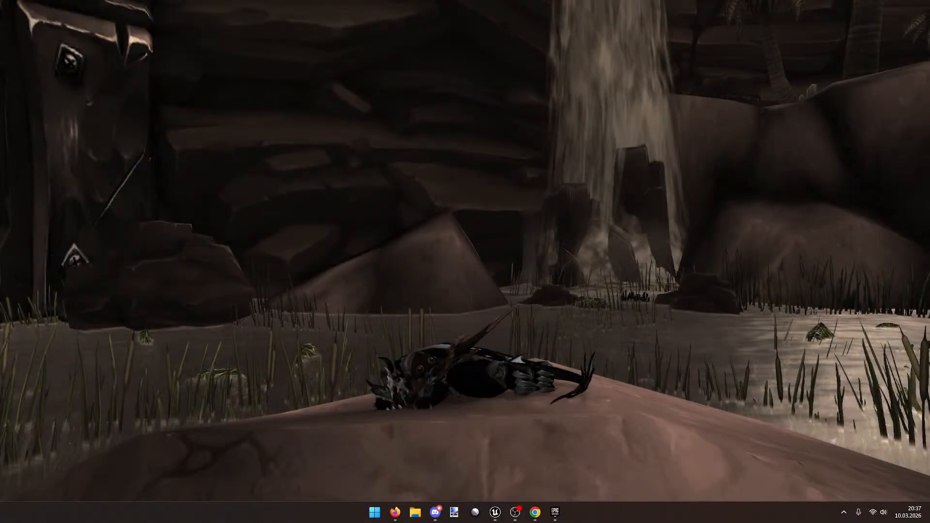
Step: In the launcher's Fab section, open the Abandoned Lighthouse Island pack from the 'Für begrenzte Zeit kostenlos' assets
click(555, 512)
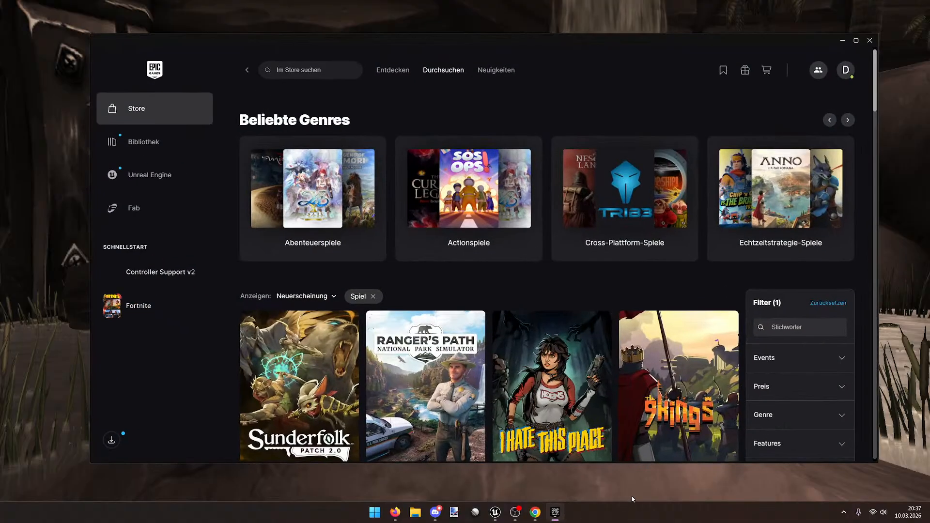
click(162, 213)
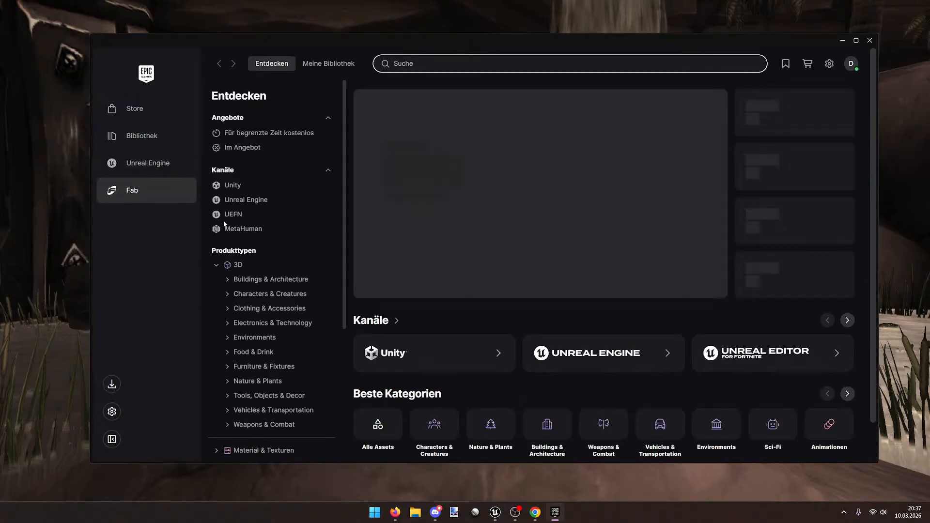
click(271, 134)
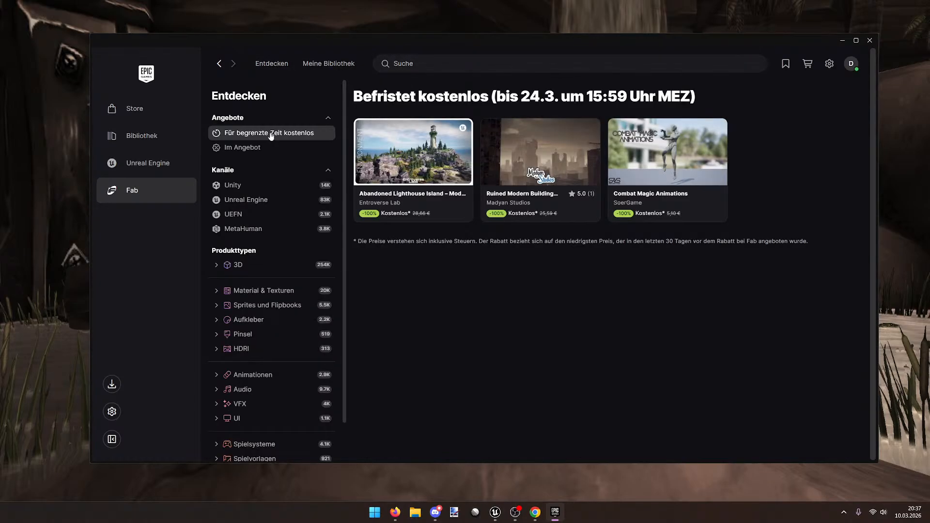
click(425, 166)
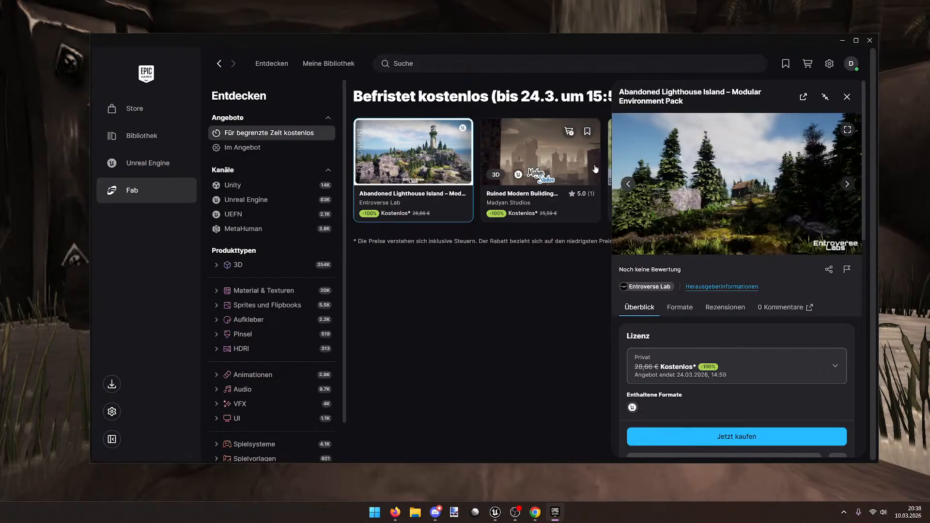
Step: Look through the Ruined Modern Buildings Pack details and preview images, then close them
click(571, 162)
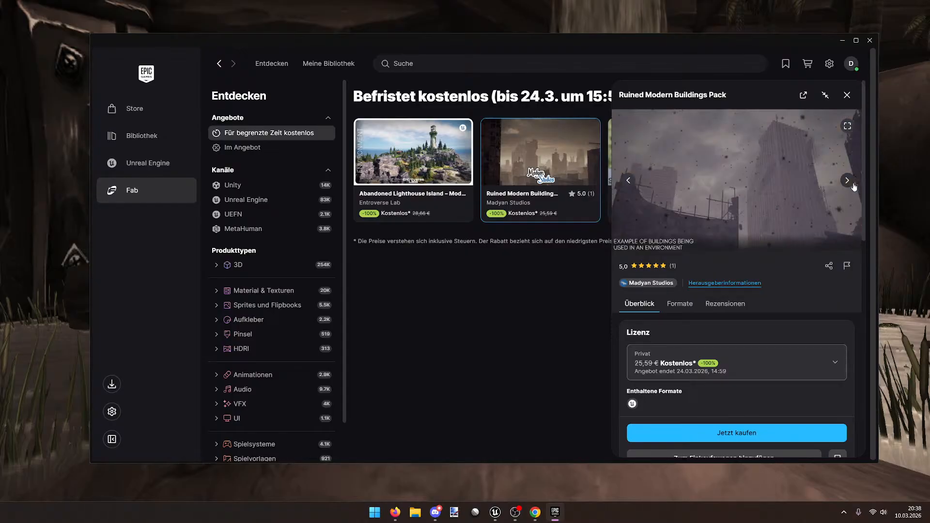
click(853, 187)
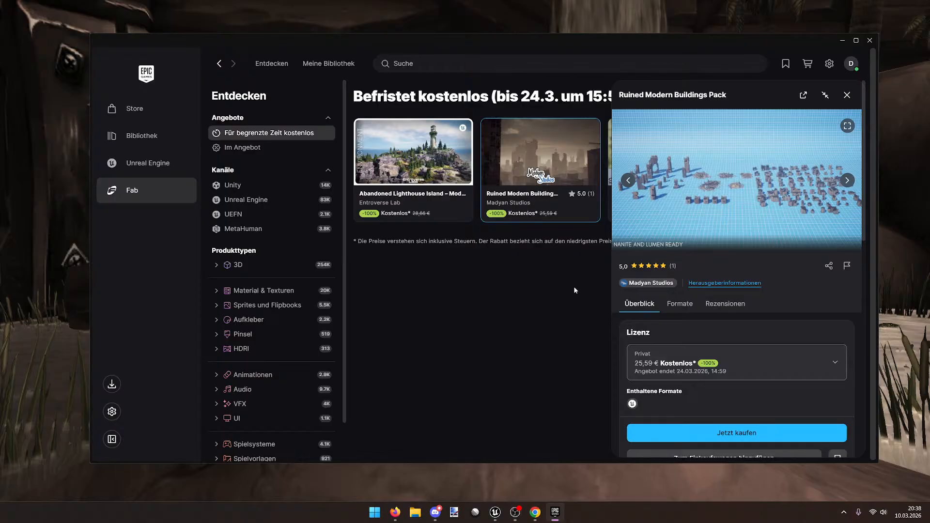
click(847, 95)
Step: Choose the Professional licence for Combat Magic Animations and add it to the cart
click(673, 153)
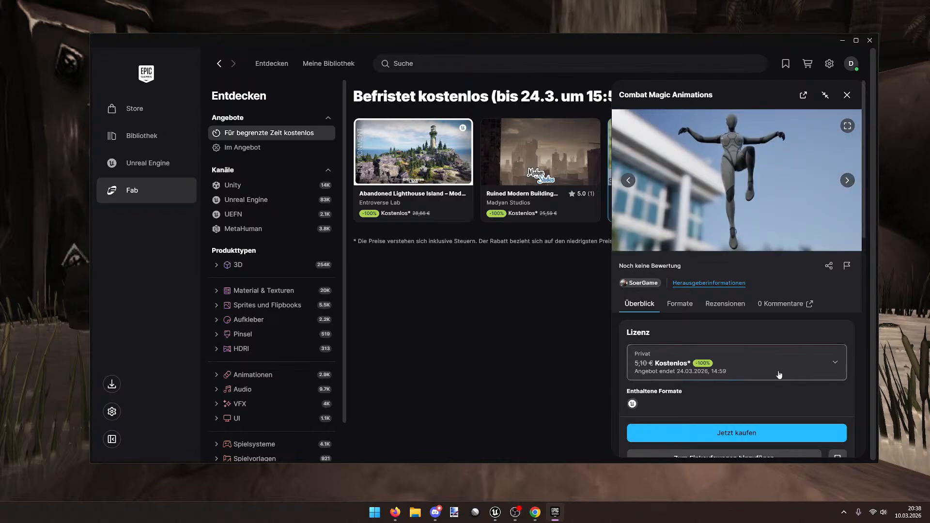
click(736, 363)
click(726, 308)
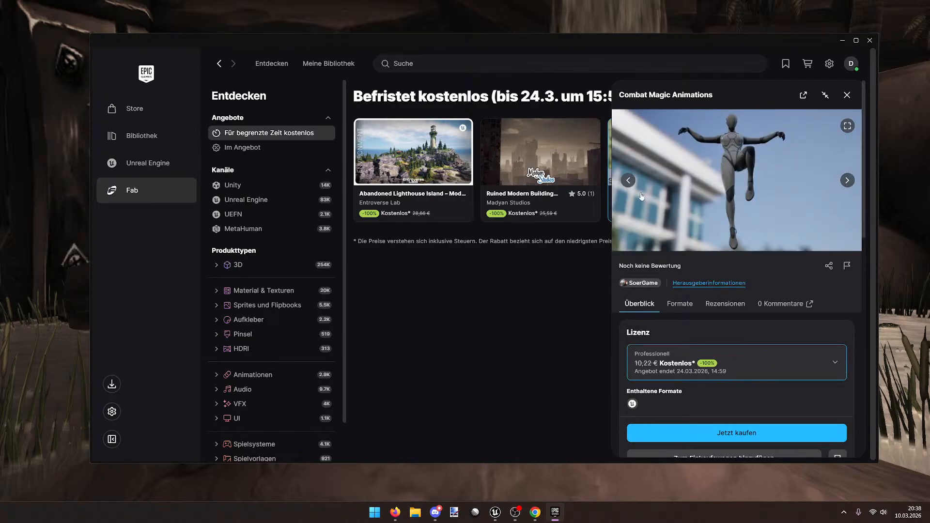
scroll(627, 185, down, 2)
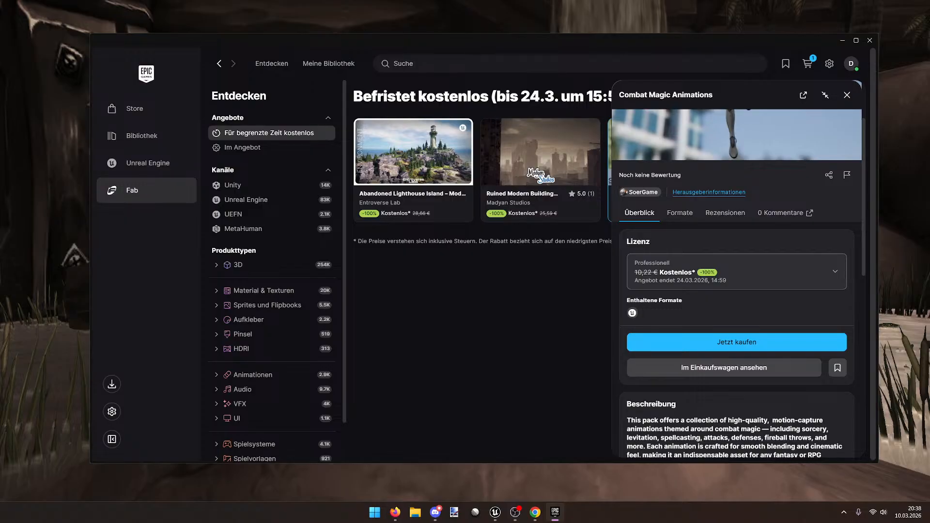
key(super+d)
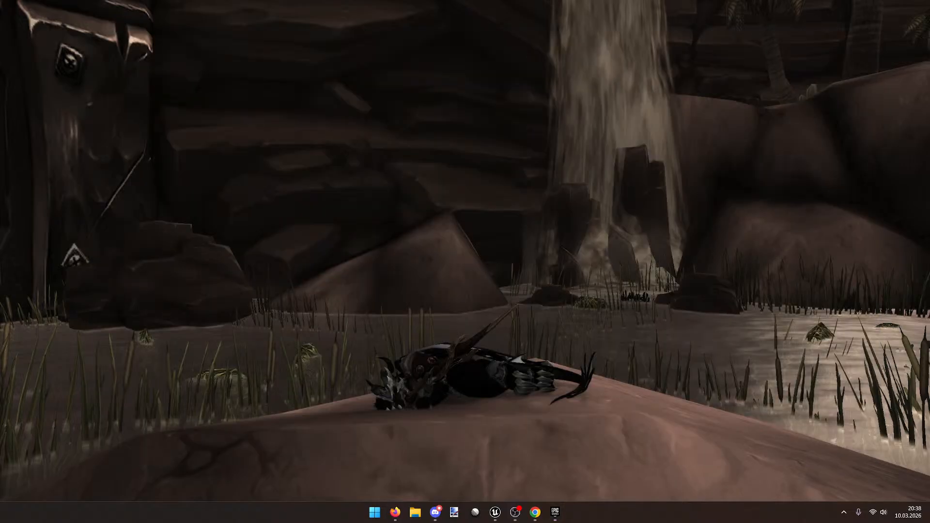
key(super+d)
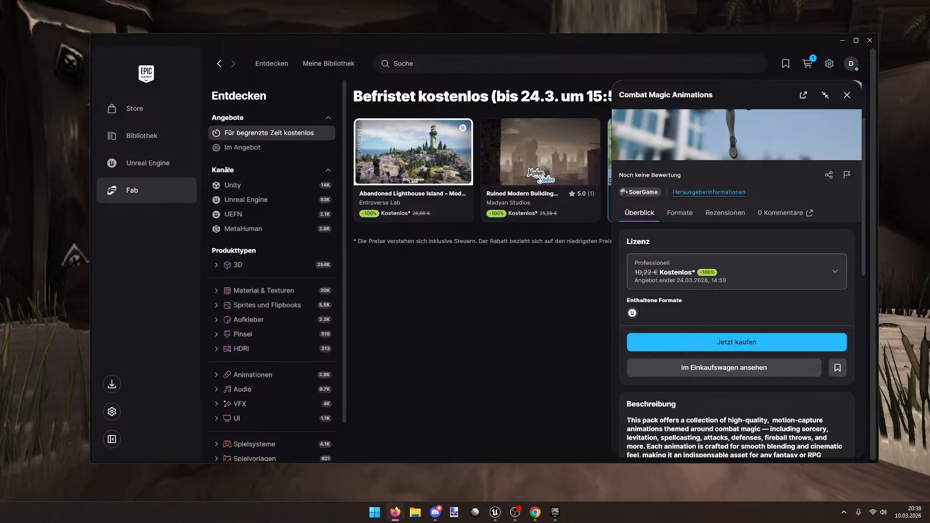
Step: Add the Ruined Modern Buildings Pack to the cart with the Professional licence
click(710, 285)
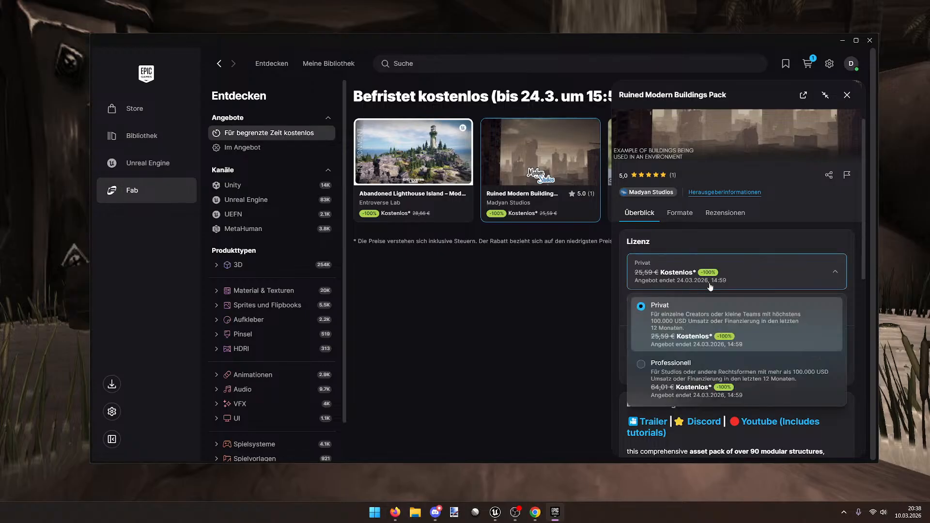
click(641, 364)
click(641, 367)
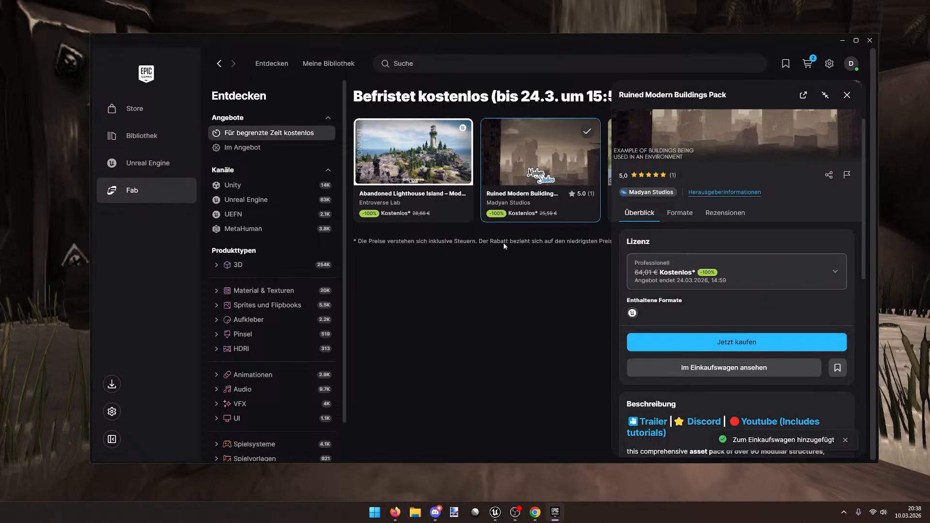
Step: Add Abandoned Lighthouse Island to the cart with the Professional licence and check out
click(419, 148)
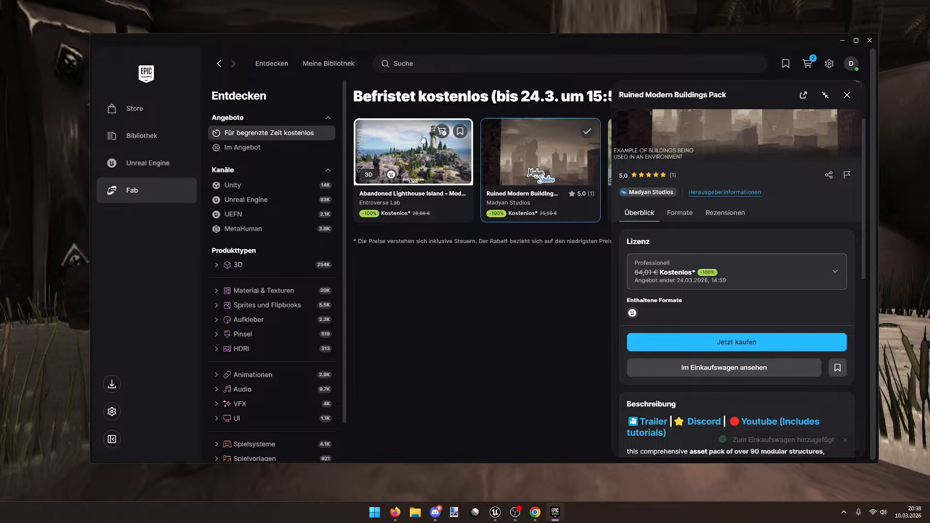
click(673, 274)
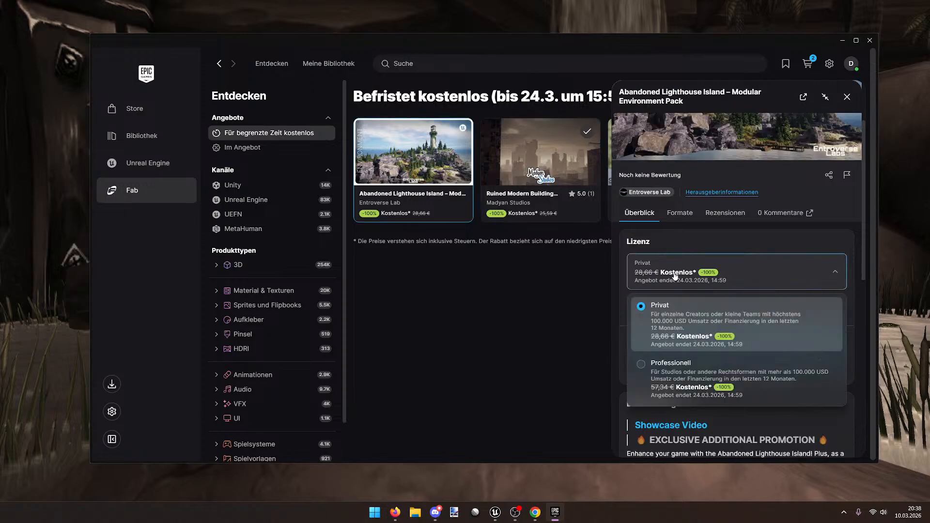
click(664, 377)
click(698, 375)
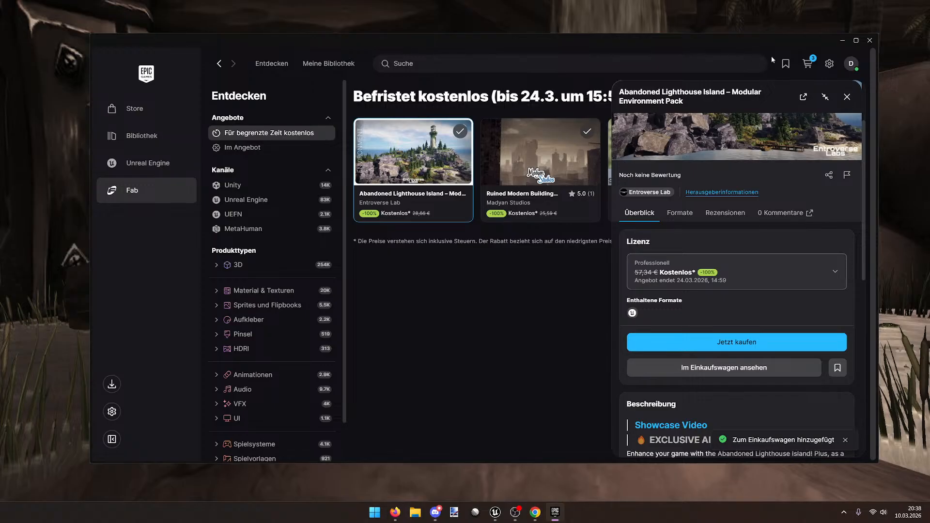
drag(740, 39, 708, 93)
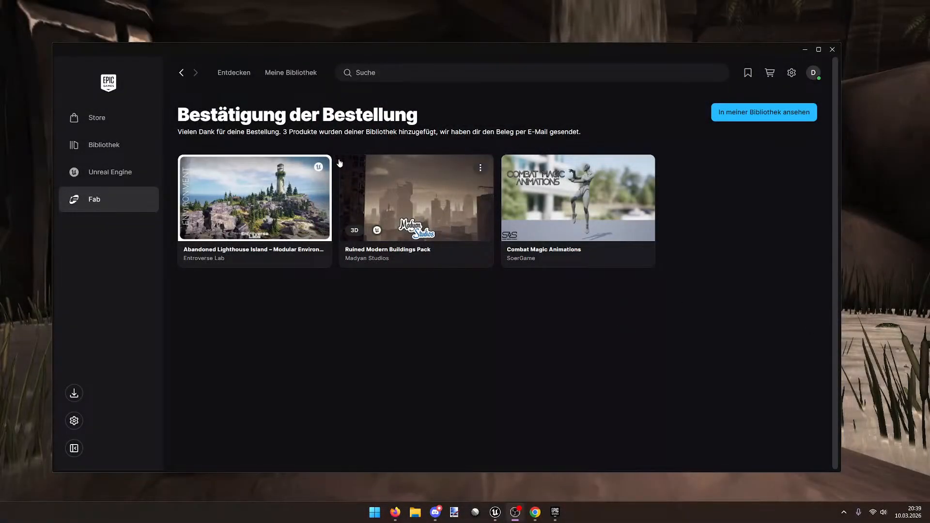
Step: Scroll through the owned Fab assets library, then minimize the launcher
click(272, 71)
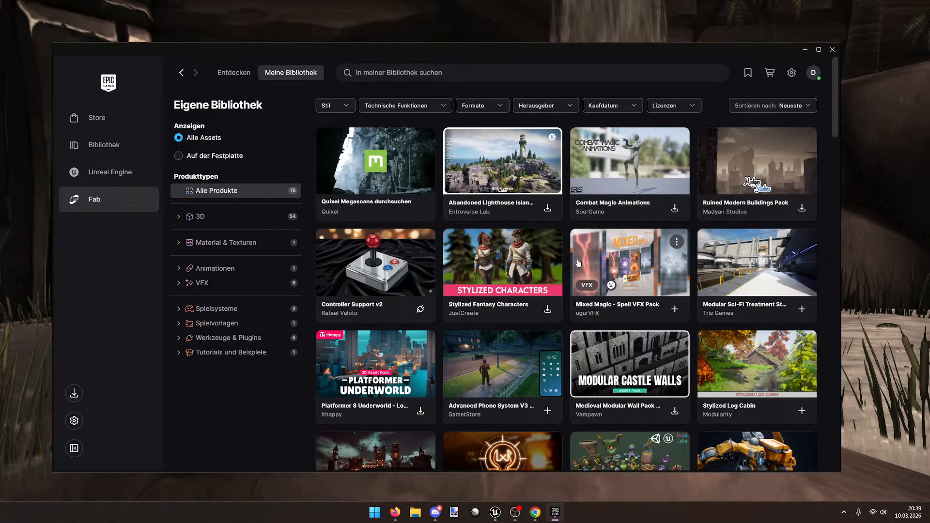
scroll(578, 263, down, 3)
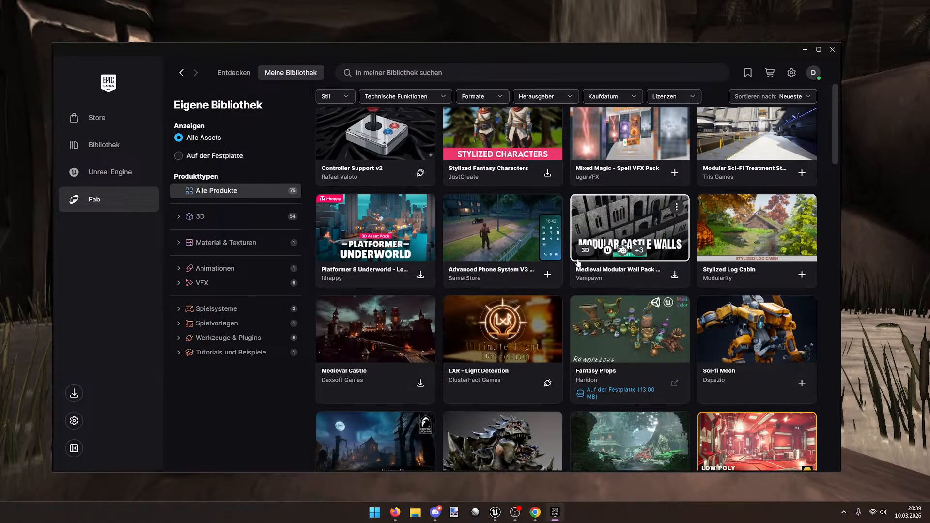
scroll(578, 263, down, 1)
scroll(578, 261, down, 2)
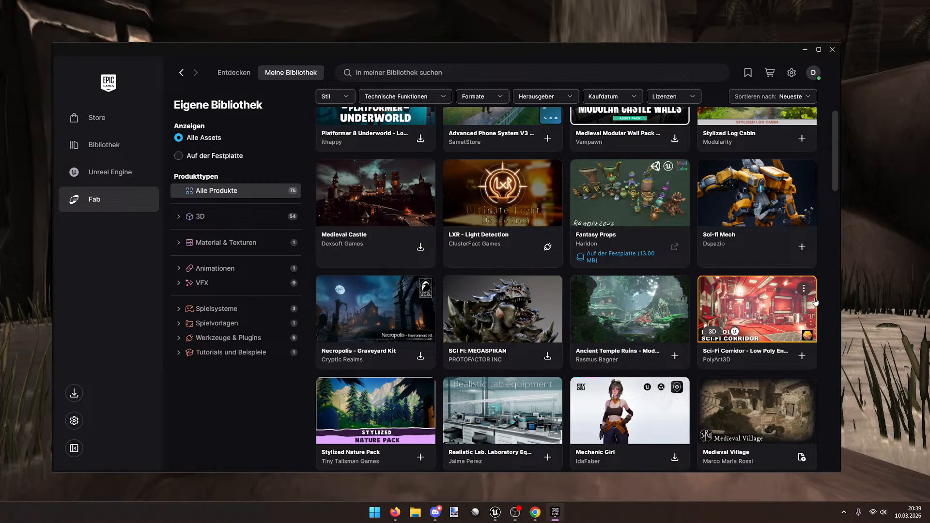
scroll(811, 300, down, 3)
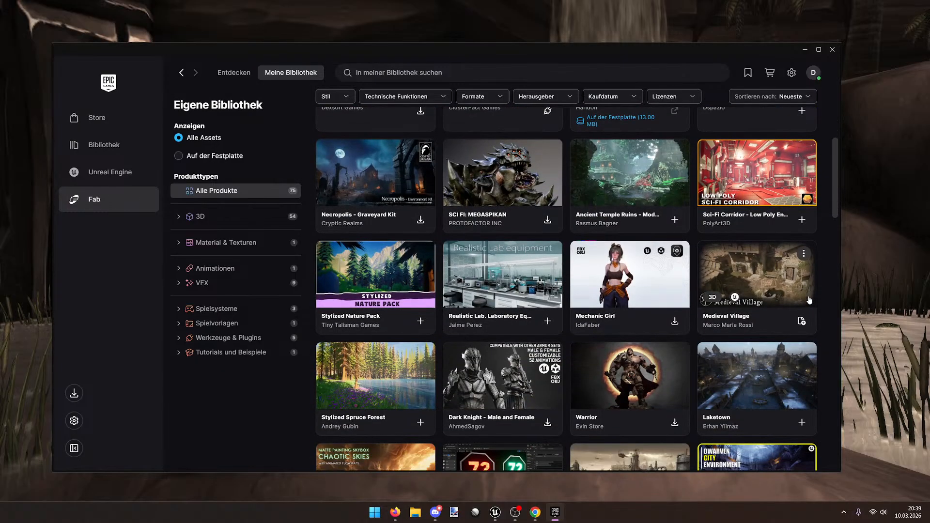
scroll(808, 299, down, 3)
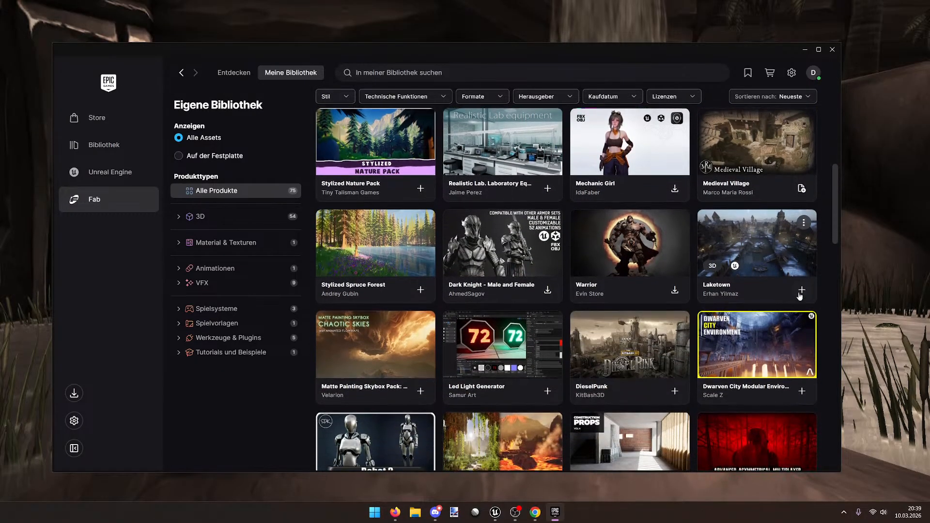
scroll(789, 288, down, 5)
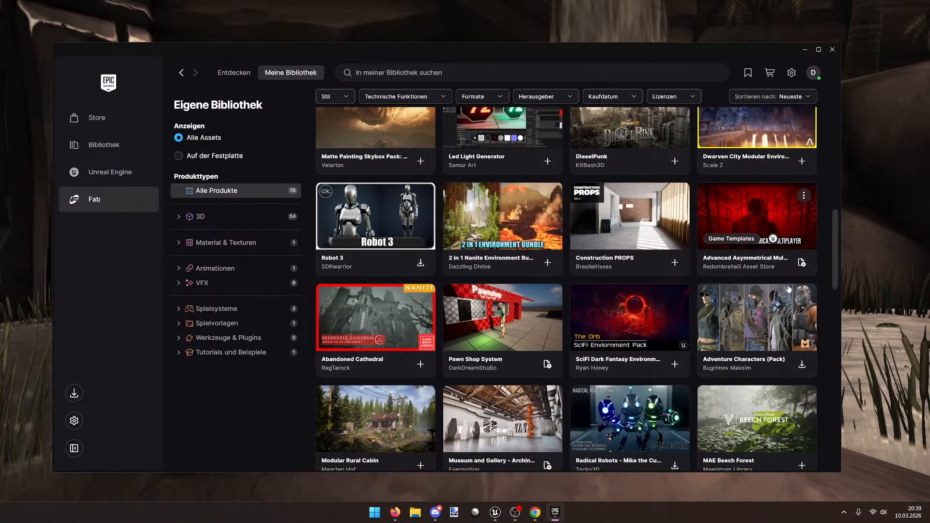
scroll(788, 289, down, 2)
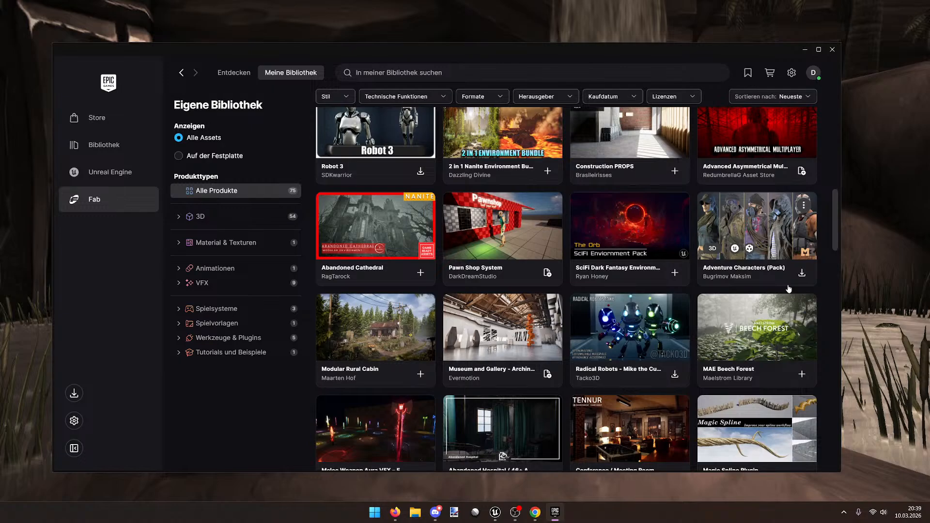
scroll(789, 288, down, 2)
scroll(785, 289, down, 4)
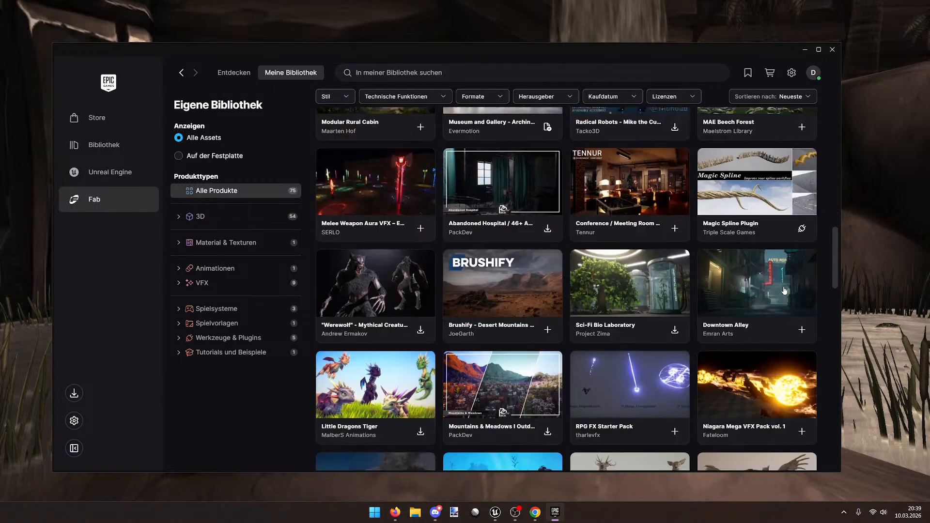
scroll(780, 290, down, 4)
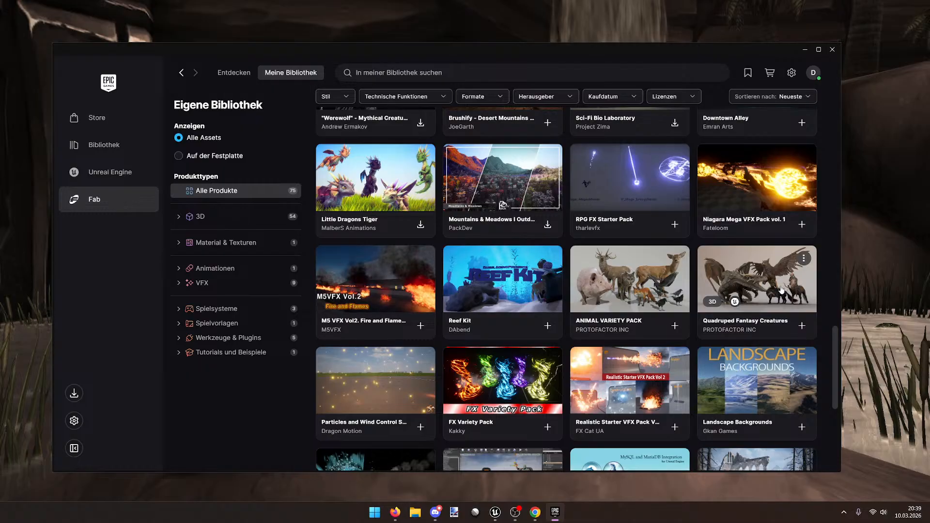
scroll(781, 289, down, 2)
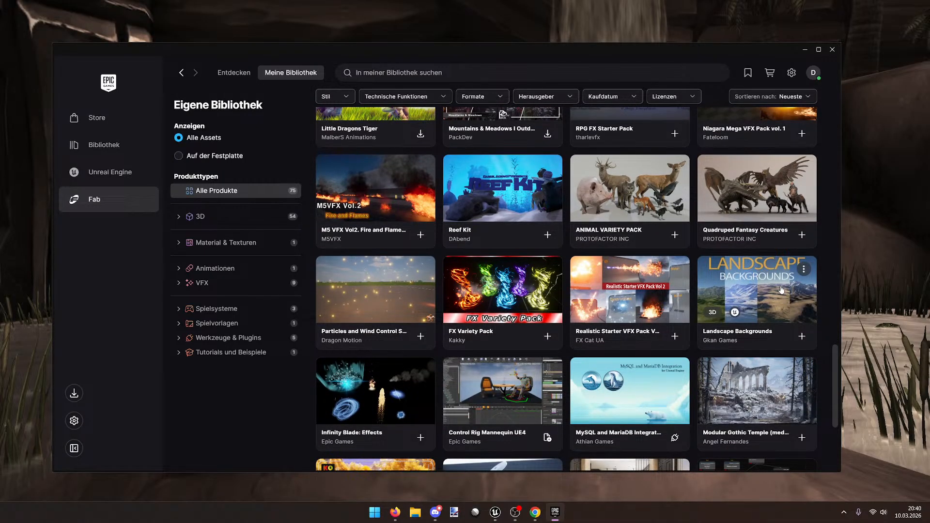
scroll(781, 289, down, 1)
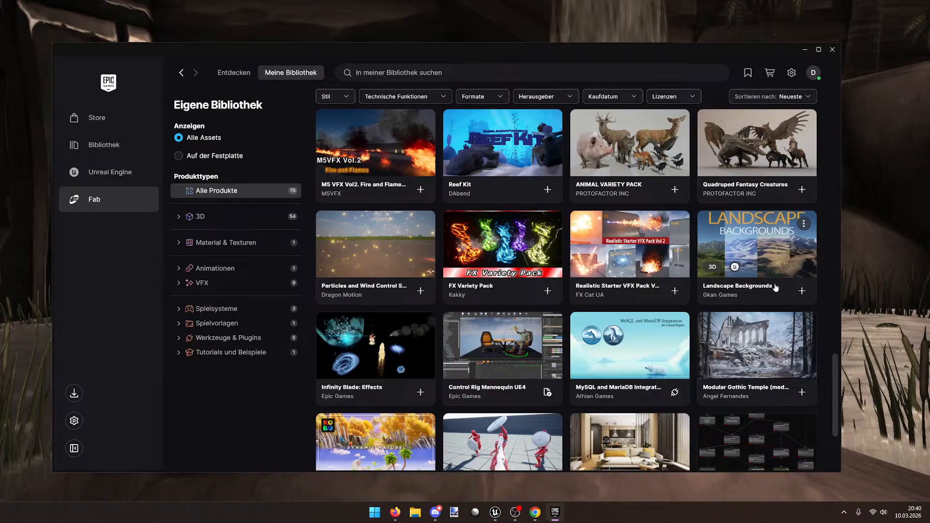
scroll(775, 288, down, 4)
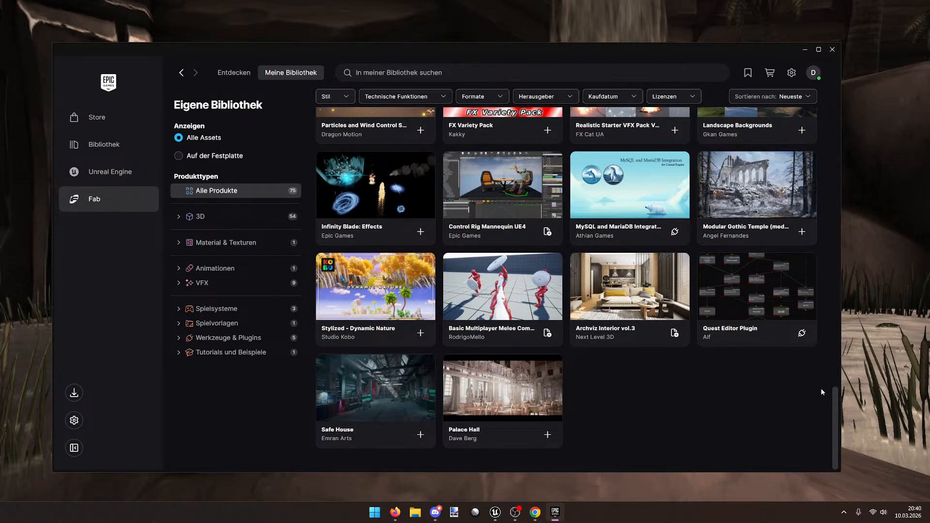
scroll(815, 381, up, 1)
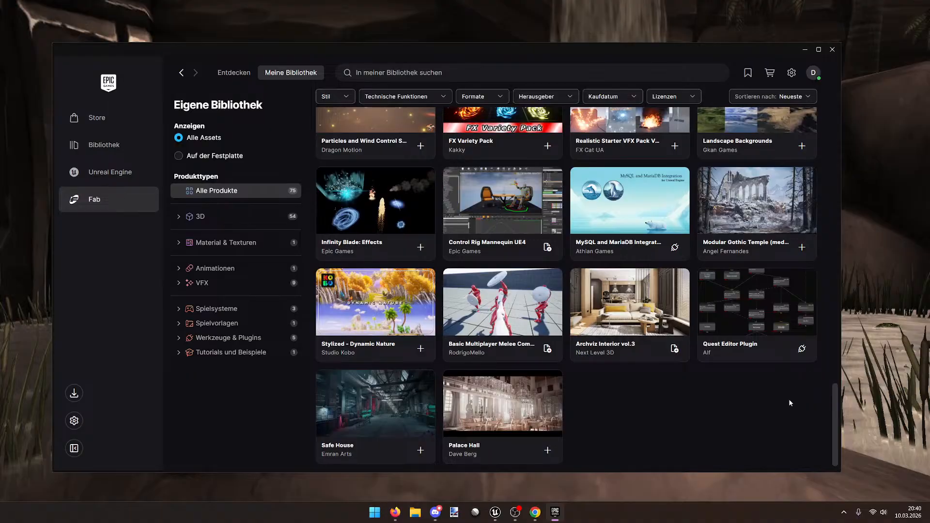
scroll(693, 377, up, 20)
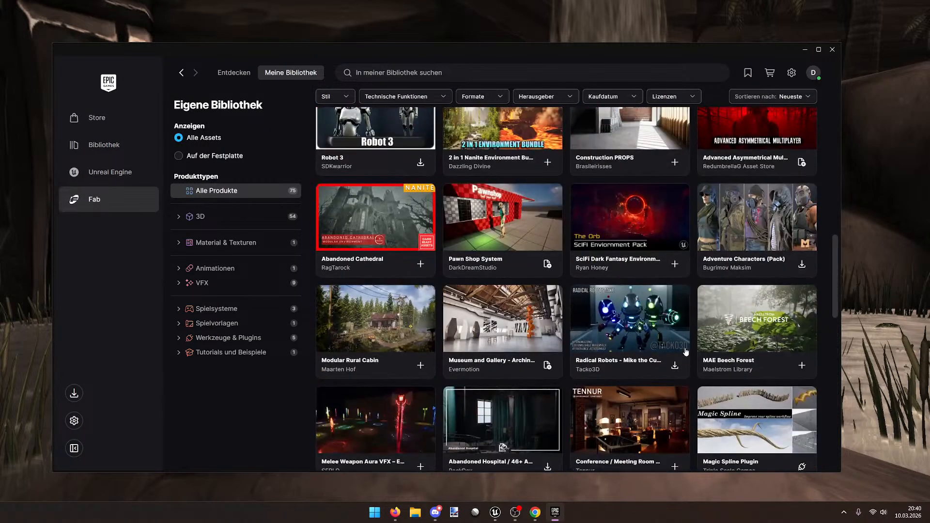
scroll(702, 358, up, 10)
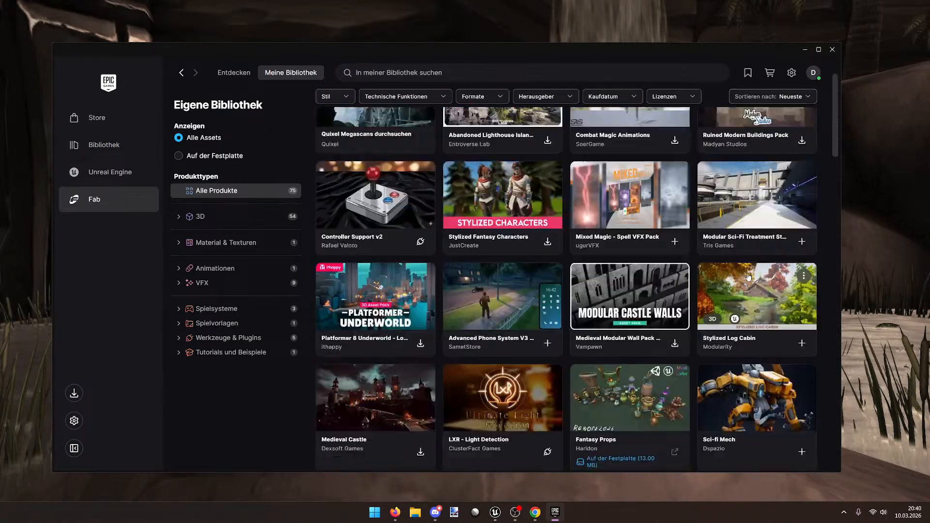
click(804, 49)
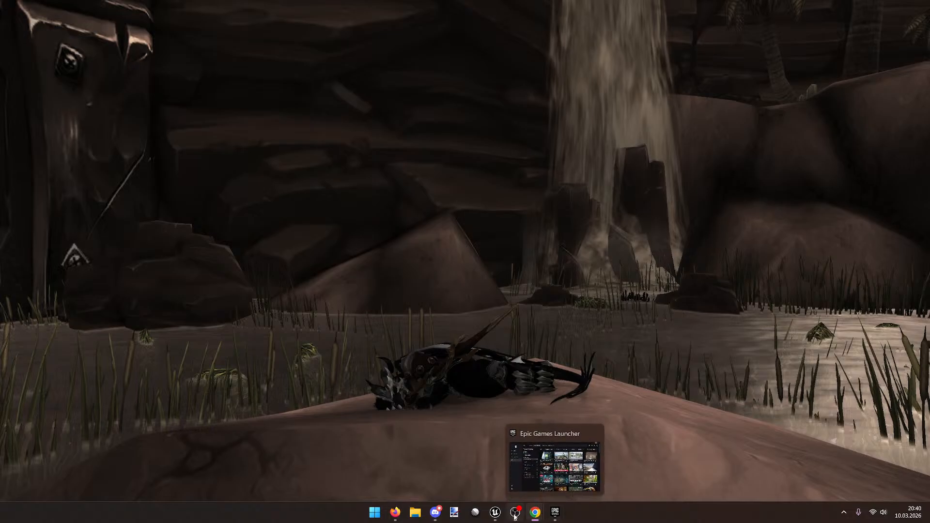
Step: Return to the HydraLevel editor and frame the arena between the two dragon statues
click(495, 512)
mouse_move(347, 347)
mouse_down()
mouse_move(310, 339)
mouse_move(347, 346)
mouse_up()
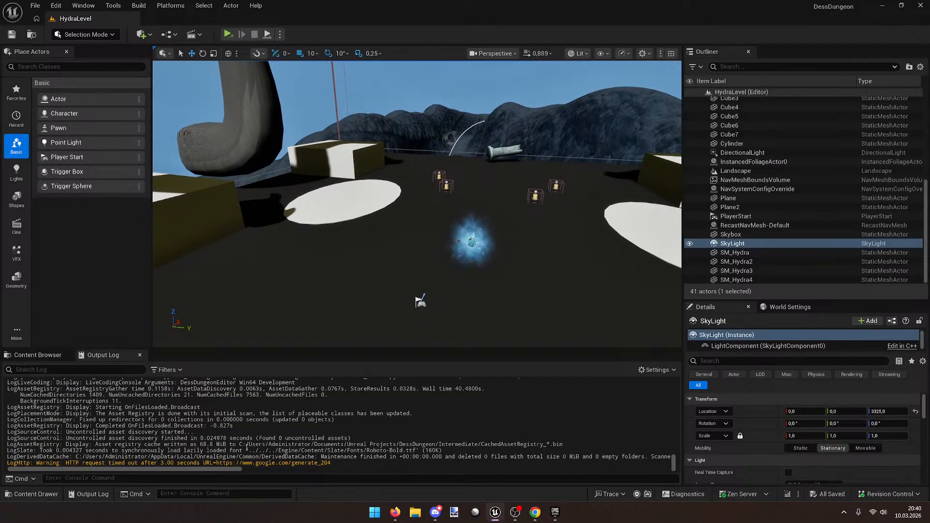
drag(334, 461, 195, 462)
mouse_move(106, 469)
mouse_down()
mouse_move(249, 468)
mouse_move(106, 469)
mouse_up()
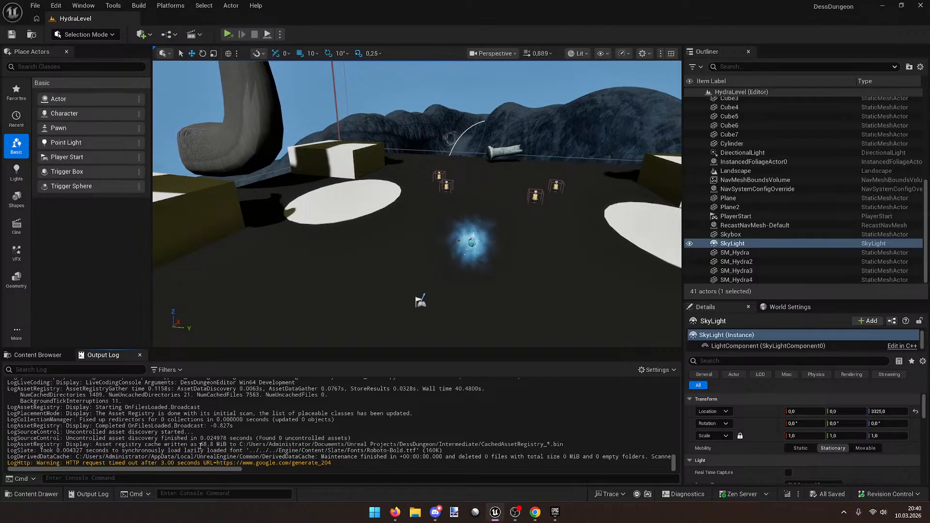
right_drag(420, 304, 432, 324)
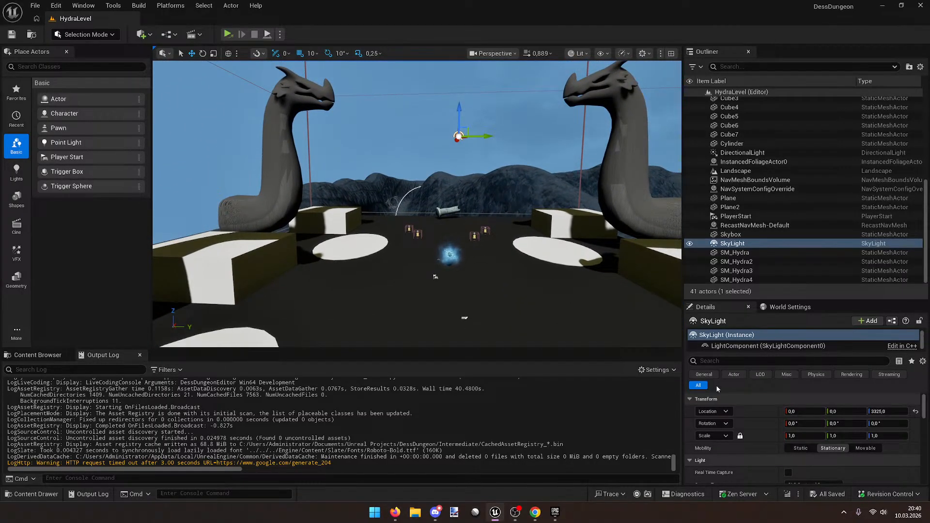
scroll(744, 452, down, 2)
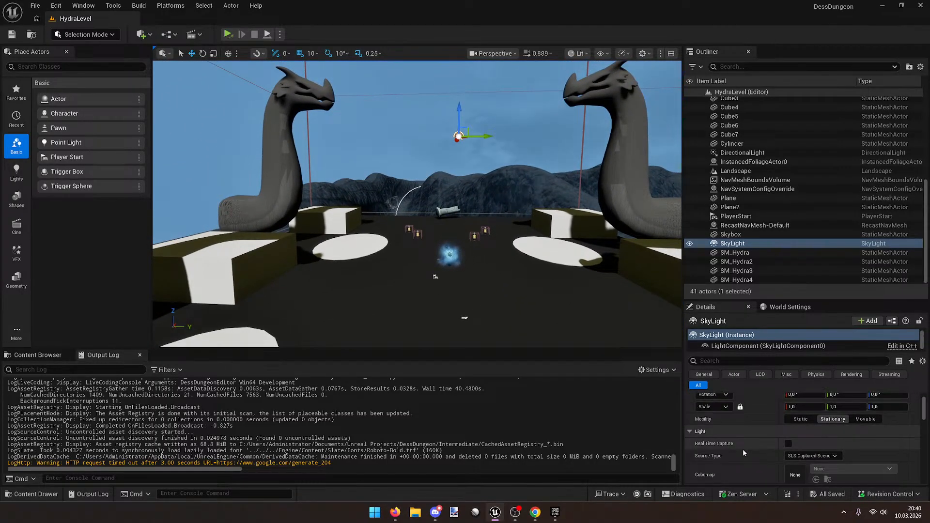
Step: Try Movable and Static mobility on the SkyLight, leaving it Stationary
click(861, 419)
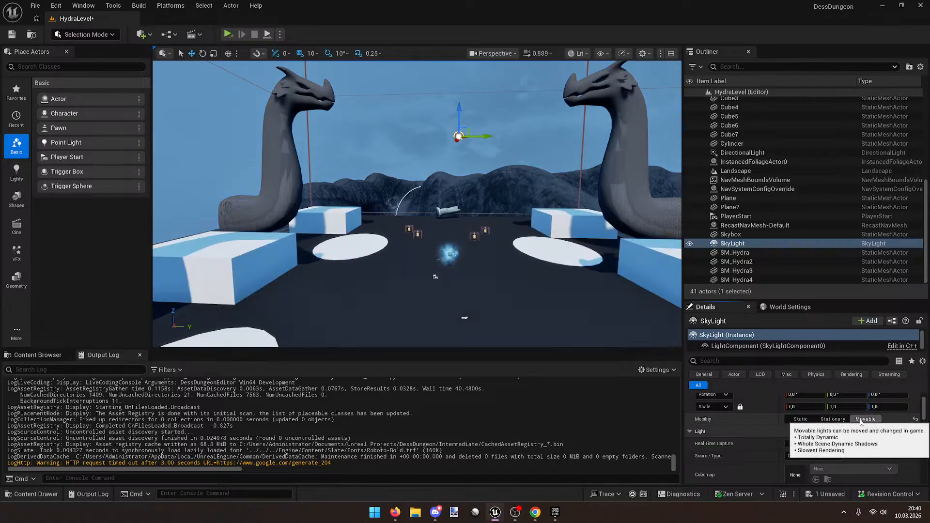
click(914, 419)
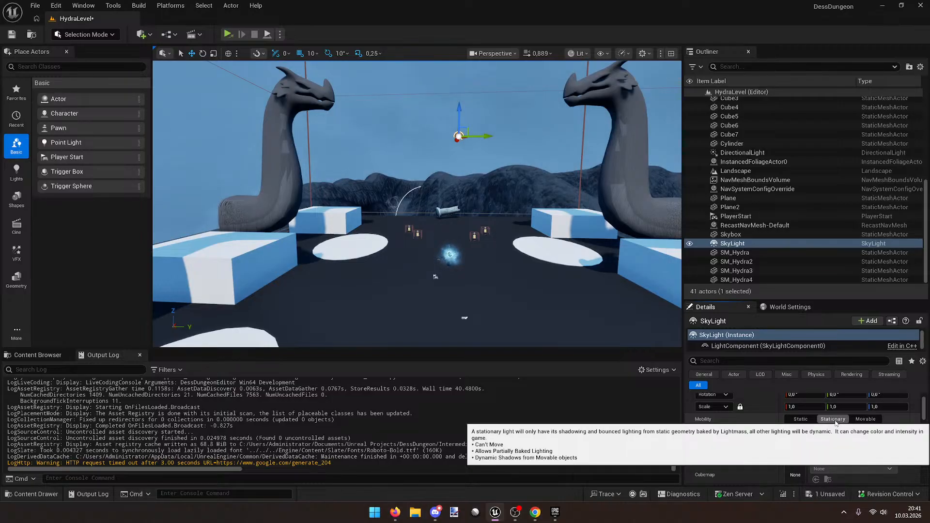
click(869, 420)
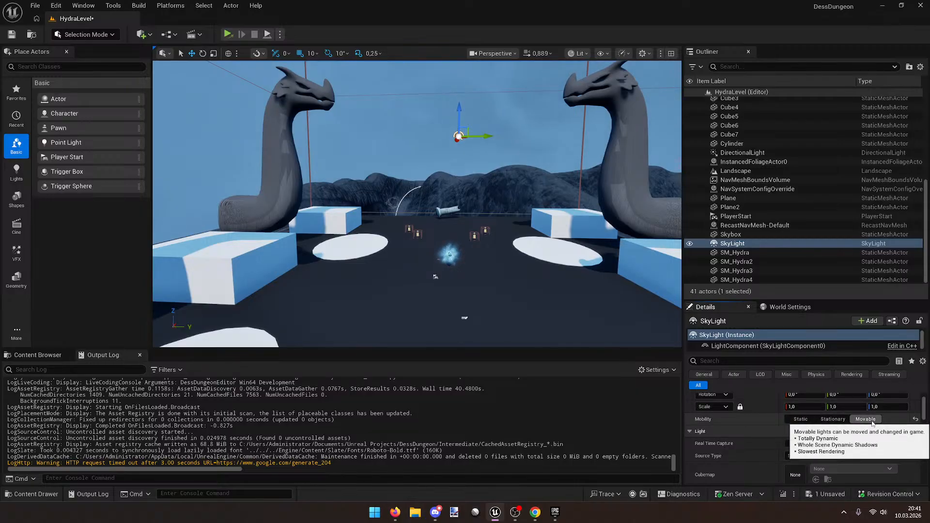
click(786, 420)
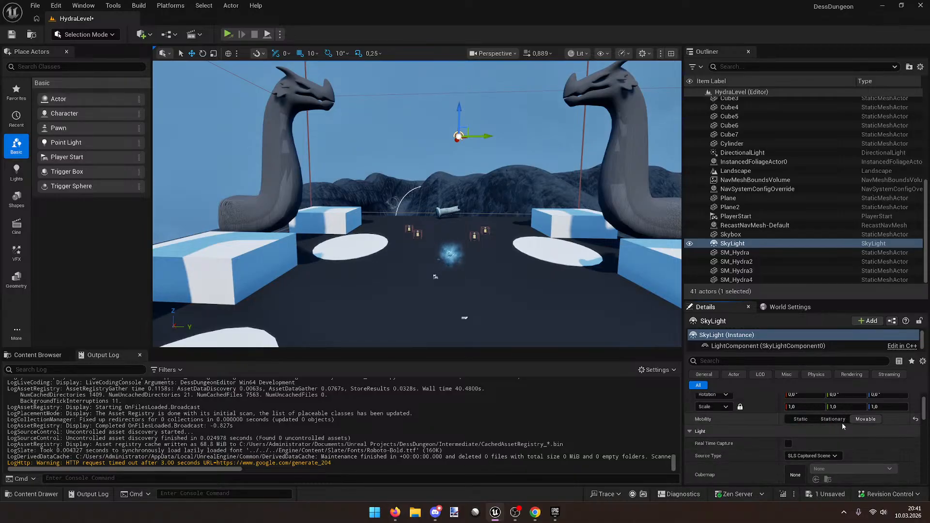
click(840, 420)
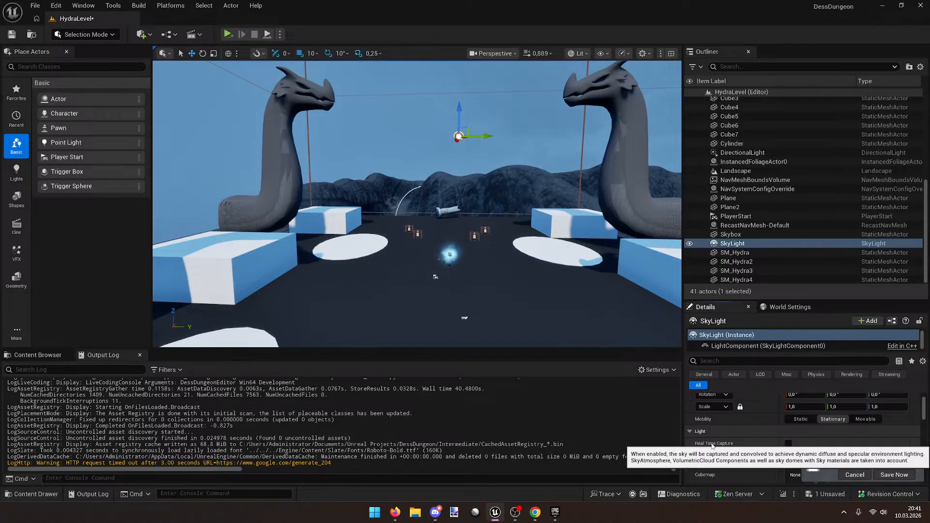
Step: Enable Real Time Capture on the SkyLight, toggling it to compare the lighting
click(788, 443)
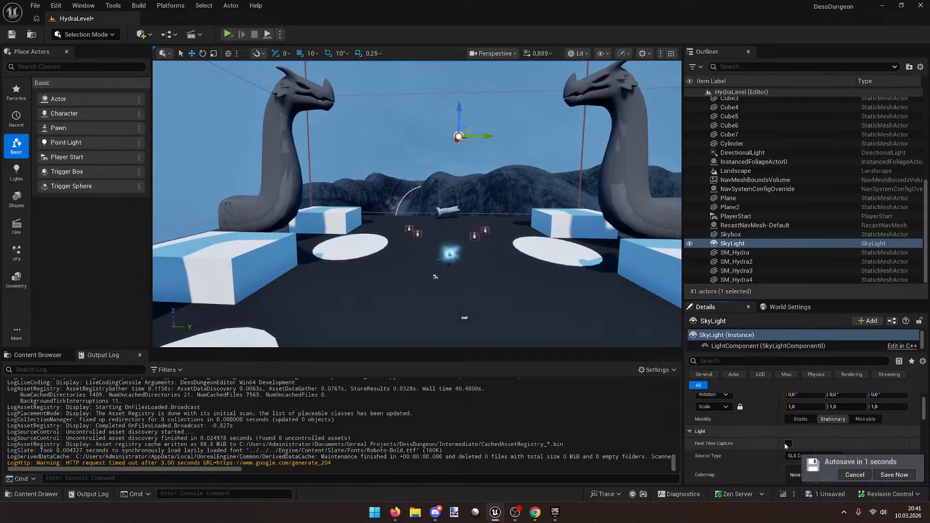
right_drag(468, 282, 408, 334)
key(w)
click(788, 444)
click(788, 443)
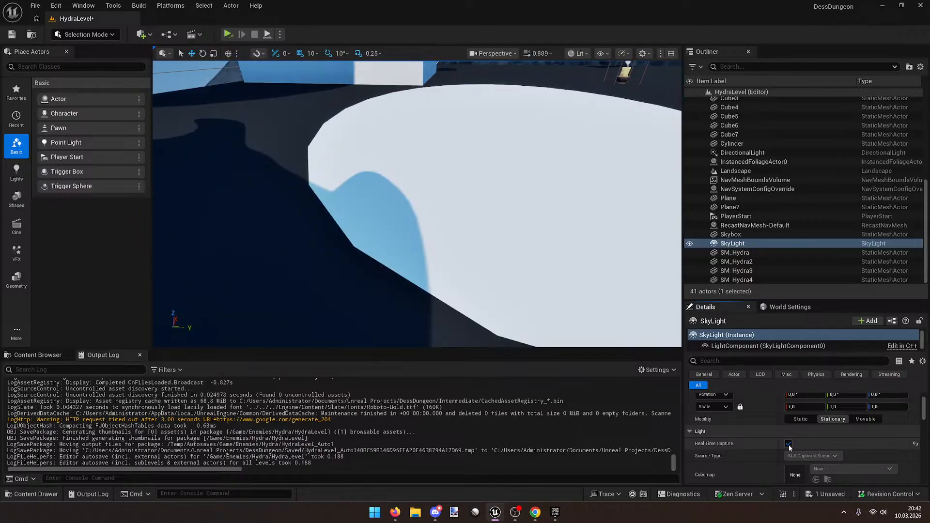
click(788, 444)
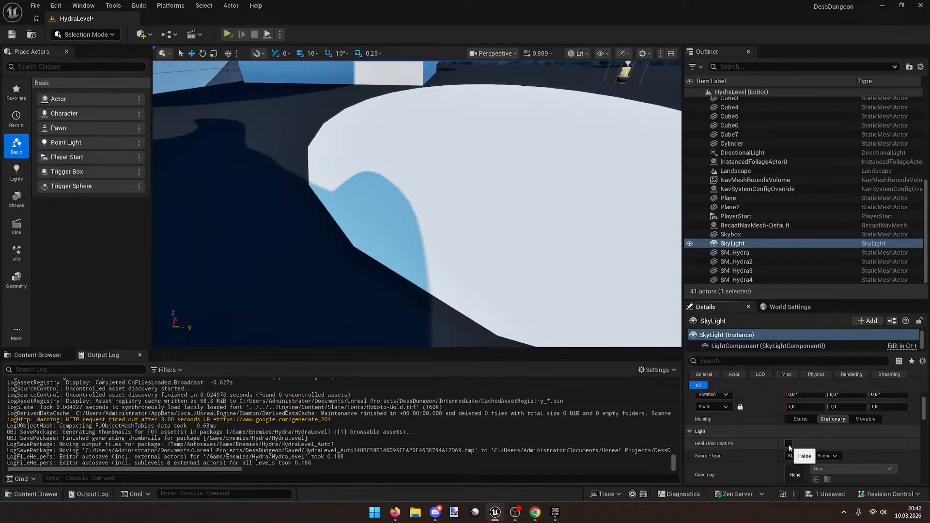
click(788, 445)
Step: Start a Play-in-Editor session of HydraLevel
mouse_move(468, 268)
right_down()
mouse_move(477, 242)
mouse_move(504, 257)
mouse_move(468, 269)
right_up()
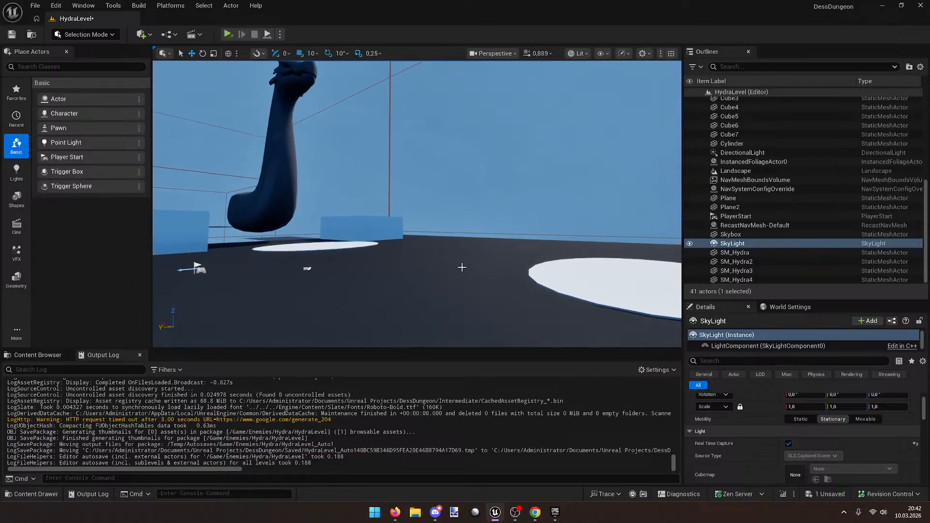
click(280, 35)
click(291, 71)
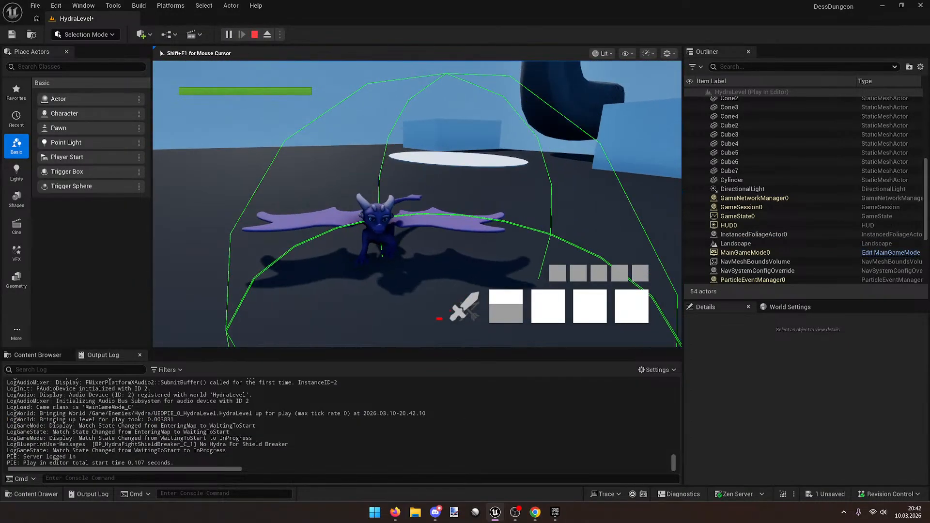
Step: Steer the dragon briefly with S and D, then stop the play session
key(s)
key(d)
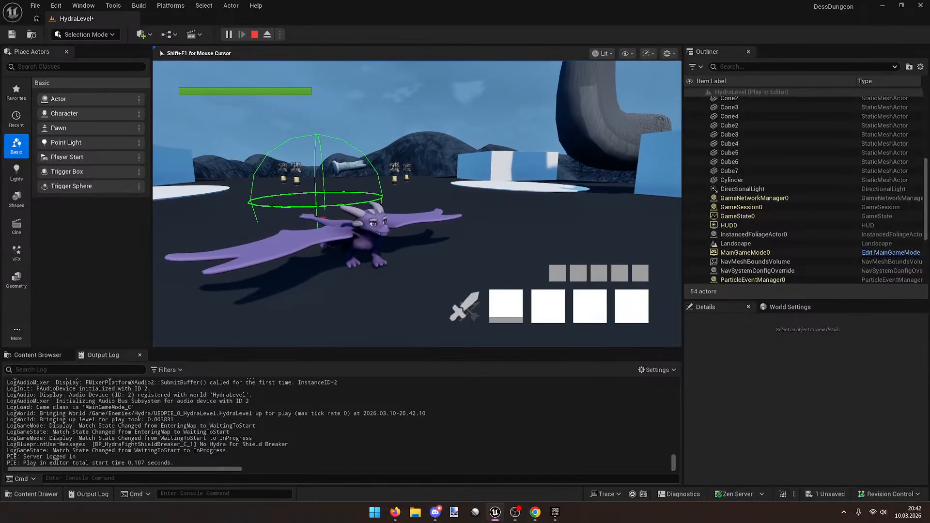
key(Escape)
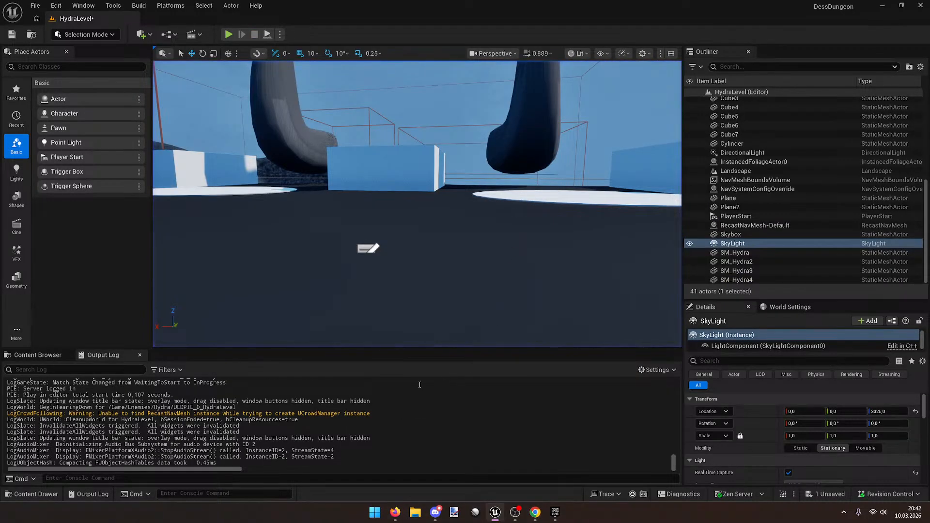
Step: Show the Player folder's assets and select ABP_Dess
click(48, 355)
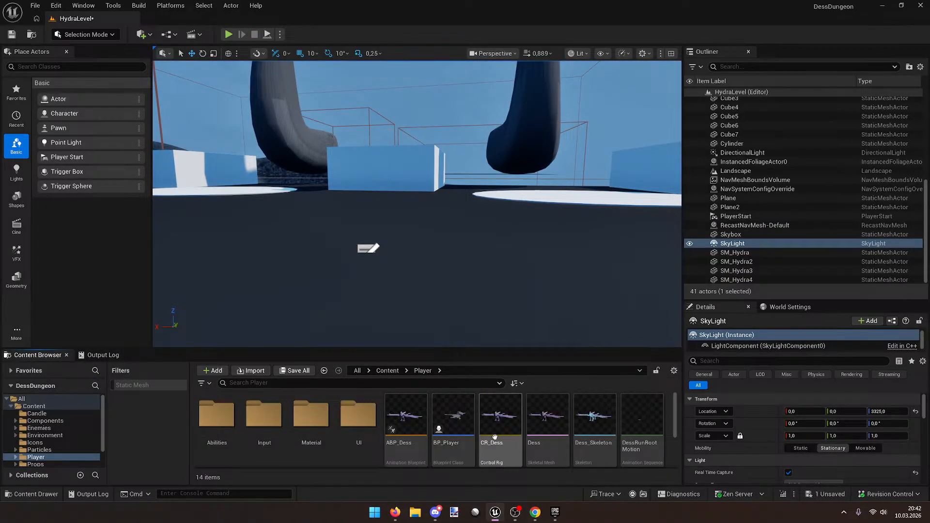
scroll(495, 437, down, 1)
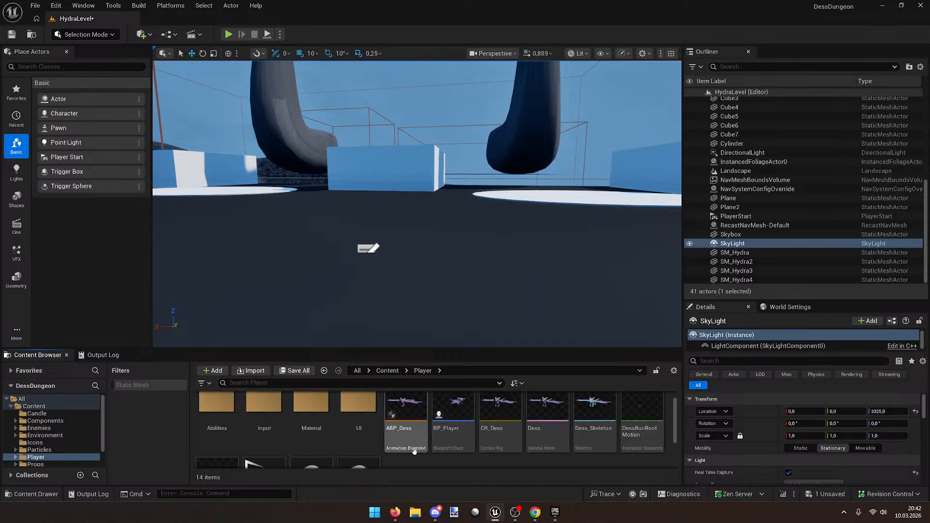
click(412, 410)
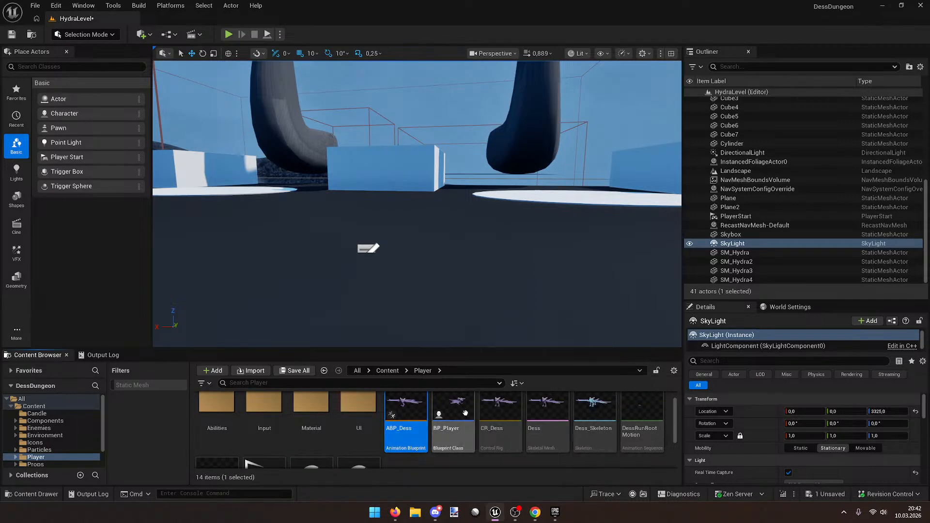
Step: Open ABP_Dess and inspect the New State Machine's Jump, Move and Falling states
double_click(415, 408)
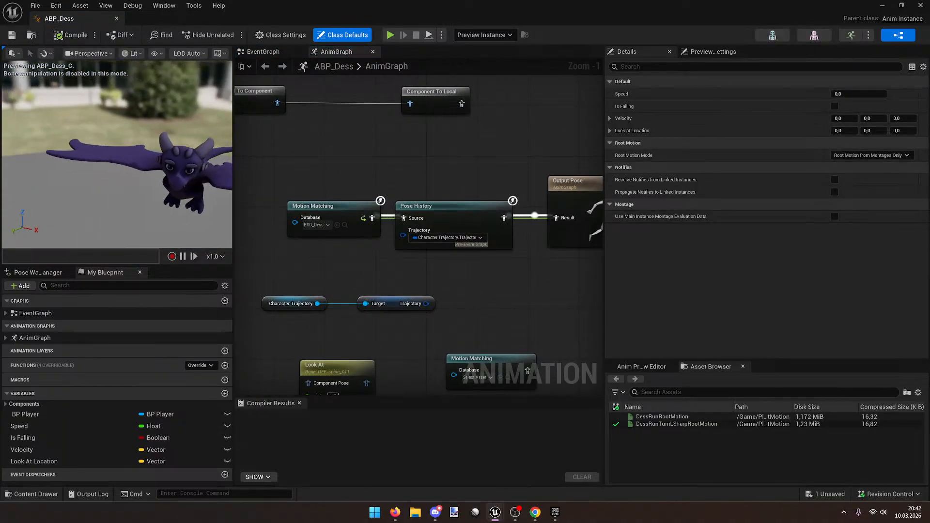
right_drag(453, 153, 525, 204)
scroll(525, 205, down, 2)
scroll(361, 194, down, 2)
right_drag(358, 193, 475, 199)
scroll(458, 197, up, 2)
double_click(362, 168)
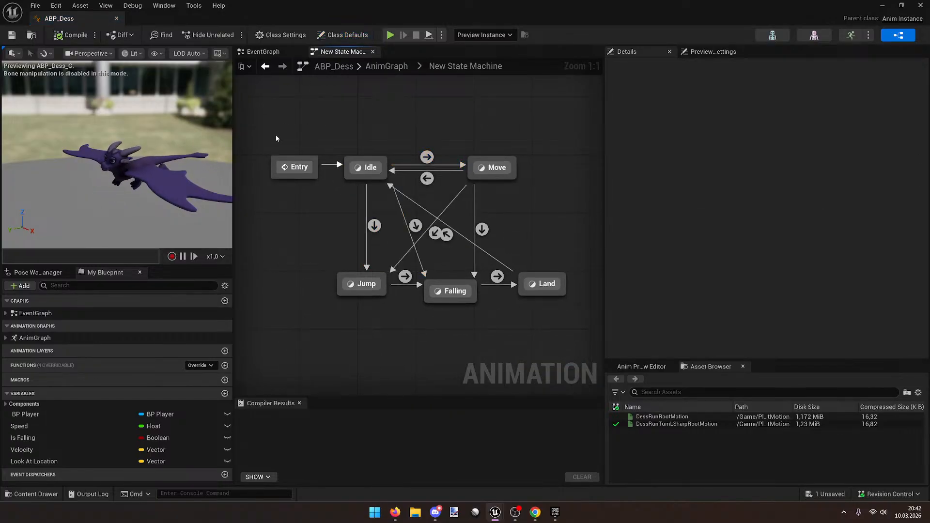
click(370, 281)
double_click(374, 276)
key(alt+Left)
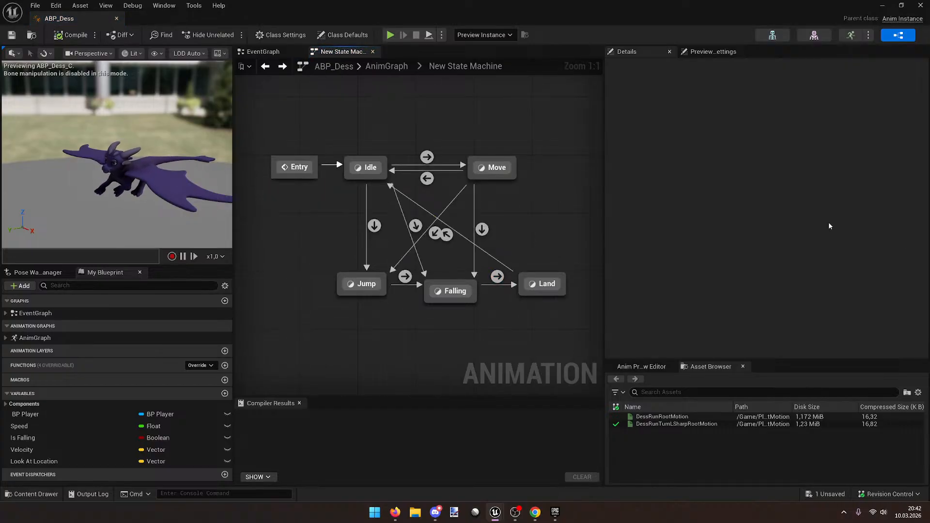
drag(548, 186, 426, 142)
click(594, 191)
drag(435, 318, 511, 251)
click(570, 197)
key(alt+Left)
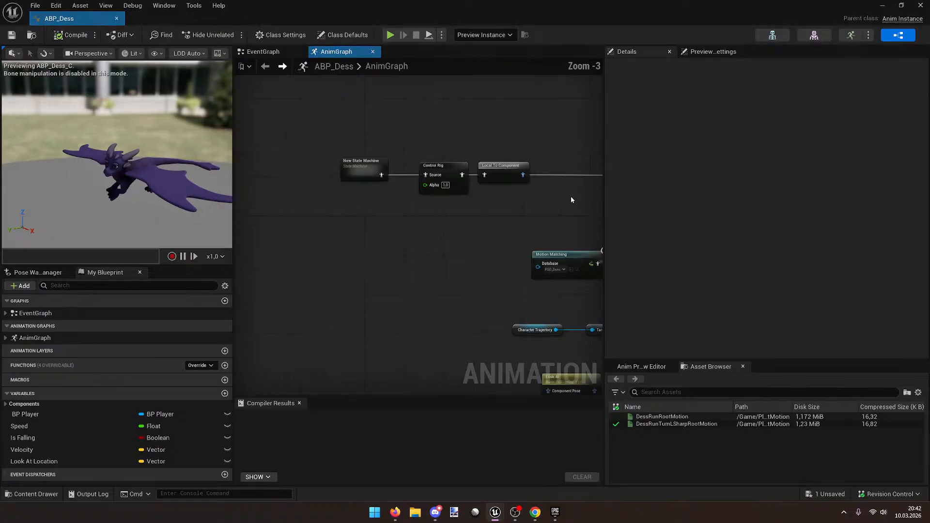
Step: Review the AnimGraph's Motion Matching and Output Pose nodes, then save and close ABP_Dess
right_drag(506, 190, 373, 183)
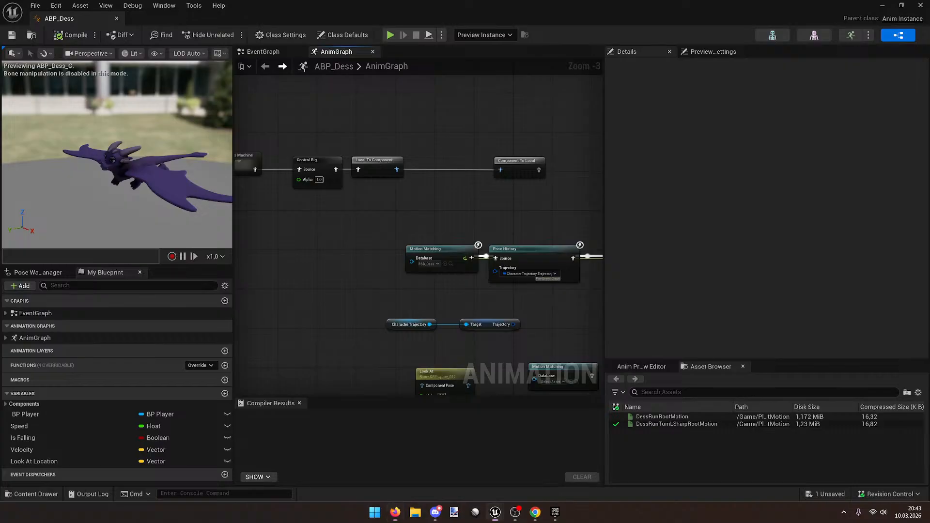
right_drag(483, 262, 442, 227)
scroll(442, 226, up, 3)
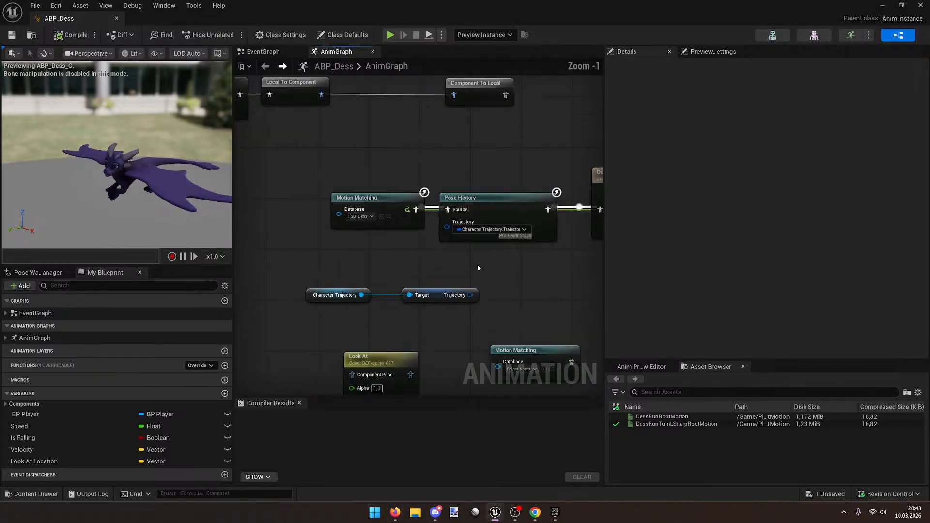
right_drag(437, 238, 353, 237)
drag(361, 222, 344, 220)
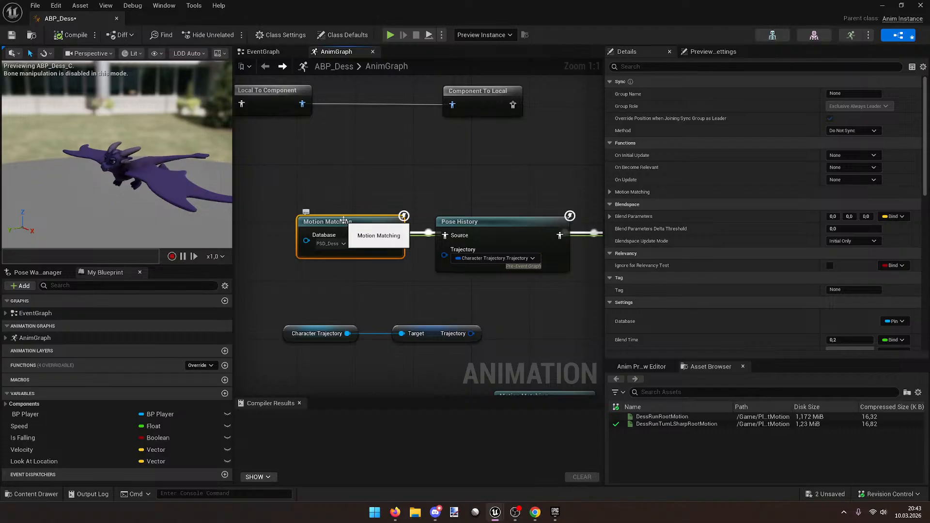
right_drag(405, 203, 375, 202)
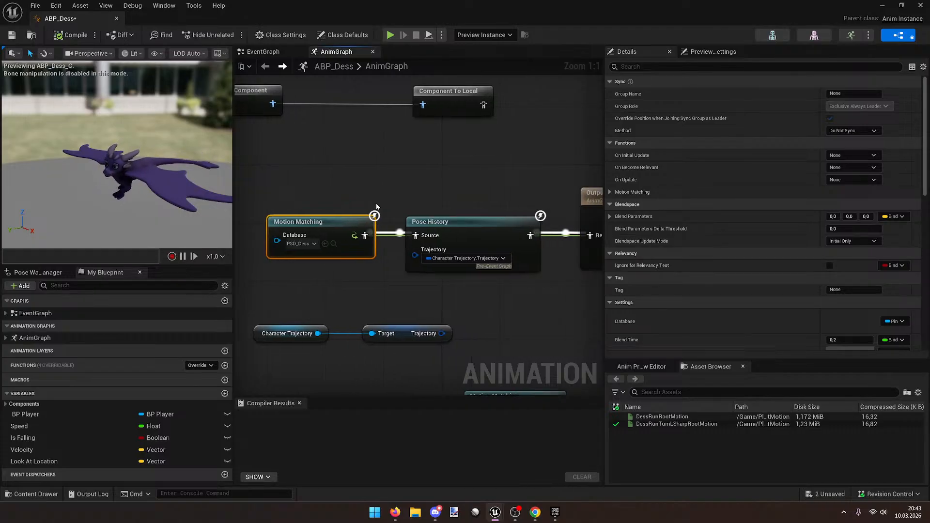
key(ctrl+s)
click(918, 5)
scroll(442, 452, down, 3)
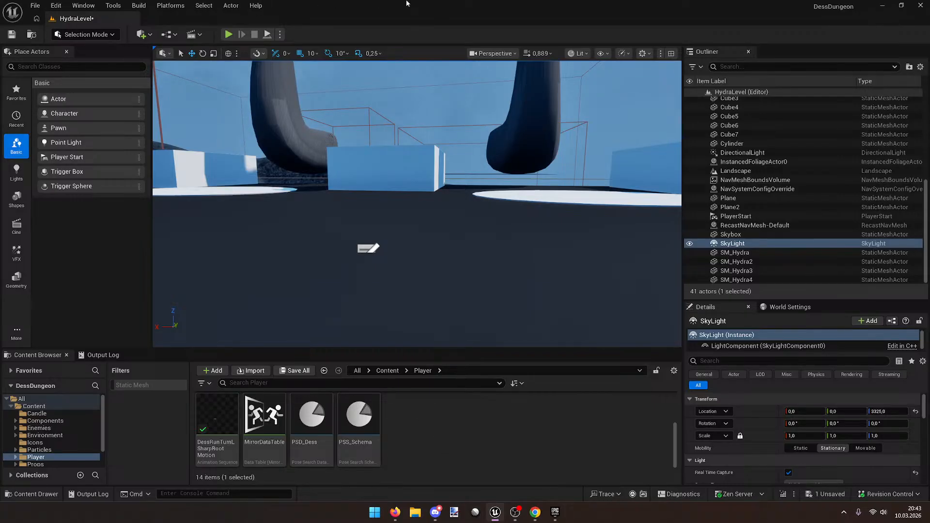
Step: Open PSD_Dess and PSS_Schema maximized, review the schema, then preview DessRunTurnLSharpRootMotion
double_click(319, 402)
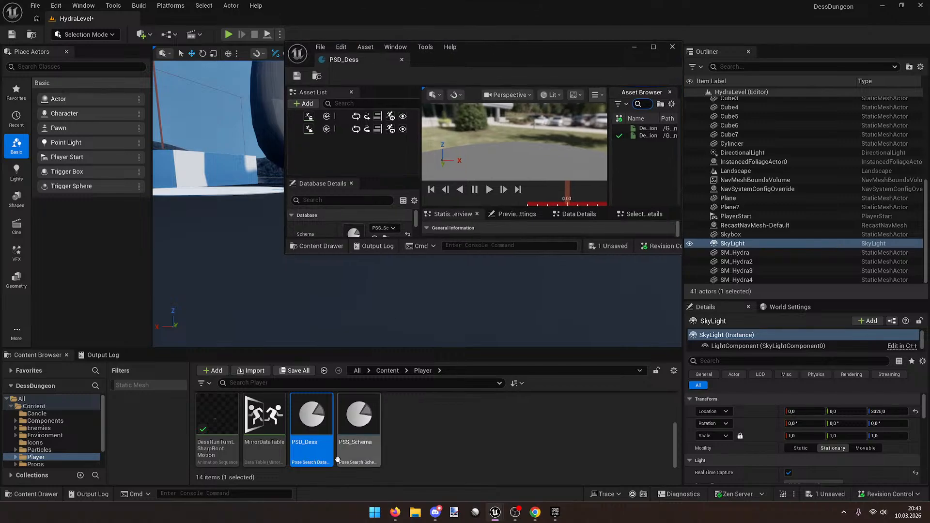
click(345, 445)
double_click(345, 445)
double_click(516, 47)
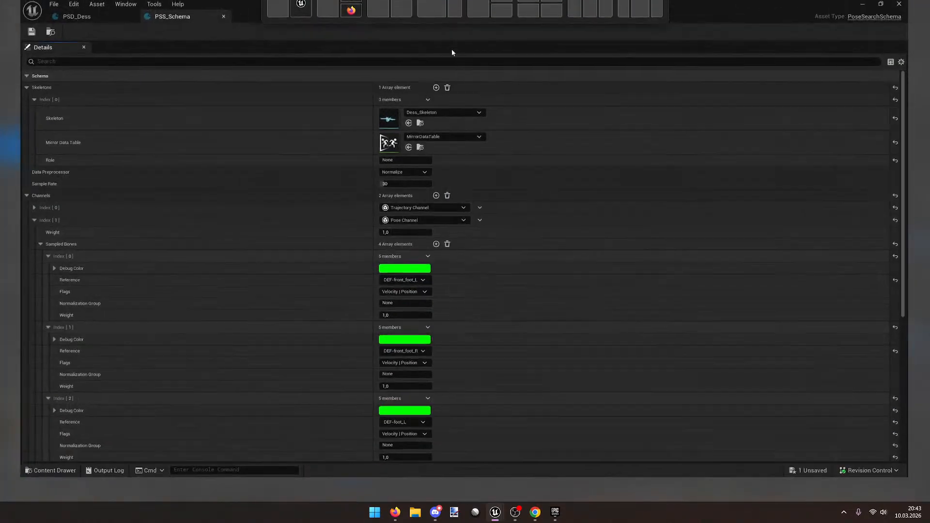
scroll(247, 264, down, 5)
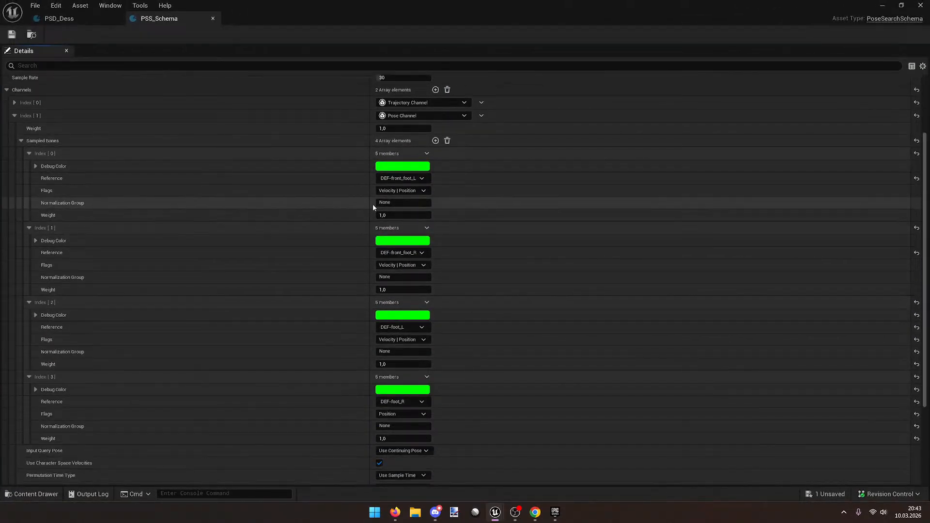
scroll(476, 211, down, 5)
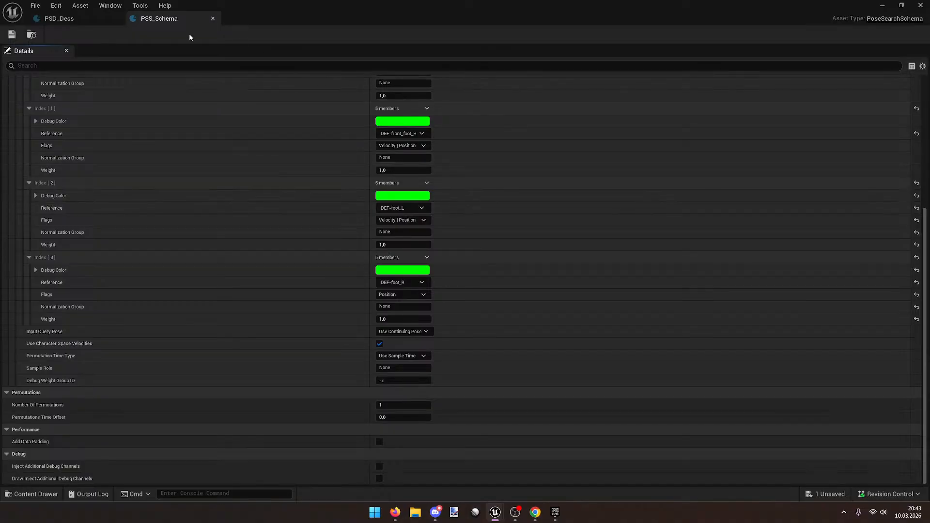
click(57, 19)
click(228, 74)
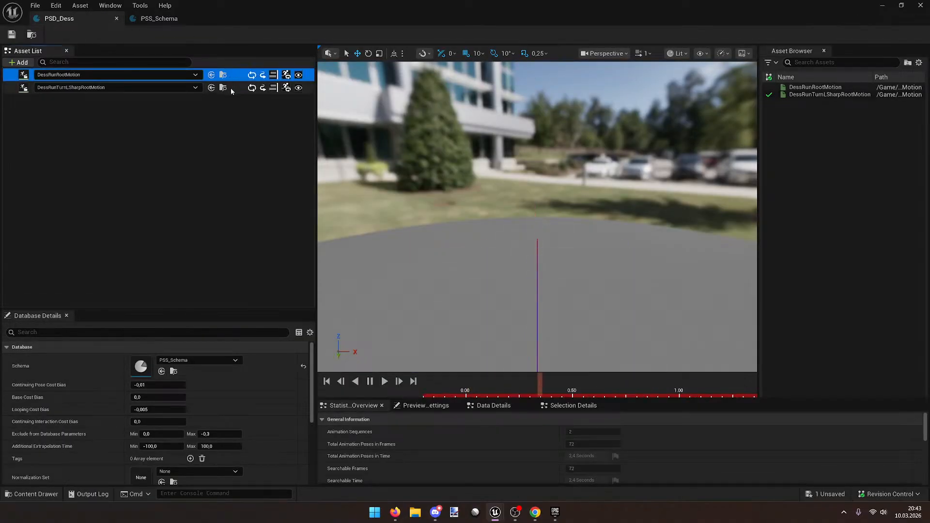
Step: Alternate previews of DessRunRootMotion and DessRunTurnLSharpRootMotion while orbiting the dragon
click(231, 89)
click(237, 75)
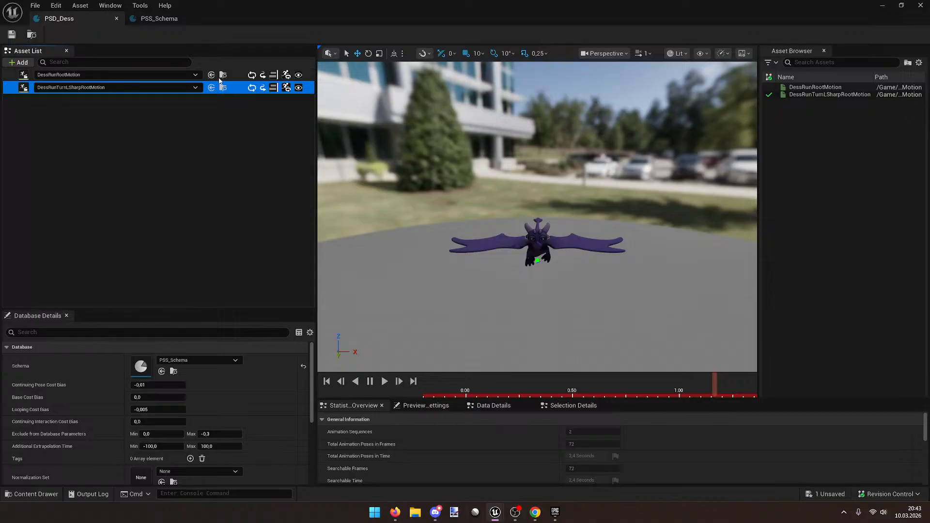
click(242, 87)
right_drag(471, 195, 363, 190)
key(d)
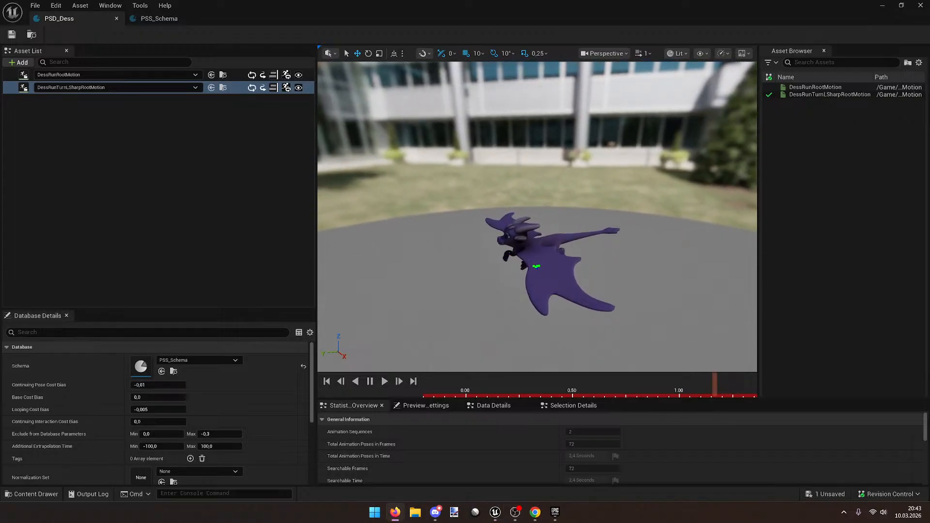
drag(493, 260, 485, 254)
click(232, 75)
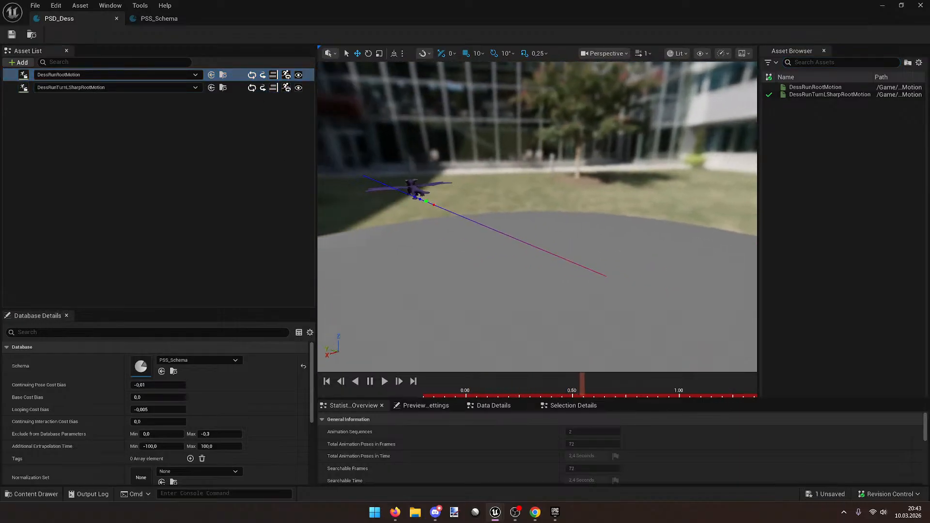
click(237, 87)
click(238, 75)
drag(407, 160, 406, 194)
drag(326, 168, 327, 167)
click(245, 88)
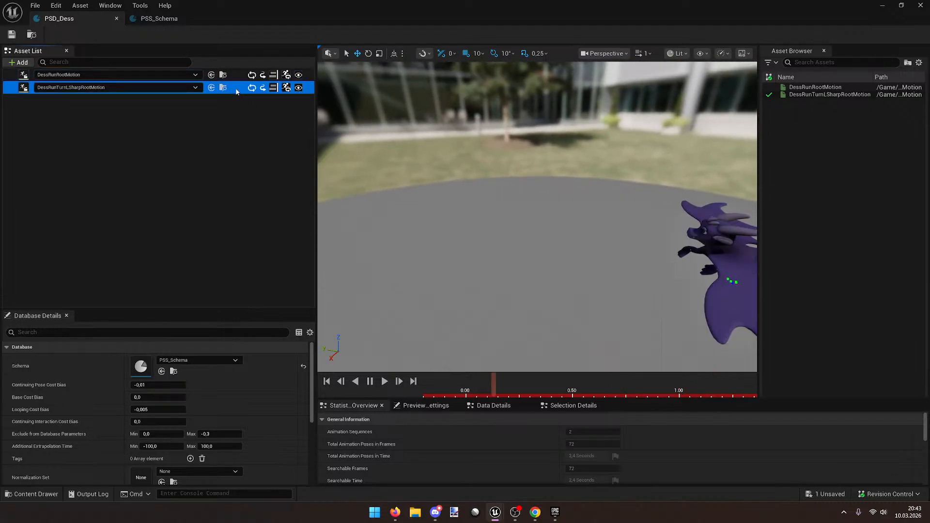
click(232, 75)
click(233, 88)
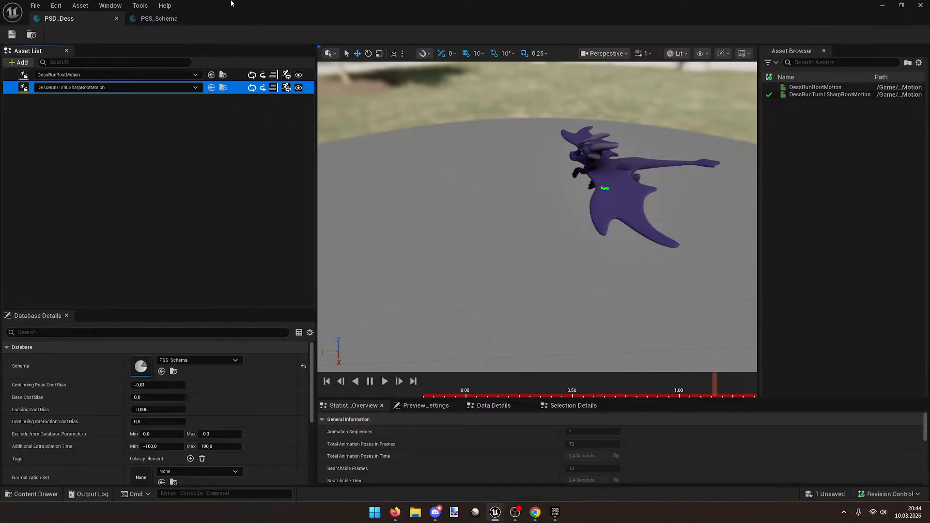
click(232, 72)
click(232, 87)
Step: Fly the preview camera around the dragon, replaying the sharp left turn against the run
right_drag(601, 183, 456, 191)
key(w)
key(s)
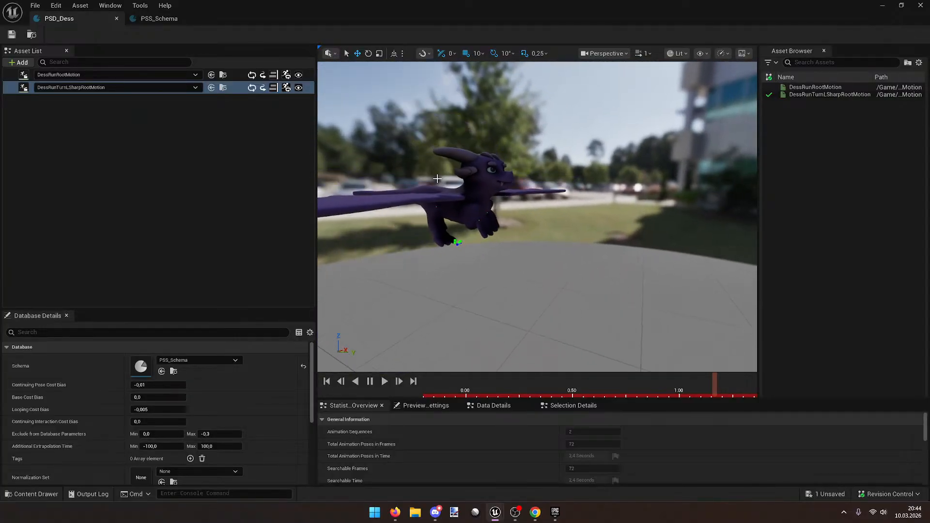
click(240, 76)
click(240, 87)
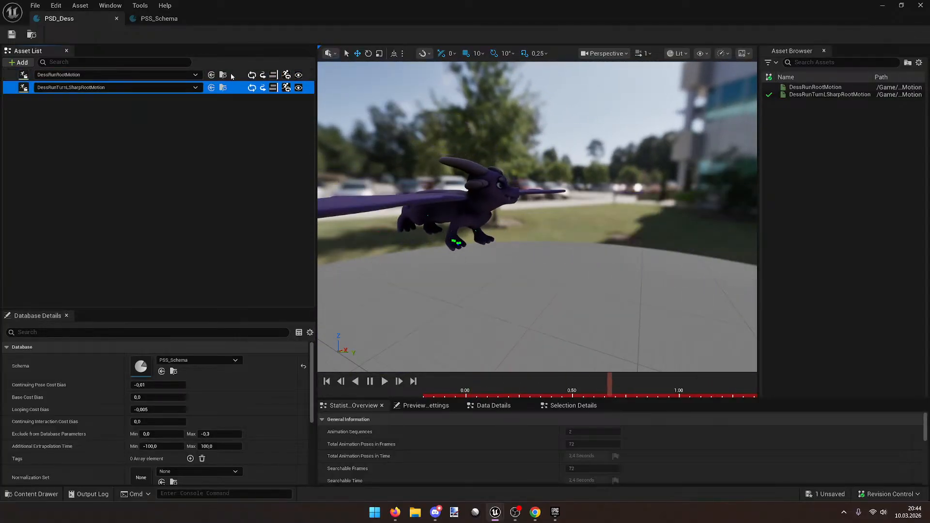
key(w)
key(d)
right_drag(538, 218, 336, 262)
key(s)
key(d)
key(s)
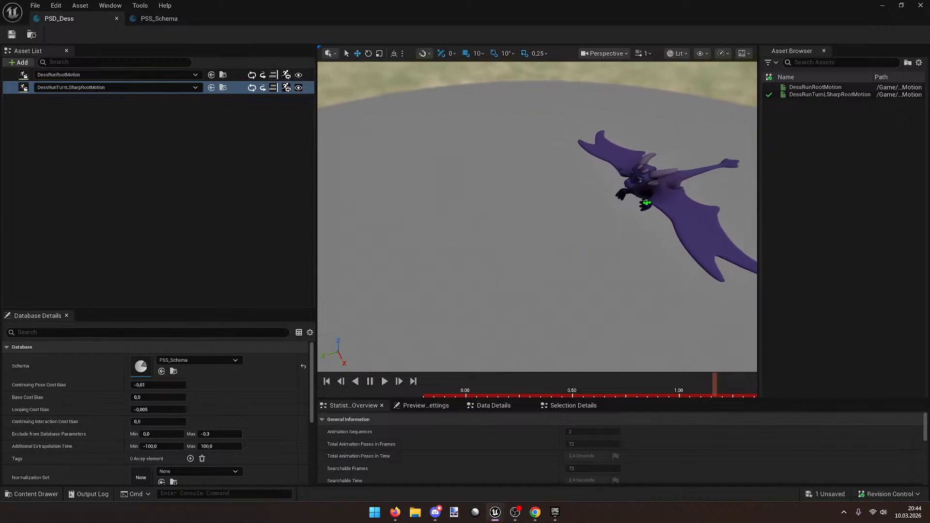
click(234, 75)
click(242, 87)
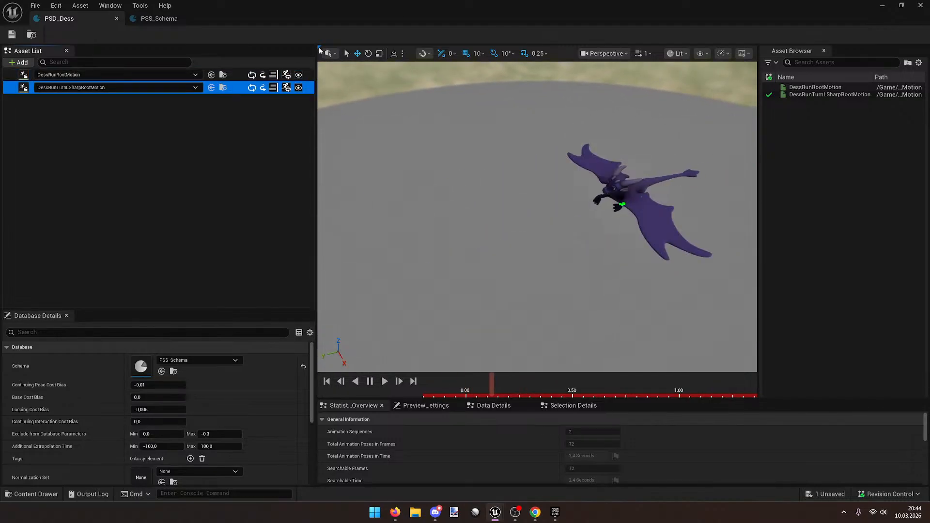
Step: Move the database window aside and play HydraLevel in the editor
drag(595, 7, 813, 222)
click(334, 81)
click(229, 35)
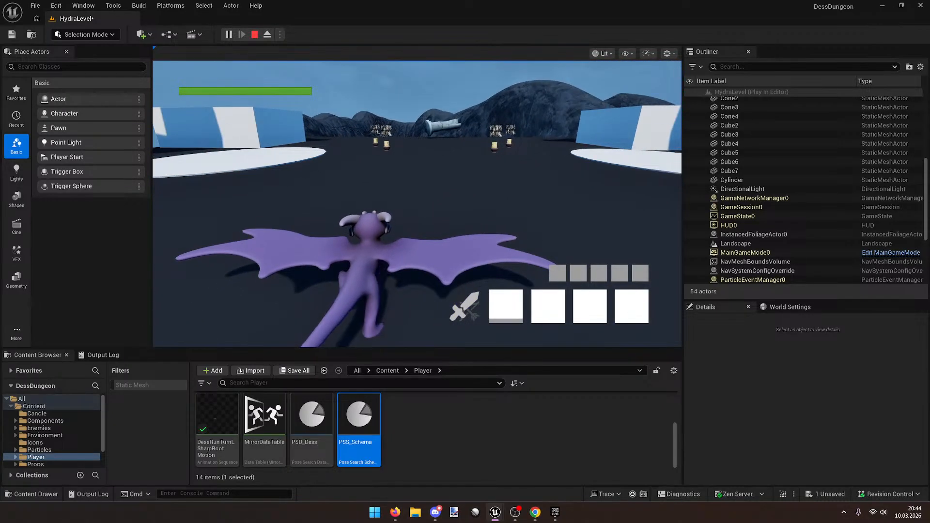
drag(928, 232, 547, 1)
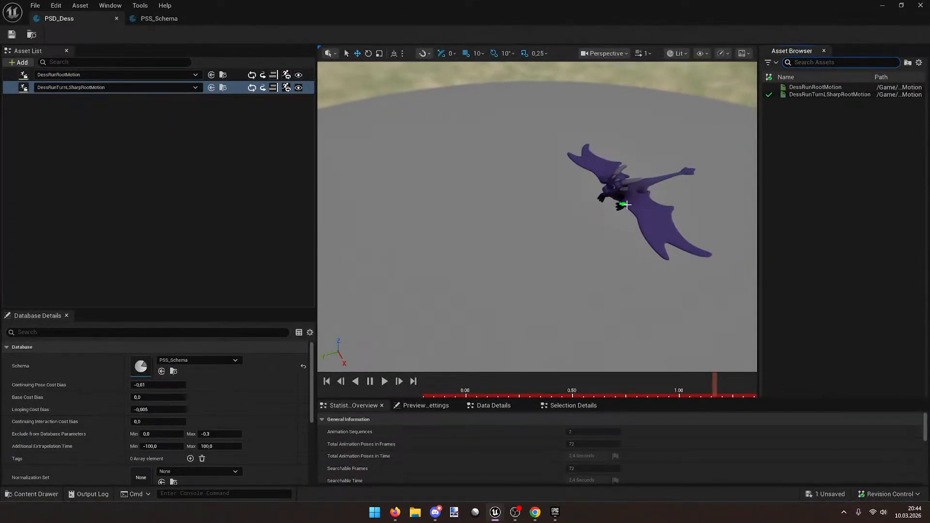
click(232, 88)
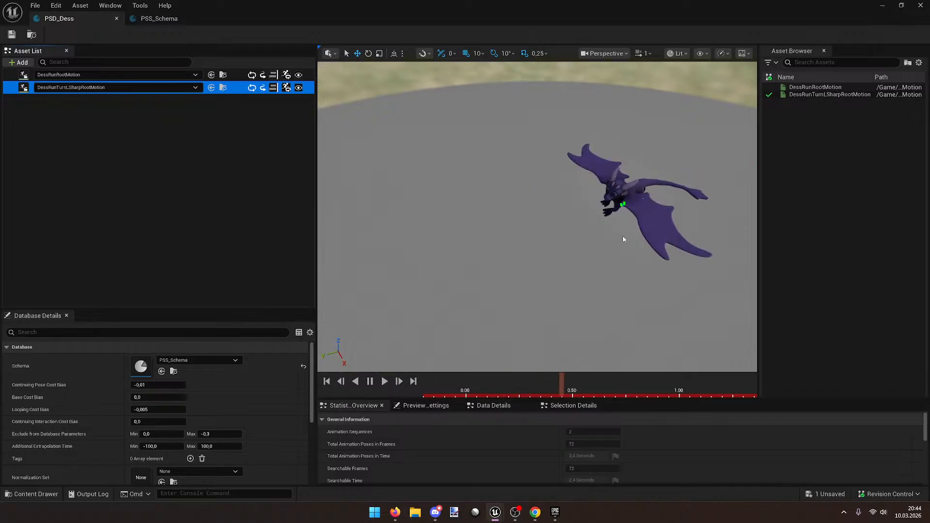
key(w)
right_drag(604, 212, 639, 213)
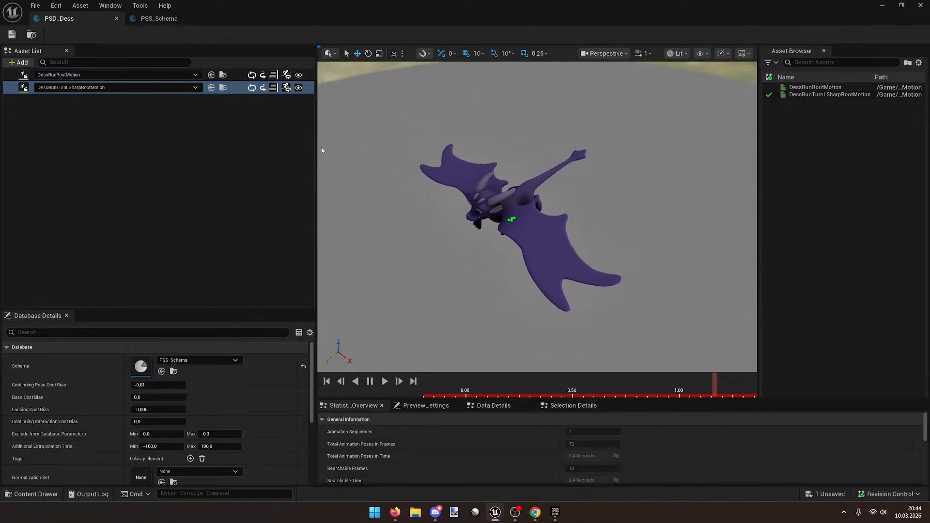
click(232, 76)
click(231, 87)
right_drag(581, 199, 571, 198)
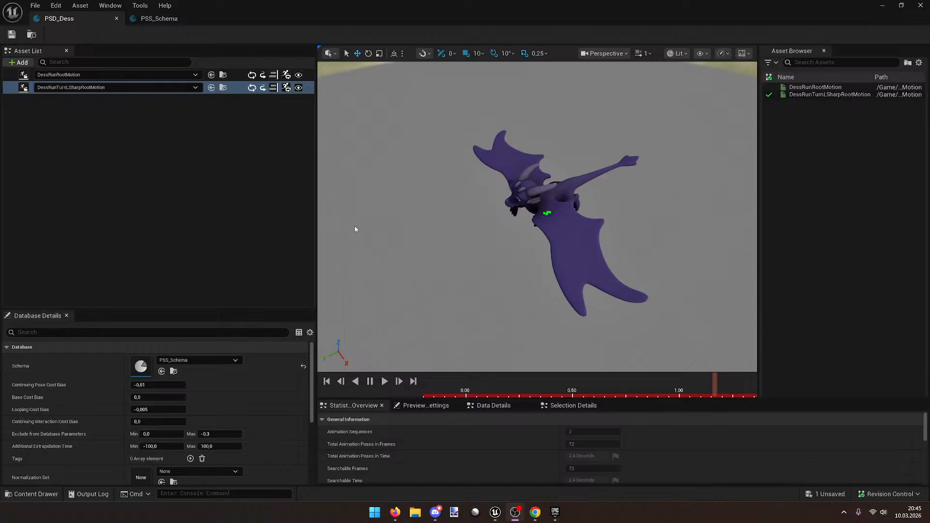
click(241, 74)
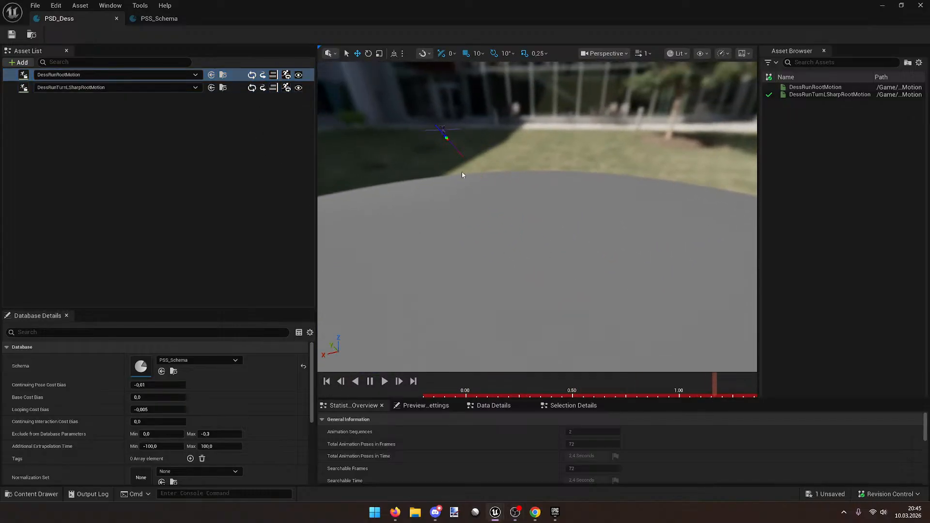
click(239, 89)
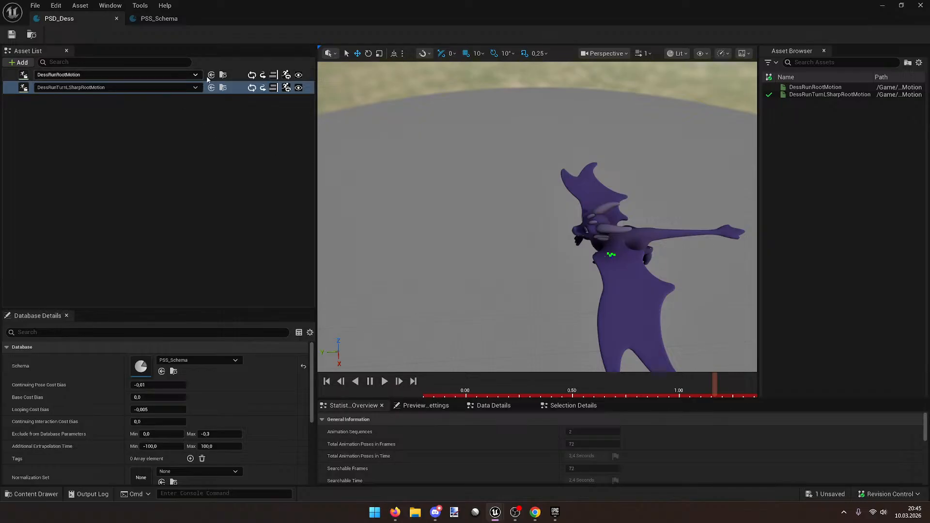
click(237, 75)
click(240, 88)
alt+drag(517, 204, 451, 196)
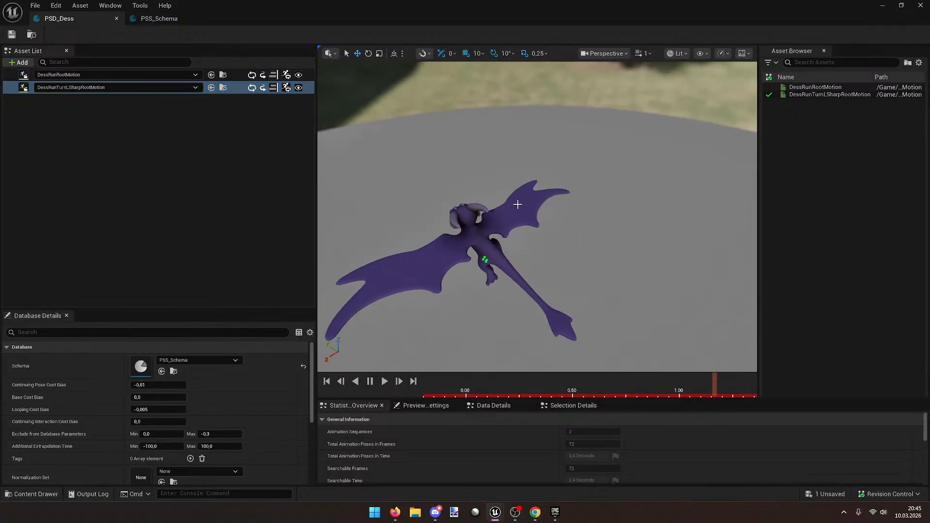
key(alt+Tab)
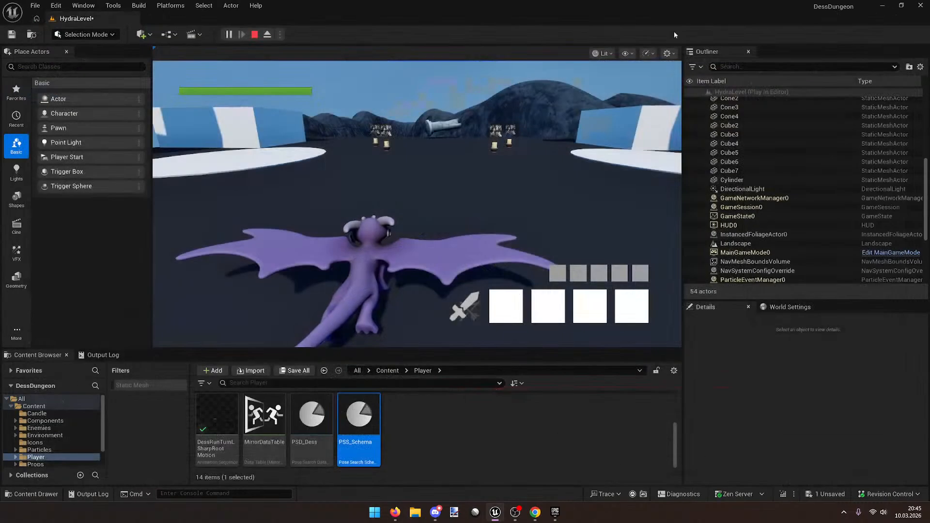
Step: Steer the running dragon with WASD, testing repeated sharp left and right turns
key(s)
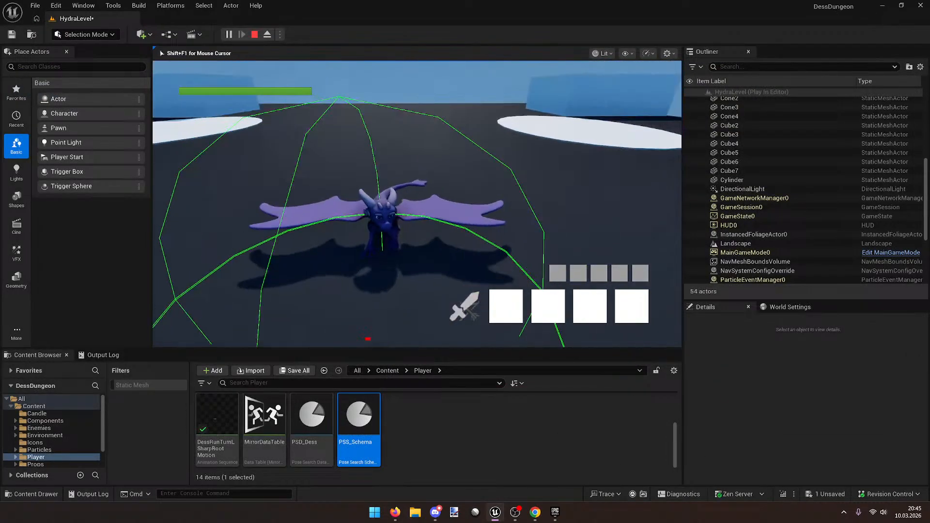
key(w)
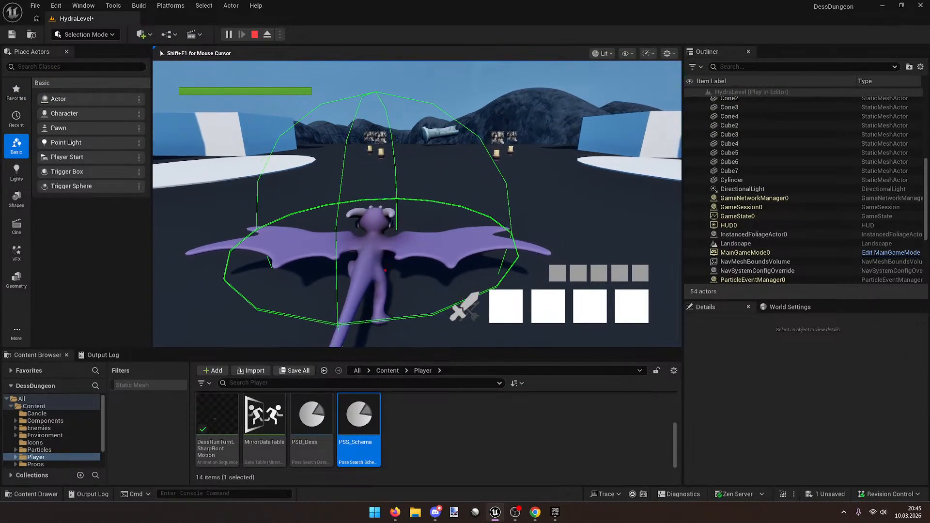
key(w)
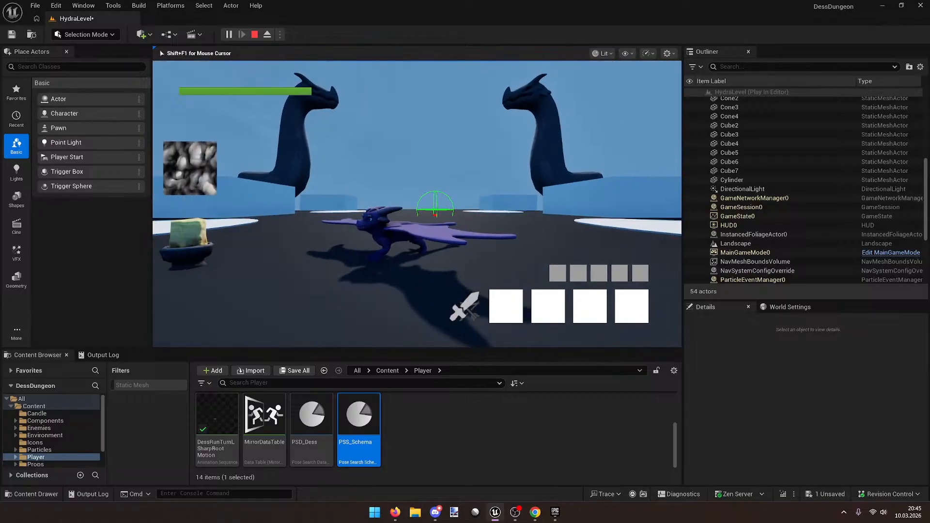
key(s)
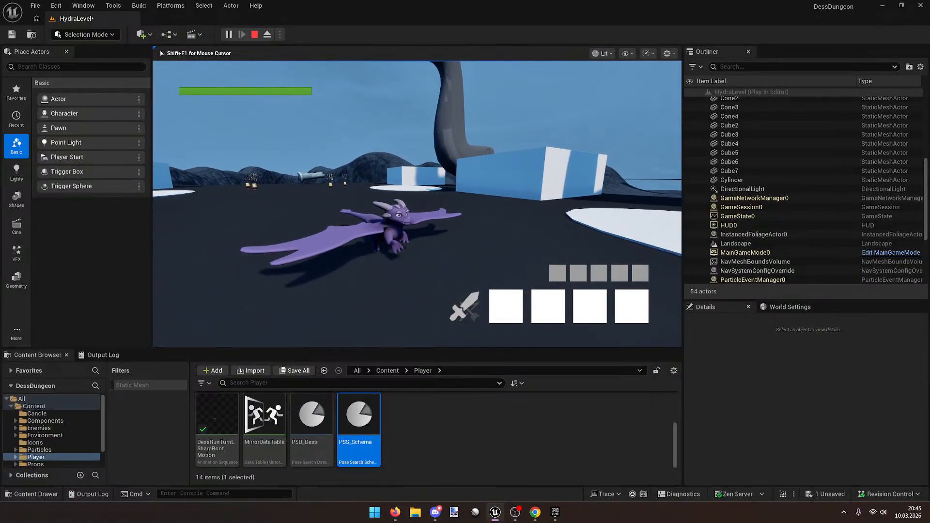
key(a)
key(w)
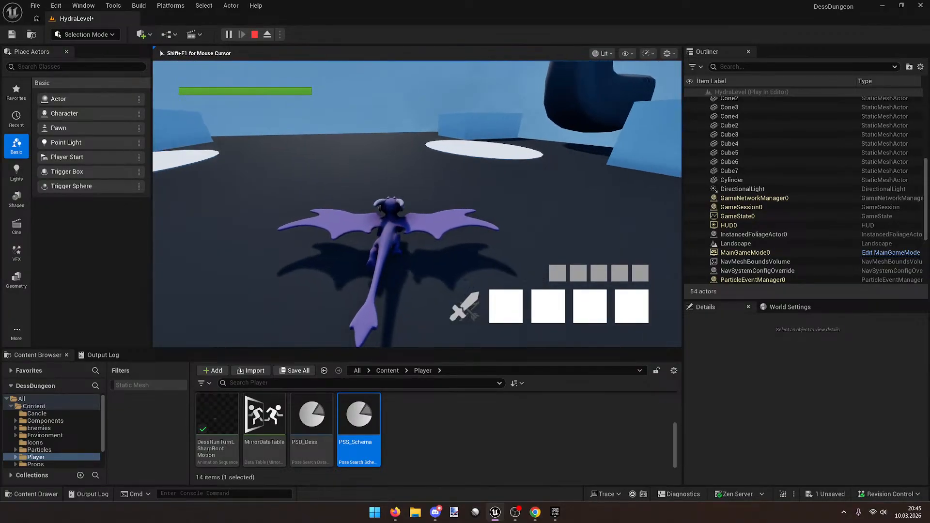
key(s)
key(w)
key(d)
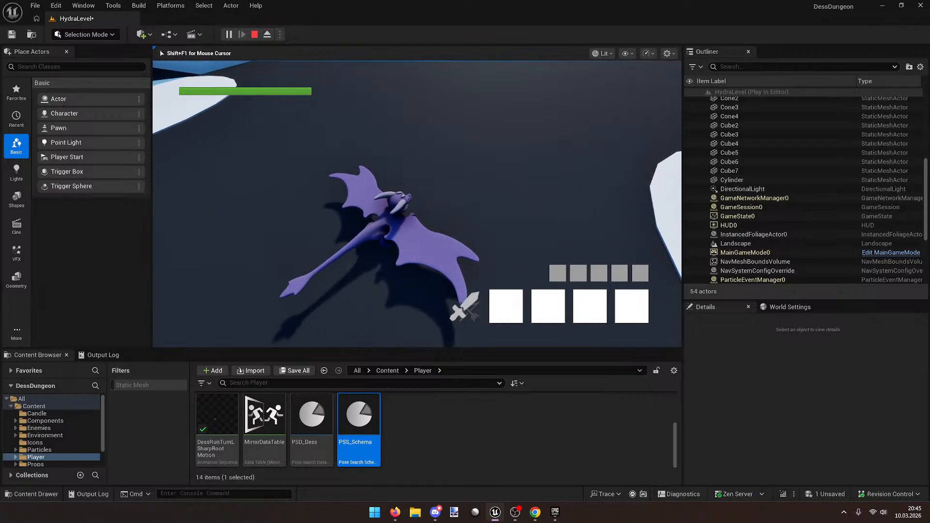
key(w)
key(s)
key(w)
key(d)
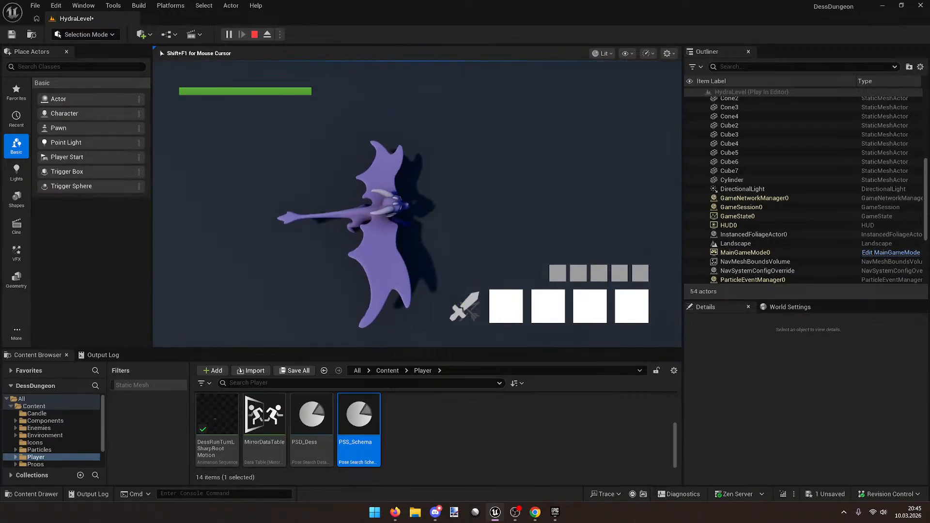
key(d)
key(w)
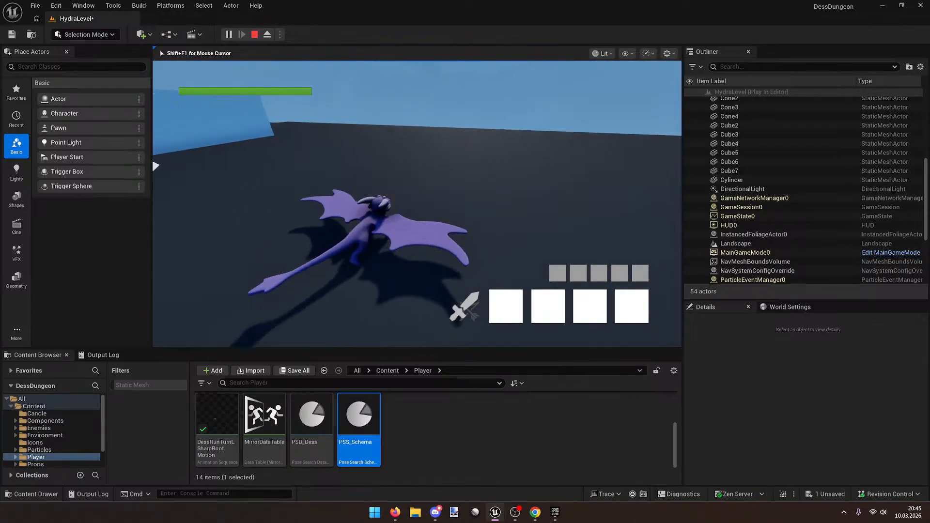
key(d)
key(w)
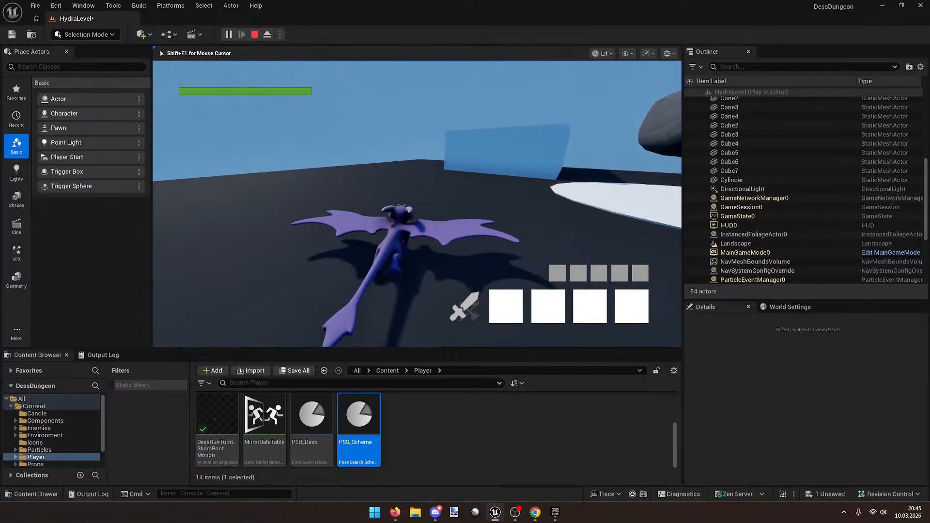
key(d)
key(a)
key(w)
key(s)
key(w)
key(a)
key(d)
key(w)
key(d)
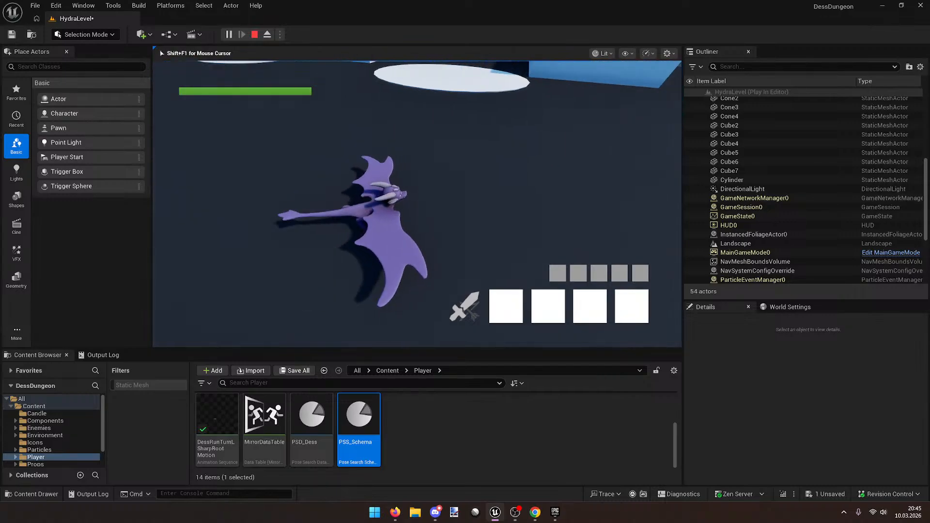
key(d)
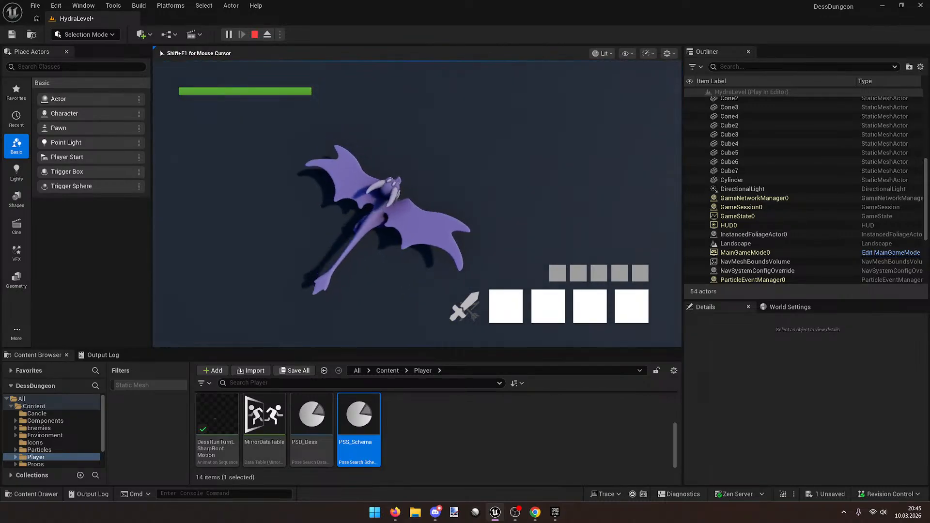
key(w)
key(a)
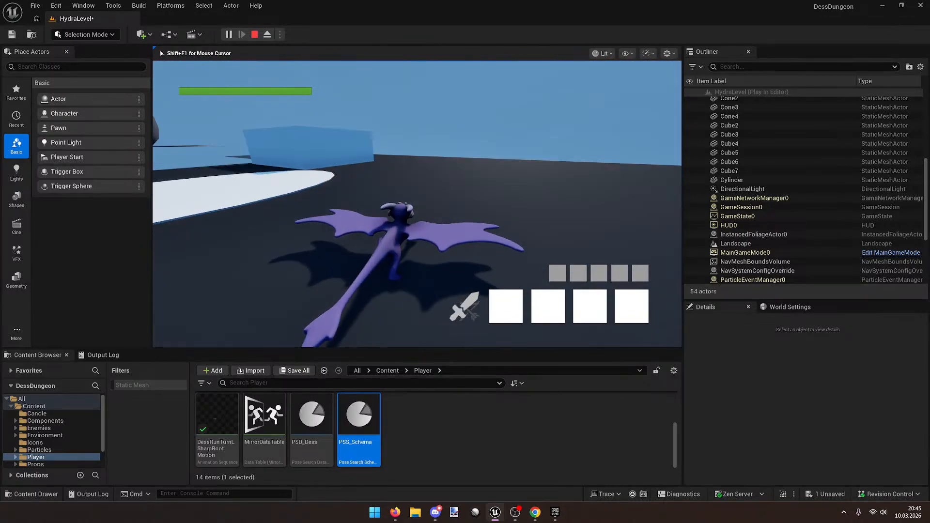
key(w)
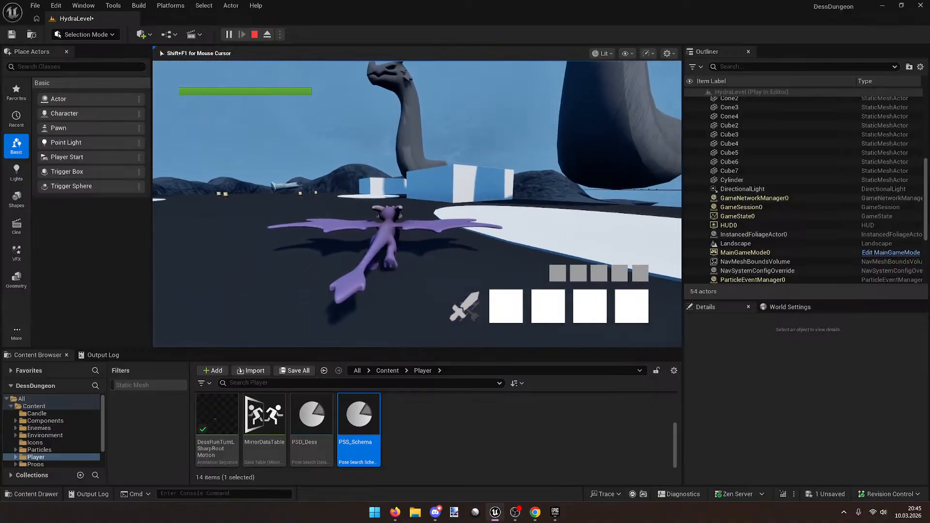
Step: Run the dragon across the arena past the candles and statues, then end the session with Esc
key(w)
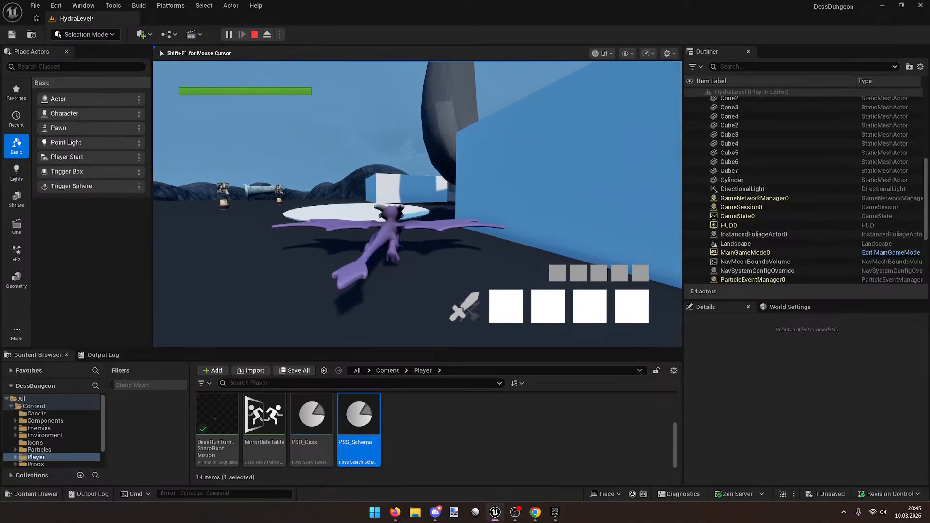
key(w)
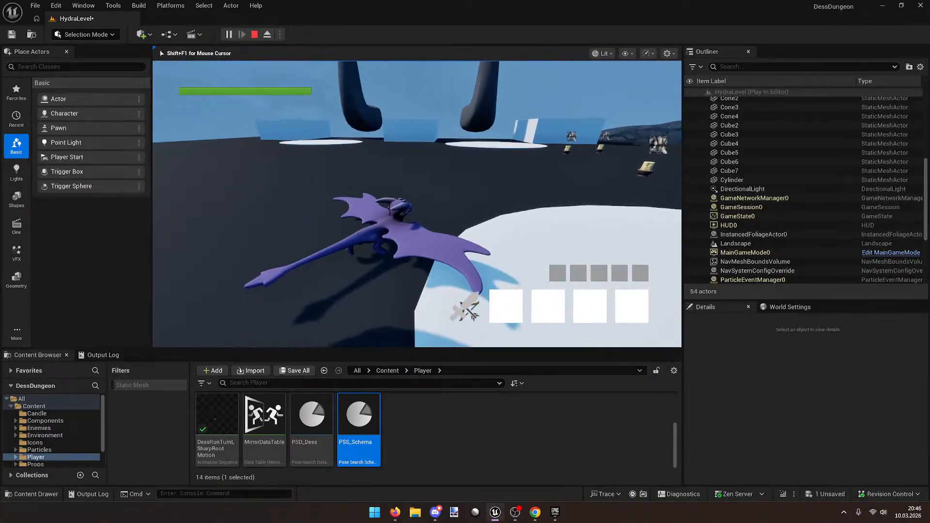
key(w)
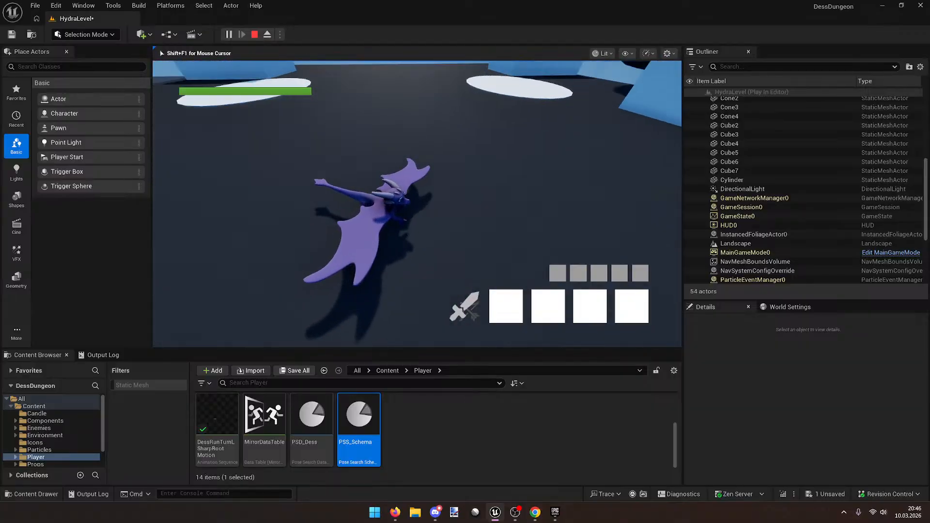
key(w)
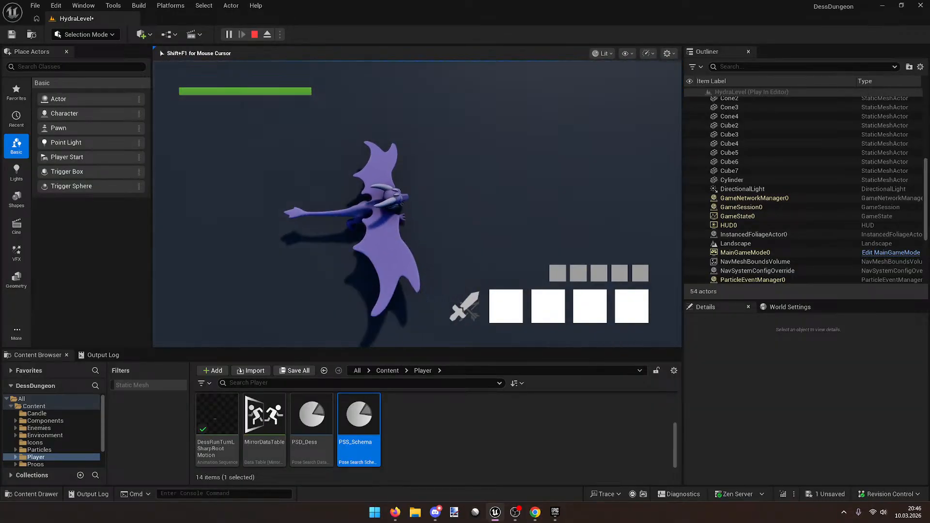
key(w)
key(w)
key(d)
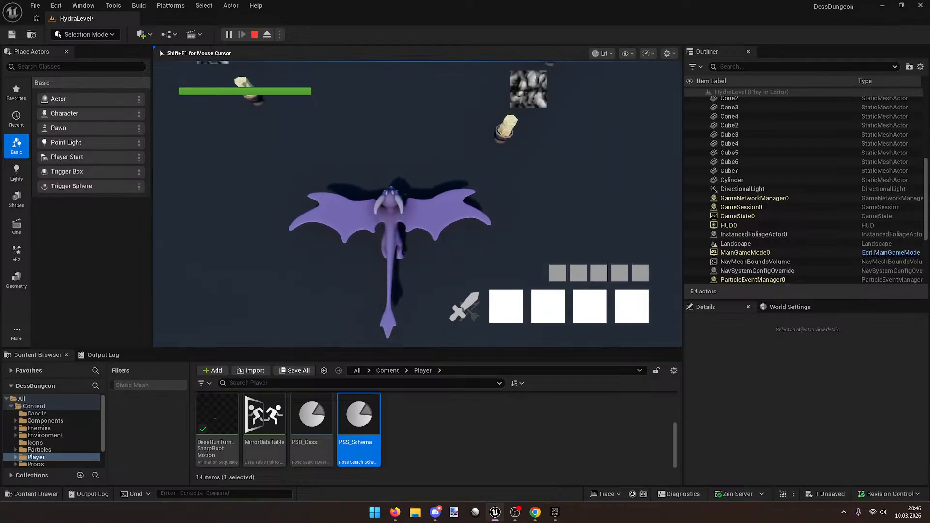
key(w)
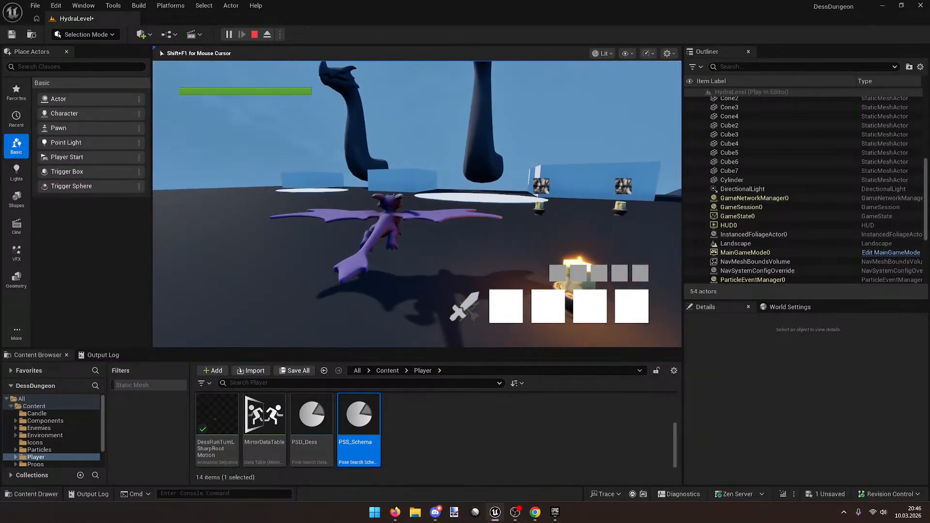
key(w)
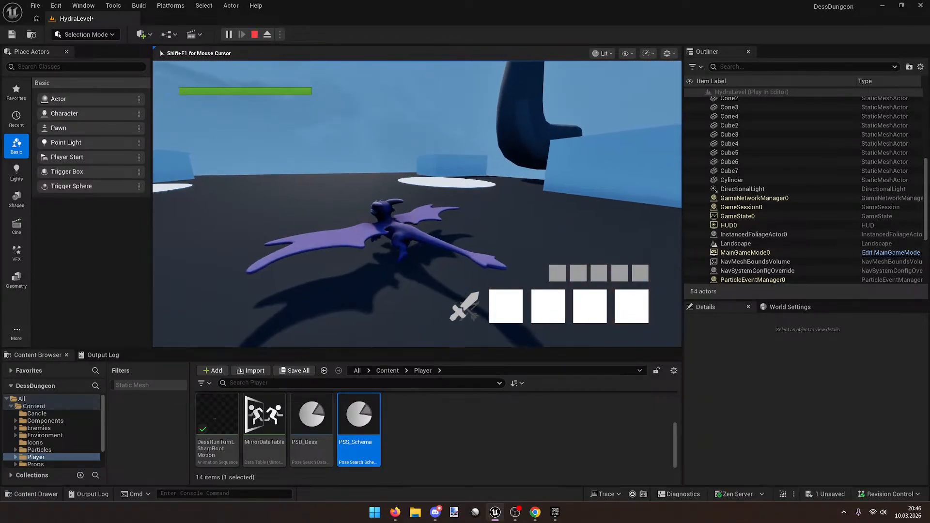
key(a)
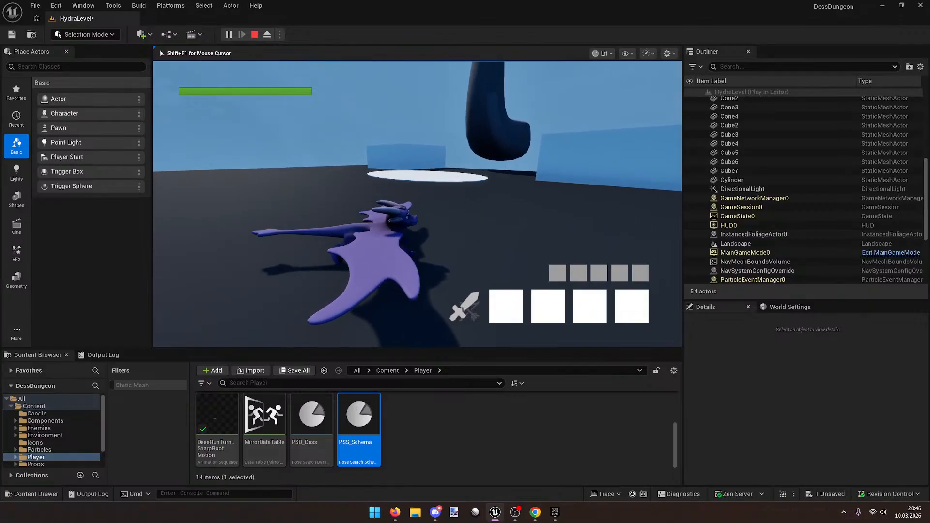
key(w)
key(w)
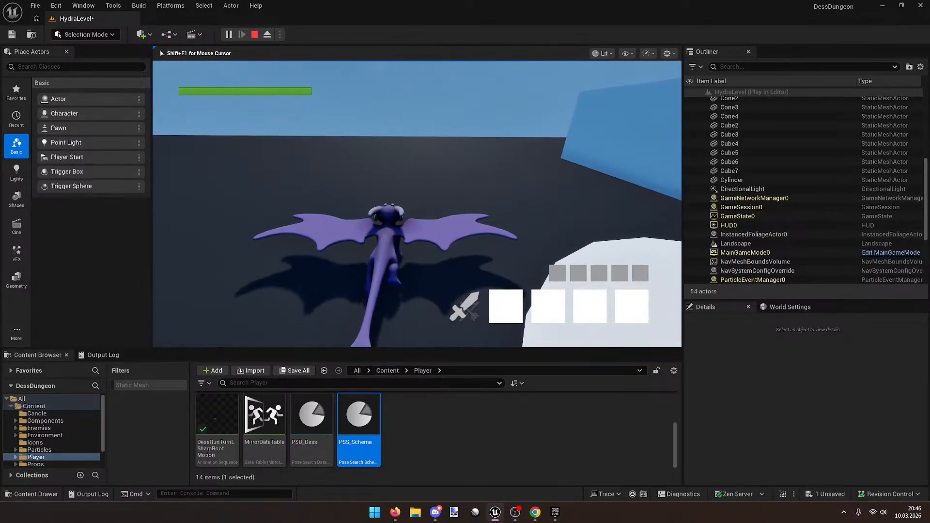
key(d)
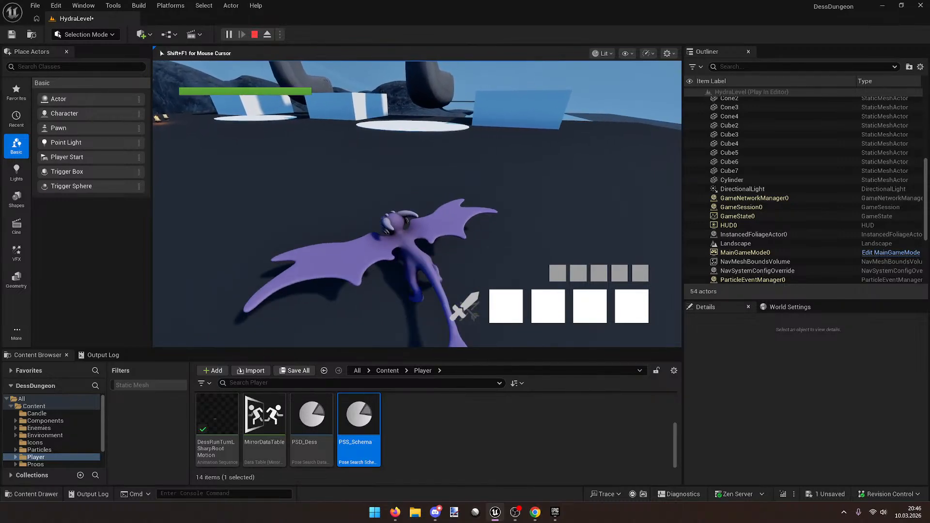
key(d)
key(a)
key(w)
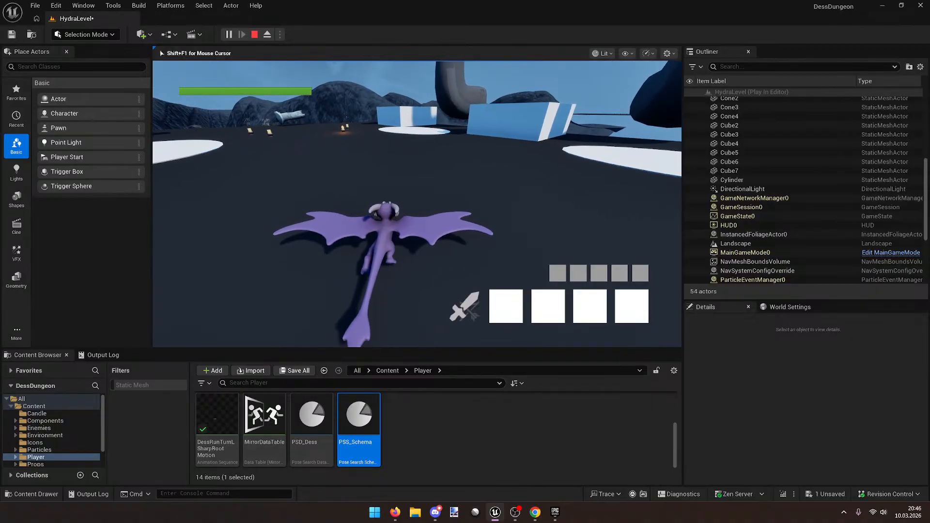
key(s)
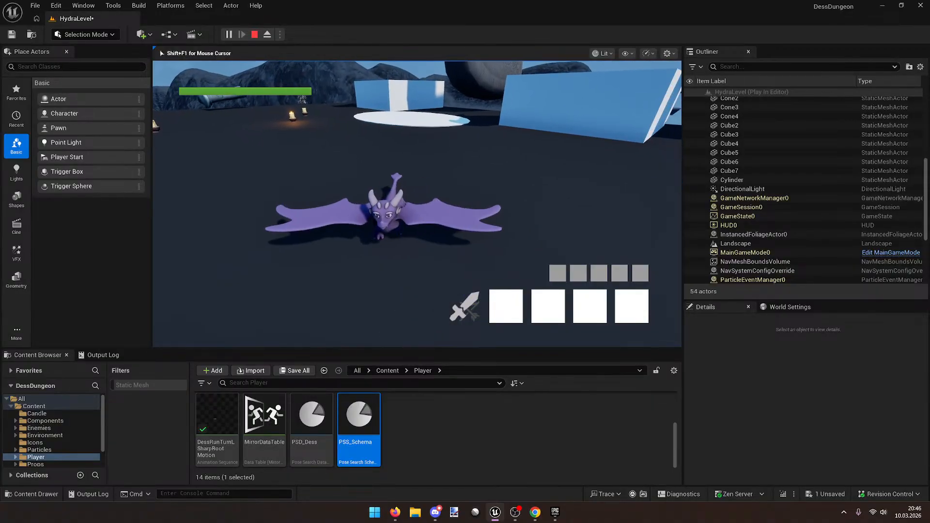
key(d)
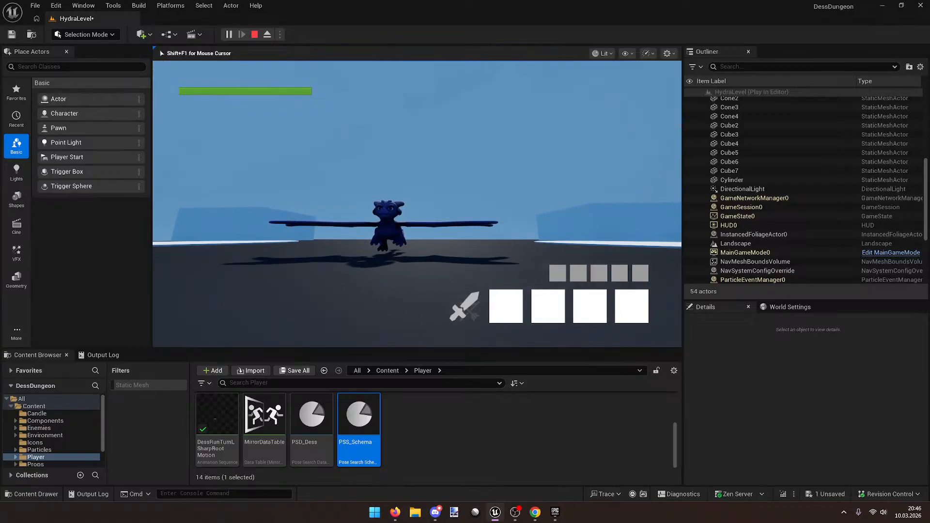
key(w)
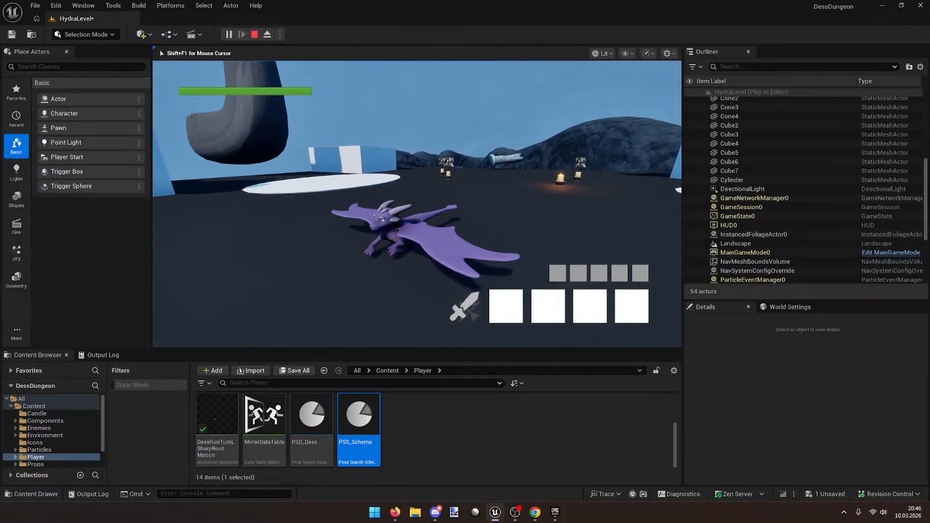
key(d)
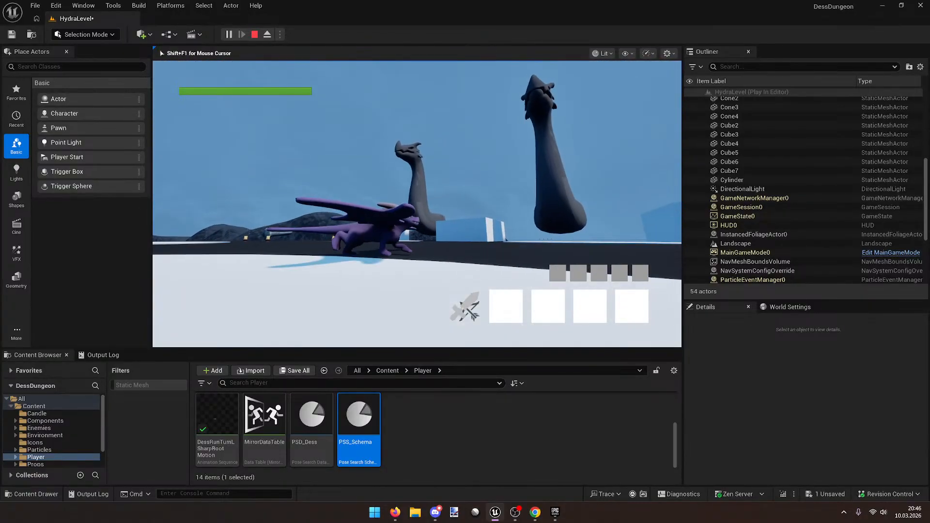
key(d)
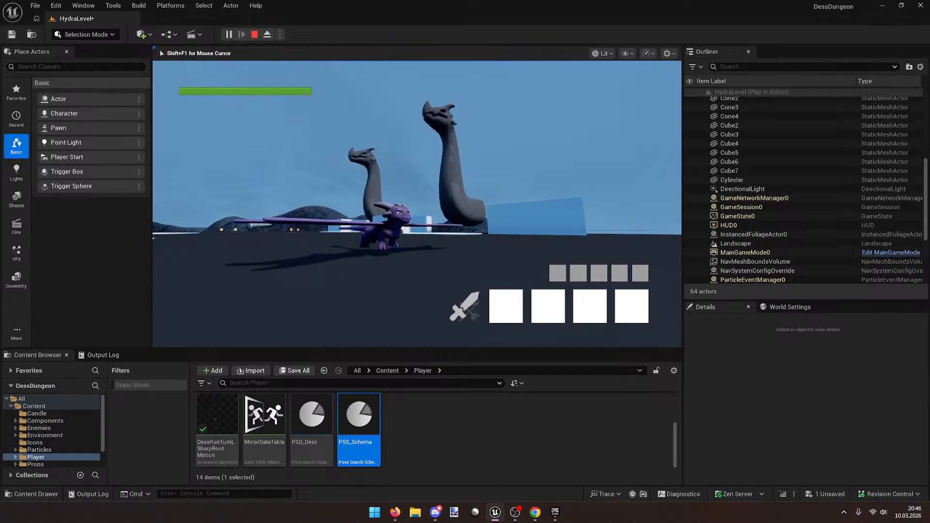
key(Escape)
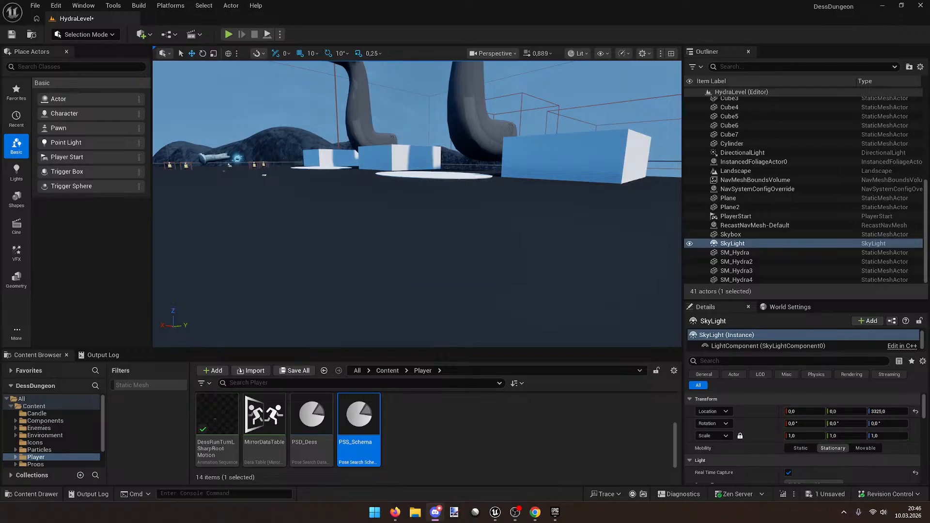
Step: Drag Discord to the top screen edge so the game-updates channel fills the screen
drag(929, 216, 490, 2)
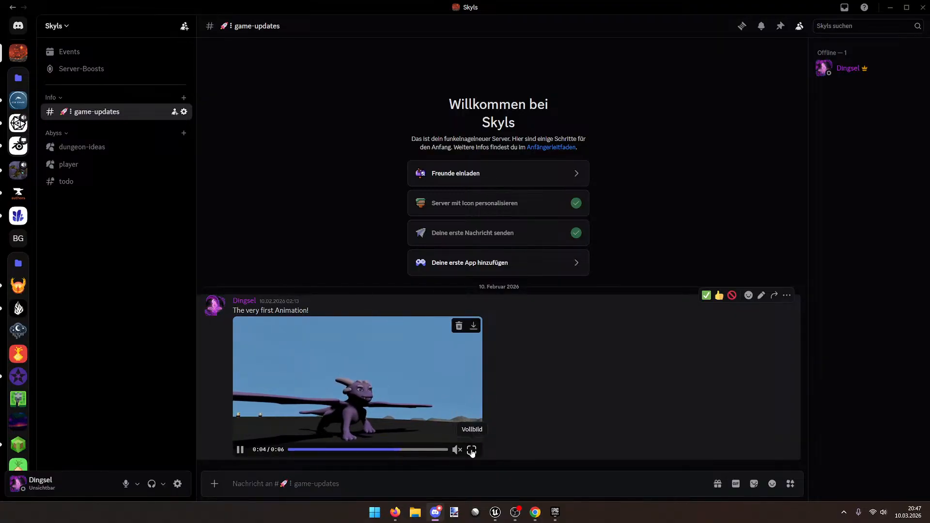
Step: Watch the dragon animation video full screen, then exit full screen and minimise the Epic Games Launcher
click(471, 449)
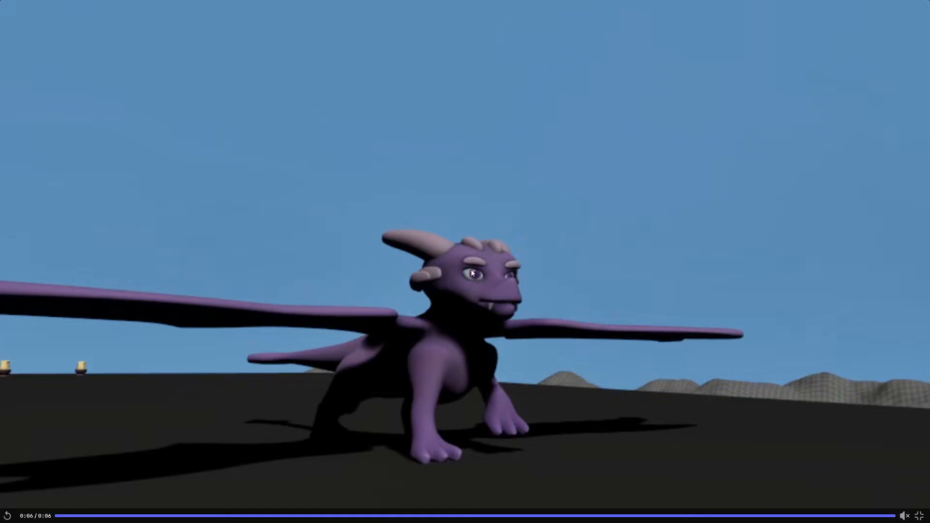
click(919, 516)
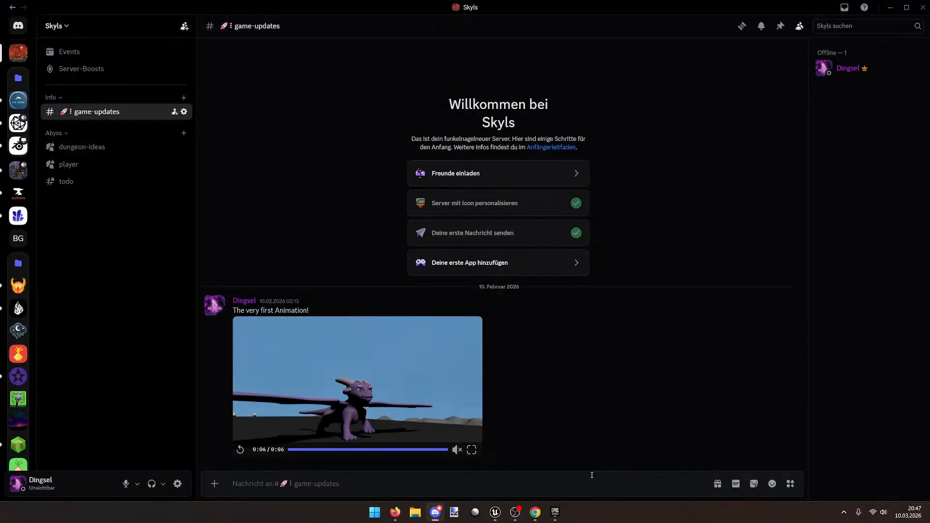
click(555, 518)
click(556, 512)
Step: Quit the Epic Games Launcher from its system tray icon and return to the Unreal editor
click(845, 512)
right_click(871, 484)
click(887, 484)
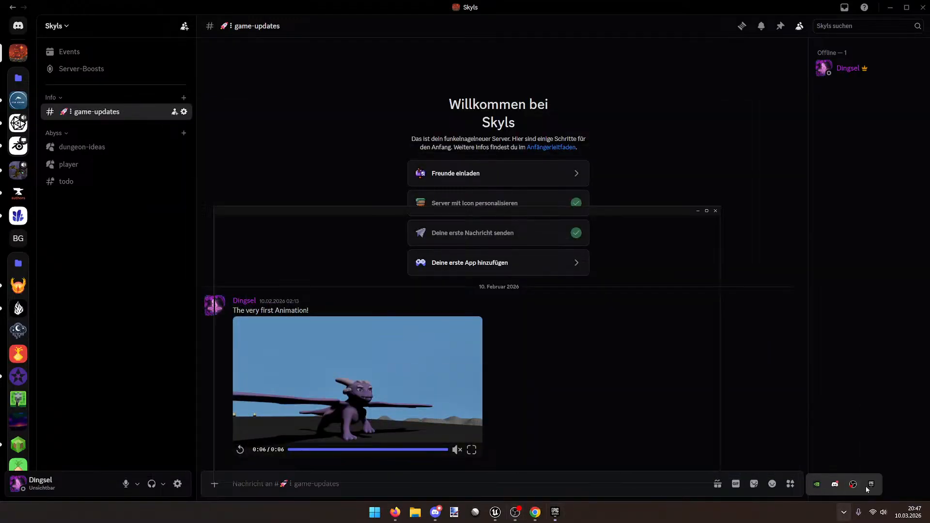
click(505, 512)
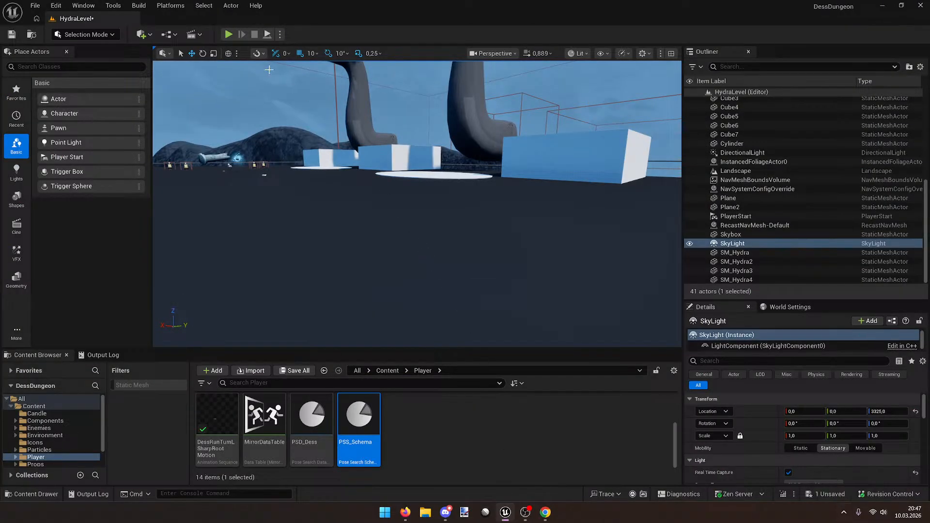
Step: Start Play In Editor and run, turn and take off with the dragon
click(230, 34)
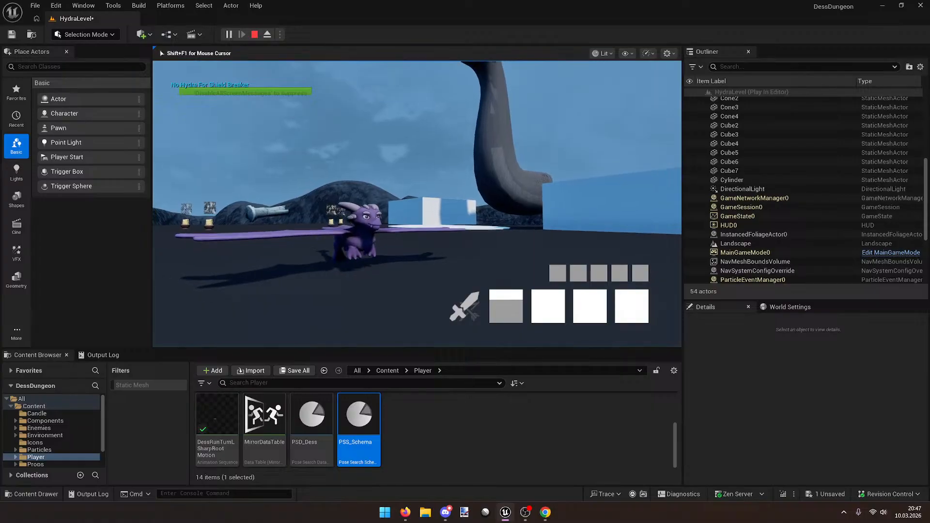
key(s)
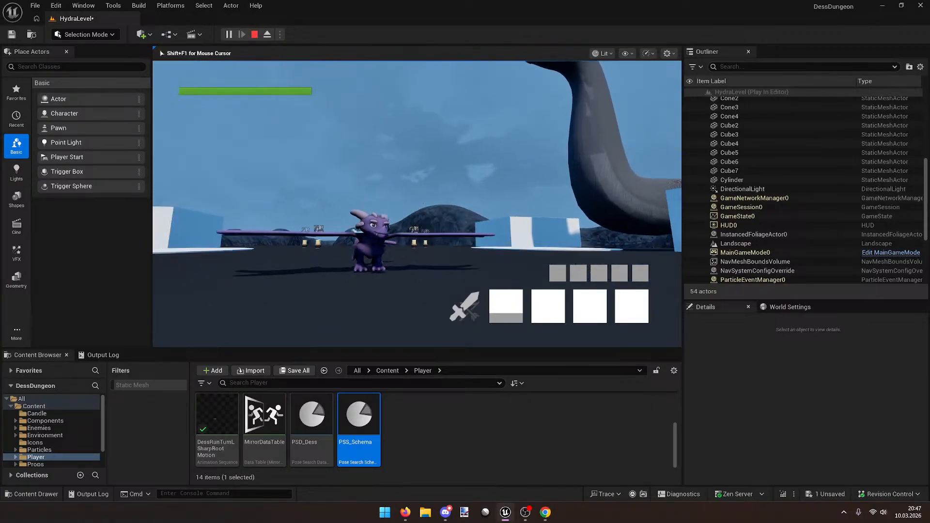
key(d)
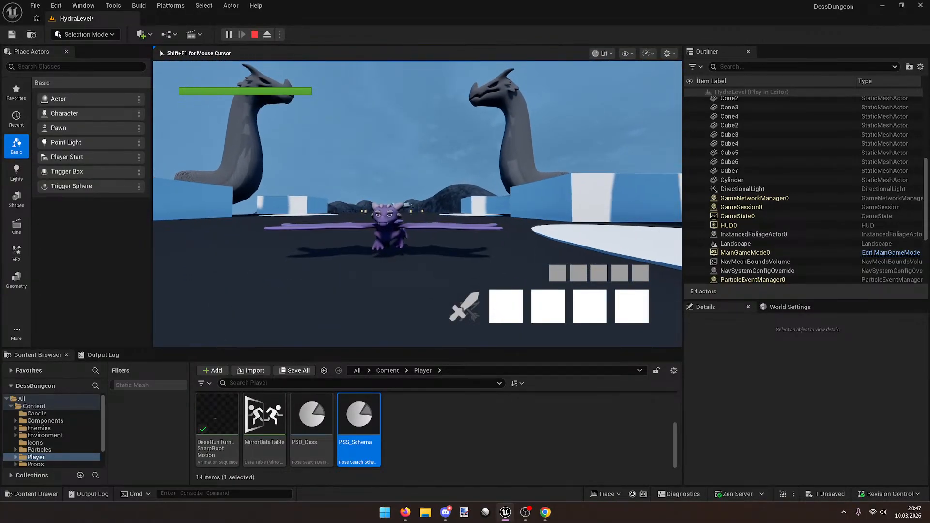
key(space)
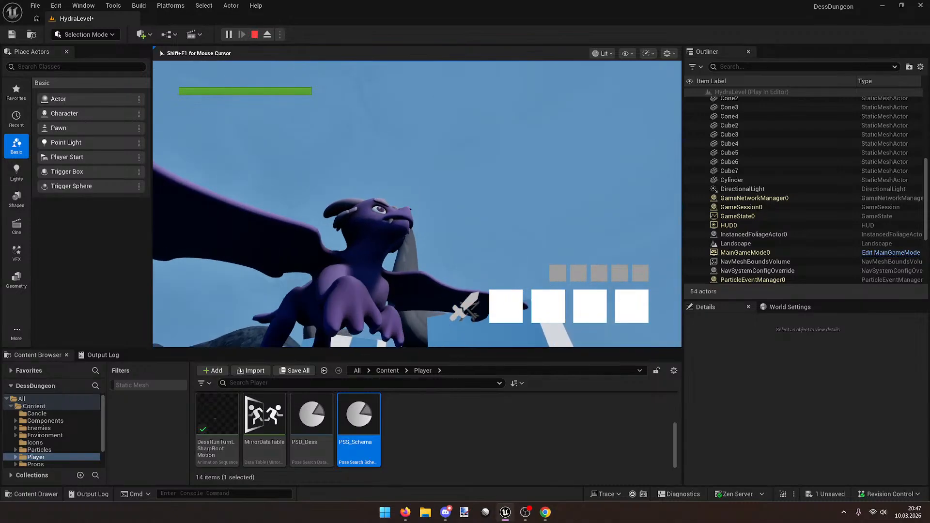
key(w)
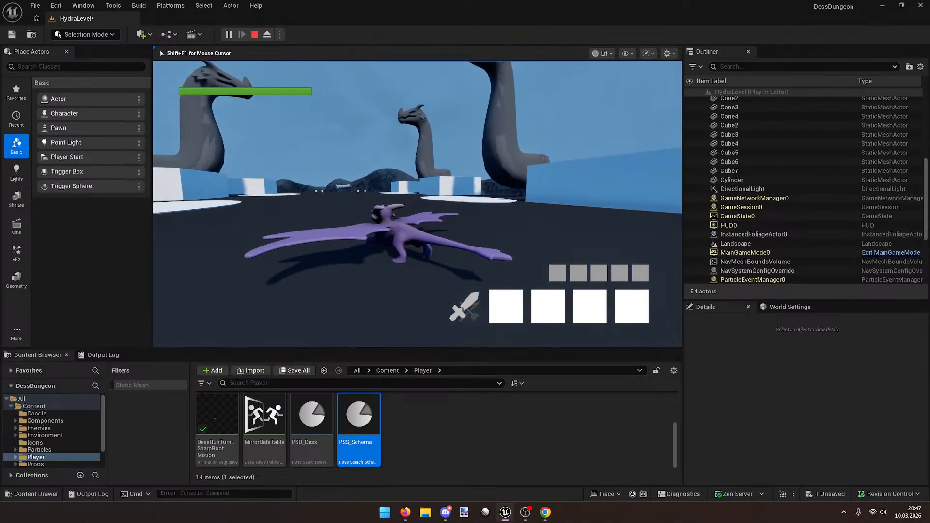
key(s)
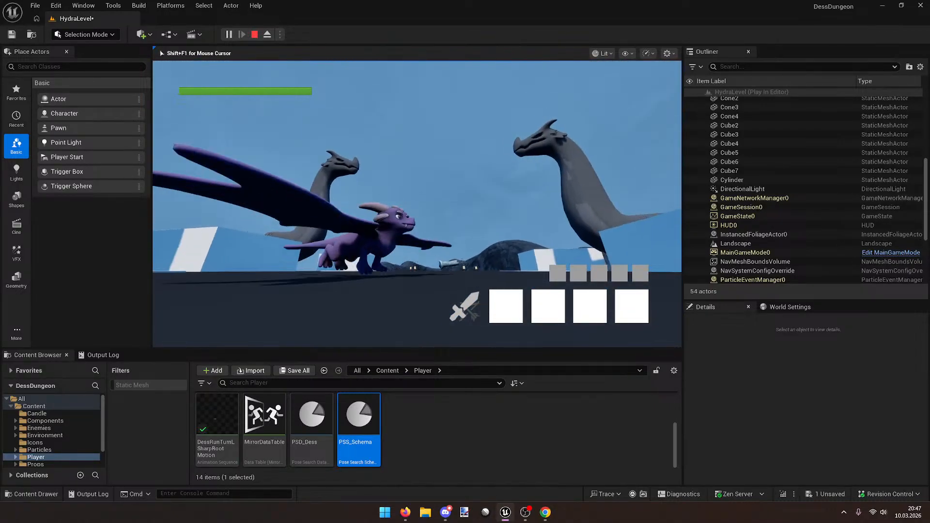
key(d)
key(w)
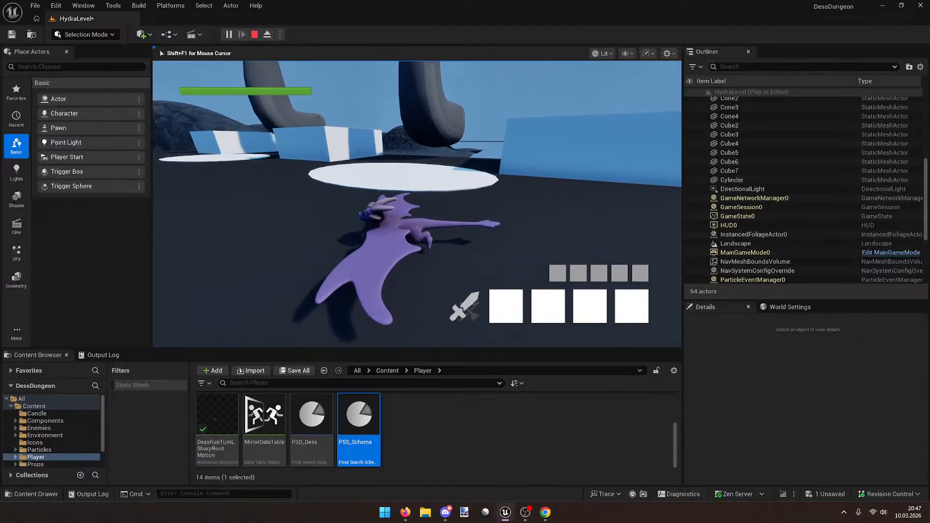
key(w)
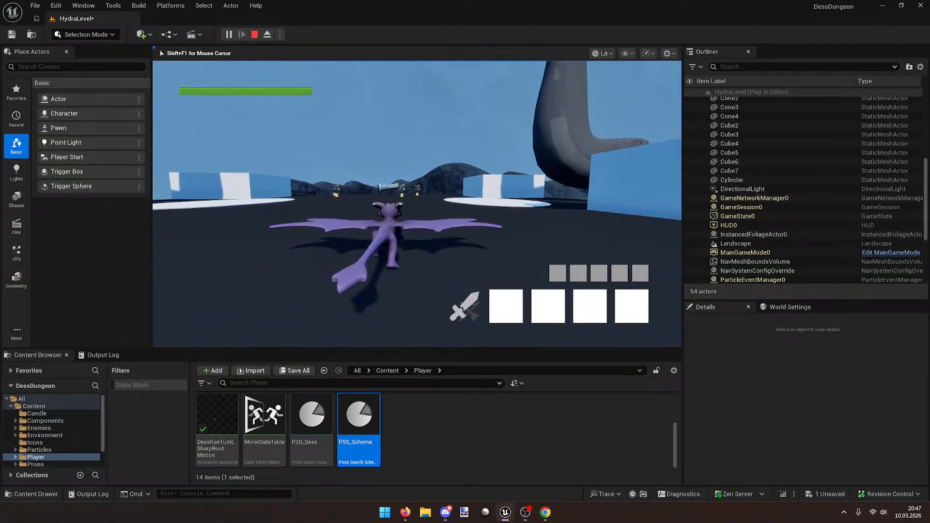
Step: Shoot fire trails while running toward the hydra, then stop the playtest with Esc
key(s)
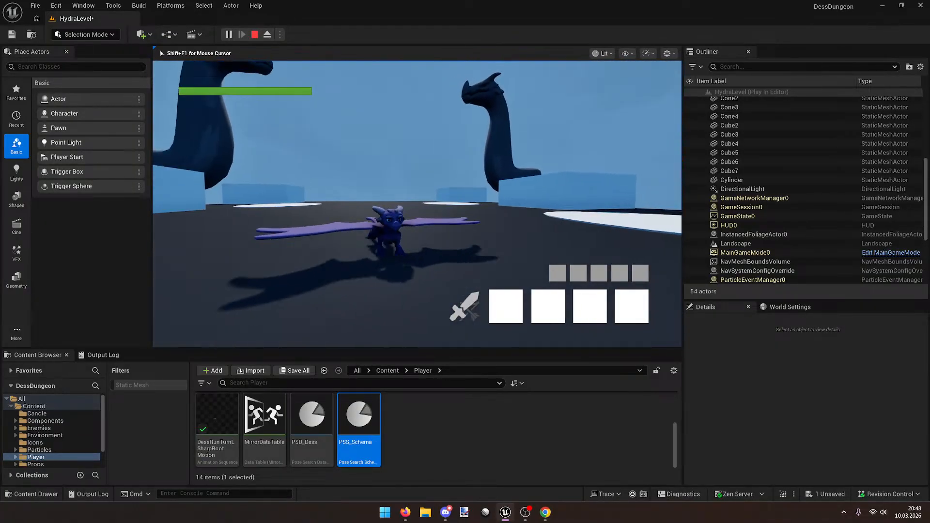
key(w)
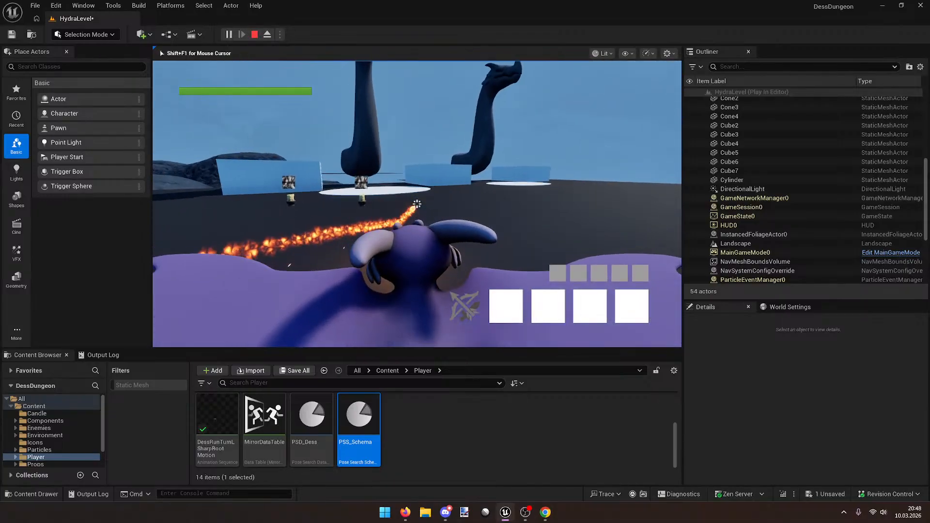
key(w)
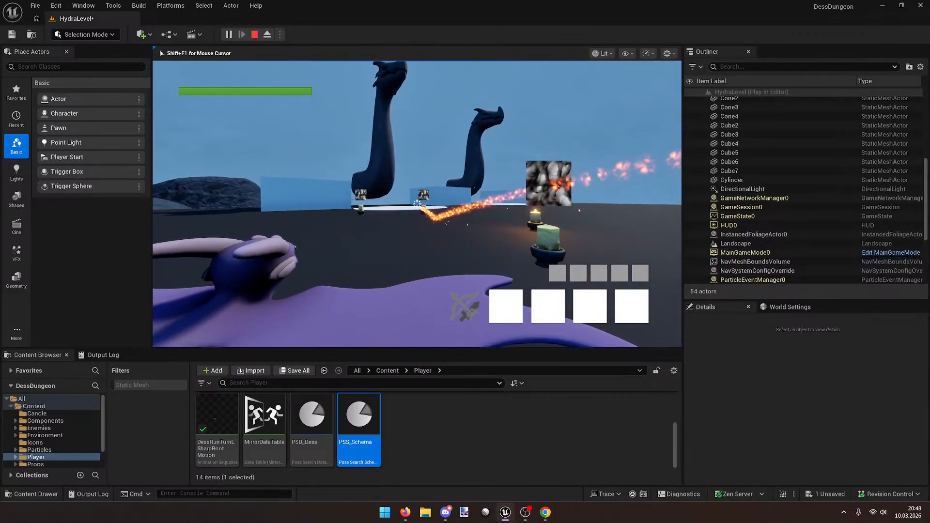
key(w)
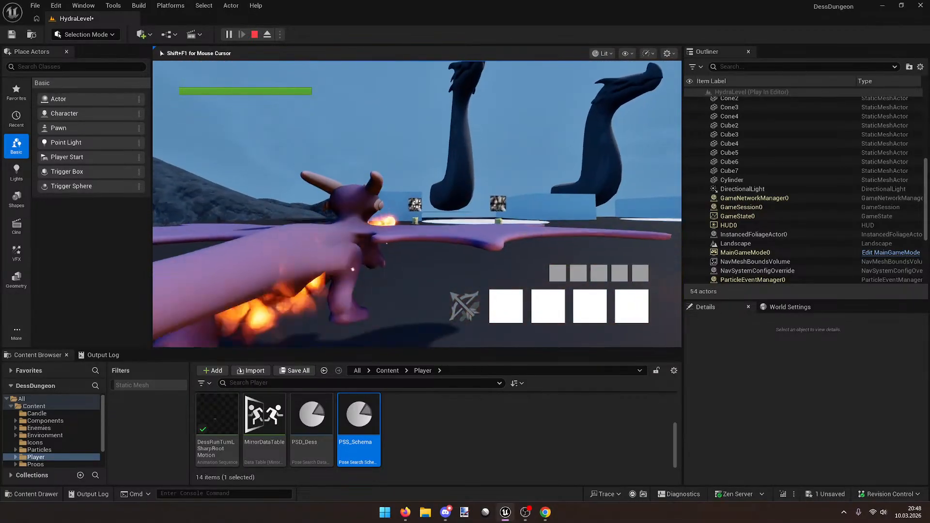
key(w)
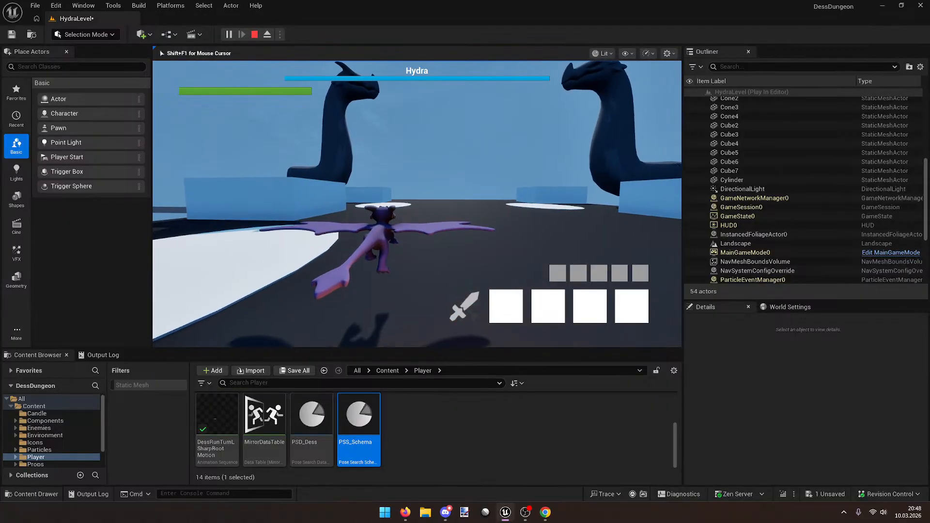
key(w)
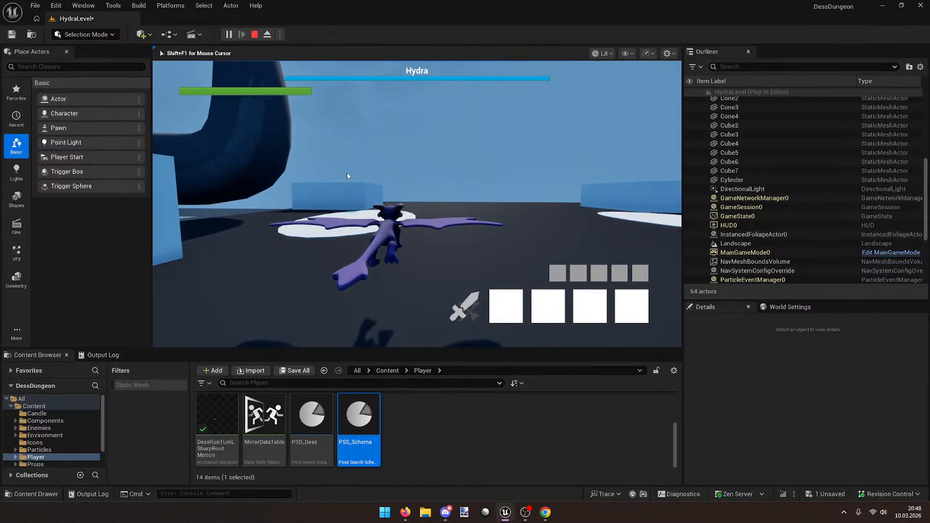
key(Escape)
right_drag(366, 204, 411, 198)
scroll(490, 462, up, 2)
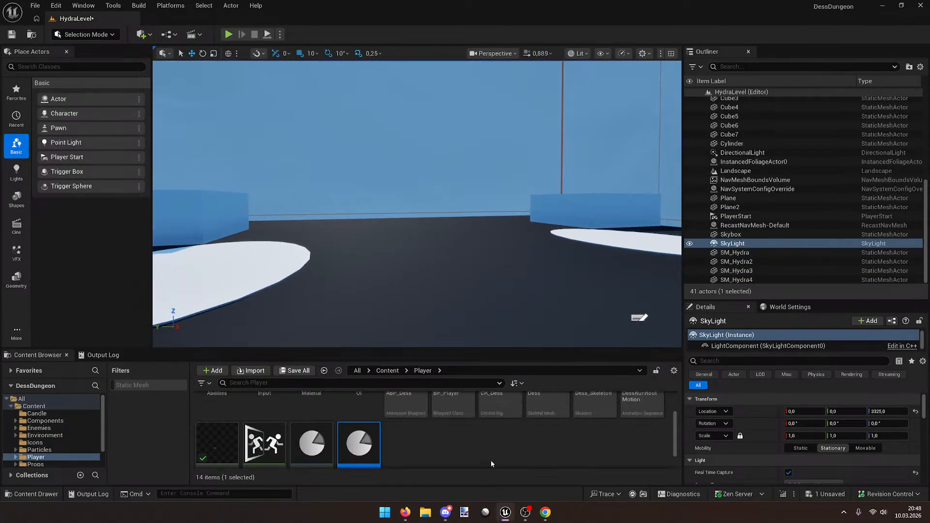
scroll(622, 450, down, 2)
Step: Open DessRunTurnLSharpRootMotion, pause its preview at frame 11, and search Windows for Blender
double_click(224, 411)
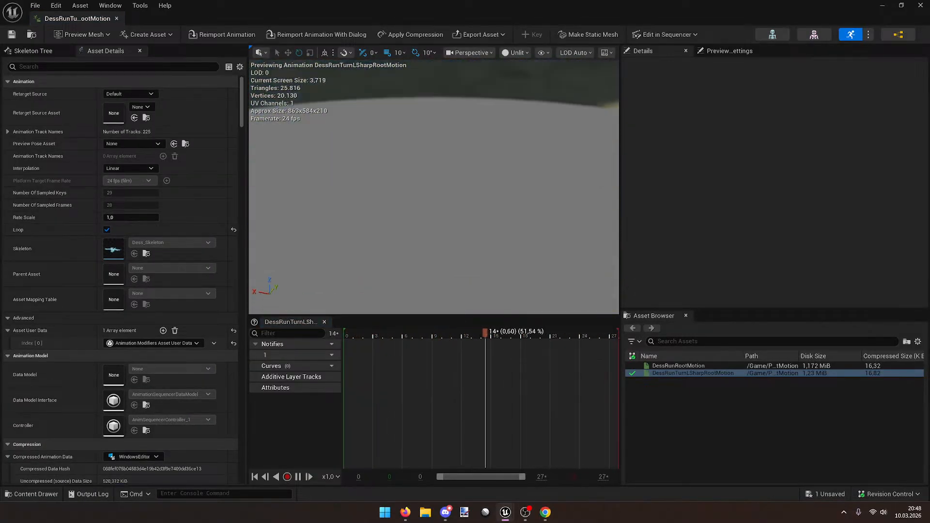
key(space)
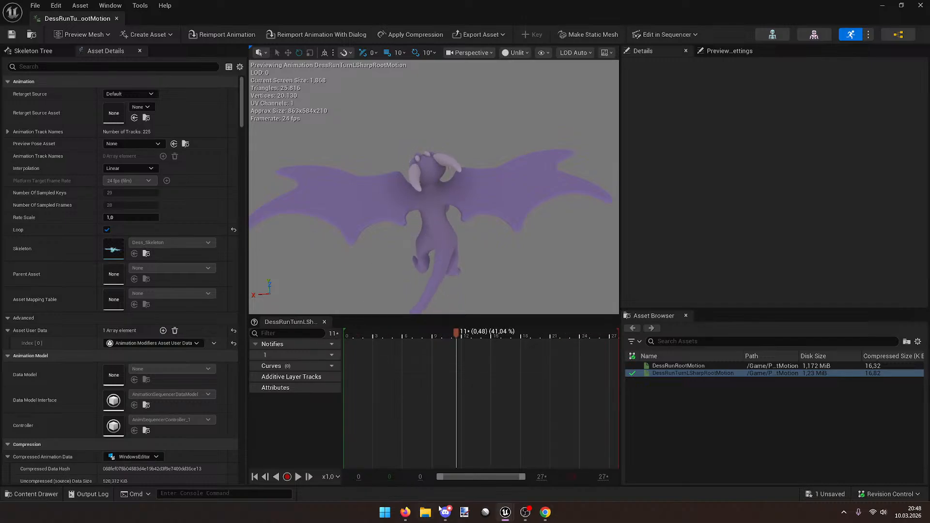
click(384, 512)
text(bl)
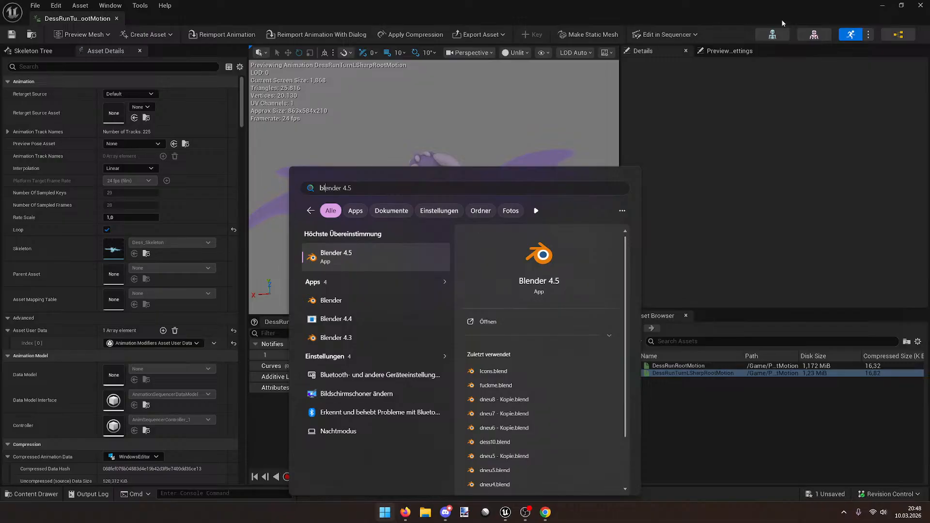
Step: Launch Steam from Windows search, move its login window aside, and close the promo popup
click(882, 6)
click(389, 515)
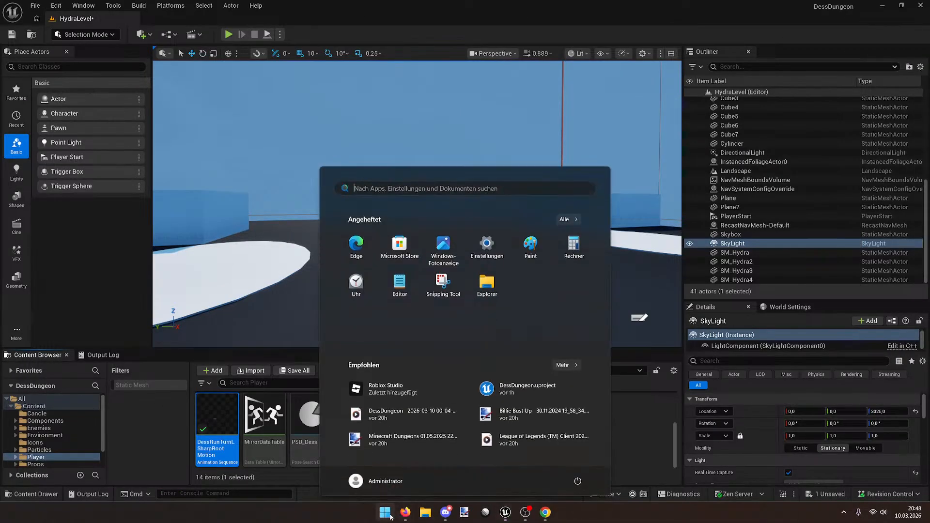
text(steam)
key(Return)
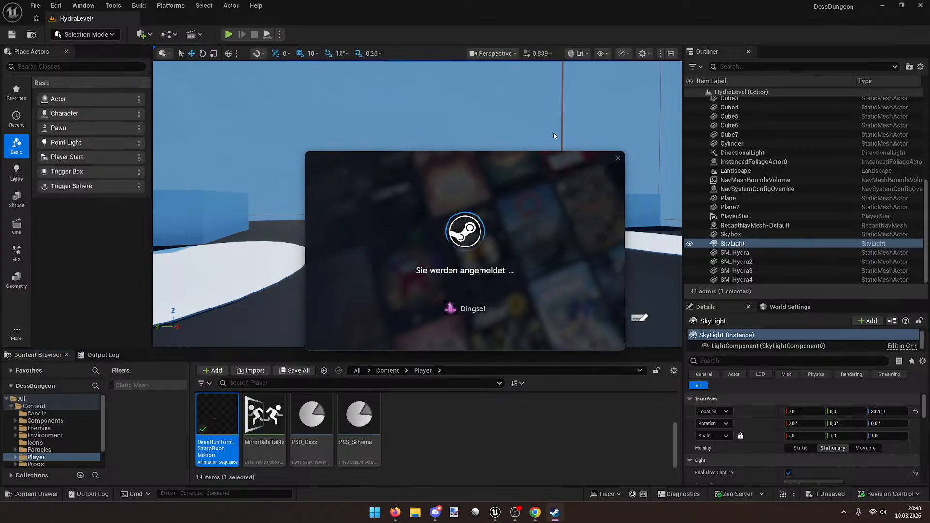
drag(542, 151, 929, 167)
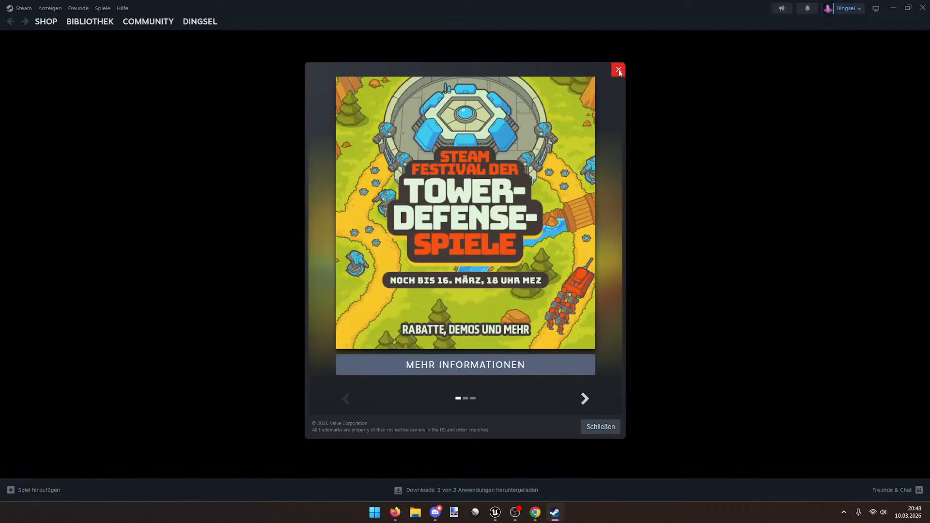
click(618, 71)
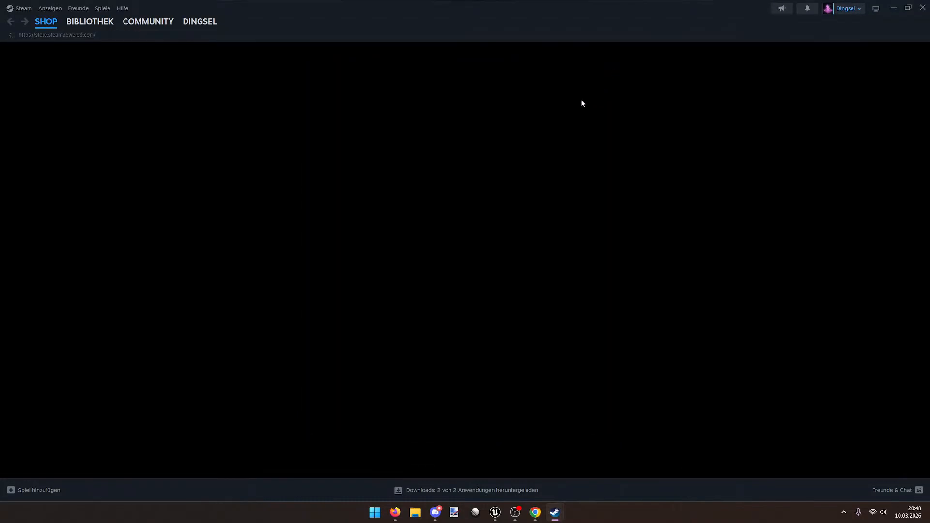
Step: Add Software to the Steam library filter and select Blender in the sidebar to launch it
click(111, 20)
scroll(115, 280, down, 5)
scroll(112, 279, down, 3)
scroll(103, 286, up, 8)
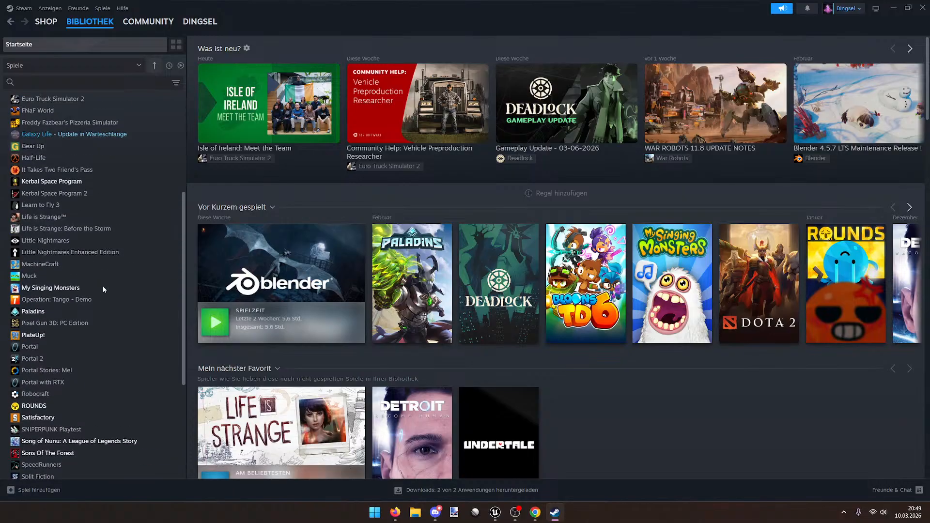
scroll(103, 290, up, 1)
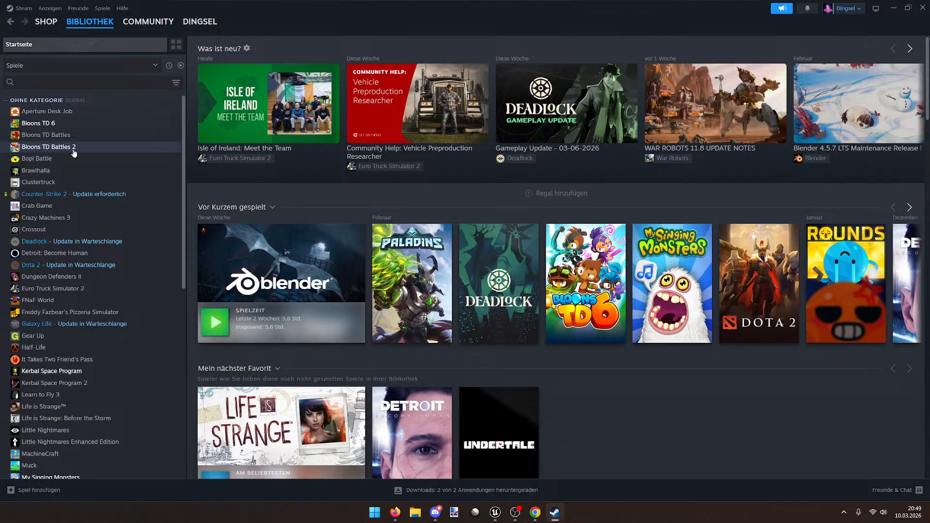
scroll(56, 240, down, 5)
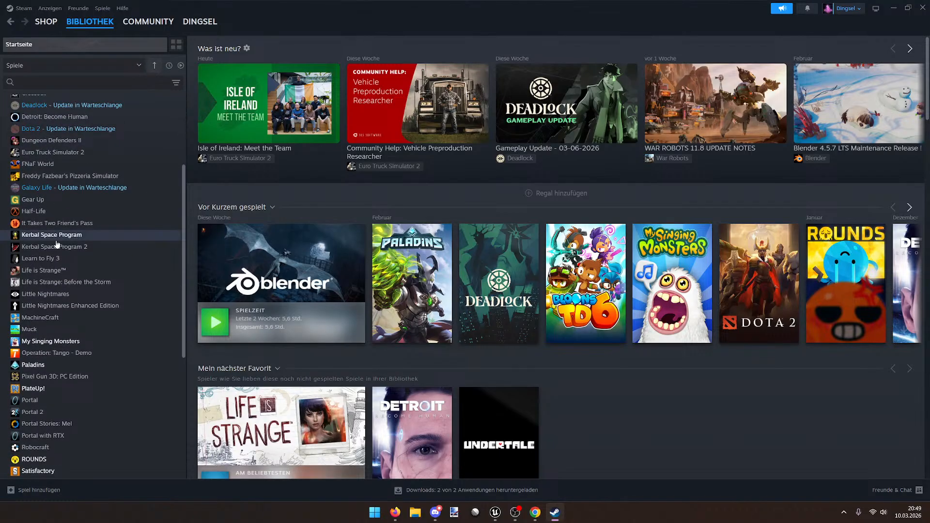
scroll(56, 239, up, 5)
scroll(45, 241, down, 7)
scroll(47, 243, down, 6)
scroll(31, 124, up, 15)
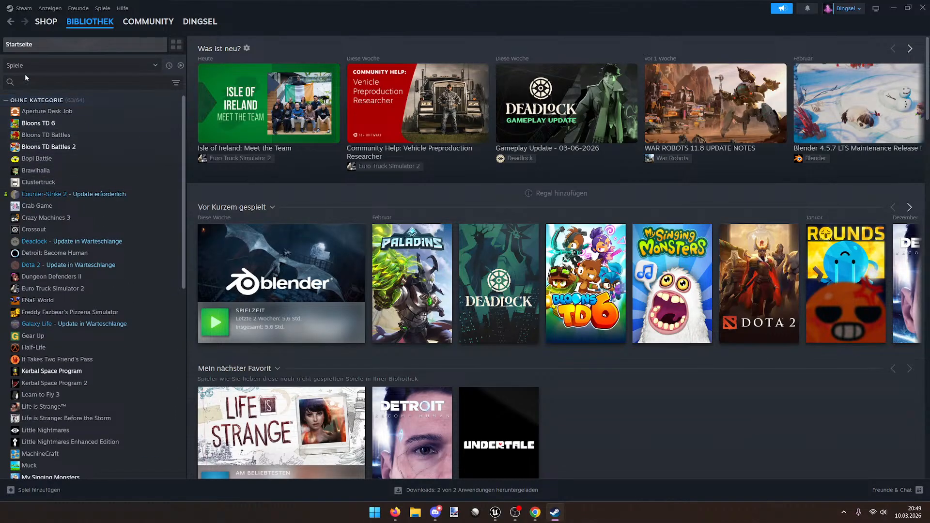
click(35, 63)
click(28, 102)
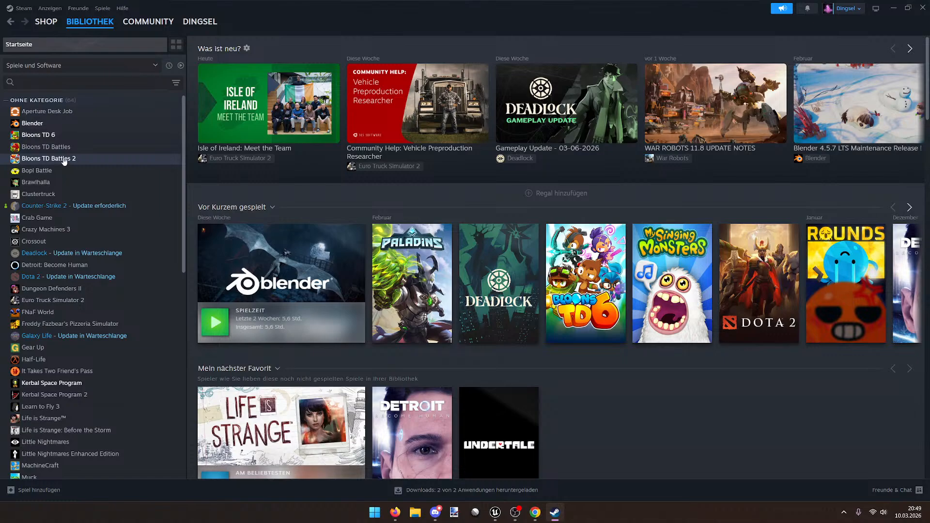
click(34, 123)
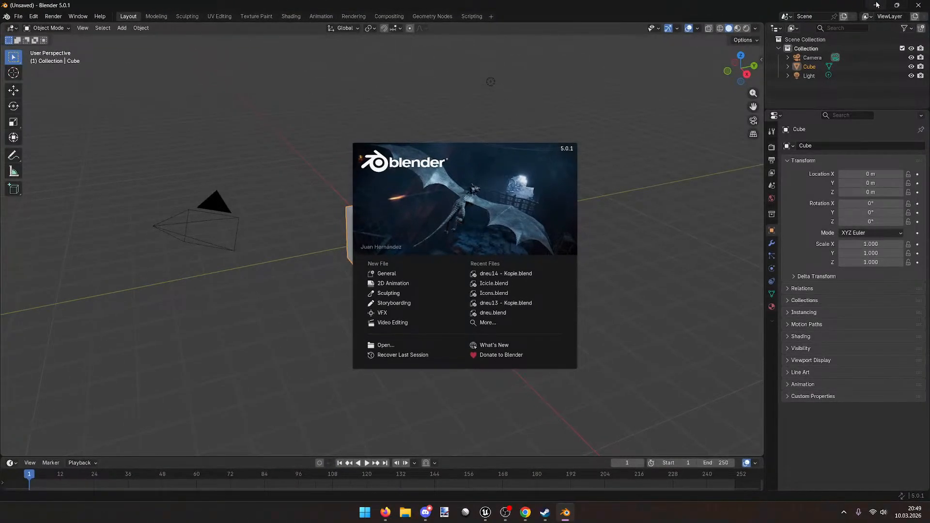
Step: Minimise Blender and Steam, then fly toward and select the BP_HydraFightShieldBreaker actor
click(876, 5)
click(877, 6)
right_drag(416, 203, 514, 208)
key(w)
click(416, 204)
key(w)
mouse_move(417, 203)
right_down()
mouse_move(443, 197)
mouse_move(399, 205)
right_up()
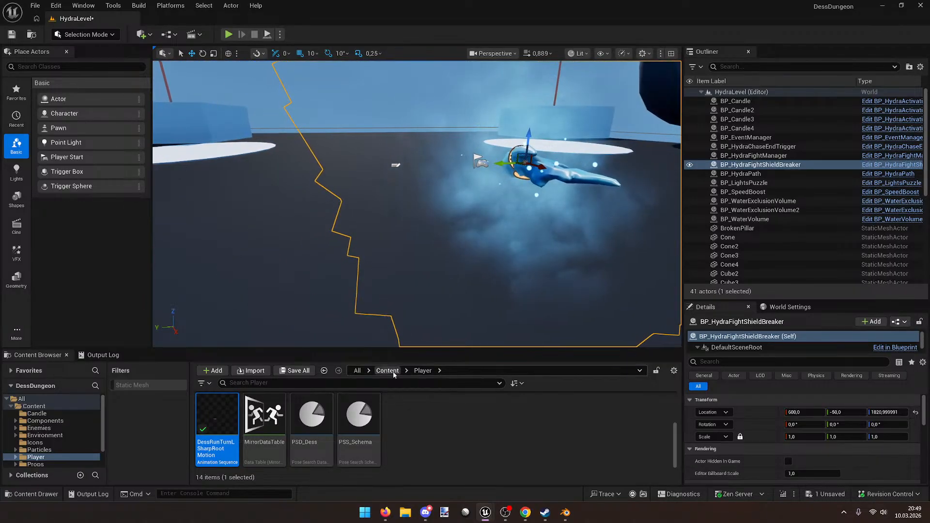
Step: Browse to Content > Props > Icicle and place an SM_Icicle on the level floor
click(388, 371)
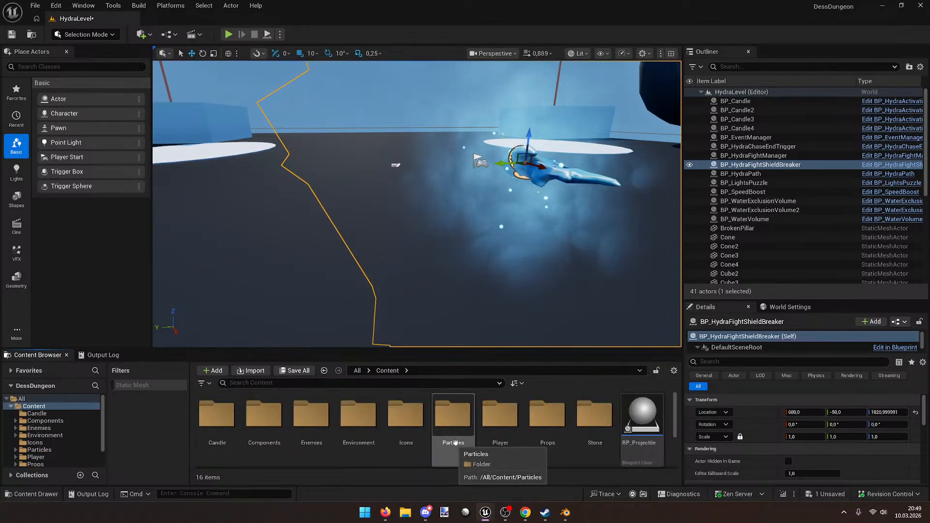
double_click(547, 414)
double_click(263, 414)
drag(406, 414, 290, 218)
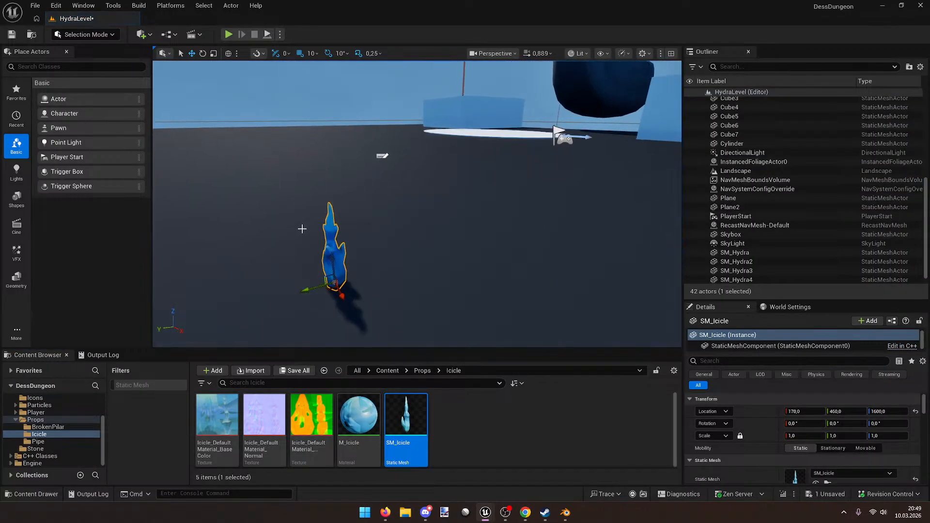
Step: Set the icicle's scale to 10 in the Details panel
click(812, 439)
text(10)
key(Return)
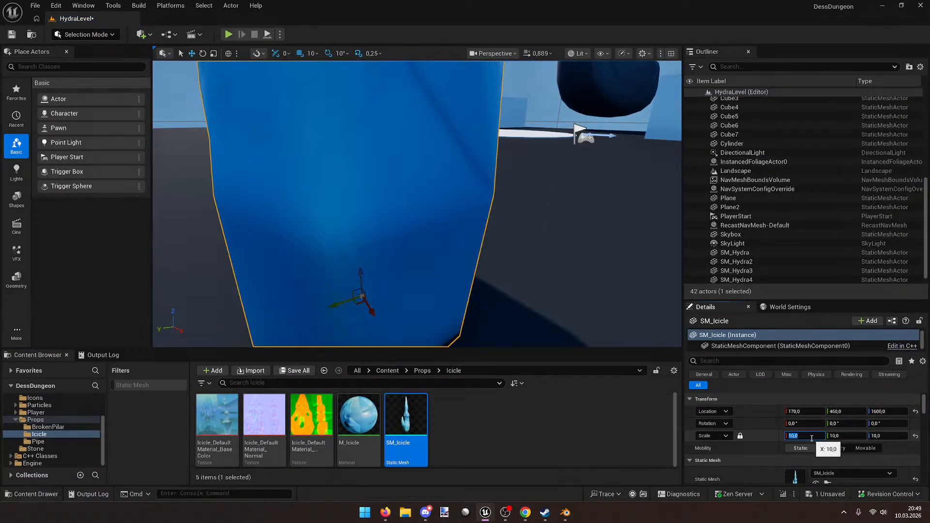
right_drag(451, 264, 346, 244)
Step: Reselect the enlarged icicle and open its OcclusionRoughnessMetallic texture
click(451, 263)
right_drag(312, 270, 475, 257)
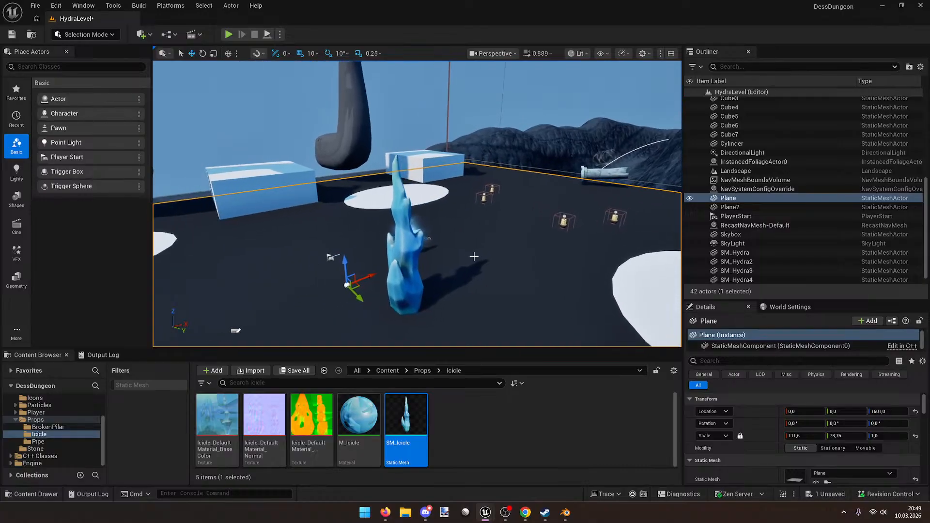
click(412, 221)
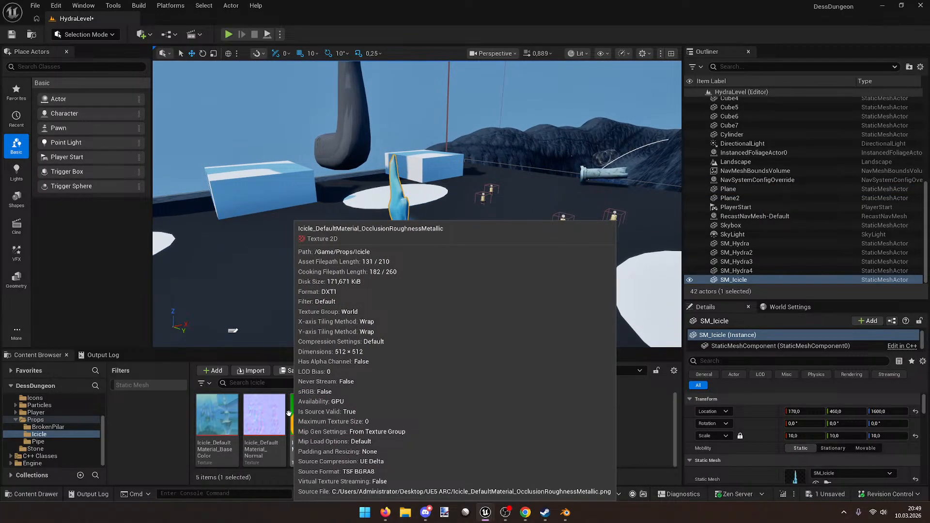
double_click(288, 412)
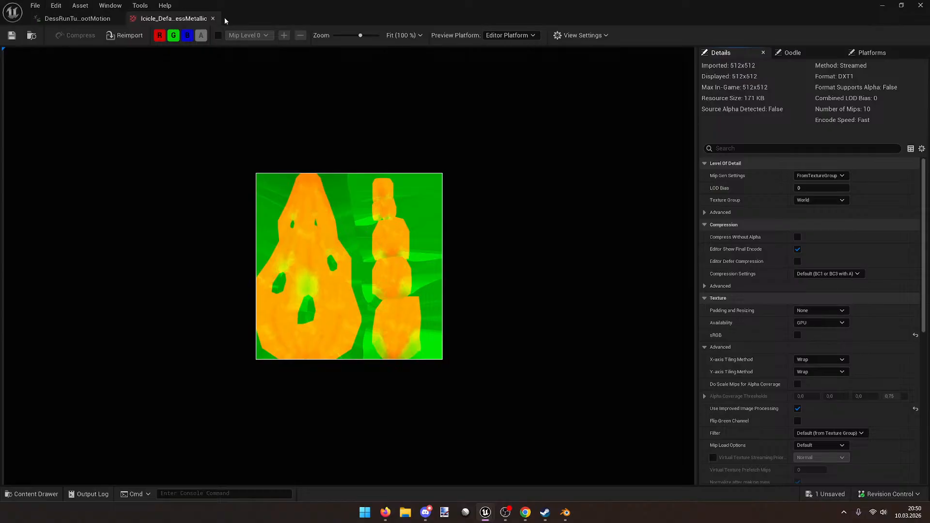
Step: Enable Do Scale Mips for Alpha Coverage, save the texture, close its editor and minimize
click(797, 384)
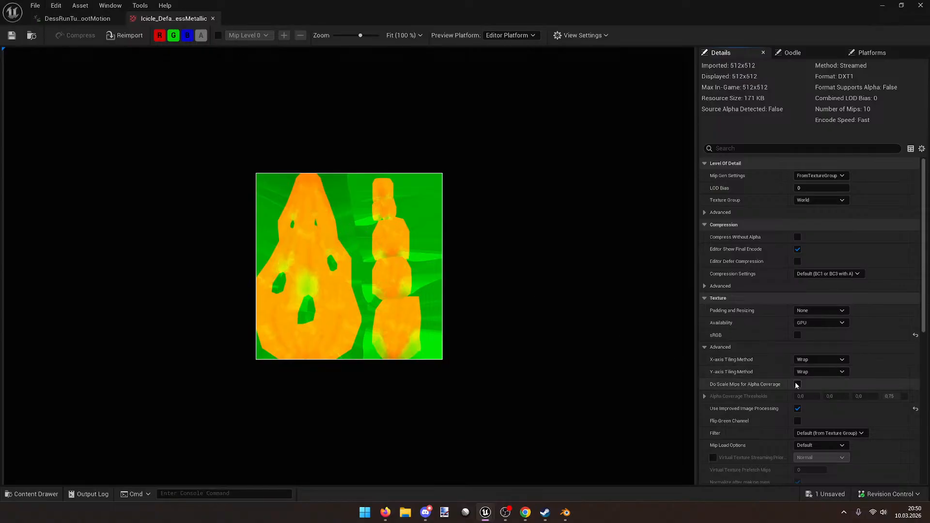
click(796, 385)
key(ctrl+s)
click(213, 19)
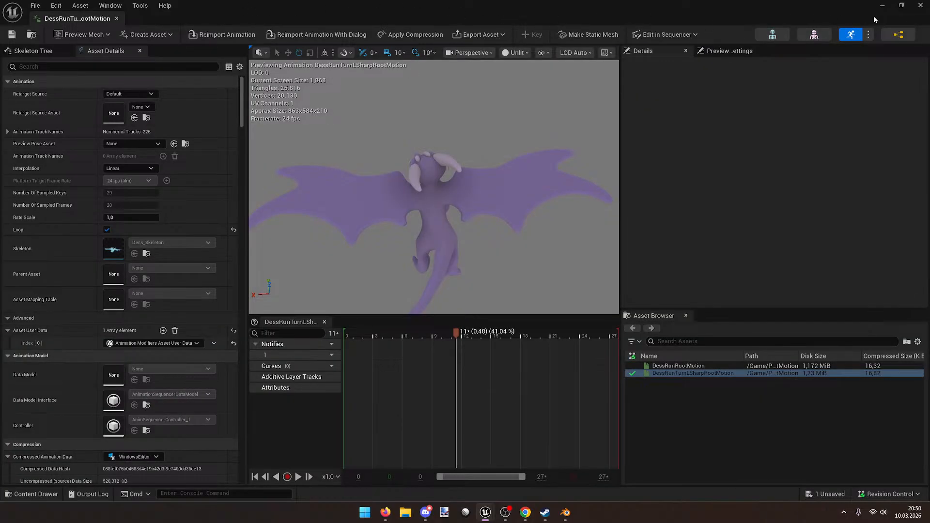
click(883, 5)
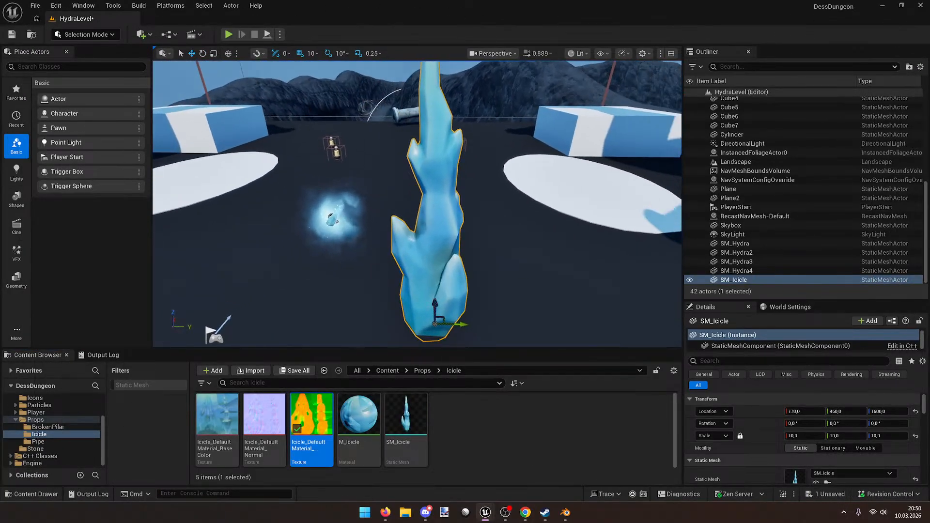
Step: Rotate SM_Icicle -90° around Y and raise it to Z 1870
right_drag(416, 204, 370, 267)
key(e)
drag(364, 272, 364, 313)
key(w)
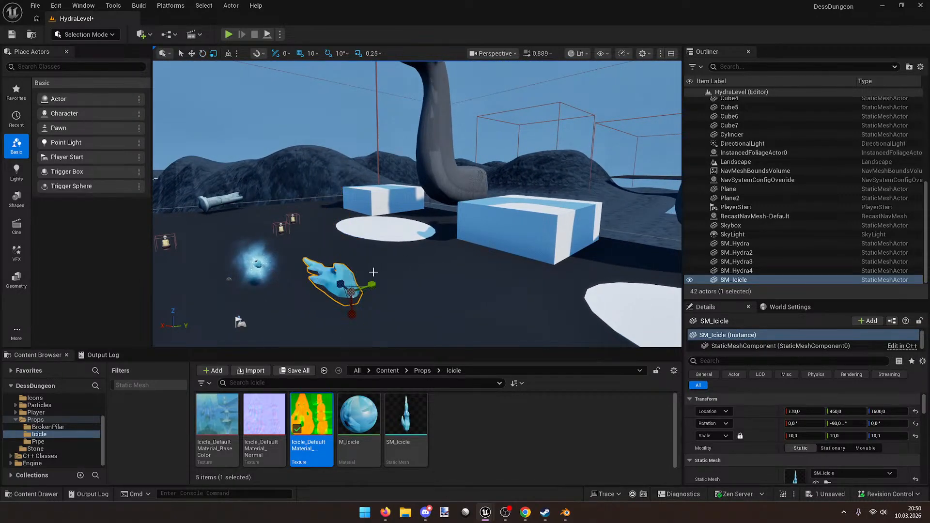
drag(349, 269, 347, 232)
key(f)
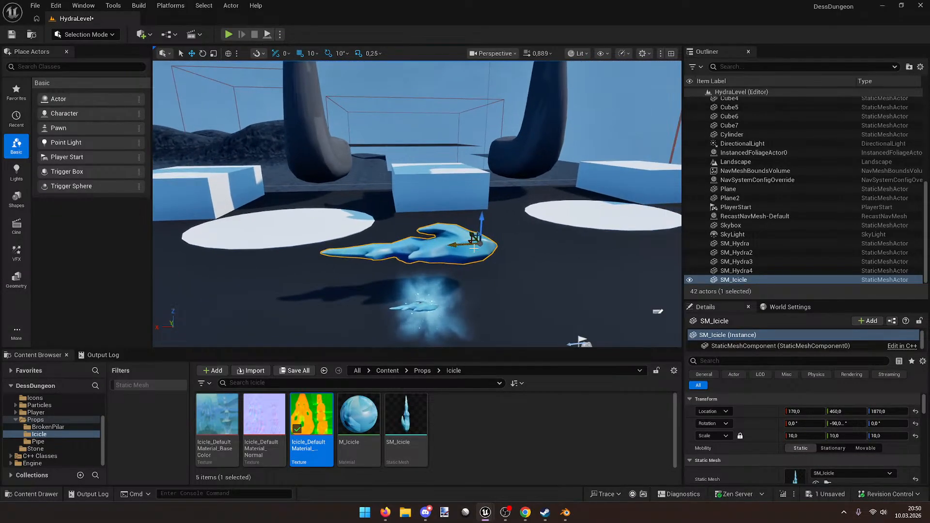
right_drag(483, 241, 482, 241)
Step: Delete the icicle from HydraLevel and select BP_HydraFightShieldBreaker
key(Delete)
key(w)
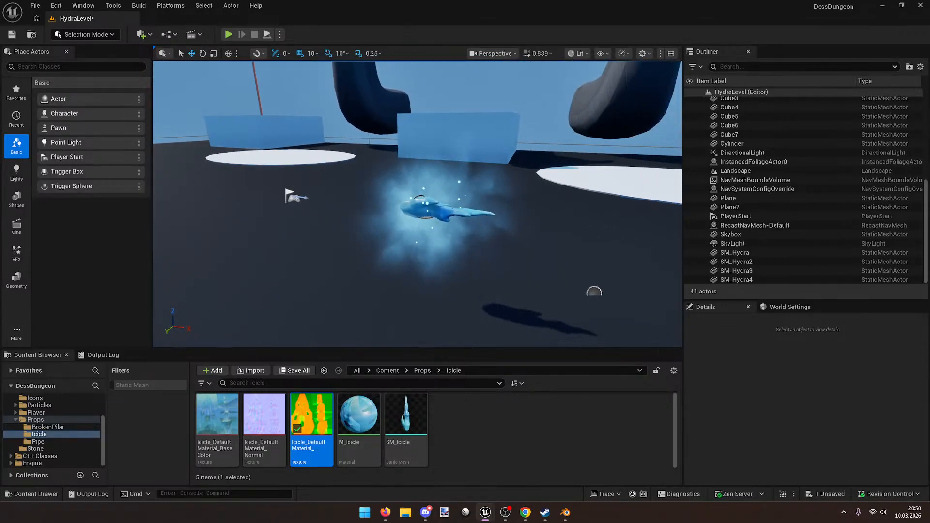
click(482, 242)
Step: In Blender, open dneu14 - Kopie.blend from recent files and play the dragon animation
key(f)
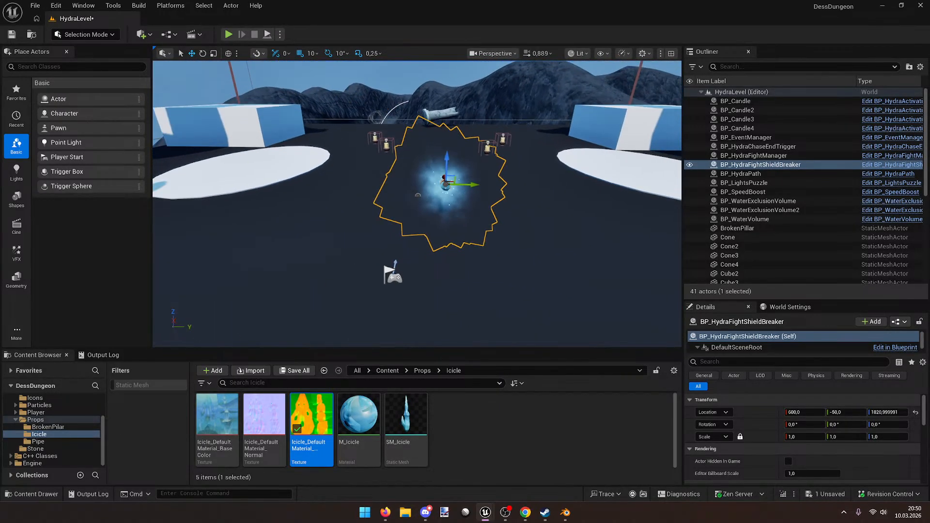
click(565, 512)
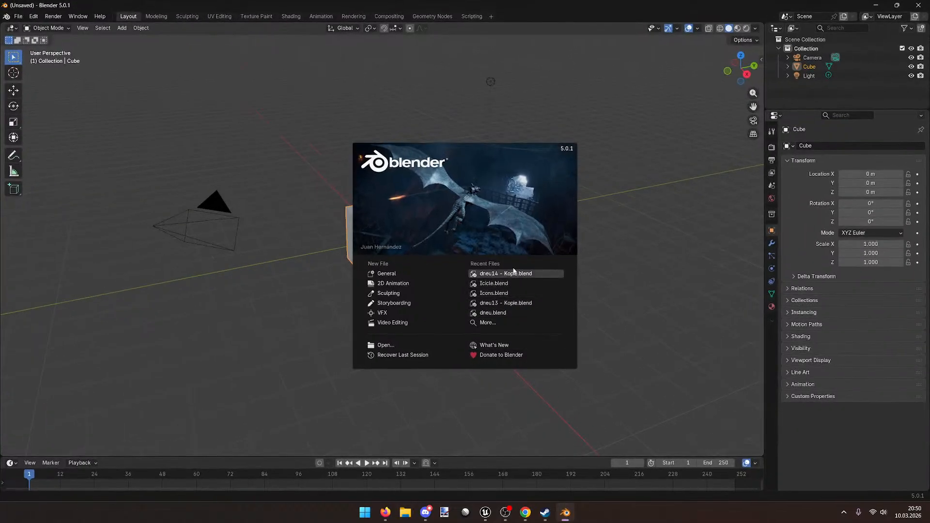
click(518, 275)
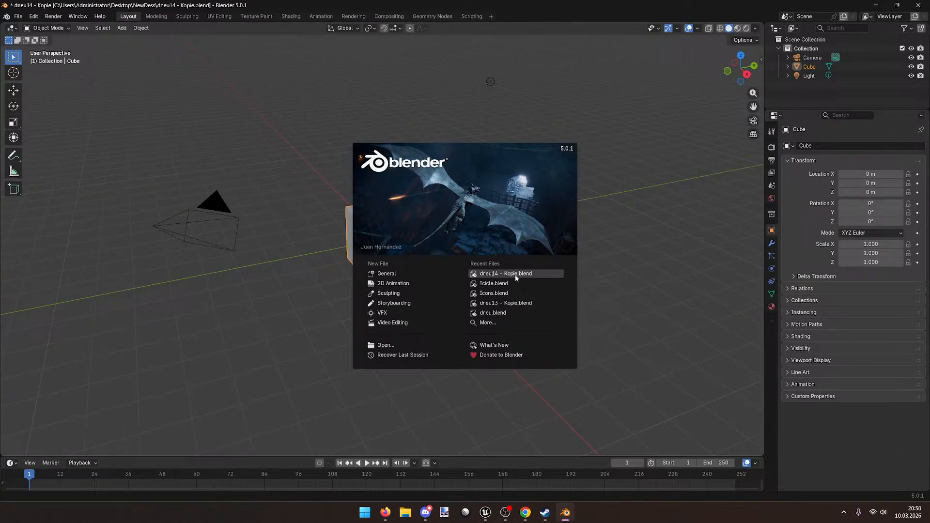
scroll(333, 273, up, 2)
mouse_move(333, 273)
middle_down()
mouse_move(301, 268)
mouse_move(349, 287)
mouse_move(331, 289)
mouse_move(320, 279)
middle_up()
key(space)
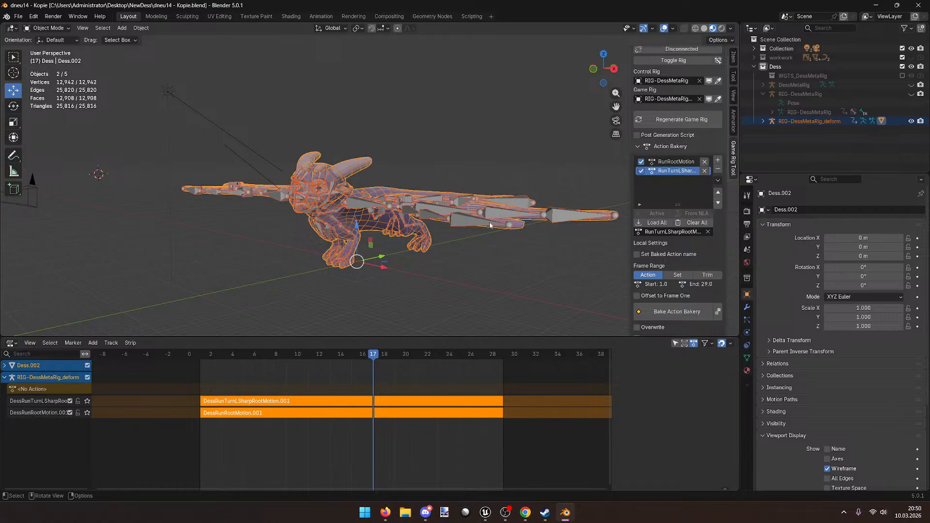
Step: Scrub the dragon animation back to frame 1 and switch to the Animation workspace
middle_drag(334, 137, 330, 177)
drag(259, 352, 199, 346)
middle_drag(368, 247, 344, 282)
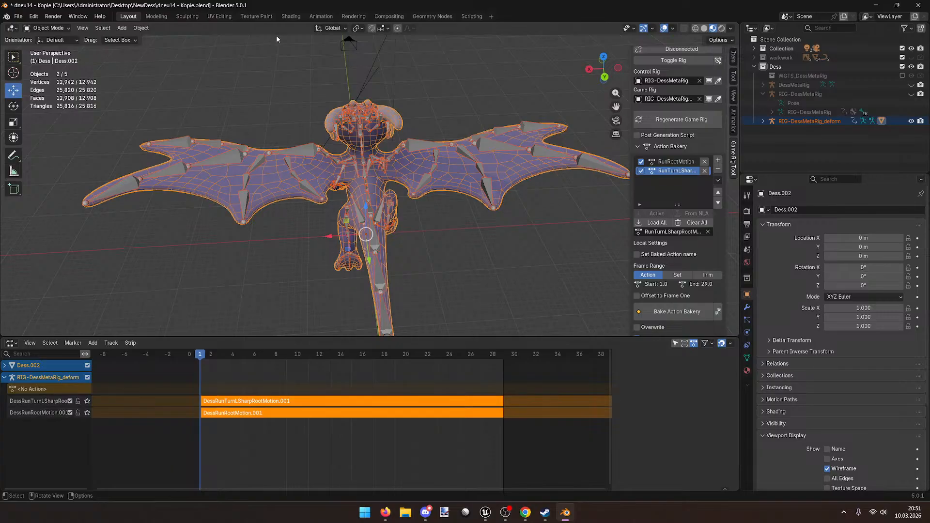
click(320, 17)
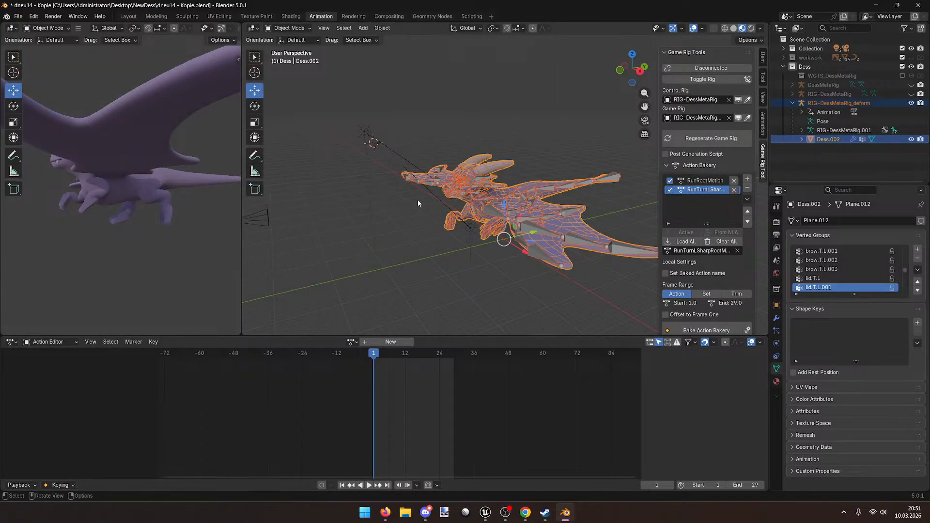
Step: Assign the DessRunTurnLSharpRootMotion.001 action and bind it to RIG-DessMetaRig_deform
middle_drag(417, 200, 361, 219)
click(351, 342)
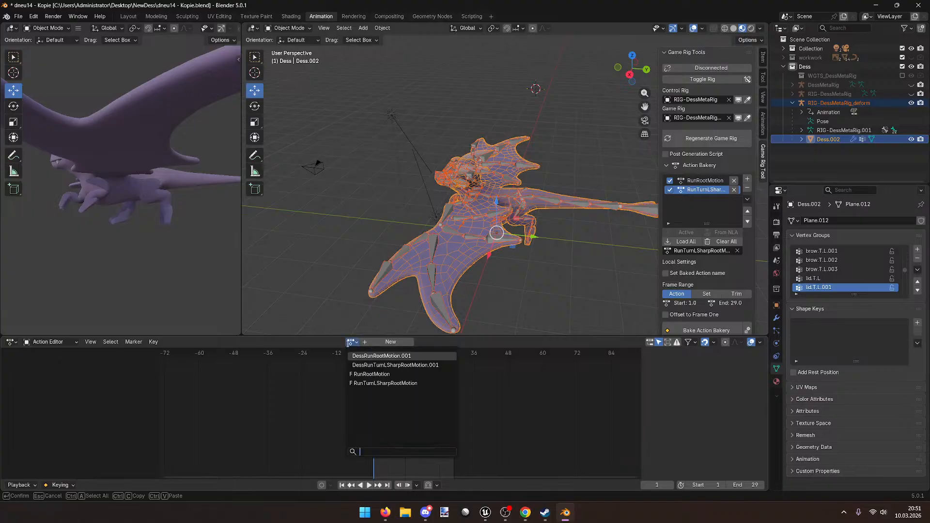
click(439, 366)
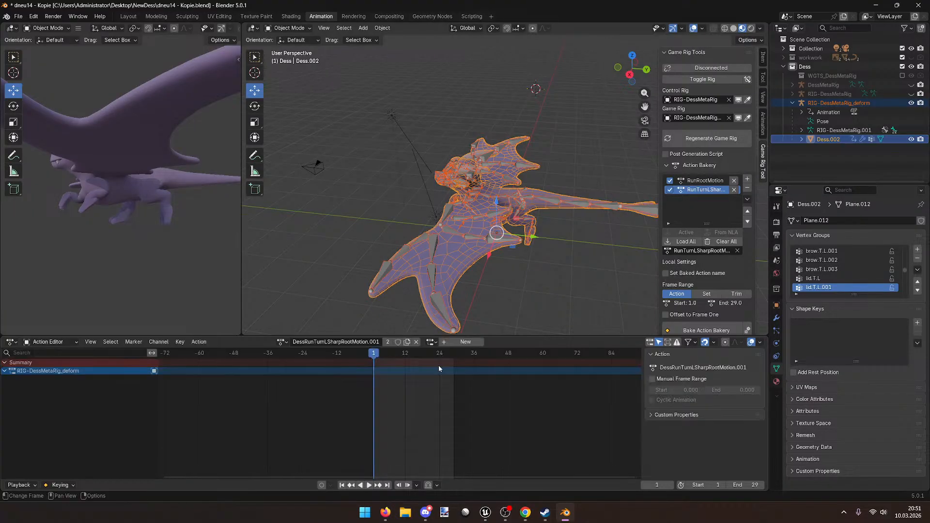
click(433, 343)
click(465, 356)
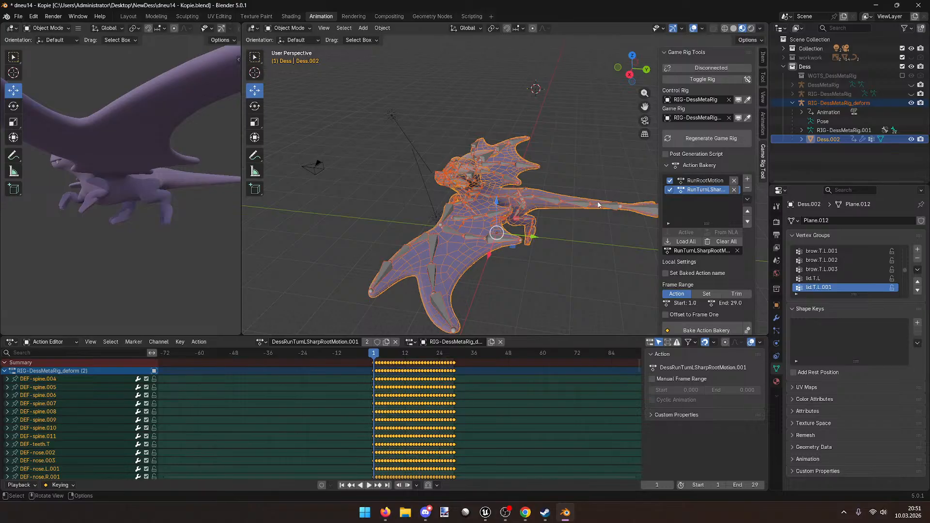
Step: Play the turn animation, then return to frame 1 and review it from several angles
key(space)
click(373, 352)
middle_drag(147, 256, 164, 278)
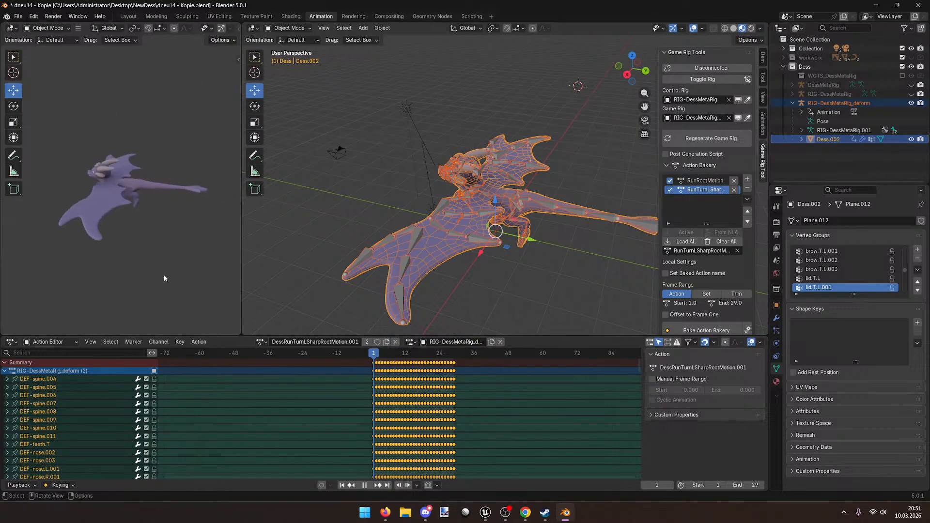
middle_drag(415, 276, 431, 257)
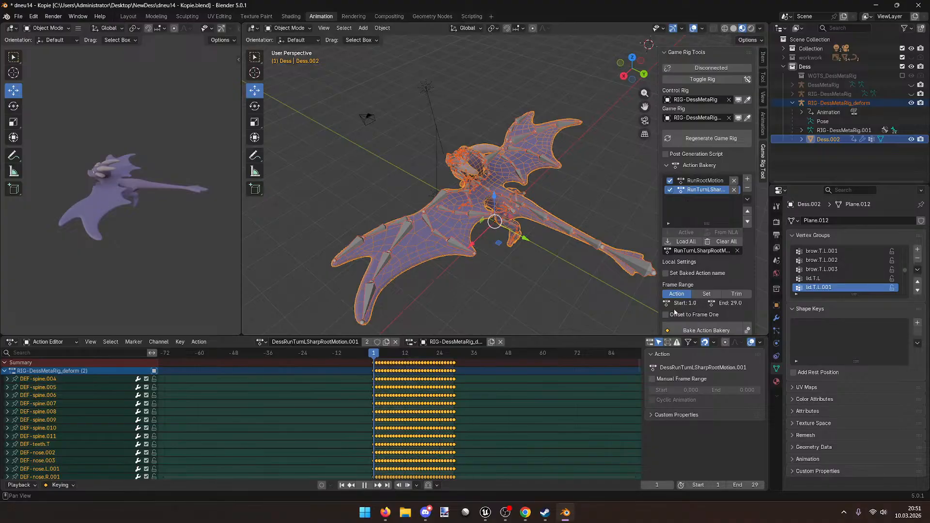
scroll(675, 312, down, 3)
middle_drag(541, 222, 344, 222)
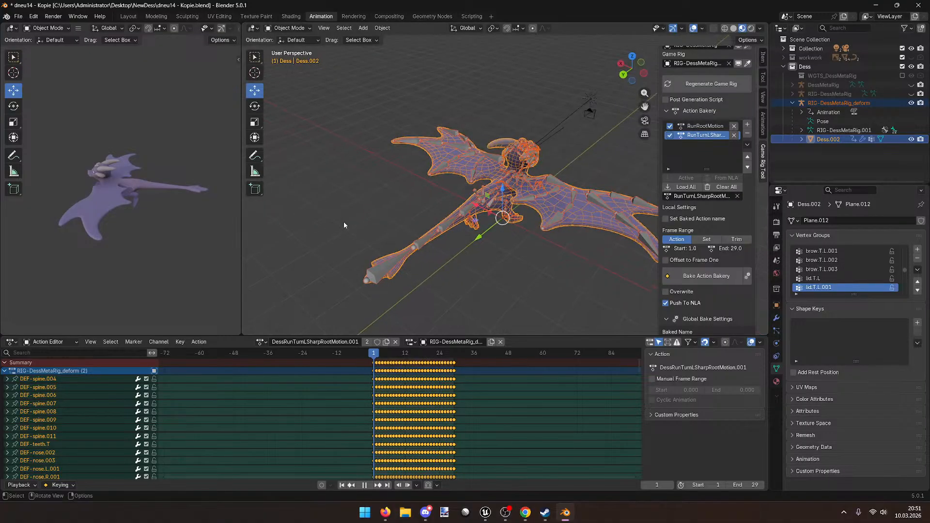
drag(371, 351, 373, 354)
middle_drag(451, 245, 502, 266)
Step: Select the RIG-DessMetaRig_deform armature, undoing an accidental move of the rig
click(478, 229)
scroll(478, 229, up, 4)
click(497, 209)
click(496, 209)
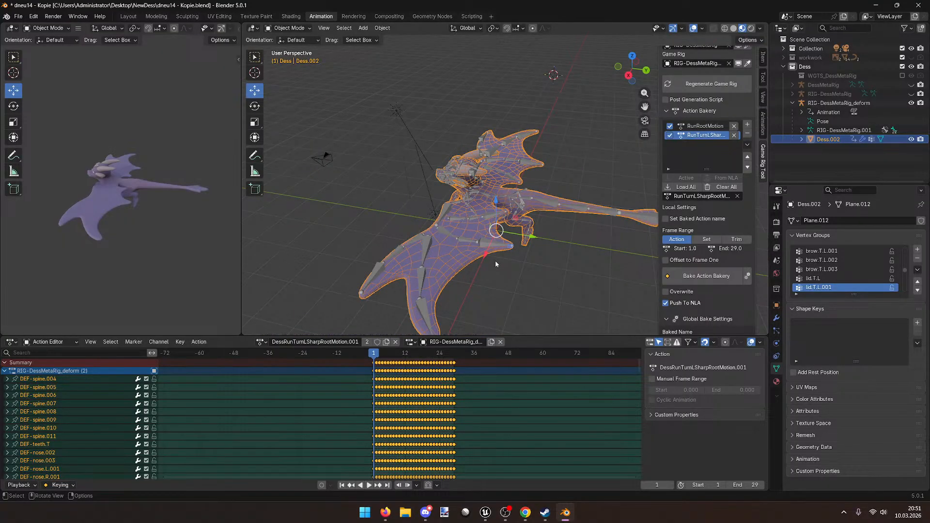
click(836, 103)
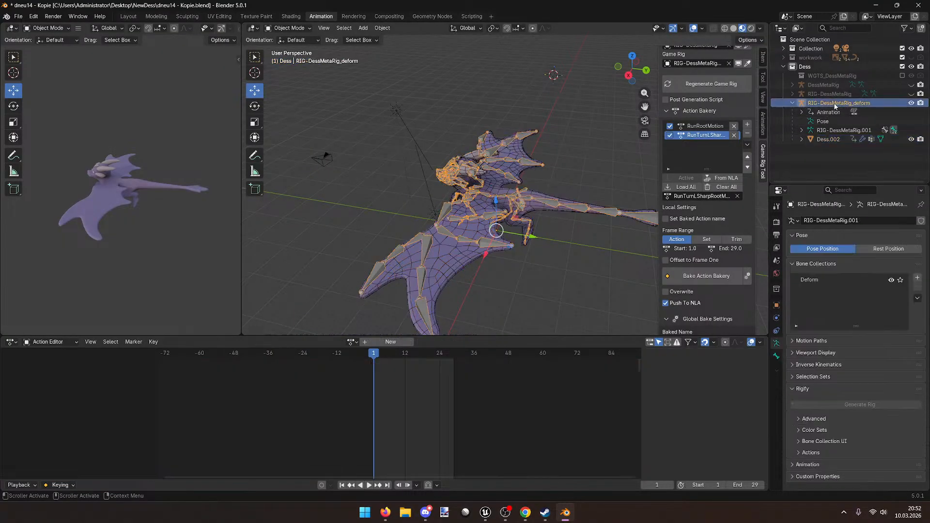
middle_drag(537, 227, 490, 227)
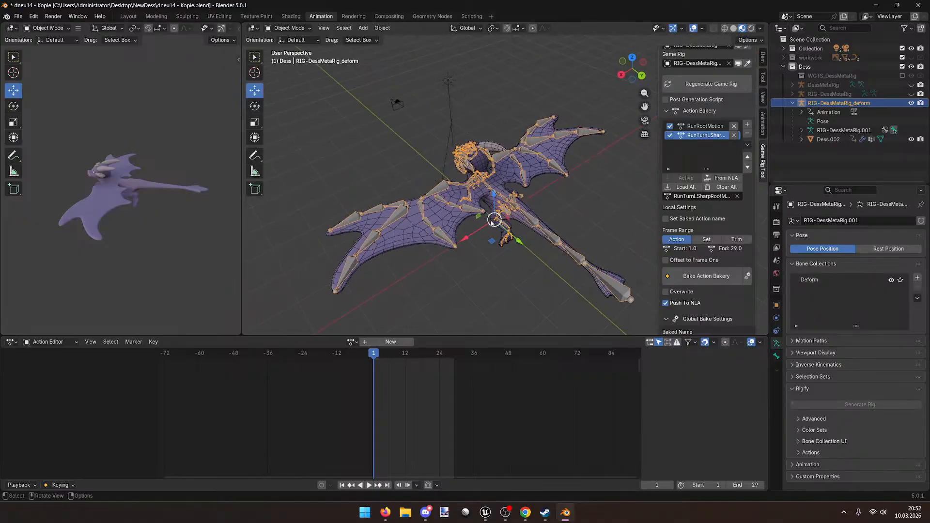
drag(494, 220, 503, 216)
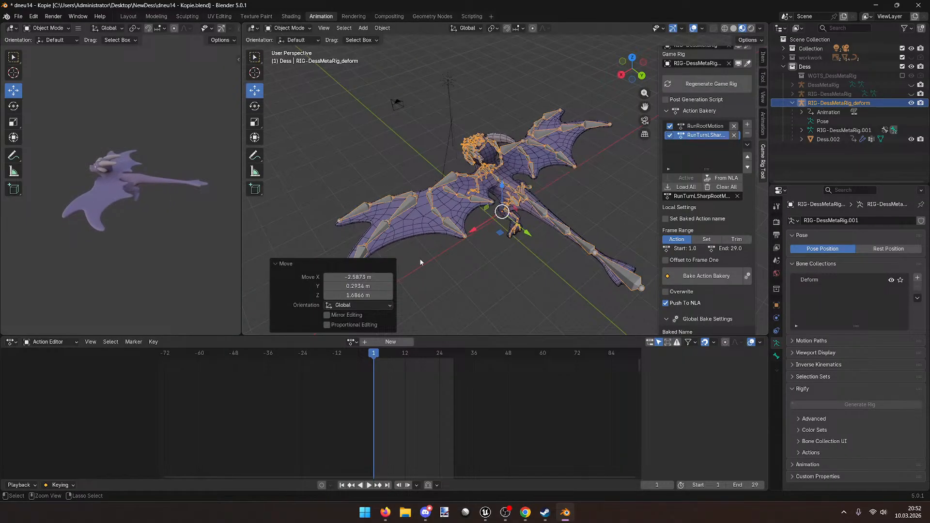
key(ctrl+z)
Step: Reassign DessRunTurnLSharpRootMotion.001 to the deform rig and scrub its first frames
click(350, 342)
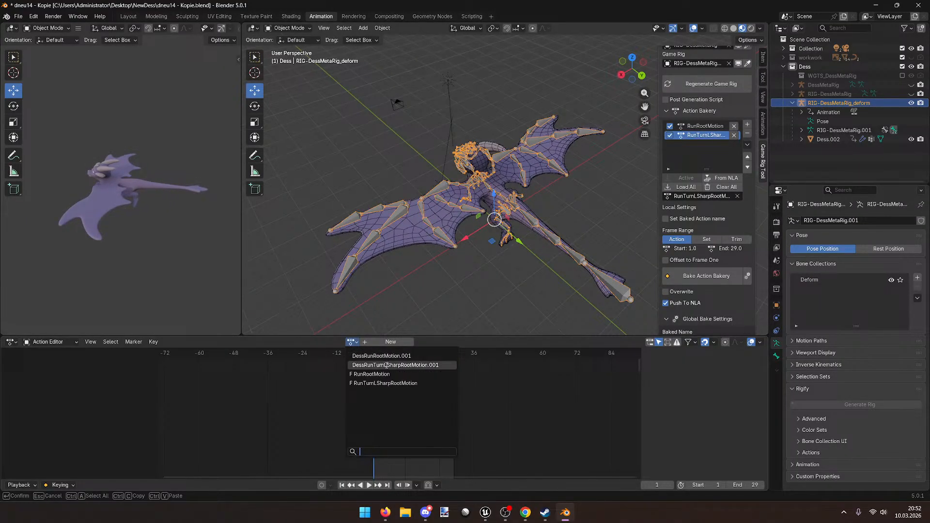
click(387, 365)
mouse_move(370, 360)
mouse_down()
mouse_move(394, 359)
mouse_move(376, 358)
mouse_up()
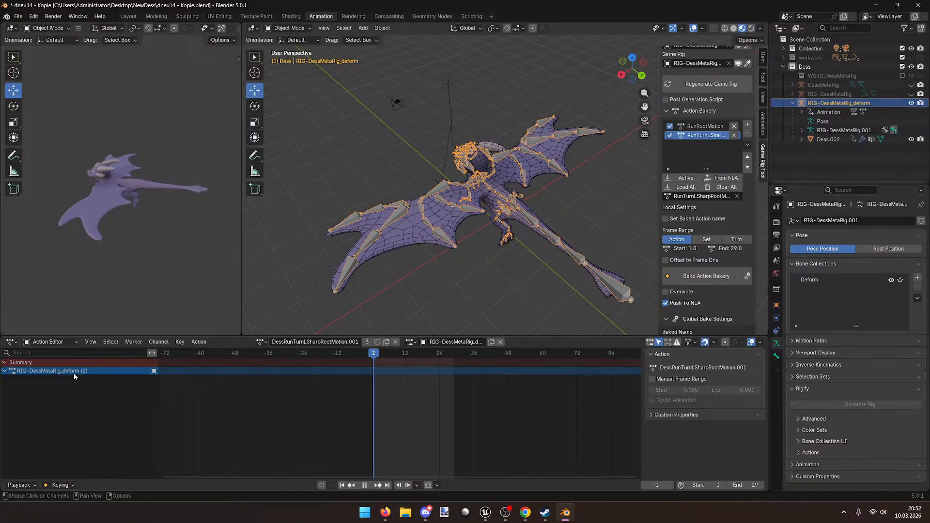
click(6, 372)
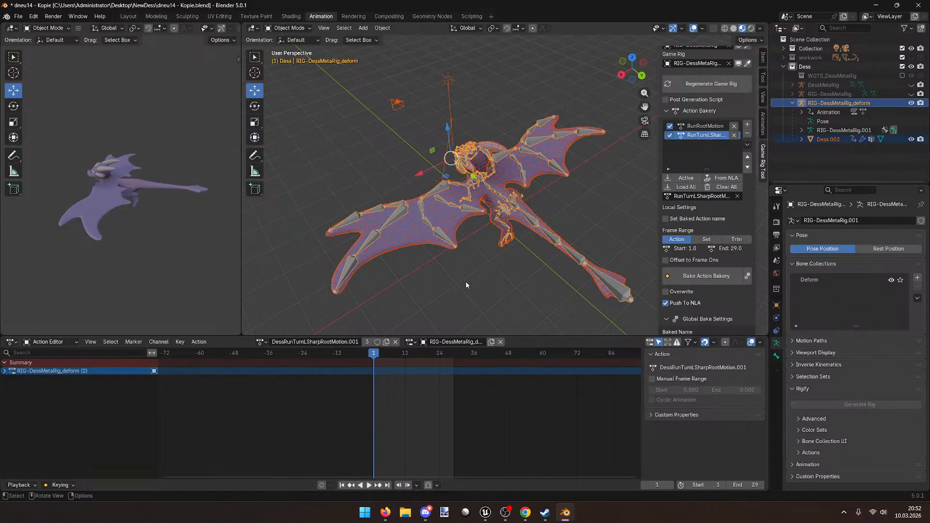
drag(376, 358, 374, 360)
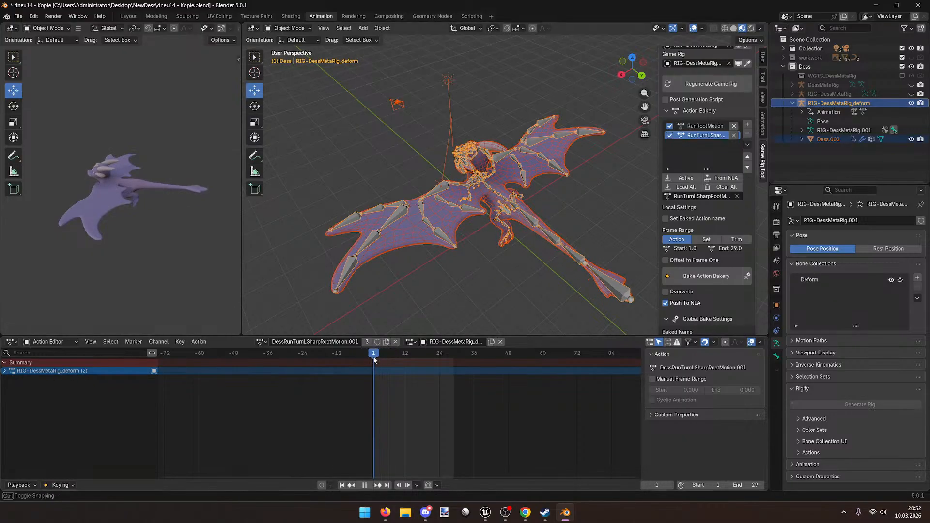
Step: Select only the deform rig and switch it to Pose Mode and back to Object Mode
click(413, 187)
click(434, 198)
click(287, 28)
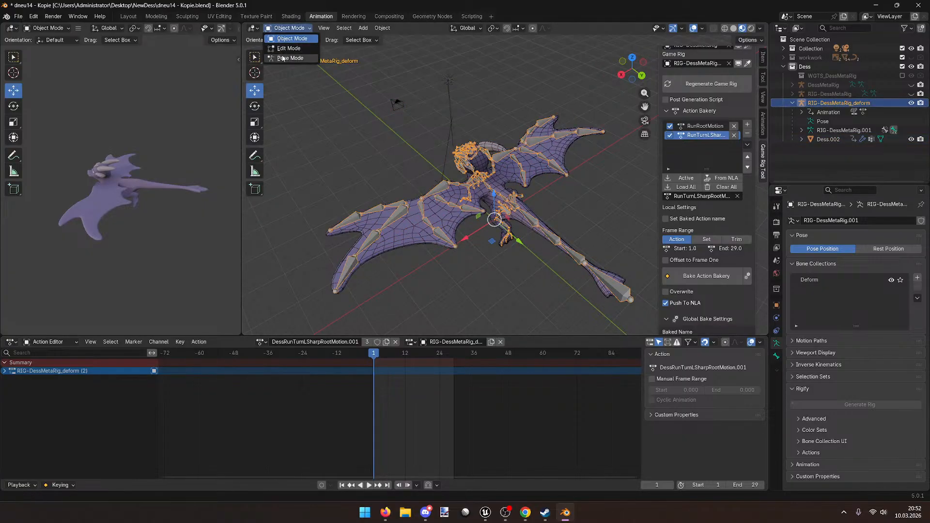
click(287, 59)
click(287, 28)
click(287, 39)
Step: Reselect the deform rig and play the turn animation
click(457, 214)
click(440, 190)
shift+middle_drag(440, 223, 447, 241)
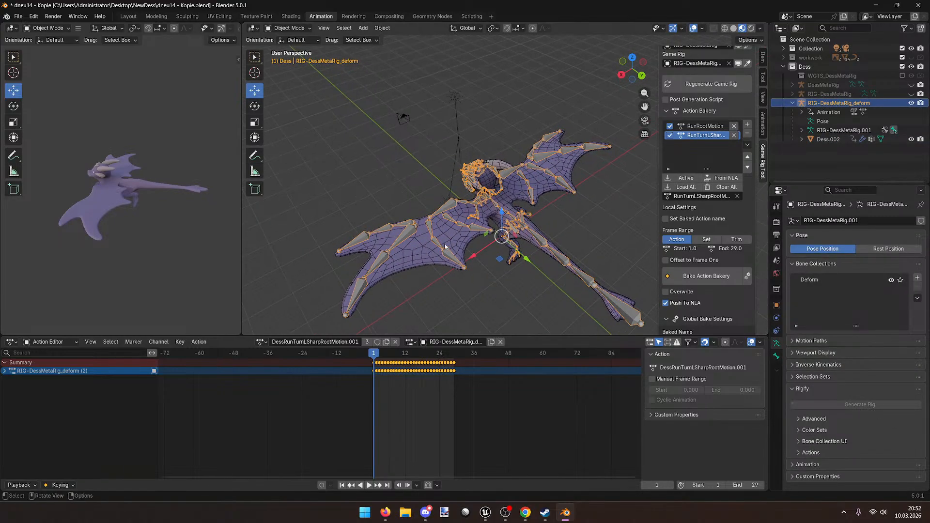
scroll(446, 245, up, 1)
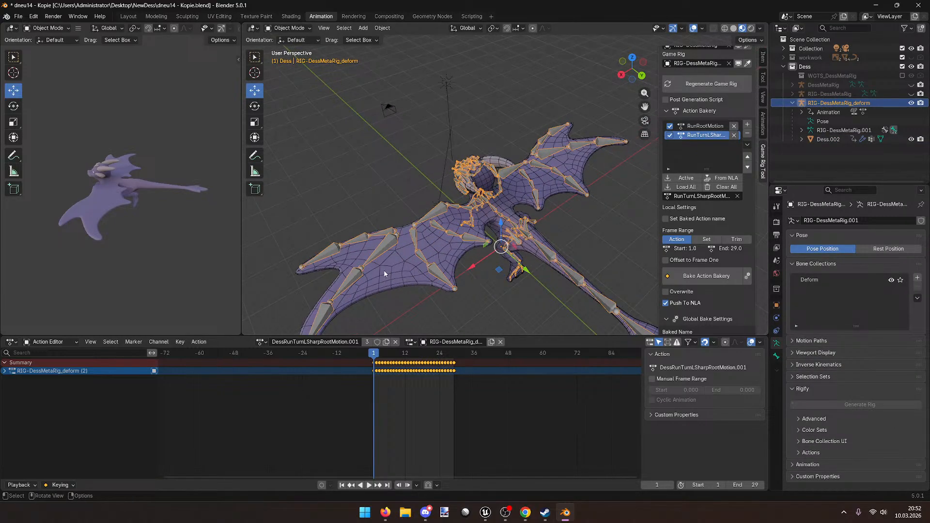
key(space)
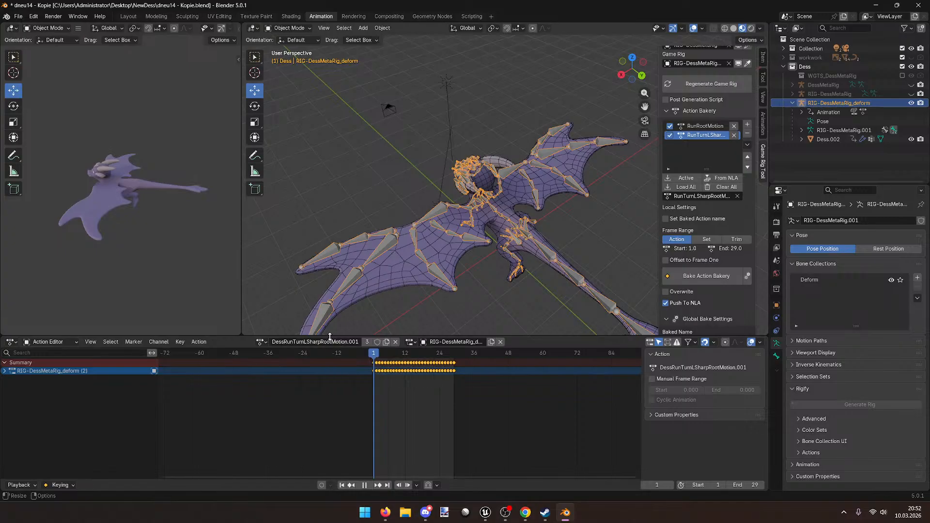
Step: Delete the in-between keyframes, leaving only the first and last keys selected
key(space)
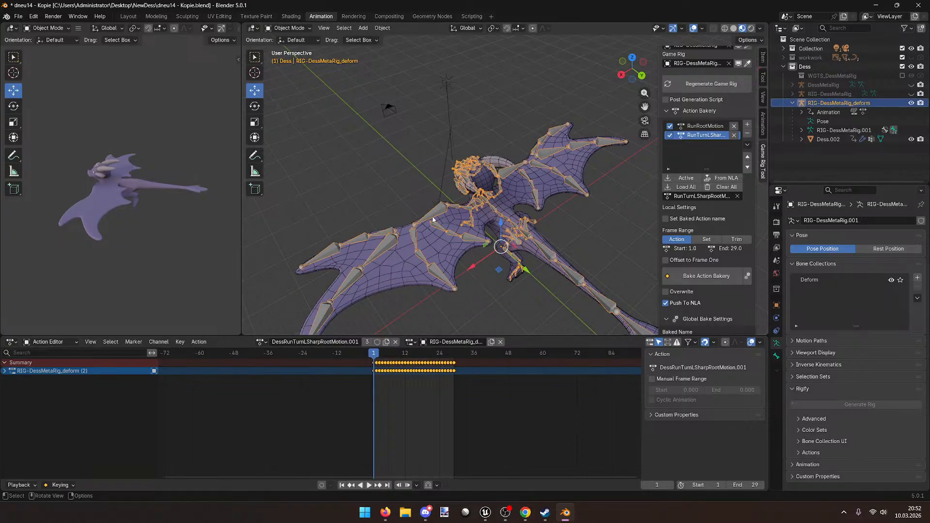
mouse_move(374, 359)
mouse_down()
mouse_move(455, 360)
mouse_move(443, 375)
mouse_move(377, 356)
mouse_up()
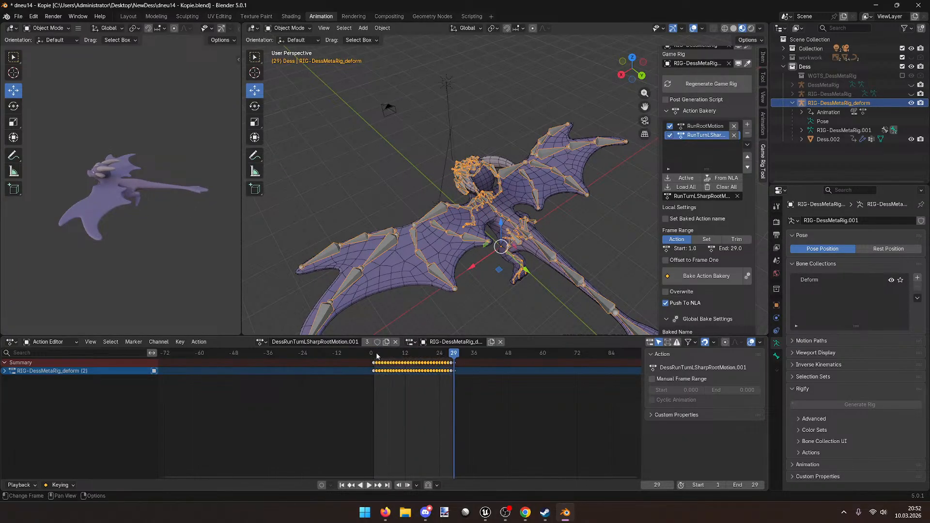
key(Delete)
drag(454, 353, 456, 353)
drag(471, 385, 372, 360)
right_click(455, 368)
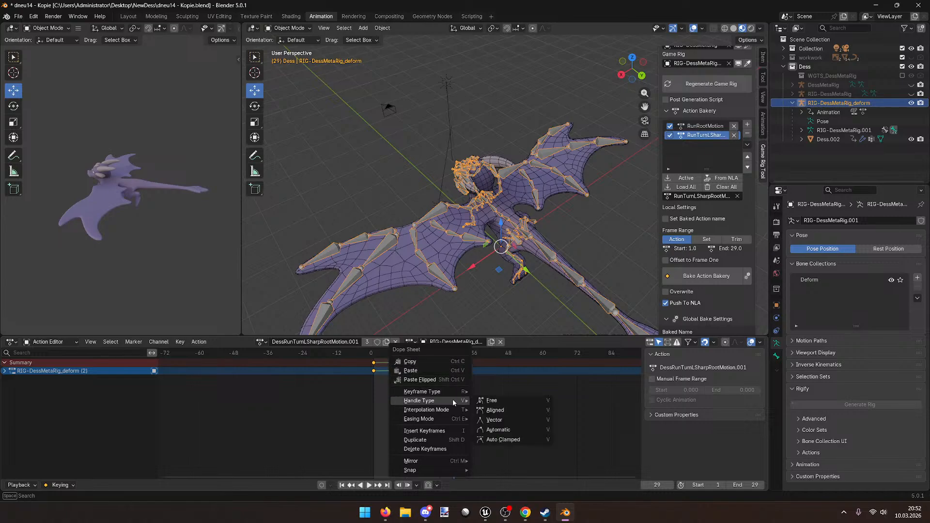
mouse_move(455, 409)
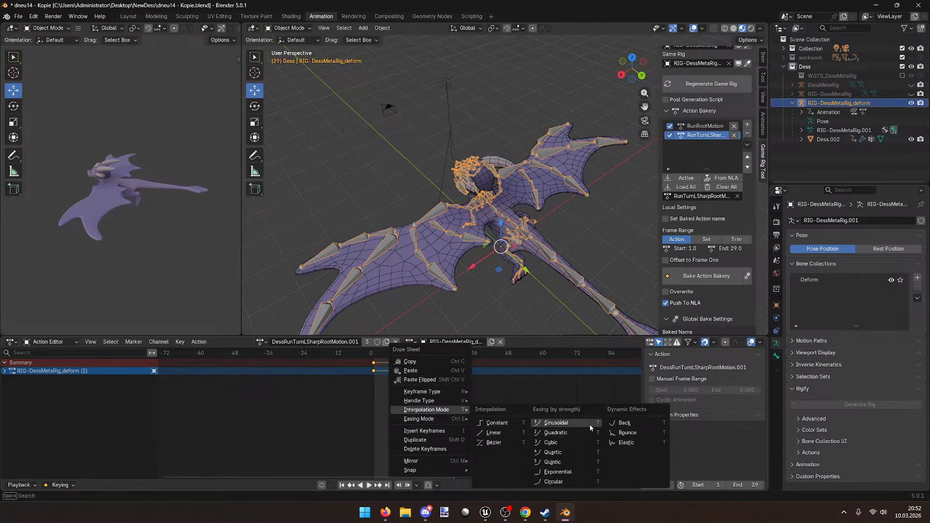
Step: At frame 29, move the dragon rig 54 m along negative Y
drag(460, 355, 453, 357)
scroll(508, 231, down, 3)
drag(529, 244, 308, 121)
Step: Rotate the rig 90° around Z, slide it along X, and keyframe that end pose
click(254, 107)
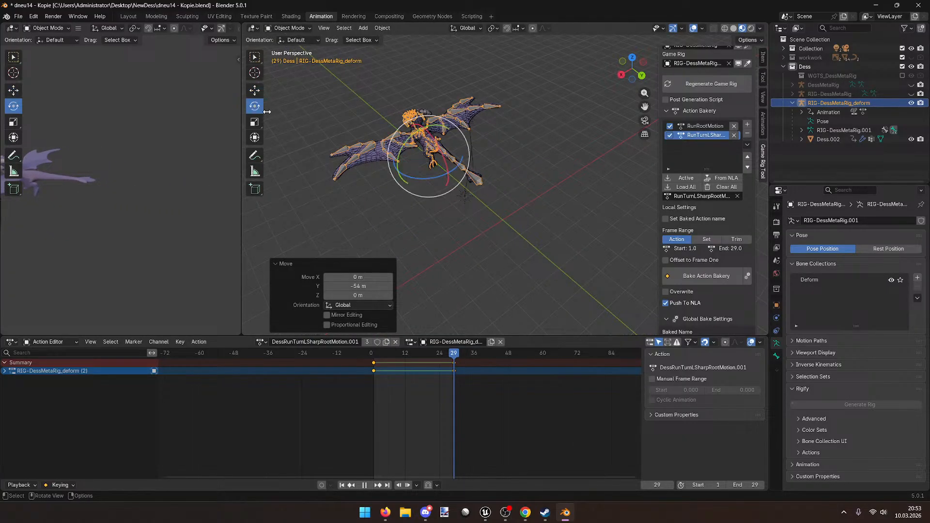
drag(467, 180, 495, 141)
click(255, 90)
drag(400, 171, 334, 186)
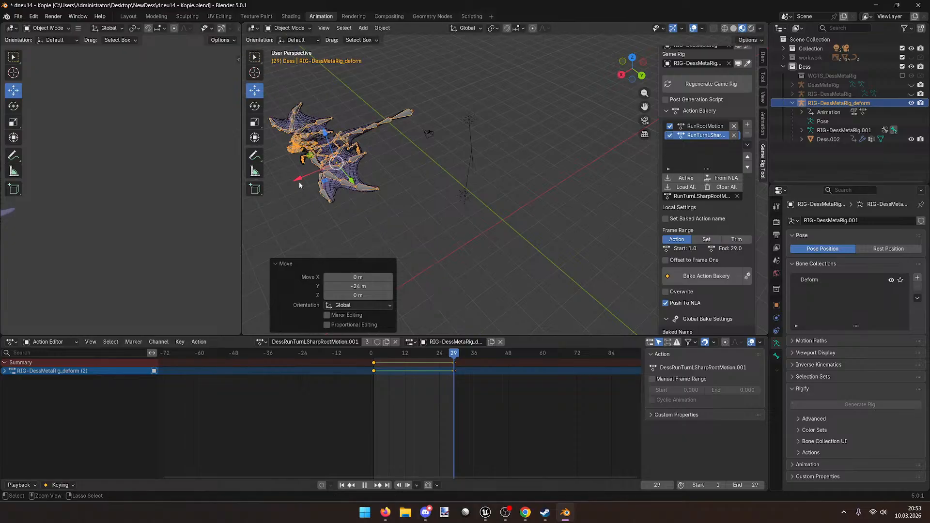
middle_drag(334, 186, 449, 229)
key(i)
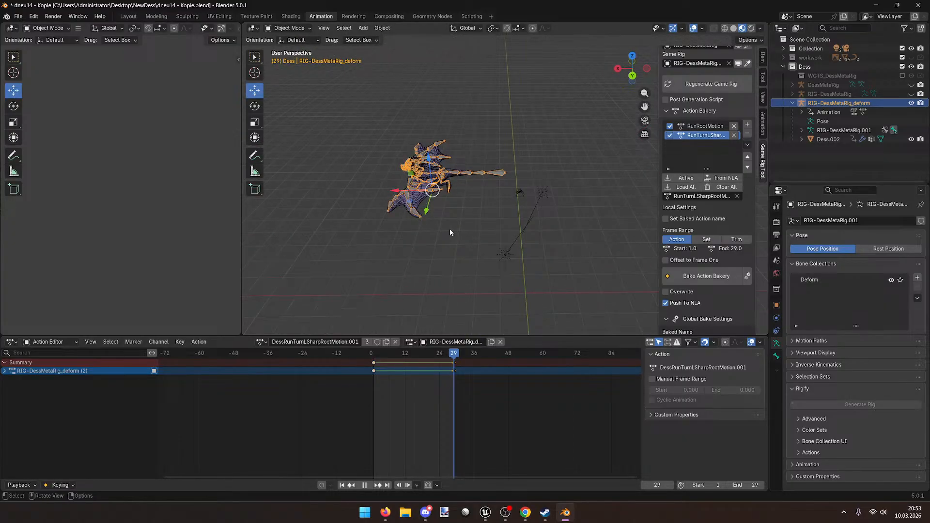
Step: Play through the action to check the rig's new turn path
drag(446, 356, 374, 350)
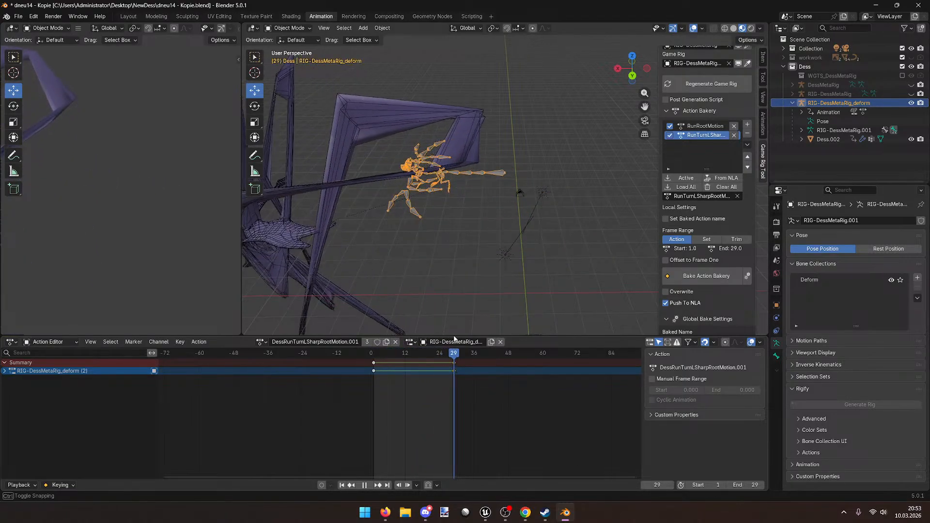
middle_drag(472, 297, 485, 255)
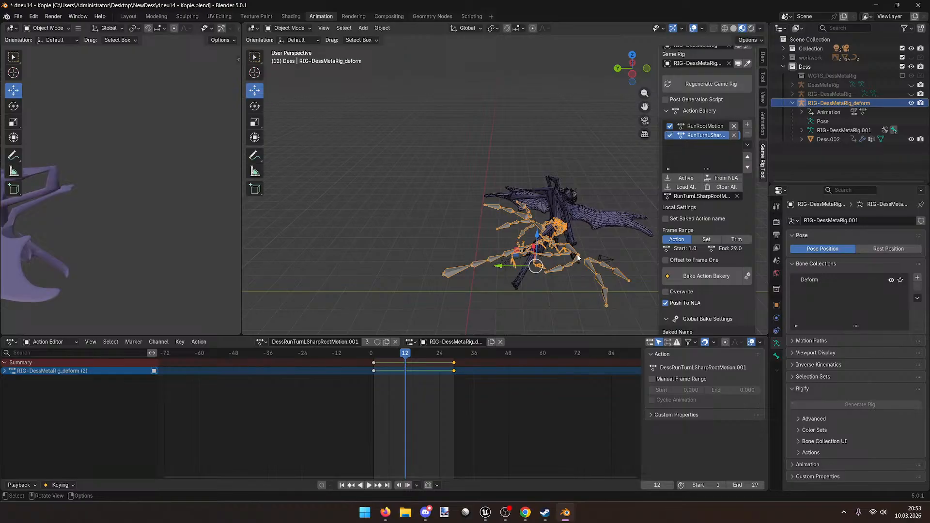
key(space)
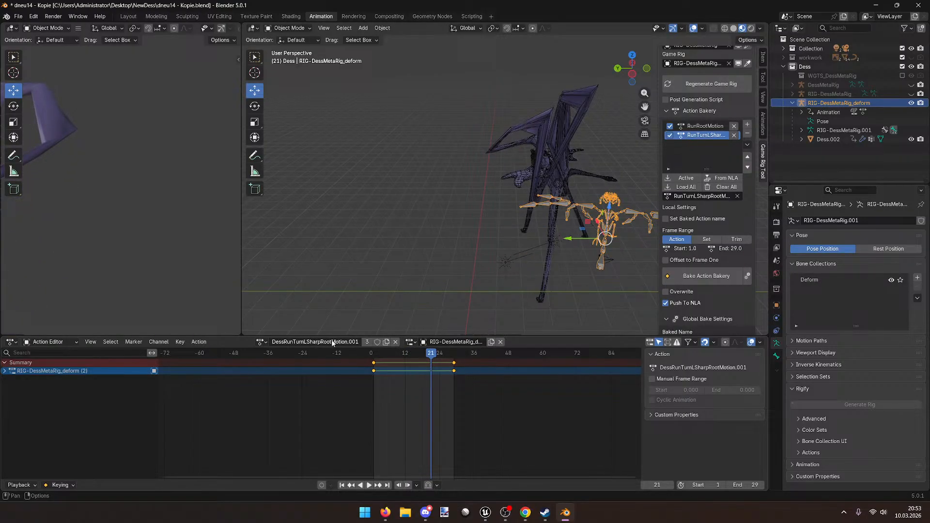
right_click(456, 363)
Step: Delete the deform rig's keyframes and return to frame 1
mouse_move(435, 425)
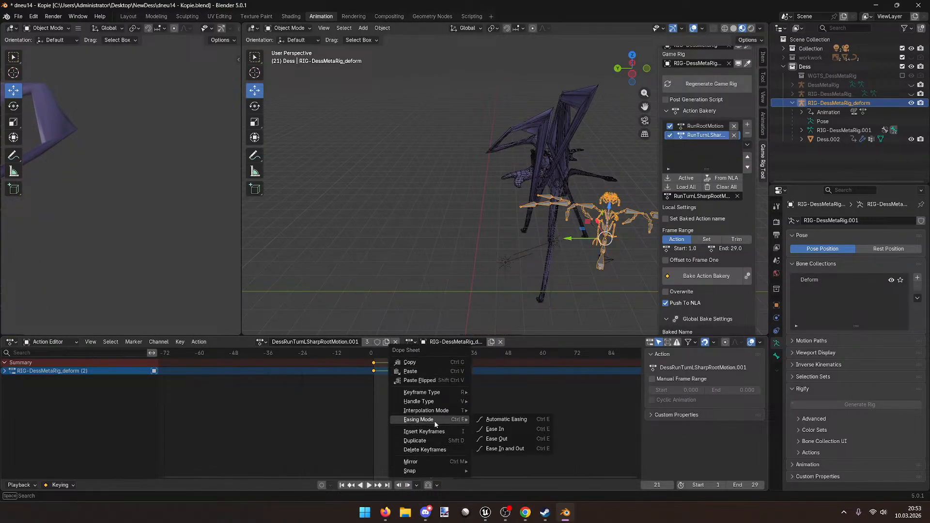
click(436, 450)
drag(428, 357, 381, 354)
drag(377, 354, 374, 353)
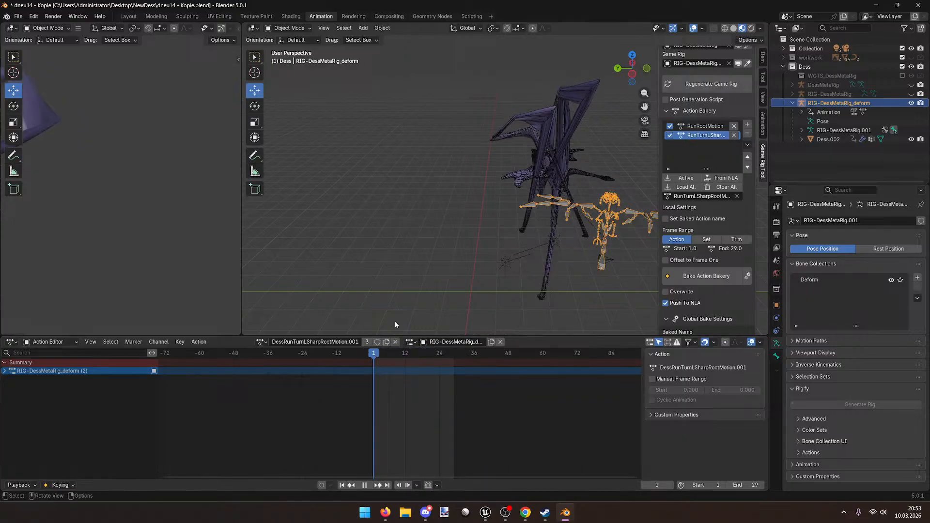
Step: Disconnect the game rig from the control rig in Game Rig Tools
middle_drag(477, 269, 551, 264)
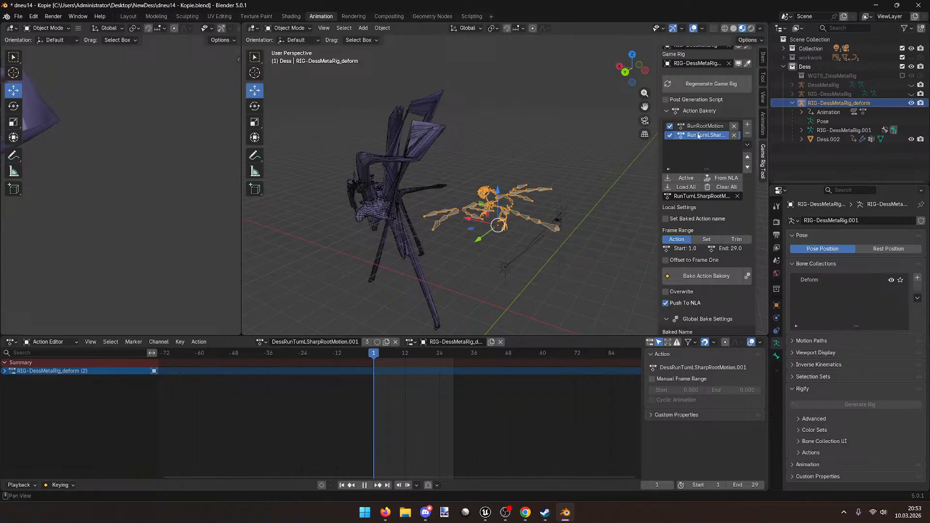
scroll(697, 119, up, 3)
click(712, 68)
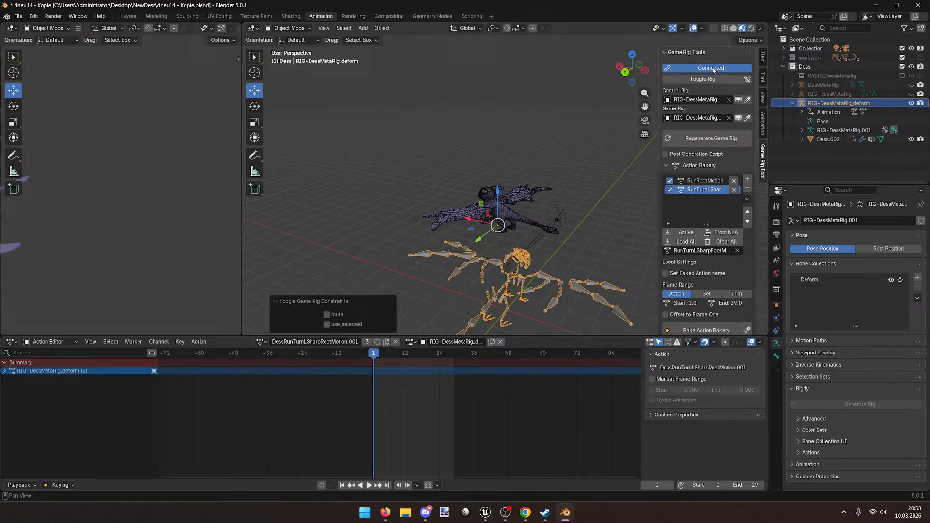
click(712, 68)
Step: Select the Dess.002 dragon mesh and view its modifiers
middle_drag(412, 203, 436, 146)
click(422, 115)
middle_drag(436, 184, 545, 216)
click(499, 217)
click(777, 319)
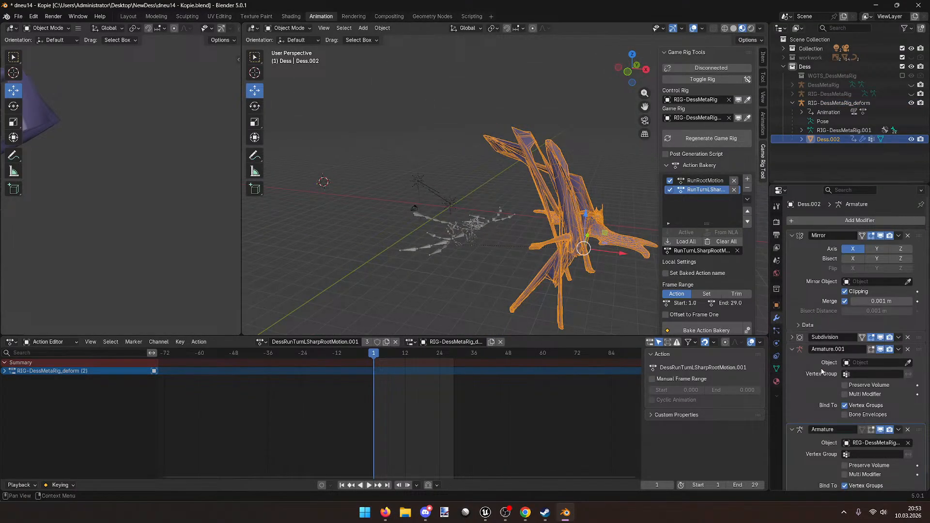
scroll(821, 373, down, 1)
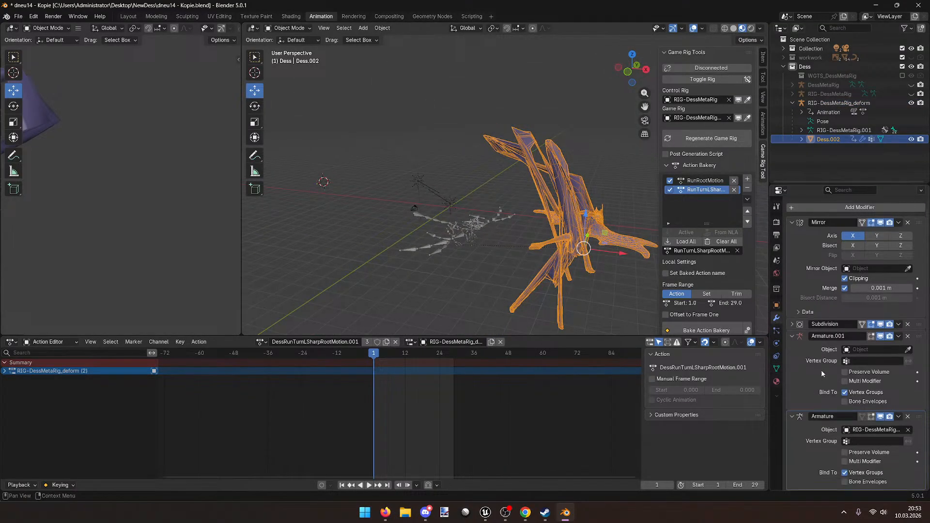
Step: Toggle over to the control rig RIG-DessMetaRig, then select RIG-DessMetaRig_deform
click(706, 80)
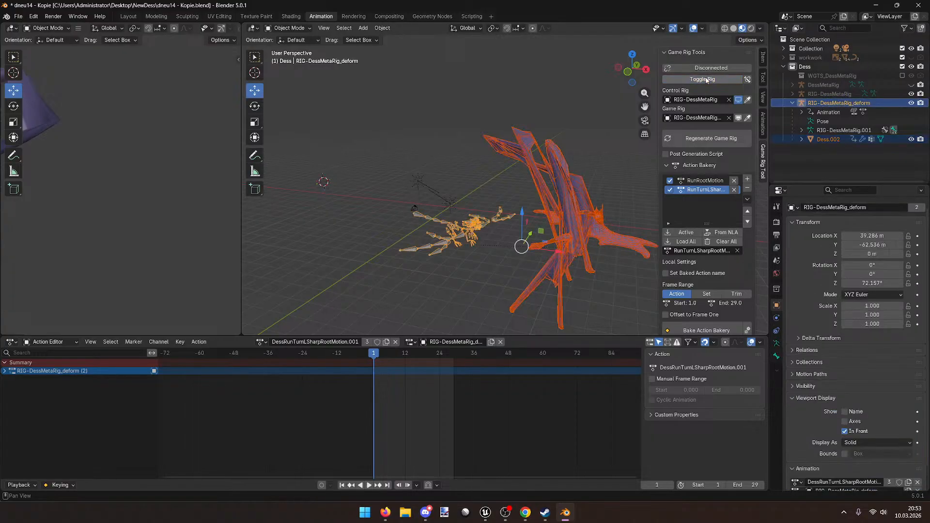
click(706, 79)
middle_drag(556, 160, 505, 286)
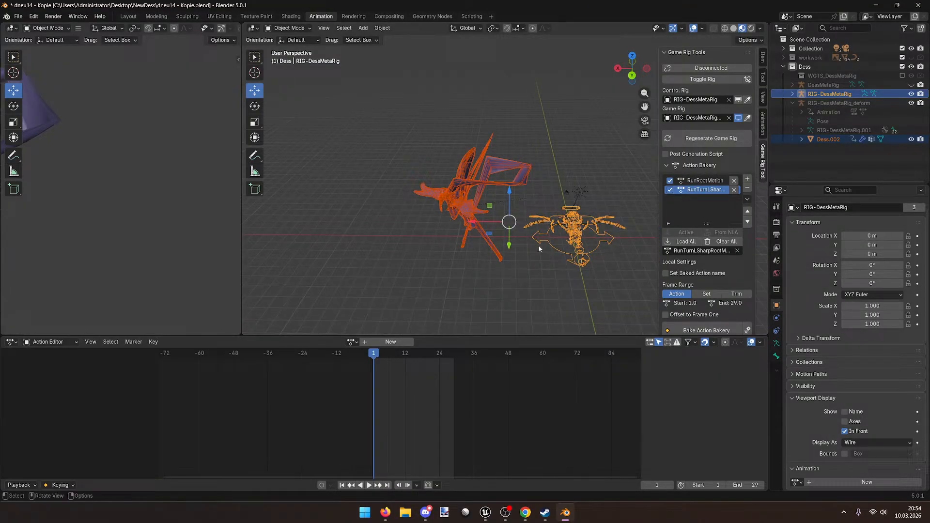
click(833, 103)
Step: Expand the control rig, toggle to the deform rig, and cycle it through Pose, Edit and Object Mode
click(802, 95)
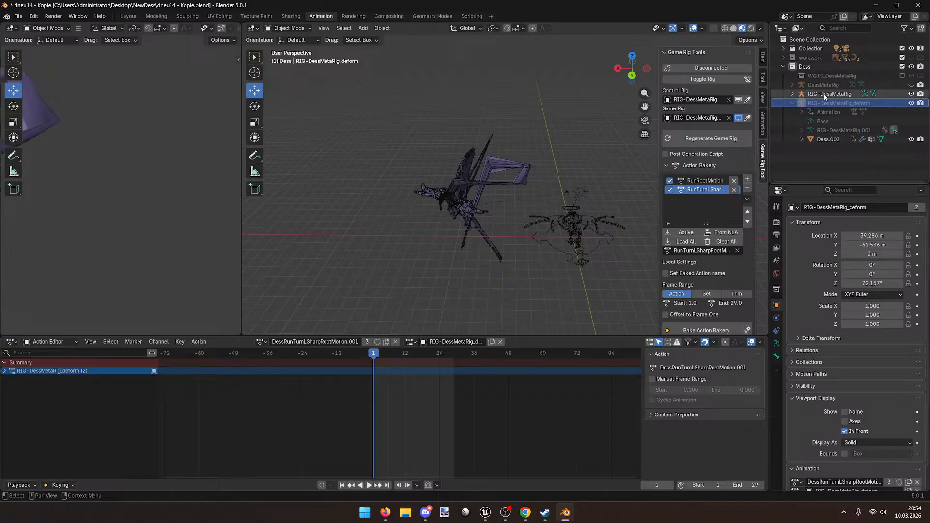
click(791, 94)
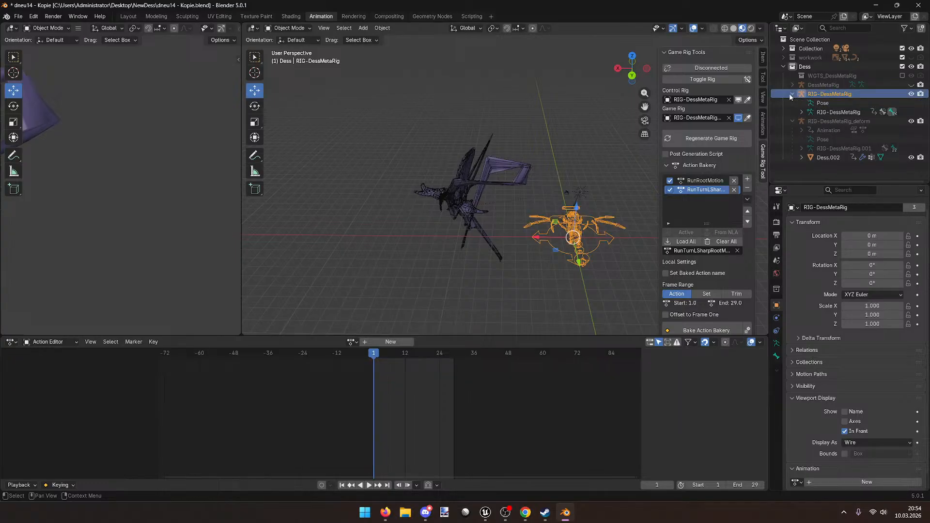
click(705, 79)
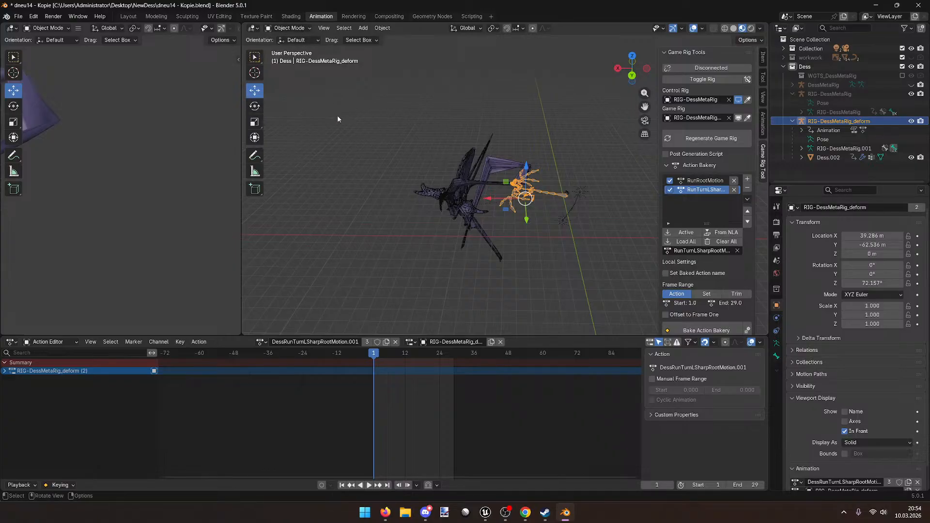
click(295, 28)
click(287, 59)
click(287, 28)
click(283, 48)
click(287, 28)
click(282, 37)
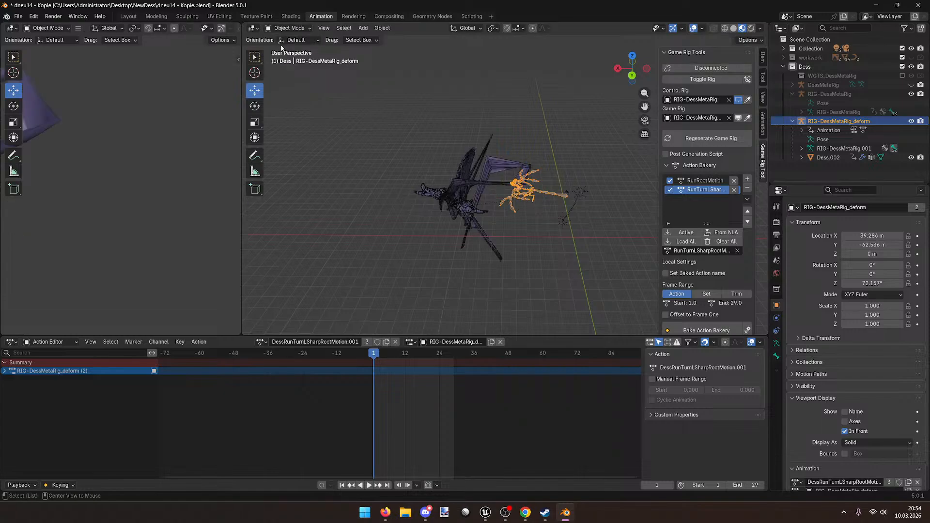
Step: Clear the deform rig's and Dess.002's transforms, then save dneu14 - Kopie.blend
key(alt+s)
middle_drag(377, 112, 470, 190)
click(828, 158)
key(alt+r)
key(alt+g)
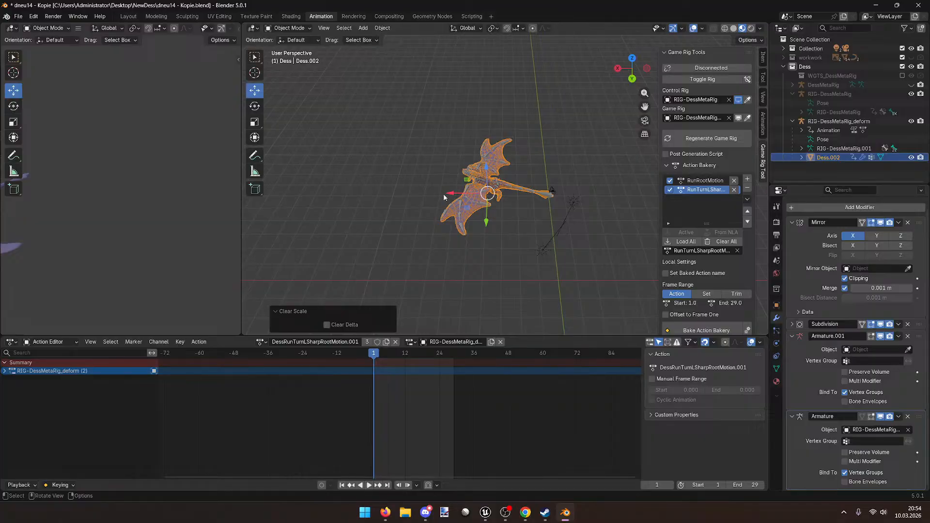
click(816, 122)
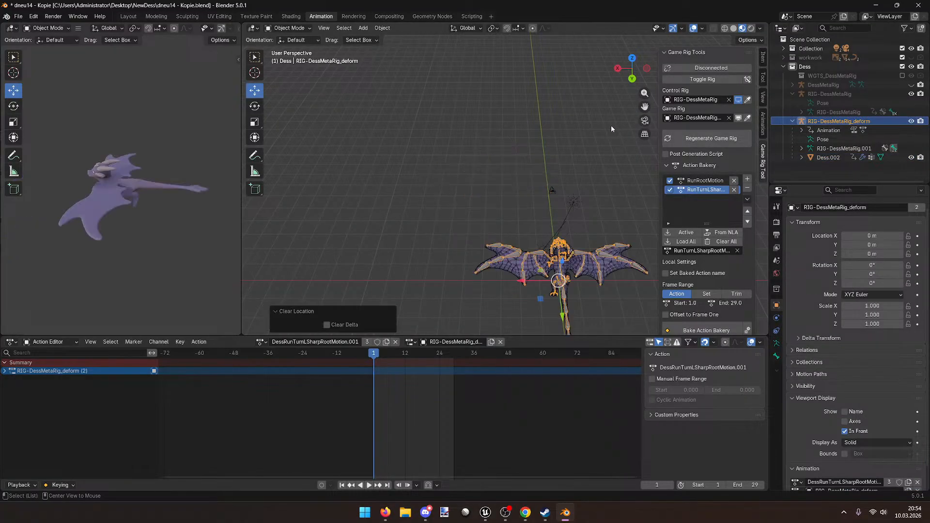
key(ctrl+s)
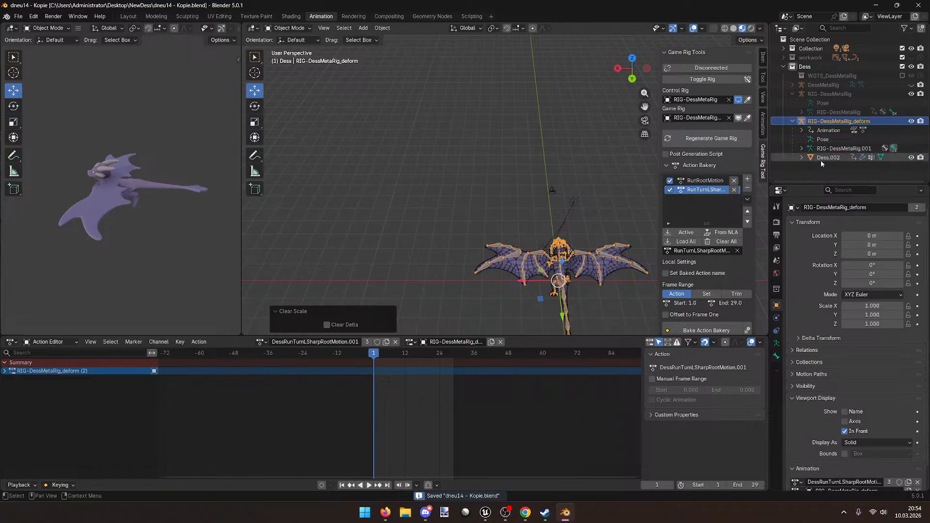
click(835, 158)
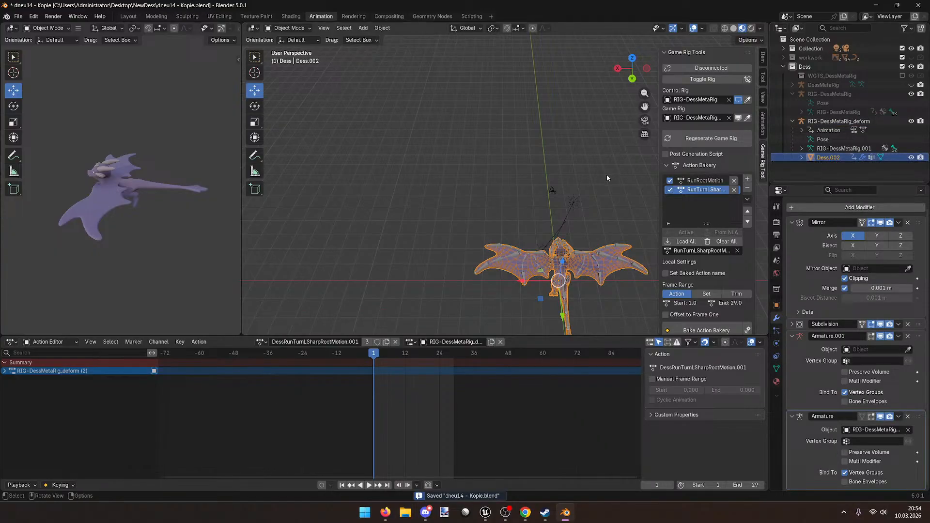
Step: Preview the animation from frame 1 and select RIG-DessMetaRig_deform
middle_drag(610, 172, 473, 192)
key(space)
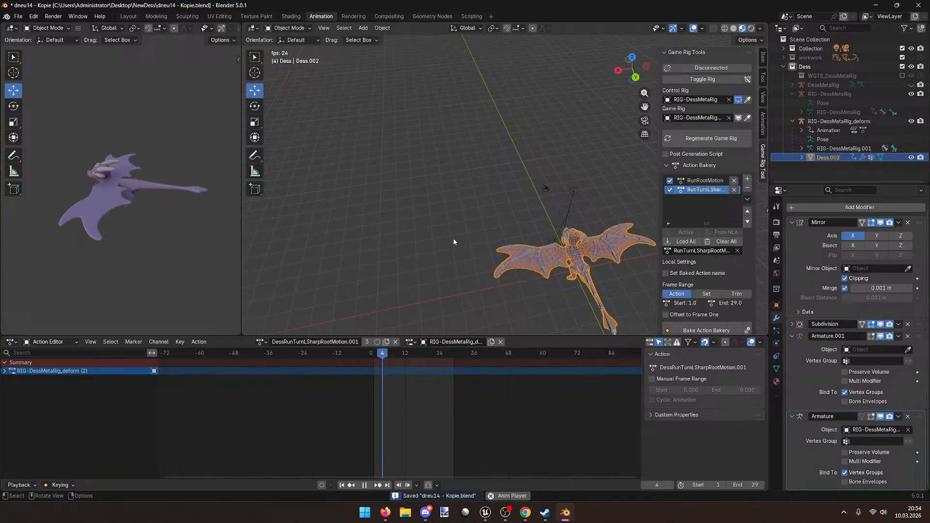
key(space)
drag(400, 354, 374, 355)
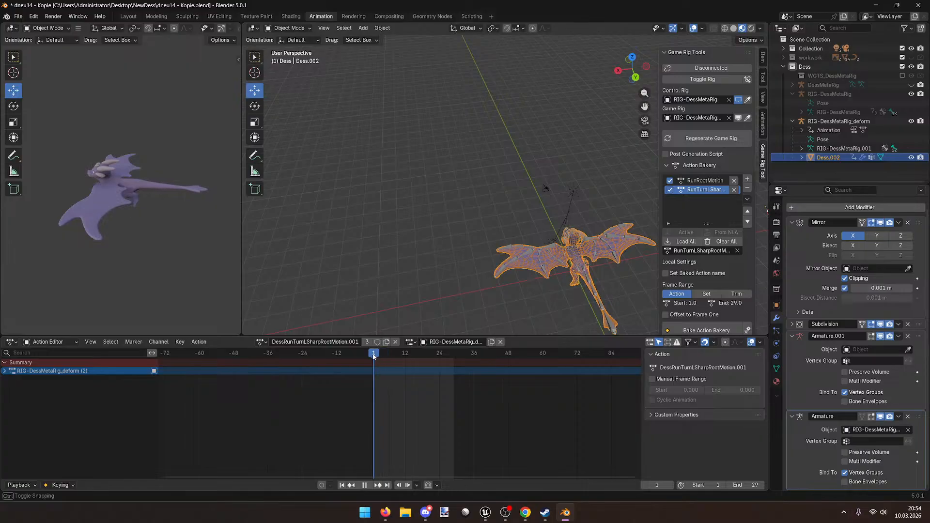
key(space)
key(space)
click(838, 121)
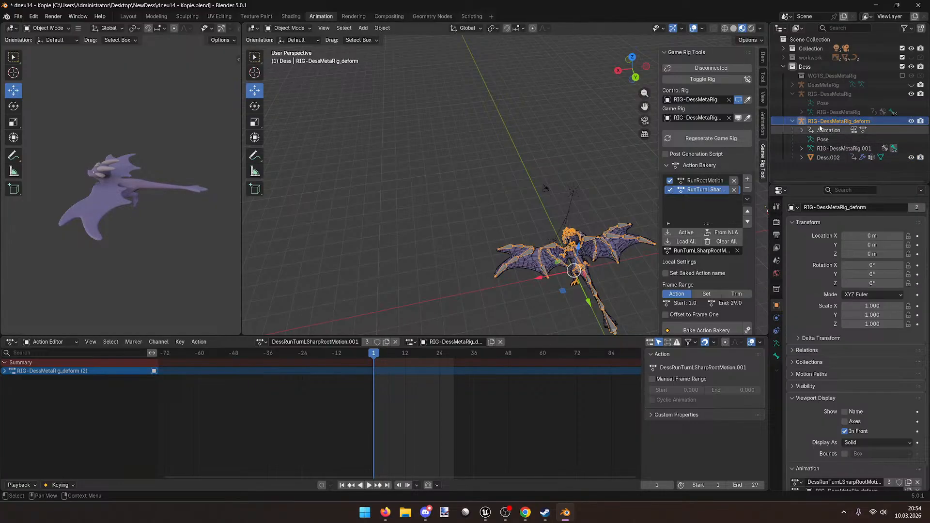
key(KP_Decimal)
Step: Key the rig at frame 1, slide it along Y by frame 29, scrub, then delete it
middle_drag(373, 332, 464, 279)
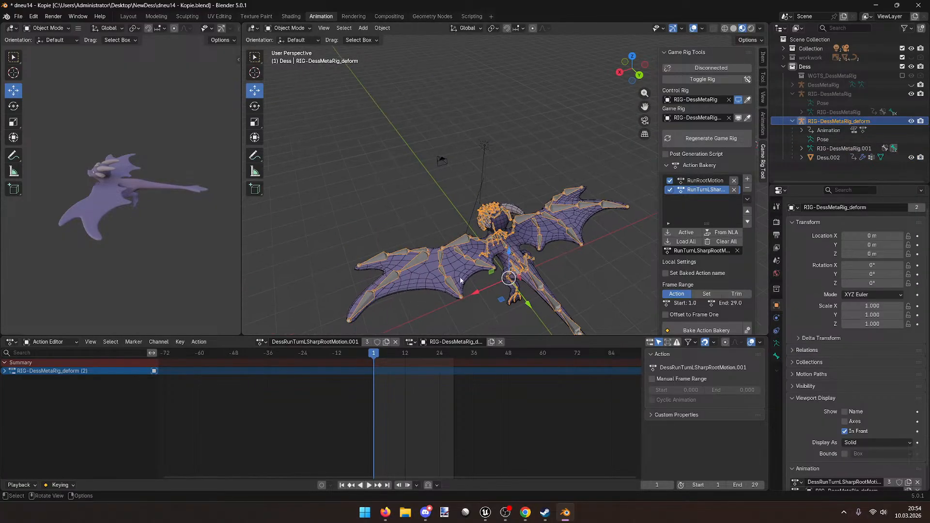
key(i)
drag(523, 288, 469, 220)
click(374, 368)
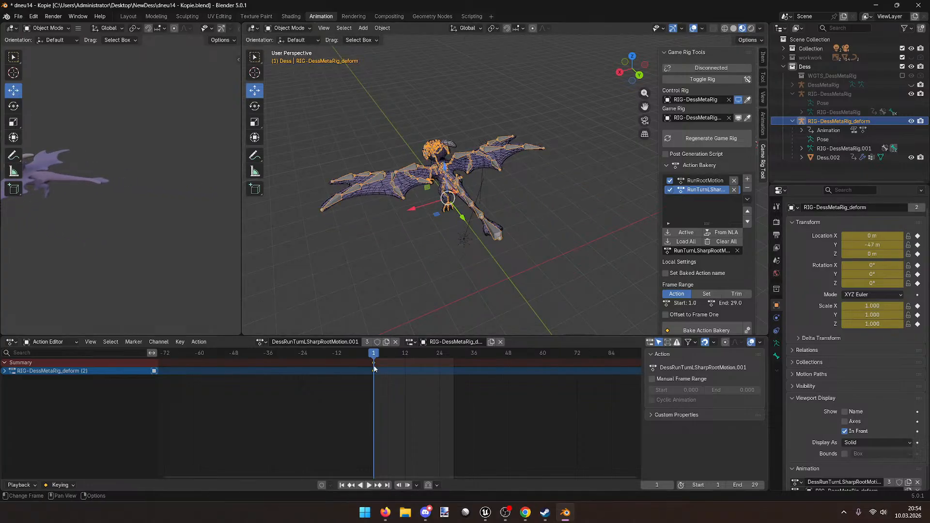
drag(373, 356, 454, 353)
drag(524, 301, 426, 190)
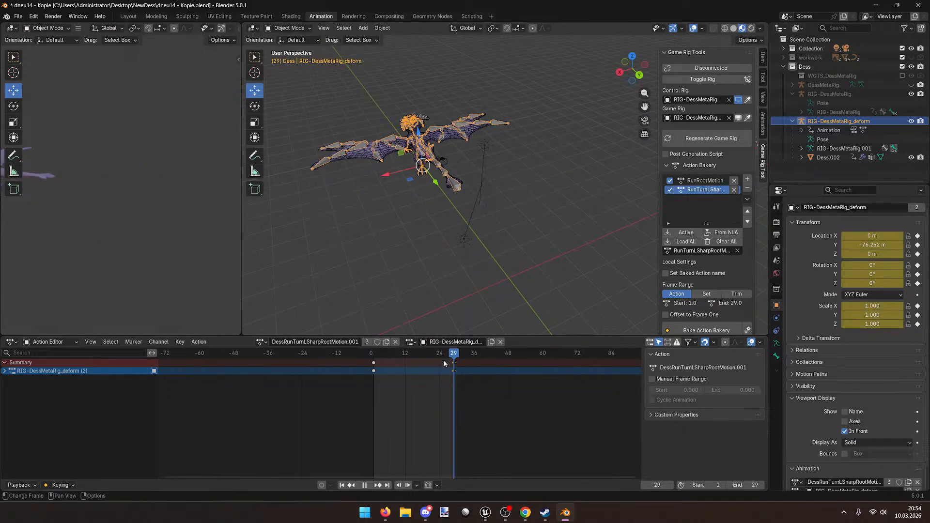
drag(450, 358, 425, 342)
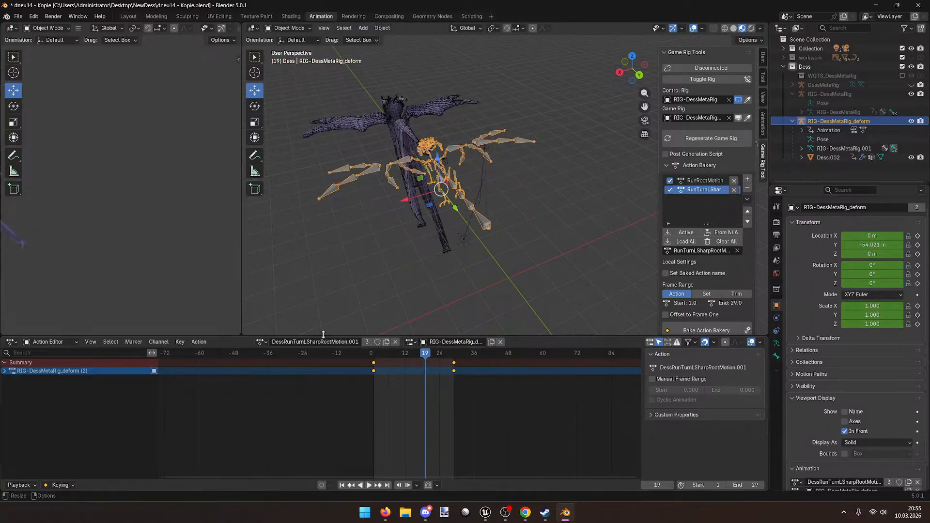
key(Delete)
Step: Restore the deleted deform rig and delete both of its transform keyframes
middle_drag(431, 280, 510, 291)
key(ctrl+z)
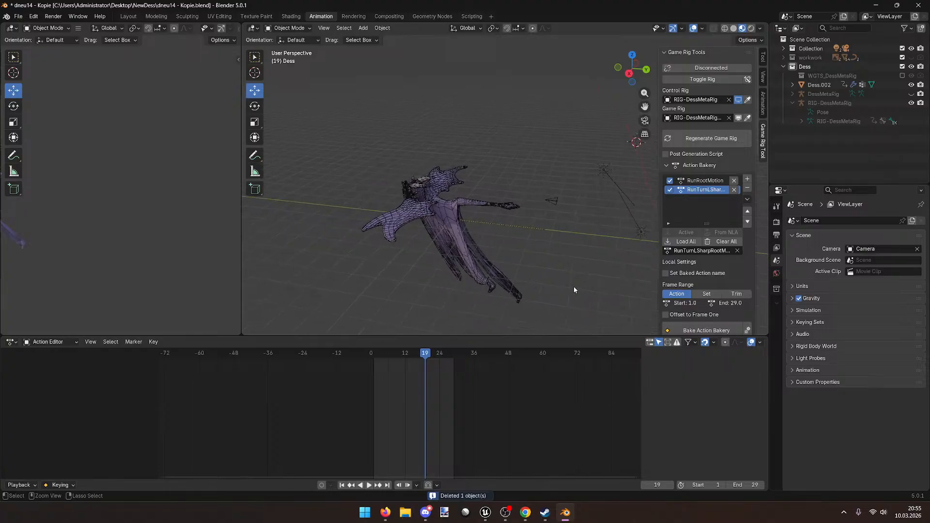
drag(465, 388, 373, 353)
key(Delete)
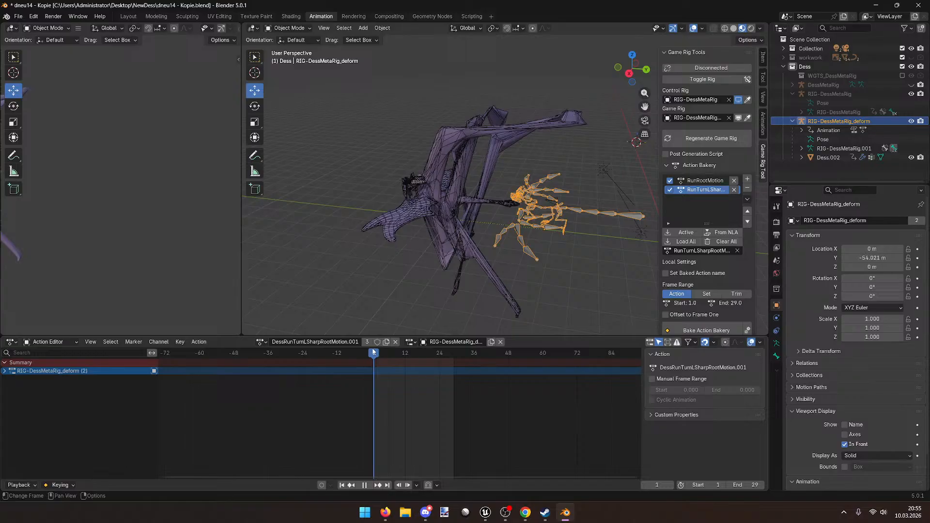
Step: Switch the rig into Pose Mode and back to Object Mode, leaving only the rig selected
click(287, 27)
click(283, 61)
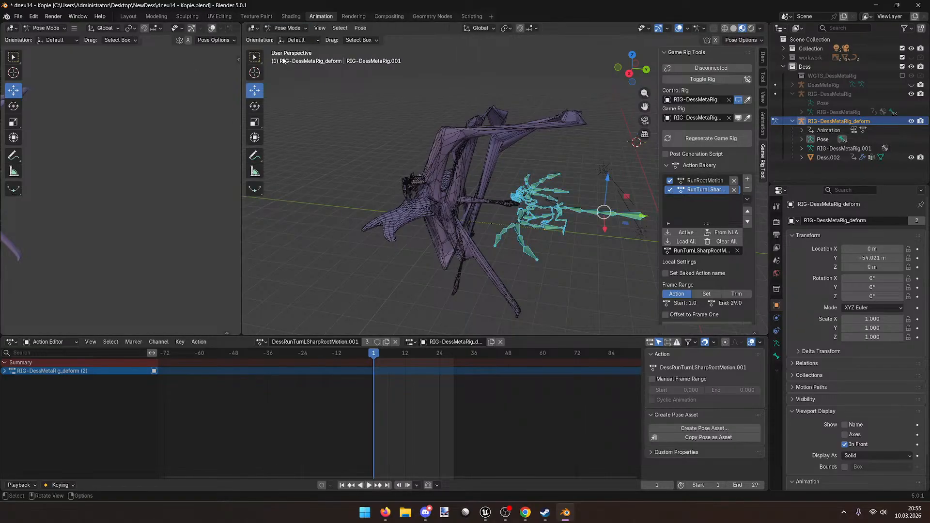
click(287, 28)
click(285, 42)
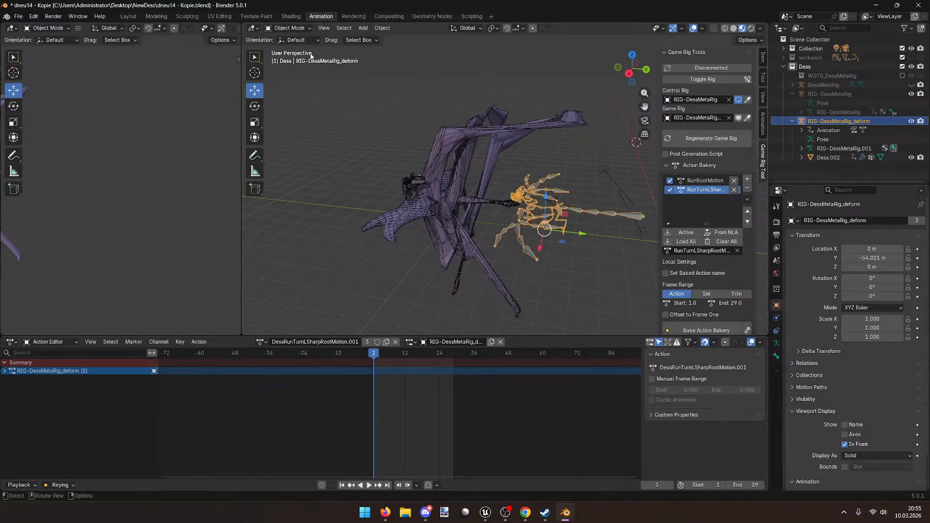
click(546, 205)
Step: Clear the scale on dragon mesh Dess.002 and make the RIG-DessMetaRig_deform channel active
click(537, 205)
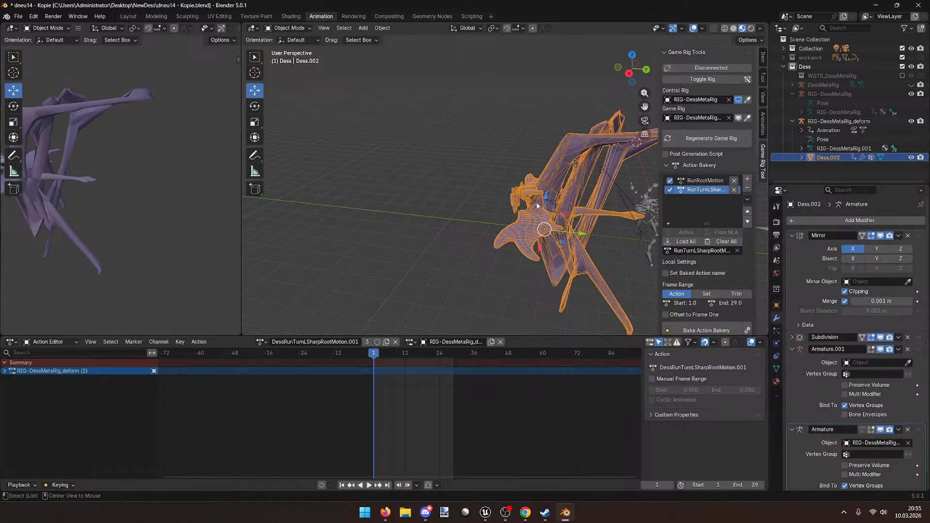
key(alt+s)
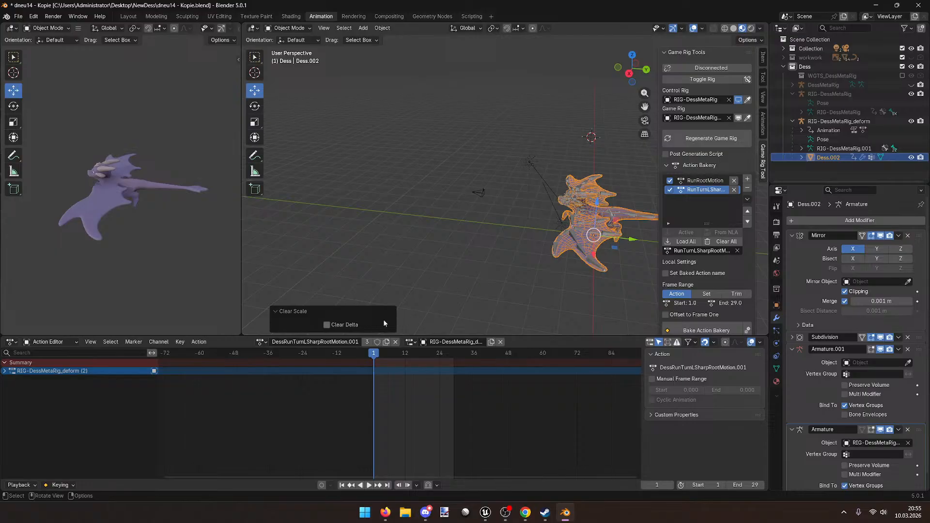
click(6, 372)
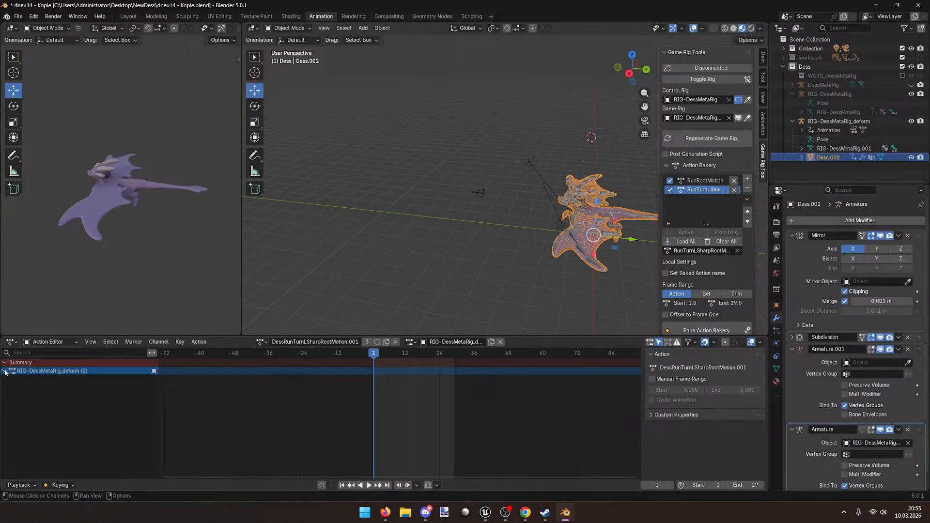
click(39, 371)
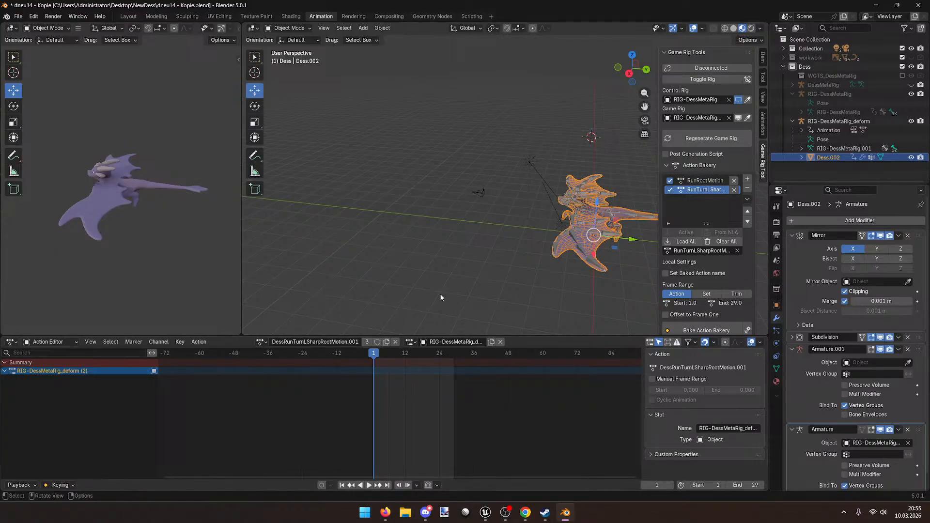
scroll(619, 317, down, 5)
scroll(614, 313, up, 4)
Step: Select the RIG-DessMetaRig_deform armature, test a free move, then undo it
middle_drag(612, 310, 552, 276)
click(563, 257)
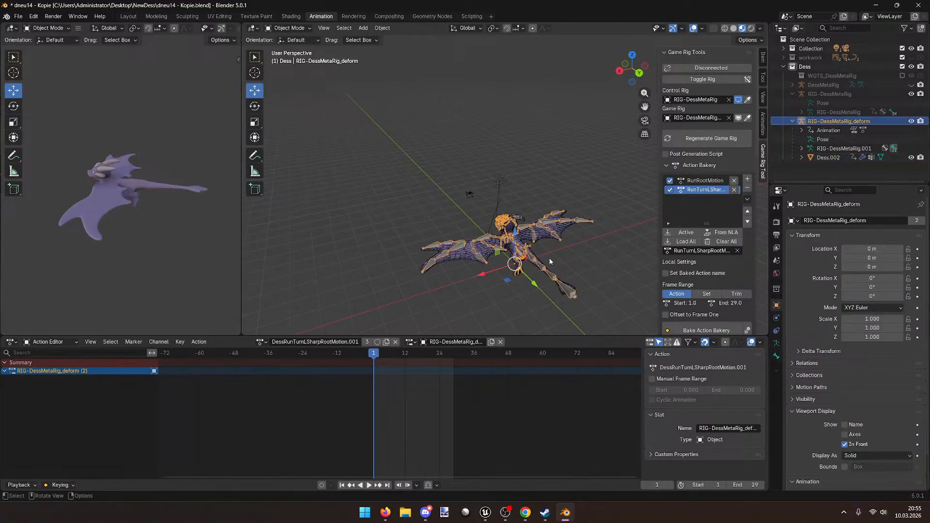
key(g)
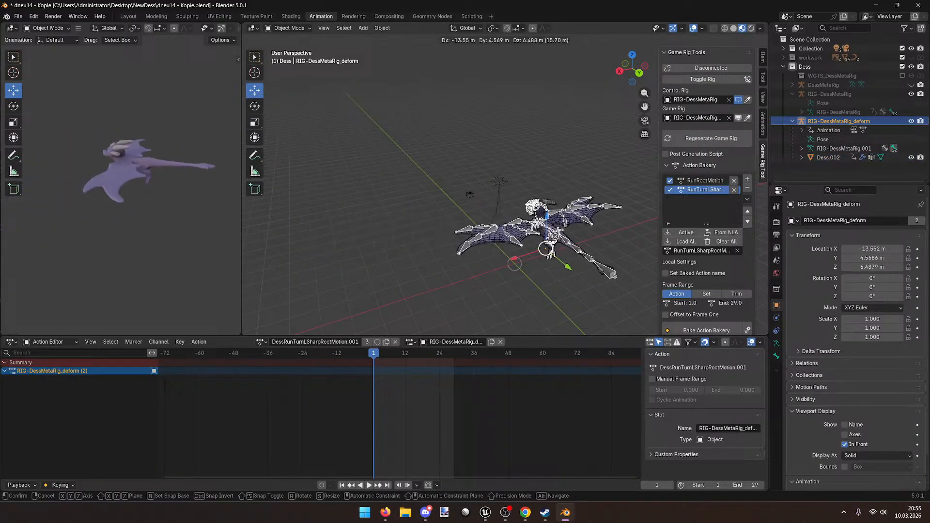
click(475, 235)
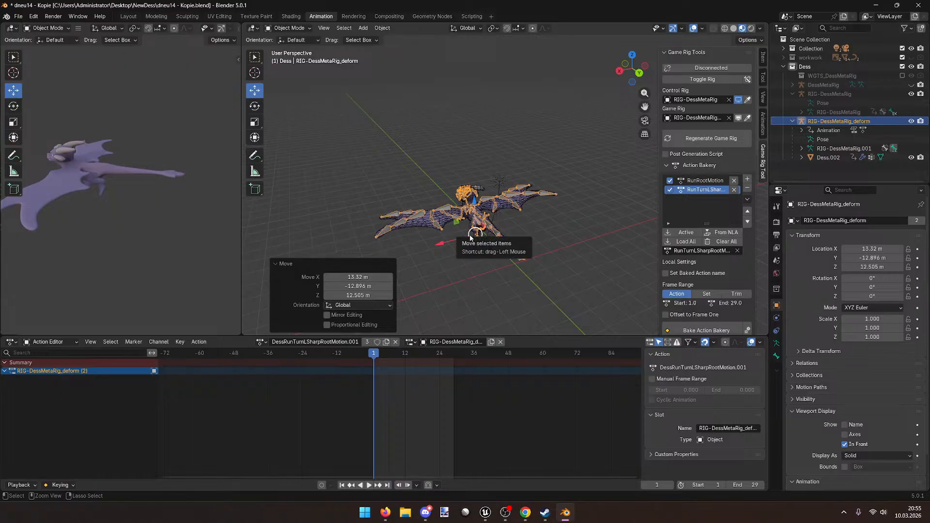
key(ctrl+z)
Step: Frame the rig and show its Item transforms: origin, zero rotation, scale 1
middle_drag(436, 260, 497, 264)
scroll(527, 261, down, 1)
scroll(440, 248, up, 4)
shift+middle_drag(557, 261, 489, 287)
scroll(516, 257, up, 2)
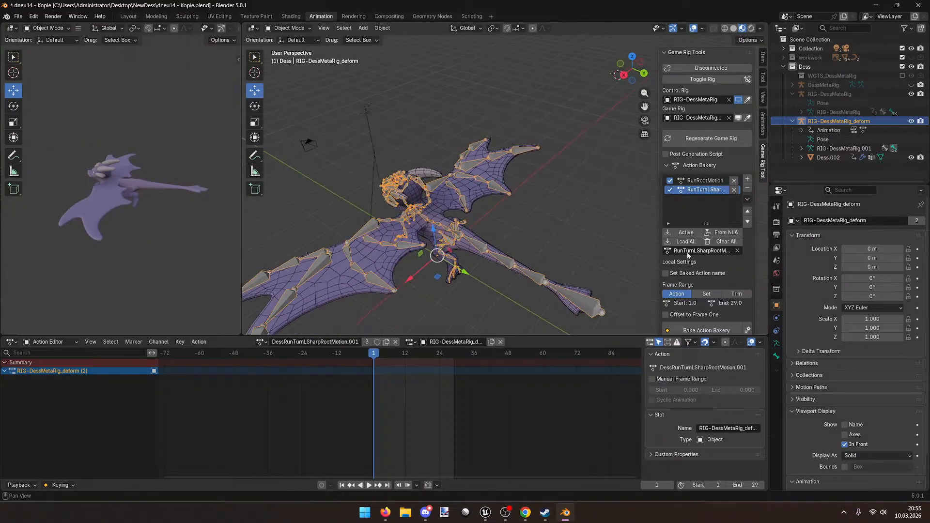
click(763, 60)
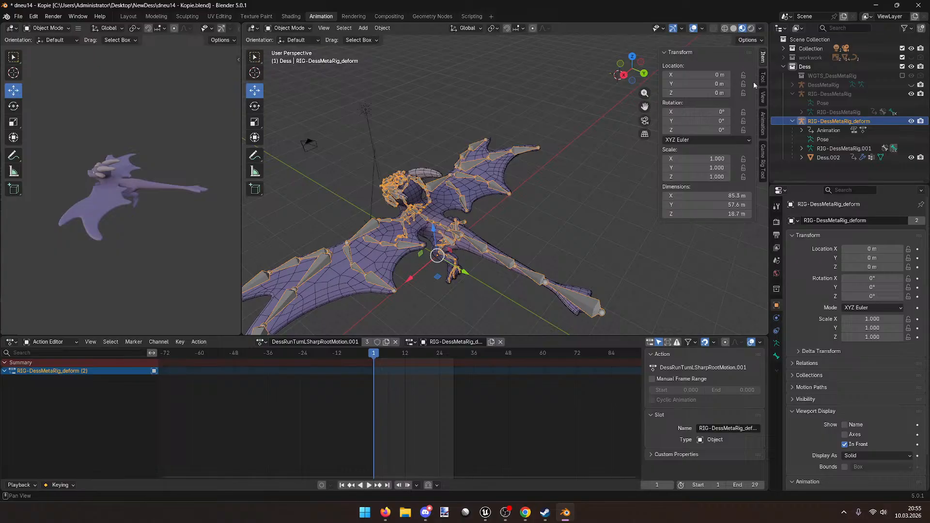
Step: Set the deform rig's rotation mode to Quaternion (WXYZ)
click(708, 140)
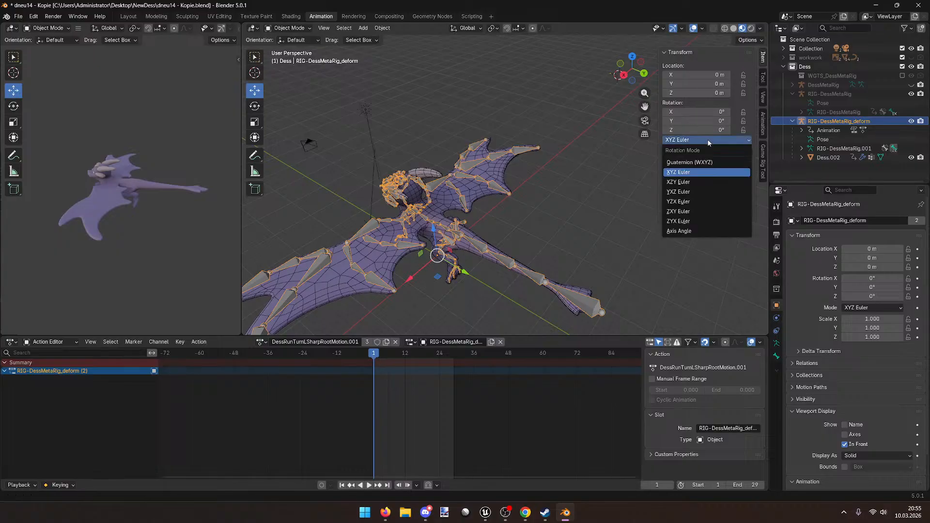
click(701, 164)
click(763, 59)
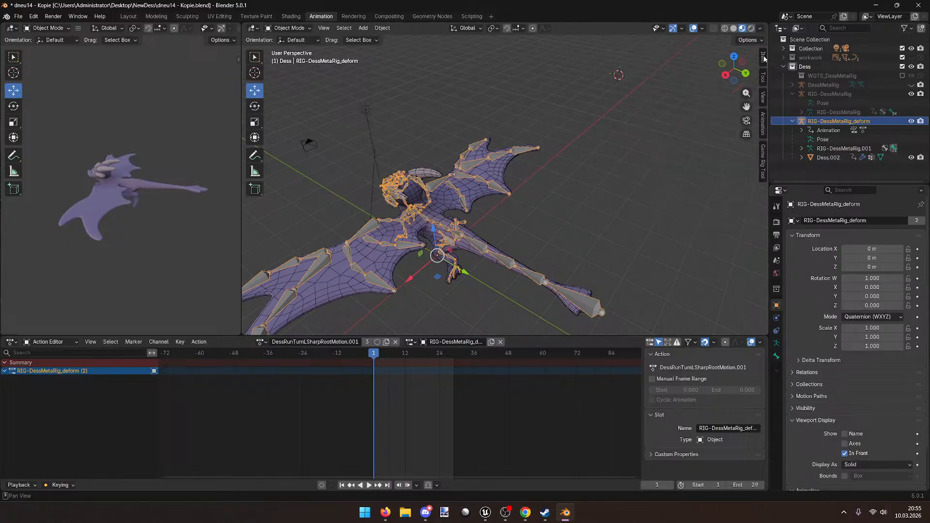
click(763, 59)
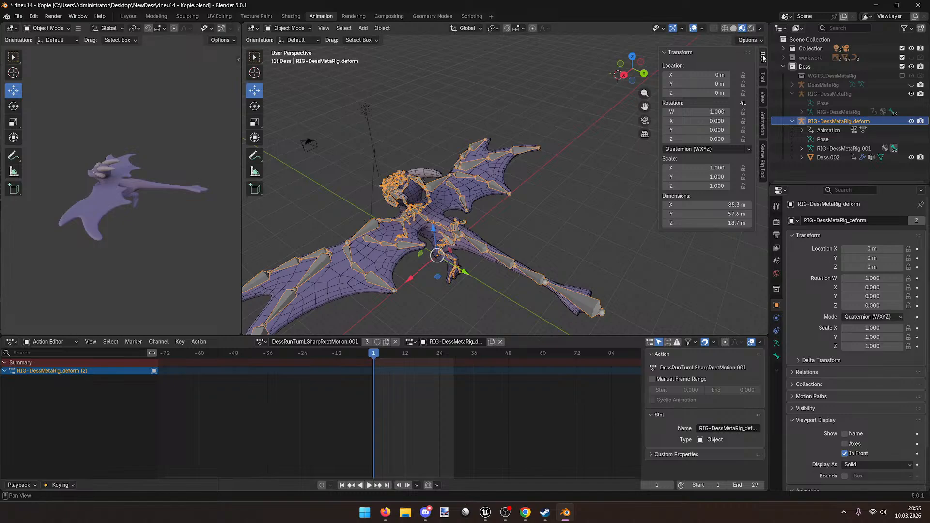
click(763, 58)
middle_drag(552, 187, 608, 220)
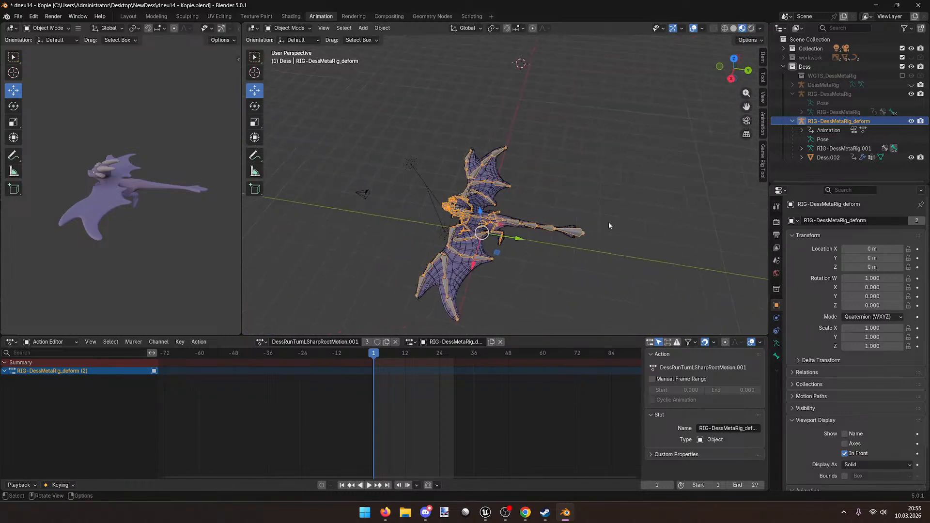
Step: Keyframe the deform rig's zeroed transforms at frame 1
drag(359, 355, 377, 356)
key(space)
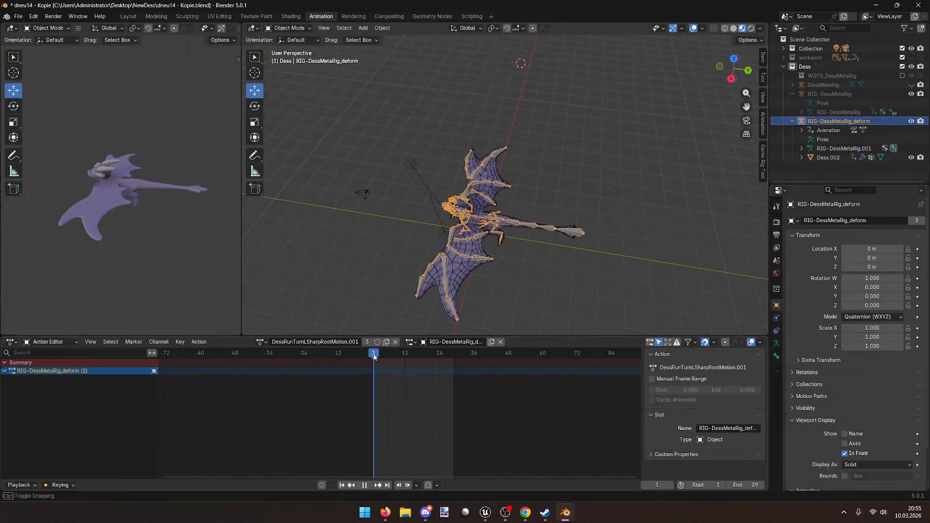
key(space)
middle_drag(513, 248, 493, 254)
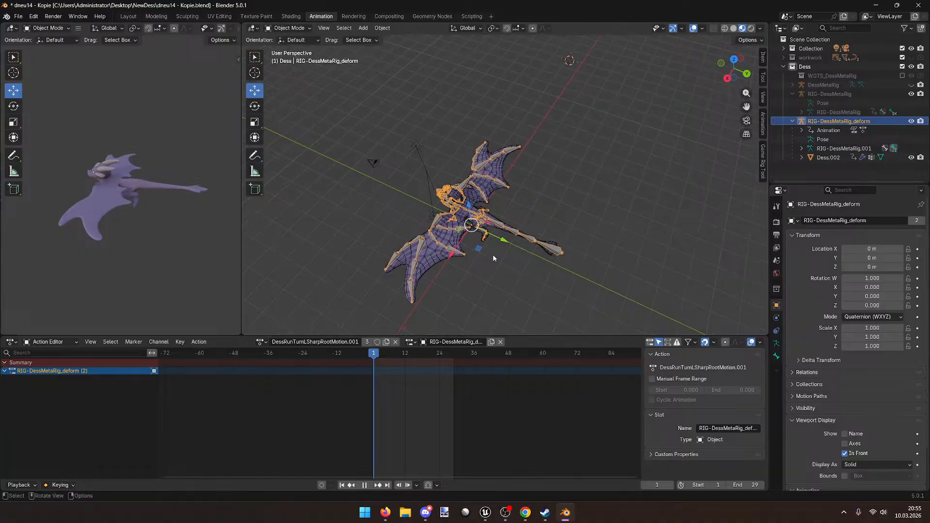
key(i)
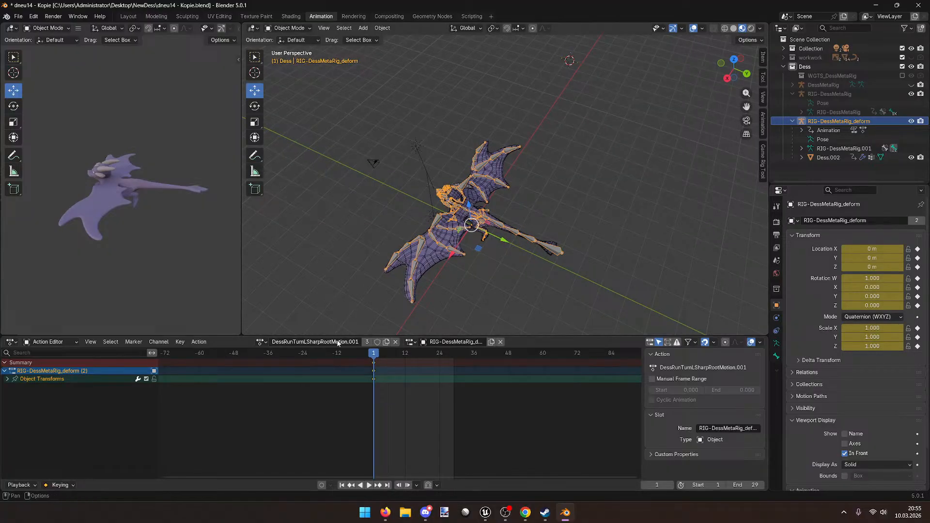
Step: Test sliding the rig along Y at frame 29 and play the motion back
key(space)
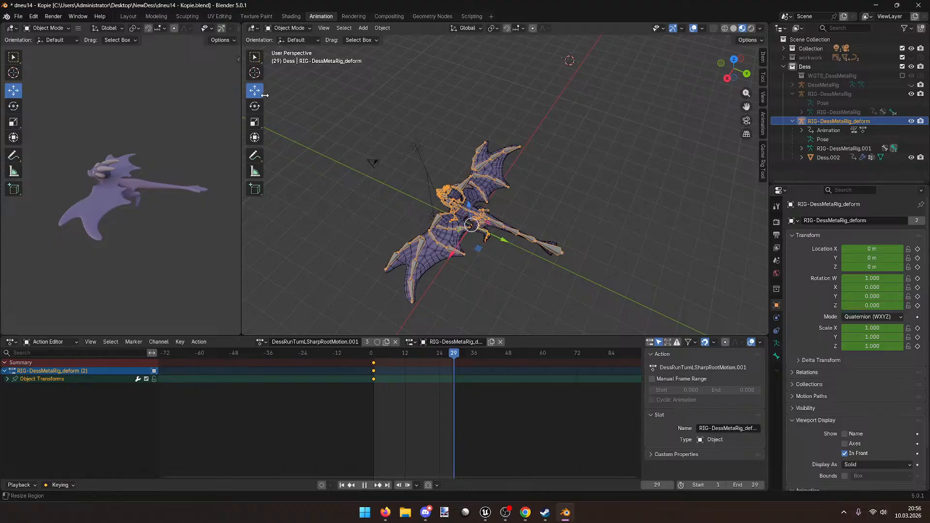
key(space)
drag(497, 234, 391, 237)
key(i)
key(space)
mouse_move(455, 355)
mouse_down()
mouse_move(438, 353)
mouse_move(456, 356)
mouse_up()
key(Escape)
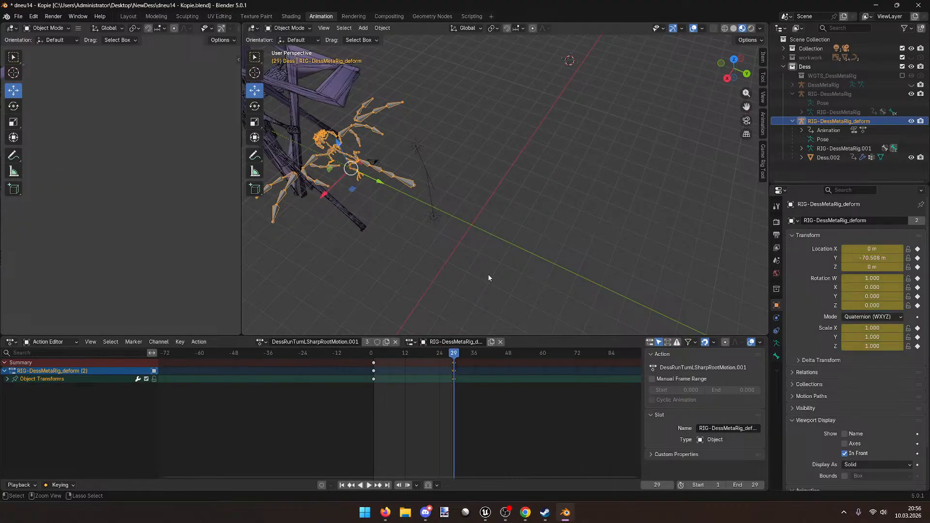
Step: Deselect the rig, scrub through the frames to review the motion, then reselect it
click(481, 273)
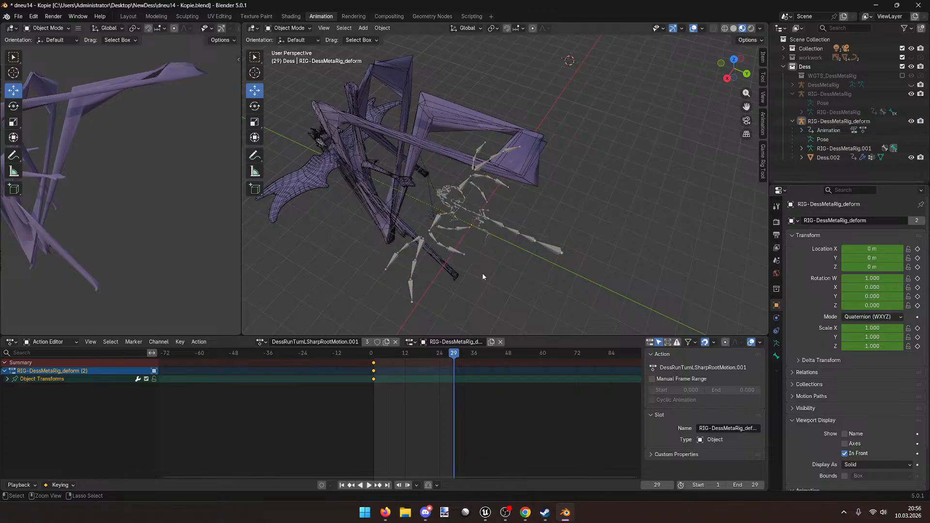
key(space)
drag(393, 343, 371, 330)
click(373, 352)
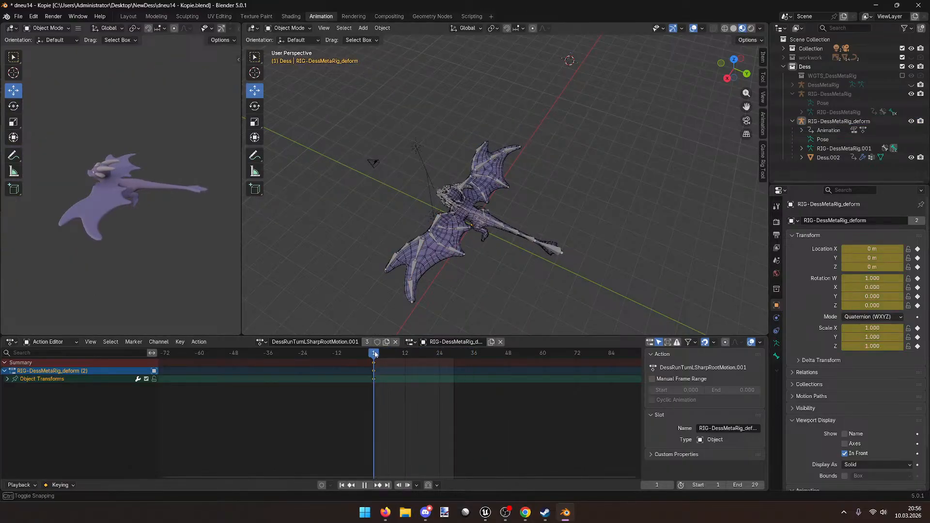
Step: Show the Game Rig Tool sidebar and toggle the game rig constraints' Connected state
key(ctrl+z)
key(ctrl+z)
key(ctrl+z)
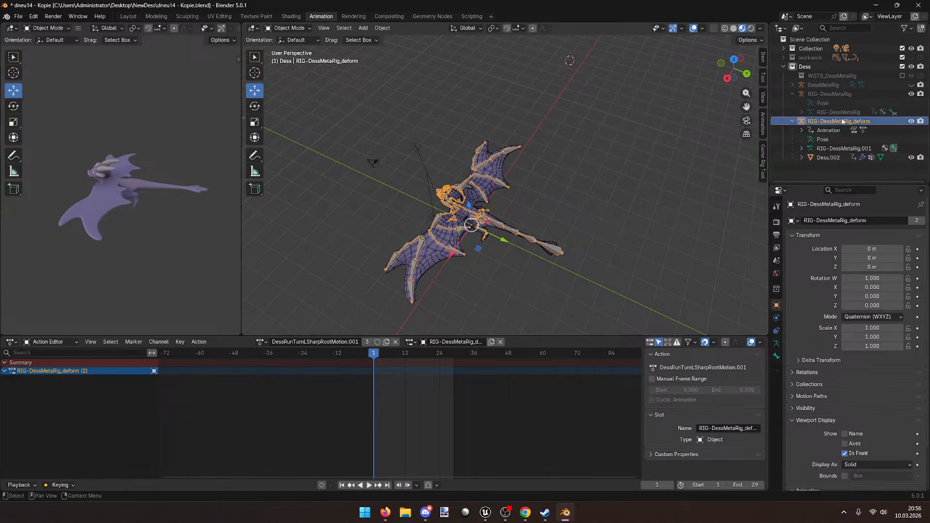
middle_drag(616, 173, 641, 167)
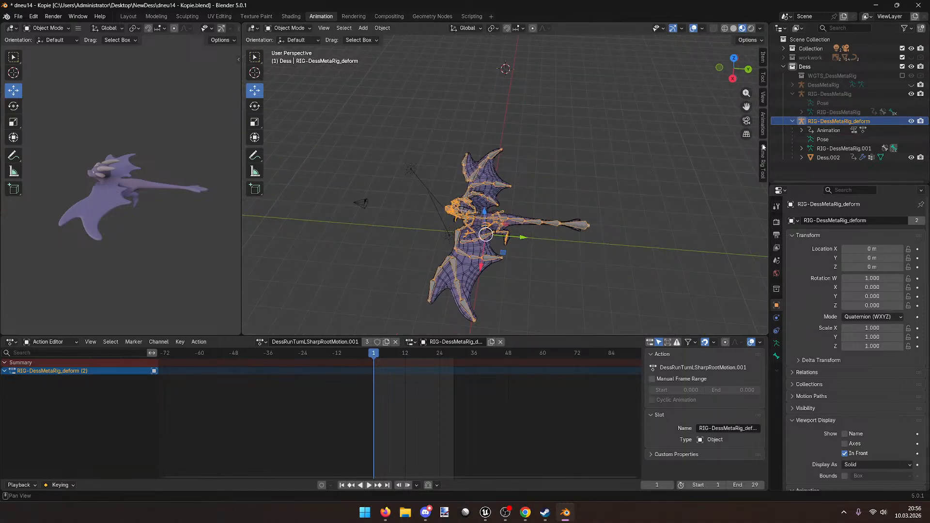
click(763, 165)
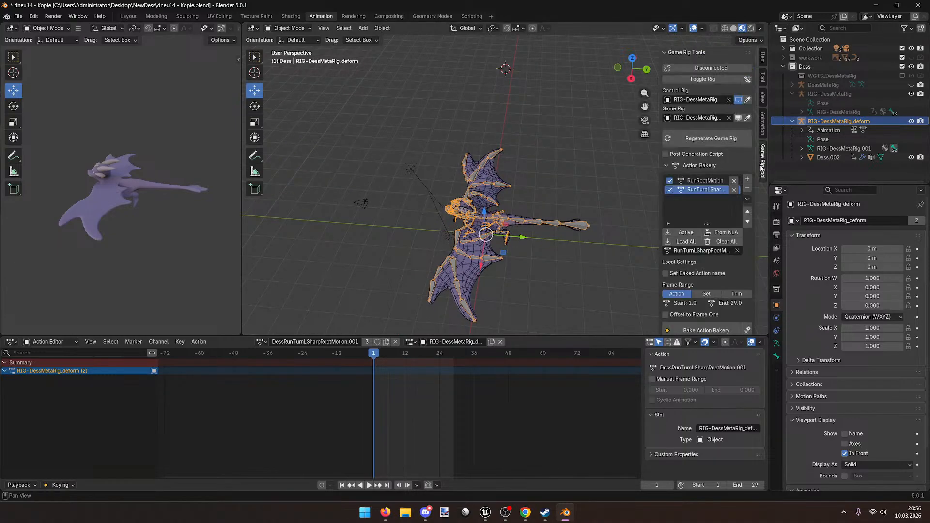
click(727, 69)
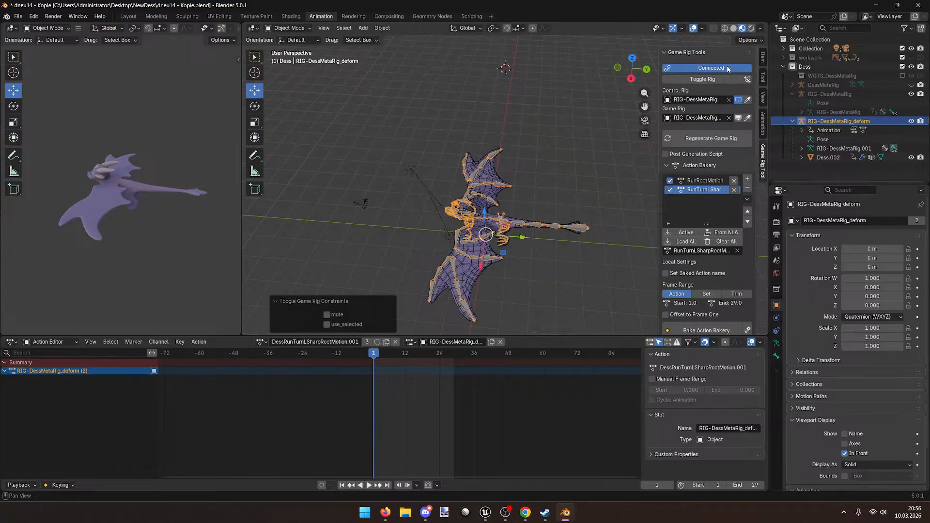
click(700, 68)
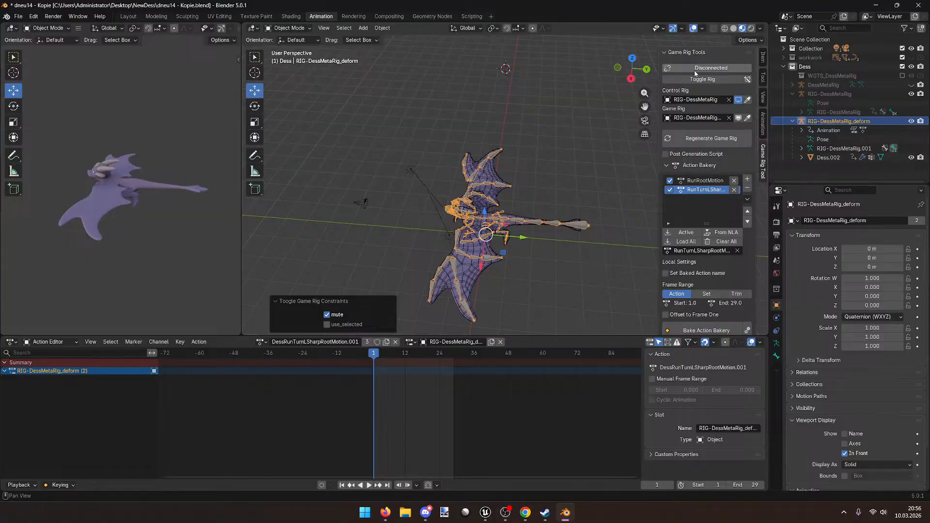
Step: Unlink the Action Editor actions on Dess.002 and on RIG-DessMetaRig_deform
middle_drag(514, 185, 548, 200)
scroll(547, 200, up, 8)
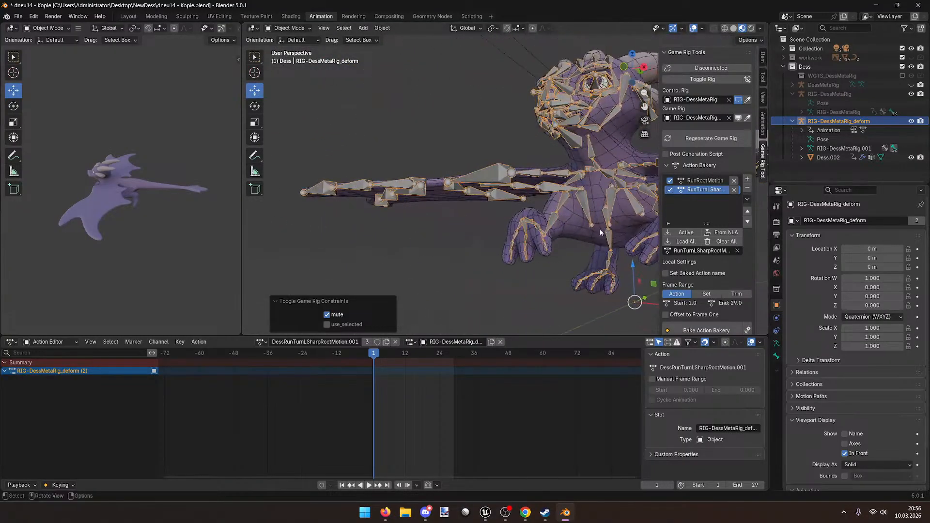
middle_drag(542, 257, 562, 210)
click(541, 224)
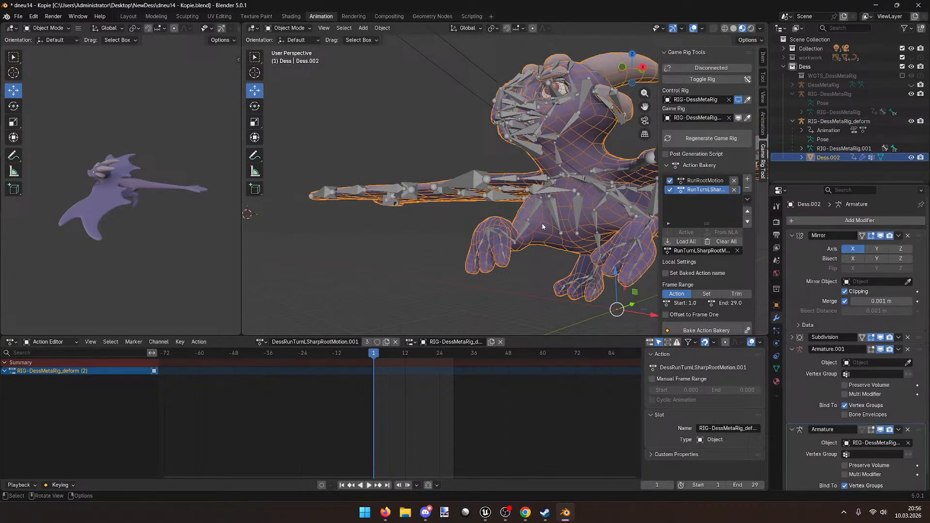
click(395, 341)
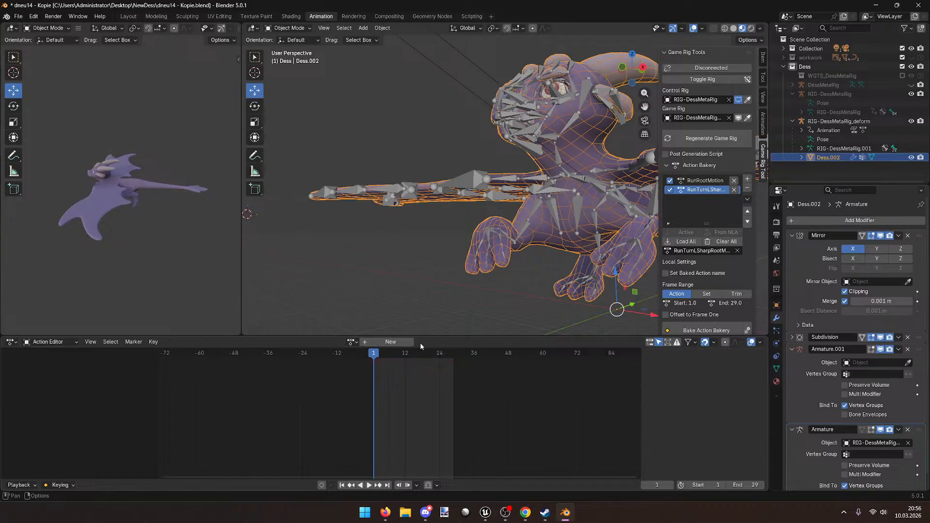
middle_drag(484, 218, 557, 271)
click(558, 270)
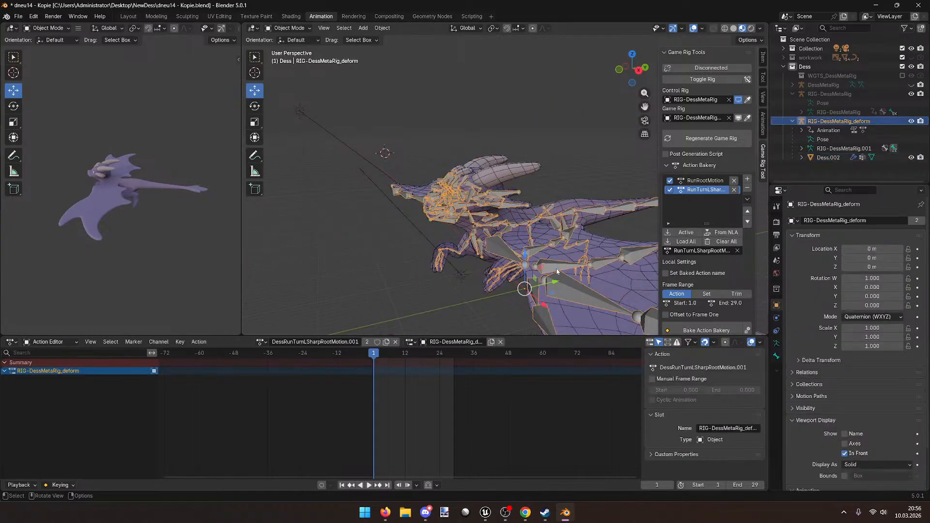
click(395, 342)
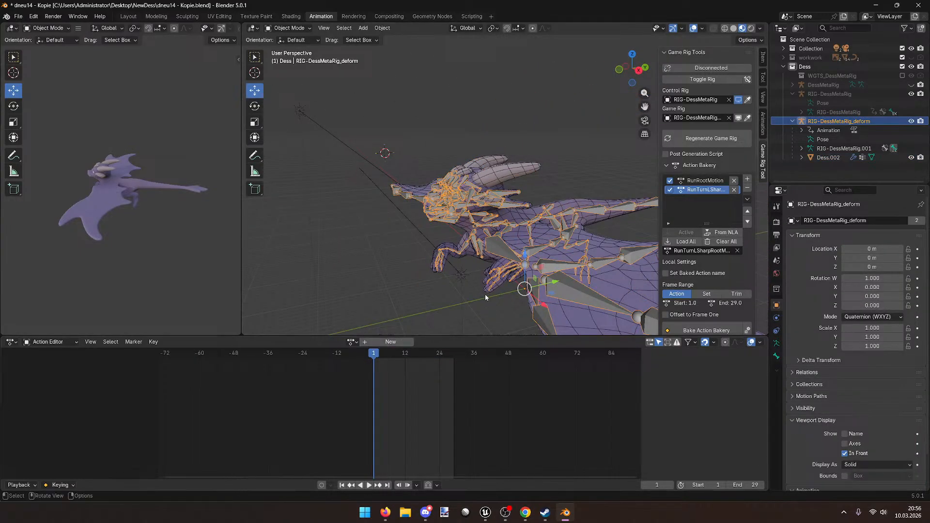
middle_drag(481, 295, 504, 285)
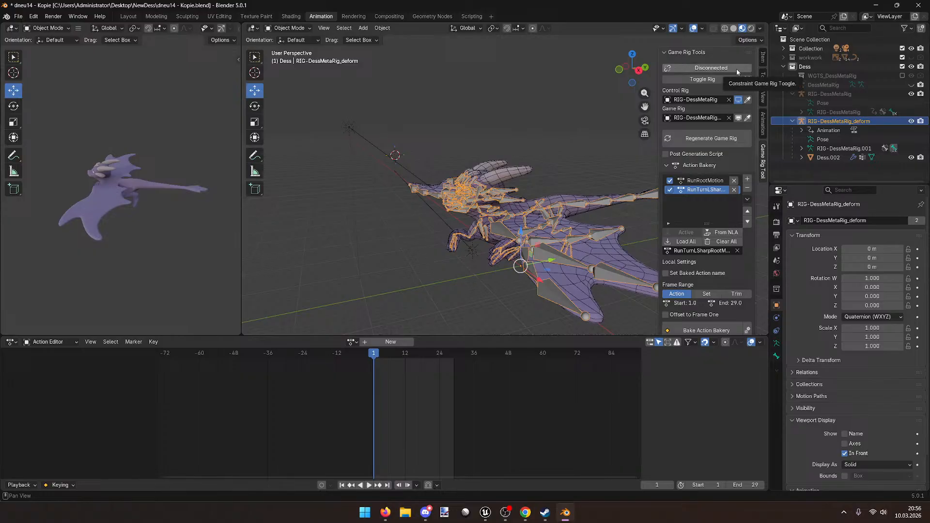
Step: Toggle Connected, put the deform rig in Pose Mode, and save dneu14 - Kopie.blend
click(736, 69)
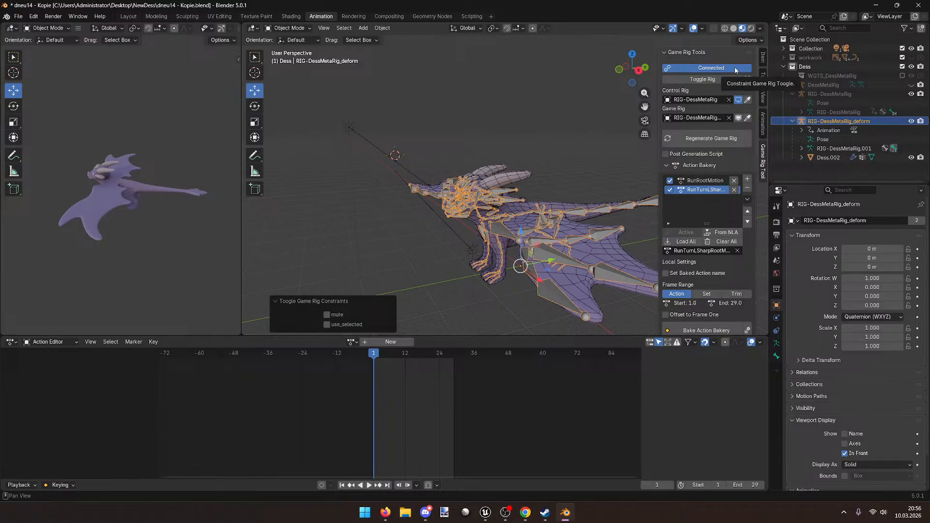
click(735, 68)
click(293, 31)
click(295, 61)
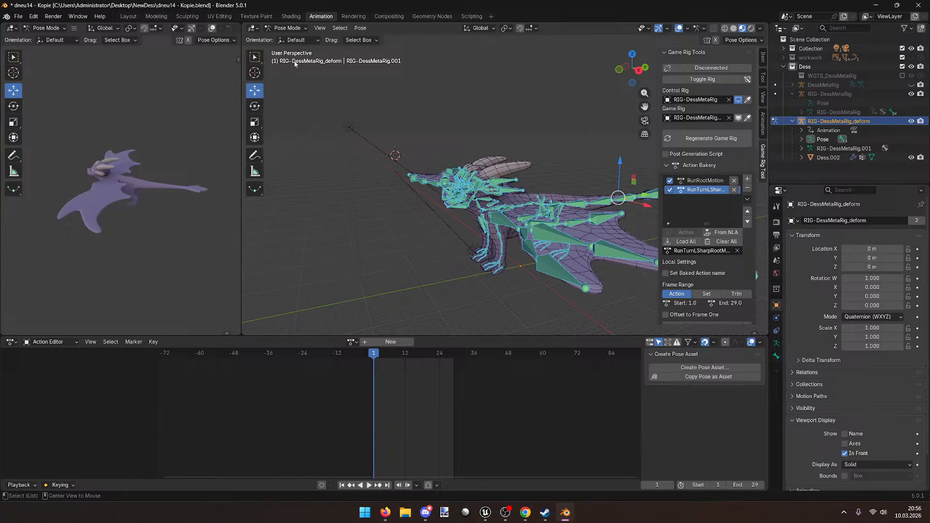
key(ctrl+s)
Step: Reconnect the game rig constraints, return to Object Mode, and toggle over to the control rig
click(711, 68)
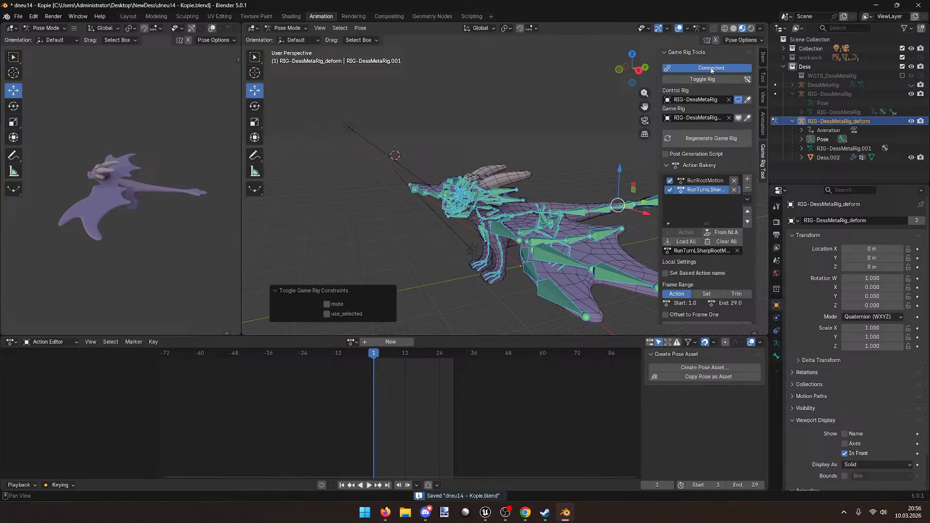
click(297, 28)
click(291, 42)
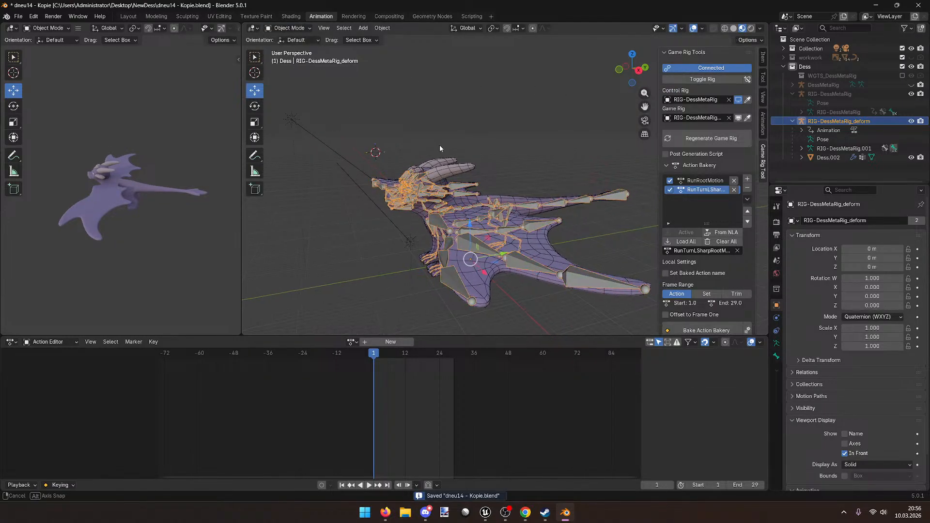
scroll(430, 130, up, 4)
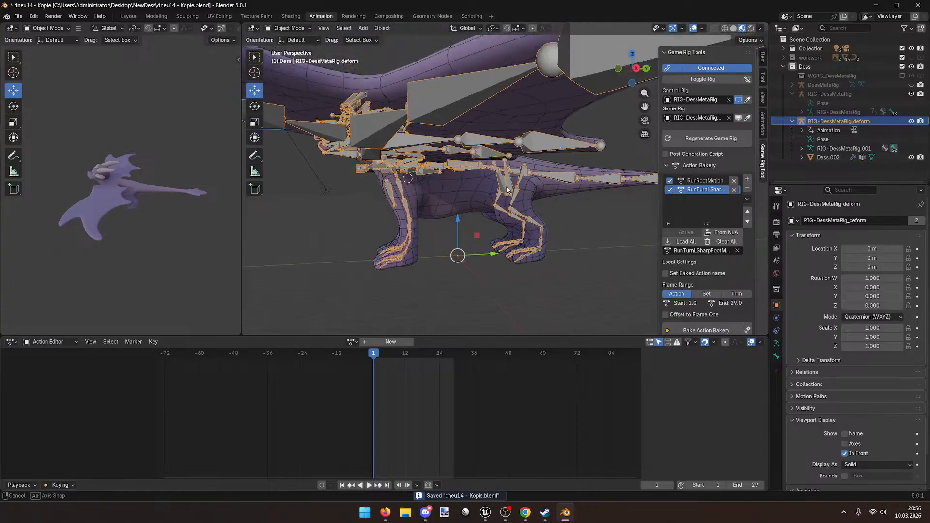
click(723, 79)
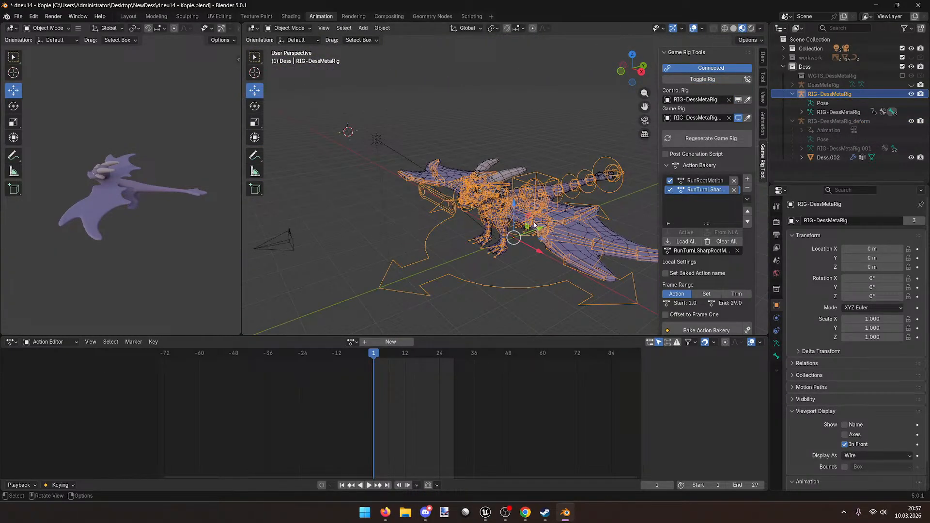
Step: Undo an accidental move and select the control rig RIG-DessMetaRig
key(g)
key(ctrl+z)
middle_drag(581, 198, 515, 202)
click(552, 233)
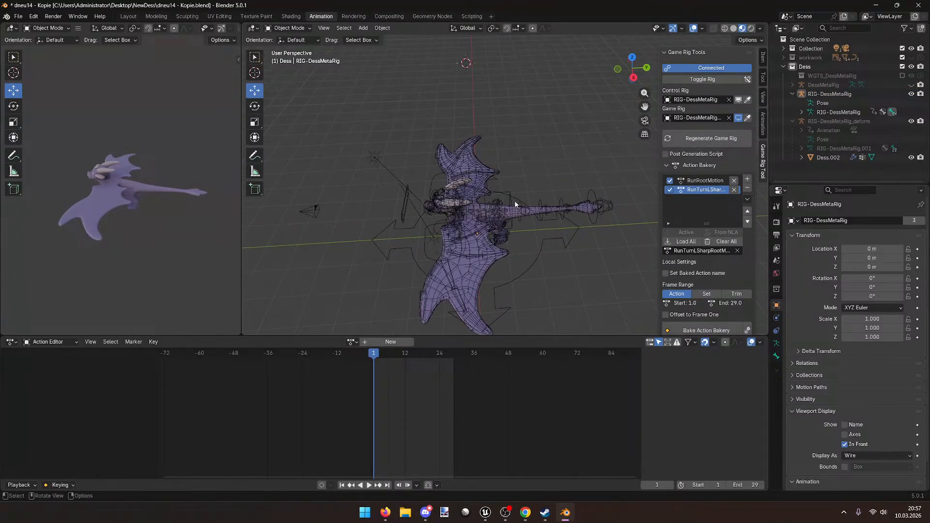
click(527, 236)
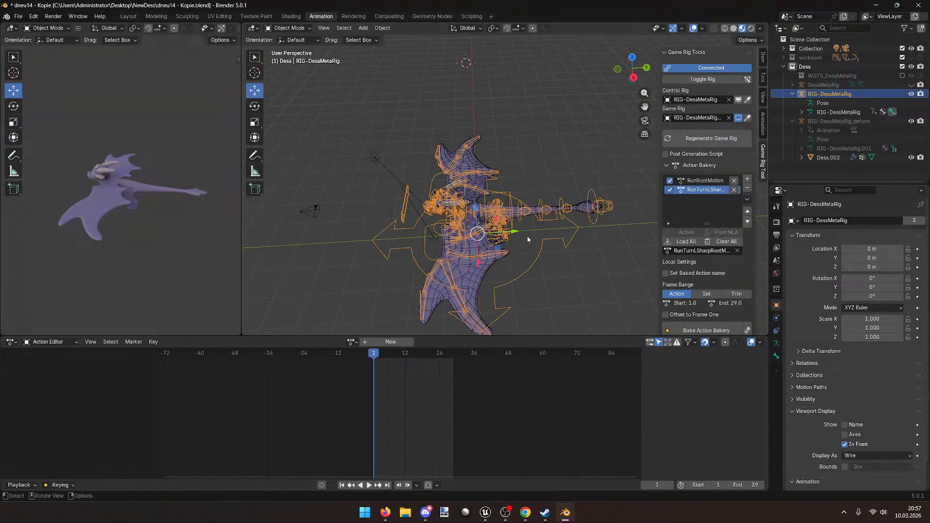
Step: Assign RunTurnLSharpRootMotion to the control rig, check frames 1–29, and collapse its channels
click(351, 342)
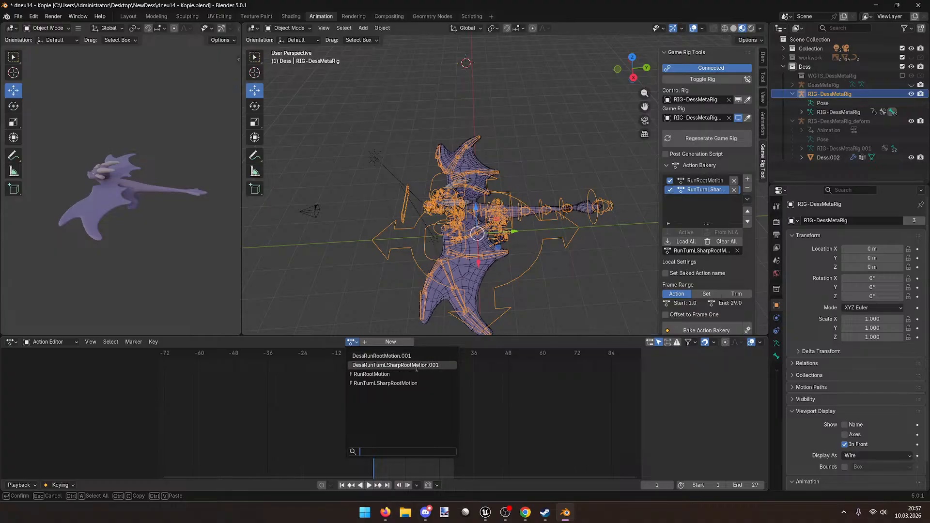
click(412, 383)
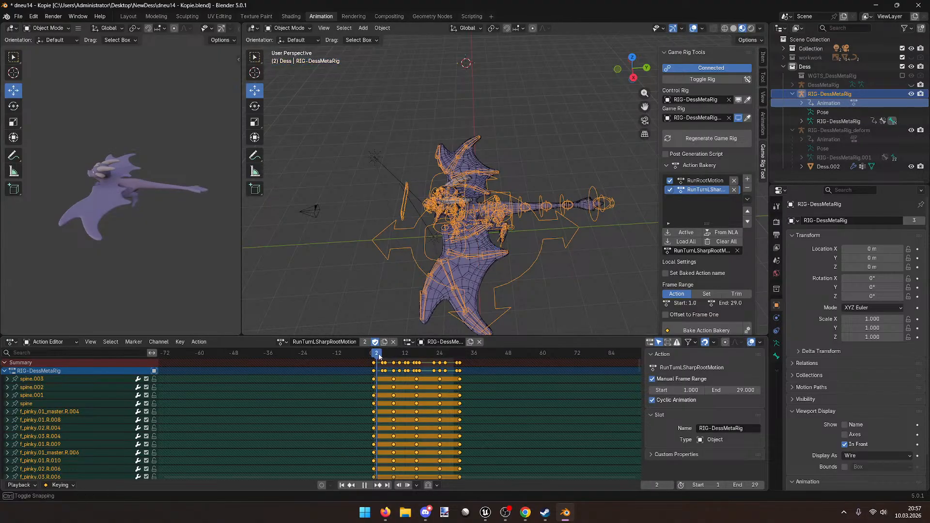
drag(355, 352, 364, 352)
click(6, 371)
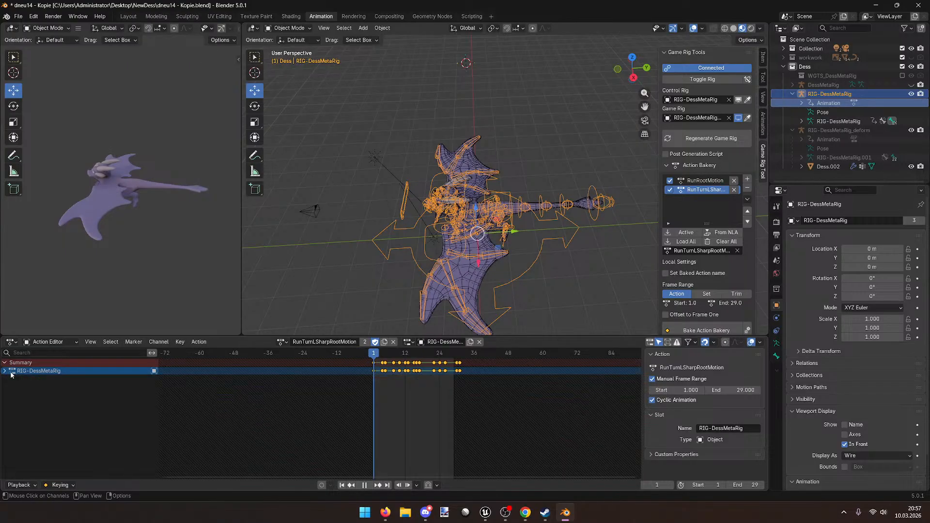
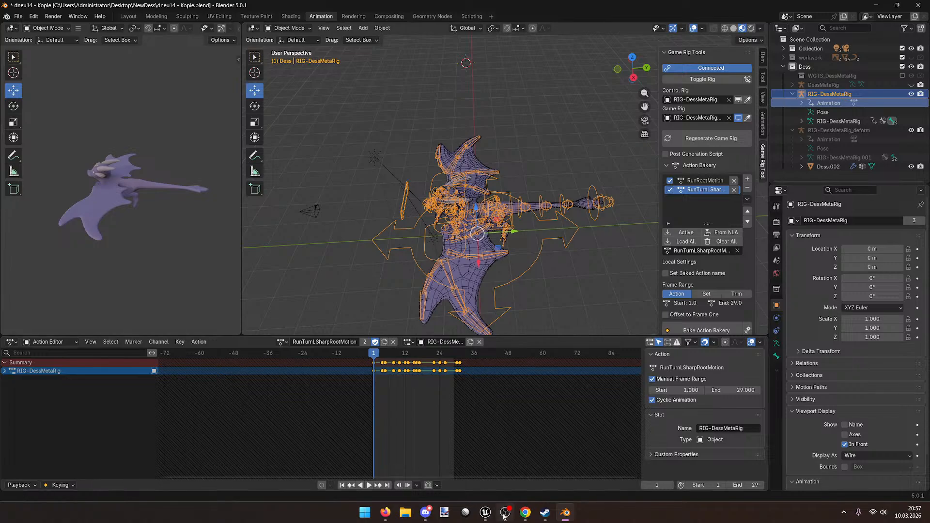
Step: Bring Unreal forward as a floating window and browse to the project's Content folder
mouse_move(485, 513)
click(550, 468)
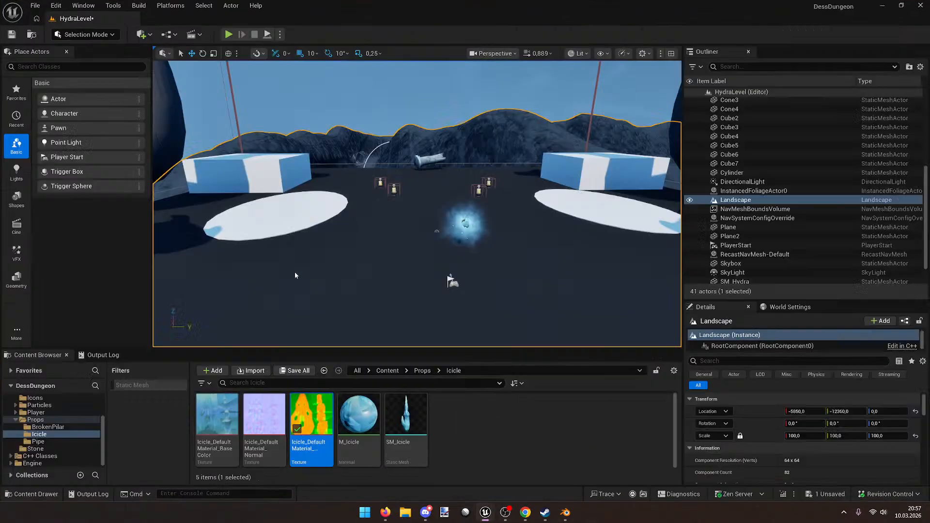
key(super+Down)
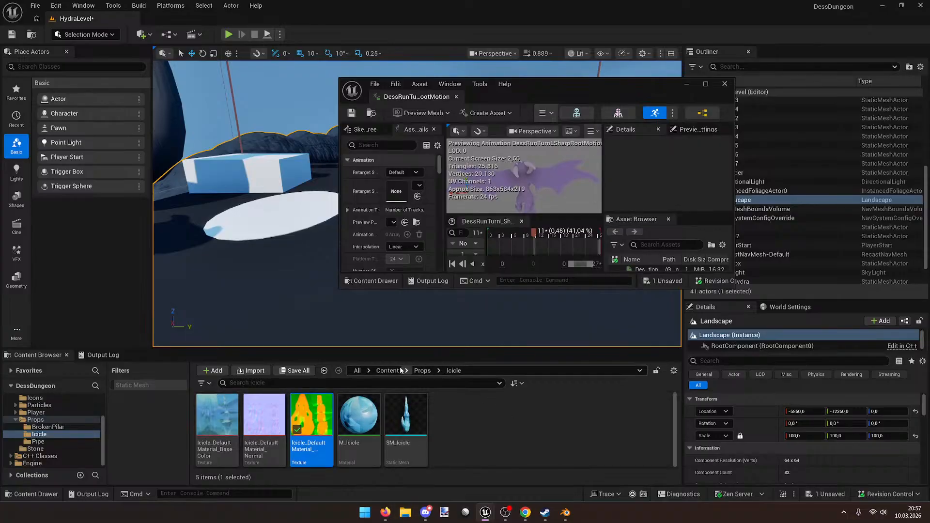
click(389, 371)
scroll(514, 421, down, 3)
scroll(515, 420, up, 3)
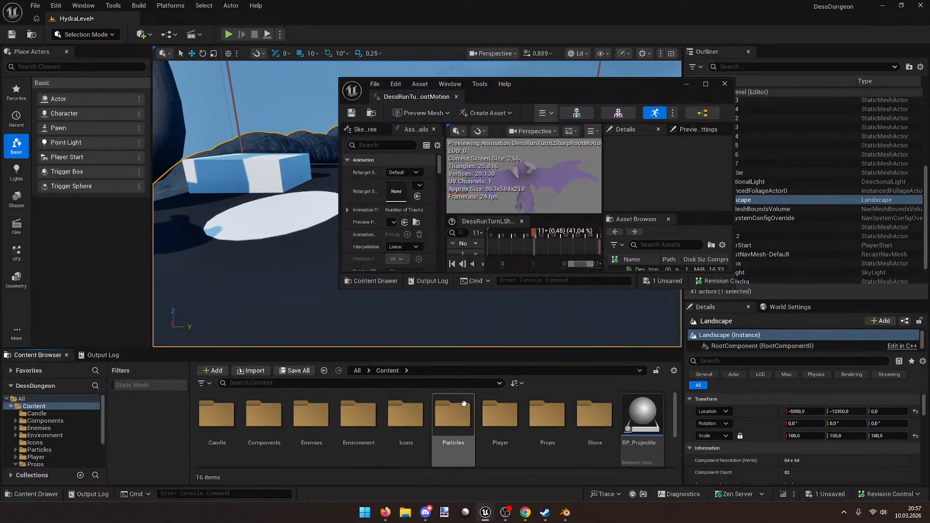
click(357, 372)
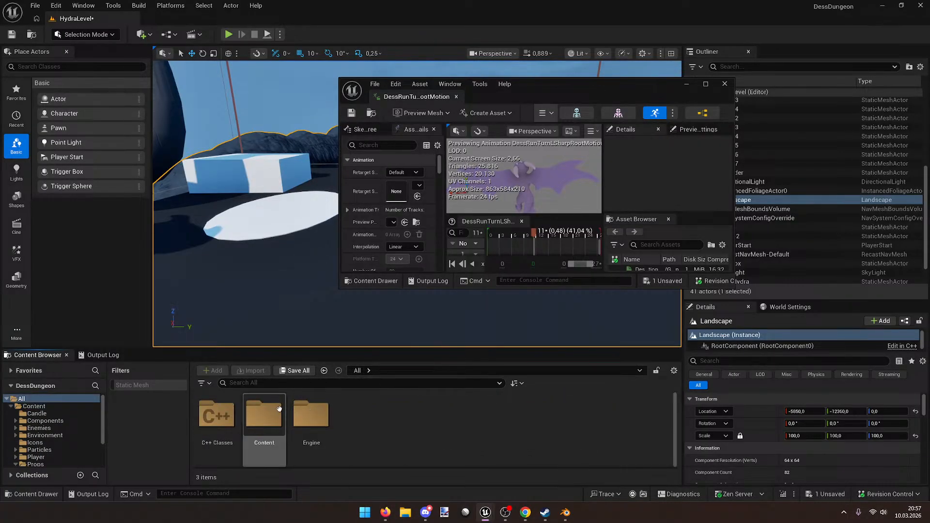
double_click(264, 415)
Step: Open DessRunRootMotion from the Player folder and maximize its animation editor
double_click(513, 413)
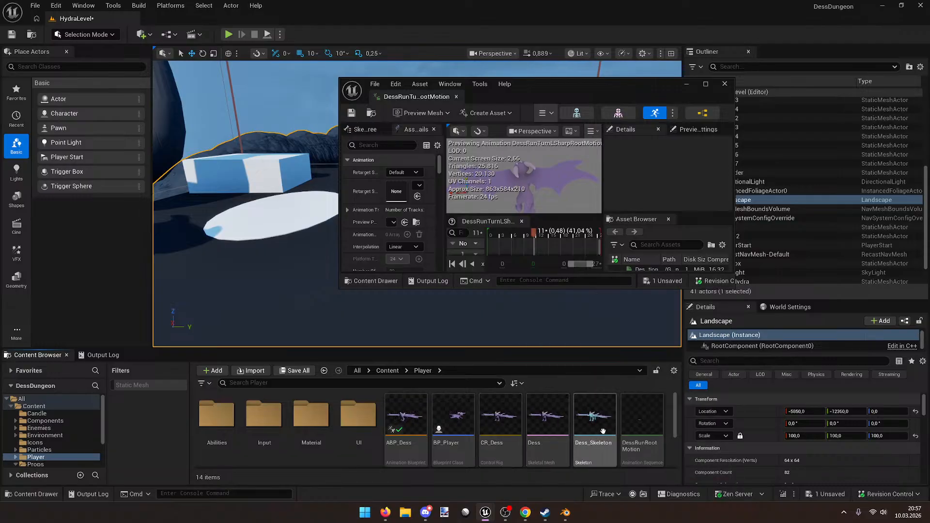
scroll(649, 431, down, 2)
scroll(645, 418, up, 1)
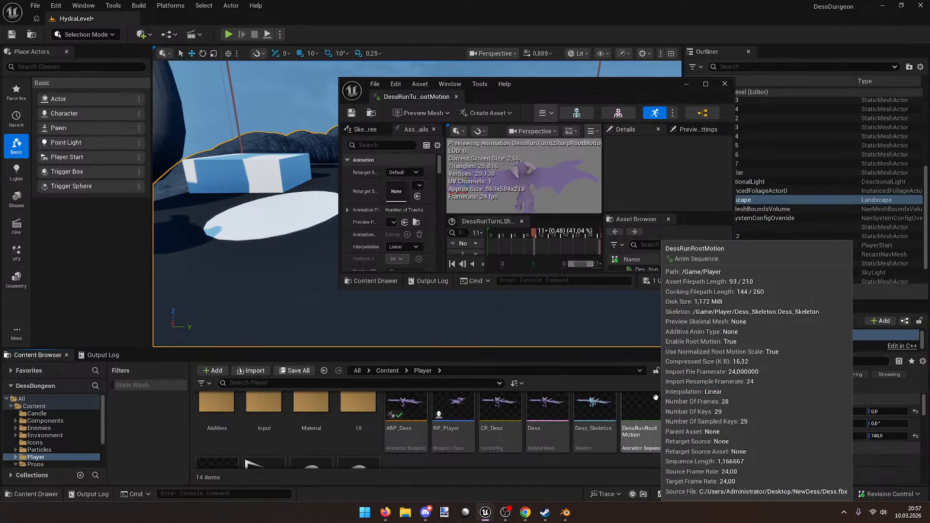
double_click(645, 419)
drag(626, 94, 547, 1)
right_drag(416, 231, 372, 252)
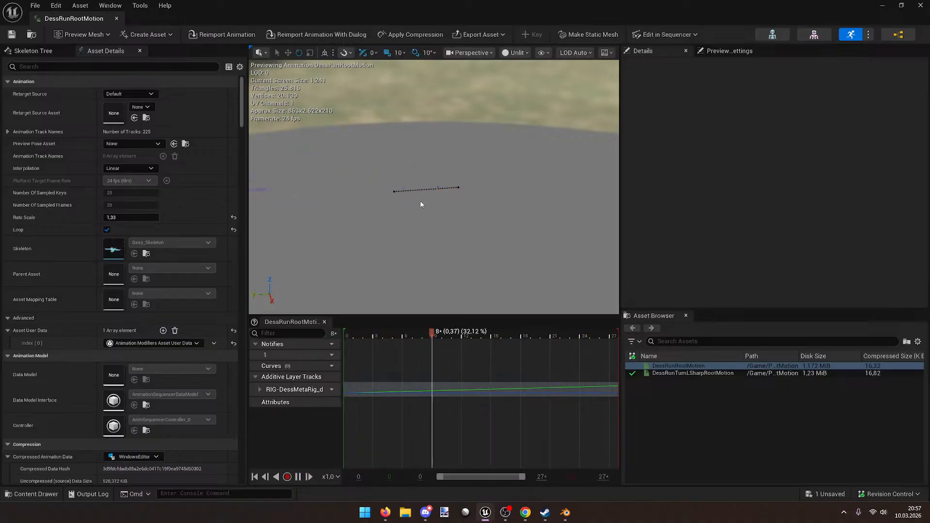
Step: Compare the run preview with Enable Root Motion off and on, leaving it checked
key(space)
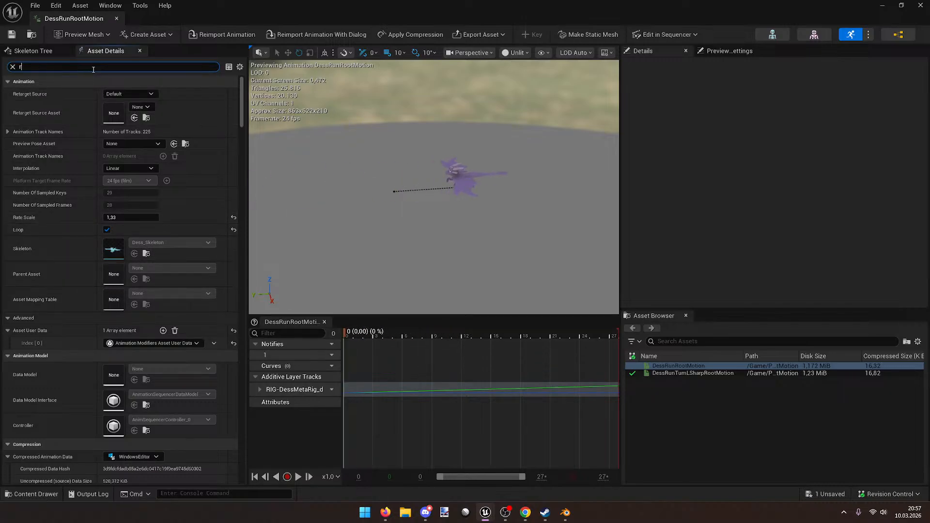
text(oot)
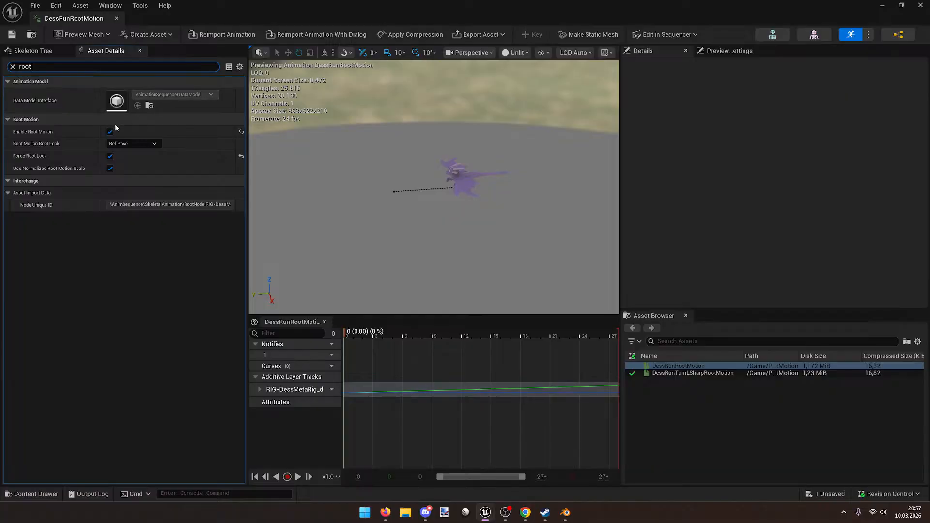
click(110, 131)
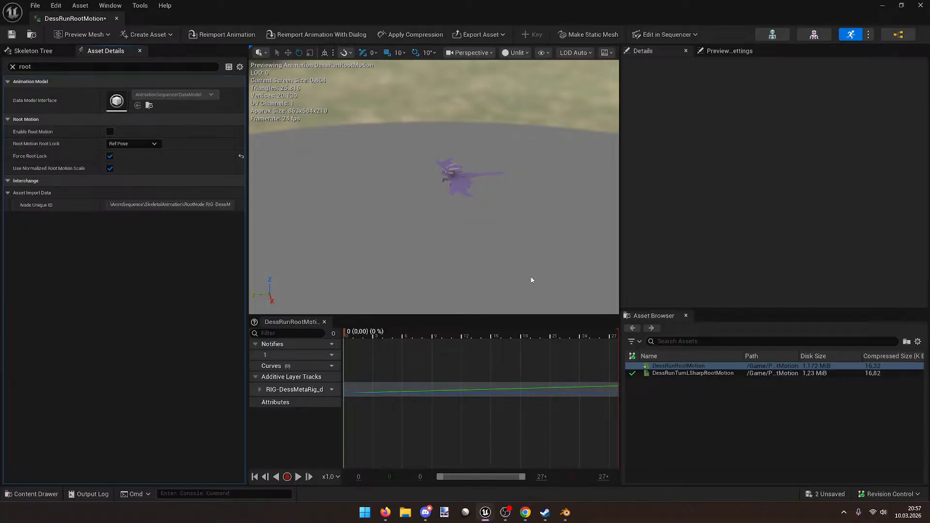
key(space)
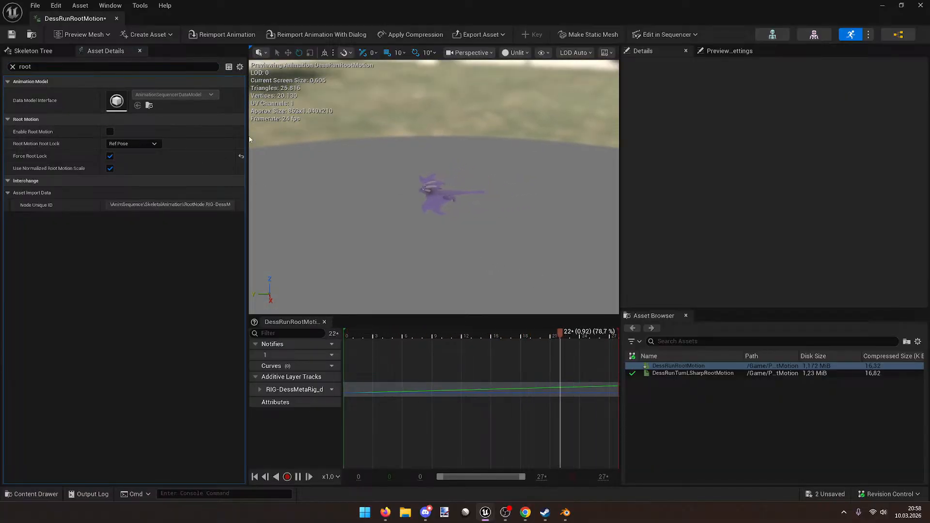
click(110, 132)
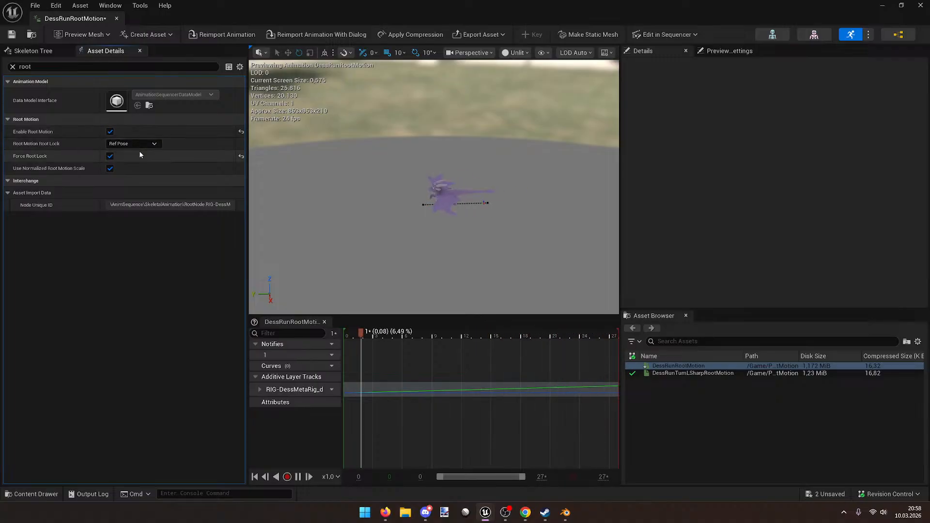
key(ctrl+z)
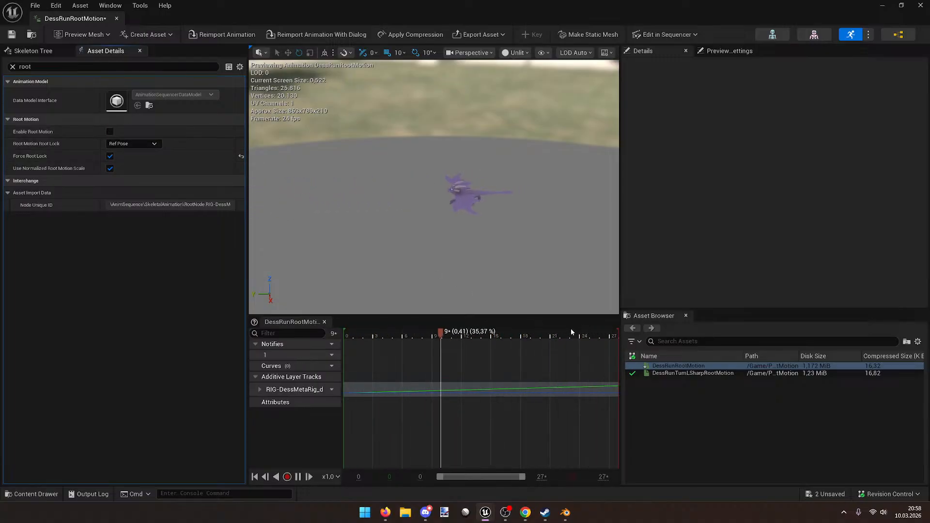
key(ctrl+z)
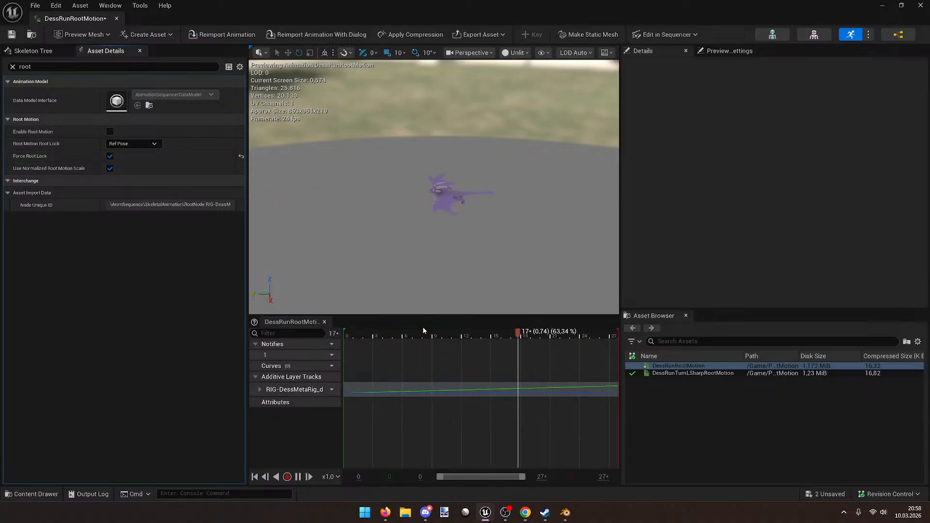
click(110, 132)
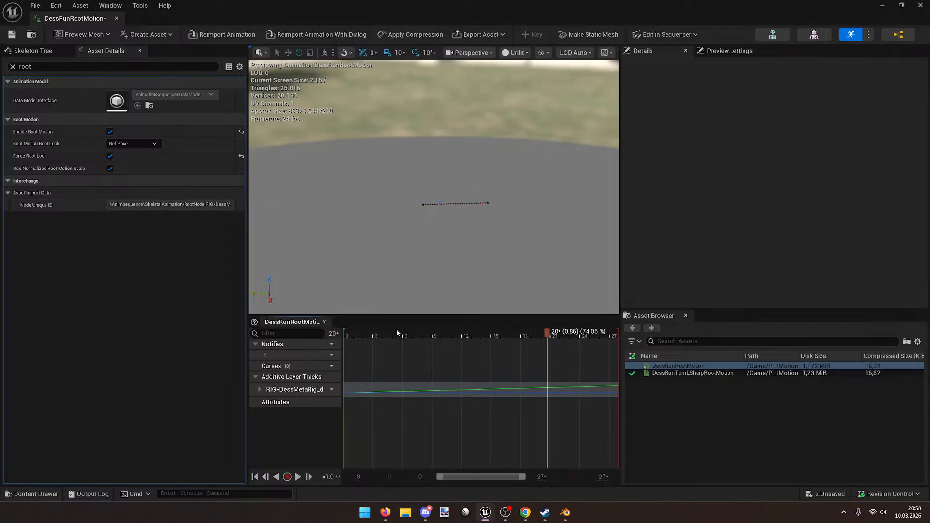
click(354, 332)
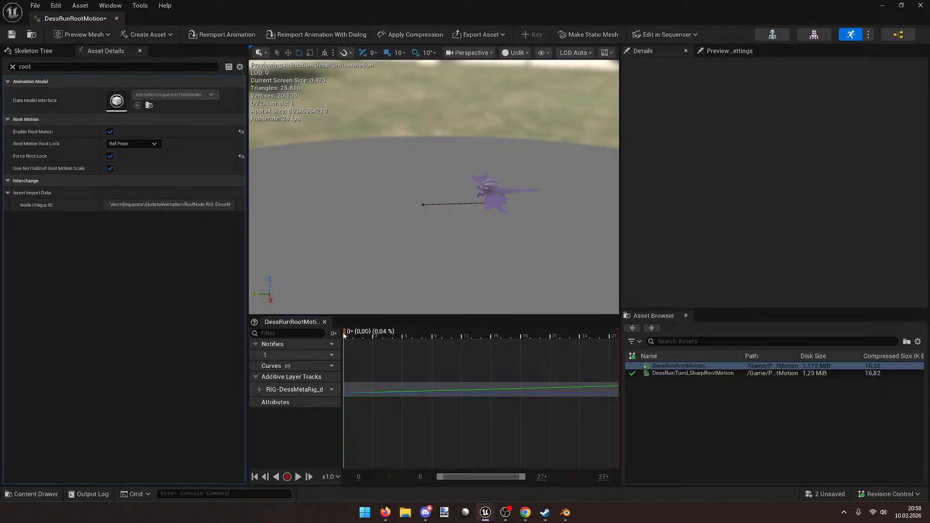
click(296, 390)
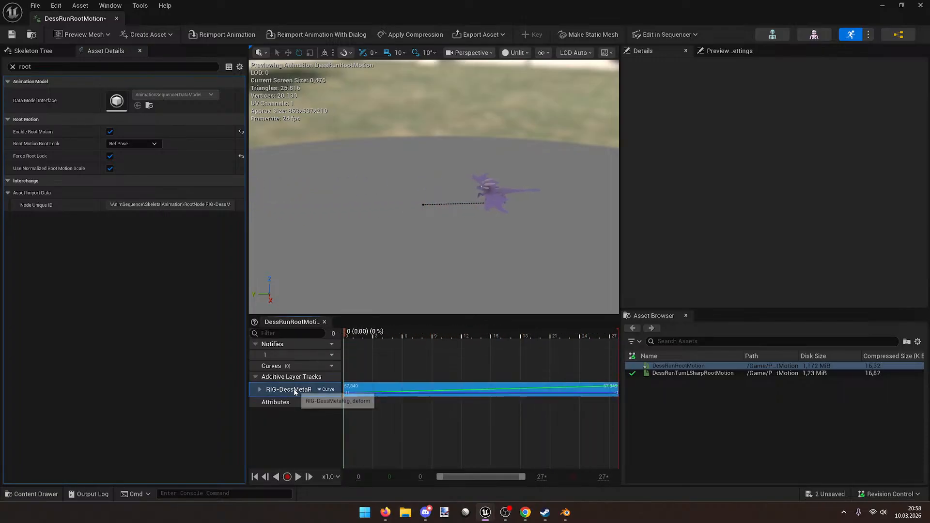
Step: In the Skeleton Tree, check the root bone RIG-DessMetaRig_deform, whose scale reads 10
click(50, 51)
click(13, 100)
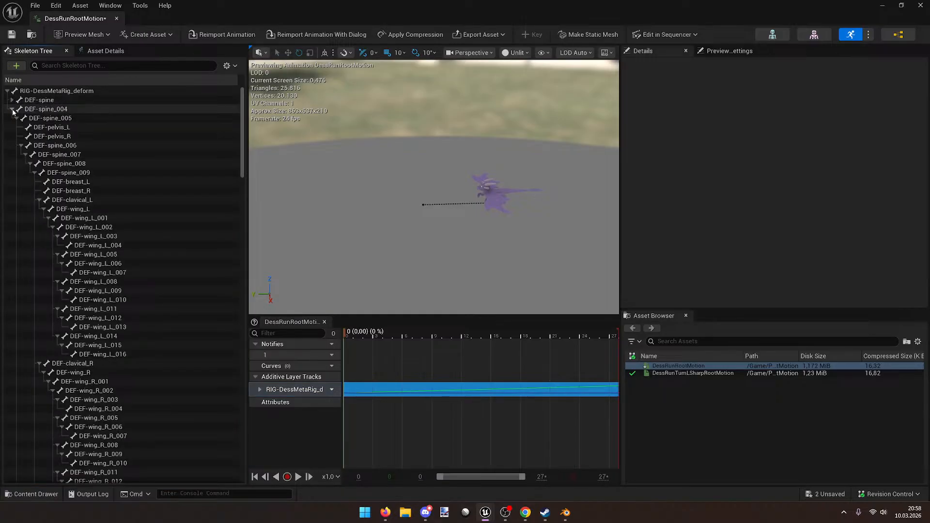
click(13, 109)
click(86, 90)
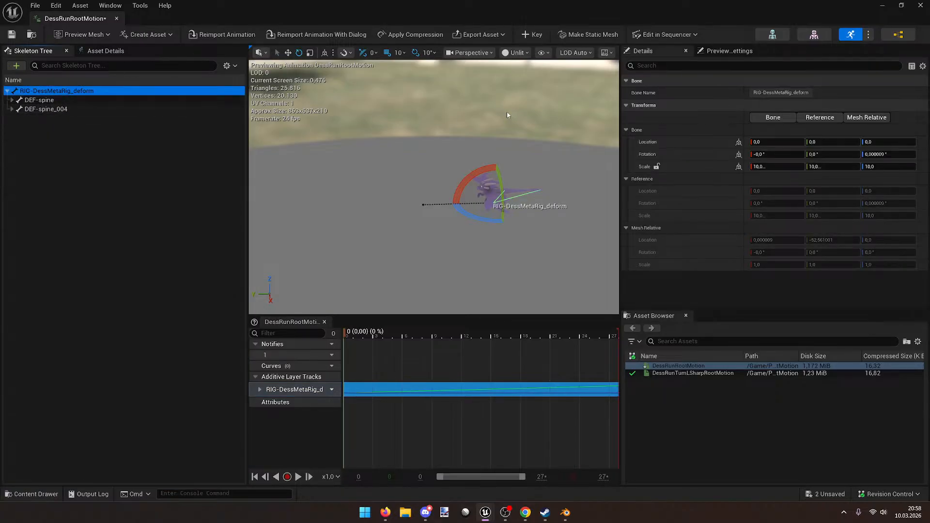
drag(621, 143, 462, 144)
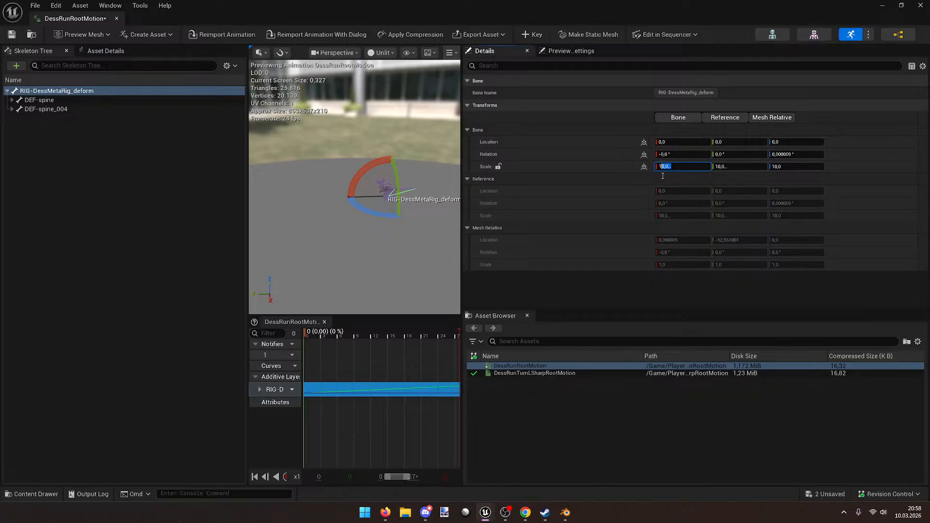
right_drag(320, 147, 341, 148)
Step: Inspect the DEF-spine through DEF-spine_005 bones, ending back on the root bone
click(40, 101)
click(39, 109)
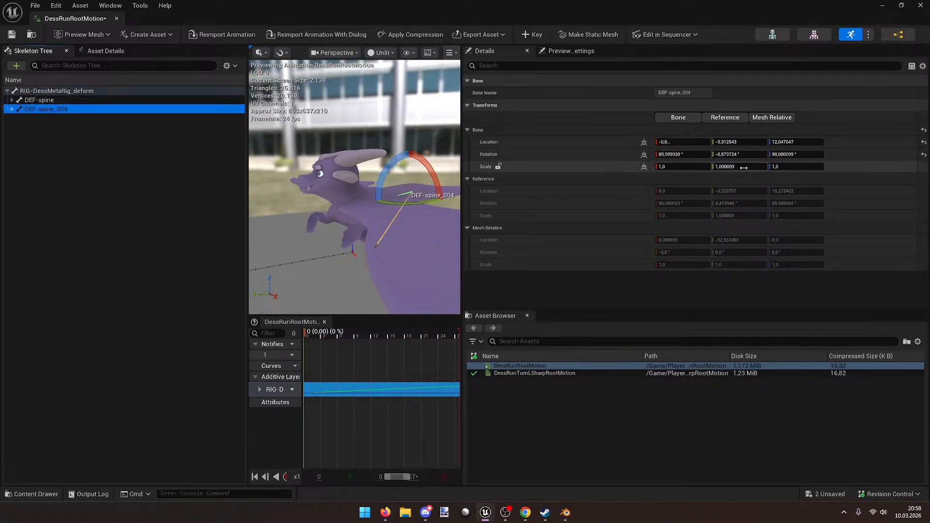
click(13, 99)
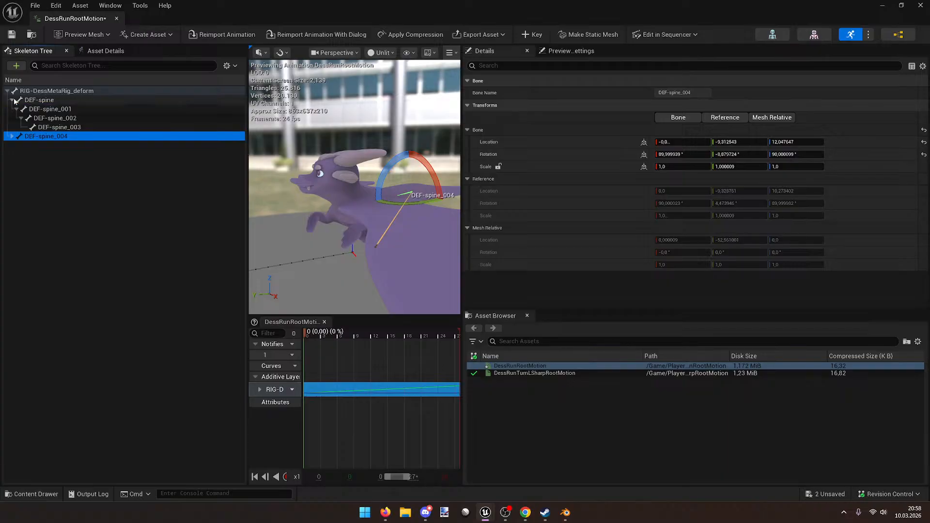
click(52, 109)
click(61, 118)
click(72, 128)
click(79, 136)
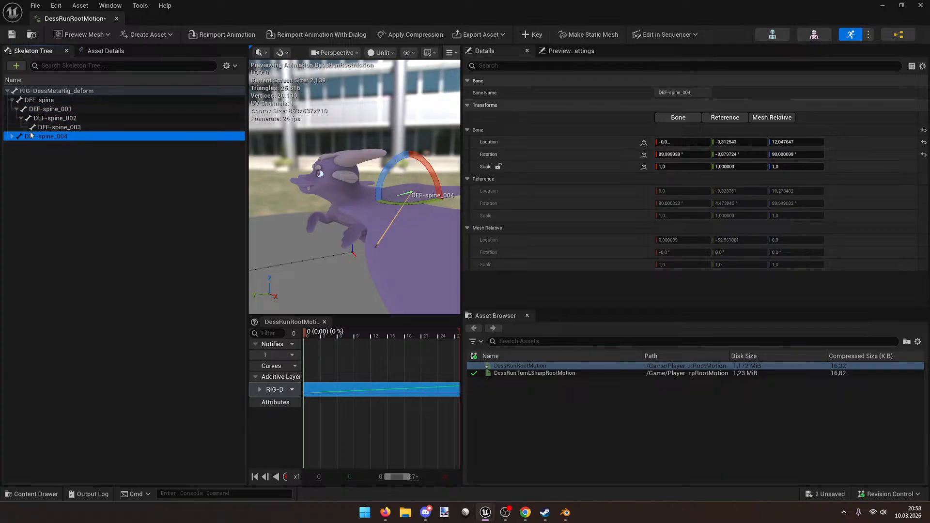
click(12, 136)
click(67, 145)
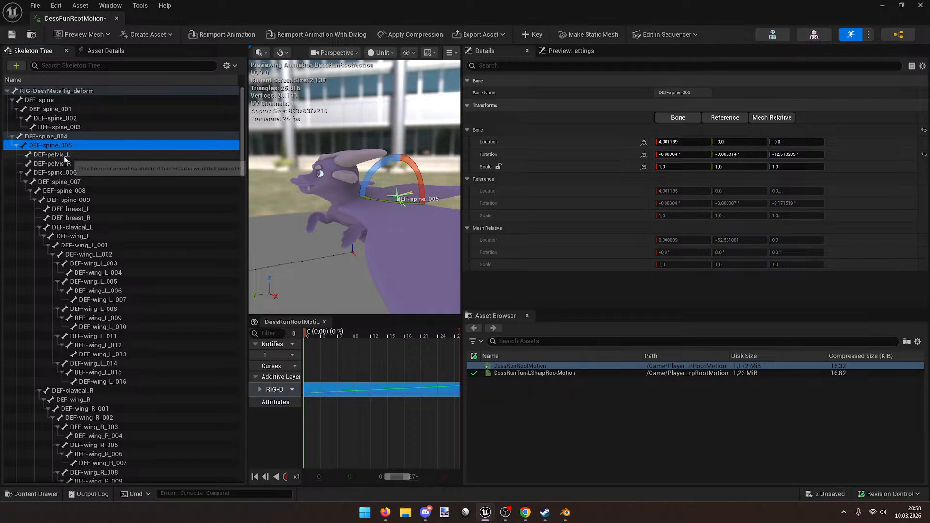
click(12, 136)
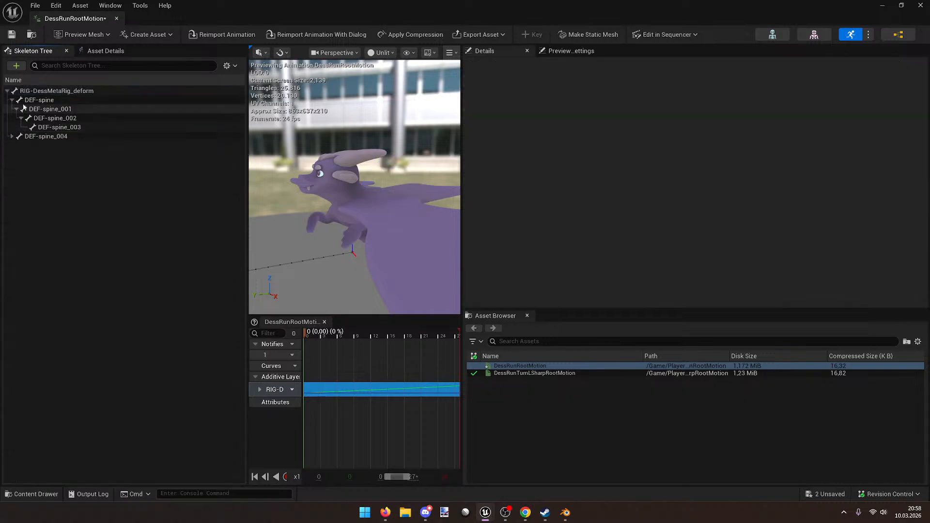
click(29, 100)
click(12, 100)
click(38, 90)
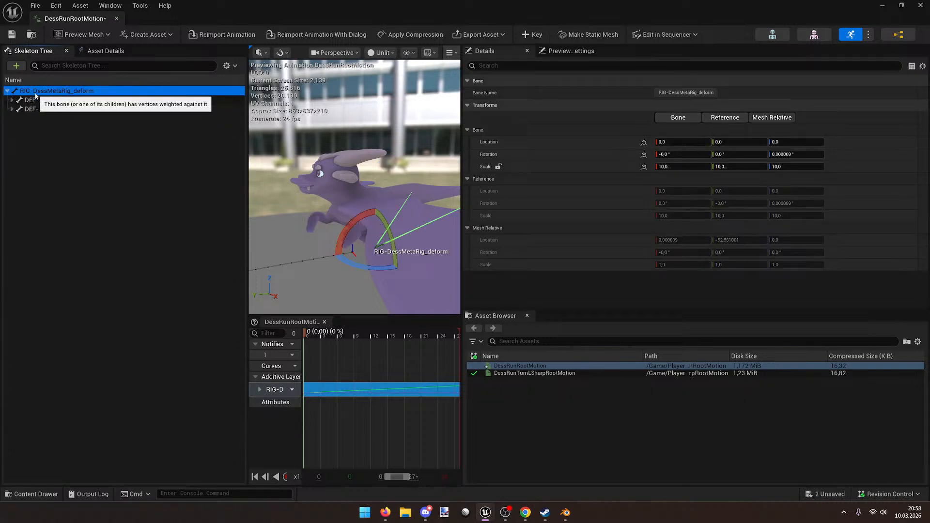
Step: Lock the root bone's scale axes, set scale to 1, then drag it up to 730
right_drag(355, 187, 359, 189)
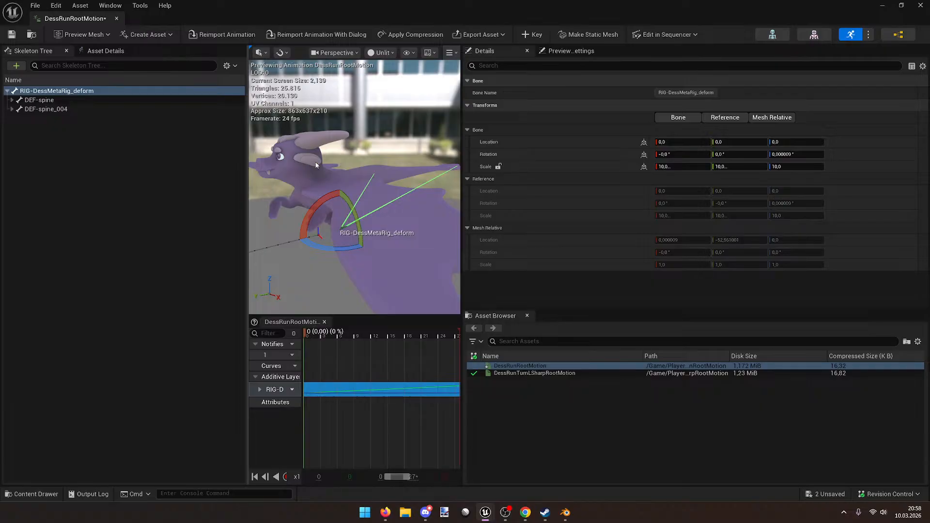
click(500, 166)
click(499, 166)
click(683, 167)
text(1)
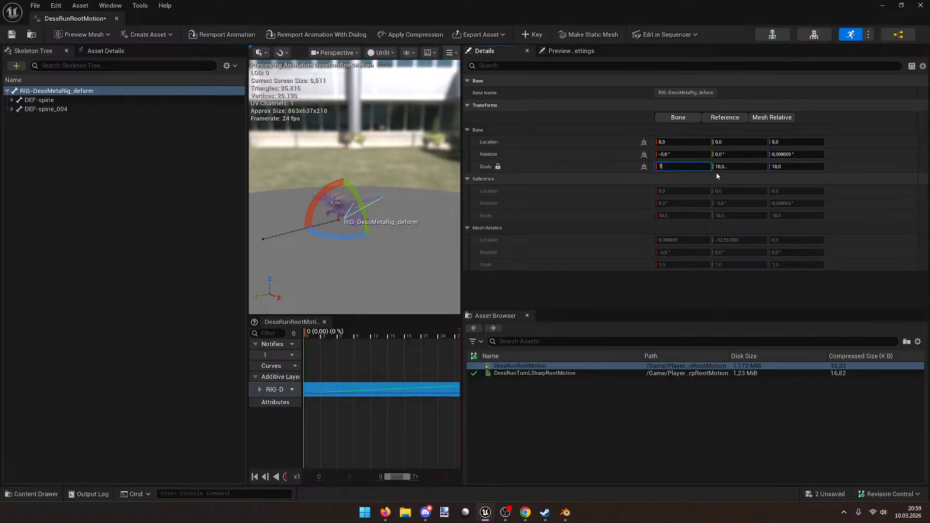
key(Return)
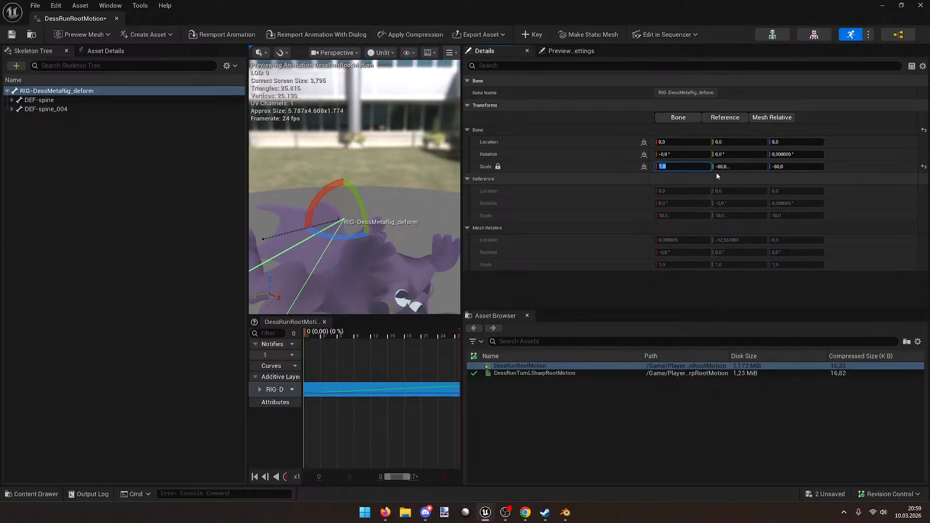
drag(716, 167, 795, 166)
Step: Play the run animation and orbit around the dragon while switching W/E/R gizmo modes
right_drag(368, 194, 377, 242)
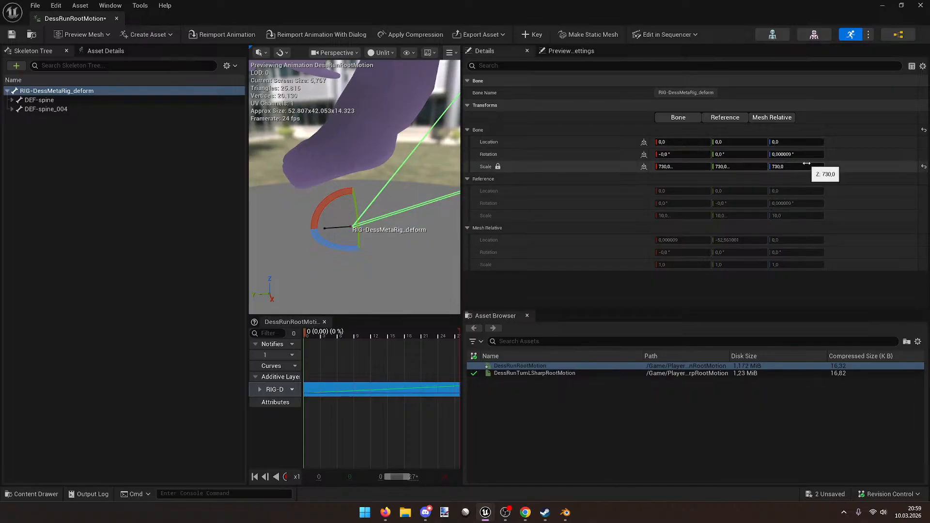
right_drag(368, 184, 388, 237)
key(r)
right_drag(374, 275, 371, 279)
key(w)
click(319, 345)
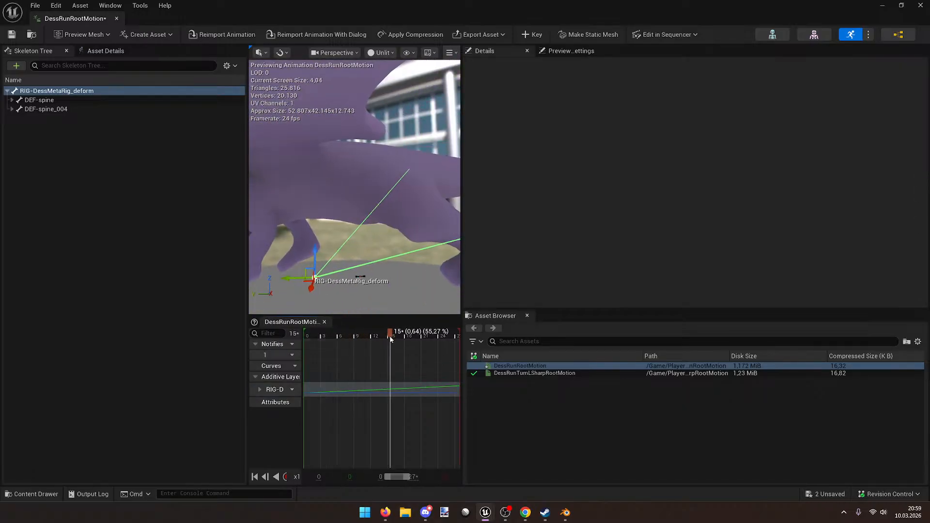
right_drag(398, 242, 334, 254)
key(e)
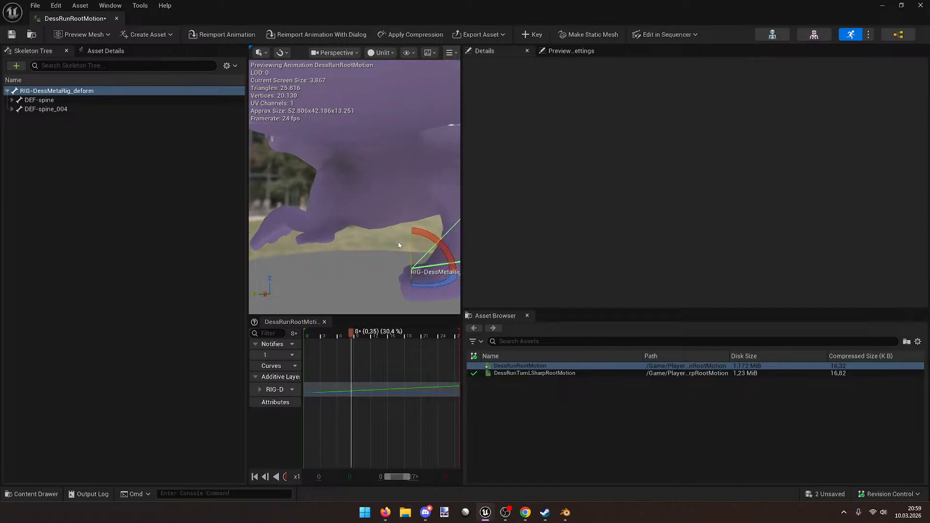
key(q)
right_drag(398, 243, 394, 181)
key(r)
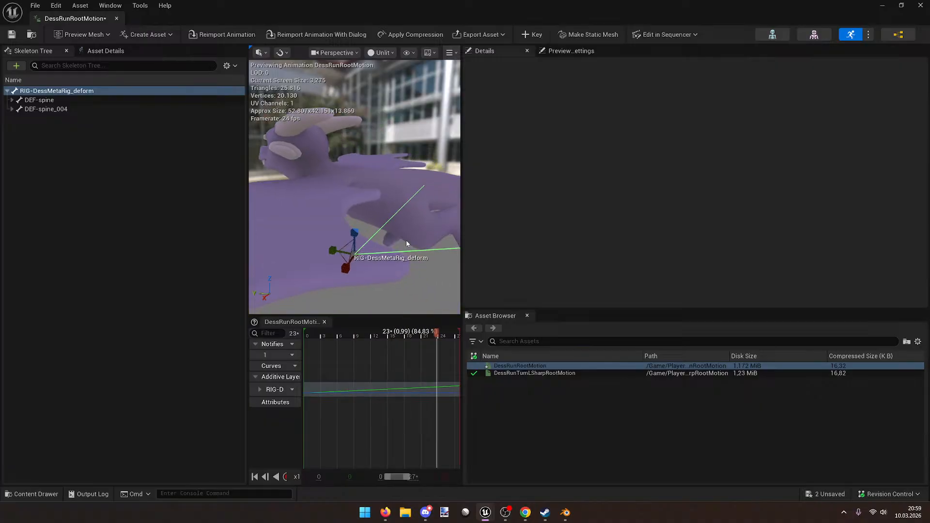
right_drag(409, 246, 383, 255)
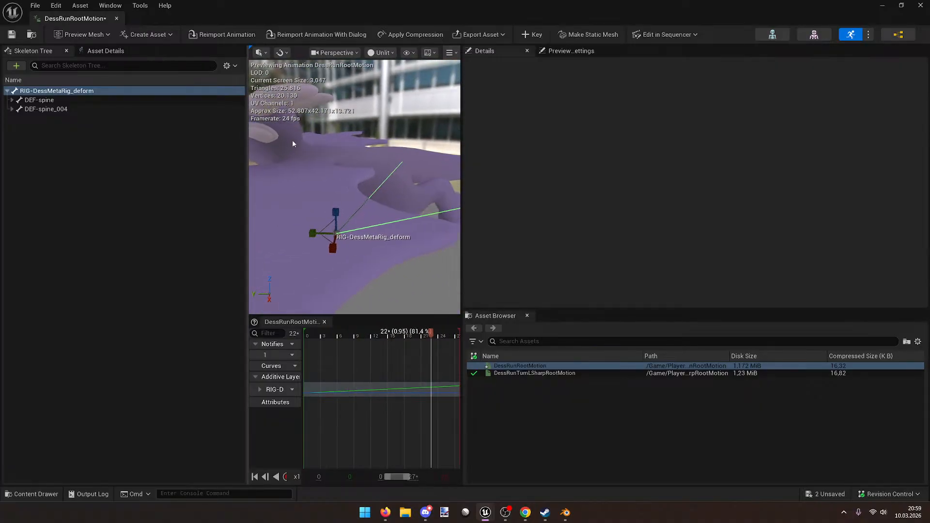
click(115, 53)
Step: Toggle Enable Root Motion off and on, then undo the change
click(110, 131)
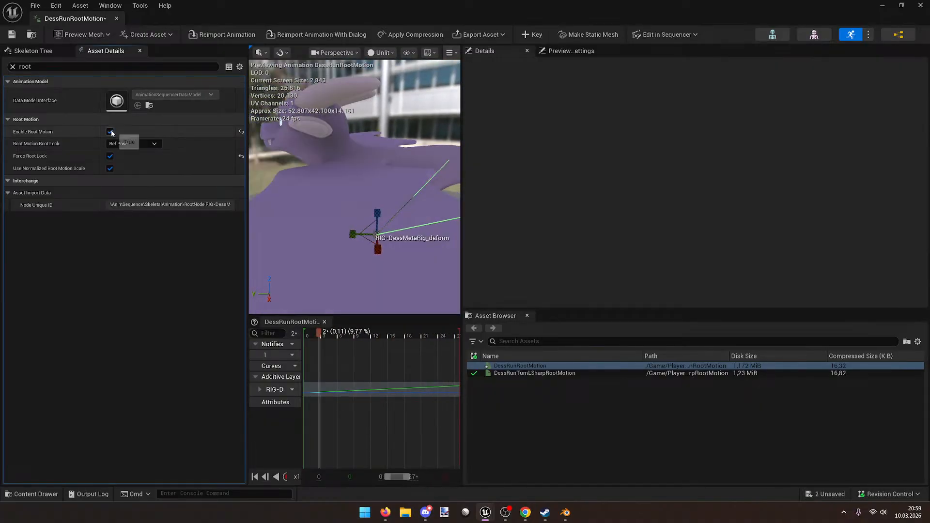
click(110, 131)
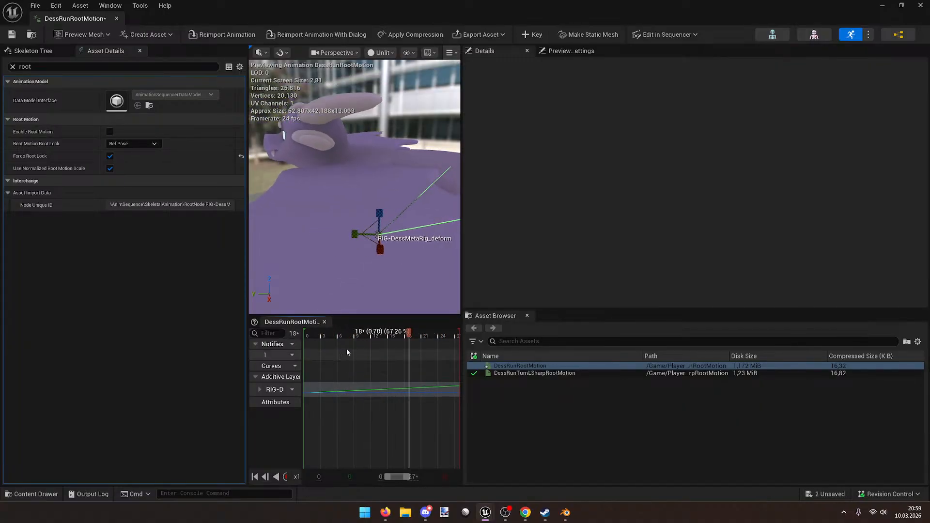
key(ctrl+z)
click(276, 391)
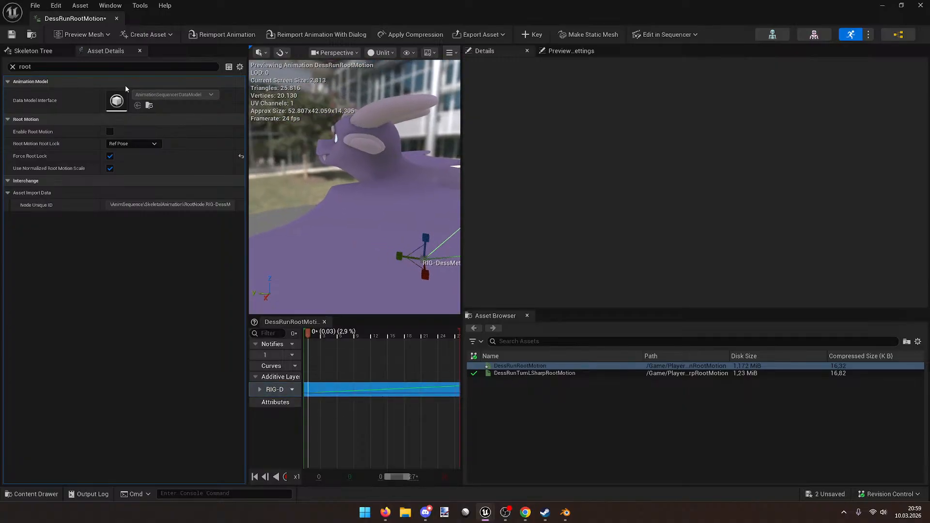
Step: Reset the RIG-DessMetaRig_deform root bone's scale from 730 back to 10
click(35, 51)
click(56, 90)
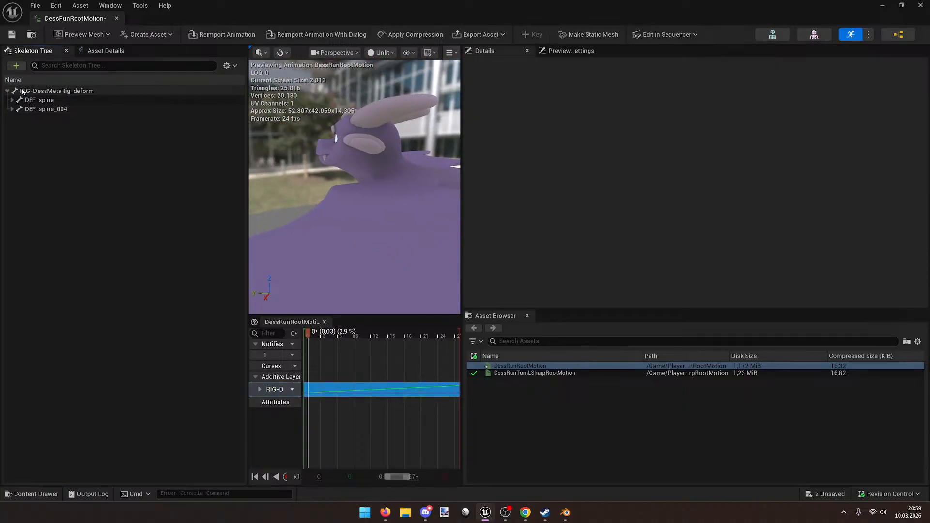
click(923, 167)
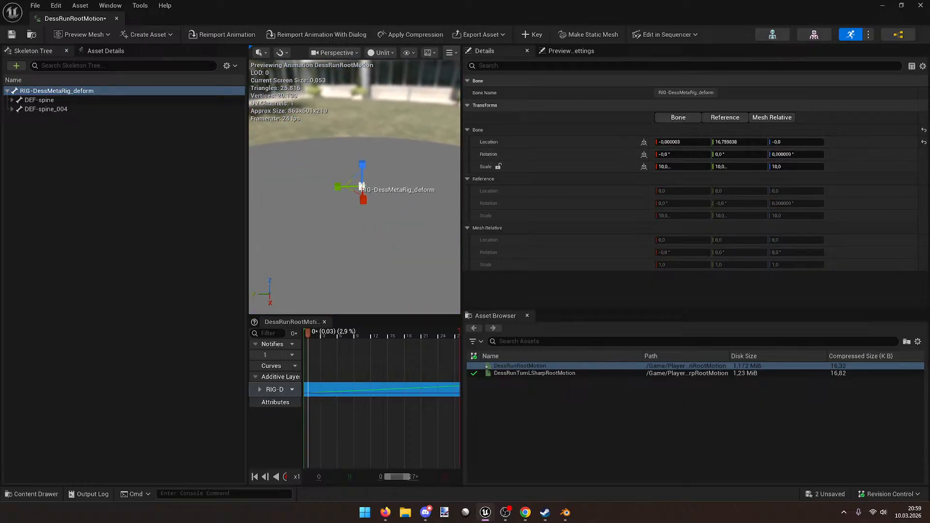
right_drag(358, 193, 315, 186)
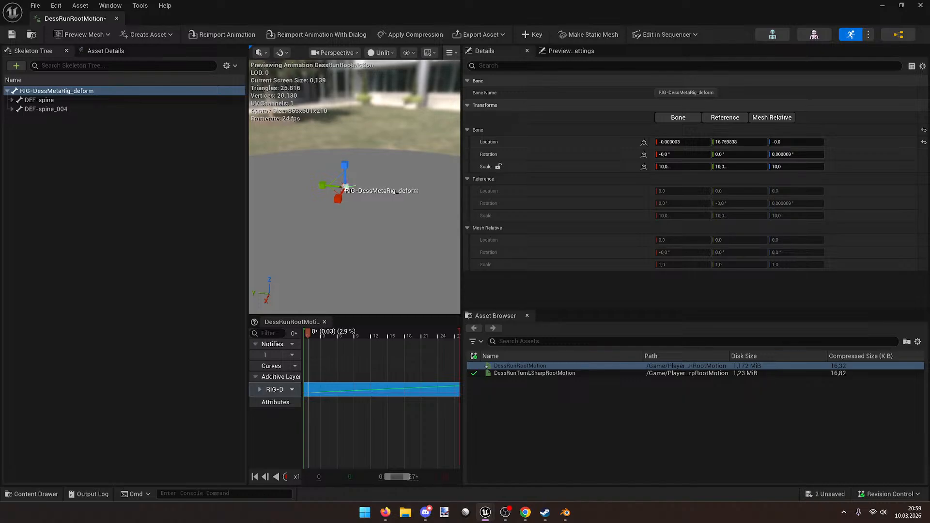
scroll(353, 189, up, 5)
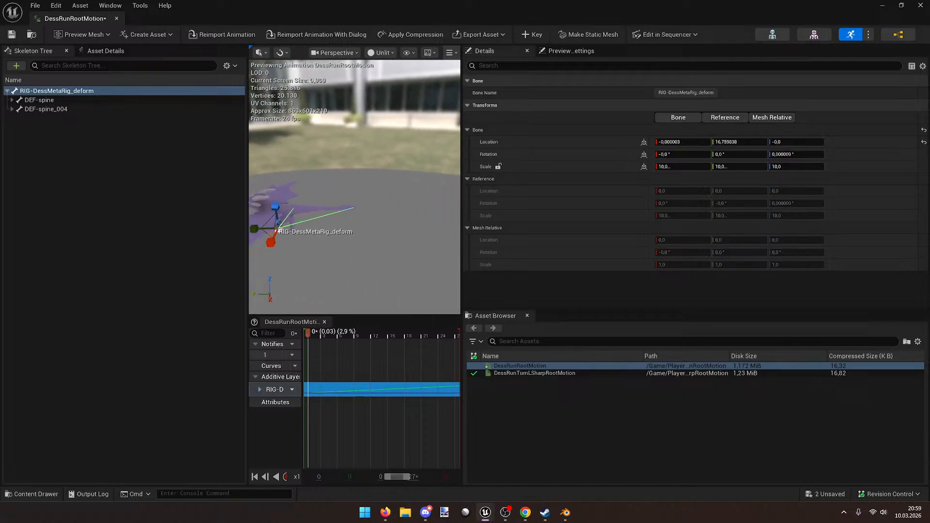
scroll(353, 189, up, 2)
Step: Try a root bone X scale of 1 and look around the stretched mesh
click(688, 166)
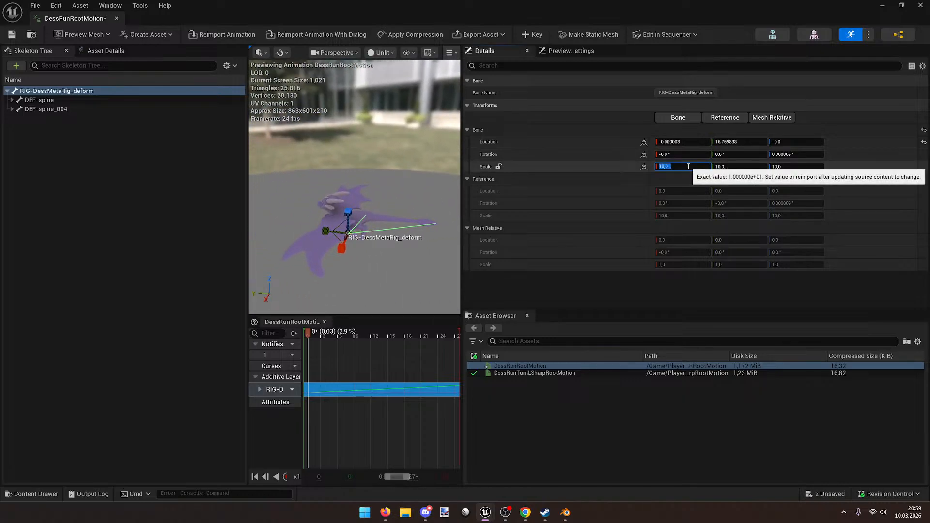
key(Return)
key(Return)
text(1)
key(Return)
key(Return)
key(Return)
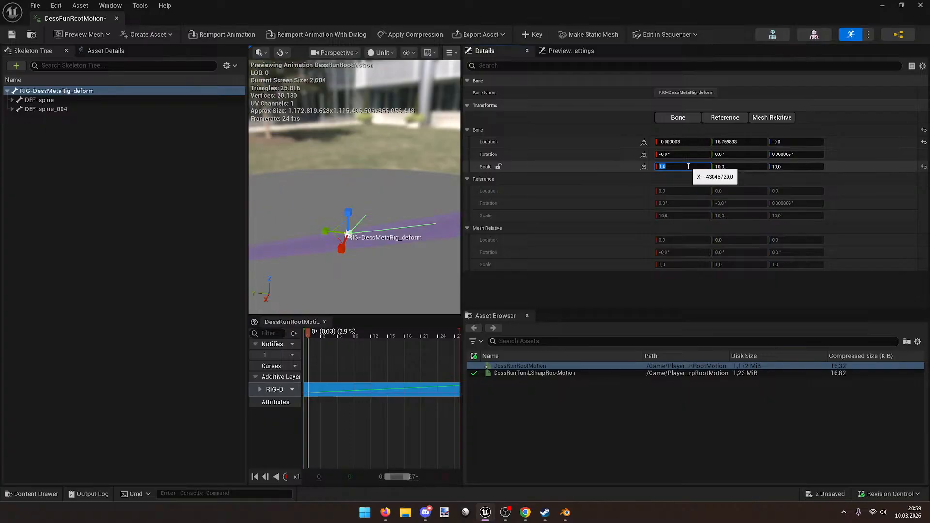
key(Return)
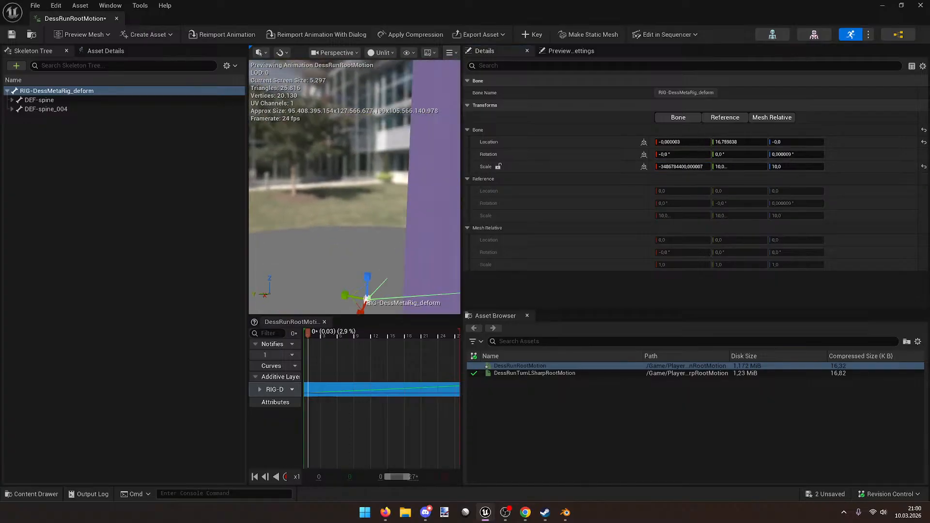
mouse_move(379, 127)
right_down()
mouse_move(347, 122)
mouse_move(375, 96)
mouse_move(376, 145)
mouse_move(372, 116)
right_up()
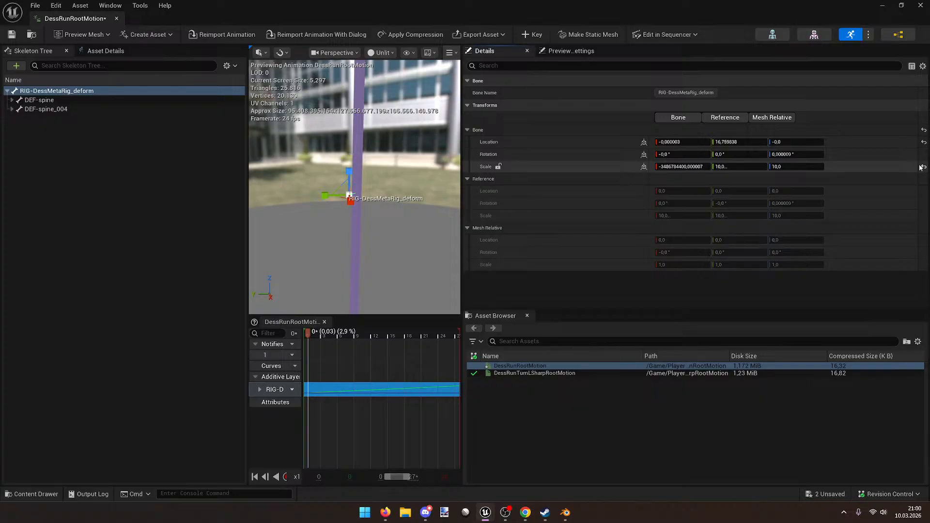
right_drag(378, 160, 360, 156)
right_drag(416, 187, 428, 194)
scroll(417, 187, up, 5)
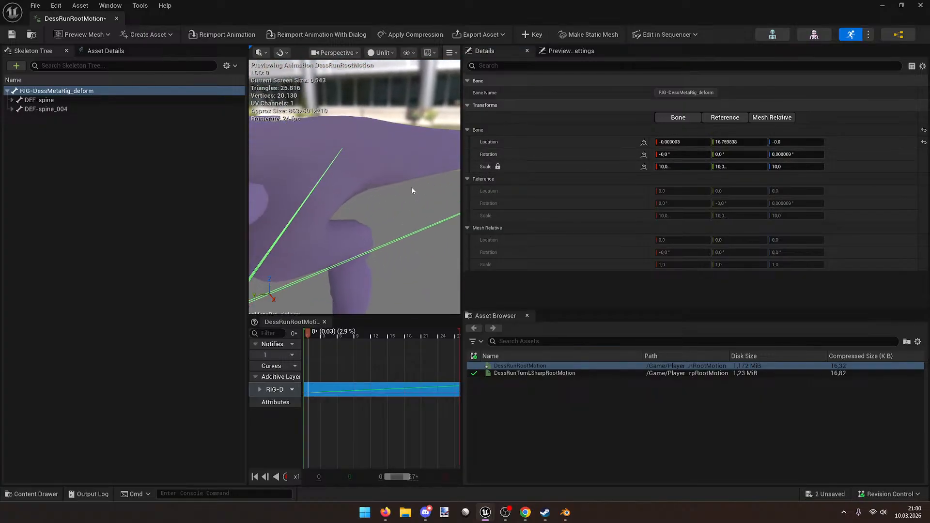
scroll(417, 187, down, 4)
Step: Test an X scale of 0, reset it to 10, and save DessRunRootMotion
click(662, 167)
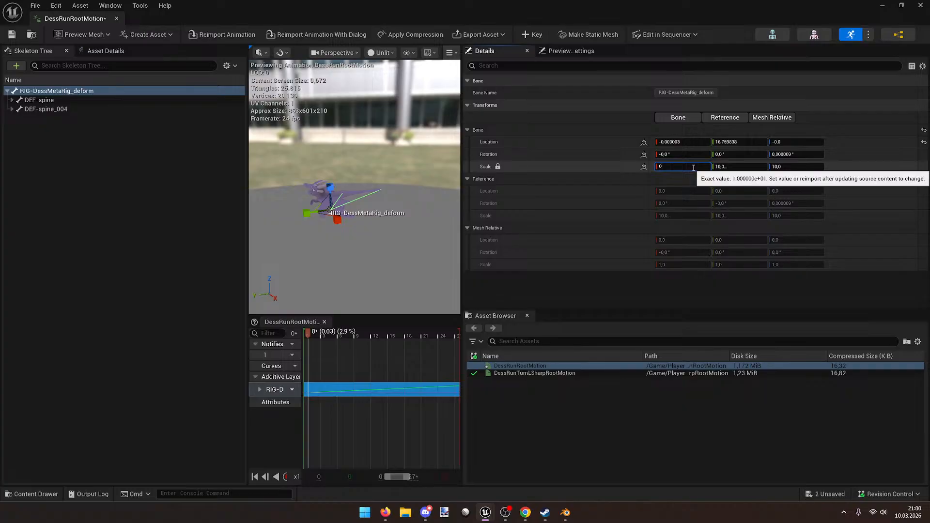
text(0)
key(Return)
mouse_move(387, 193)
right_down()
mouse_move(269, 194)
mouse_move(397, 195)
right_up()
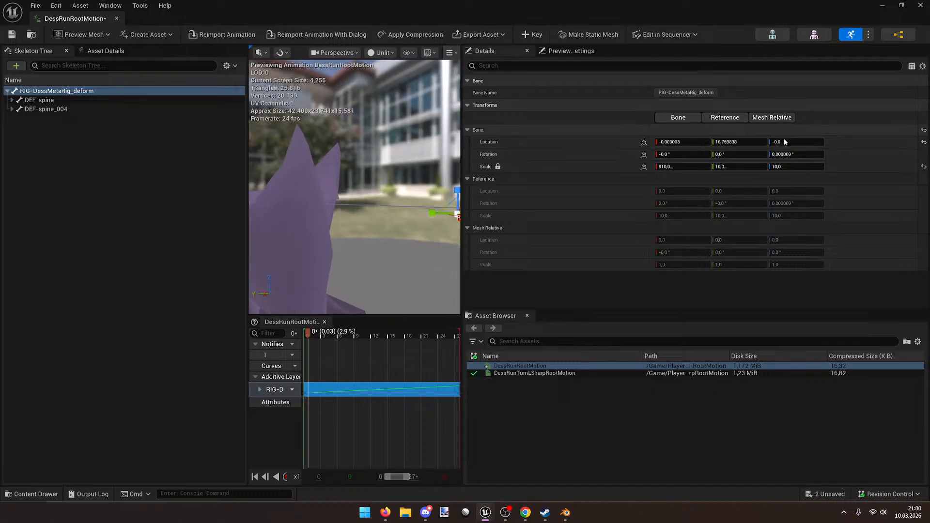
click(924, 166)
key(f)
key(ctrl+s)
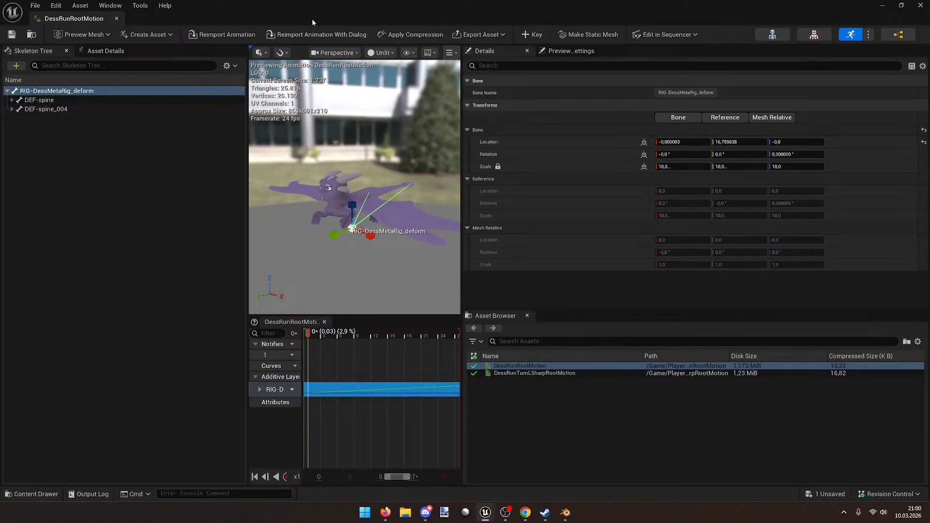
double_click(329, 3)
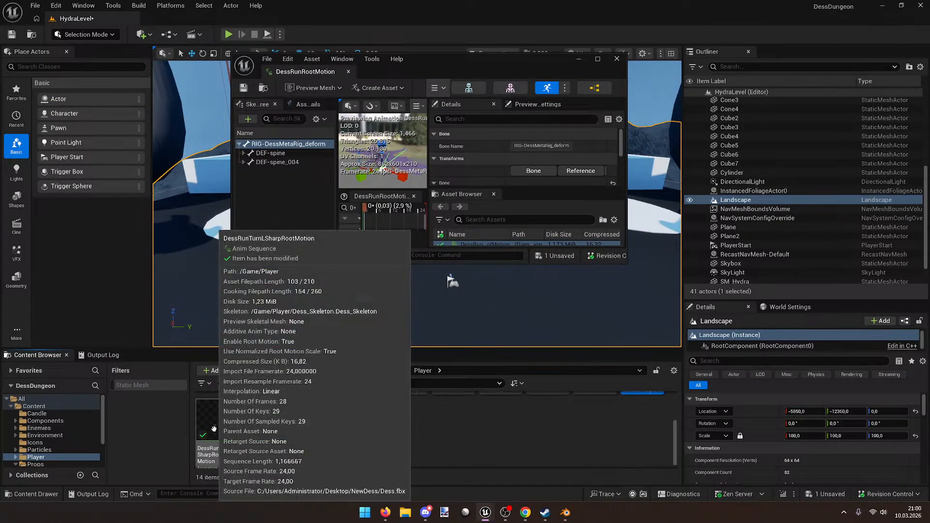
Step: Open Dess_Skeleton full-screen and enlarge its details area
scroll(530, 432, up, 2)
scroll(530, 432, up, 1)
double_click(595, 418)
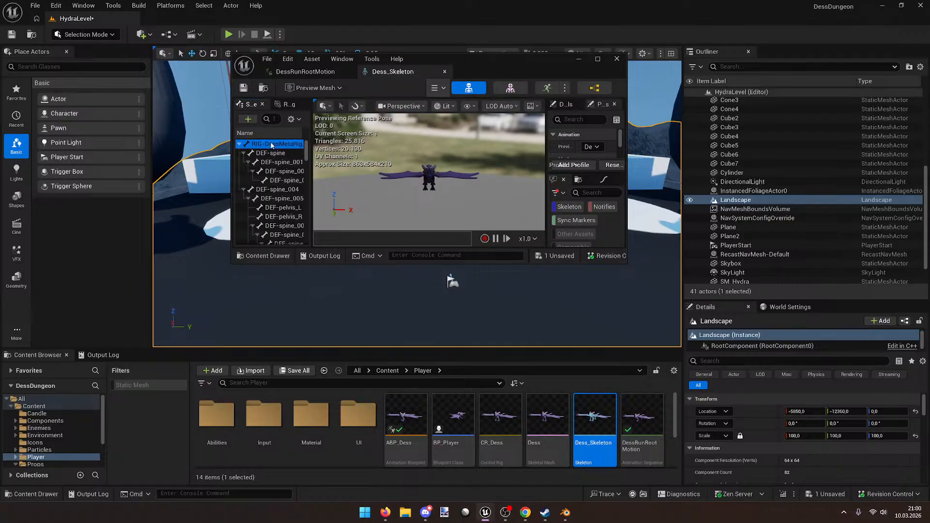
double_click(588, 70)
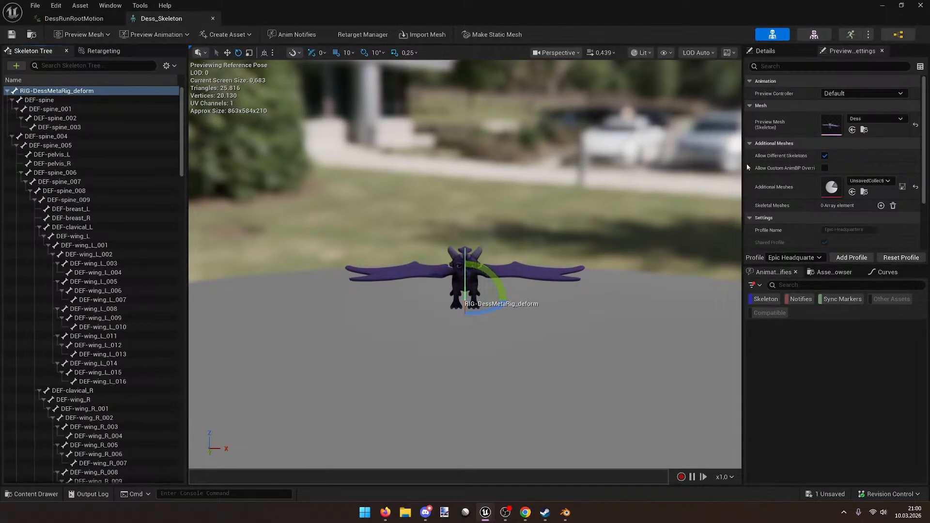
drag(742, 166, 582, 160)
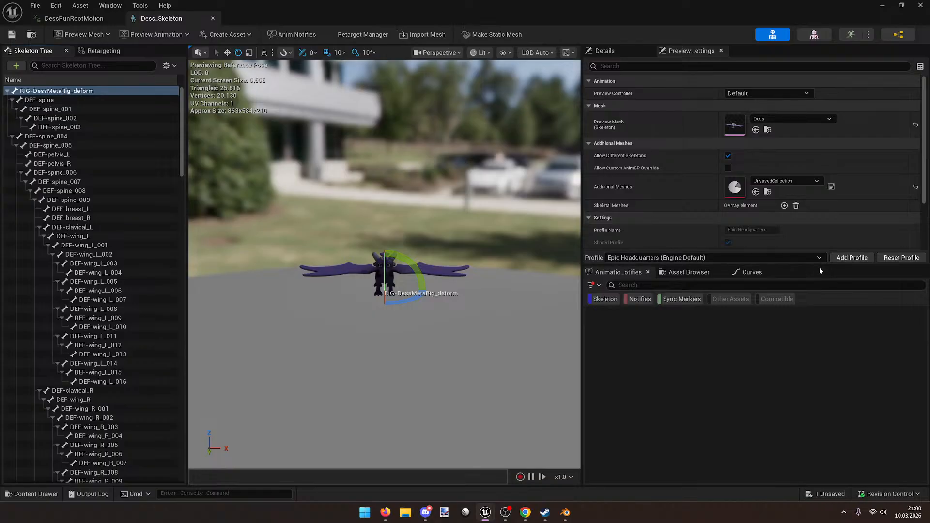
drag(818, 266, 780, 358)
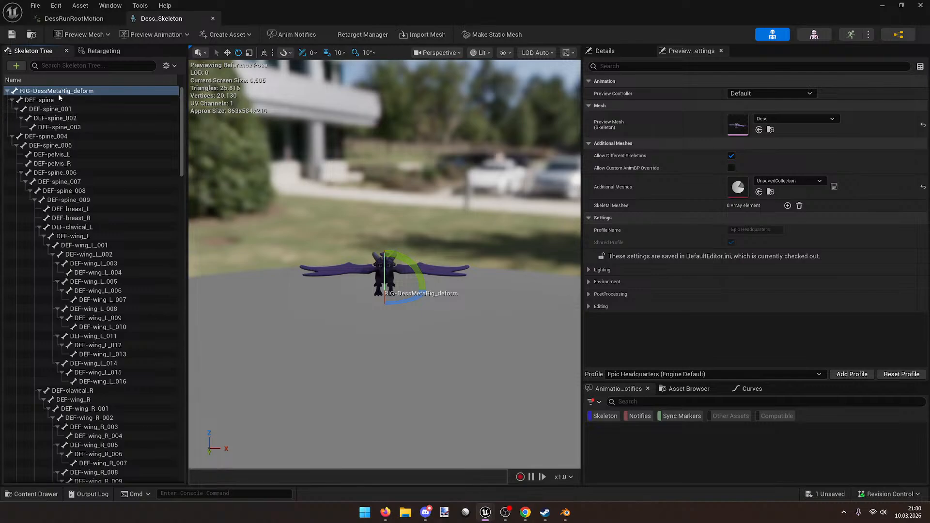
Step: Set the root bone's X scale to 1, stretch it to 730, then reset to 10
click(621, 51)
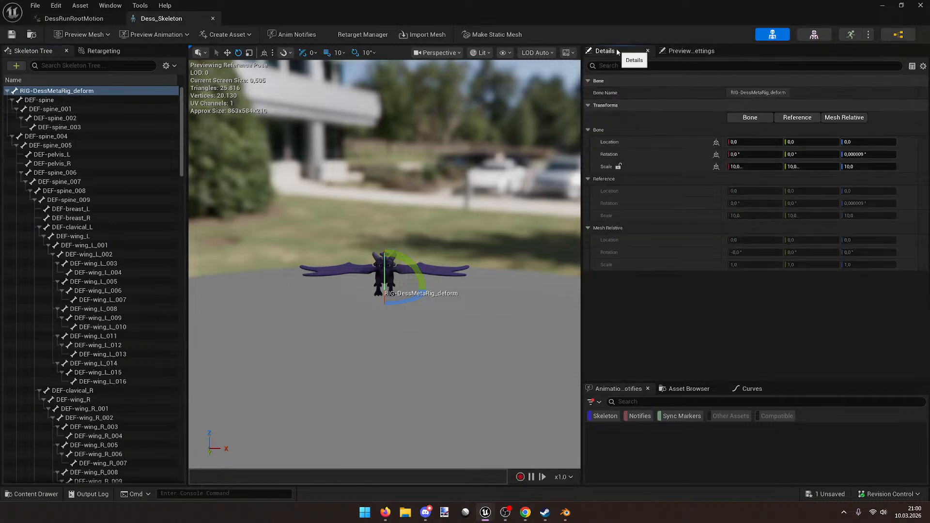
click(744, 167)
text(1)
key(Return)
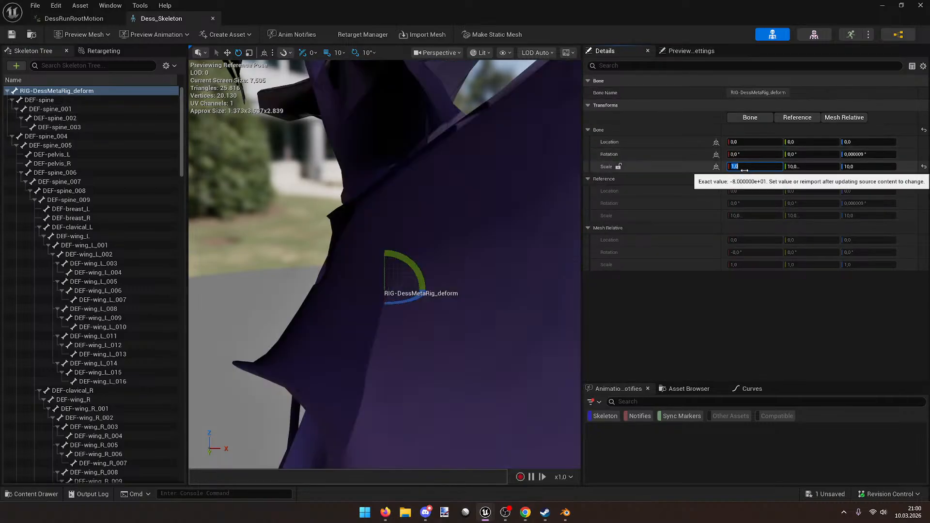
drag(744, 168, 862, 168)
right_drag(385, 264, 315, 222)
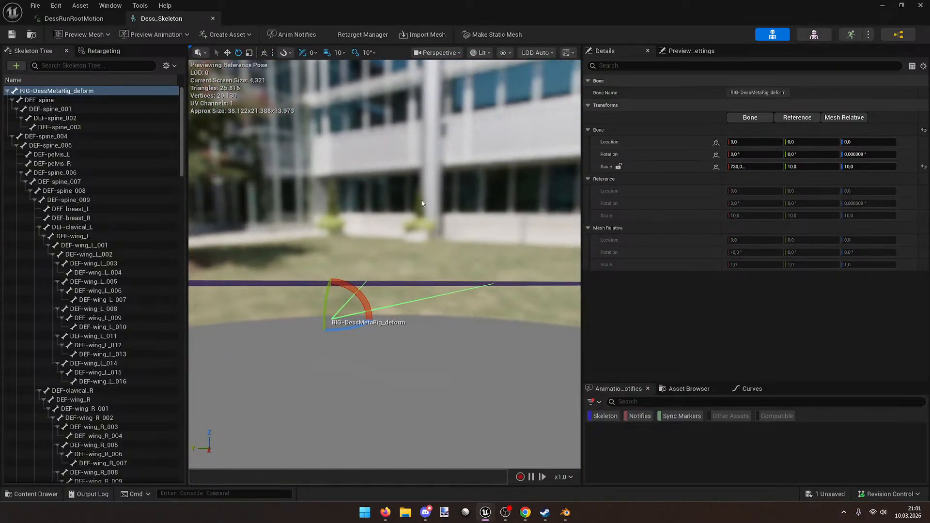
click(924, 166)
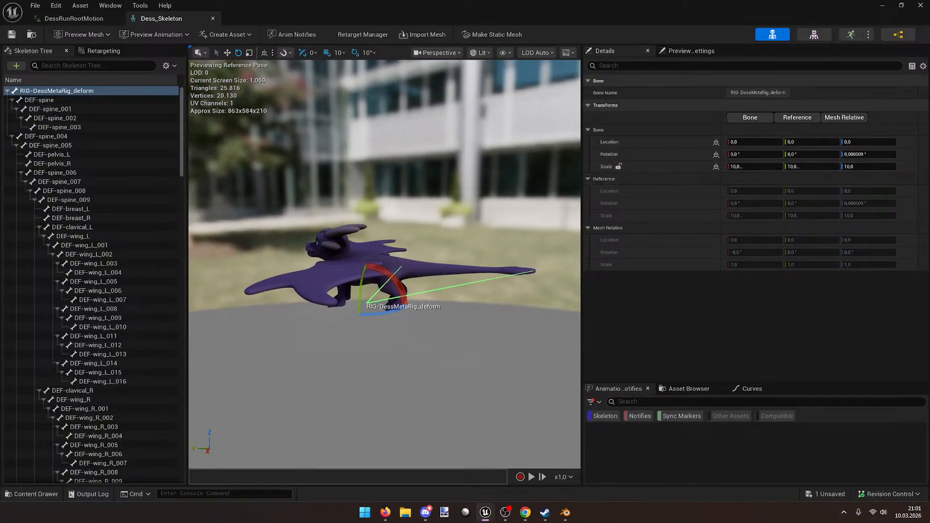
Step: Rotate the root bone to -50 degrees and back to 0, then close the skeleton editor
right_drag(368, 242, 465, 238)
mouse_move(439, 277)
mouse_down()
mouse_move(477, 264)
mouse_move(440, 275)
mouse_up()
right_drag(499, 196, 542, 196)
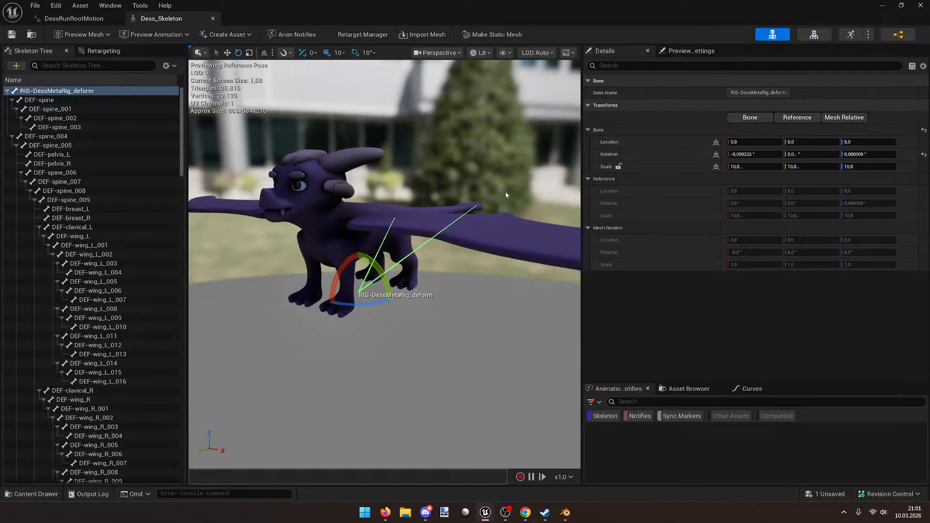
click(917, 6)
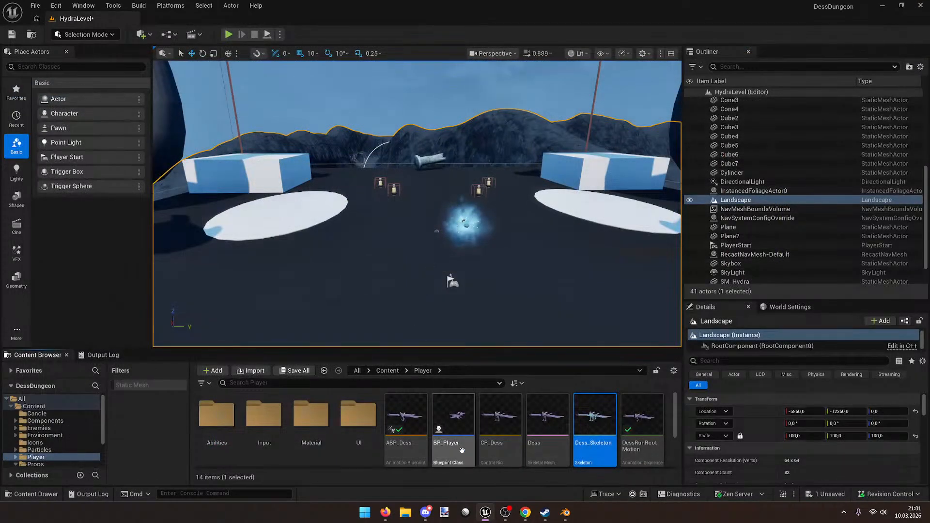
Step: Bring Firefox to the front and maximise it over the Unreal editor
click(385, 512)
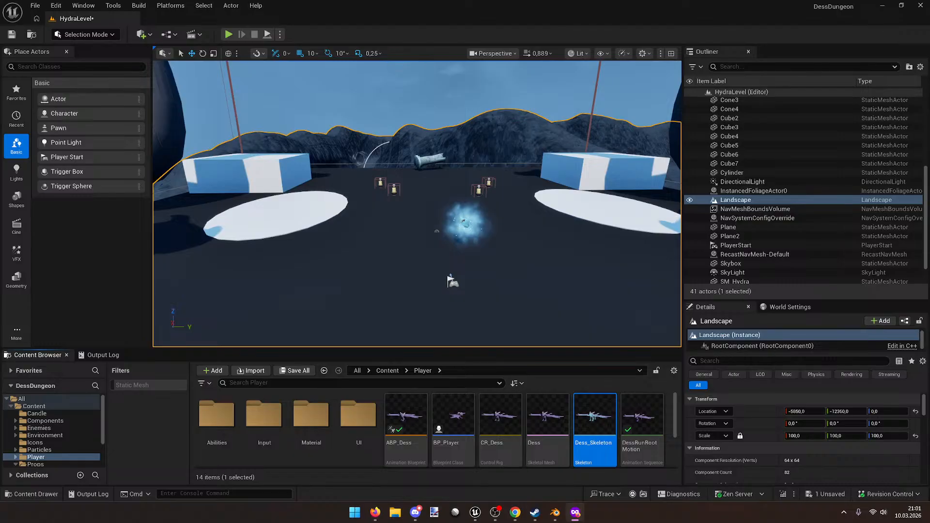
drag(929, 112, 375, 0)
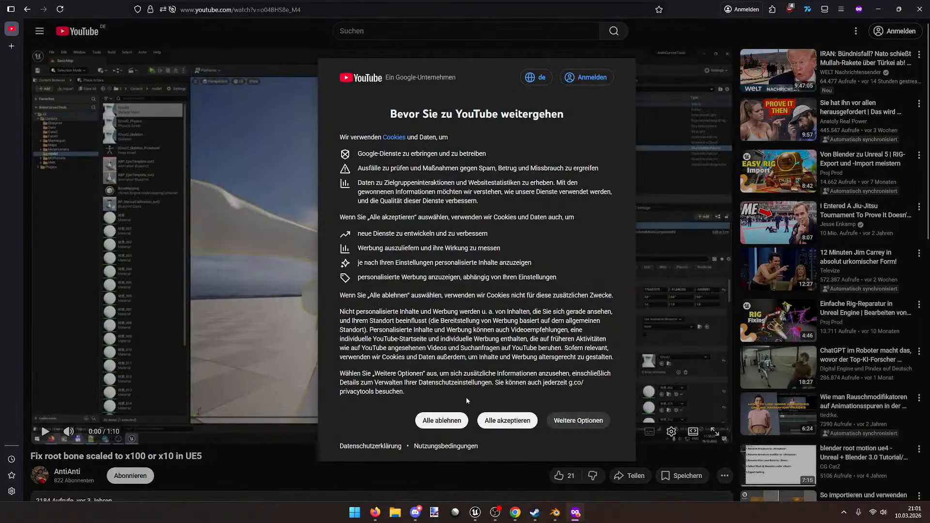
Step: Decline cookies and play the root-bone-scale tutorial, pausing at 0:32 before returning to Unreal
click(441, 420)
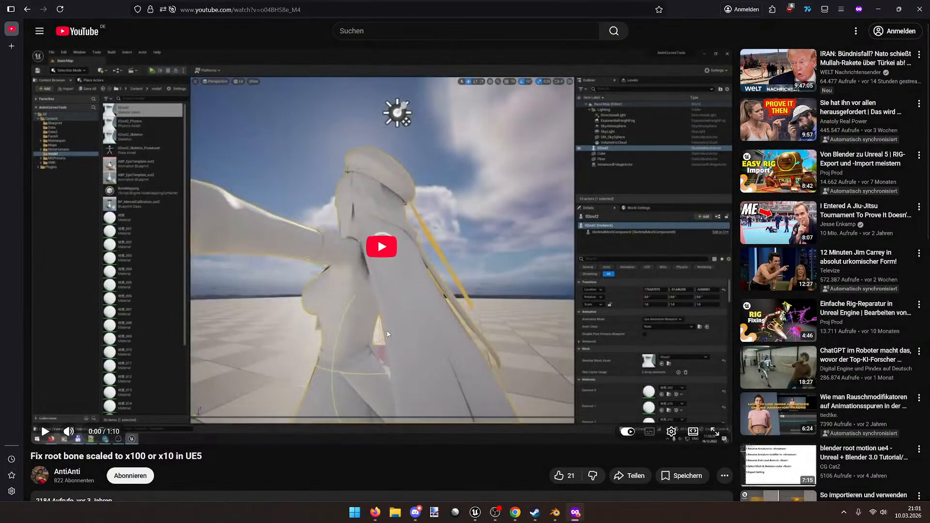
click(383, 344)
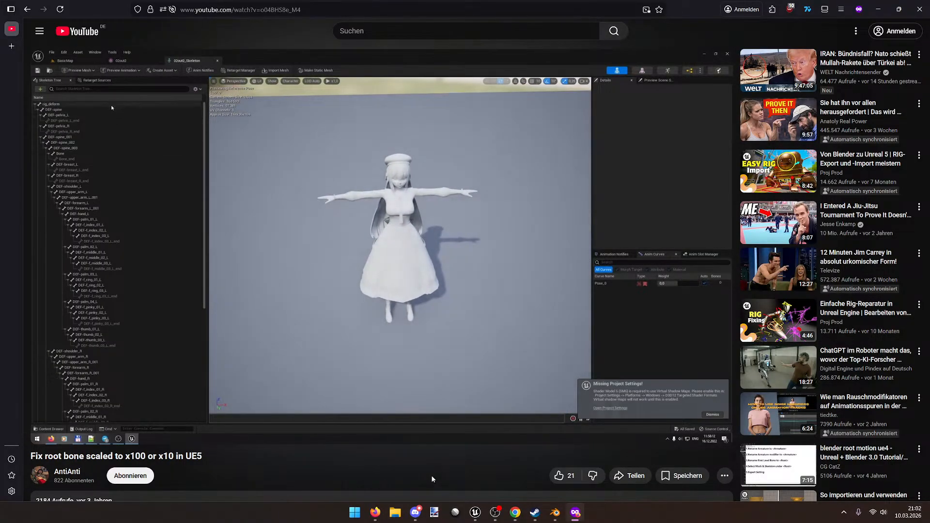
mouse_move(423, 341)
click(584, 138)
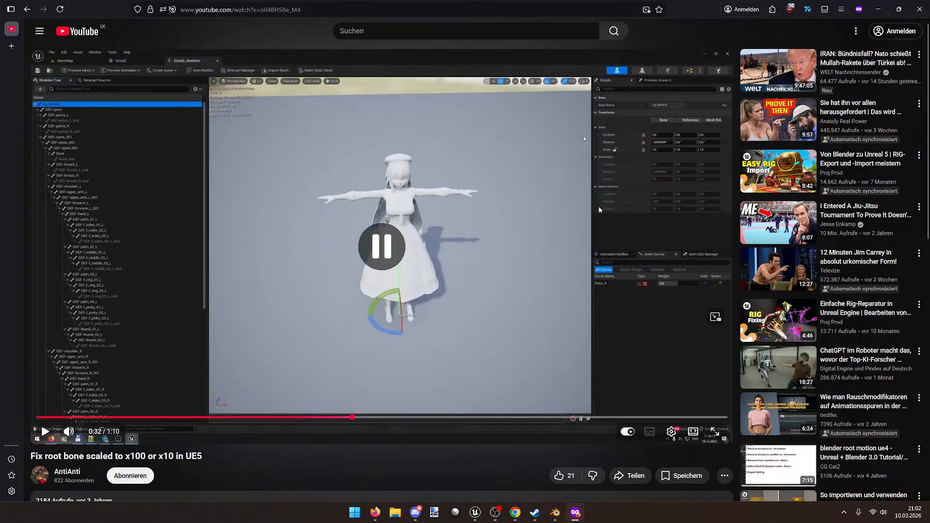
key(alt+Tab)
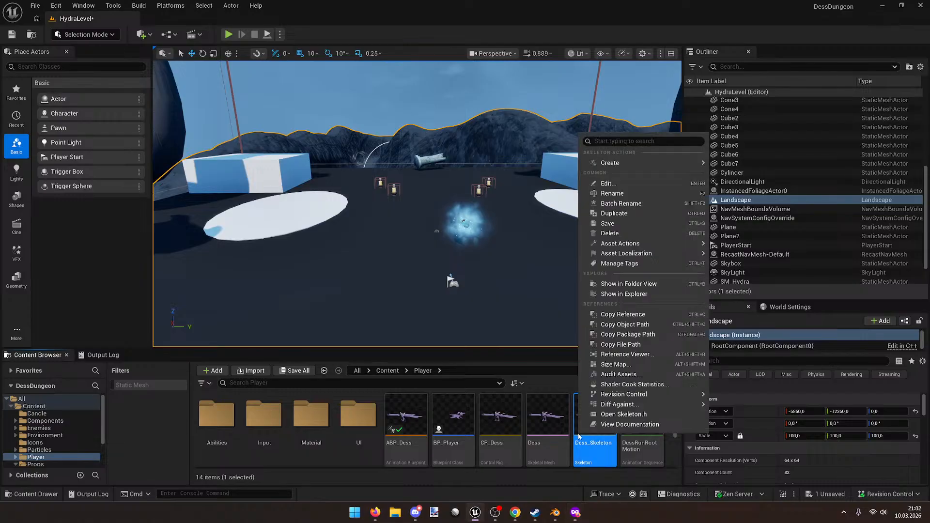
Step: Review the Skeleton options for Dess_Skeleton and the Dess mesh, then return to the browser
right_click(579, 436)
click(548, 422)
right_click(548, 421)
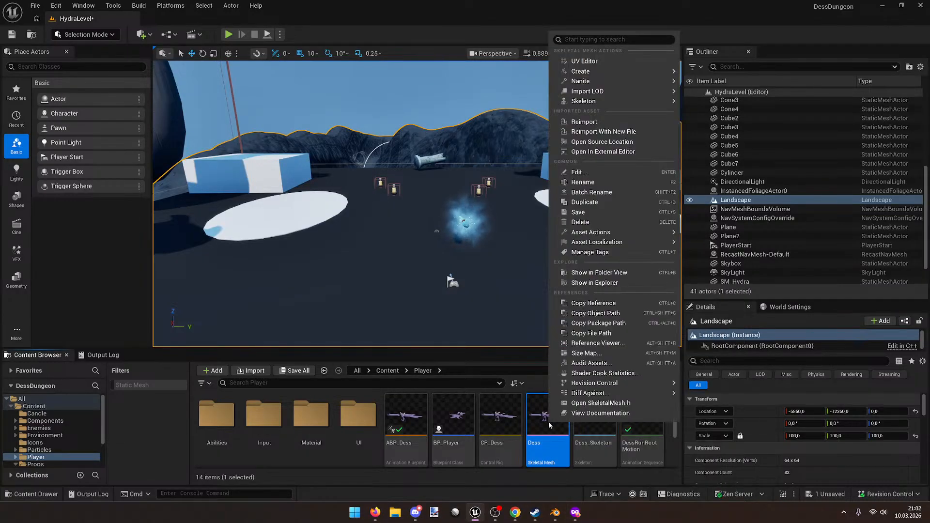
mouse_move(670, 103)
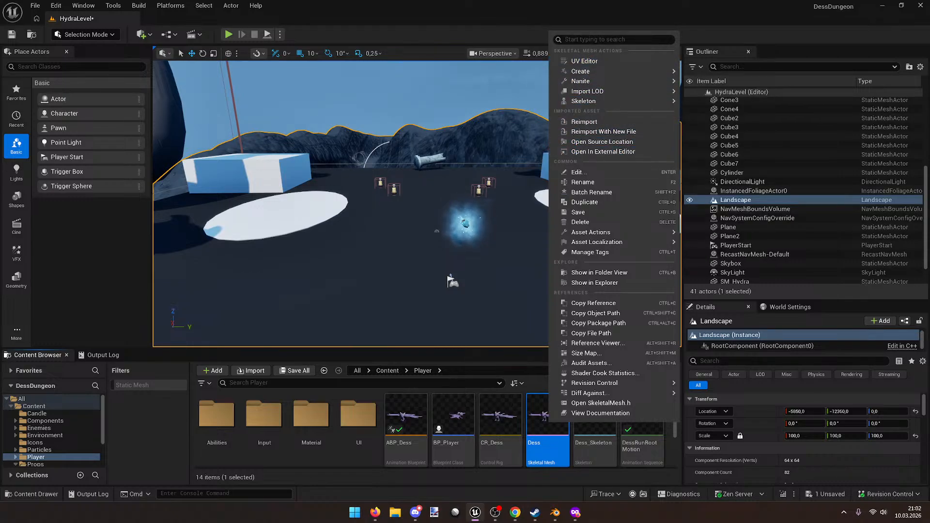
click(575, 512)
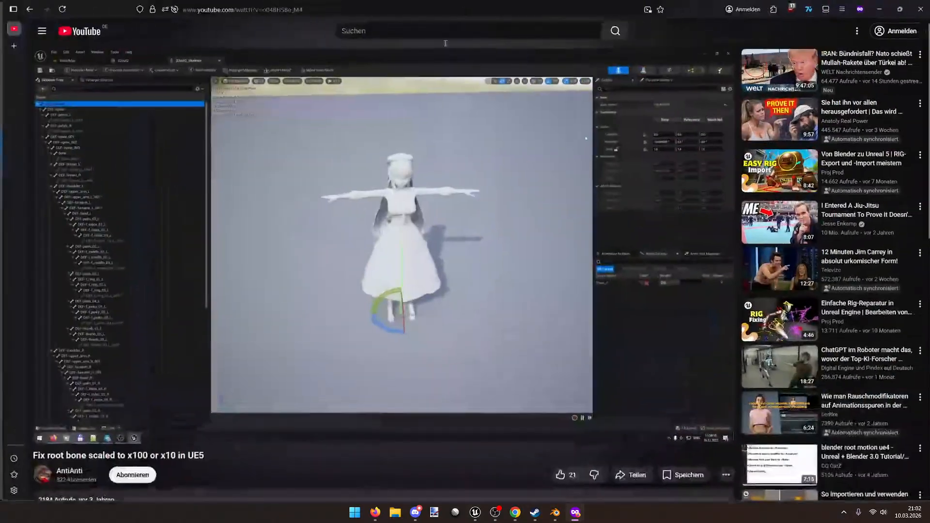
Step: Read the first YouTube comment and rewind the tutorial video five seconds
scroll(417, 389, down, 5)
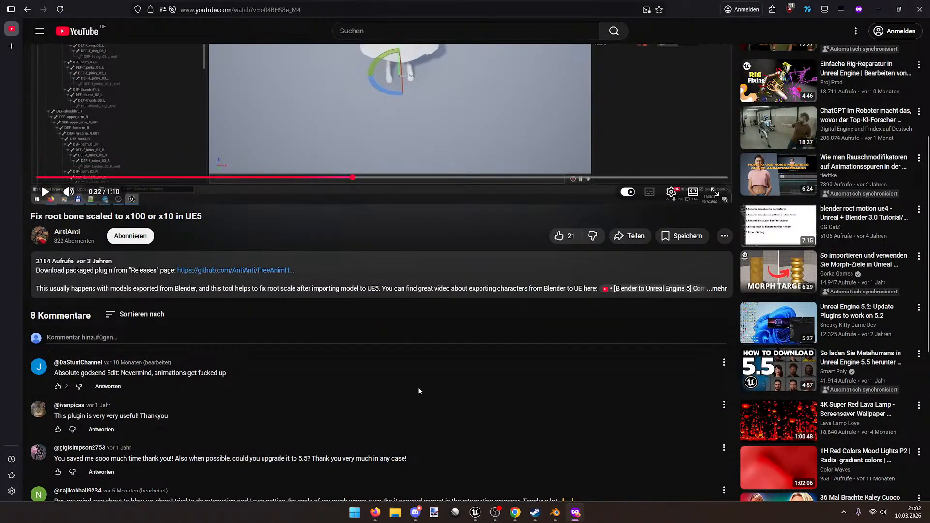
drag(246, 374, 154, 376)
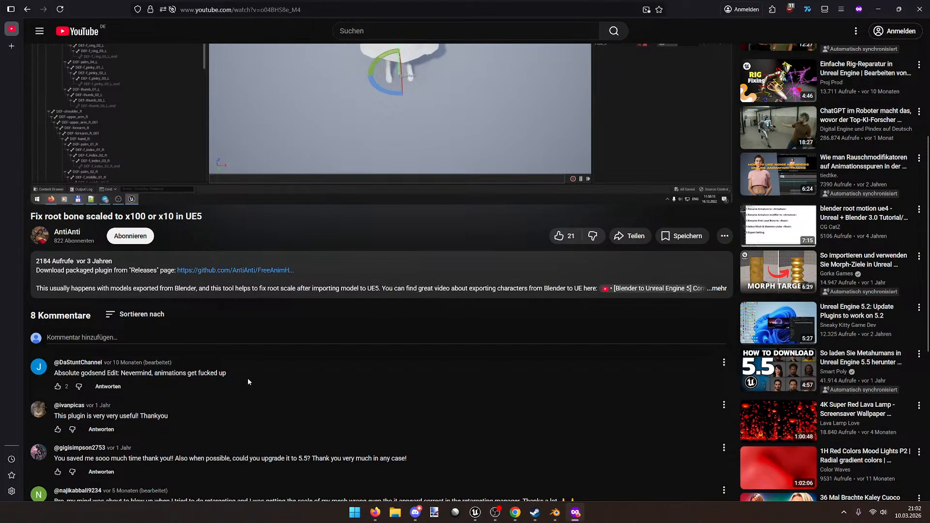
scroll(248, 382, up, 5)
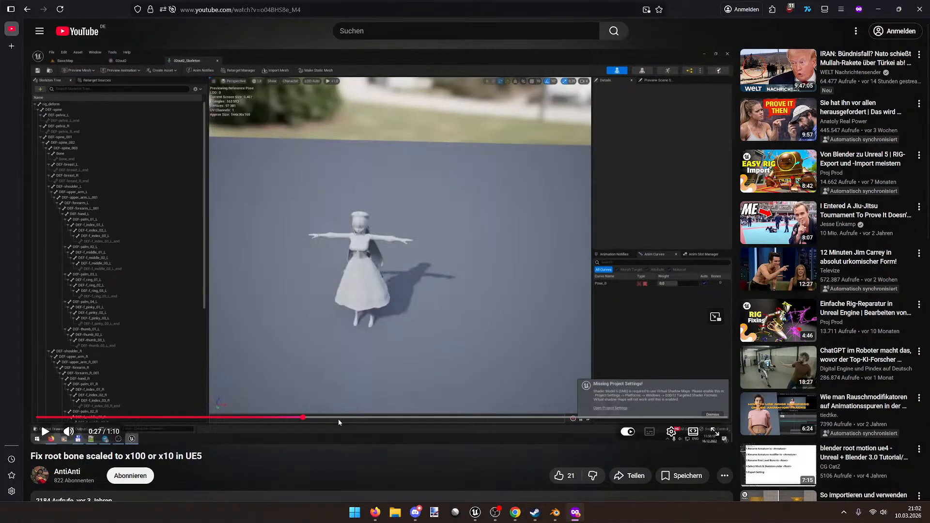
key(Left)
scroll(340, 423, down, 1)
scroll(339, 421, down, 8)
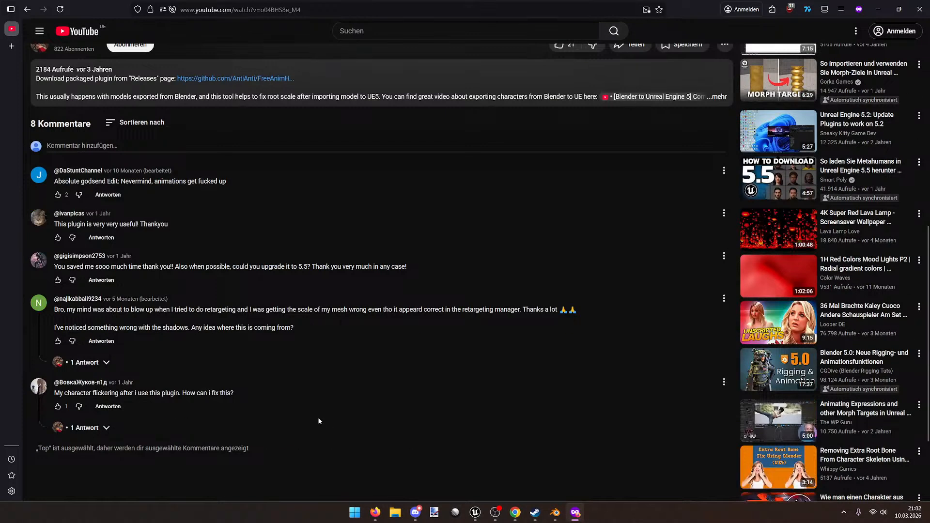
scroll(326, 421, up, 3)
drag(53, 279, 136, 276)
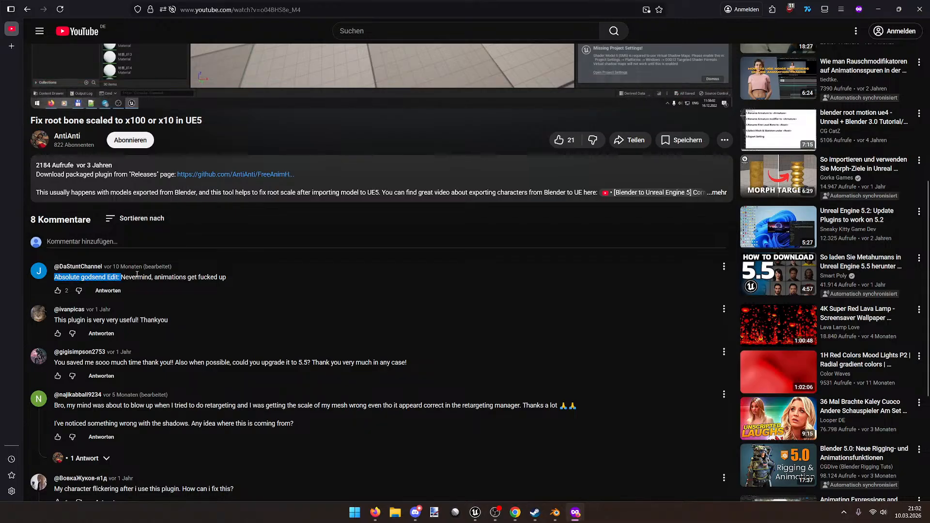
click(253, 276)
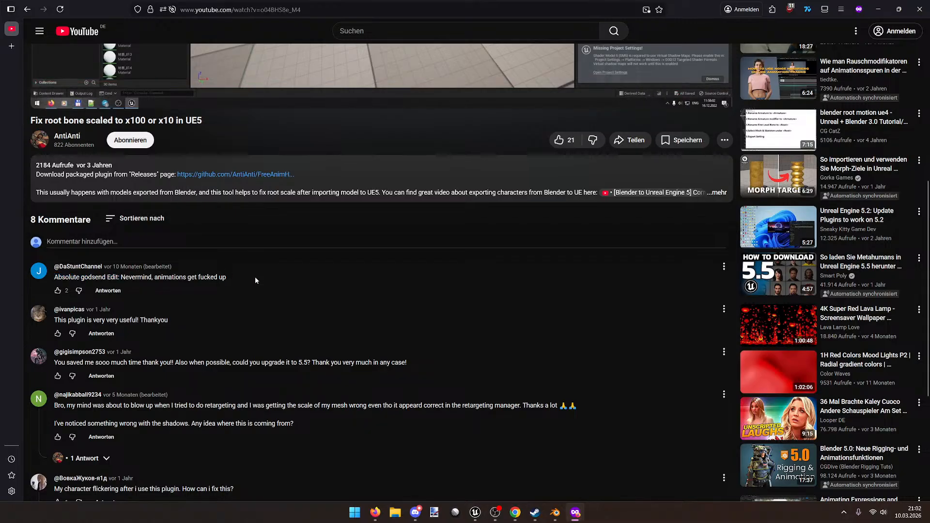
Step: Resume the tutorial video and expand its full description
scroll(257, 281, up, 7)
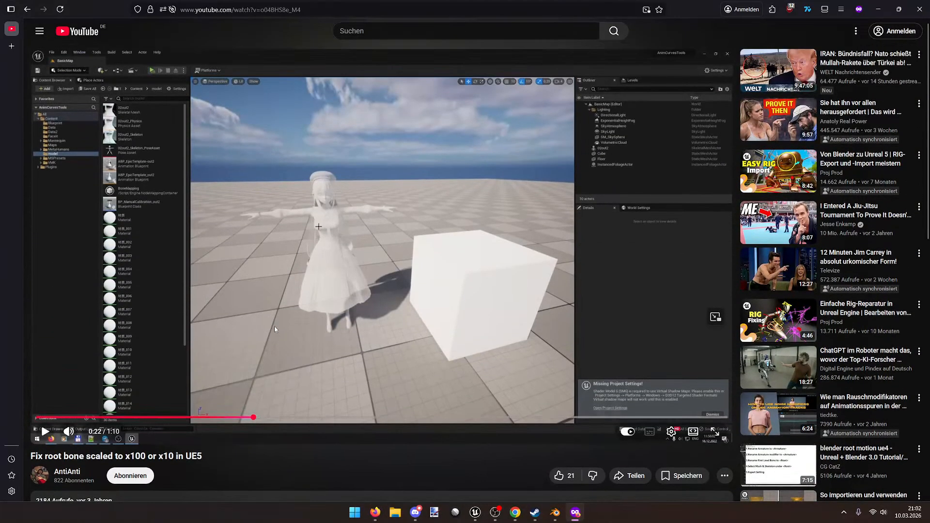
click(274, 327)
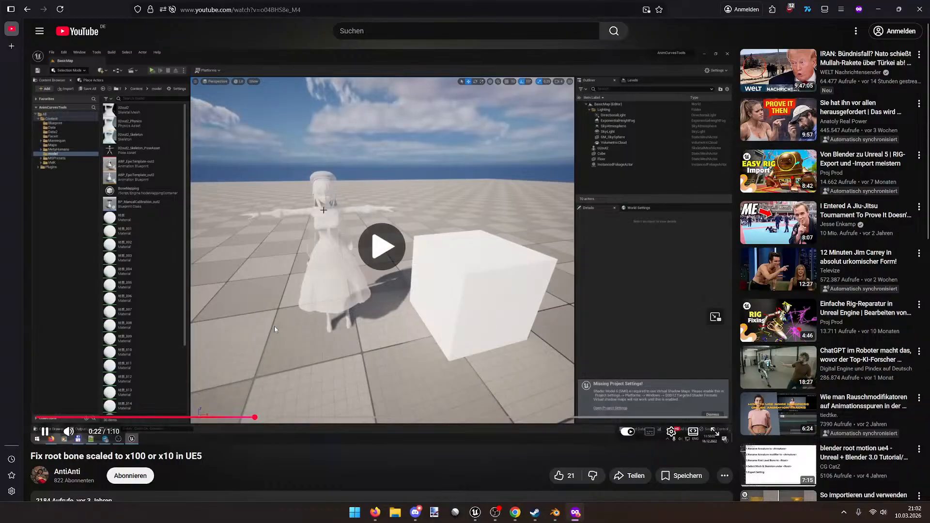
scroll(273, 335, down, 4)
click(272, 341)
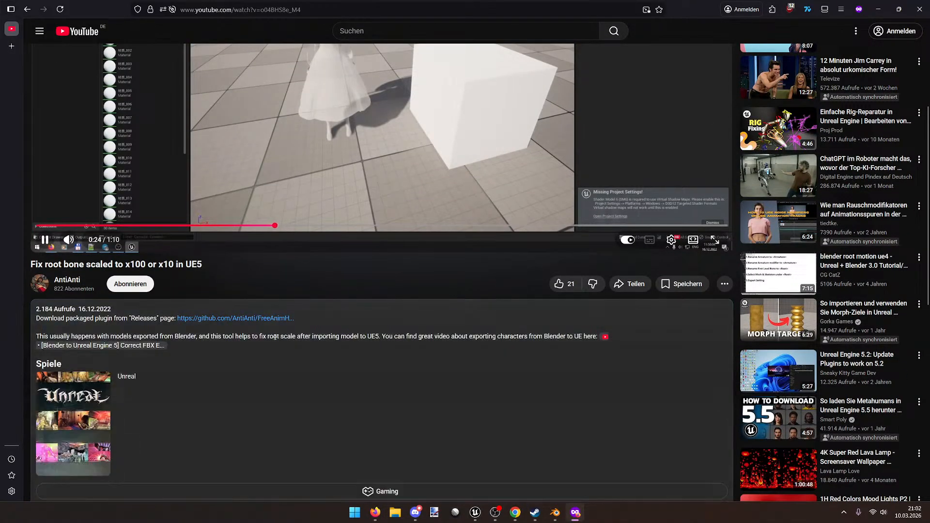
scroll(305, 388, up, 4)
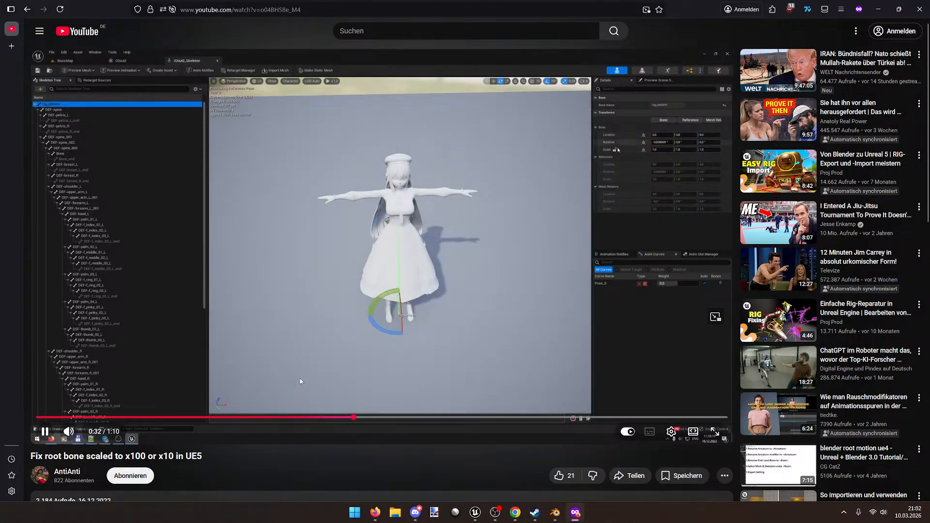
Step: Read further down the comments, including the mesh scale comment
scroll(299, 376, down, 8)
scroll(298, 380, down, 4)
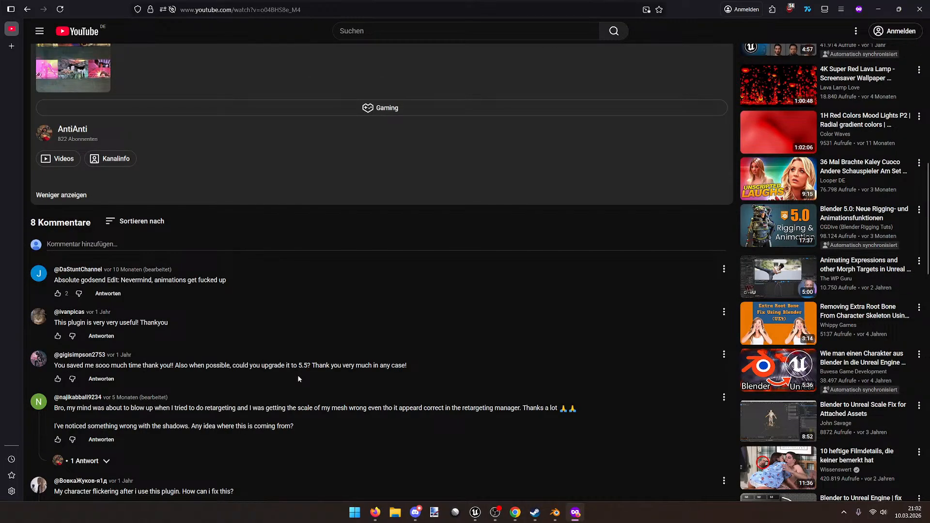
drag(338, 409, 433, 408)
click(454, 408)
scroll(442, 408, down, 4)
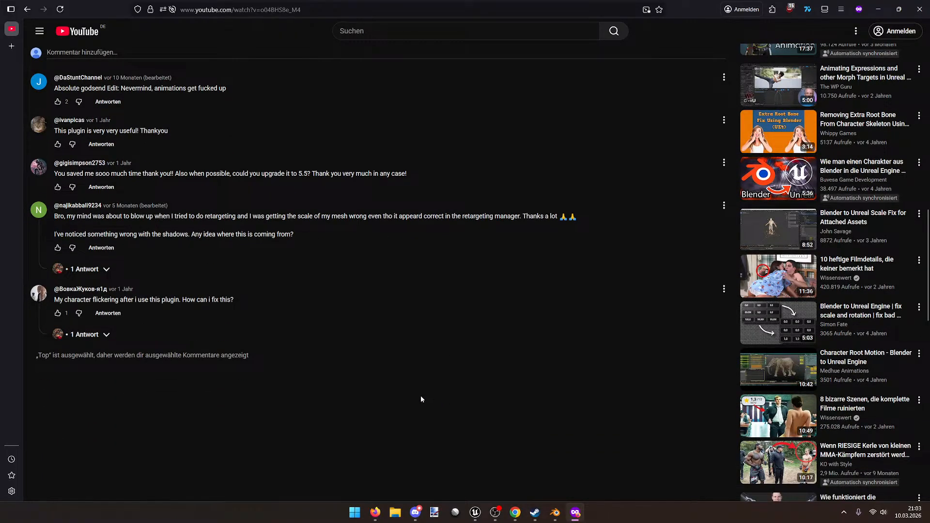
Step: Show the author's reply to the flickering question, then return to the Google results
click(86, 334)
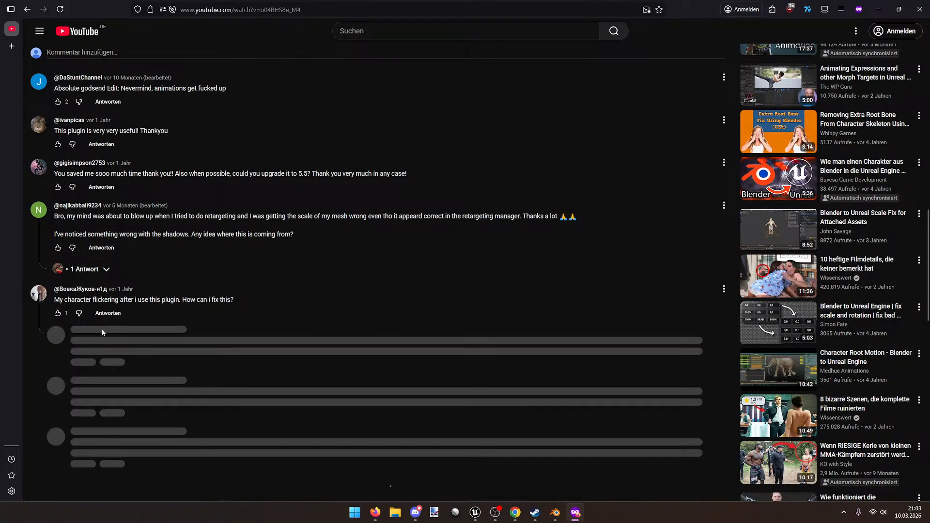
scroll(348, 354, up, 3)
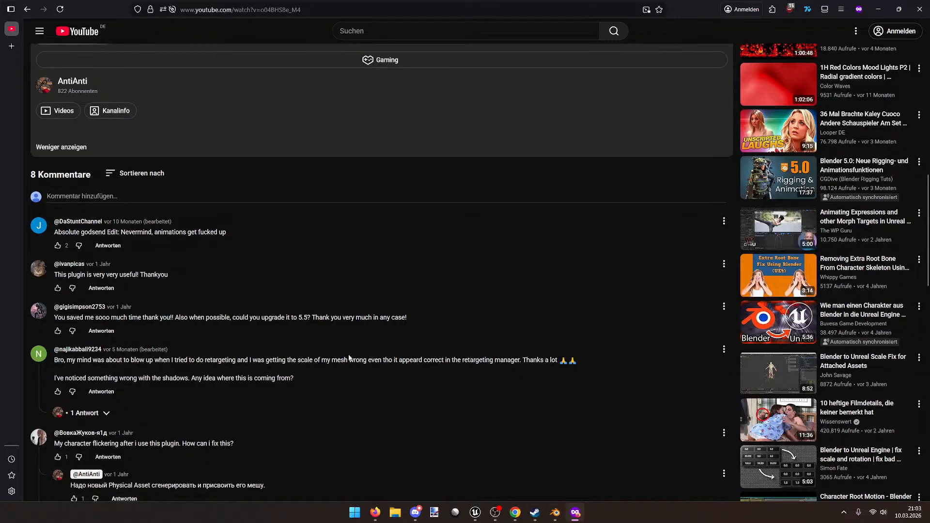
key(alt+Left)
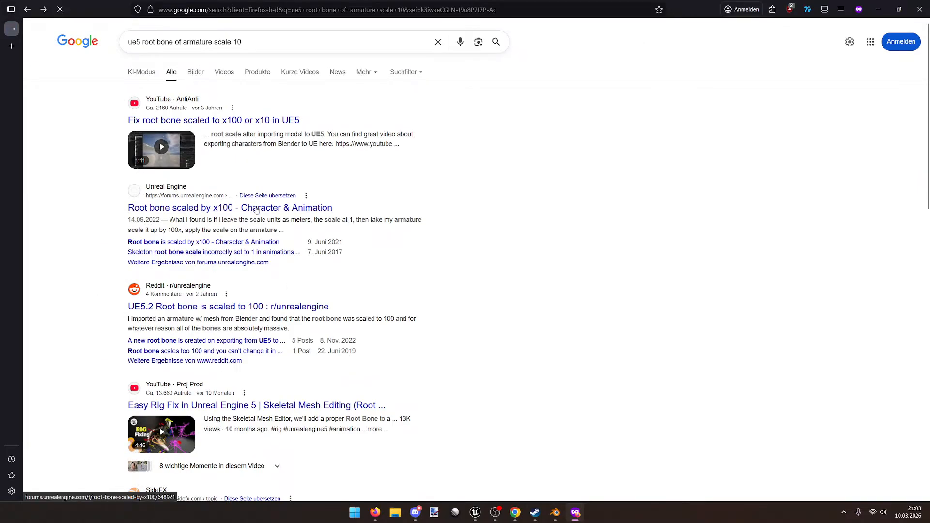
Step: Open the 'Root bone scaled by x100' forum thread and read the scale-units fix
click(255, 207)
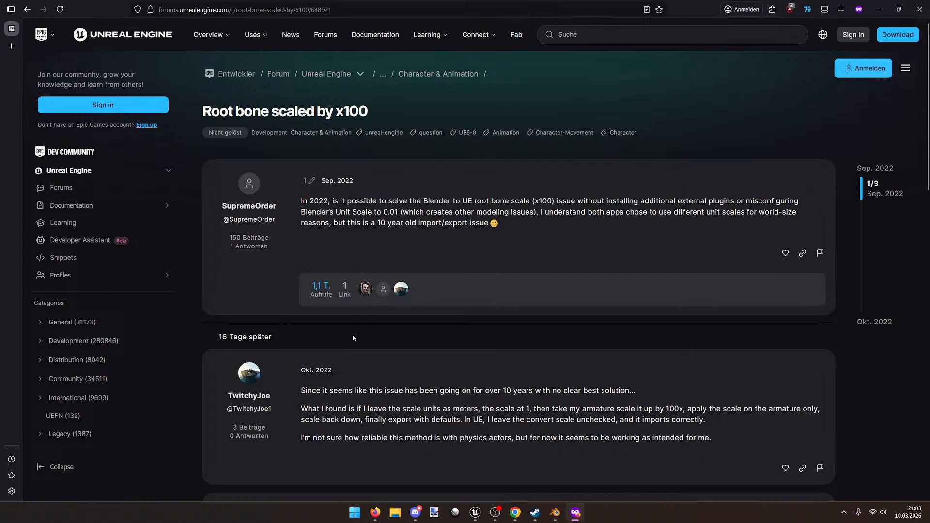
drag(325, 408, 475, 407)
click(475, 406)
scroll(465, 400, down, 1)
drag(416, 343, 591, 348)
click(590, 348)
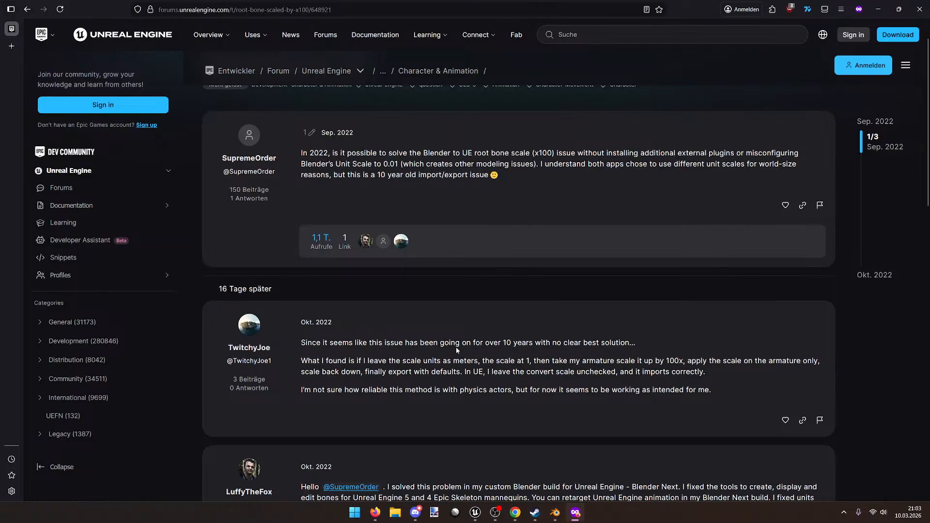
Step: Read the reply's steps: scale the armature up 100x, then export and import
scroll(455, 347, down, 1)
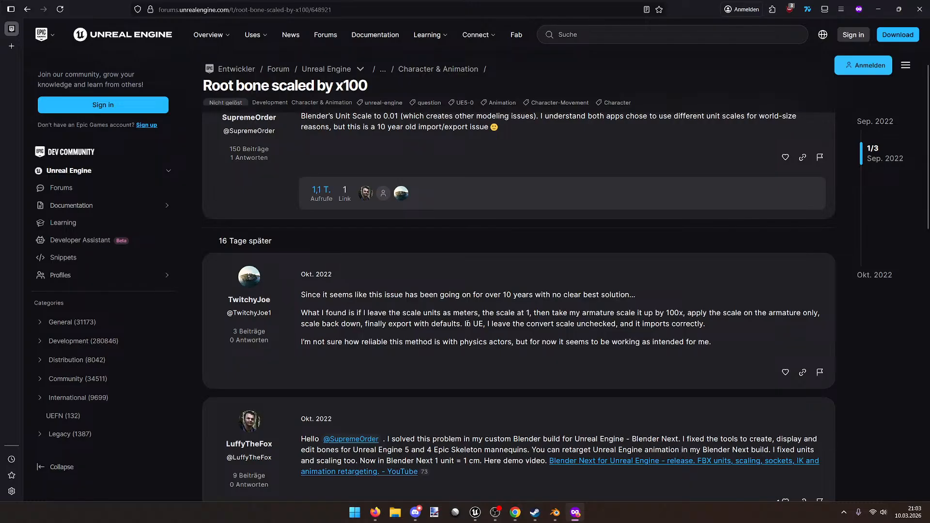
drag(637, 312, 741, 313)
click(741, 312)
drag(326, 324, 537, 325)
click(559, 327)
Step: Read the Blender Next and custom-build replies, then go back to the Google results
scroll(454, 392, down, 5)
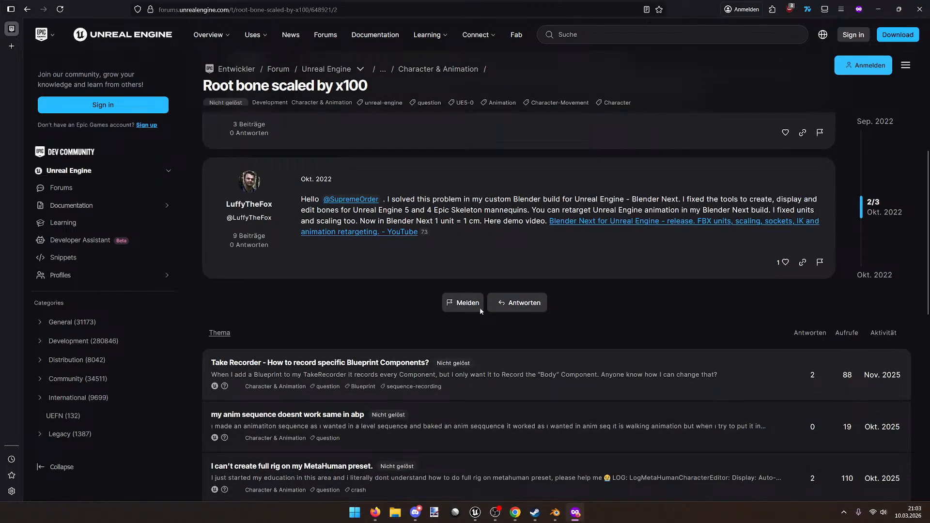
drag(567, 200, 649, 198)
click(647, 192)
drag(519, 199, 609, 199)
click(607, 200)
key(alt+Left)
scroll(556, 304, down, 4)
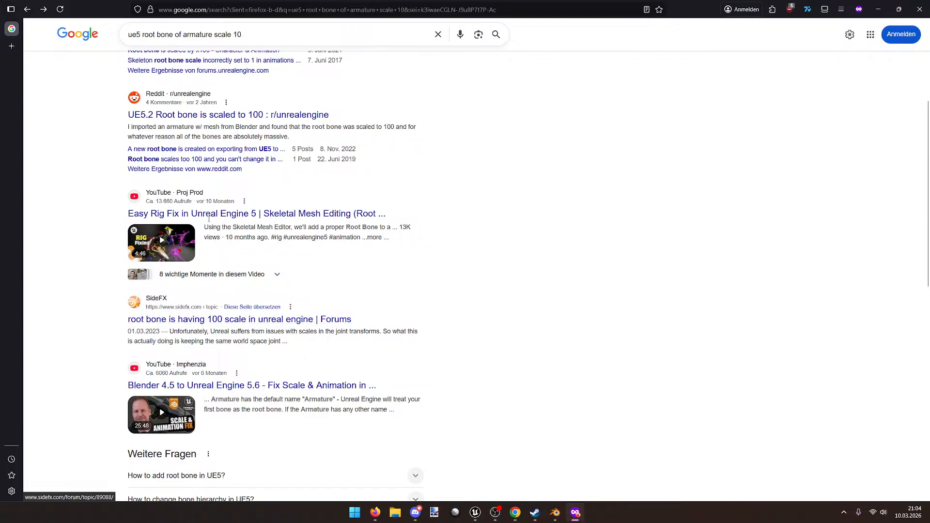
Step: Open the Reddit 'UE5.2 Root bone is scaled to 100' thread and read the unit-scale advice and poster's fix
click(227, 114)
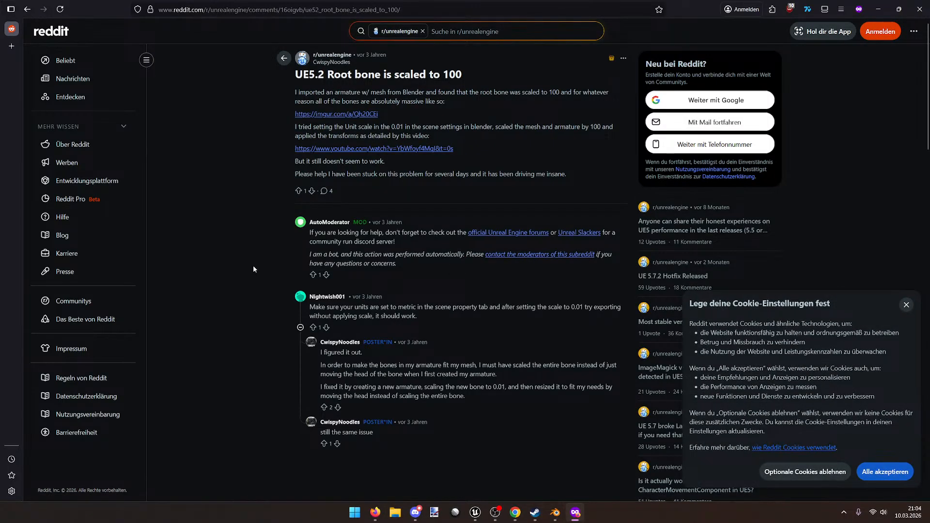
drag(365, 307, 460, 302)
click(474, 305)
drag(378, 364, 430, 366)
click(484, 418)
Step: Back in Blender, preview the dragon's animation and unlink the action from the rig
click(555, 513)
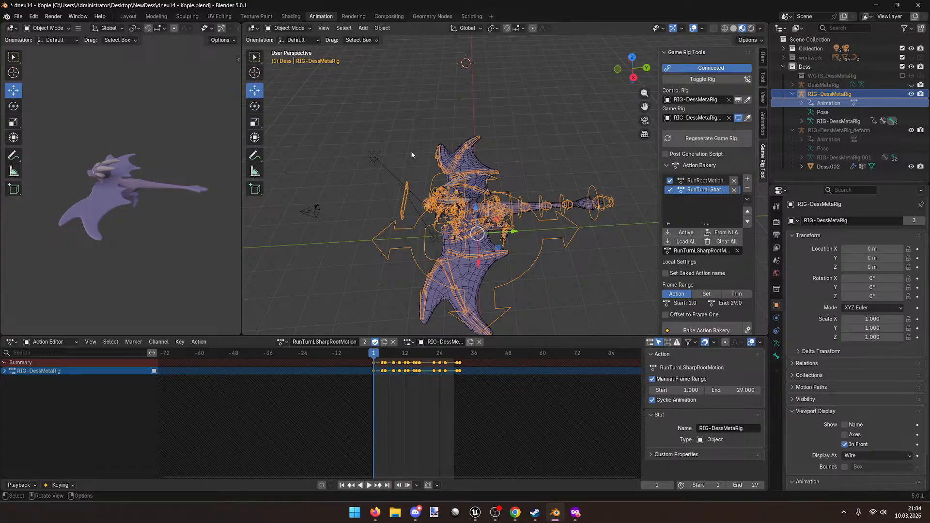
click(134, 19)
middle_drag(412, 194, 180, 38)
key(space)
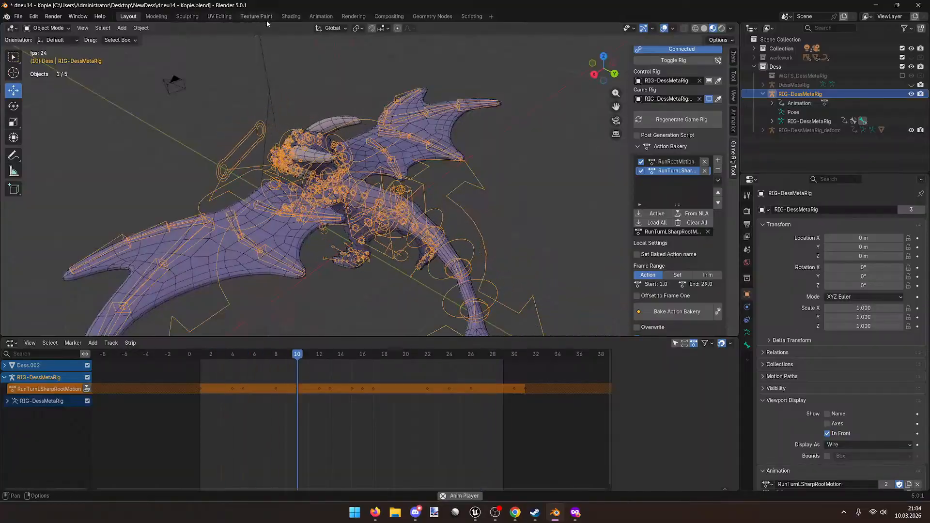
click(322, 17)
key(space)
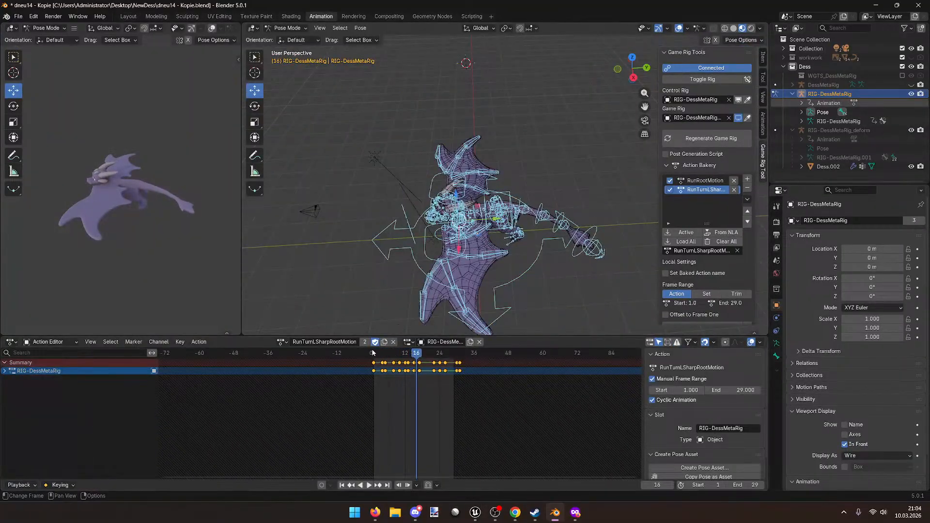
click(458, 342)
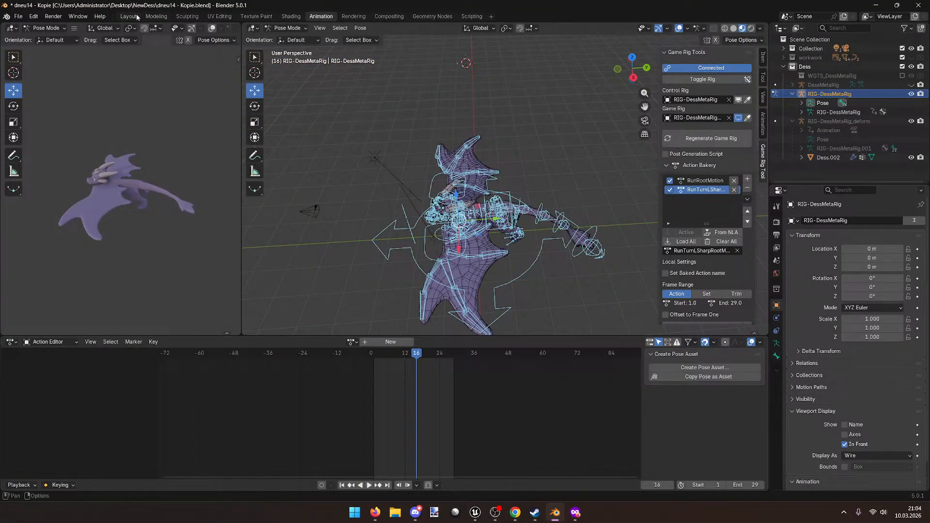
Step: Put the rig in Pose Mode, clear it to rest pose at frame 1, and save
click(128, 16)
key(space)
key(space)
click(46, 28)
click(57, 61)
key(alt+r)
key(alt+g)
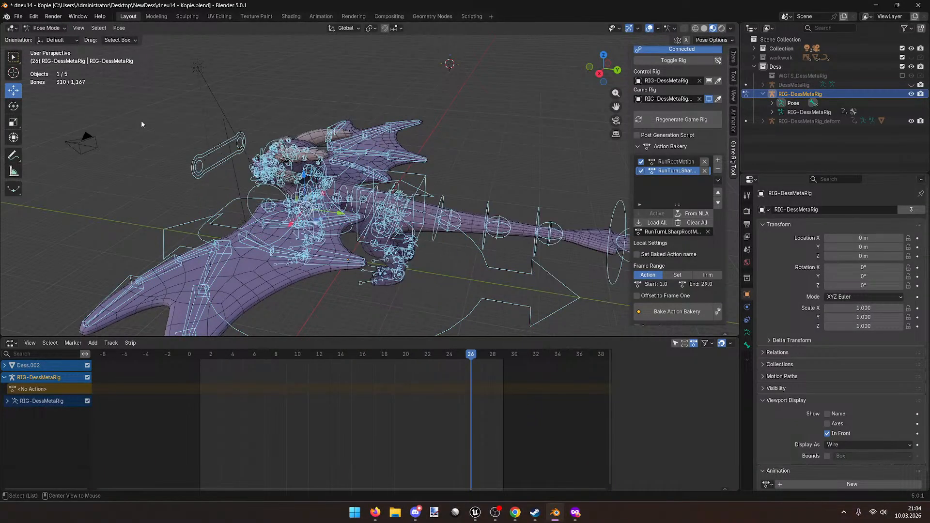
drag(458, 356, 200, 356)
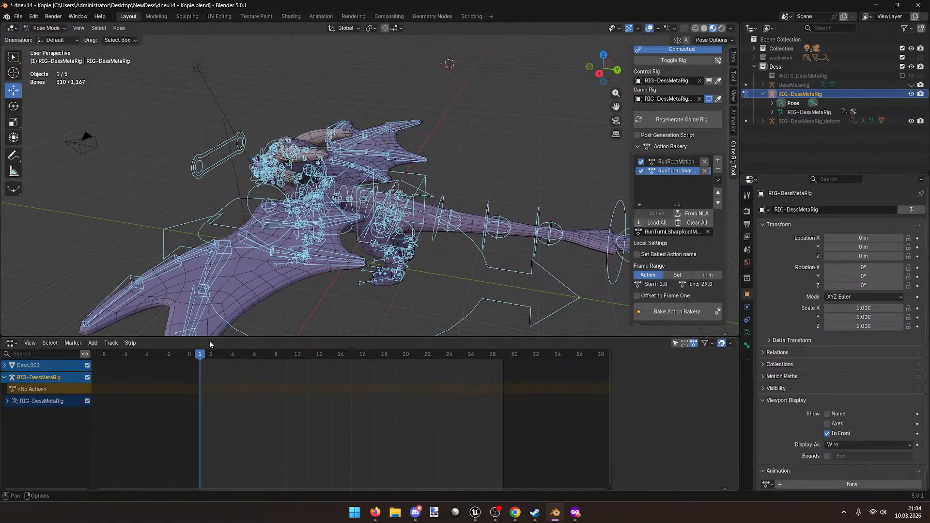
key(ctrl+s)
Step: Set RIG-DessMetaRig's rotation mode to Quaternion (WXYZ) and save the file again
scroll(407, 238, down, 4)
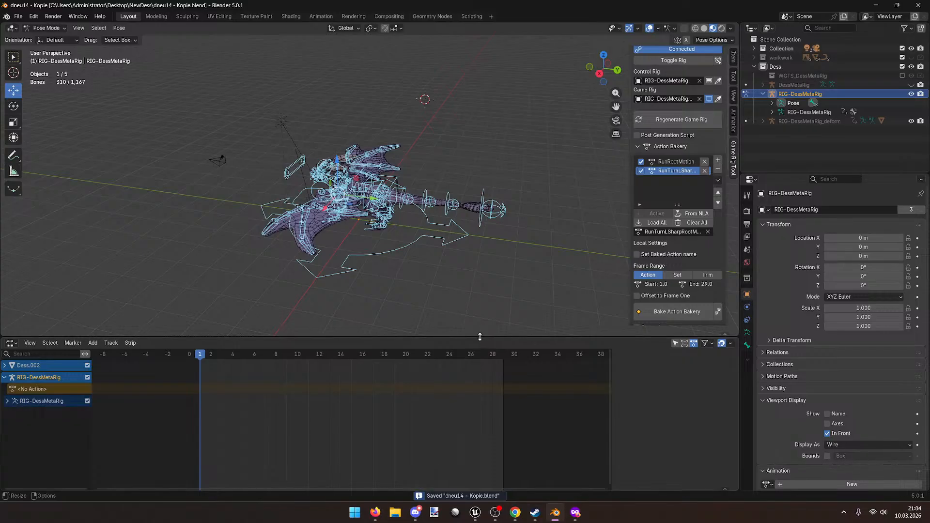
drag(481, 336, 504, 386)
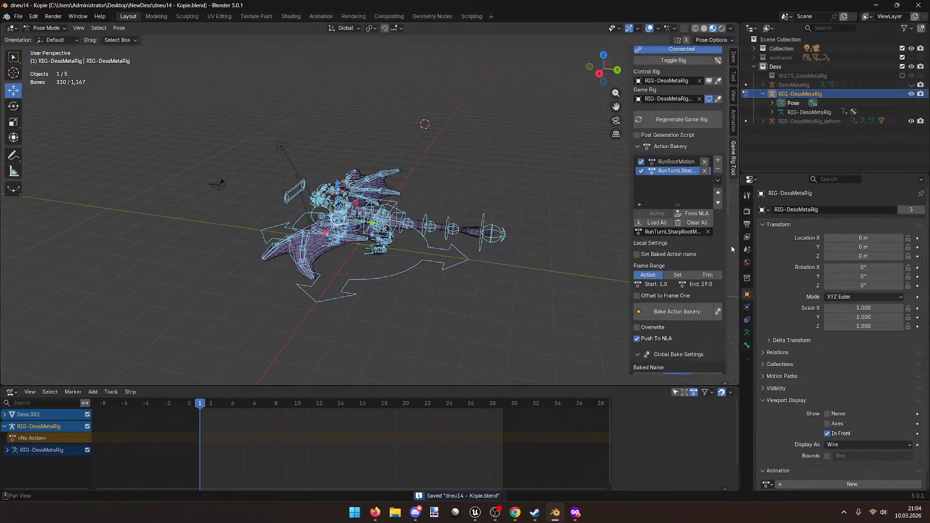
click(852, 296)
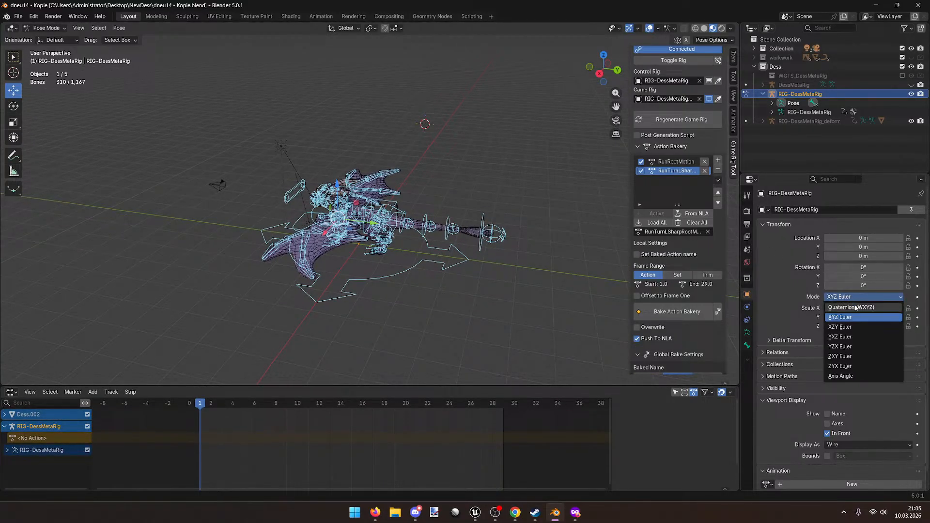
click(855, 294)
middle_drag(533, 294, 504, 289)
key(ctrl+s)
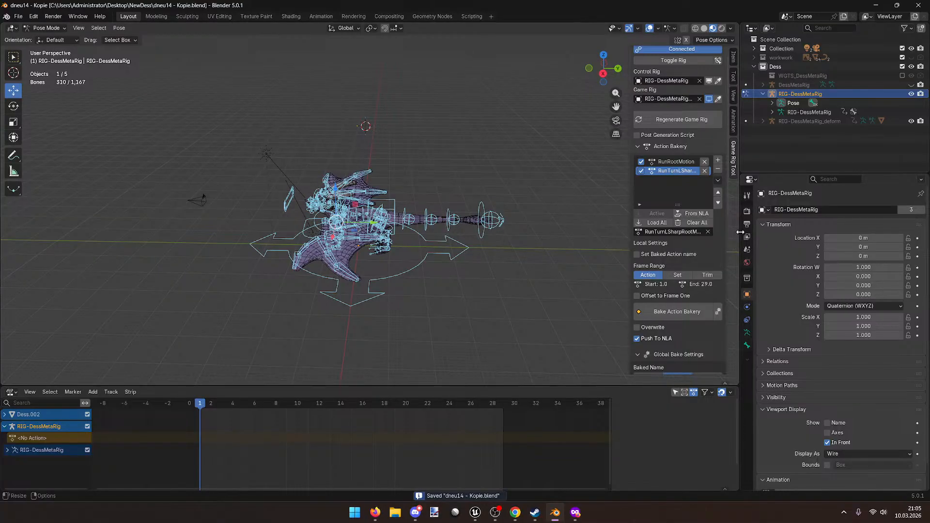
click(746, 211)
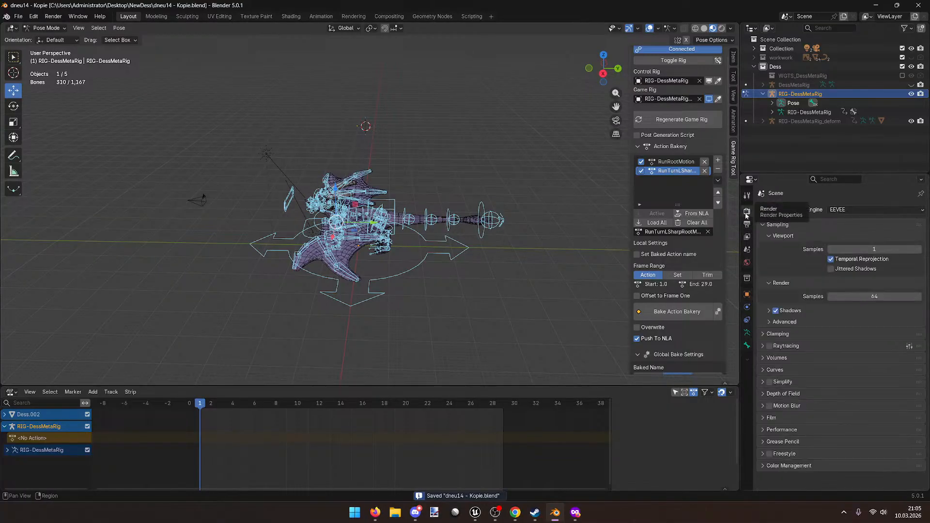
Step: In the scene's Units settings, keep Metric and set Unit Scale to 1.0
click(746, 249)
click(774, 275)
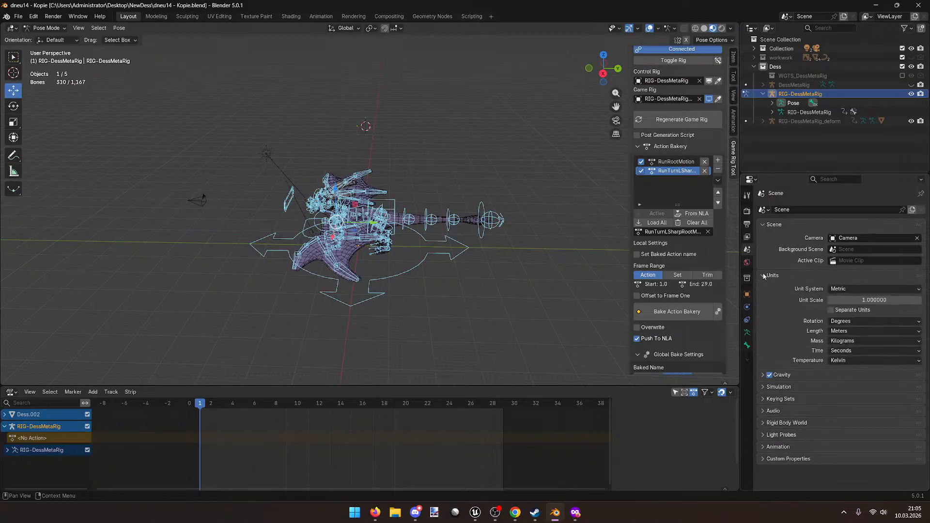
click(850, 289)
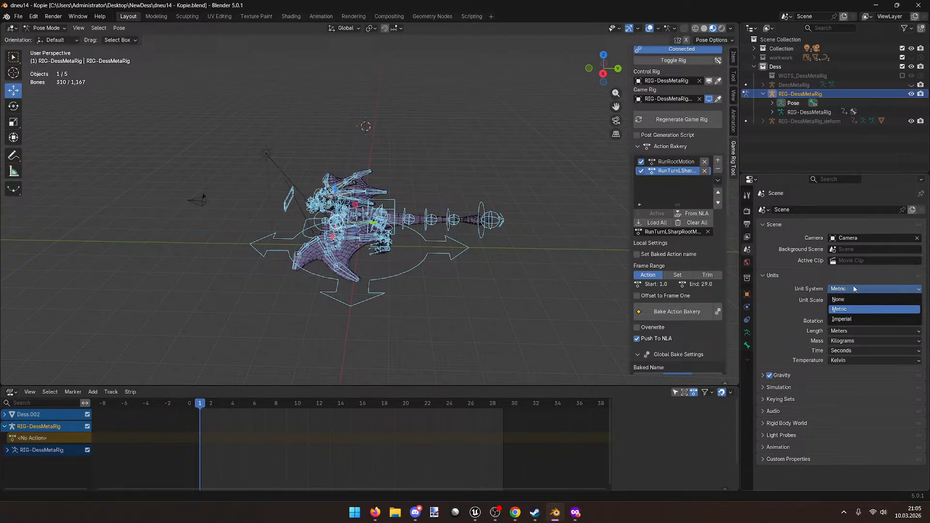
click(853, 309)
drag(867, 300, 858, 300)
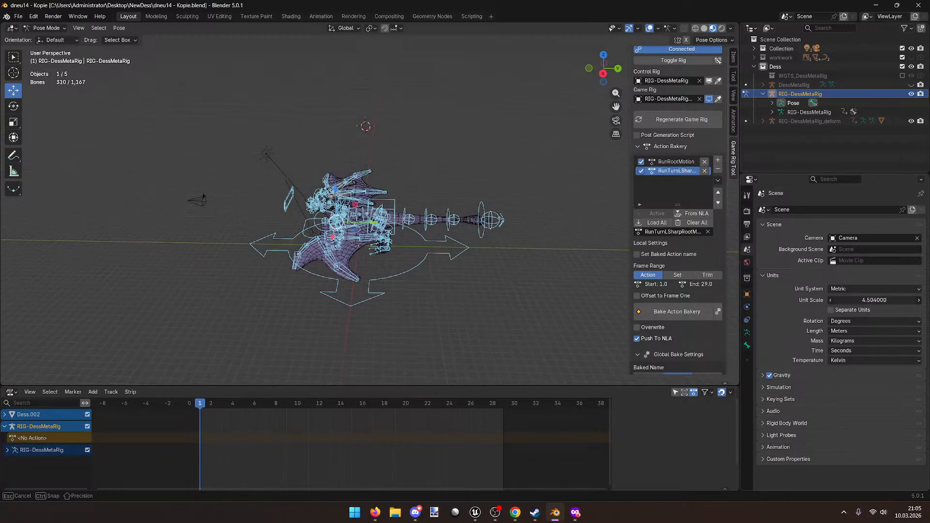
drag(867, 300, 863, 299)
click(900, 300)
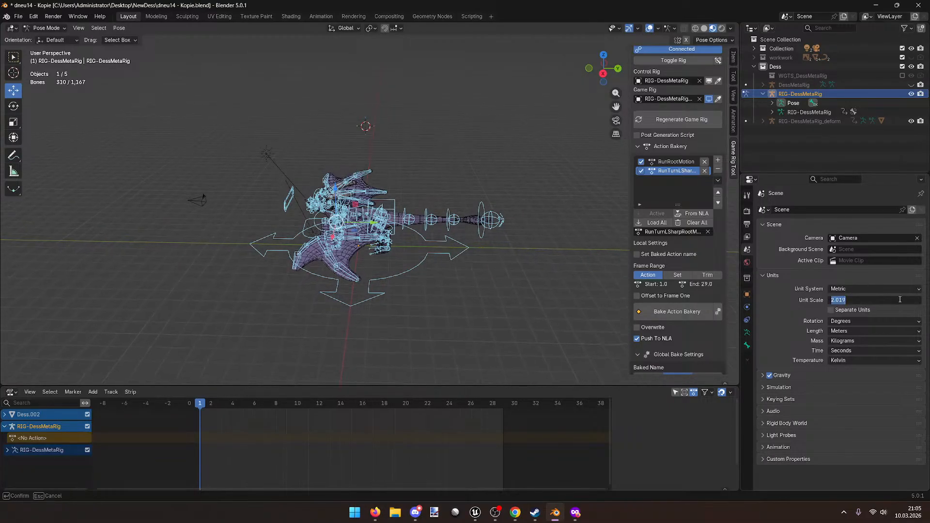
text(1)
key(Return)
click(855, 292)
click(859, 291)
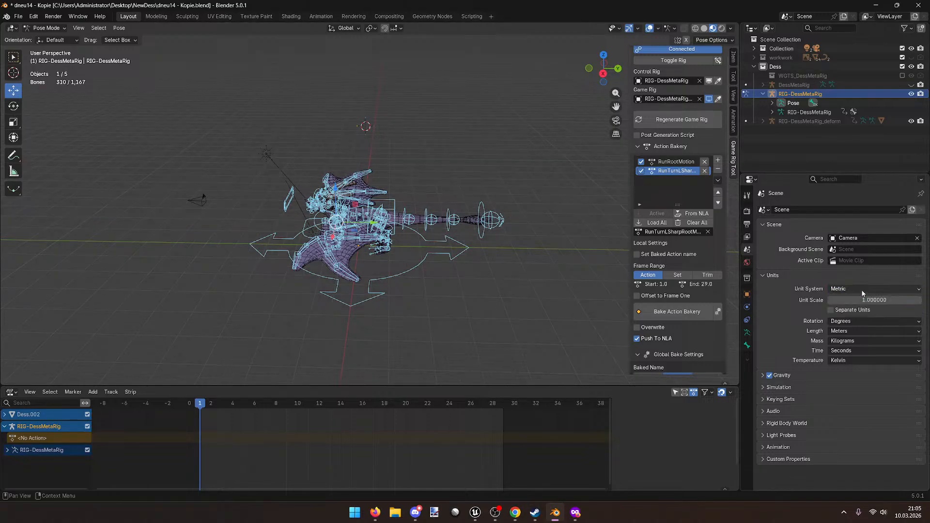
Step: Change the length unit to Centimeters and save dneu14 - Kopie.blend
middle_drag(420, 215, 491, 265)
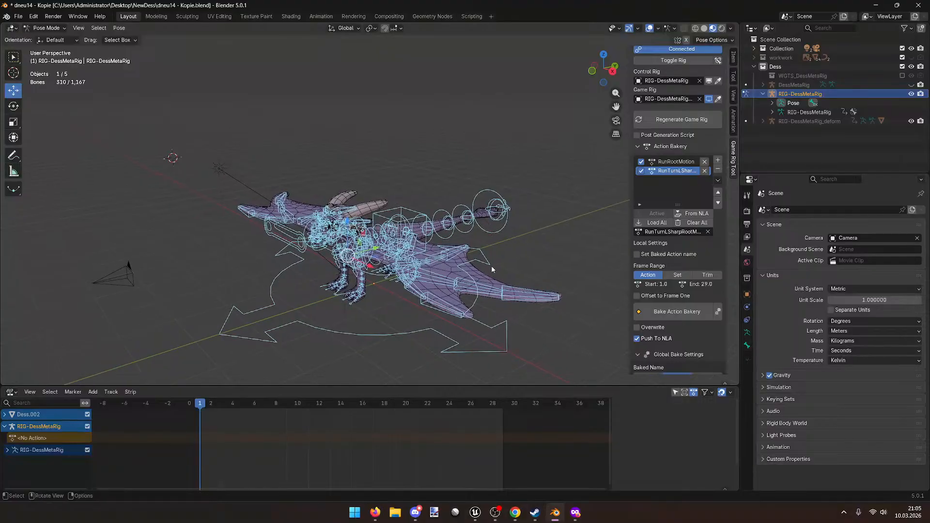
click(875, 331)
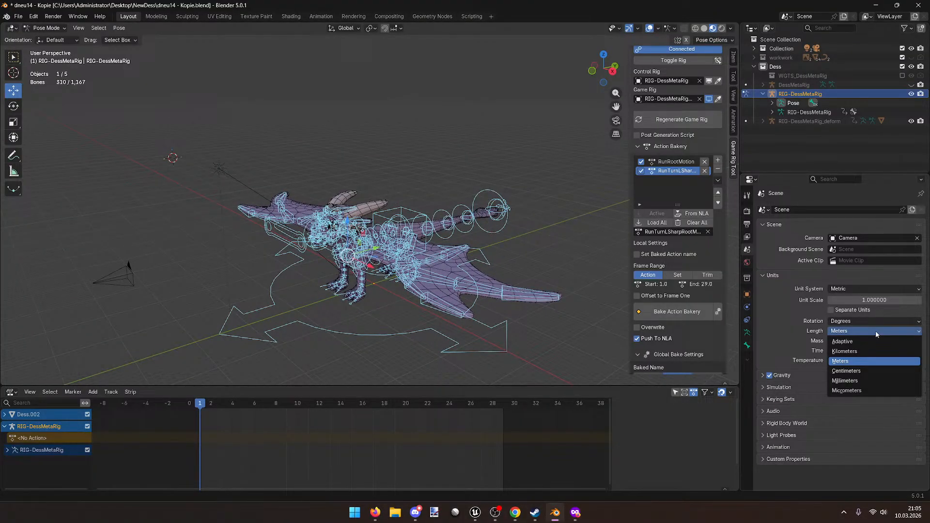
click(870, 371)
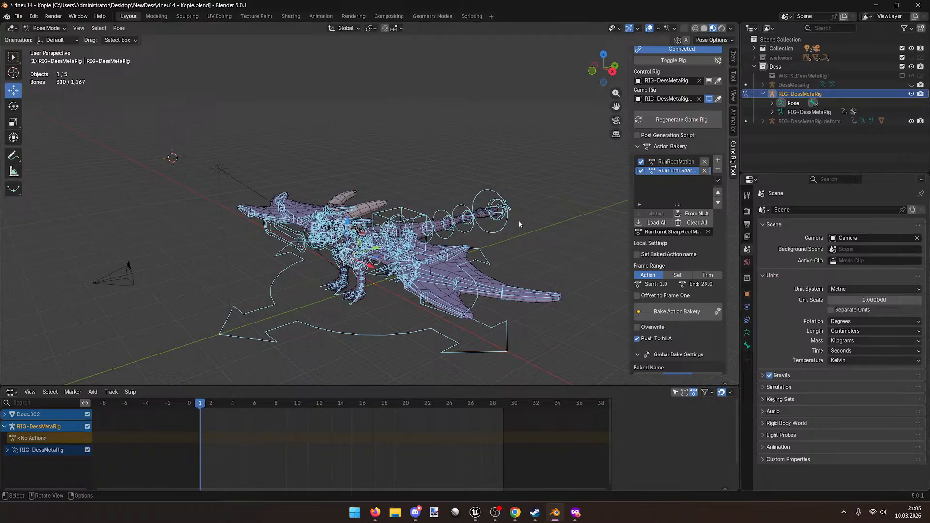
middle_drag(517, 225, 565, 208)
key(ctrl+s)
middle_drag(271, 165, 279, 188)
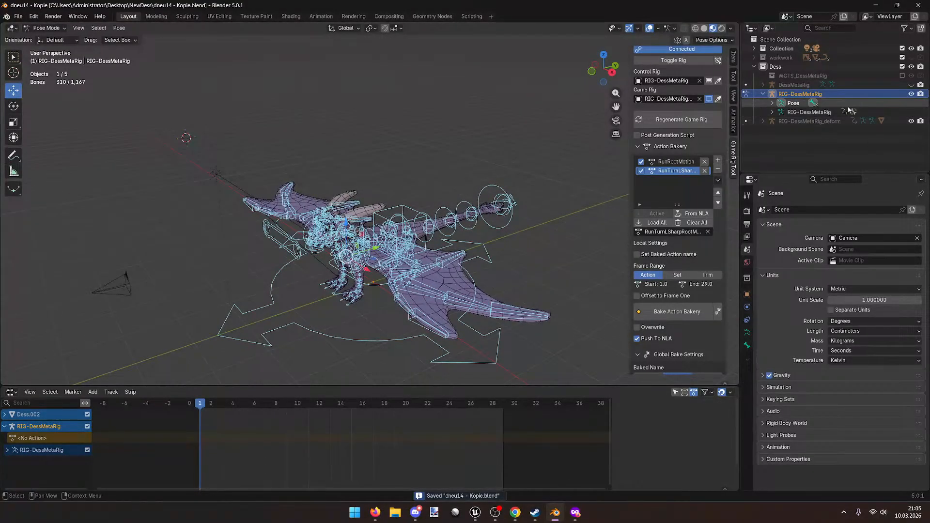
scroll(681, 78, up, 2)
click(680, 78)
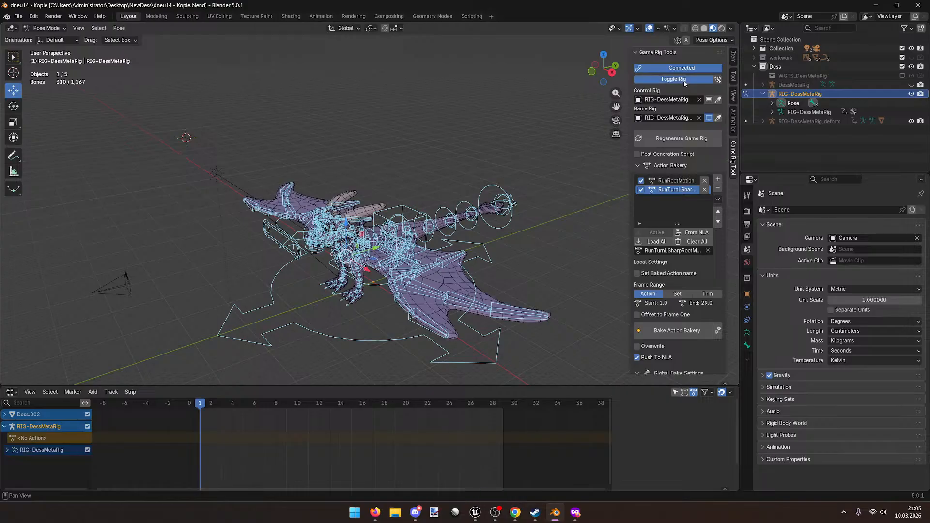
Step: Inspect the disconnected deform rig from several angles and save the file
middle_drag(542, 104, 273, 100)
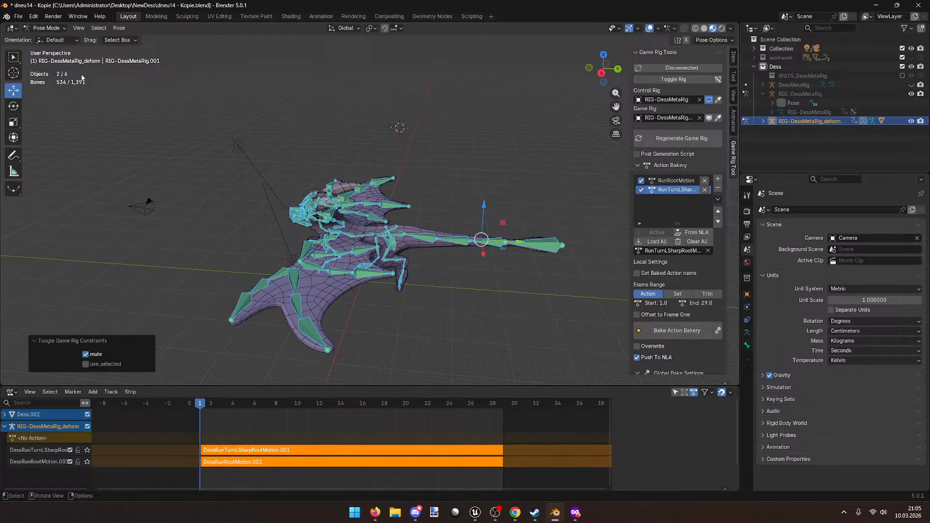
middle_drag(184, 170, 337, 205)
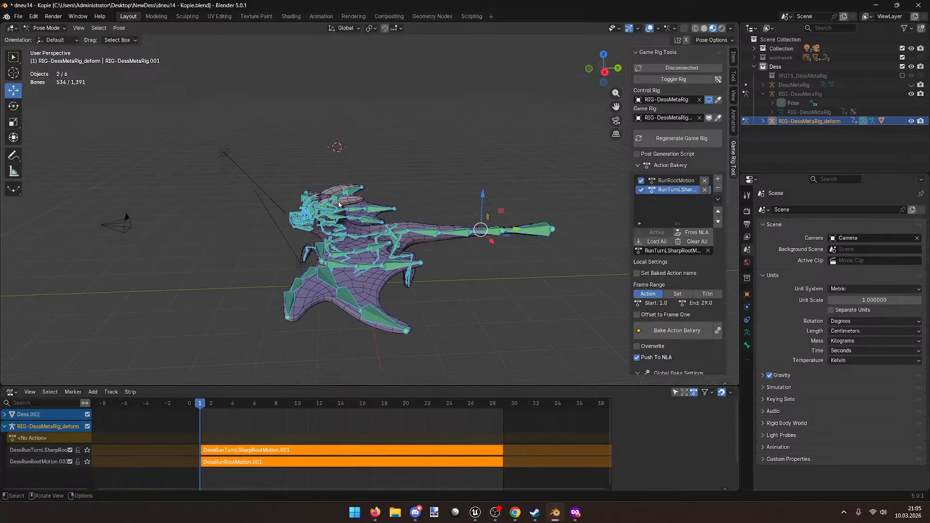
middle_drag(88, 115, 191, 156)
key(ctrl+s)
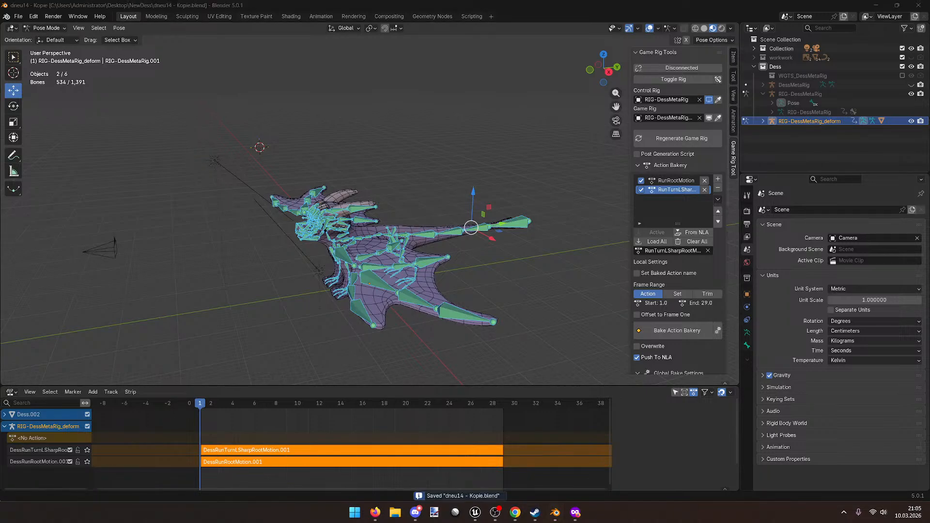
Step: Back in Blender, switch the scene from Pose Mode to Object Mode
key(alt+Tab)
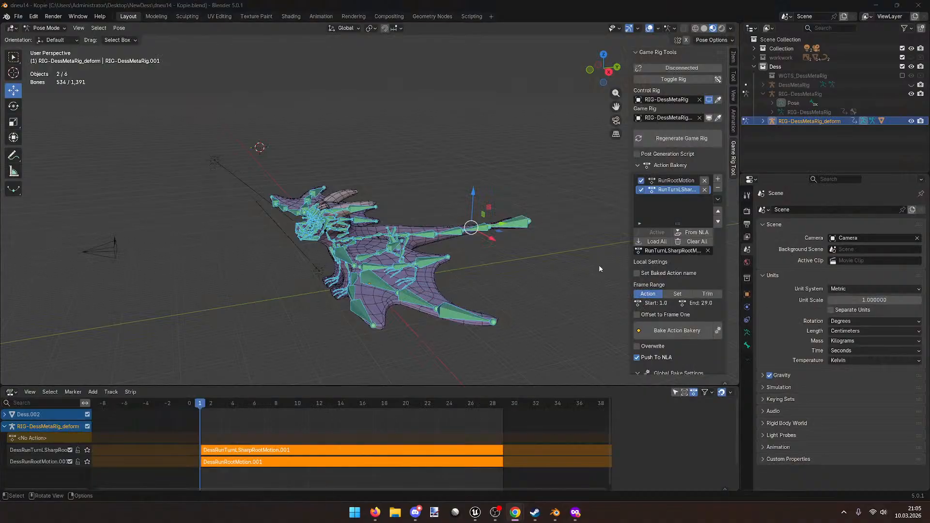
mouse_move(494, 263)
middle_down()
mouse_move(513, 270)
mouse_move(495, 276)
middle_up()
middle_drag(416, 255, 402, 253)
click(46, 28)
click(46, 37)
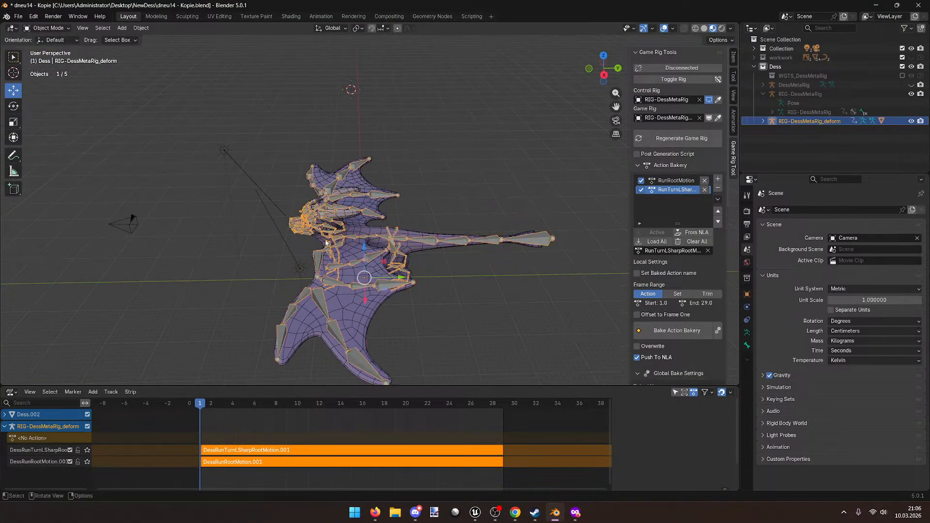
Step: Export the selected Dess.002 dragon and rig to NewDess/Dess.fbx using a saved preset at scale 0.10
shift+click(354, 276)
middle_drag(361, 276, 387, 289)
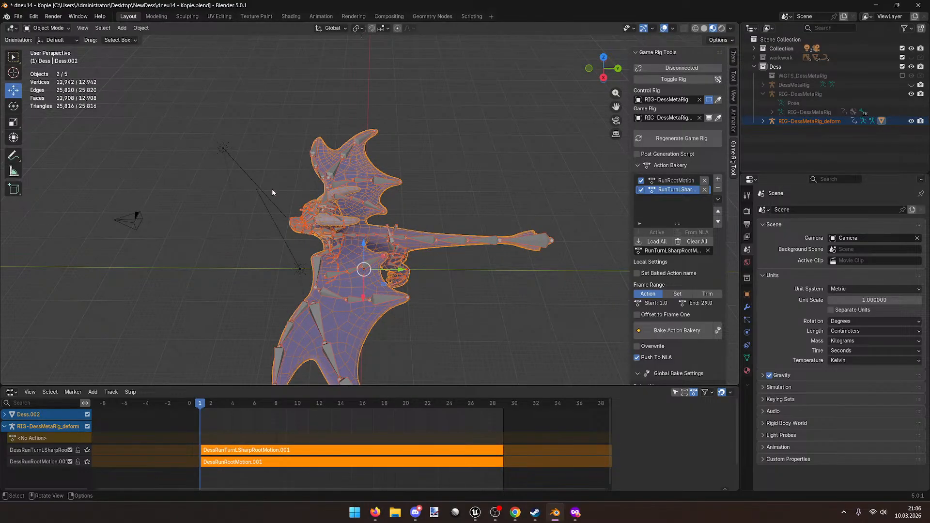
click(18, 16)
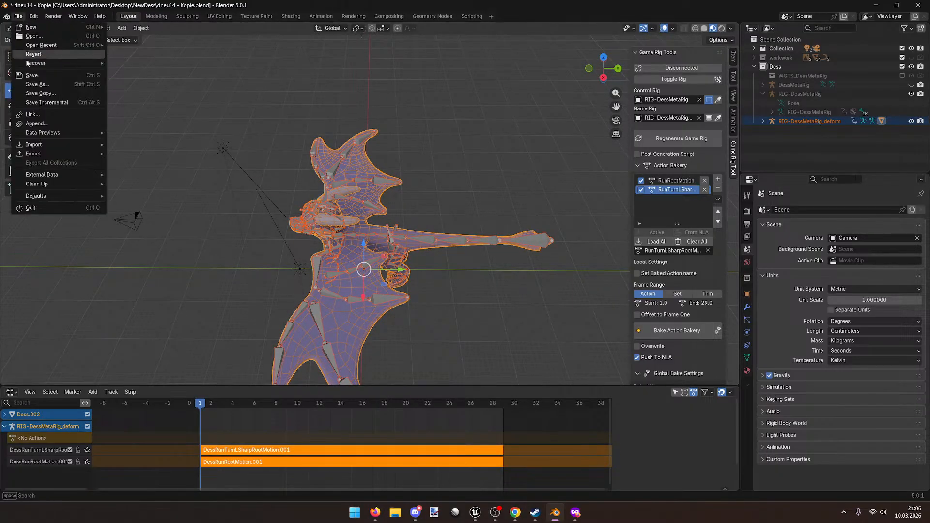
mouse_move(46, 153)
click(173, 224)
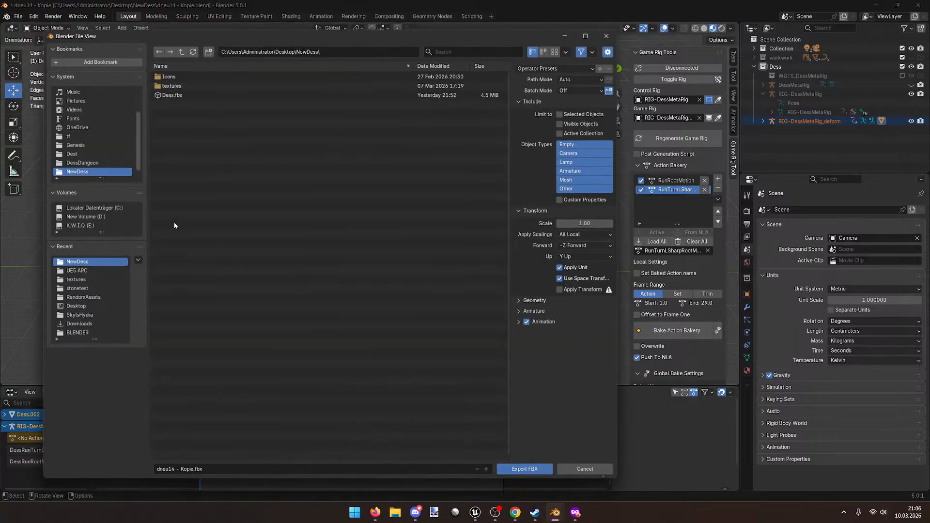
click(552, 65)
click(542, 87)
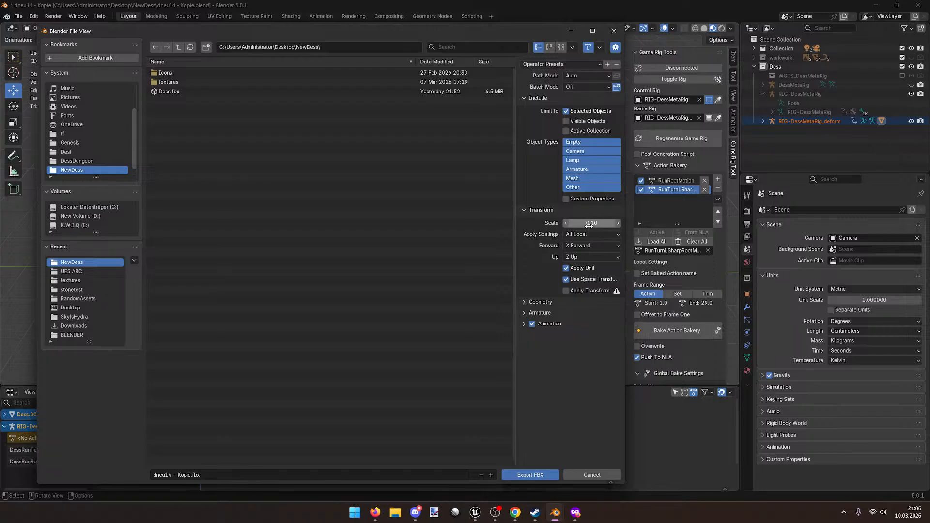
click(192, 92)
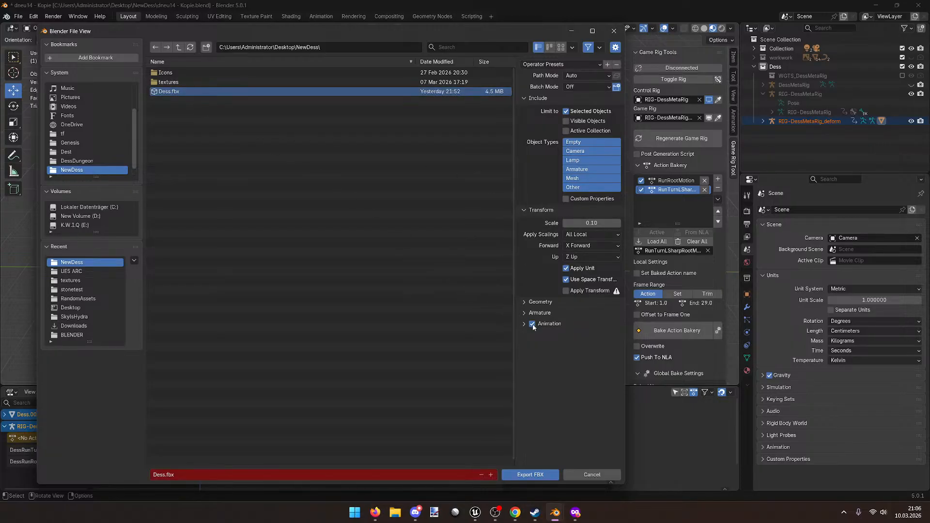
click(530, 474)
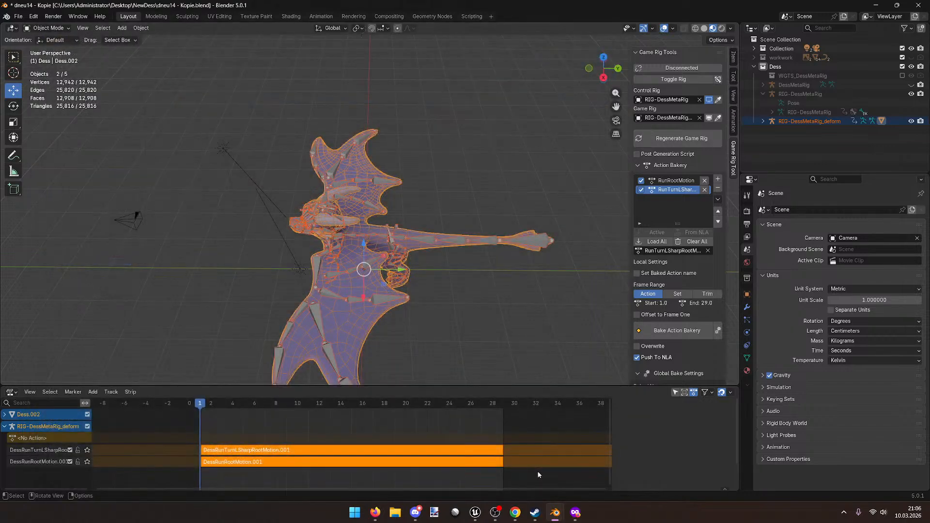
mouse_move(504, 514)
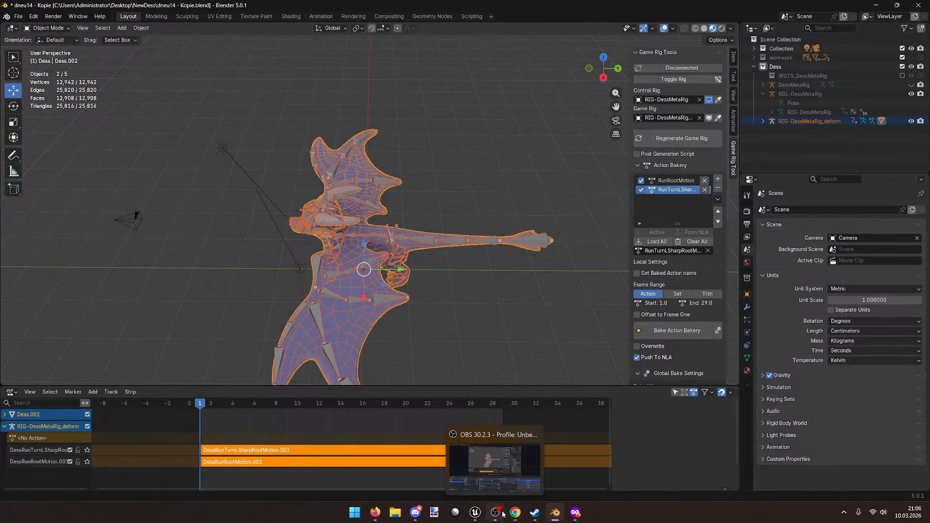
Step: In Unreal, open the Dess skeletal mesh and view root bone RIG-DessMetaRig_deform's transforms
middle_drag(436, 359, 416, 340)
click(476, 512)
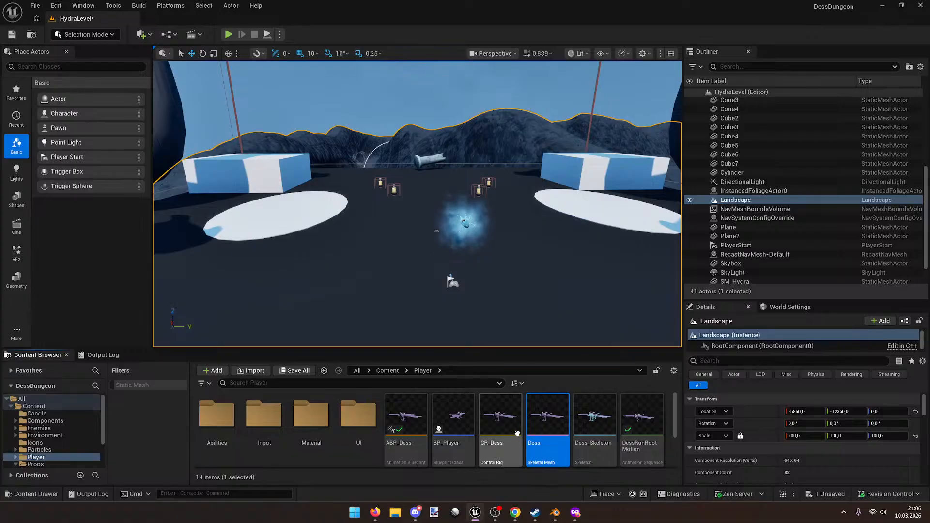
double_click(557, 415)
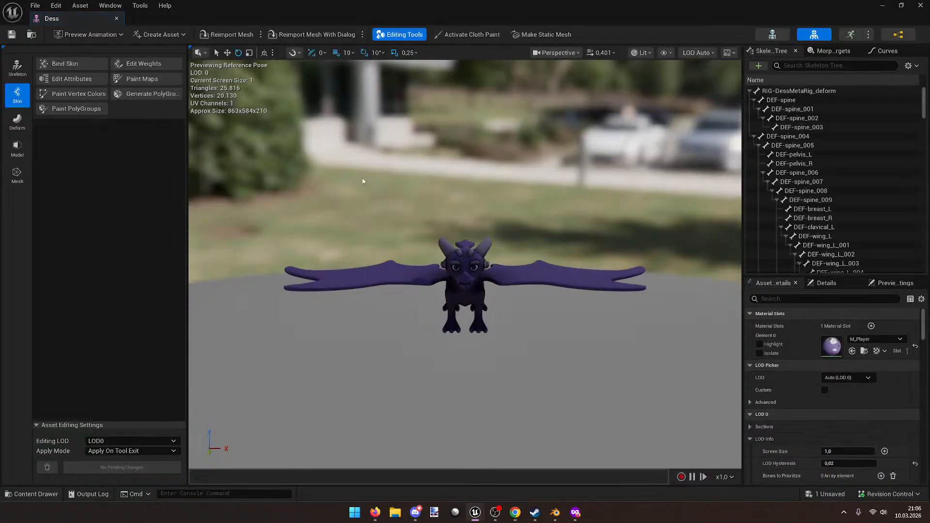
click(805, 91)
click(834, 283)
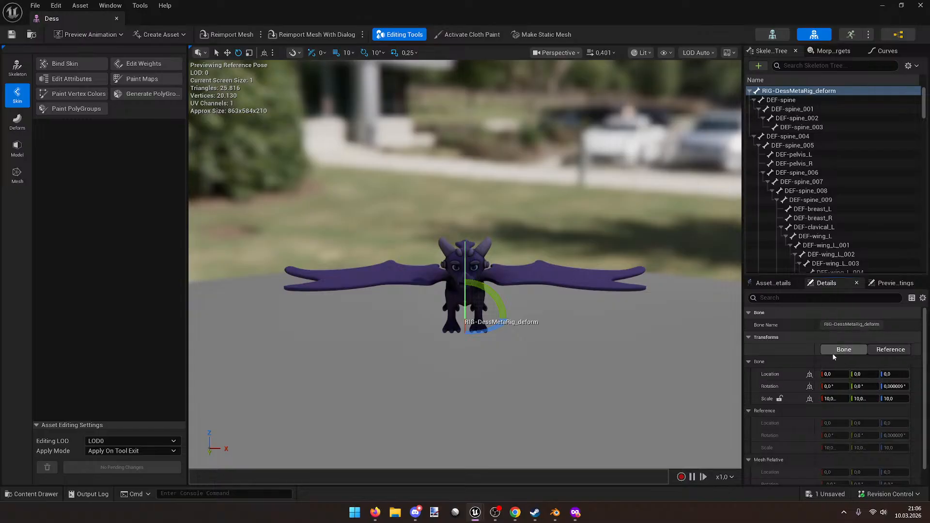
Step: Reimport the Dess mesh from the new FBX, then return to Blender
click(226, 35)
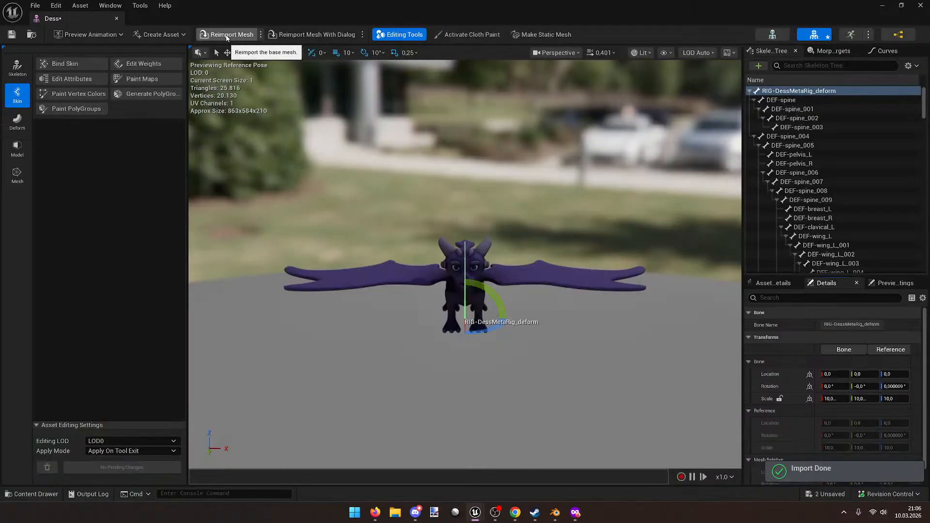
right_drag(508, 225, 424, 222)
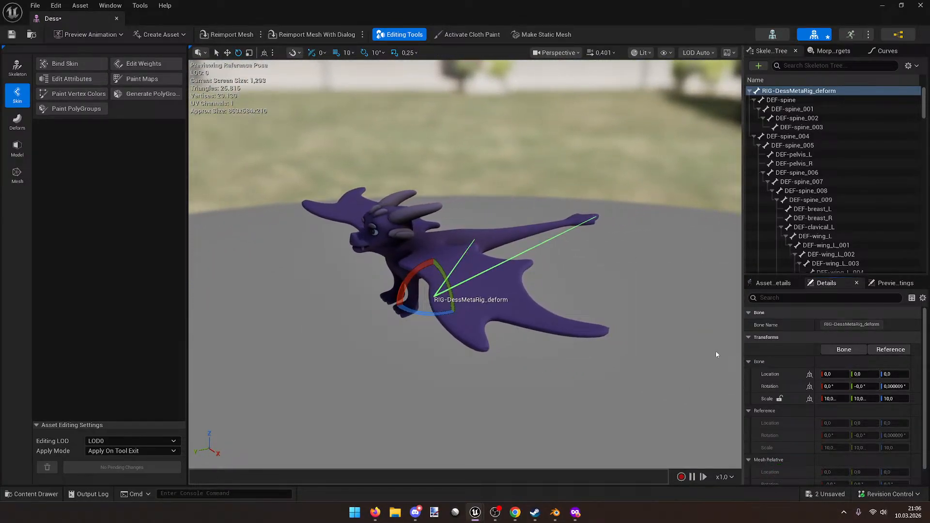
drag(743, 343, 666, 304)
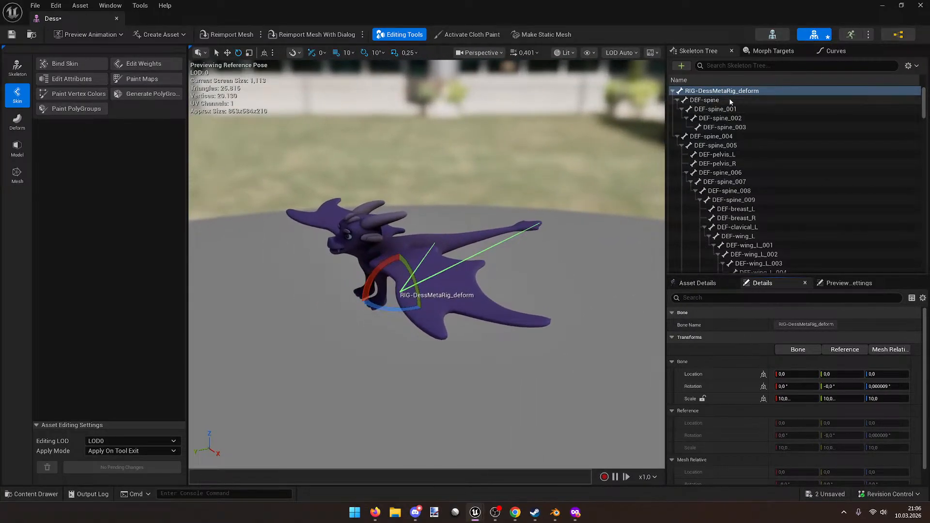
click(562, 519)
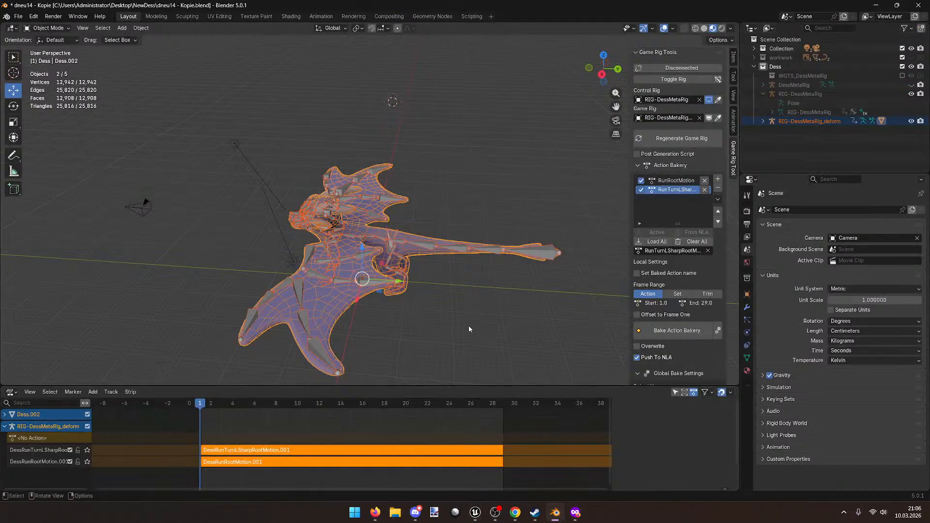
Step: Select the RIG-DessMetaRig_deform armature, set length units to Meters, and save
click(327, 273)
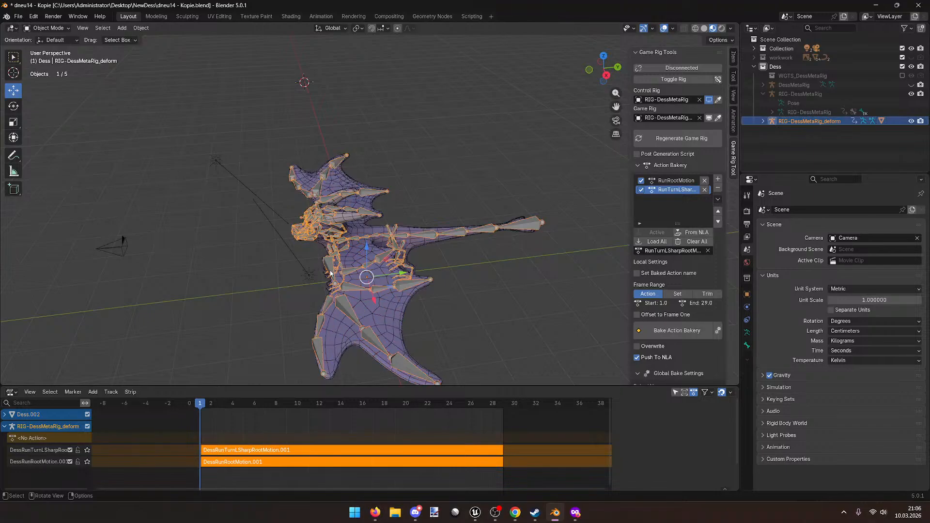
click(734, 56)
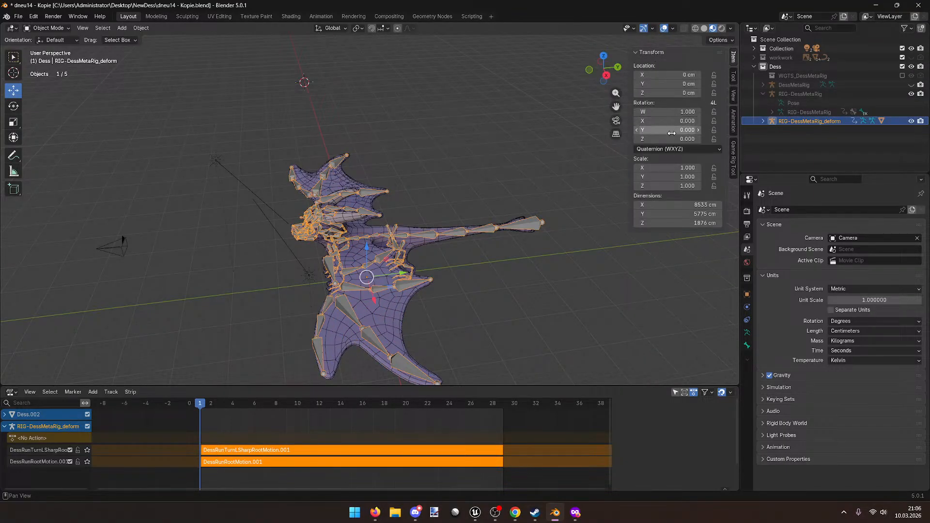
middle_drag(611, 188, 630, 204)
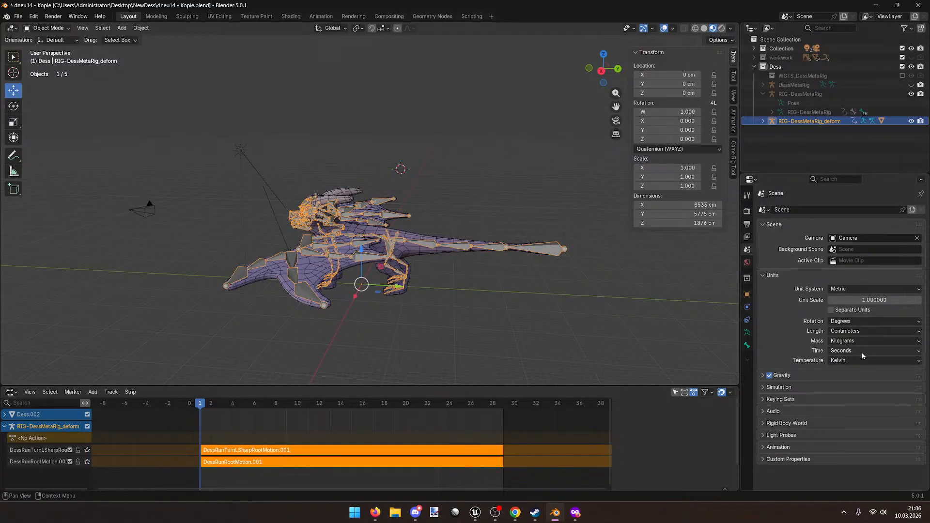
click(855, 334)
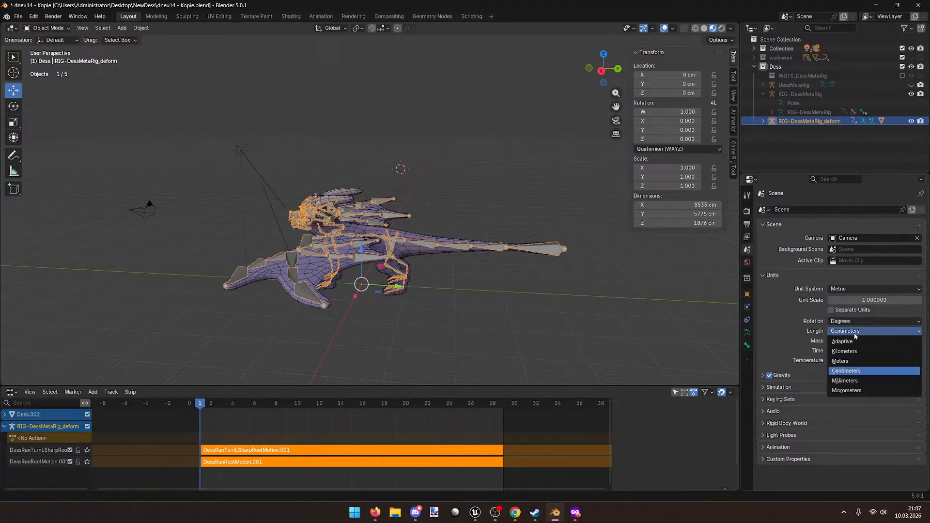
middle_drag(568, 248, 531, 240)
key(ctrl+s)
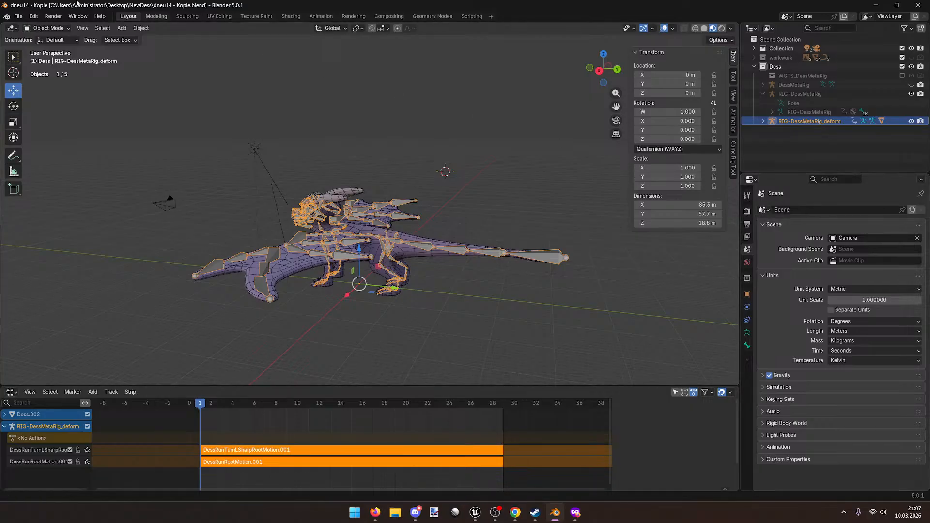
Step: Add the Dess.002 dragon mesh to the armature selection
middle_drag(222, 82, 223, 106)
middle_drag(223, 147, 317, 281)
shift+click(317, 280)
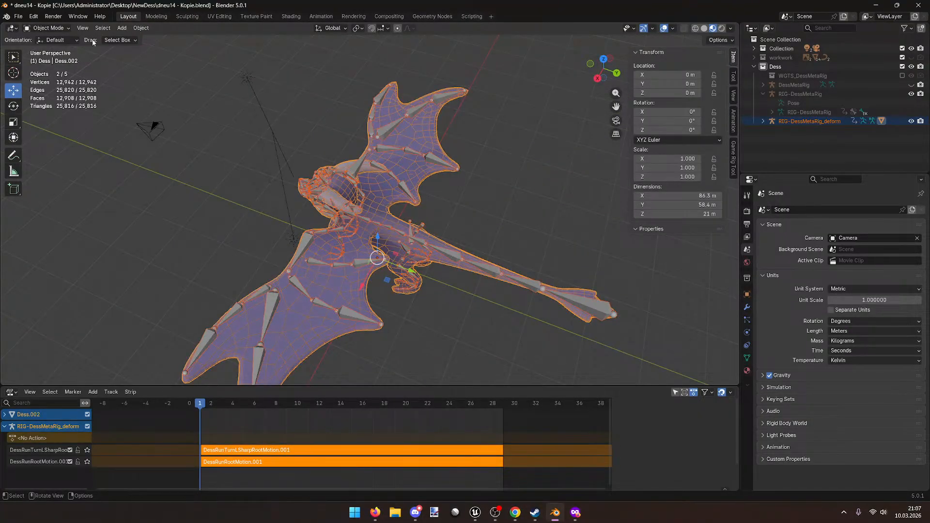
click(18, 16)
Step: Export the dragon to Dess.fbx at scale 1.00 with All Local scalings, then bring up Unreal's Dess editor
mouse_move(44, 165)
click(170, 220)
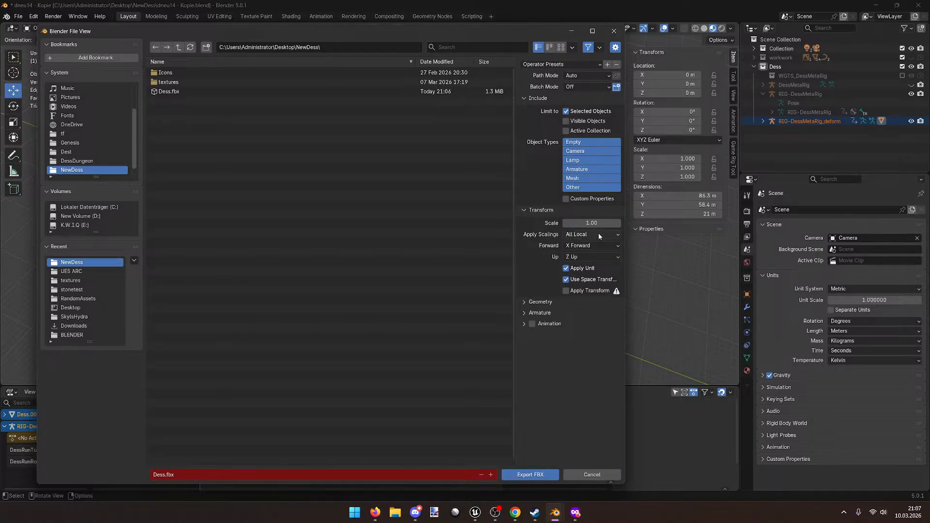
click(598, 235)
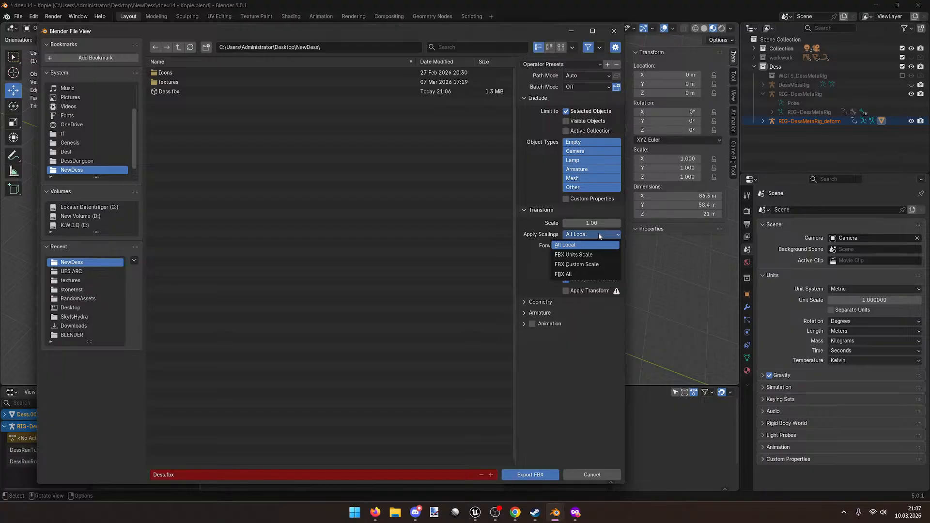
click(599, 234)
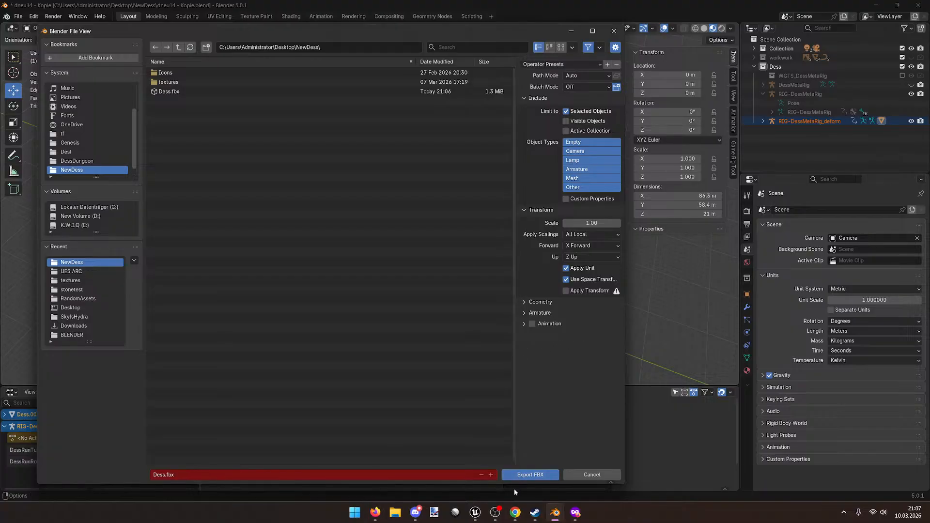
click(516, 475)
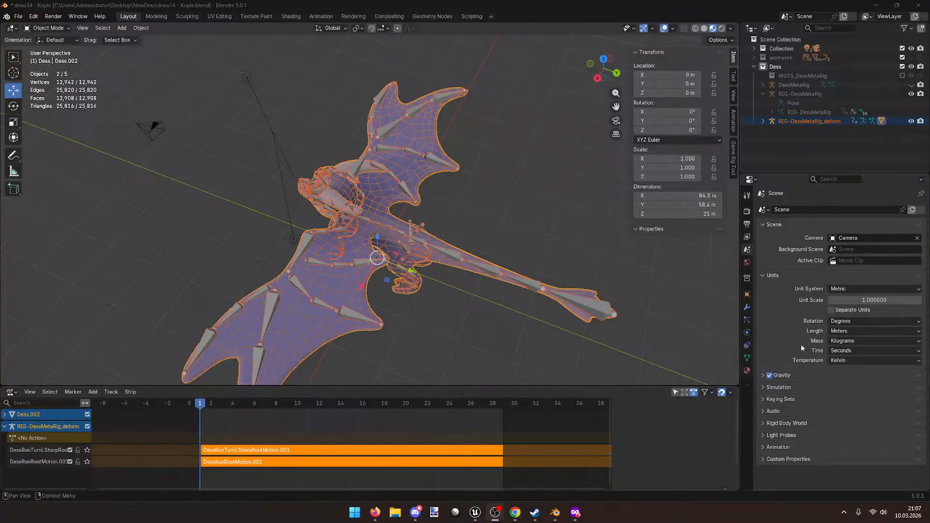
mouse_move(482, 513)
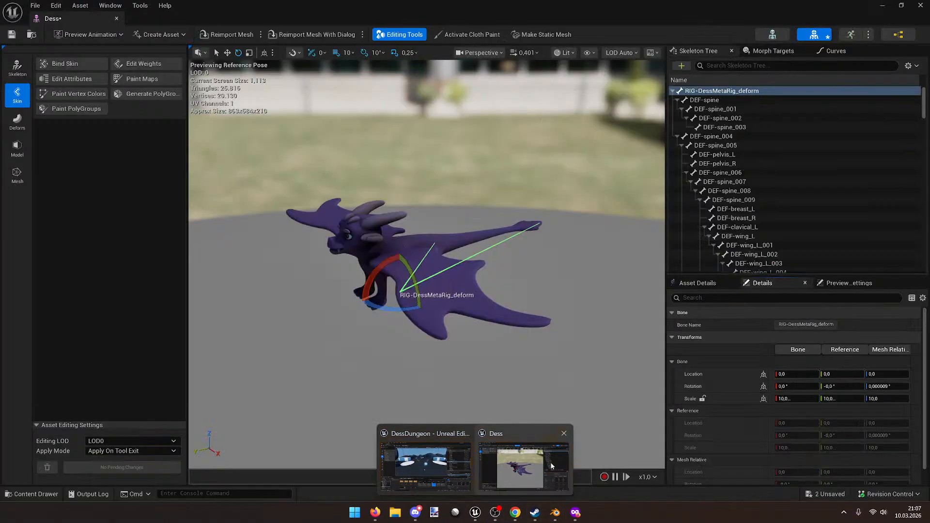
click(525, 463)
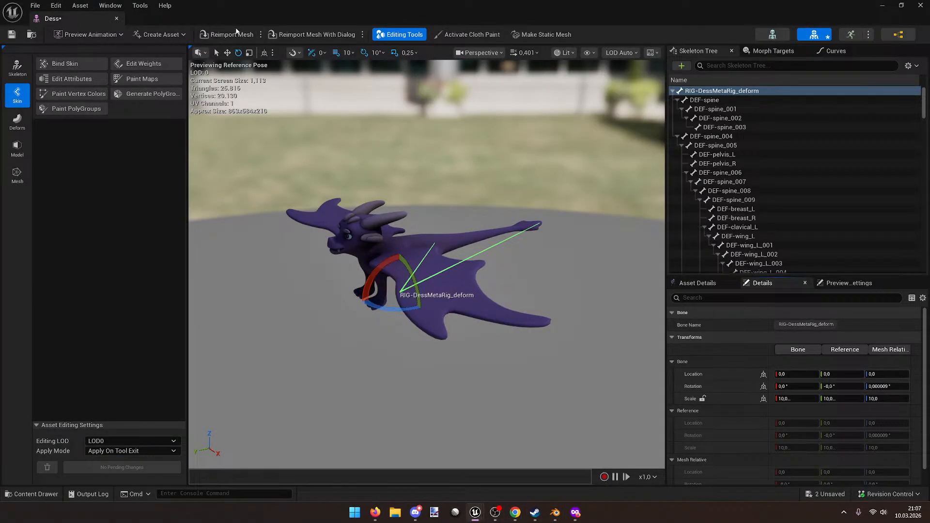
Step: Reimport the Dess mesh so the root bone scale reads 100, and widen the side panels
click(231, 34)
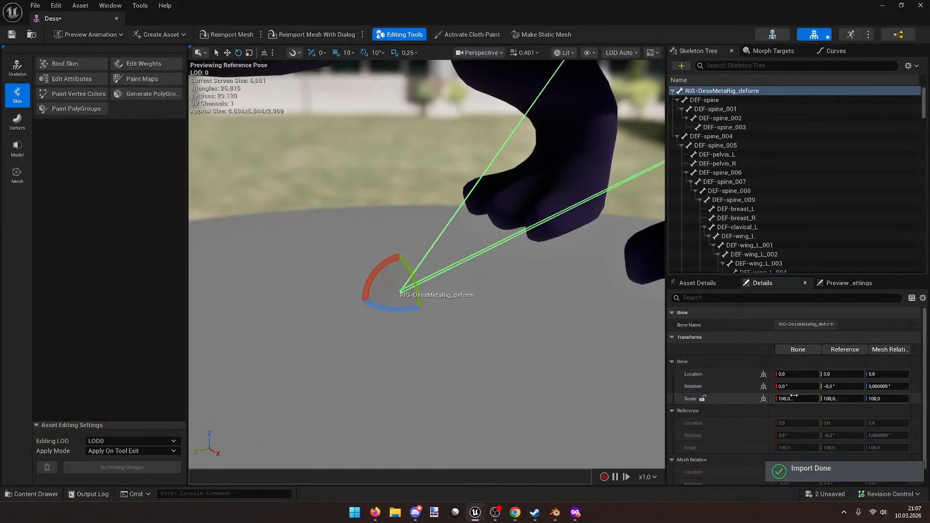
mouse_move(793, 399)
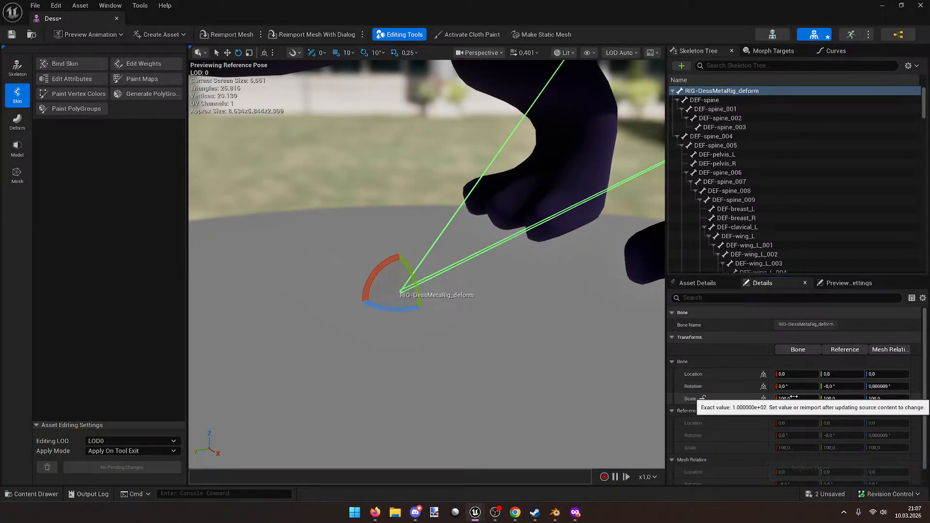
drag(666, 365, 605, 353)
right_drag(397, 291, 397, 218)
Step: Back in Blender, export the dragon as FBX to Dess.fbx with Scale 0.01
key(alt+Tab)
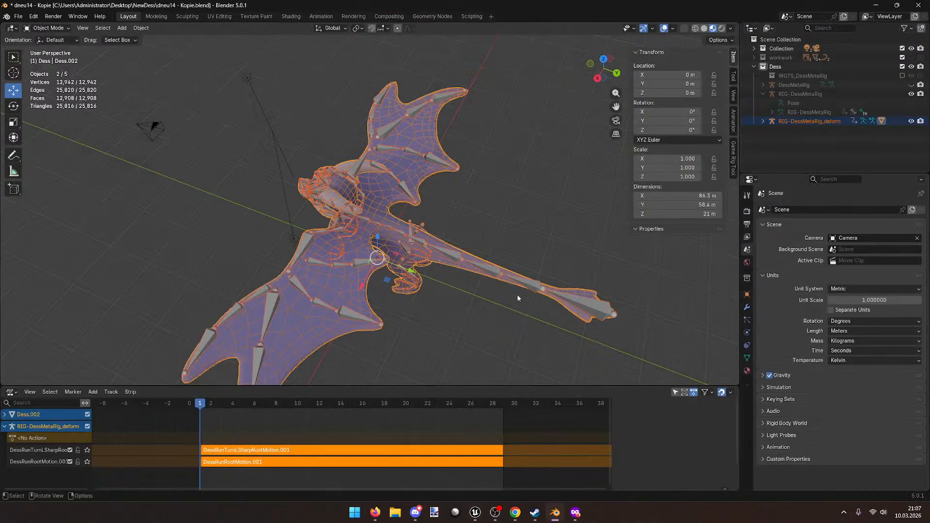
middle_drag(506, 315, 532, 304)
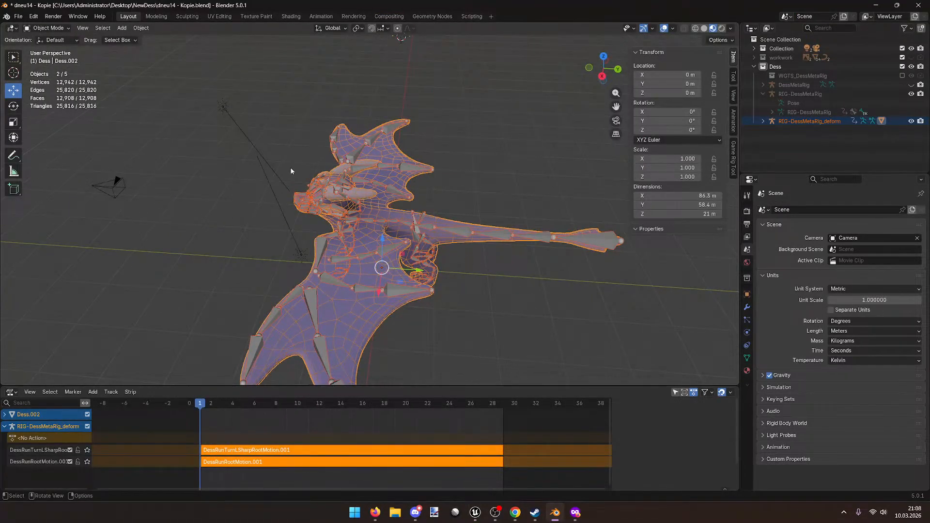
click(19, 16)
mouse_move(67, 150)
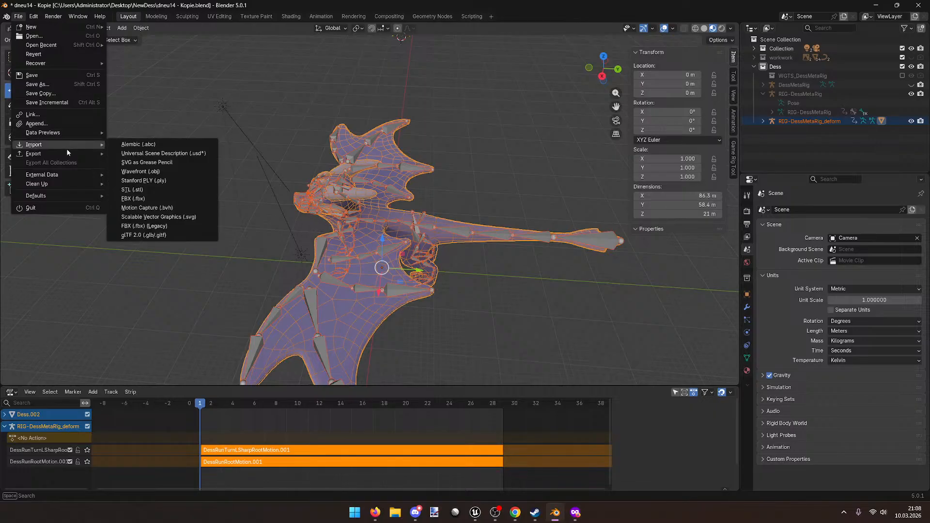
key(Escape)
click(15, 17)
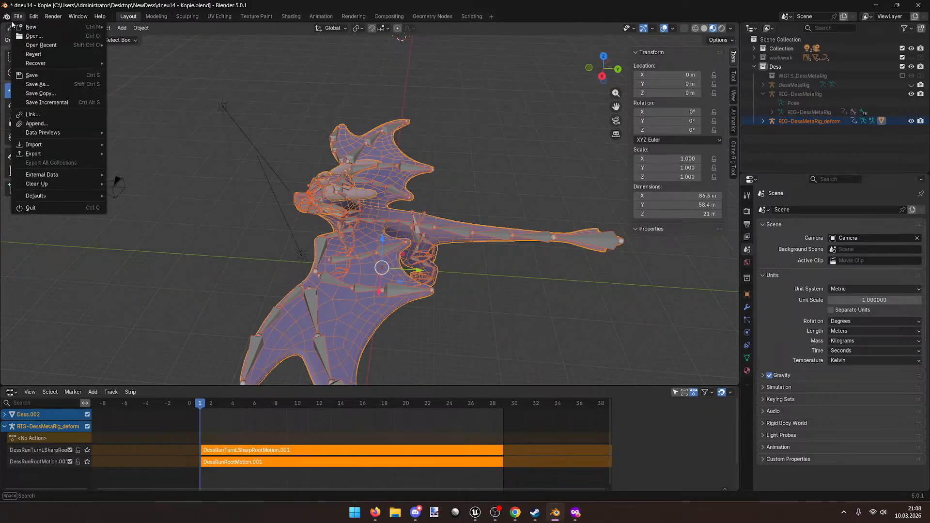
mouse_move(58, 153)
click(204, 226)
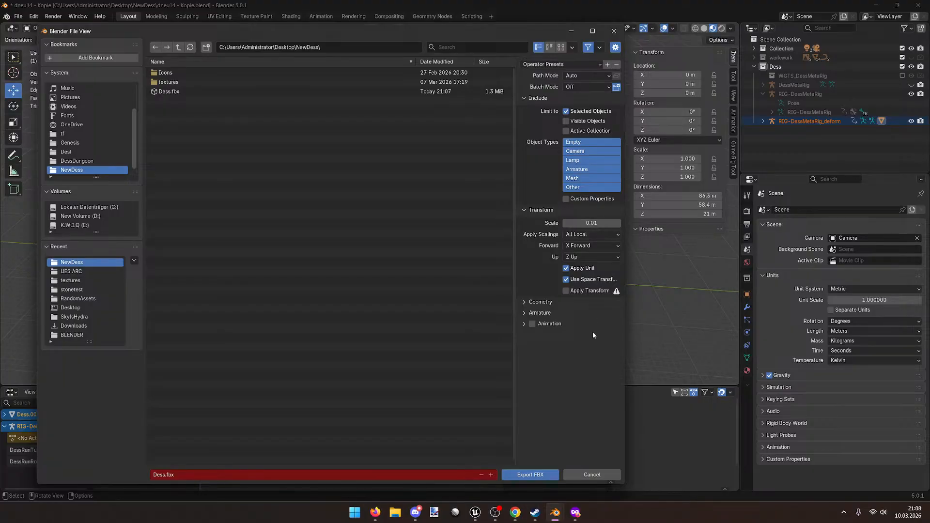
click(532, 475)
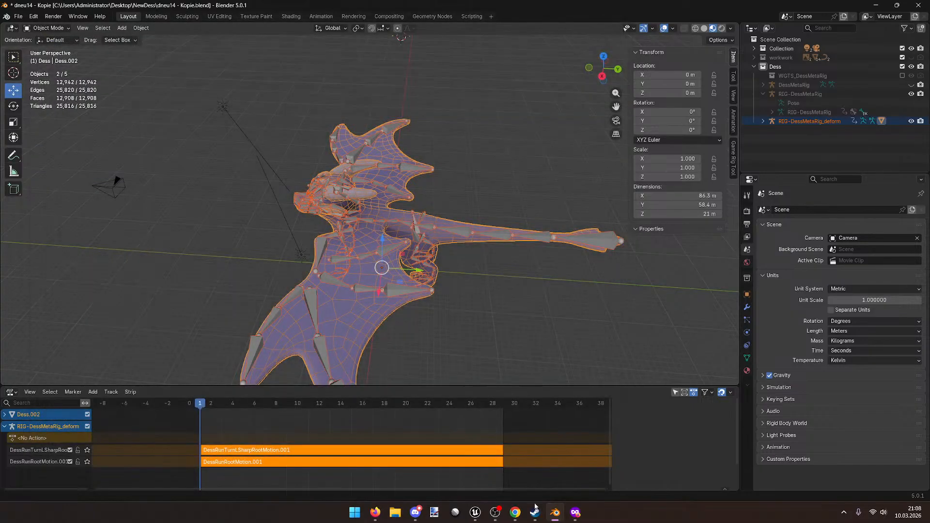
Step: Reimport the updated FBX into the Dess mesh and fly the preview camera to the dragon
mouse_move(478, 512)
click(497, 466)
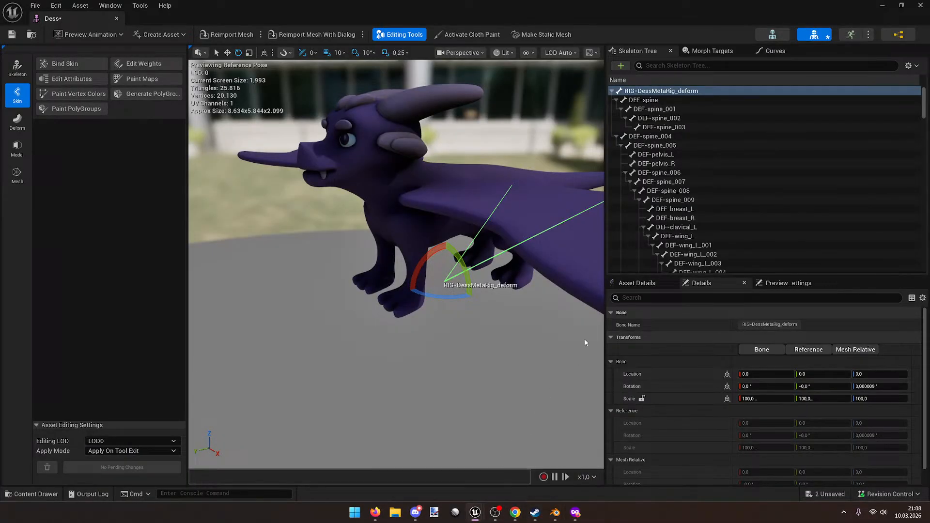
click(234, 35)
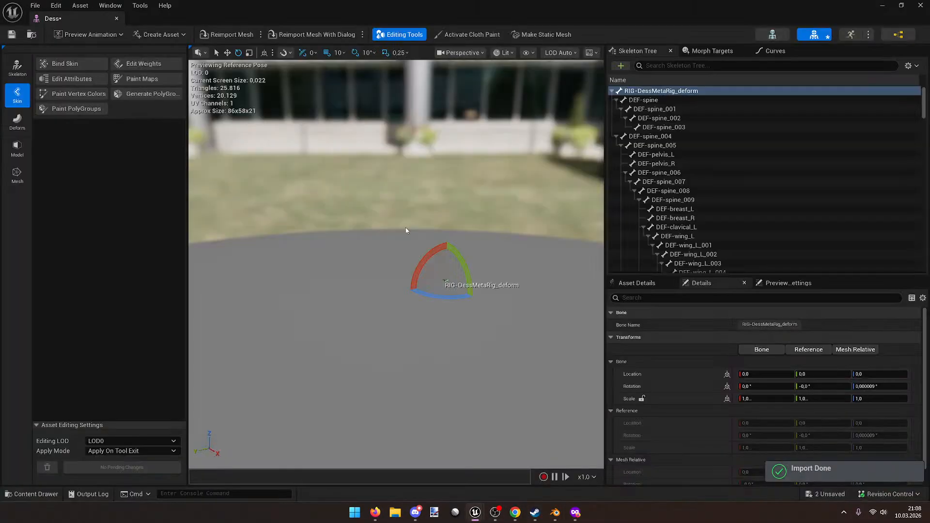
drag(406, 230, 417, 210)
key(w)
mouse_move(417, 211)
right_down()
mouse_move(418, 230)
mouse_move(435, 192)
mouse_move(435, 151)
mouse_move(423, 219)
mouse_move(415, 209)
right_up()
key(s)
key(w)
key(s)
key(w)
Step: Set the root bone's X and Y scale to 1
click(760, 402)
text(1)
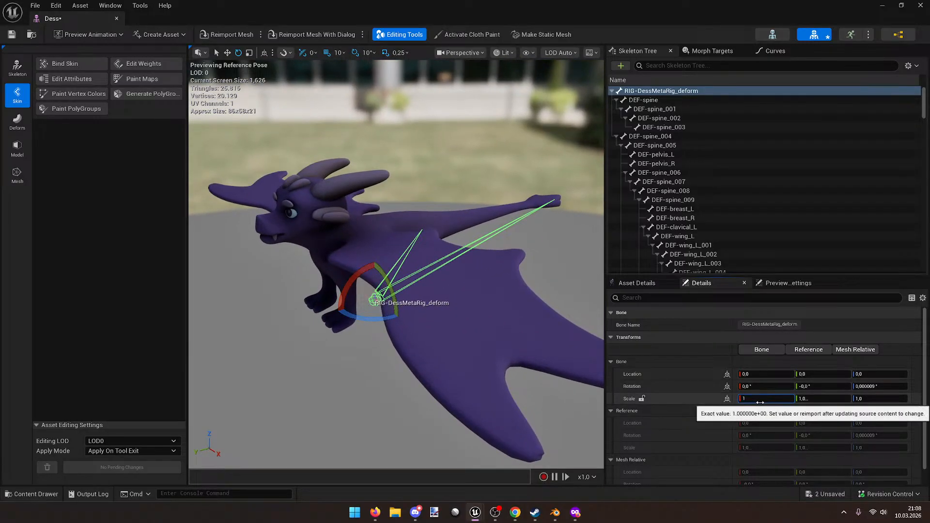
click(818, 398)
text(1)
right_drag(489, 290, 460, 285)
key(s)
key(w)
key(s)
key(w)
Step: Deselect the root bone, save the Dess asset and close its editor
key(s)
right_drag(435, 245, 472, 248)
click(440, 245)
key(ctrl+s)
key(w)
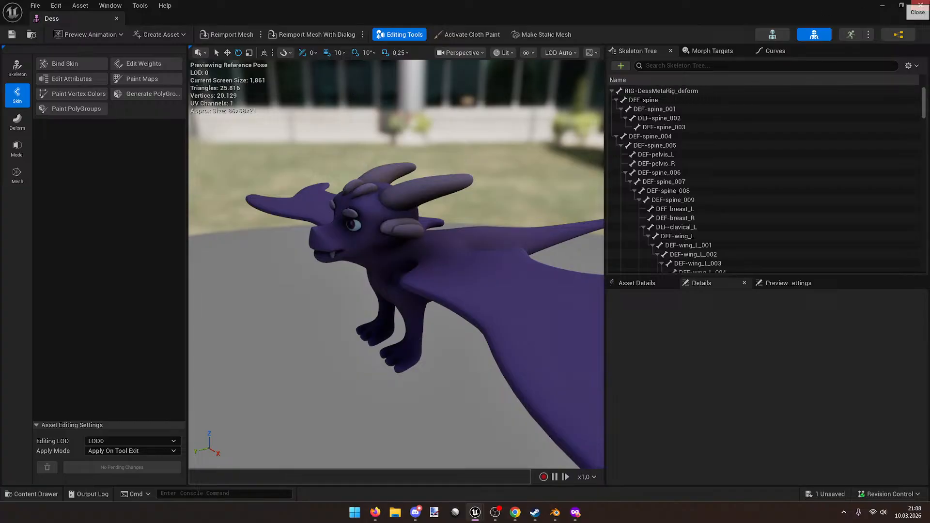
click(920, 6)
double_click(648, 415)
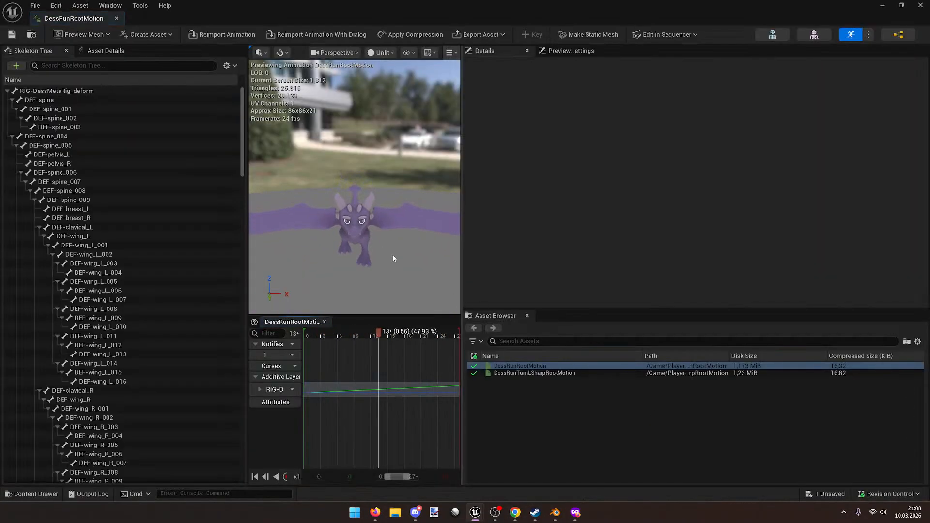
mouse_move(393, 258)
right_down()
mouse_move(281, 235)
mouse_move(417, 234)
mouse_move(373, 245)
mouse_move(396, 256)
right_up()
key(w)
drag(396, 255, 394, 256)
right_drag(394, 256, 385, 258)
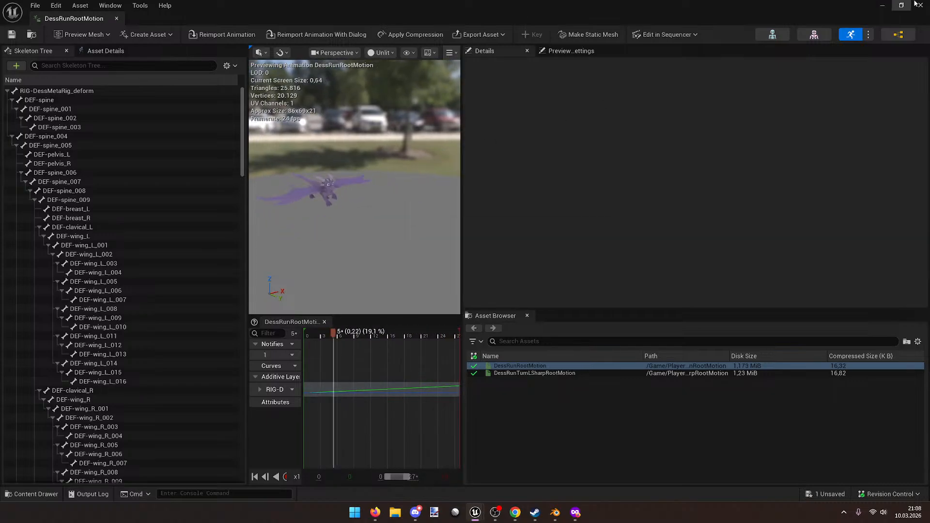
click(920, 6)
click(228, 35)
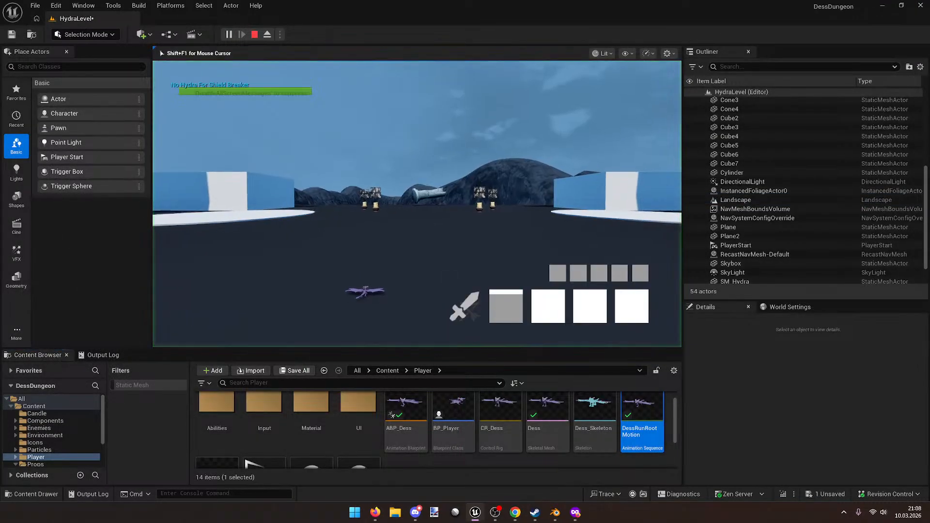
key(s)
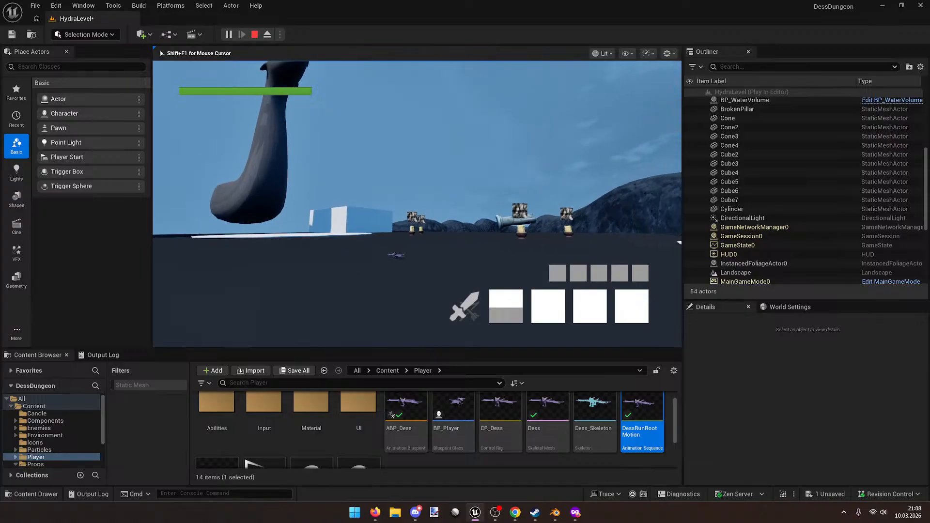
key(space)
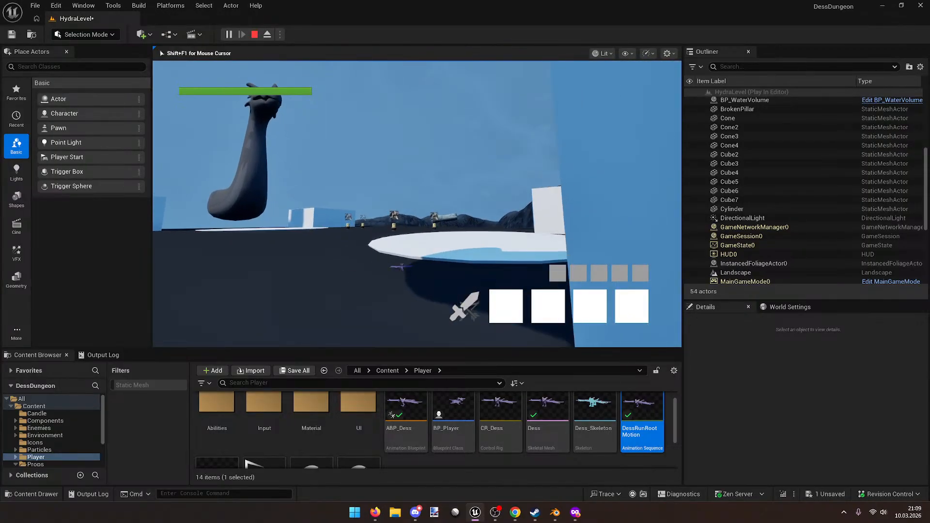
key(s)
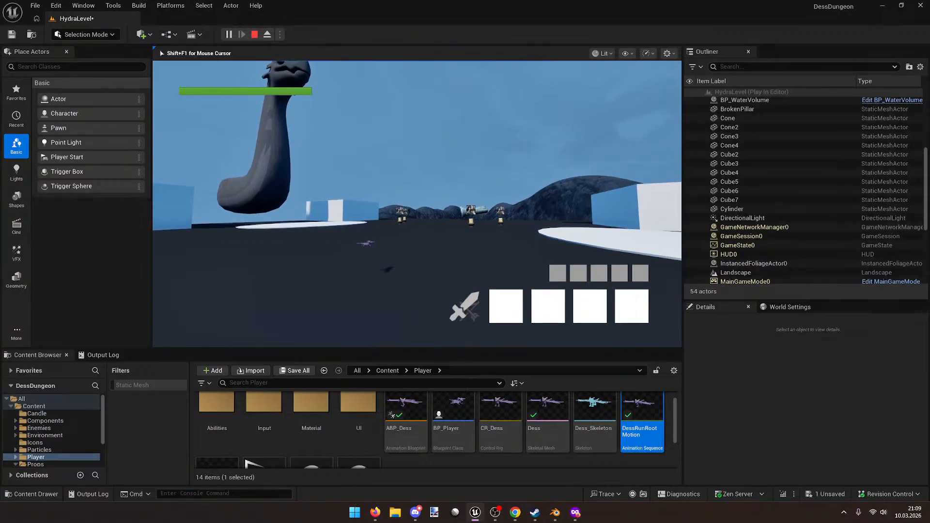
key(Escape)
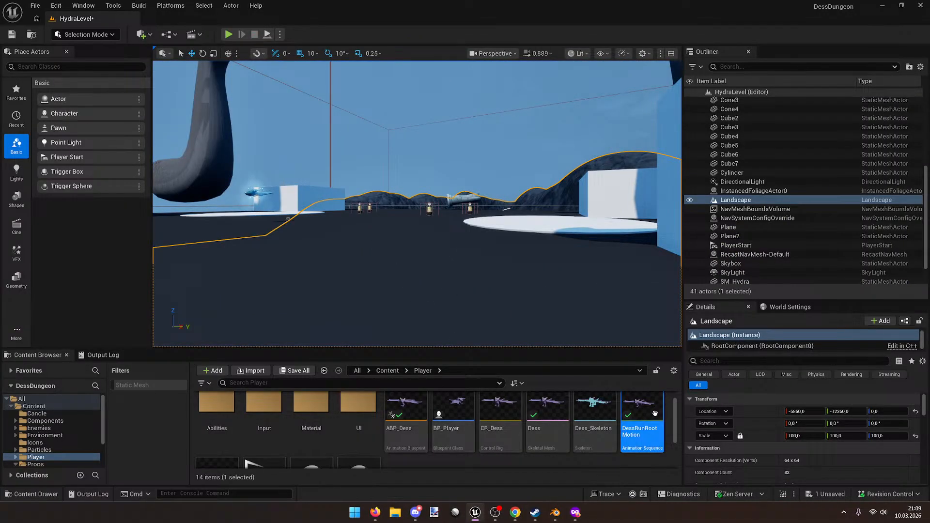
mouse_move(652, 416)
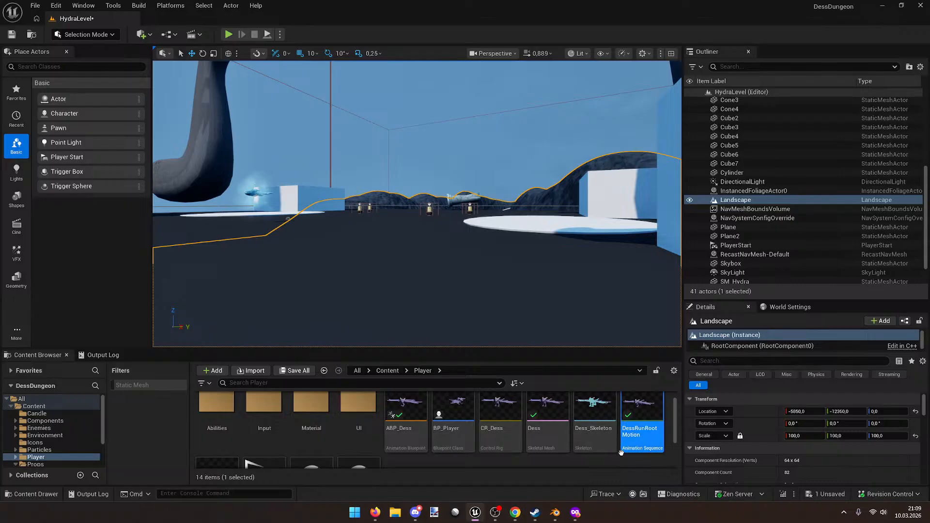
scroll(621, 450, up, 1)
Step: Open Dess and reimport it with Offset Uniform Scale 10, then check the root bone
double_click(537, 454)
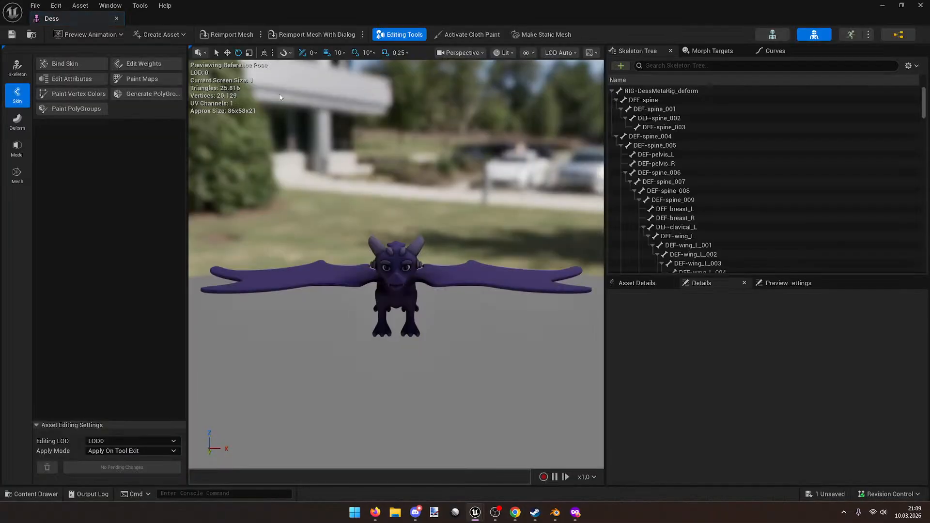
click(287, 36)
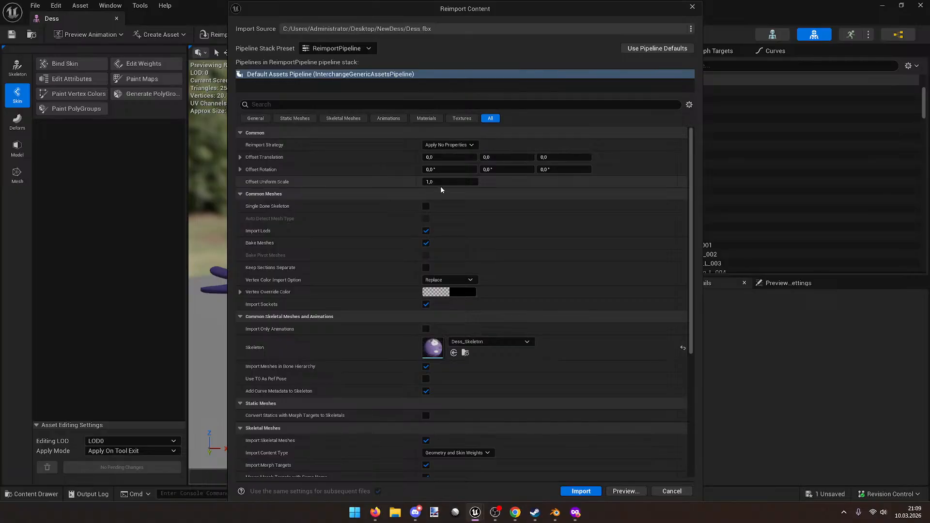
click(452, 182)
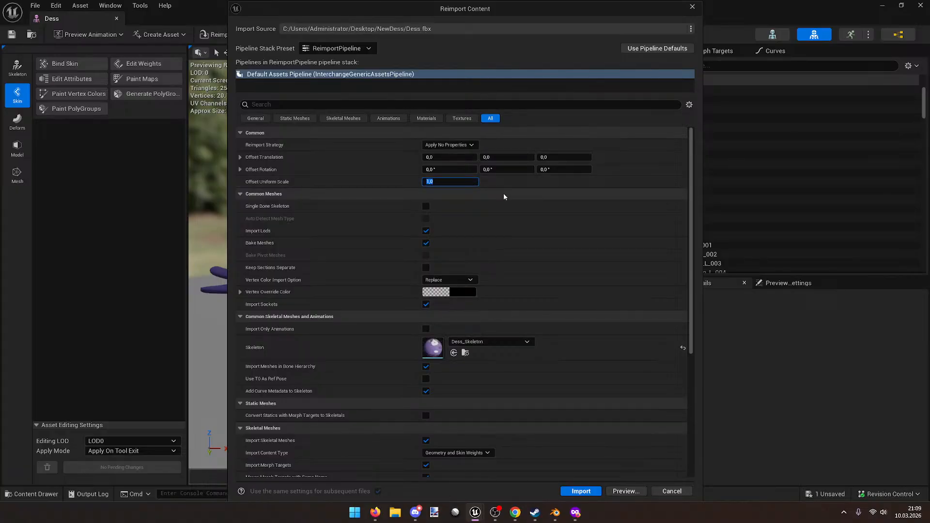
text(10)
key(Return)
click(592, 492)
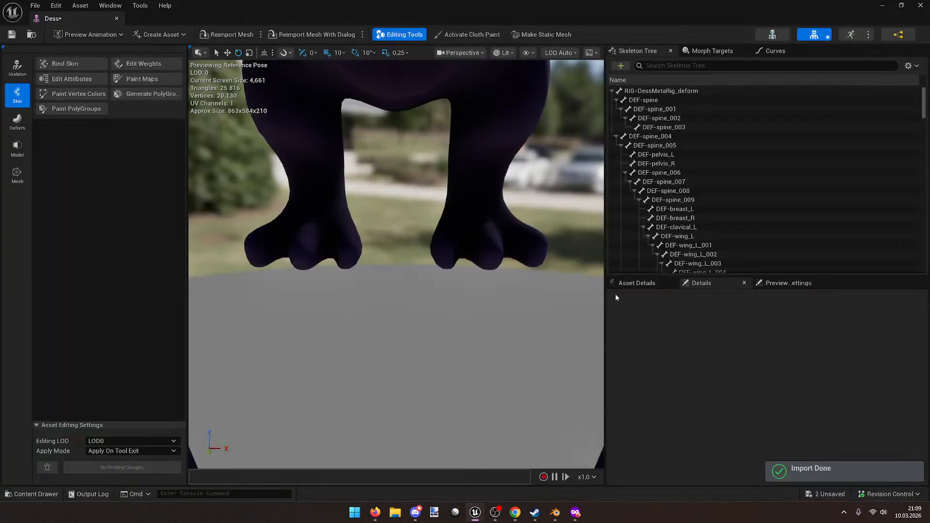
click(677, 90)
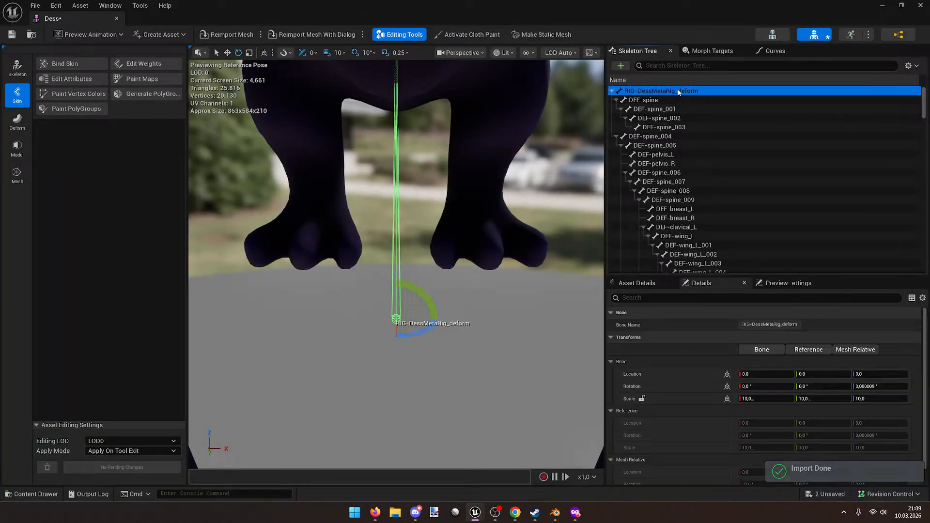
right_drag(546, 336, 447, 213)
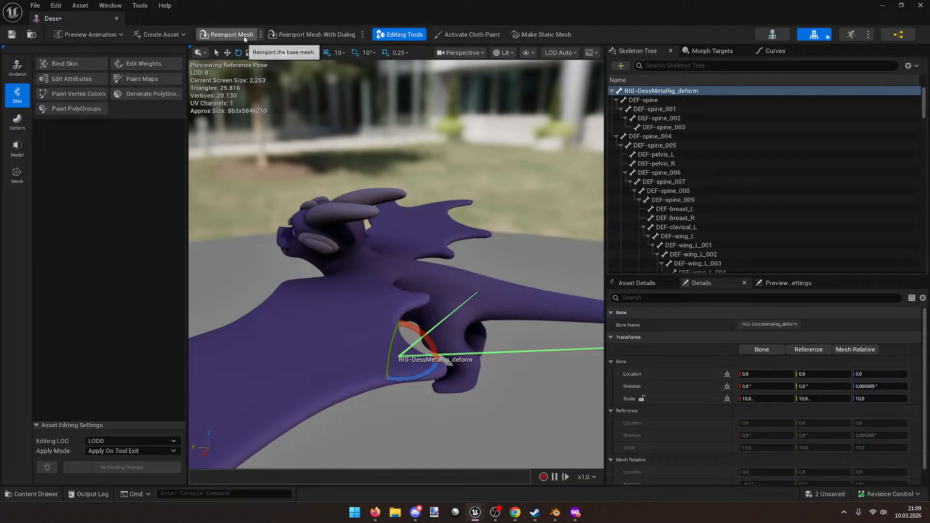
Step: Reimport Dess again with Offset Uniform Scale 1 and close the mesh editor
click(312, 34)
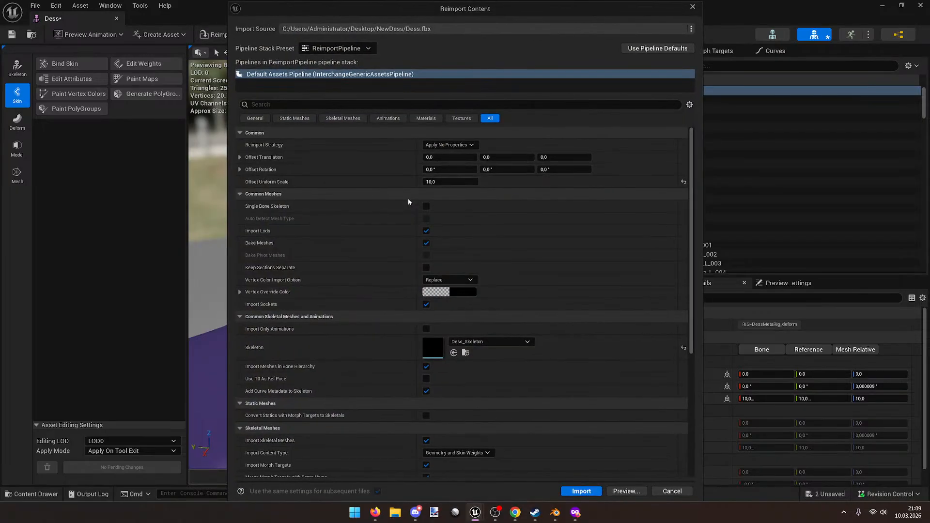
click(446, 182)
text(1)
key(Return)
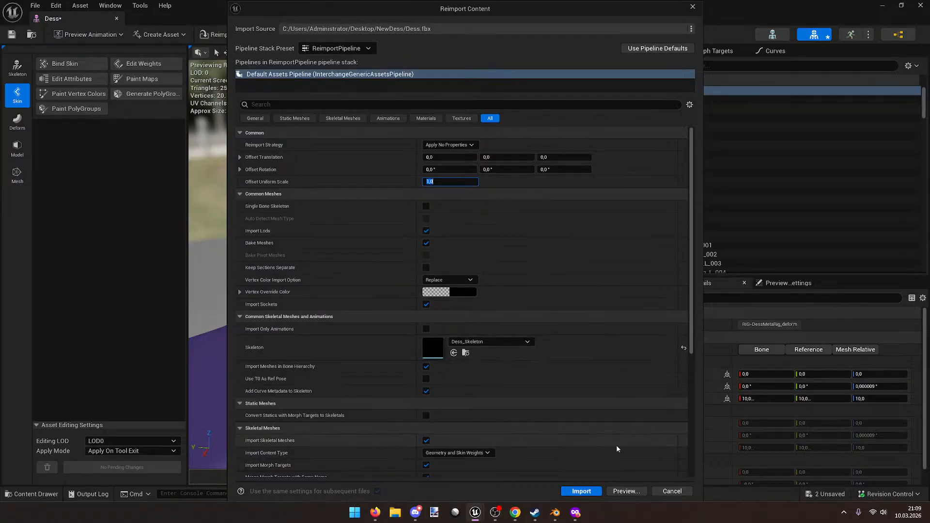
click(576, 490)
right_drag(523, 341, 362, 243)
key(w)
key(s)
key(w)
key(s)
key(s)
click(920, 5)
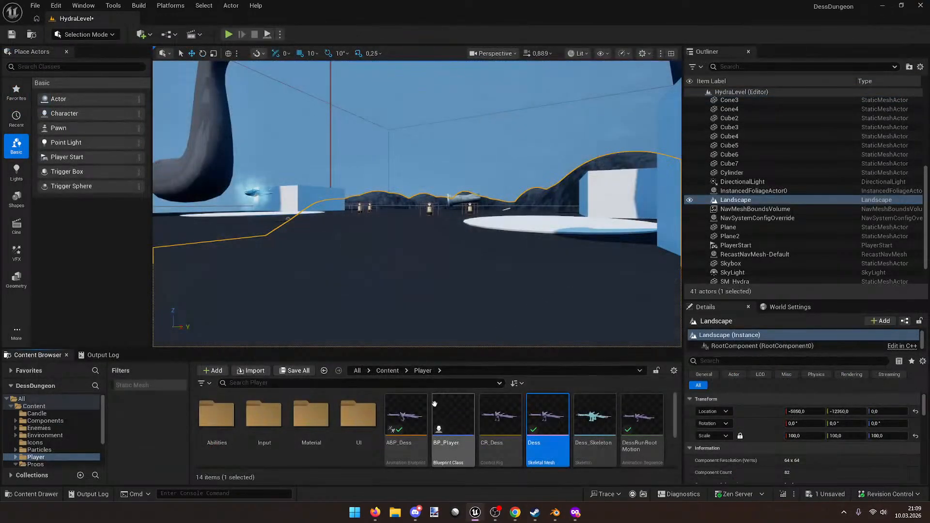
Step: Open BP_Player's viewport and scale its Mesh component to 17 on all axes
double_click(436, 405)
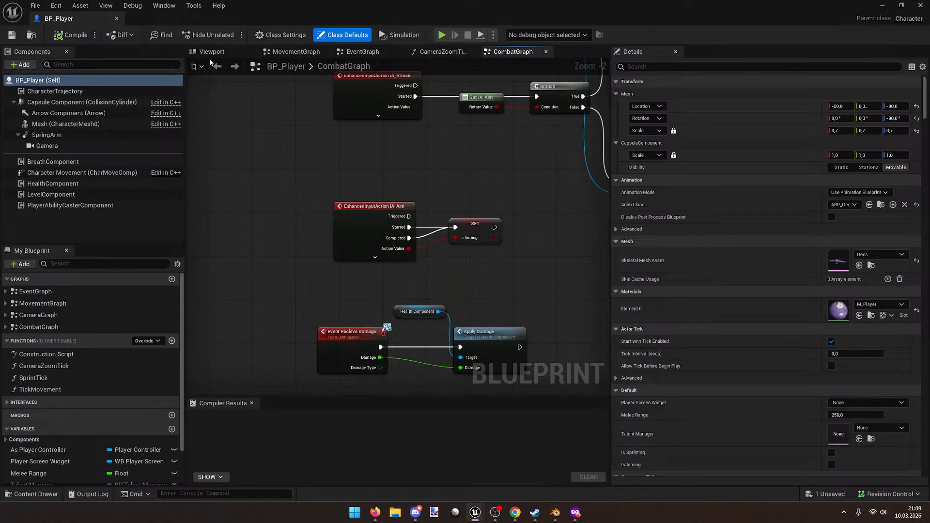
click(212, 52)
click(384, 280)
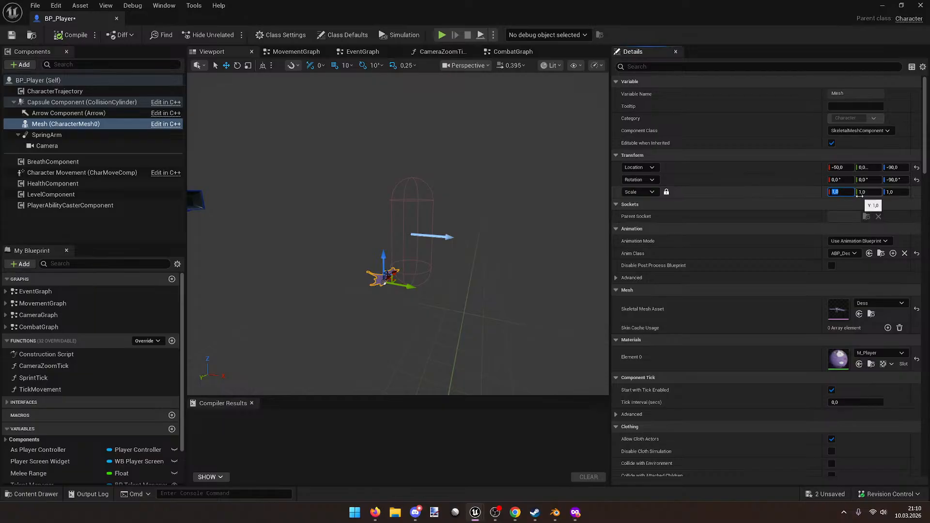
key(Return)
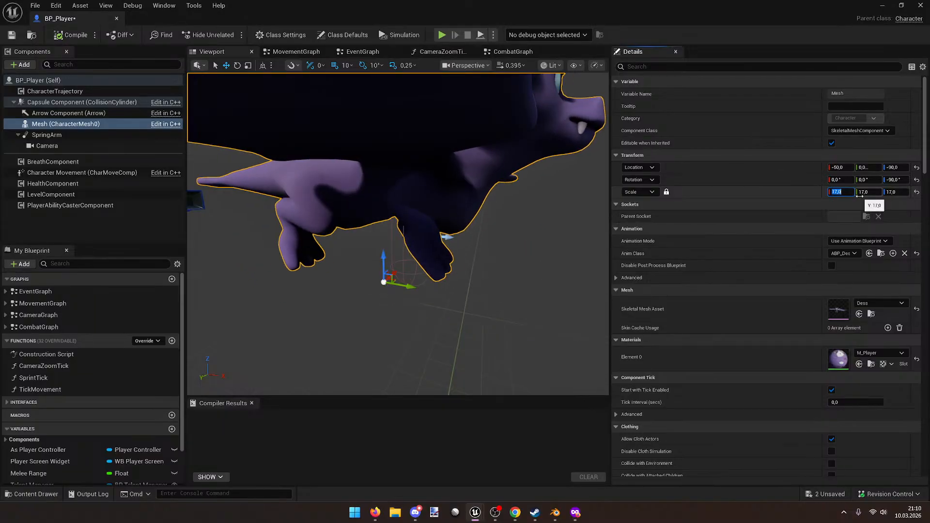
right_drag(377, 139, 347, 139)
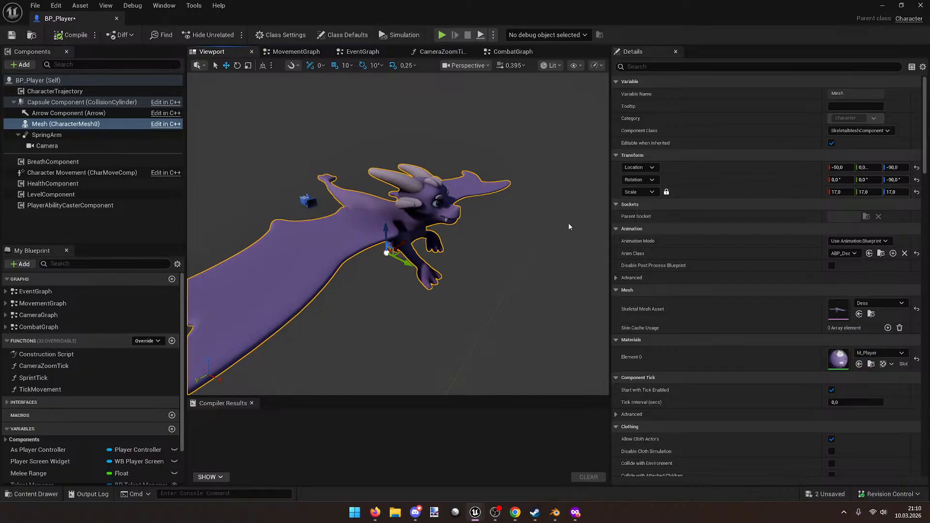
mouse_move(523, 253)
right_down()
mouse_move(524, 264)
mouse_move(516, 257)
mouse_move(569, 236)
mouse_move(523, 252)
mouse_move(514, 241)
right_up()
key(e)
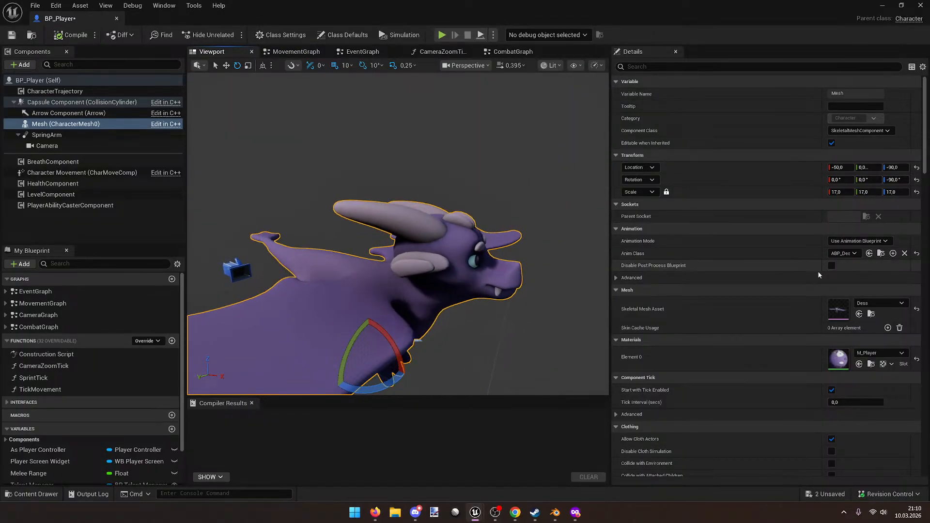
Step: Change the Mesh scale to 7 on all axes, save BP_Player and close it
click(844, 193)
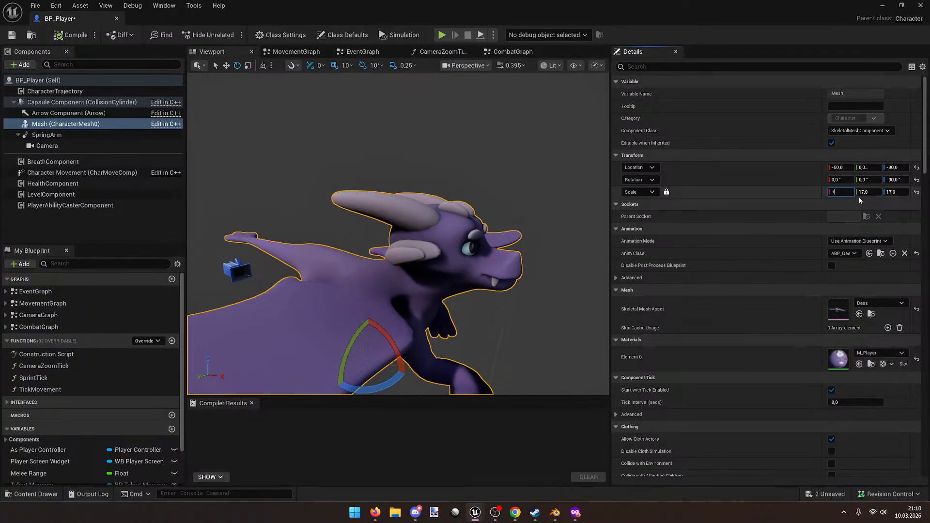
text(7)
key(Tab)
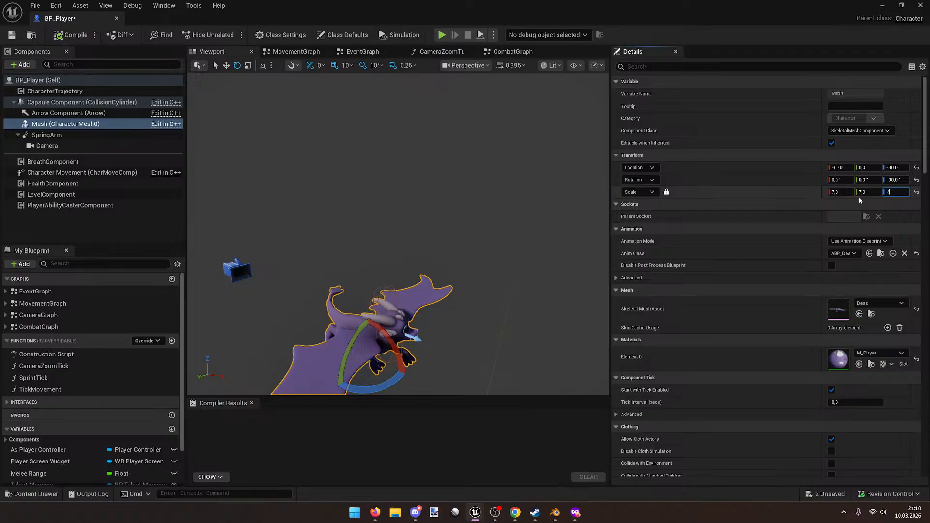
right_drag(514, 213, 467, 286)
click(467, 286)
key(ctrl+s)
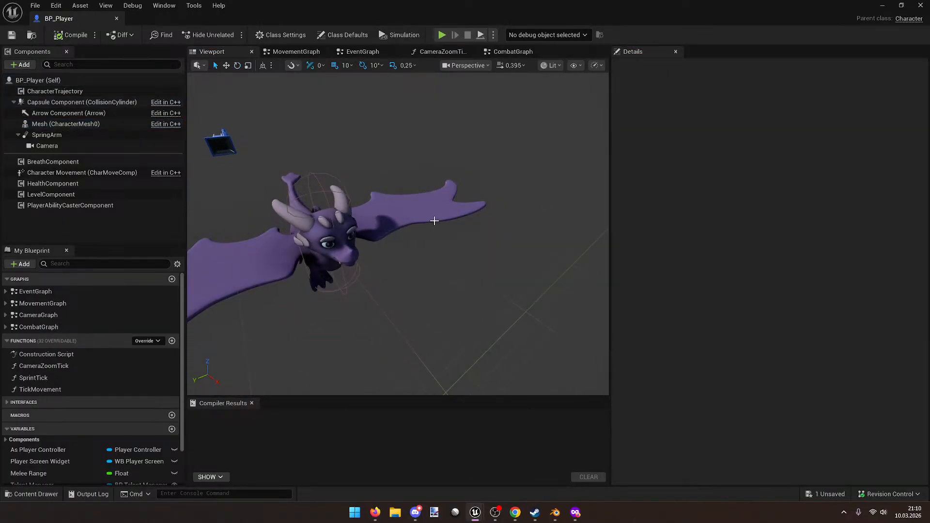
click(116, 18)
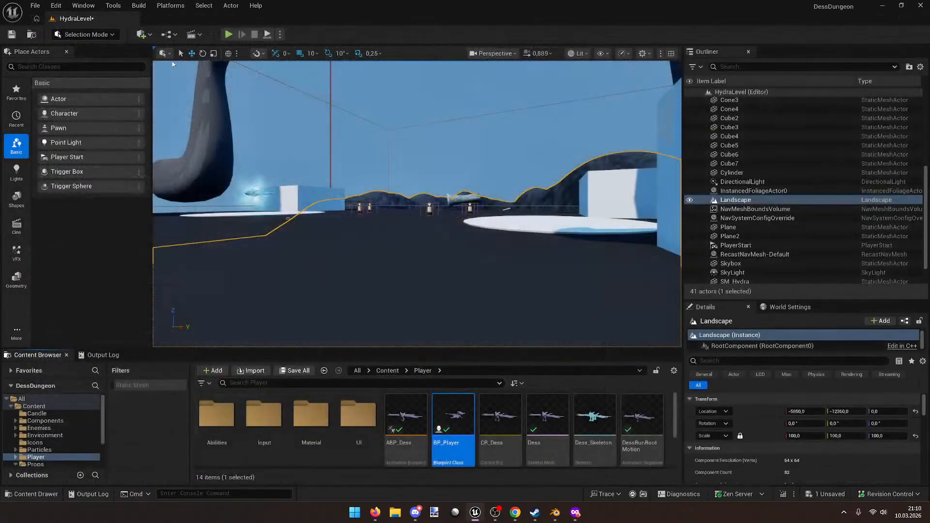
Step: After briefly opening DessRunRootMotion, play HydraLevel and run the dragon with S and D turns
double_click(645, 419)
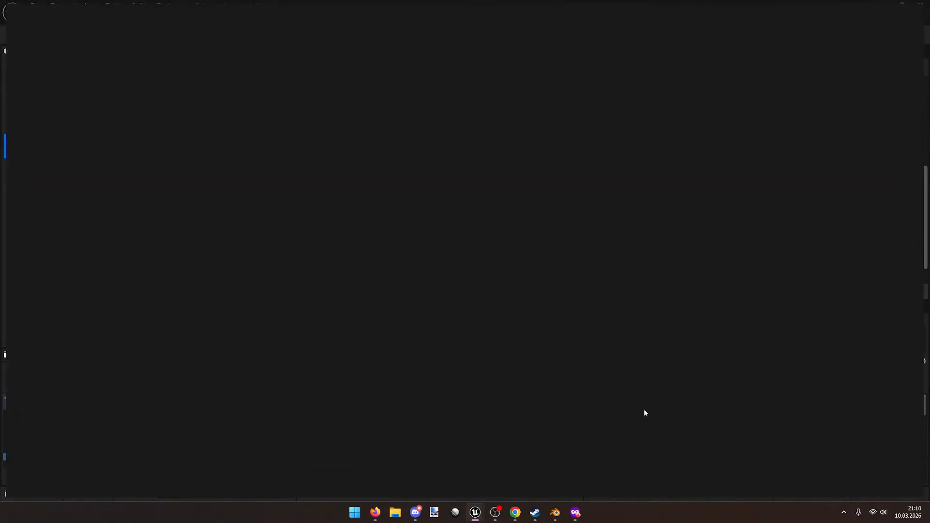
click(116, 18)
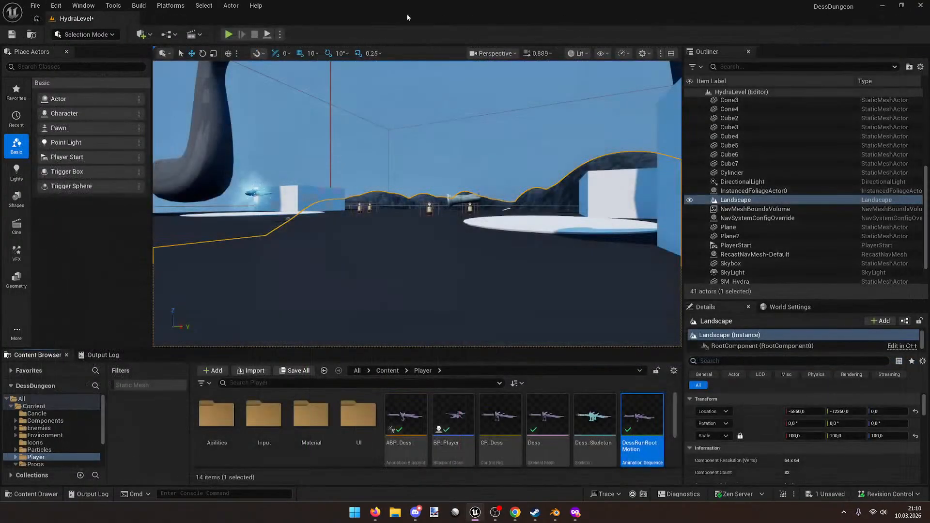
click(228, 35)
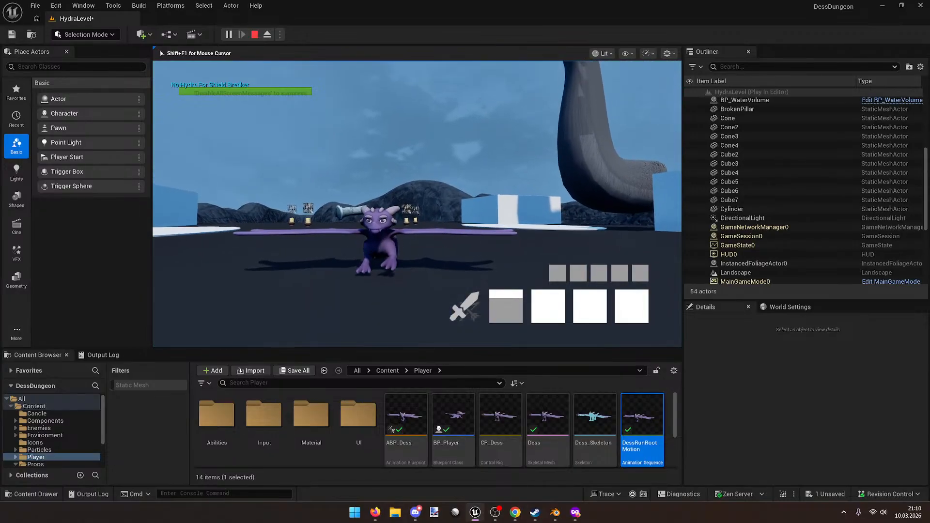
key(s)
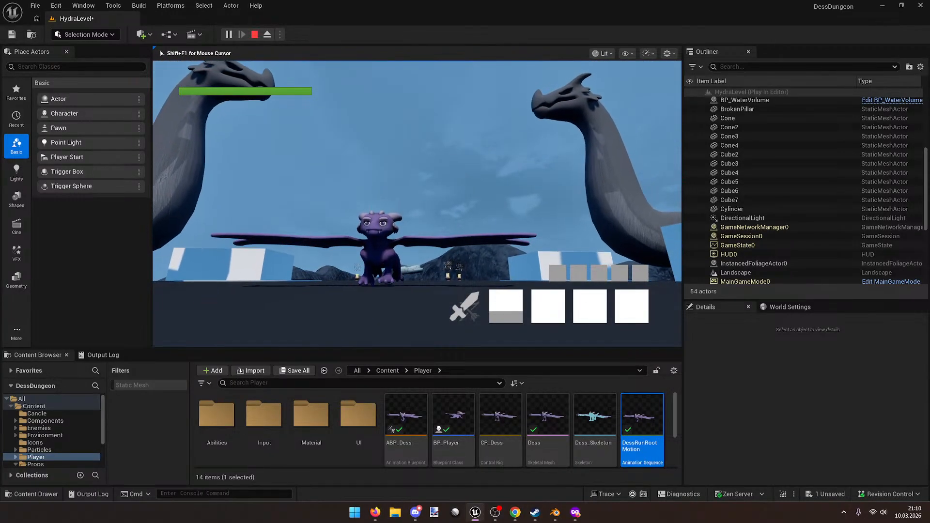
key(d)
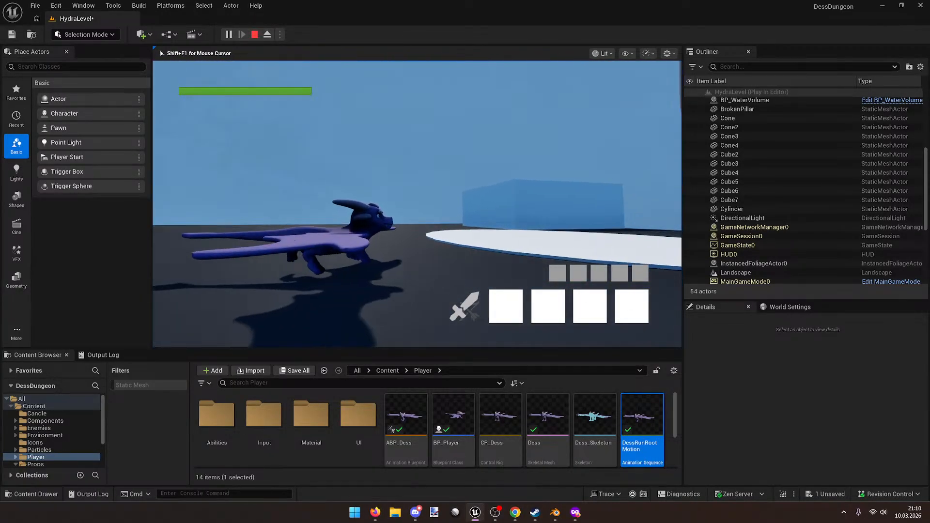
key(d)
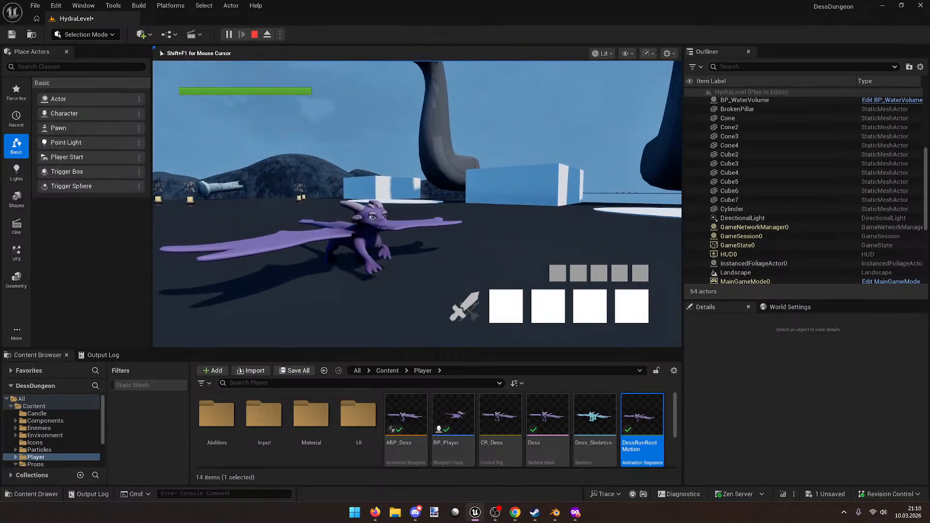
key(d)
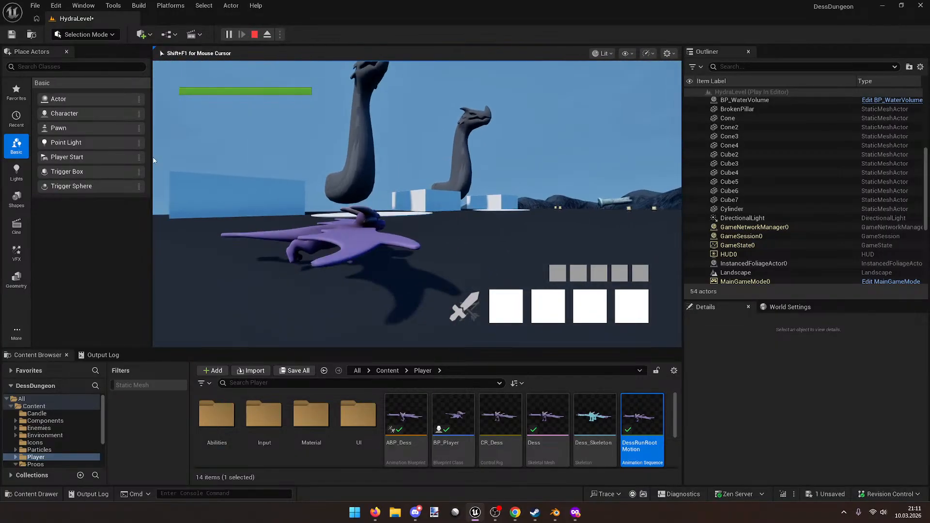
Step: Stop the play session and open the DessRunTurnLSharpRootMotion animation
key(Escape)
click(359, 270)
scroll(309, 437, down, 3)
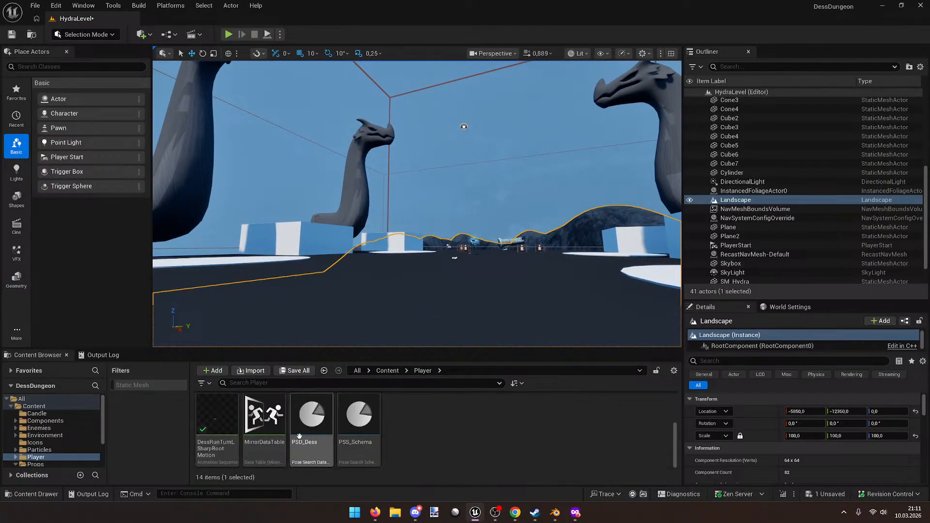
double_click(219, 415)
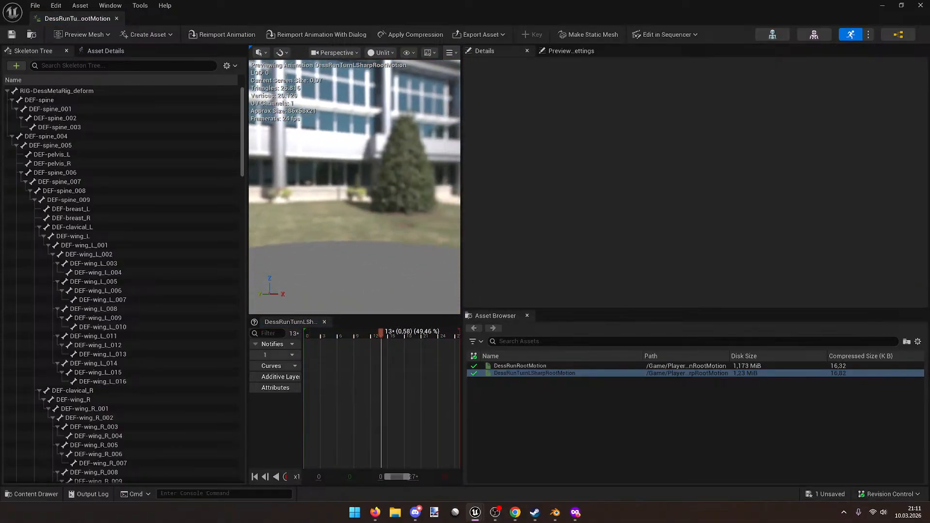
Step: Enlarge the preview viewport and select the root bone RIG-DessMetaRig_deform
drag(462, 208, 642, 208)
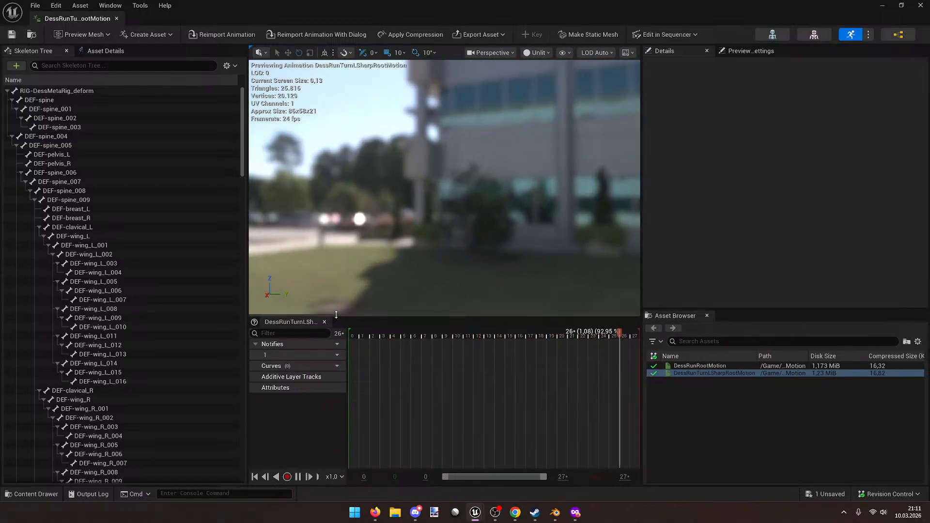
drag(336, 315, 336, 386)
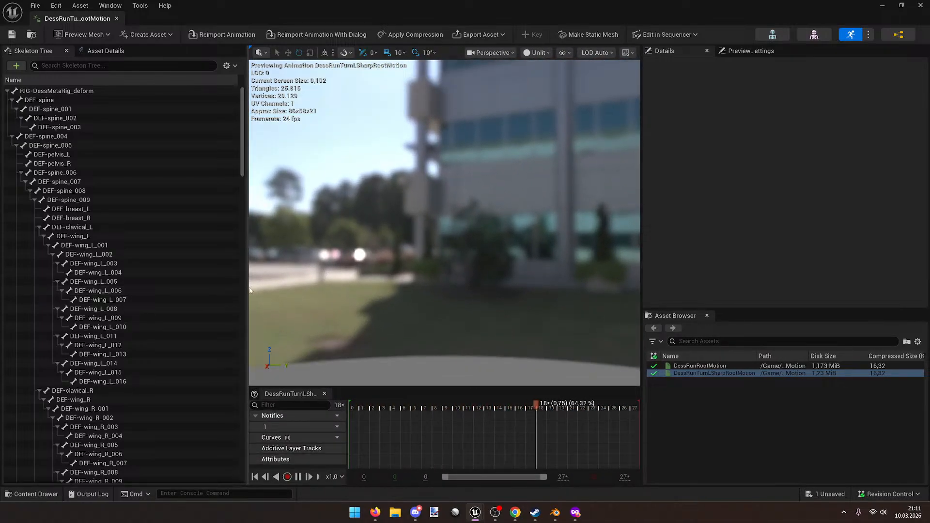
drag(247, 287, 190, 287)
click(56, 90)
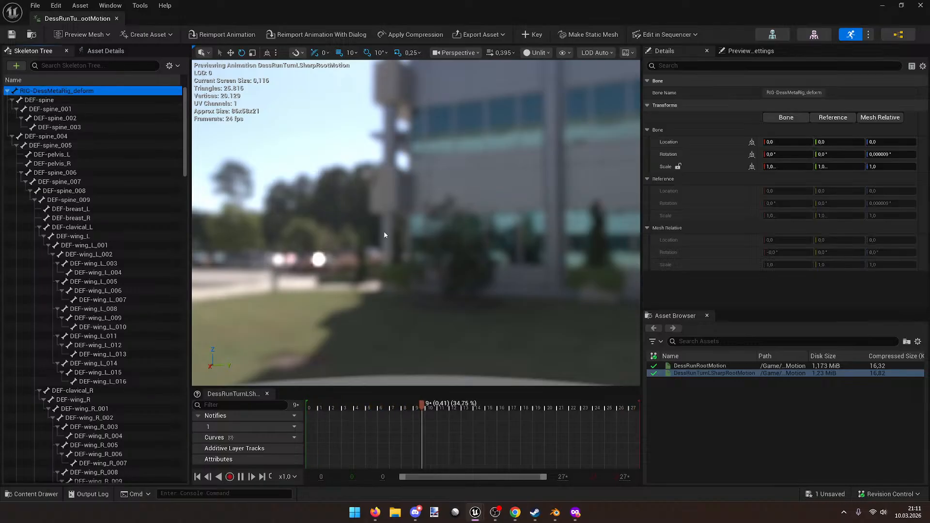
Step: Fly around the turning dragon, pausing playback near the wing, then show Asset Details
right_drag(417, 222, 532, 194)
key(w)
scroll(417, 222, down, 2)
right_drag(416, 223, 461, 220)
key(a)
key(w)
key(d)
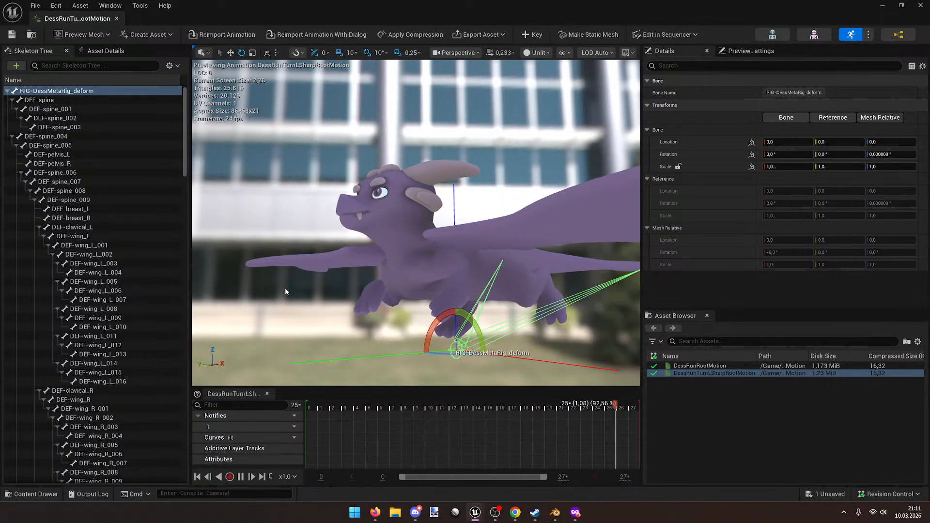
key(space)
key(w)
mouse_move(307, 292)
right_down()
mouse_move(291, 291)
mouse_move(315, 301)
right_up()
key(s)
key(space)
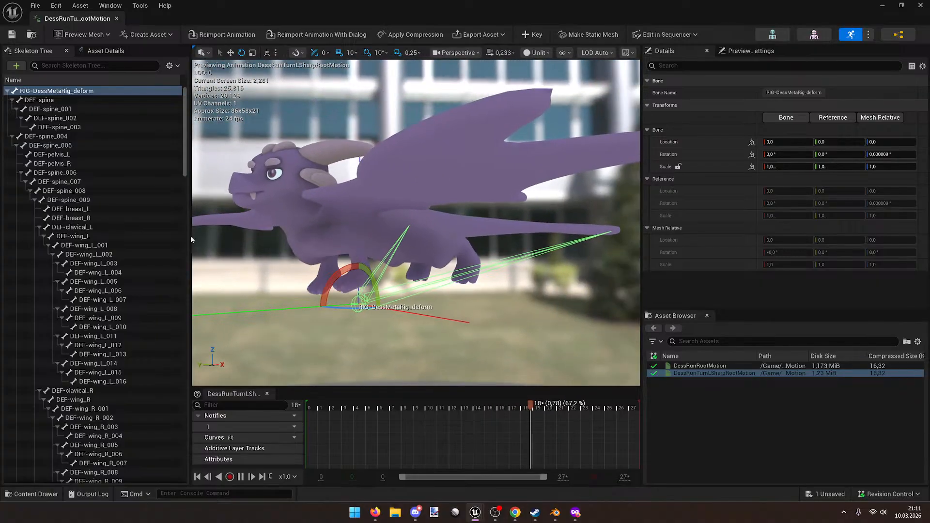
click(108, 53)
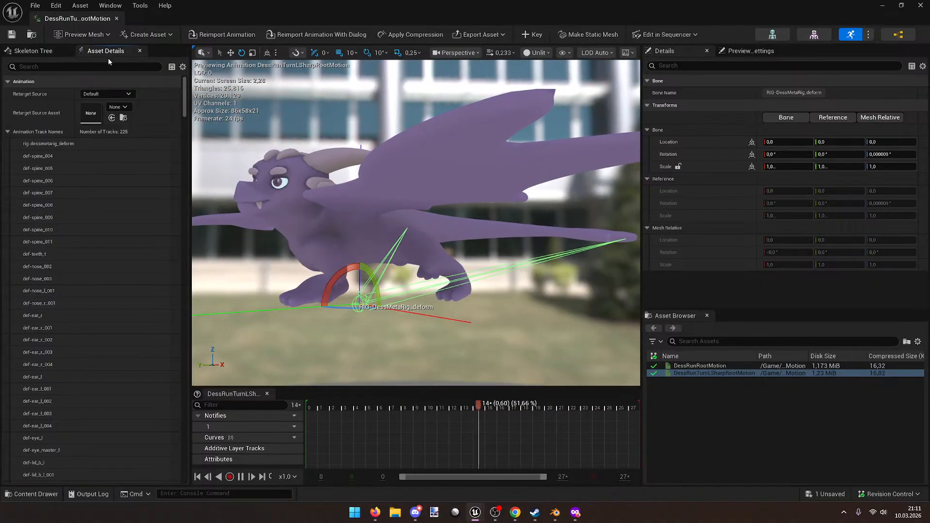
Step: Filter asset details for 'loop', toggle Loop off, save, then re-enable Loop
click(68, 66)
text(loop)
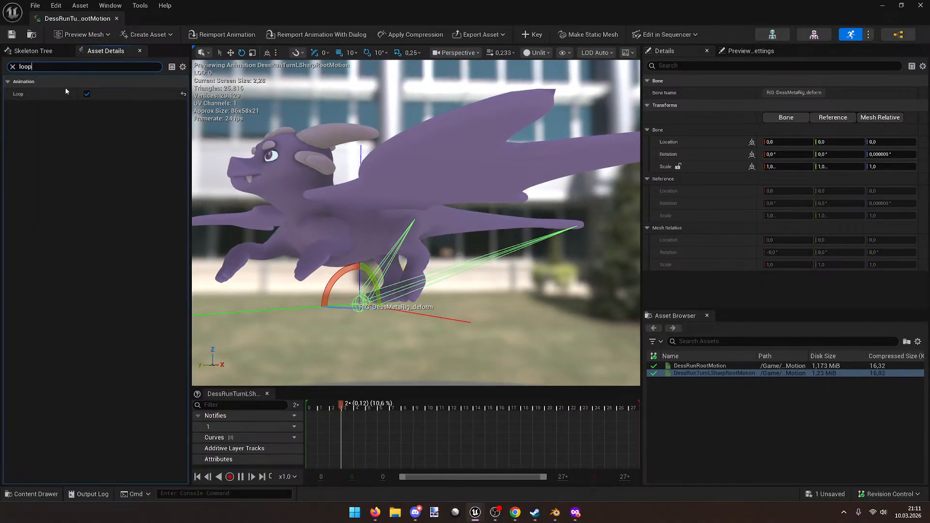
click(87, 94)
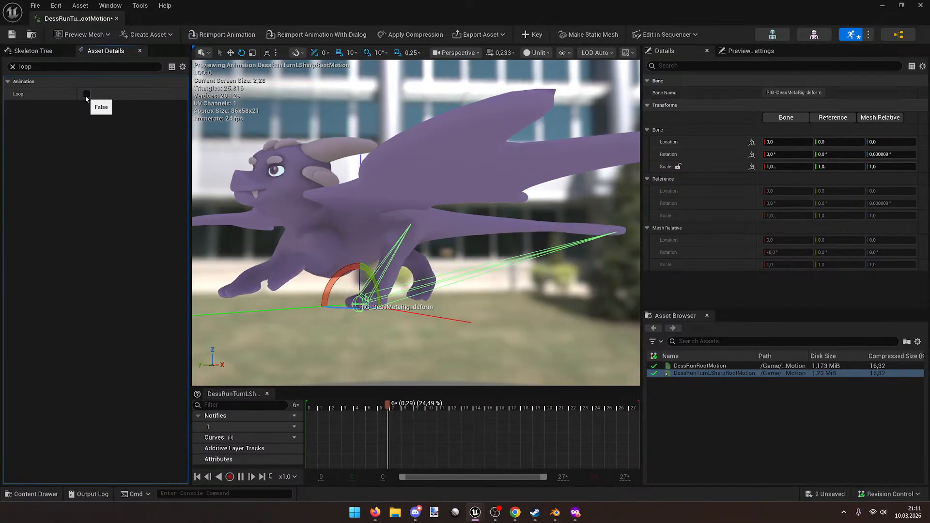
key(ctrl+s)
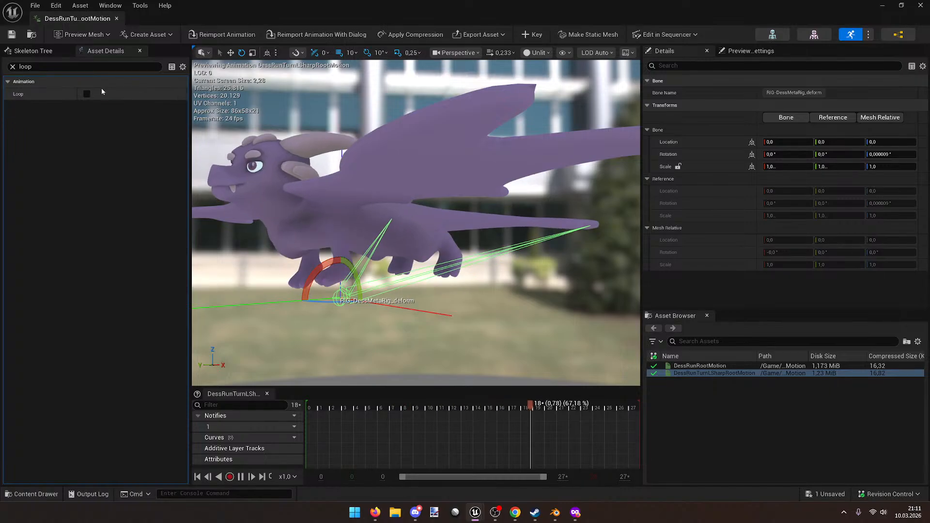
click(86, 95)
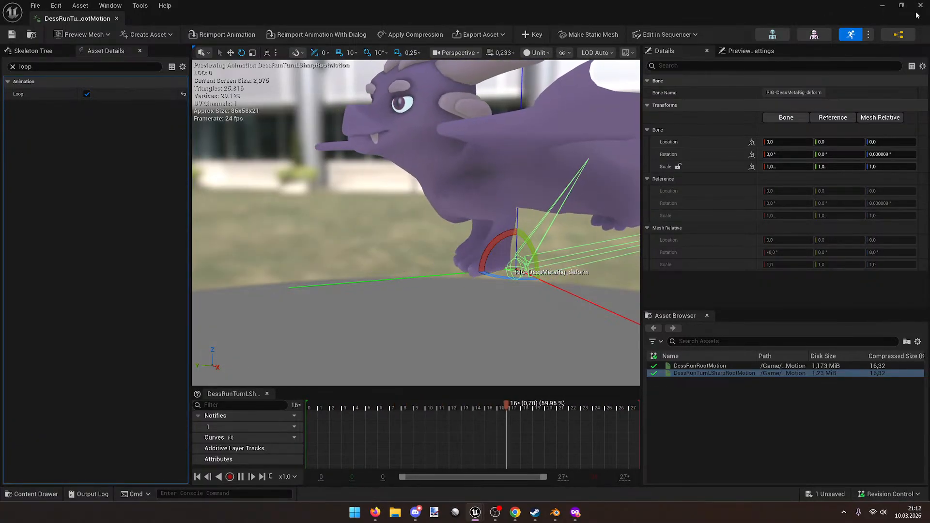
Step: Close the animation editor, then open and dismiss the PSS_Schema pose search schema
click(917, 6)
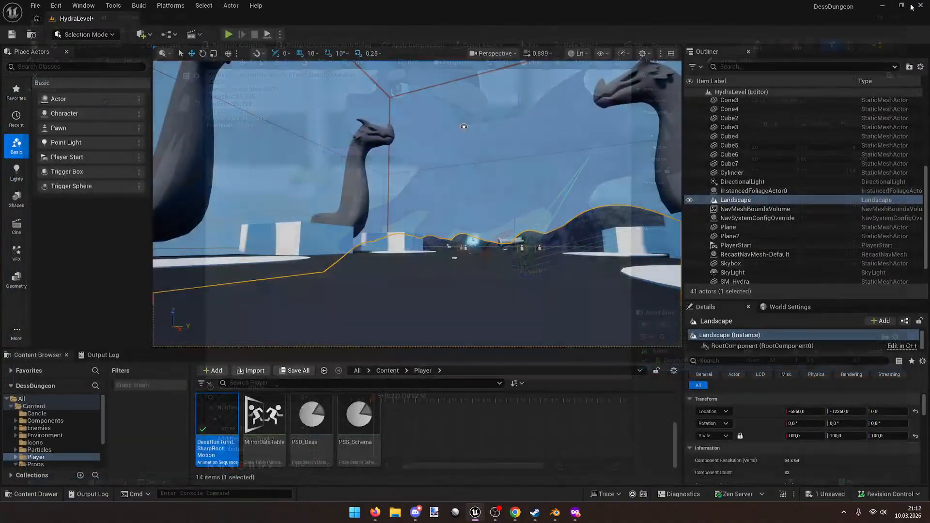
scroll(394, 440, up, 2)
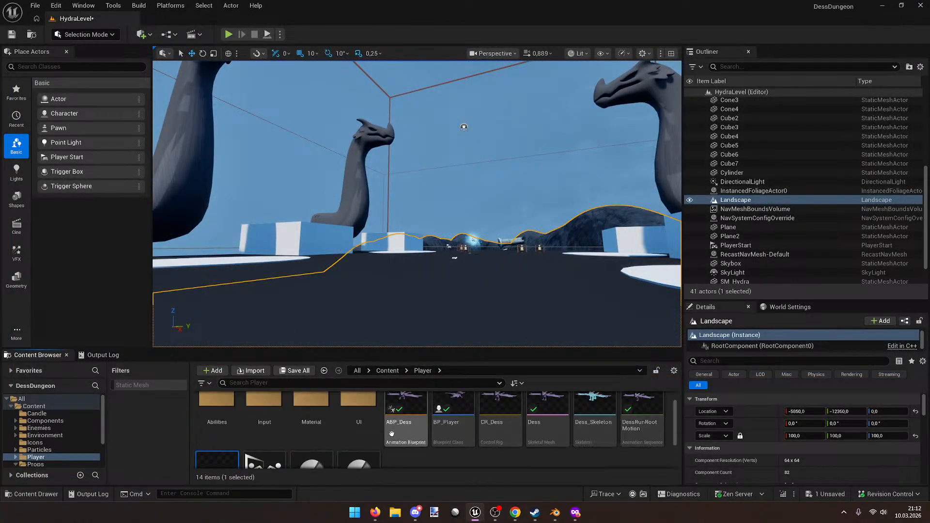
scroll(436, 446, up, 2)
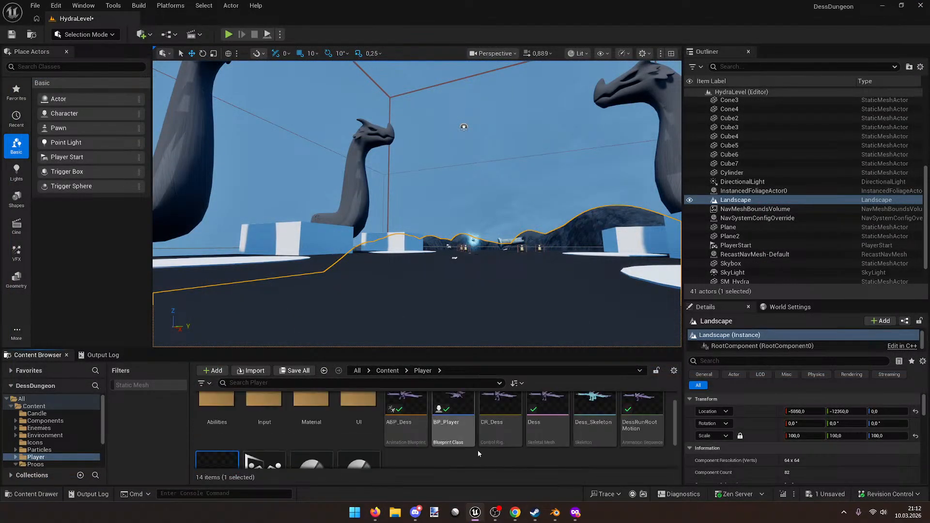
scroll(557, 438, down, 3)
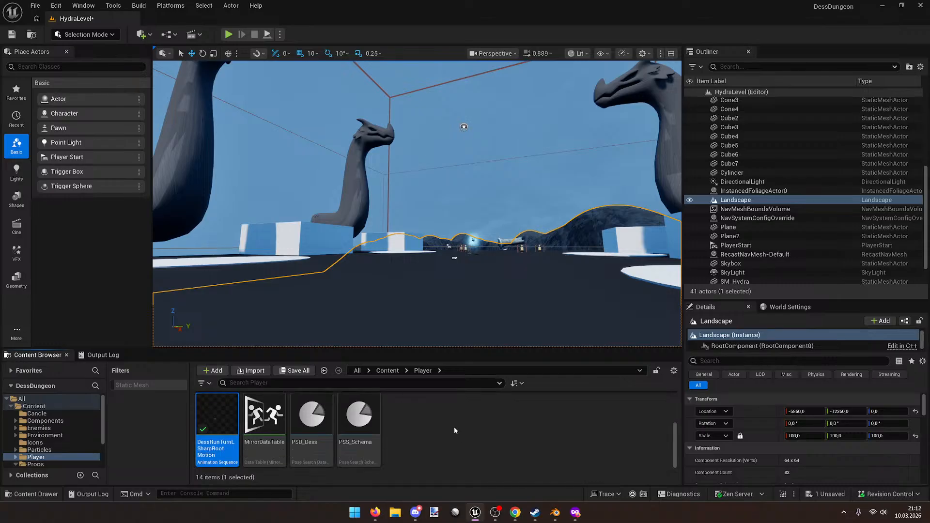
double_click(378, 414)
click(889, 4)
Step: Open PSD_Dess and preview the DessRunTurnLSharpRootMotion entry, framing the dragon
double_click(311, 421)
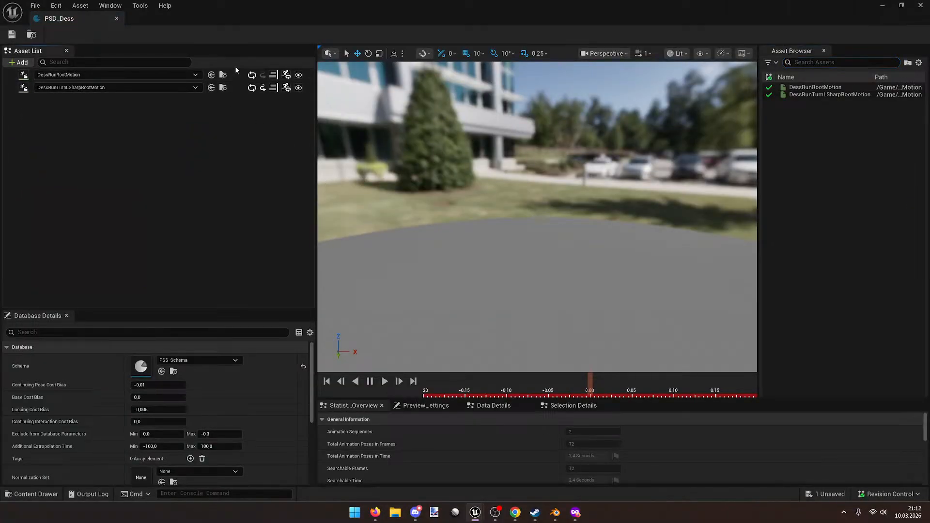
click(237, 89)
right_drag(417, 193, 543, 300)
key(w)
scroll(397, 203, down, 2)
key(s)
scroll(426, 203, down, 15)
key(w)
key(s)
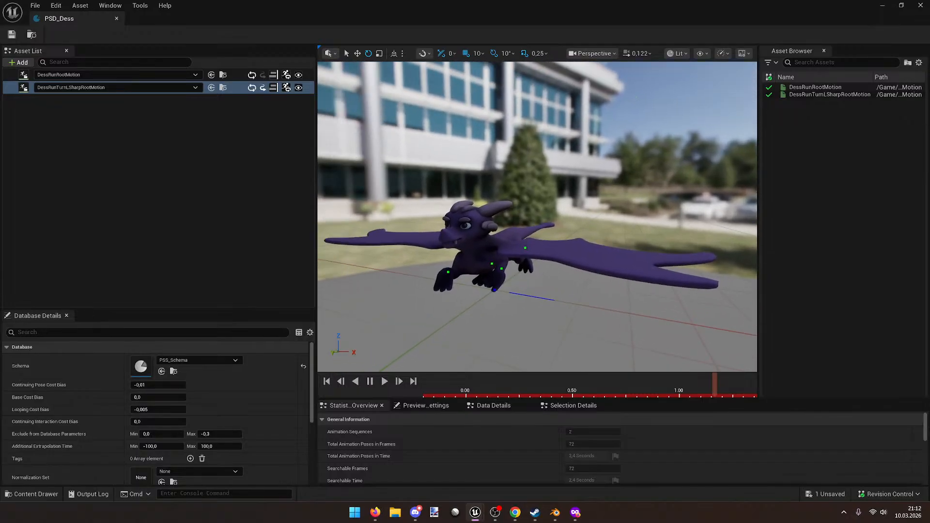
right_drag(436, 351, 490, 295)
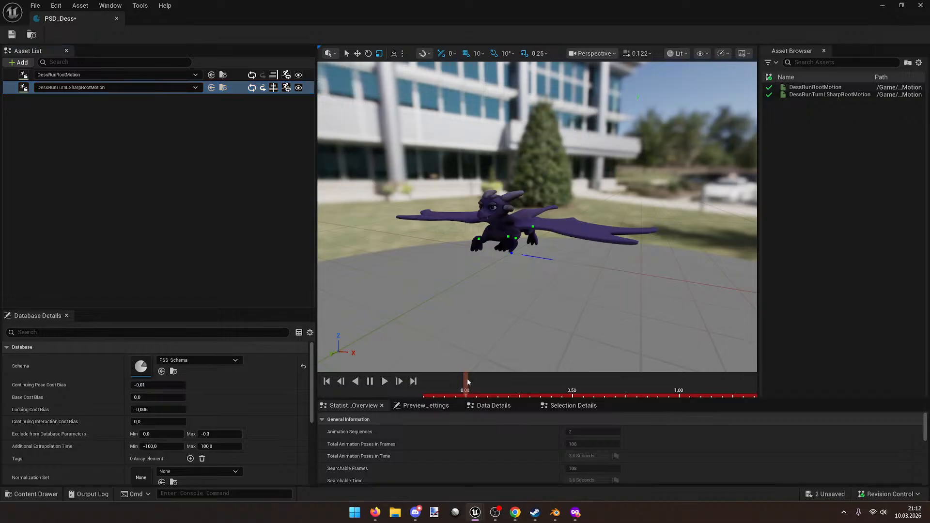
right_drag(496, 230, 449, 183)
Step: Compare the DessRunRootMotion and turn entries in the preview, then close PSD_Dess
click(235, 77)
click(237, 86)
right_drag(541, 185, 539, 153)
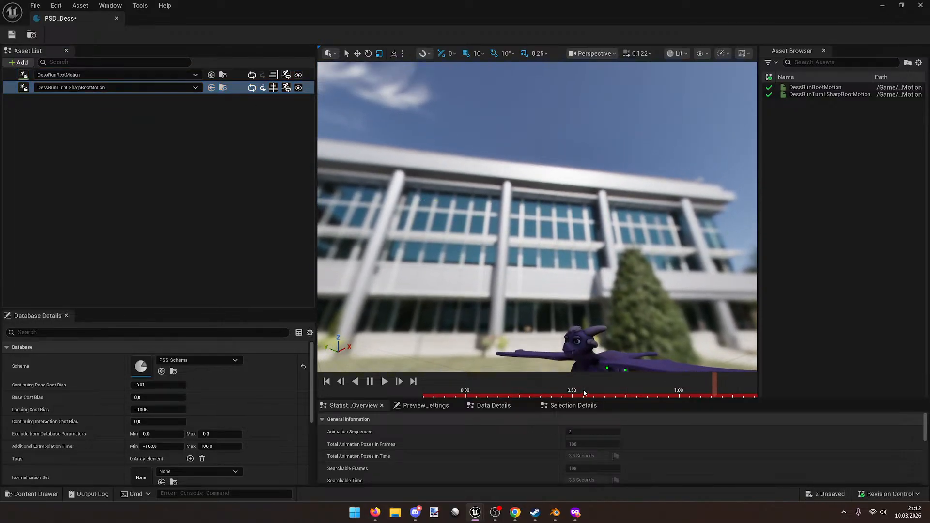
right_drag(547, 272, 527, 305)
key(w)
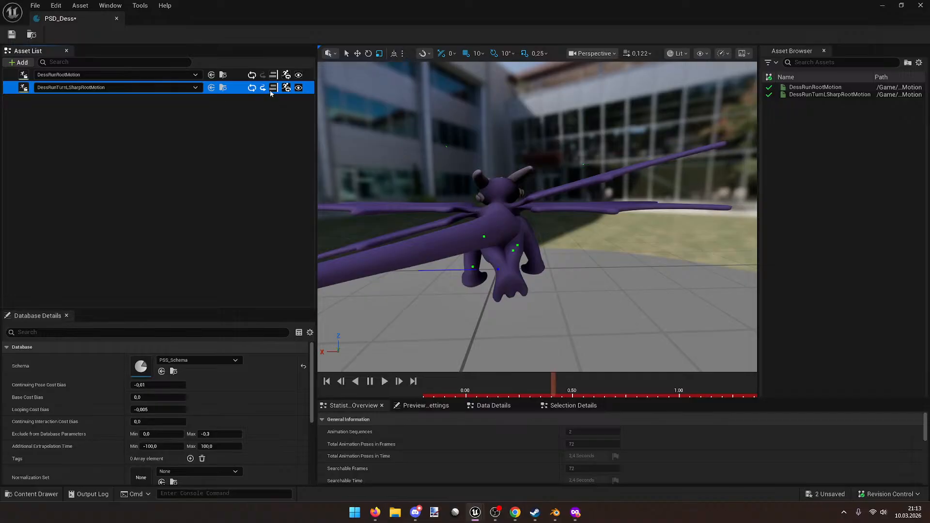
click(522, 212)
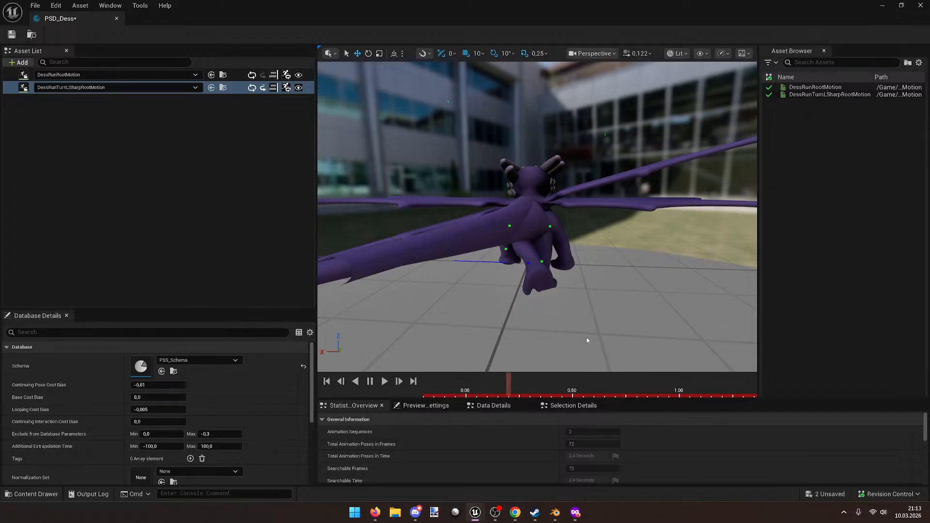
right_drag(466, 117, 513, 78)
key(w)
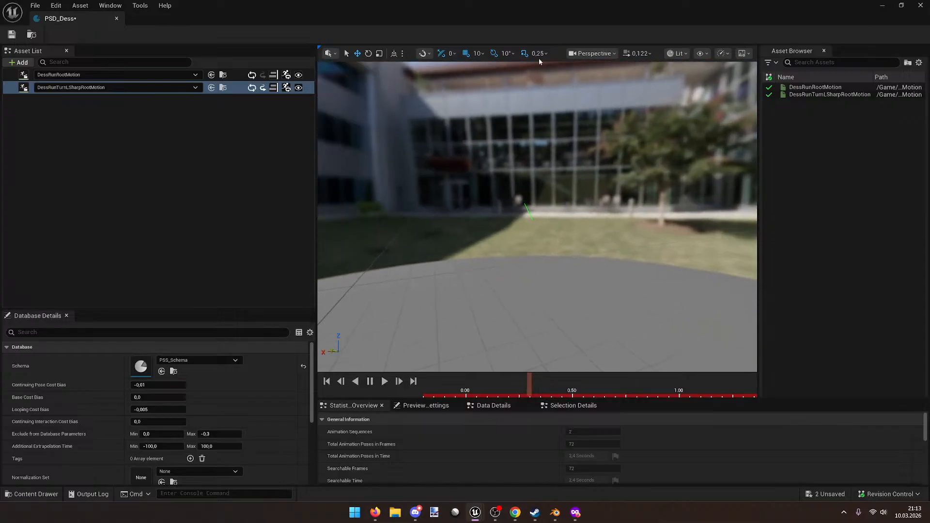
click(922, 5)
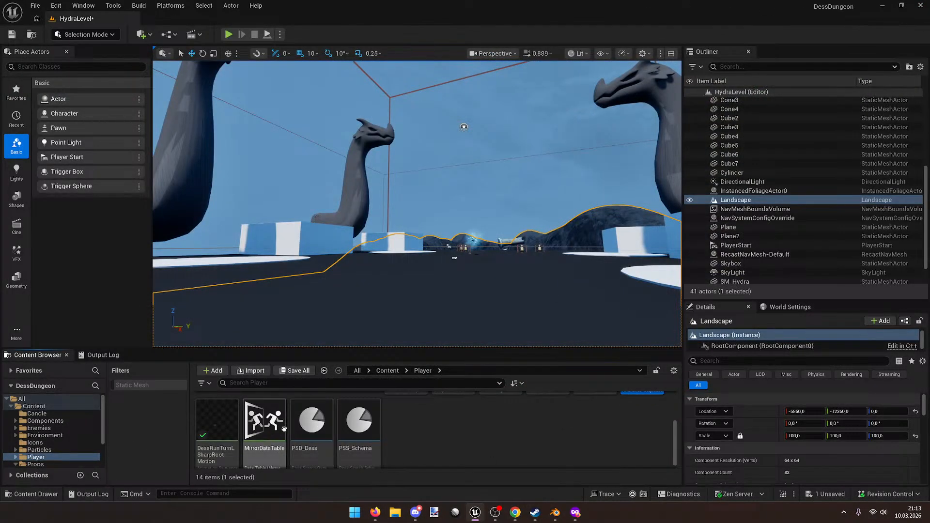
scroll(340, 430, down, 1)
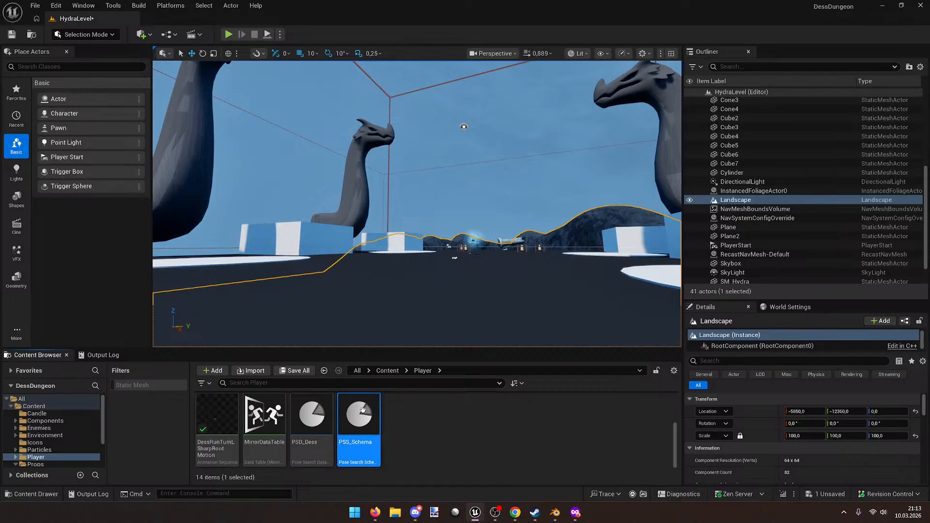
double_click(362, 409)
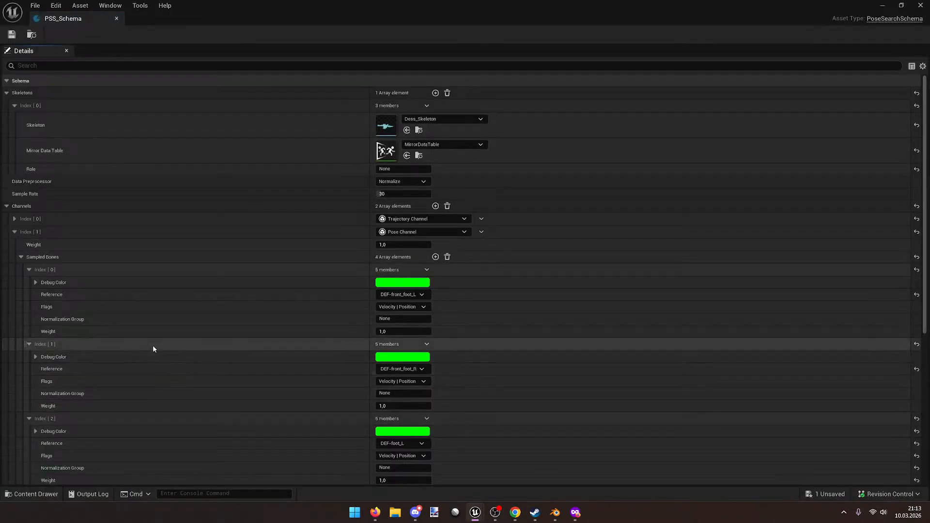
click(15, 218)
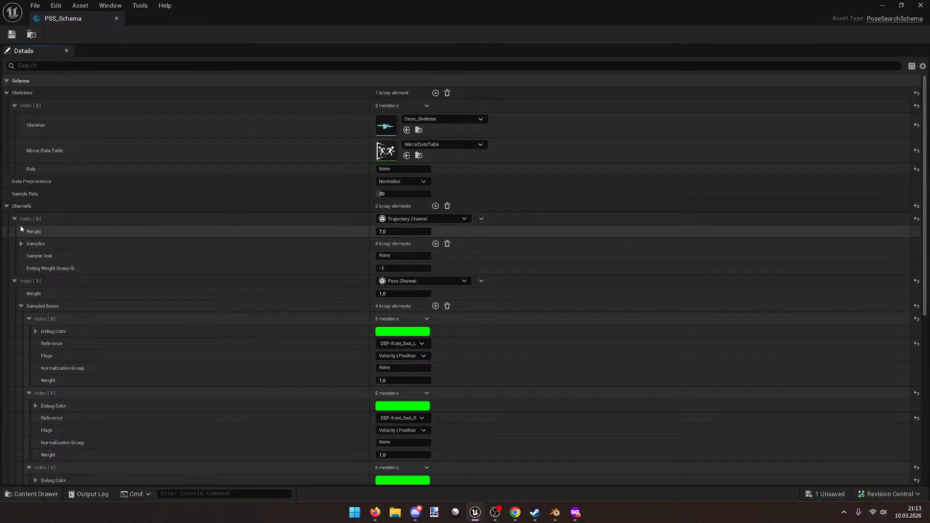
click(21, 243)
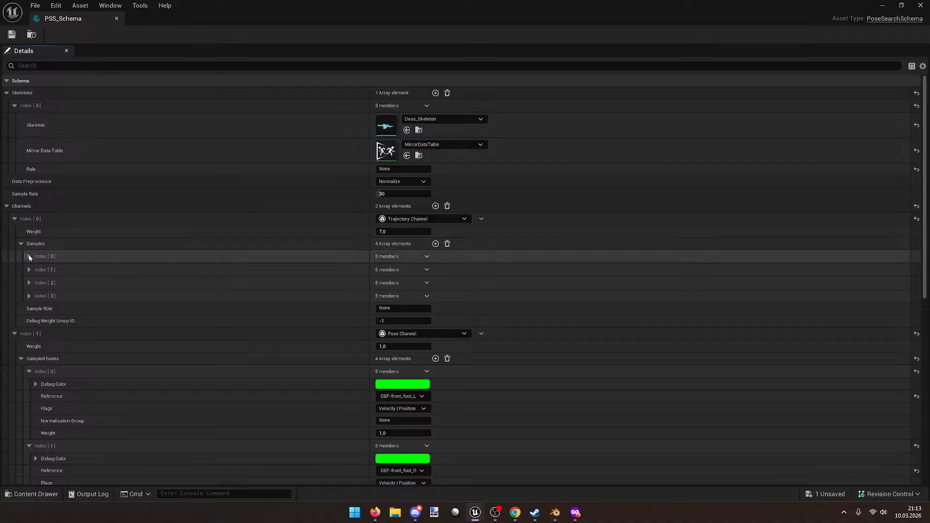
click(30, 257)
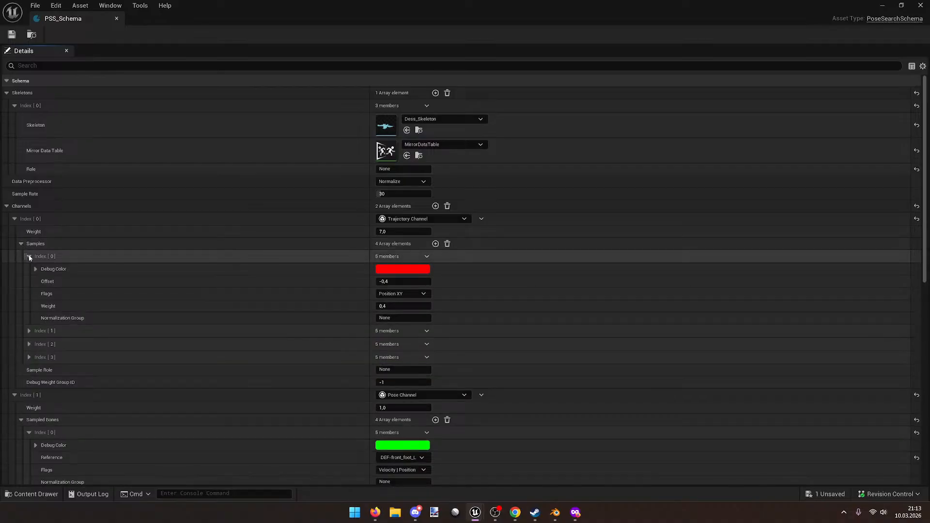
click(29, 256)
click(29, 269)
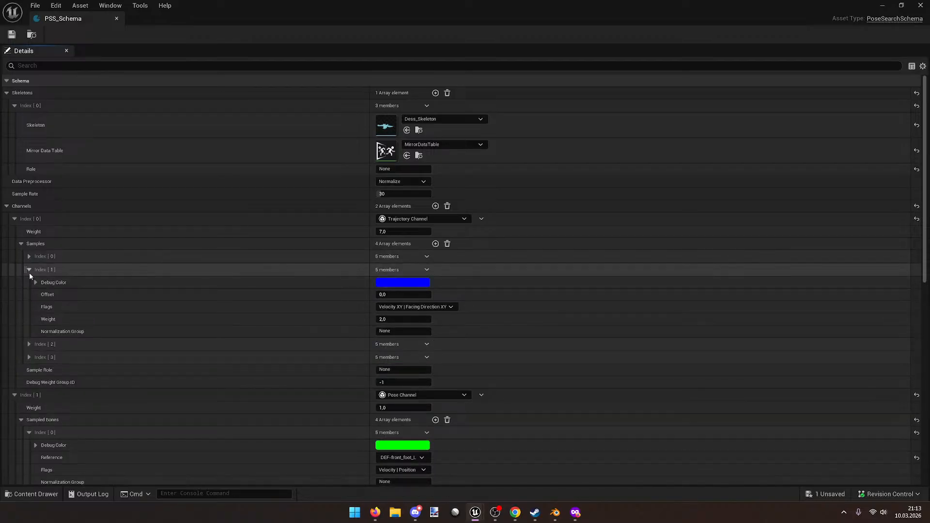
click(29, 272)
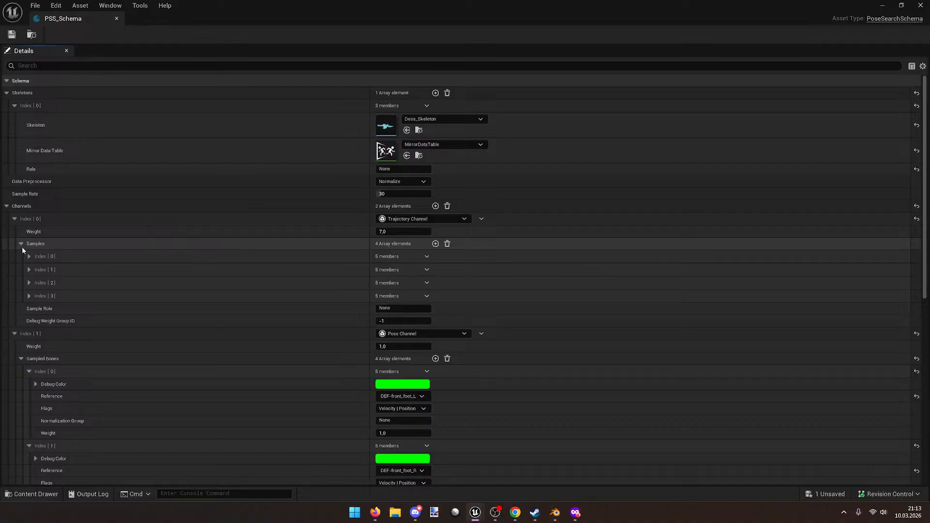
click(22, 246)
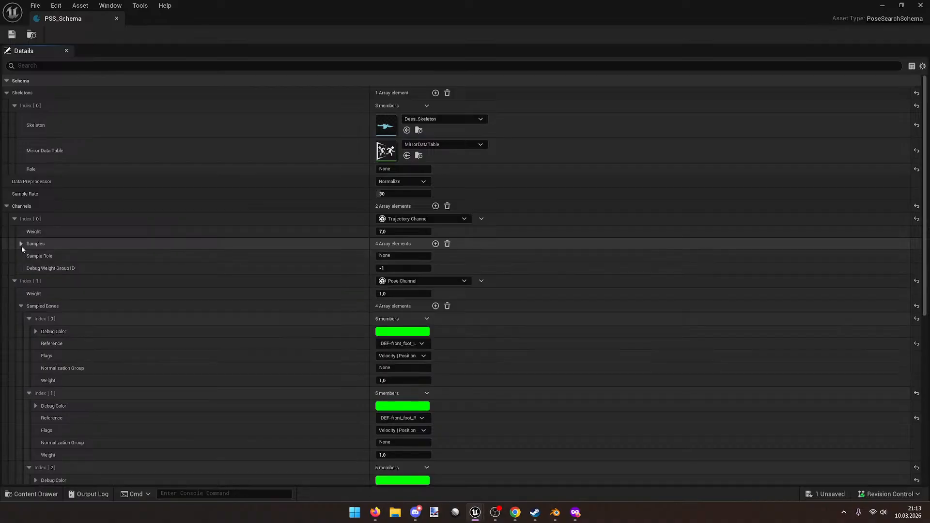
click(15, 218)
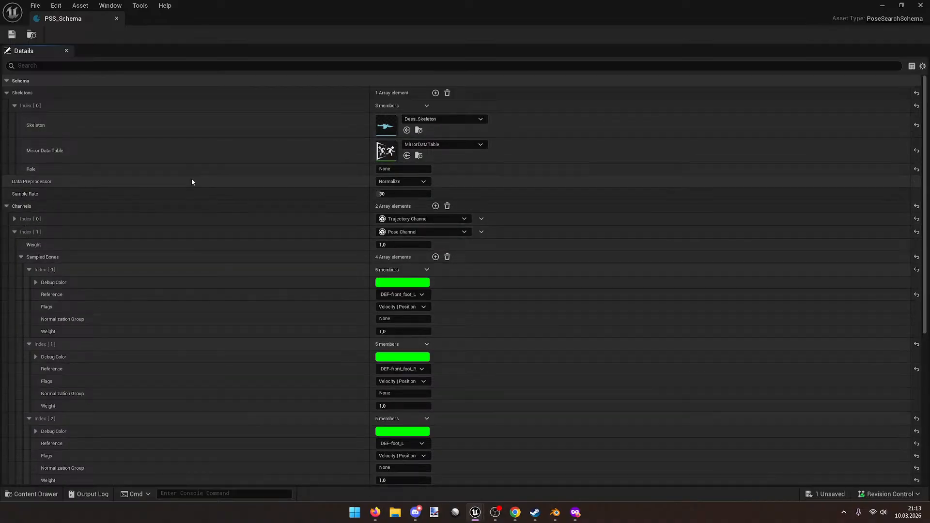
click(401, 181)
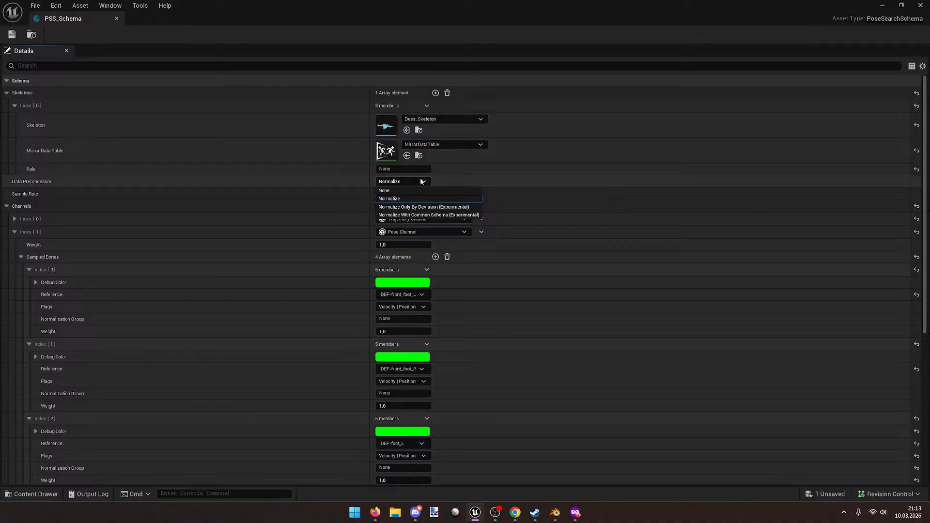
click(421, 181)
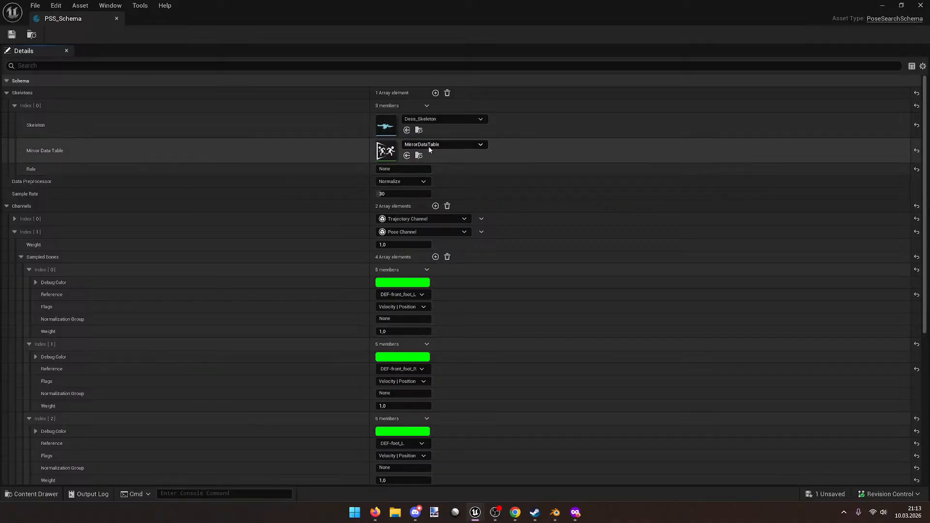
click(414, 168)
click(473, 172)
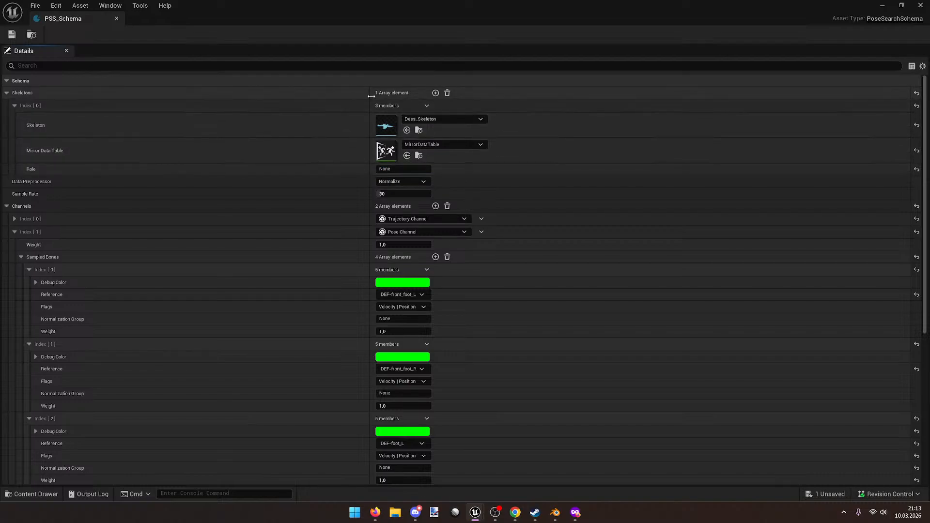
click(420, 107)
click(420, 107)
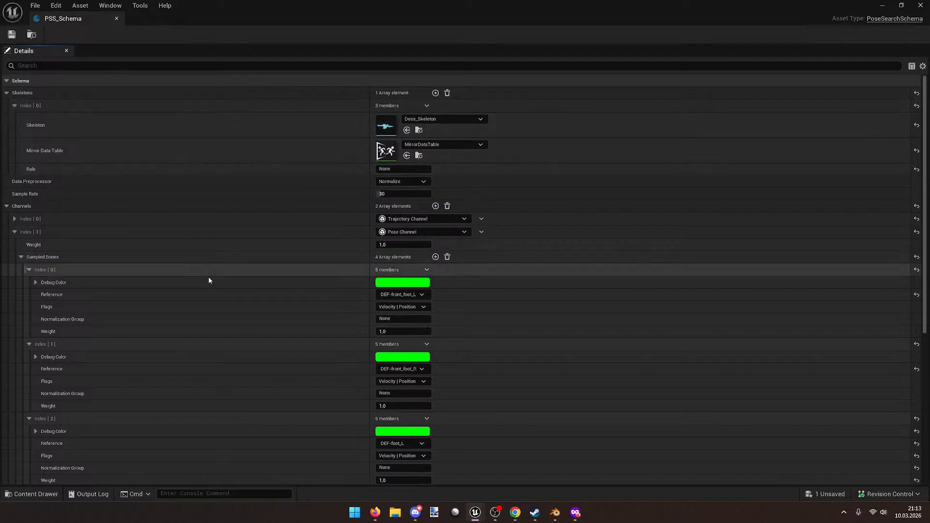
scroll(207, 276, down, 10)
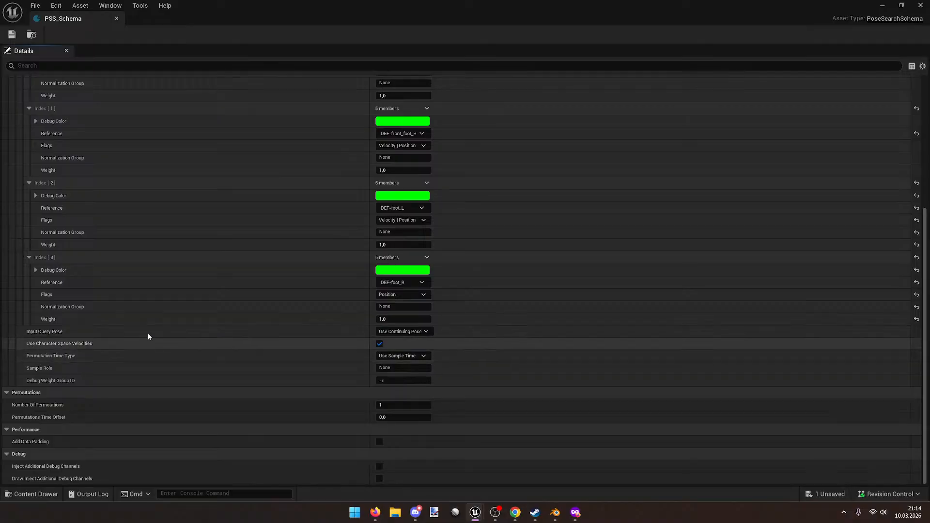
click(921, 6)
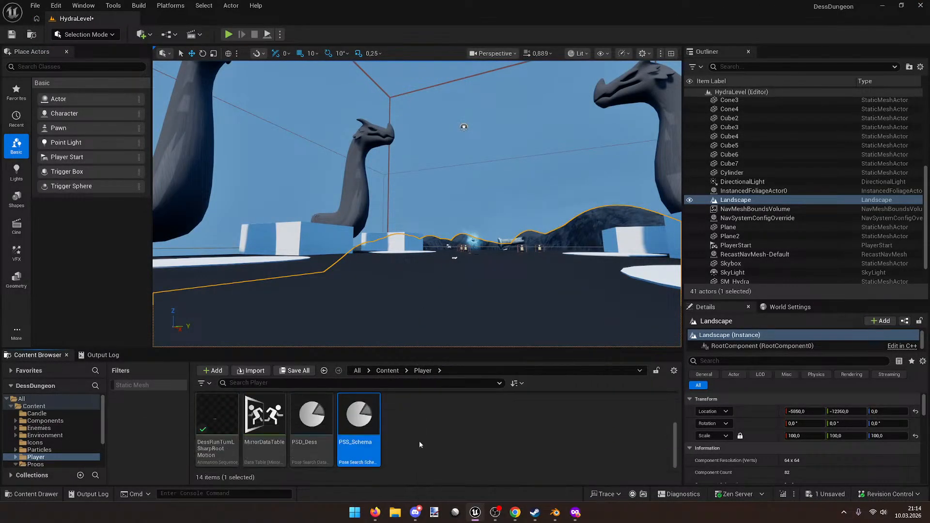
Step: Open DessRunTurnLSharpRootMotion, view the dragon from several angles, enlarge the timeline and rewind
double_click(233, 412)
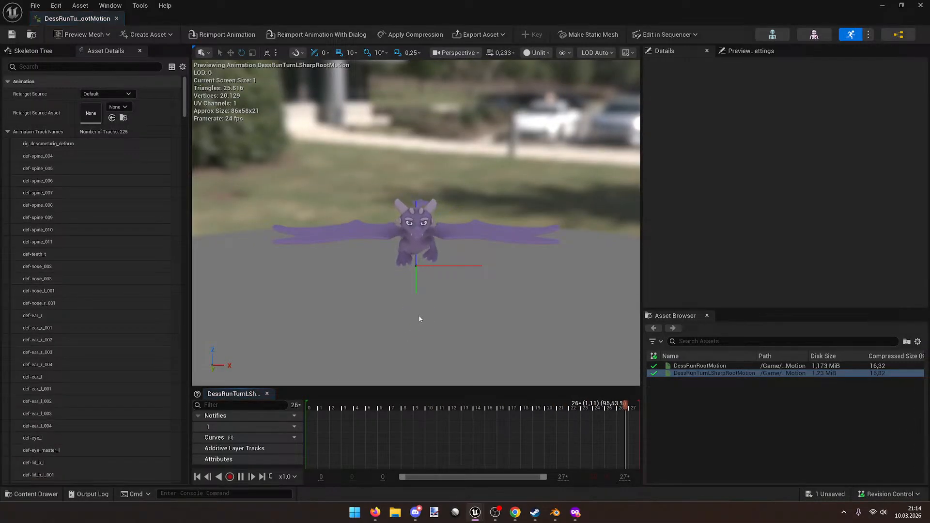
drag(419, 319, 420, 318)
right_drag(419, 318, 421, 325)
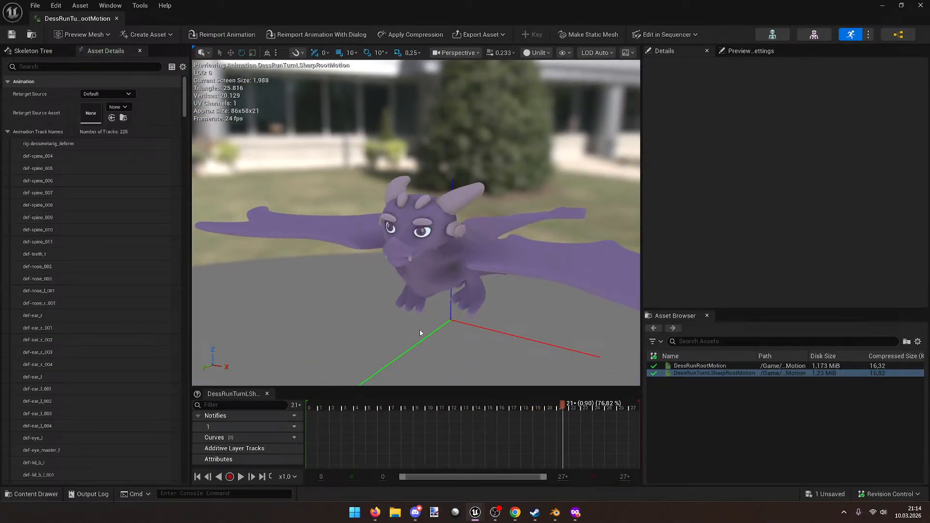
right_drag(430, 326, 424, 312)
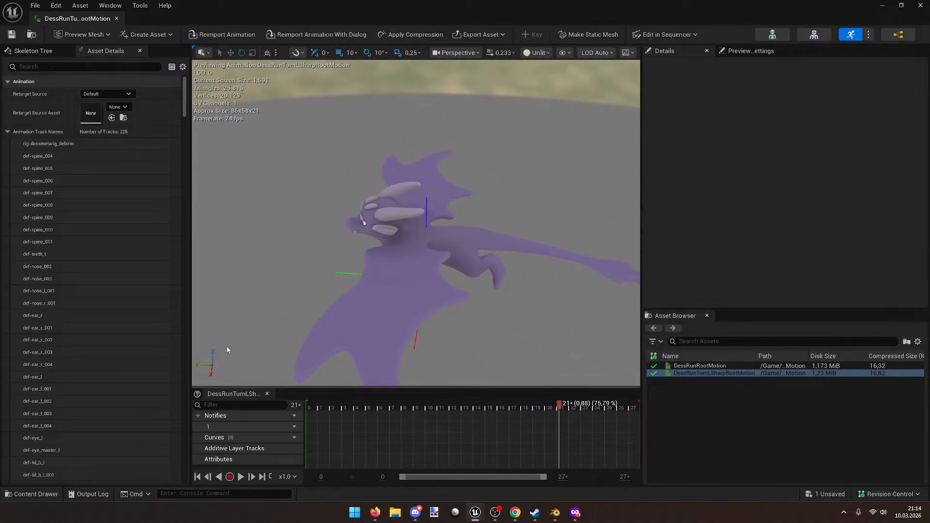
drag(314, 387, 322, 342)
right_drag(322, 332, 322, 332)
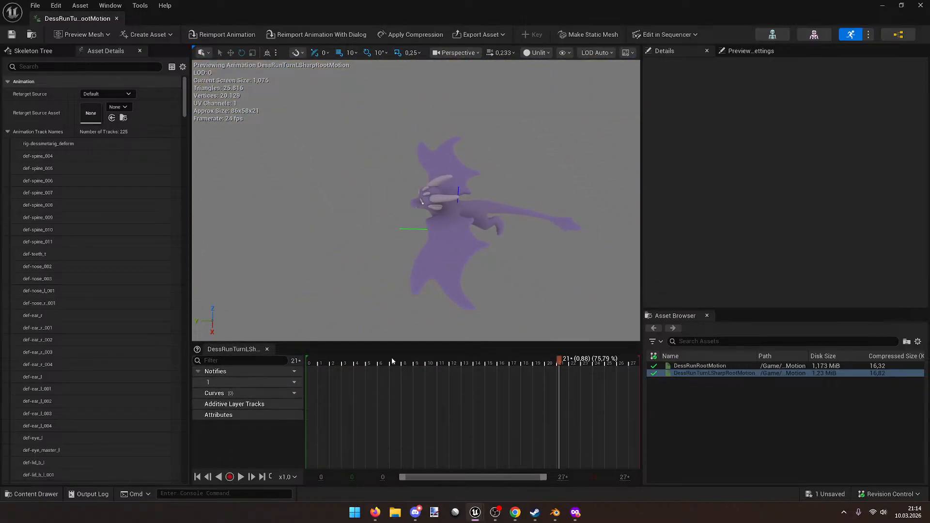
drag(392, 358, 364, 359)
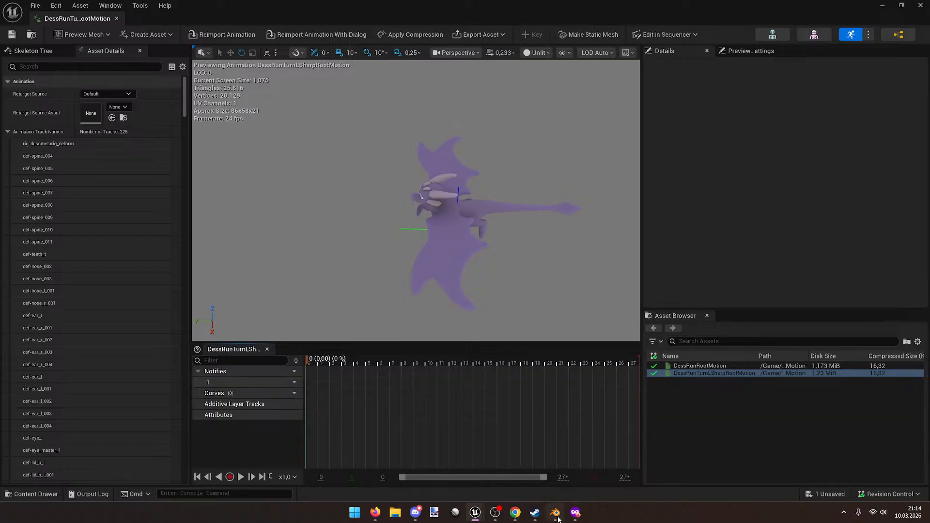
click(555, 513)
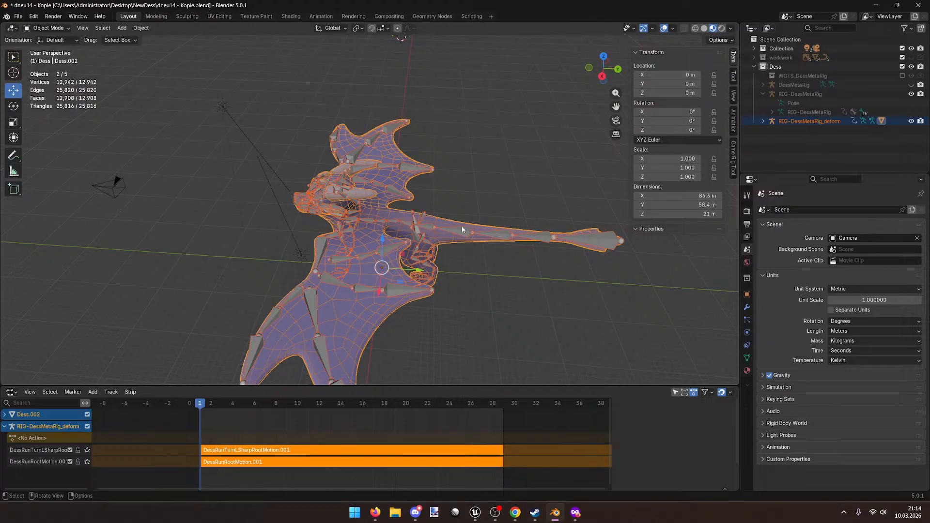
Step: Show the Game Rig Tool panel listing the RunRootMotion and RunTurnLSharpRootMotion bake actions
click(733, 163)
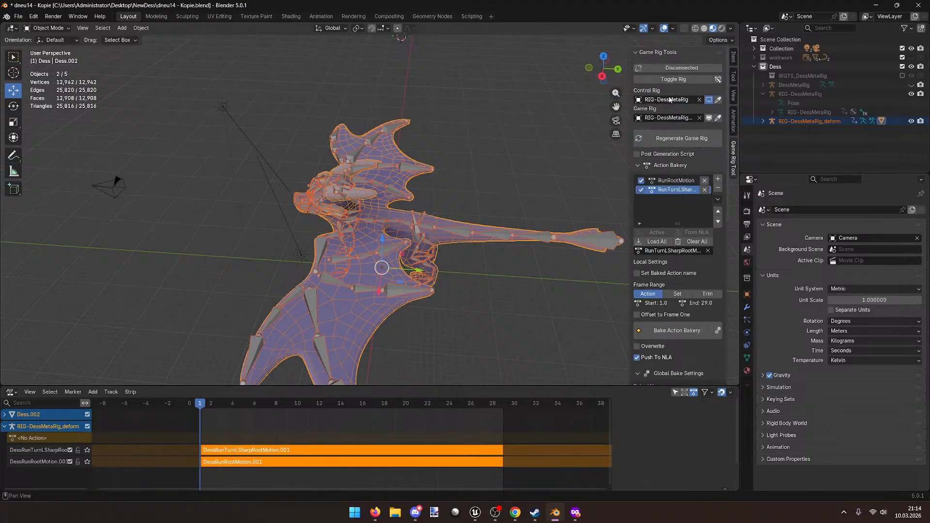
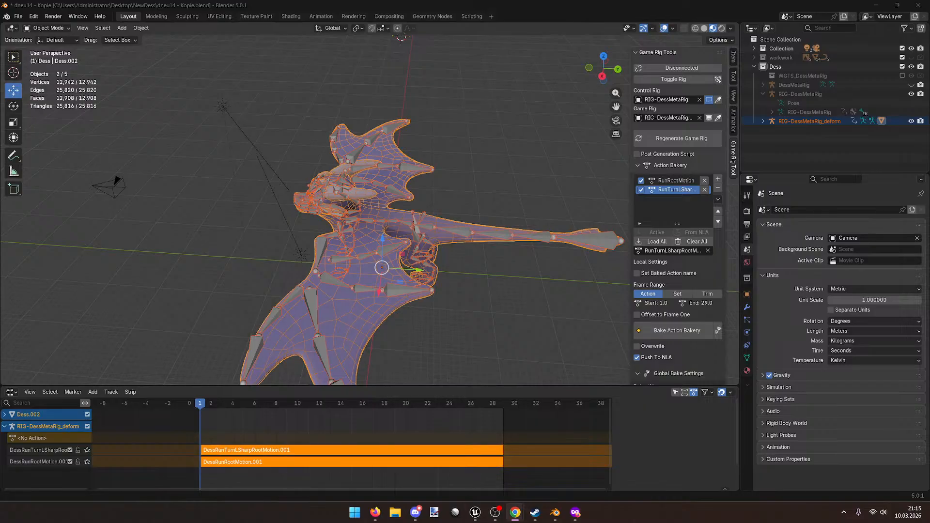
Step: Drag the Chrome ChatGPT window onto this monitor and snap it to fill the screen
drag(929, 189, 432, 0)
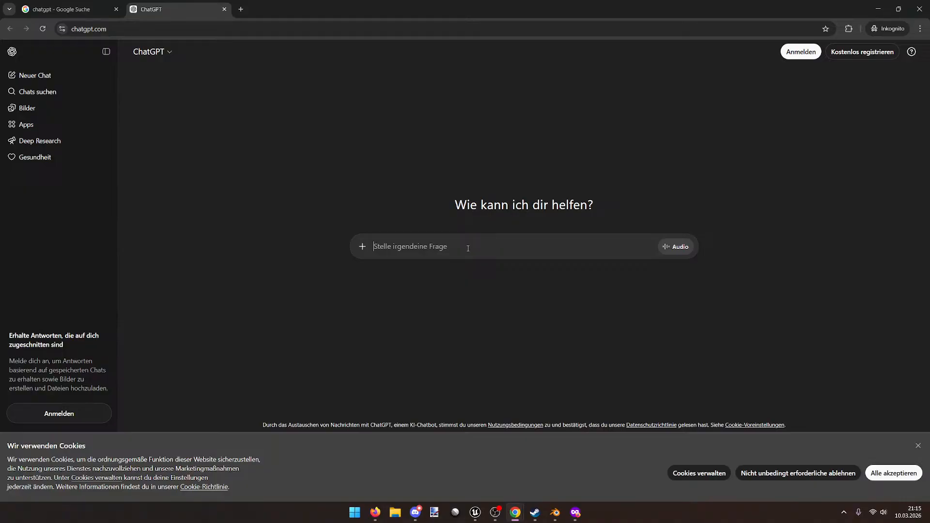
Step: Ask ChatGPT whether Rigify root motion for Unreal Engine animates the object or a root bone
text(If i want to a)
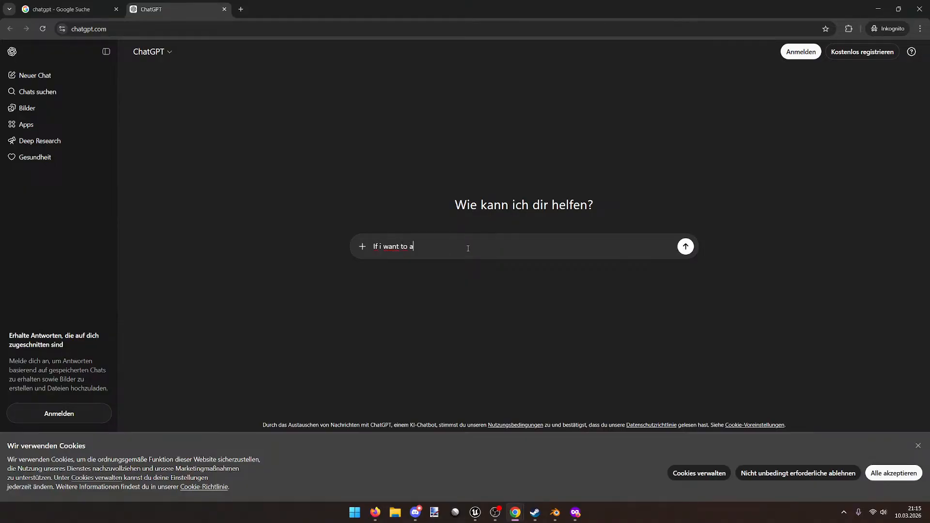
text(dd rootmotion to)
text( my a)
text( rigify r)
text(ig for )
text(unreal eng)
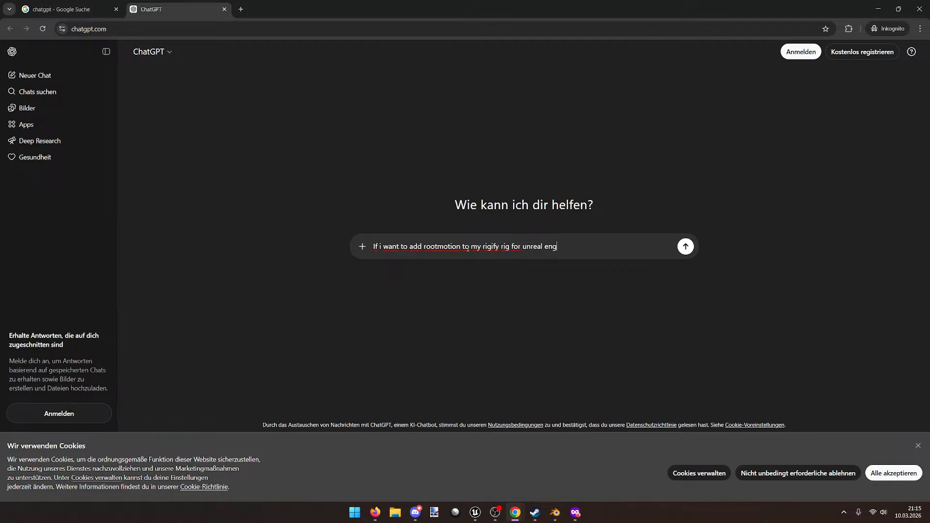
text(ine, do I animate the object tran)
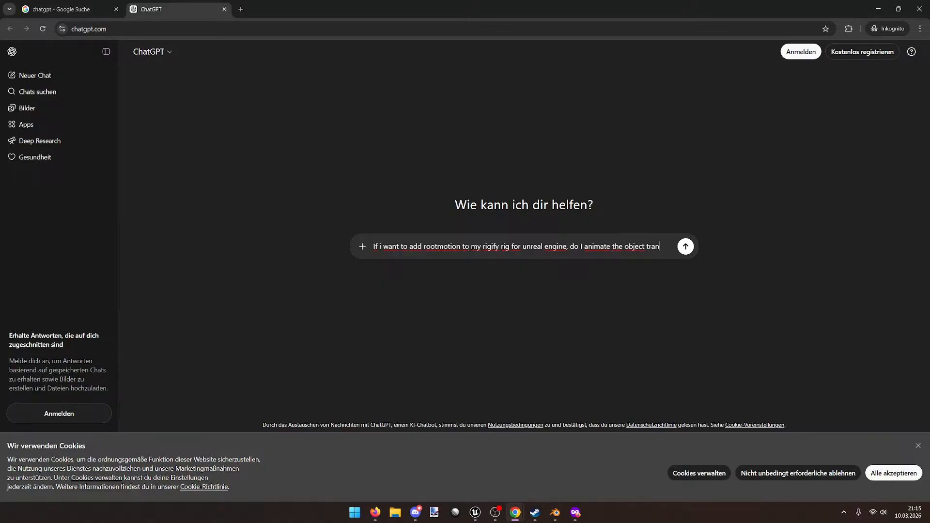
text(sform or the ro)
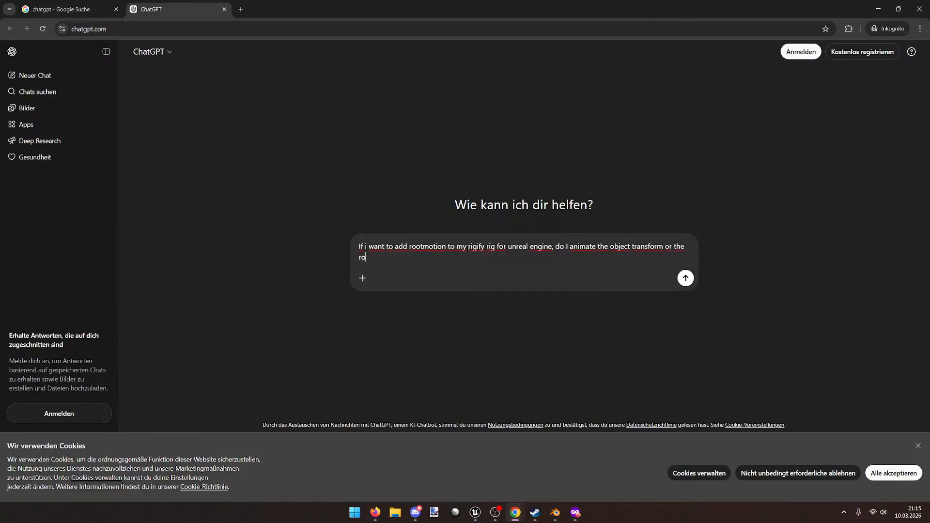
text(ot bone)
key(Return)
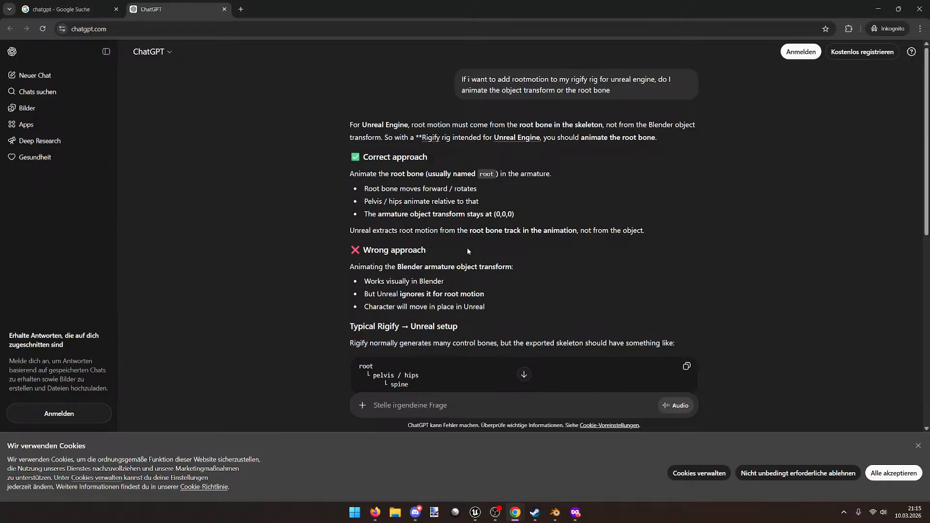
scroll(477, 232, down, 4)
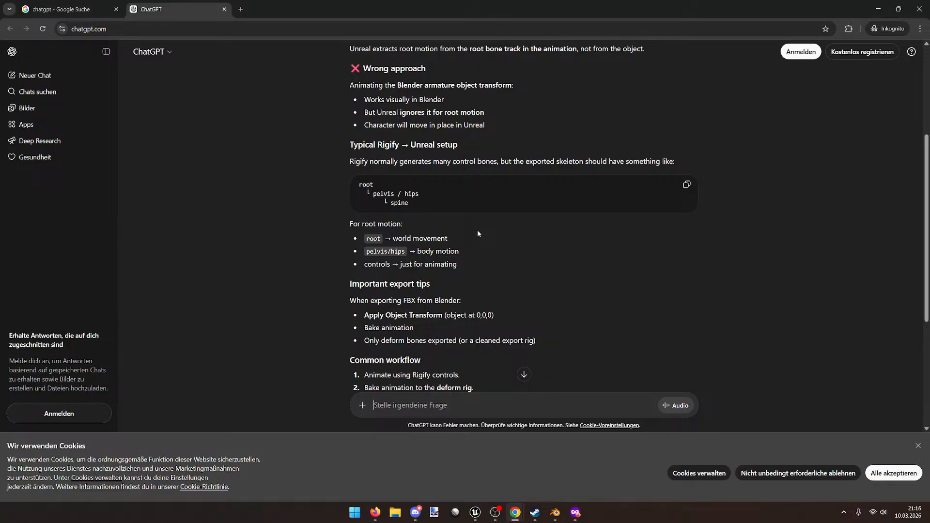
scroll(477, 234, down, 2)
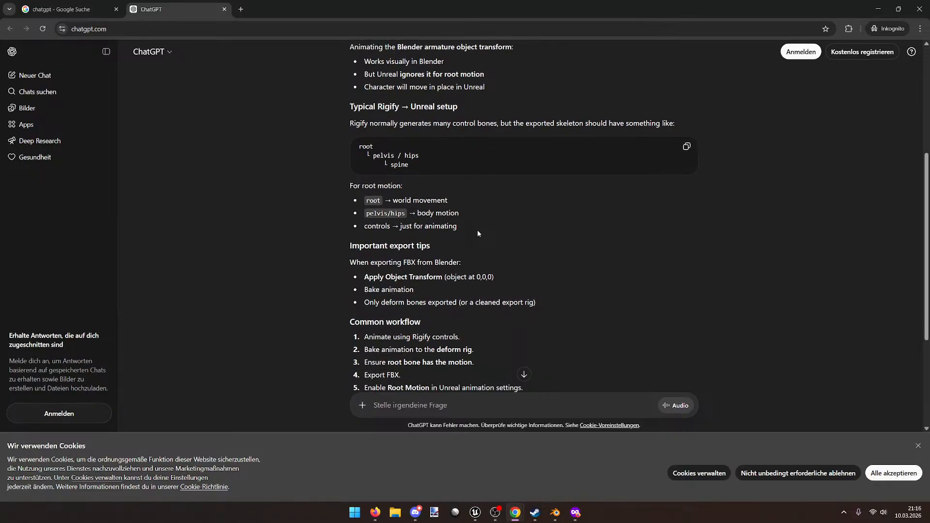
Step: Read the reply's notes on a cleaned export rig, then minimize the browser
drag(466, 250, 542, 251)
click(542, 251)
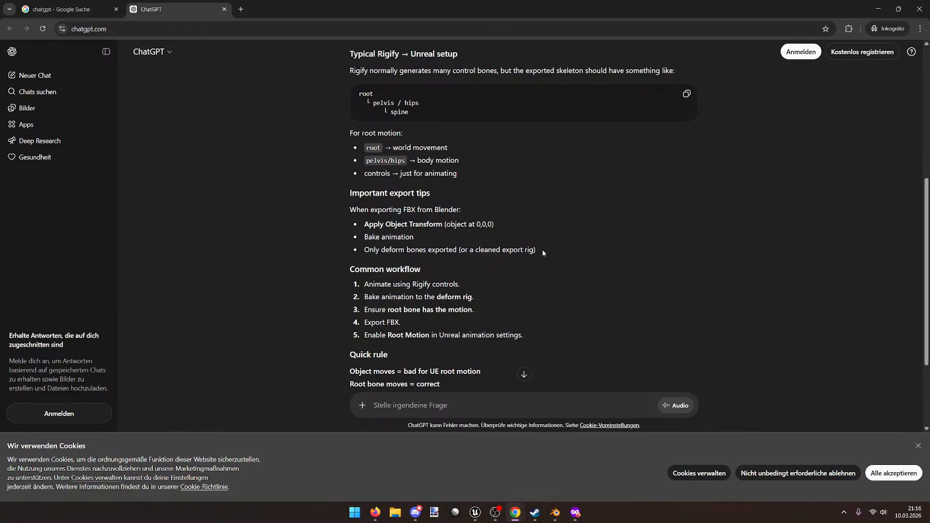
scroll(542, 249, down, 2)
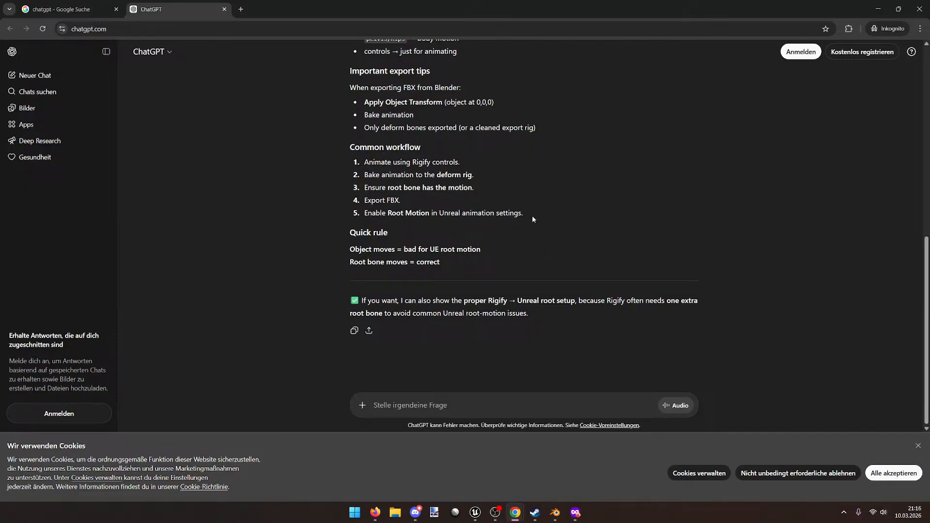
click(877, 9)
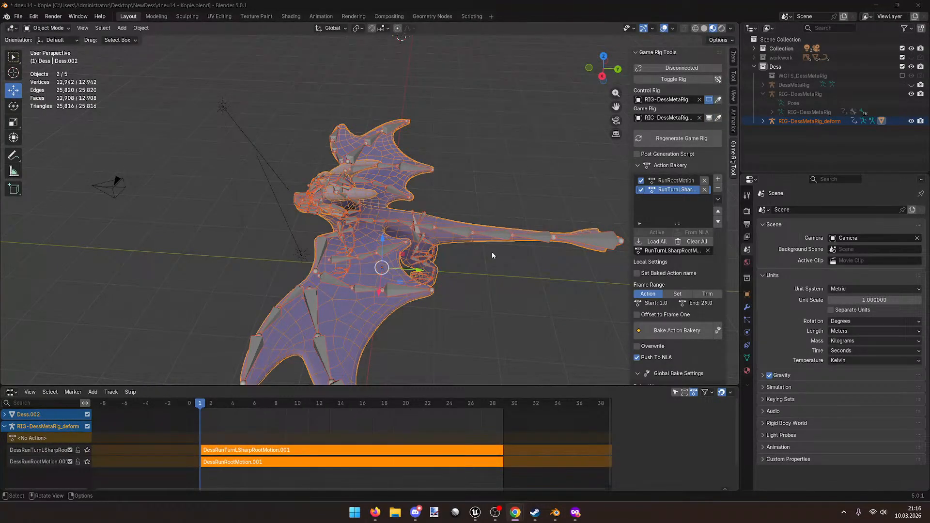
Step: In the Animation workspace, select the deform armature and toggle to the RIG-DessMetaRig control rig
click(320, 16)
middle_drag(358, 184, 430, 230)
click(429, 227)
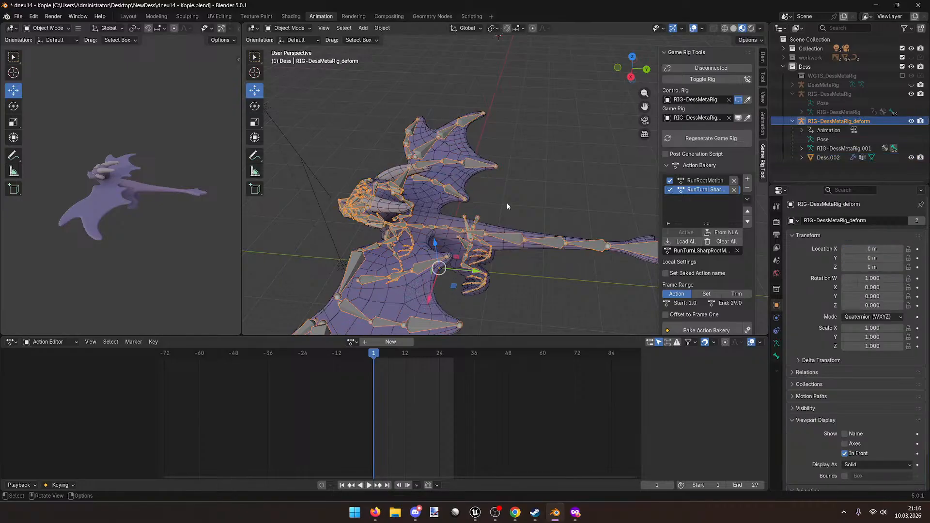
click(696, 81)
middle_drag(426, 194, 338, 213)
Step: Assign the RunTurnLSharpRootMotion action to the control rig and play it back
click(352, 342)
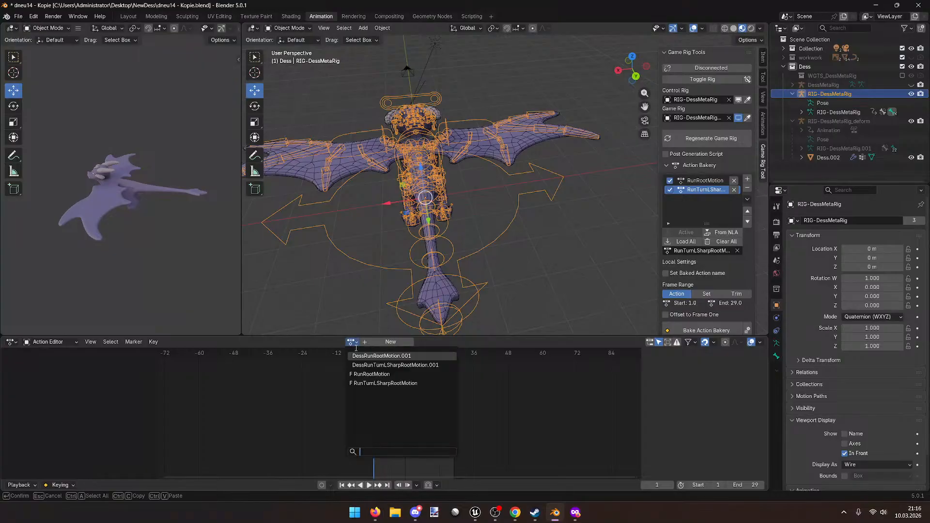
click(400, 383)
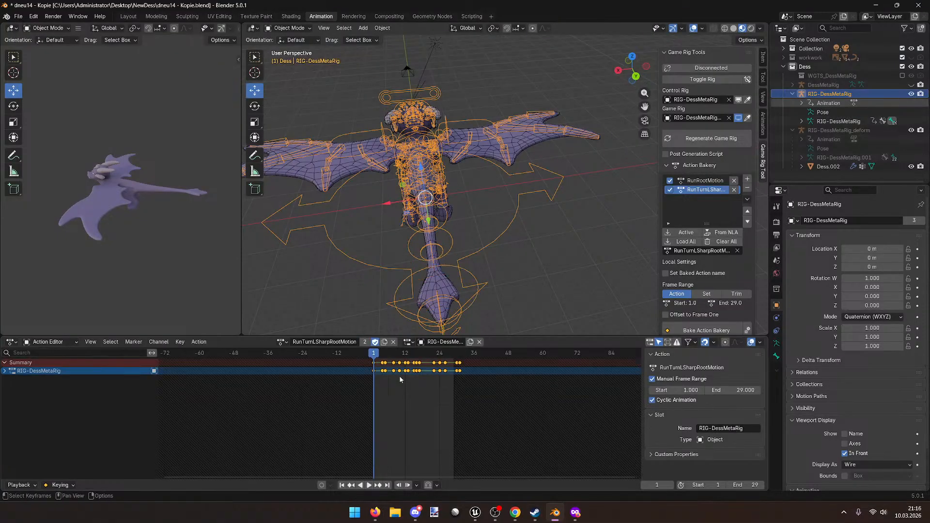
key(space)
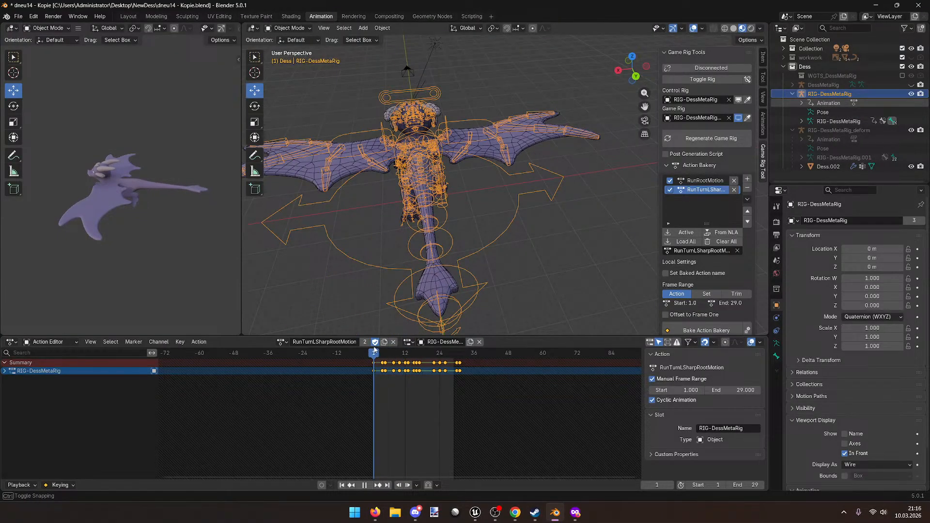
click(5, 371)
shift+middle_drag(286, 230, 432, 257)
key(space)
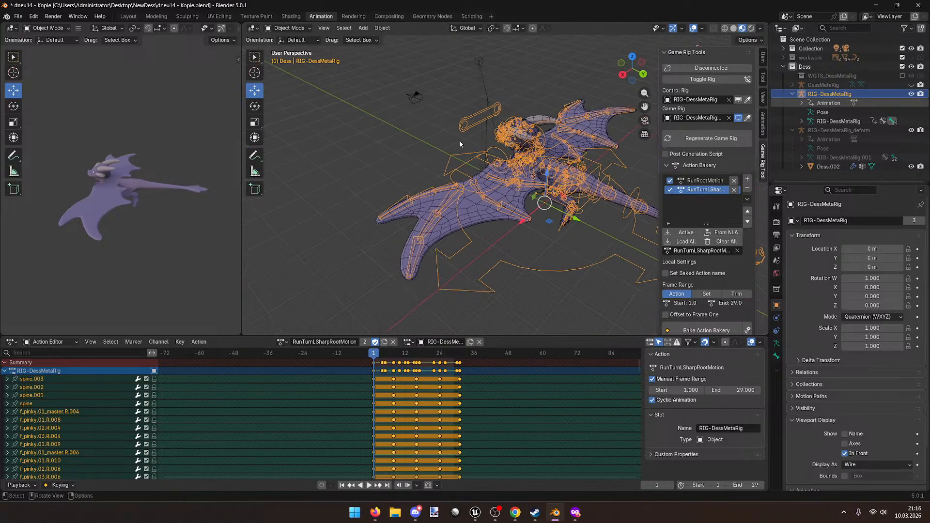
Step: Put the rig in Pose Mode and select the root bone
click(296, 28)
click(289, 58)
click(544, 271)
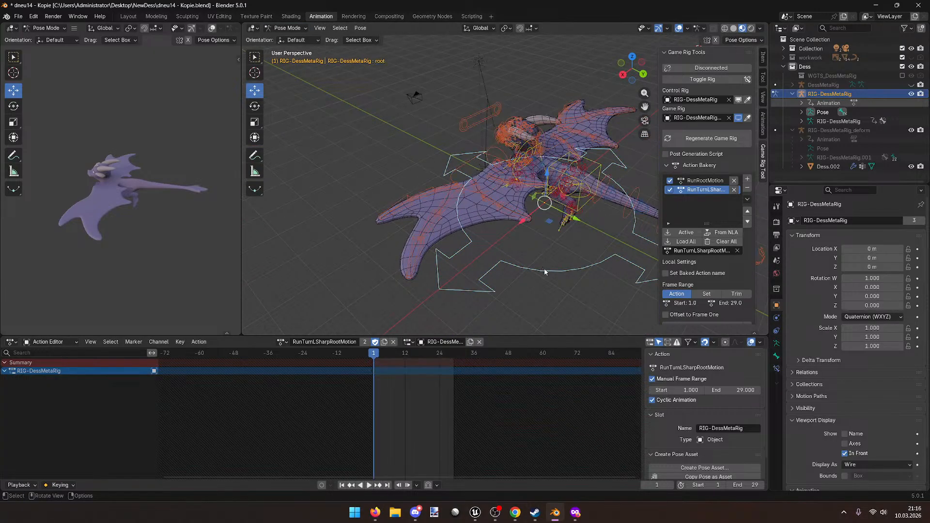
Step: Keyframe the root bone at frame 1 and at frame 29
shift+middle_drag(544, 272, 535, 280)
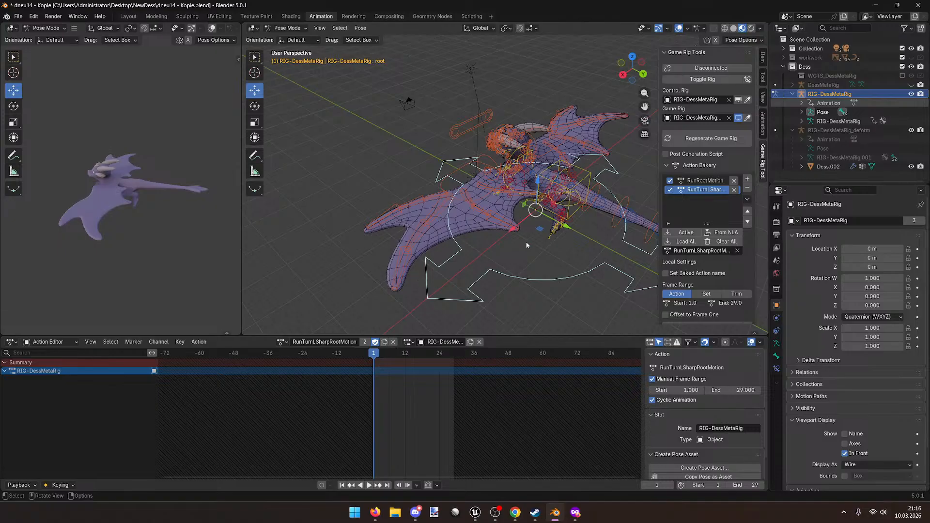
key(i)
drag(374, 354, 455, 355)
key(i)
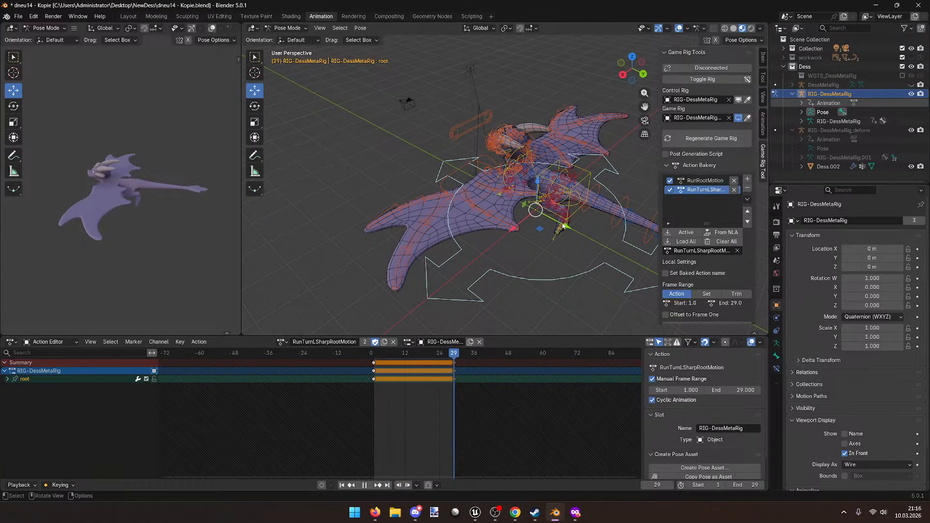
Step: Move the root bone along Y at frame 29 and connect the game rig to the control rig
drag(569, 225, 413, 164)
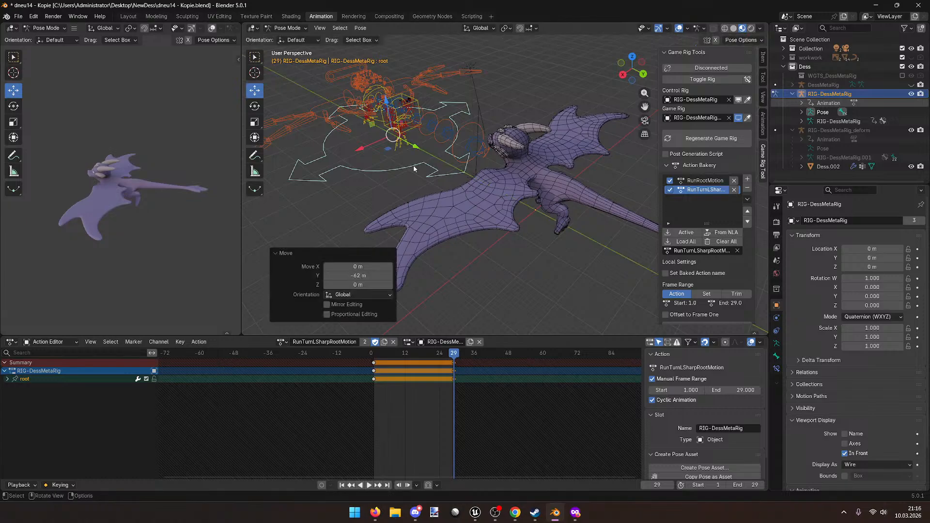
key(ctrl+z)
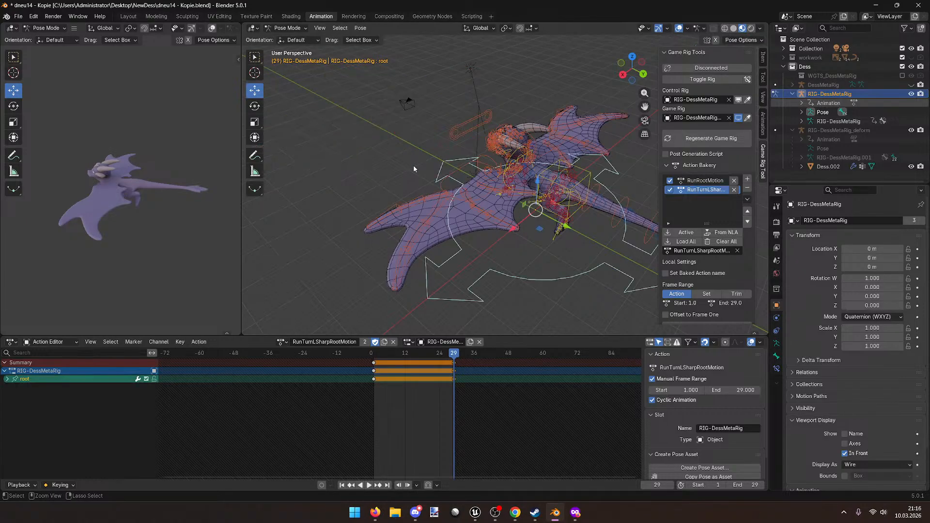
drag(564, 228, 399, 185)
click(718, 71)
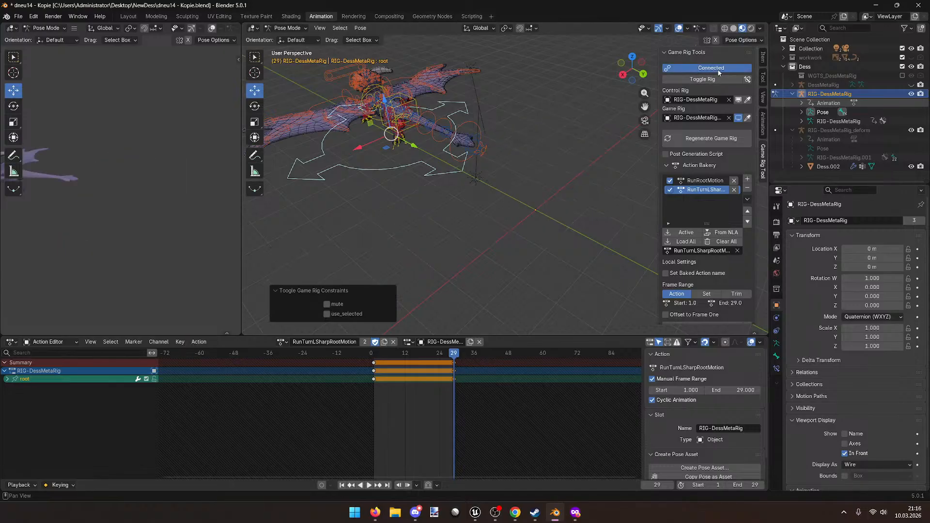
shift+middle_drag(457, 181, 535, 249)
drag(501, 214, 446, 187)
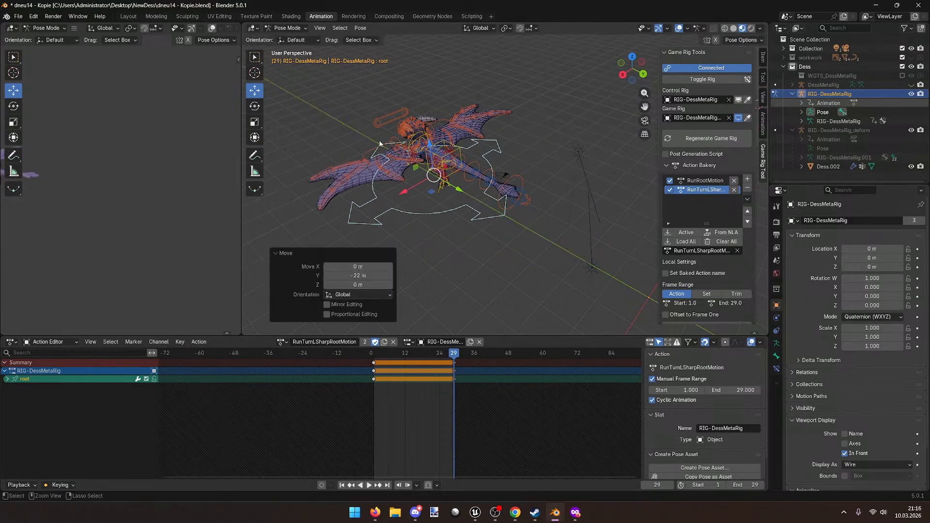
Step: Rotate the root bone 90° about the vertical axis and shift it along X
click(254, 106)
drag(498, 170, 493, 170)
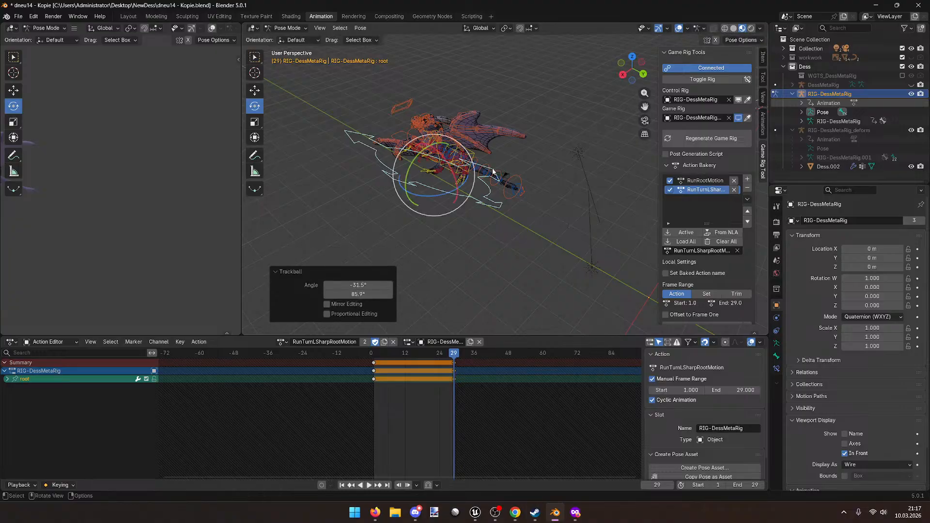
key(ctrl+z)
drag(443, 194, 506, 172)
key(shift+space)
key(g)
mouse_move(504, 170)
middle_down()
mouse_move(467, 198)
mouse_move(521, 167)
middle_up()
drag(513, 143, 393, 153)
Step: Play back the turn to check the dragon's travel, then return to frame 1
key(space)
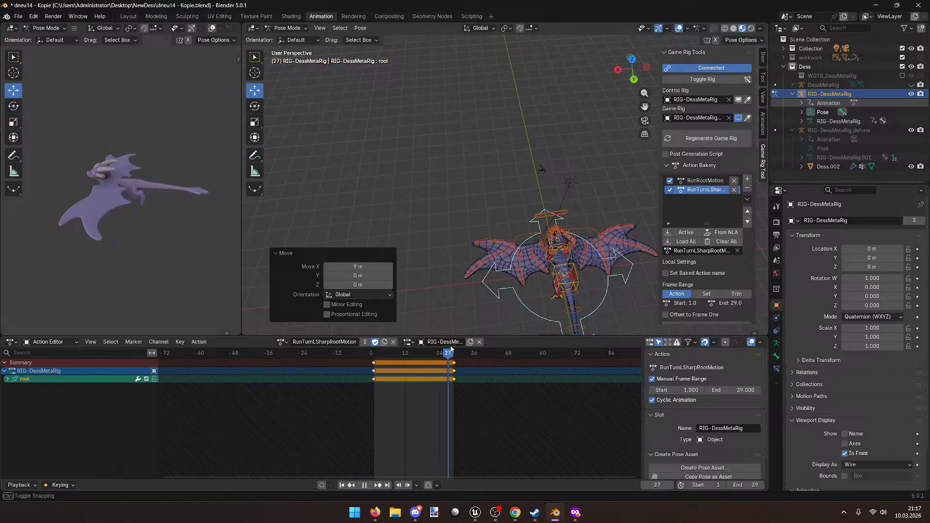
key(ctrl+z)
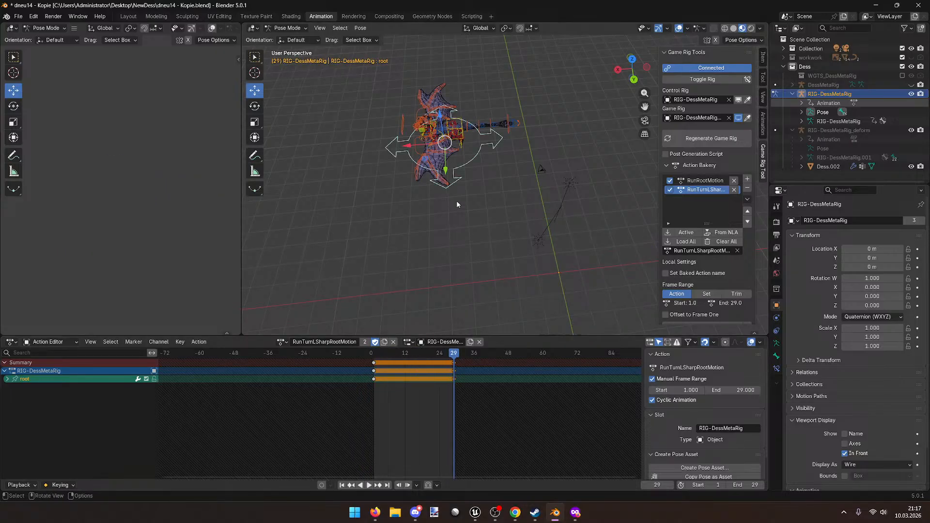
middle_drag(455, 199, 453, 292)
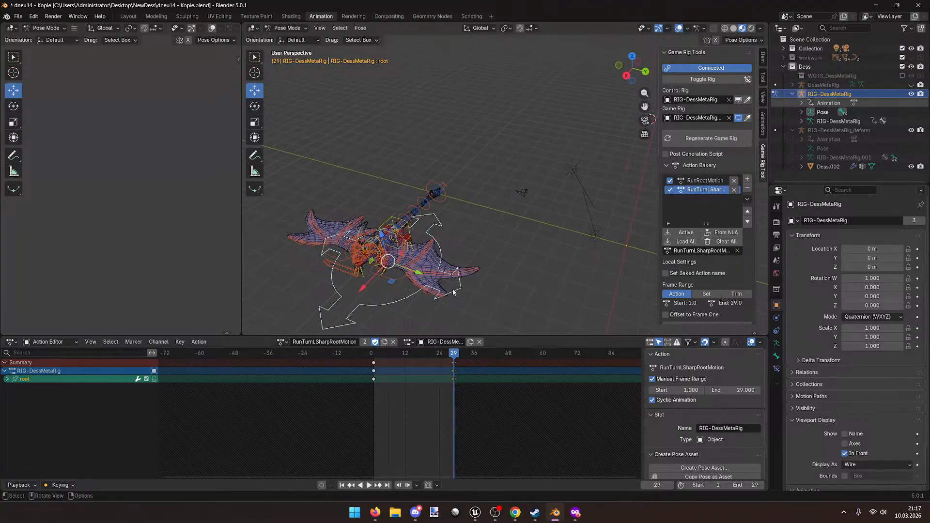
drag(457, 354, 375, 351)
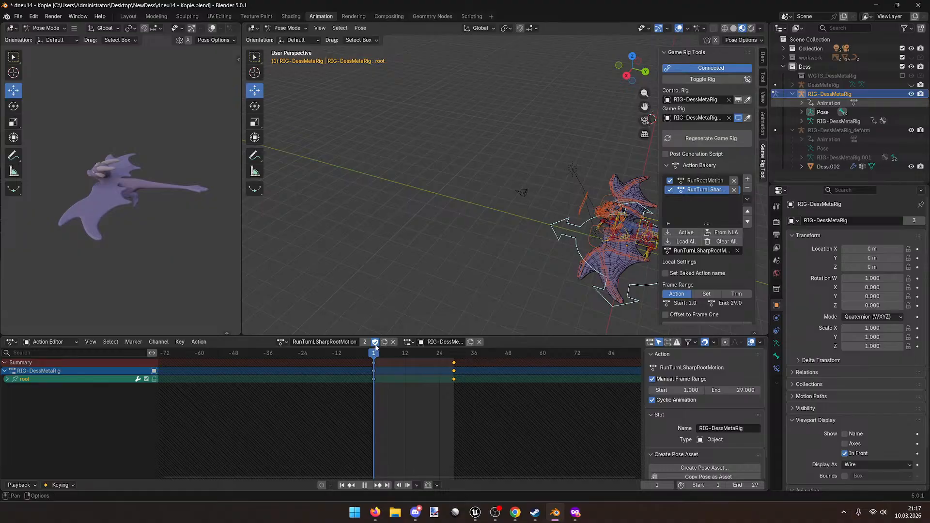
Step: Play the RunTurnLSharpRootMotion animation while zooming in on the rig
middle_drag(424, 304, 414, 281)
key(space)
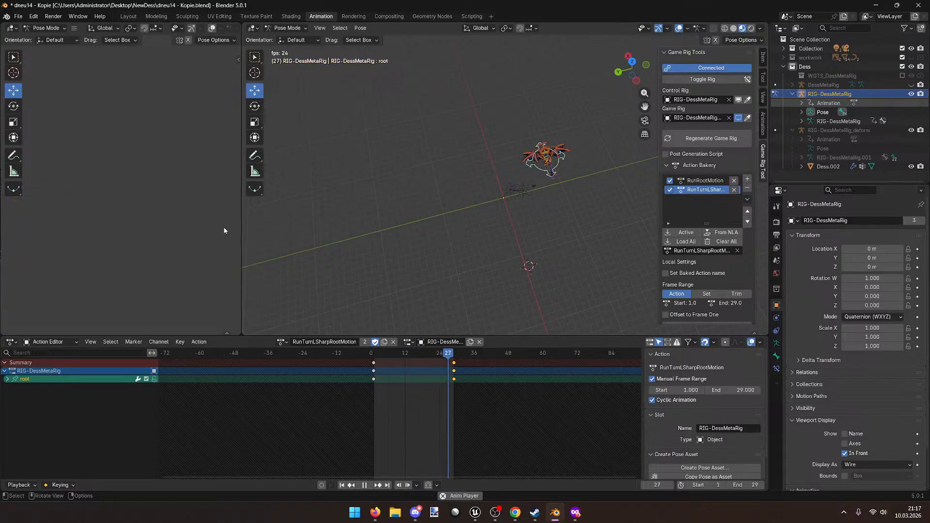
scroll(478, 242, up, 3)
shift+middle_drag(526, 247, 392, 250)
scroll(509, 262, up, 4)
key(space)
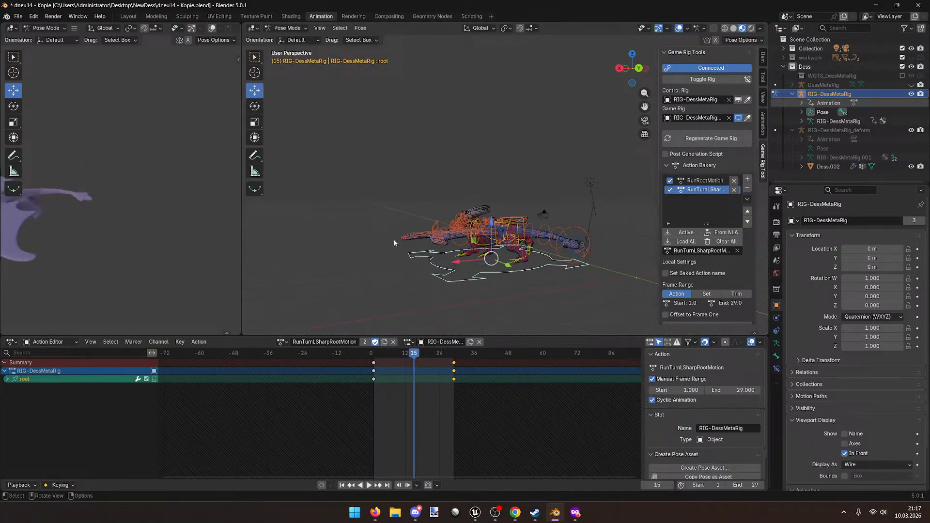
Step: Deselect the root bone, turn both viewports toward the dragon and replay the frames
click(391, 246)
middle_drag(467, 187, 509, 179)
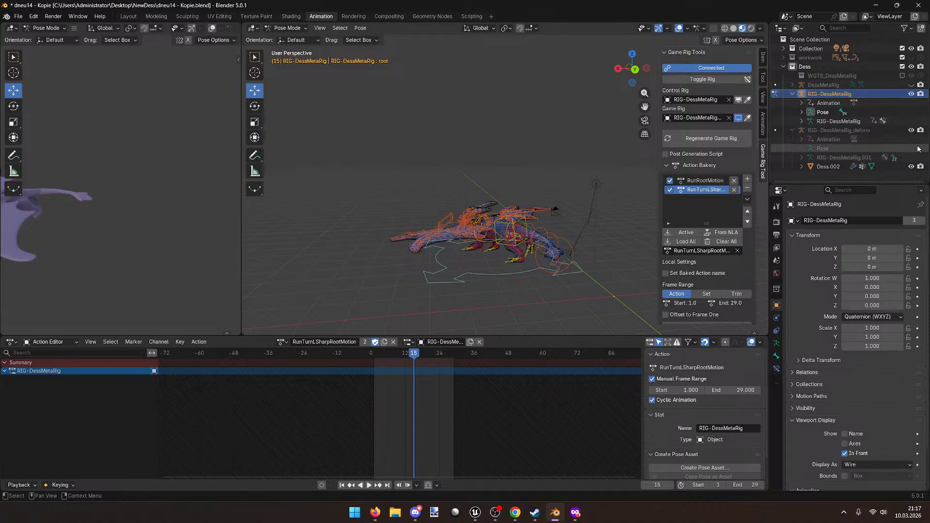
middle_drag(228, 175, 122, 219)
key(space)
drag(429, 354, 374, 351)
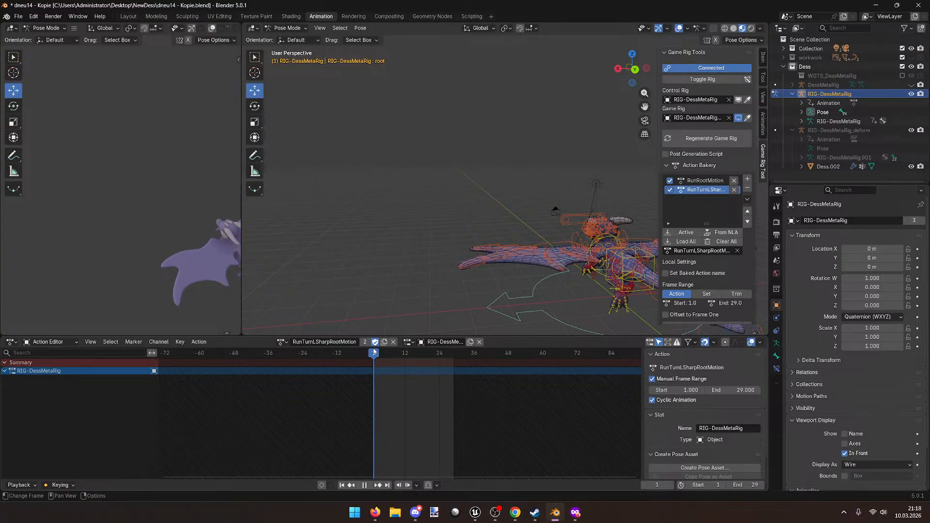
Step: Save dneu14 - Kopie.blend and check RunRootMotion and RunTurnLSharpRootMotion in the bake list
key(ctrl+s)
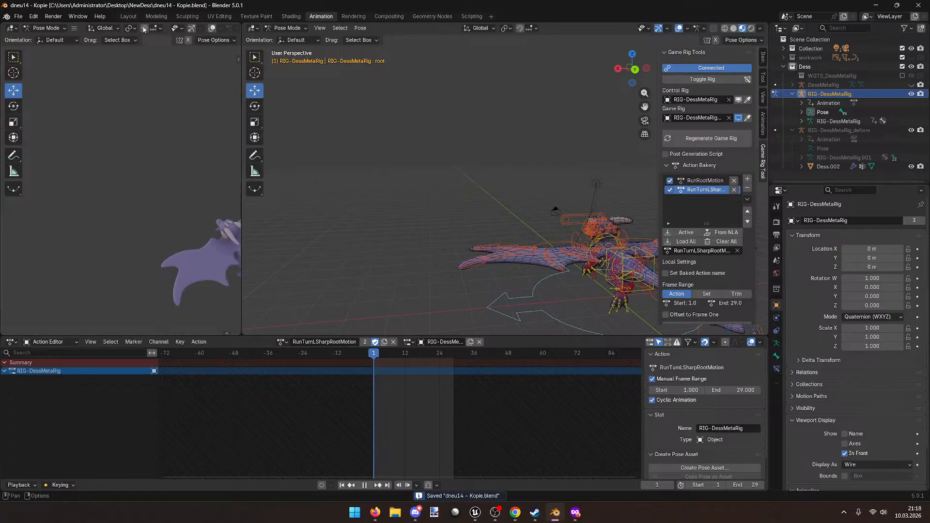
middle_drag(466, 180, 544, 168)
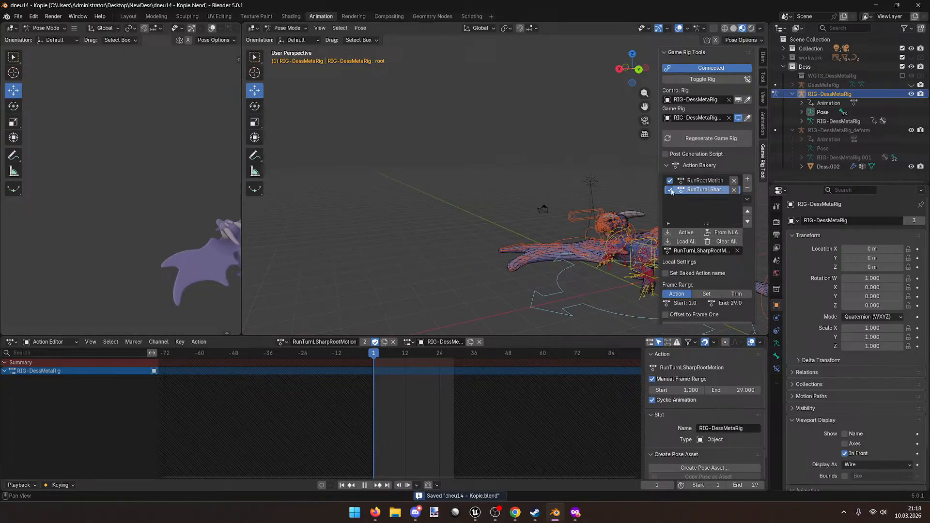
click(705, 180)
click(707, 191)
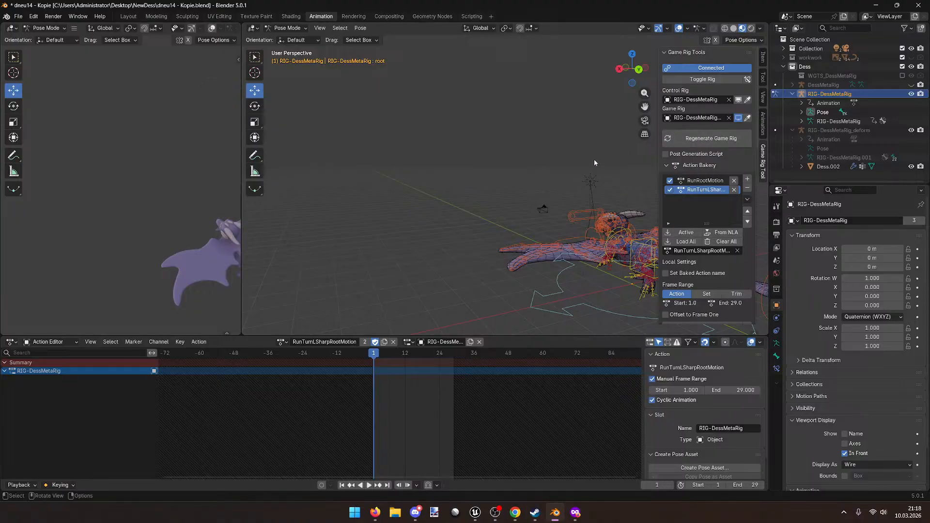
shift+middle_drag(462, 136, 419, 167)
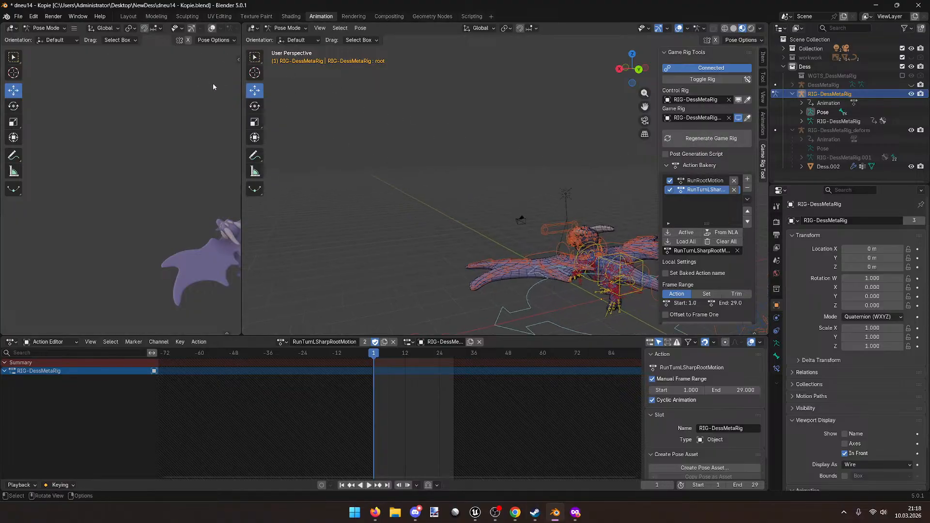
Step: Load DessRunRootMotion.001 in the Action Editor, duplicate it, and unlink the copy
click(282, 342)
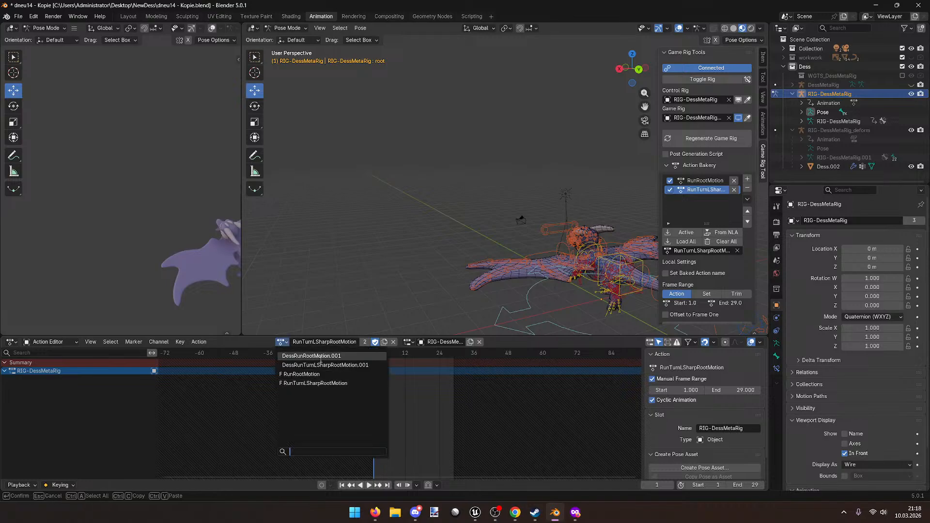
click(347, 358)
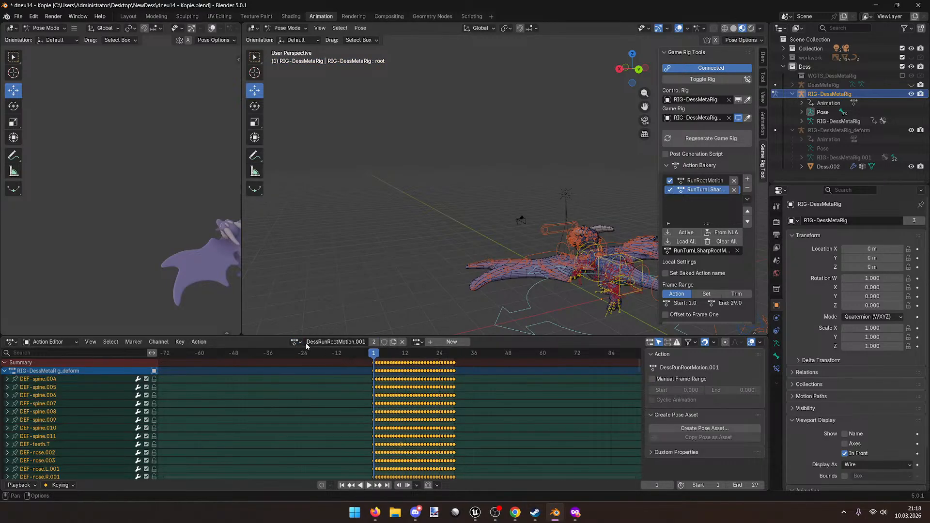
click(395, 342)
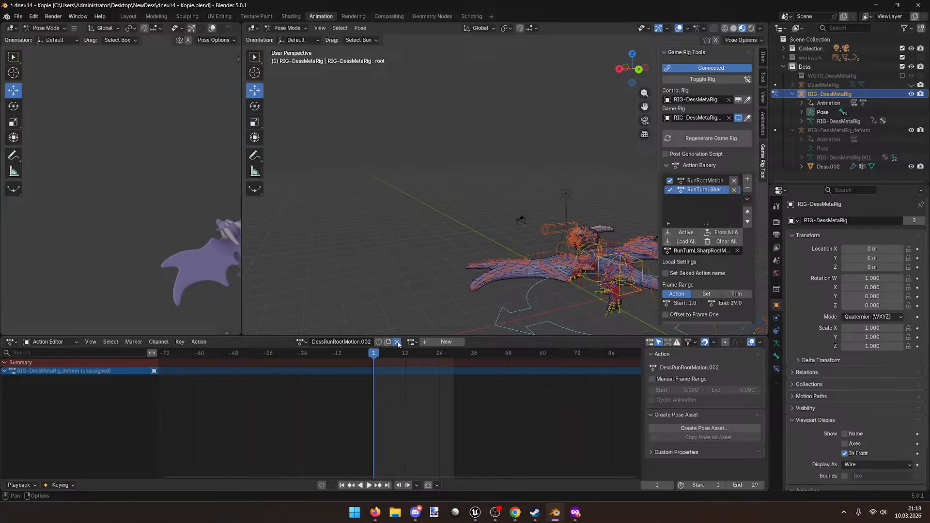
click(397, 342)
Step: Purge the unused DessRunRootMotion.002 action via File > Clean Up > Purge Unused Data
click(17, 19)
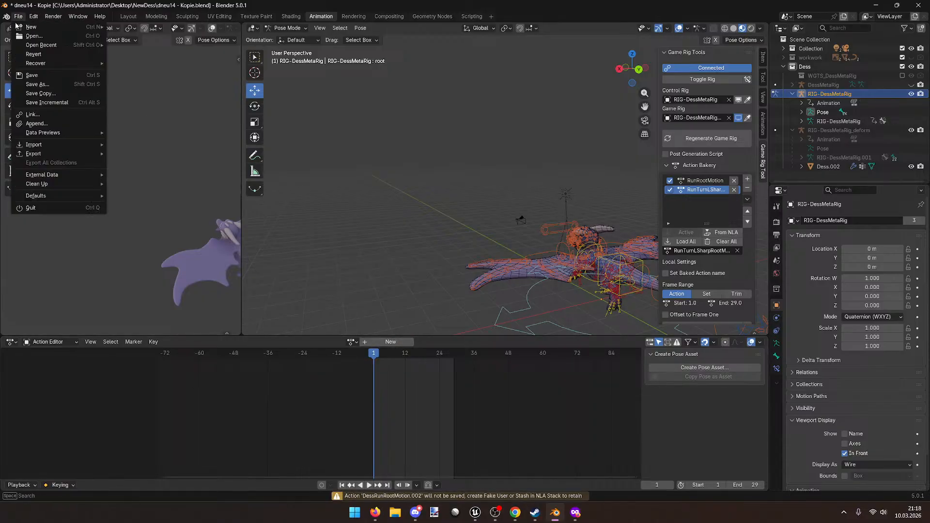
mouse_move(82, 184)
click(167, 182)
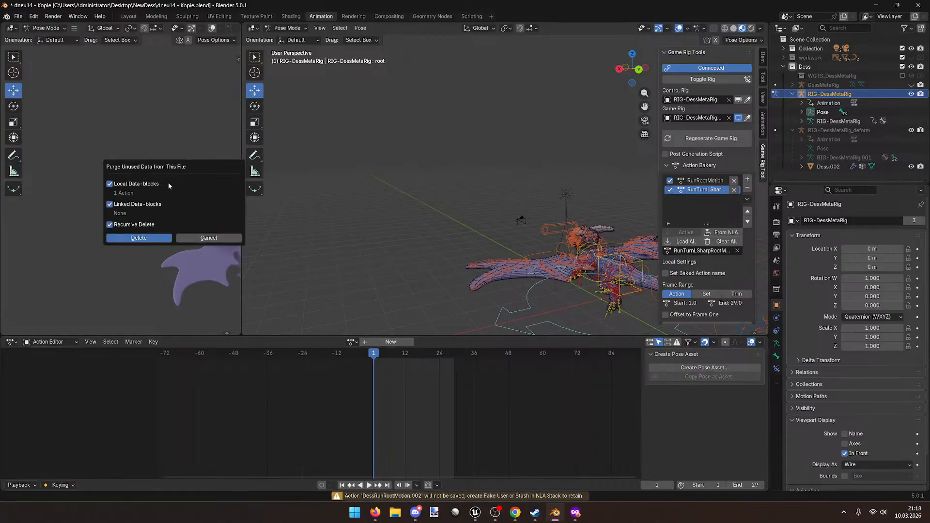
click(164, 239)
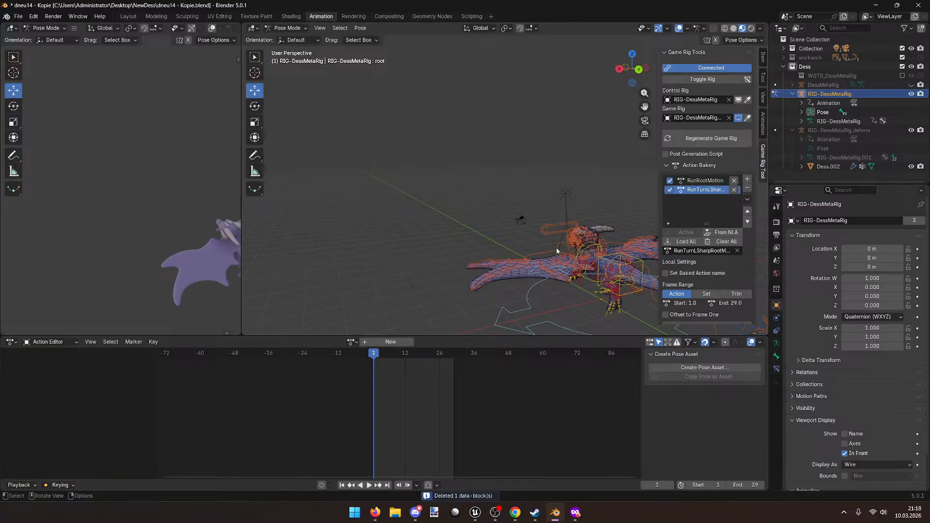
click(128, 16)
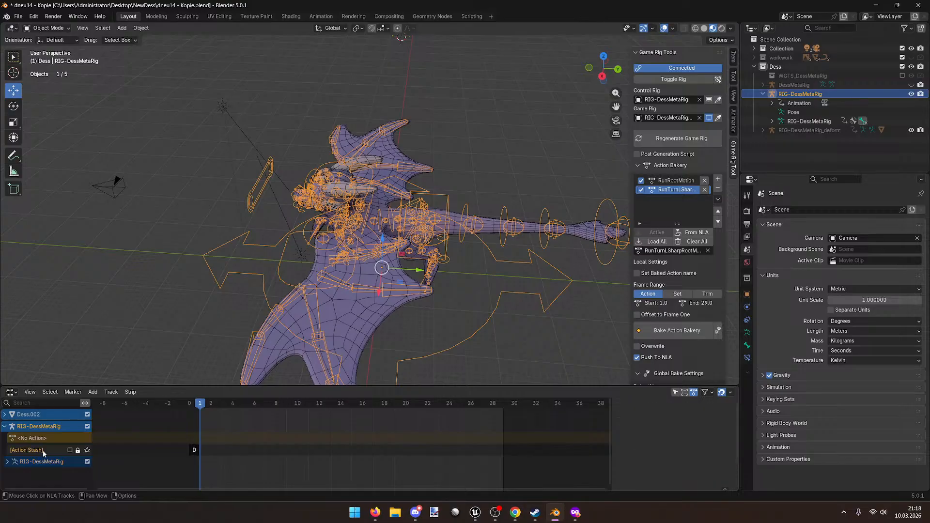
Step: Delete the Action Stash track from the NLA and play back from frame 1
click(190, 405)
click(196, 450)
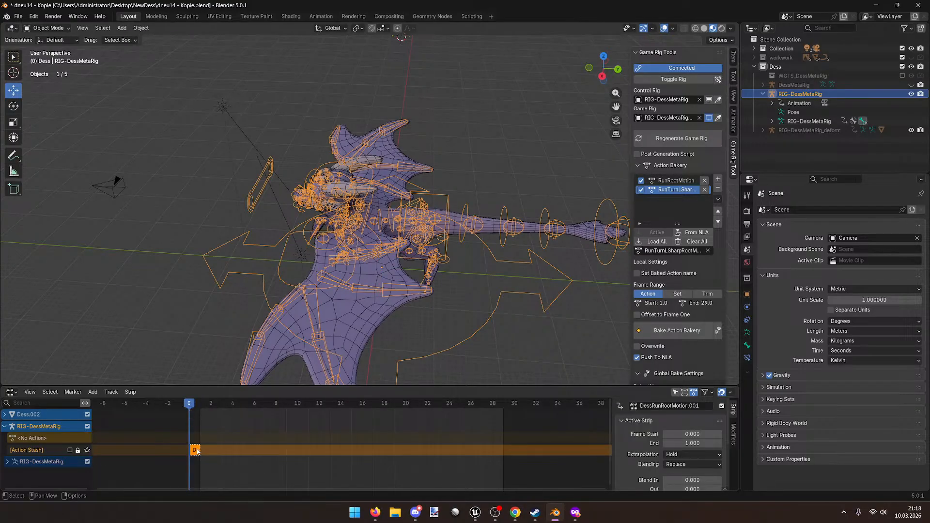
click(207, 464)
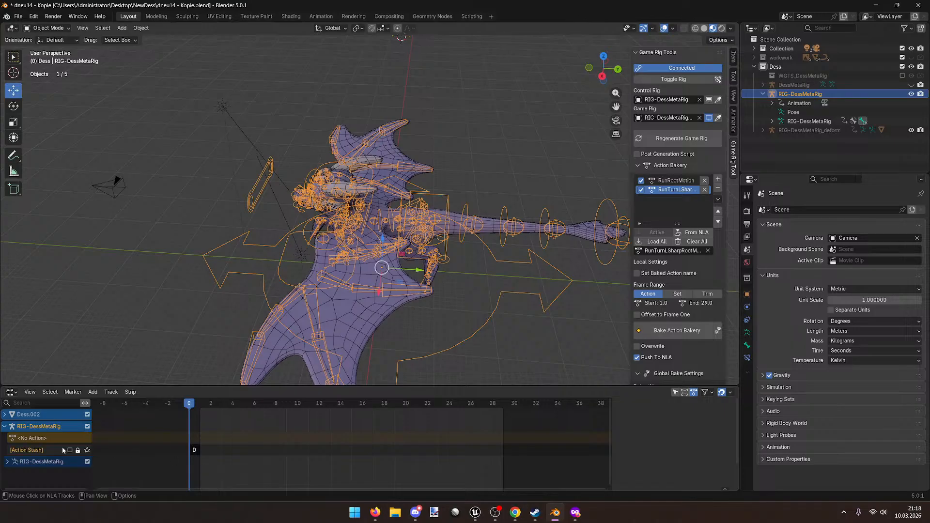
key(Delete)
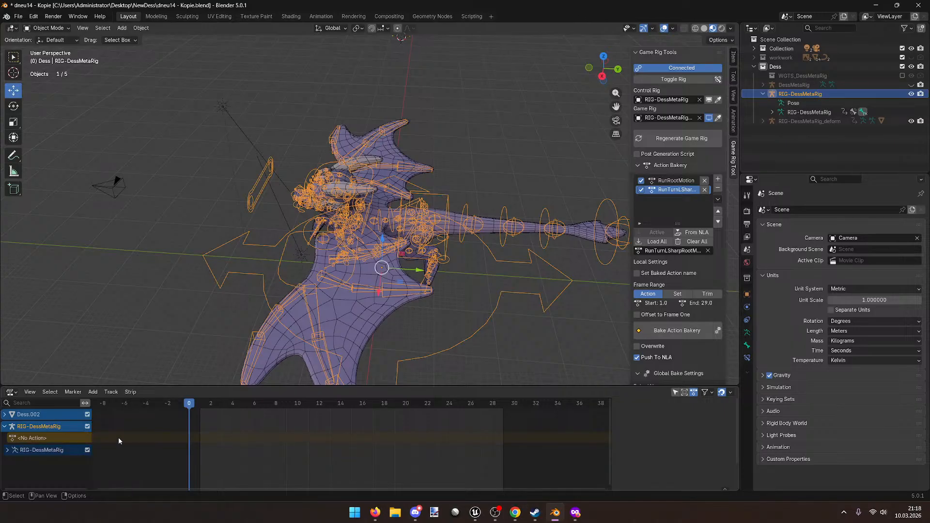
click(200, 404)
key(space)
key(Escape)
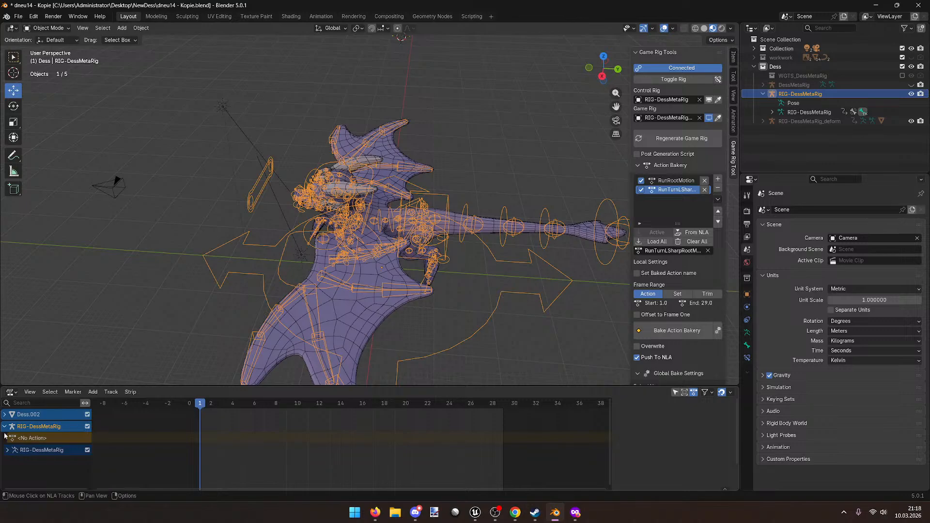
Step: Inspect the RIG-DessMetaRig and Dess.002 channels, then toggle over to the deform rig
click(27, 426)
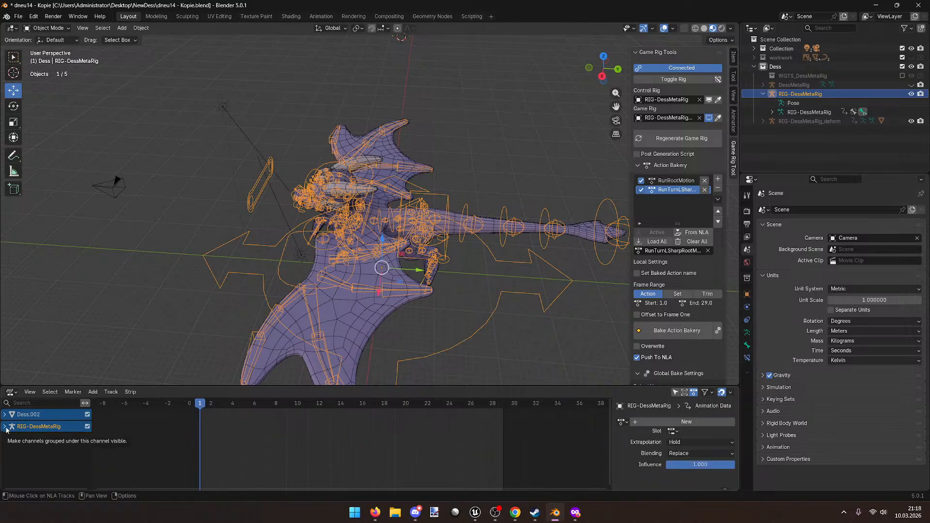
click(12, 454)
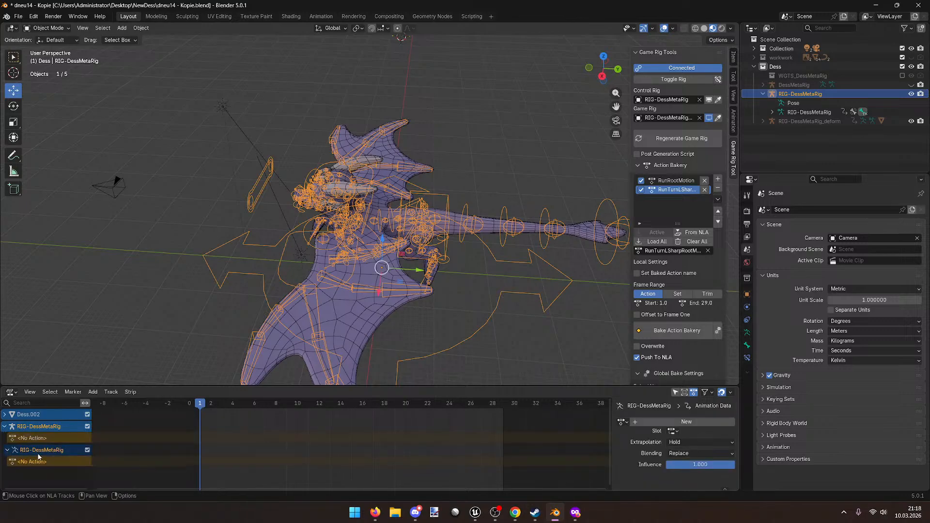
click(5, 415)
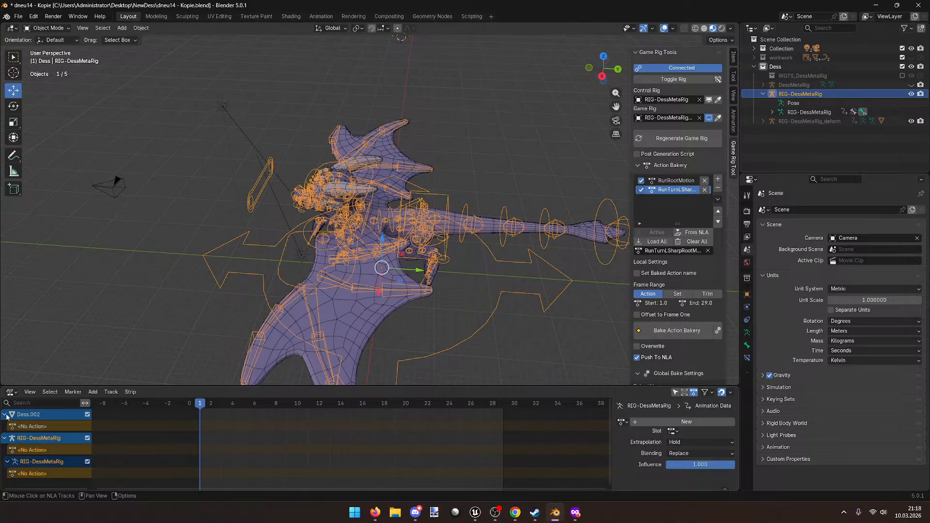
click(6, 415)
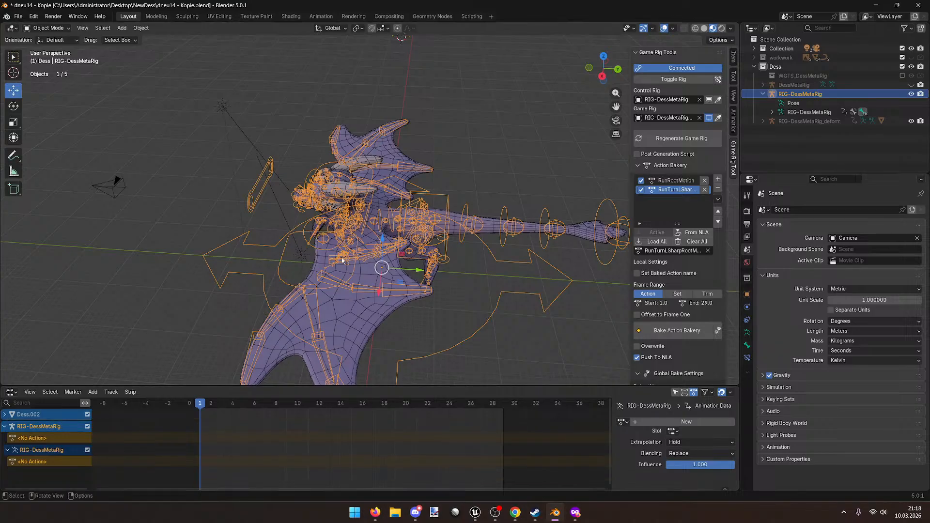
click(680, 80)
shift+middle_drag(476, 224, 504, 205)
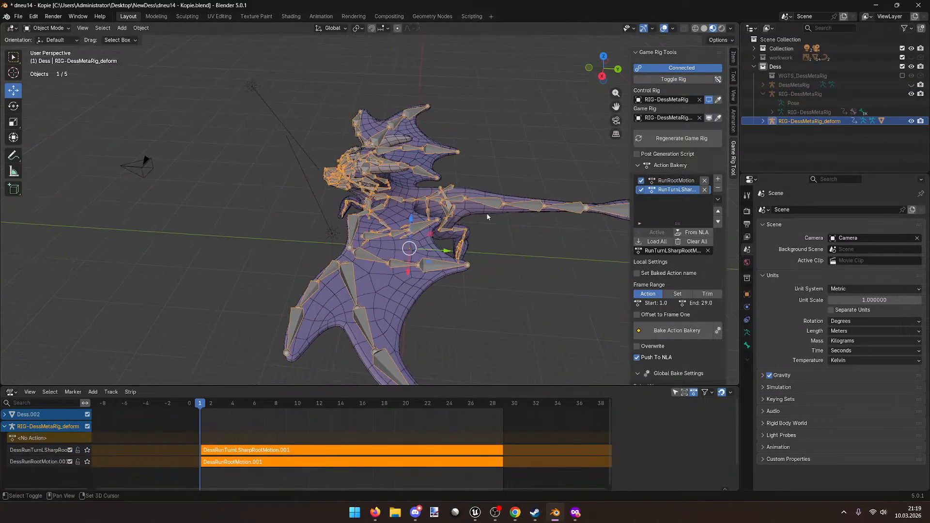
Step: Delete the DessRunTurnLSharpRootMotion.001 strip and remove RunRootMotion from the bake list
click(248, 453)
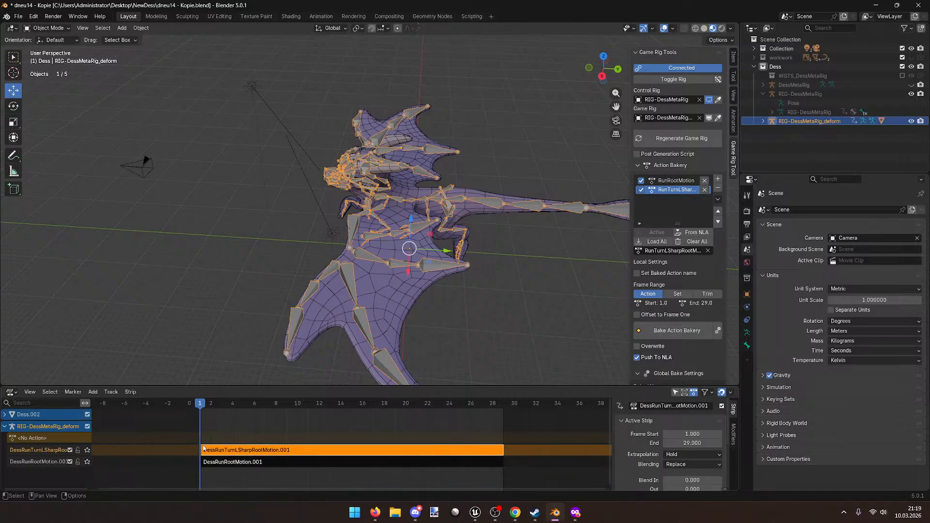
key(Delete)
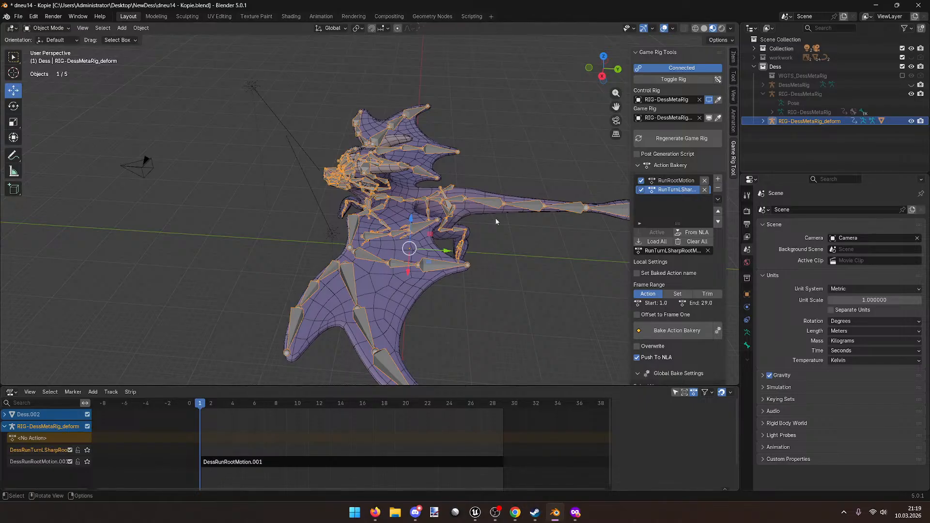
drag(631, 195, 566, 196)
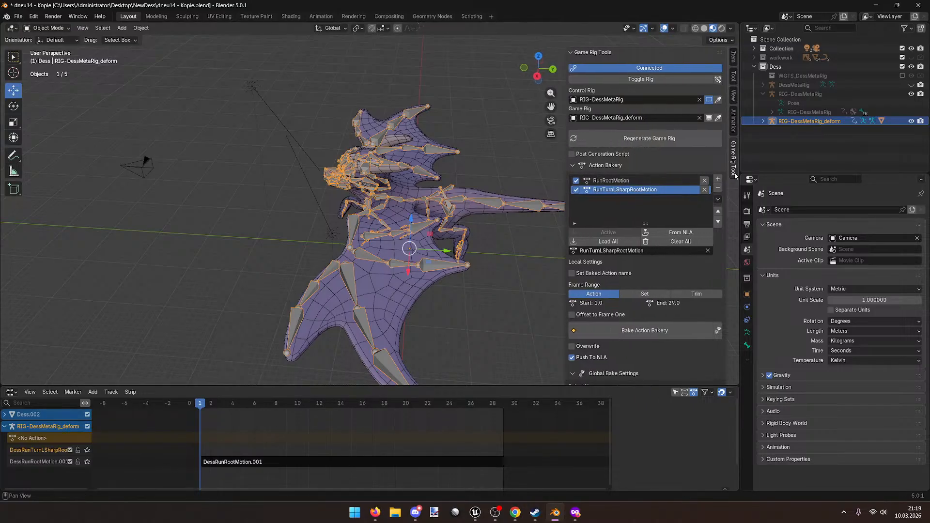
click(704, 181)
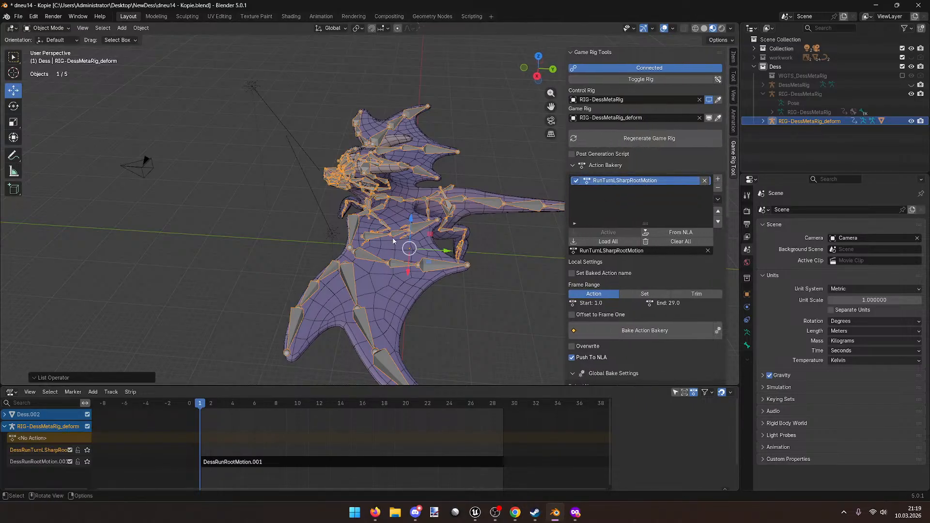
Step: Delete the now-empty NLA track and purge unused data from the file
right_click(35, 451)
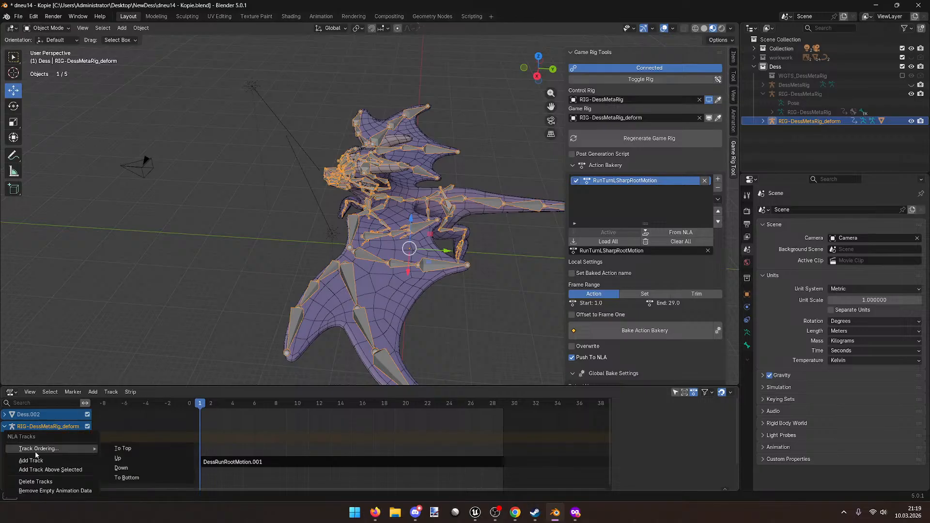
click(44, 483)
click(18, 16)
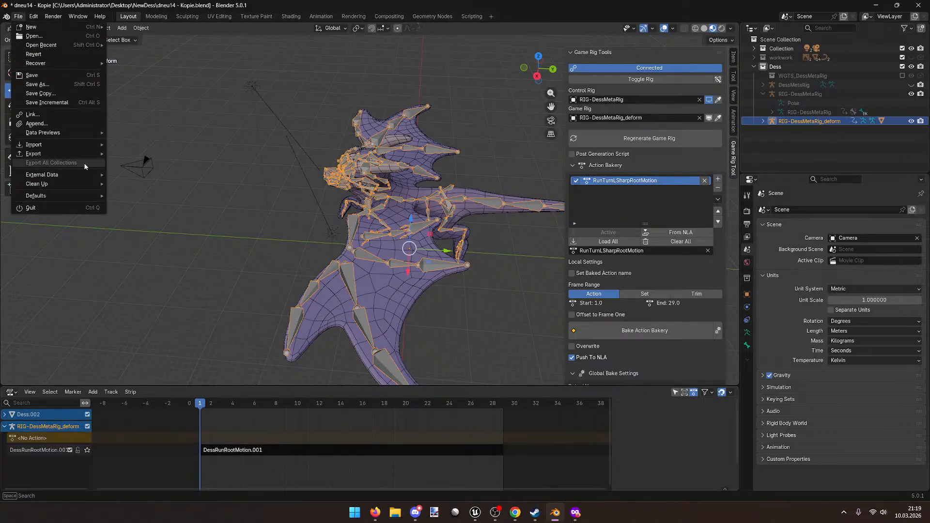
mouse_move(77, 184)
click(155, 184)
click(141, 241)
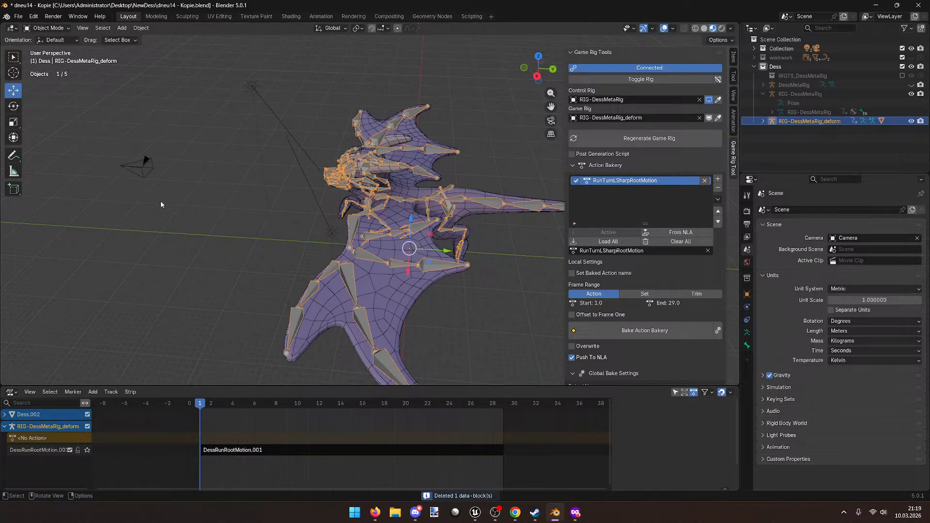
Step: Bake RunTurnLSharpRootMotion from the Game Rig Tool's Action Bakery into the NLA
middle_drag(476, 301, 502, 284)
scroll(469, 267, up, 2)
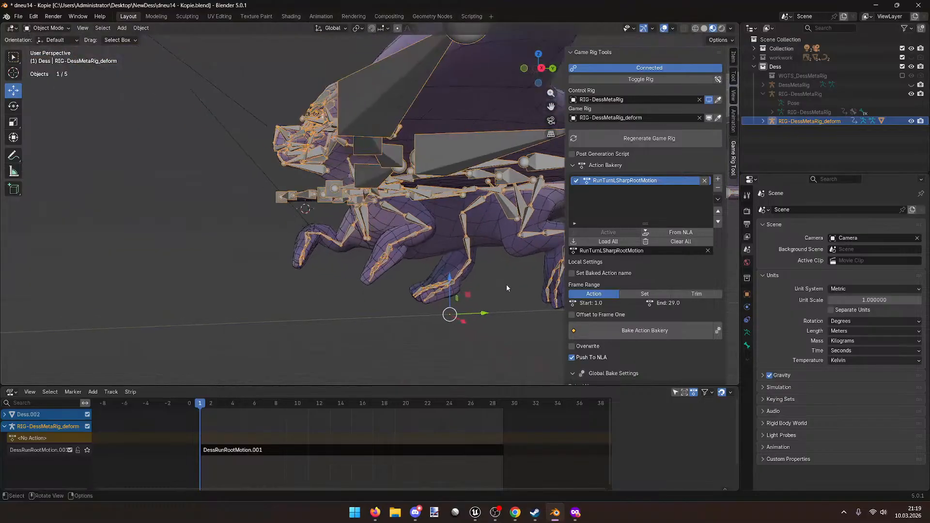
click(639, 330)
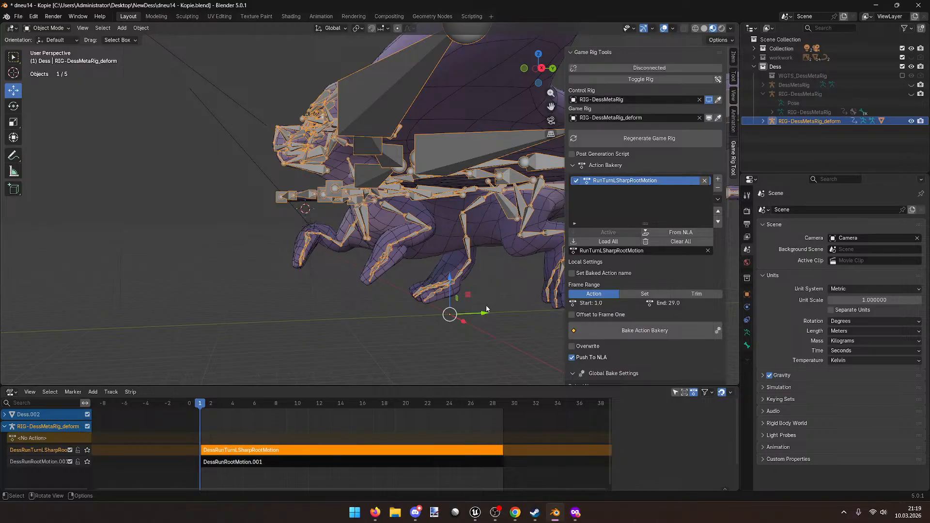
drag(201, 410, 232, 413)
mouse_move(201, 410)
mouse_down()
mouse_move(202, 402)
mouse_move(289, 408)
mouse_move(203, 411)
mouse_up()
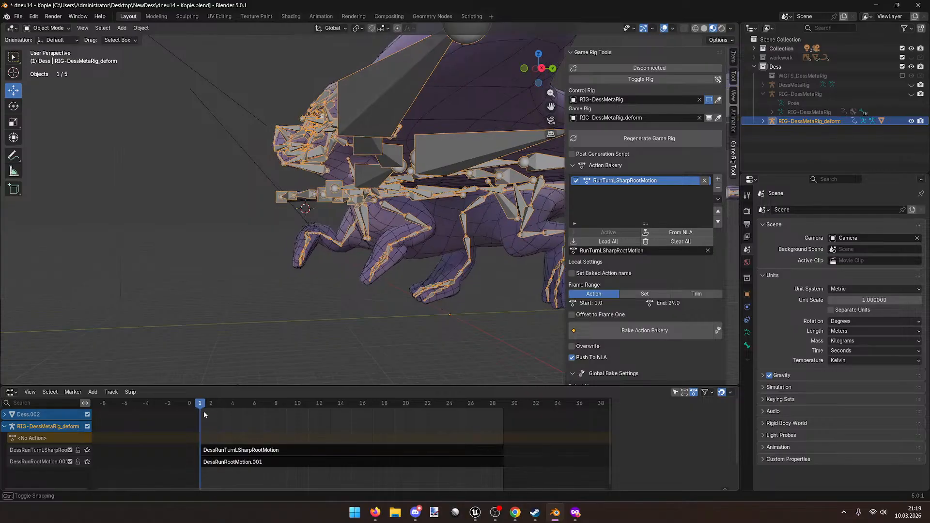
Step: Select the new DessRunTurnLSharpRootMotion strip, show its settings, and view the rig in the Animation workspace
click(246, 450)
key(n)
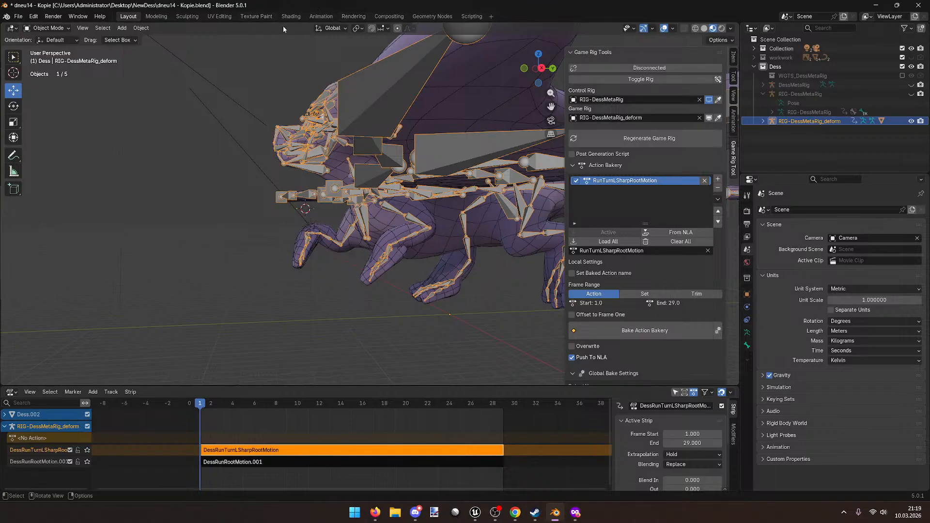
click(316, 16)
middle_drag(387, 186, 364, 167)
scroll(363, 167, up, 3)
middle_drag(402, 103, 450, 99)
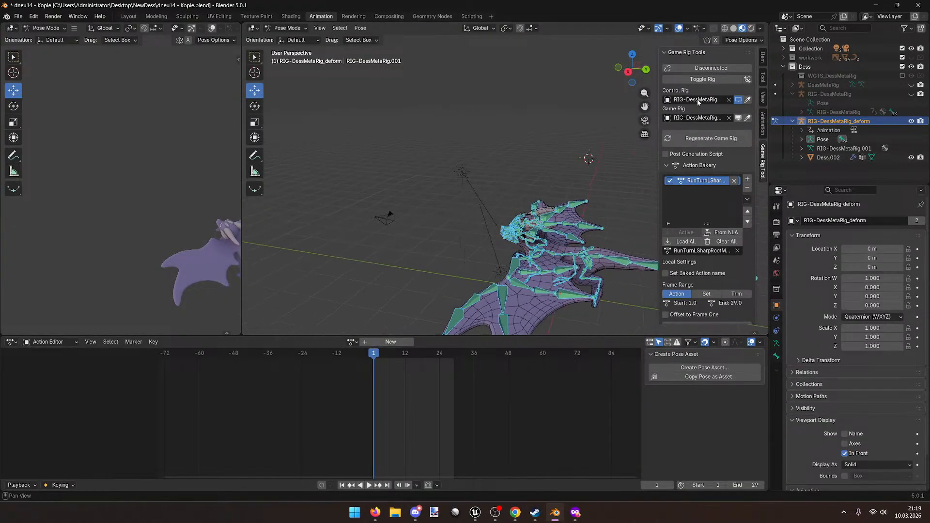
Step: Toggle to the RIG-DessMetaRig control rig and return it to Object Mode
click(702, 79)
middle_drag(557, 131, 540, 214)
click(540, 215)
click(286, 28)
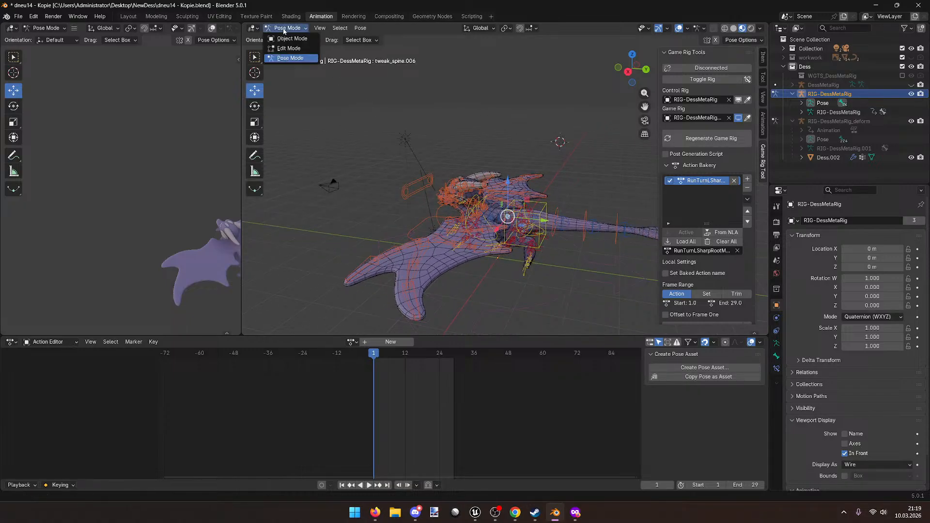
click(288, 39)
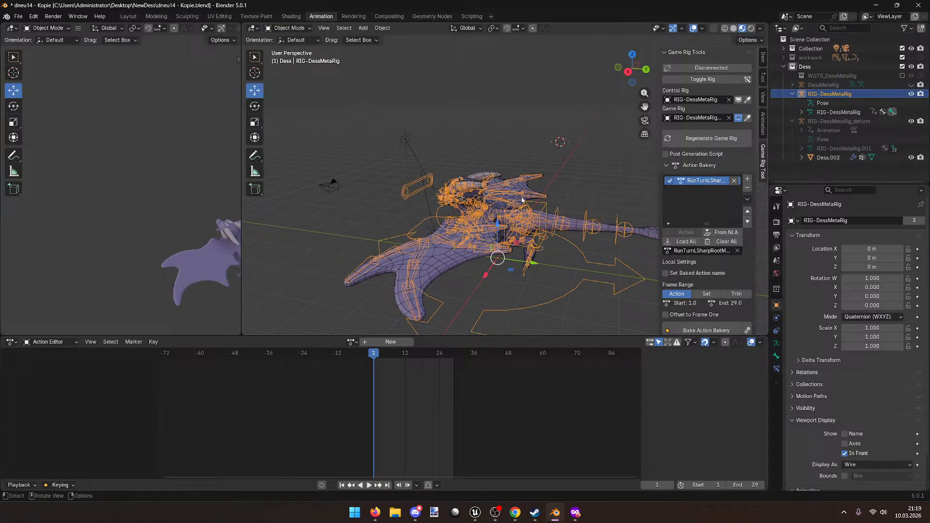
Step: Select the Dess.002 mesh and the control rig, then toggle back to the deform rig
middle_drag(521, 198, 457, 256)
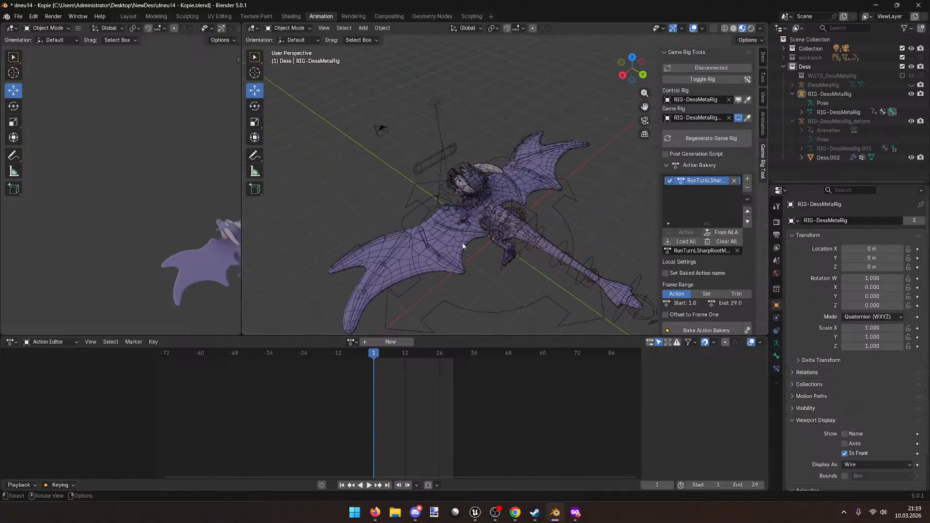
click(456, 256)
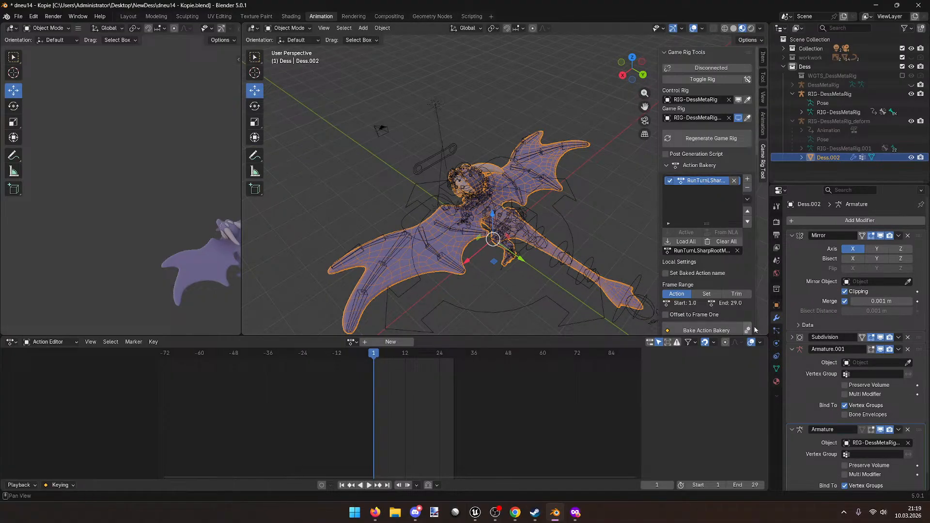
click(448, 214)
middle_drag(448, 213, 478, 163)
scroll(430, 209, up, 3)
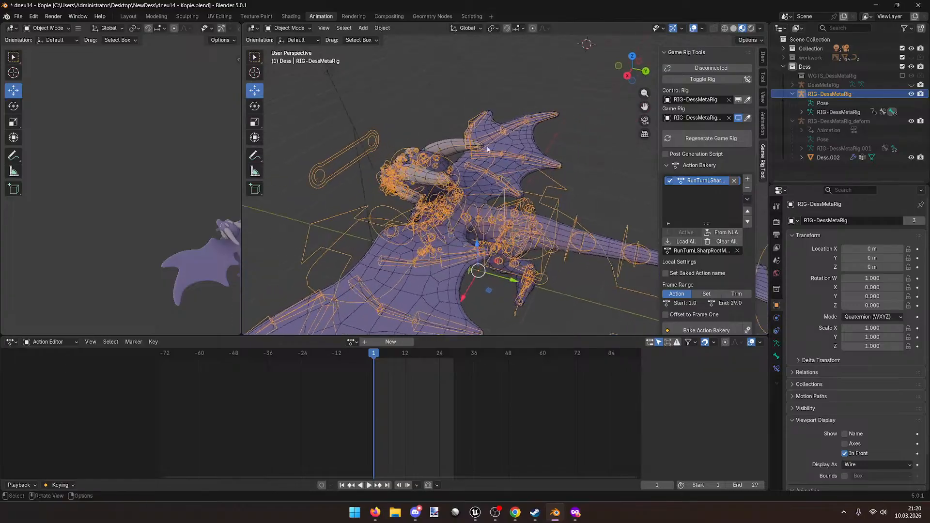
middle_drag(550, 62, 505, 162)
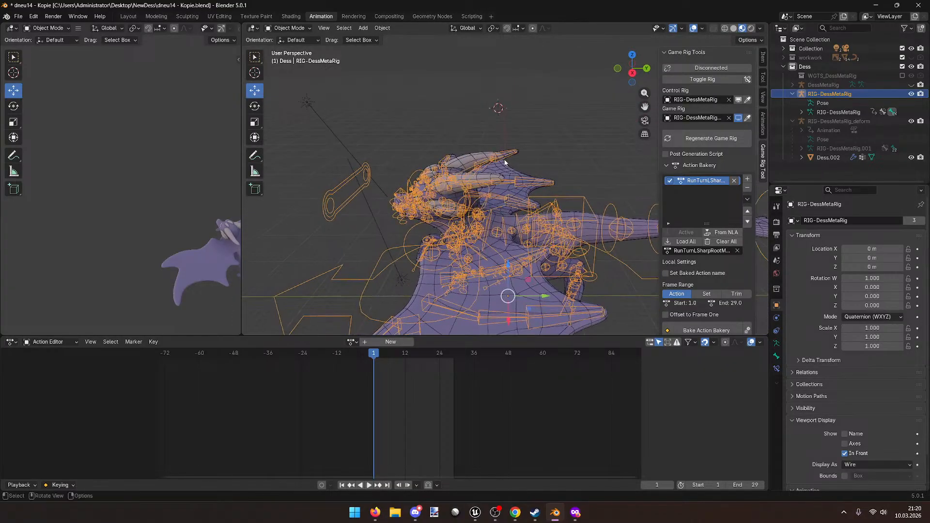
click(719, 80)
middle_drag(550, 170, 533, 191)
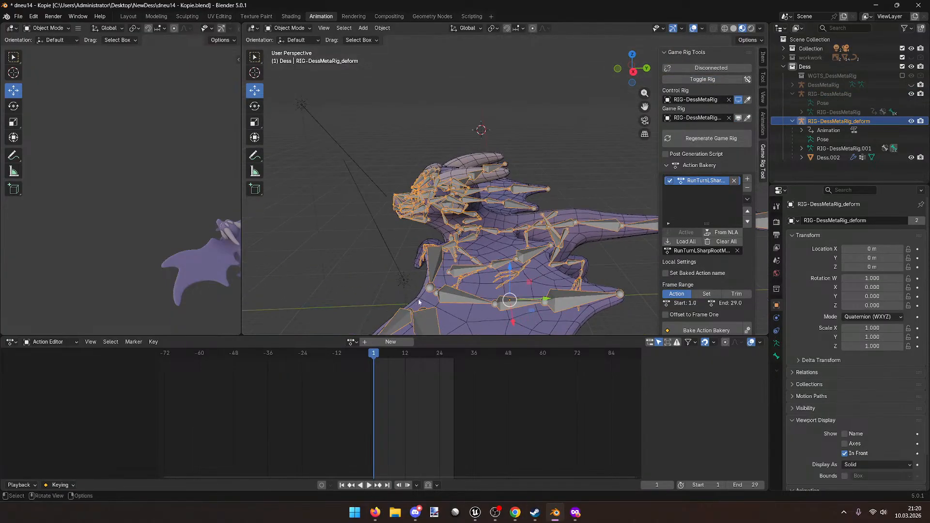
Step: Assign DessRunTurnLSharpRootMotion to the deform rig, play it from frame 1, and save
click(350, 341)
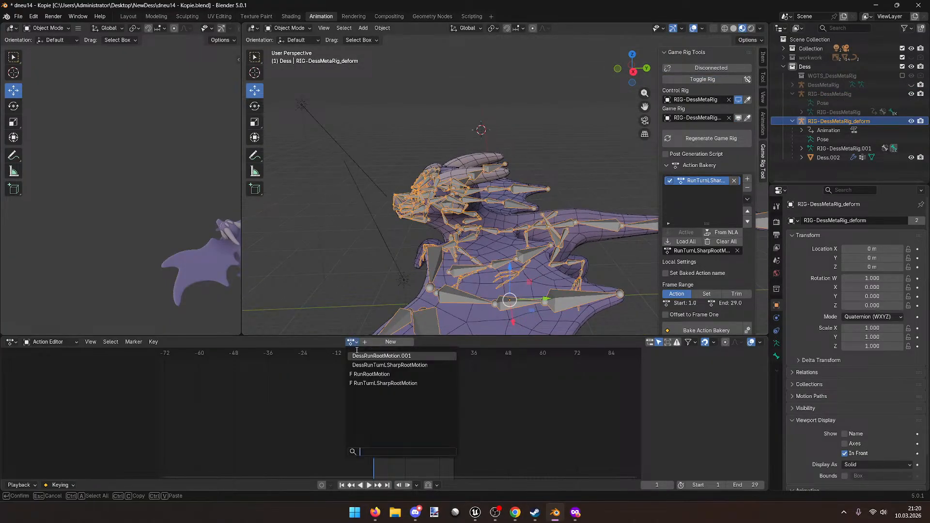
click(417, 366)
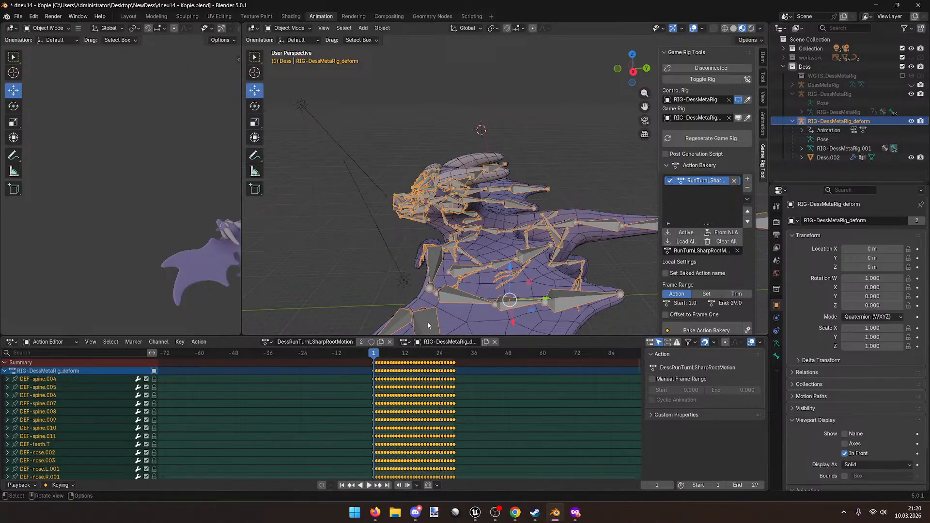
key(space)
middle_drag(402, 292, 322, 291)
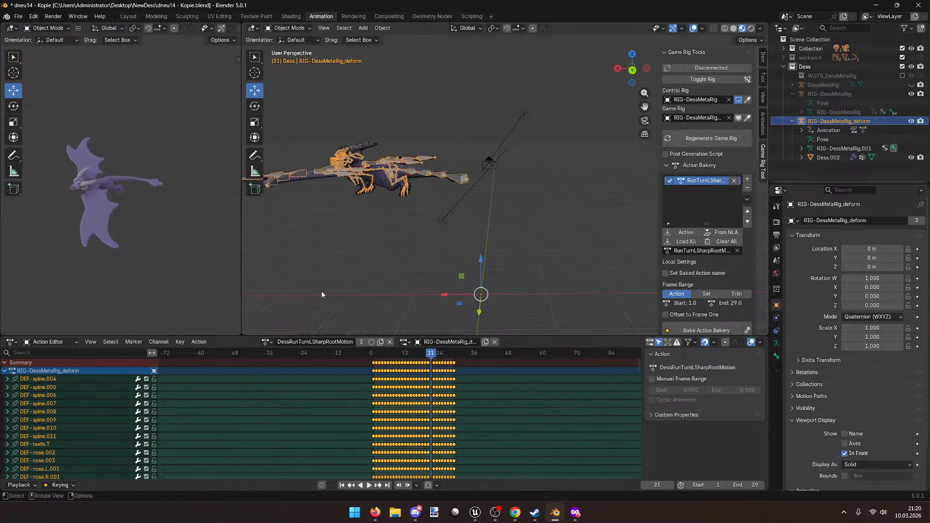
drag(435, 355, 374, 355)
middle_drag(365, 306, 426, 315)
key(ctrl+s)
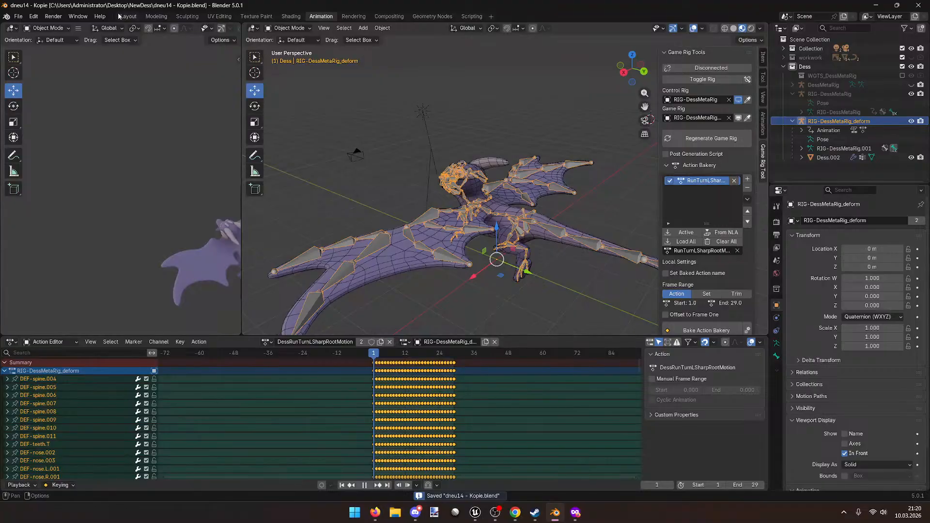
Step: Unlink the deform rig's active action and add the Dess.002 mesh to the selection
click(122, 16)
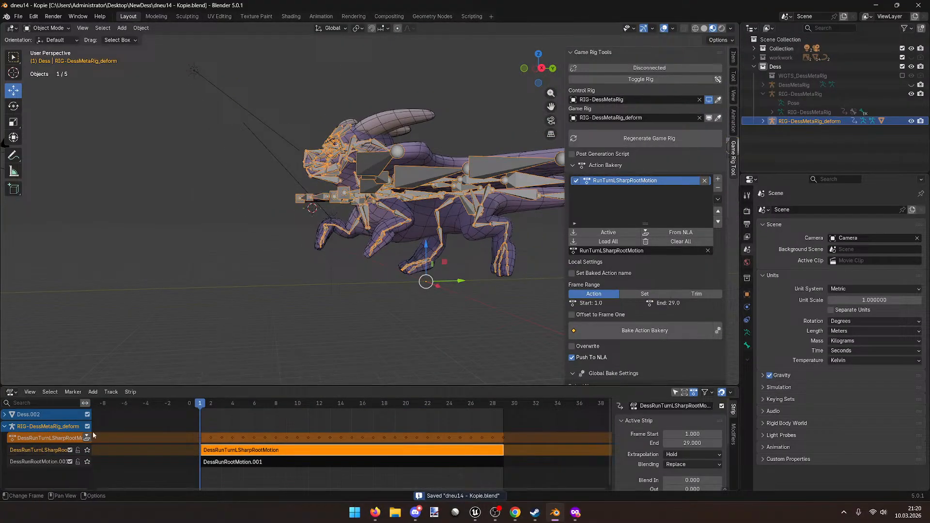
click(48, 439)
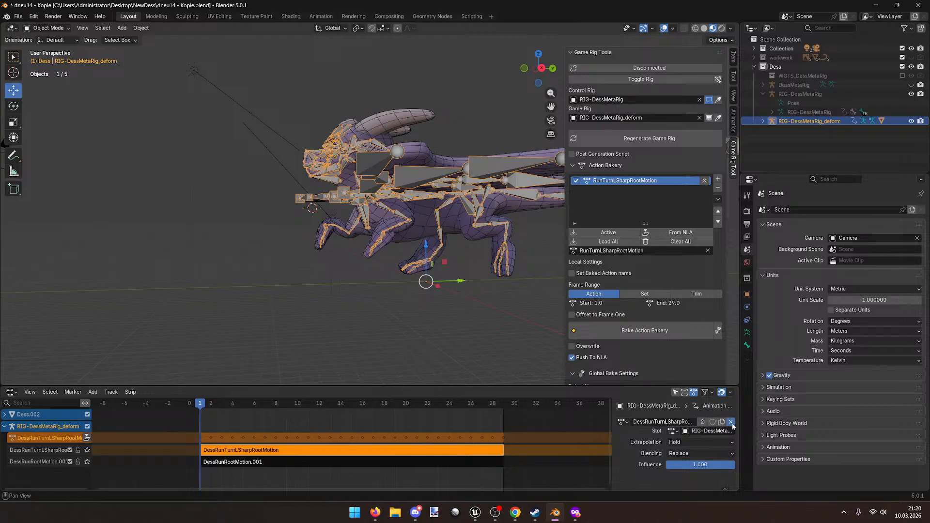
click(730, 422)
middle_drag(253, 315, 205, 375)
shift+click(306, 274)
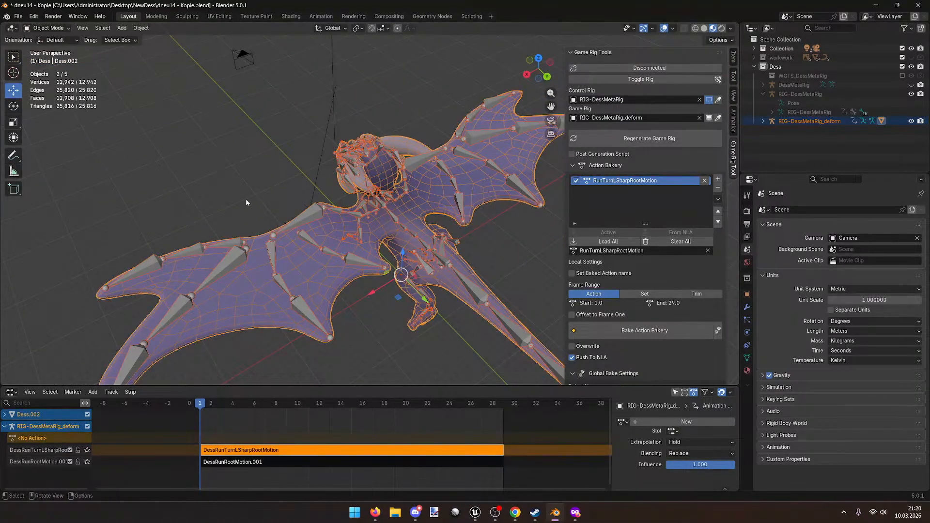
Step: Start an FBX export and apply the UE5 export preset
click(18, 16)
mouse_move(40, 153)
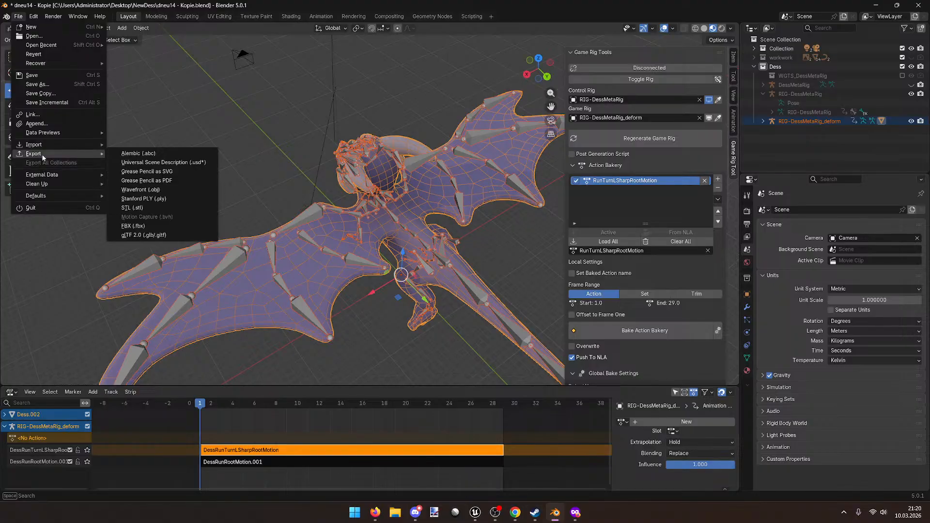
click(138, 226)
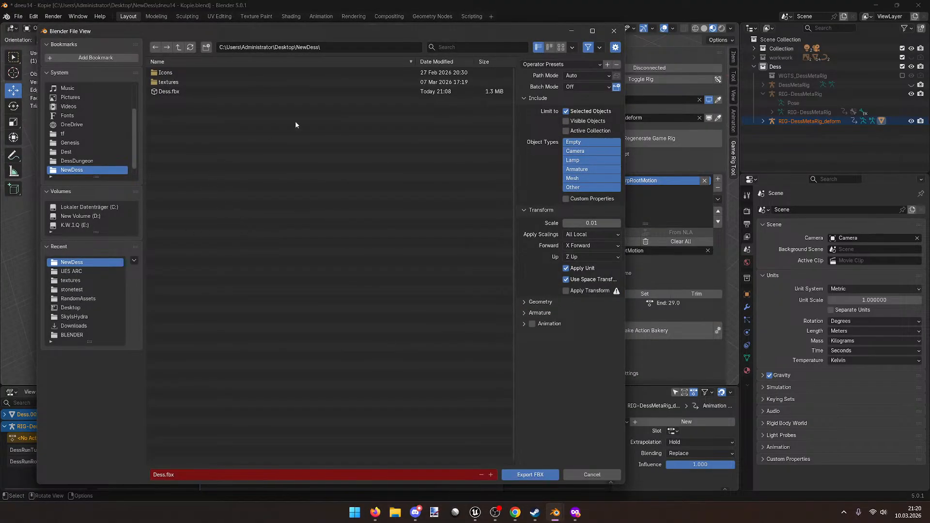
click(553, 64)
click(550, 86)
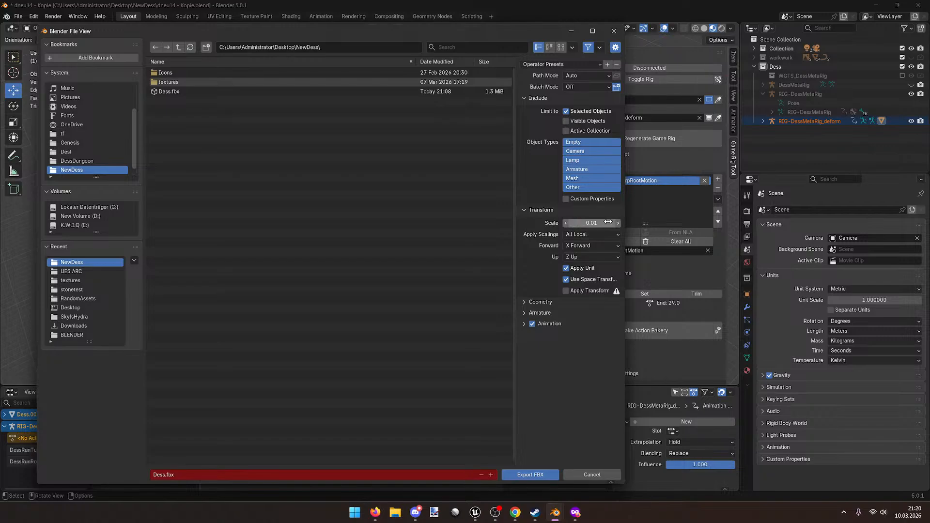
click(605, 66)
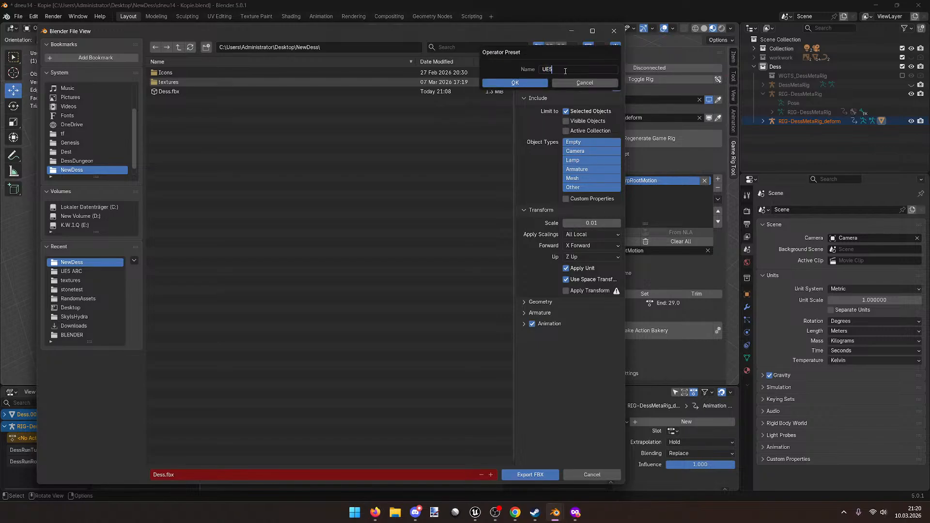
click(540, 83)
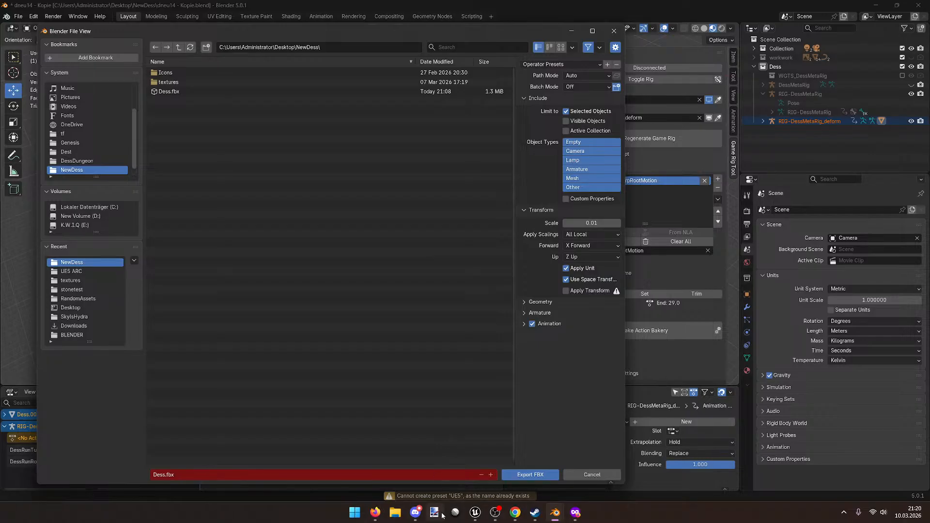
click(563, 65)
click(561, 86)
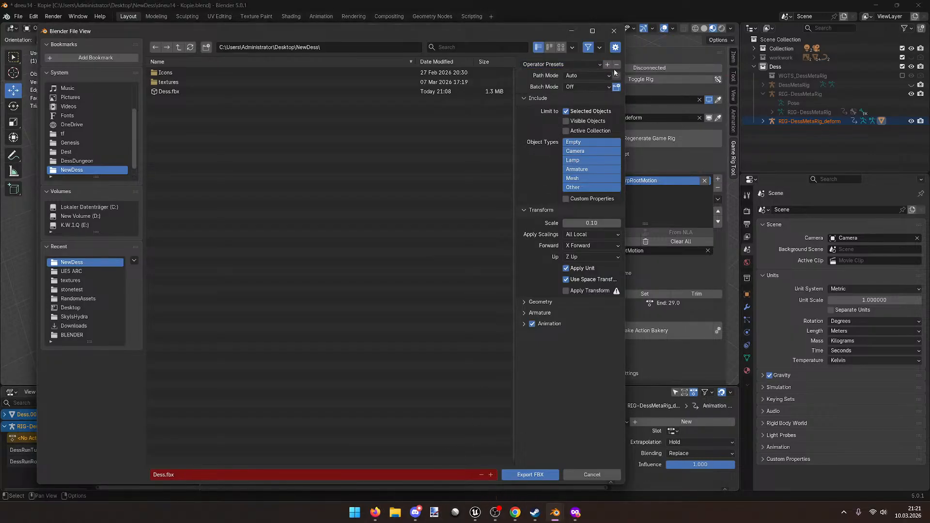
Step: Set the export scale to 0.01 and save it into the UE5 preset
click(581, 66)
text(0.01)
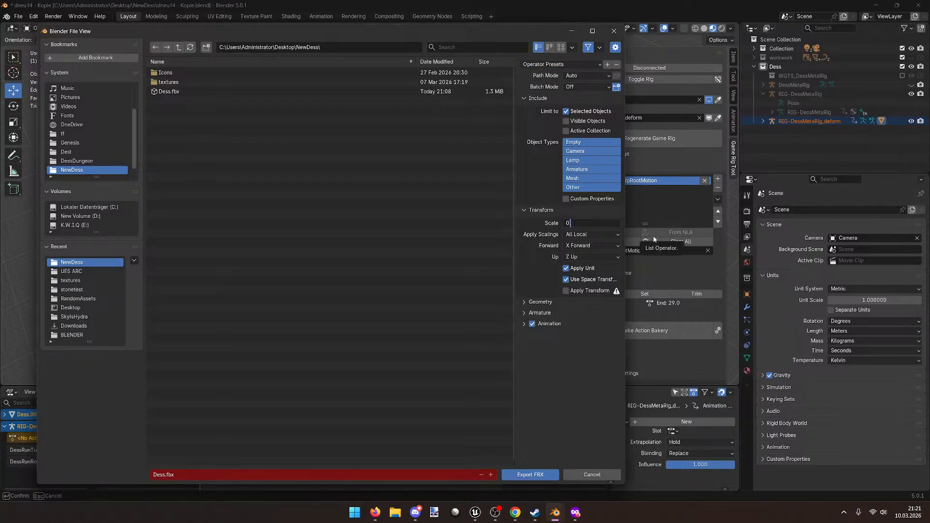
key(Return)
click(608, 64)
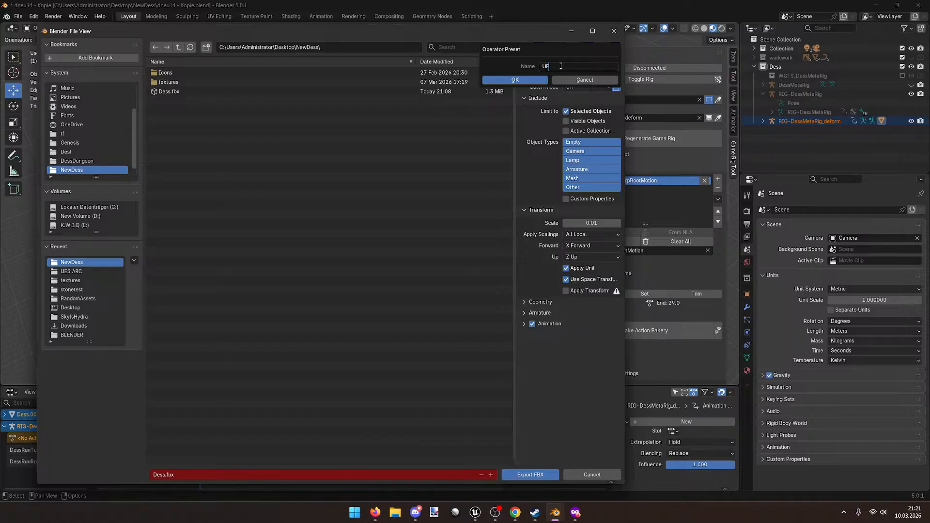
click(524, 82)
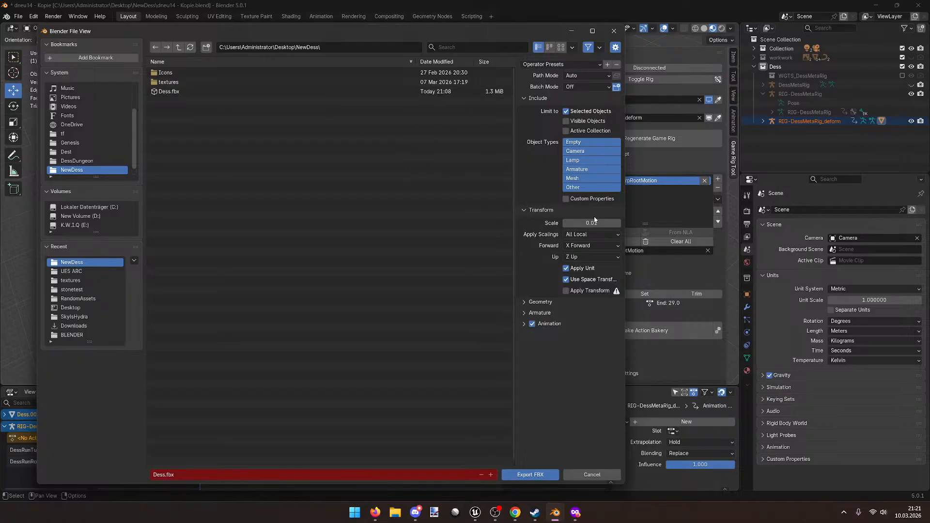
Step: Export the selection, overwriting Dess.fbx
click(298, 93)
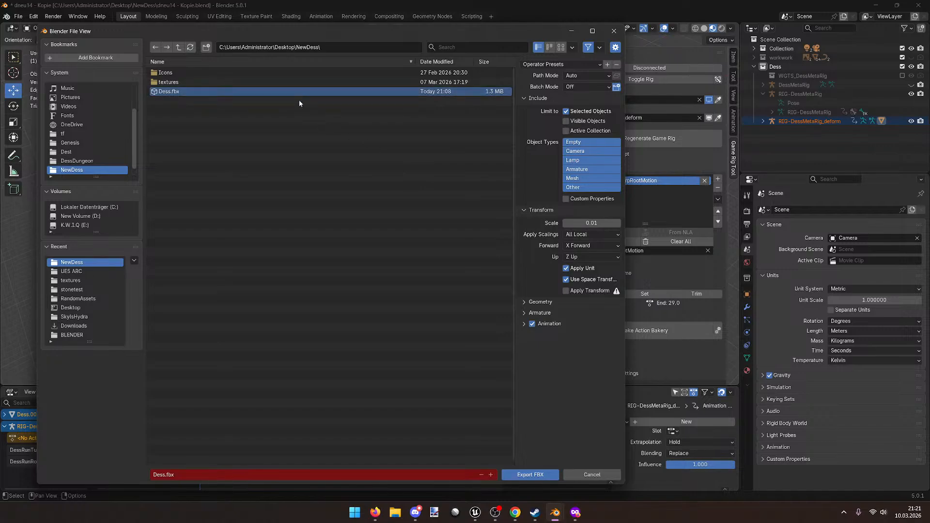
click(533, 473)
mouse_move(475, 513)
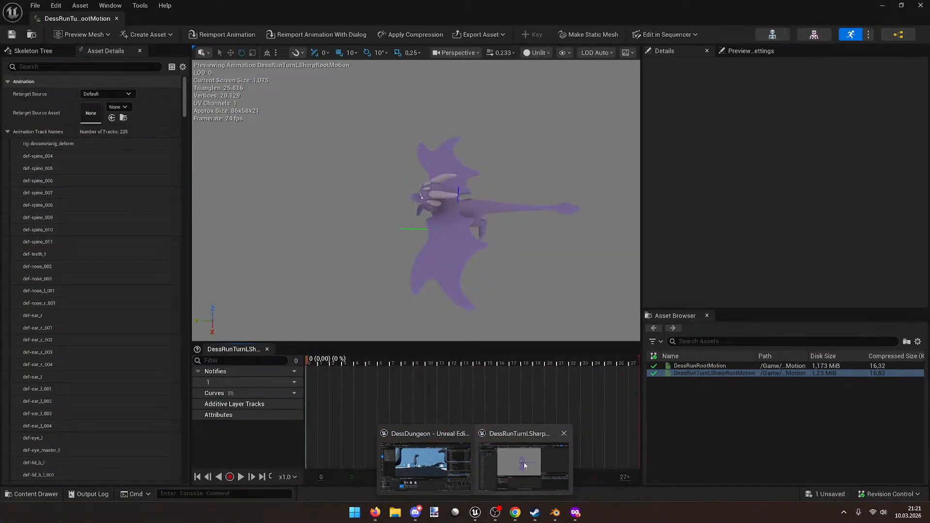
Step: Close the animation editor and create a new folder named 'test' in Player
click(524, 462)
click(919, 6)
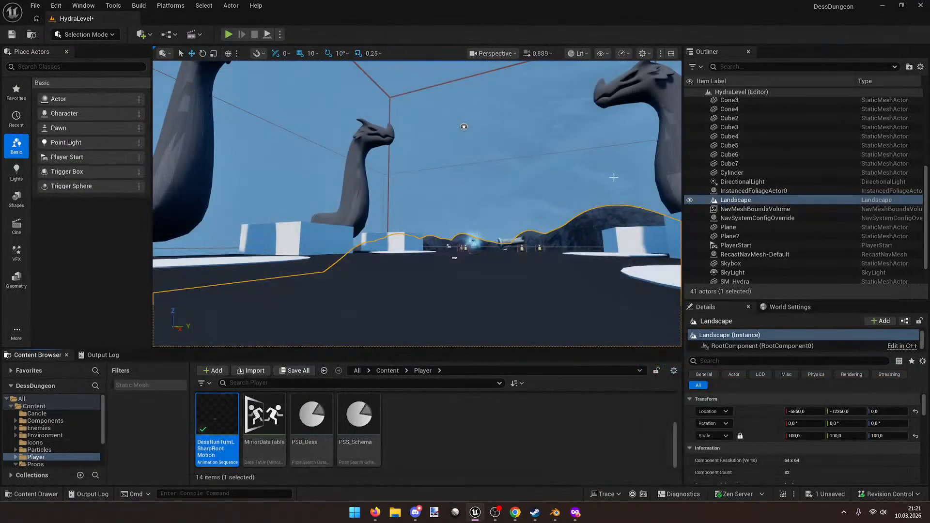
right_click(469, 454)
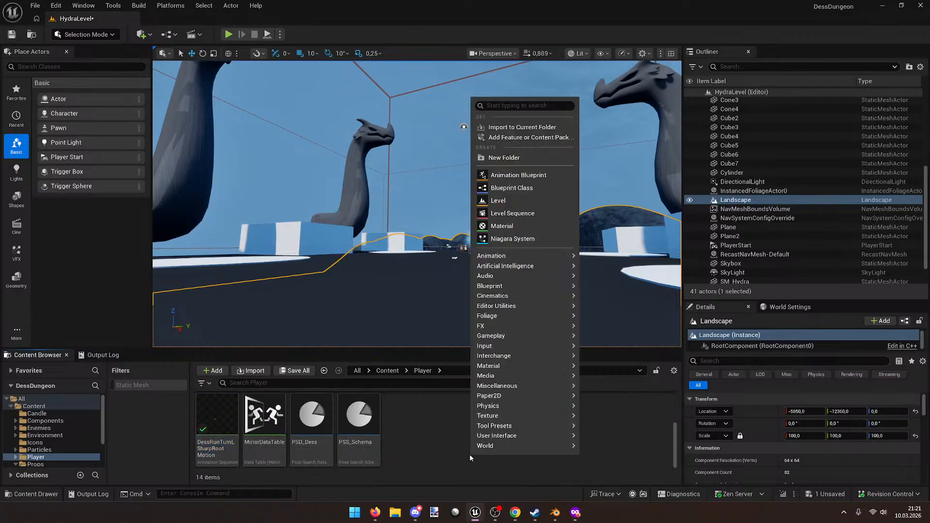
click(499, 156)
text(tes)
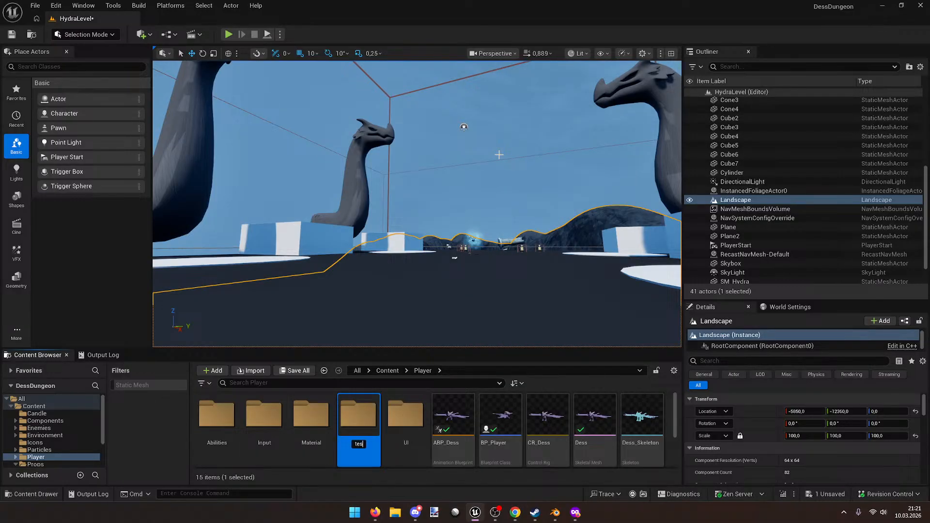
text(t)
key(Return)
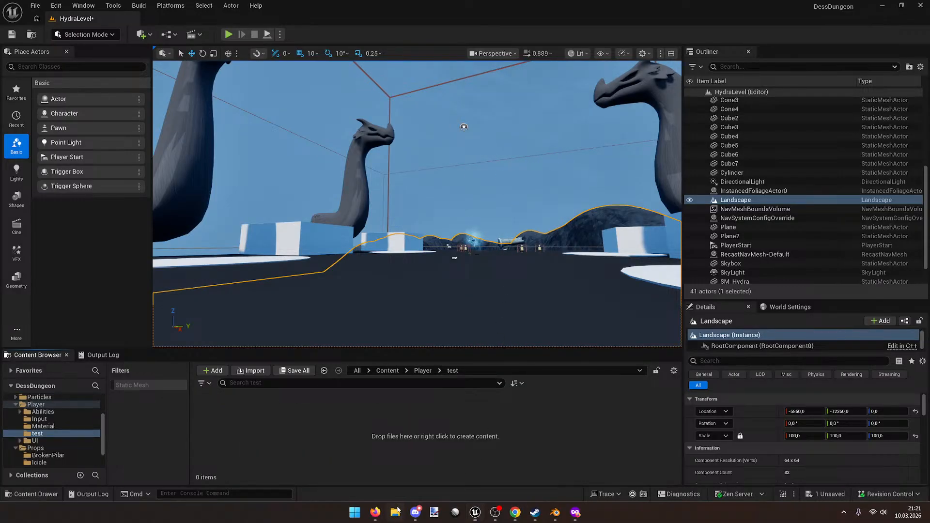
Step: Import only the animations from Dess.fbx into the test folder using Dess_Skeleton
click(395, 512)
click(396, 511)
drag(428, 437, 428, 437)
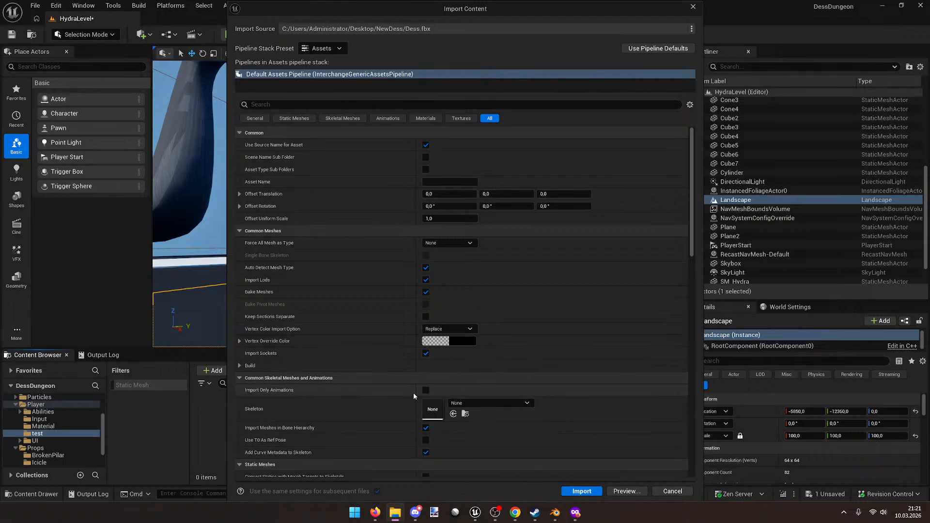
click(425, 390)
click(474, 402)
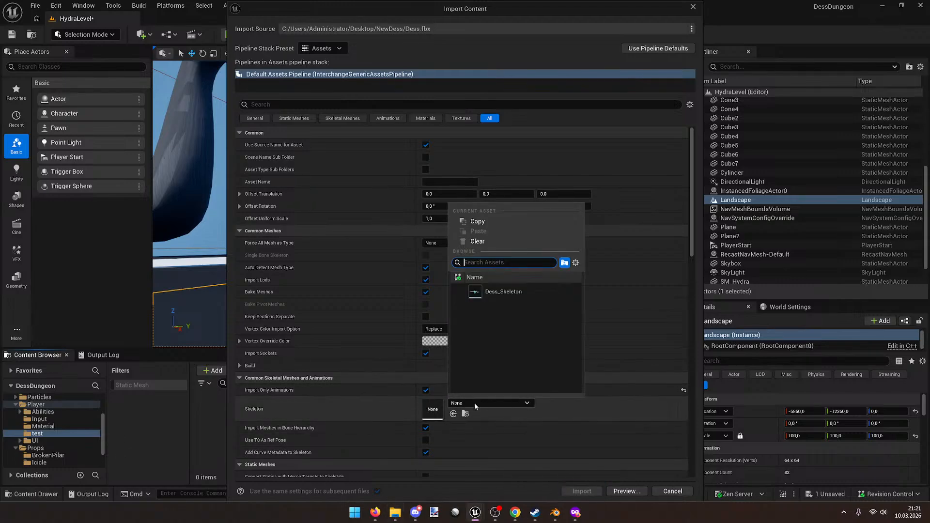
click(494, 293)
click(582, 491)
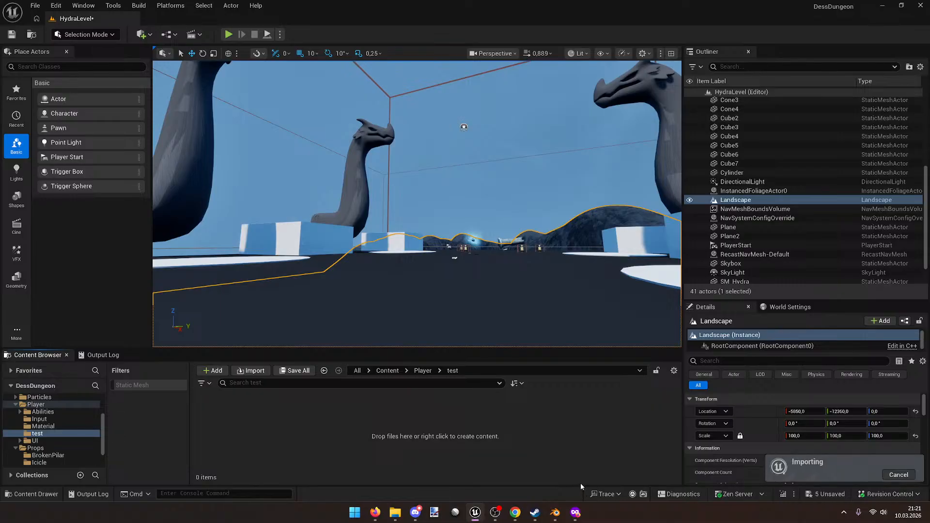
Step: Open the third and fourth imported DessRIG animations for review, then close the editor
click(557, 459)
click(326, 425)
shift+click(358, 412)
key(Return)
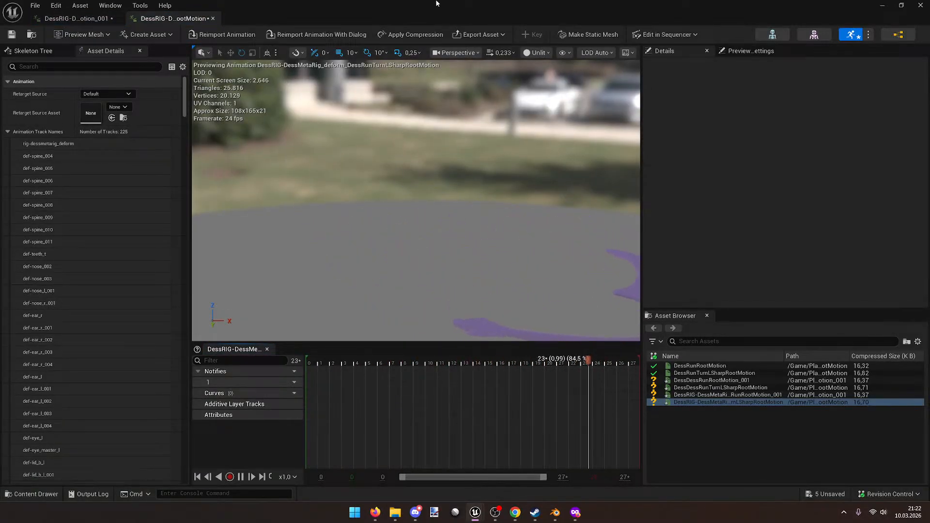
drag(436, 4, 501, 99)
click(622, 92)
click(264, 422)
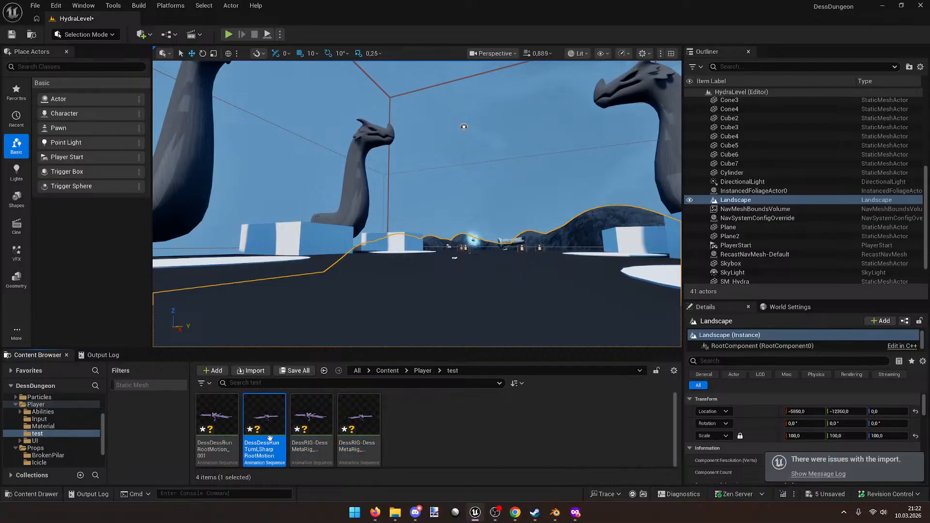
drag(377, 349, 377, 293)
click(455, 402)
double_click(280, 370)
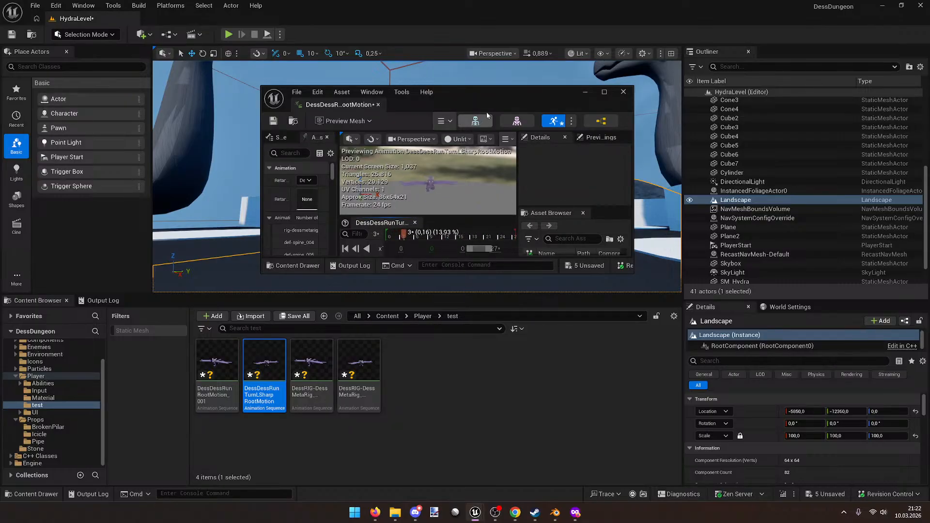
drag(480, 102, 448, 2)
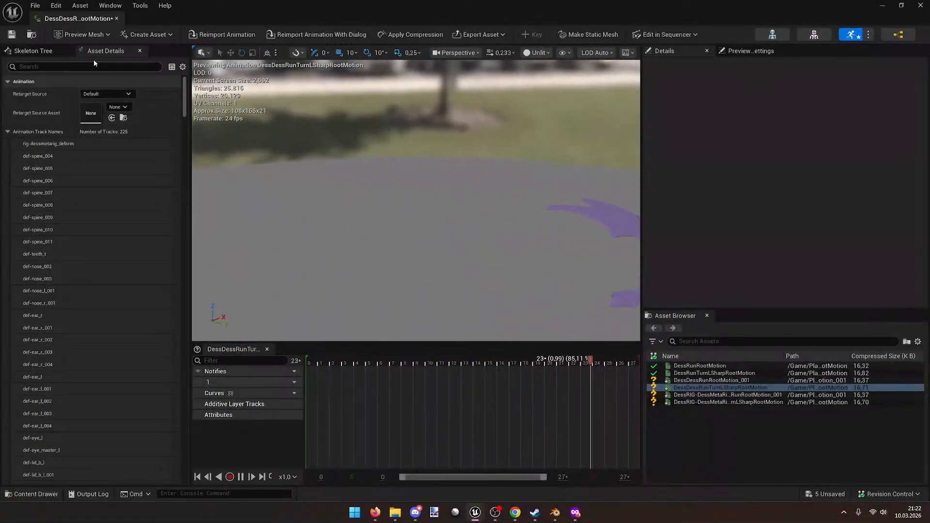
click(32, 50)
click(47, 91)
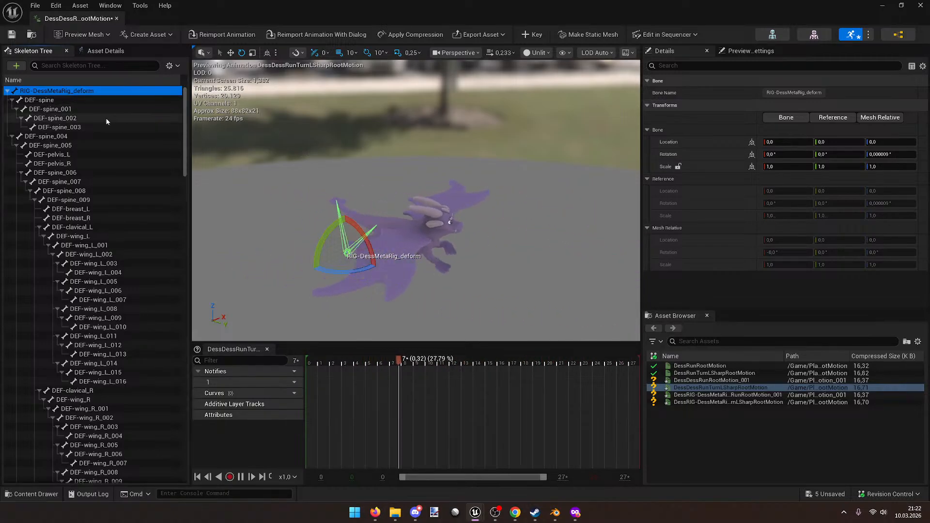
click(86, 120)
click(75, 101)
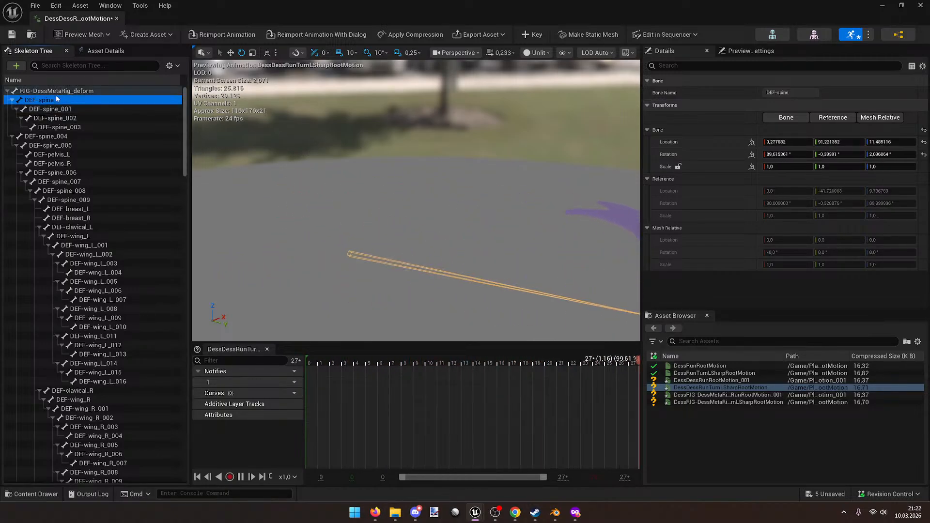
click(10, 91)
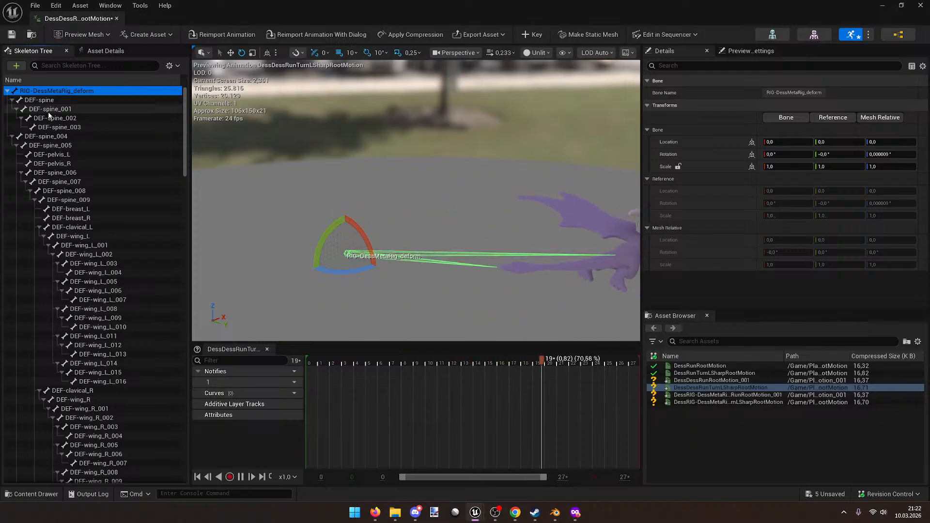
key(space)
mouse_move(405, 220)
right_down()
mouse_move(448, 205)
mouse_move(412, 242)
mouse_move(405, 218)
right_up()
key(space)
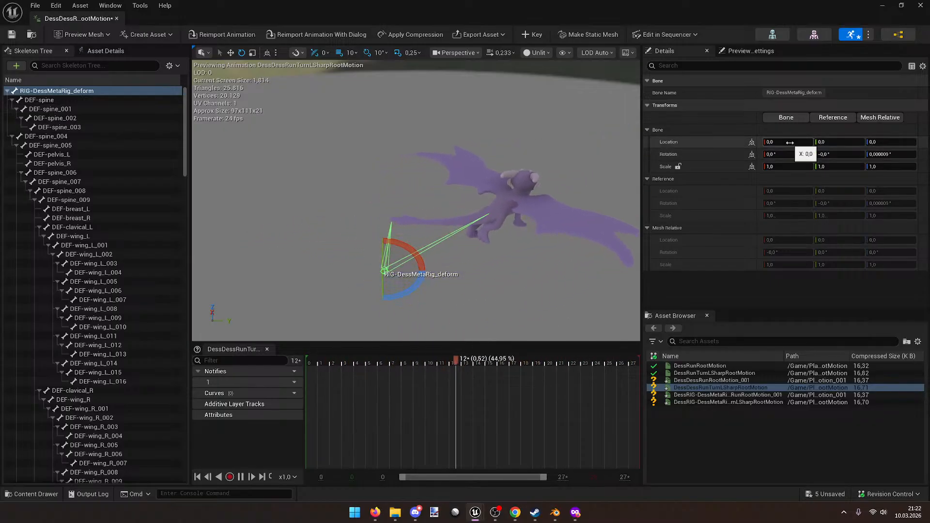
click(51, 101)
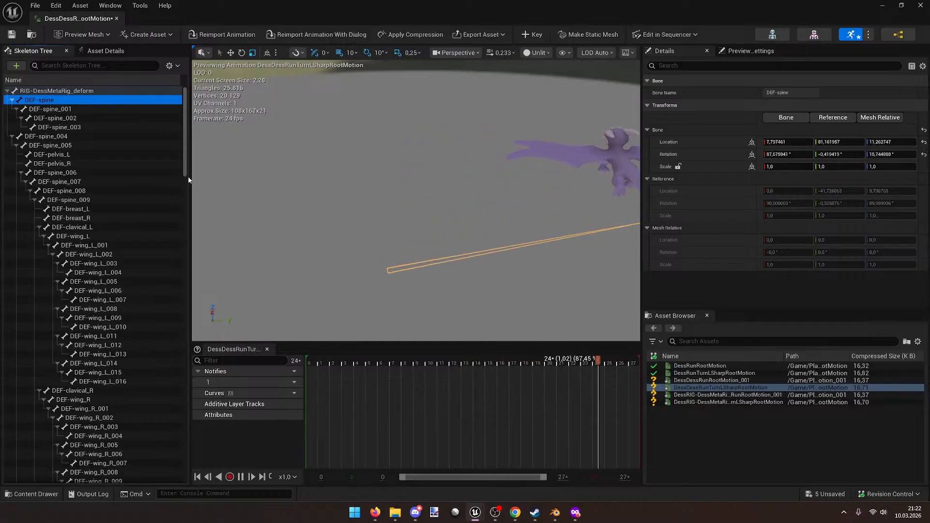
click(62, 136)
click(11, 137)
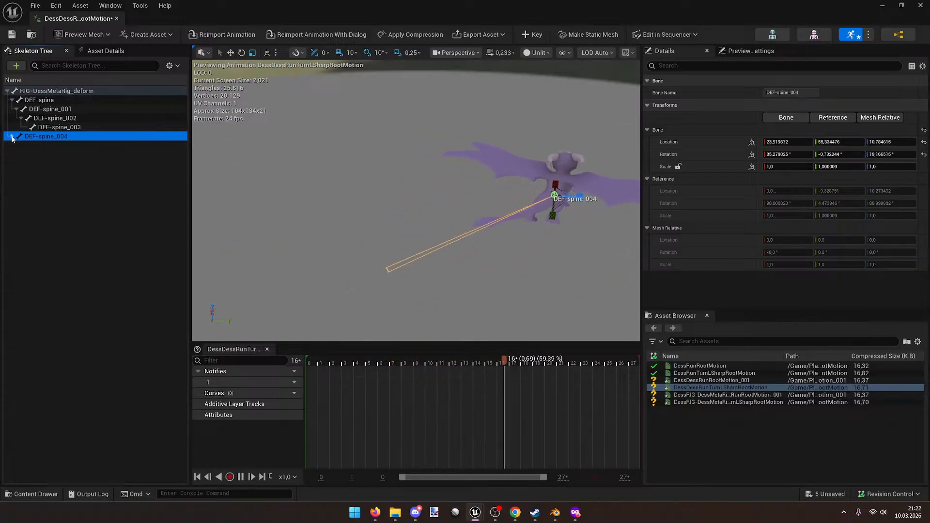
click(12, 100)
click(41, 101)
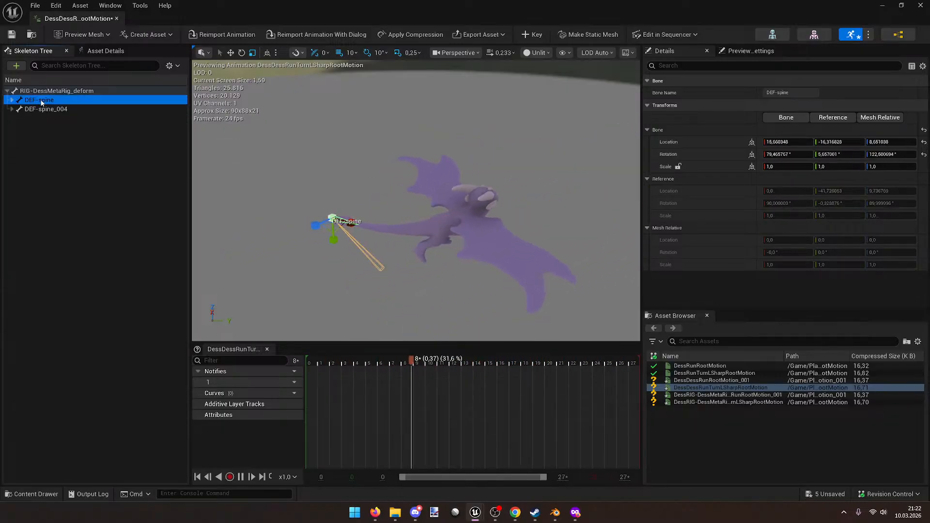
key(space)
right_drag(384, 189, 366, 189)
click(95, 89)
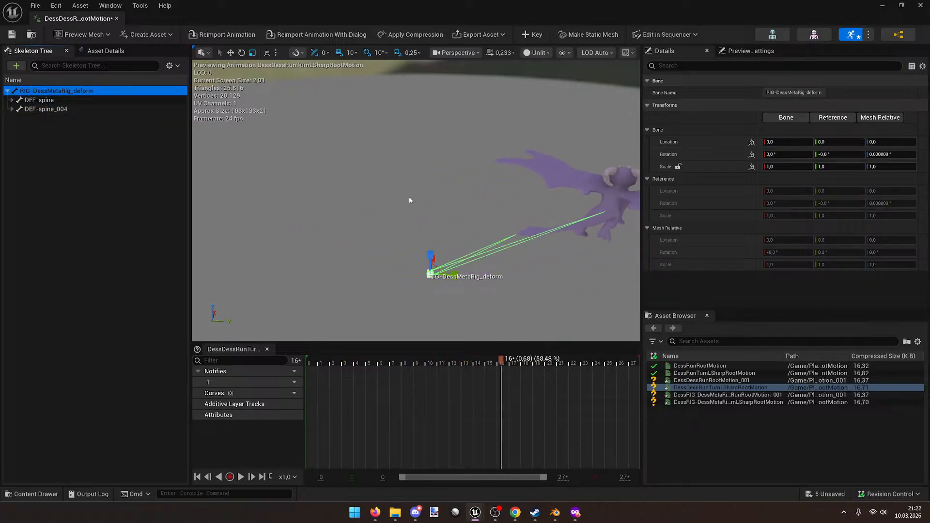
click(706, 402)
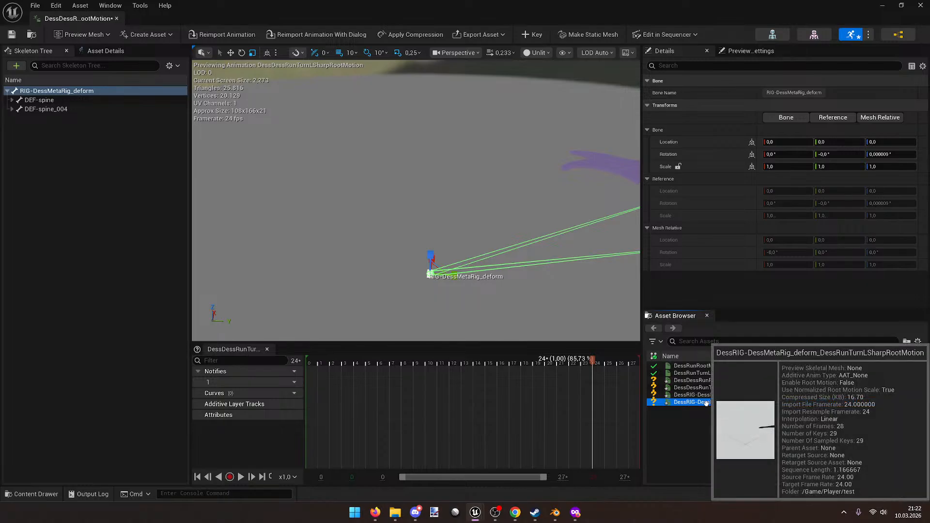
double_click(700, 403)
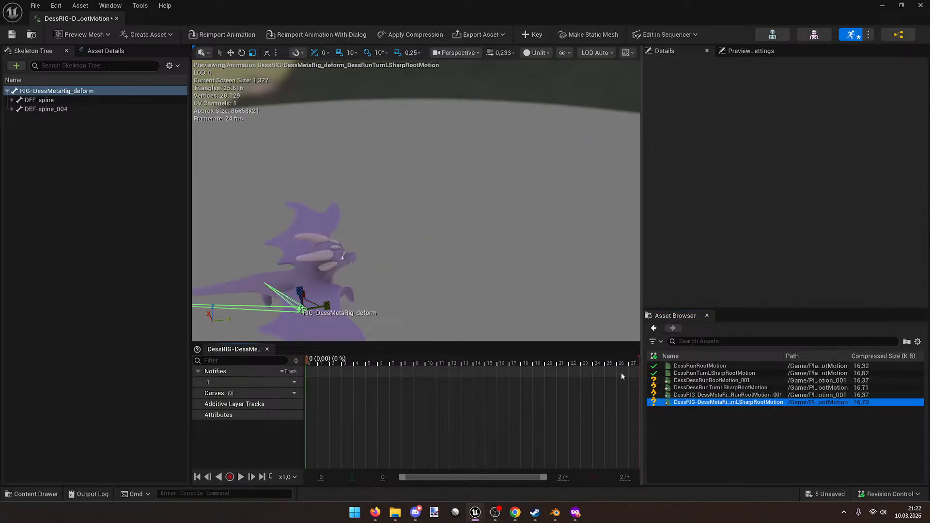
click(88, 96)
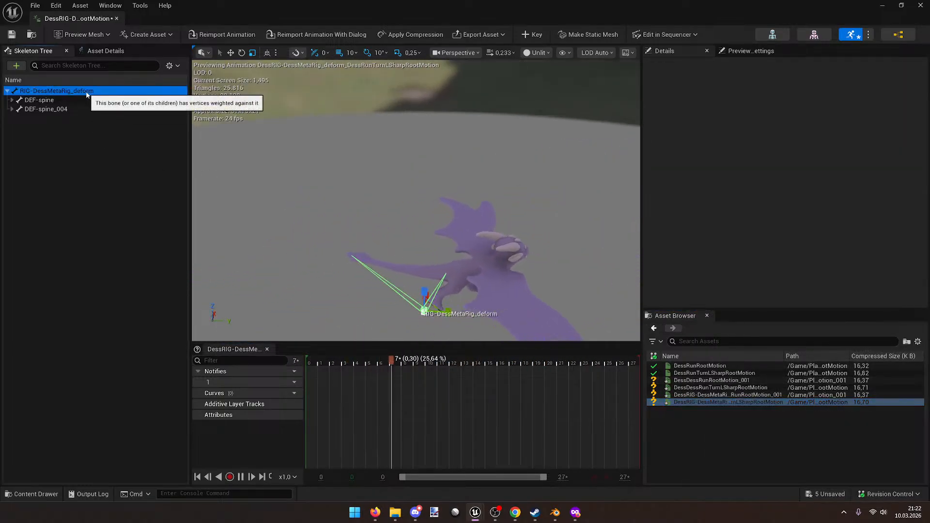
click(112, 92)
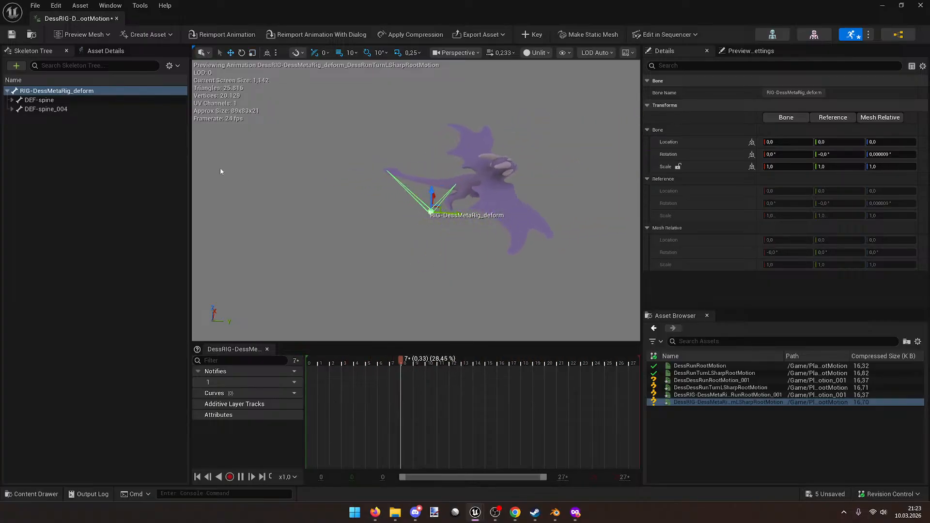
drag(695, 6, 618, 96)
click(704, 93)
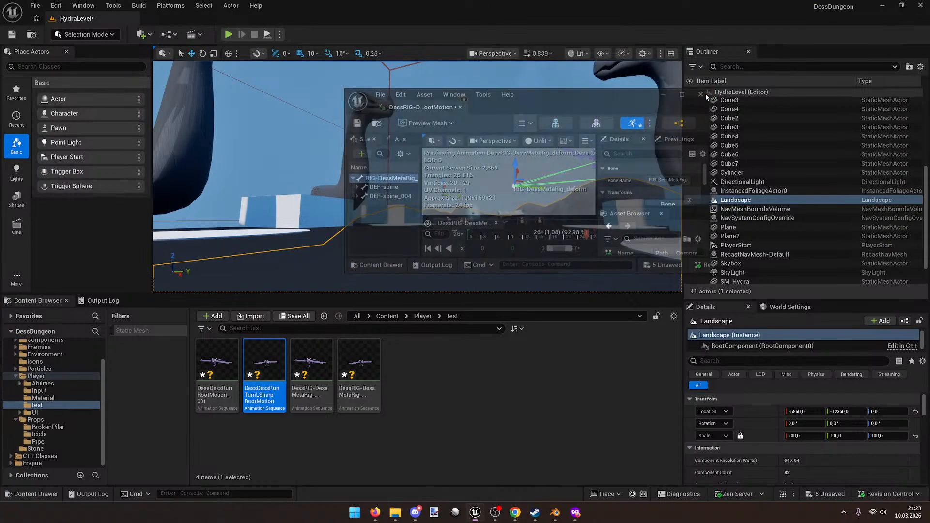
click(462, 352)
click(358, 368)
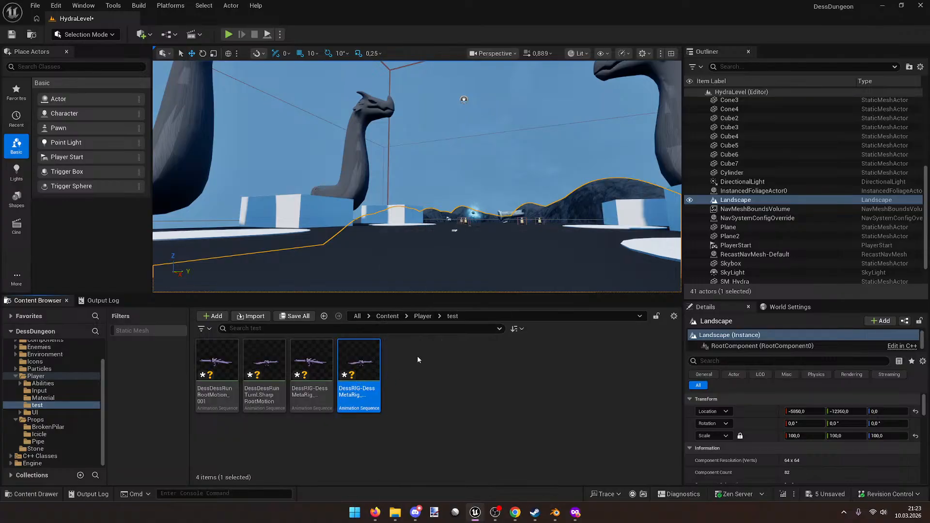
click(402, 379)
click(311, 368)
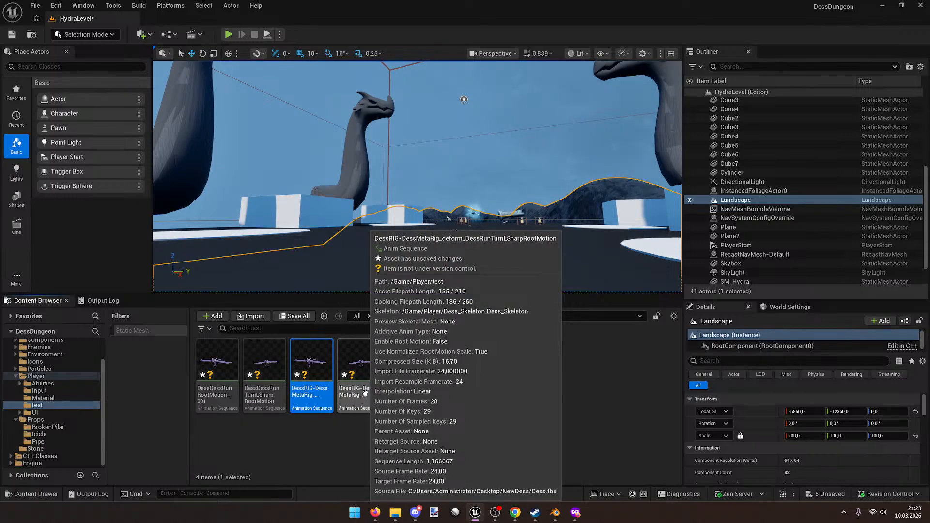
click(498, 370)
click(393, 318)
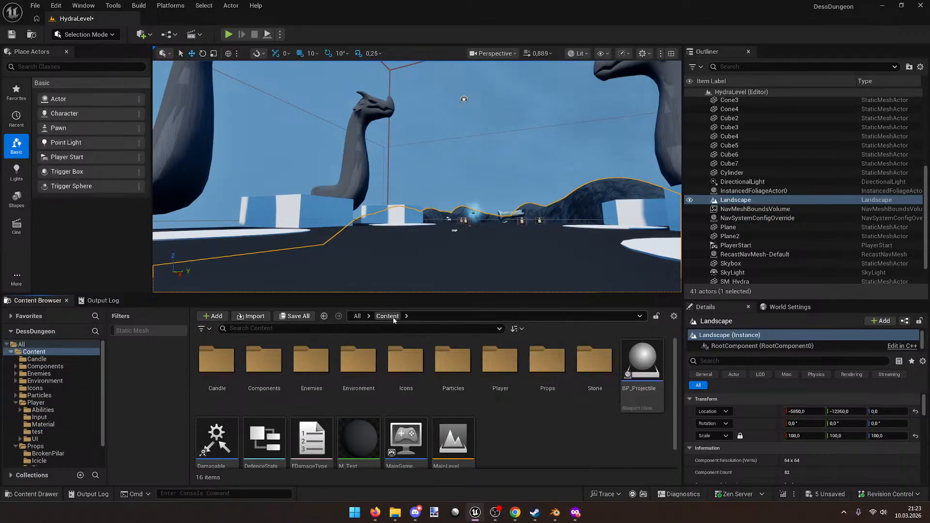
key(alt+Left)
click(369, 380)
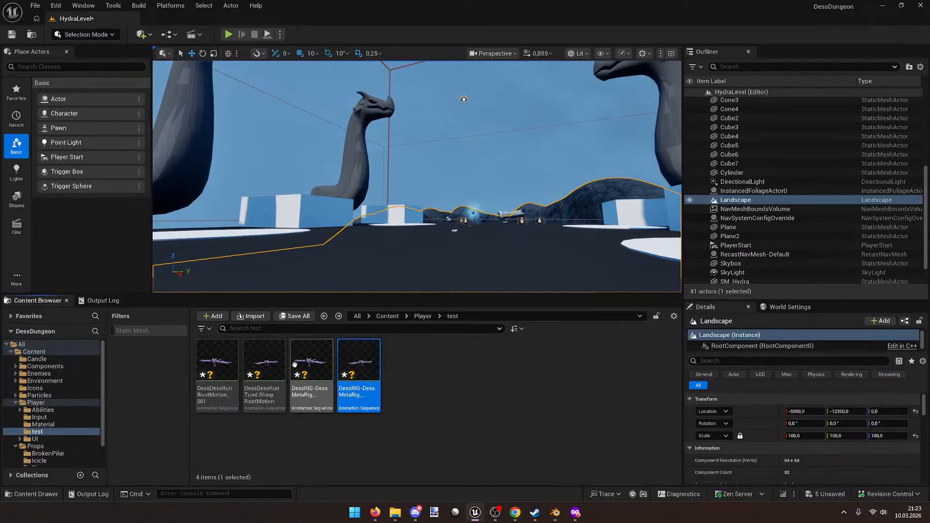
Step: Open the four selected test animations together in the Property Matrix
shift+click(223, 361)
right_click(224, 362)
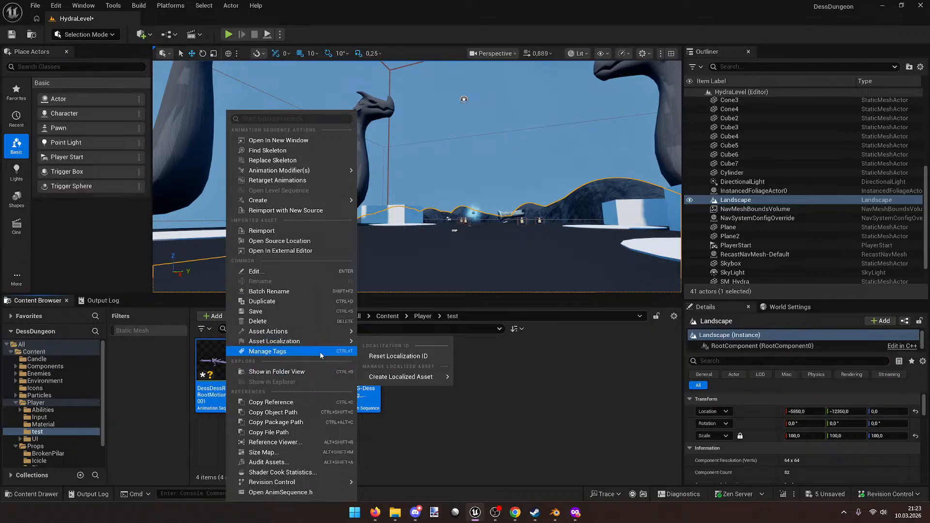
mouse_move(317, 347)
mouse_move(315, 333)
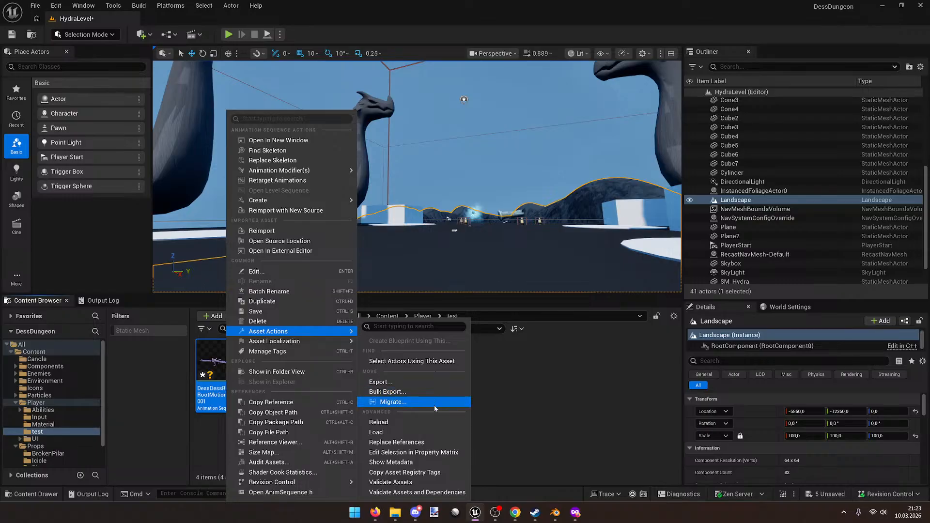
click(454, 455)
drag(576, 107, 456, 1)
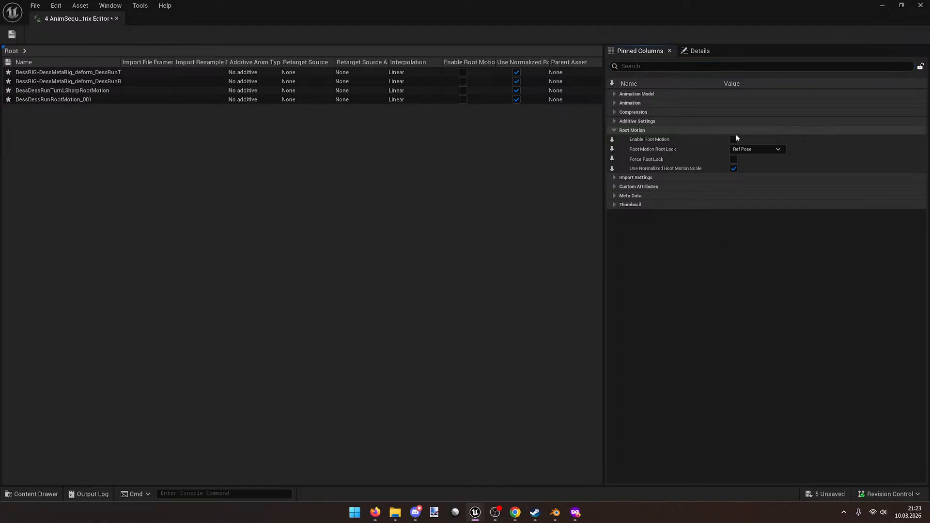
Step: Enable Root Motion and Force Root Lock on all sequences, save, and return to Player
click(734, 140)
click(734, 159)
key(ctrl+s)
drag(643, 9, 530, 116)
click(634, 113)
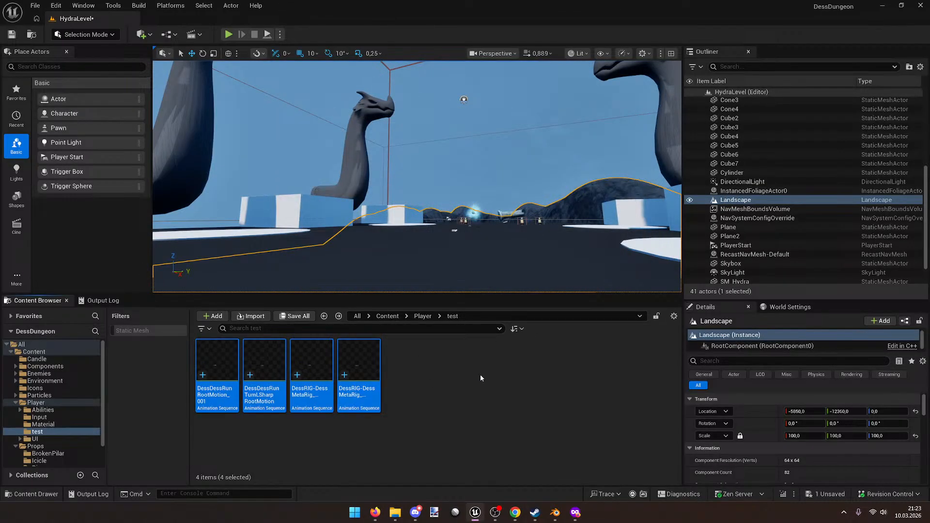
click(422, 316)
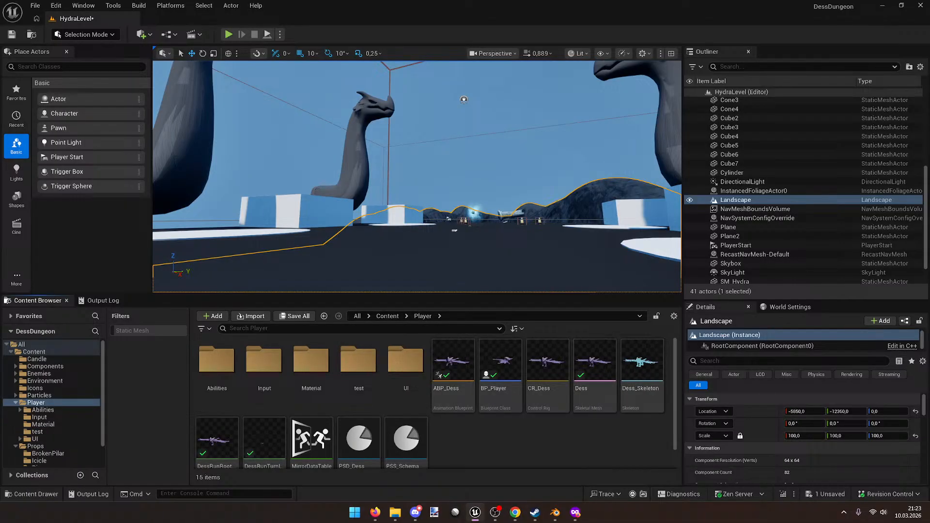
Step: Return to Unreal Engine and open the PSS_Schema pose search schema
key(alt+Tab)
key(alt+Tab)
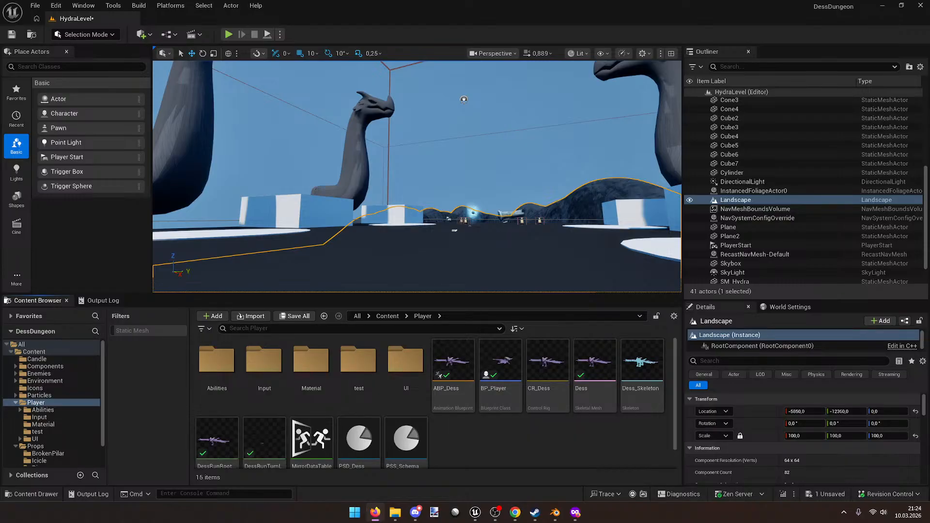
key(alt+Tab)
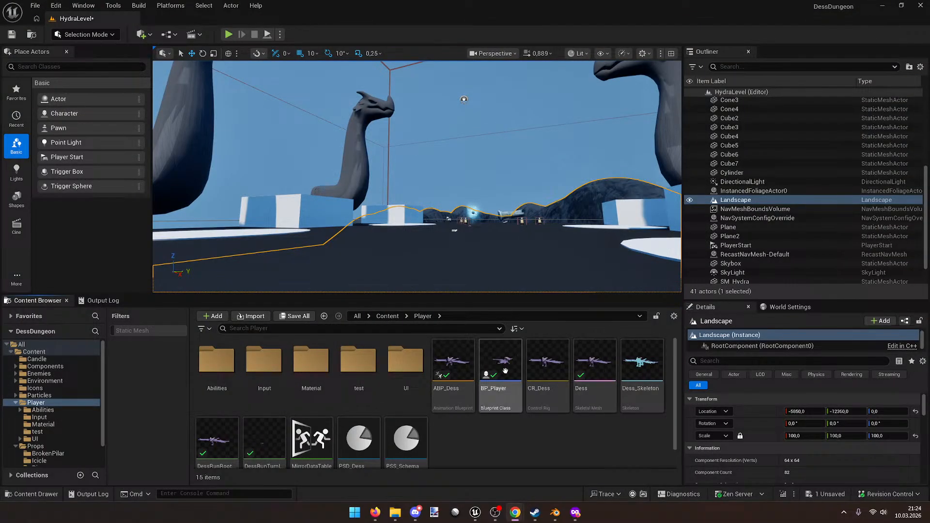
click(525, 454)
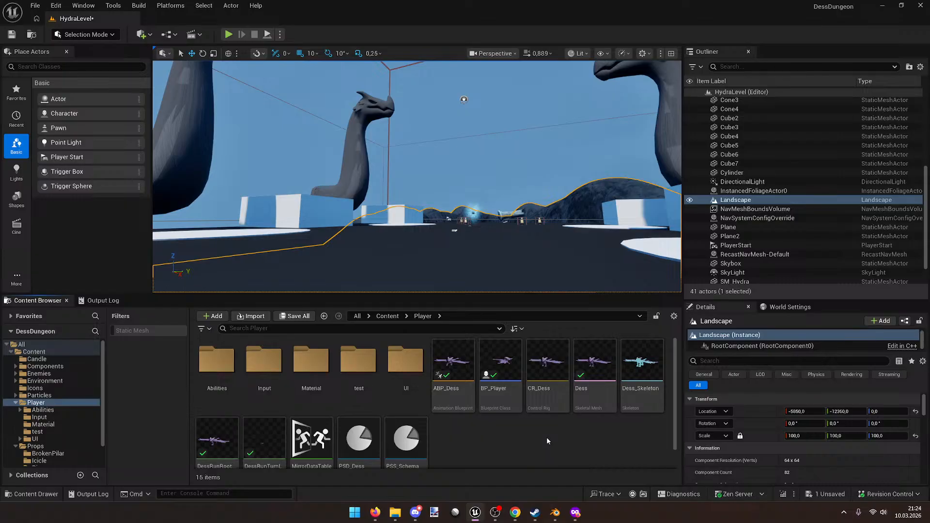
scroll(546, 438, down, 1)
double_click(410, 410)
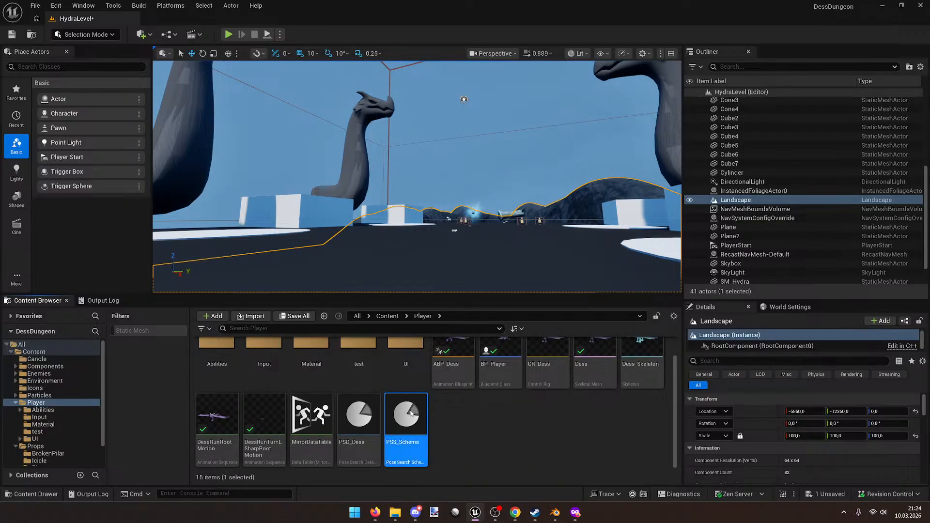
drag(468, 119, 465, 88)
Step: Open PSD_Dess and delete its DessRunTurnLSharpRootMotion entry
double_click(359, 414)
double_click(508, 92)
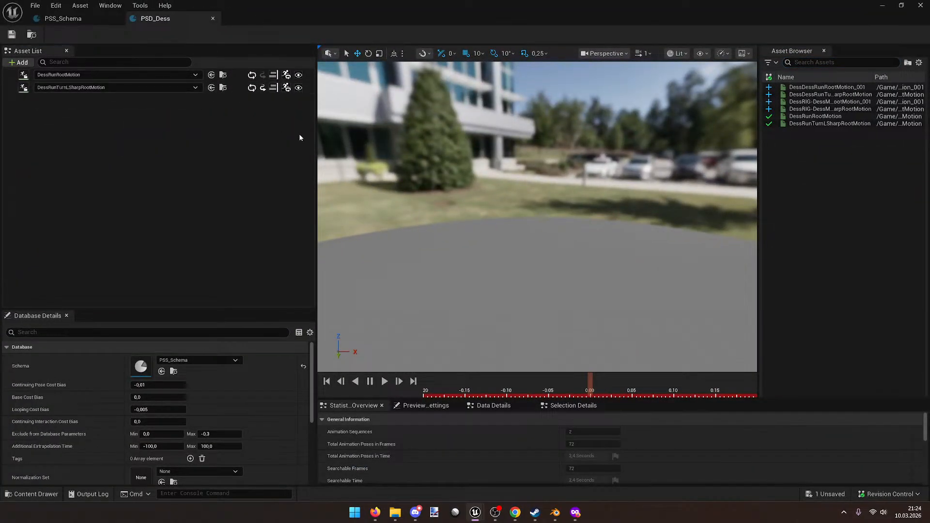
click(225, 91)
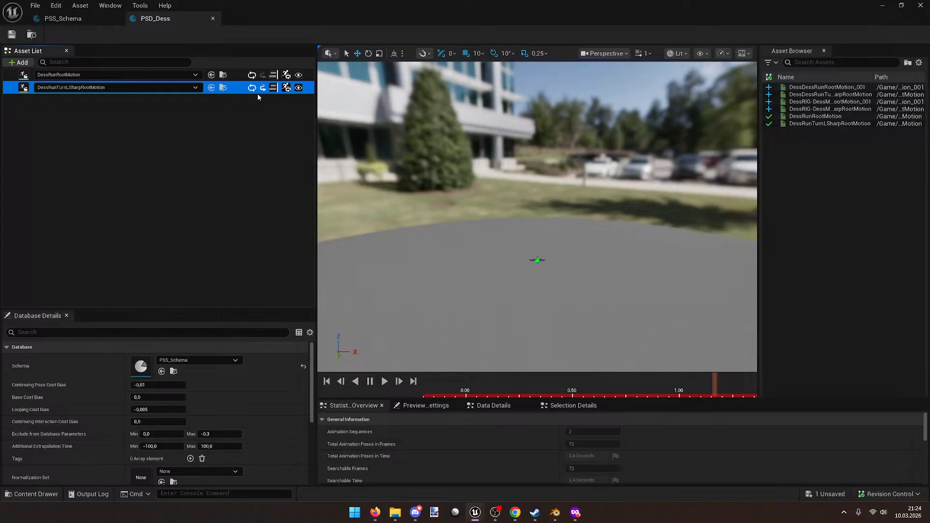
key(Delete)
Step: Add DessDessRunTurnLSharpRootMotion from the Asset Browser to the database's Asset List
drag(759, 185, 584, 183)
mouse_move(671, 86)
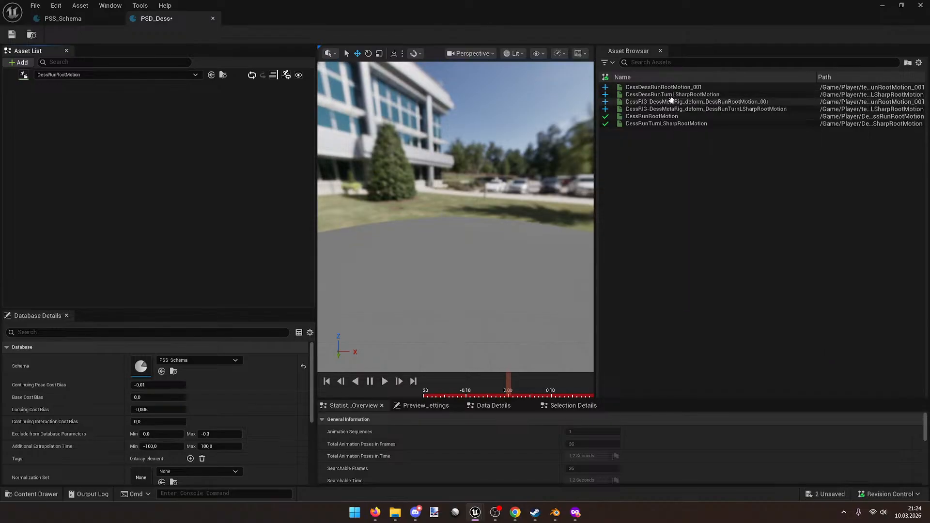
click(671, 94)
drag(670, 94, 204, 145)
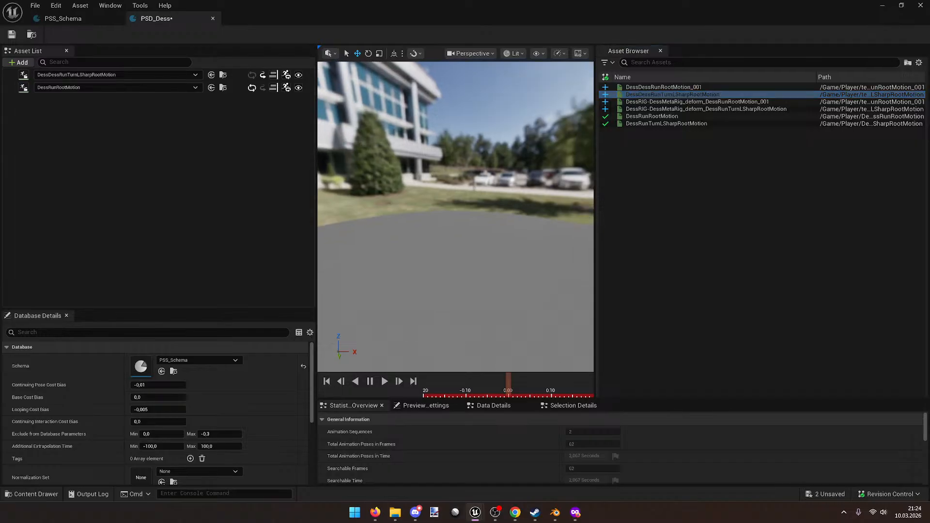
Step: Preview the newly added turn animation, then close the database editor
click(237, 75)
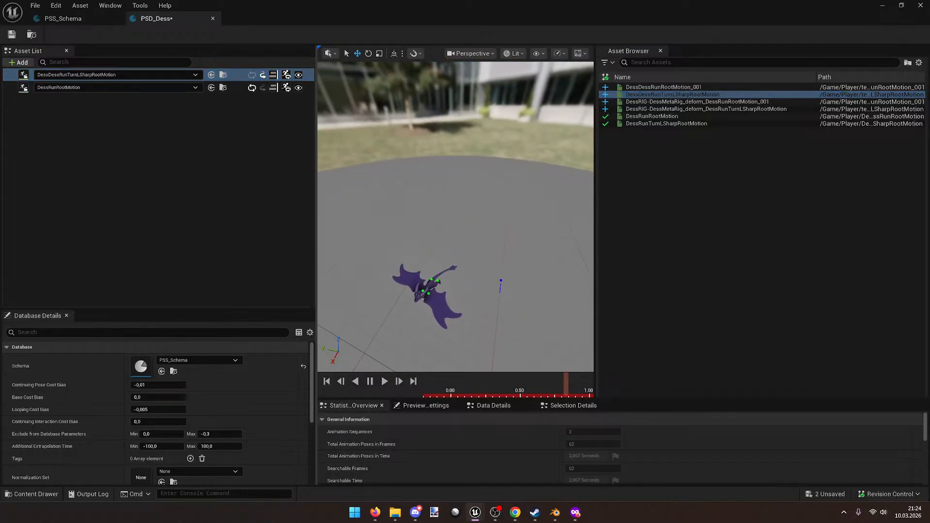
key(e)
drag(545, 391, 557, 376)
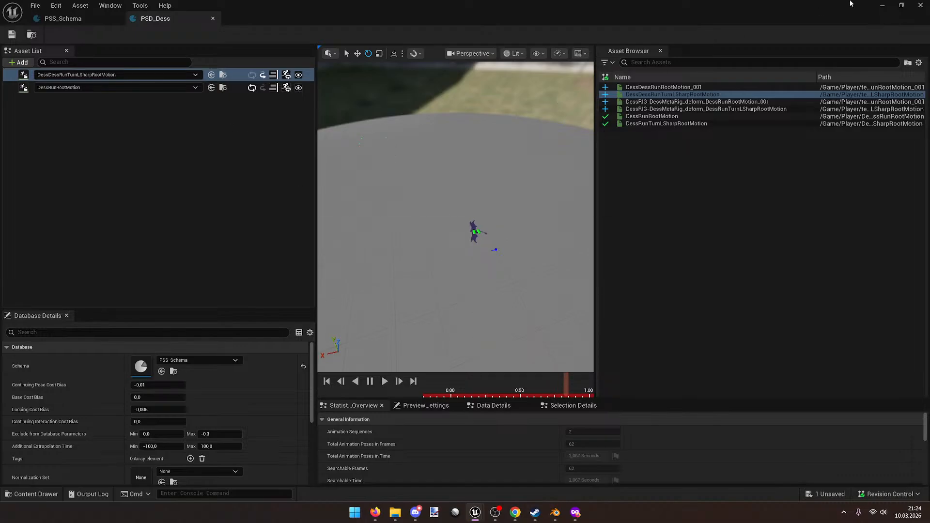
click(920, 5)
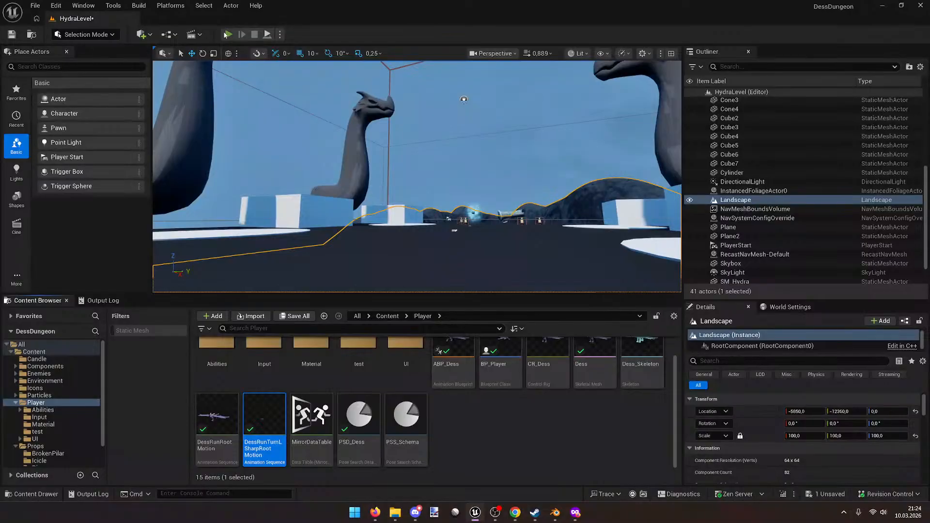
click(227, 34)
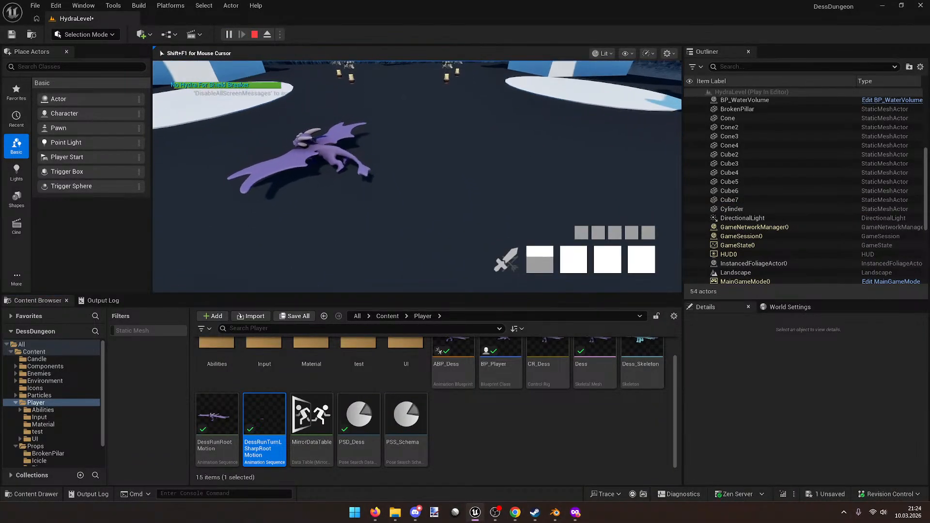
key(w)
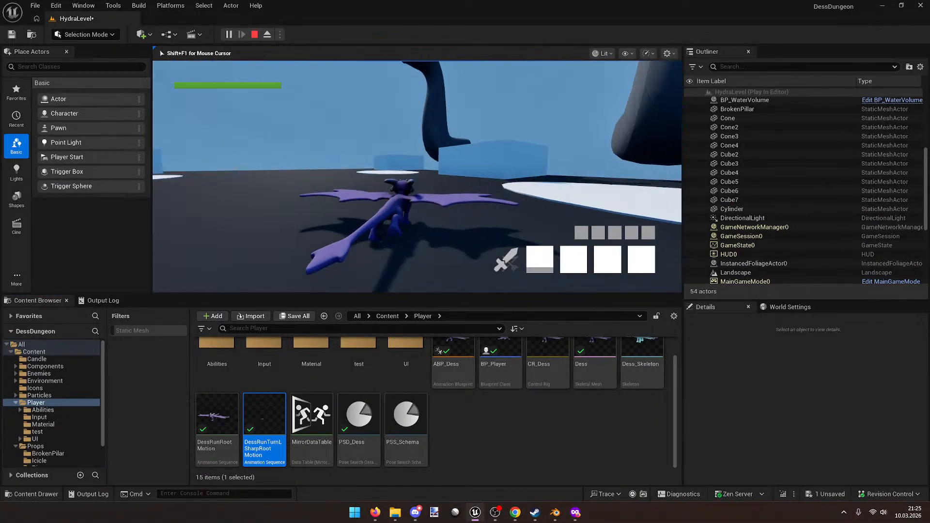
key(d)
key(w)
key(d)
key(w)
key(a)
key(s)
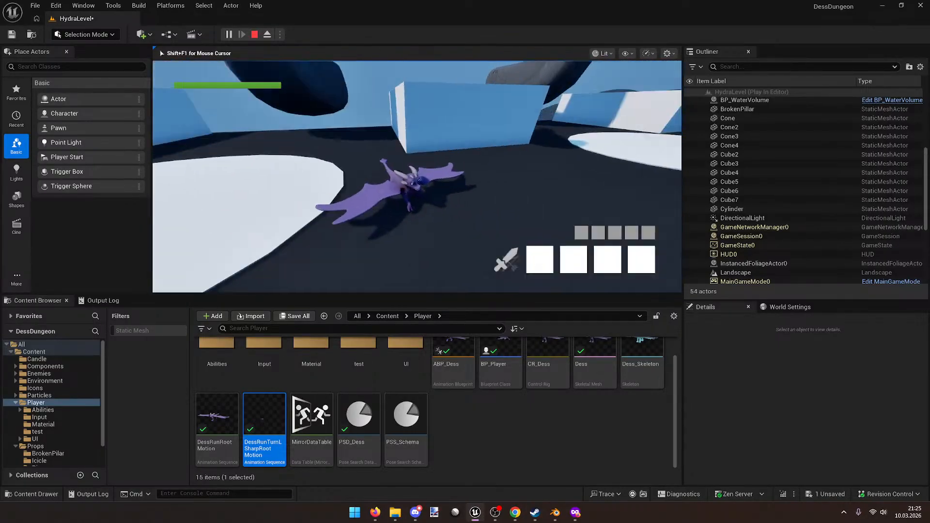
key(w)
key(d)
key(w)
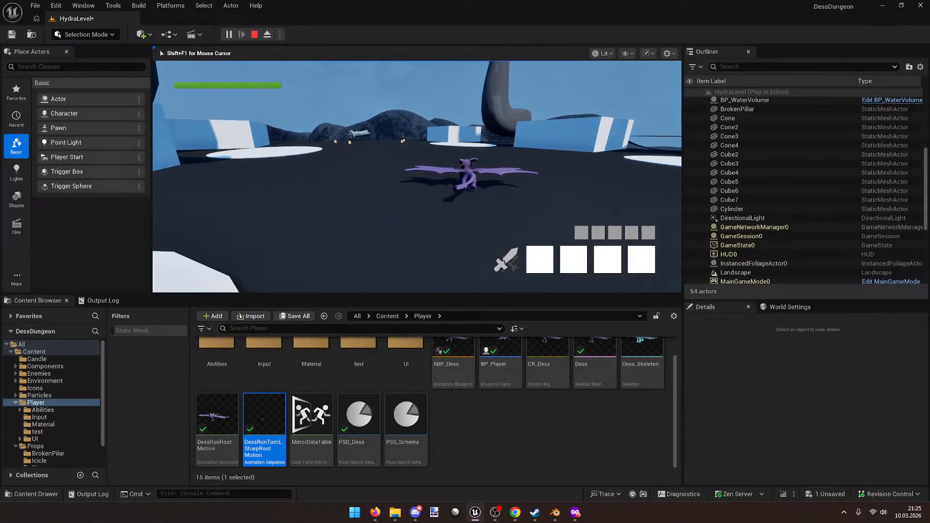
key(a)
key(s)
key(d)
key(s)
key(a)
key(w)
key(a)
key(s)
key(d)
key(w)
key(a)
key(w)
key(s)
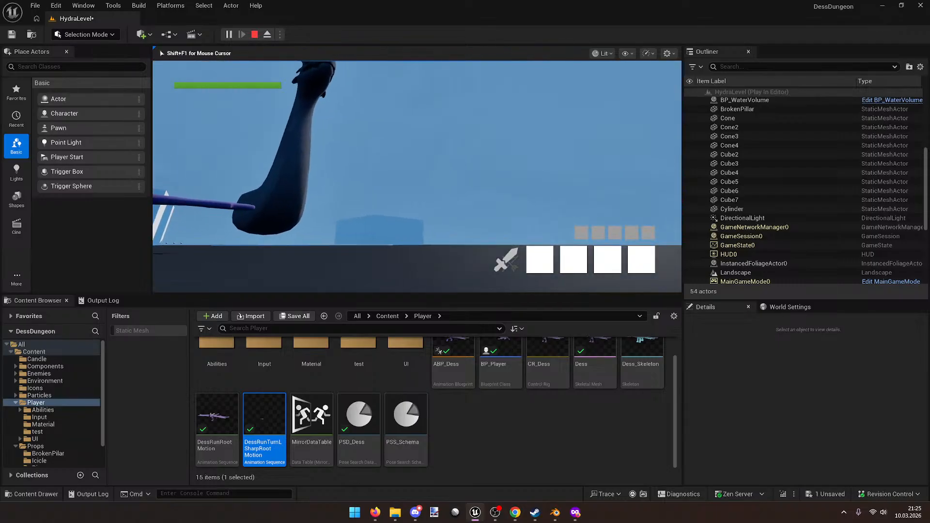
key(d)
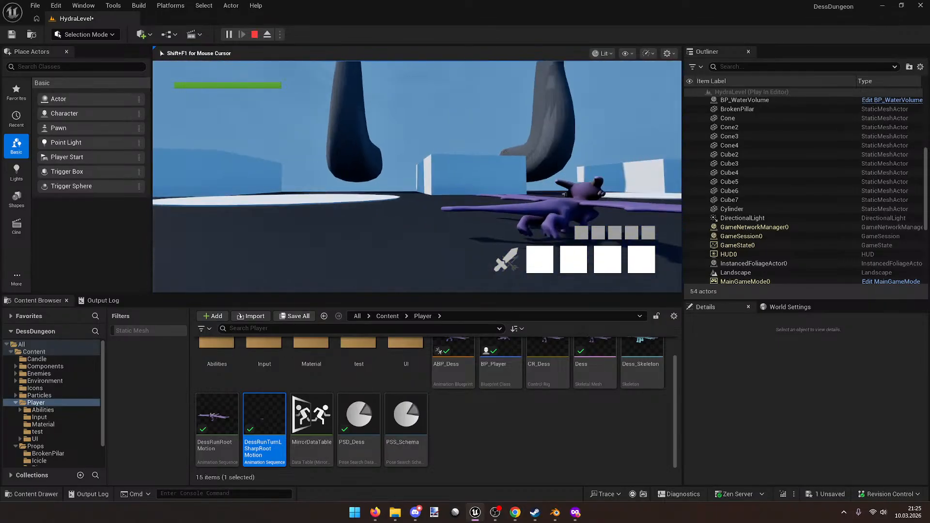
key(w)
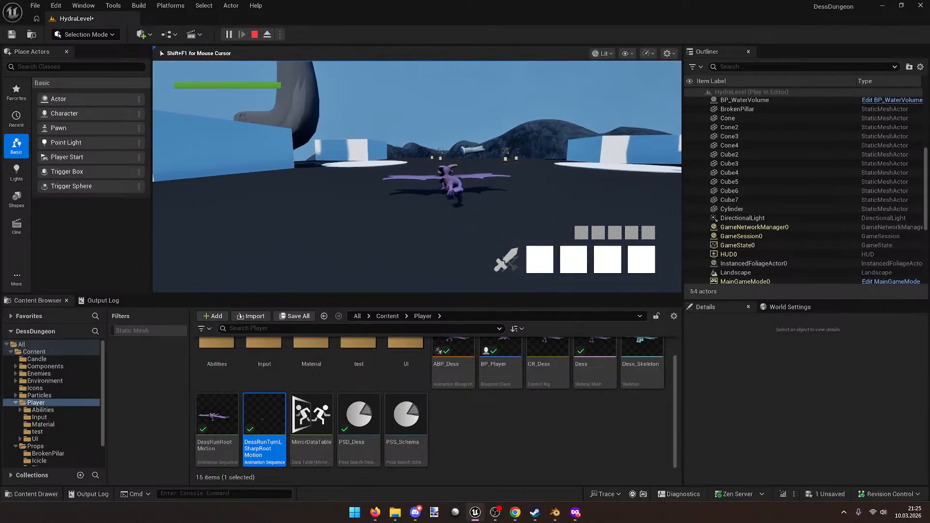
key(a)
key(space)
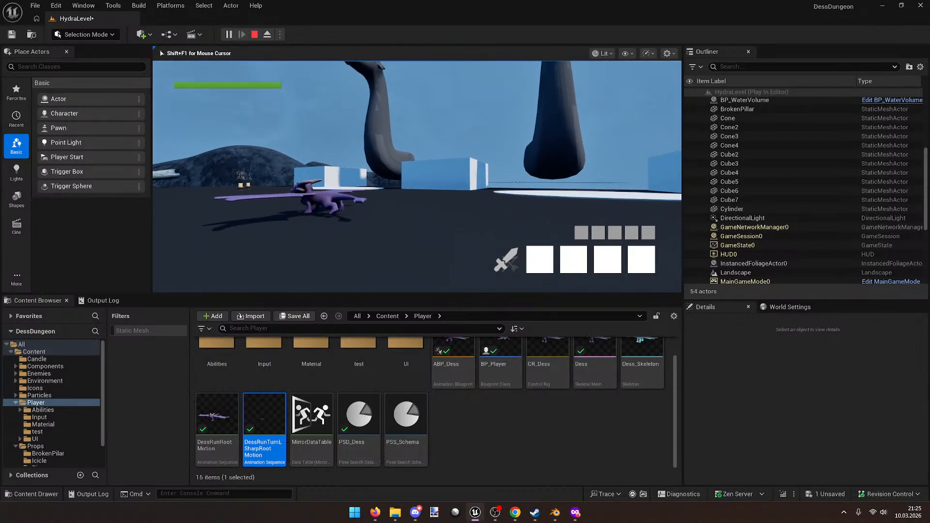
key(Escape)
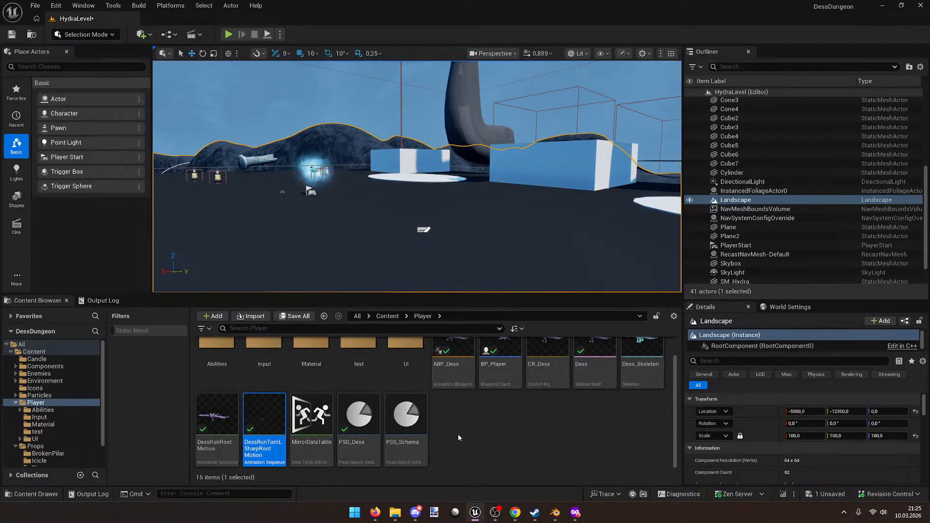
Step: In Blender's Animation workspace, assign DessRunTurnLSharpRootMotion and play it back on the dragon
click(557, 513)
middle_drag(436, 242, 396, 311)
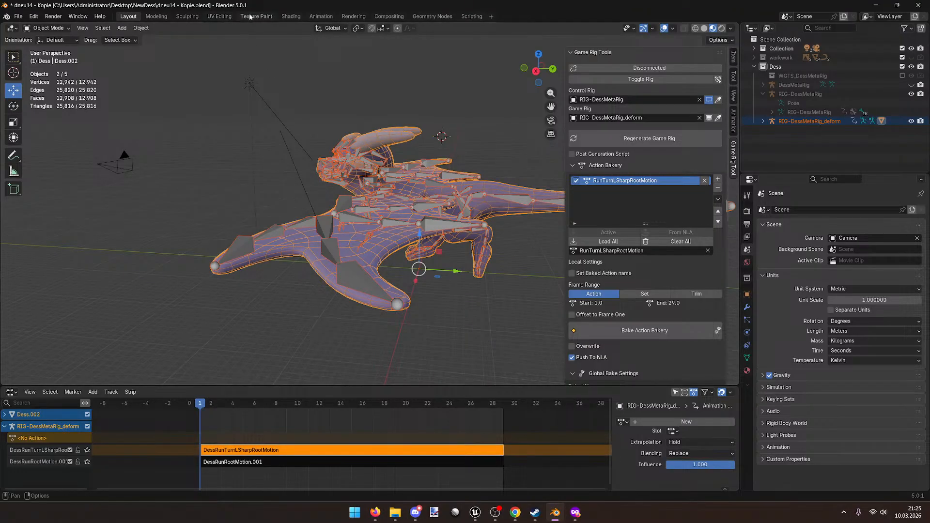
click(322, 16)
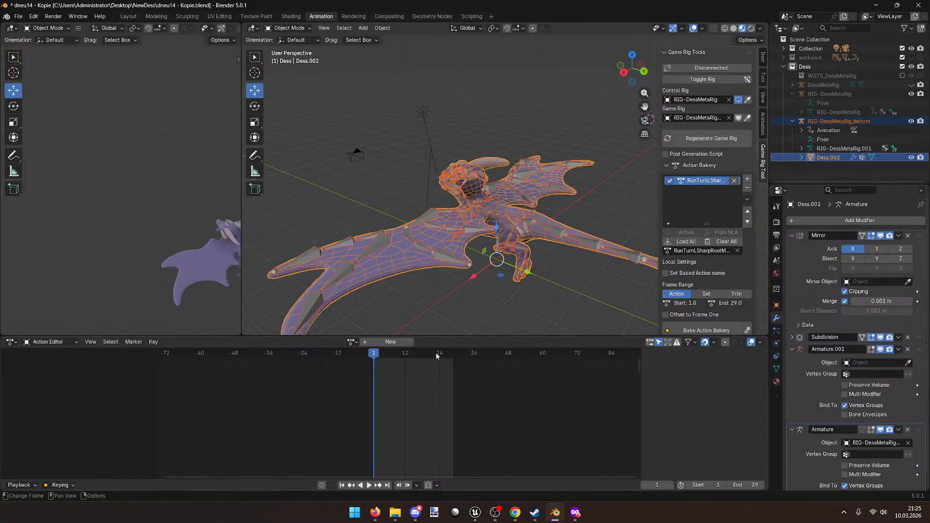
click(352, 342)
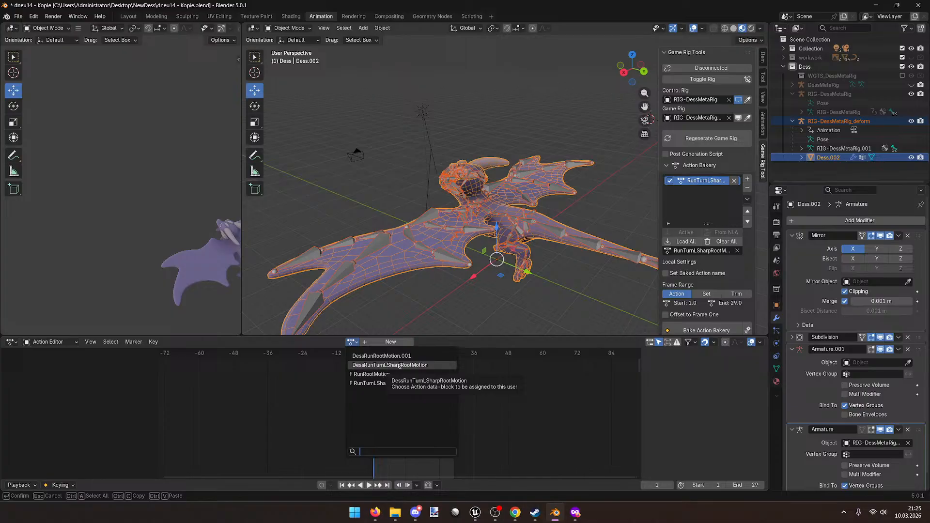
click(399, 365)
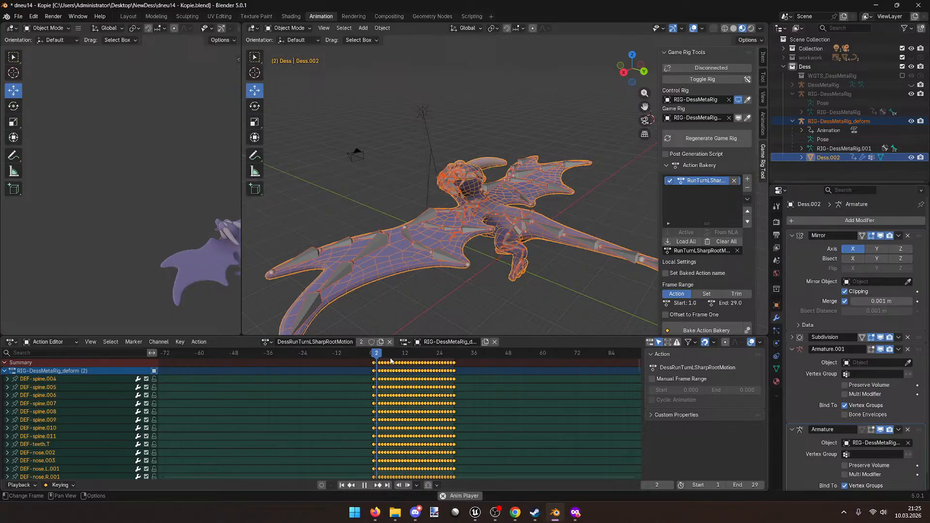
key(space)
key(space)
drag(382, 353, 371, 354)
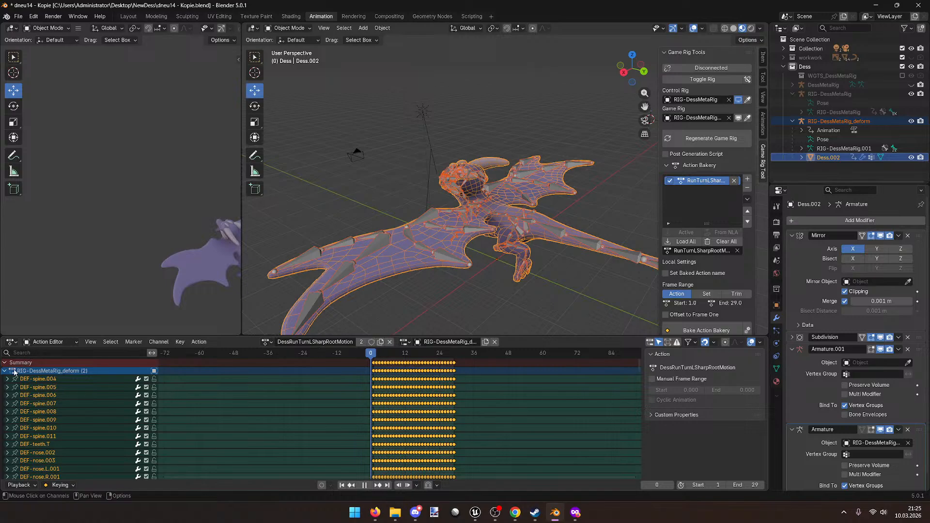
Step: Select the deform armature via a wing bone and switch it into Pose Mode
click(5, 371)
click(5, 371)
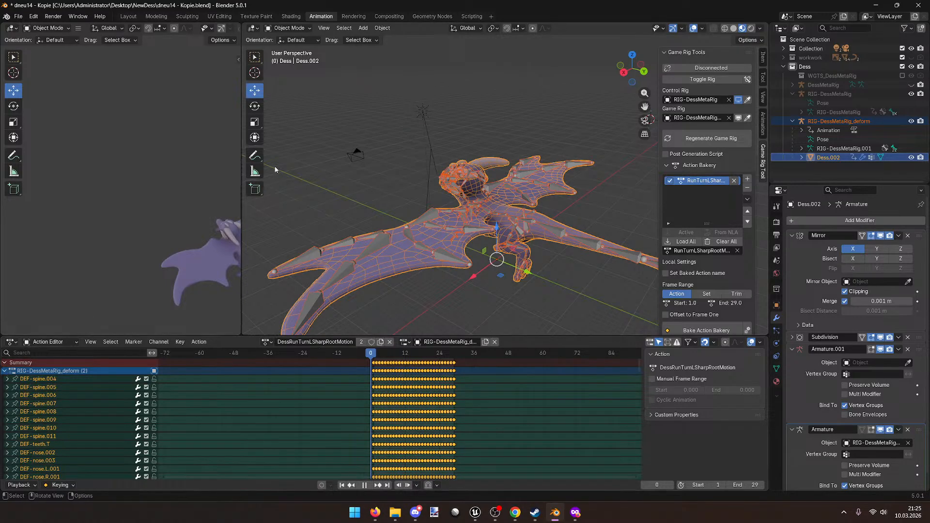
click(377, 239)
click(289, 27)
click(290, 57)
scroll(436, 213, up, 6)
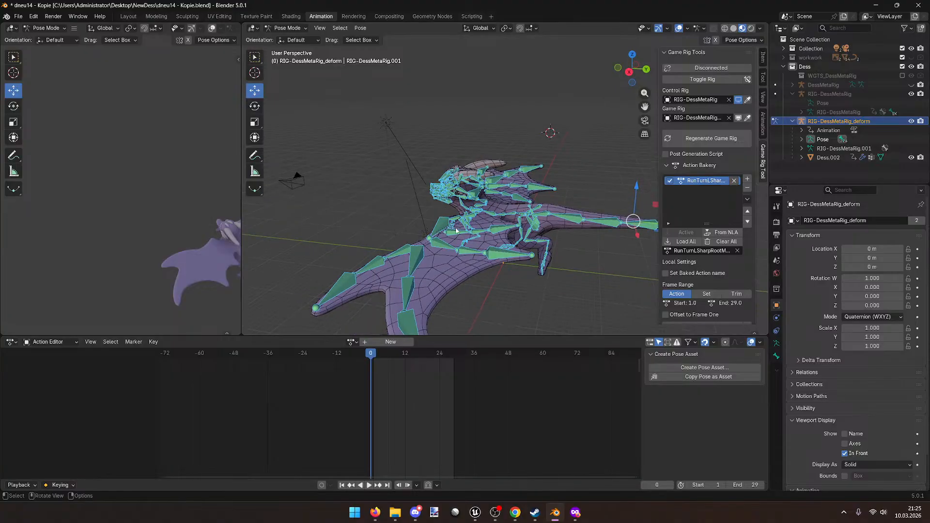
Step: Play the dragon's animation, then rewind it to frame 1
key(space)
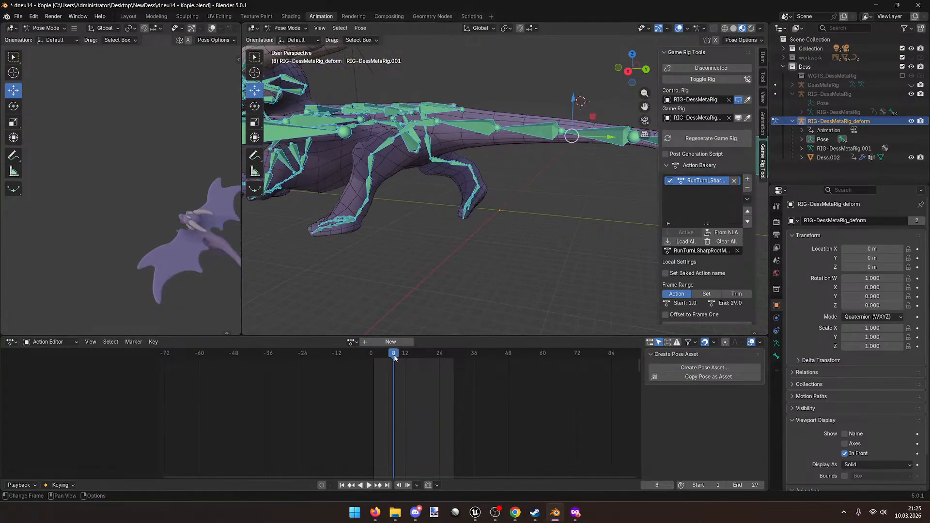
click(377, 355)
mouse_move(377, 355)
mouse_down()
mouse_move(376, 377)
mouse_move(373, 359)
mouse_up()
middle_drag(358, 237, 433, 247)
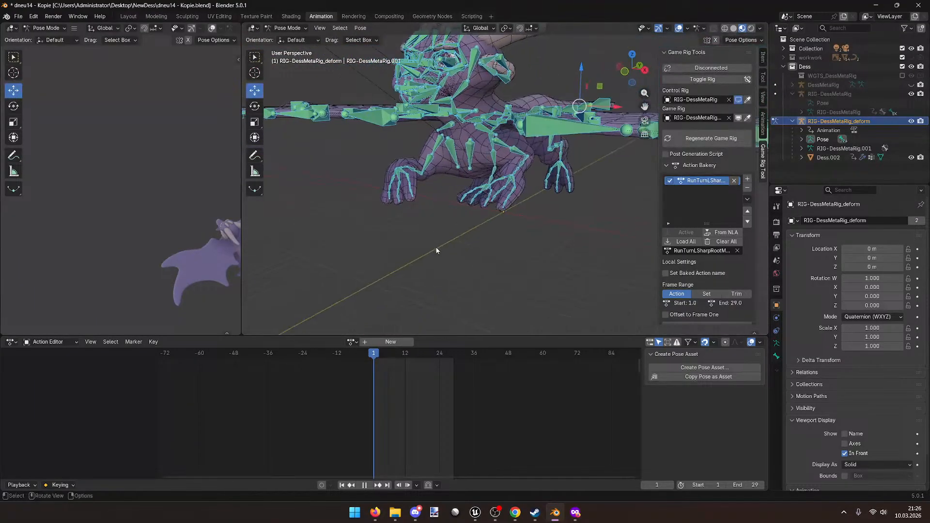
scroll(701, 279, down, 5)
scroll(700, 280, down, 5)
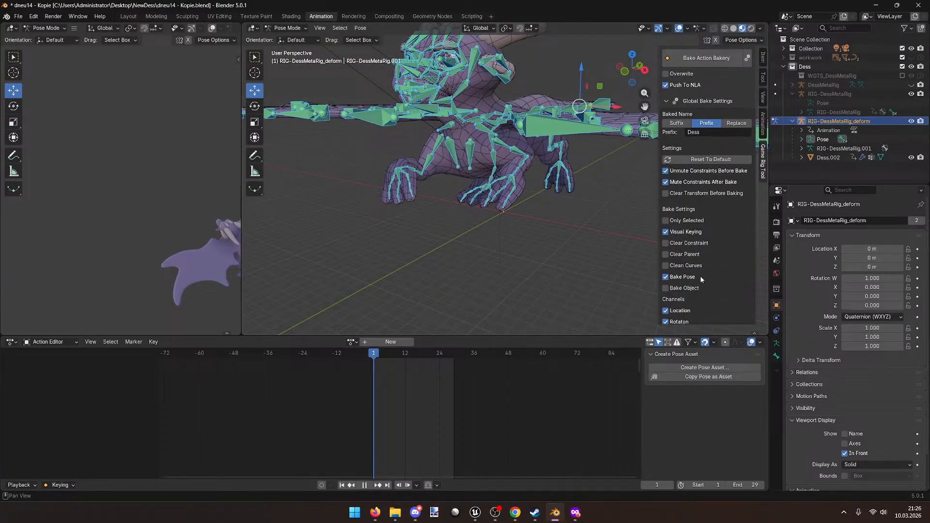
scroll(699, 275, up, 10)
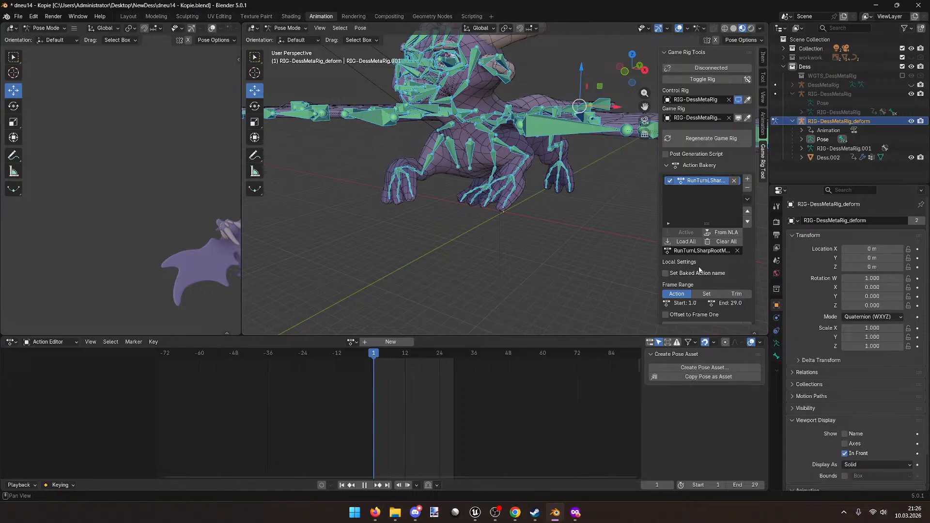
Step: Open the Regenerate Game Rig settings and review the advanced, binding and constraints sections
click(708, 142)
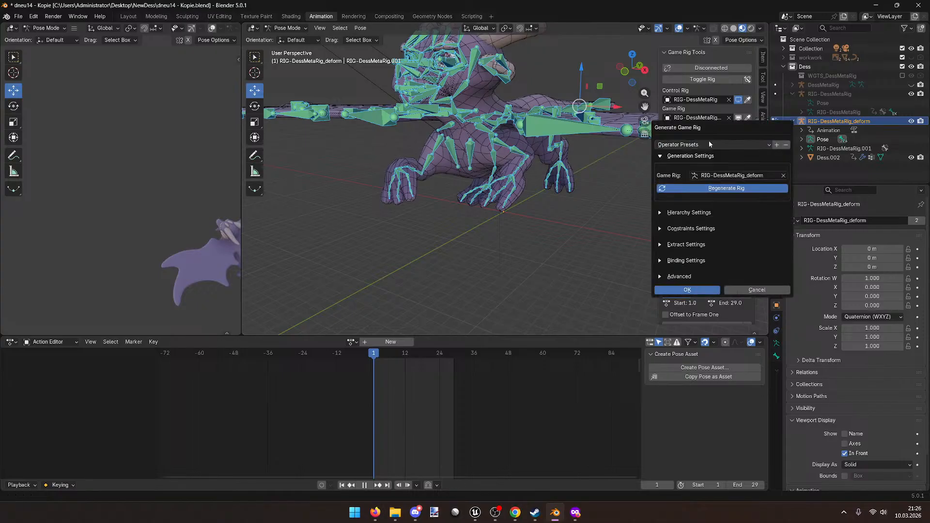
click(662, 277)
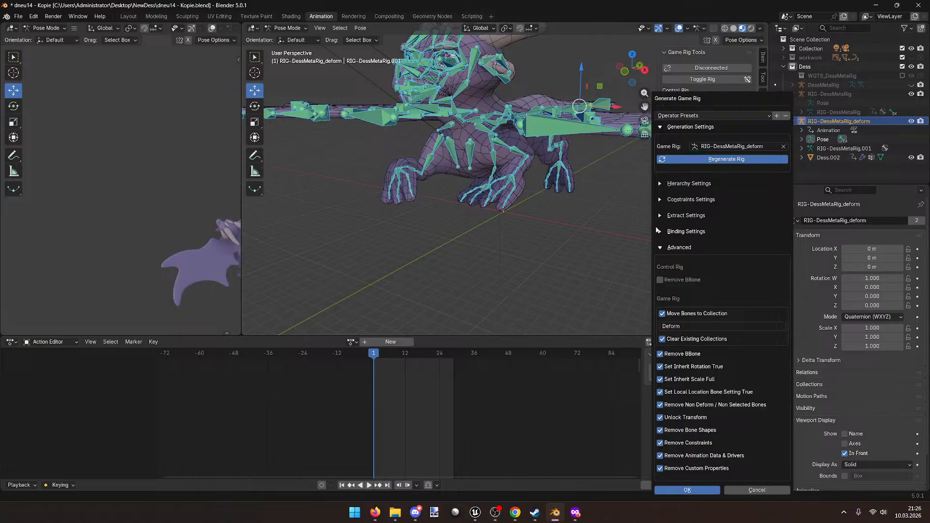
click(662, 246)
click(663, 231)
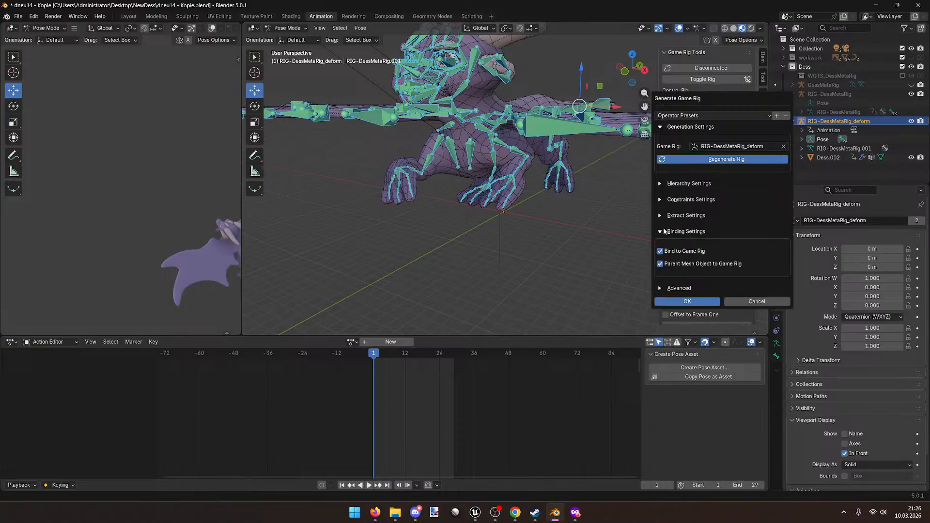
click(661, 231)
click(661, 199)
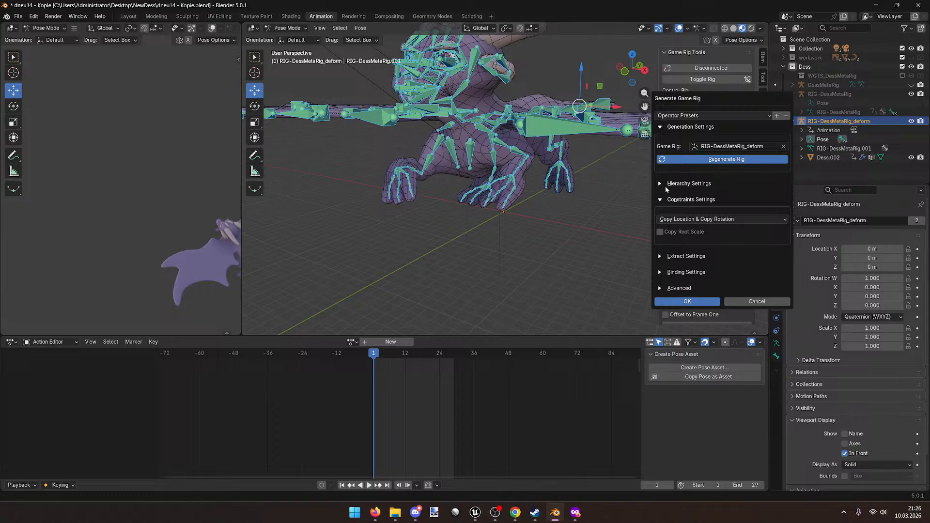
Step: Review the hierarchy settings, then cancel the game rig regeneration
click(665, 185)
click(665, 185)
click(664, 197)
click(665, 185)
click(664, 184)
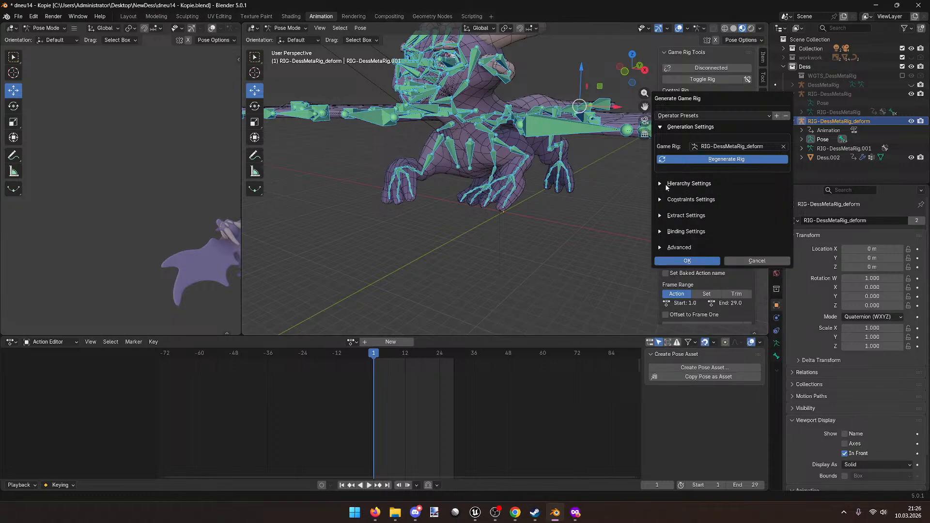
click(737, 261)
middle_drag(644, 232, 557, 221)
scroll(460, 193, down, 5)
scroll(468, 191, up, 6)
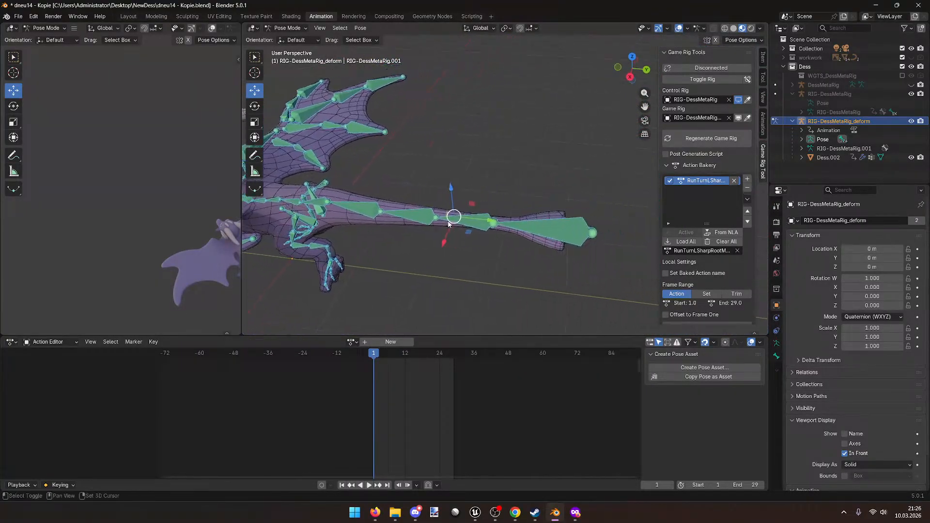
Step: Switch to the Layout workspace and put the deform rig into Pose Mode
click(574, 225)
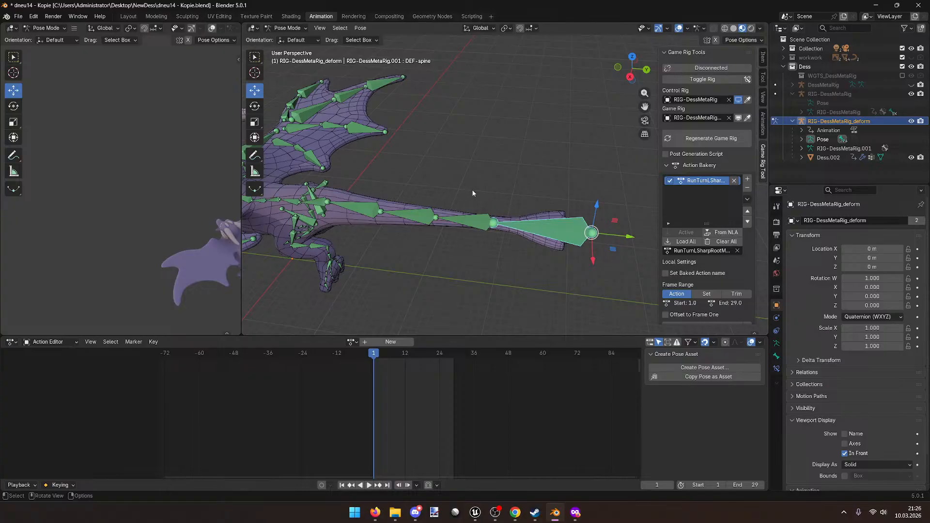
click(466, 231)
middle_drag(467, 231, 478, 199)
click(128, 16)
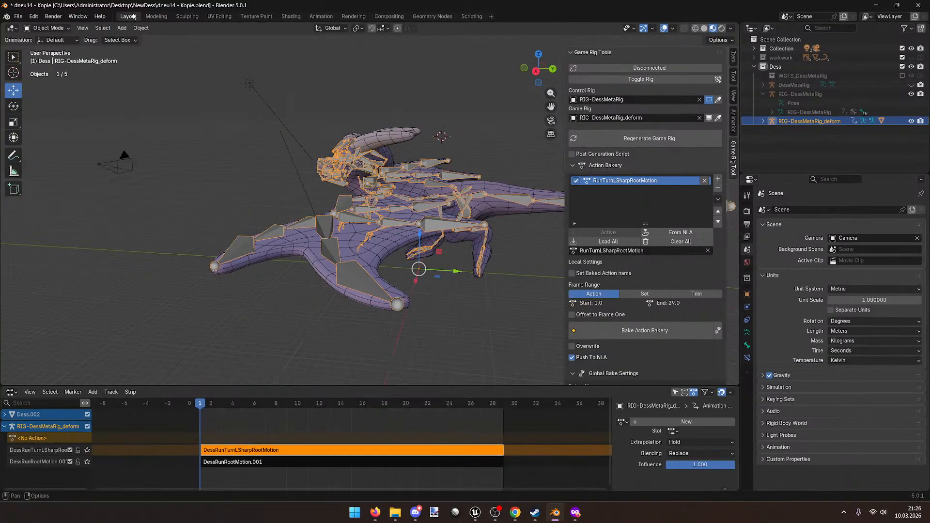
middle_drag(312, 145, 273, 157)
click(45, 29)
click(49, 57)
Step: Test-rotate DEF-spine.004 and test-move the tail-tip DEF-spine, cancelling both
middle_drag(368, 204, 385, 158)
click(342, 194)
click(326, 201)
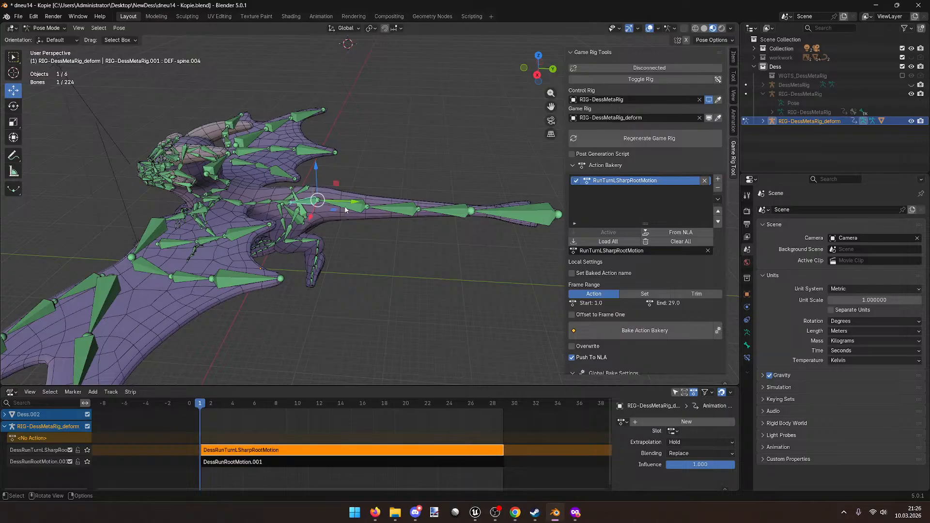
key(r)
key(Escape)
click(547, 221)
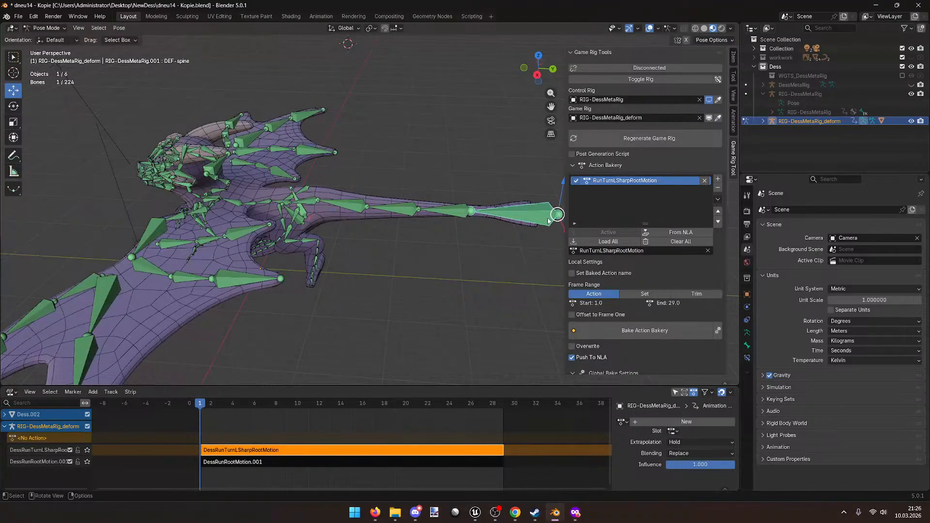
key(g)
right_click(534, 202)
Step: Test-move DEF-spine.002 and DEF-spine.004 to check the tail and wing, cancelling each
click(386, 209)
key(g)
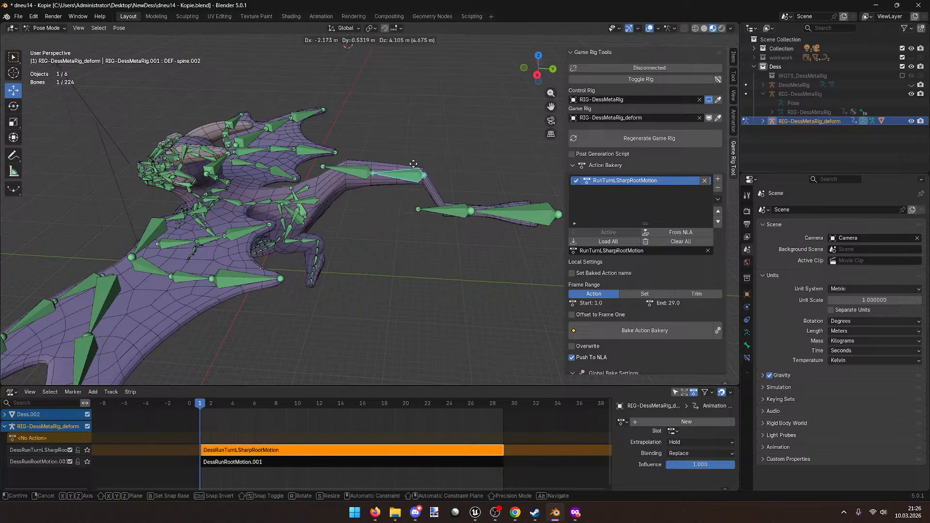
right_click(415, 209)
click(312, 201)
key(g)
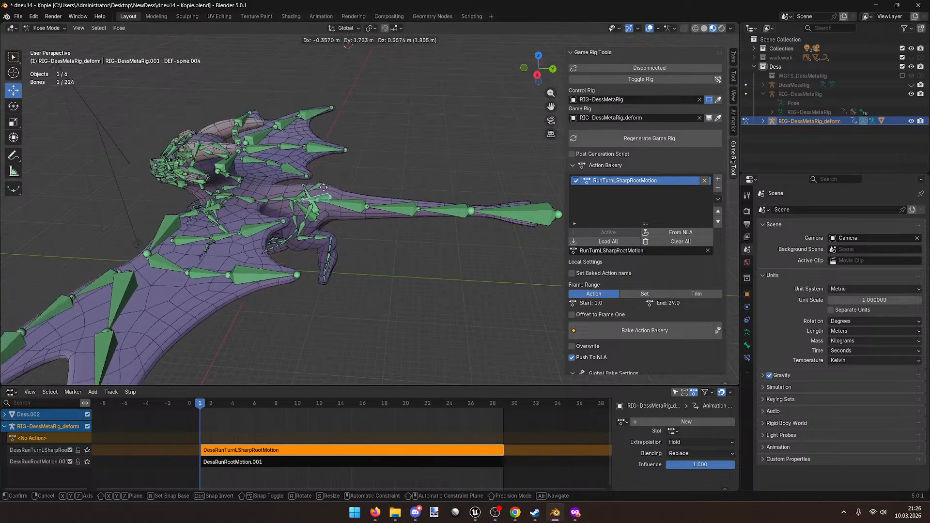
right_click(324, 188)
Step: Inspect the wings by selecting DEF-wing.R.008, DEF-spine.004 and DEF-wing.L.004
mouse_move(344, 209)
middle_down()
mouse_move(347, 187)
mouse_move(360, 207)
middle_up()
click(368, 132)
middle_drag(368, 132, 316, 194)
click(415, 219)
click(258, 140)
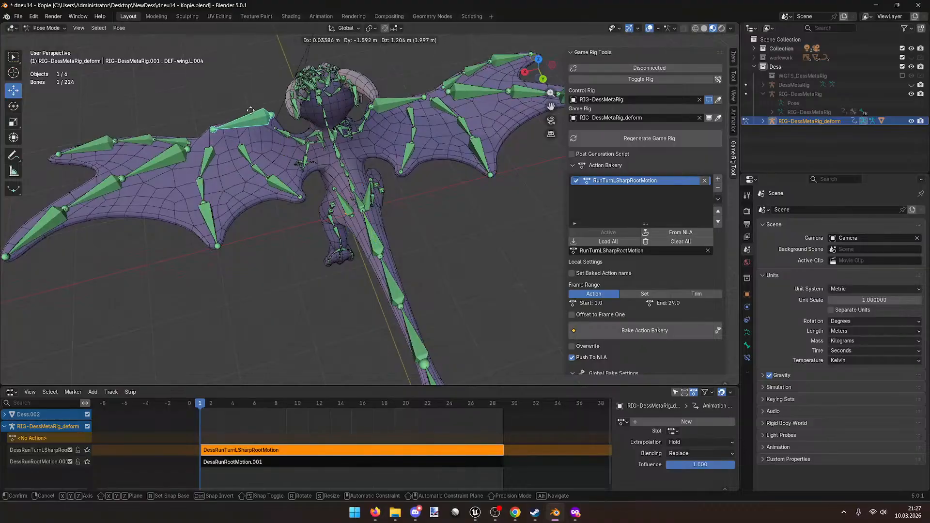
middle_drag(257, 140, 426, 213)
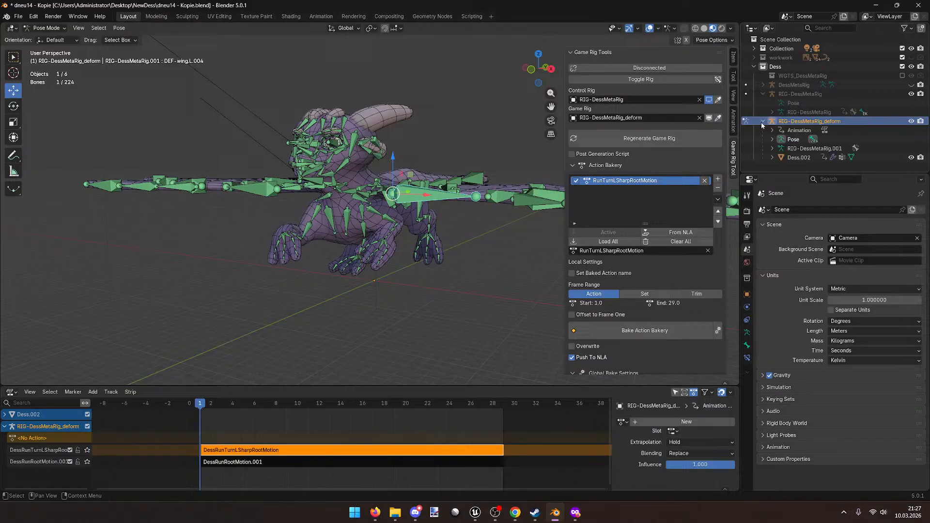
Step: Expand the deform rig's pose bones and select DEF-spine and DEF-spine.004 in the Outliner
middle_drag(252, 101, 174, 83)
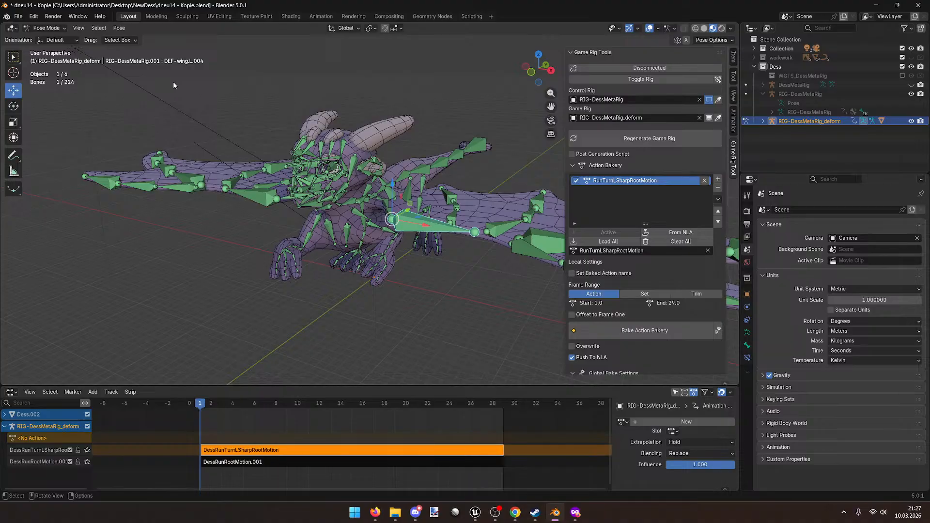
key(a)
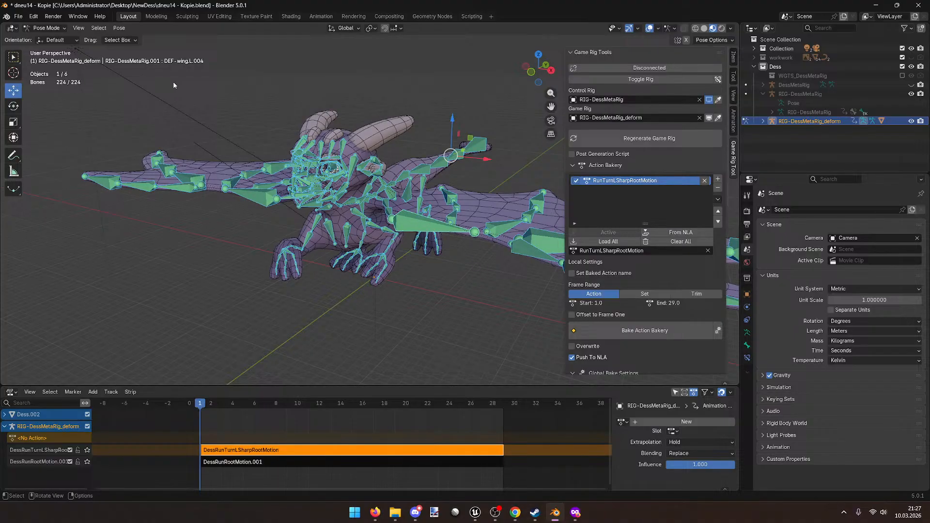
click(173, 81)
middle_drag(228, 110, 702, 146)
click(763, 121)
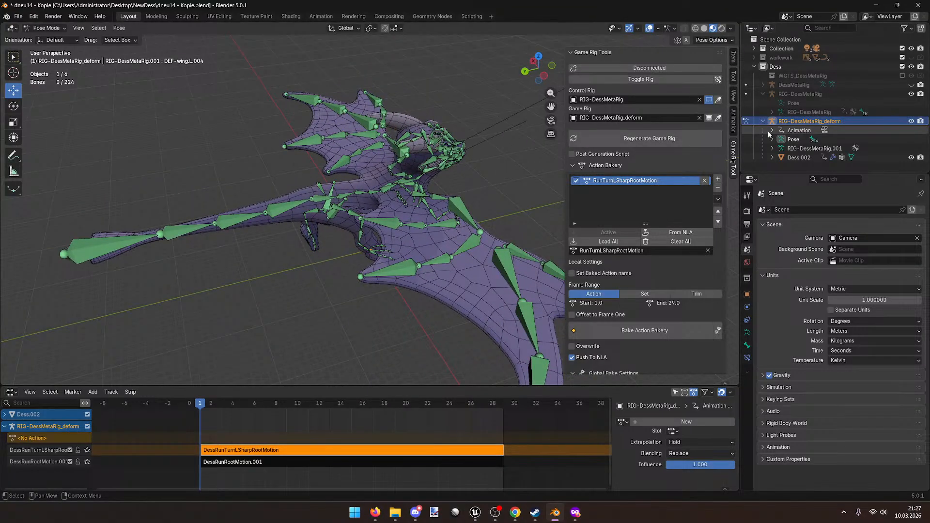
click(772, 139)
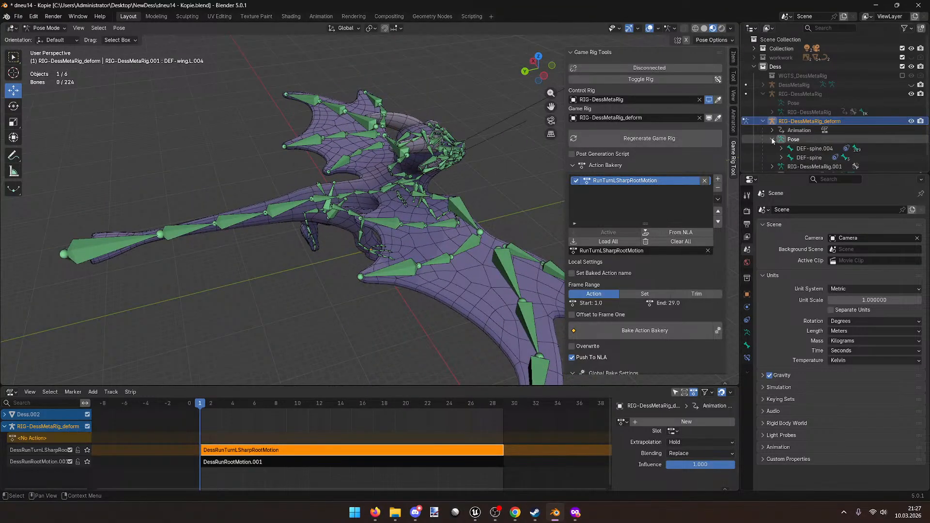
click(811, 155)
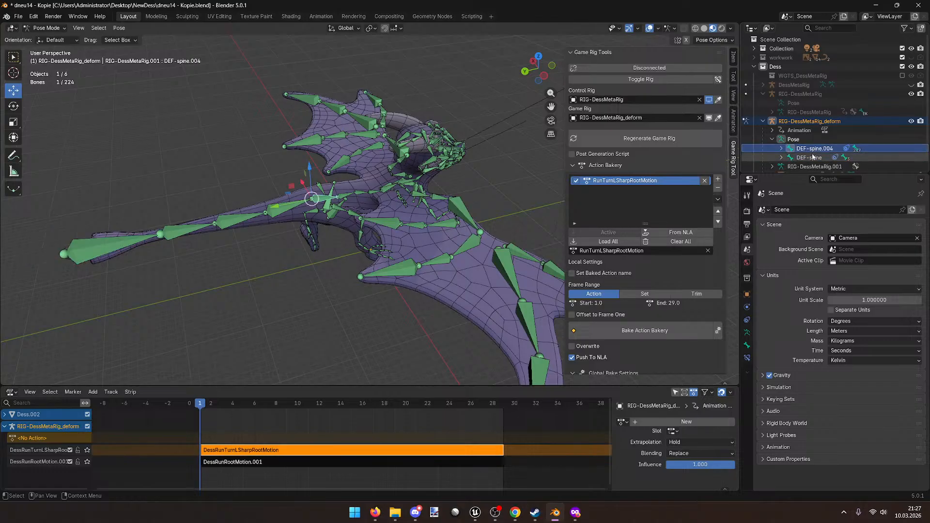
click(813, 148)
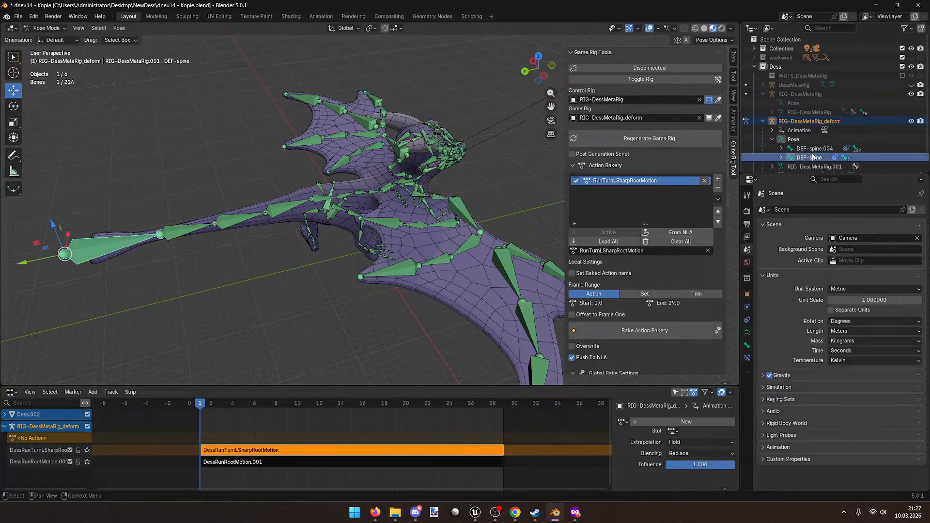
click(812, 158)
scroll(813, 159, down, 1)
Step: Expand RIG-DessMetaRig.001 and switch between DEF-spine.004 and the DEF-spine tail bone
click(772, 154)
scroll(807, 158, down, 1)
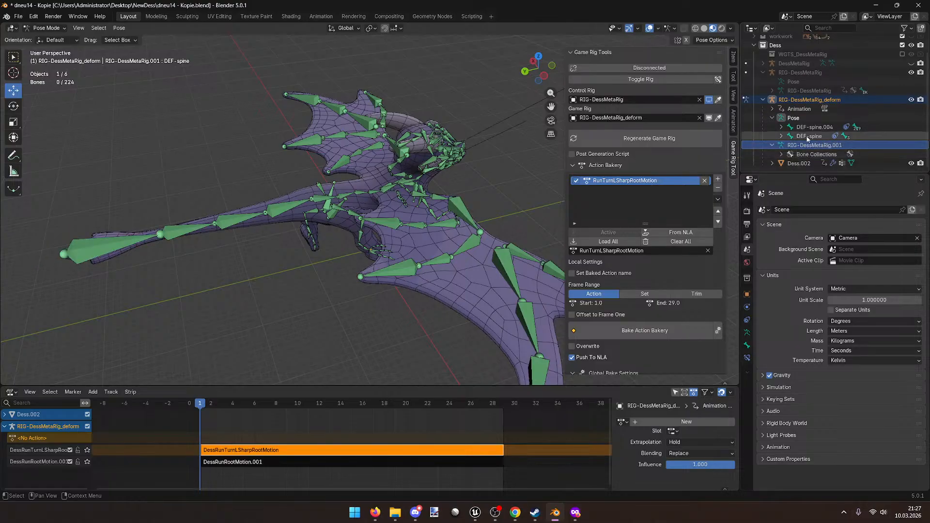
click(809, 127)
click(809, 136)
click(810, 127)
click(810, 135)
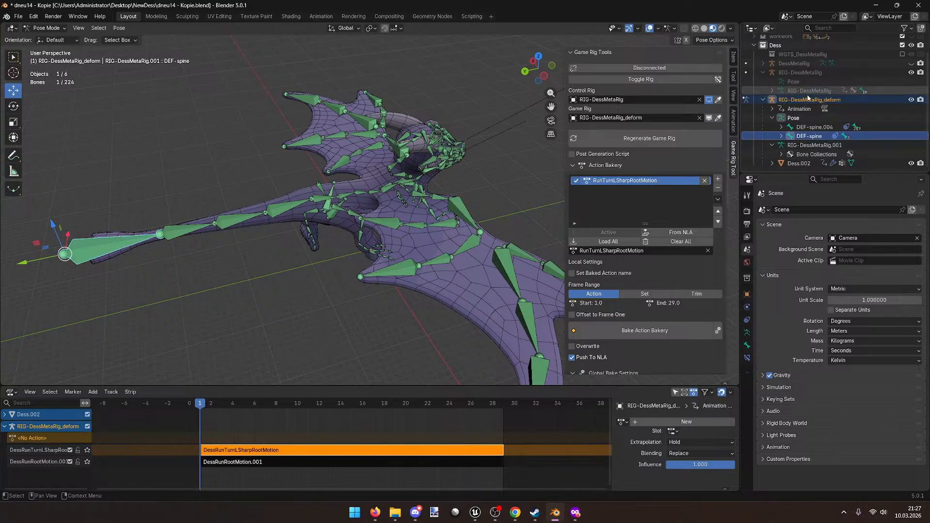
click(805, 127)
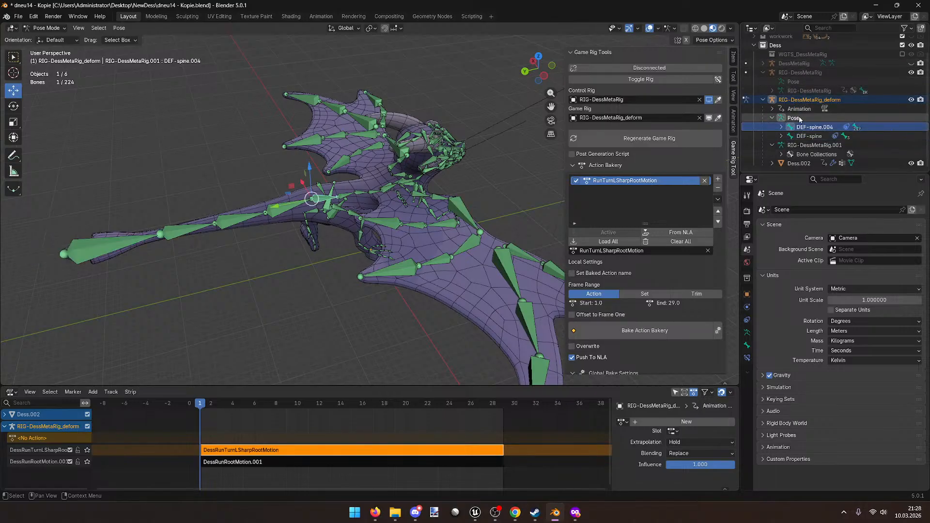
Step: Reselect the deform rig and its Pose entry, then recheck DEF-spine and DEF-spine.004
click(801, 120)
click(810, 127)
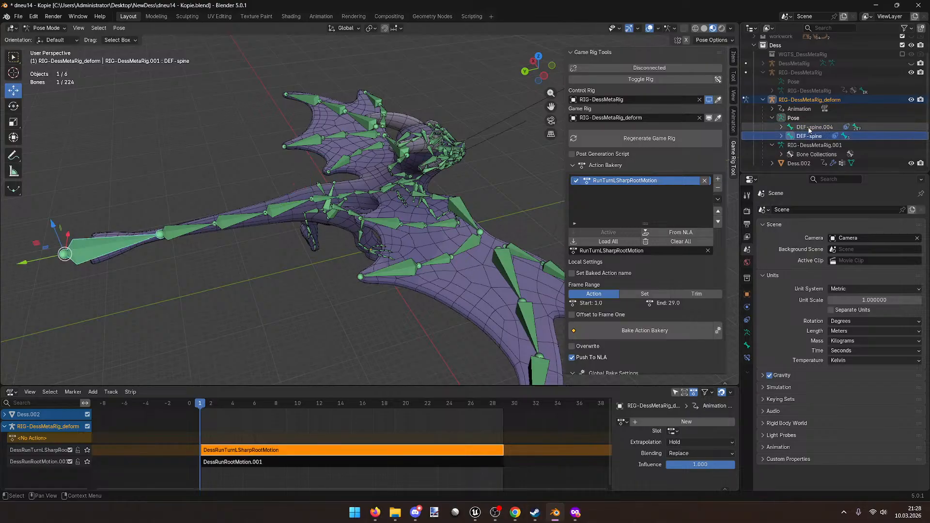
click(809, 137)
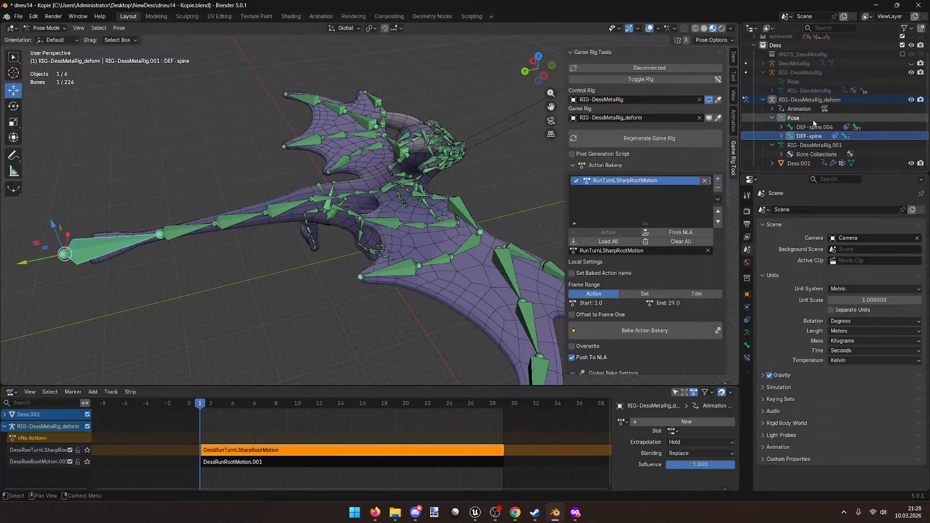
click(829, 100)
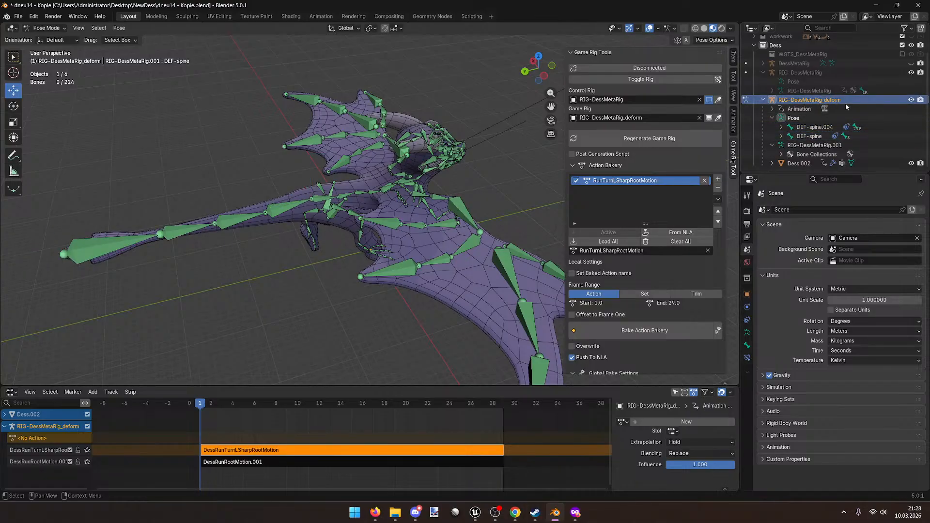
click(817, 118)
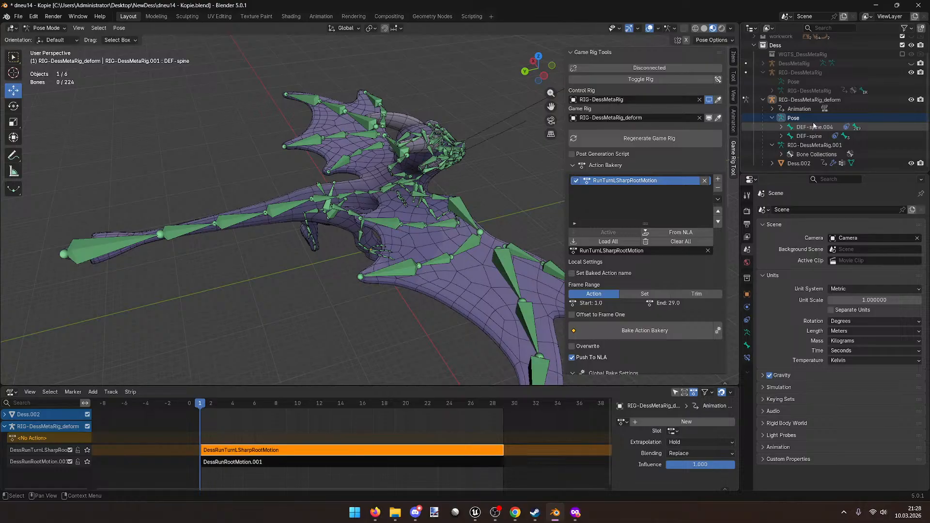
click(816, 136)
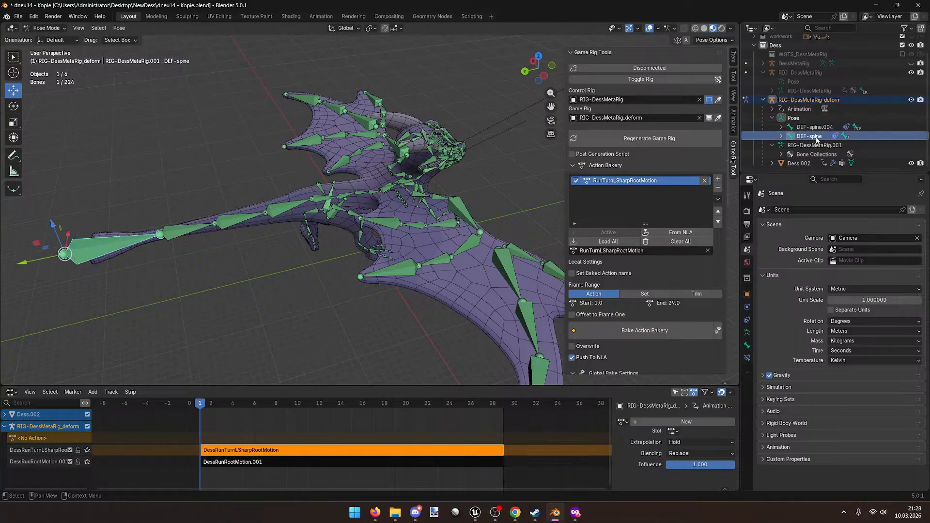
click(814, 128)
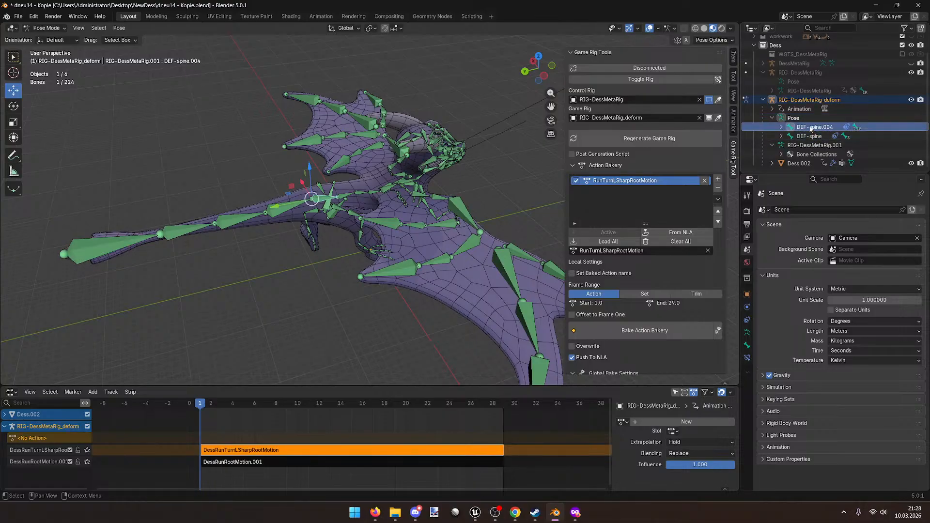
Step: Collapse the deform rig, return to Object Mode, and select RIG-DessMetaRig_deform
click(762, 99)
click(814, 122)
click(46, 27)
click(48, 37)
click(801, 126)
click(802, 123)
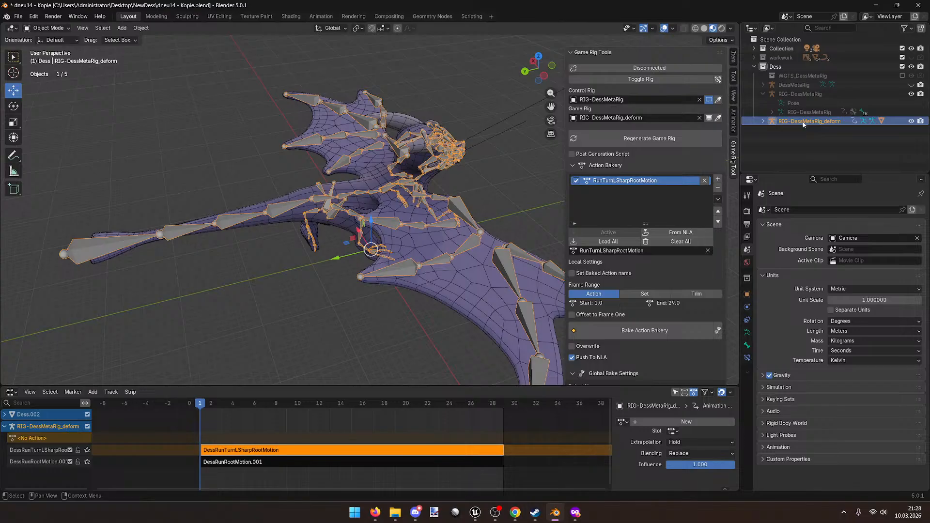
Step: Delete RIG-DessMetaRig_deform, then unhide RIG-DessMetaRig and put it in Pose Mode
key(Delete)
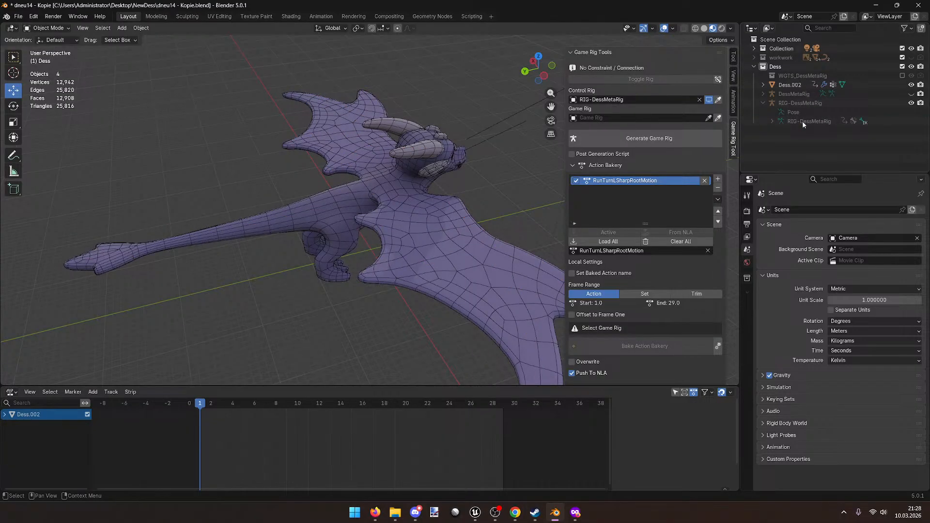
click(709, 100)
middle_drag(543, 102, 368, 116)
click(426, 187)
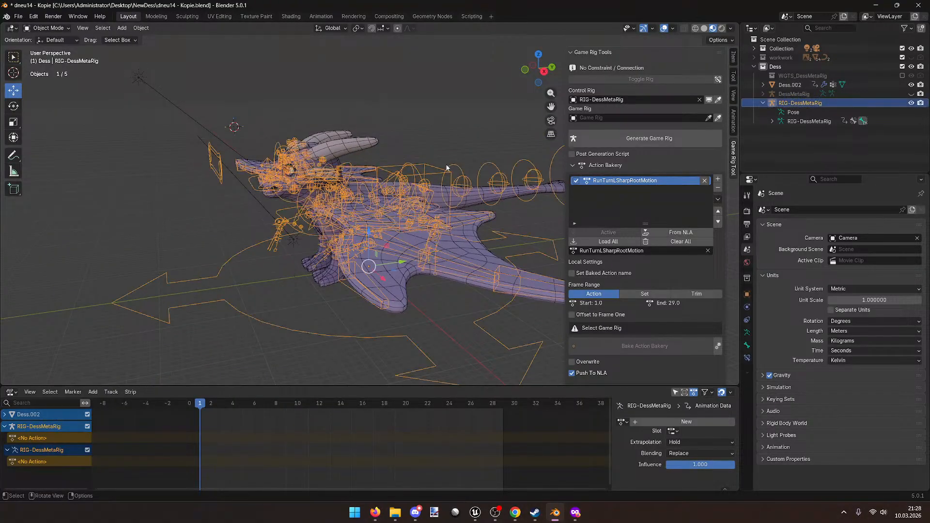
scroll(382, 182, up, 3)
click(46, 27)
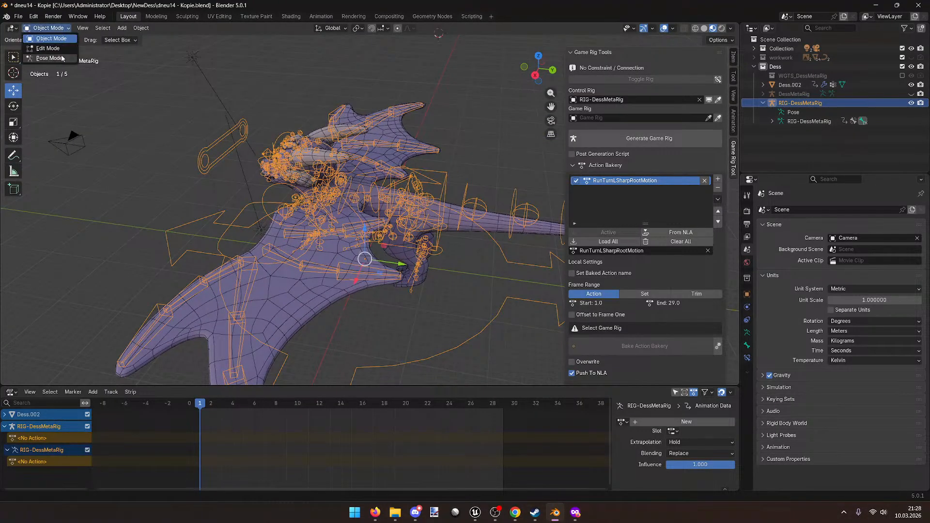
click(46, 59)
Step: Save the file and inspect the control rig's root bones, then return to Object Mode
middle_drag(271, 145, 404, 158)
key(ctrl+s)
click(772, 112)
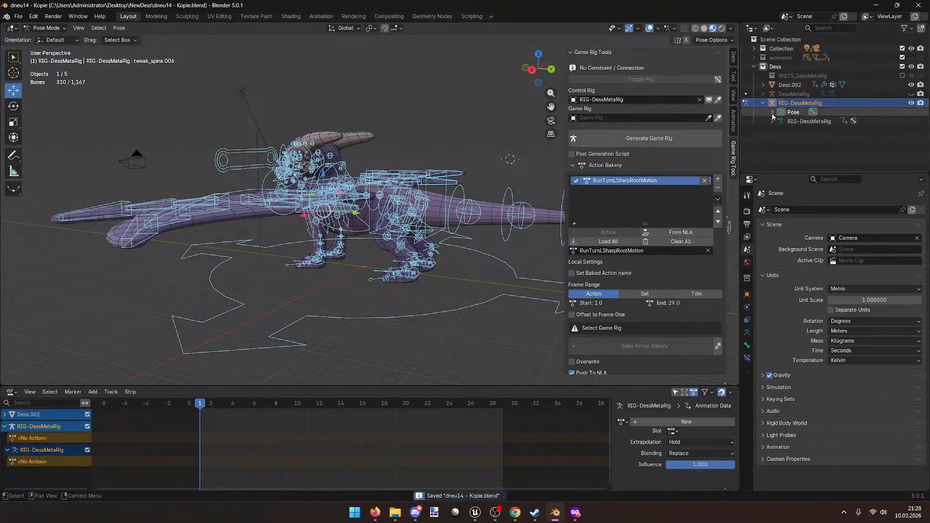
click(781, 121)
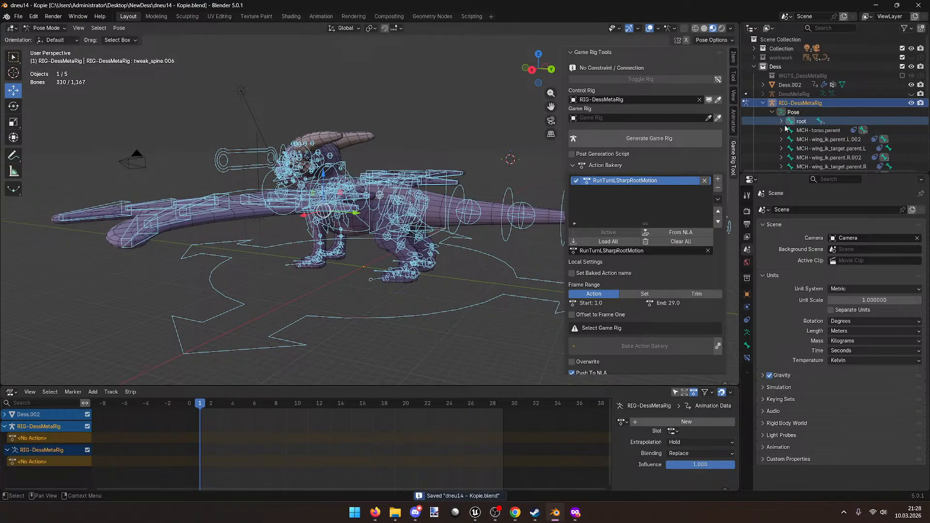
scroll(785, 138, down, 3)
scroll(785, 139, up, 3)
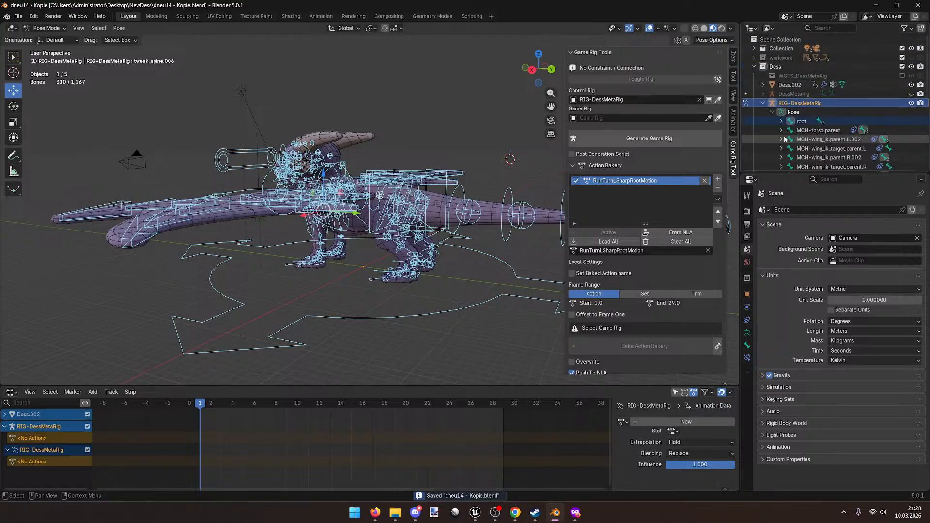
click(764, 105)
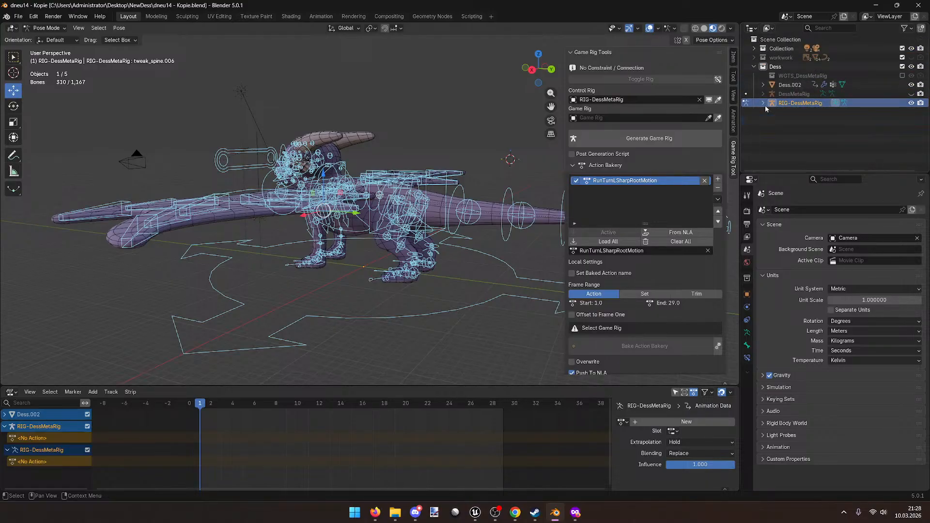
middle_drag(339, 95, 383, 117)
click(46, 28)
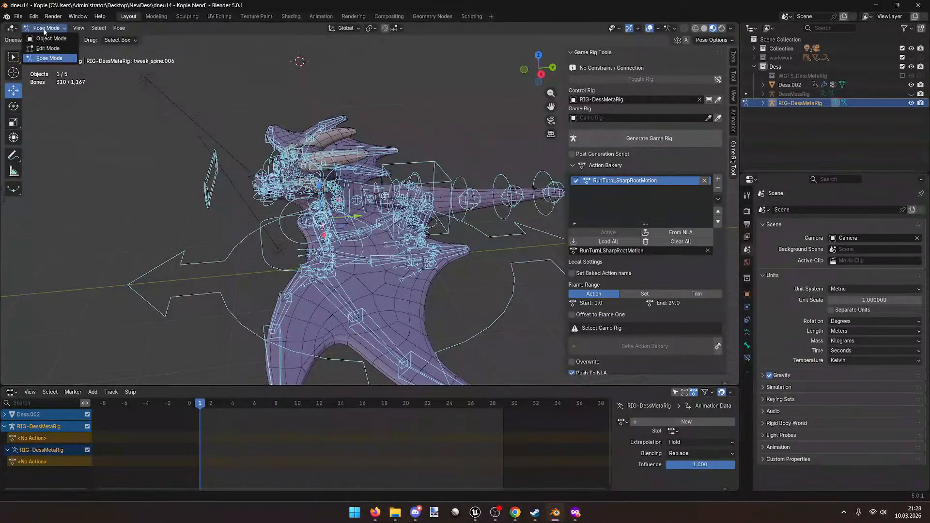
click(43, 36)
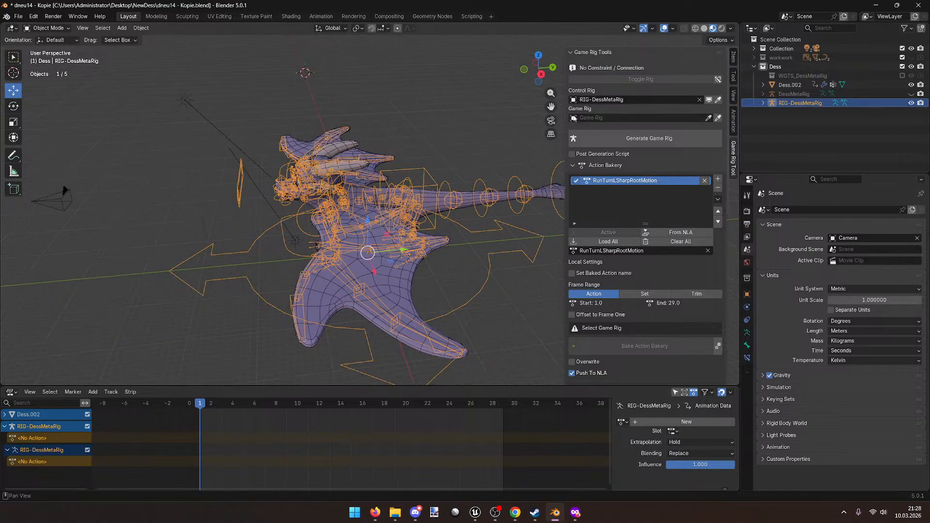
Step: Clear the animation data from RIG-DessMetaRig through its Outliner entry
drag(566, 114, 643, 107)
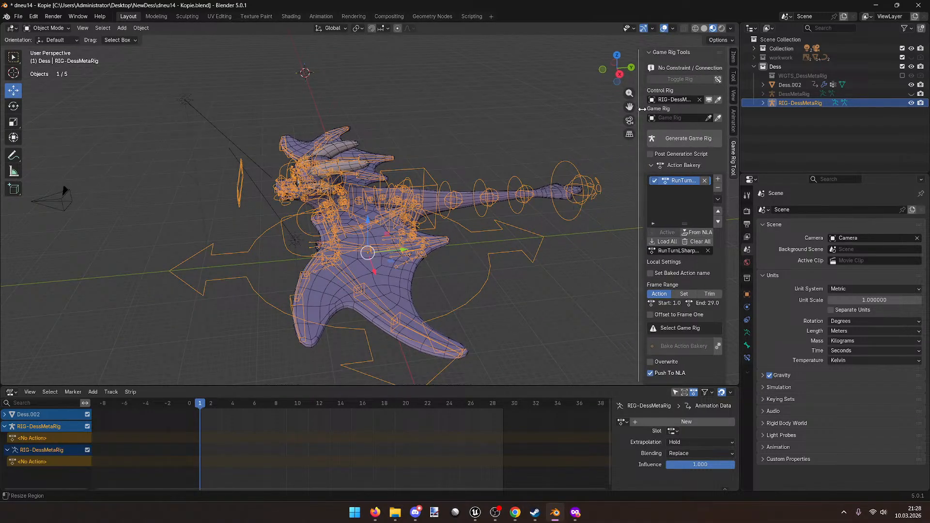
scroll(432, 112, down, 3)
middle_drag(431, 112, 413, 104)
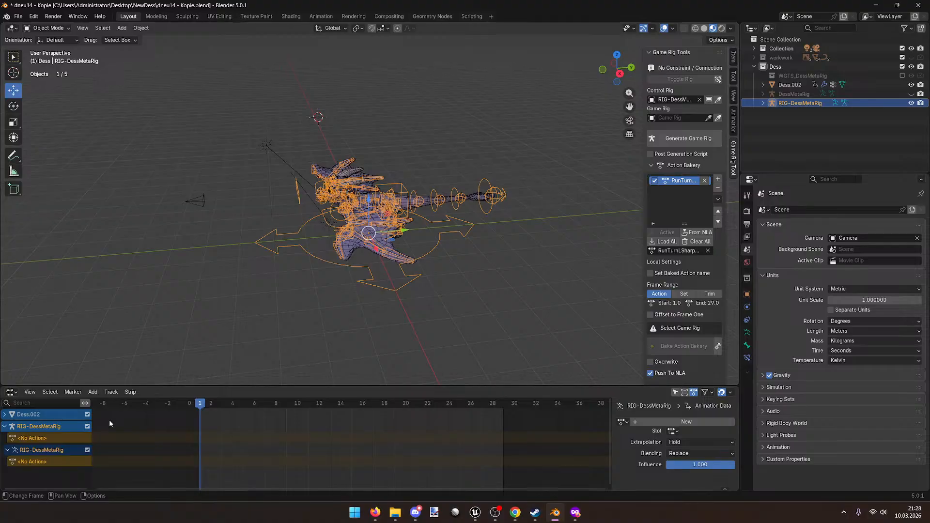
click(763, 103)
click(771, 123)
right_click(807, 130)
click(807, 129)
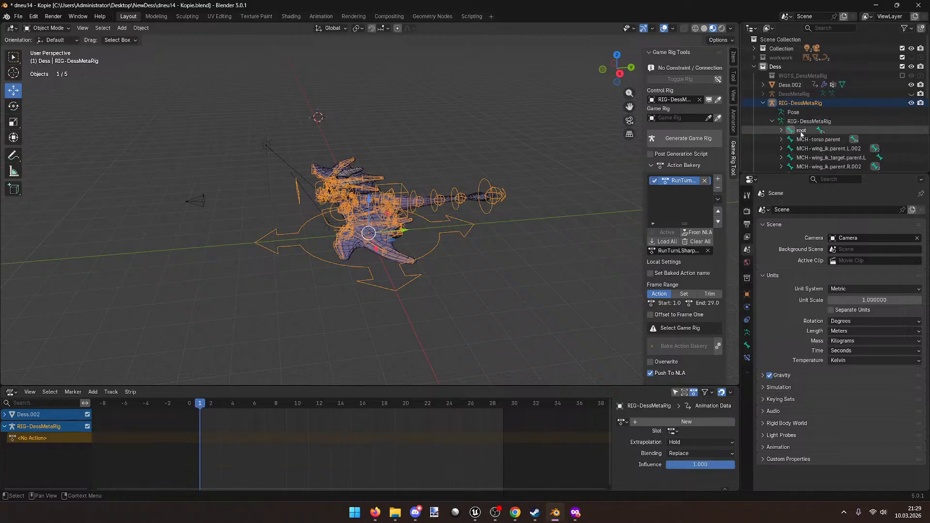
click(763, 104)
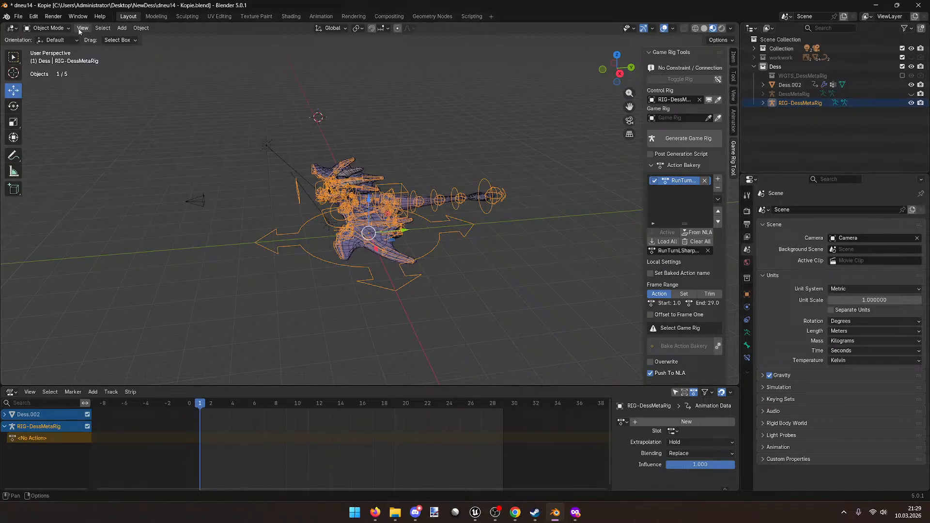
click(18, 16)
Step: Purge the unused data-blocks, hide RIG-DessMetaRig and show the DessMetaRig meta-rig
mouse_move(54, 183)
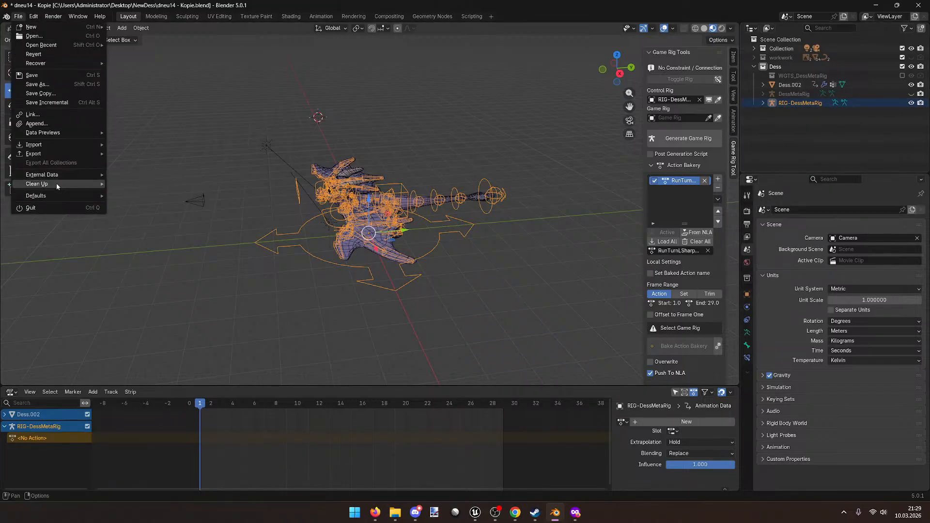
click(145, 183)
click(121, 238)
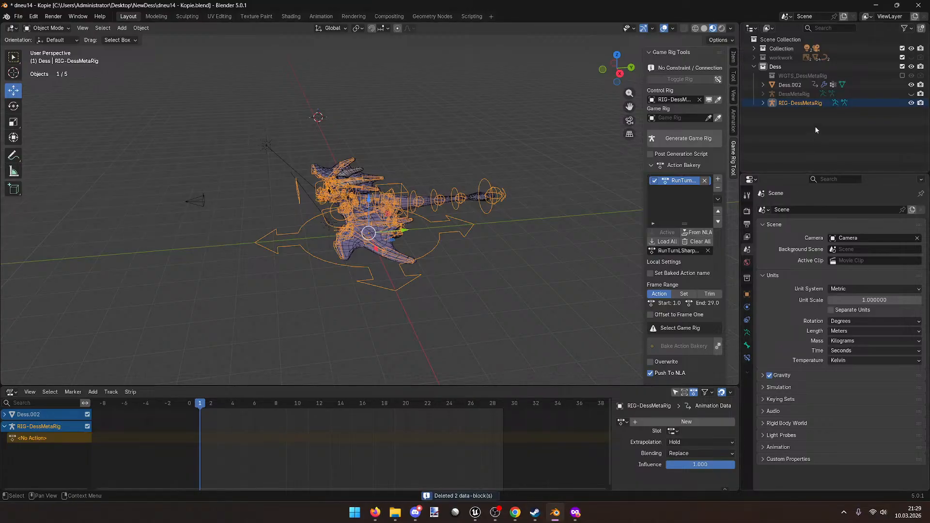
click(912, 104)
click(911, 96)
Step: Select the DessMetaRig meta-rig and switch it into Edit Mode
scroll(417, 144, up, 6)
middle_drag(415, 144, 420, 207)
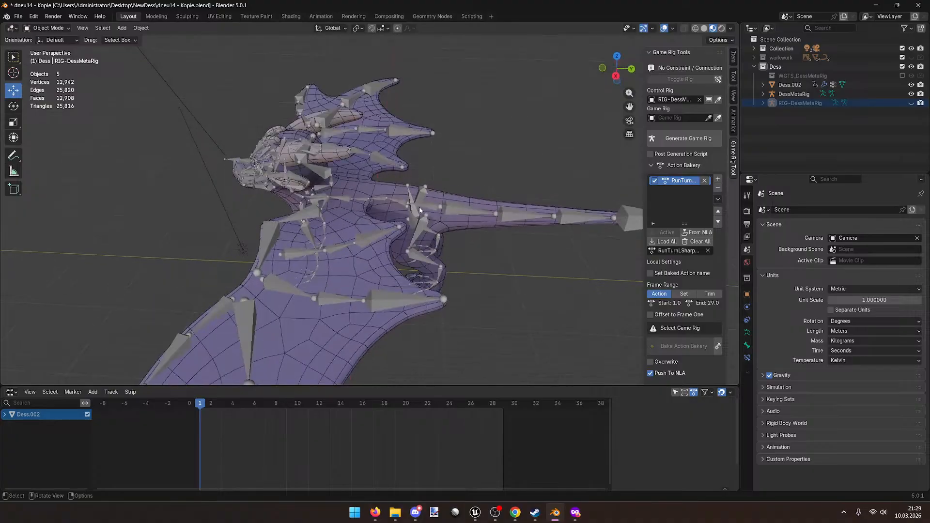
click(428, 208)
scroll(493, 193, down, 5)
middle_drag(493, 194, 464, 173)
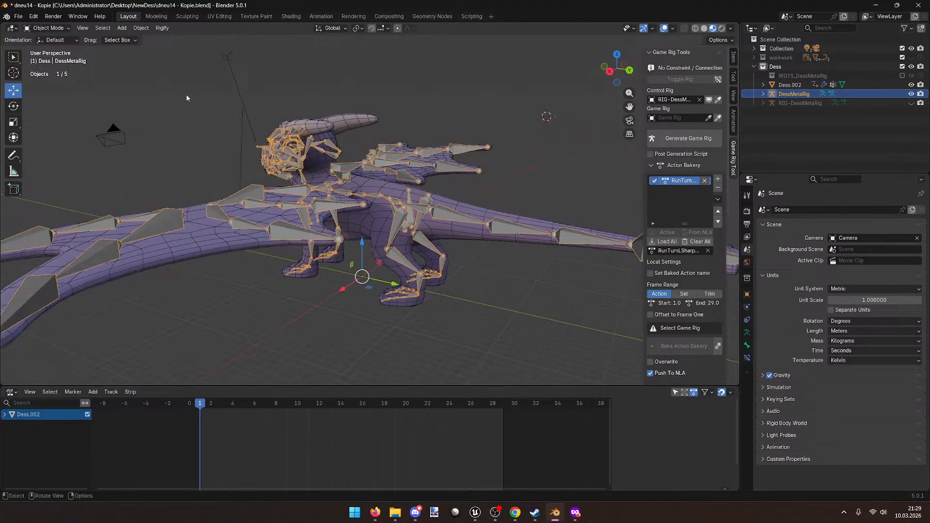
click(47, 28)
click(54, 50)
Step: Select the spine.004 bone and expand metarig.004's bone list in the Outliner
middle_drag(405, 141, 328, 164)
scroll(285, 151, up, 2)
scroll(319, 158, up, 2)
scroll(317, 155, down, 4)
scroll(334, 150, up, 2)
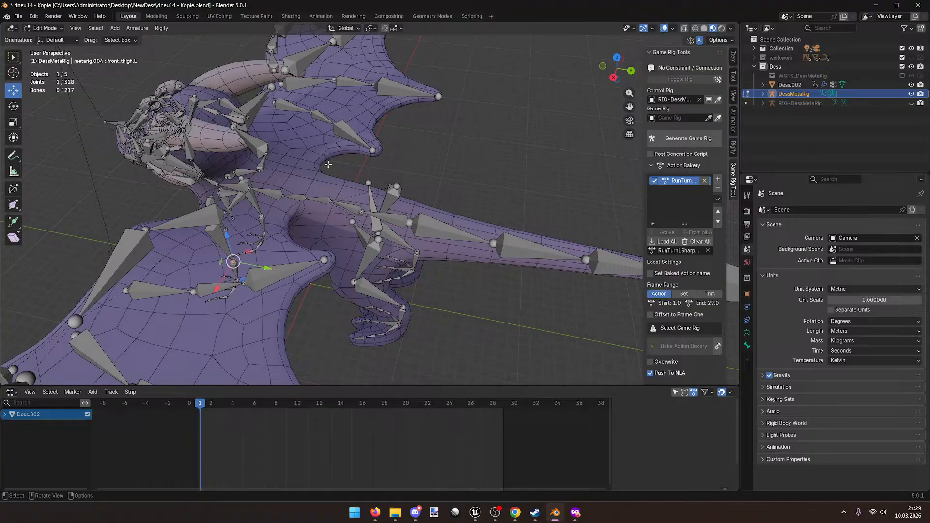
middle_drag(328, 165, 339, 144)
scroll(339, 145, up, 2)
middle_drag(371, 188, 397, 212)
click(397, 212)
click(763, 93)
click(772, 112)
click(781, 122)
click(802, 112)
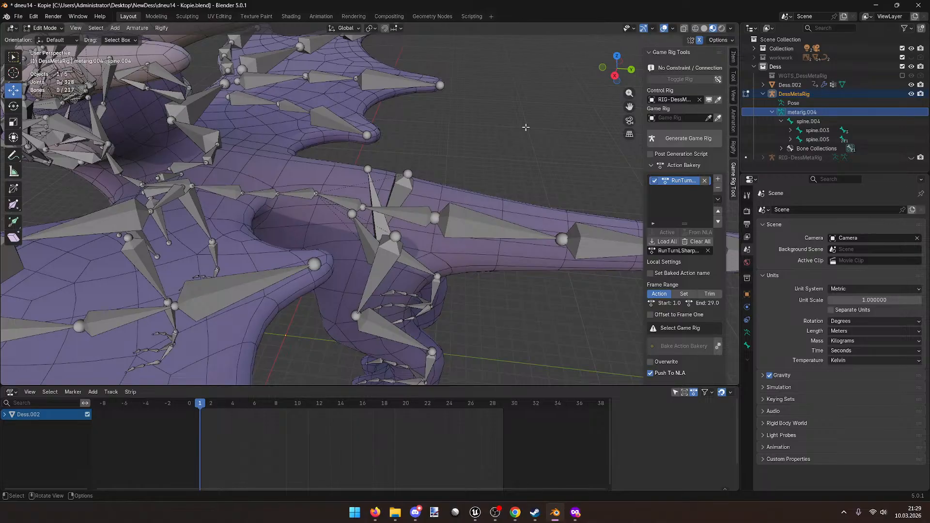
Step: Frame spine.004 in the view and try moving spine.003, cancelling the move
click(808, 121)
key(KP_Decimal)
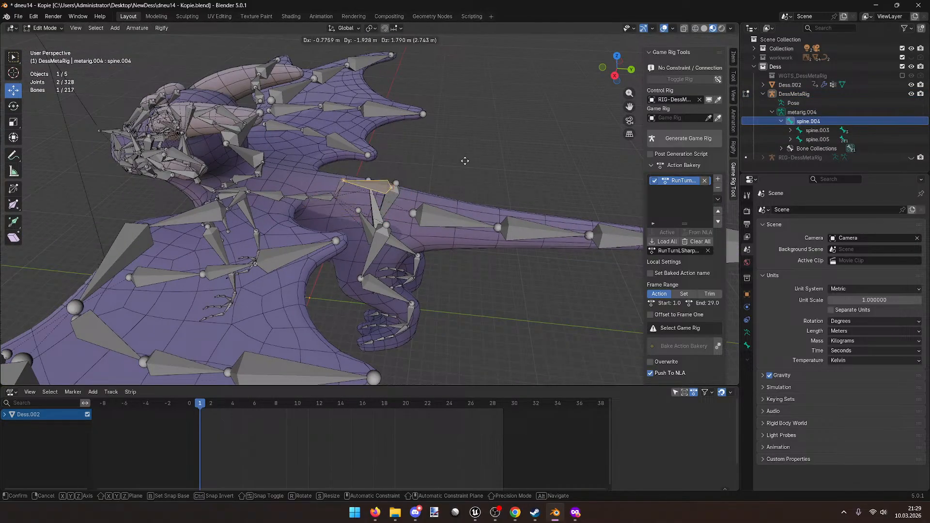
click(451, 218)
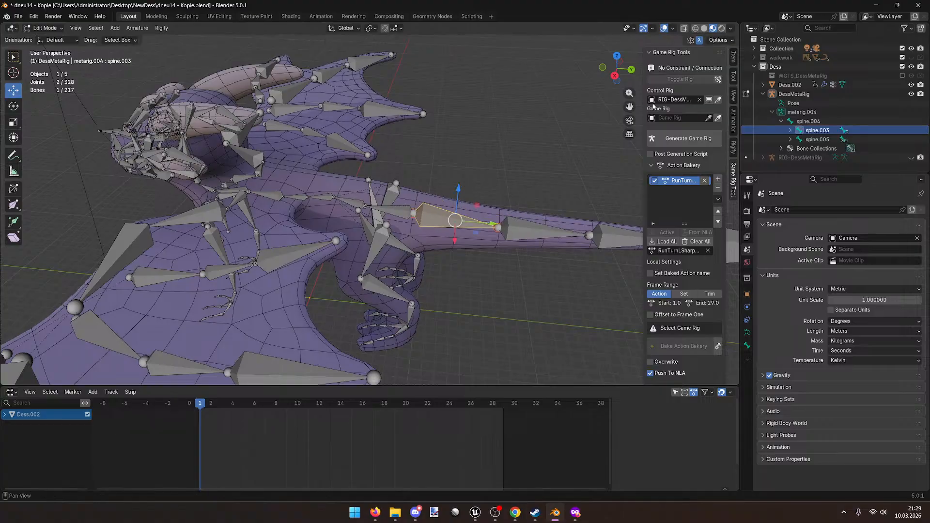
click(836, 140)
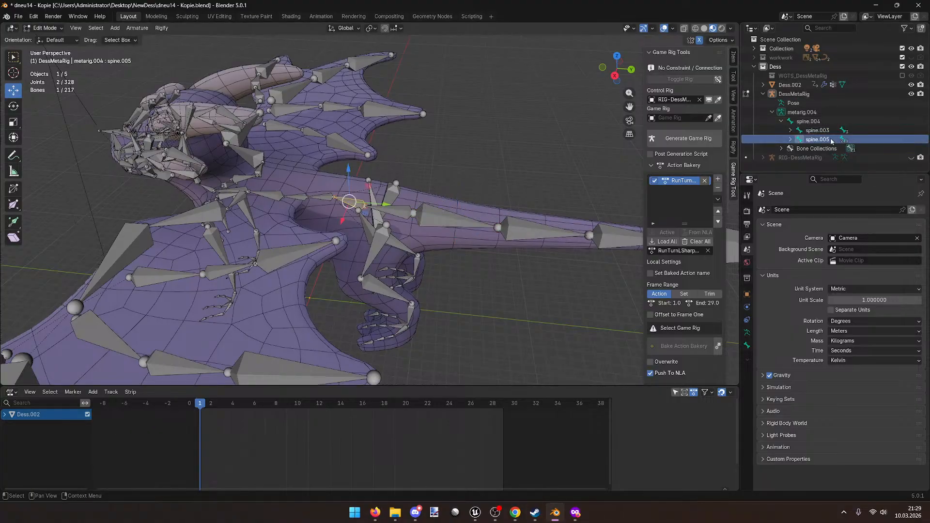
click(831, 132)
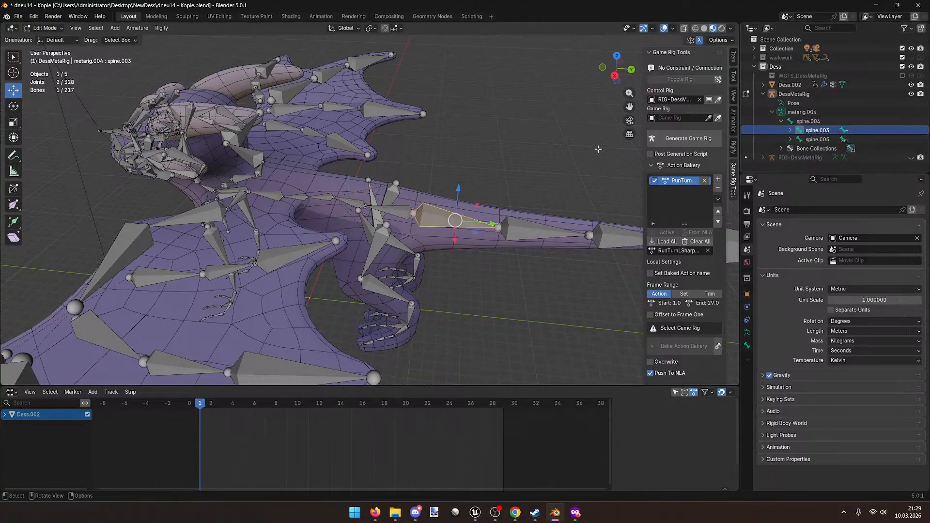
key(g)
right_click(468, 158)
click(830, 140)
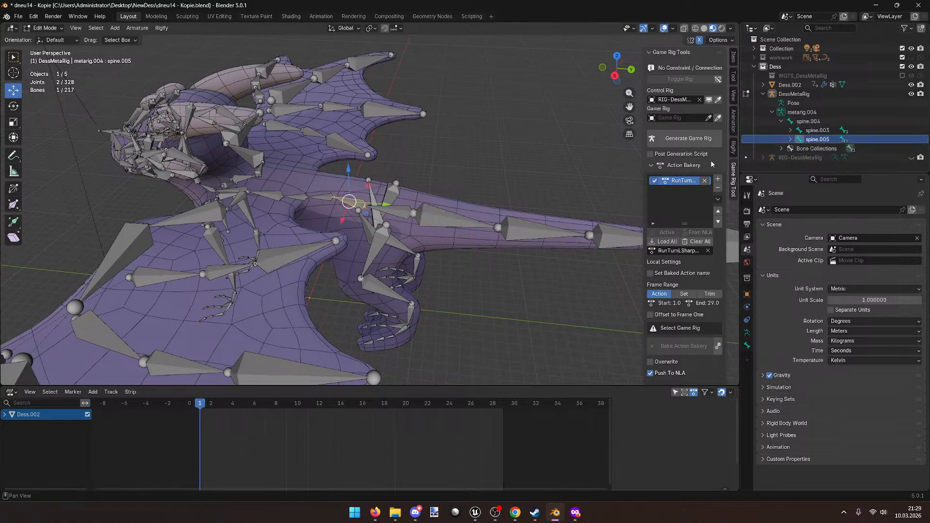
Step: In Pose Mode, move spine.004 to test the deformation, then undo it
click(44, 27)
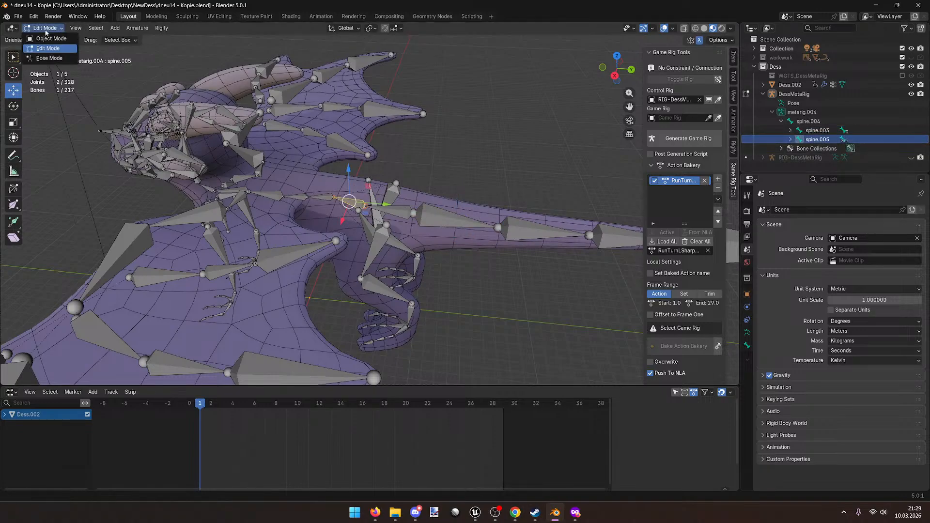
click(46, 58)
click(397, 212)
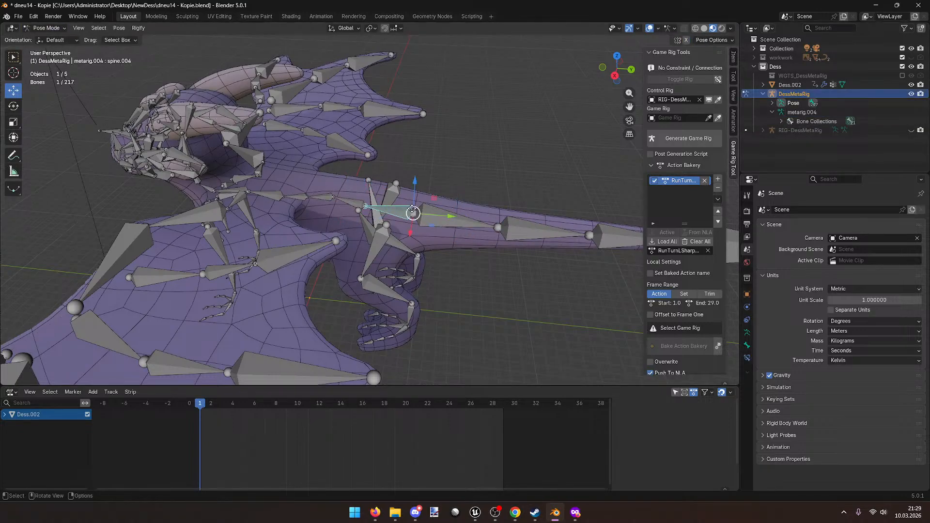
key(g)
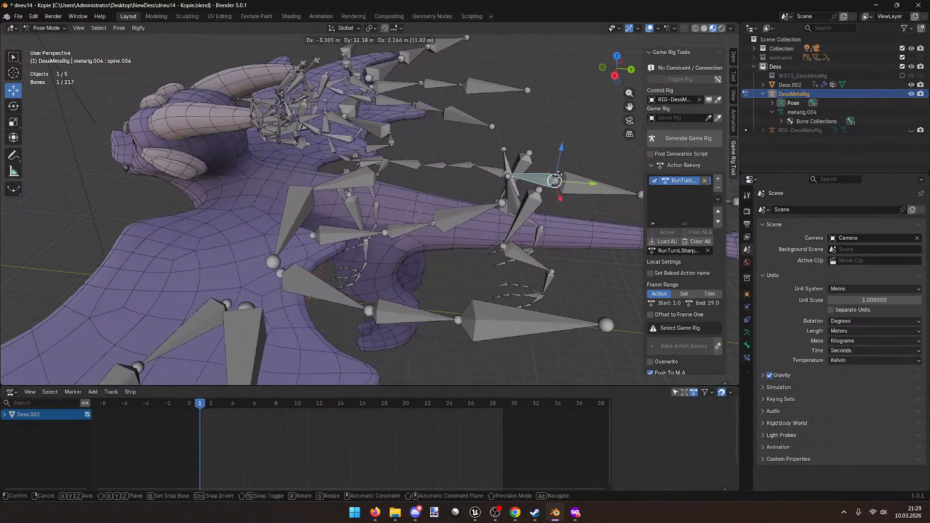
click(591, 184)
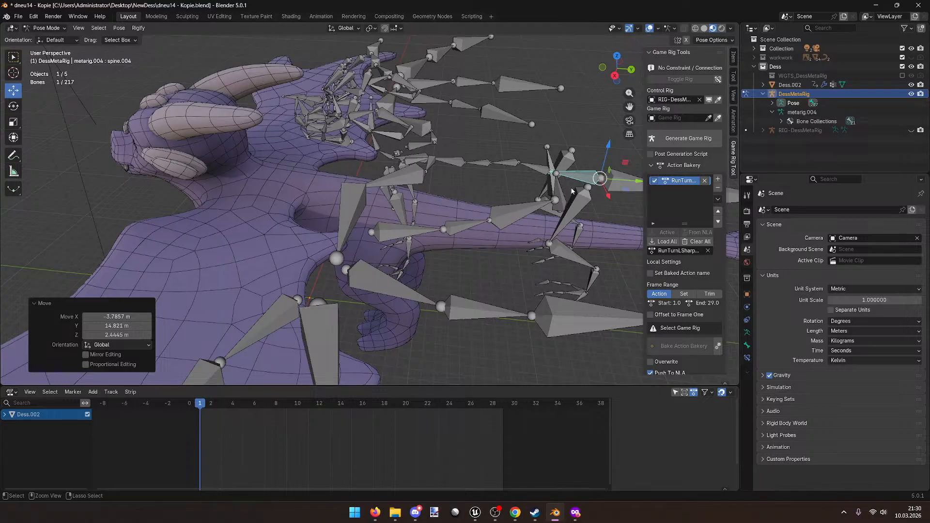
key(ctrl+z)
Step: Return the meta-rig to Object Mode and save dneu14 - Kopie.blend
scroll(473, 257, down, 5)
click(469, 138)
scroll(304, 192, down, 3)
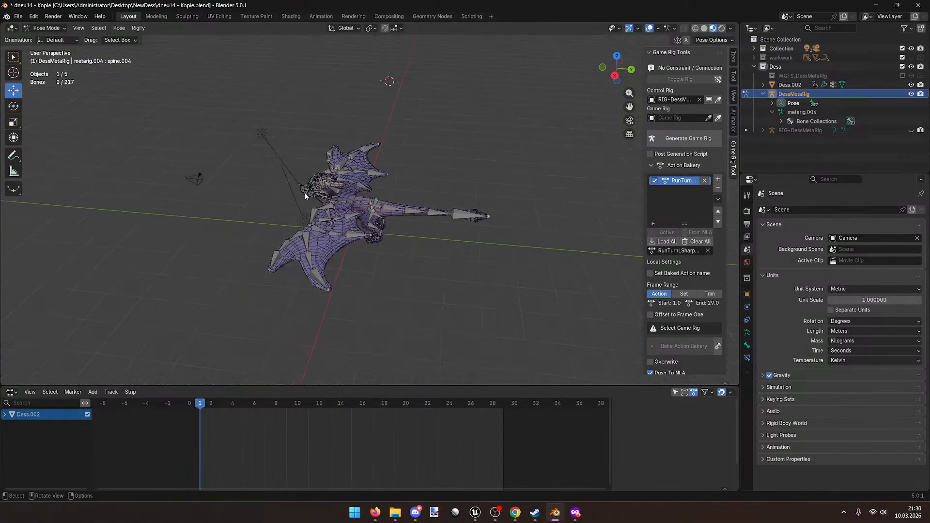
click(46, 27)
click(46, 38)
middle_drag(419, 278, 354, 252)
click(470, 260)
key(ctrl+s)
scroll(354, 252, up, 3)
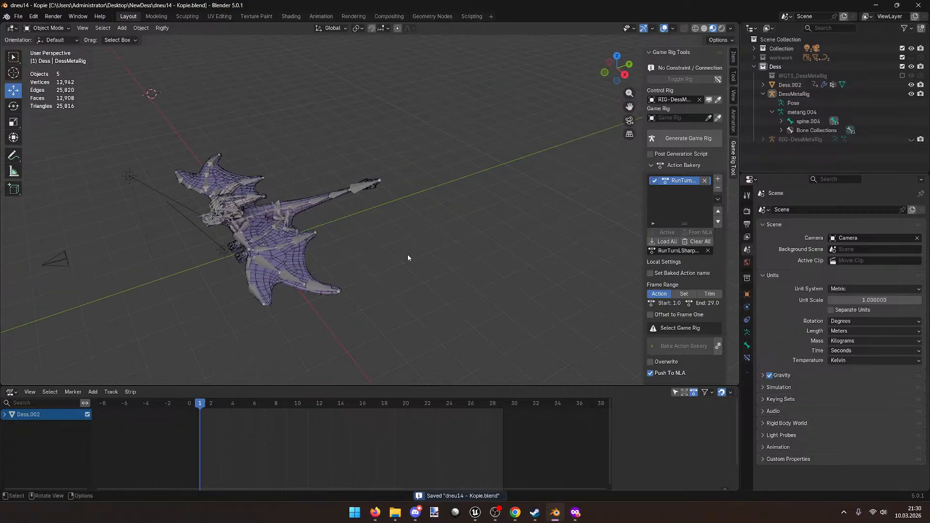
Step: Add a Rigify animal meta-rig (cat) from Armature > Rigify Meta-Rigs > Animals
key(shift+a)
mouse_move(397, 341)
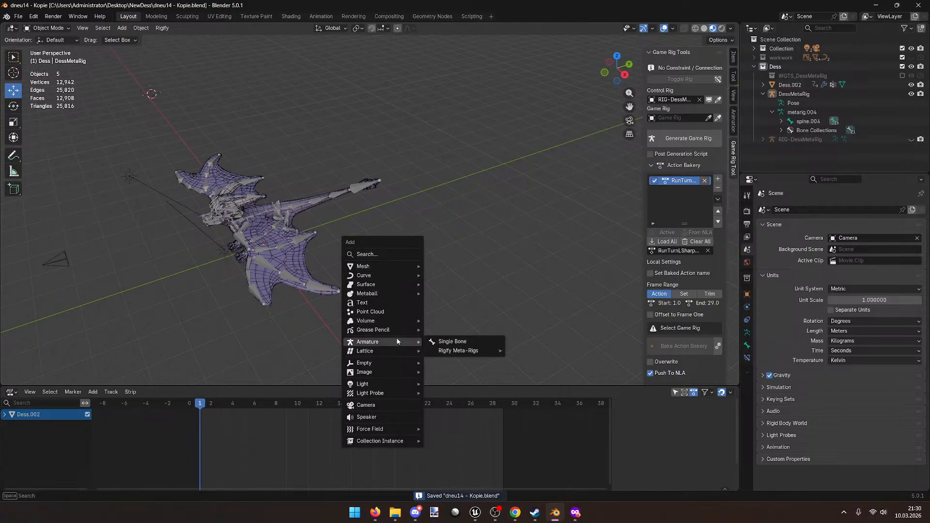
mouse_move(480, 352)
mouse_move(541, 361)
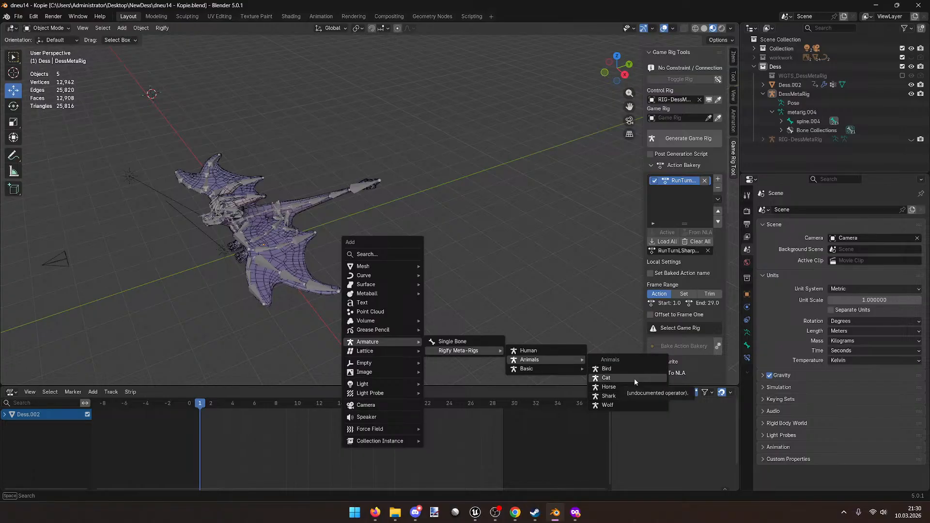
click(624, 402)
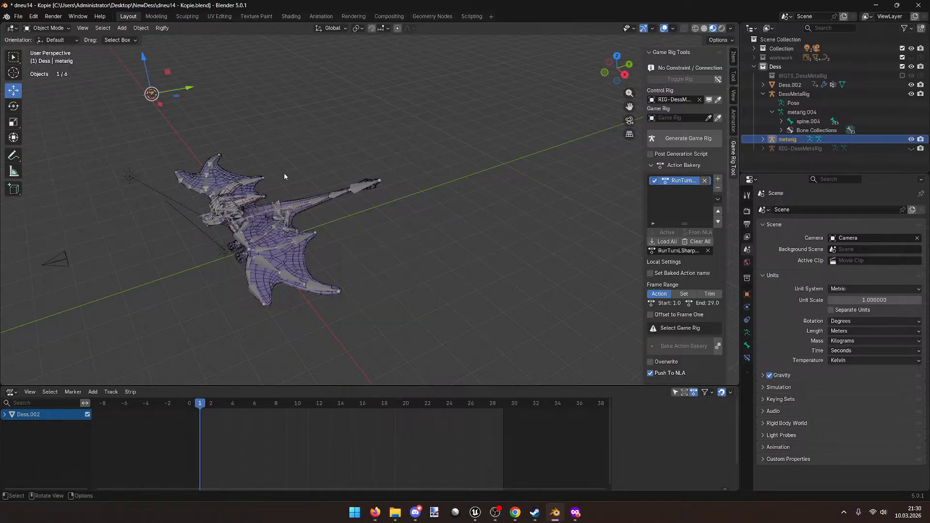
Step: Move the meta-rig along X beside the dragon and scale it by 18
key(g)
key(x)
click(427, 348)
key(s)
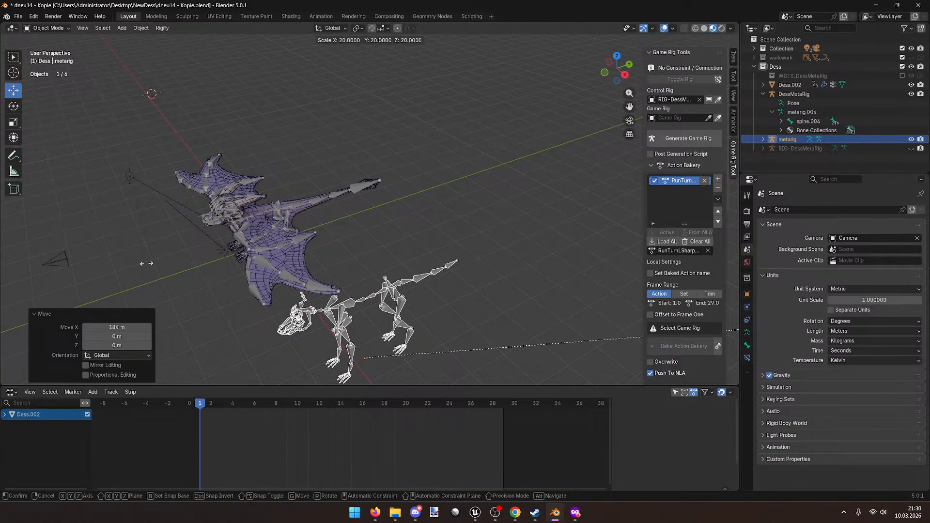
click(45, 290)
middle_drag(265, 332, 352, 282)
Step: Put the metarig in Pose Mode and test-move the spine.003 bone, cancelling the move
key(Tab)
click(460, 200)
click(47, 29)
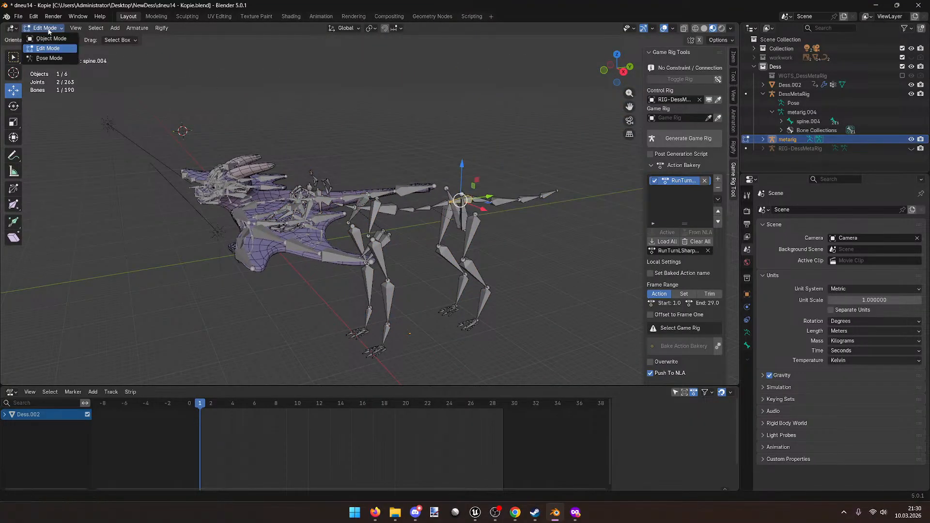
click(49, 58)
drag(477, 207, 477, 188)
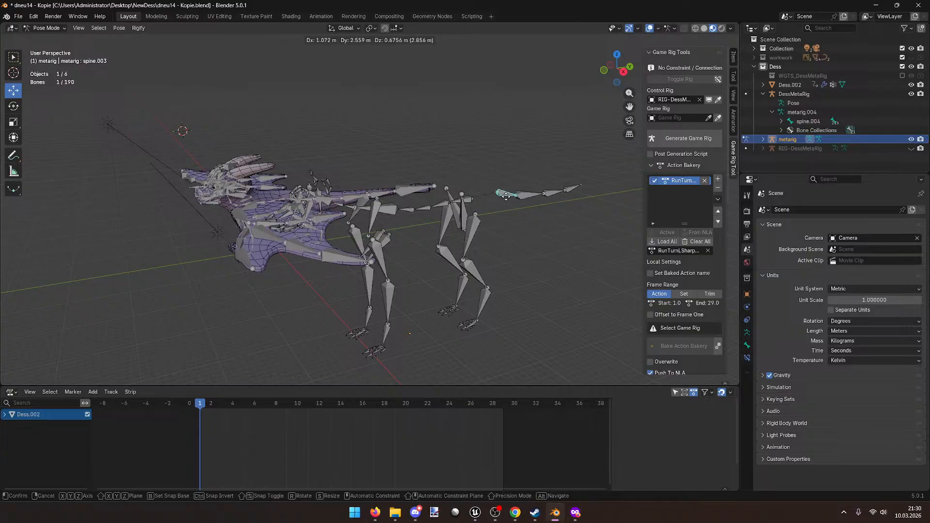
right_click(477, 191)
Step: Try grabbing pelvis.L, then move the spine.004 bone and confirm it
click(463, 203)
key(g)
right_click(463, 198)
click(461, 200)
middle_drag(460, 200, 447, 195)
key(g)
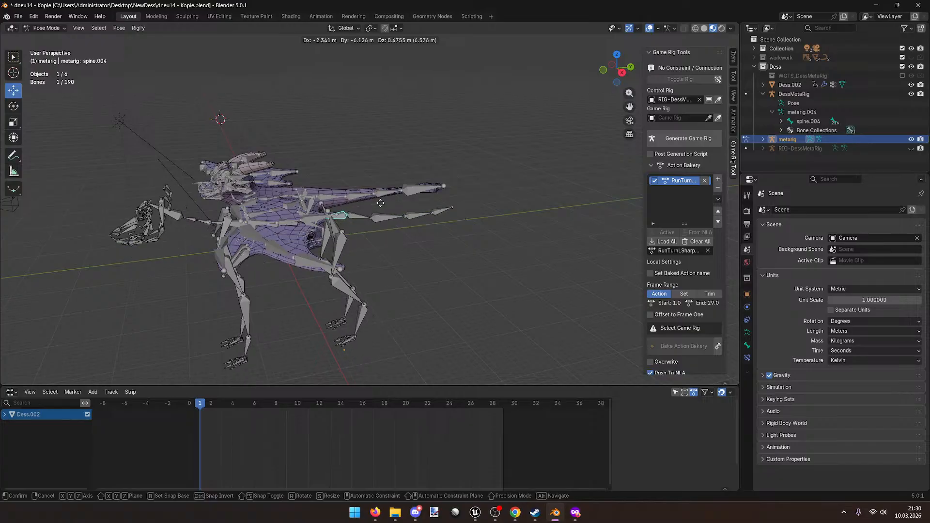
click(526, 211)
Step: Select the metarig's front_toe.L and front_foot.L bones, then return it to Object Mode
middle_drag(526, 211, 334, 240)
click(344, 196)
click(315, 279)
middle_drag(315, 278, 374, 258)
scroll(341, 228, up, 6)
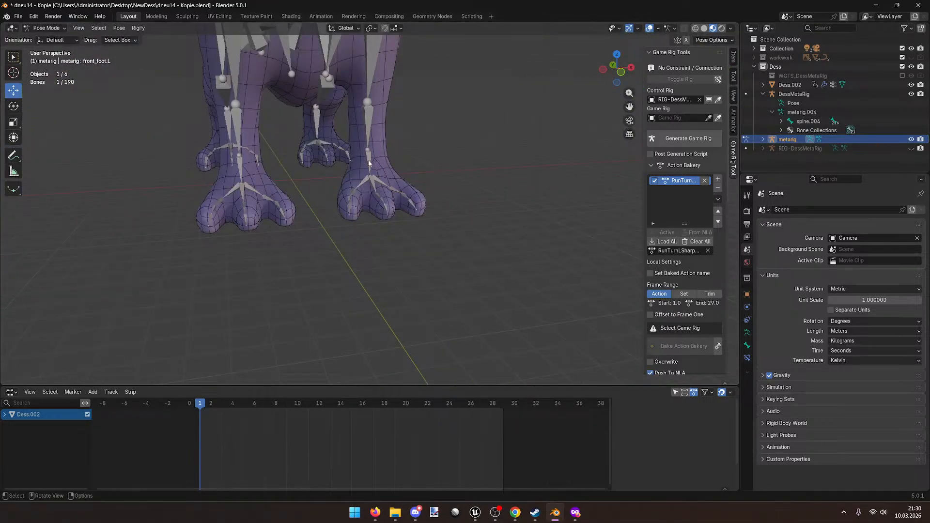
key(Tab)
click(47, 28)
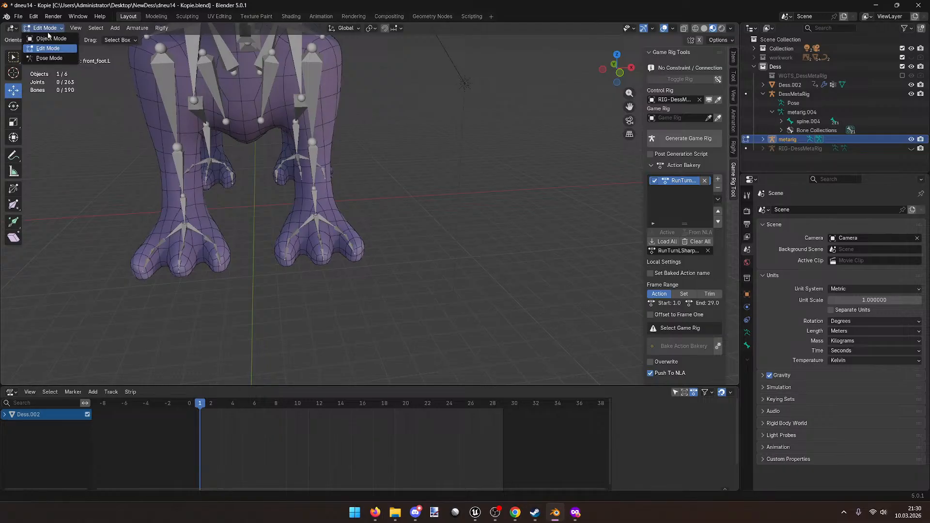
click(50, 39)
Step: Inspect DessMetaRig's foot bones in Edit Mode, including f_pinky.03.L and front_foot.L.002
click(318, 219)
key(Tab)
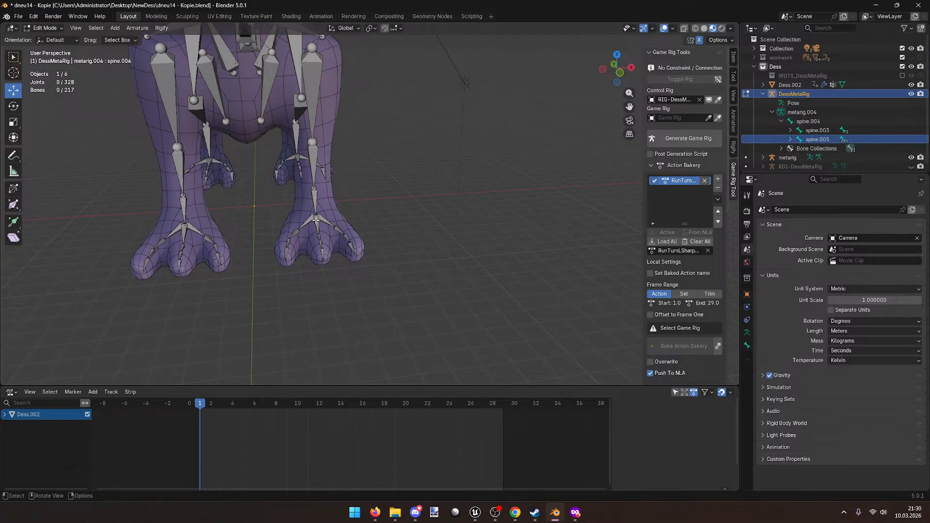
click(352, 246)
click(327, 223)
click(310, 223)
click(326, 221)
scroll(489, 262, down, 8)
middle_drag(493, 262, 420, 267)
key(Tab)
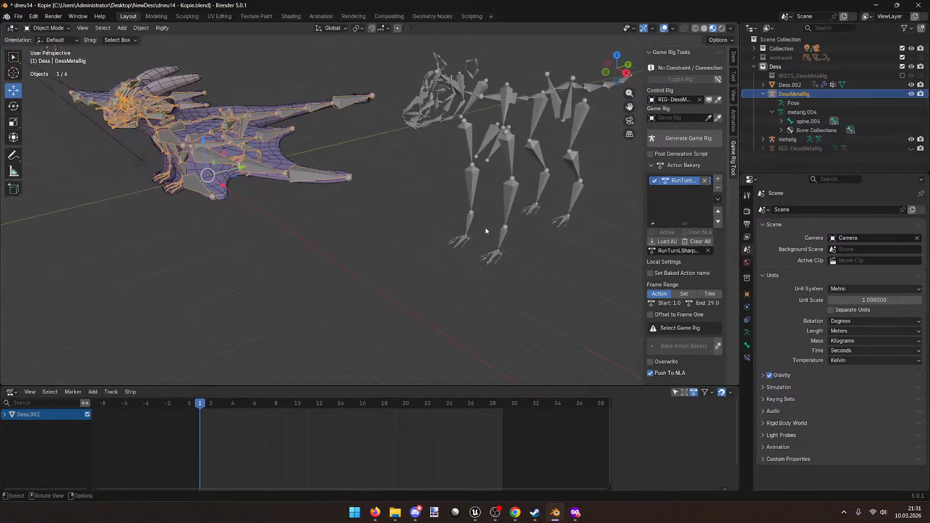
Step: Compare by selecting the metarig's f_palm.04.L and foot bones in Edit Mode
click(487, 231)
click(504, 233)
key(Tab)
click(415, 269)
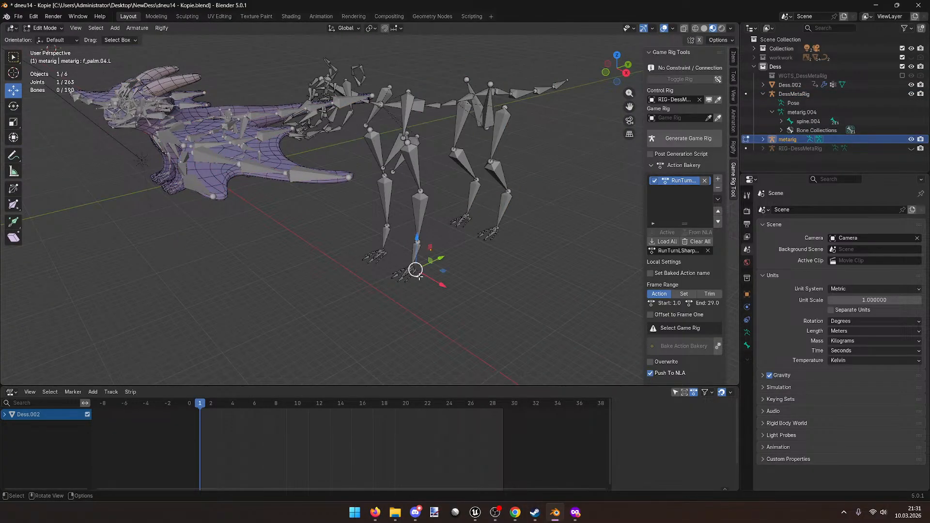
scroll(429, 277, up, 3)
click(441, 290)
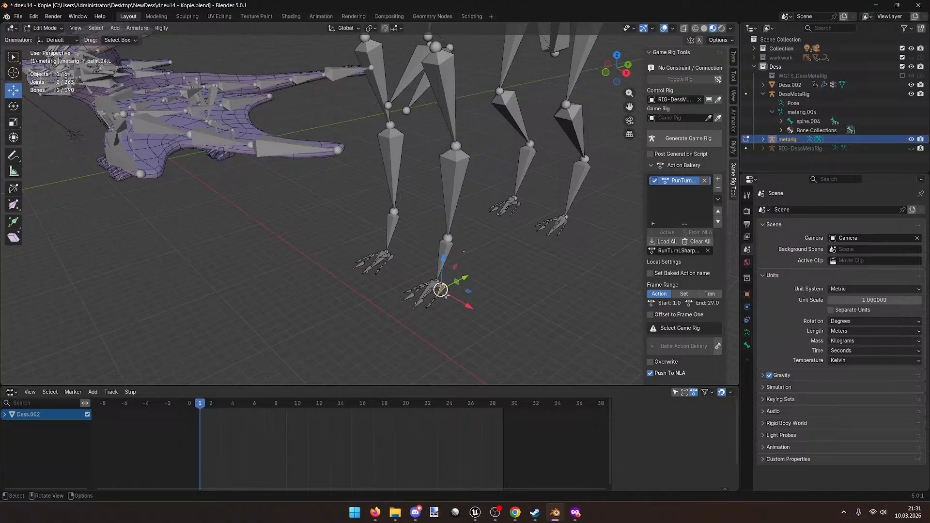
scroll(444, 290, down, 5)
key(Tab)
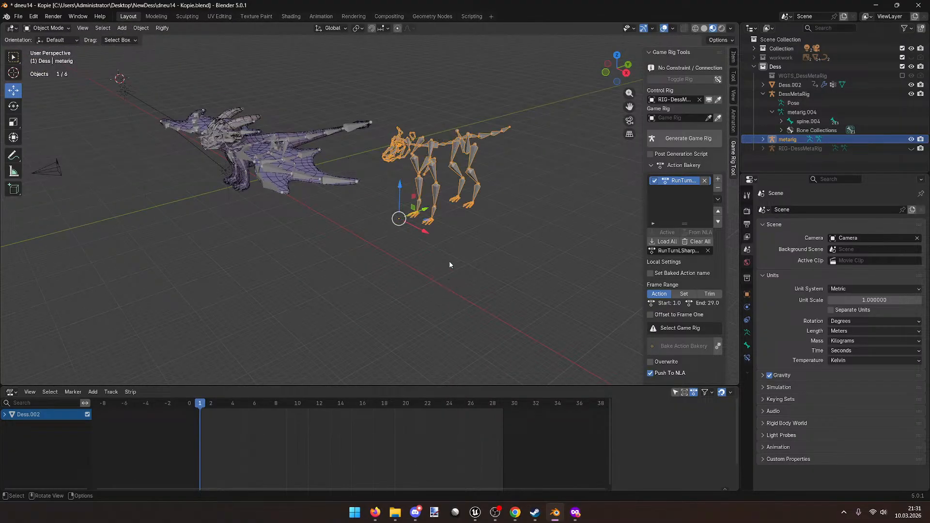
Step: View the metarig beside the dragon from another angle, leaving it in Edit Mode
shift+middle_drag(446, 286, 422, 285)
scroll(423, 283, up, 8)
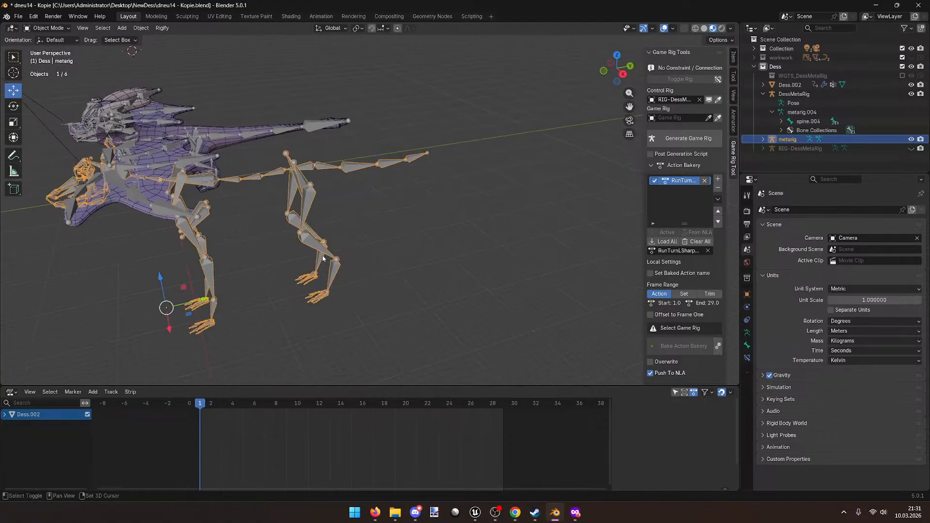
key(Tab)
key(Tab)
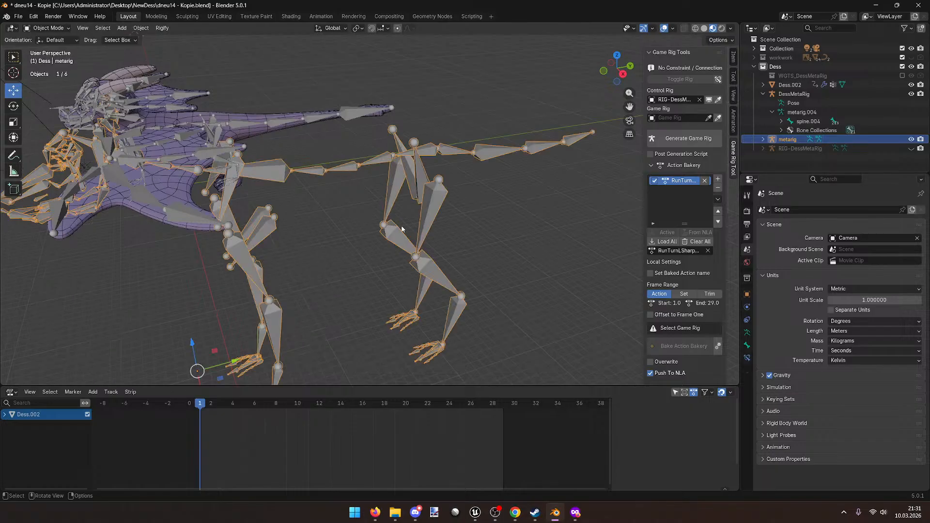
scroll(383, 252, down, 10)
middle_drag(376, 237, 291, 233)
key(Tab)
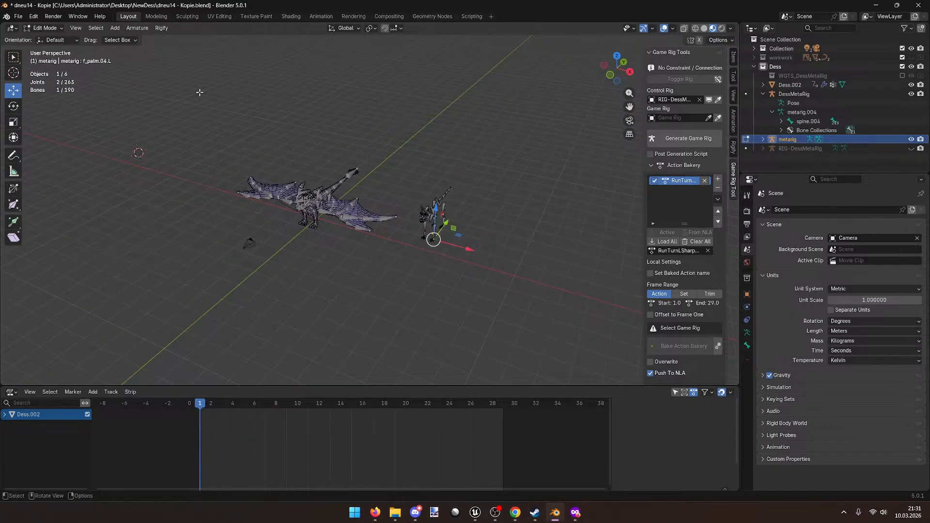
key(Tab)
Step: Delete the cat metarig and collapse DessMetaRig's children in the outliner
key(x)
click(460, 230)
middle_drag(460, 230, 418, 232)
click(763, 93)
Step: Add a Rigify Animals > Wolf meta-rig to the scene
key(shift+a)
mouse_move(418, 232)
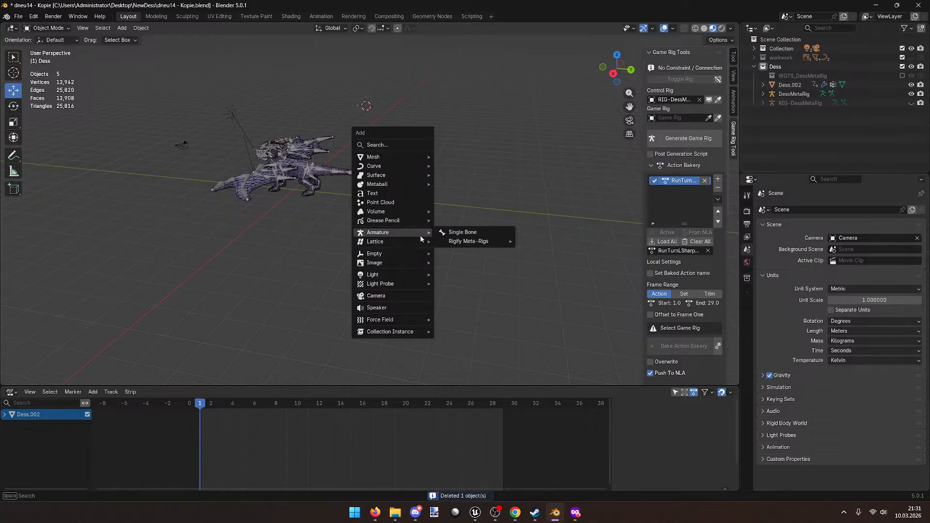
mouse_move(487, 240)
mouse_move(548, 249)
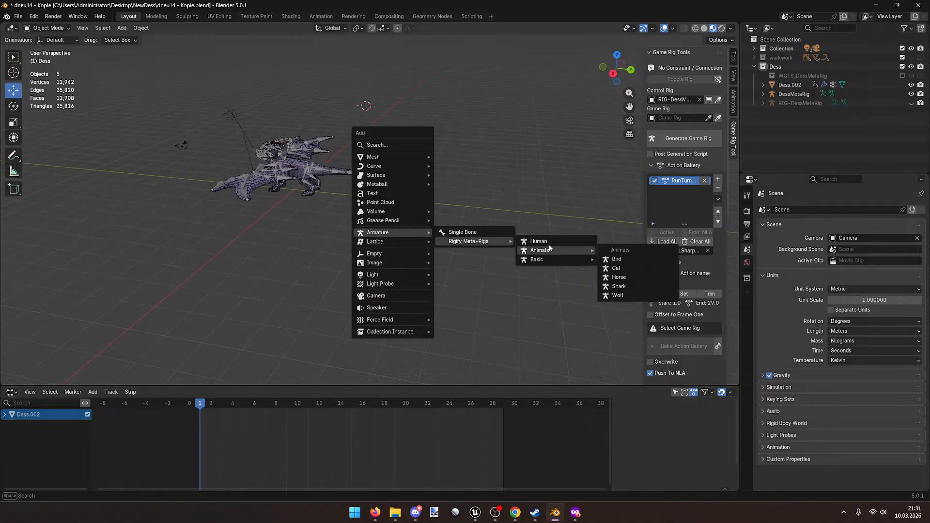
click(618, 295)
Step: Scale the Wolf meta-rig by 26.8 and bring up the Rigify generation option
middle_drag(396, 113, 232, 167)
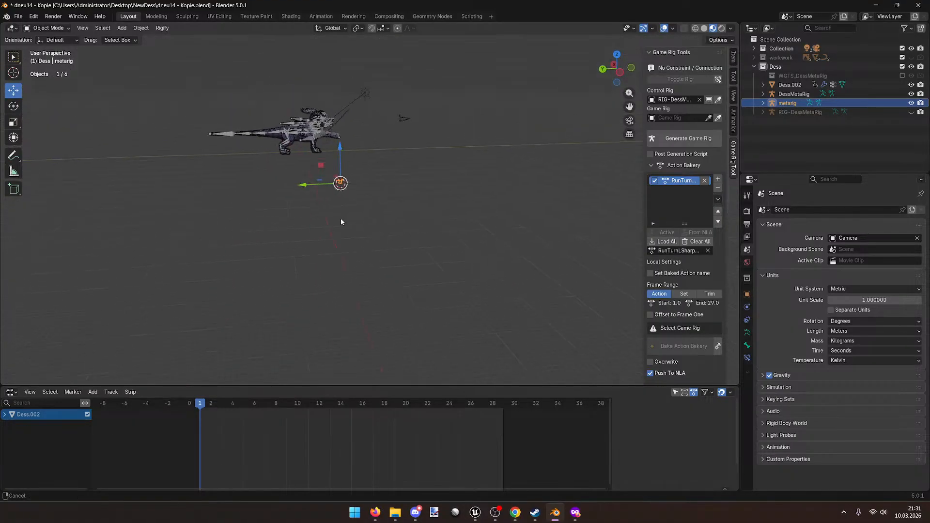
key(s)
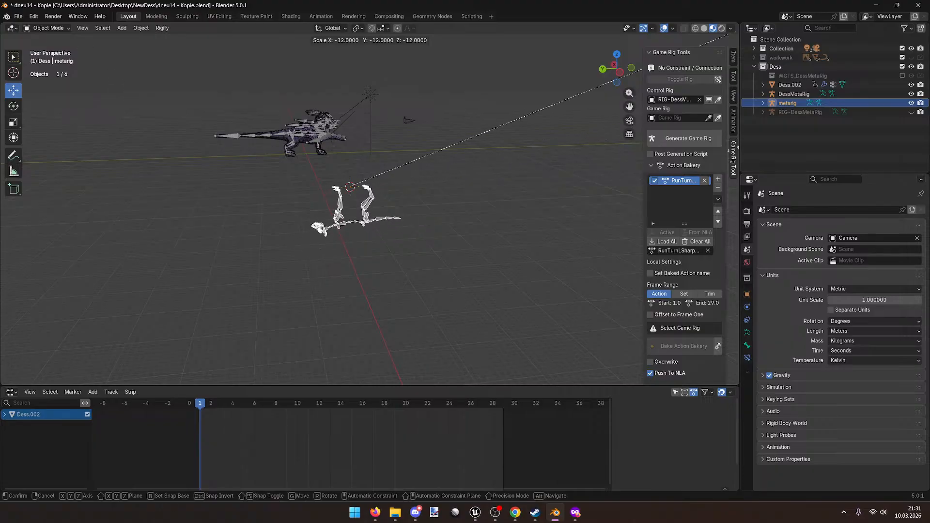
click(362, 373)
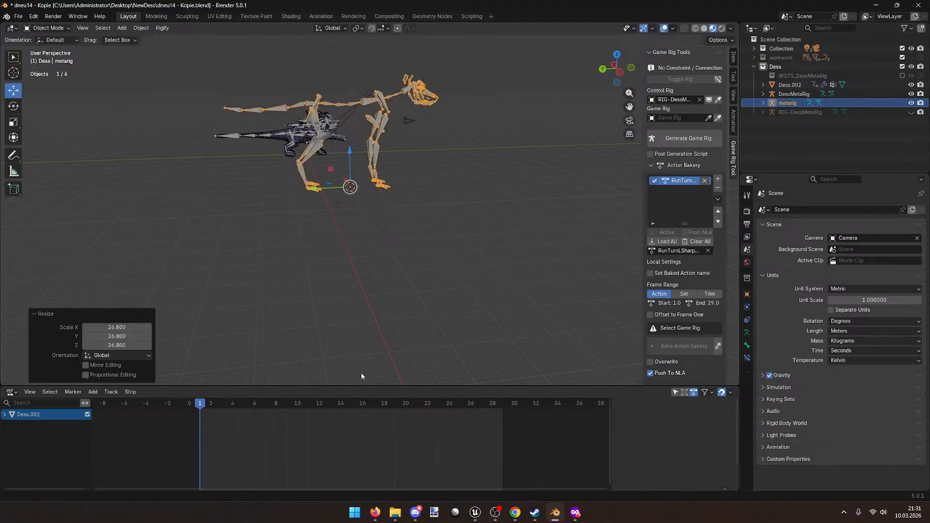
click(162, 27)
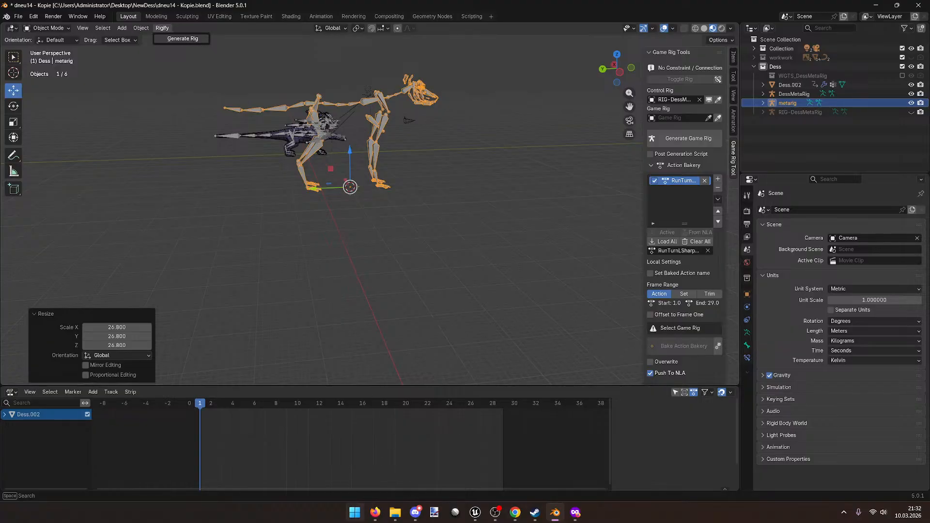
Step: Watch the CPU load in Task Manager while Rigify generates the control rig named 'rig'
right_click(355, 512)
click(393, 379)
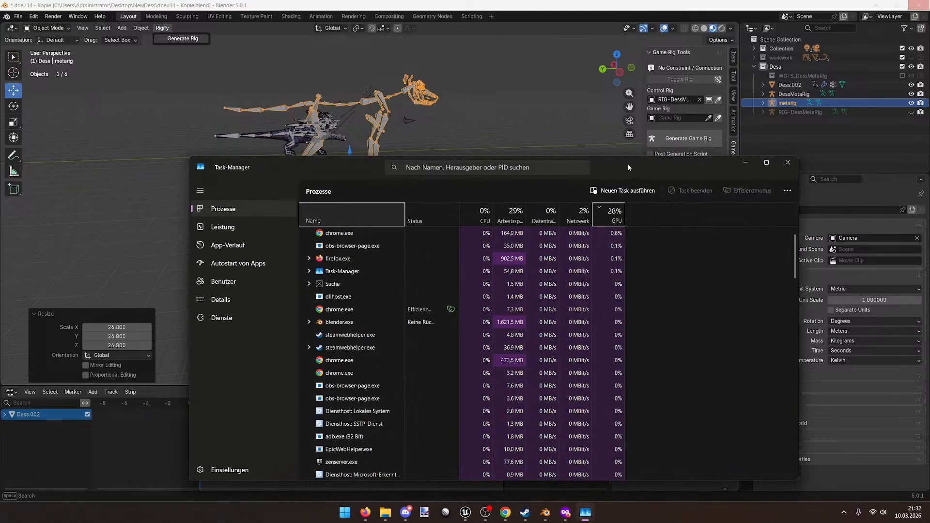
drag(687, 173, 929, 138)
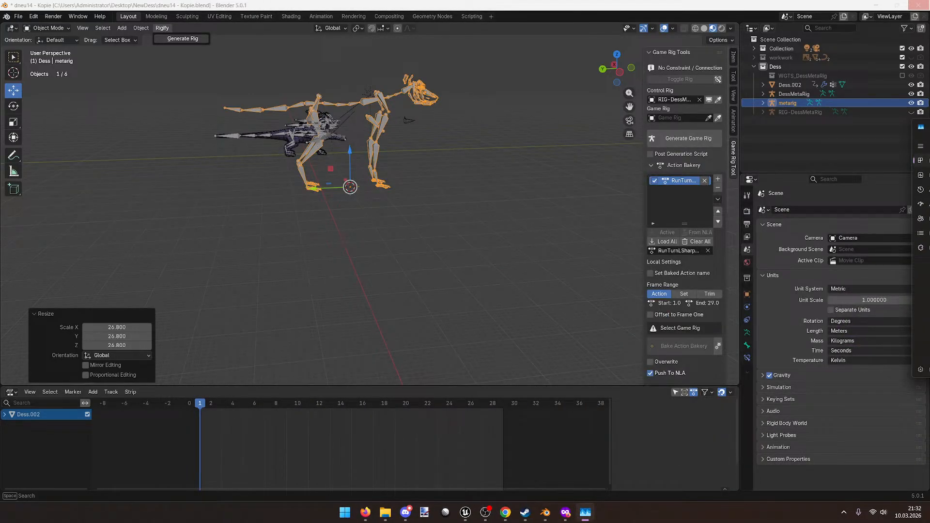
drag(929, 128, 929, 126)
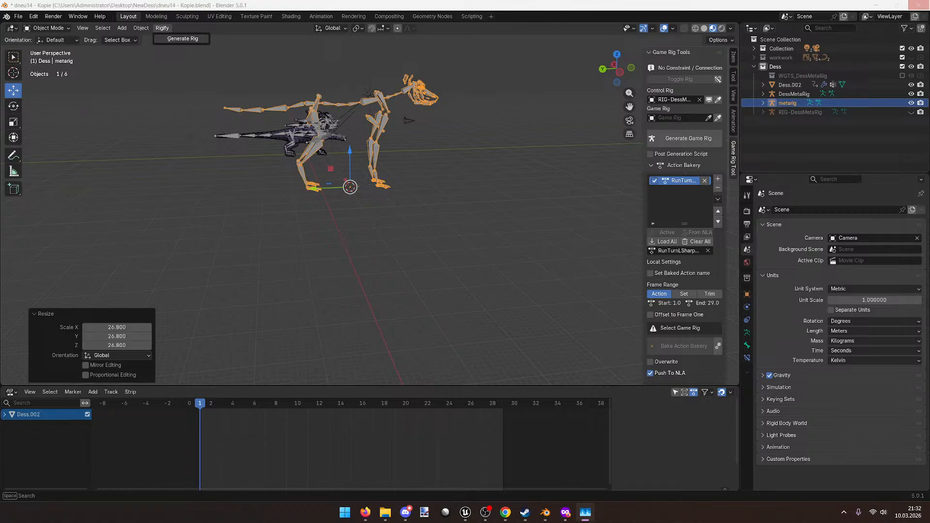
drag(929, 170, 335, 121)
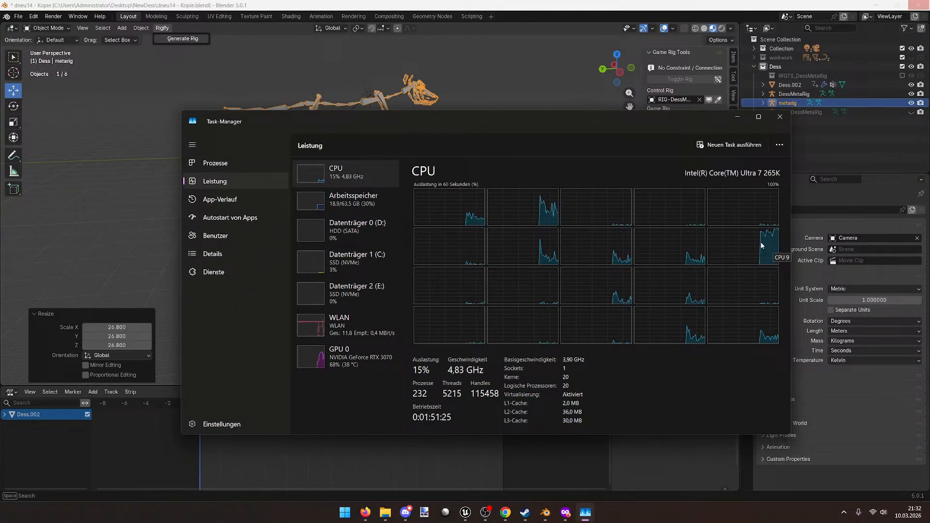
drag(436, 129, 929, 168)
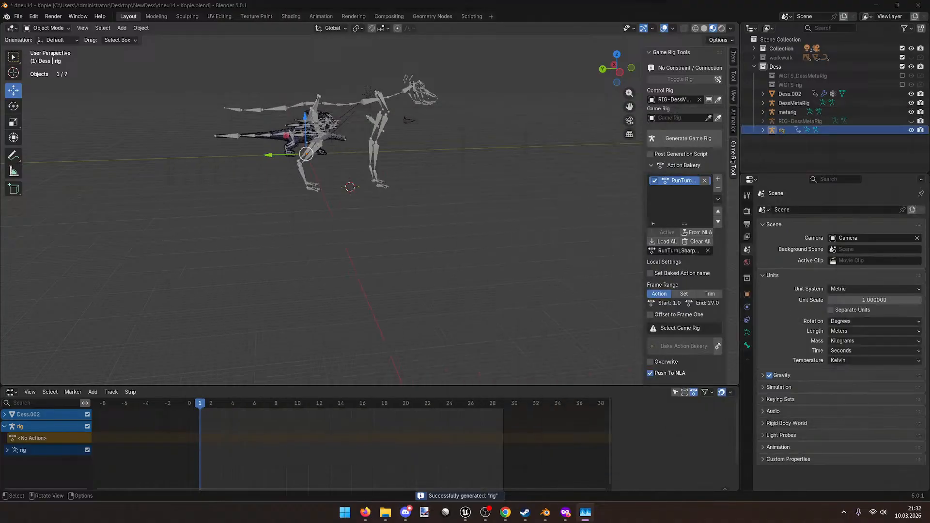
Step: Move the generated rig about −177 m along X and scale it by 28.2
middle_drag(605, 184, 242, 192)
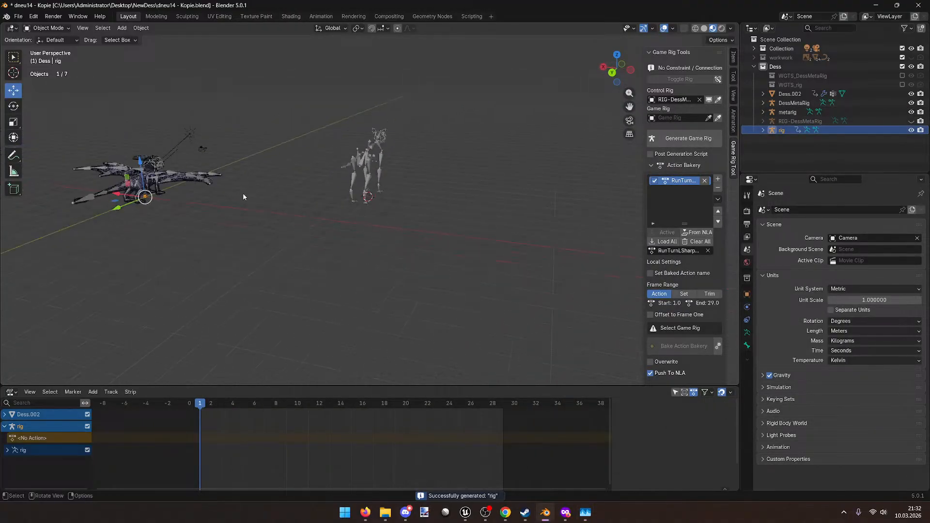
key(g)
key(x)
click(480, 235)
key(s)
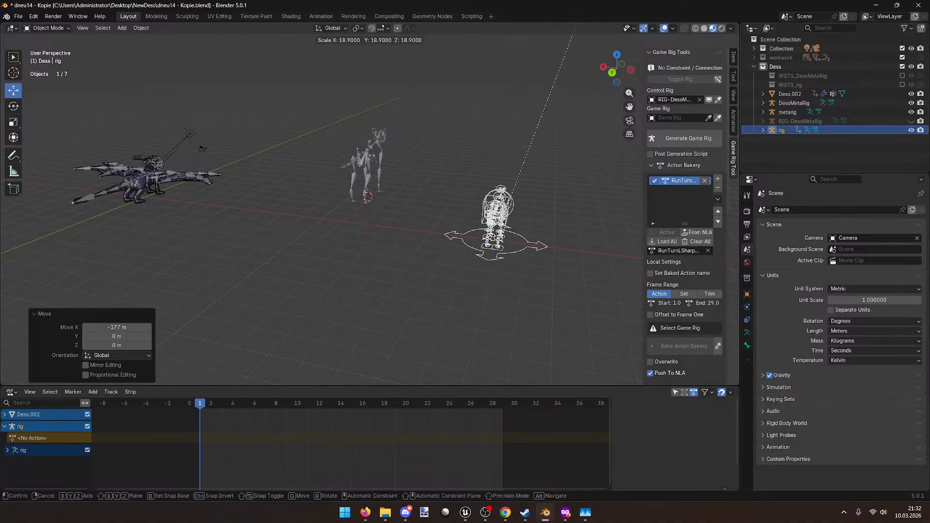
click(625, 246)
Step: Orbit toward the scaled rig and expand the rig object in the Outliner
middle_drag(603, 293, 471, 286)
scroll(471, 287, up, 2)
middle_drag(615, 191, 584, 195)
click(763, 130)
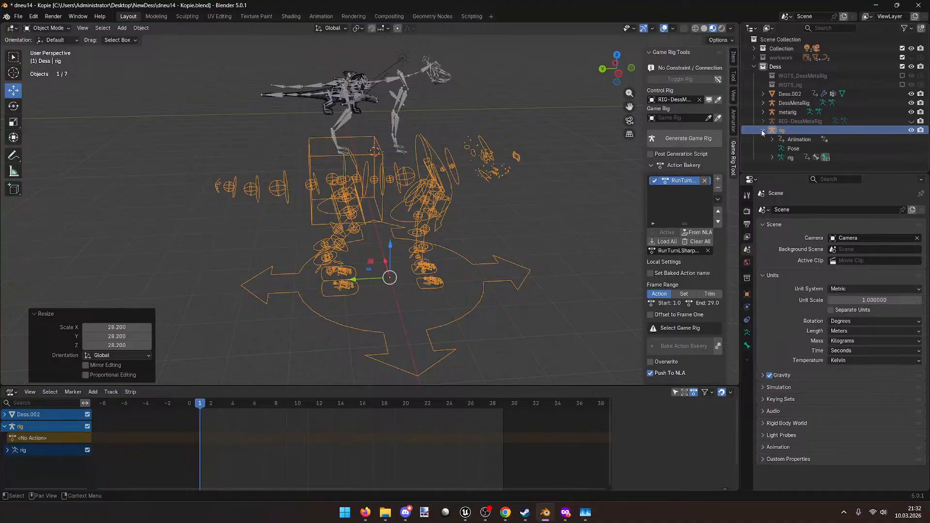
Step: Expand the rig's armature data and root bone, selecting root and VIS_thigh_ik_pole.R
click(772, 158)
scroll(775, 155, down, 5)
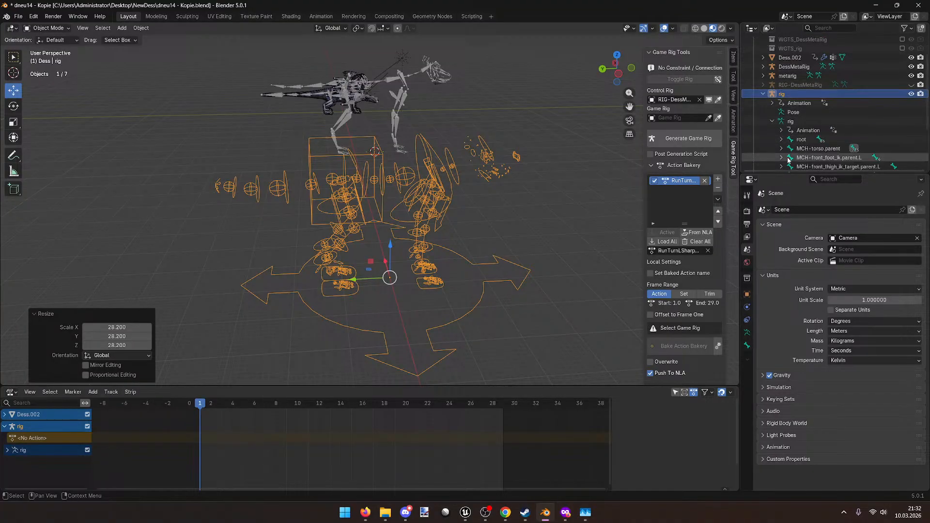
click(781, 84)
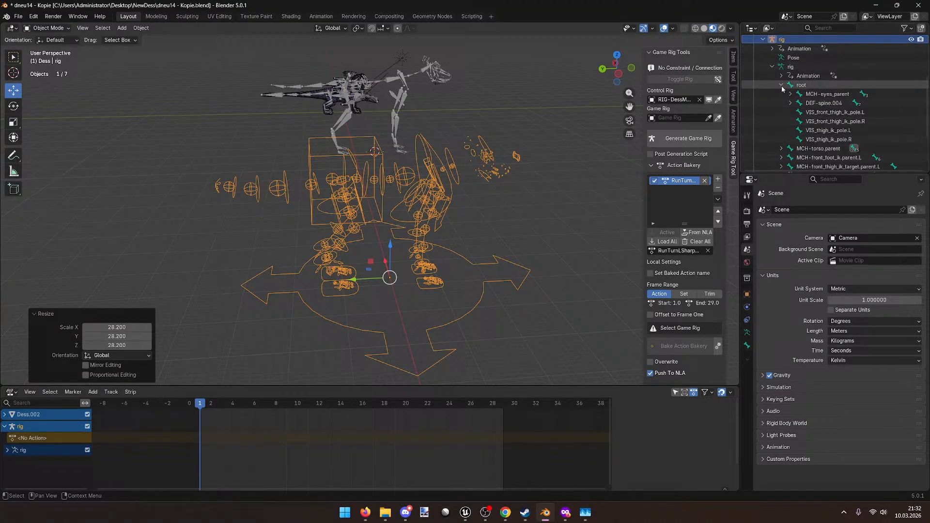
click(801, 85)
scroll(799, 117, down, 4)
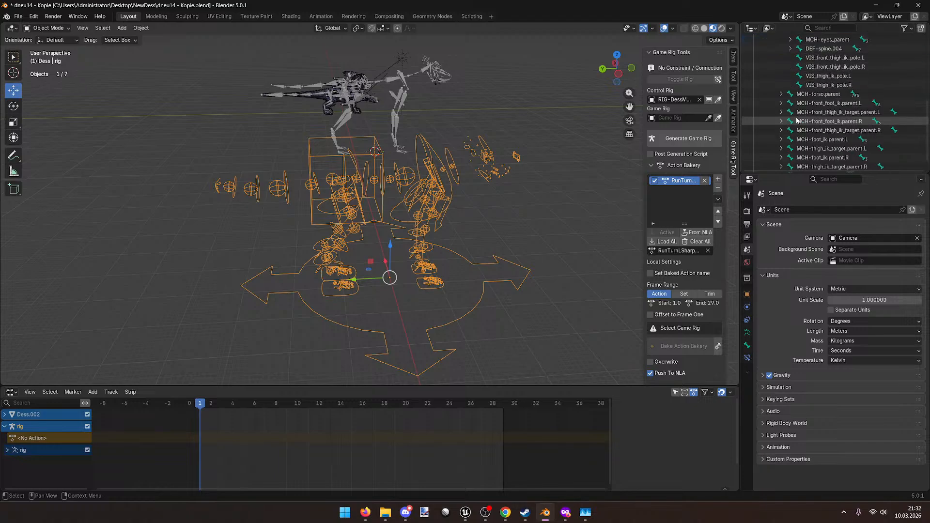
scroll(819, 111, up, 3)
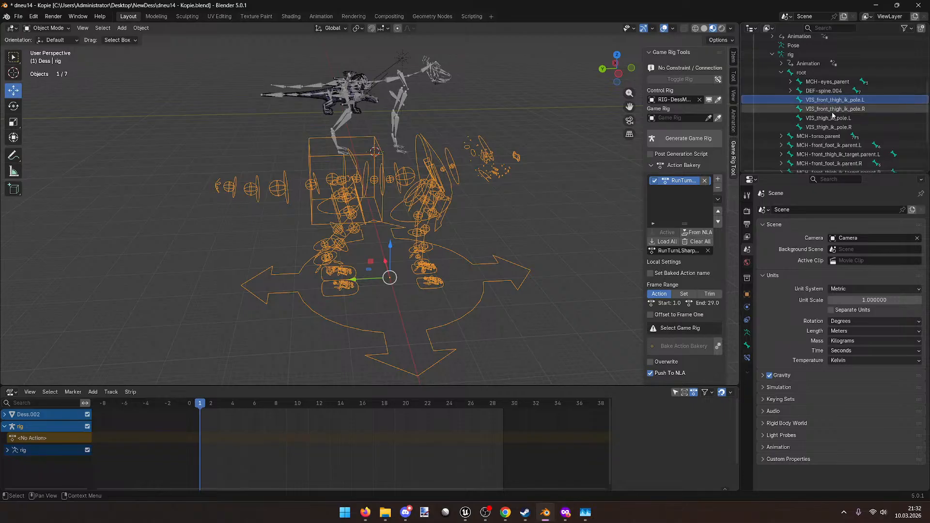
click(830, 128)
scroll(495, 97, up, 3)
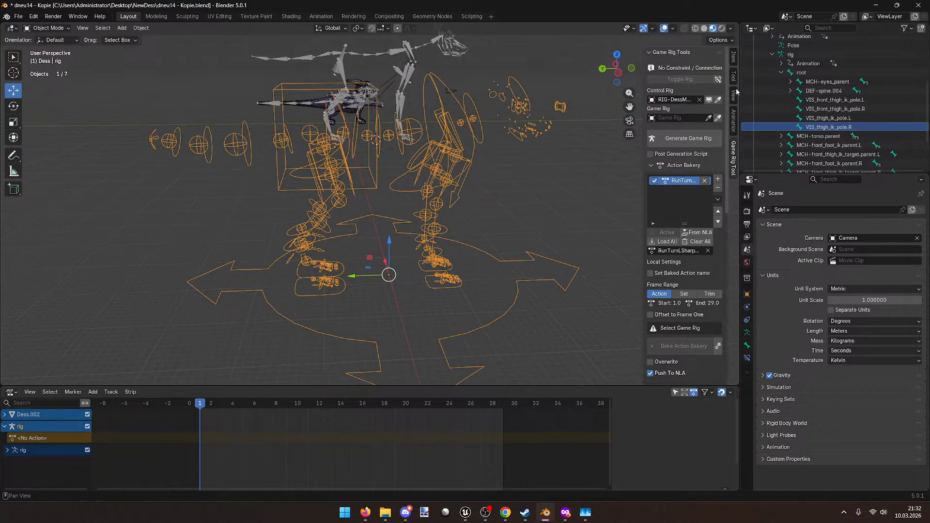
Step: Expand DEF-spine.004, MCH-eyes_parent and DEF-spine.005 to reveal DEF-spine.006
click(789, 91)
click(789, 81)
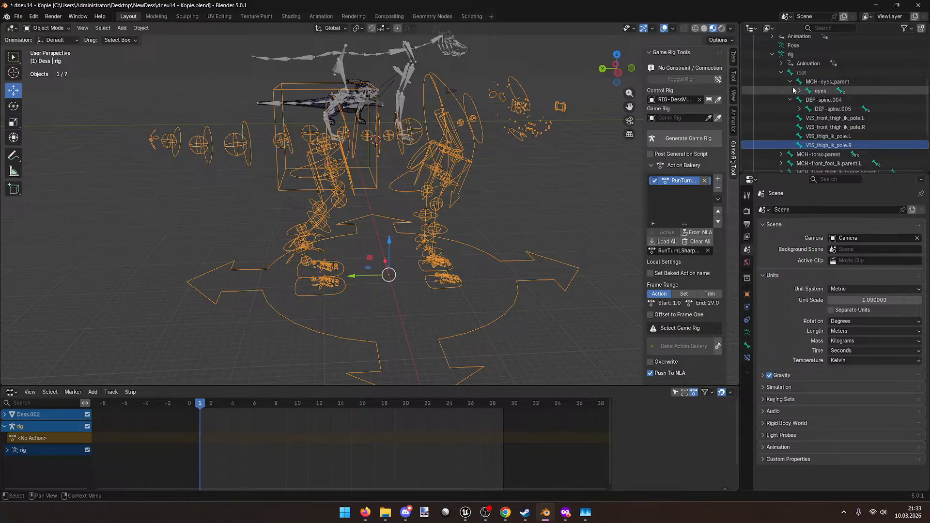
click(800, 109)
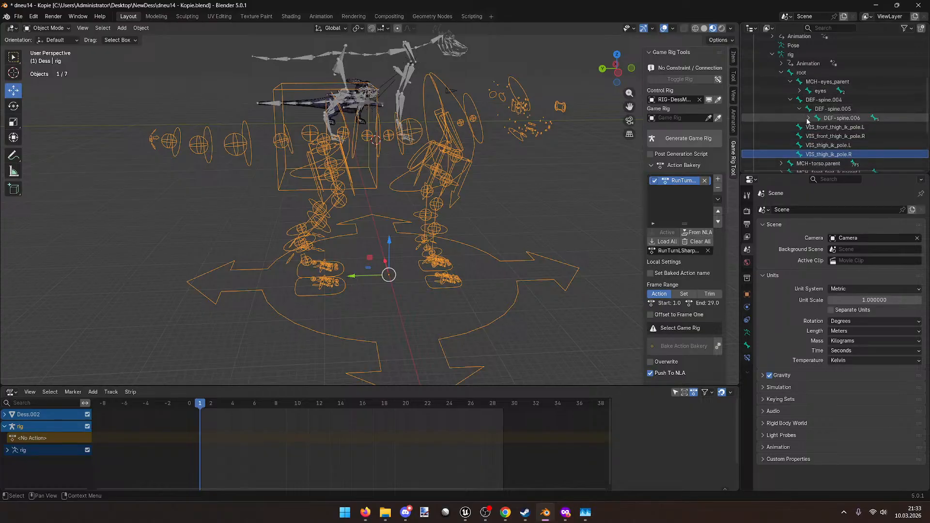
scroll(805, 119, down, 4)
scroll(807, 120, down, 1)
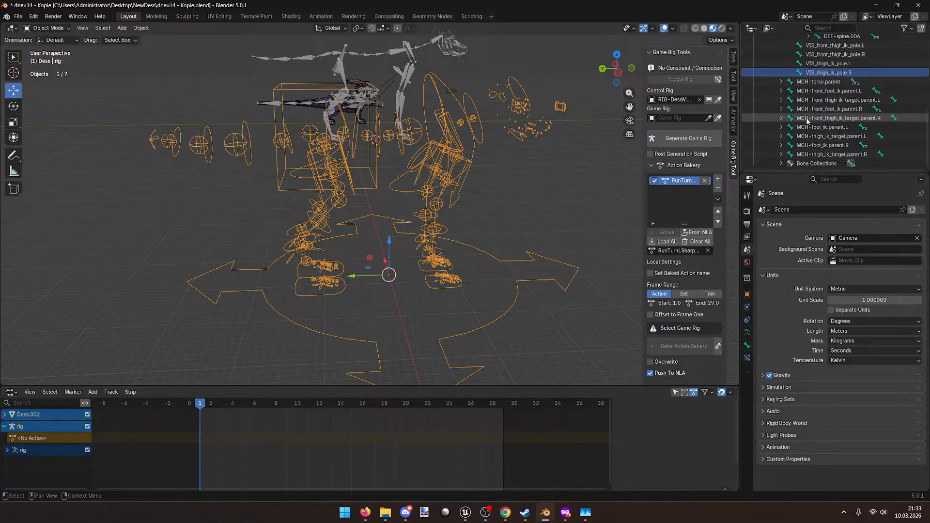
Step: Expand the right front foot chain down to front_foot_heel_ik.R
click(781, 109)
click(790, 117)
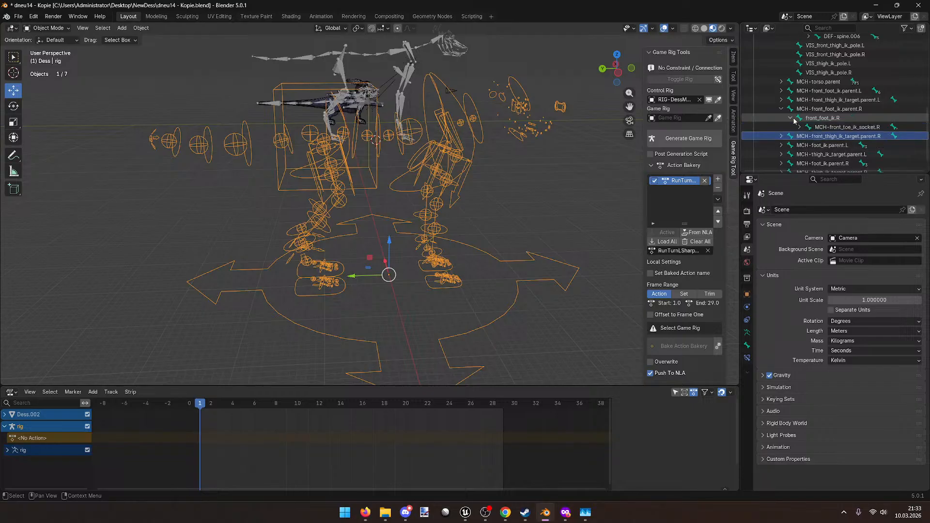
click(800, 127)
click(809, 136)
click(808, 136)
click(808, 136)
click(817, 146)
scroll(838, 150, up, 6)
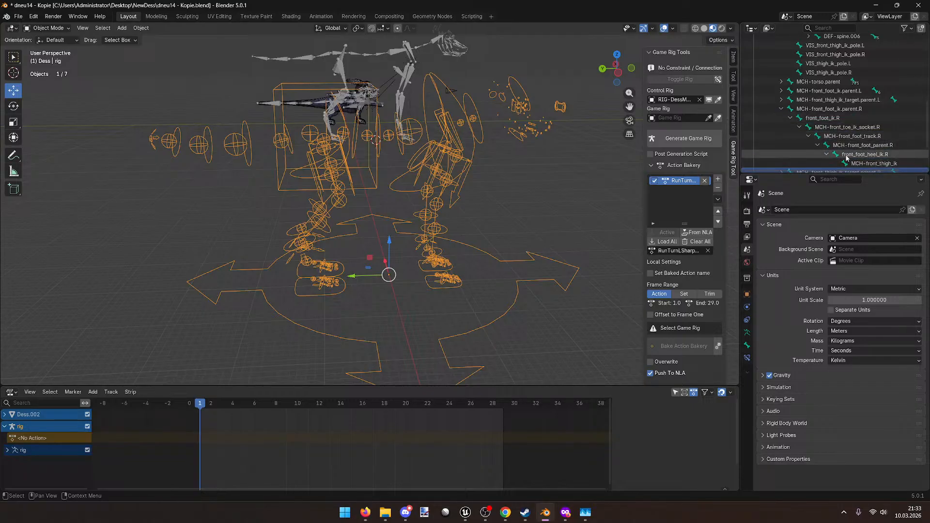
scroll(843, 145, up, 6)
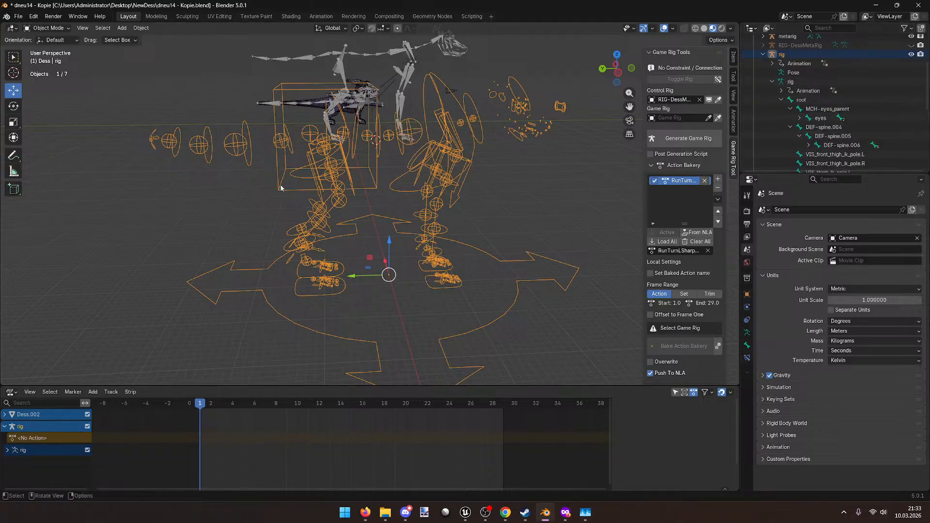
scroll(427, 167, down, 4)
Step: Orbit and zoom the viewport to inspect the rig across the grid
middle_drag(426, 167, 355, 169)
scroll(359, 170, up, 5)
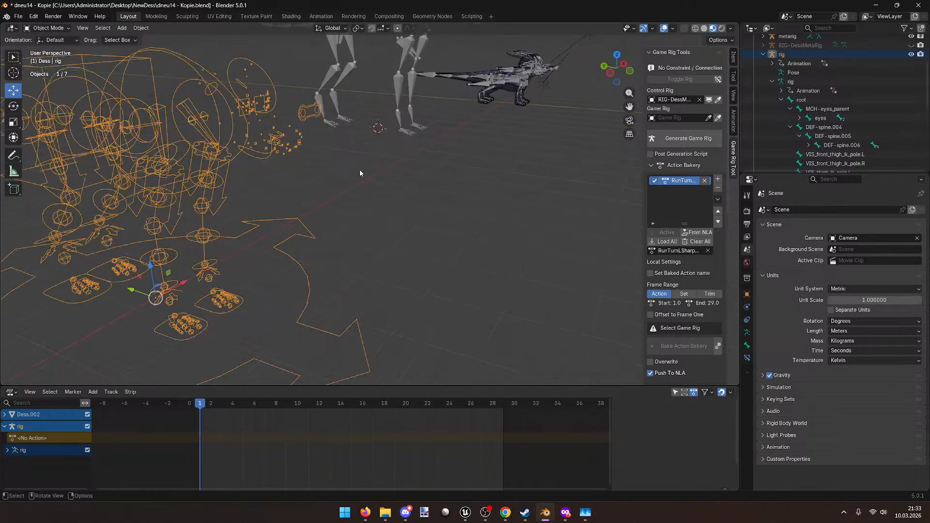
middle_drag(358, 170, 341, 174)
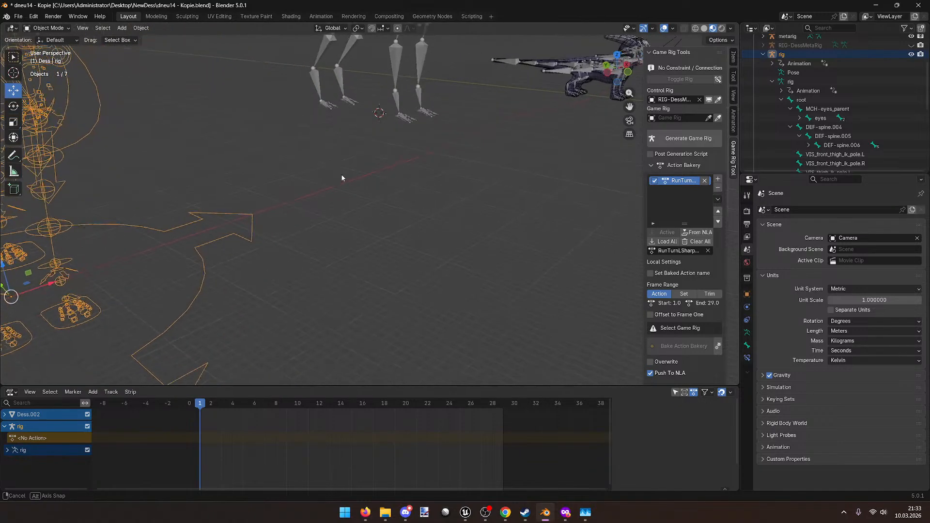
scroll(342, 177, down, 3)
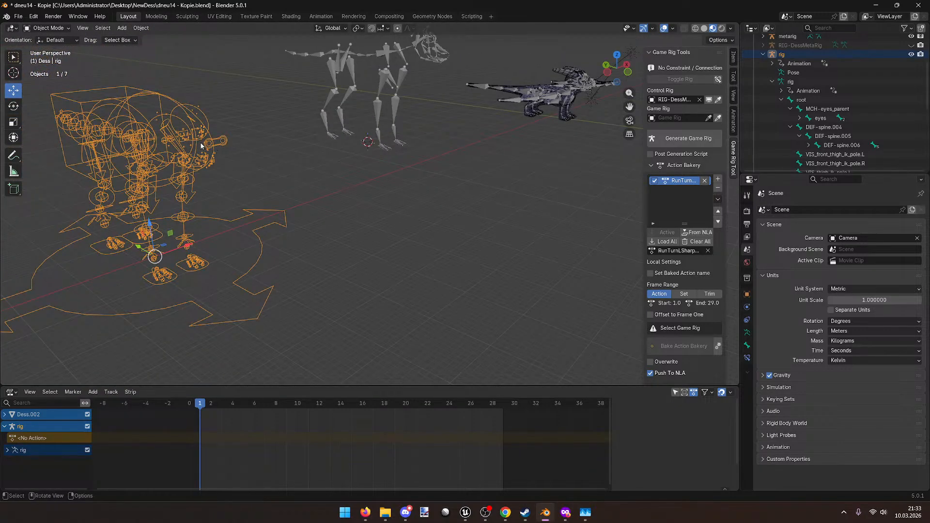
middle_drag(231, 152, 281, 198)
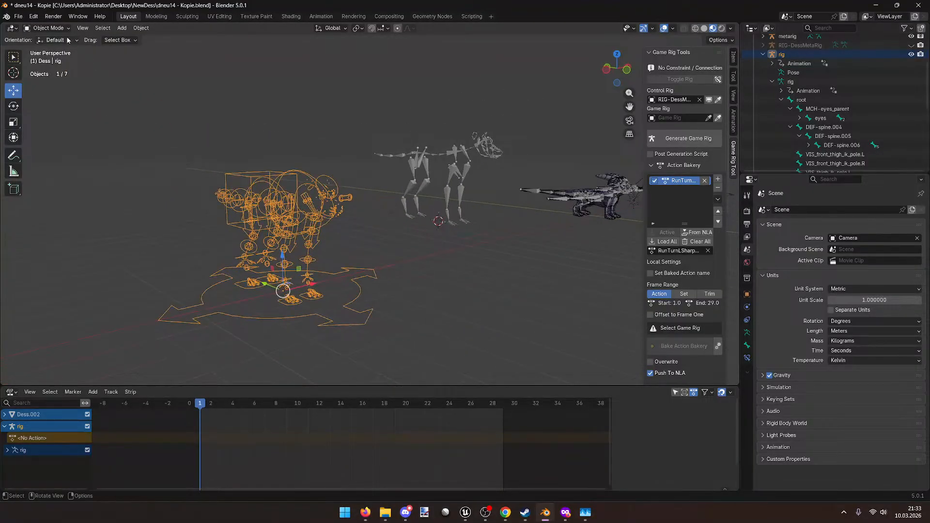
scroll(200, 188, down, 5)
Step: Box-select the metarig and the generated rig and delete them
click(200, 188)
middle_drag(255, 150, 280, 112)
drag(280, 112, 429, 308)
key(Delete)
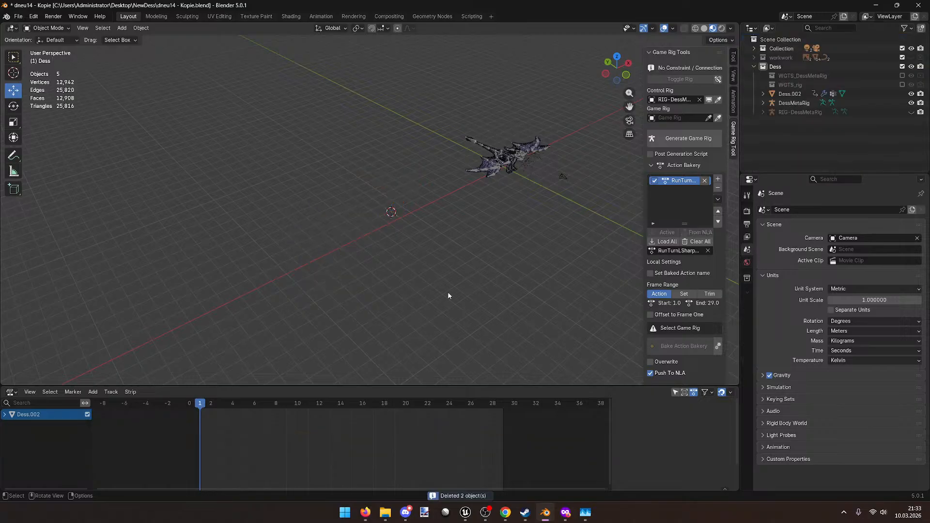
Step: Delete the WGTS_rig widget collection with its contents
middle_drag(472, 138, 445, 153)
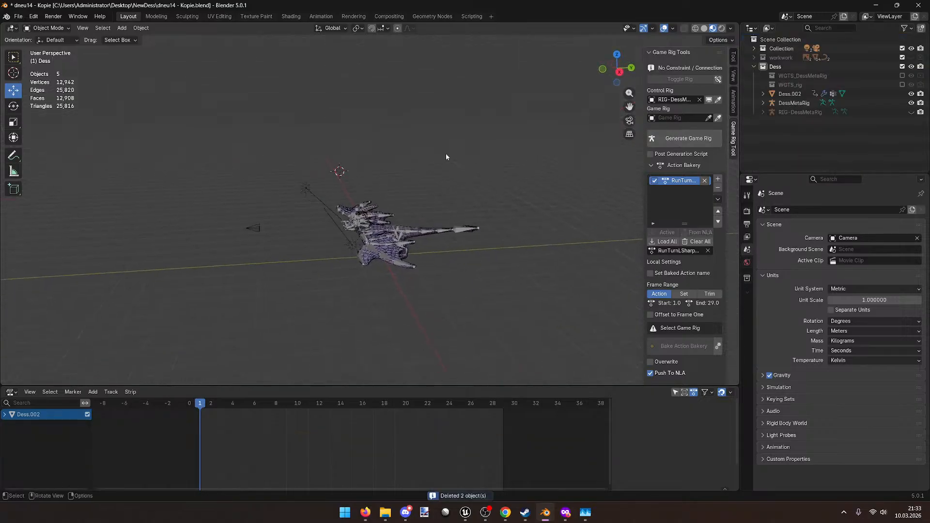
right_click(824, 83)
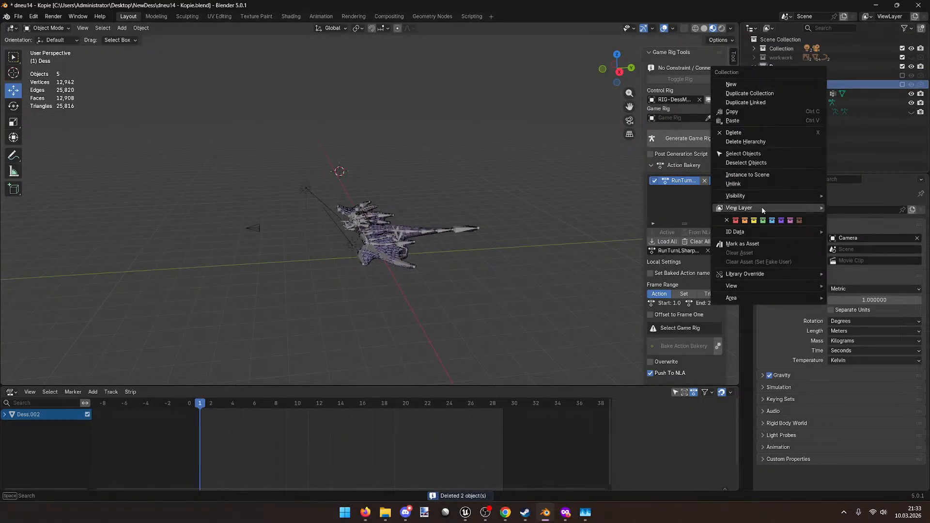
click(769, 143)
Step: Unhide and delete RIG-DessMetaRig, then select the DessMetaRig armature
shift+middle_drag(635, 179, 529, 202)
scroll(529, 203, up, 2)
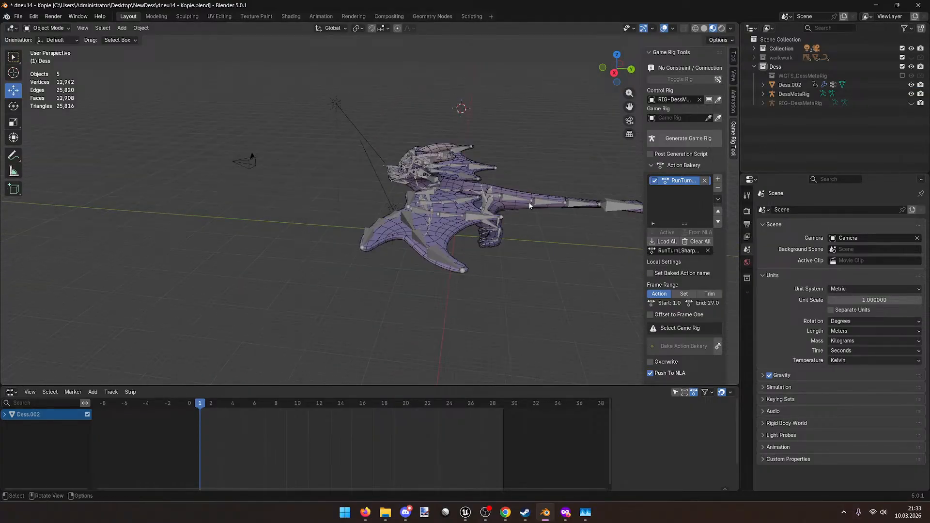
click(910, 103)
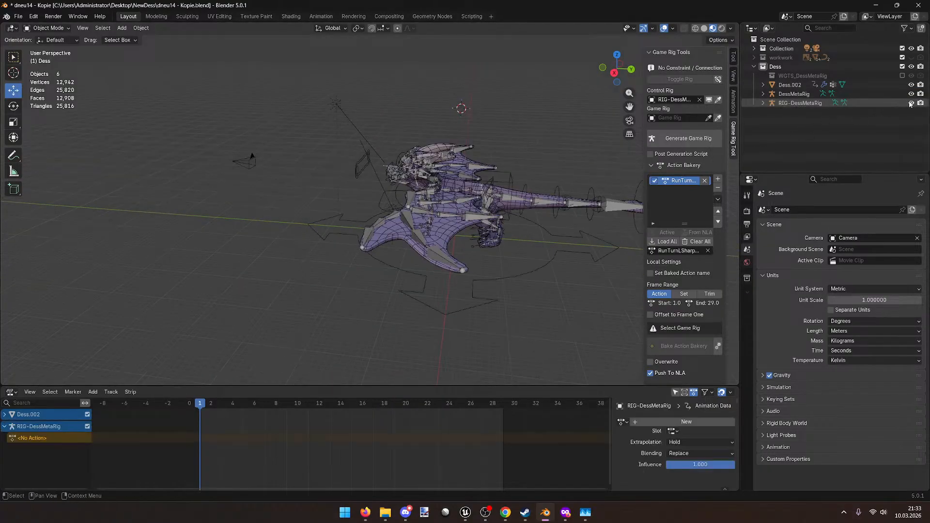
click(537, 269)
key(Delete)
middle_drag(537, 268, 489, 247)
click(380, 181)
scroll(380, 181, up, 4)
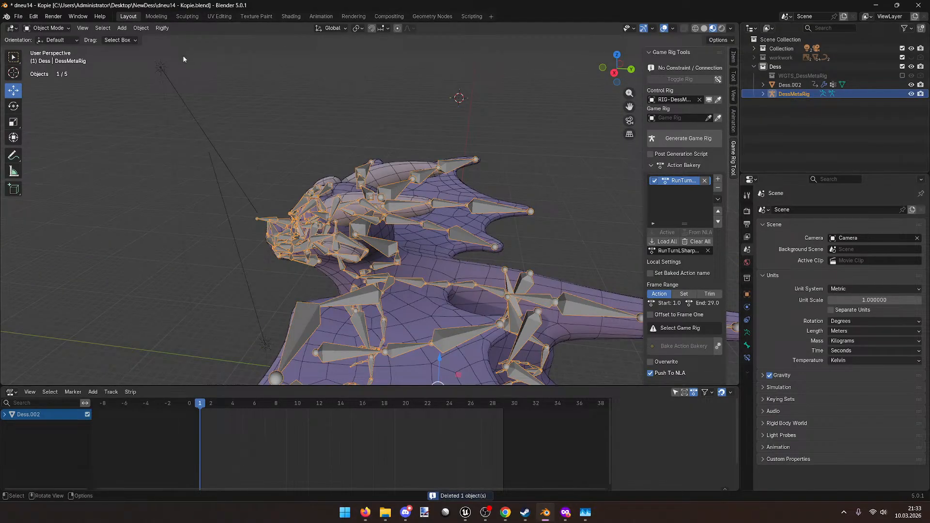
Step: Re-generate the Rigify rig from DessMetaRig and frame the whole new rig
click(162, 27)
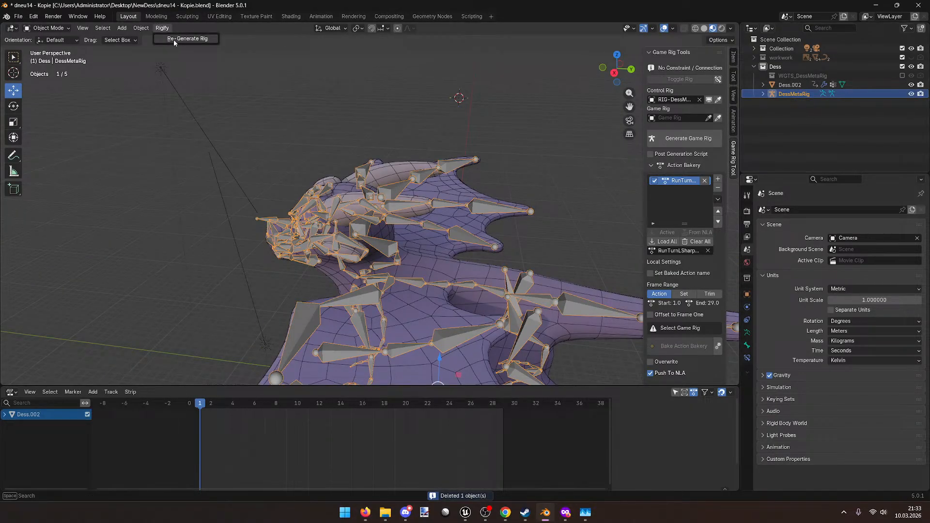
click(174, 39)
middle_drag(269, 97, 260, 99)
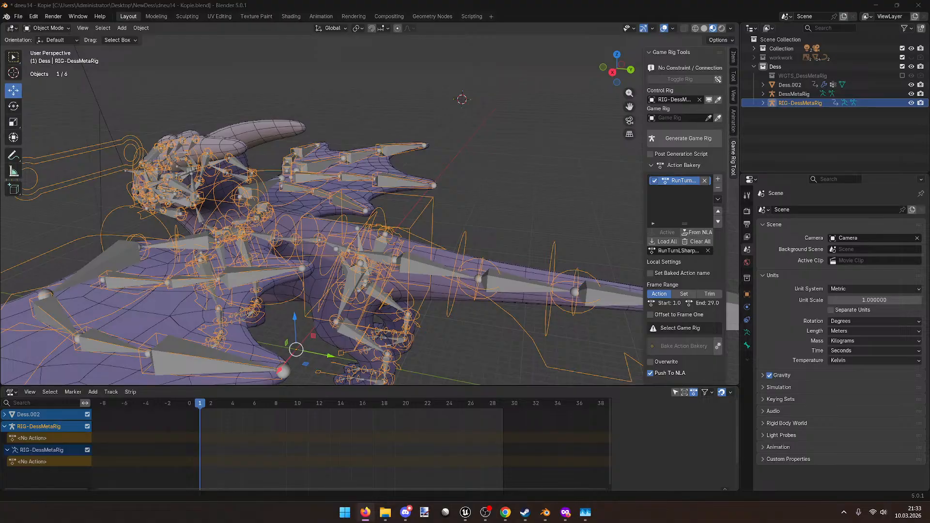
key(Home)
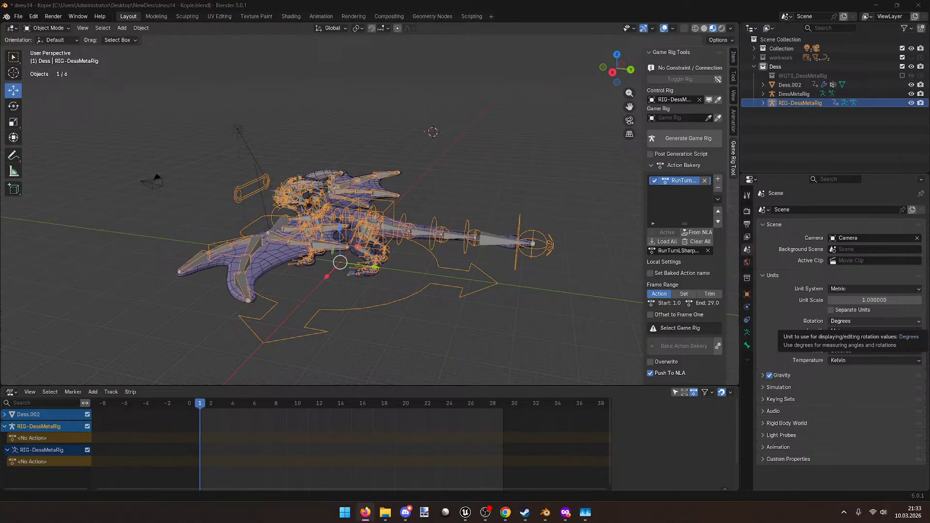
Step: Expand RIG-DessMetaRig's armature data in the Outliner down to the root bone's children
click(762, 103)
click(772, 130)
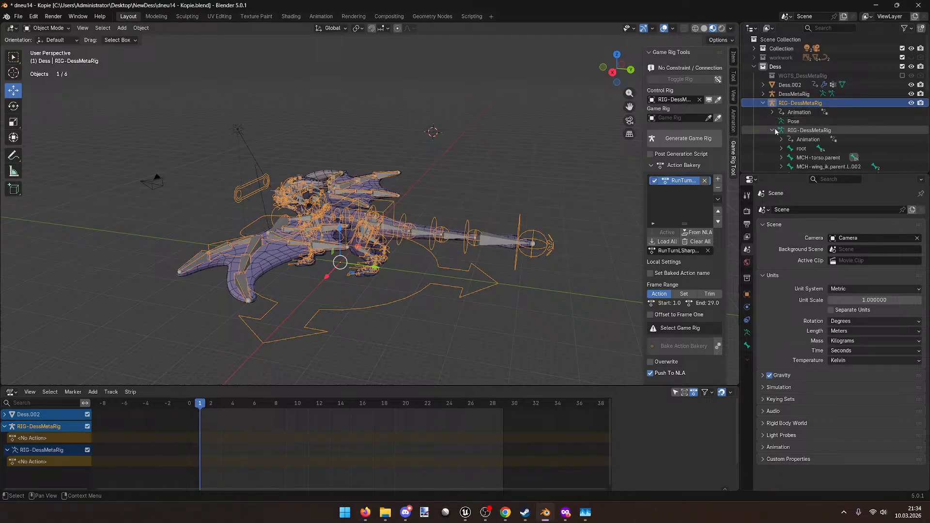
scroll(785, 145, down, 5)
scroll(787, 151, up, 6)
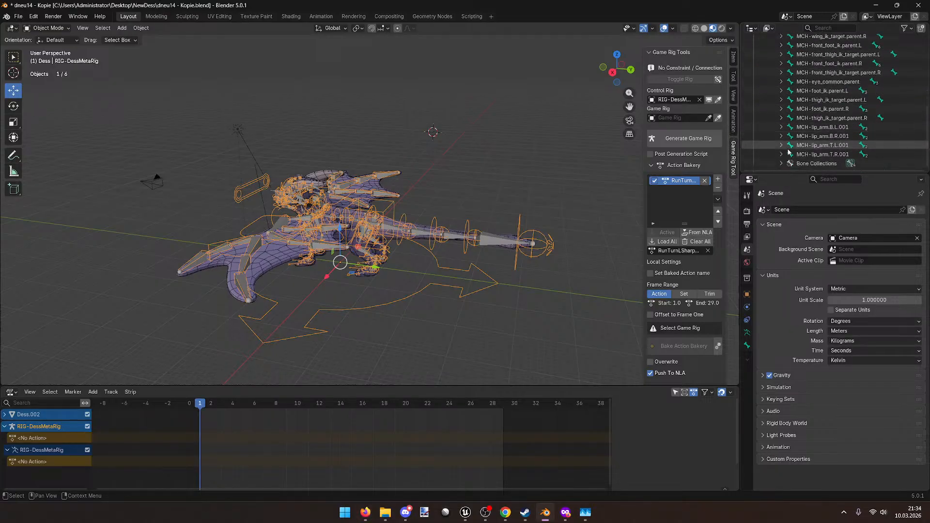
click(781, 139)
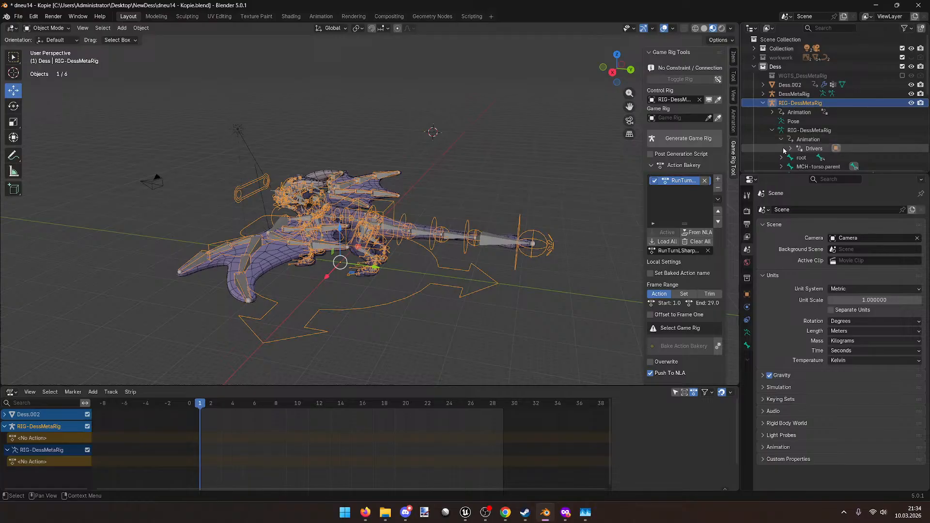
click(781, 140)
click(781, 148)
scroll(784, 149, down, 3)
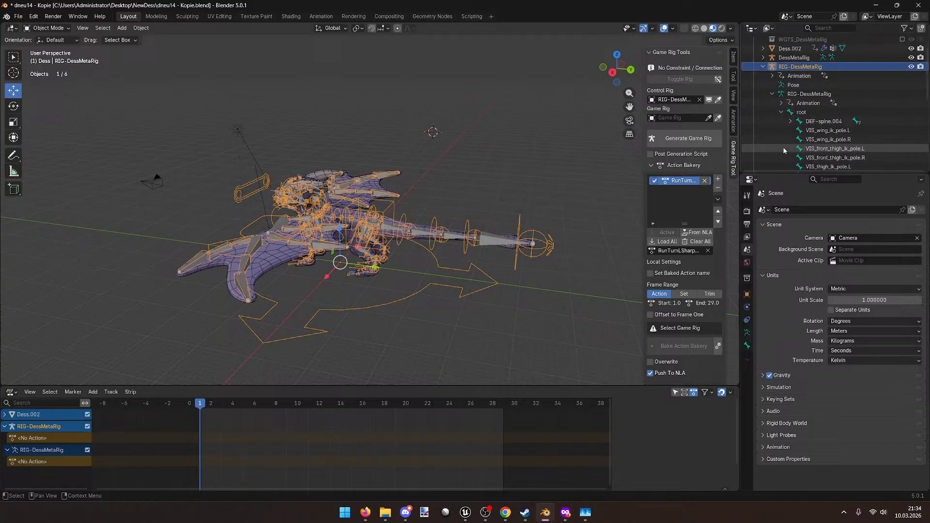
Step: Expand the DEF-spine chain from DEF-spine.004 down through DEF-spine.010 under root
click(790, 121)
click(799, 131)
click(809, 140)
click(817, 148)
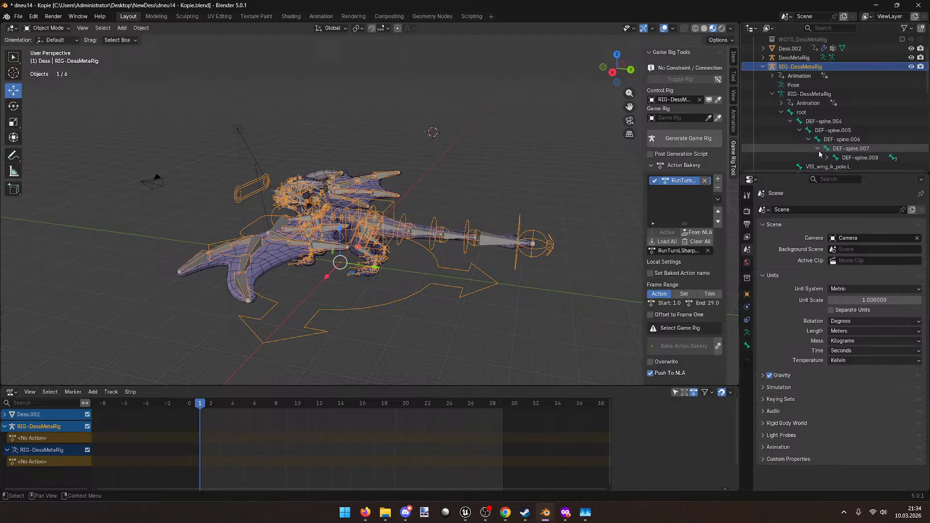
click(826, 157)
scroll(828, 157, down, 2)
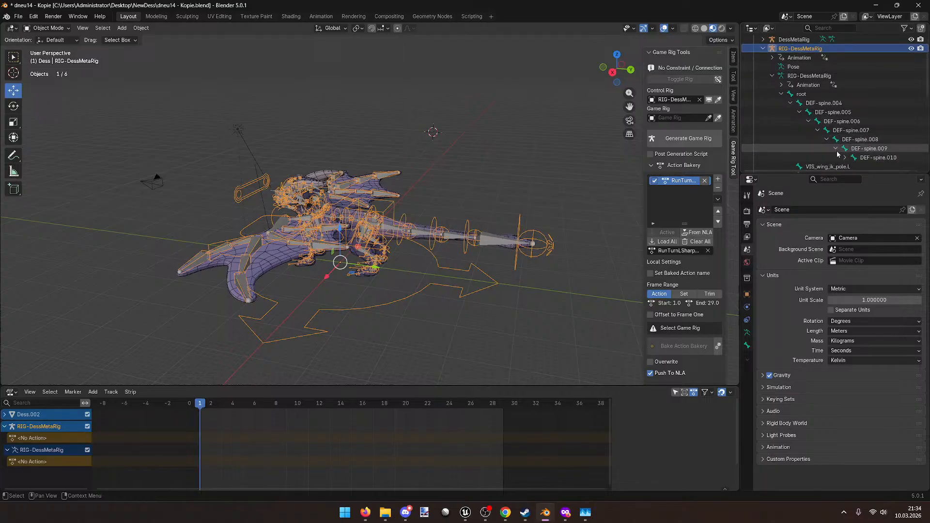
click(835, 148)
click(840, 157)
click(812, 97)
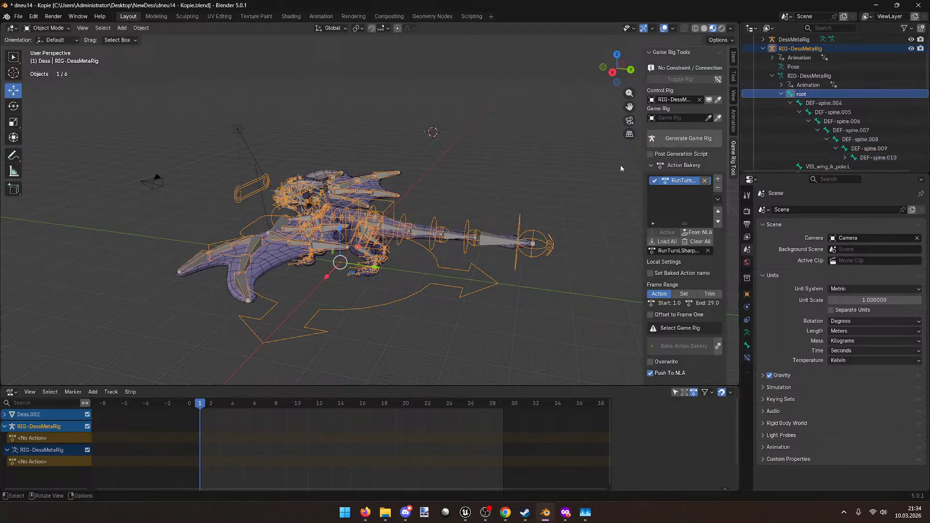
scroll(825, 160, down, 6)
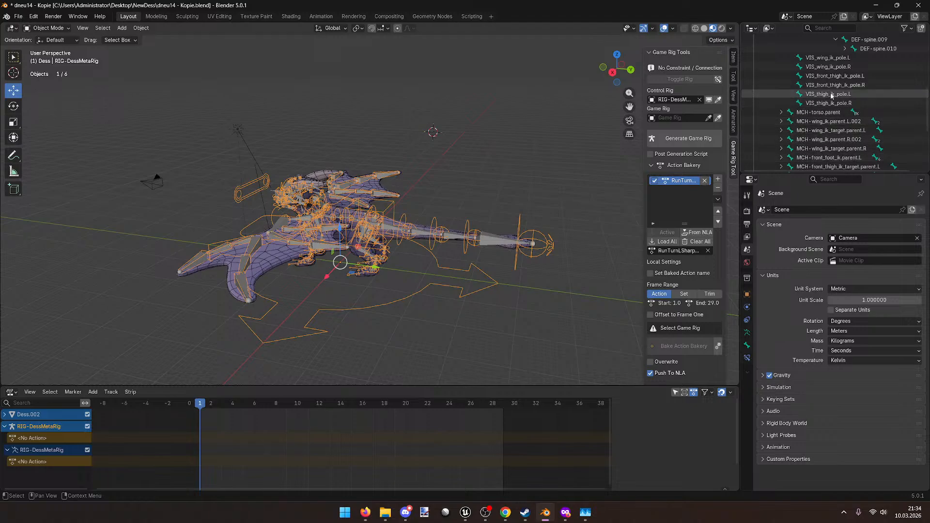
scroll(831, 121, up, 4)
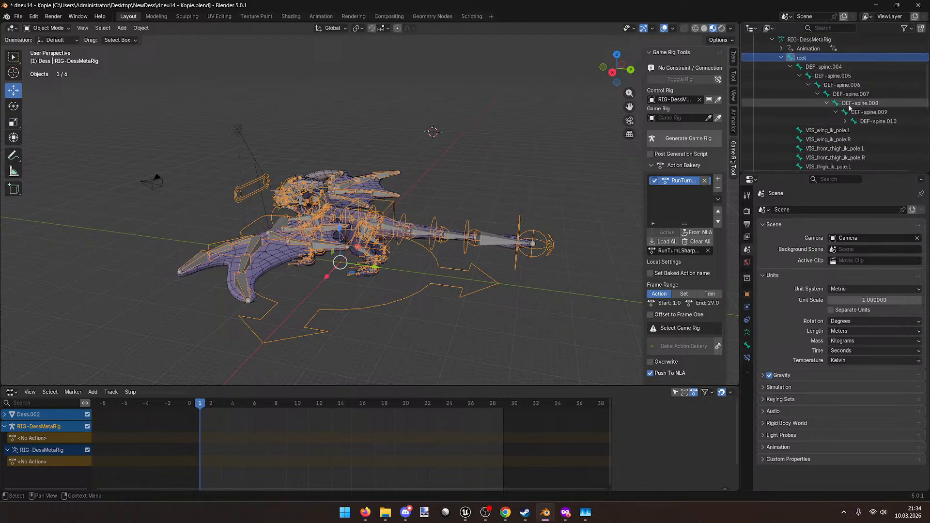
click(844, 121)
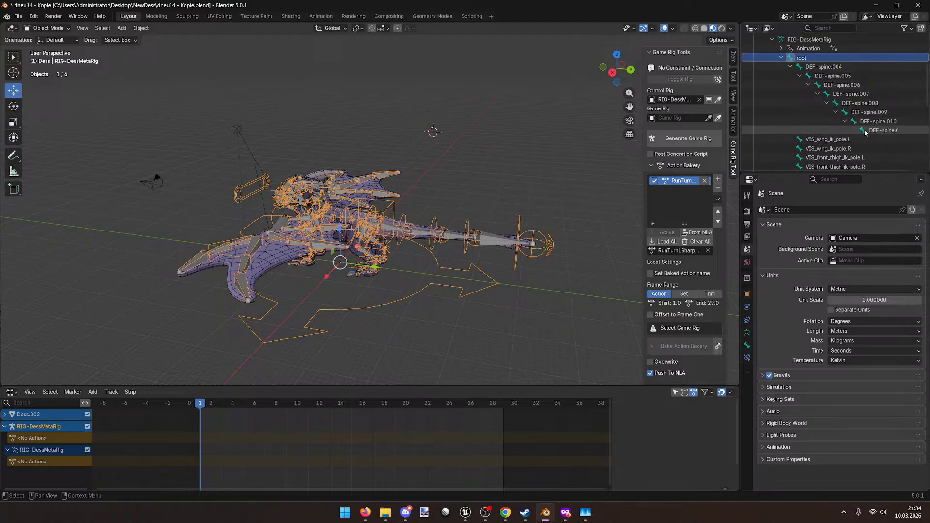
Step: Widen the Outliner and inspect the root and DEF-spine.004 bone properties
drag(740, 102, 622, 102)
scroll(708, 100, down, 12)
scroll(729, 107, up, 12)
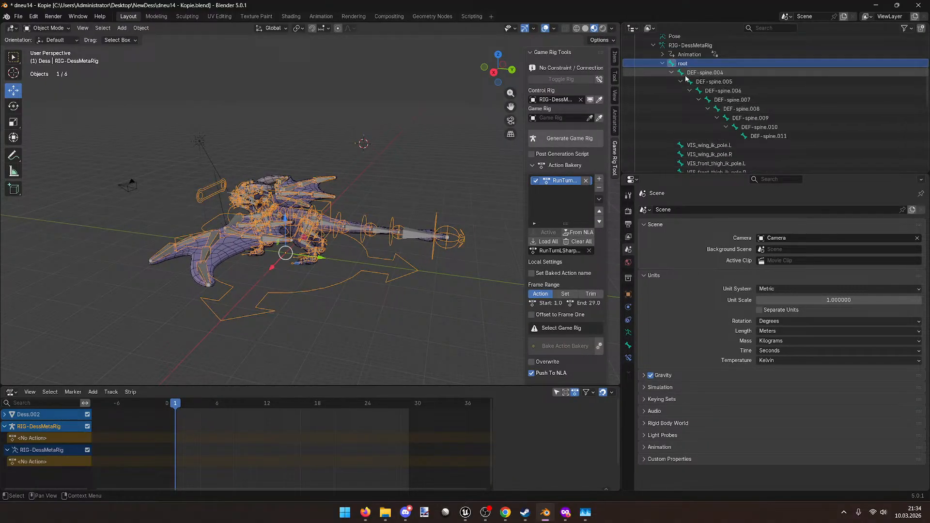
scroll(685, 76, up, 2)
click(672, 91)
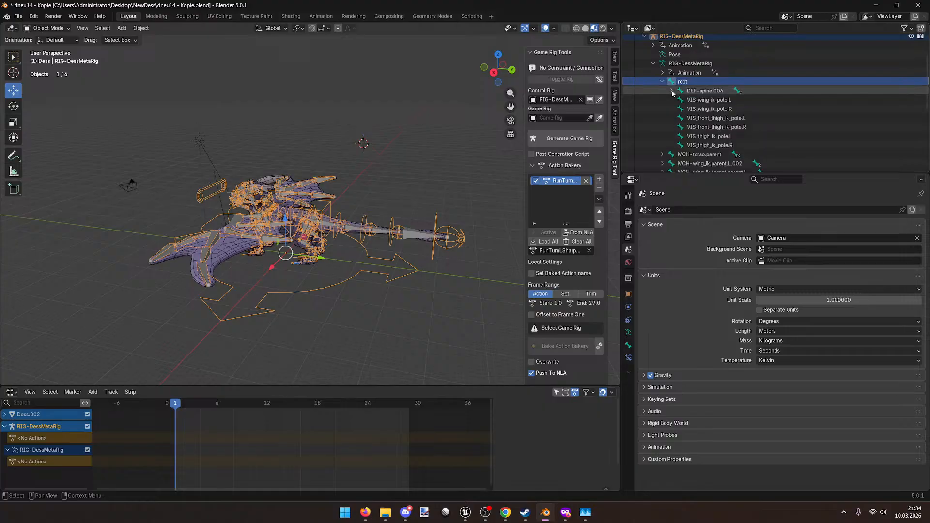
click(670, 85)
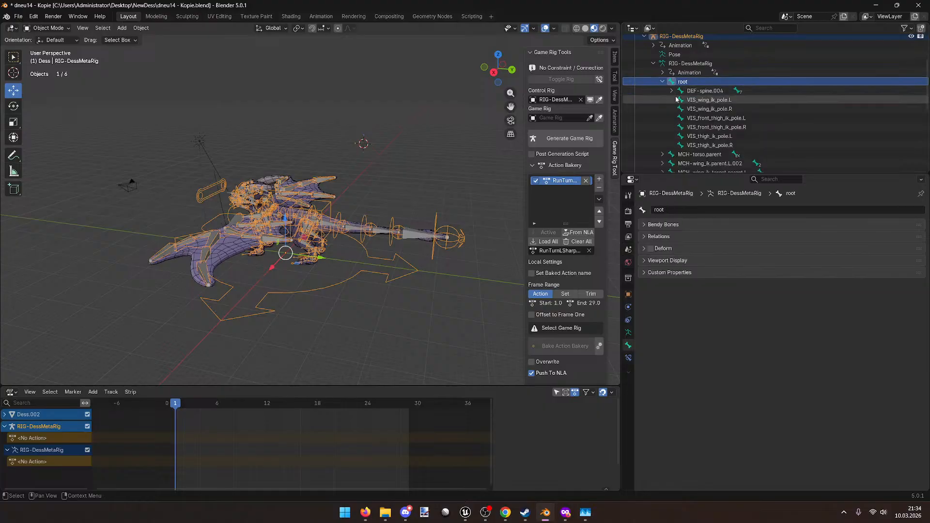
click(699, 91)
scroll(431, 170, up, 6)
scroll(431, 171, down, 6)
scroll(431, 167, up, 2)
Step: Switch to Pose Mode and move the torso control up to test the rig
middle_drag(431, 166, 438, 156)
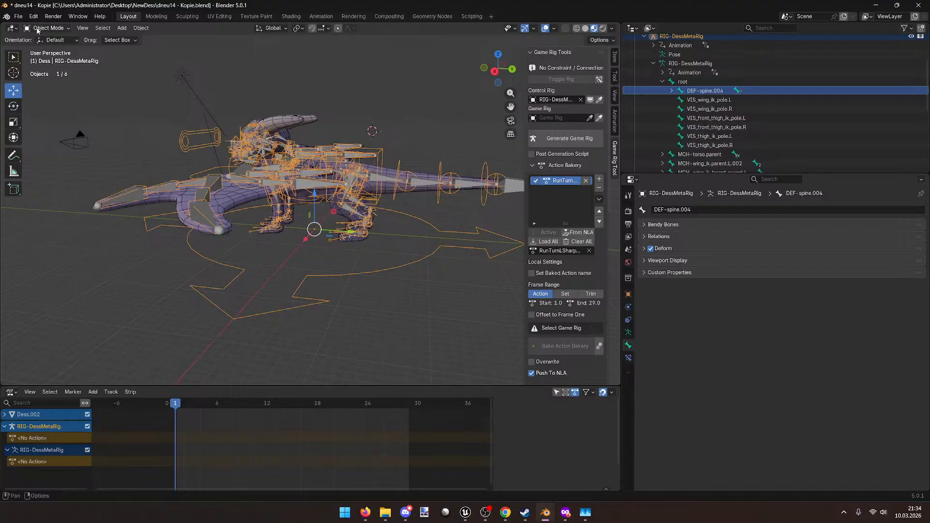
click(46, 28)
click(48, 58)
scroll(248, 137, up, 3)
middle_drag(248, 137, 242, 141)
click(322, 251)
drag(295, 275, 308, 154)
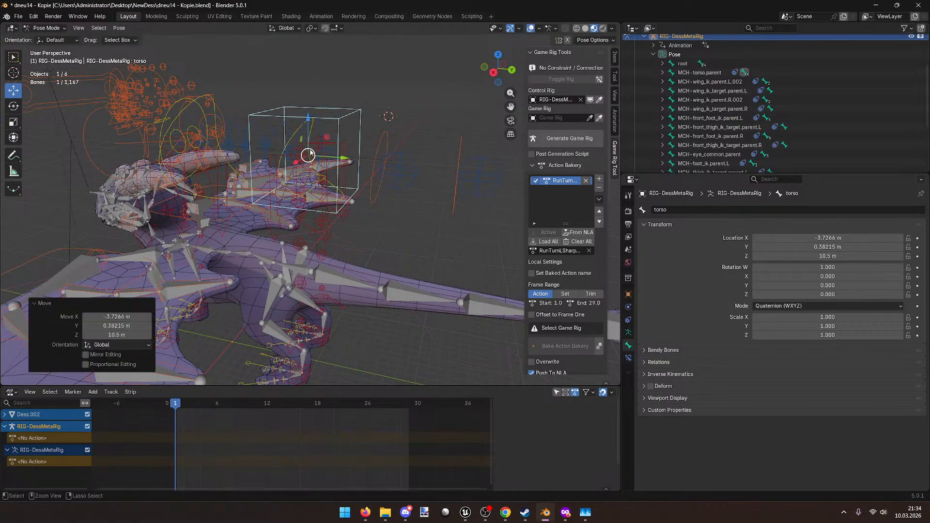
Step: Undo the torso move and inspect MCH-torso.parent's children down to MCH-spine.008
key(ctrl+z)
scroll(719, 129, up, 2)
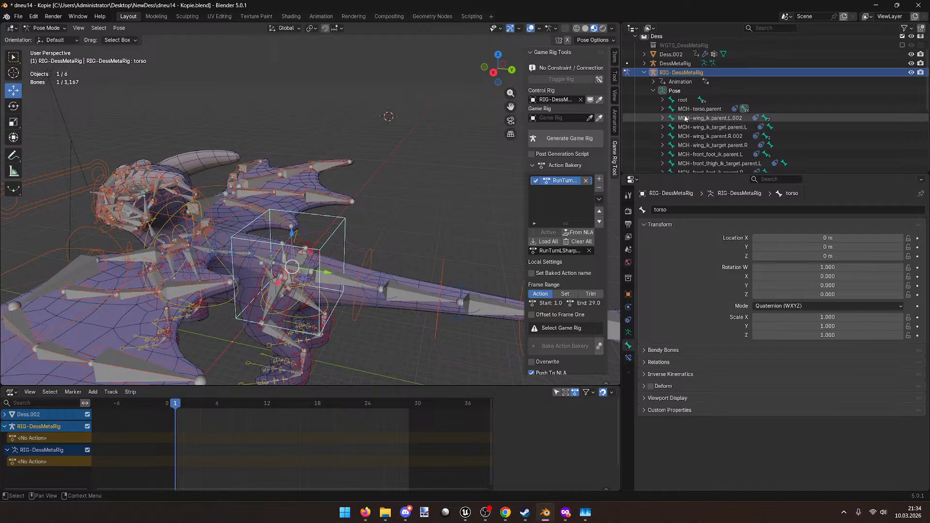
click(662, 109)
click(670, 127)
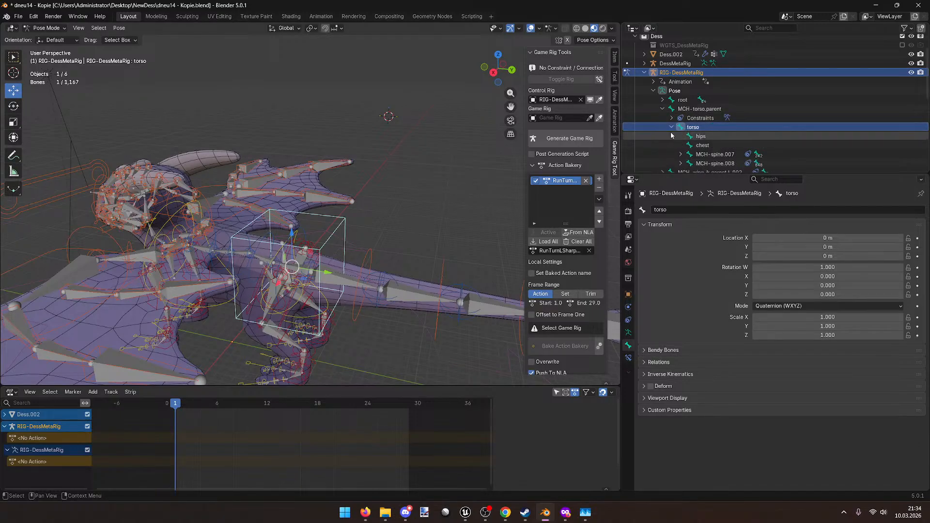
scroll(675, 136, down, 1)
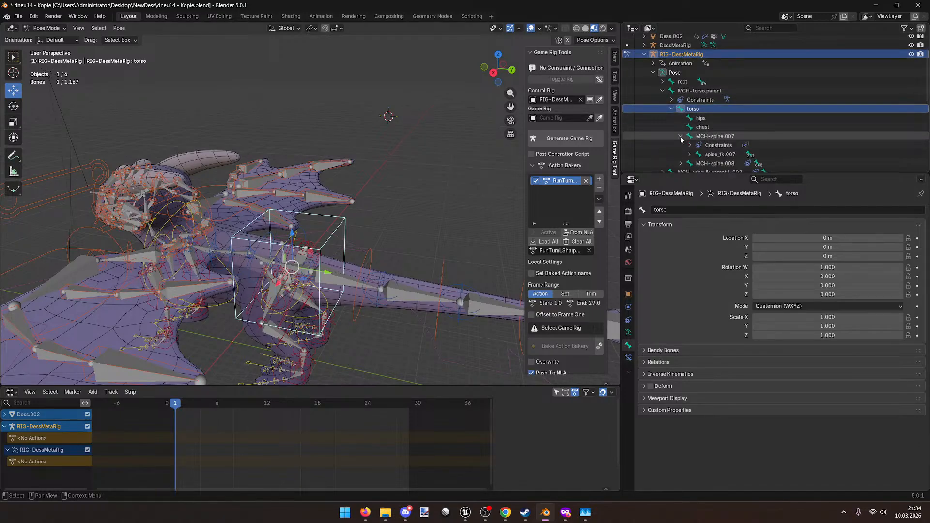
click(681, 145)
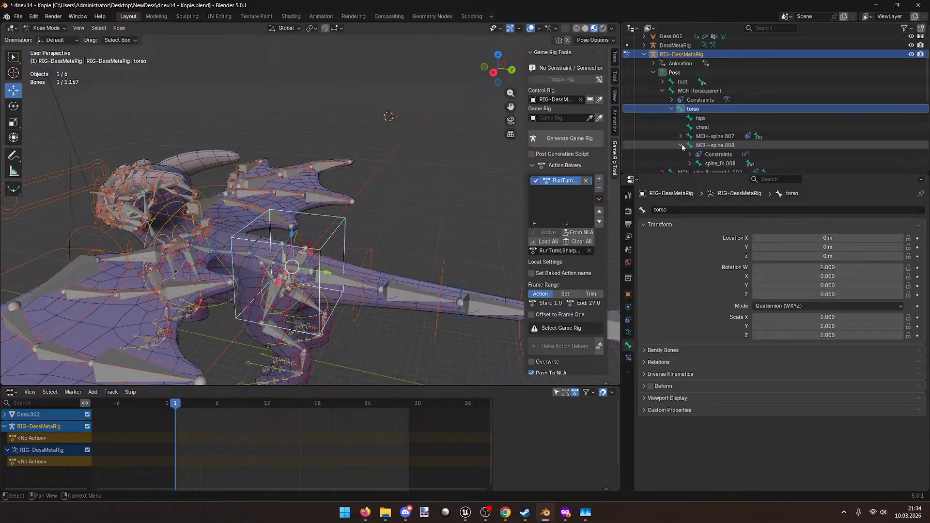
click(670, 109)
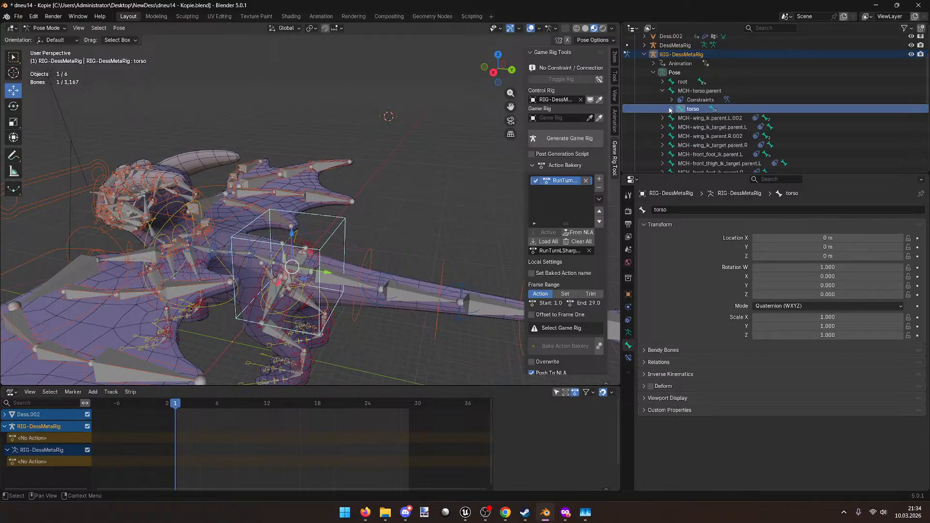
click(662, 91)
Step: Collapse the pose bone list and armature data entries in the Outliner
scroll(423, 172, down, 4)
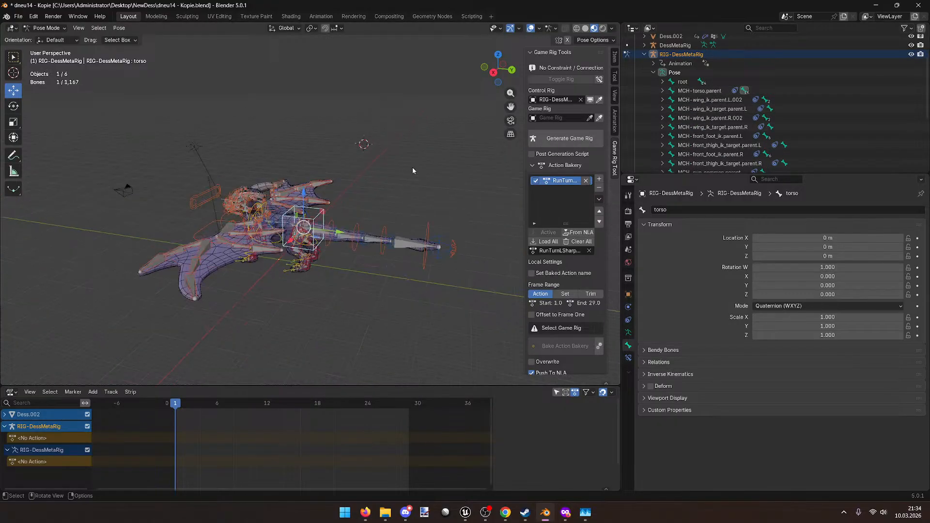
middle_drag(390, 163, 373, 145)
scroll(714, 116, down, 4)
scroll(746, 78, up, 3)
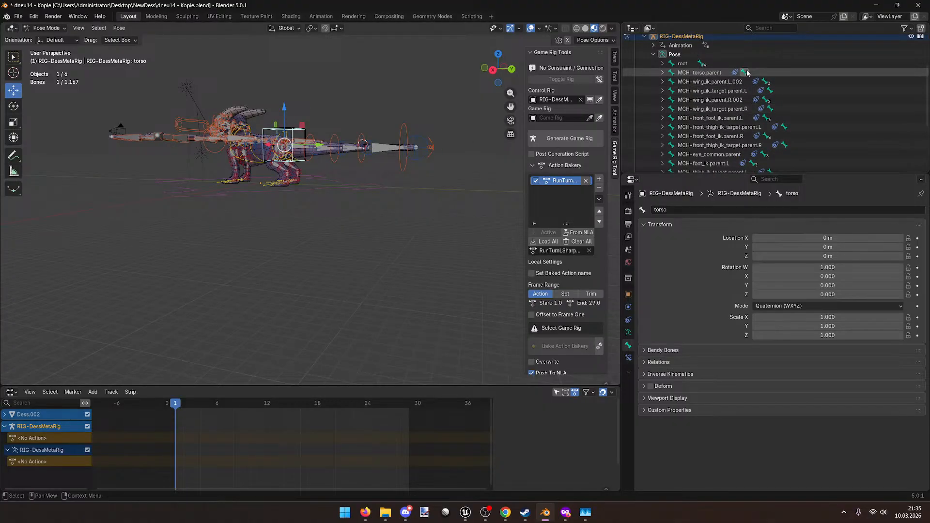
scroll(765, 97, up, 4)
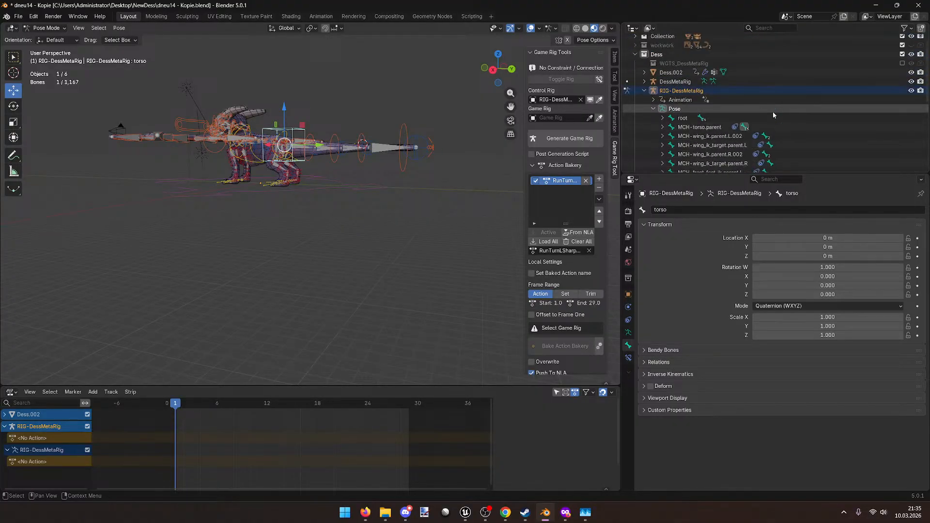
scroll(732, 116, up, 3)
click(652, 121)
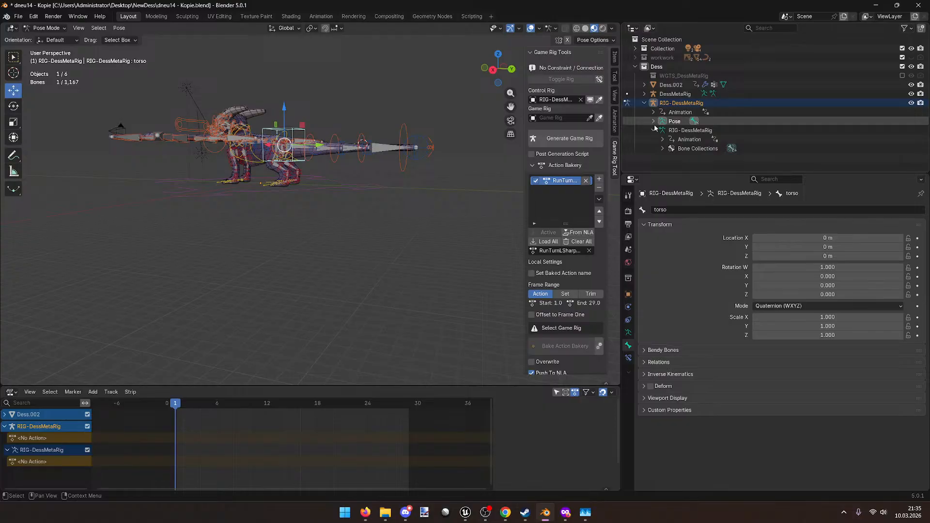
click(653, 129)
Step: Switch the rig back to Object Mode
scroll(378, 134, up, 3)
middle_drag(321, 128, 333, 138)
scroll(345, 148, down, 6)
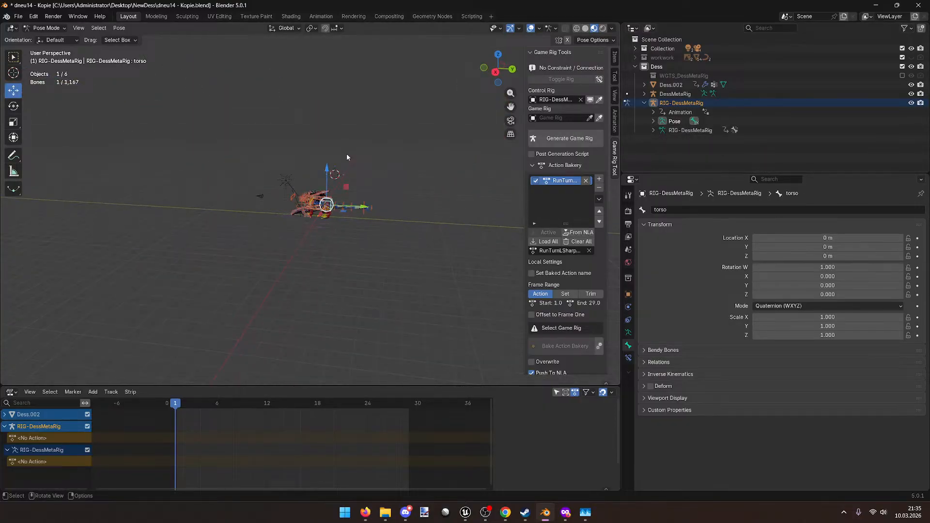
scroll(346, 151, up, 6)
click(46, 28)
click(49, 39)
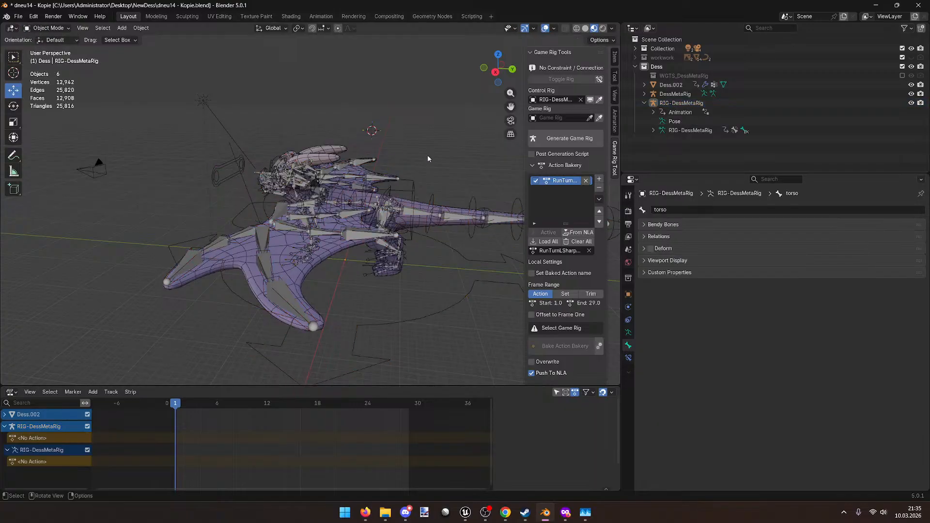
Step: Select the DessMetaRig metarig and hide it from the viewport
middle_drag(427, 154, 329, 219)
click(258, 278)
shift+middle_drag(261, 272, 318, 203)
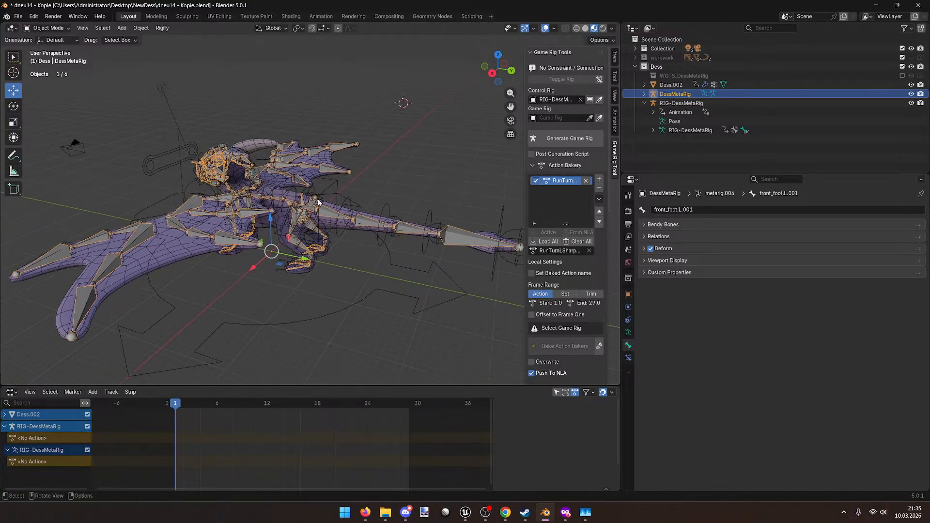
click(319, 195)
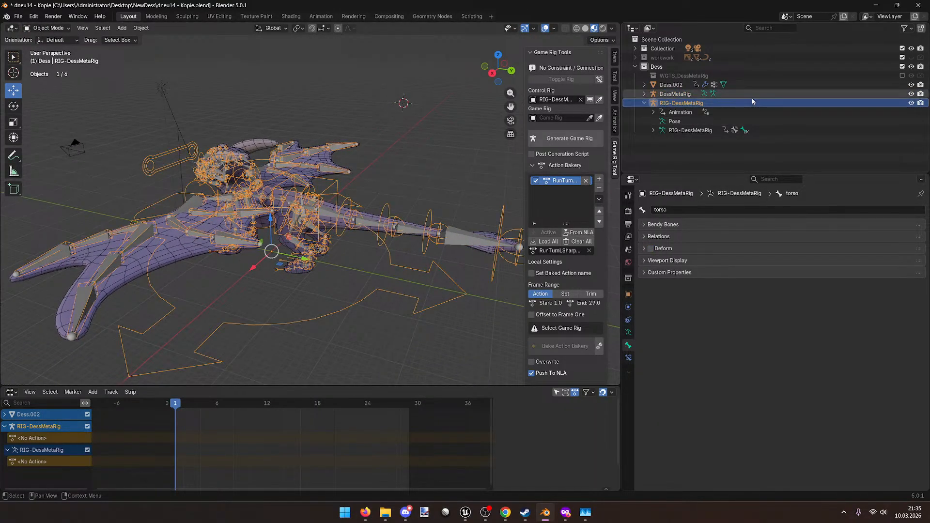
click(882, 94)
click(911, 94)
Step: Select the RIG-DessMetaRig rig and orbit around it to inspect
middle_drag(337, 197, 348, 203)
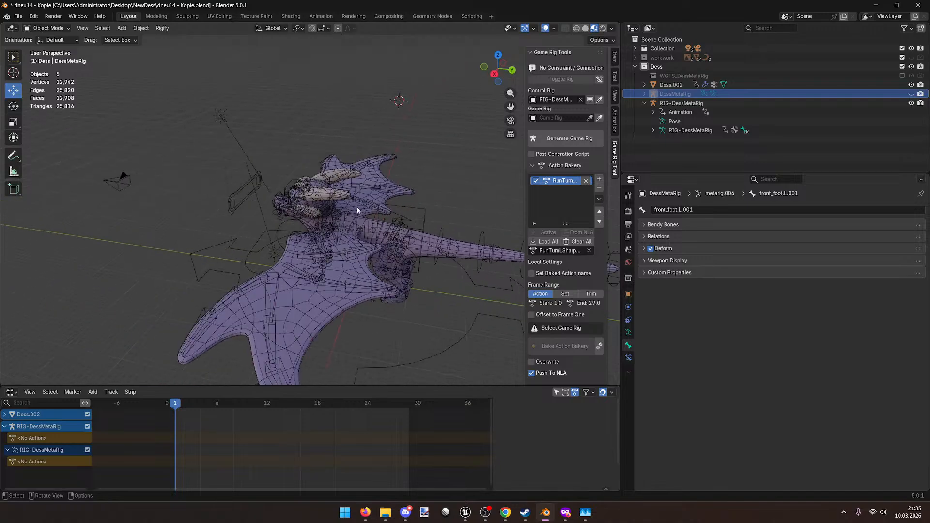
click(410, 217)
mouse_move(411, 215)
middle_down()
mouse_move(440, 202)
mouse_move(408, 204)
middle_up()
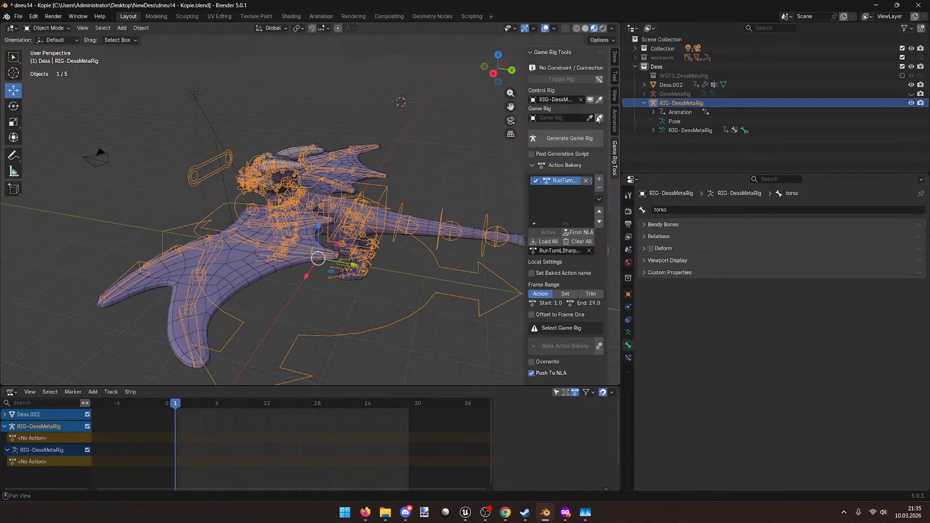
scroll(376, 178, up, 1)
middle_drag(376, 177, 378, 183)
scroll(376, 182, down, 2)
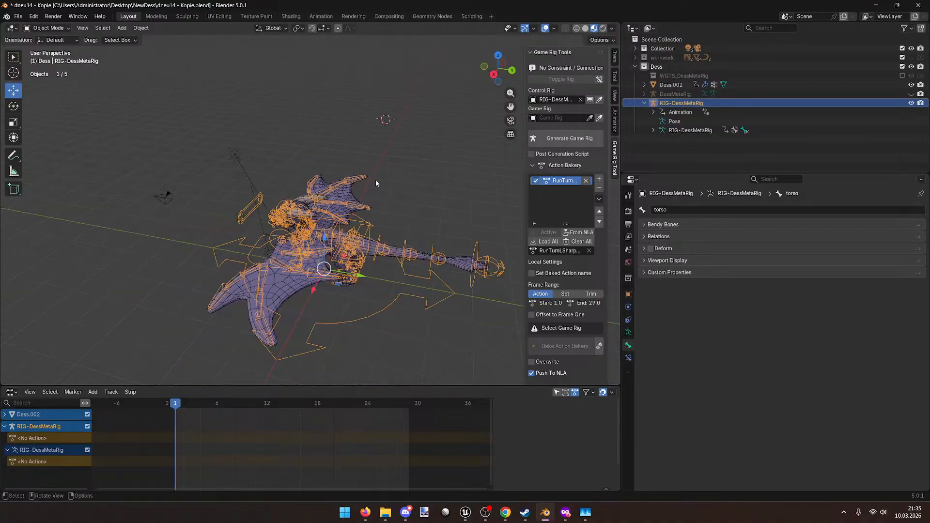
middle_drag(351, 202, 344, 198)
click(560, 139)
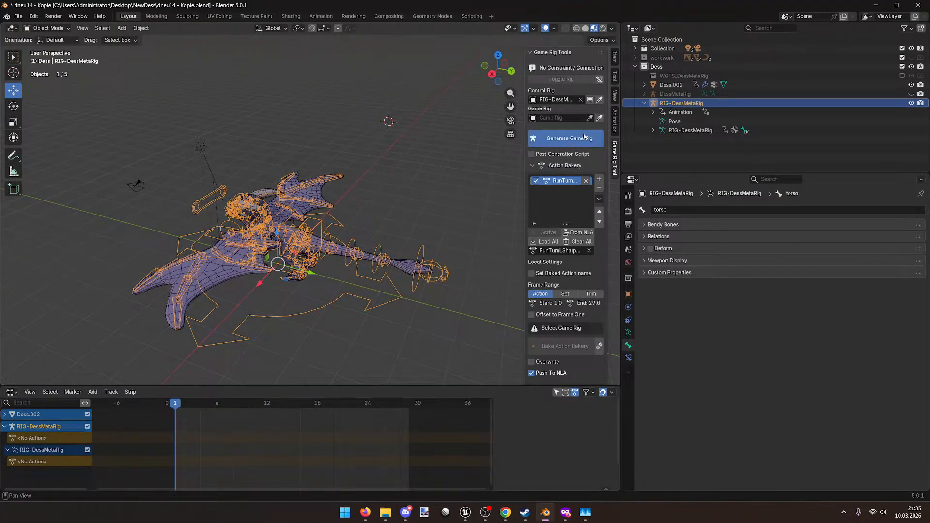
Step: Set the game rig's Hierarchy Mode to Rigify Hierarchy Fix
click(558, 204)
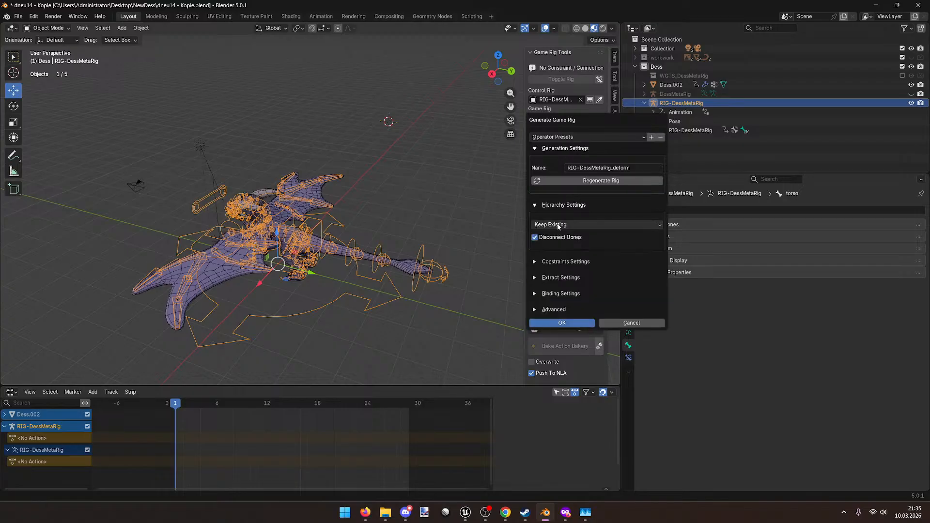
click(560, 230)
click(558, 256)
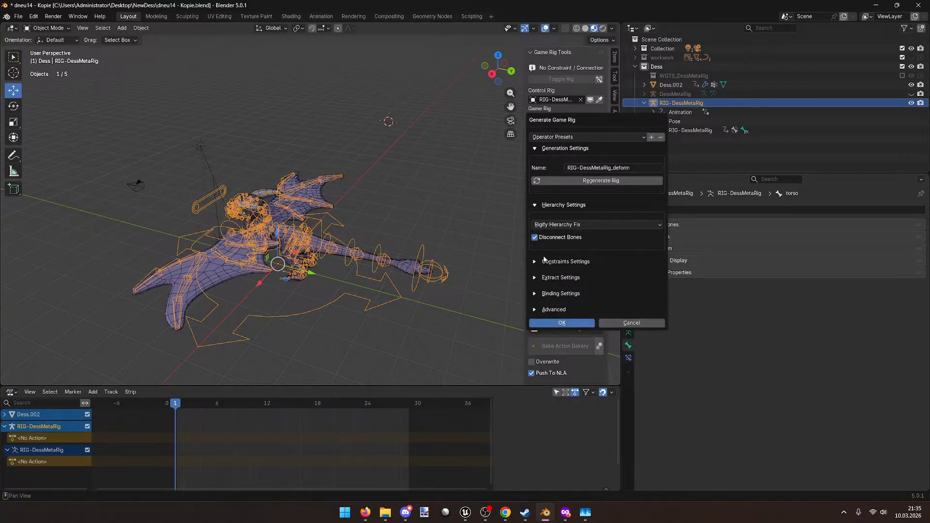
click(543, 261)
click(543, 261)
Step: Review the Extract, Binding and Advanced subpanels, leaving their options unchanged
click(546, 277)
double_click(545, 278)
click(546, 278)
click(555, 279)
click(555, 279)
click(553, 282)
click(556, 297)
click(557, 297)
click(553, 278)
click(552, 292)
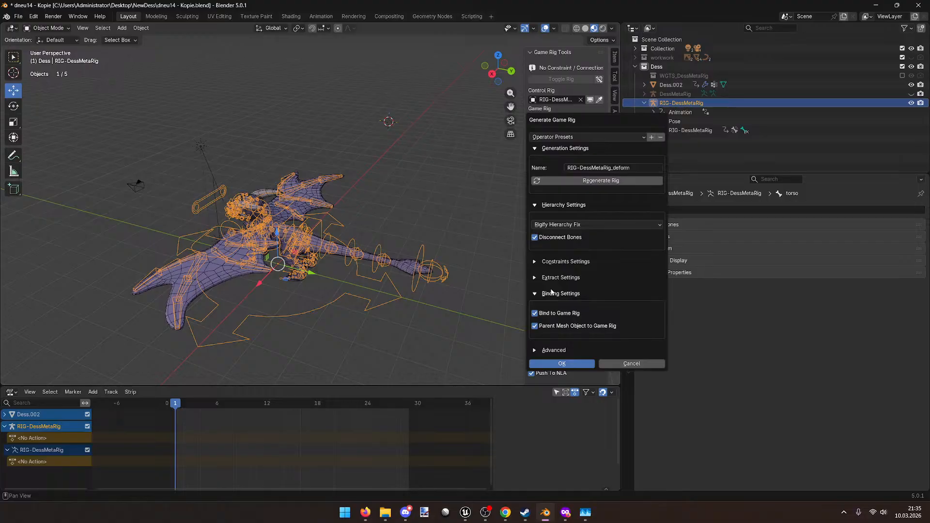
click(551, 293)
click(553, 309)
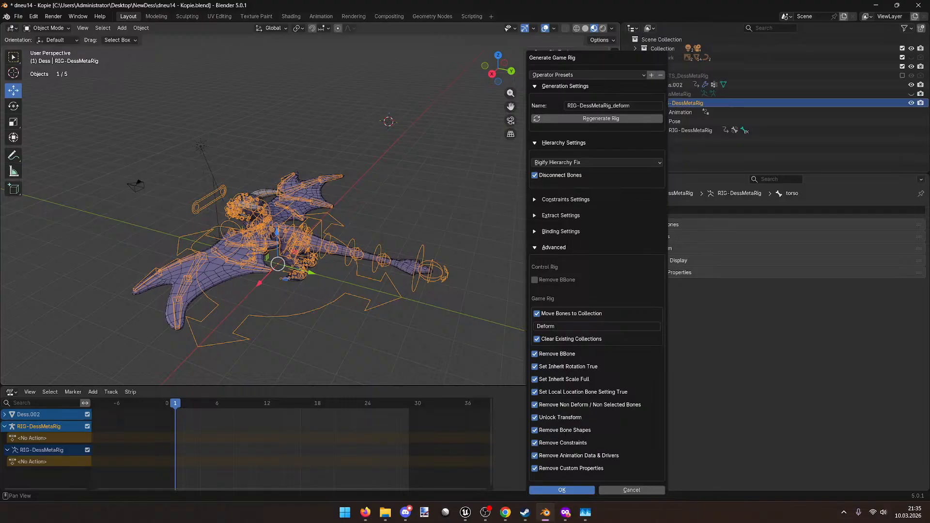
Step: Confirm generation of RIG-DessMetaRig_deform and expand it in the Outliner
key(alt+Tab)
key(alt+Tab)
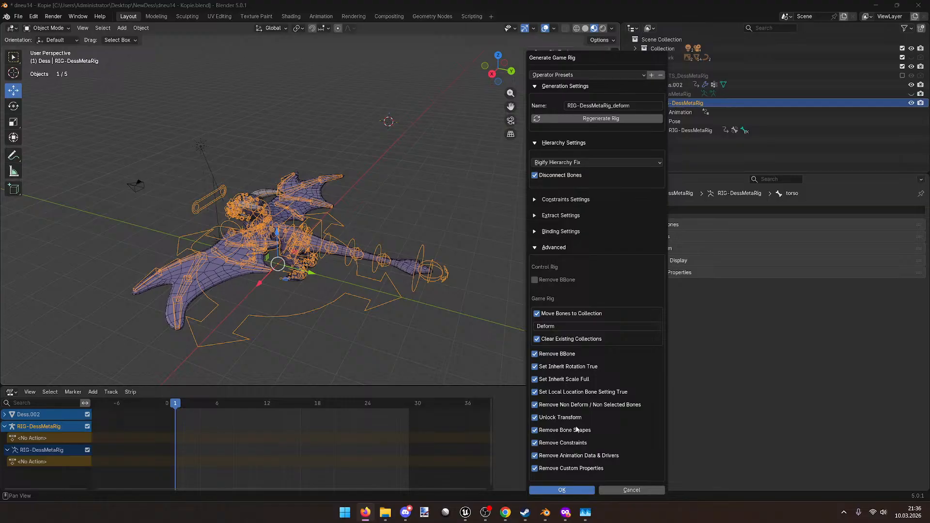
click(550, 493)
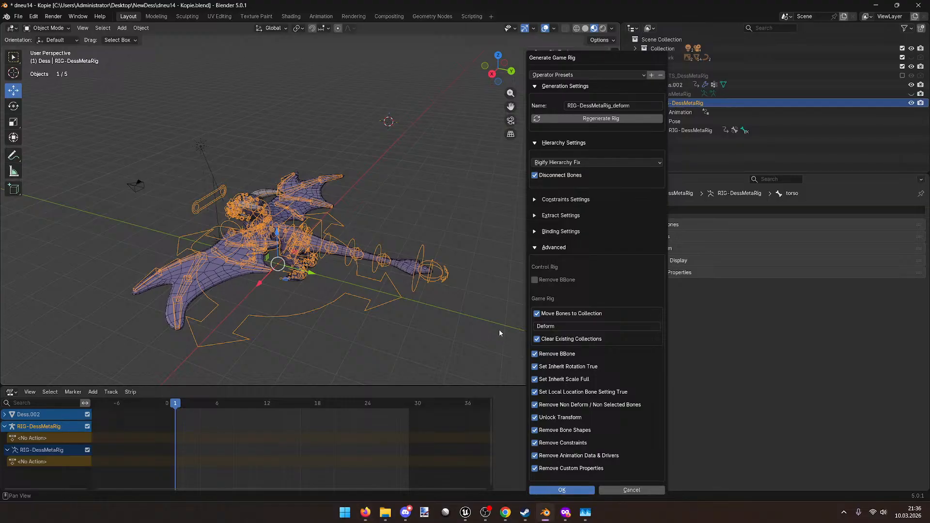
click(644, 139)
Step: Inspect the deform rig's bone list in the Outliner and select DEF-spine.004
click(653, 158)
scroll(669, 165, down, 2)
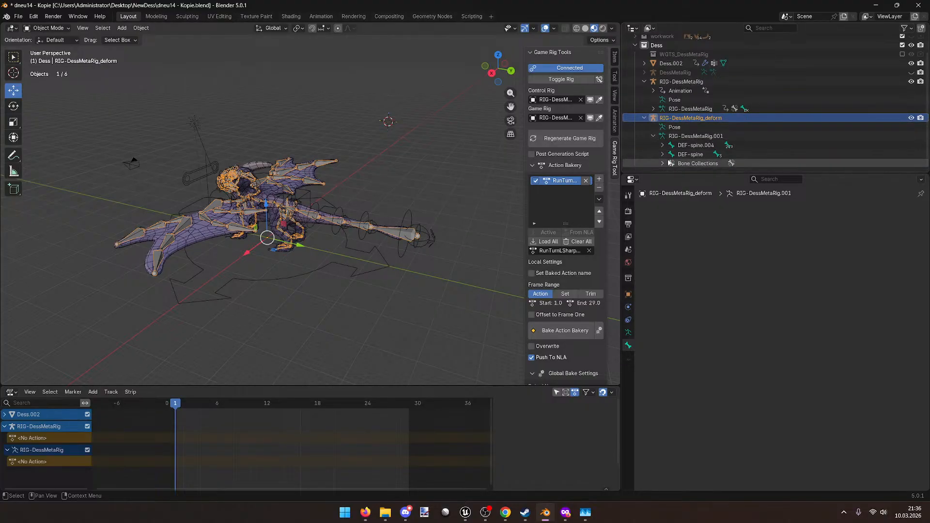
click(703, 137)
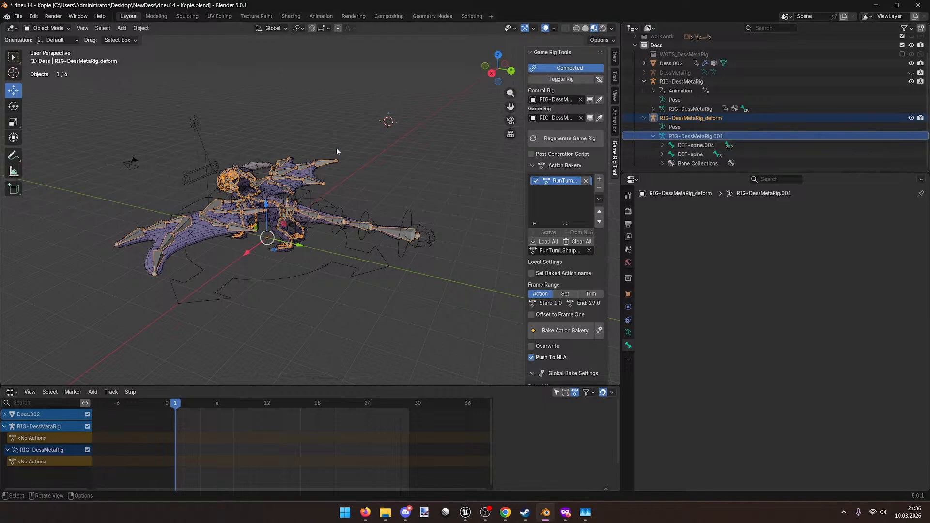
shift+middle_drag(347, 150, 381, 135)
scroll(390, 119, up, 2)
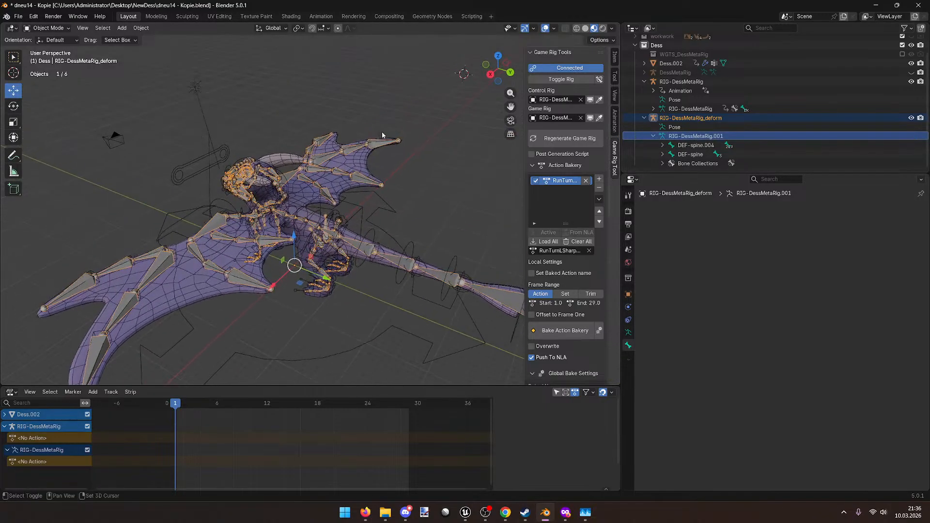
click(697, 145)
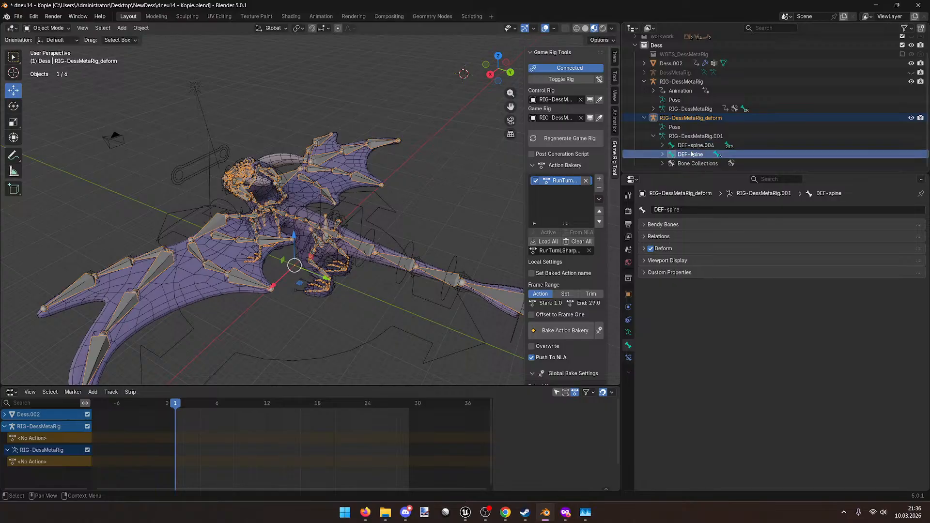
click(660, 146)
click(659, 145)
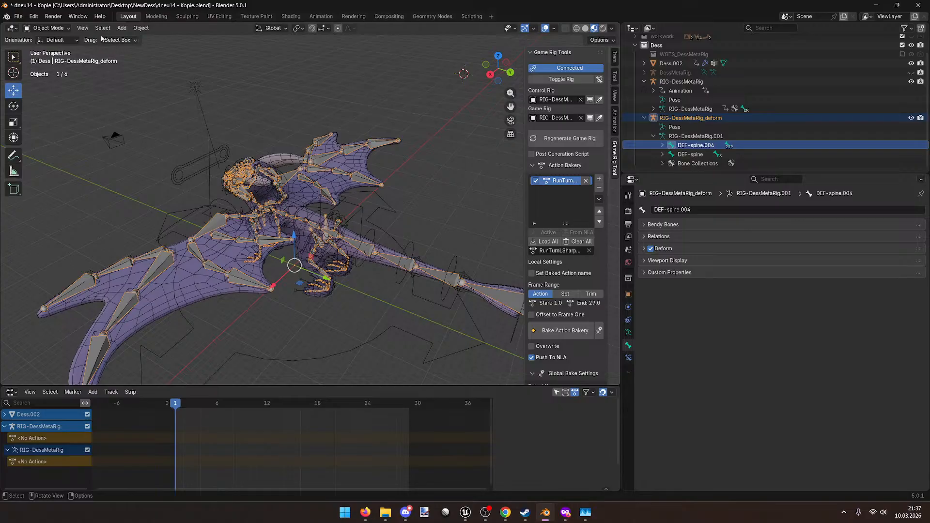
Step: Switch the deform rig into Pose Mode, frame it, then return to Object Mode
click(41, 29)
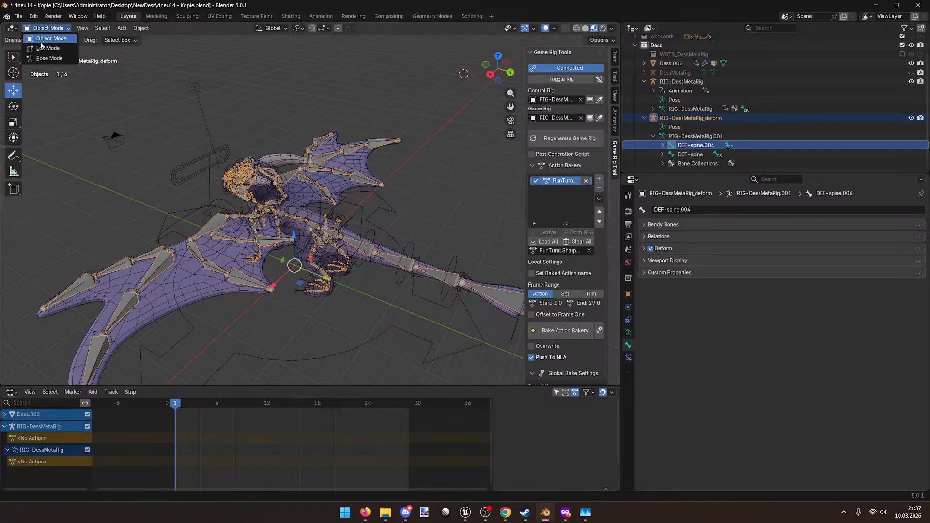
click(49, 59)
key(Home)
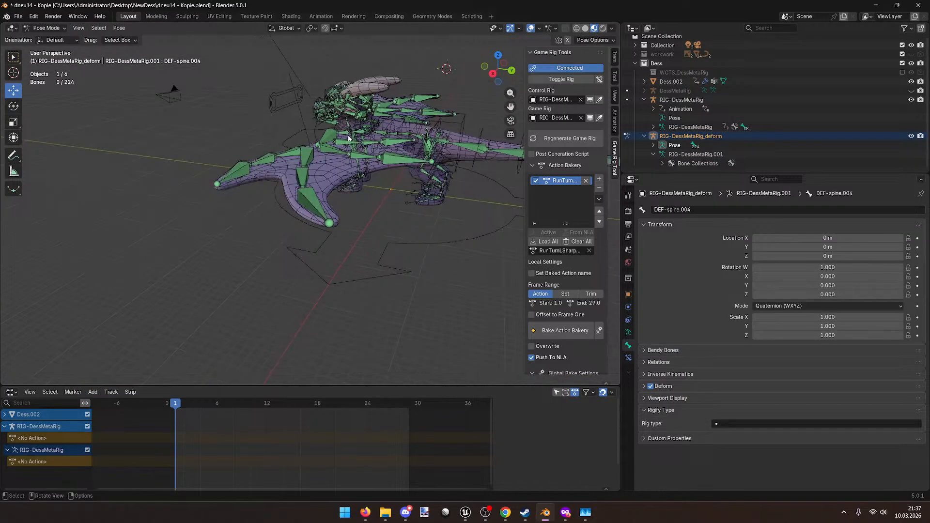
click(62, 30)
click(48, 38)
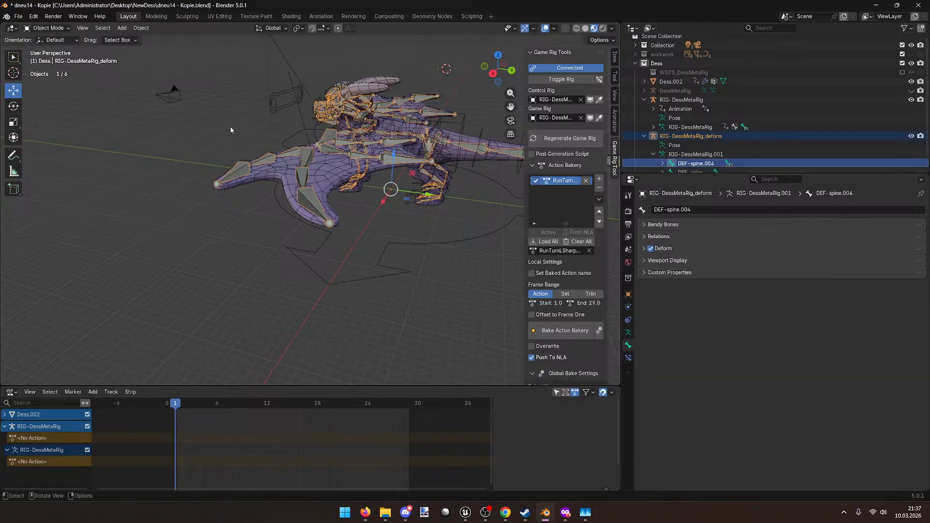
Step: Remove the queued action from the Action Bakery list
middle_drag(252, 106, 397, 136)
scroll(696, 165, down, 1)
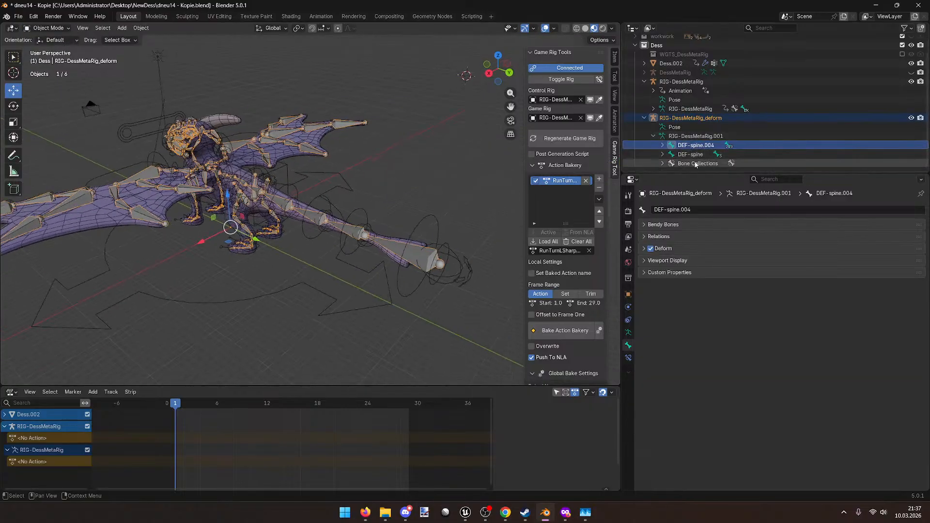
click(599, 187)
middle_drag(315, 203, 377, 191)
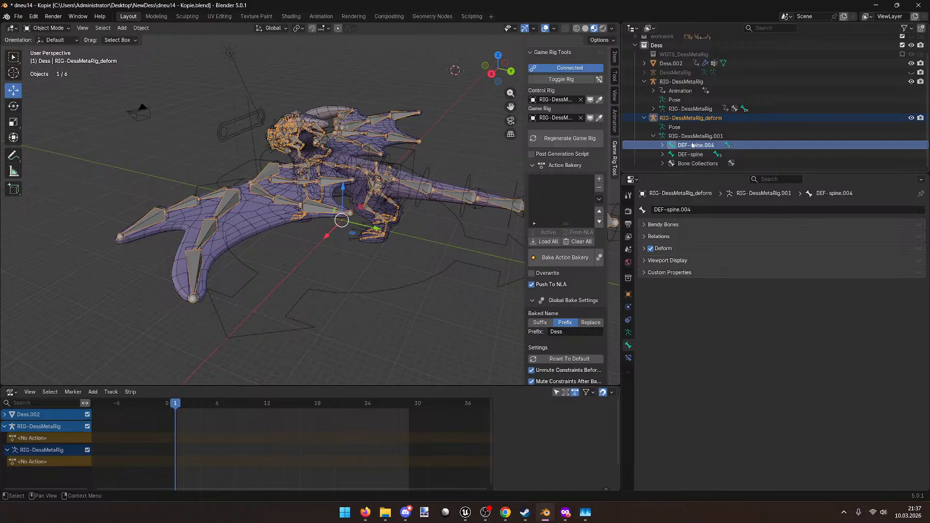
click(565, 512)
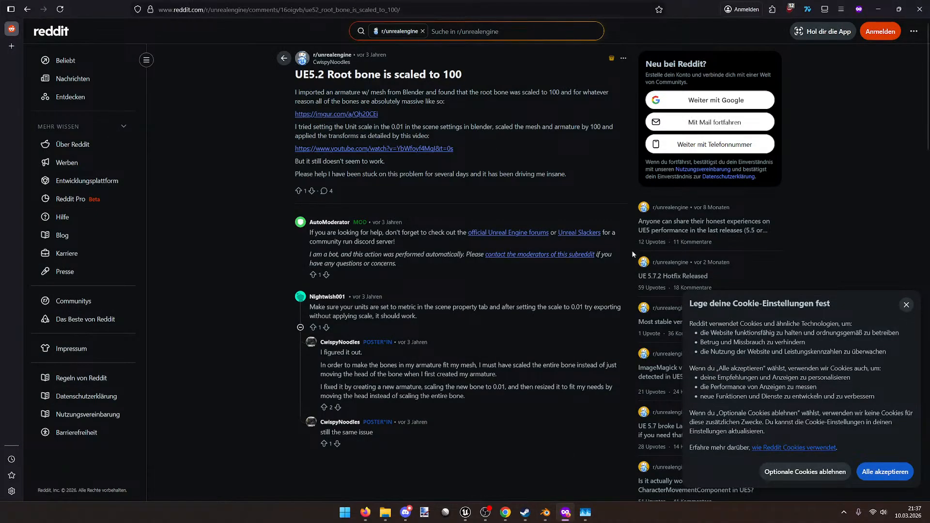
Step: Glance back at Blender, then bring Firefox forward to the 'rigify 2 root bones' results
key(alt+Tab)
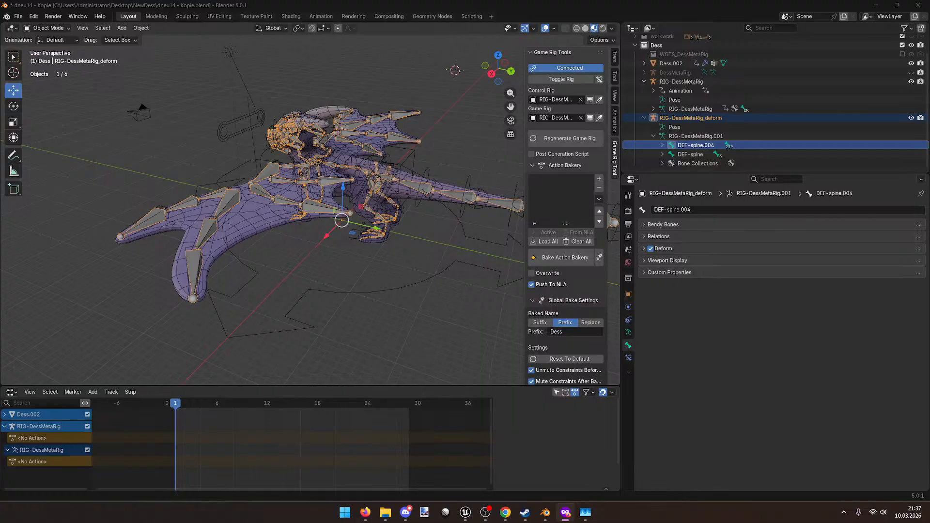
click(365, 512)
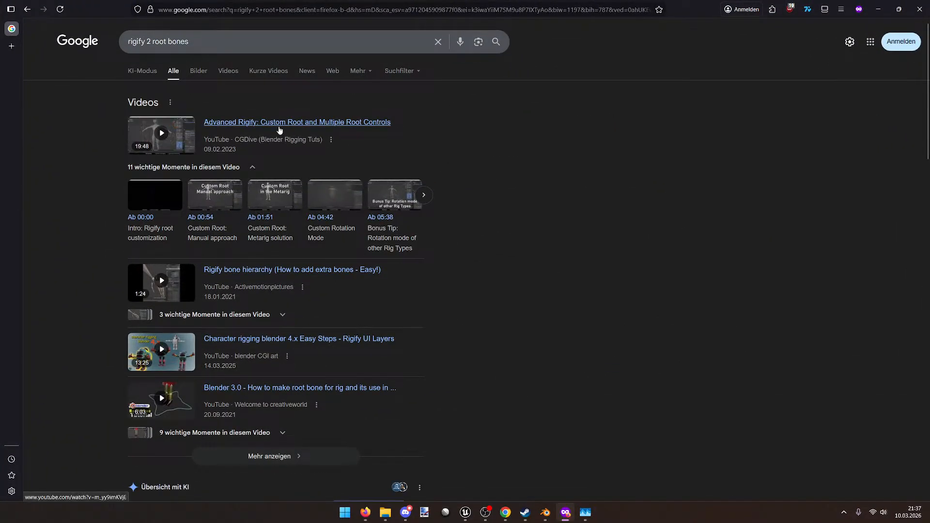
Step: Expand the AI overview and open the Reddit thread about multiple root bones
scroll(540, 237, down, 7)
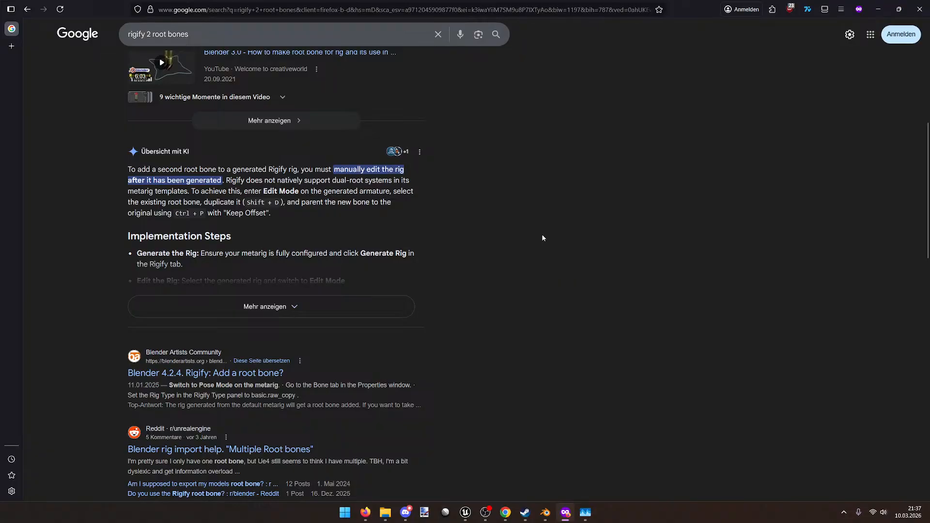
click(358, 306)
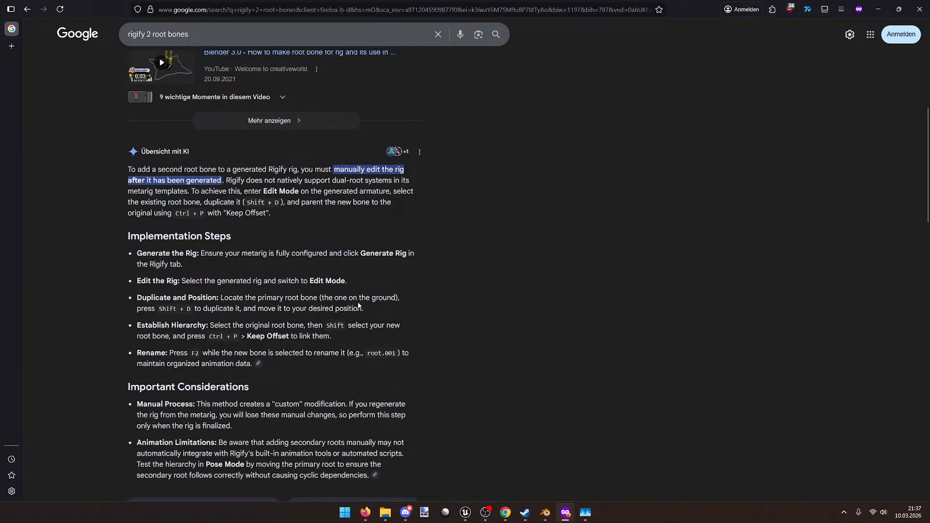
scroll(359, 306, down, 10)
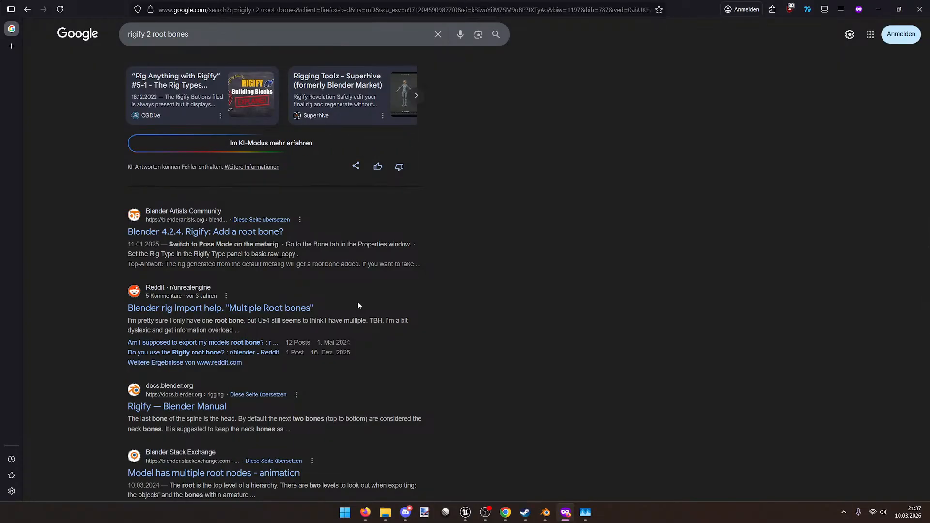
click(295, 308)
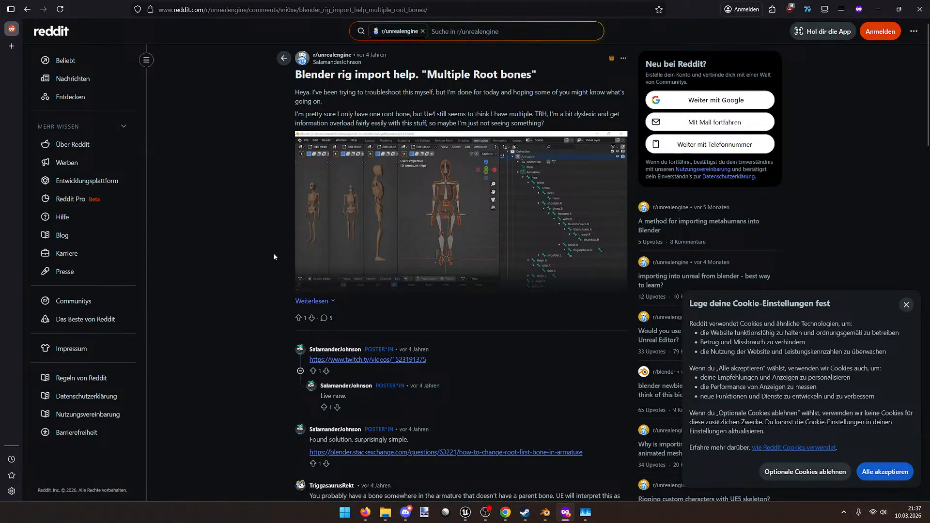
scroll(390, 362, down, 3)
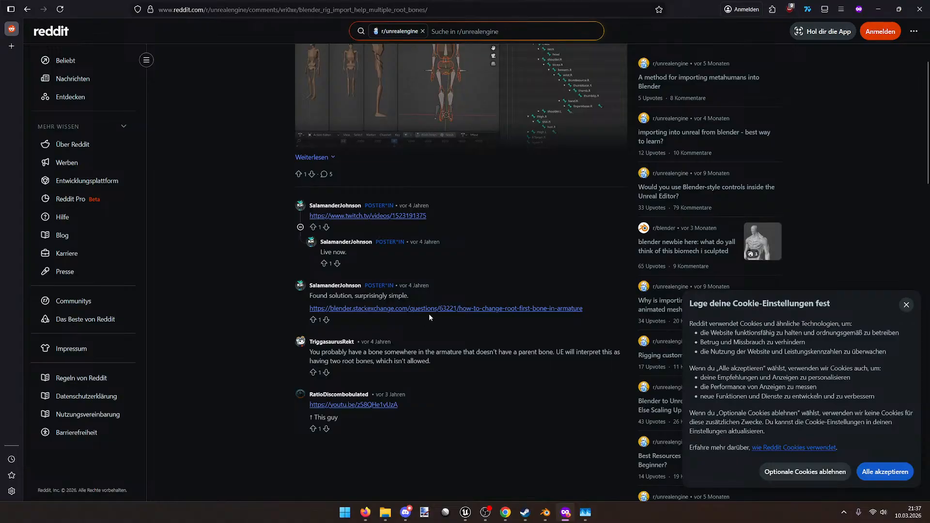
Step: Read the linked Stack Exchange answer on changing the root bone, then return to Google results
click(432, 309)
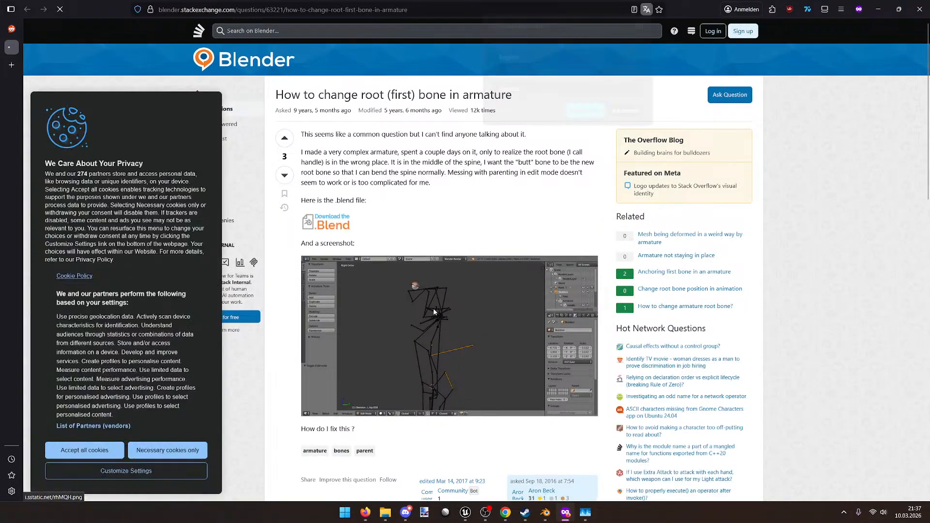
click(466, 235)
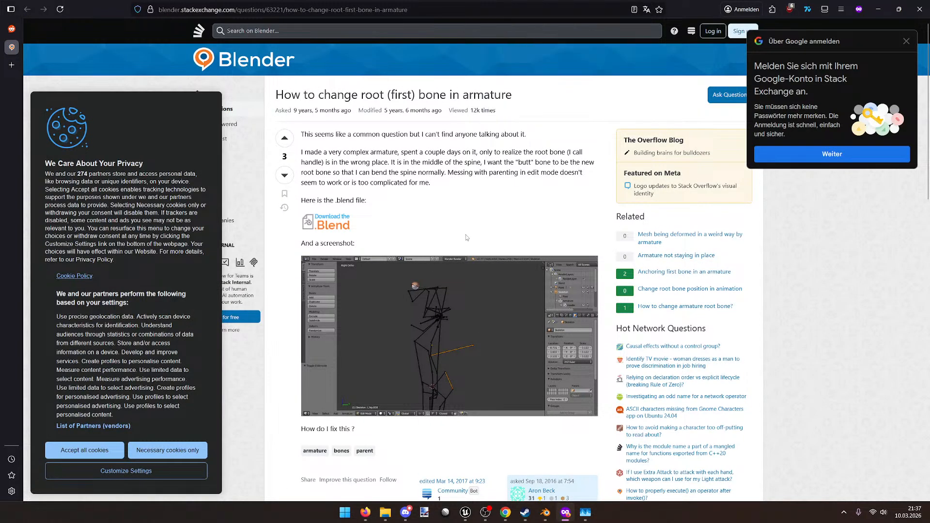
scroll(466, 235, down, 6)
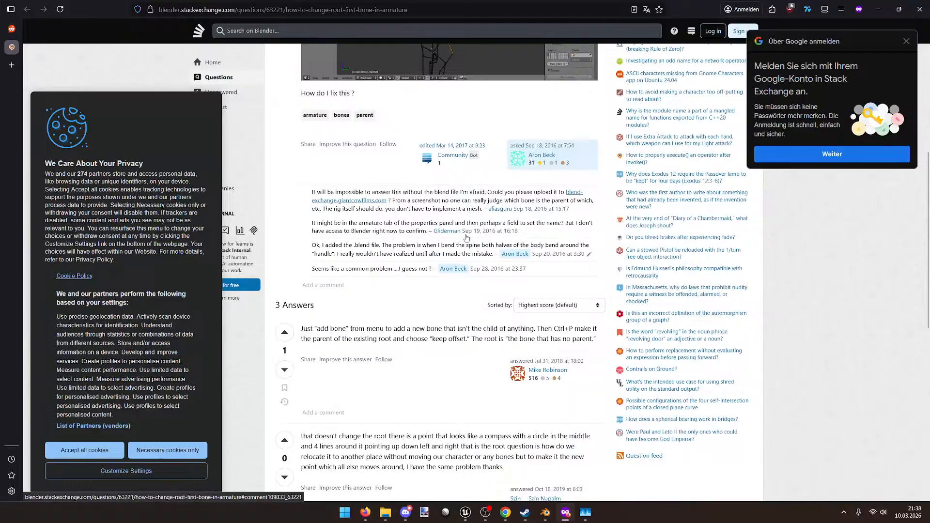
scroll(466, 238, down, 1)
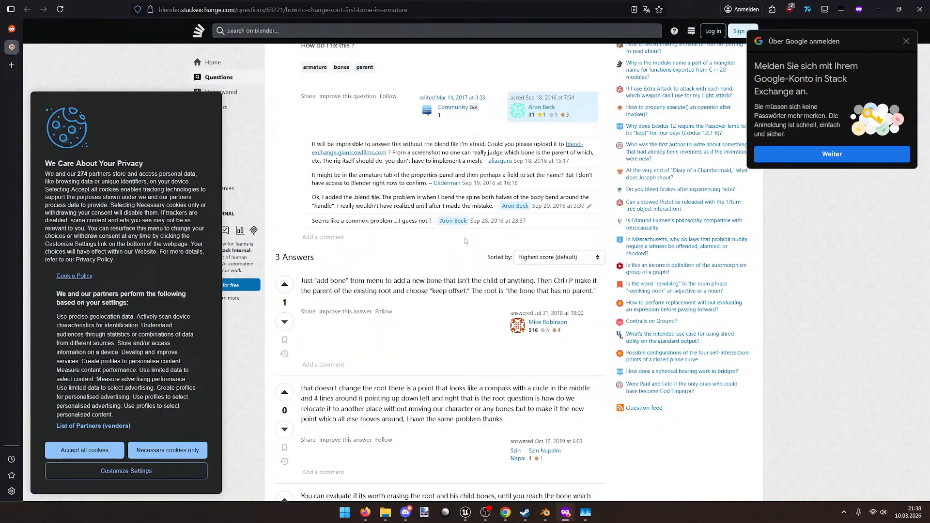
scroll(464, 241, down, 6)
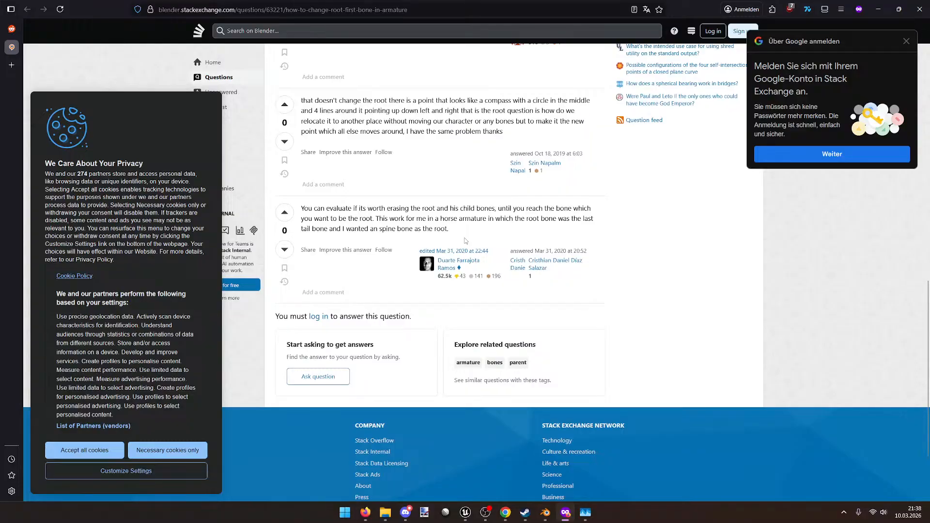
scroll(465, 241, down, 2)
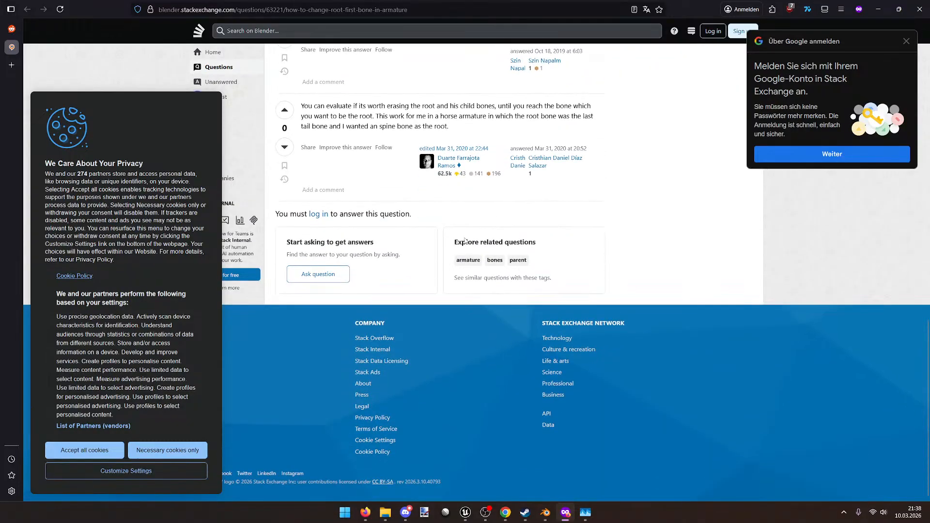
click(5, 41)
scroll(247, 195, up, 3)
key(alt+Left)
scroll(246, 193, up, 15)
Step: Open CGDive's 'Advanced Rigify: Custom Root and Multiple Root Controls' video and scrub to 0:30
click(275, 124)
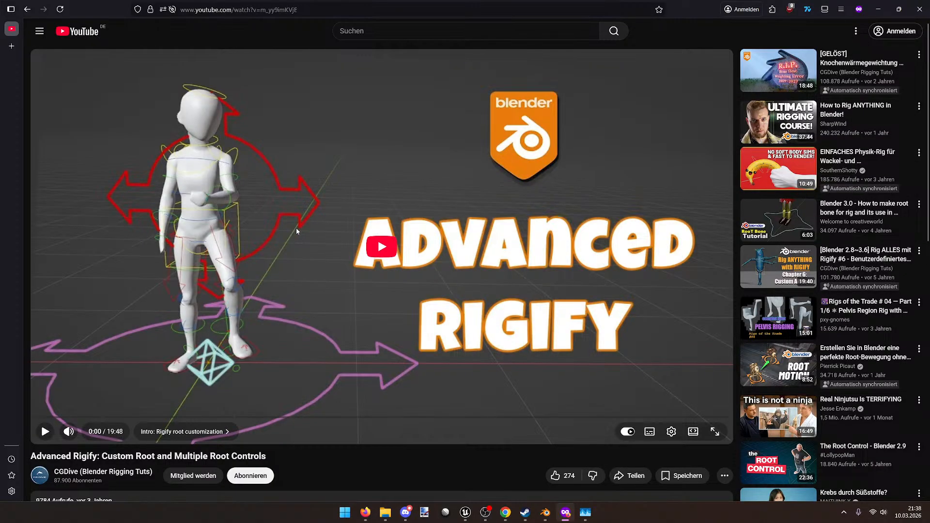
click(671, 432)
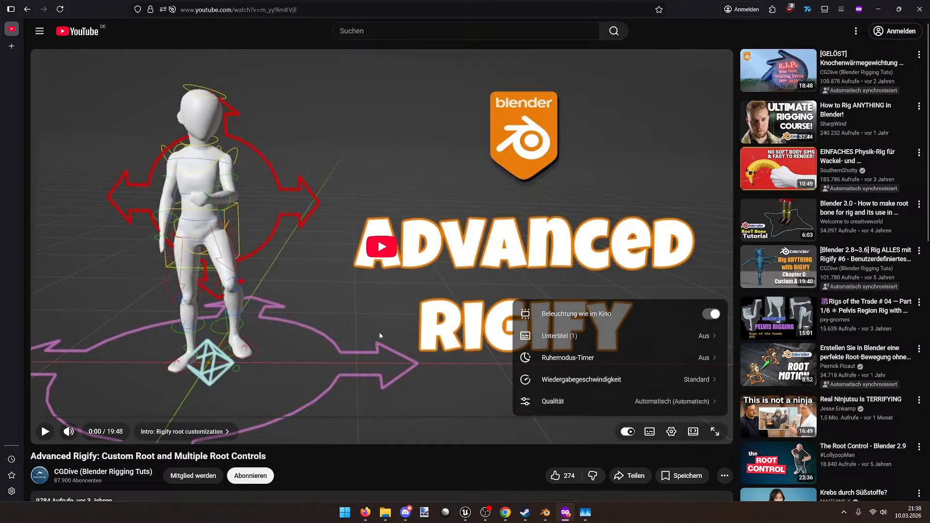
click(88, 374)
mouse_move(48, 417)
mouse_down()
mouse_move(63, 410)
mouse_move(54, 416)
mouse_up()
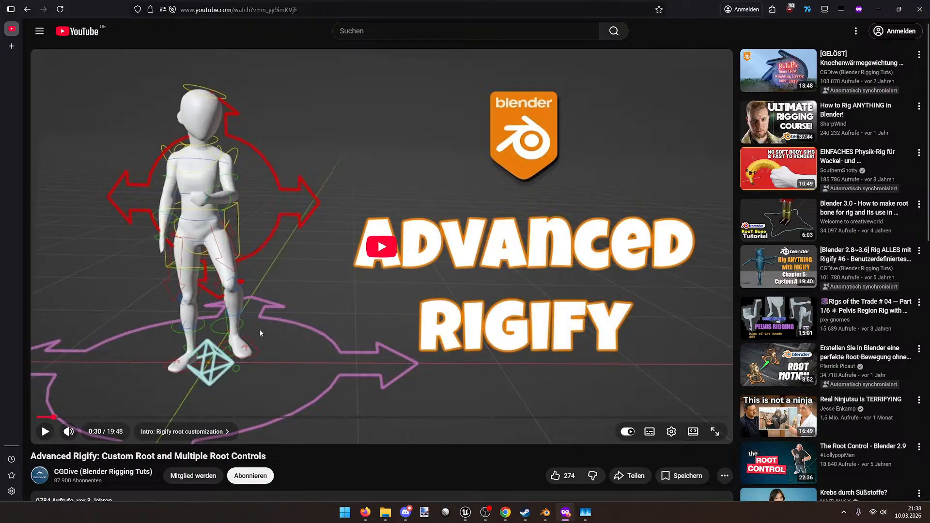
scroll(335, 404, down, 5)
scroll(334, 405, up, 5)
scroll(349, 280, down, 5)
scroll(350, 280, down, 4)
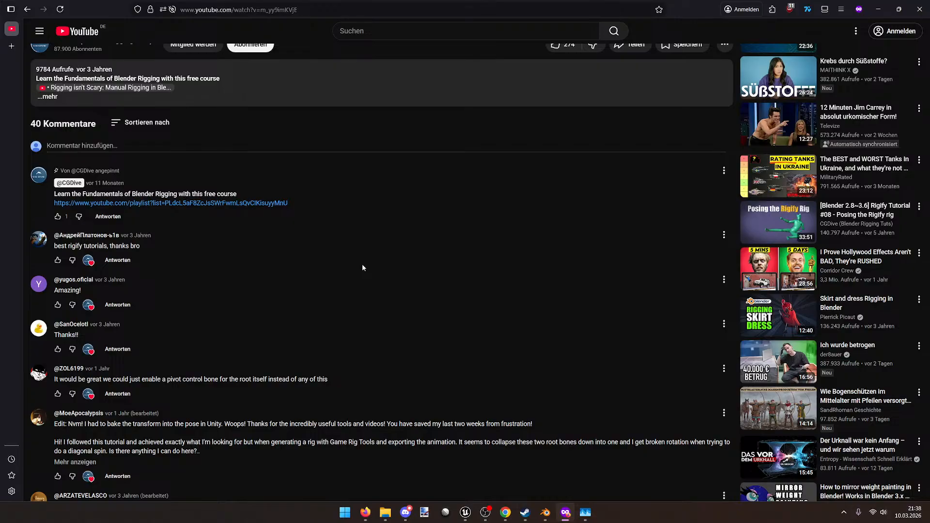
Step: Pause the video and read the comment about exporting root bones with Game Rig Tools
scroll(362, 268, down, 3)
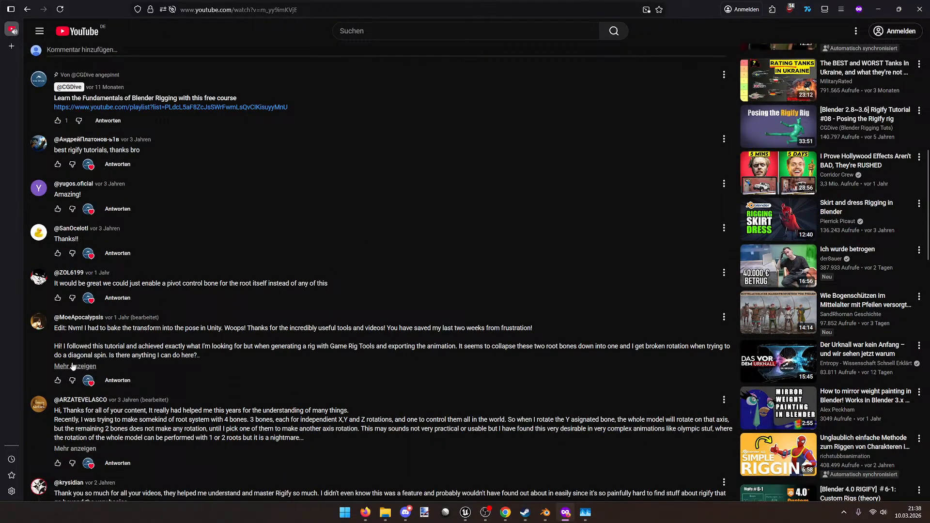
scroll(168, 317, up, 10)
click(225, 229)
scroll(219, 266, down, 10)
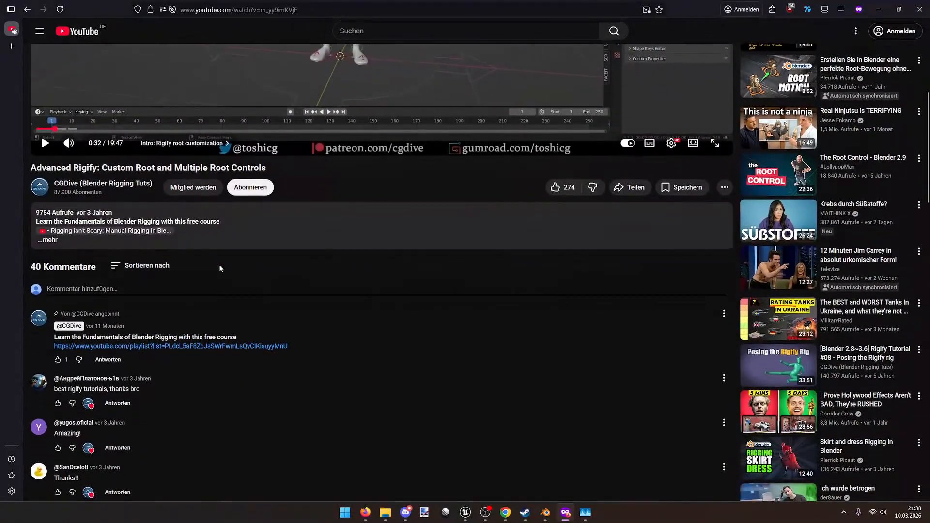
scroll(220, 273, down, 1)
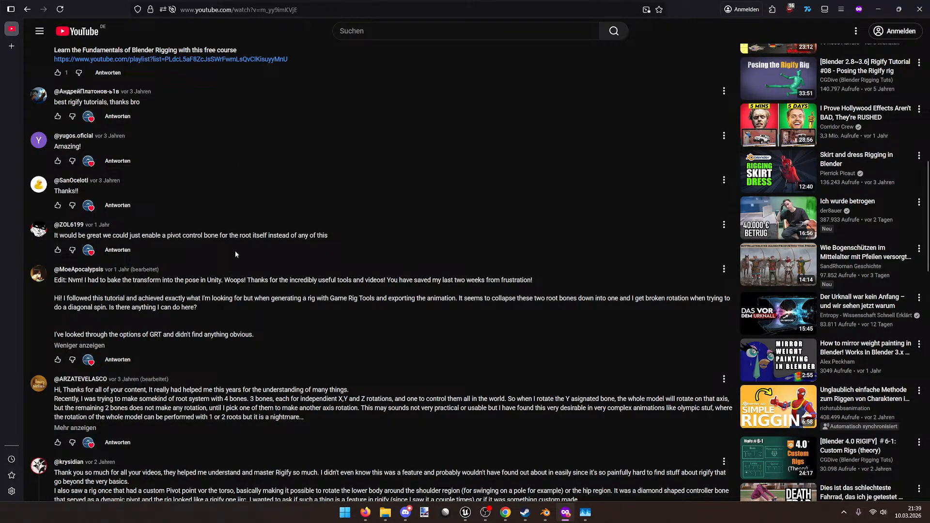
drag(401, 300, 699, 300)
click(527, 303)
click(648, 303)
click(698, 300)
drag(89, 319, 203, 305)
click(207, 304)
drag(154, 339, 199, 335)
click(203, 334)
Step: Scroll further through the comments, expand a reply thread, then close the browser
scroll(93, 280, down, 3)
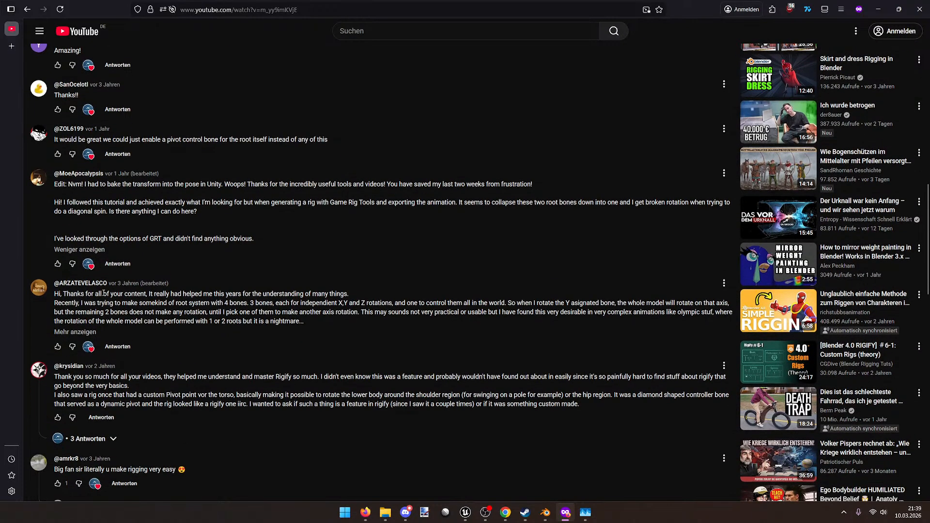
scroll(103, 293, down, 3)
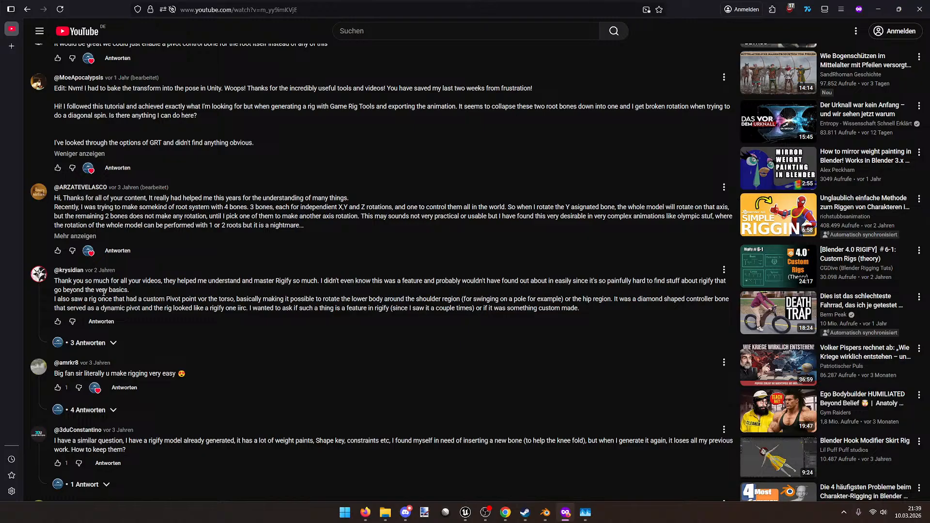
scroll(103, 293, down, 3)
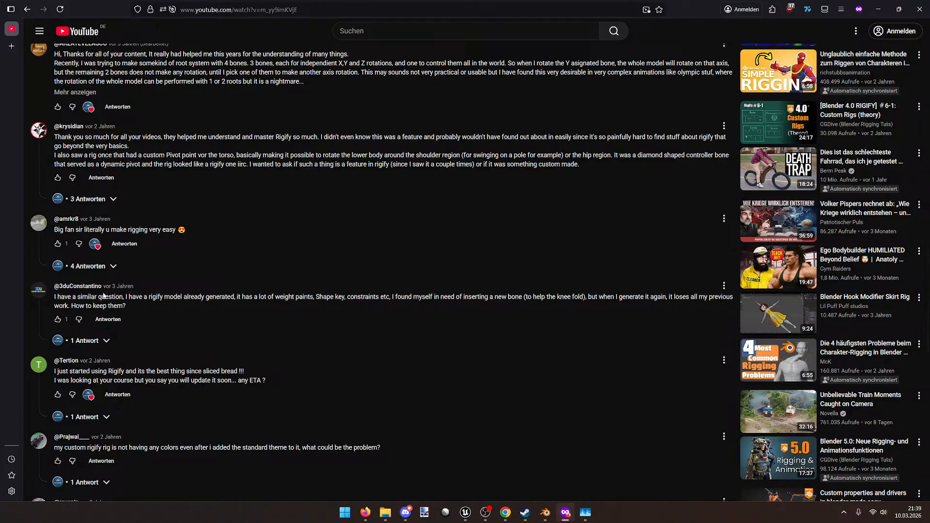
scroll(103, 296, down, 1)
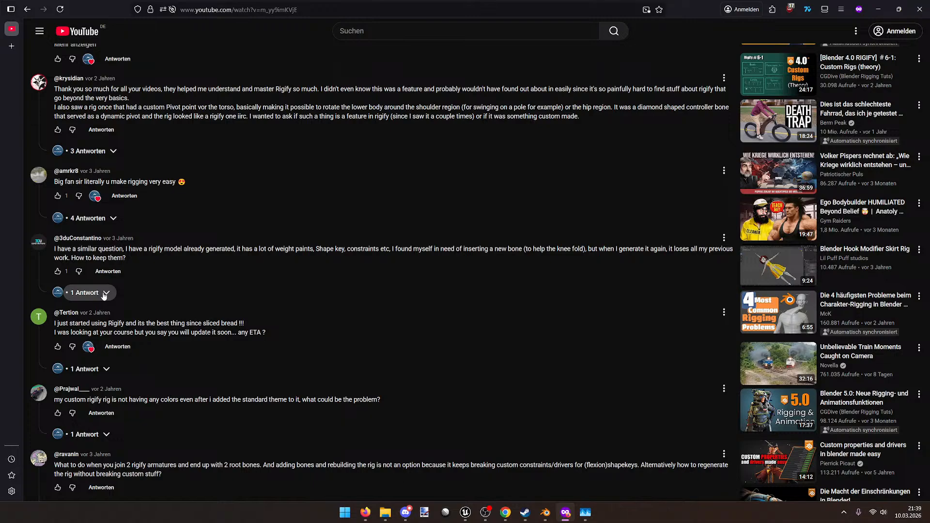
scroll(103, 296, down, 2)
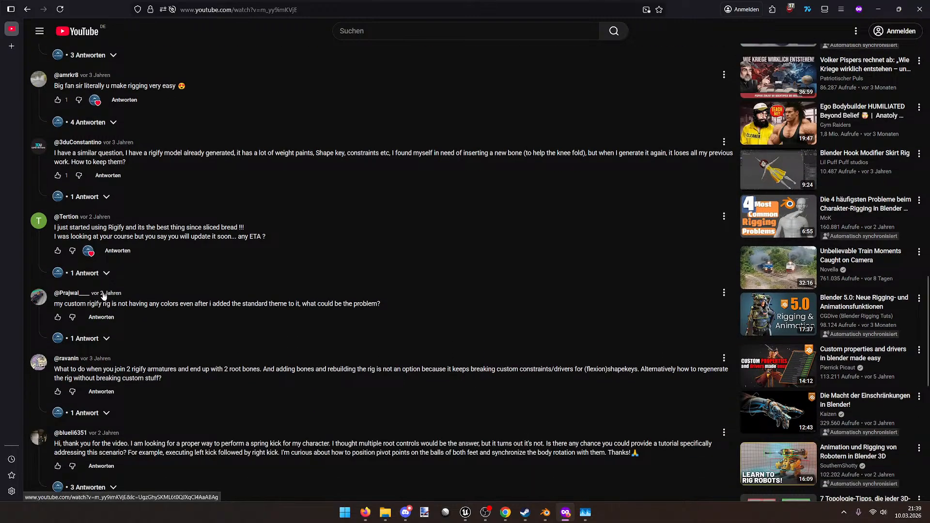
scroll(103, 296, down, 3)
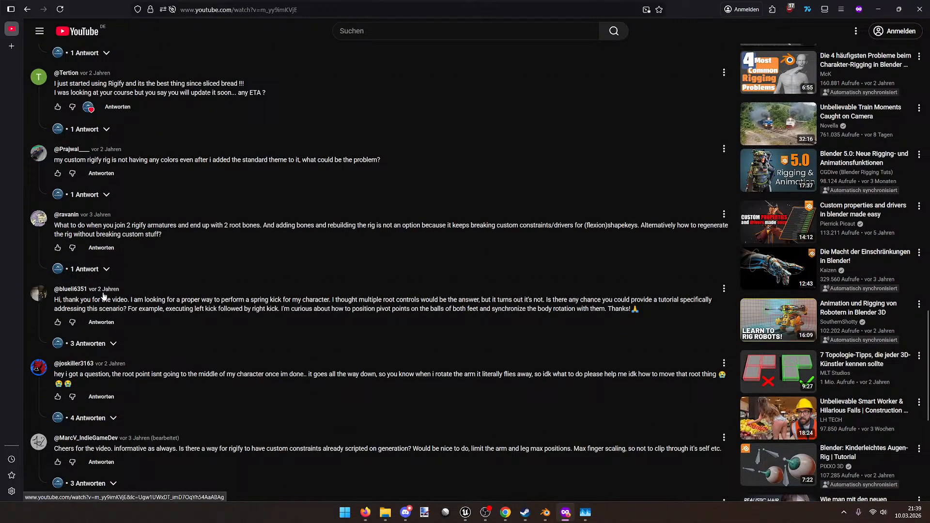
scroll(103, 296, down, 3)
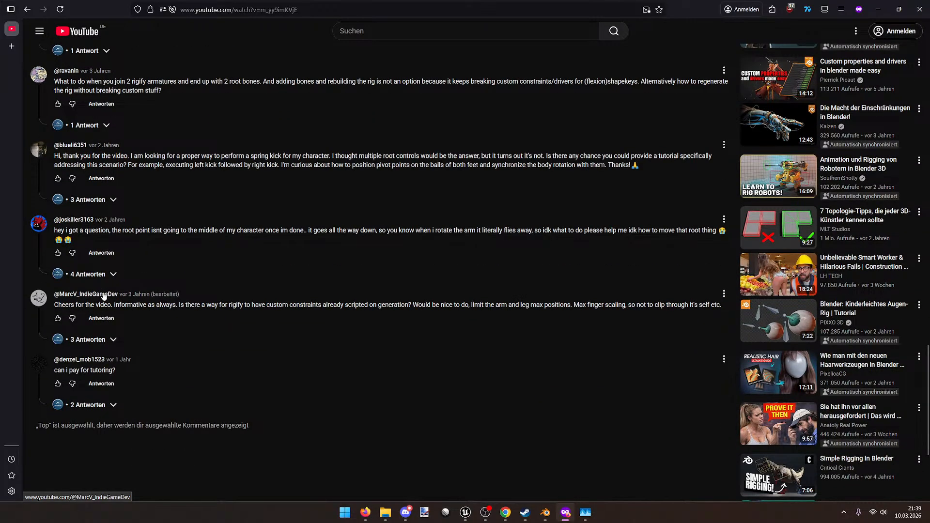
click(90, 405)
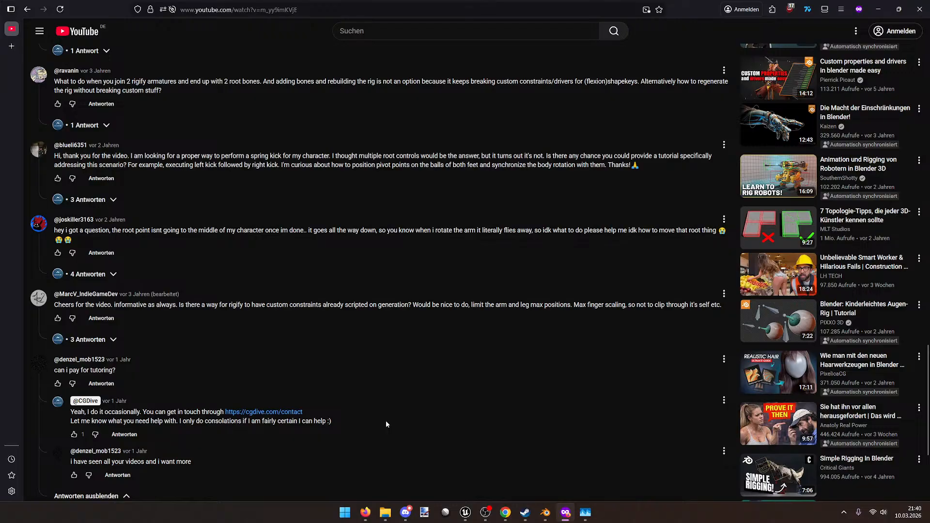
scroll(386, 424, down, 3)
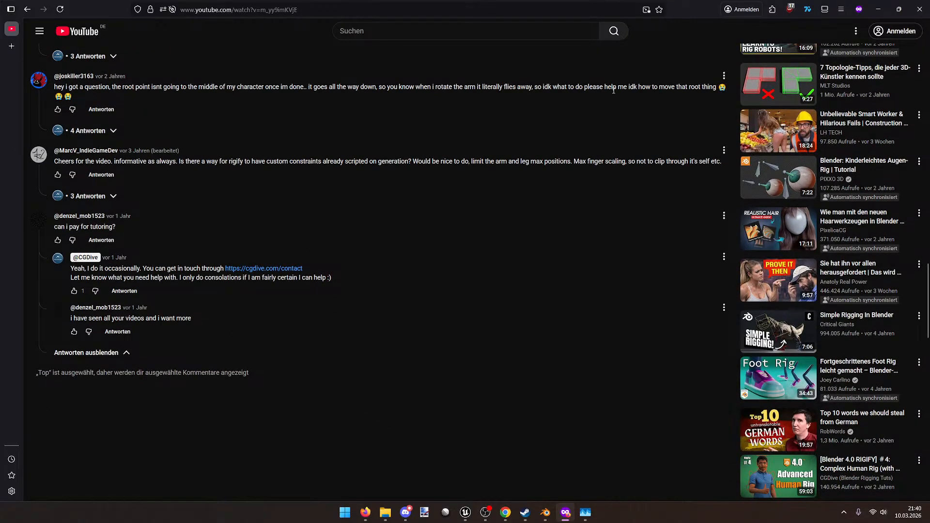
click(928, 4)
middle_drag(451, 220, 358, 224)
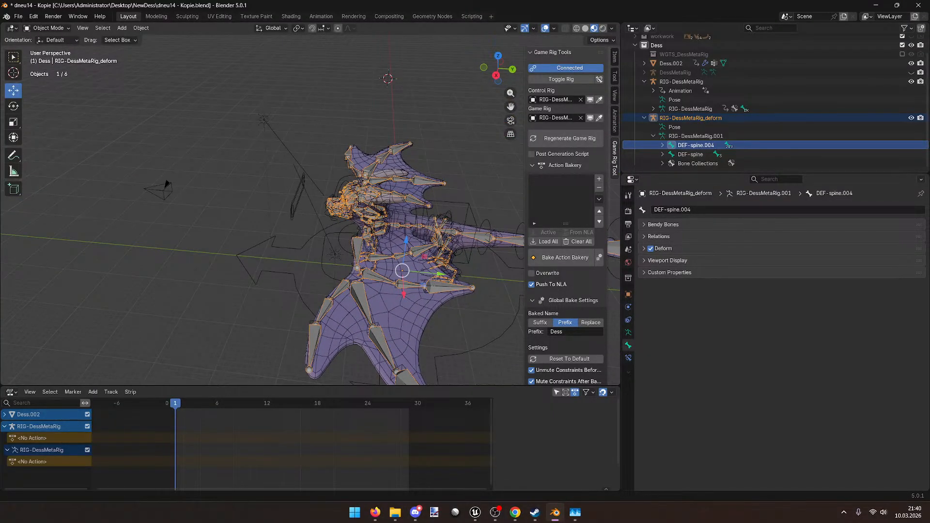
Step: Bring Discord's CGDive game-rig-tools forum to the front over Blender
click(415, 512)
click(415, 512)
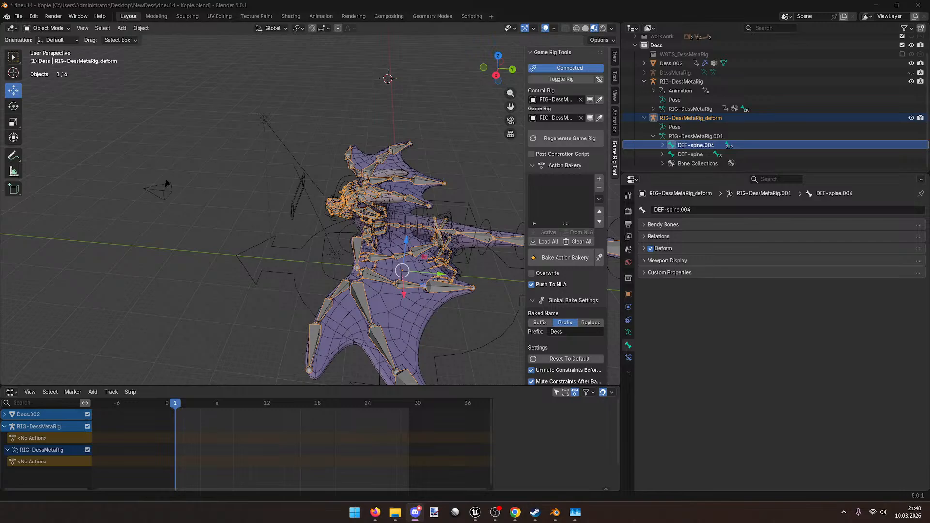
key(alt+Tab)
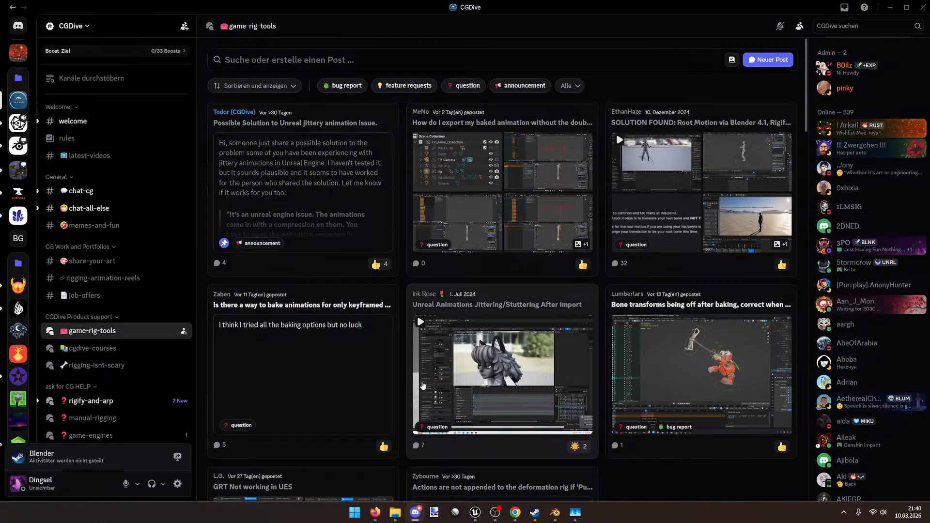
Step: Search the forum for root posts and open 'How to get ROOT to export into unreal'
scroll(422, 385, down, 3)
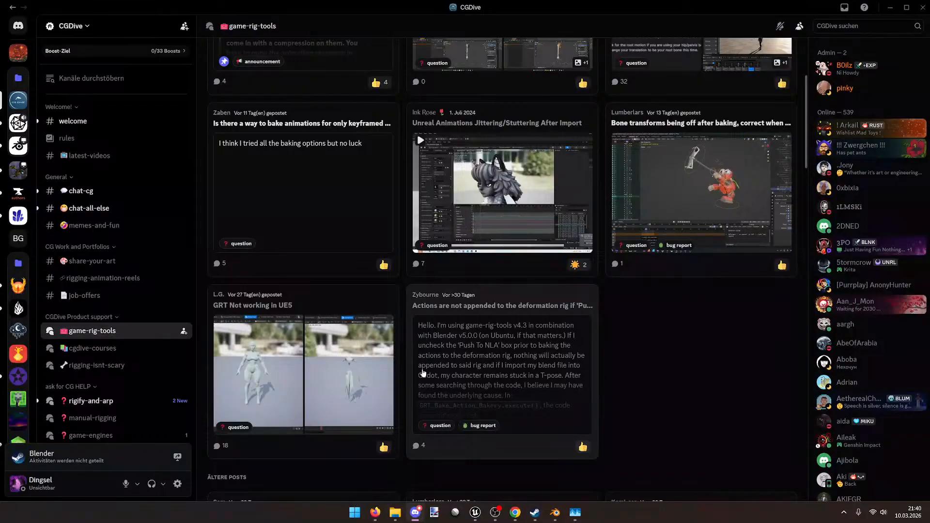
scroll(423, 372, down, 2)
scroll(641, 359, up, 5)
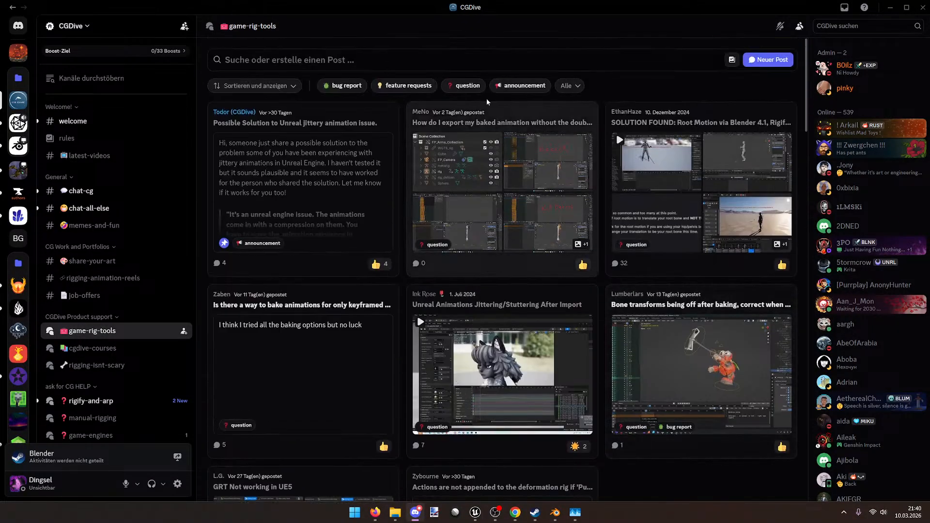
click(421, 58)
text(root)
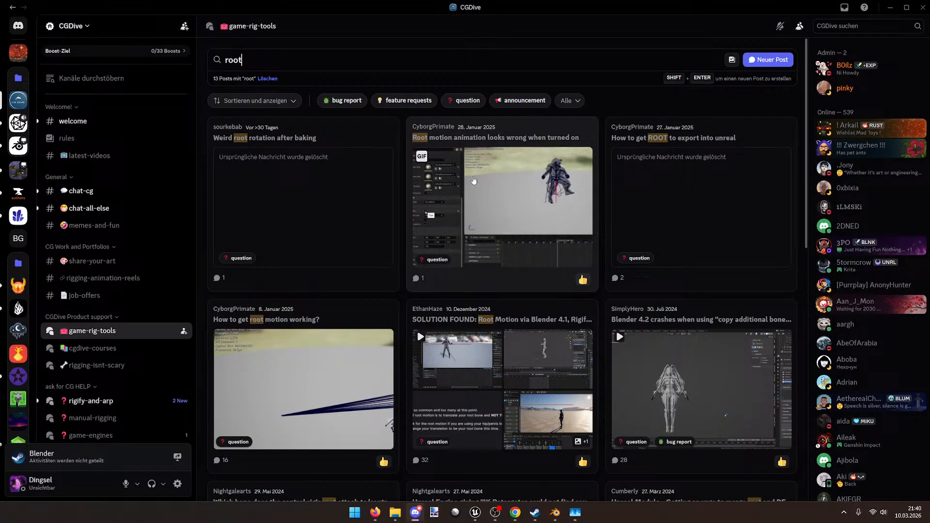
click(751, 196)
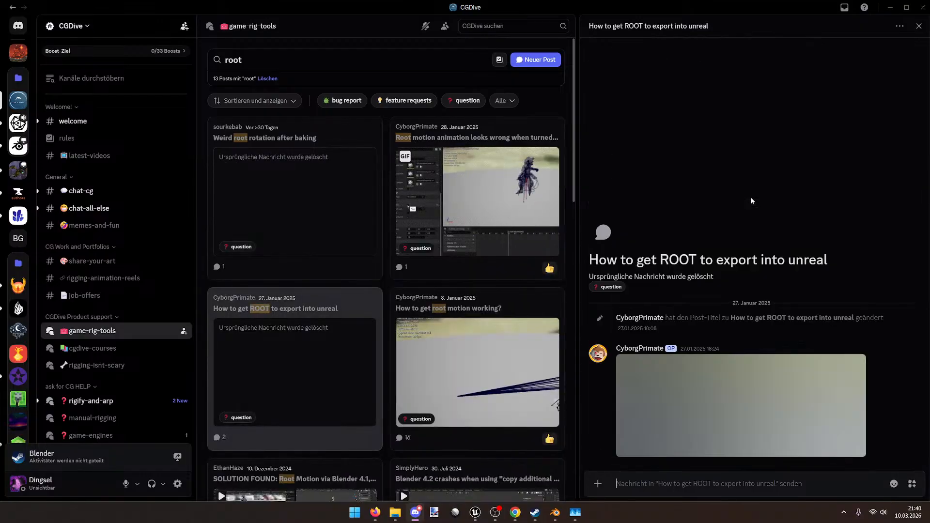
Step: Enlarge the post's skeleton screenshot and zoom into its bone tree
click(738, 386)
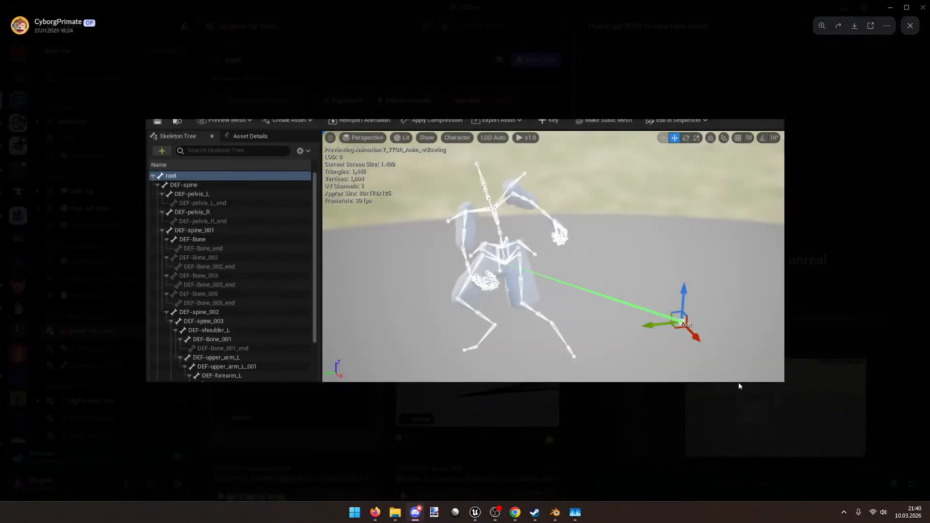
click(736, 408)
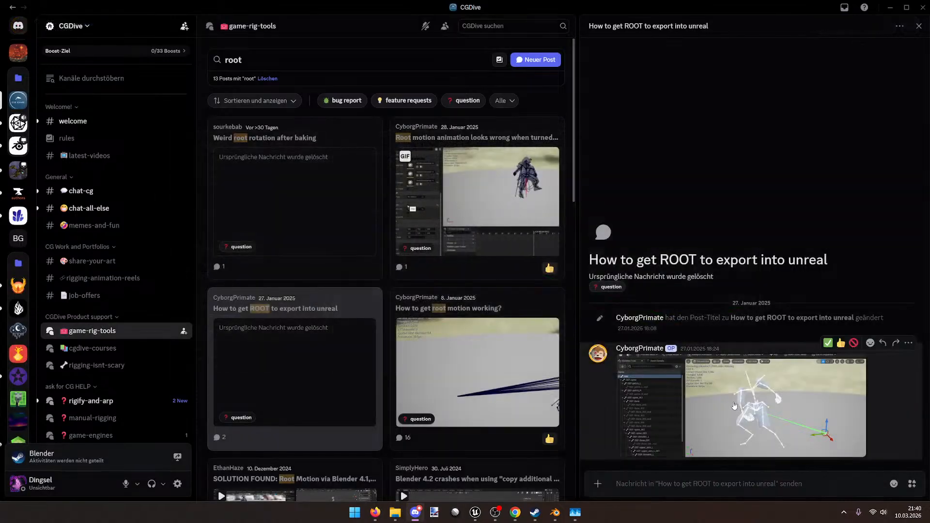
click(720, 393)
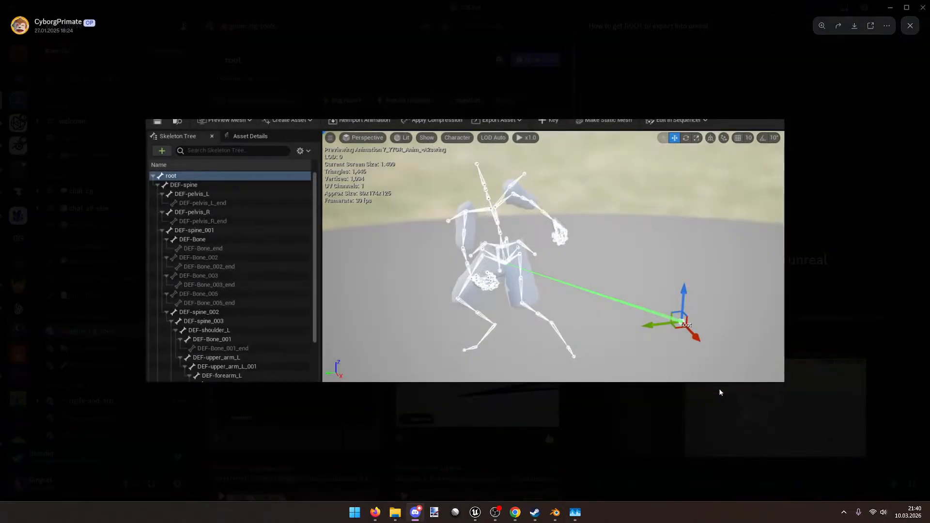
key(Escape)
click(548, 432)
click(164, 187)
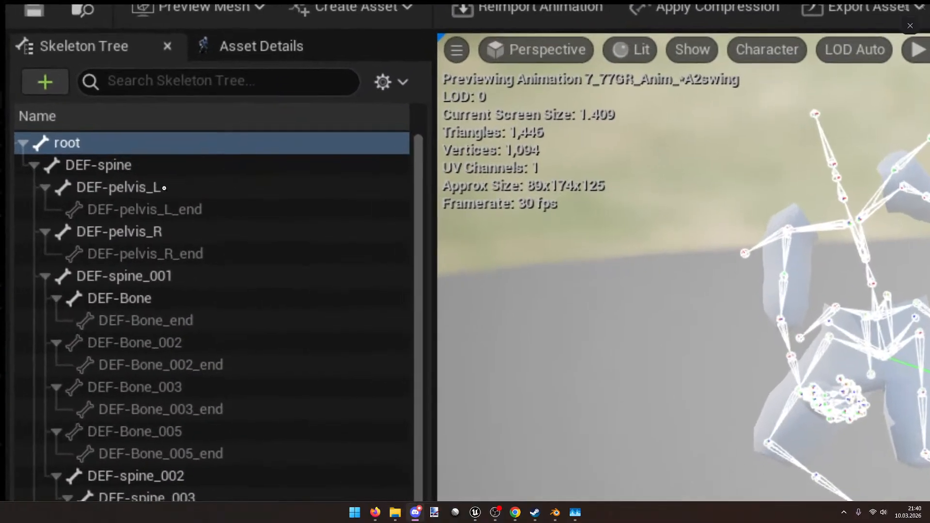
click(165, 241)
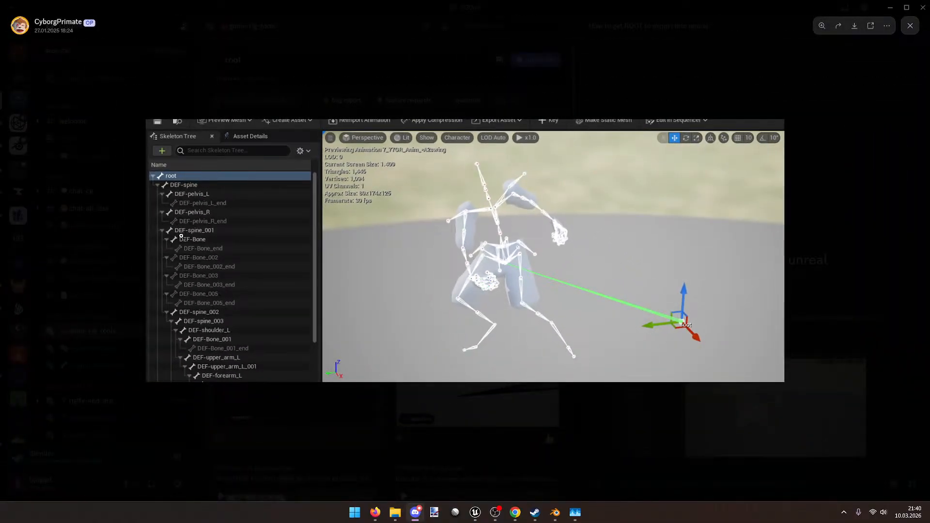
key(Escape)
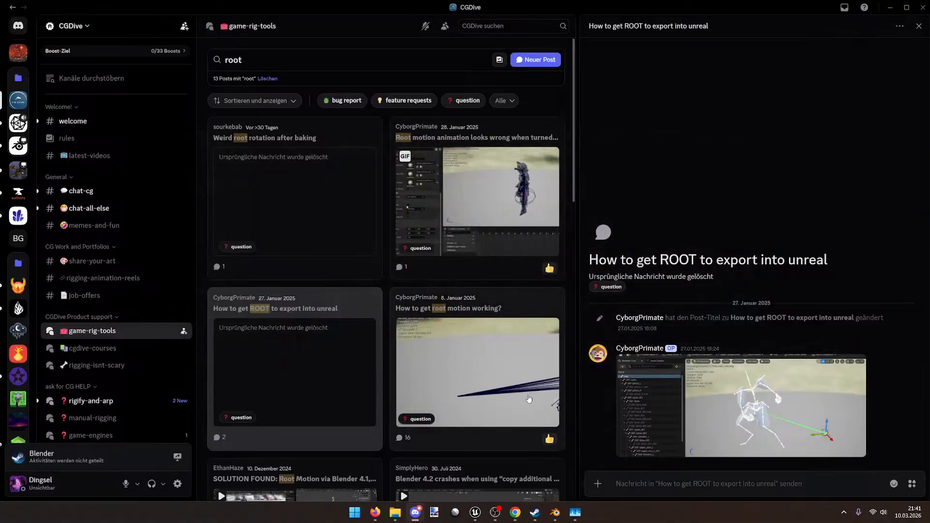
Step: Open the 'How to get root motion working?' post from the grid
scroll(449, 335, down, 1)
scroll(449, 336, down, 3)
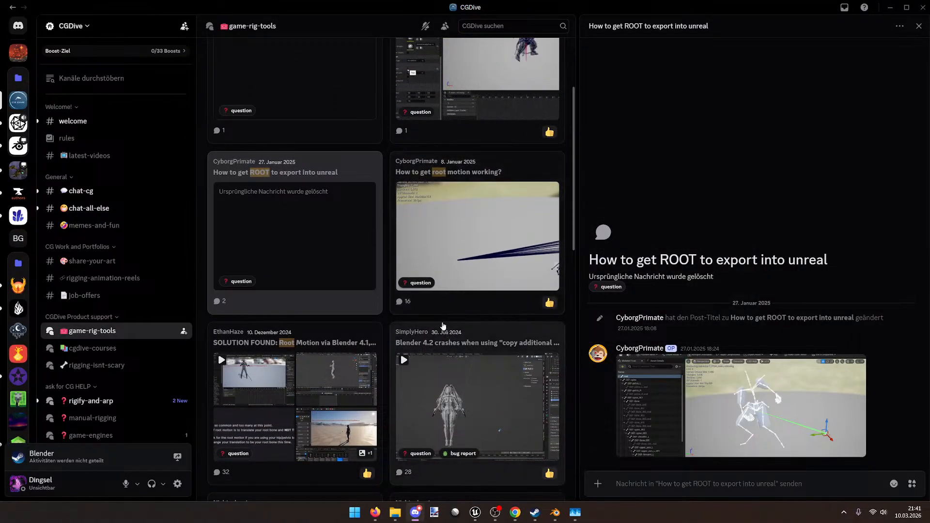
click(443, 249)
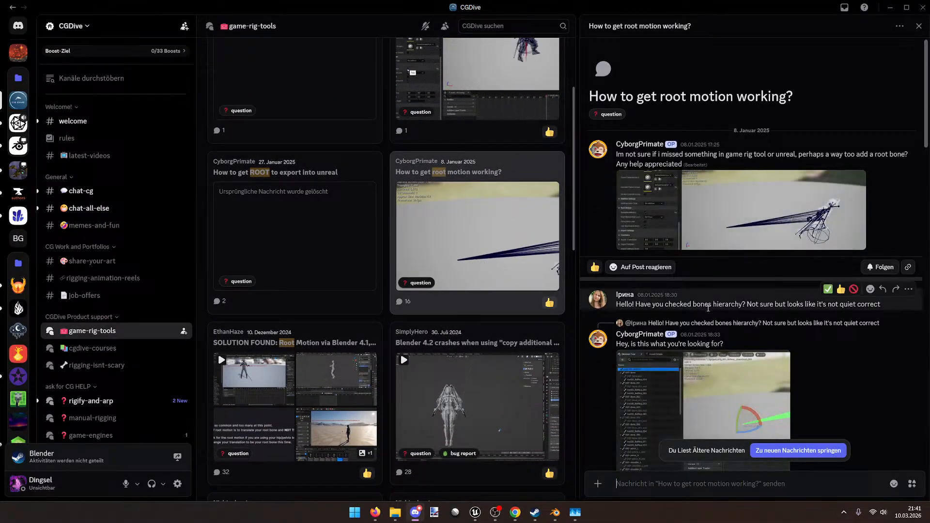
Step: Enlarge and zoom into the reply's skeleton screenshot, then close it
scroll(708, 311, down, 3)
click(708, 311)
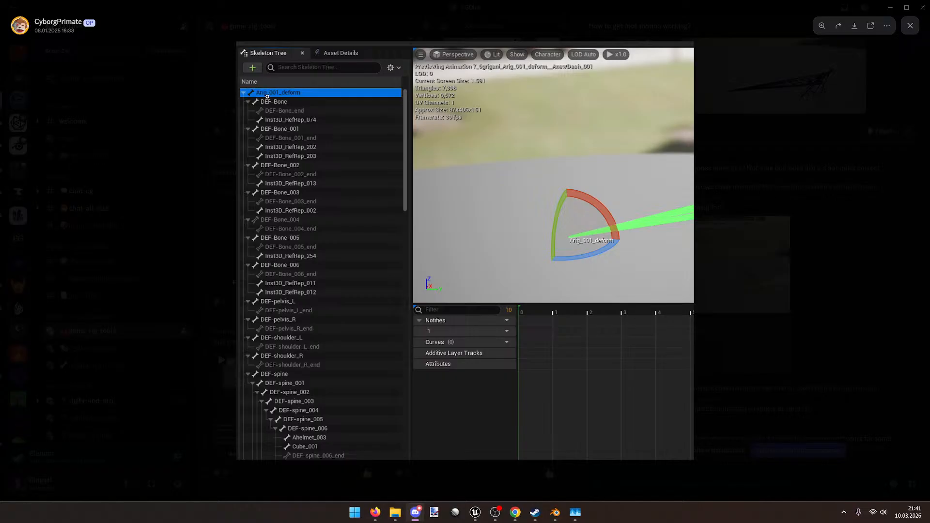
click(267, 96)
click(122, 119)
click(792, 331)
Step: Open the linked Unreal skeleton tree documentation and scroll through it
scroll(778, 320, down, 3)
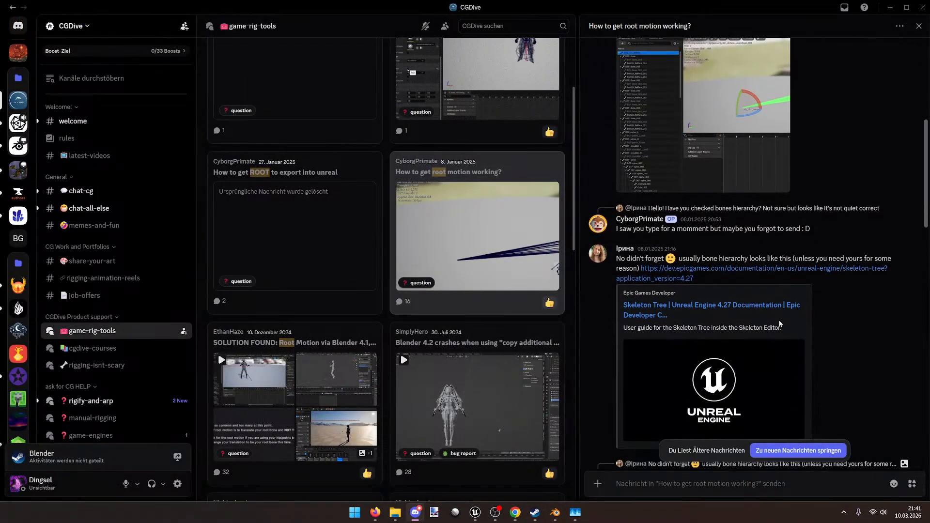
scroll(770, 318, down, 2)
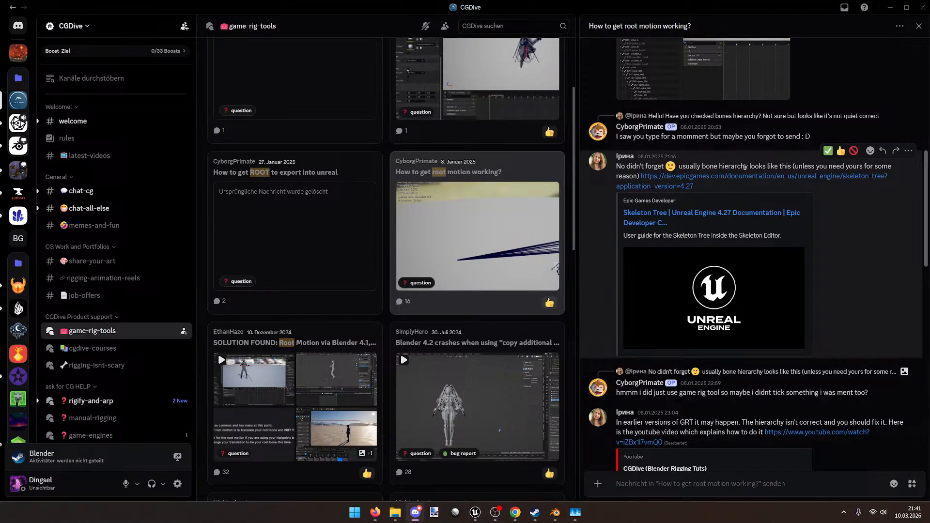
click(758, 180)
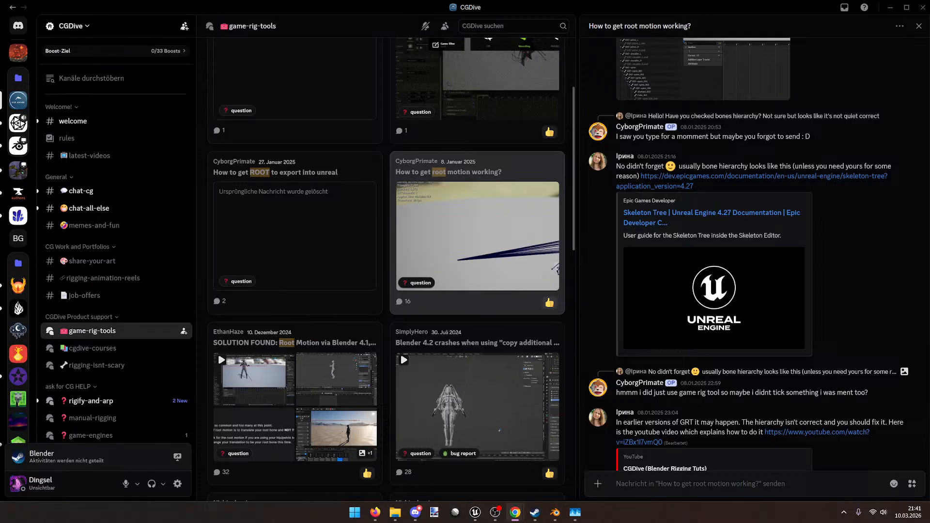
scroll(722, 293, down, 5)
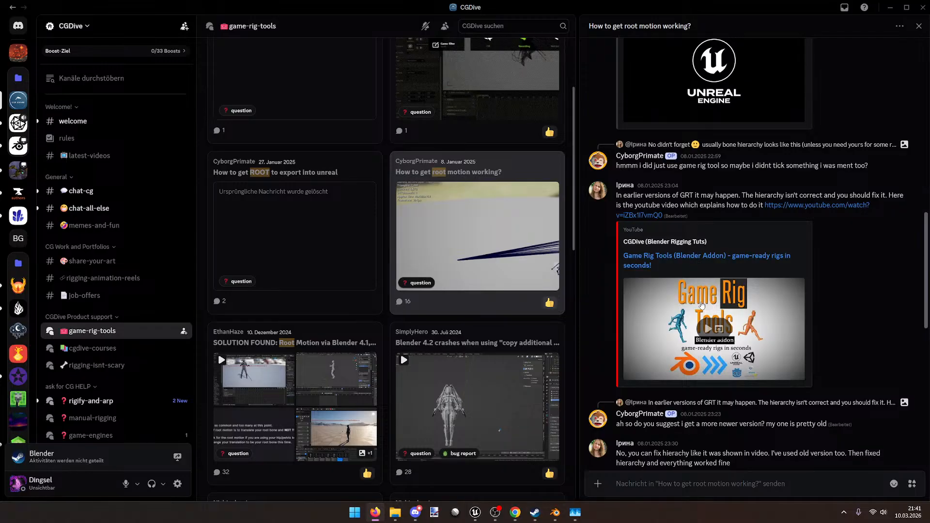
scroll(701, 304, down, 4)
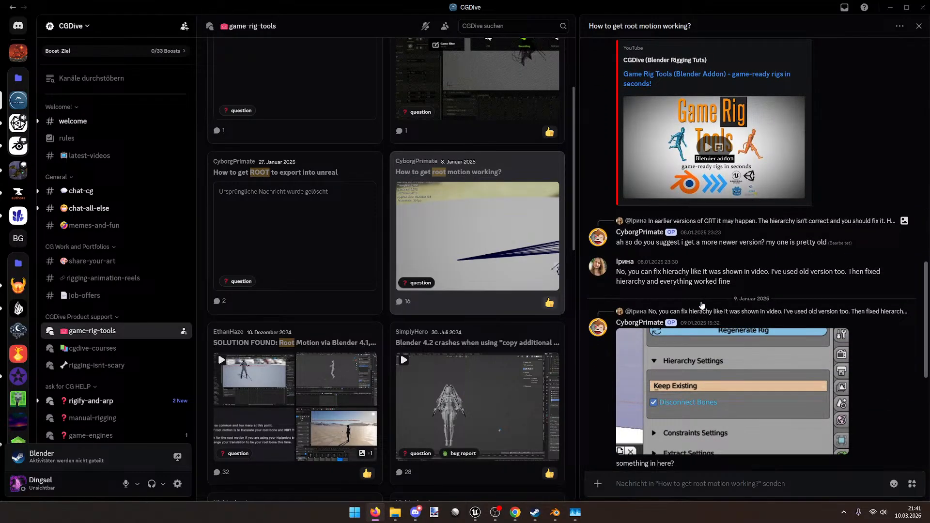
scroll(701, 304, down, 3)
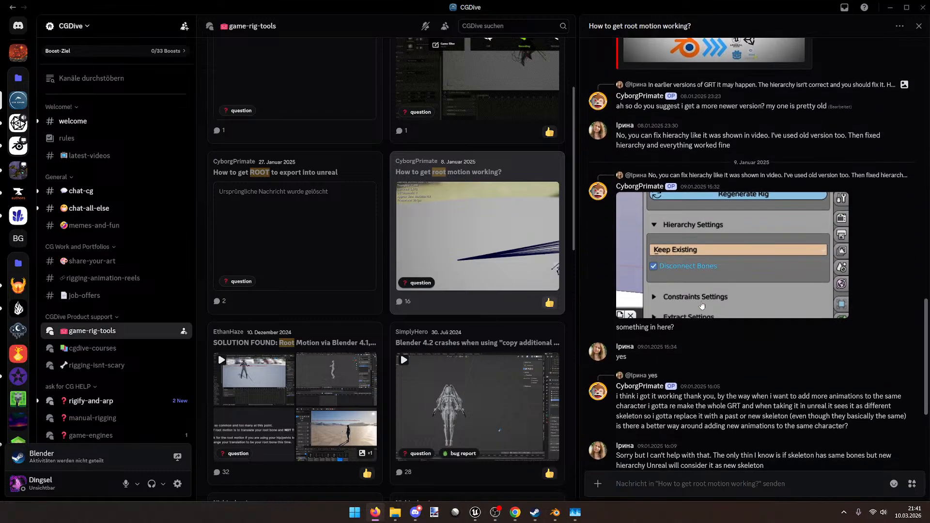
scroll(701, 305, down, 3)
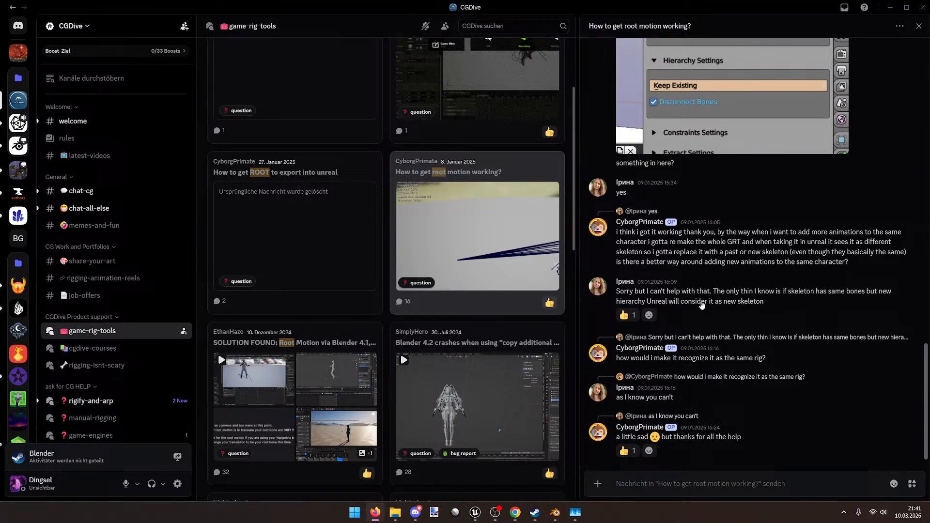
scroll(301, 277, down, 2)
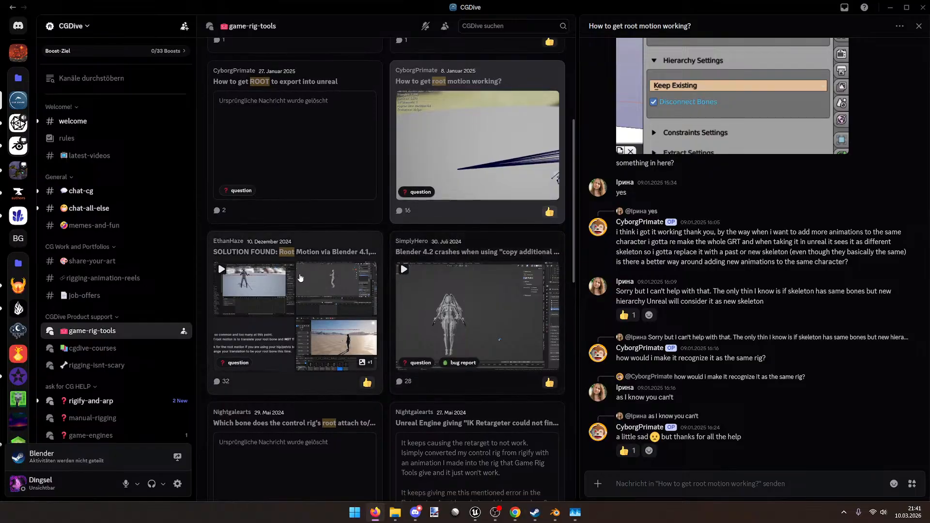
Step: Open the SOLUTION FOUND post and read its notes on root versus hips rotation
click(313, 252)
scroll(735, 352, up, 3)
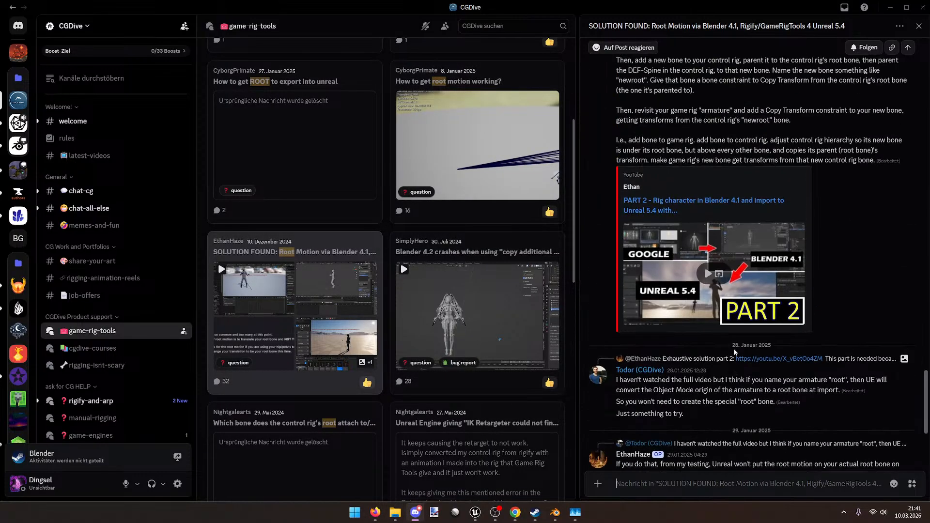
scroll(734, 352, up, 3)
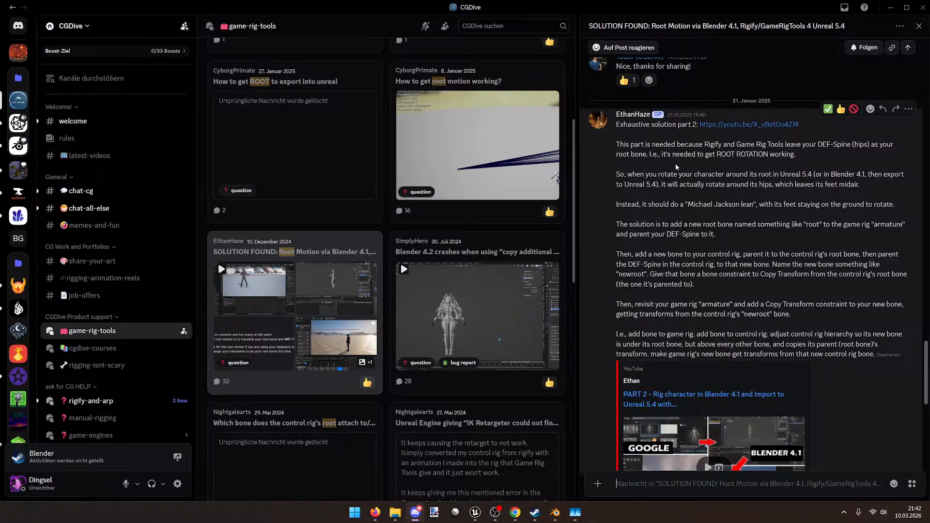
drag(763, 144, 817, 145)
click(827, 155)
drag(642, 155, 754, 155)
click(756, 155)
drag(668, 178, 815, 175)
click(809, 177)
drag(699, 184, 789, 184)
click(827, 184)
drag(686, 207, 763, 204)
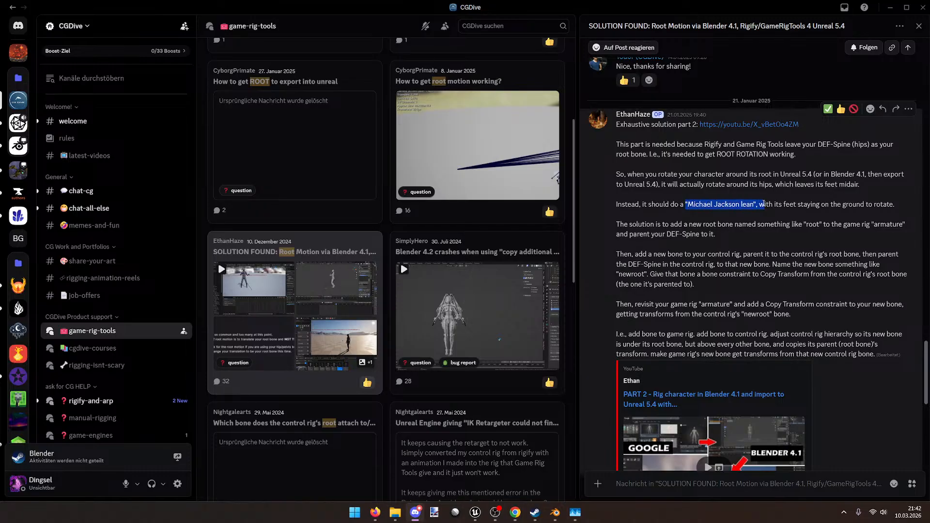
click(877, 228)
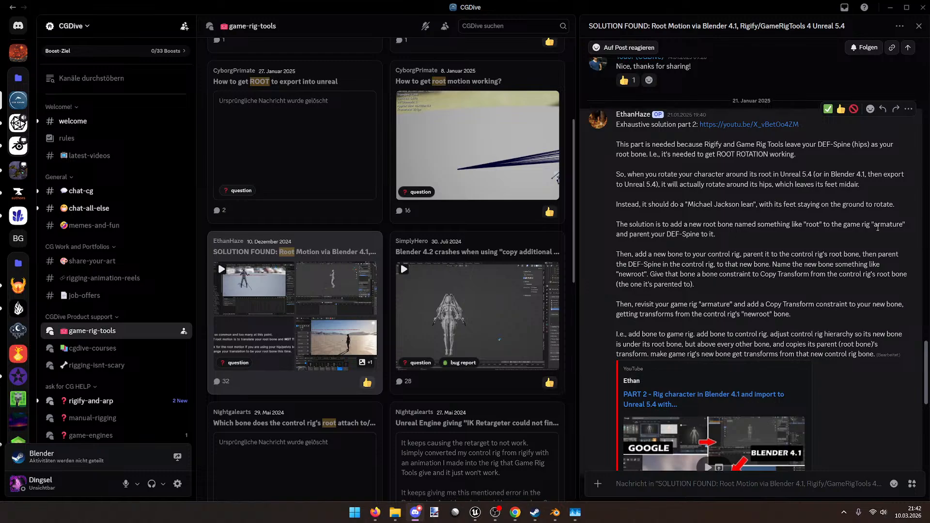
Step: Read the parent DEF-Spine instruction and start the embedded Part 2 video
scroll(713, 250, down, 1)
drag(720, 179, 815, 180)
click(819, 183)
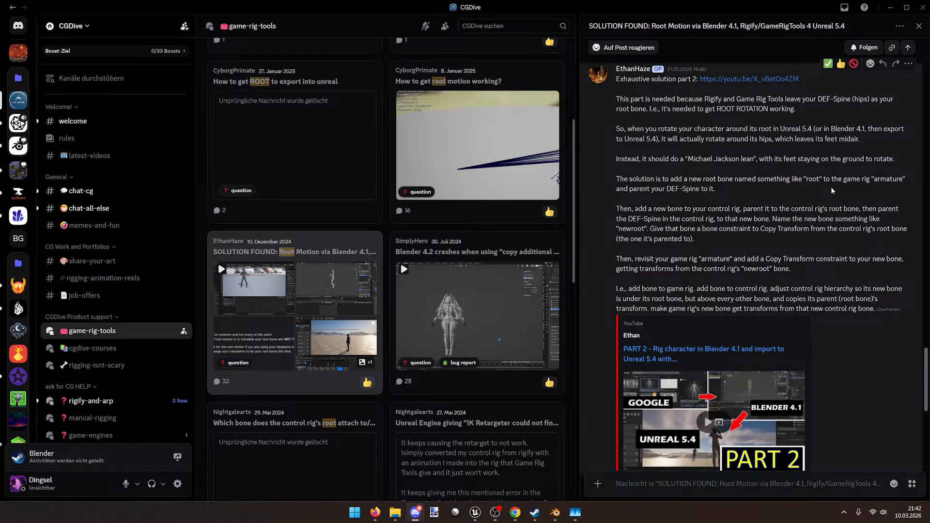
drag(663, 188, 715, 189)
click(727, 195)
scroll(699, 198, down, 5)
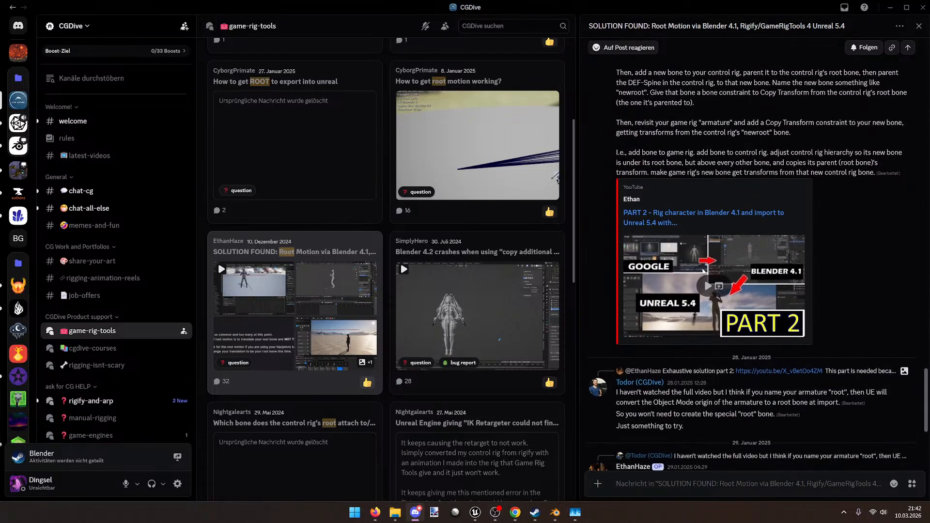
click(696, 292)
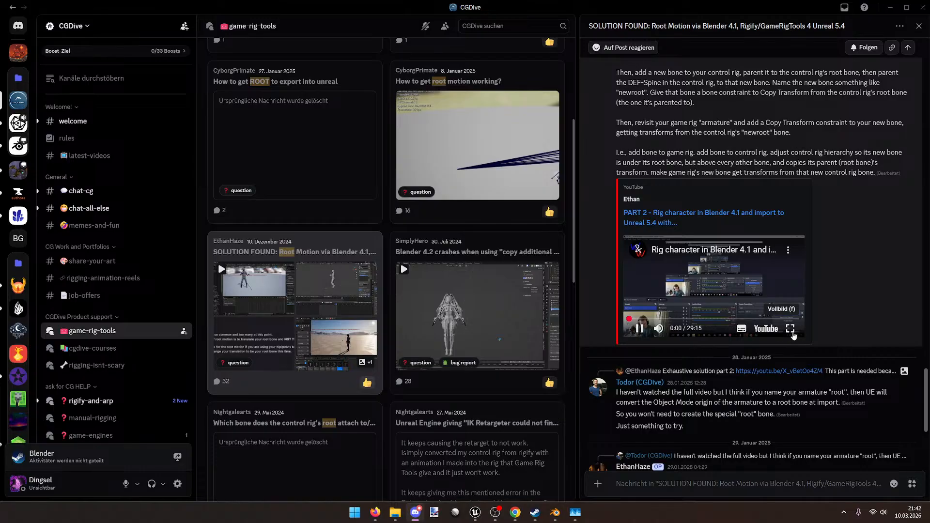
Step: Play the Part 2 root-motion video fullscreen, glance at its settings, then pause it
click(790, 328)
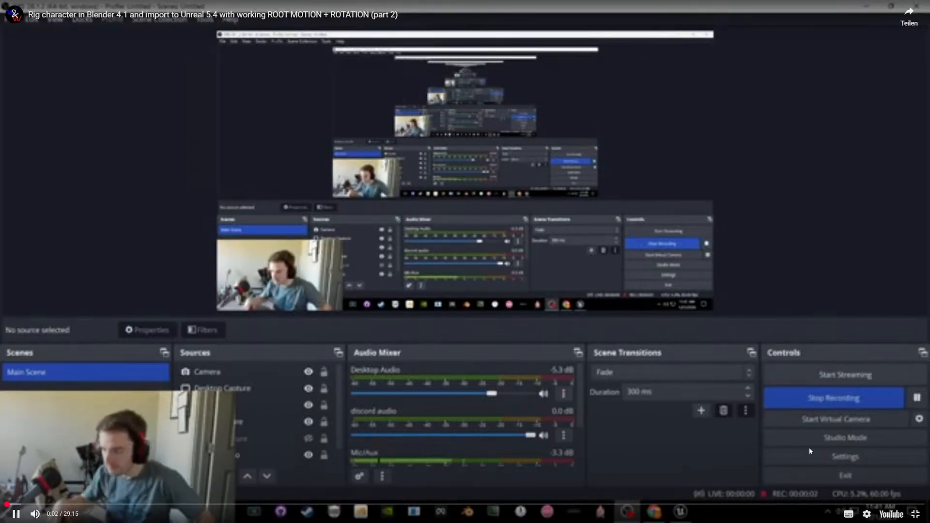
click(867, 515)
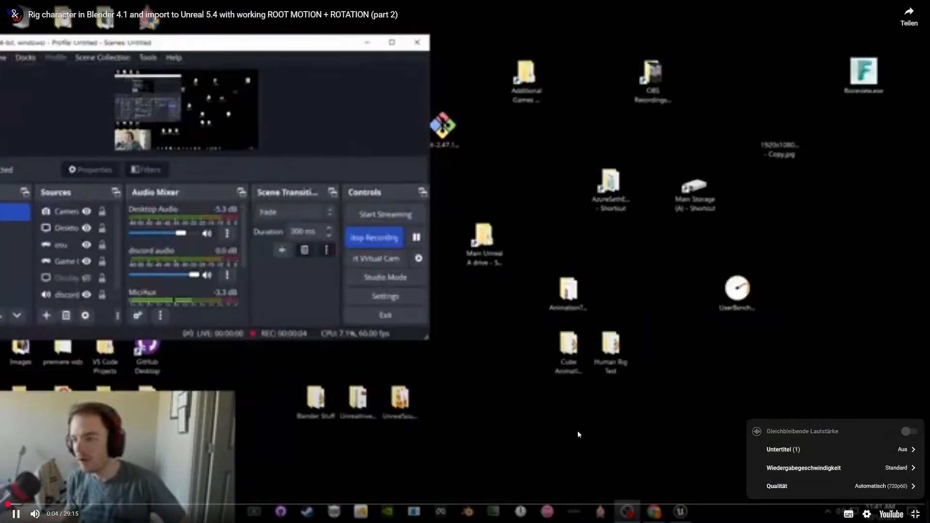
click(486, 415)
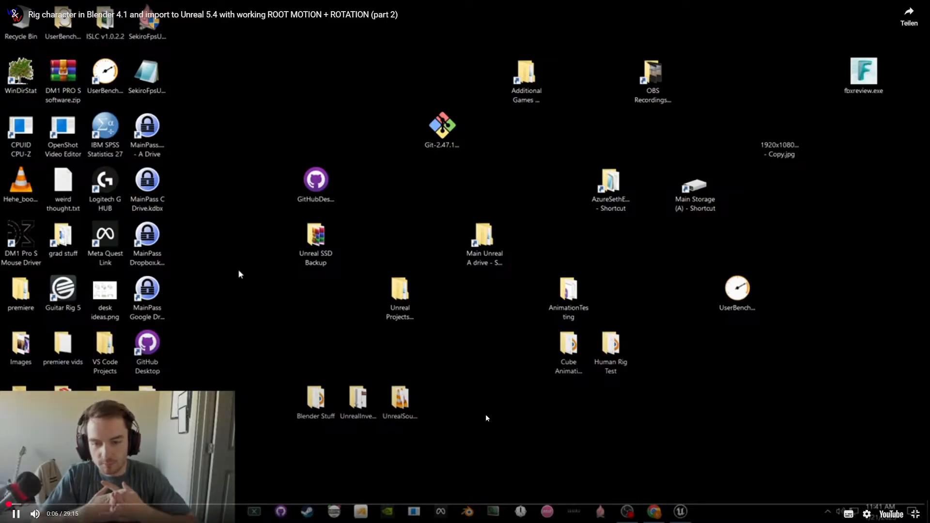
mouse_move(54, 514)
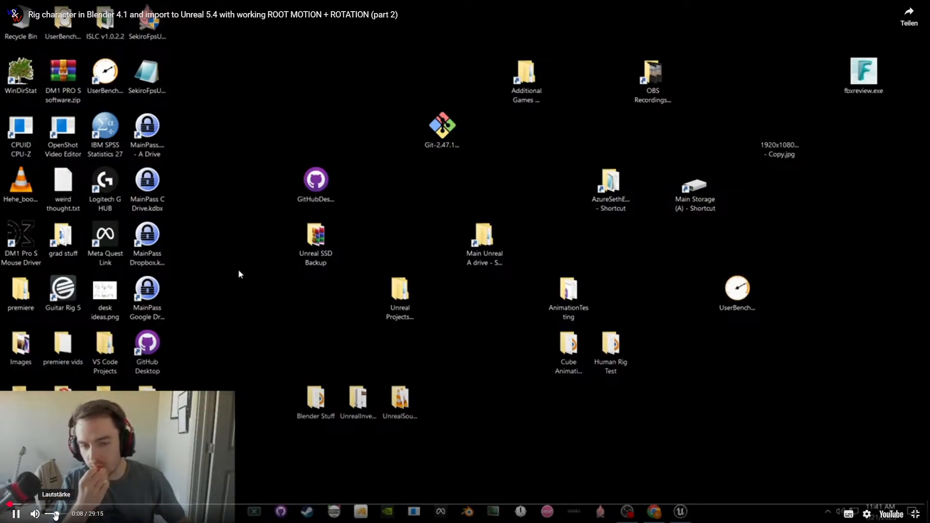
click(894, 513)
click(621, 277)
key(space)
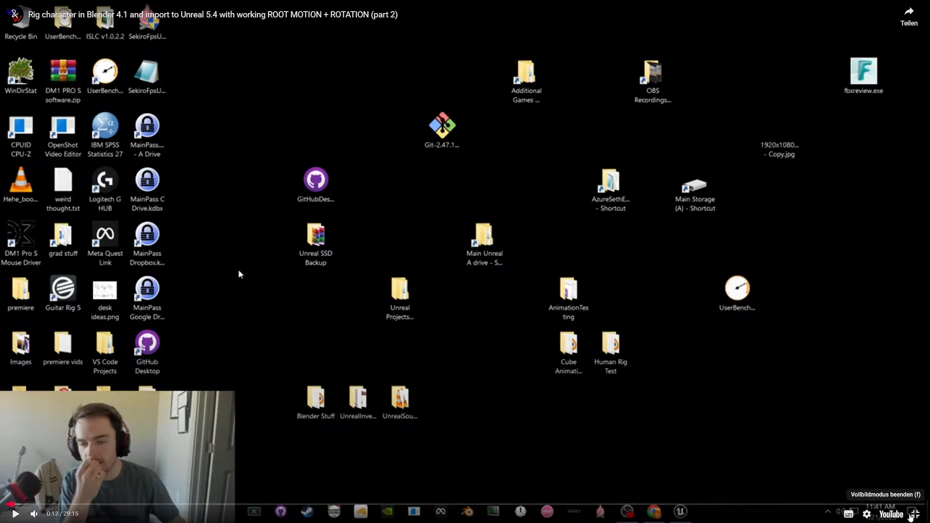
Step: Exit fullscreen and maximize the YouTube browser window over Discord
click(914, 514)
drag(929, 241, 485, 46)
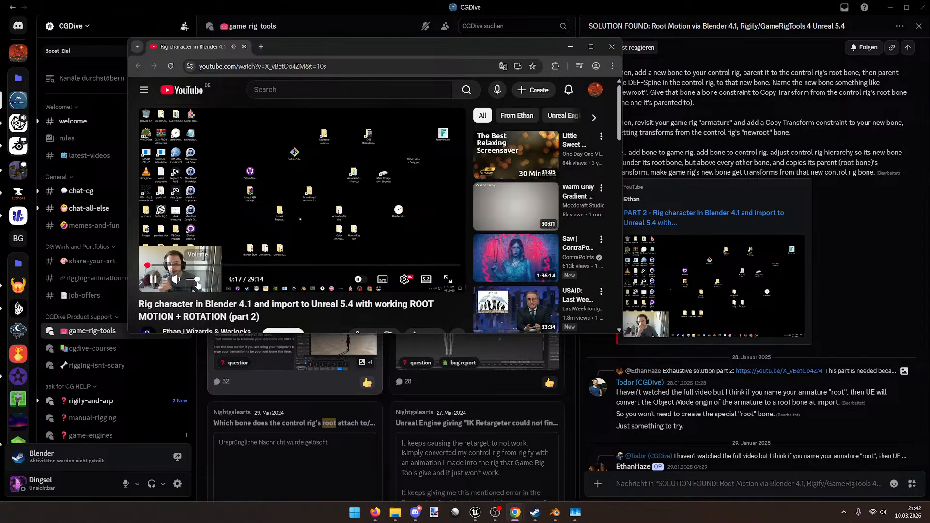
drag(488, 48, 481, 1)
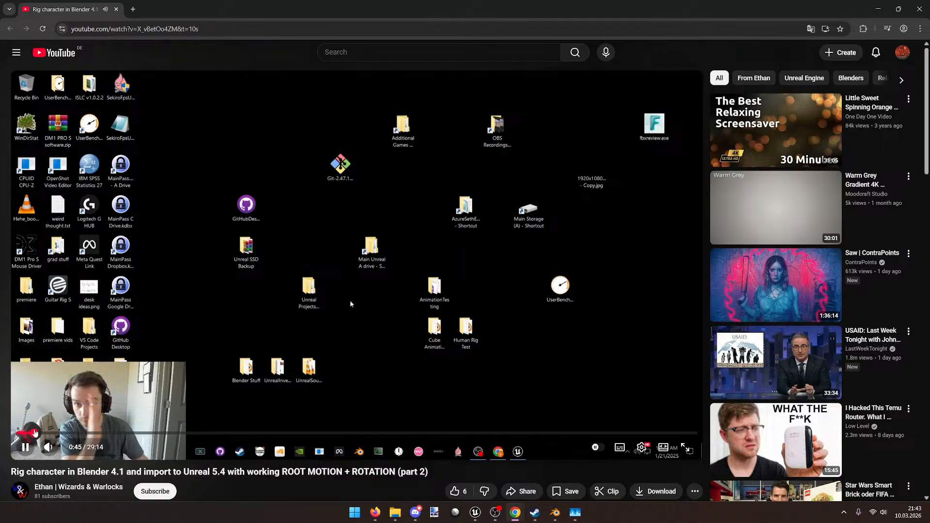
Step: Seek the Part 2 video forward to about 2:16, where the tutor shows the Blender rig setup
click(35, 432)
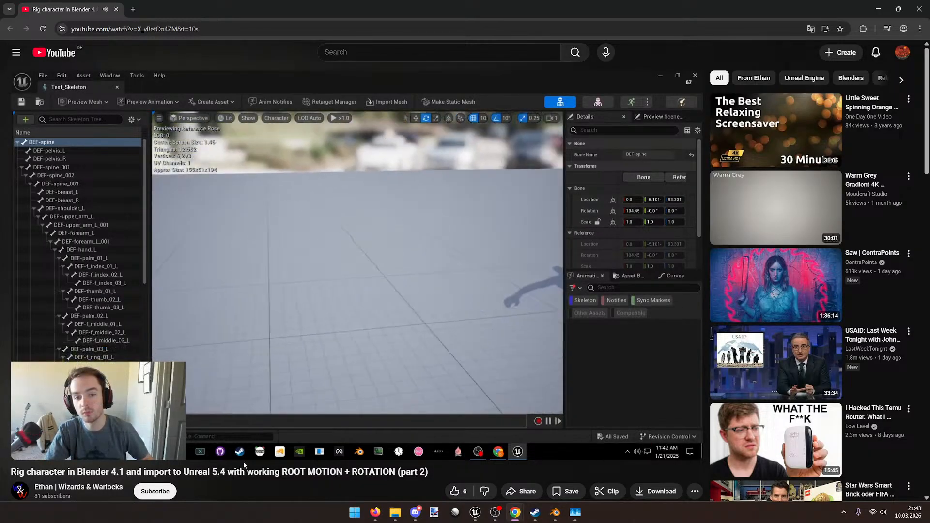
key(Left)
key(Left)
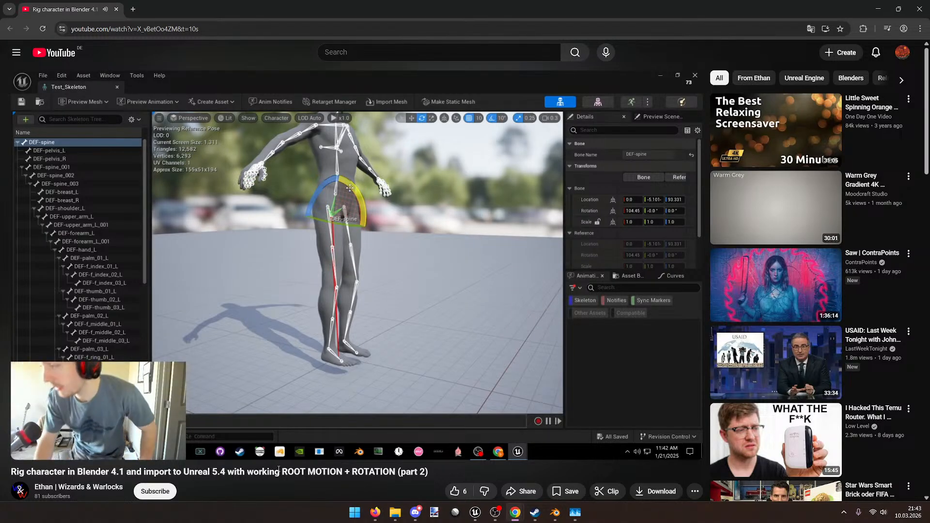
key(Right)
key(Right)
key(Right)
key(Right)
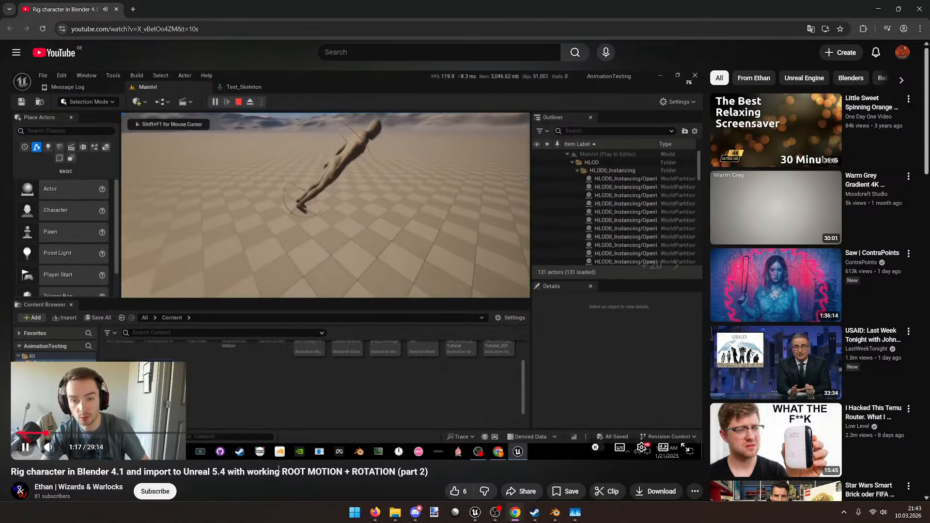
key(Right)
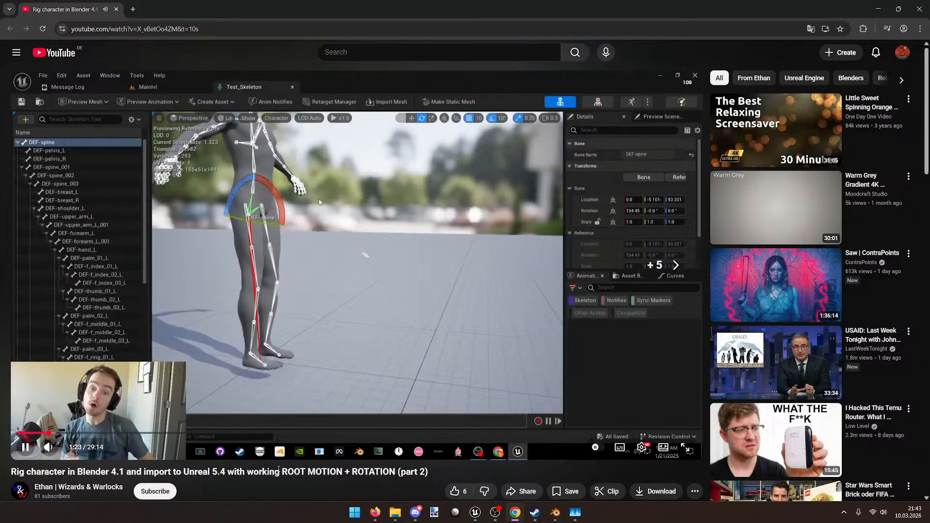
key(Right)
key(Right)
key(Right)
key(Right)
key(Right)
key(Right)
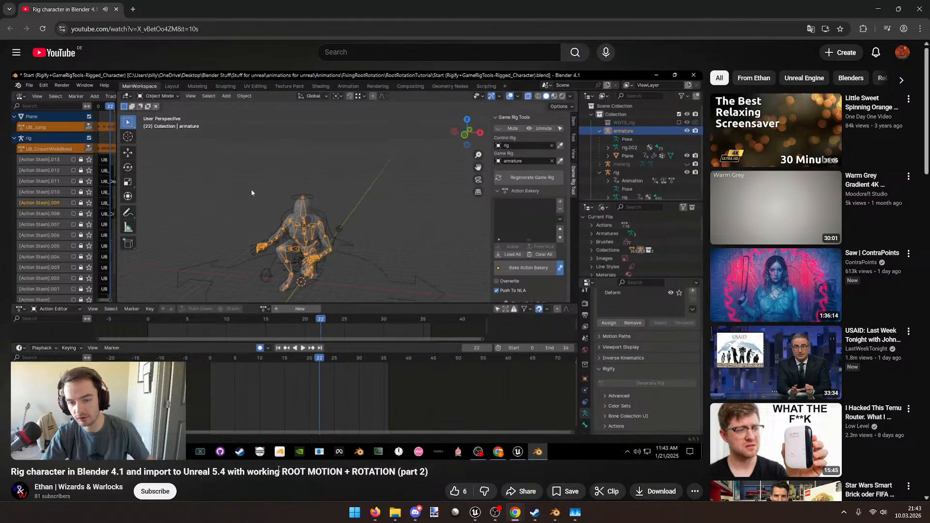
scroll(277, 467, down, 4)
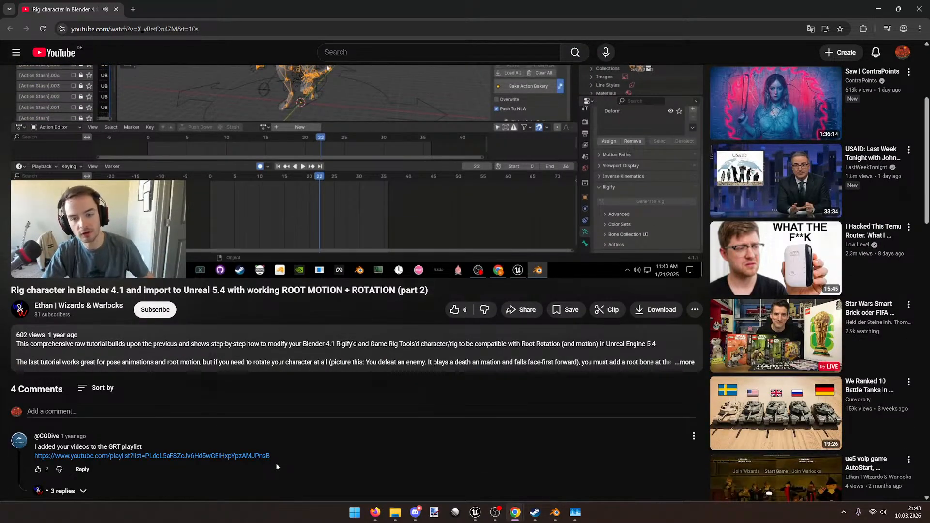
scroll(275, 464, up, 4)
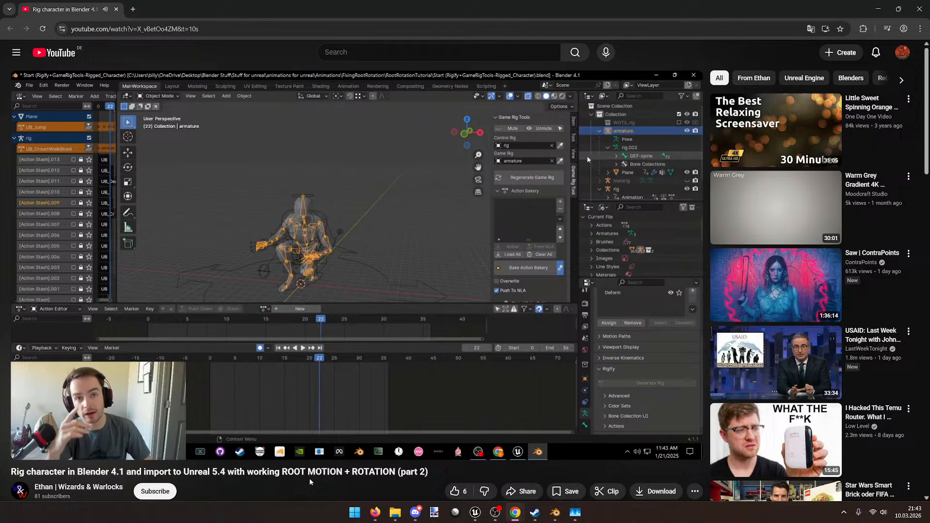
click(106, 403)
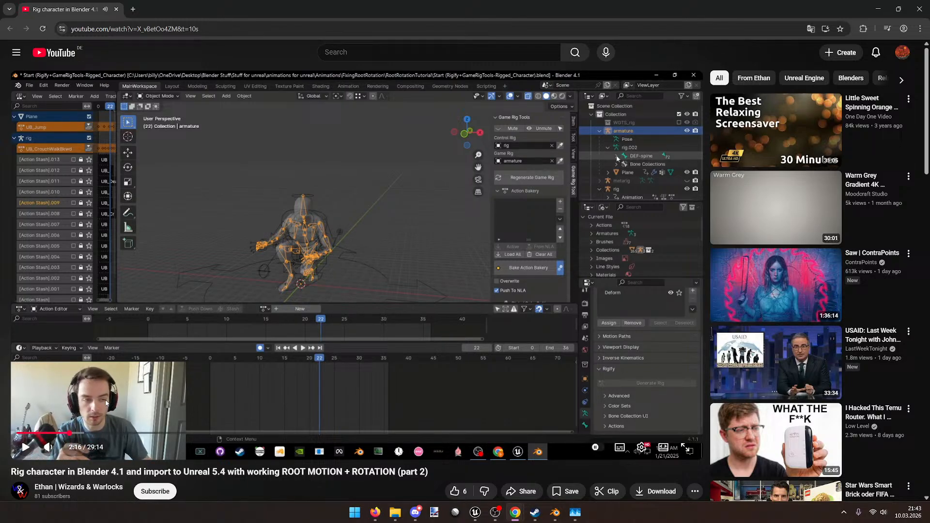
click(106, 403)
Step: Hide the control rig and set the Game Rig Tools constraints to Disconnected
click(562, 515)
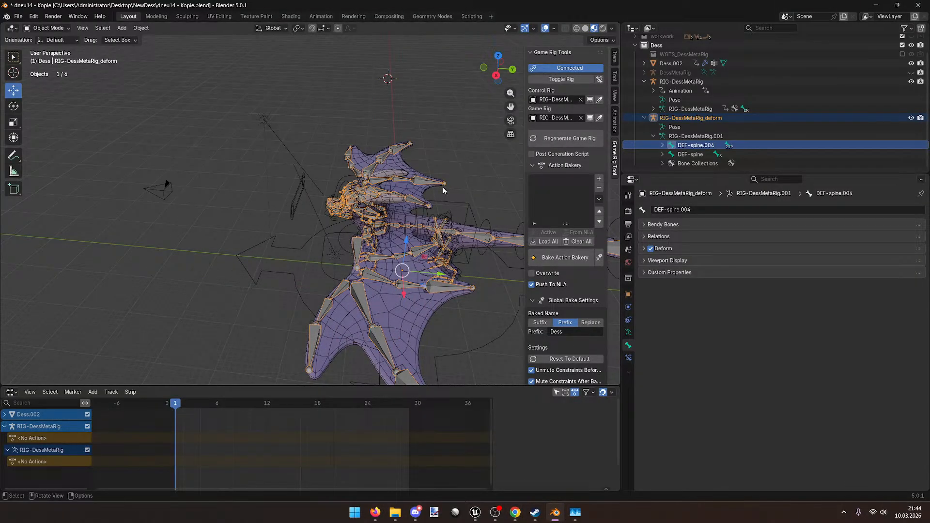
click(700, 119)
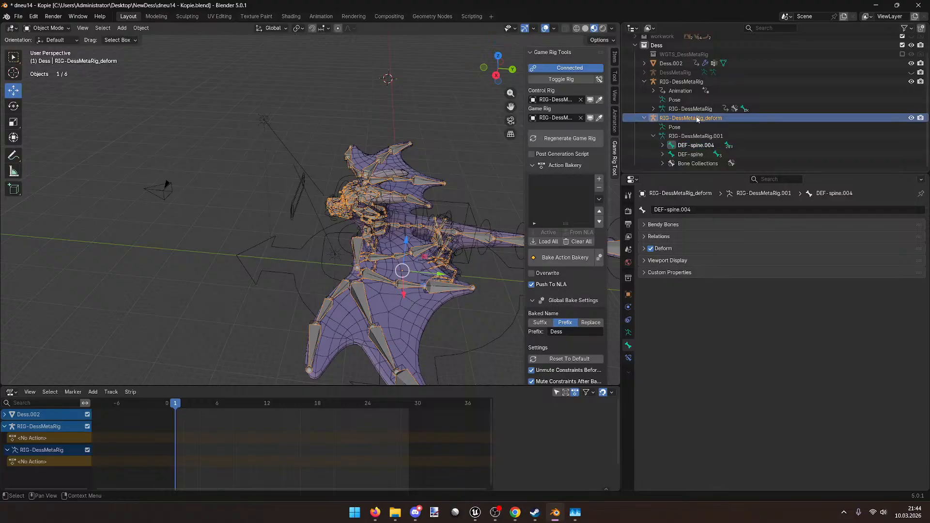
click(643, 118)
scroll(678, 121, up, 2)
middle_drag(416, 169, 352, 183)
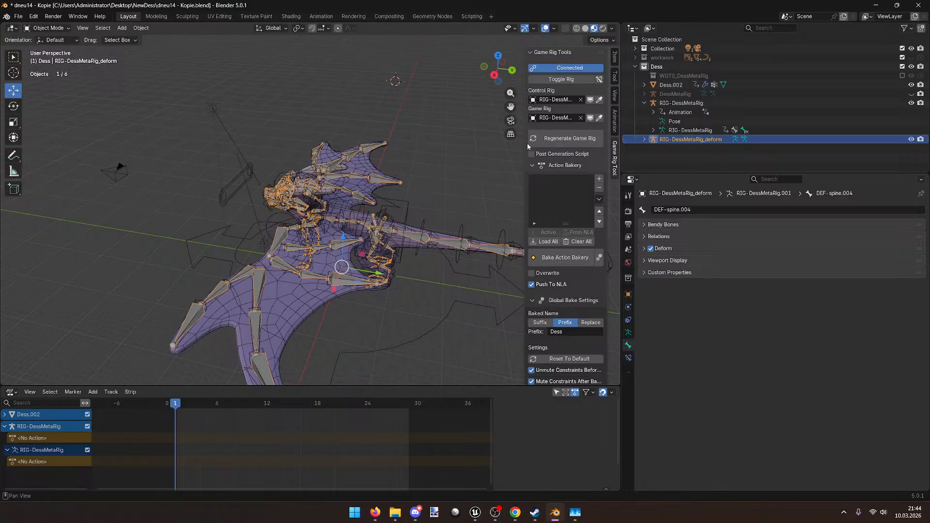
click(555, 139)
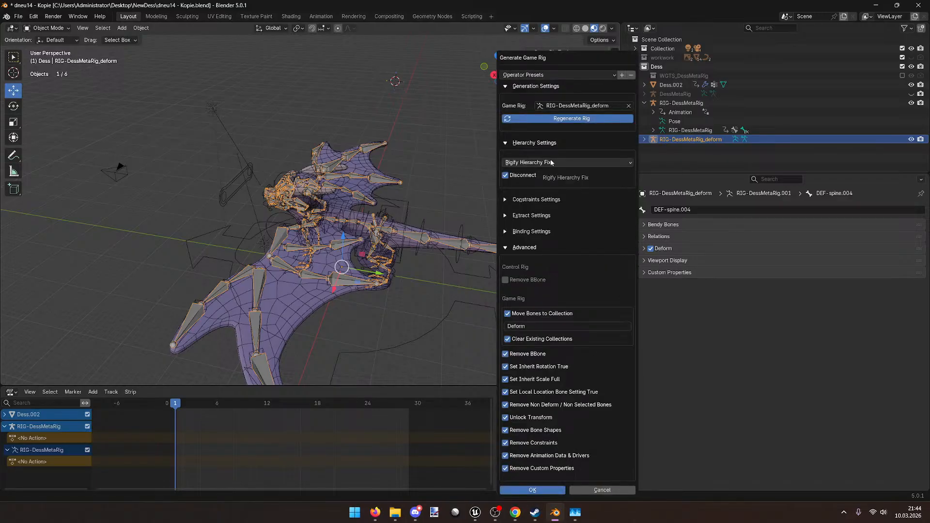
click(401, 212)
click(910, 103)
click(558, 68)
middle_drag(415, 141, 430, 119)
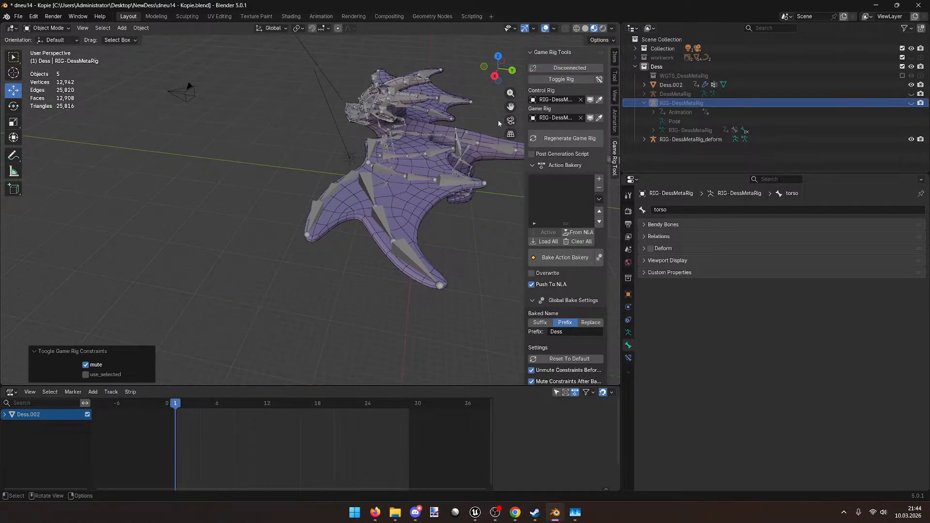
Step: Rename the deform rig to 'armature'
click(646, 106)
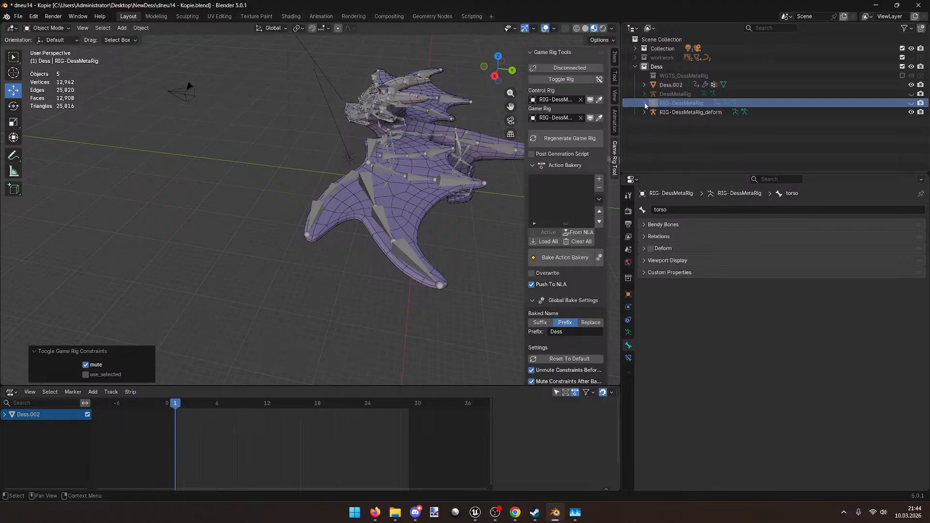
double_click(707, 113)
text(A)
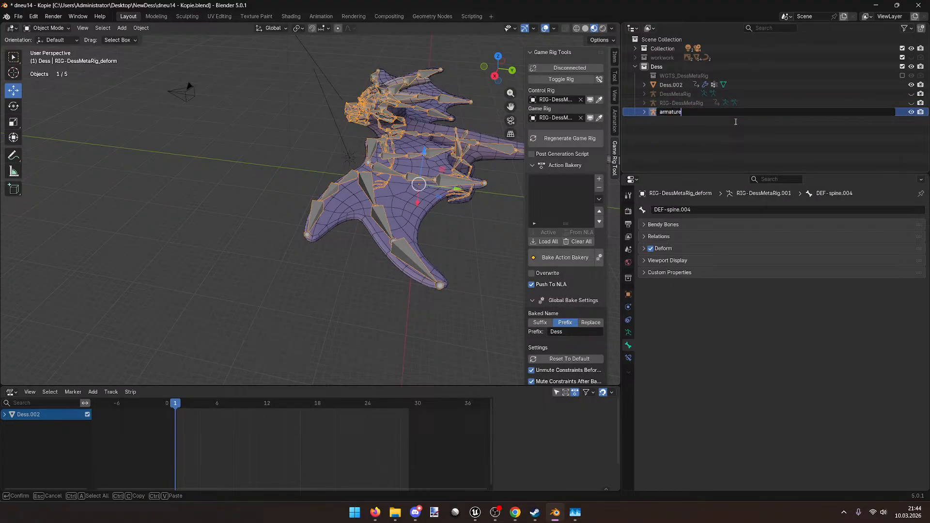
key(Return)
Step: Select the dragon mesh Dess.002 with the armature and export them as FBX to Dess.fbx
middle_drag(400, 208, 213, 266)
shift+click(213, 266)
shift+click(178, 253)
shift+click(193, 268)
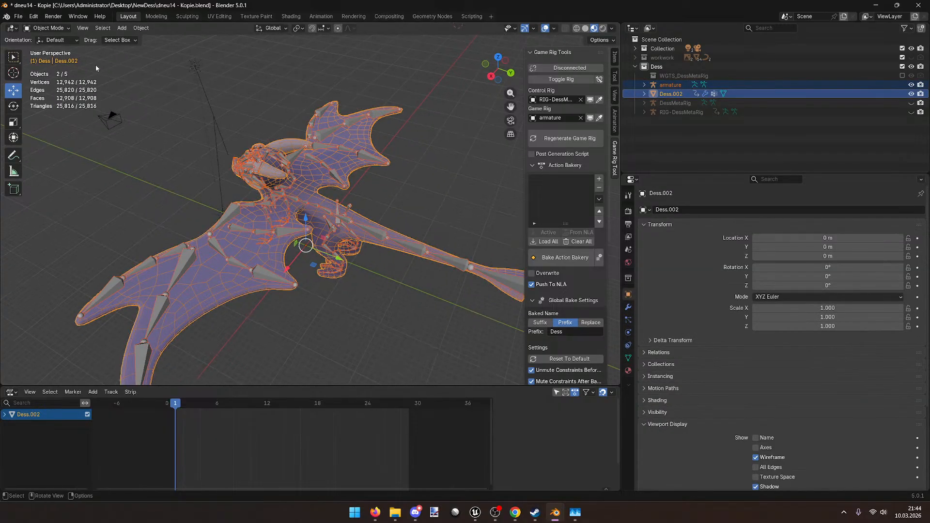
click(20, 16)
mouse_move(54, 154)
click(145, 226)
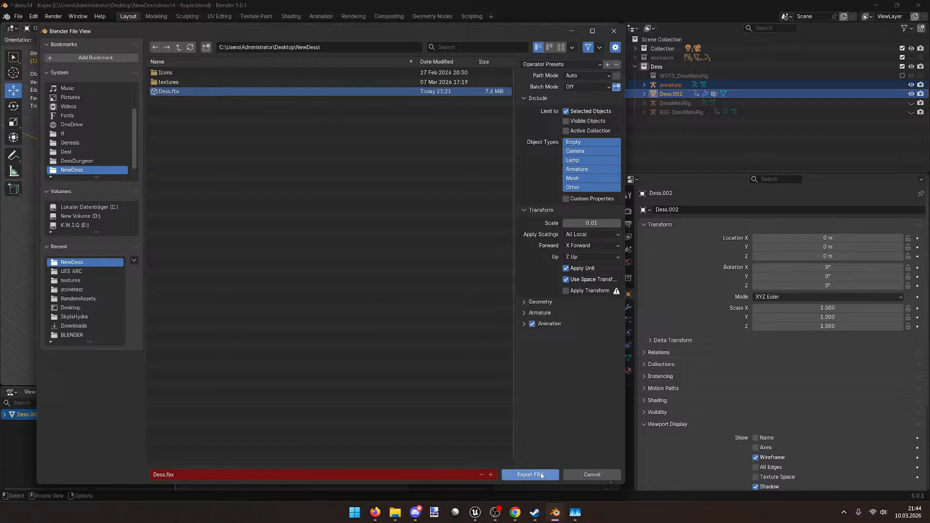
click(541, 474)
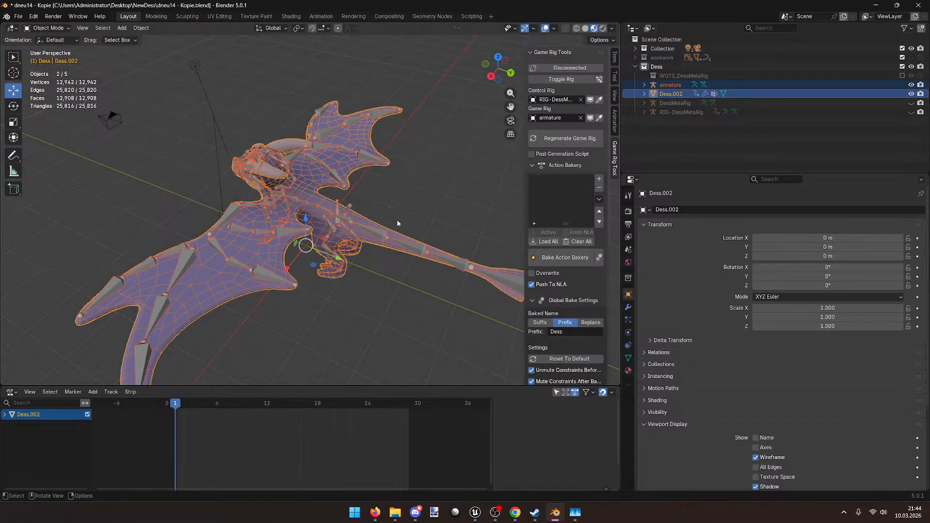
Step: Open Dess_Skeleton and reimport the Dess mesh, agreeing to regenerate its skeleton
click(477, 513)
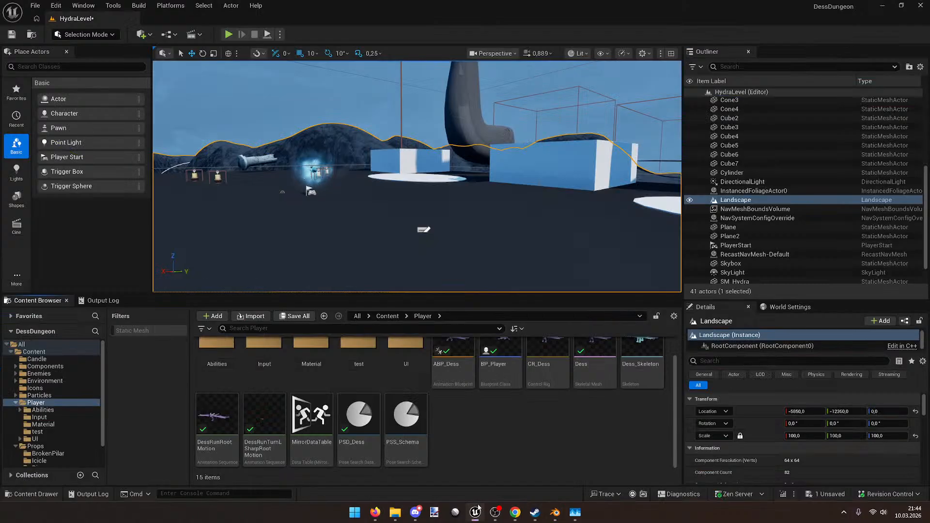
scroll(480, 442, up, 1)
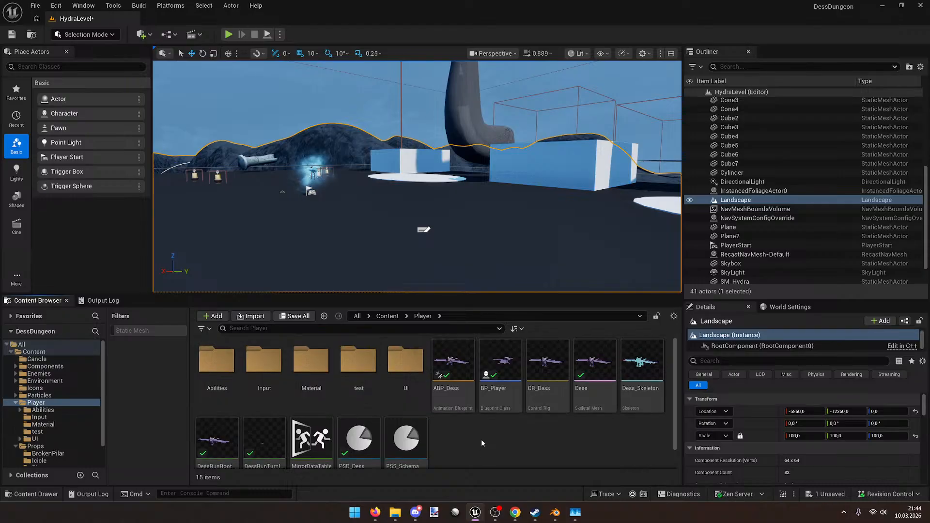
scroll(483, 436, down, 1)
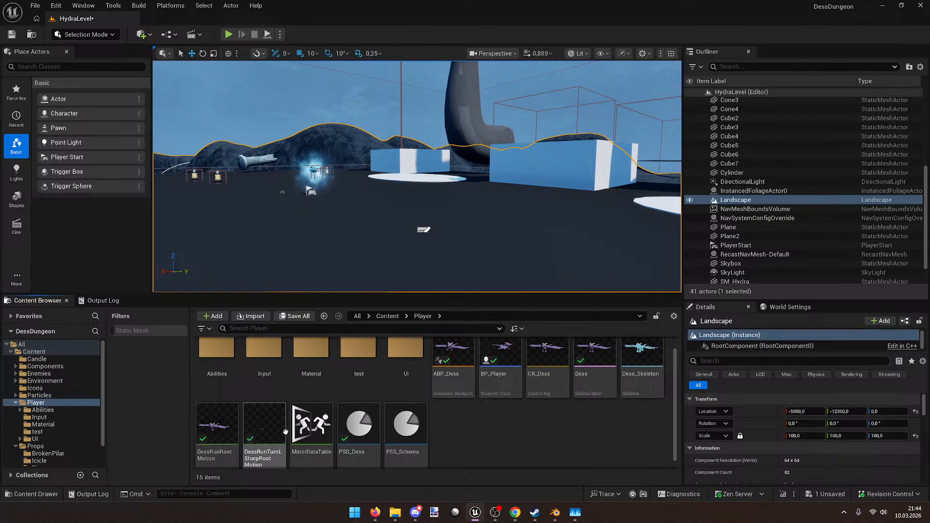
scroll(454, 450, up, 1)
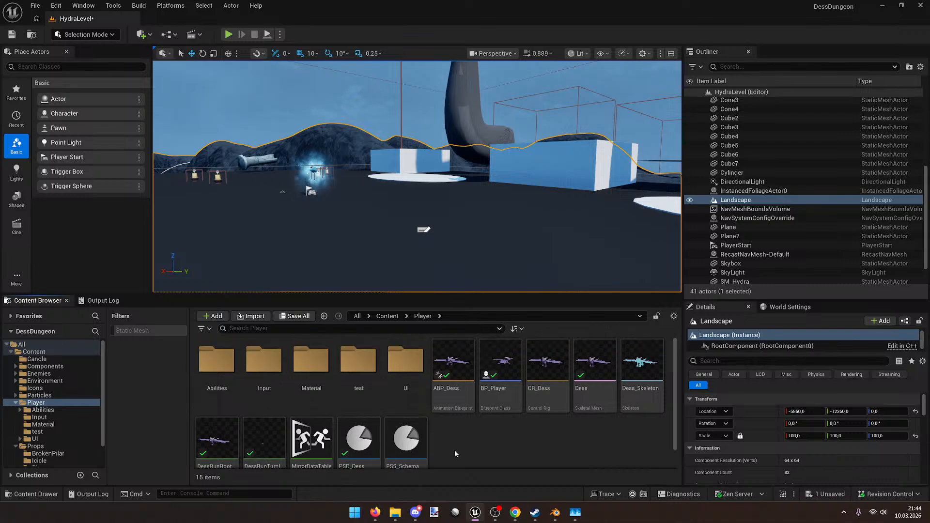
double_click(638, 365)
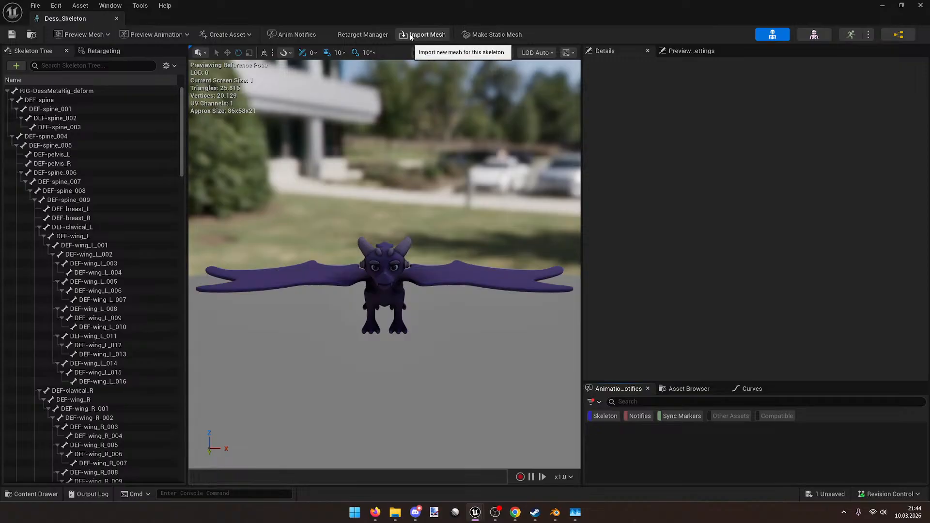
click(814, 34)
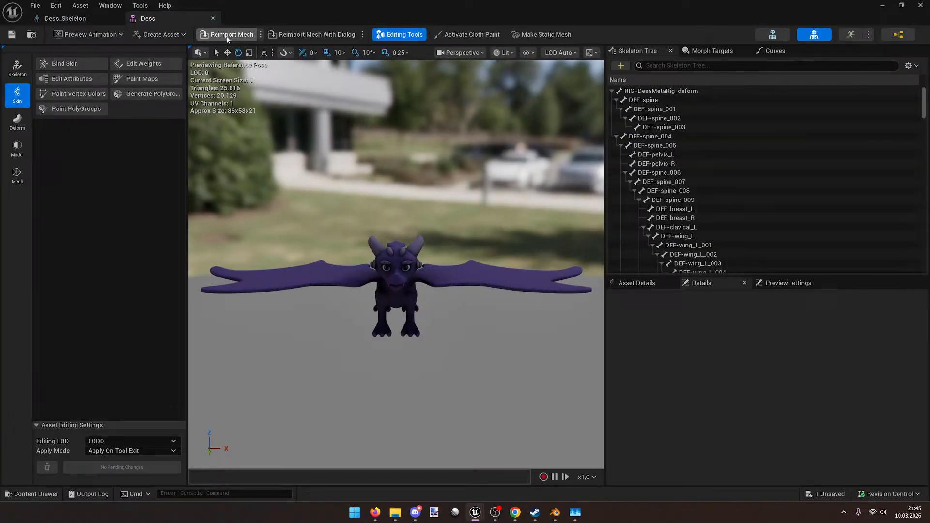
click(227, 37)
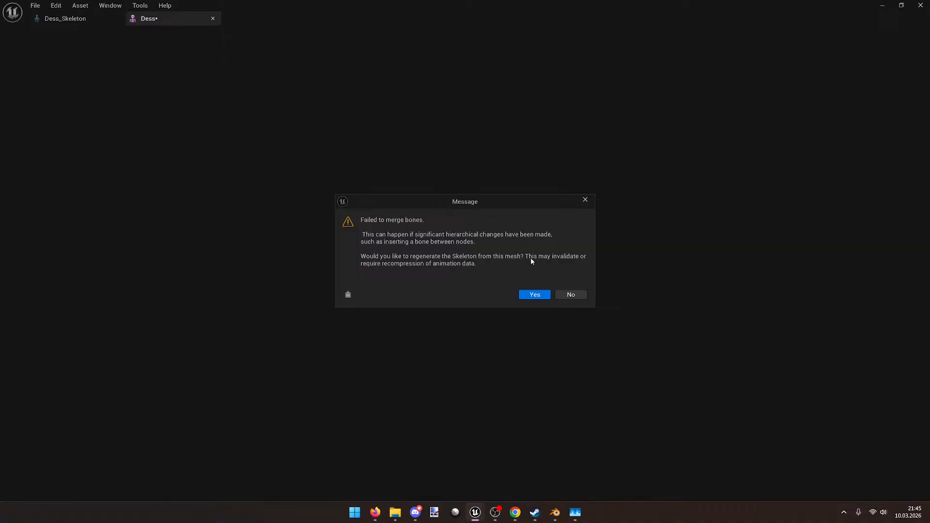
click(535, 295)
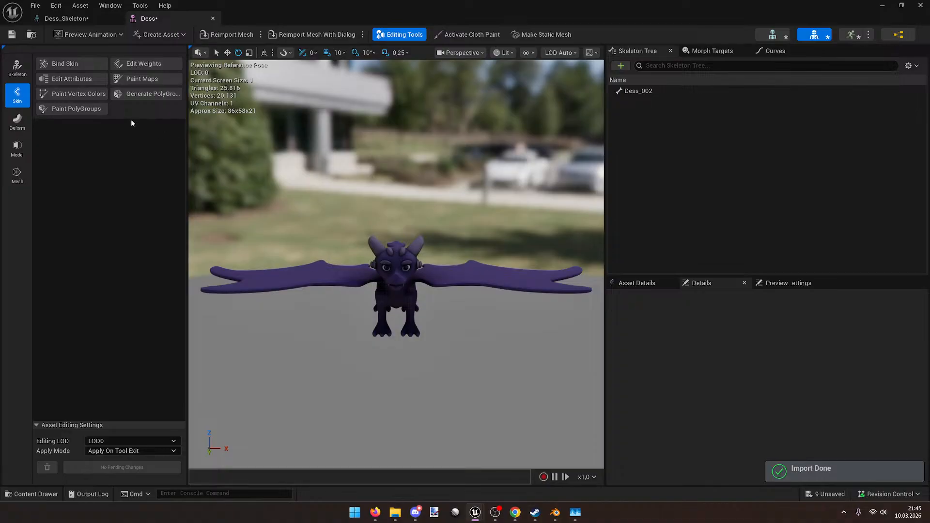
Step: Select the Dess_002 bone, inspect the dragon, then test and undo a bone rotation
click(17, 69)
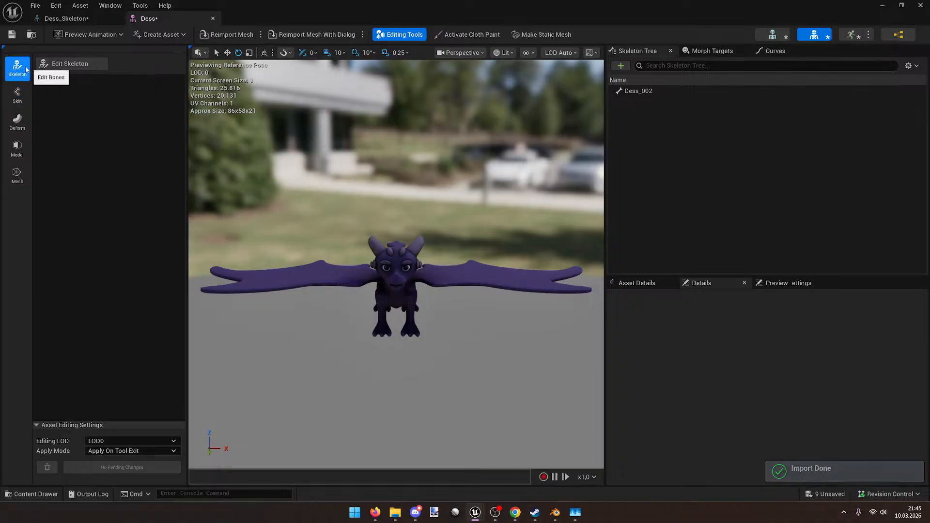
click(17, 93)
click(638, 91)
key(w)
right_drag(397, 262, 408, 125)
key(w)
key(a)
key(w)
key(s)
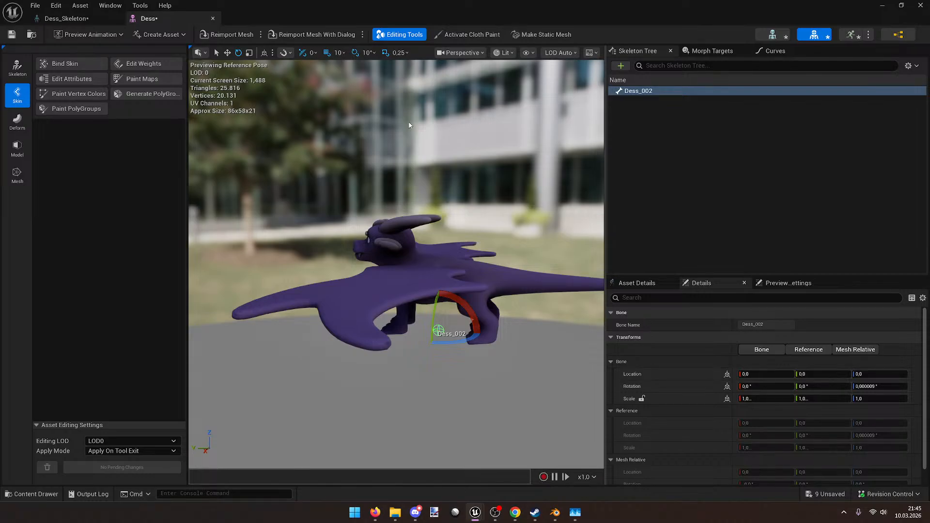
drag(489, 322, 453, 293)
key(ctrl+z)
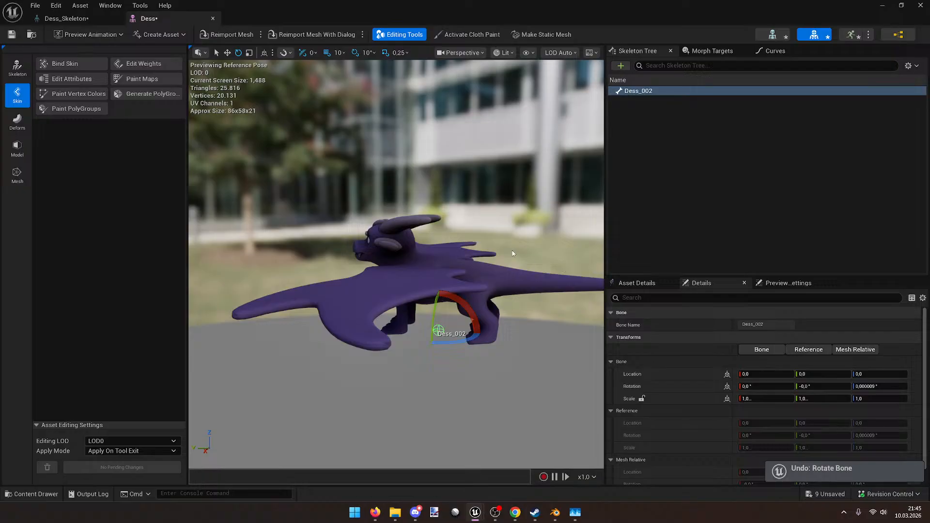
drag(625, 10, 491, 60)
Step: Import Dess.fbx into the Player/test folder with default settings, creating Dess, Dess_Anim and Dess_Skeleton
double_click(359, 361)
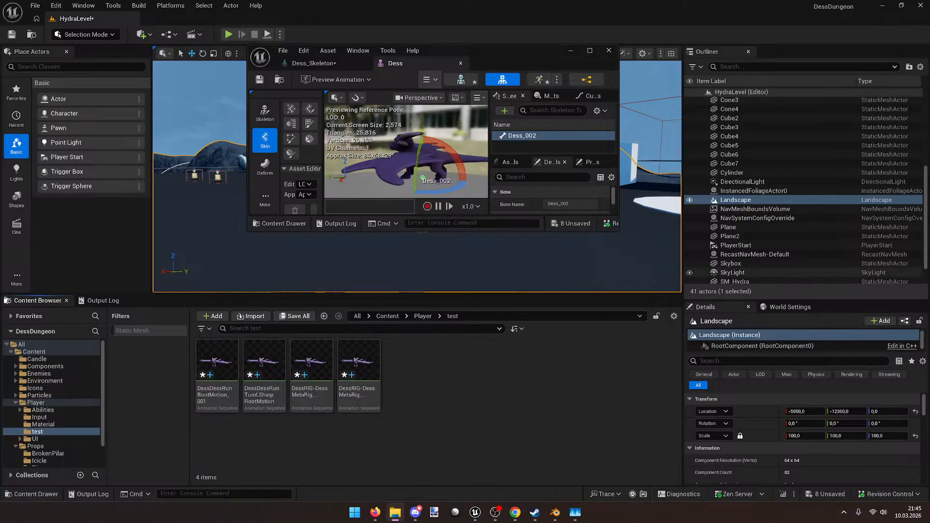
drag(929, 269, 471, 401)
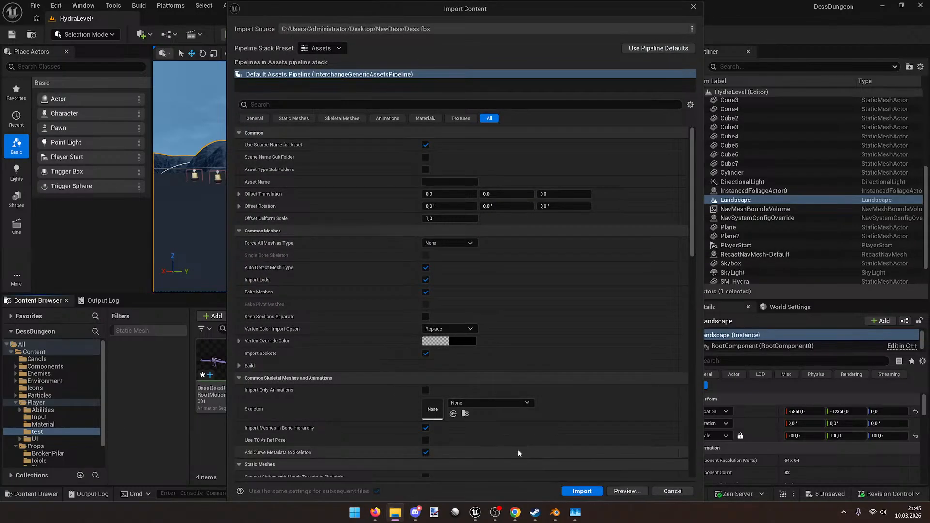
click(583, 490)
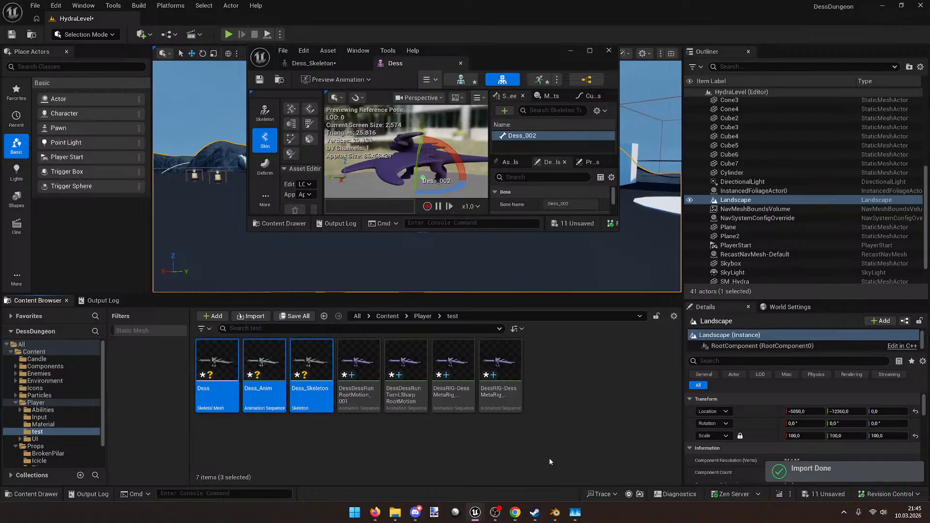
click(545, 457)
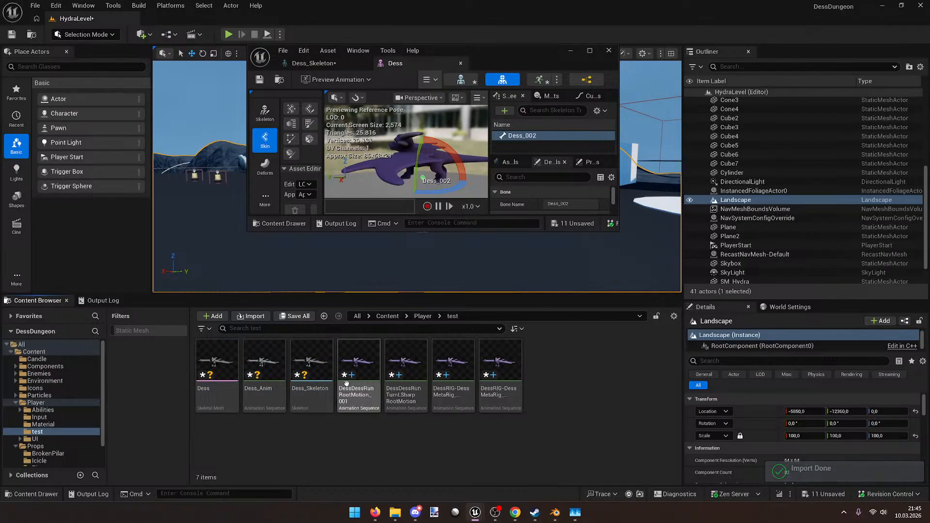
Step: Open and close the Dess_Anim and Dess mesh editors to inspect the imported assets
double_click(285, 344)
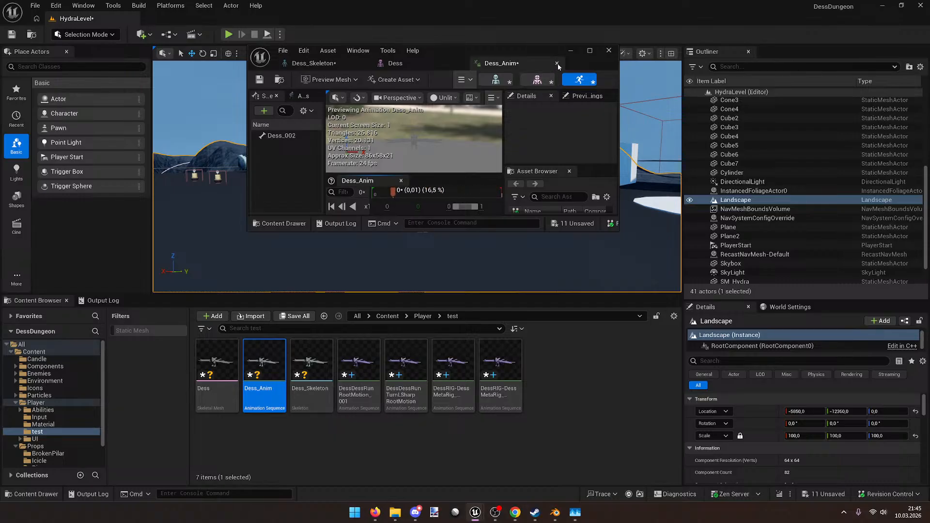
click(557, 63)
double_click(224, 356)
drag(550, 57, 500, 3)
click(625, 92)
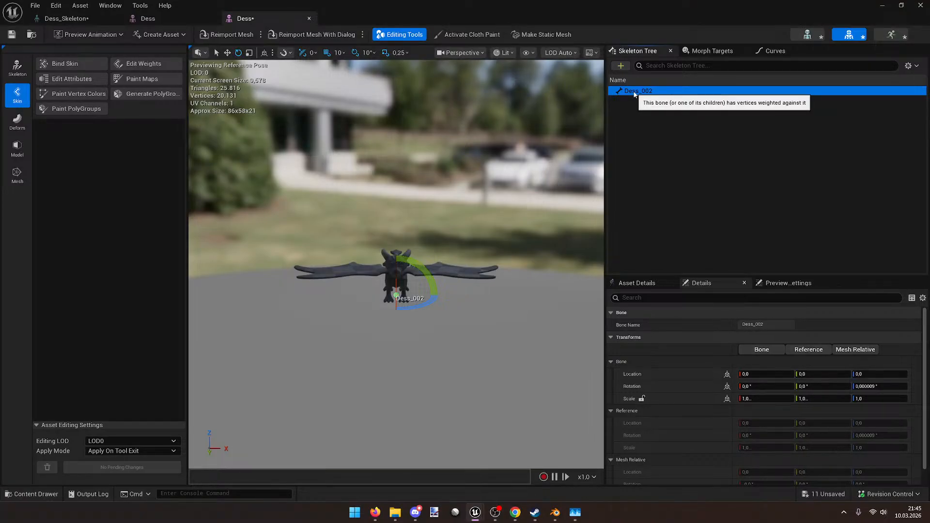
click(309, 18)
click(216, 19)
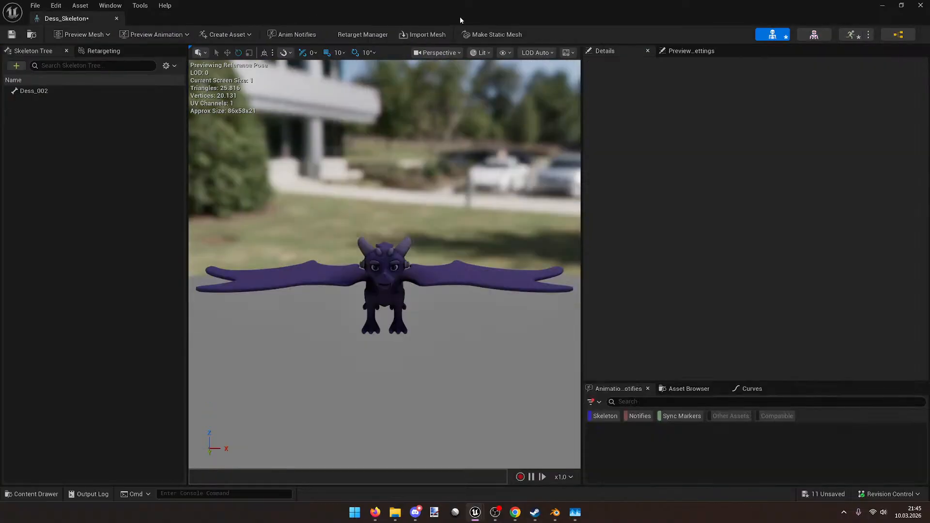
Step: Return to the level and delete the Dess skeletal mesh from the test folder
click(881, 5)
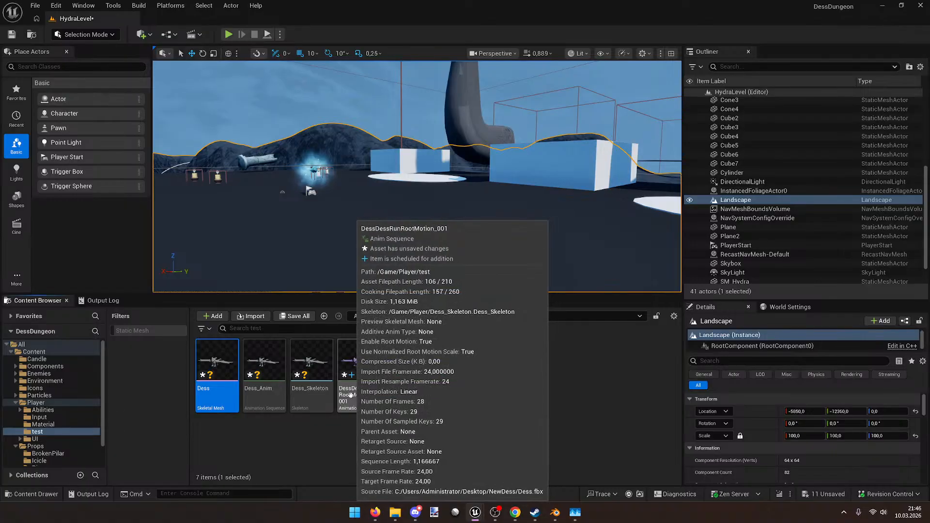
key(Delete)
key(Return)
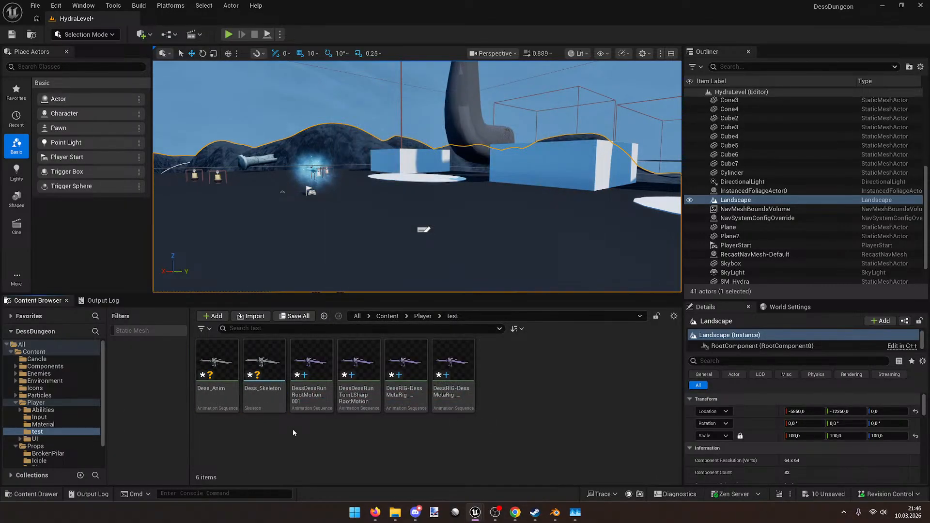
Step: Bring the 'Rig character in Blender 4.1' YouTube window forward and play the tutorial
mouse_move(515, 513)
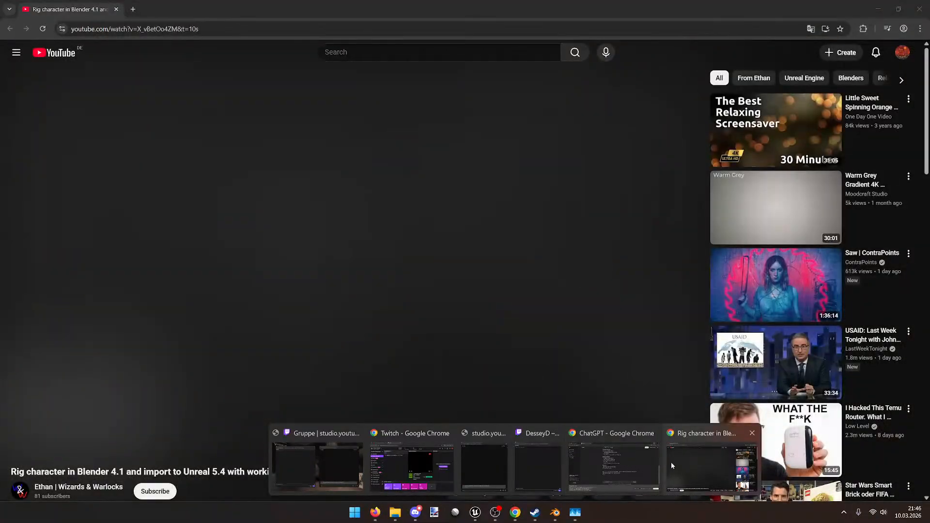
mouse_move(628, 455)
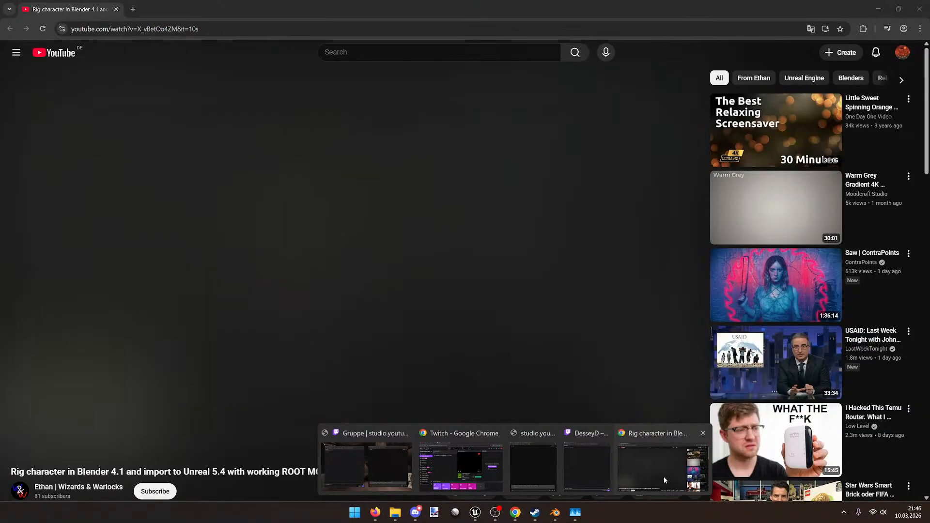
click(664, 475)
click(355, 335)
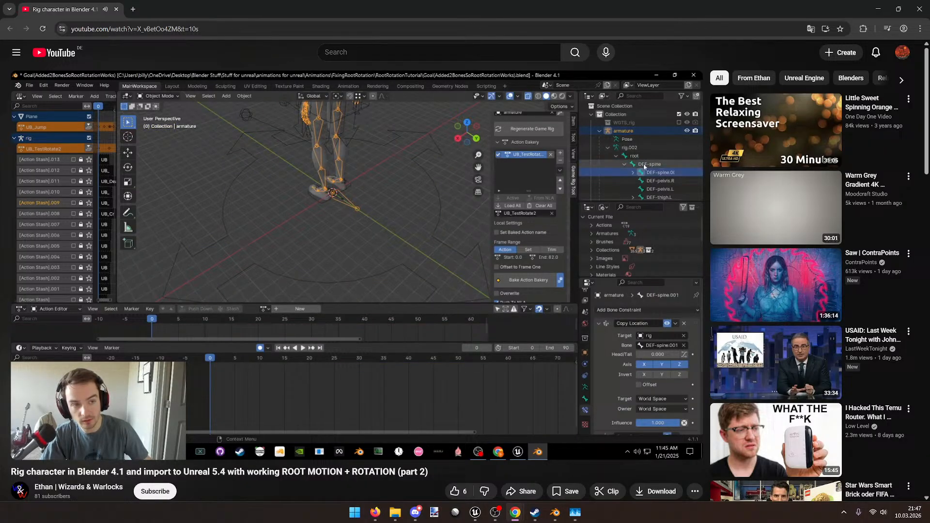
Step: Fast-forward the tutorial at double speed, then pause it at 5:10
mouse_move(158, 297)
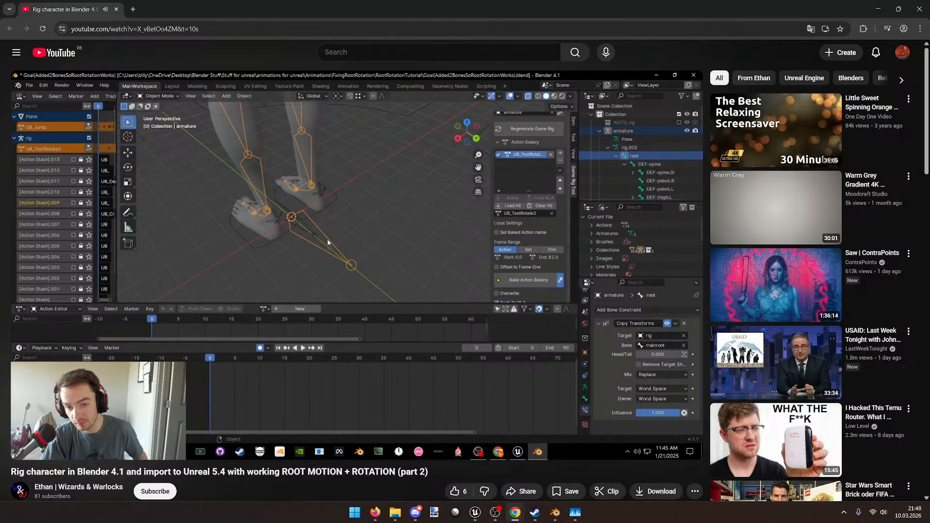
mouse_move(257, 349)
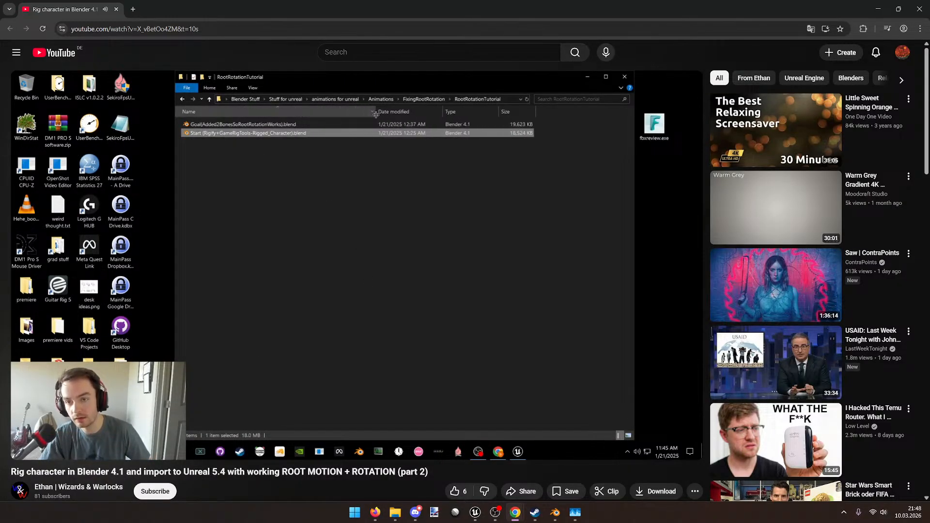
drag(302, 166, 302, 166)
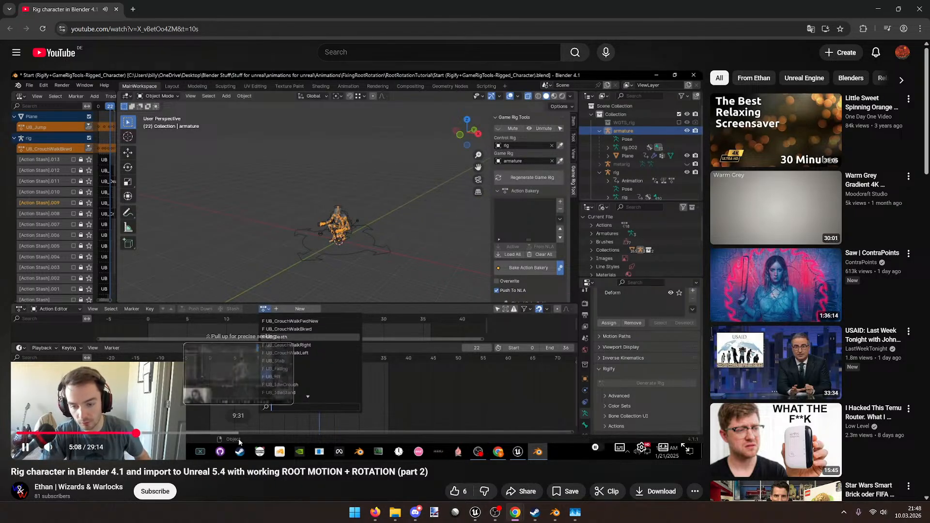
click(259, 403)
Step: Expand the replies under the video's comments, then minimize Chrome to reveal Unreal Engine
scroll(260, 404, down, 5)
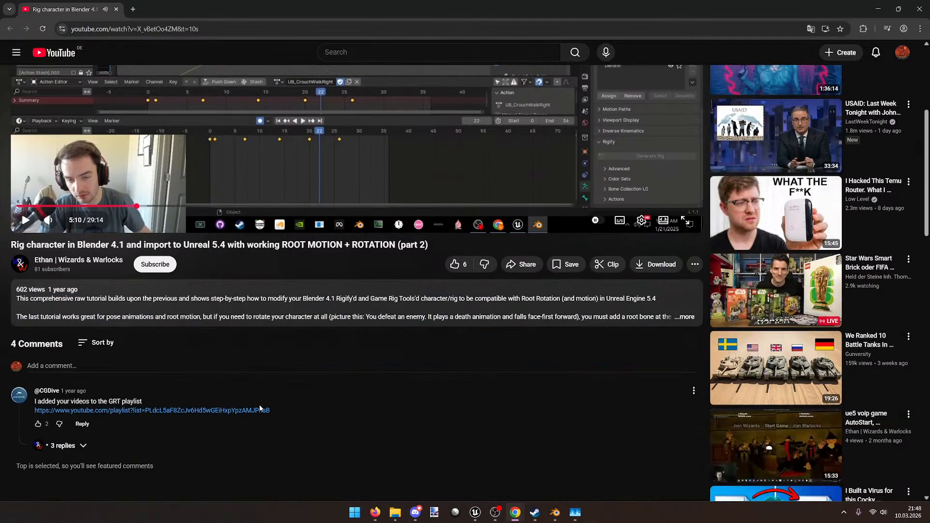
click(70, 401)
scroll(204, 422, down, 2)
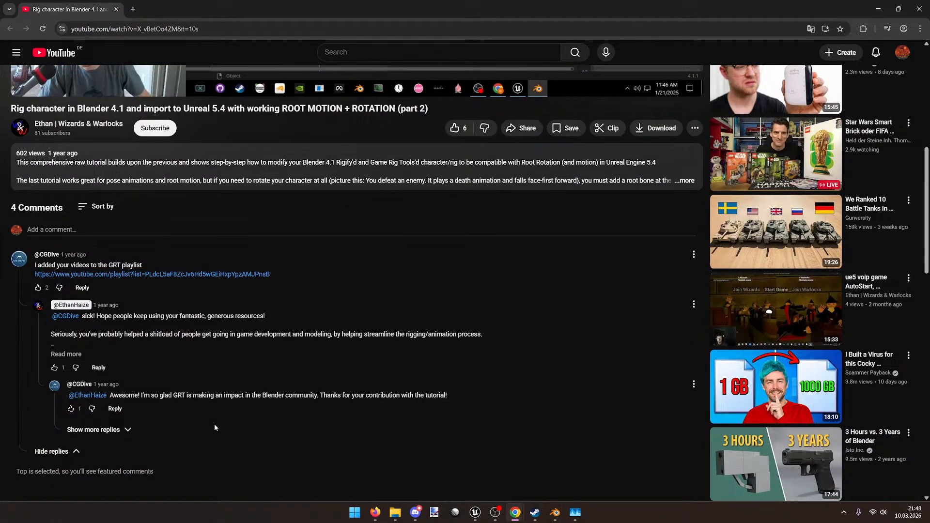
click(93, 430)
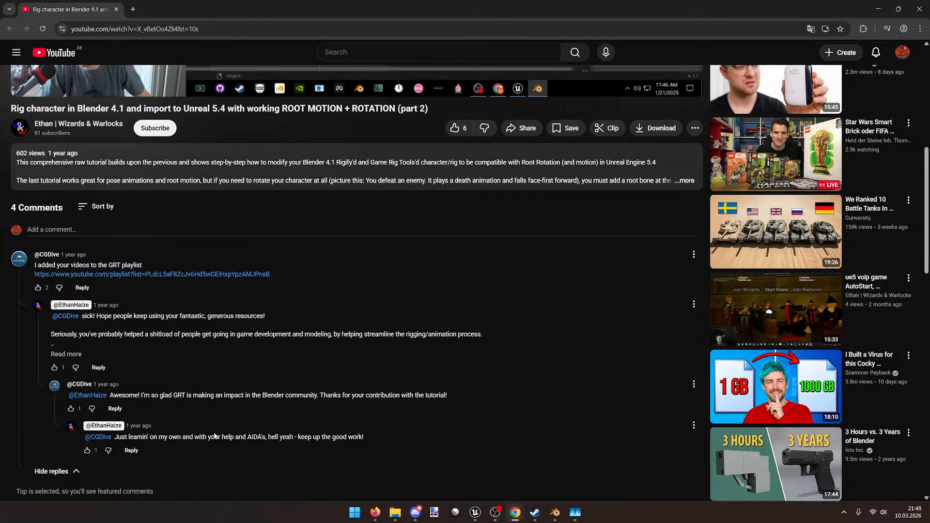
scroll(358, 463, up, 8)
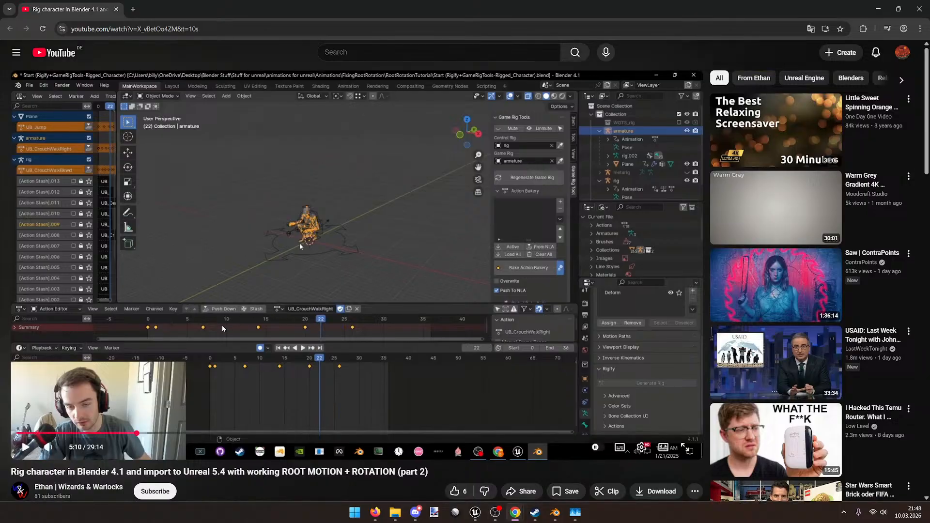
click(879, 6)
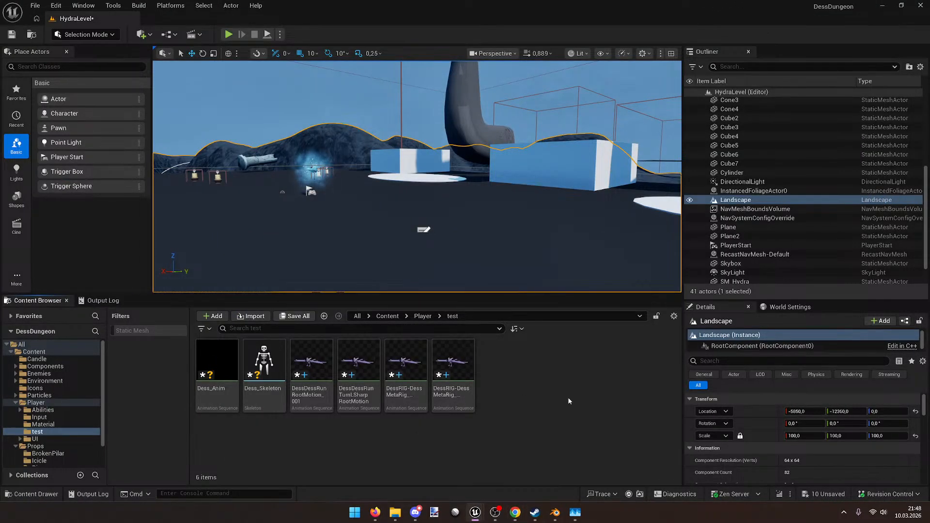
Step: Select and delete all six assets in the Player/test folder
click(453, 373)
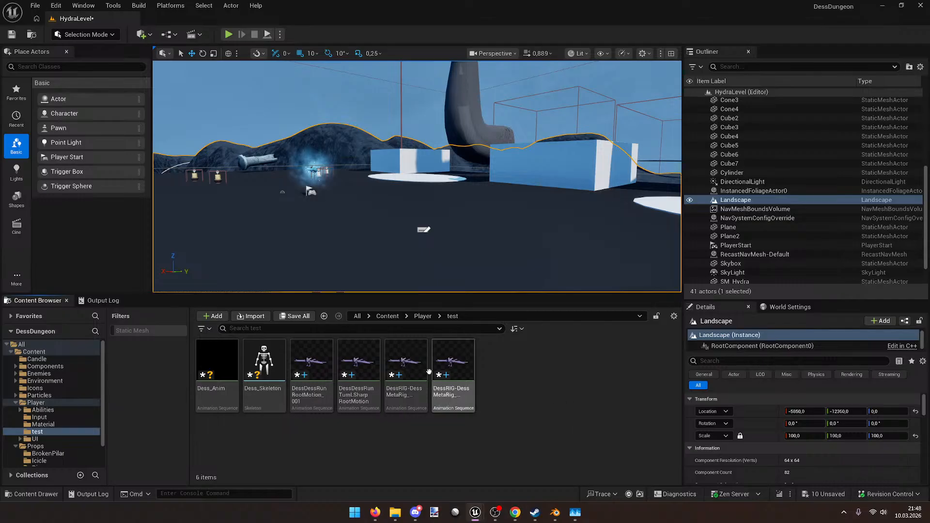
shift+click(223, 372)
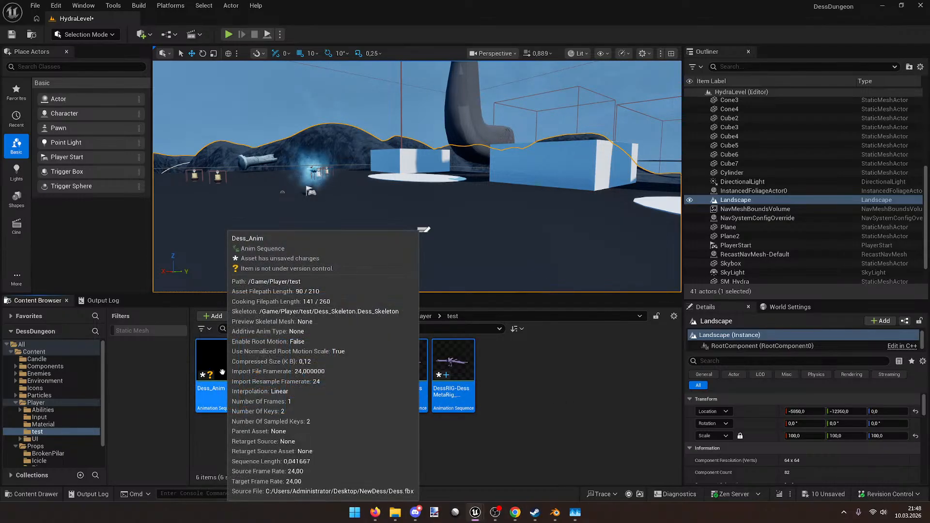
key(Delete)
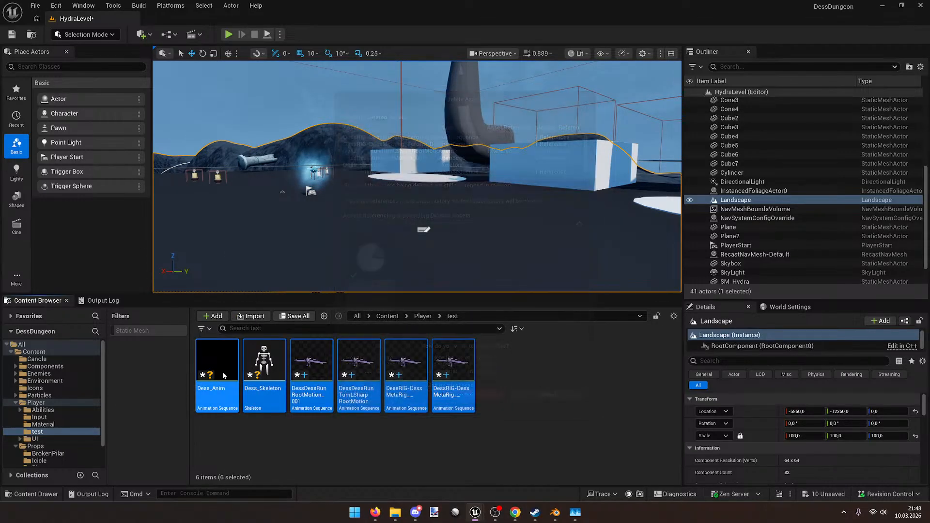
click(570, 335)
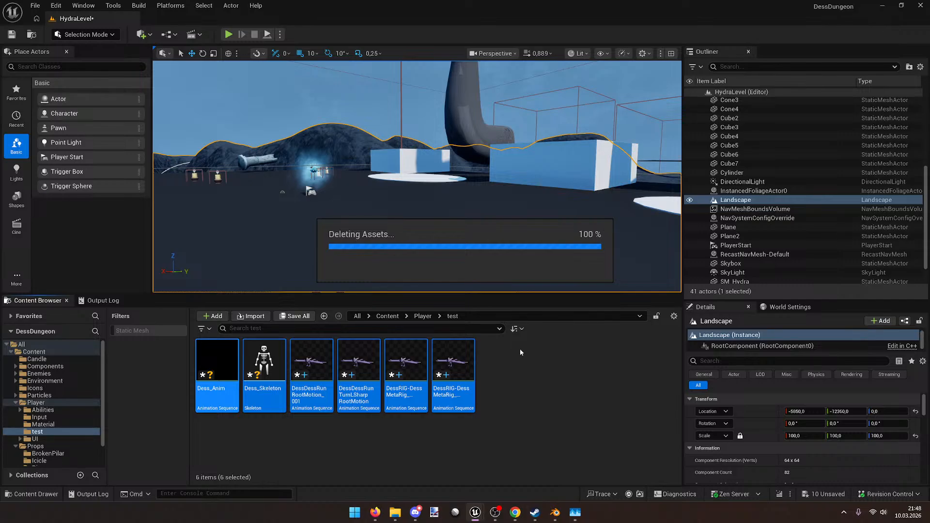
Step: In Blender, select the armature and its RIG-DessMetaRig.001 data in the outliner
click(555, 513)
middle_drag(392, 326, 406, 302)
middle_drag(396, 194, 414, 236)
click(641, 86)
click(644, 85)
click(655, 106)
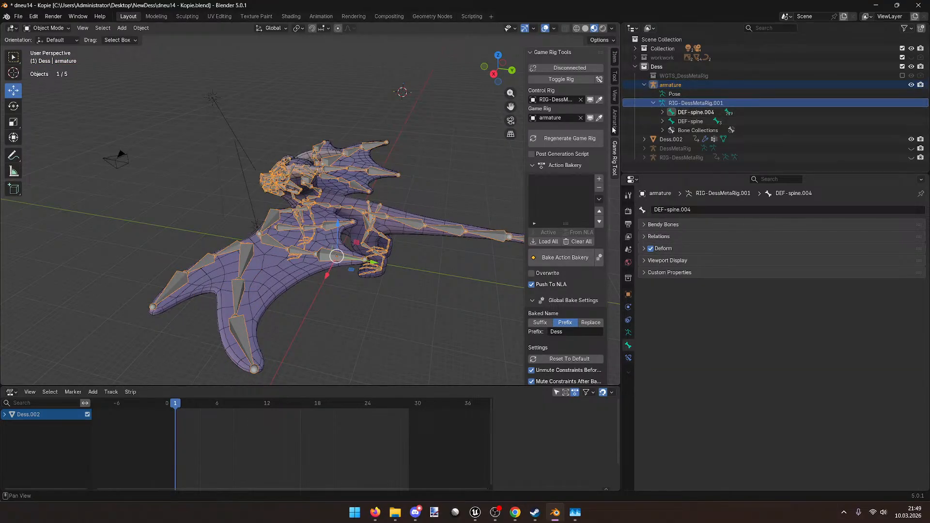
Step: Switch the armature into Edit Mode, passing briefly through Pose Mode
middle_drag(465, 194, 421, 233)
scroll(405, 251, up, 5)
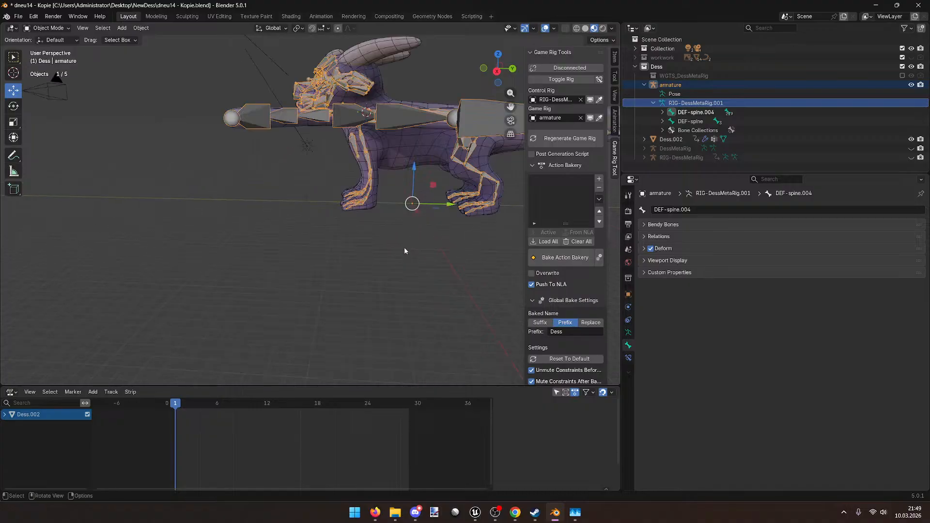
scroll(393, 257, down, 4)
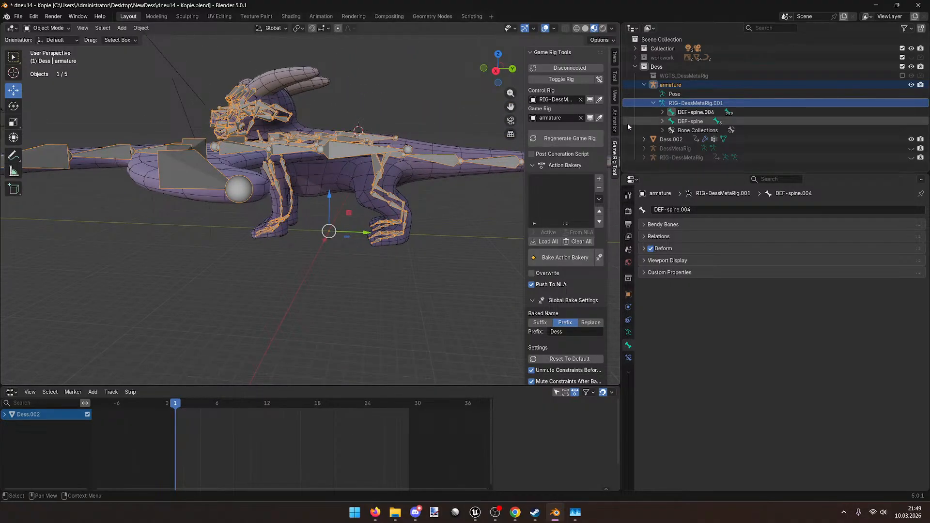
middle_drag(233, 123, 228, 129)
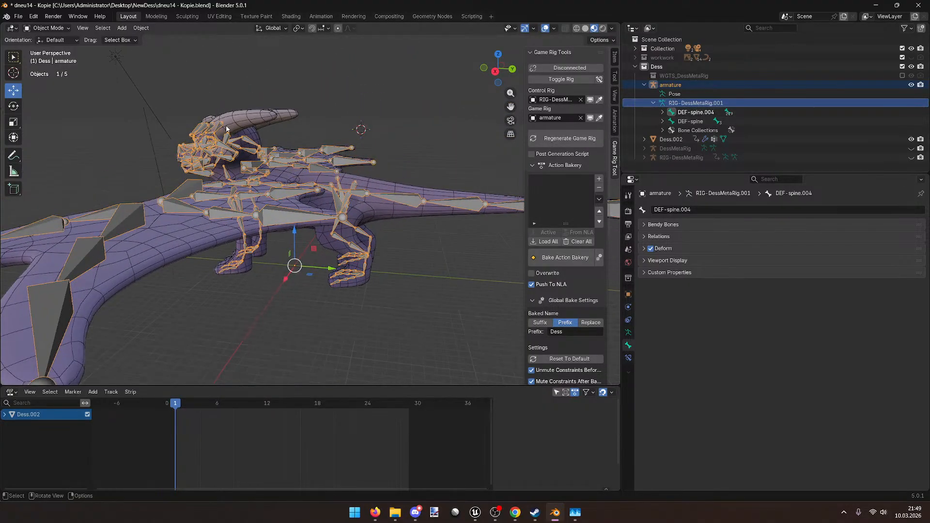
click(49, 27)
click(49, 59)
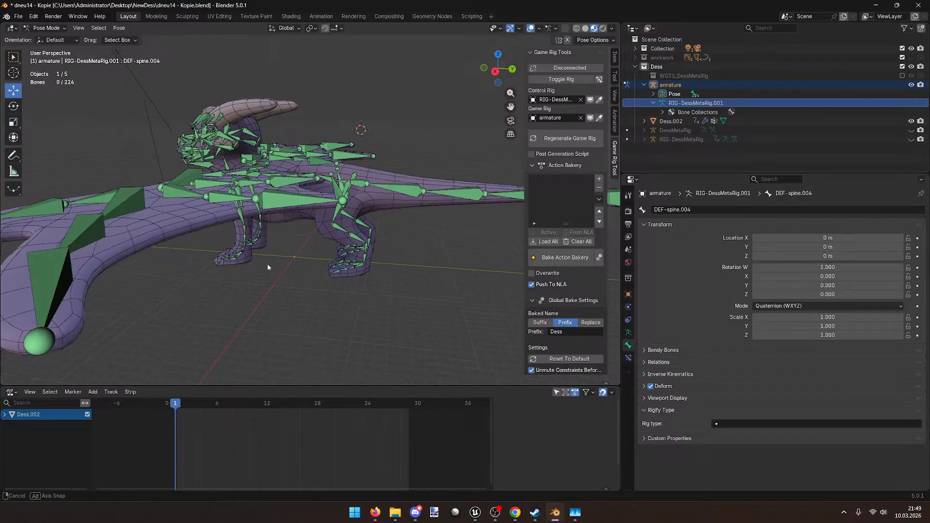
click(51, 28)
click(49, 48)
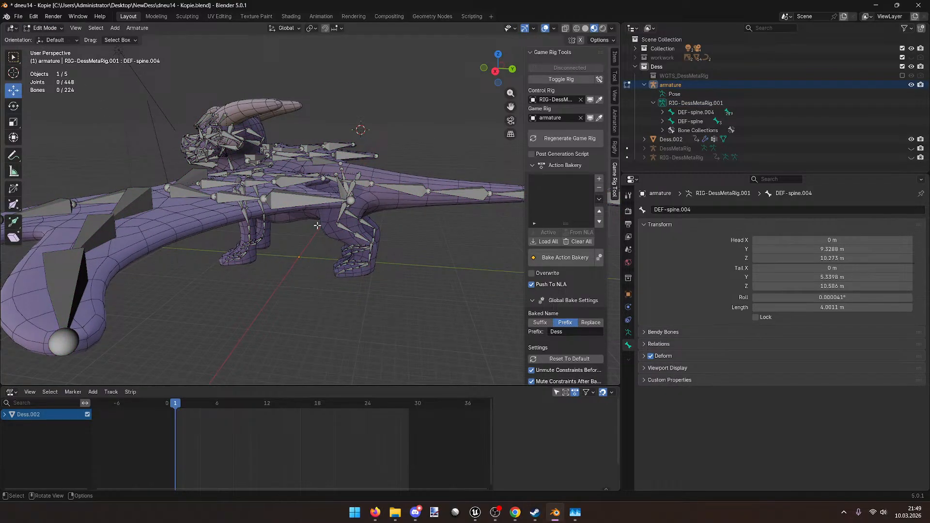
Step: Duplicate wing bone DEF-wing.R.016, move the copy down on Z and clear its roll to 0°
click(311, 160)
click(313, 161)
middle_drag(313, 160, 328, 204)
key(shift+d)
key(z)
click(315, 289)
key(alt+r)
click(315, 288)
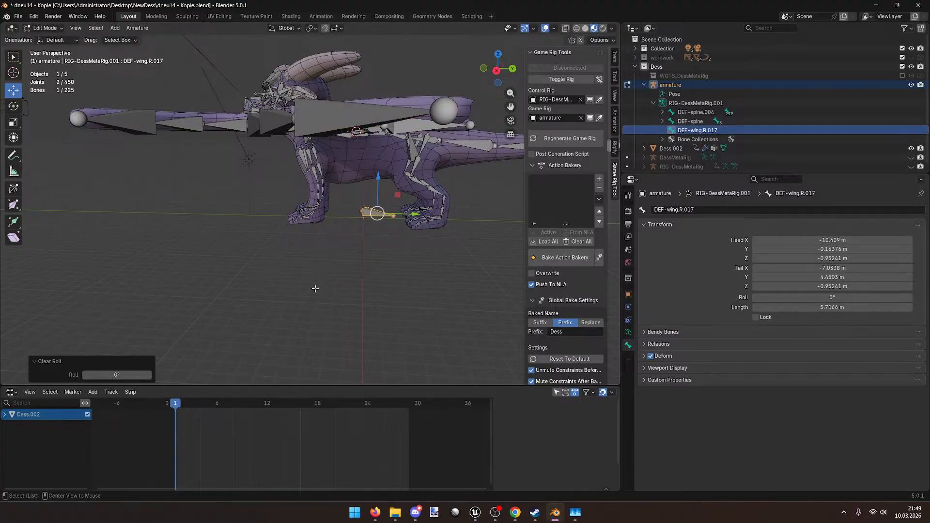
Step: Select the new bone's head, clear its roll again and cancel the envelope scaling
key(alt+s)
click(315, 288)
scroll(317, 279, up, 5)
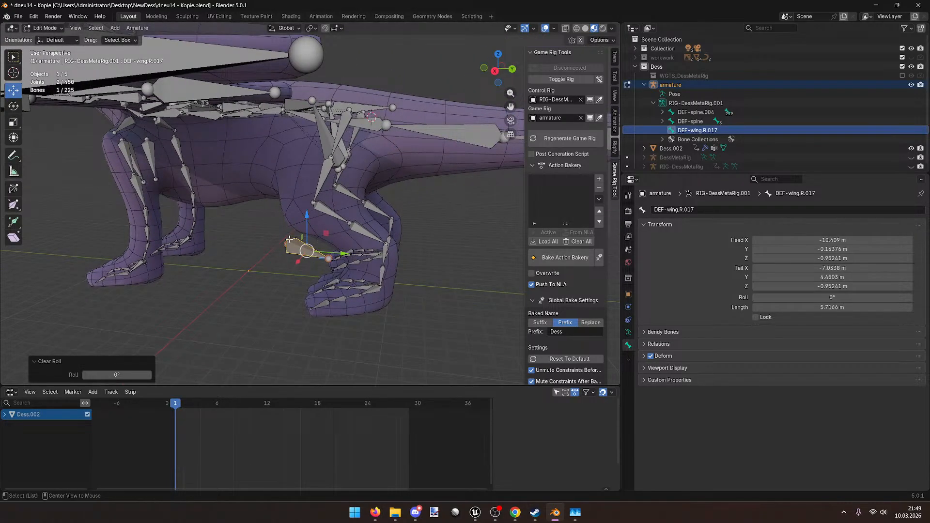
click(288, 242)
key(alt+r)
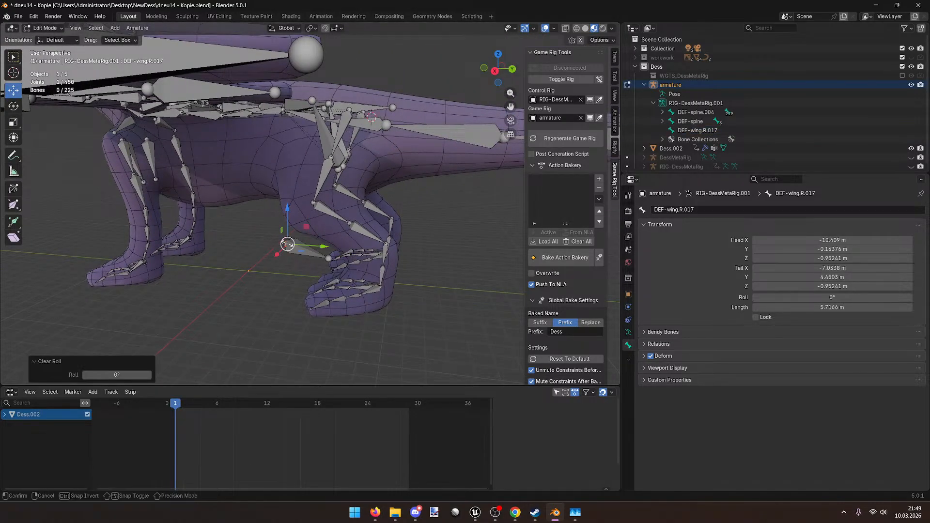
key(alt+s)
key(Escape)
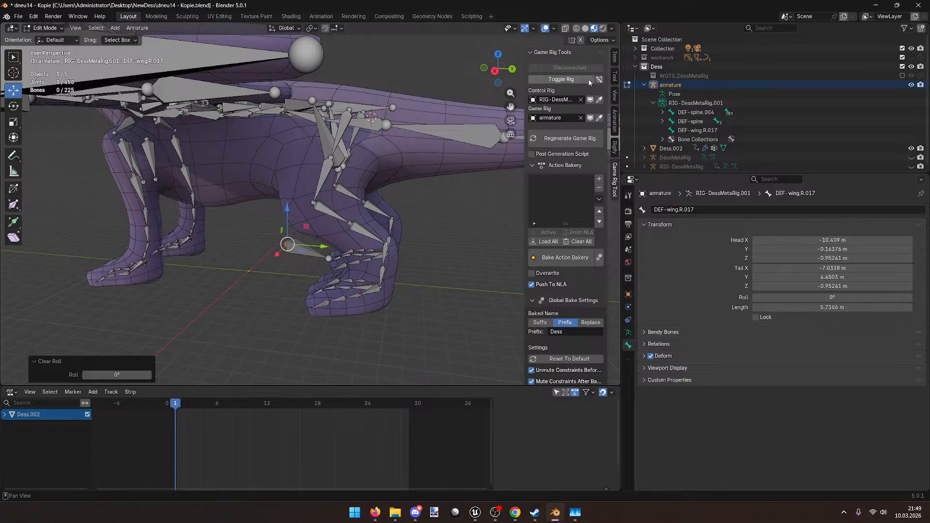
Step: Zero the bone's head, tail, radius and envelope distance values in the Item sidebar
click(614, 57)
click(564, 74)
text(0)
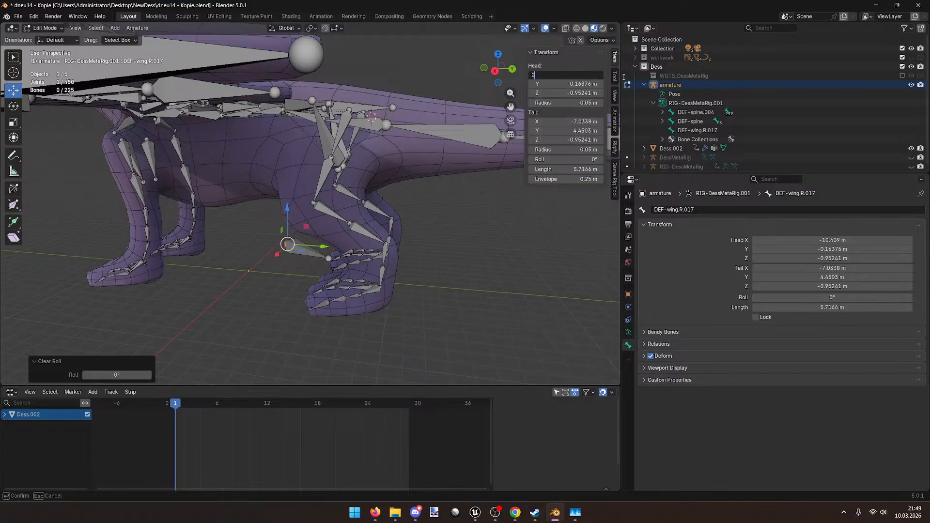
text(	0	0	0	0	0	0)
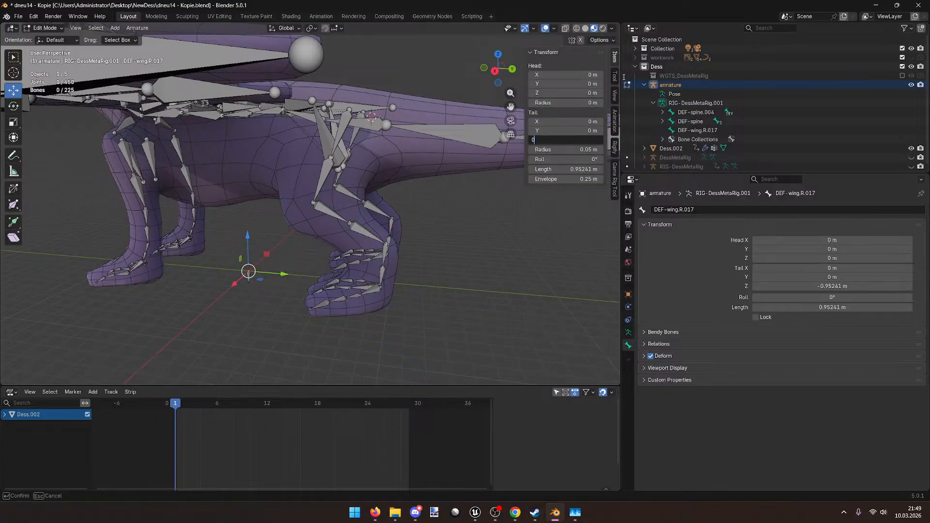
key(Tab)
text(0)
key(Return)
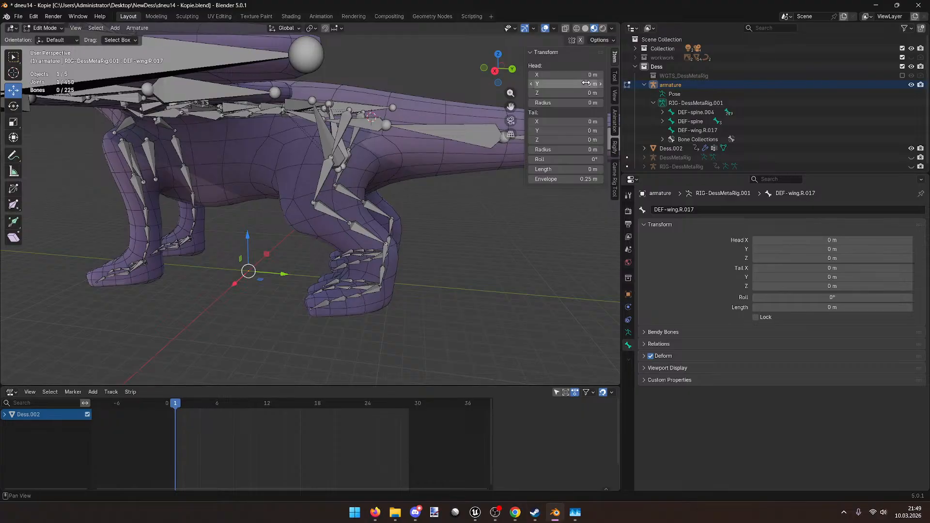
double_click(551, 179)
text(0)
key(Return)
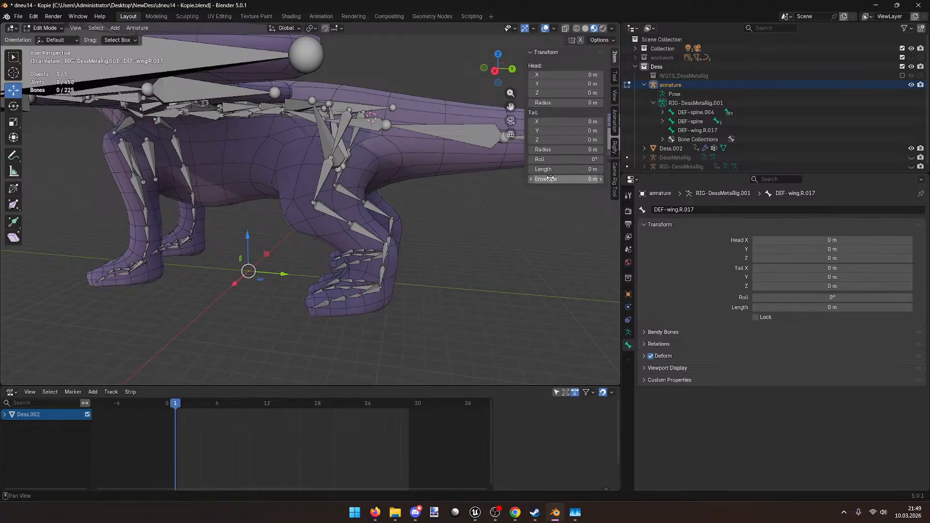
Step: Give the bone its 9.2 m length along the Y axis, viewed low beneath the legs
drag(564, 121, 543, 122)
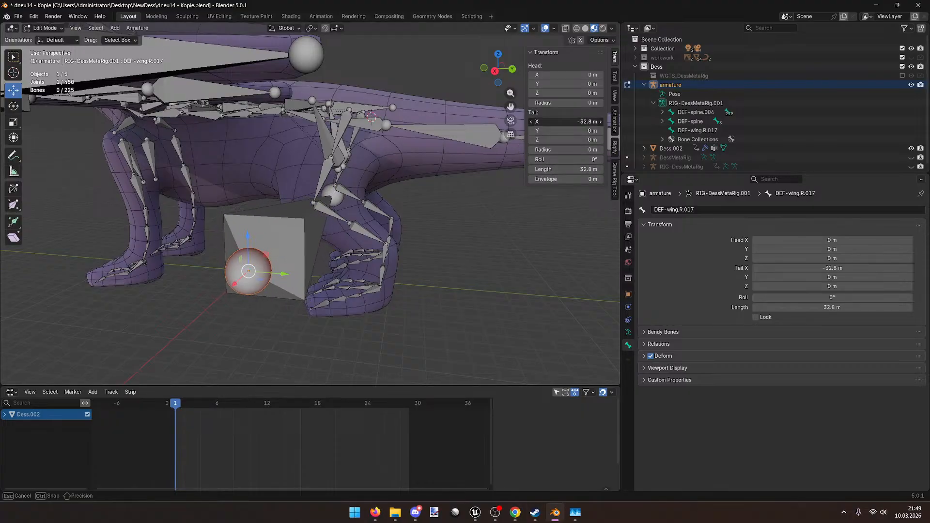
key(Escape)
right_click(314, 250)
key(Escape)
middle_drag(249, 270, 343, 224)
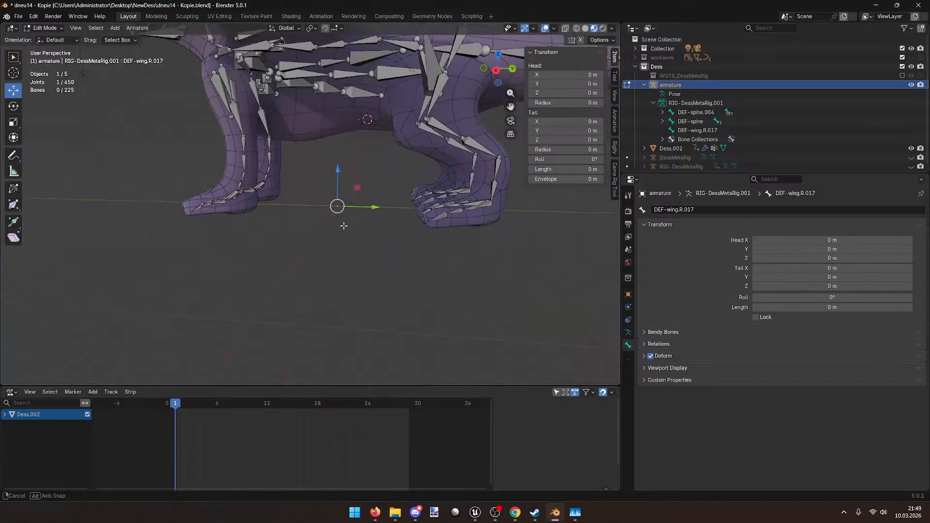
drag(551, 131, 530, 131)
Step: Slide the DEF-wing.R.017 bone 6 m along Y, rename it root, and return to Object Mode
click(274, 205)
drag(291, 208, 375, 209)
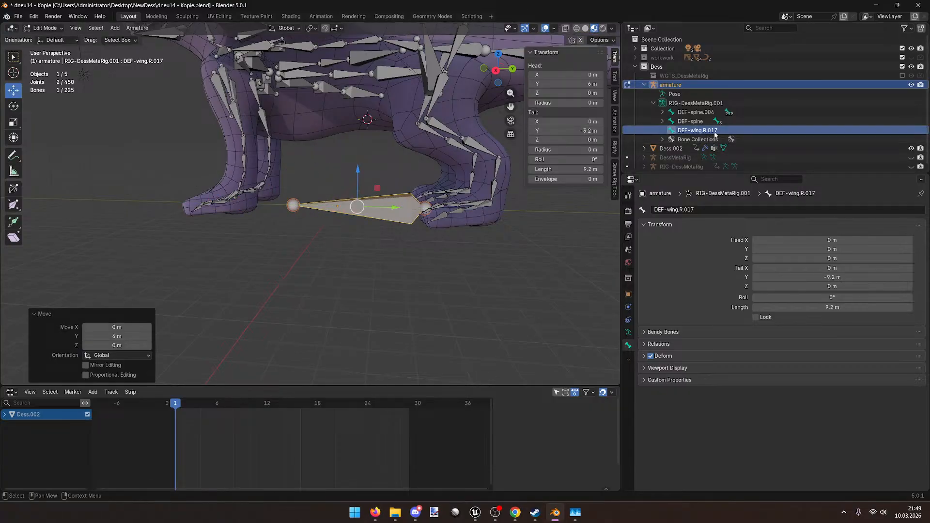
double_click(715, 132)
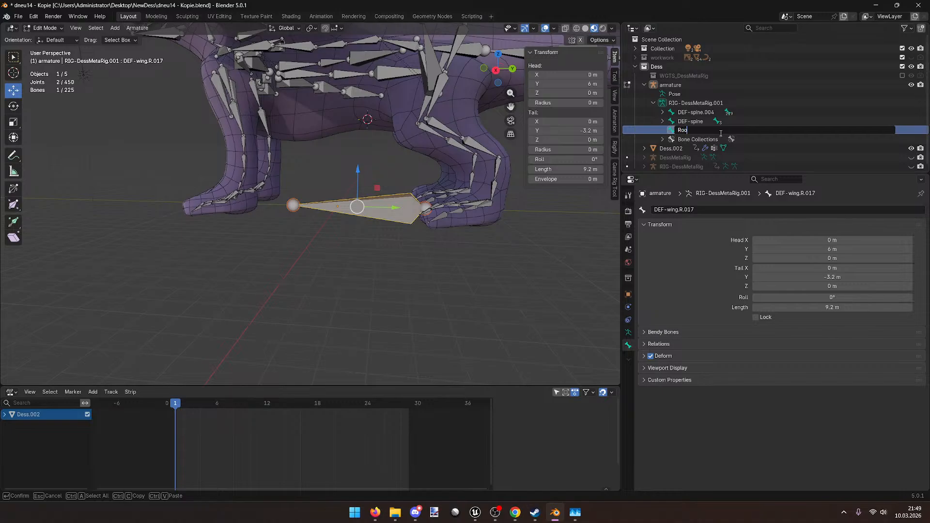
key(Return)
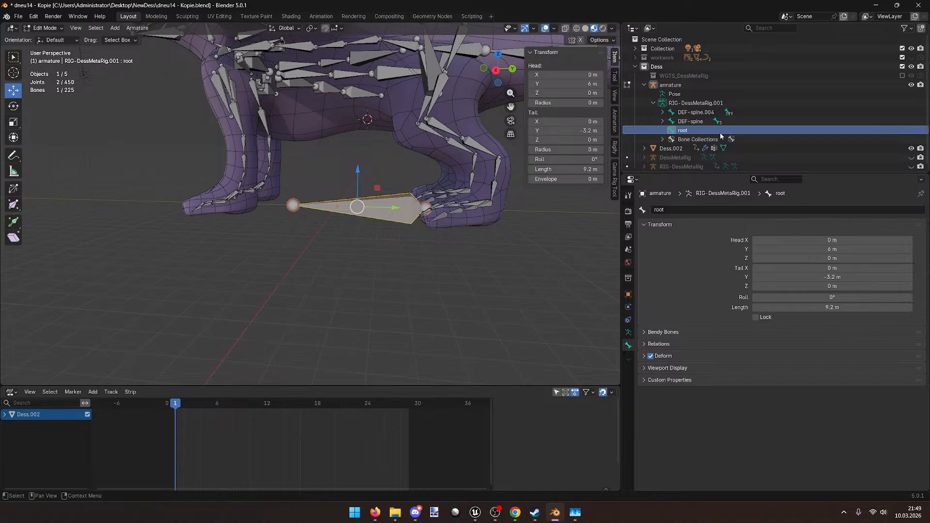
key(Tab)
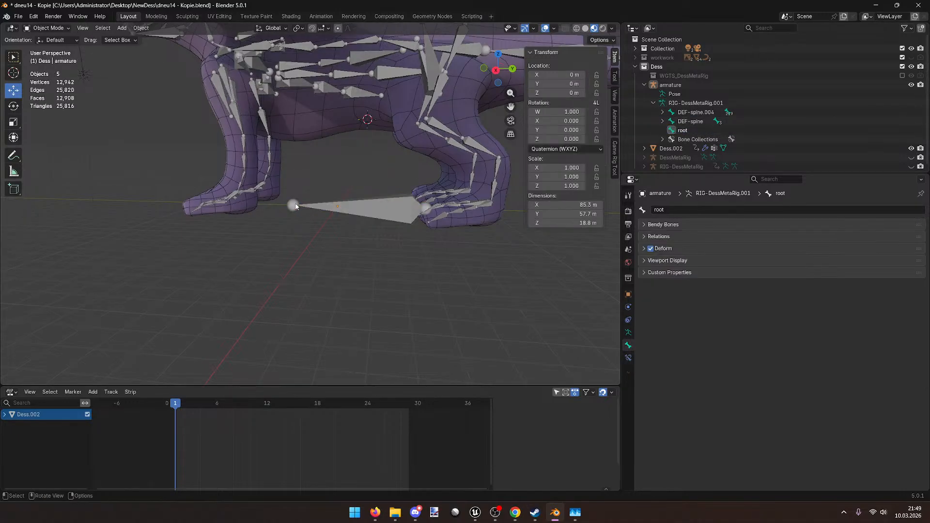
Step: Back in Edit Mode, move the root bone's tail and head joints along Y, head to 7 m
click(313, 206)
key(Tab)
click(294, 206)
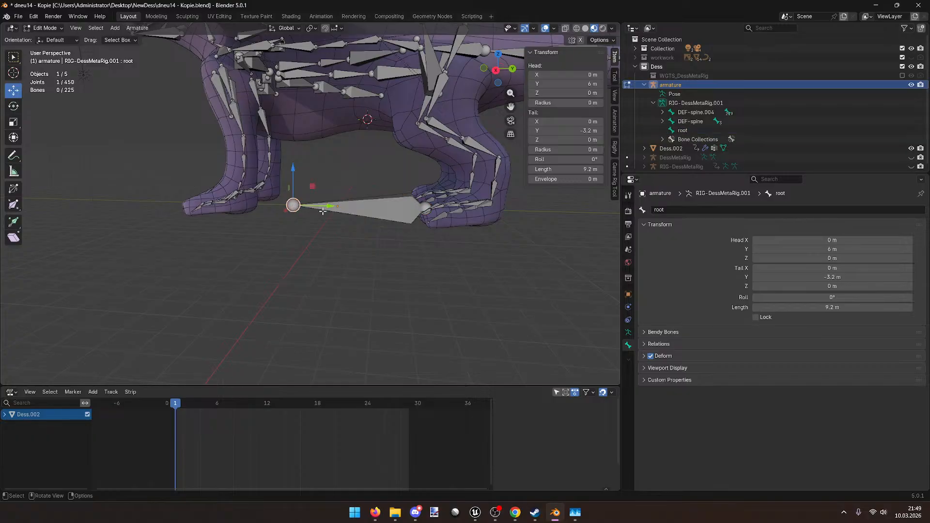
key(g)
key(y)
click(245, 223)
click(425, 208)
key(g)
key(y)
click(559, 213)
Step: Pull the root tail 5 m back, adjust the head, then shift the whole bone 6 m along Y
scroll(419, 255, down, 8)
mouse_move(401, 249)
middle_down()
mouse_move(399, 270)
mouse_move(402, 258)
middle_up()
scroll(401, 258, up, 5)
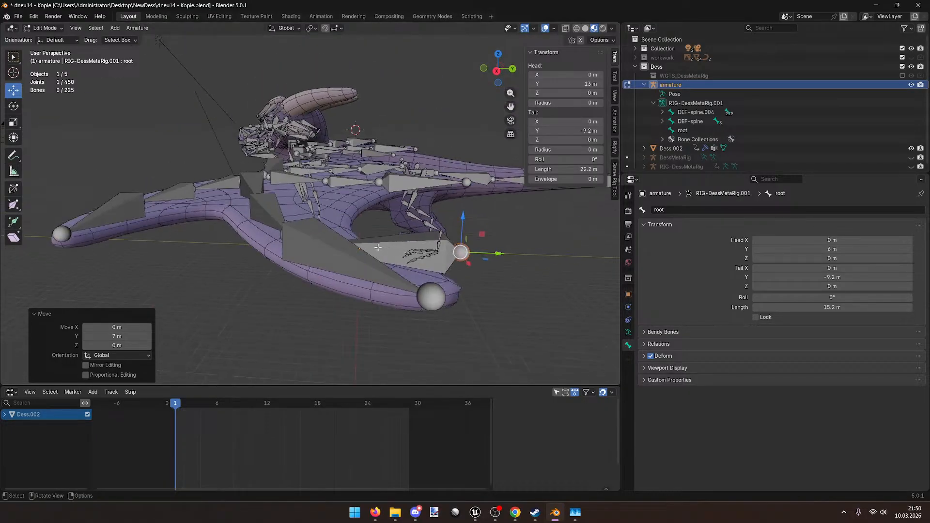
scroll(388, 237, down, 2)
scroll(370, 230, up, 2)
click(371, 230)
ctrl+drag(407, 233, 369, 234)
middle_drag(464, 254, 443, 255)
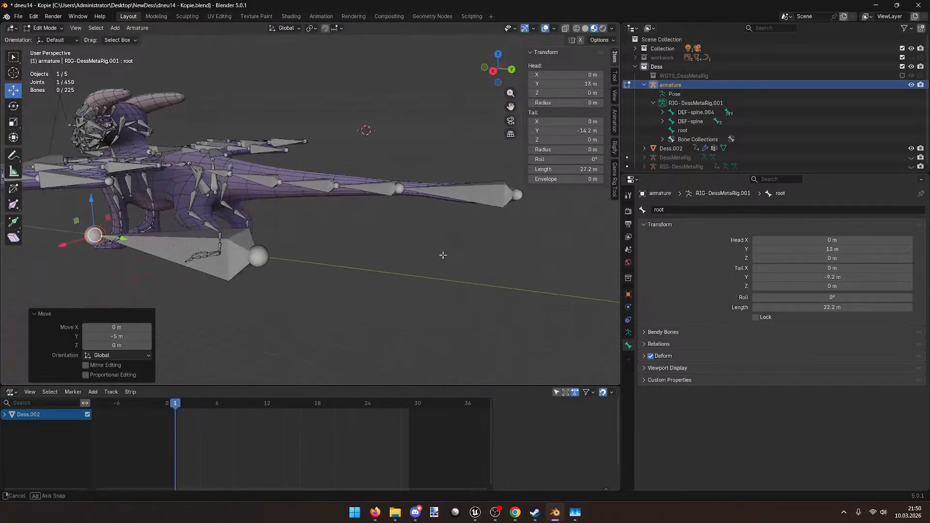
click(259, 256)
ctrl+drag(291, 261, 190, 249)
click(129, 240)
middle_drag(231, 225, 251, 221)
Step: Undo an accidental foot-joint move and nudge the root bone 1 m back along Y
click(275, 205)
ctrl+drag(301, 204, 342, 213)
key(ctrl+z)
scroll(294, 263, up, 8)
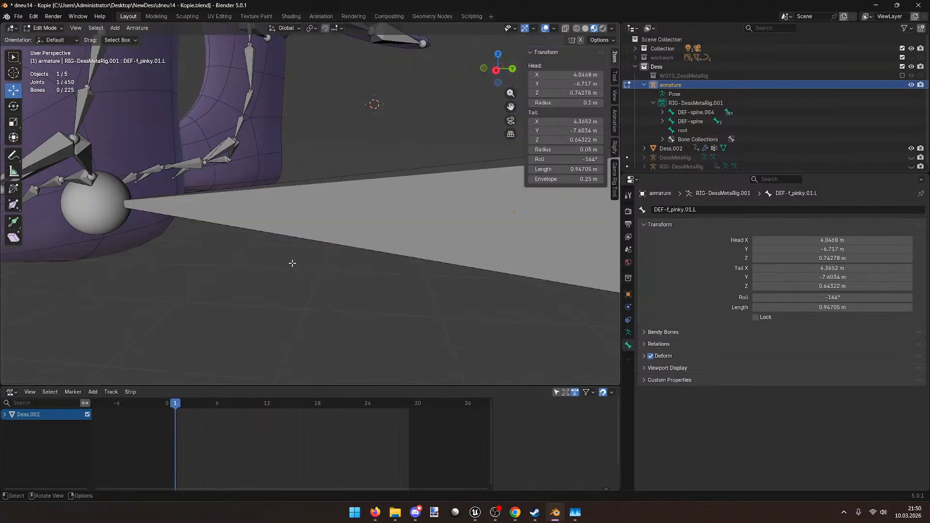
scroll(266, 269, down, 8)
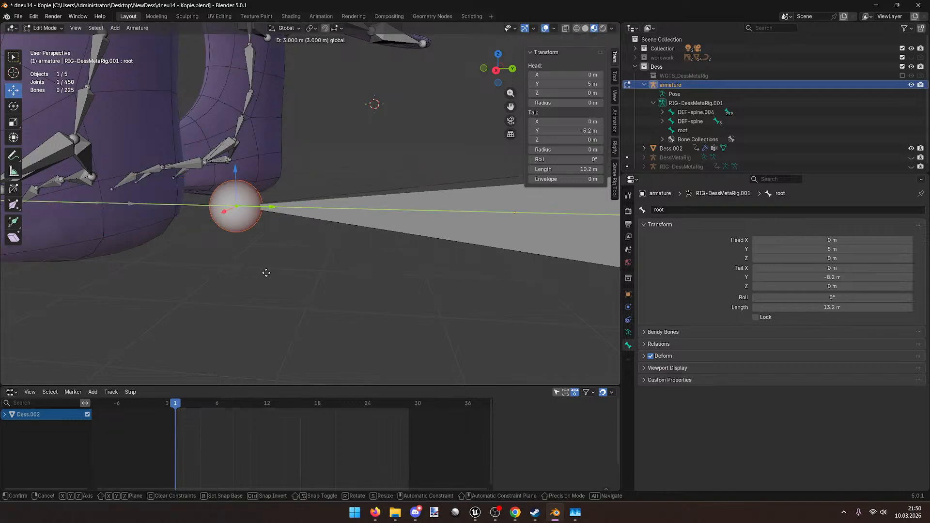
key(ctrl+z)
drag(377, 206, 374, 241)
Step: Check the root bone's placement under the belly from several views, then select DEF-spine
scroll(373, 241, down, 3)
middle_drag(358, 259, 352, 258)
click(292, 267)
middle_drag(292, 266, 437, 269)
middle_drag(382, 255, 305, 255)
scroll(233, 283, up, 5)
scroll(233, 282, down, 5)
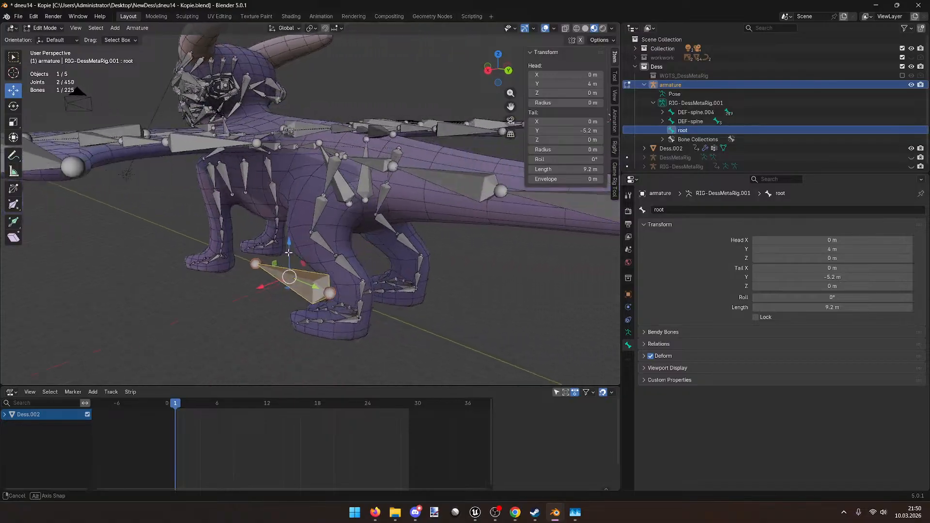
scroll(314, 248, up, 5)
scroll(459, 251, down, 4)
middle_drag(459, 251, 367, 220)
click(690, 121)
scroll(314, 237, down, 2)
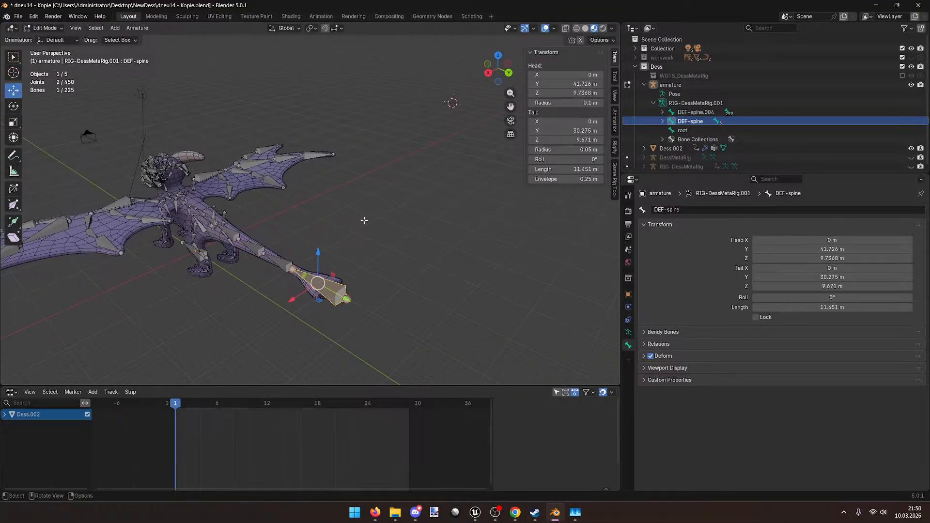
Step: Test-move DEF-spine in Pose Mode, then cancel and clear its pose location with Alt+G
drag(317, 282, 342, 277)
click(45, 27)
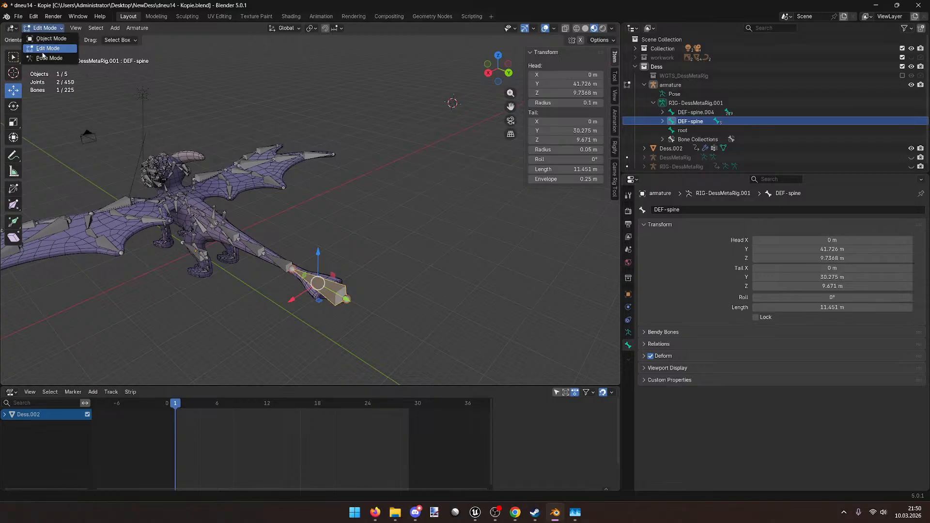
click(49, 60)
drag(347, 298, 358, 267)
middle_drag(359, 267, 367, 297)
scroll(367, 296, up, 2)
drag(542, 297, 547, 319)
right_click(547, 320)
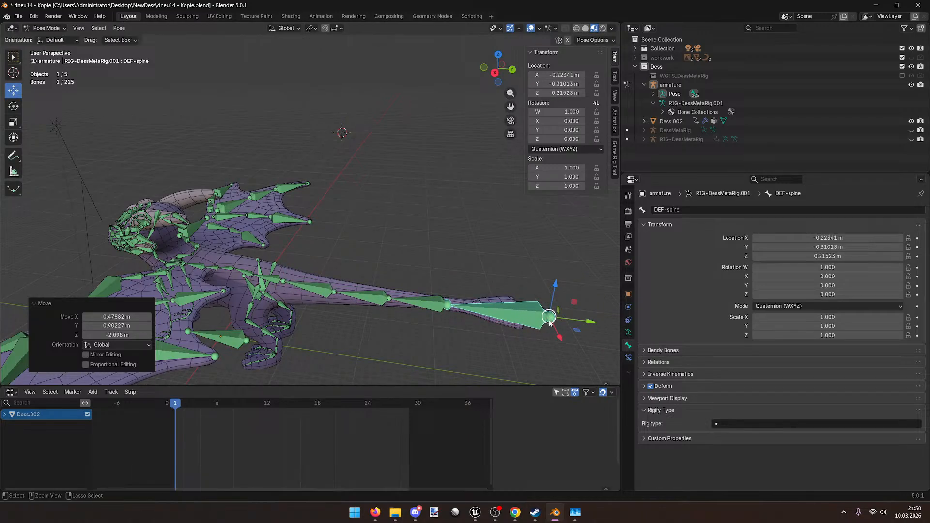
key(alt+g)
middle_drag(548, 319, 396, 243)
click(396, 243)
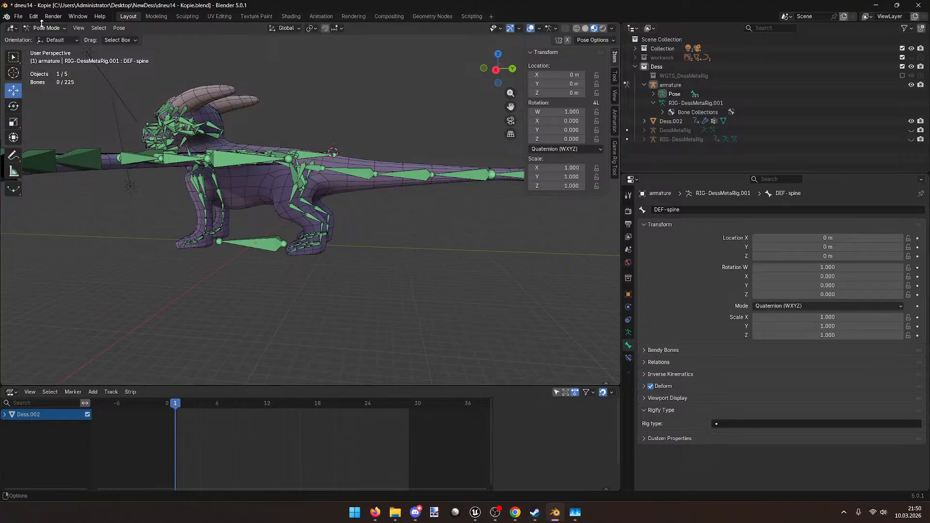
Step: Select the root bone via Object and Edit Mode, ending in Pose Mode
click(46, 28)
click(51, 40)
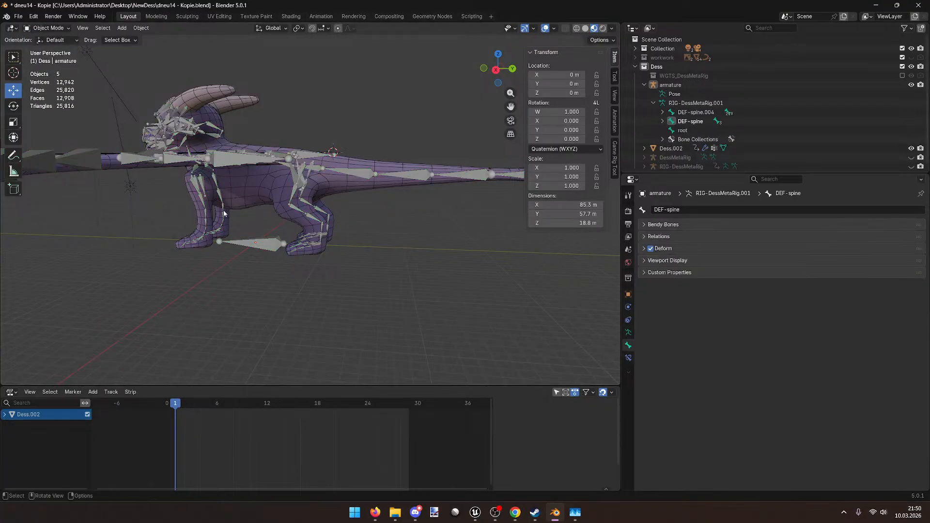
click(261, 242)
click(46, 28)
click(48, 48)
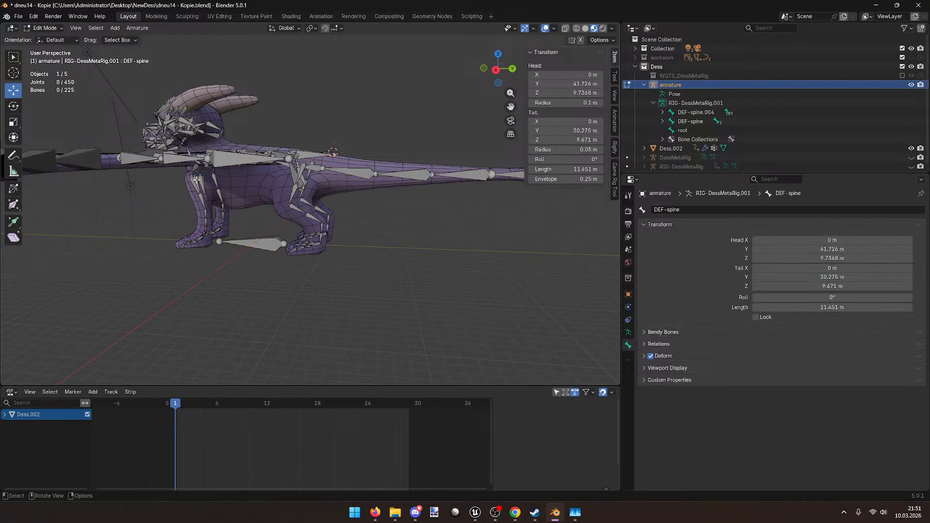
click(259, 242)
click(46, 28)
click(48, 58)
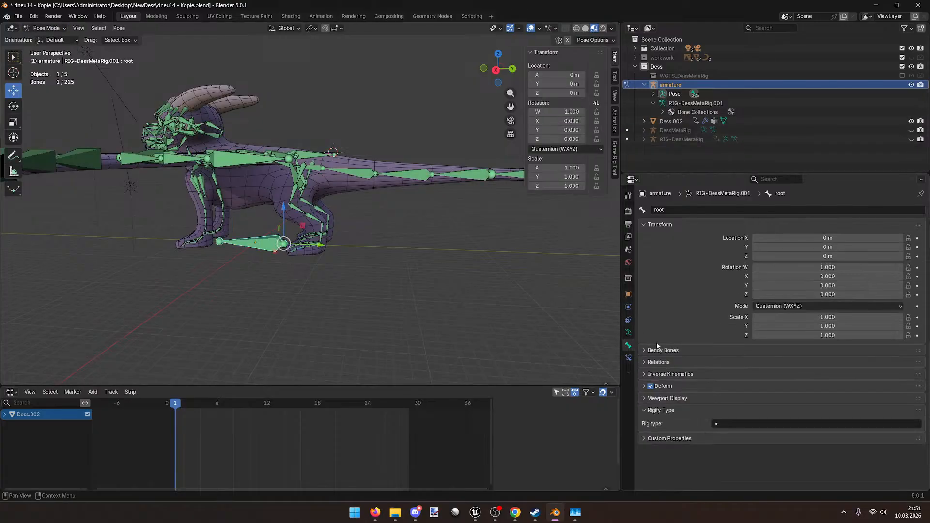
Step: Target the root bone's Copy Location and Copy Rotation constraints at the root bone, then save
click(628, 358)
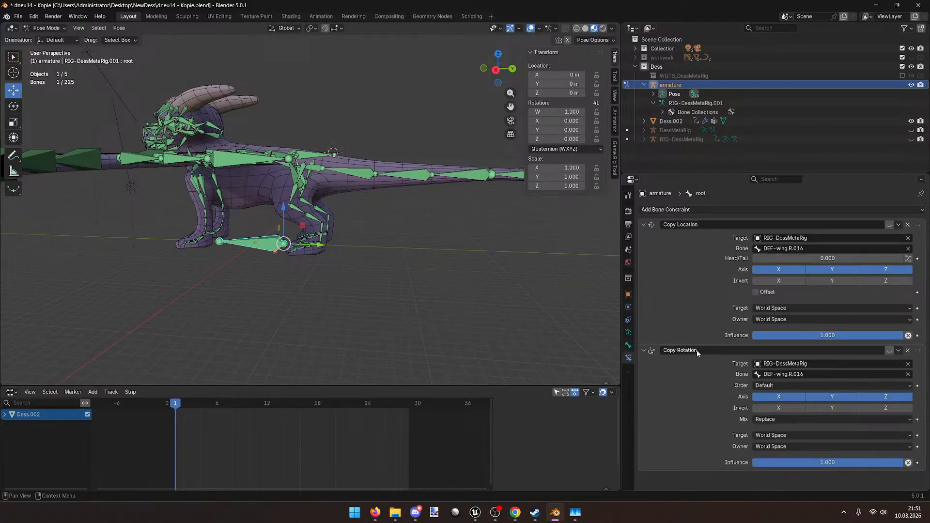
click(805, 249)
click(792, 264)
click(797, 374)
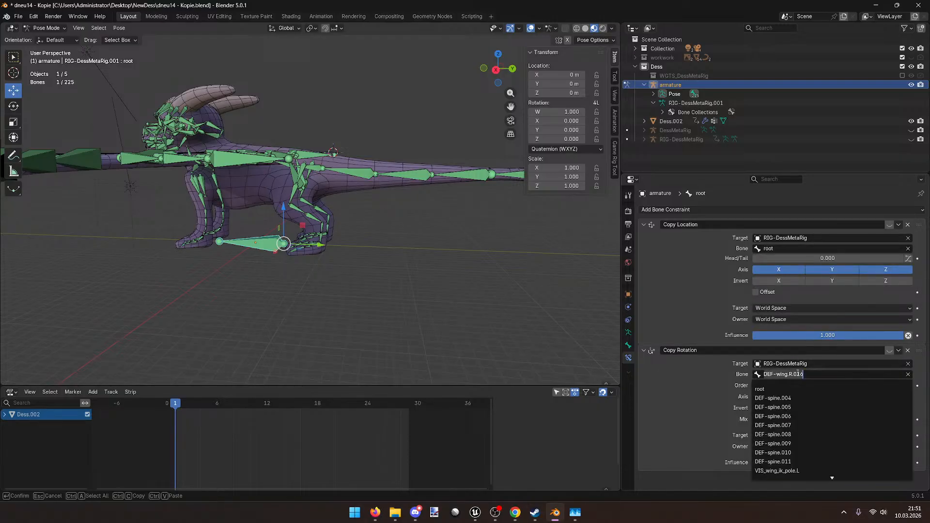
click(794, 387)
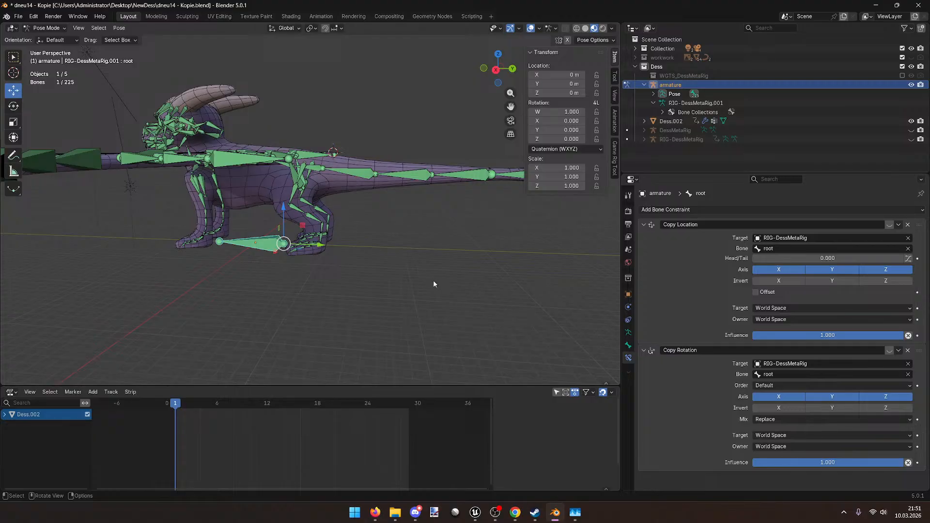
scroll(432, 280, up, 3)
mouse_move(426, 278)
middle_down()
mouse_move(412, 273)
mouse_move(441, 273)
middle_up()
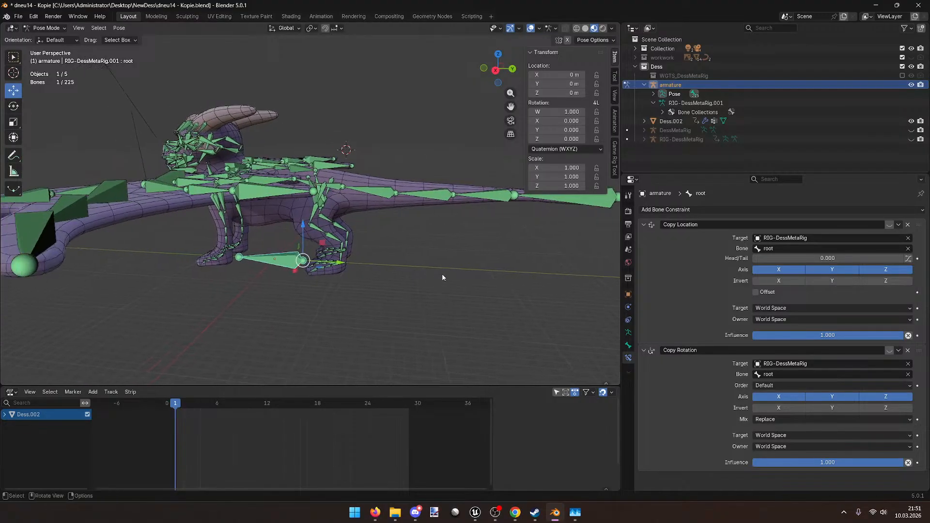
key(ctrl+s)
middle_drag(415, 215, 352, 271)
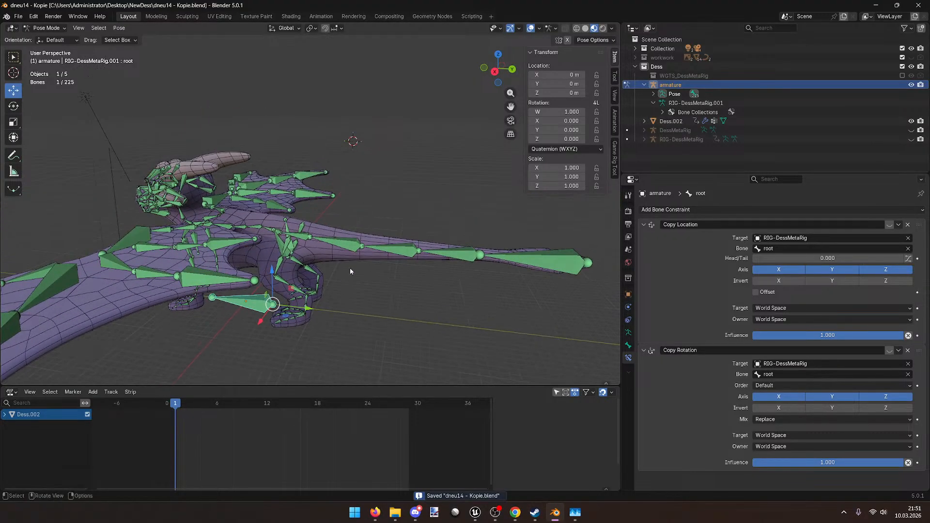
Step: Try parenting DEF-spine to root with Ctrl+P in Pose Mode, cancel, and select only root
click(653, 94)
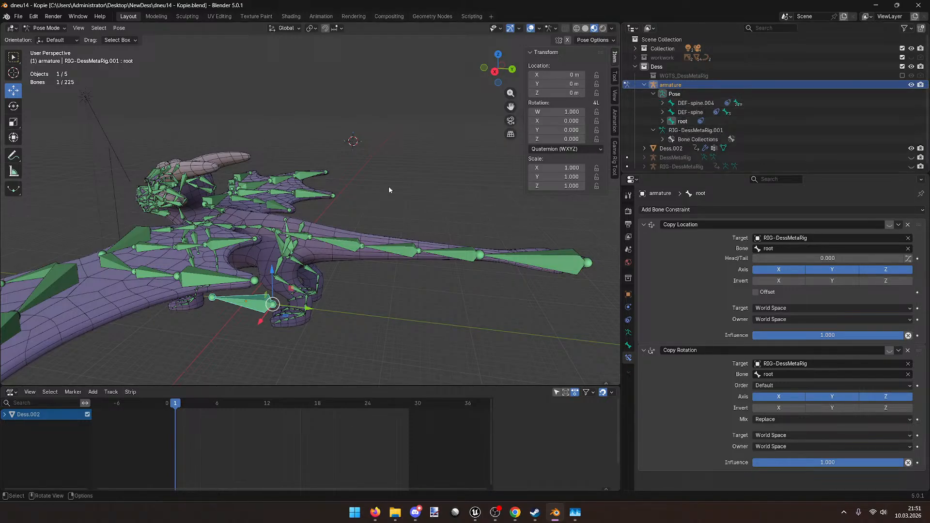
click(533, 260)
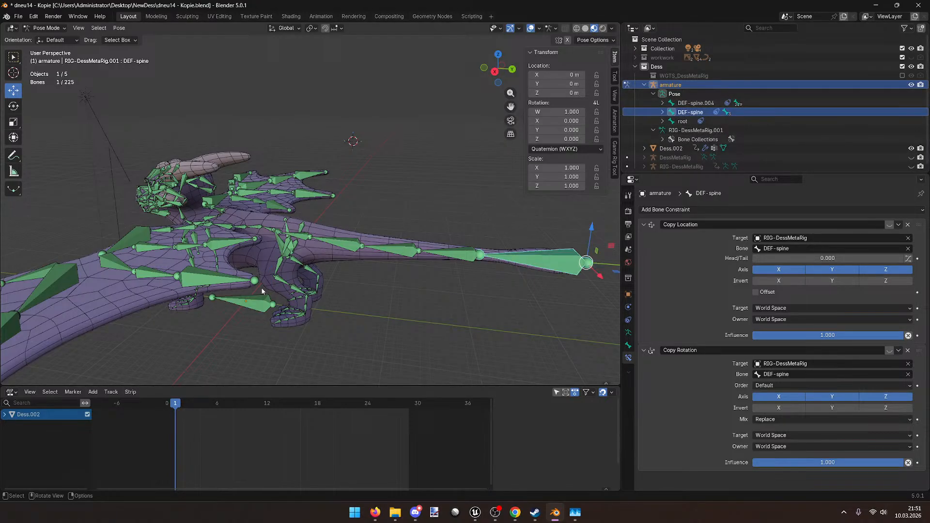
ctrl+click(683, 121)
key(ctrl+p)
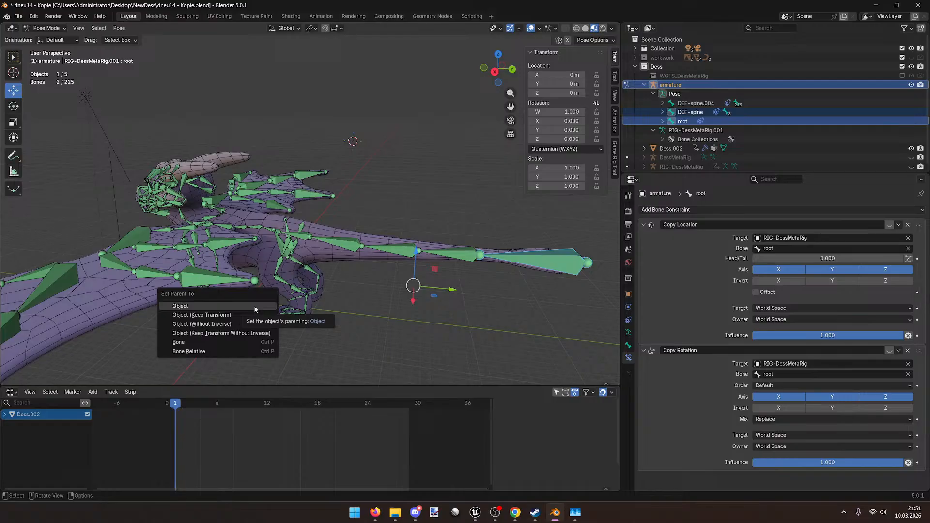
click(251, 303)
click(252, 302)
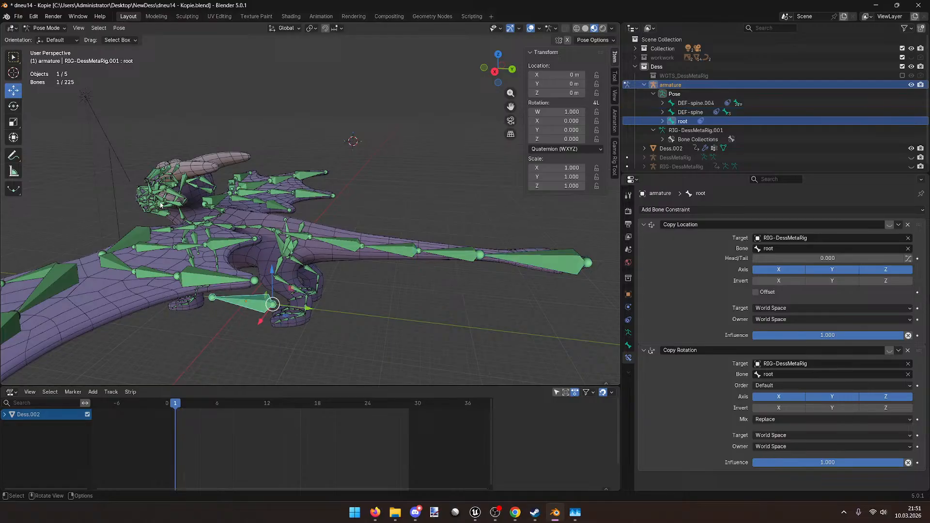
click(46, 27)
Step: In Edit Mode, parent DEF-spine to the root bone with Keep Offset
click(46, 47)
click(557, 259)
shift+click(233, 311)
key(ctrl+p)
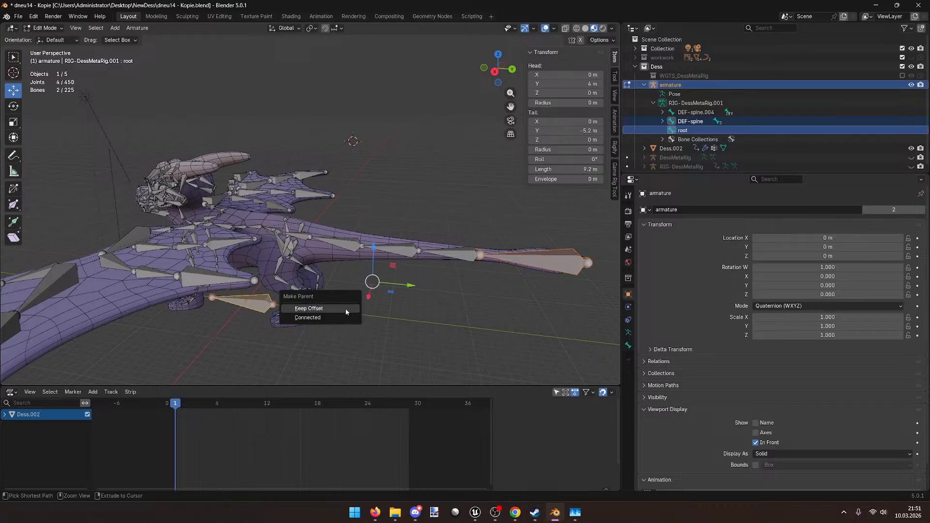
click(346, 311)
Step: Parent DEF-spine.004 to root with Keep Offset, then reselect only the root bone
click(696, 111)
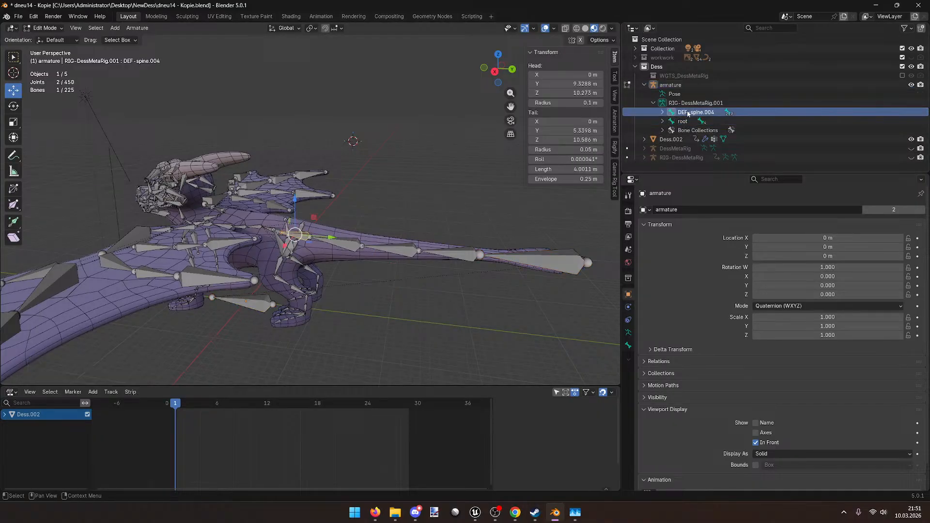
shift+click(257, 302)
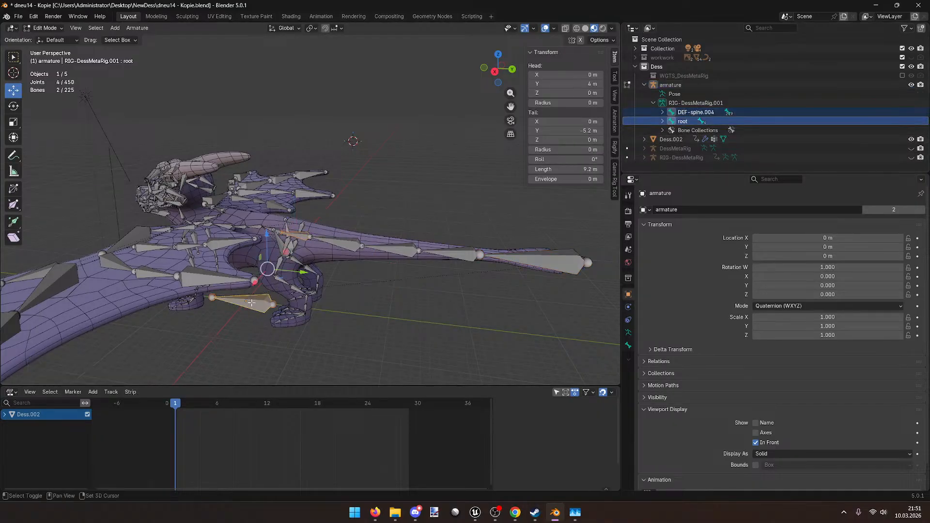
key(ctrl+p)
click(330, 316)
click(397, 308)
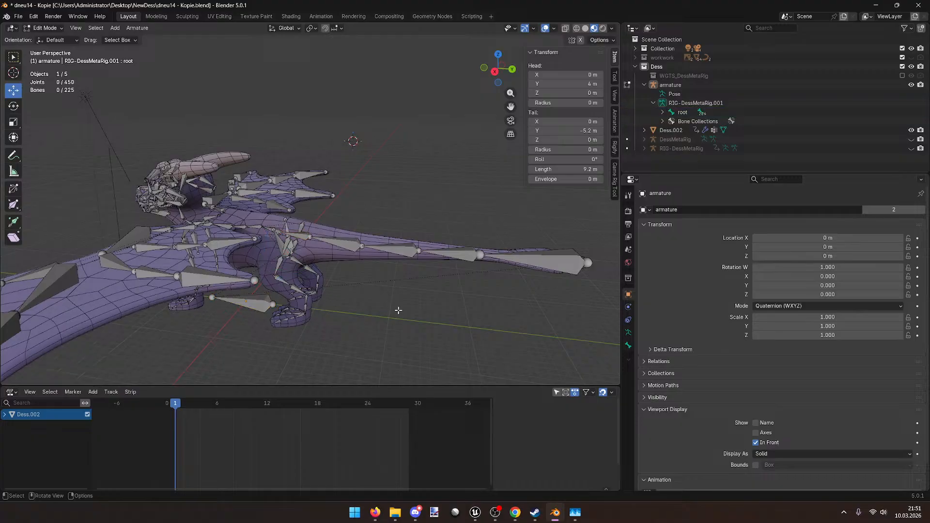
click(236, 305)
Step: Back in Pose Mode, test-move root, select all bones and save dneu14 - Kopie.blend
key(ctrl+Tab)
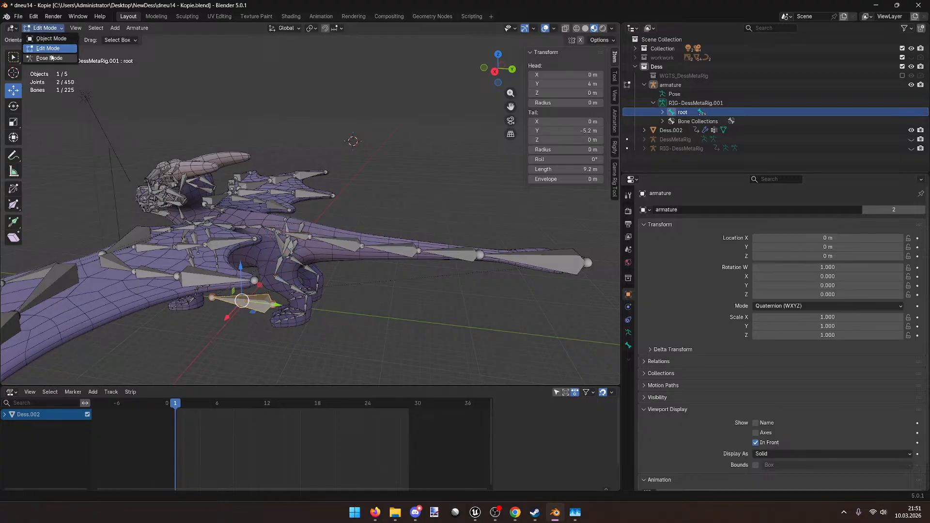
key(g)
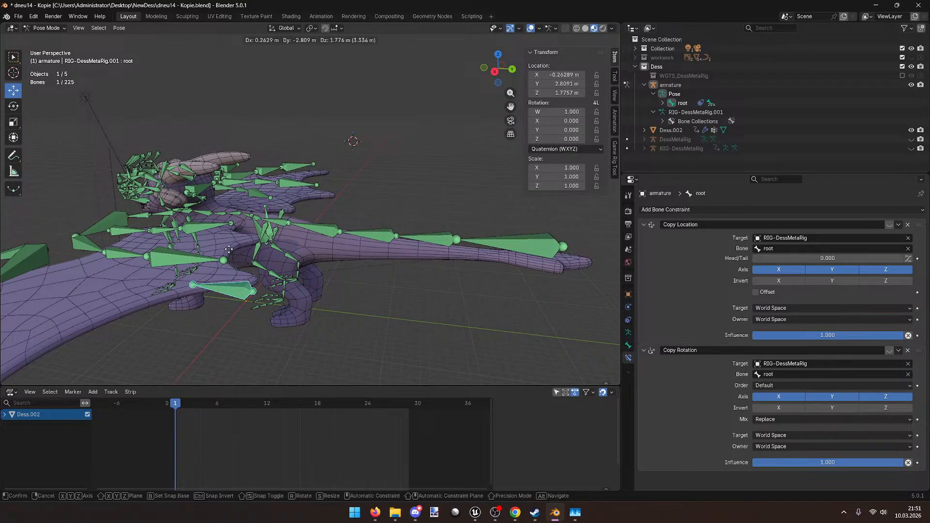
key(Escape)
scroll(270, 263, down, 6)
key(a)
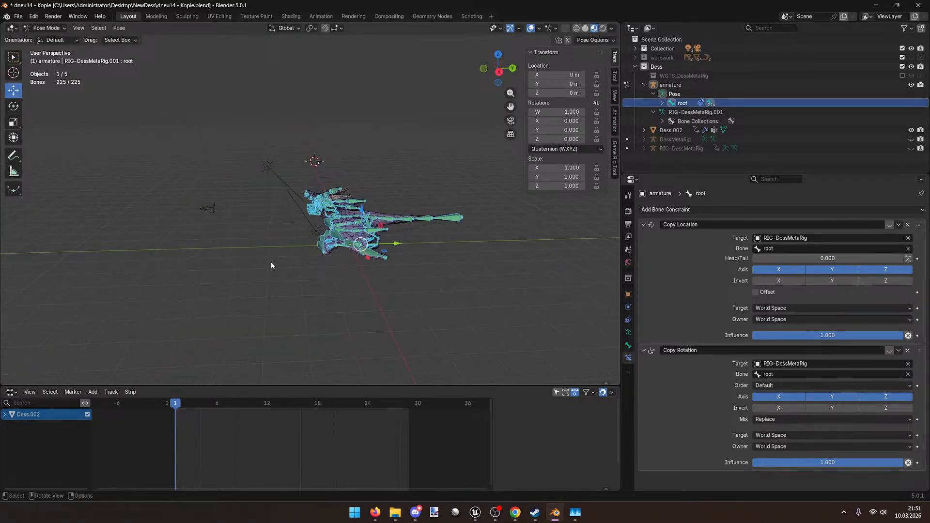
key(ctrl+s)
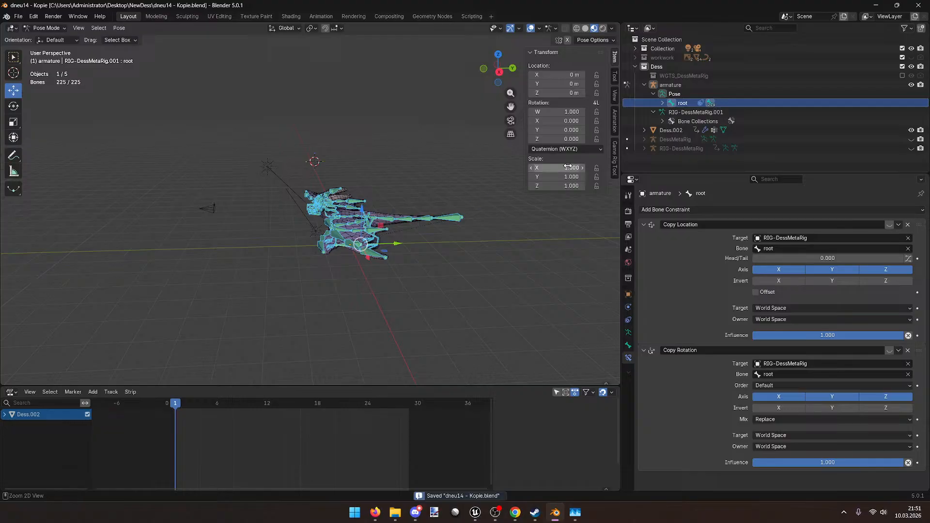
Step: Bring up the Game Rig Tools panel in the sidebar
click(614, 127)
click(614, 60)
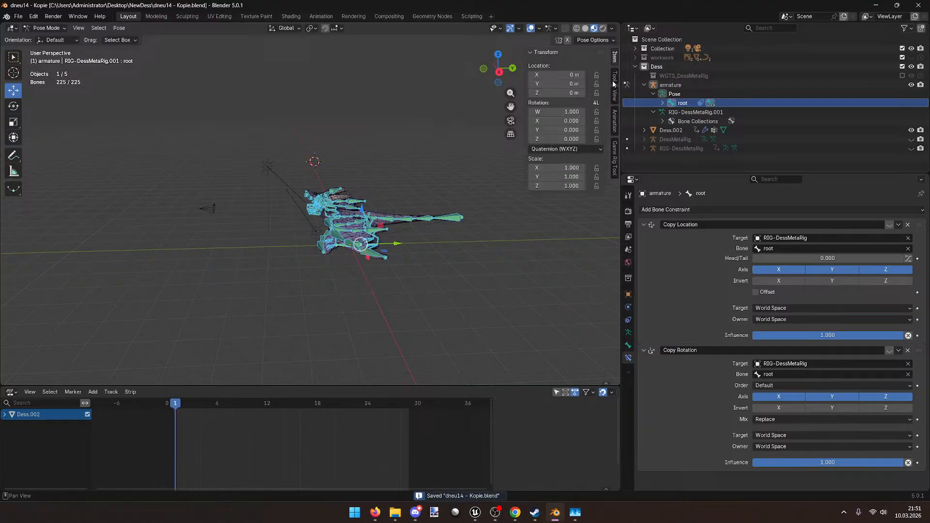
click(614, 158)
Step: Toggle the rig so RIG-DessMetaRig becomes the active control rig
drag(618, 188, 715, 189)
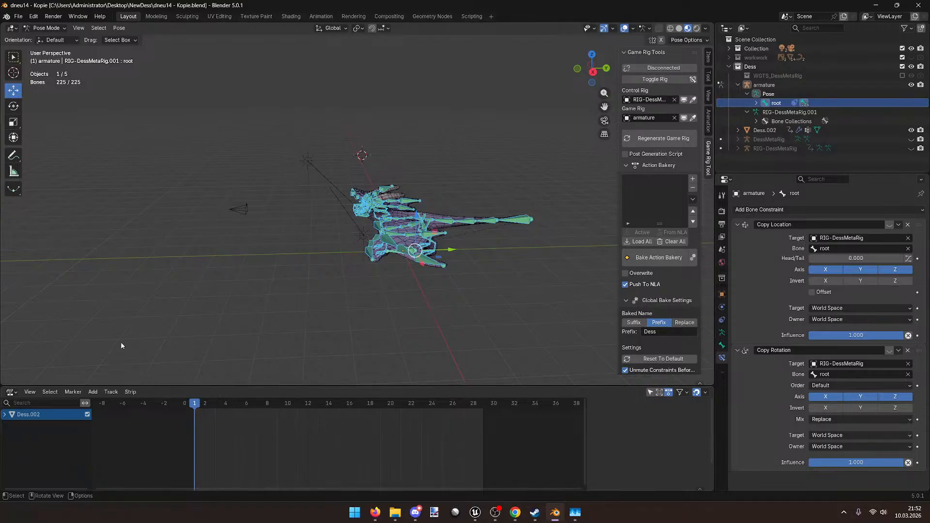
click(654, 79)
middle_drag(426, 227, 439, 251)
scroll(421, 263, up, 4)
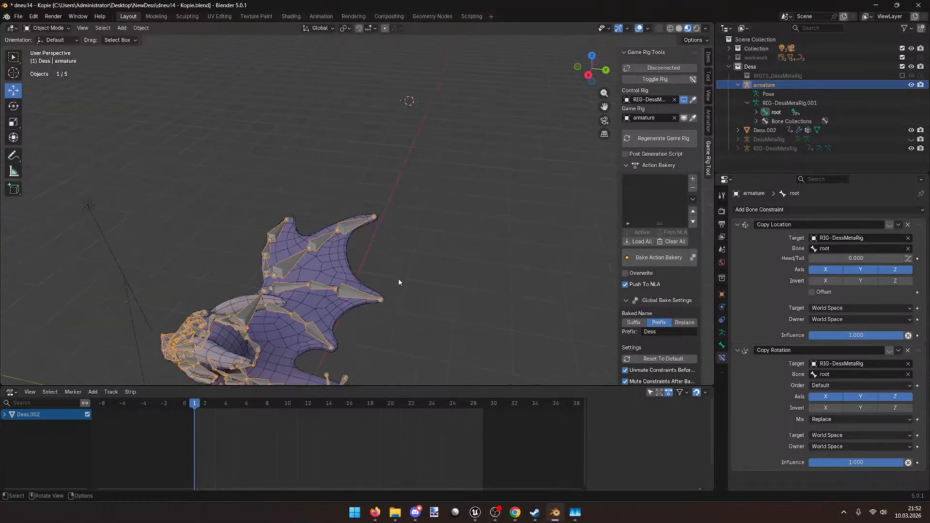
middle_drag(376, 281, 417, 224)
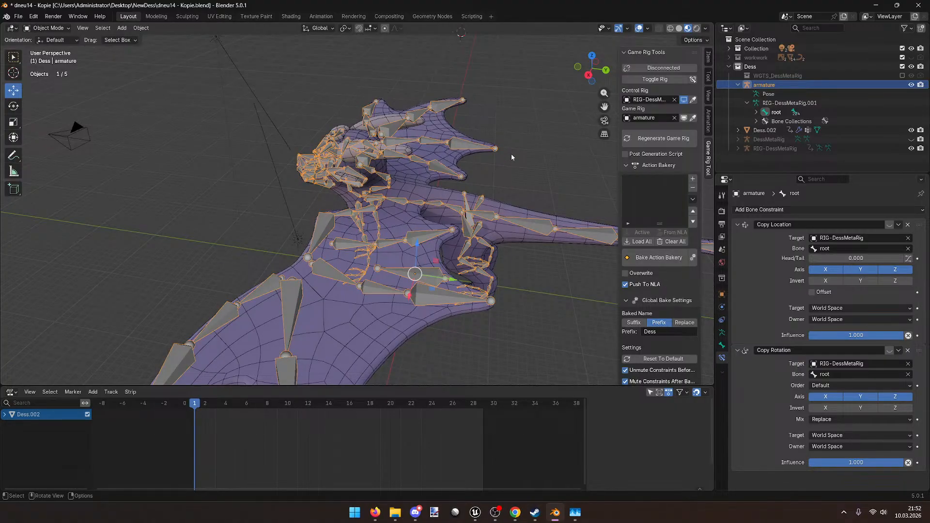
click(658, 80)
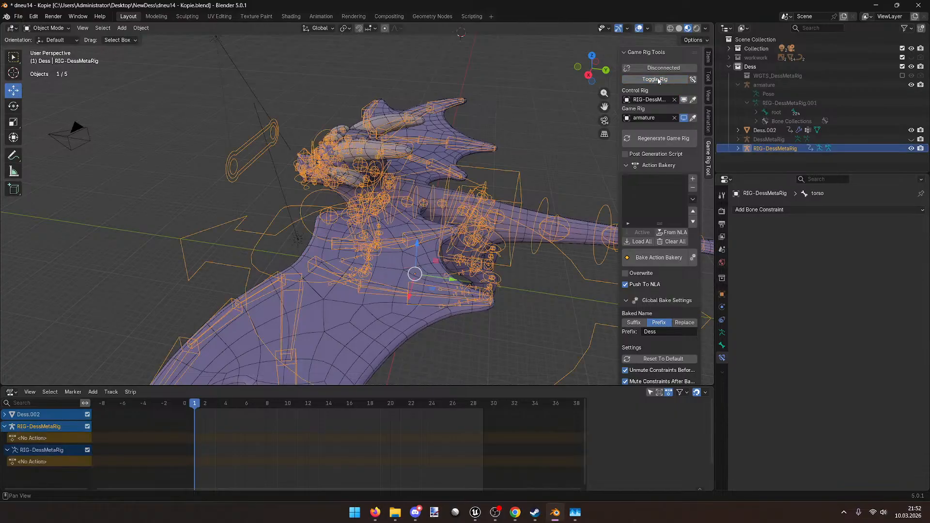
scroll(433, 225, down, 2)
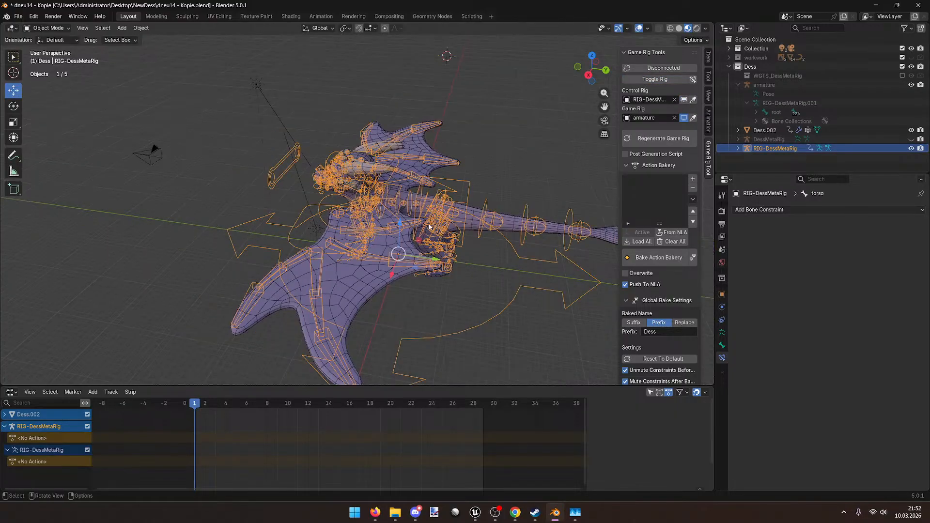
mouse_move(298, 341)
middle_down()
mouse_move(275, 339)
mouse_move(295, 339)
middle_up()
Step: Load all actions From NLA into the Action Bakery, then remove DessRunTurnLSharpRootMotion
click(673, 232)
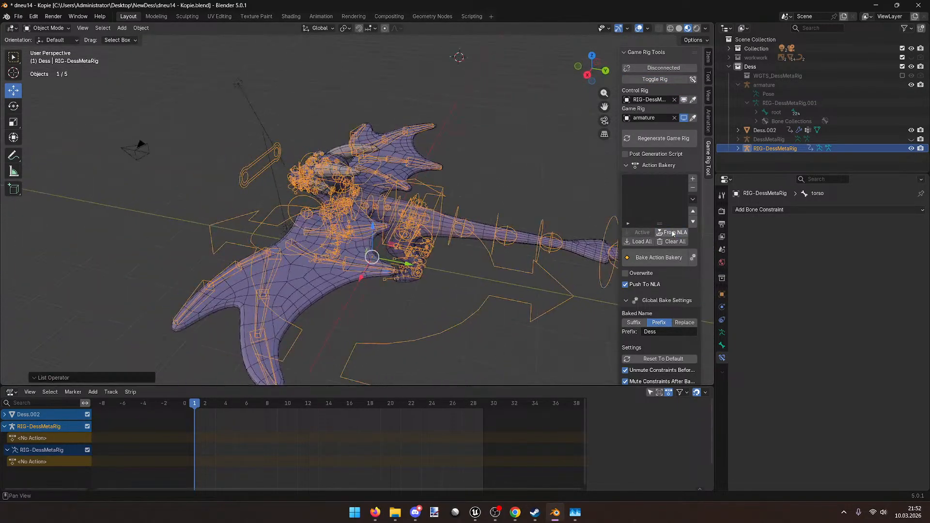
click(641, 241)
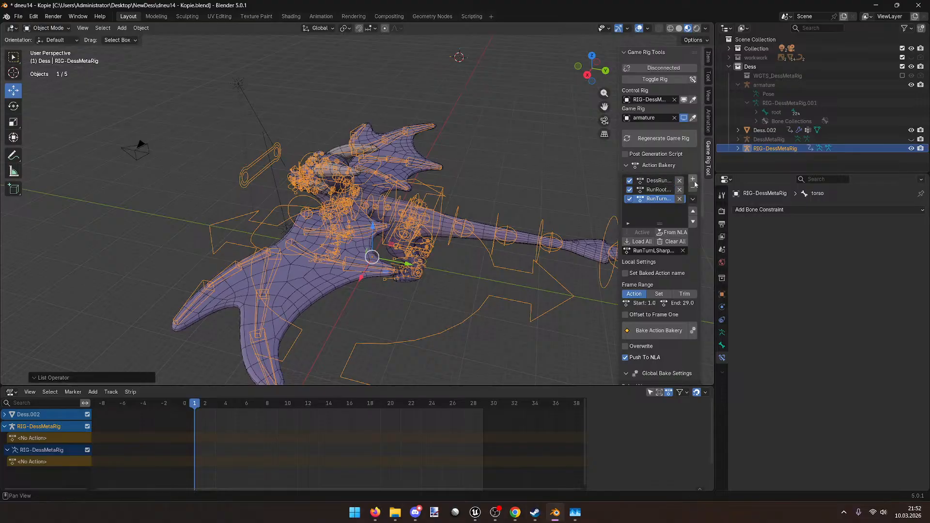
drag(619, 54, 524, 55)
click(610, 182)
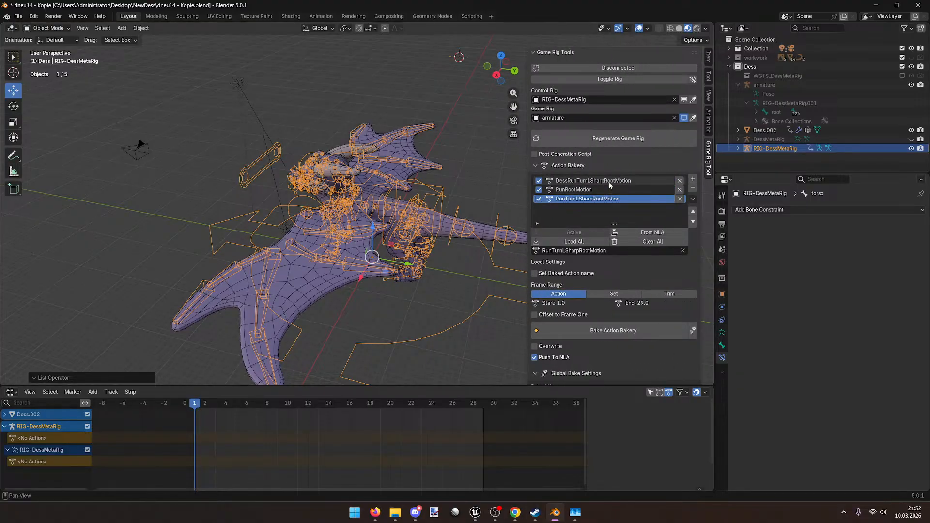
click(680, 180)
Step: Purge unused data from the file, deleting 485 unused data-blocks
click(19, 16)
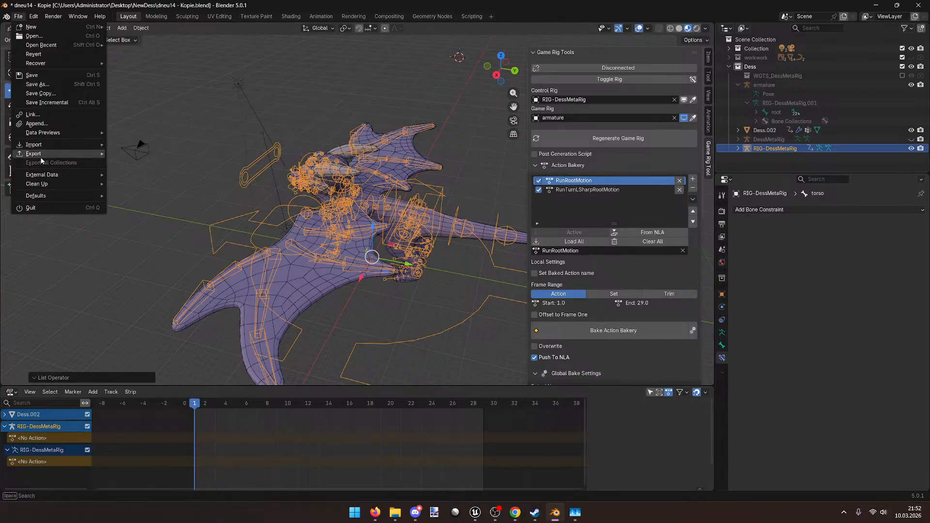
mouse_move(43, 184)
click(145, 183)
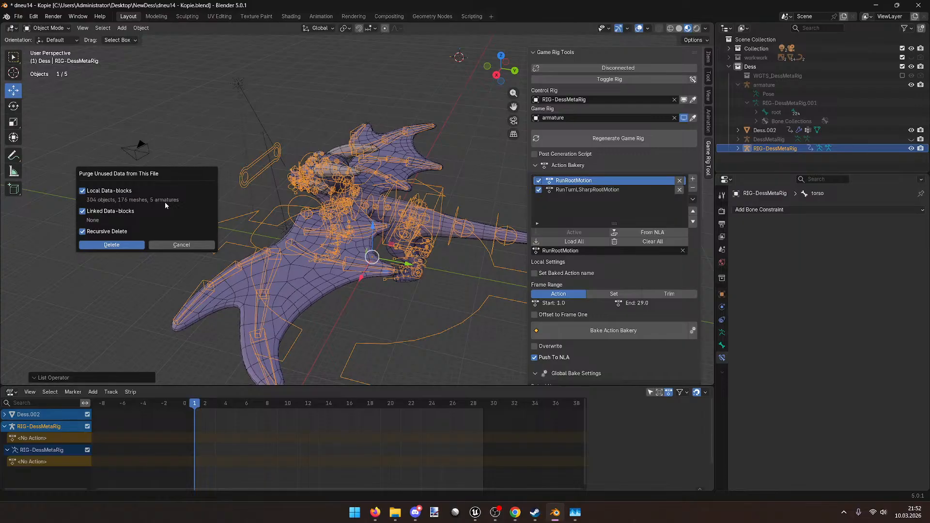
click(123, 245)
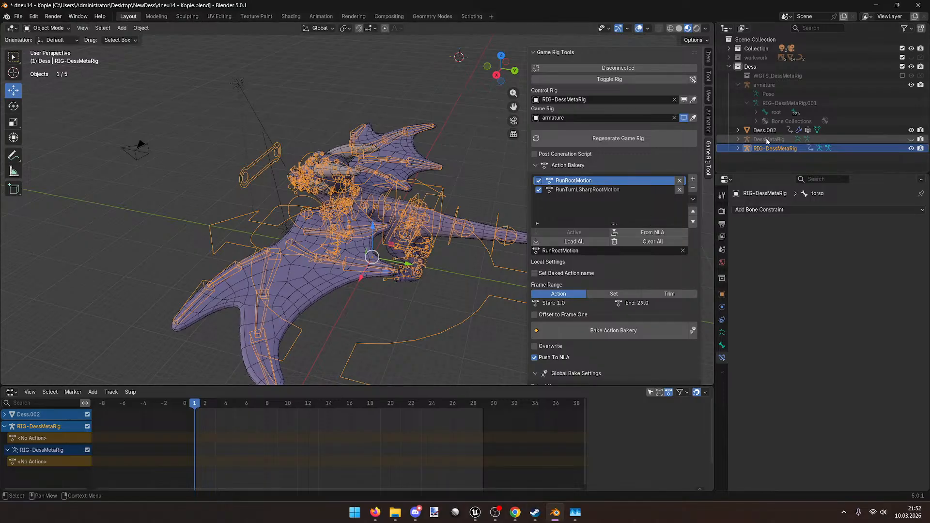
Step: Clear the animation data from the Dess.002 mesh in the Outliner
click(739, 131)
click(766, 140)
right_click(766, 140)
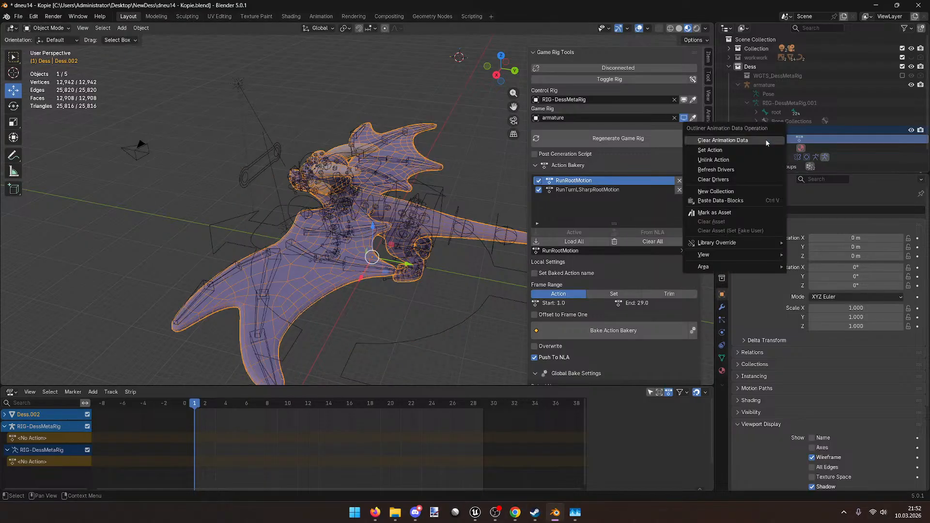
click(766, 141)
click(738, 130)
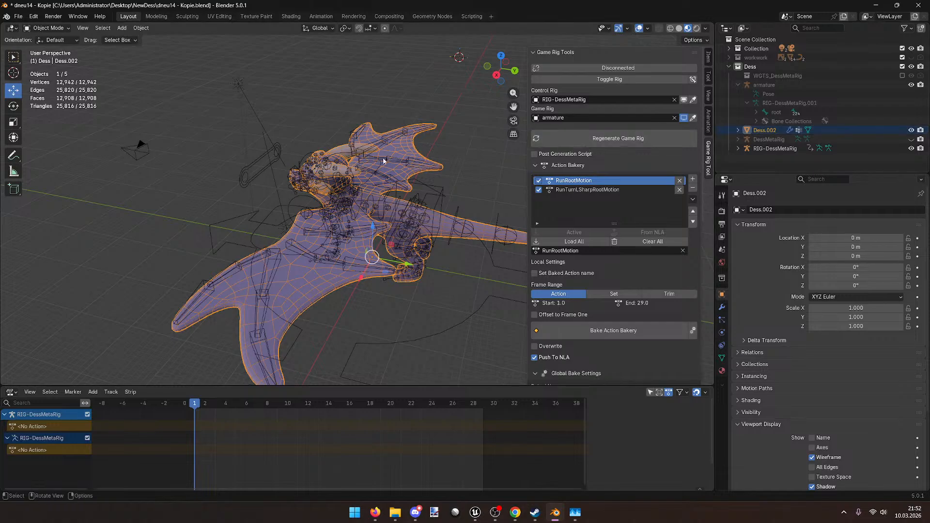
Step: Purge unused data to delete the leftover data-block
click(19, 17)
mouse_move(36, 184)
click(137, 184)
click(115, 240)
Step: Orbit to a lower side view, glance at the Discord root motion thread, then return to Blender
middle_drag(465, 232, 404, 242)
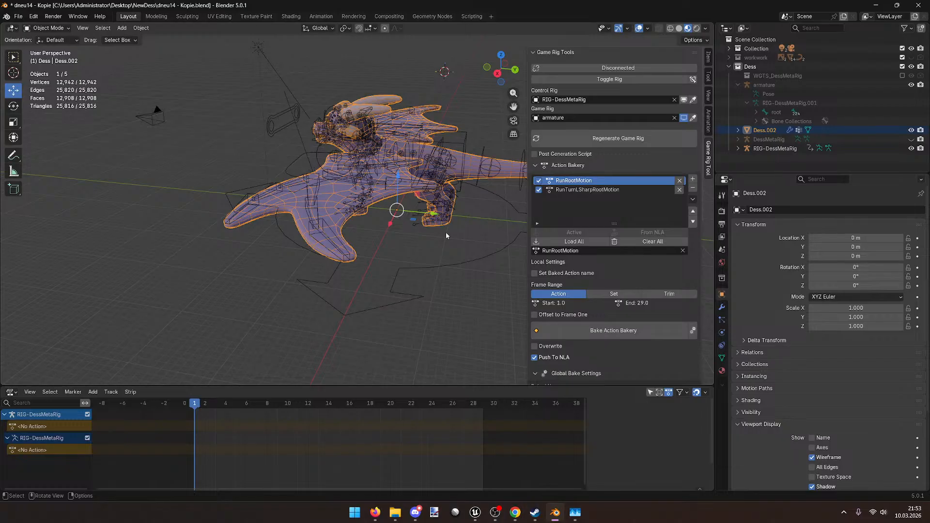
click(415, 516)
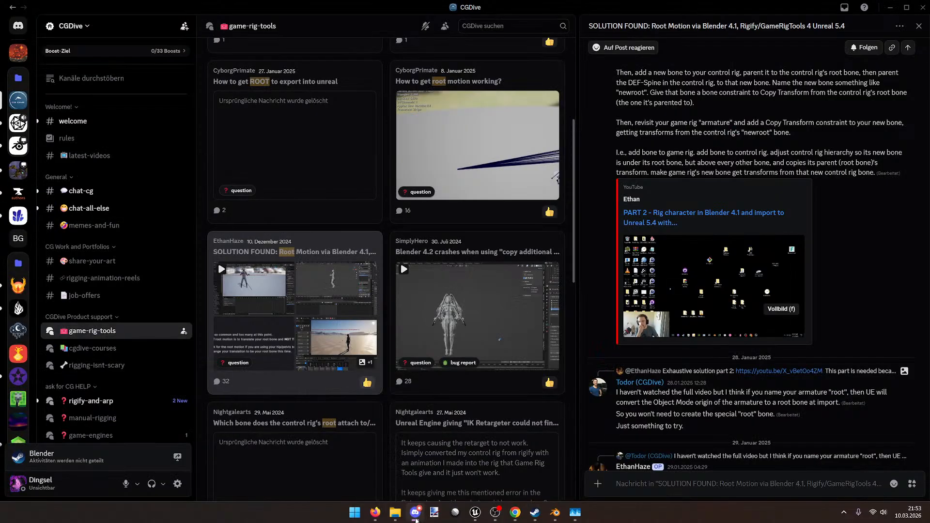
drag(629, 7, 929, 63)
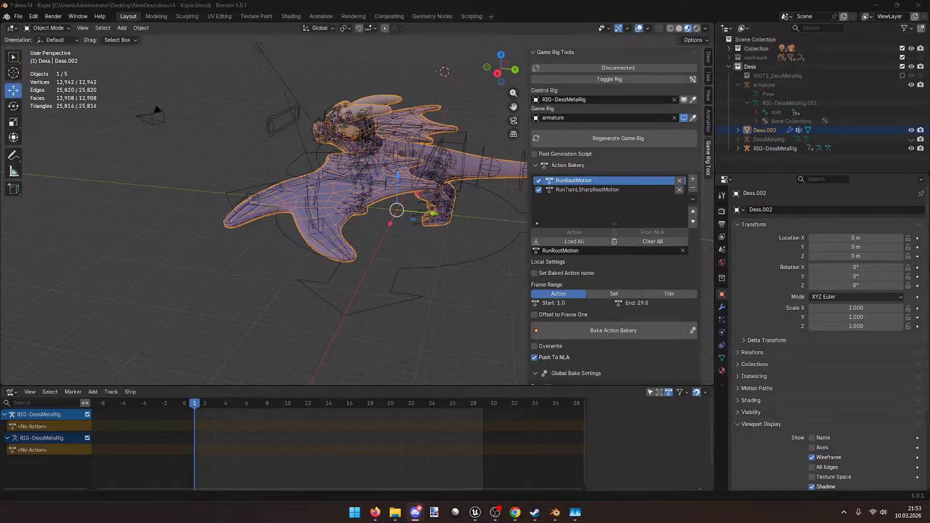
Step: Bake the checked run actions into NLA strips using Action Bakery with Push To NLA on
middle_drag(409, 254, 402, 272)
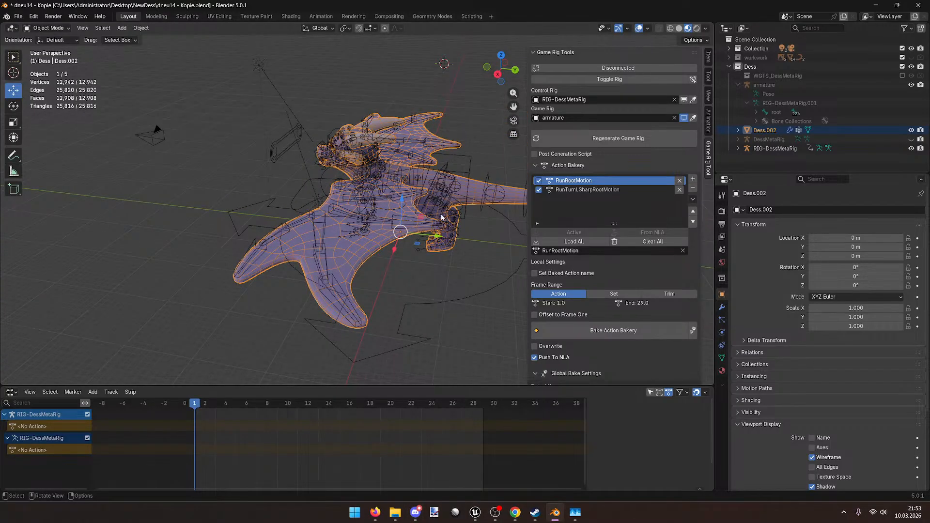
click(532, 329)
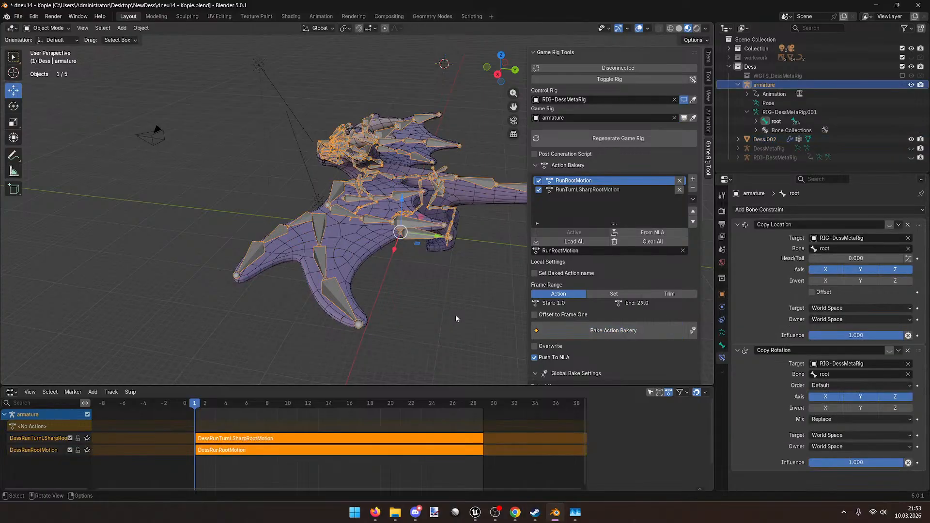
middle_drag(382, 311, 402, 305)
drag(719, 238, 744, 238)
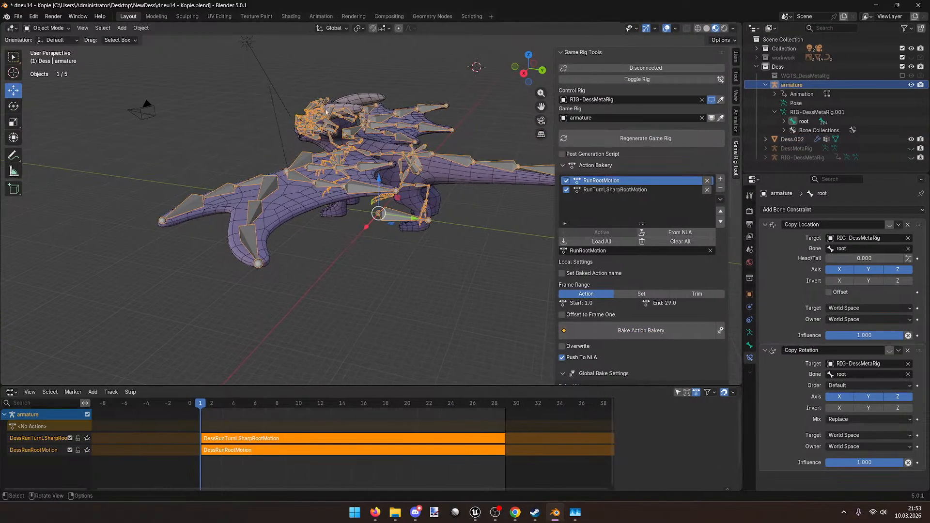
Step: Play back and scrub the baked animation from frame 1, then switch to the Animation workspace
middle_drag(254, 128, 291, 118)
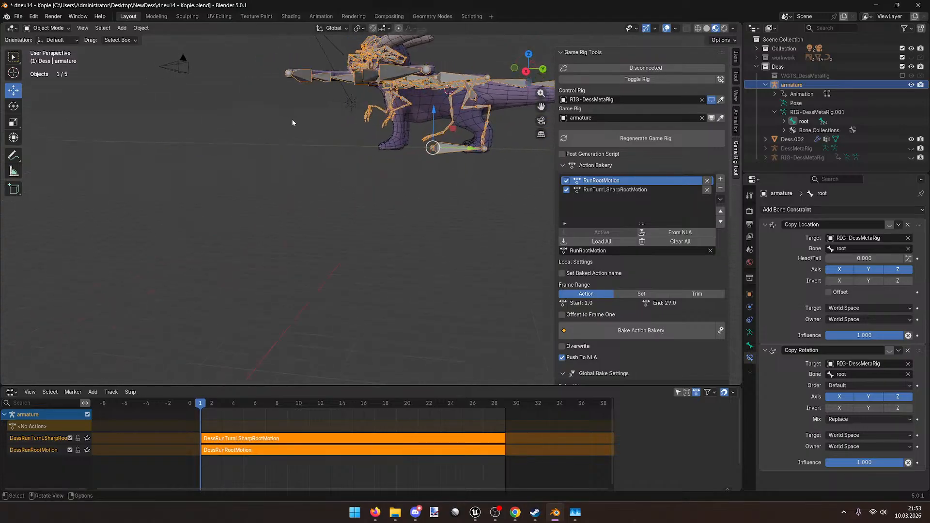
key(space)
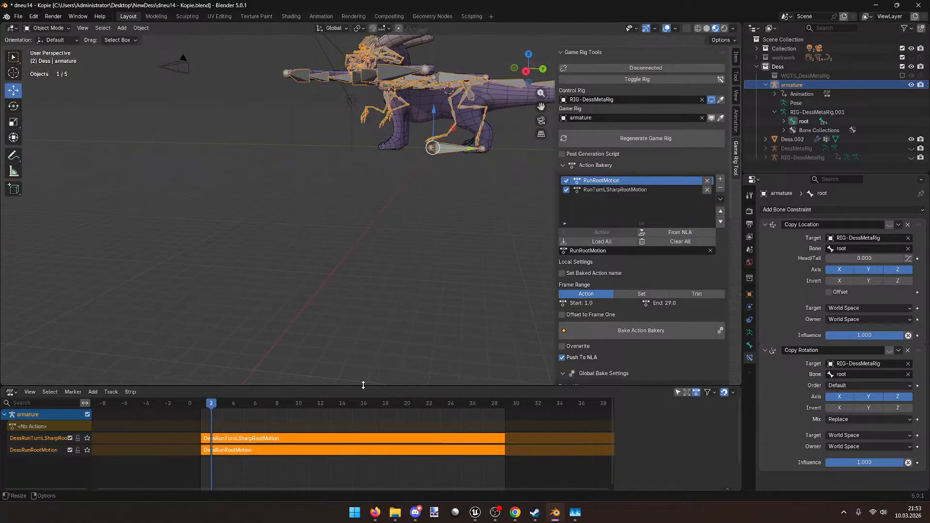
key(space)
drag(311, 399, 205, 395)
middle_drag(297, 249, 330, 285)
key(space)
key(space)
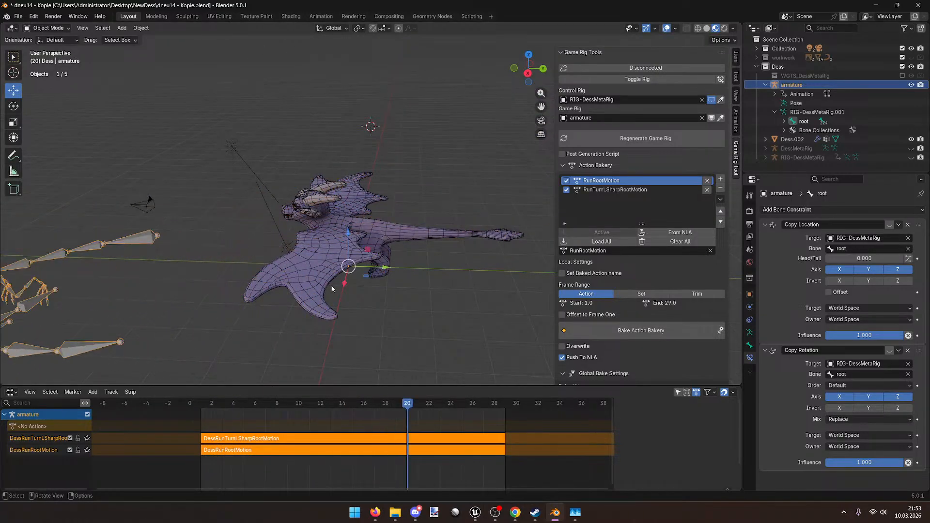
key(shift+Left)
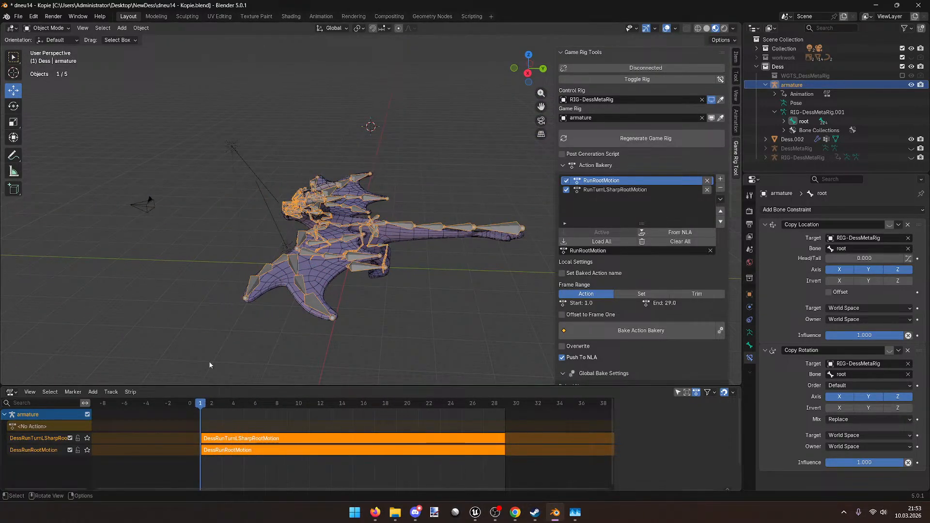
click(321, 16)
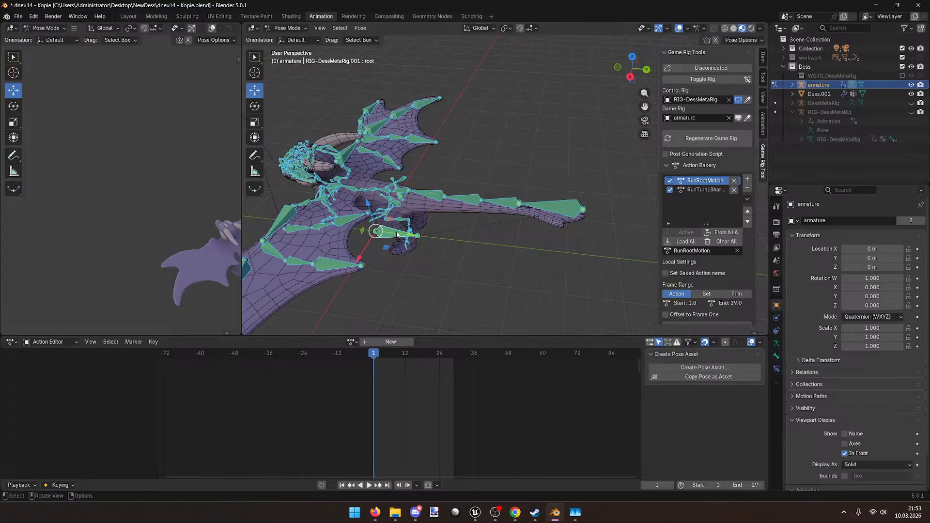
Step: Load DessRunTurnLSharpRootMotion onto the armature in the Action Editor and play it
middle_drag(402, 252, 483, 238)
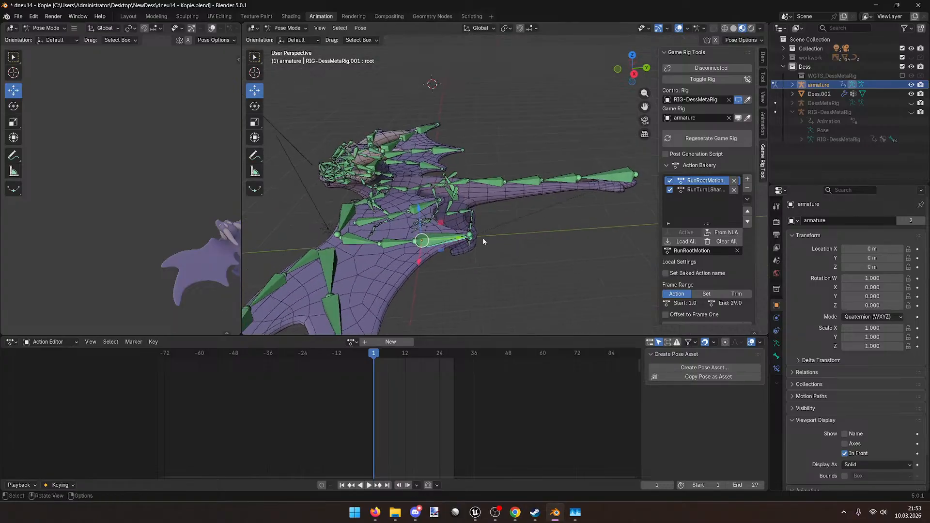
click(349, 342)
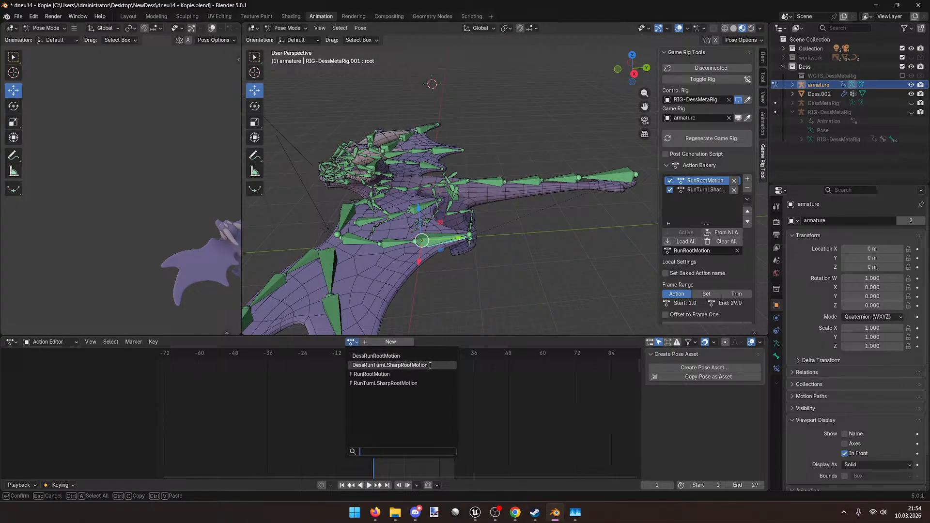
click(402, 366)
key(space)
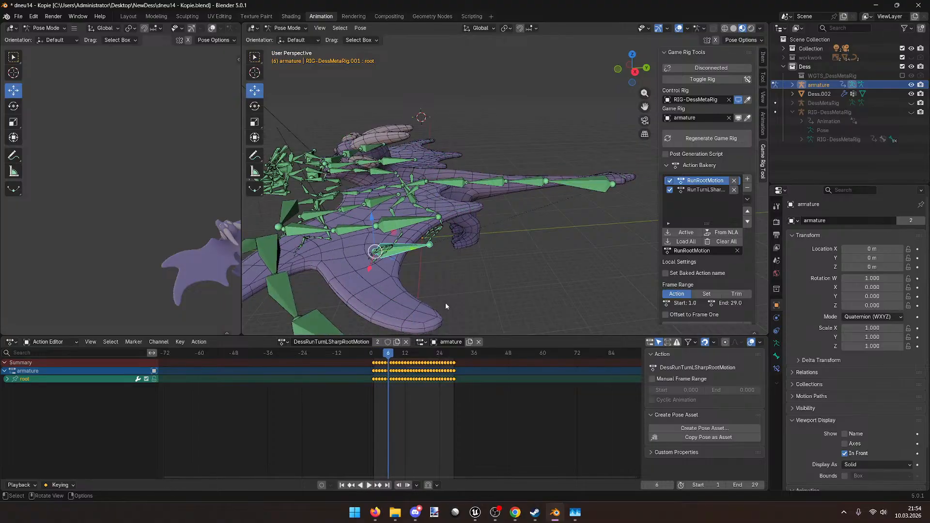
Step: Scrub through frames 6 to 14 to check the turning run pose
middle_drag(472, 224, 457, 230)
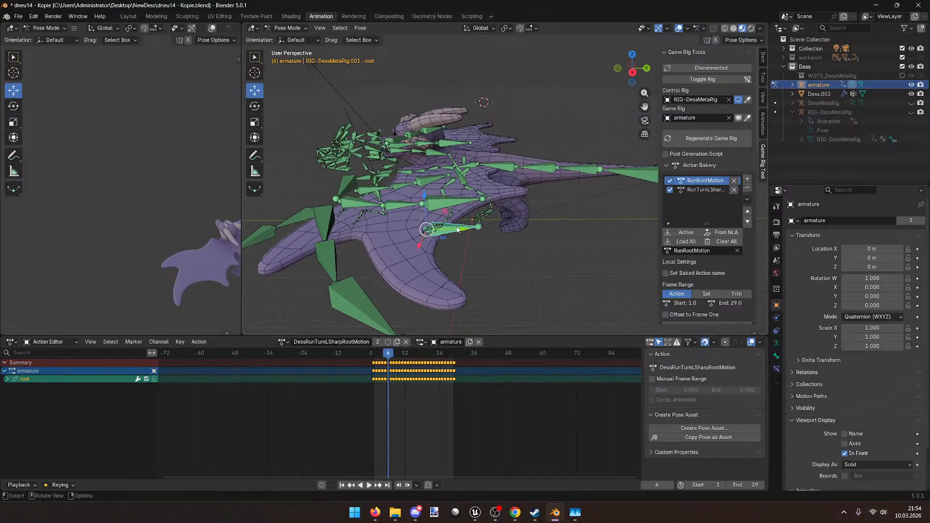
mouse_move(409, 354)
mouse_down()
mouse_move(369, 358)
mouse_move(393, 357)
mouse_up()
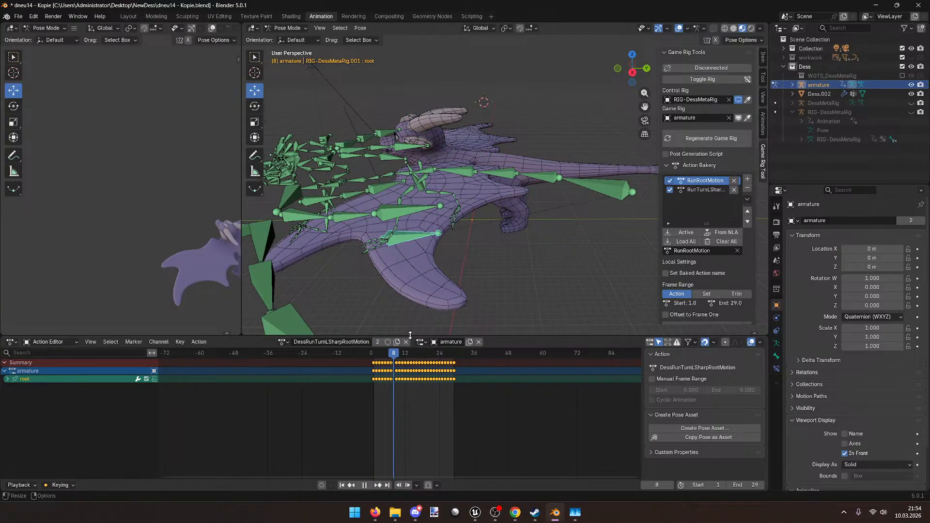
middle_drag(410, 310, 513, 290)
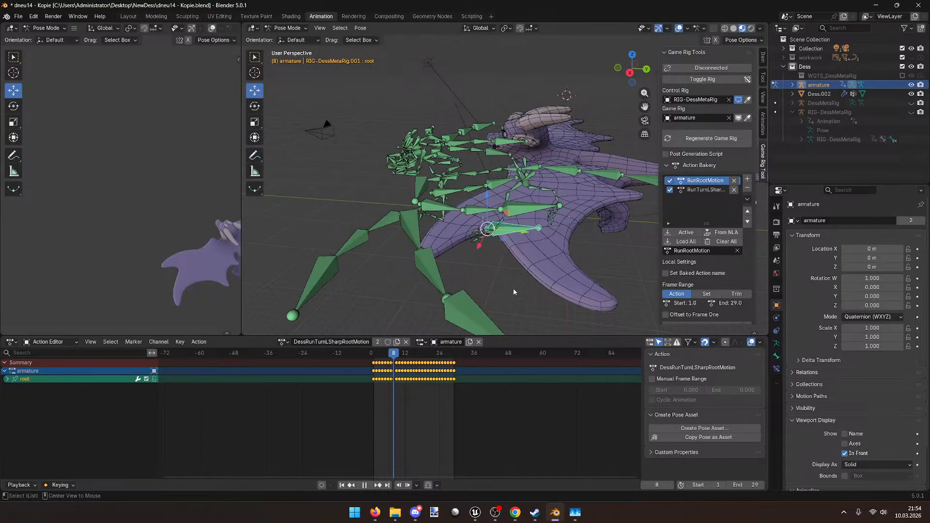
click(399, 355)
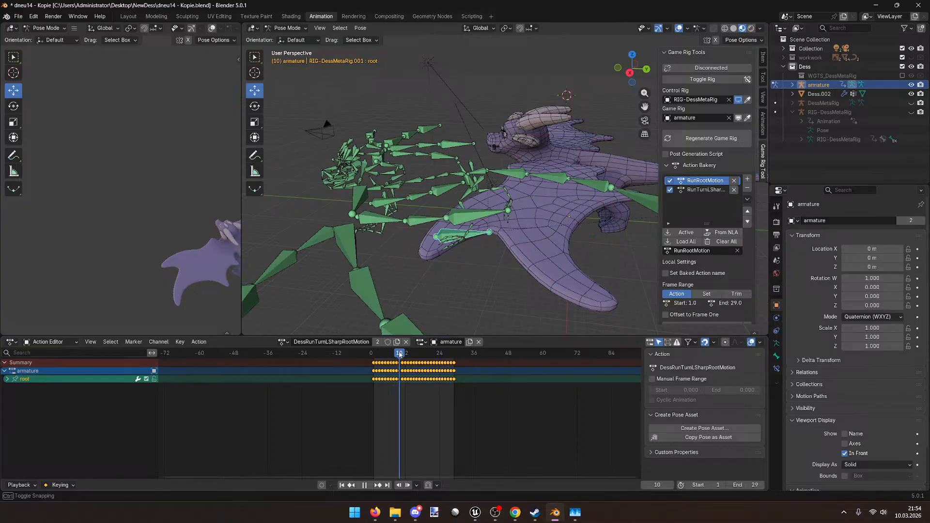
drag(399, 355, 405, 355)
middle_drag(443, 296, 368, 320)
Step: Return to frame 1 and save dneu14 – Kopie.blend
drag(405, 353, 374, 353)
middle_drag(397, 292, 416, 259)
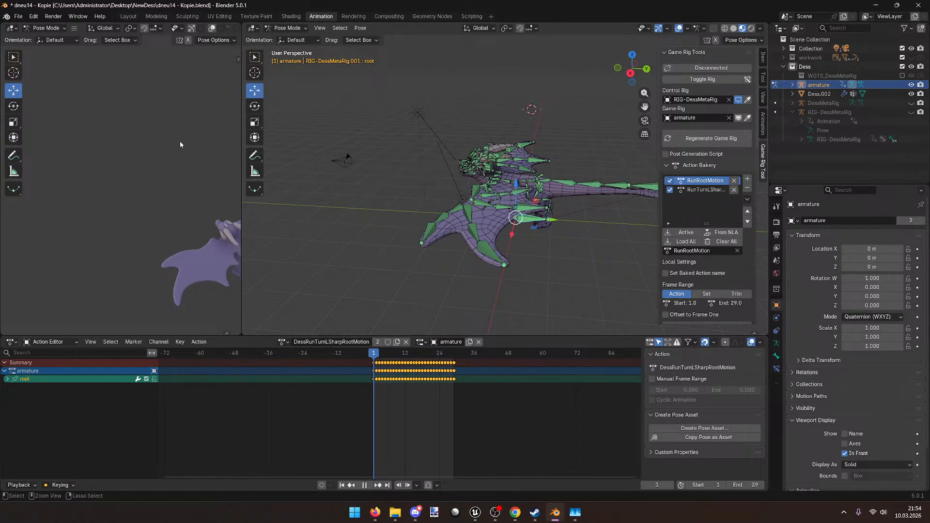
key(ctrl+s)
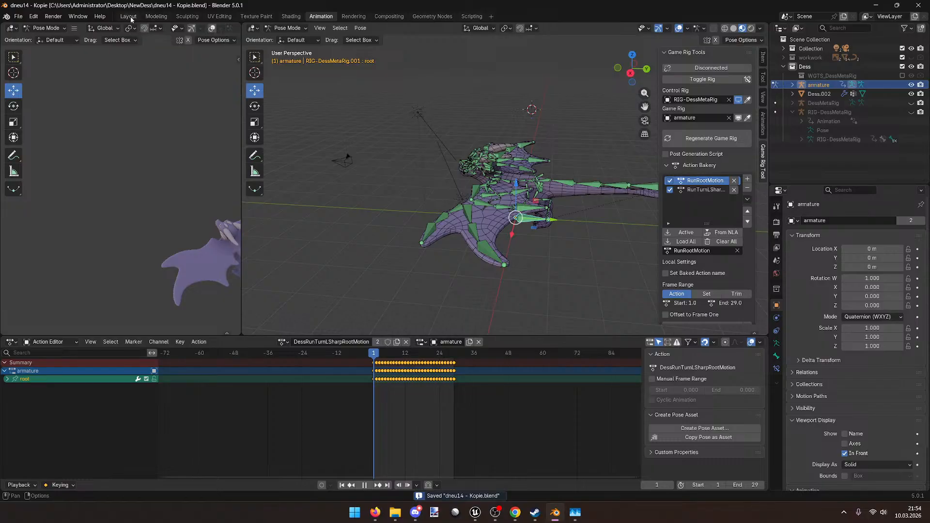
click(128, 17)
Step: Unlink the armature's active action so only its NLA strips remain
mouse_move(268, 156)
middle_down()
mouse_move(233, 185)
mouse_move(263, 142)
middle_up()
click(263, 142)
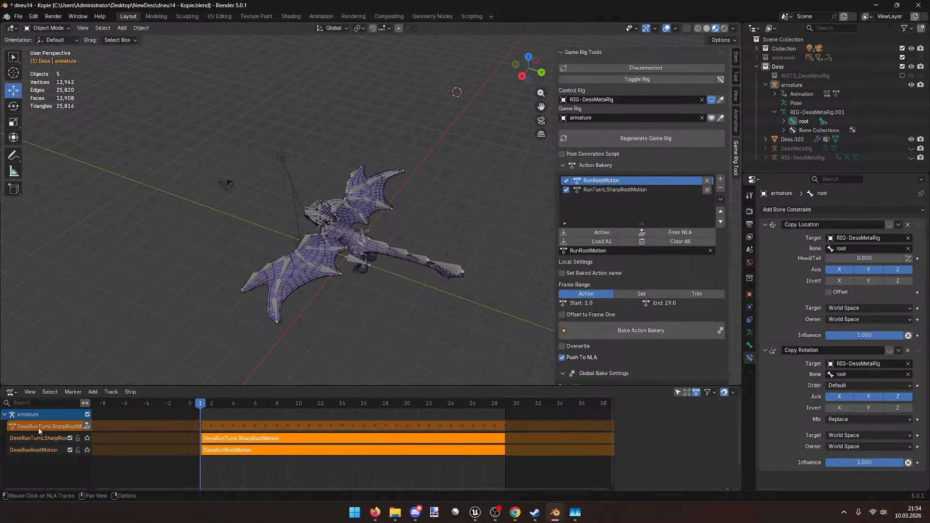
key(n)
click(733, 421)
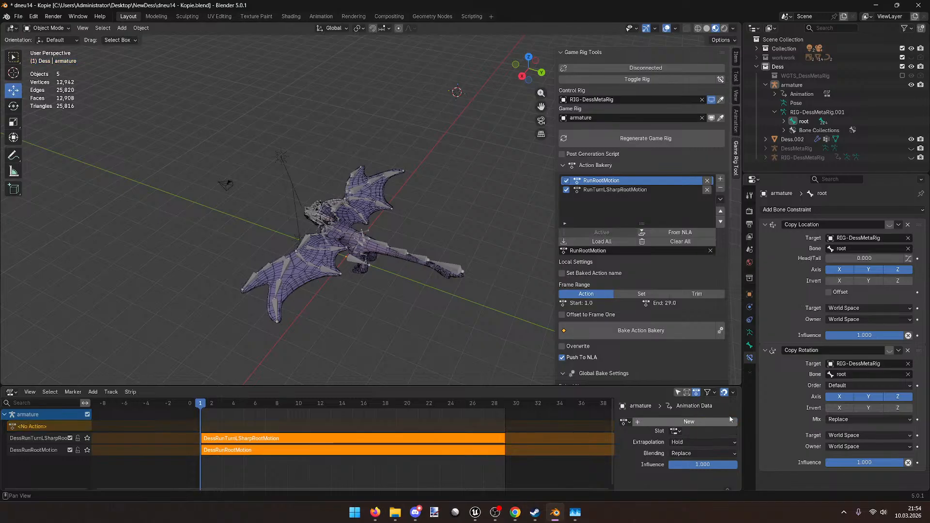
Step: Select the dragon mesh together with the armature and open the File menu
middle_drag(310, 199, 309, 219)
scroll(345, 208, up, 3)
scroll(345, 208, down, 2)
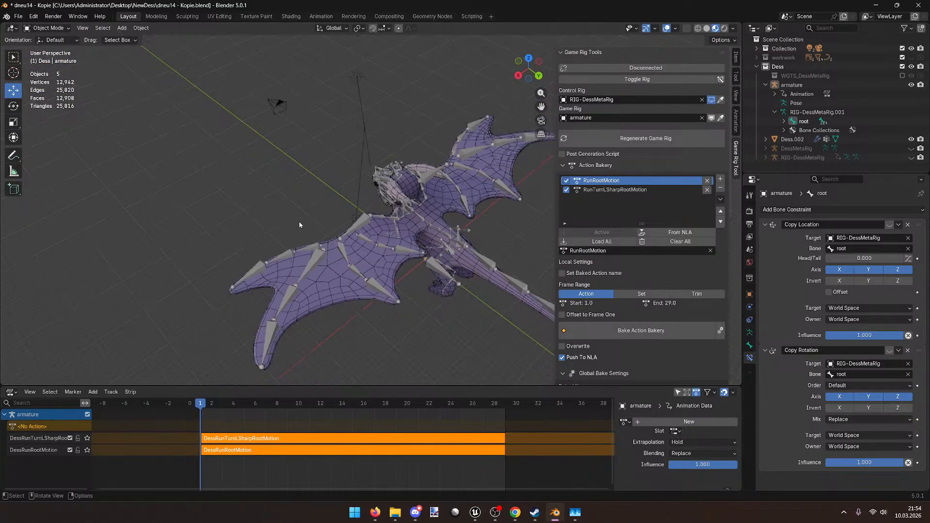
click(335, 278)
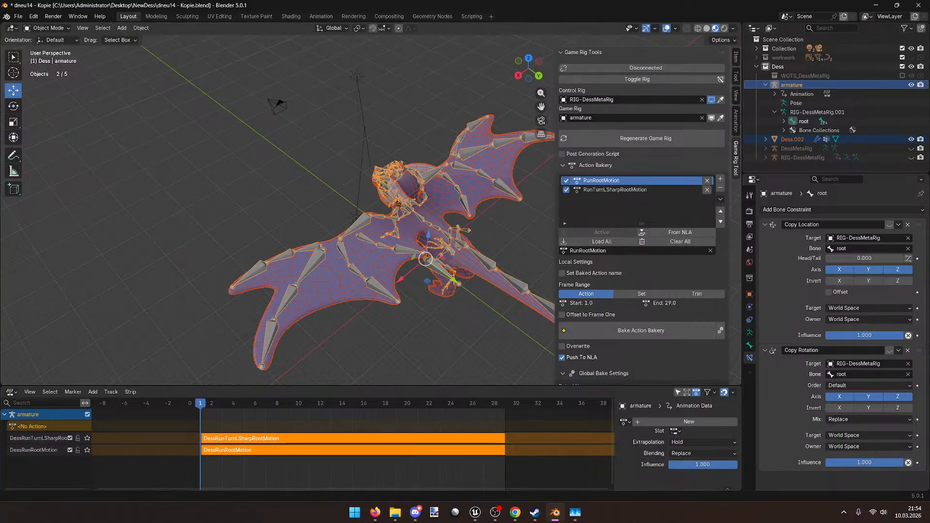
click(18, 16)
mouse_move(34, 154)
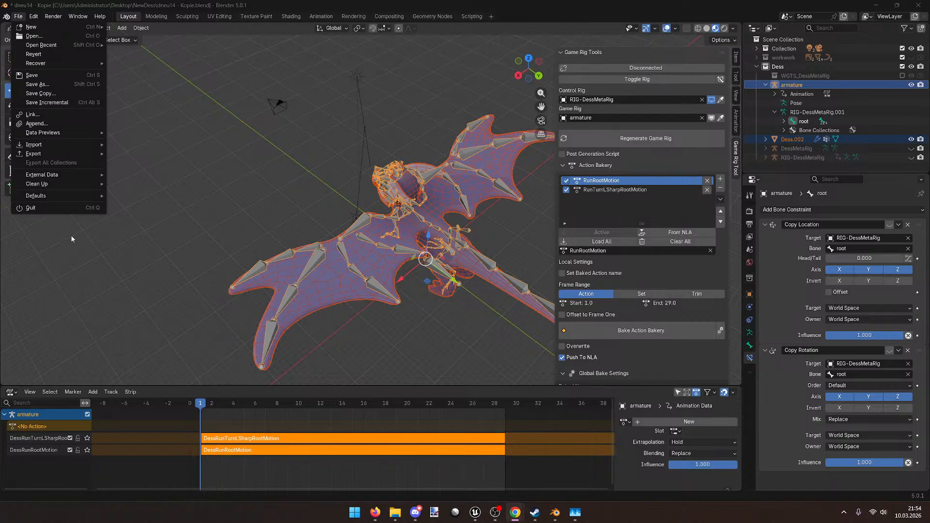
Step: Export the selection as Dess.fbx with the Animation options expanded and NLA Strips included
mouse_move(72, 154)
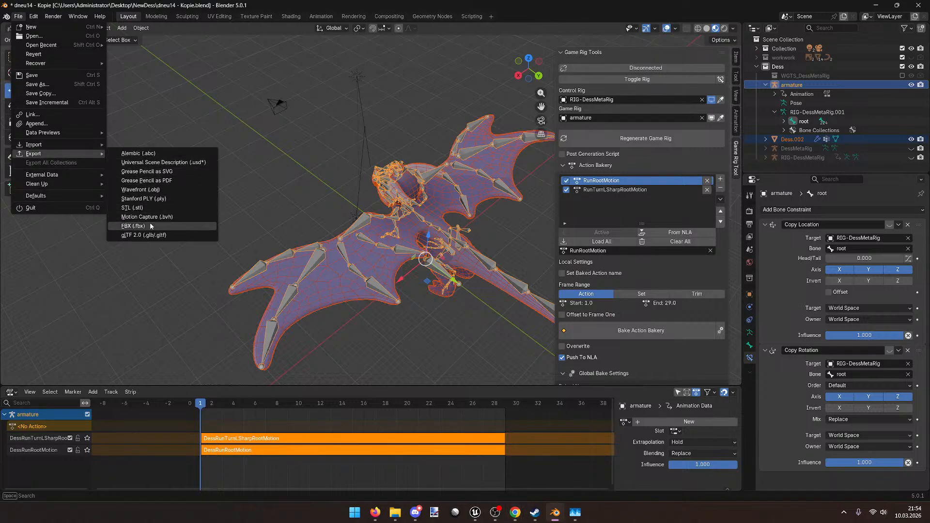
click(150, 223)
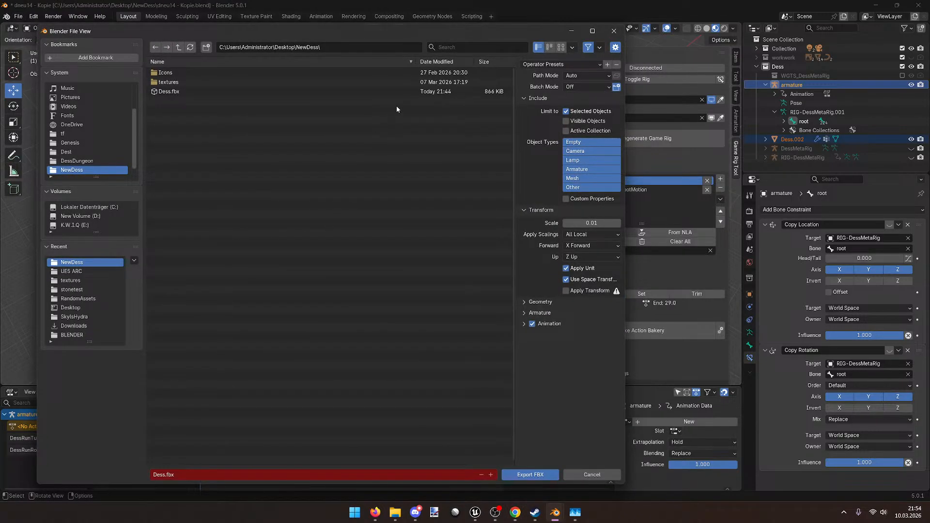
click(564, 64)
click(557, 84)
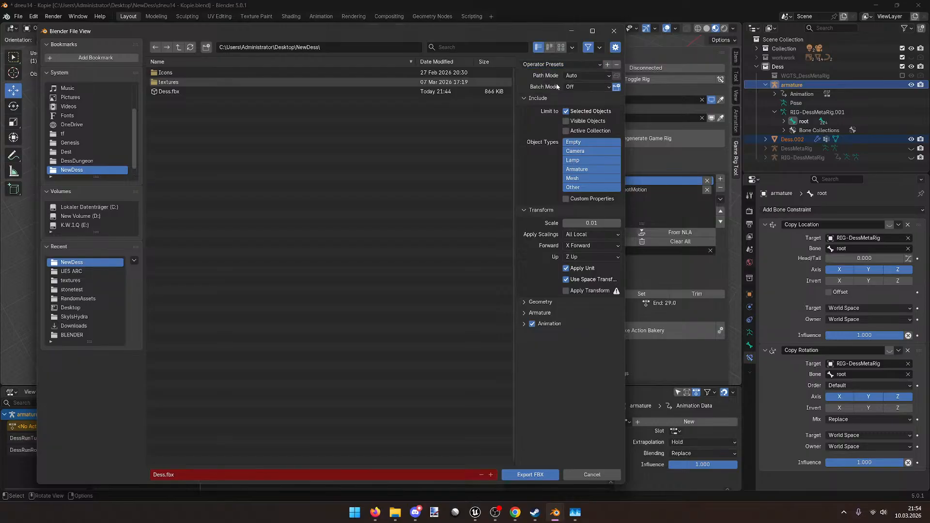
click(422, 94)
click(522, 324)
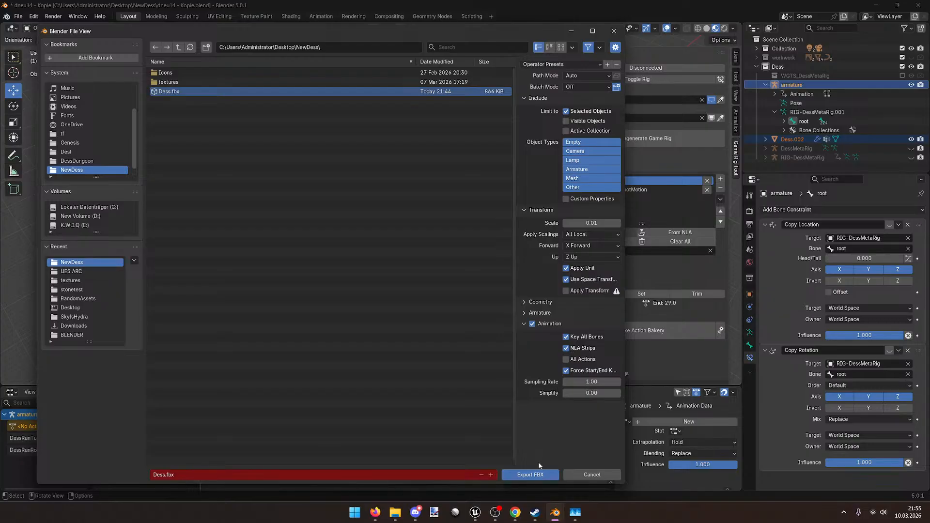
click(537, 474)
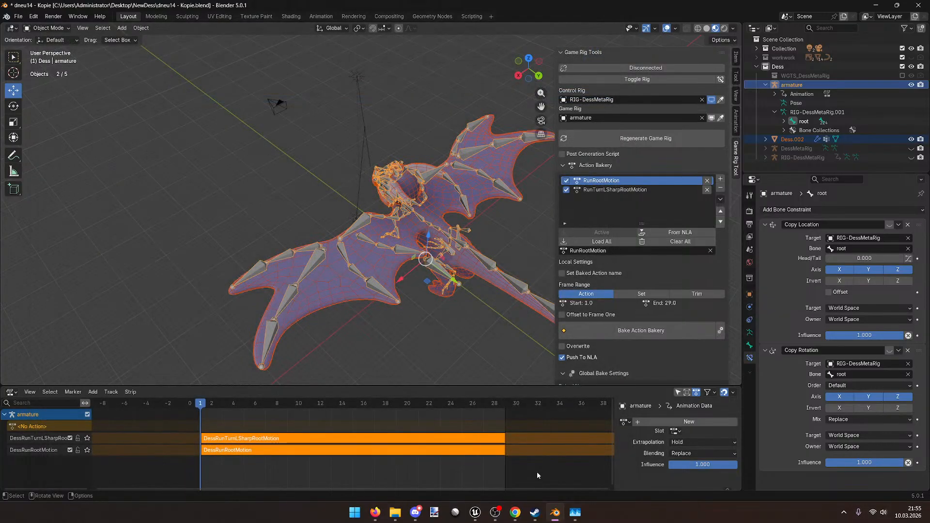
Step: Bring the DessDungeon Unreal Editor window forward
middle_drag(468, 382, 452, 338)
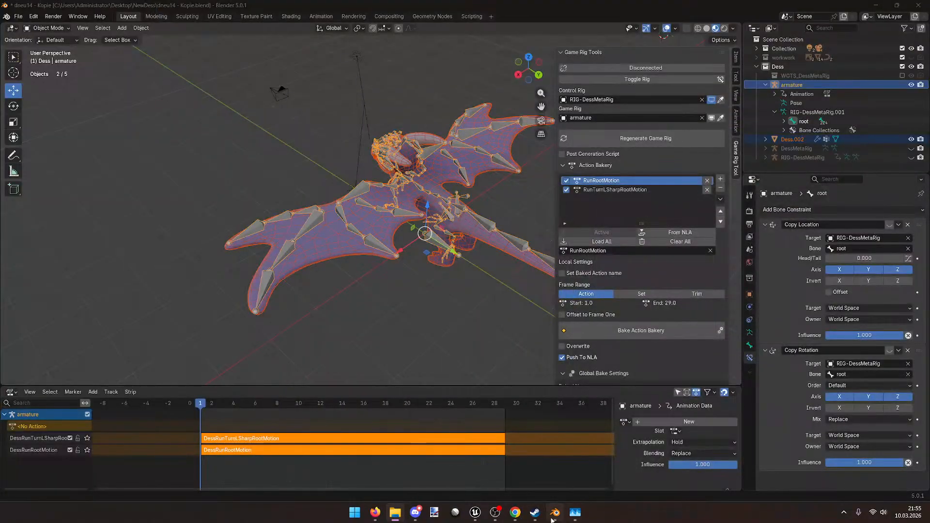
mouse_move(477, 516)
click(425, 485)
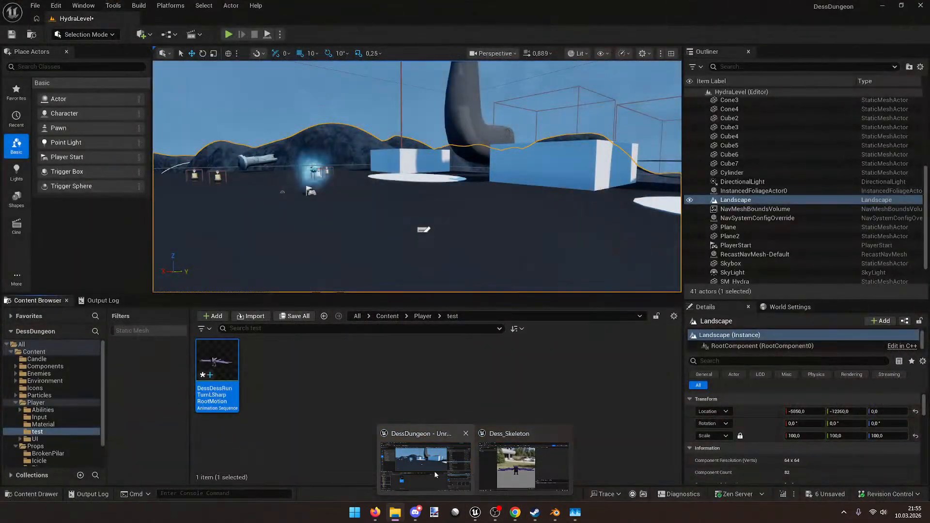
Step: Delete the old DessDessRunTurnLSharpRootMotion animation sequence and open the Player folder
click(220, 386)
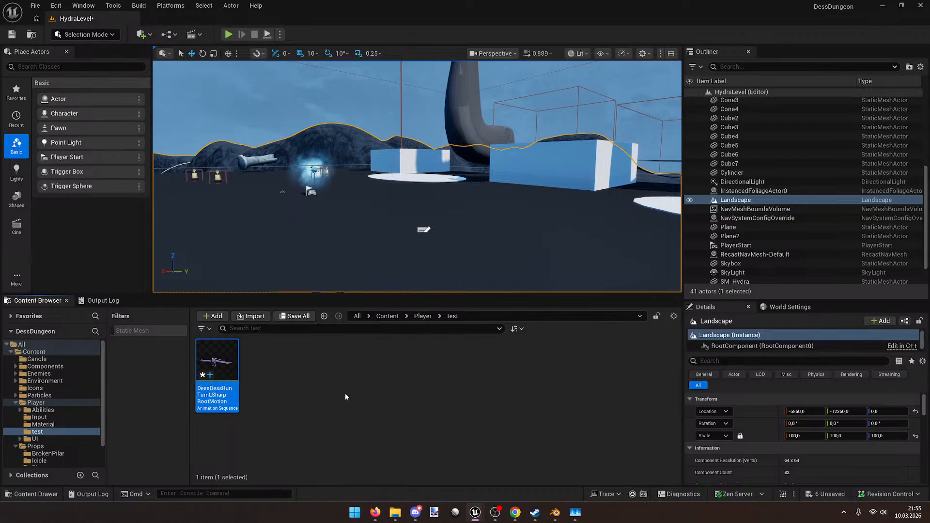
key(Delete)
click(346, 394)
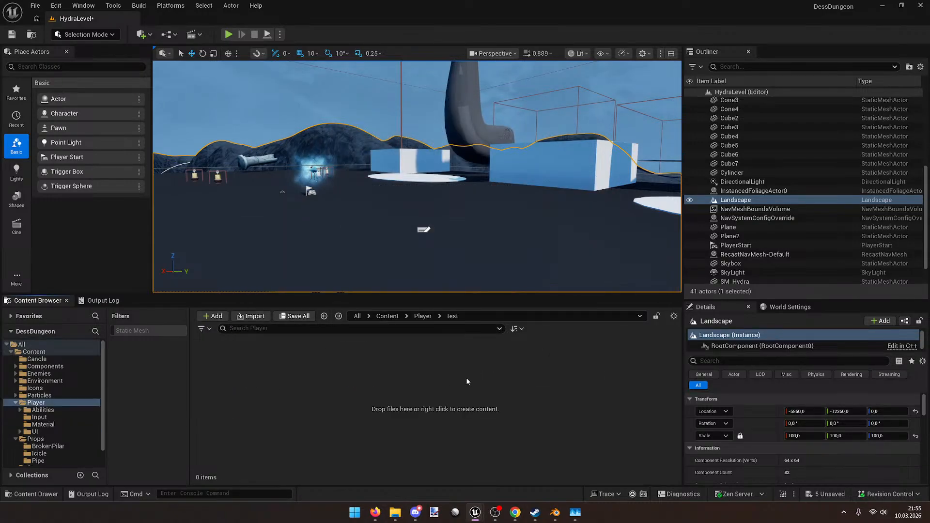
click(420, 316)
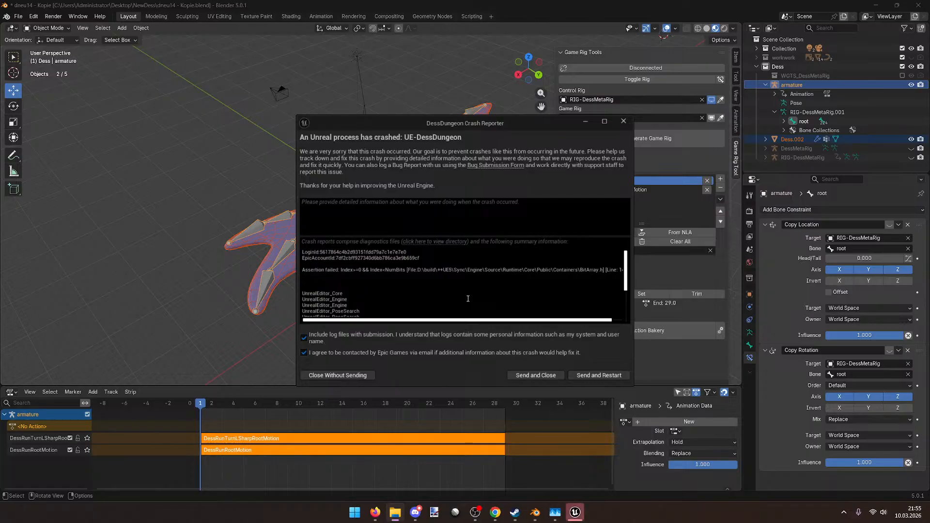
Step: Close the crash report without sending it, toggle the desktop icons, and maximize the window
drag(447, 320, 461, 321)
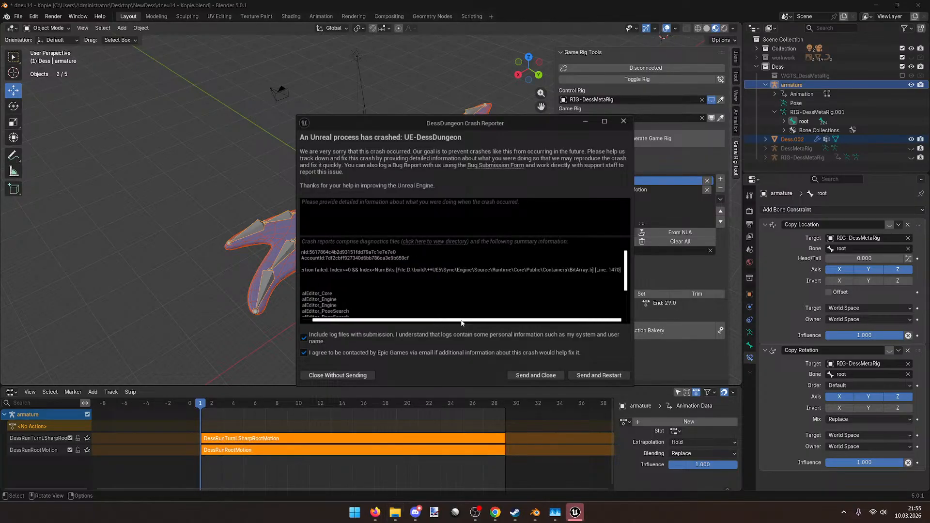
click(624, 121)
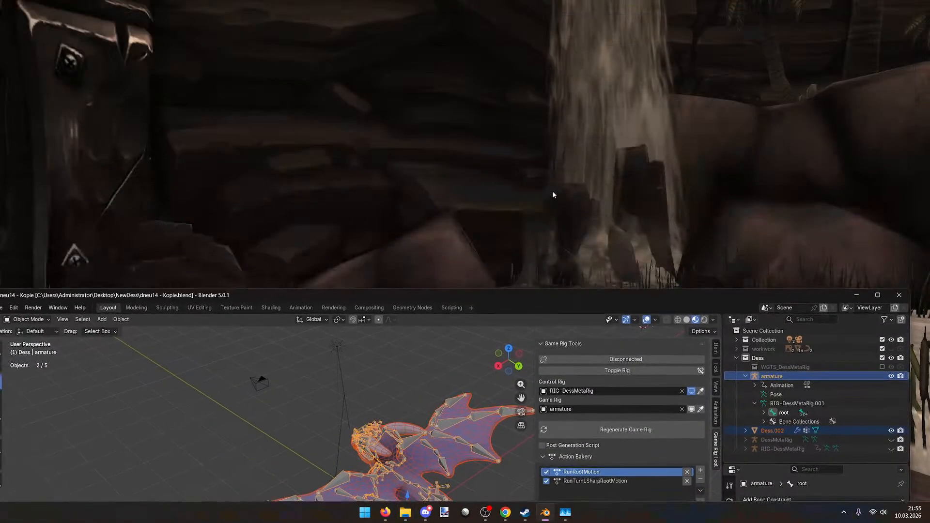
right_click(553, 195)
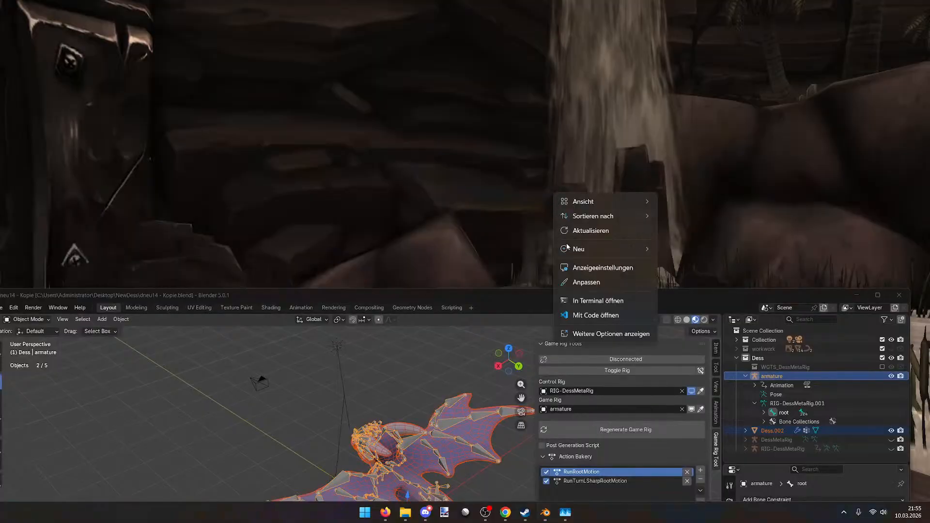
mouse_move(595, 201)
click(710, 282)
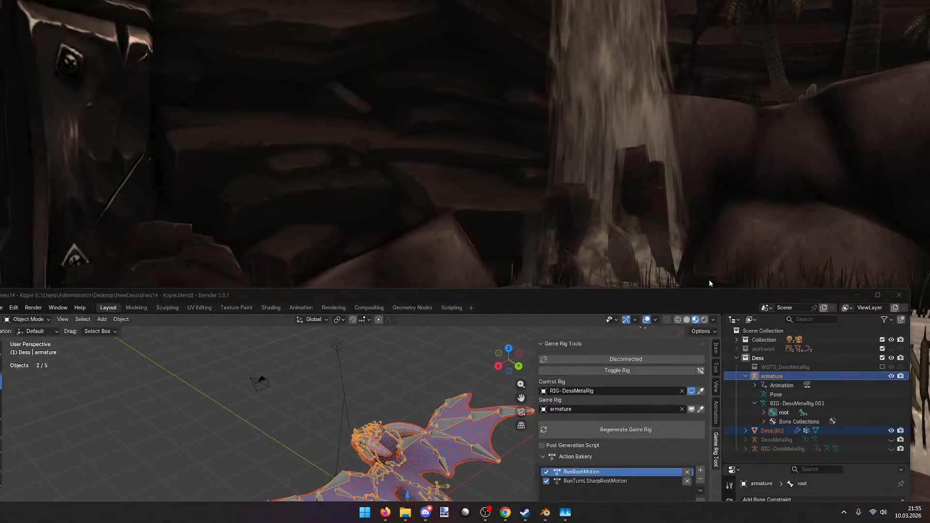
right_click(515, 80)
mouse_move(565, 87)
click(668, 168)
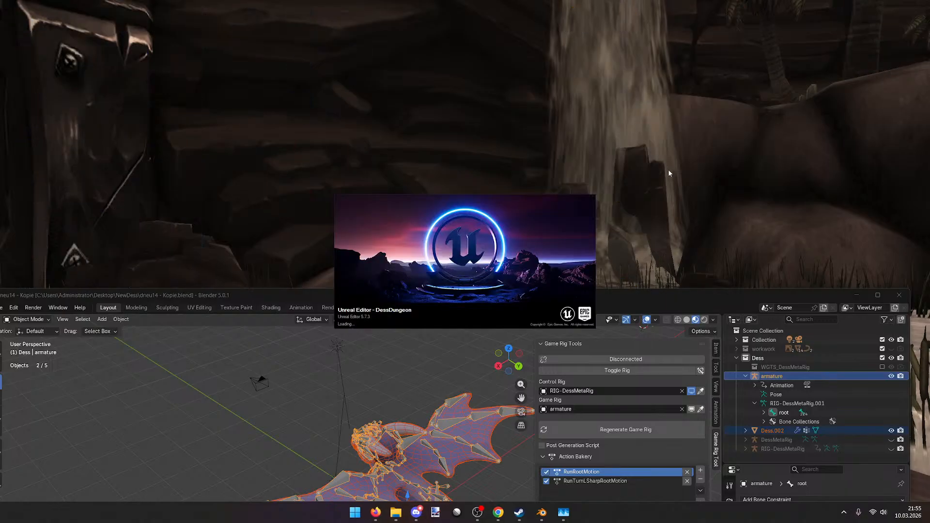
drag(696, 294, 700, 1)
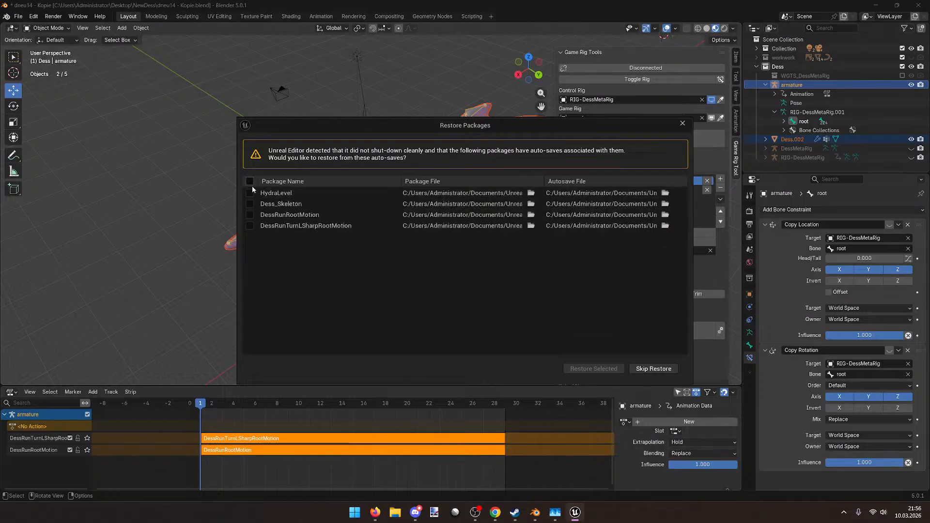
Step: Restore all four auto-saved packages, including Dess_Skeleton and DessRunRootMotion
click(250, 193)
click(250, 204)
click(250, 215)
click(250, 225)
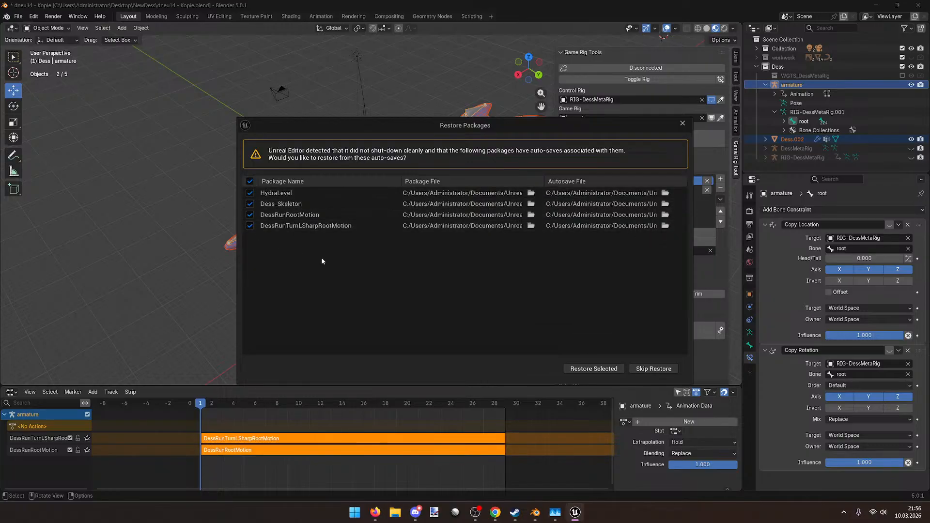
click(614, 371)
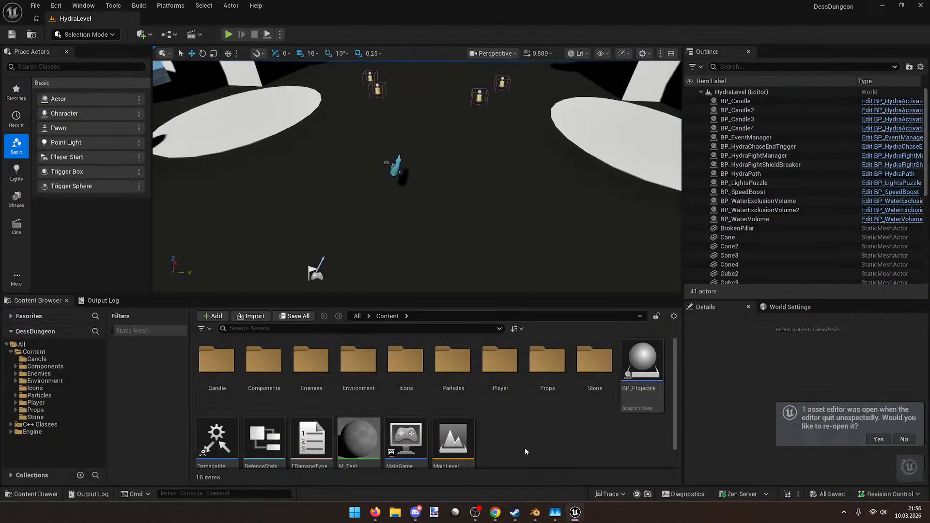
Step: Create a new folder named test inside Content/Player
right_click(540, 441)
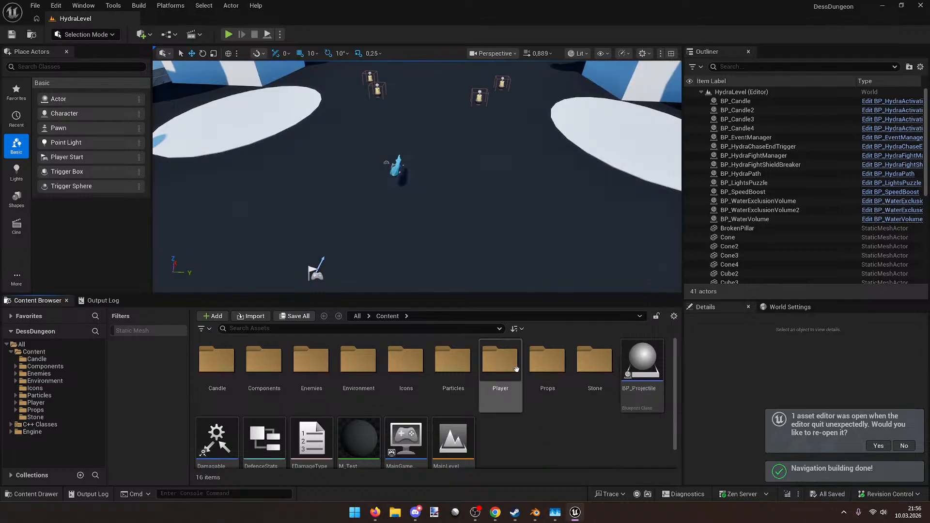
double_click(501, 361)
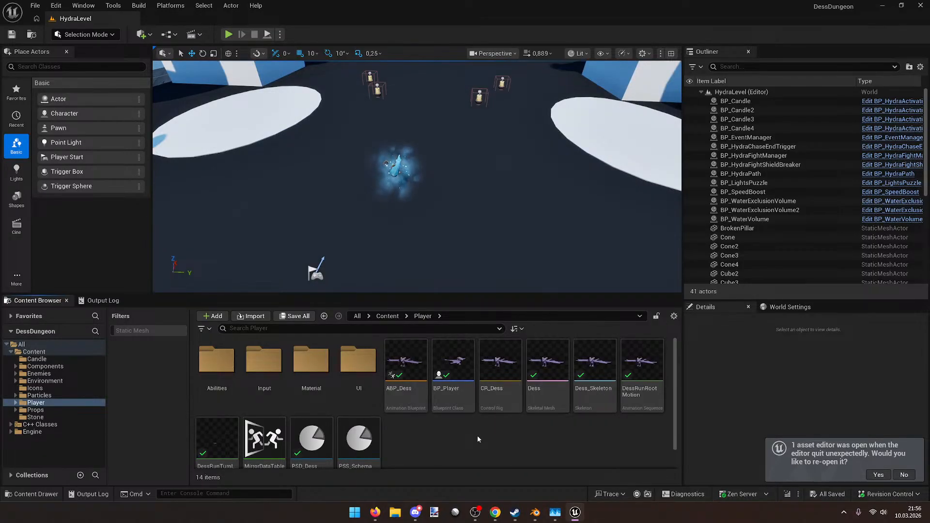
right_click(478, 435)
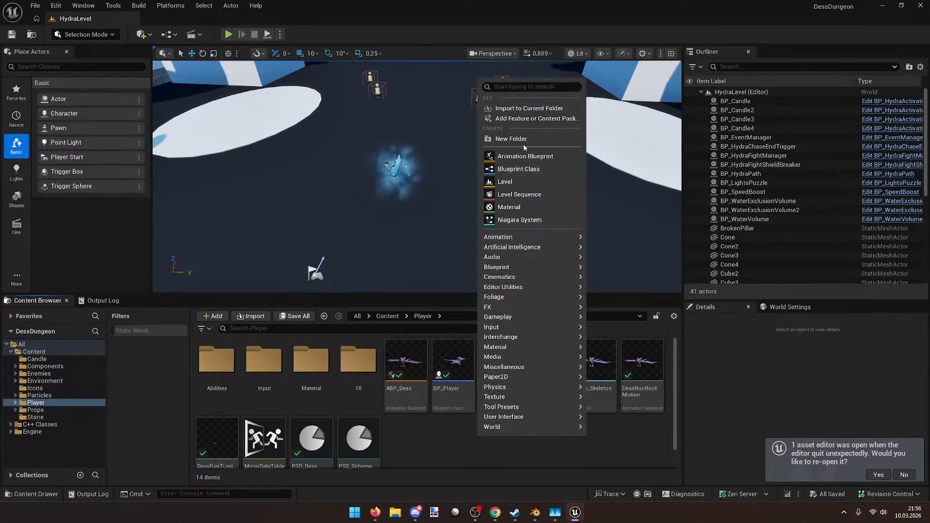
click(519, 139)
text(test)
key(Return)
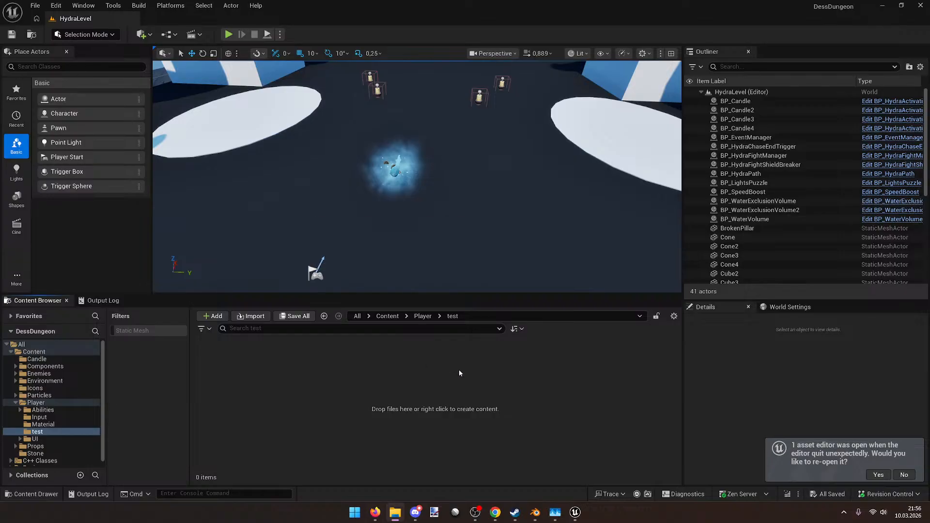
Step: Turn off animation importing in the Dess.fbx import options
scroll(543, 421, down, 4)
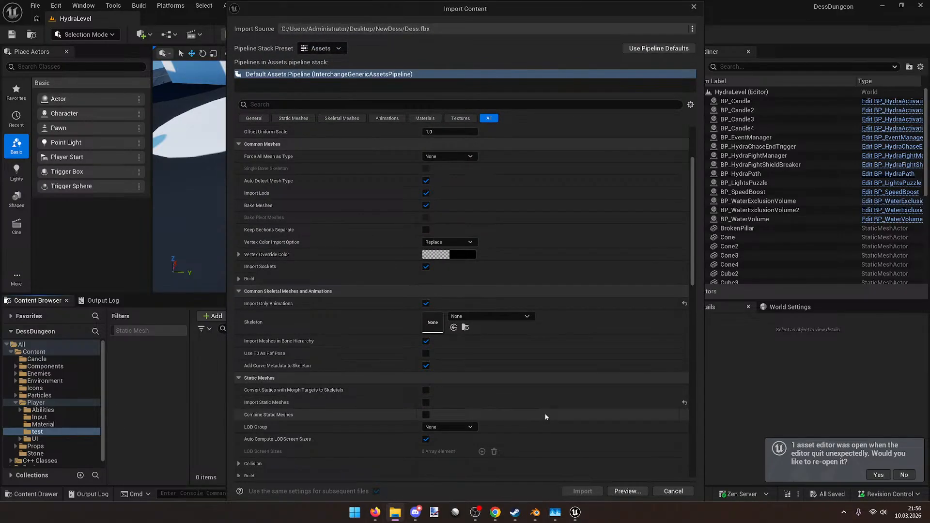
scroll(545, 417, down, 20)
scroll(545, 417, up, 4)
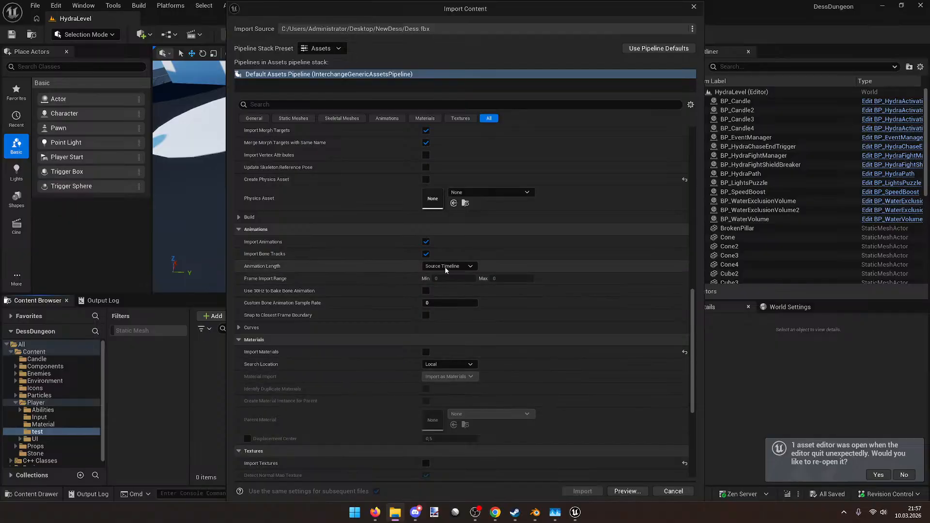
click(426, 241)
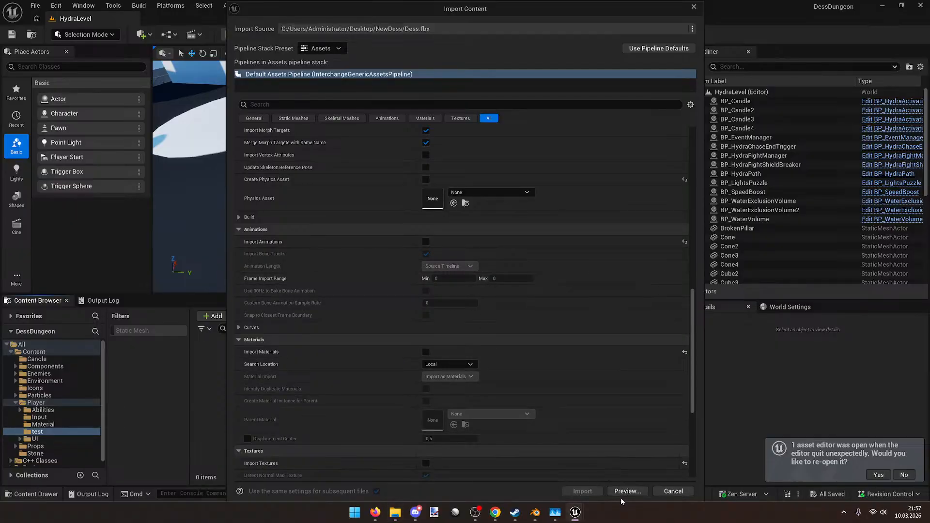
scroll(609, 436, up, 10)
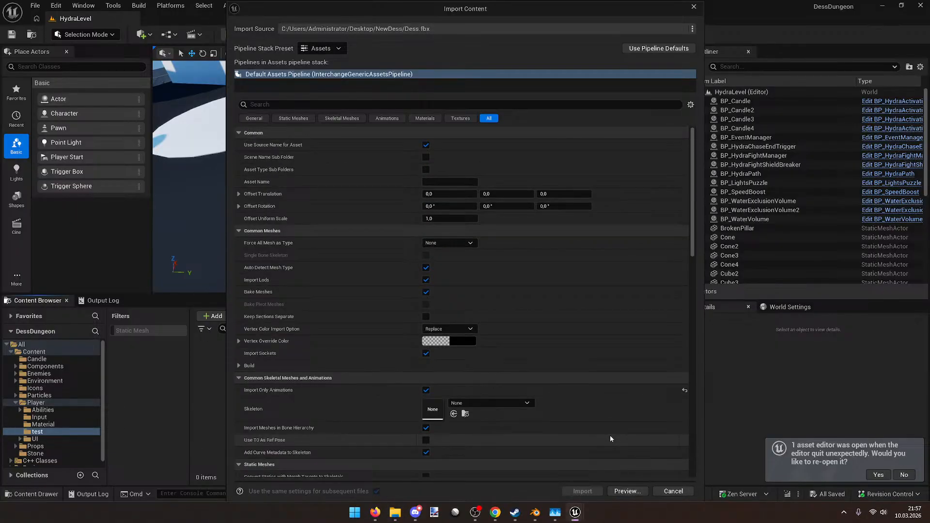
Step: Preview the import and inspect the Dess mesh and LodData0 nodes
click(627, 491)
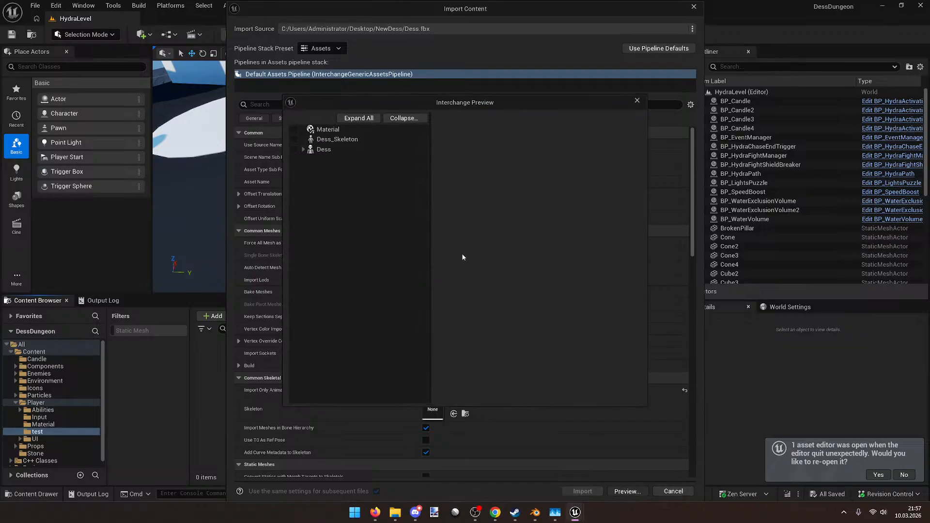
double_click(325, 149)
click(326, 158)
click(324, 150)
scroll(591, 315, down, 5)
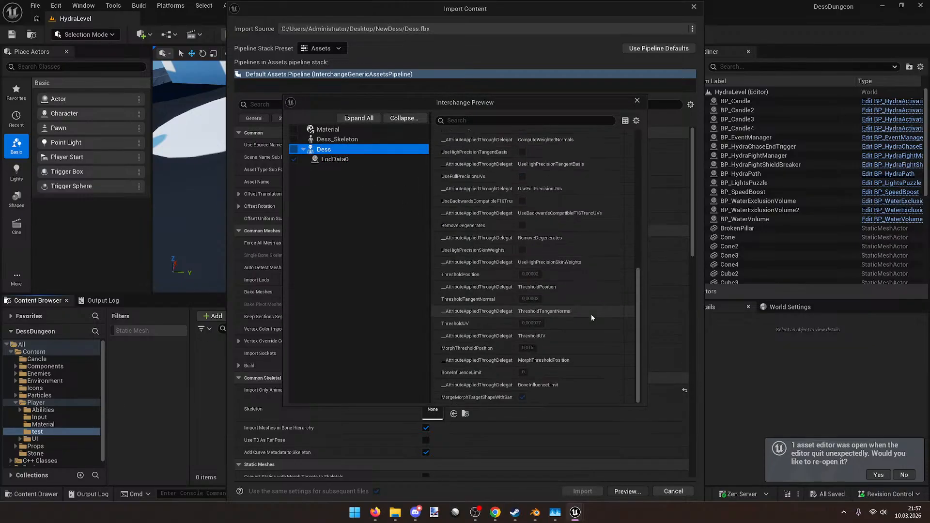
scroll(590, 315, up, 5)
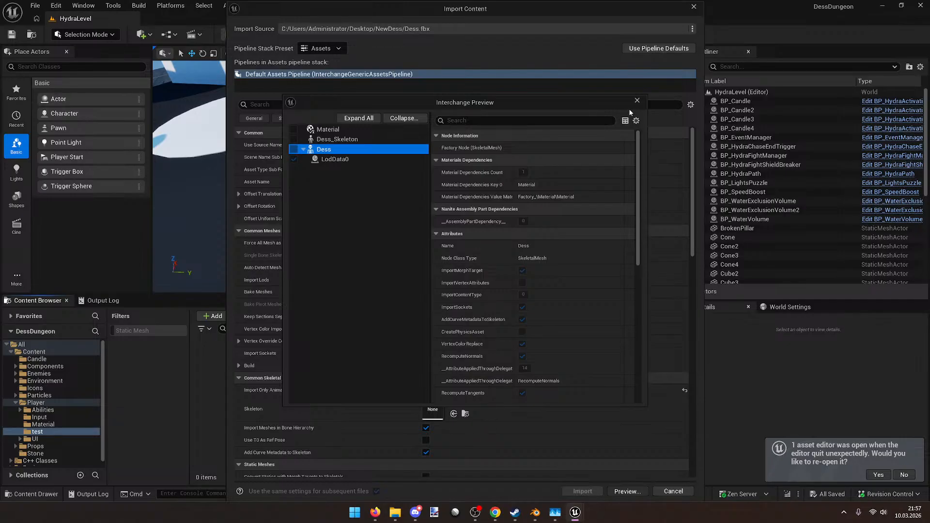
click(636, 101)
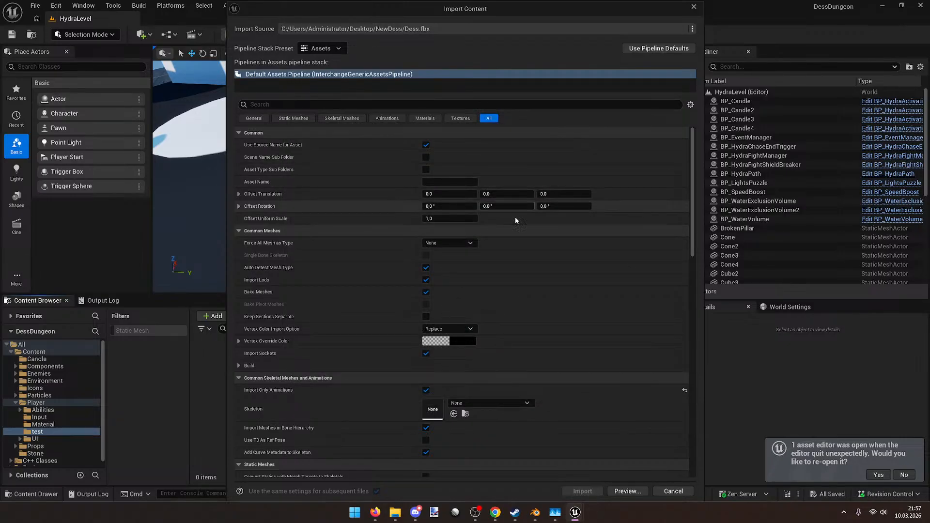
Step: Try forcing all meshes to Skeletal Mesh, then reset Force Mesh Type to None
click(467, 245)
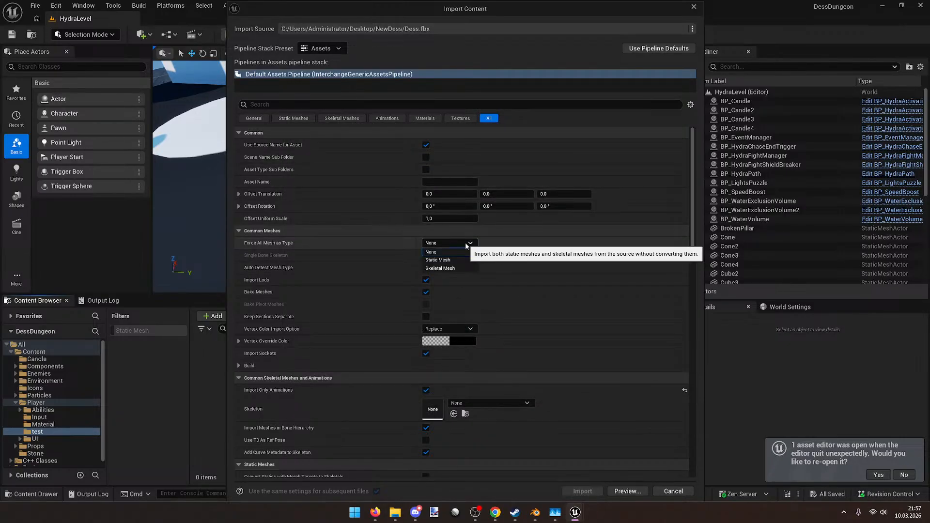
click(451, 252)
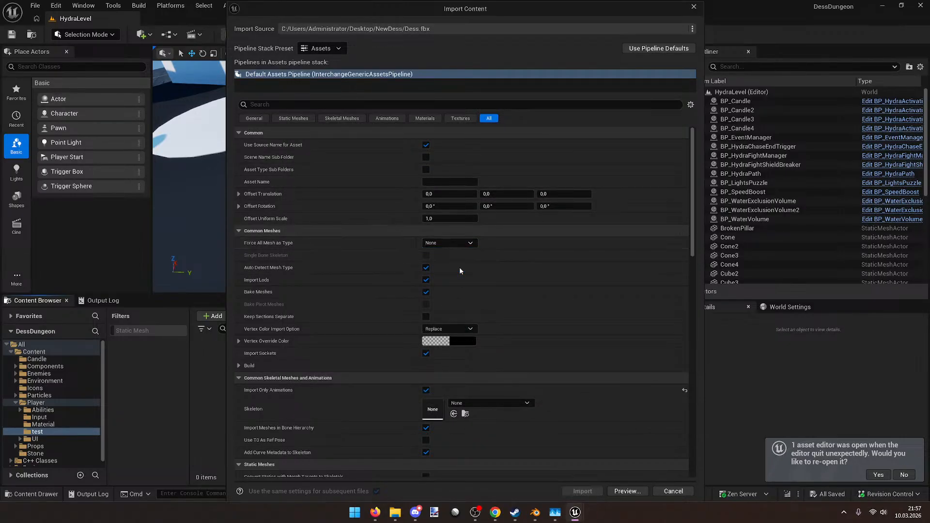
click(454, 232)
click(454, 243)
click(481, 233)
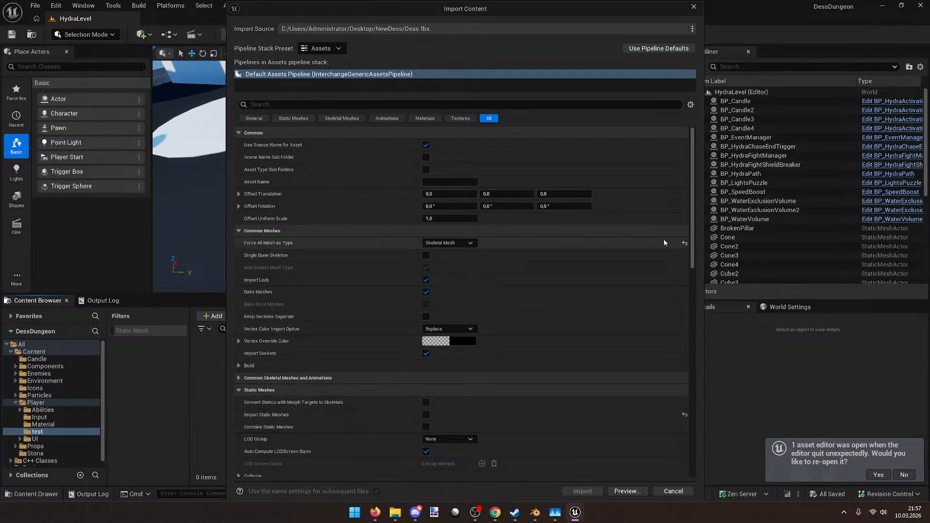
click(685, 244)
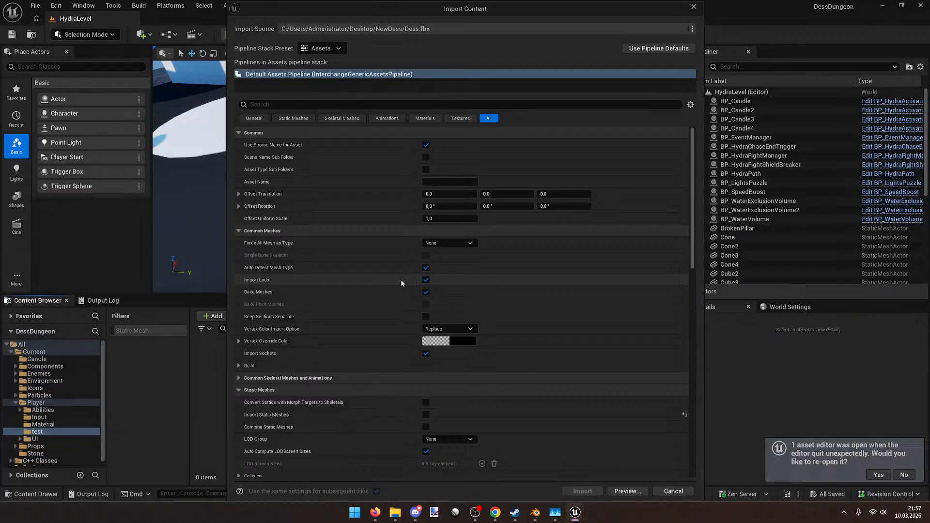
Step: Re-enable animation importing in the import options
scroll(400, 279, down, 15)
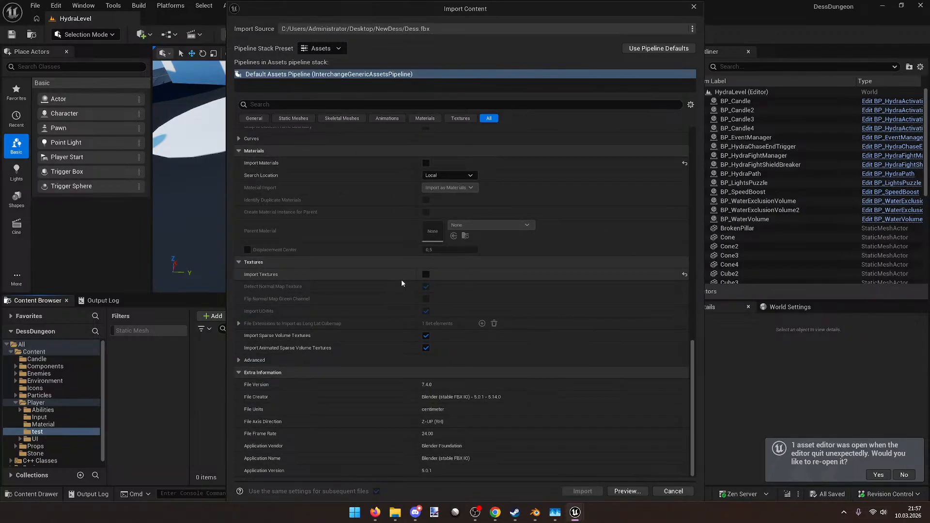
scroll(401, 280, up, 5)
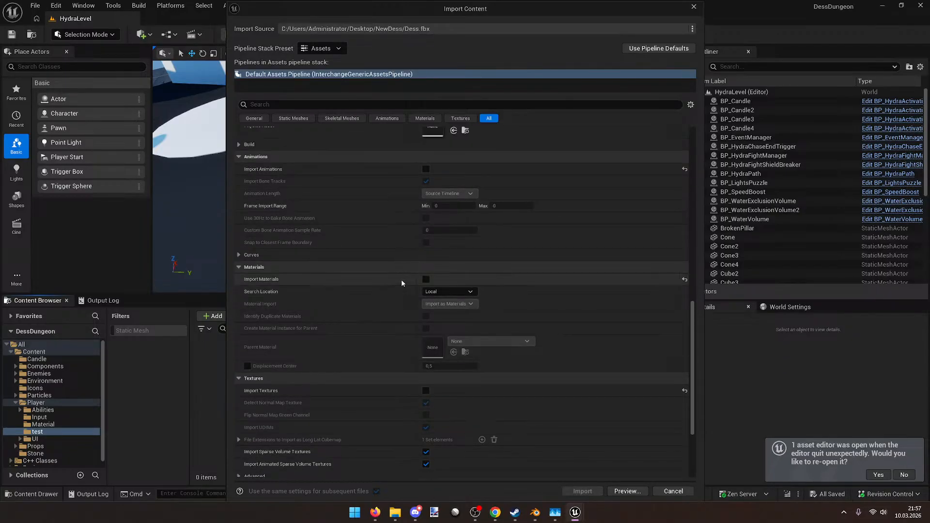
click(426, 169)
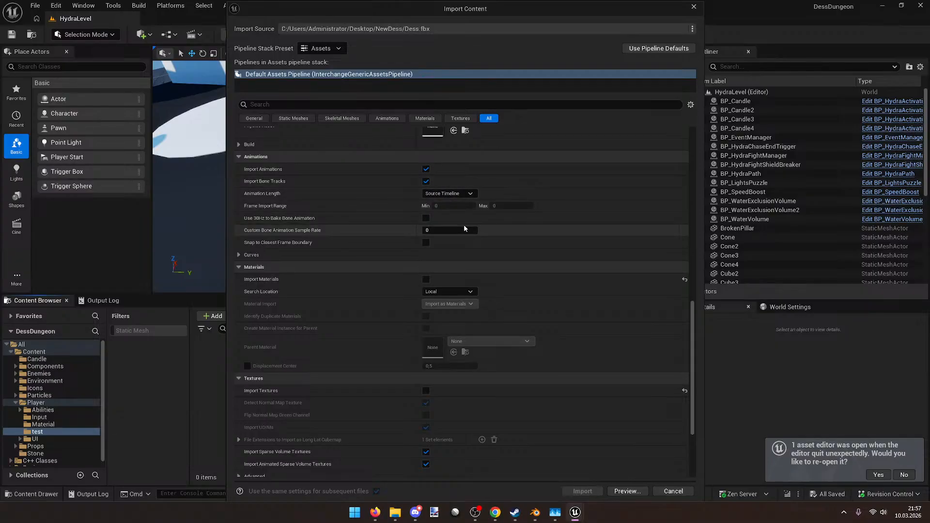
scroll(465, 219, down, 2)
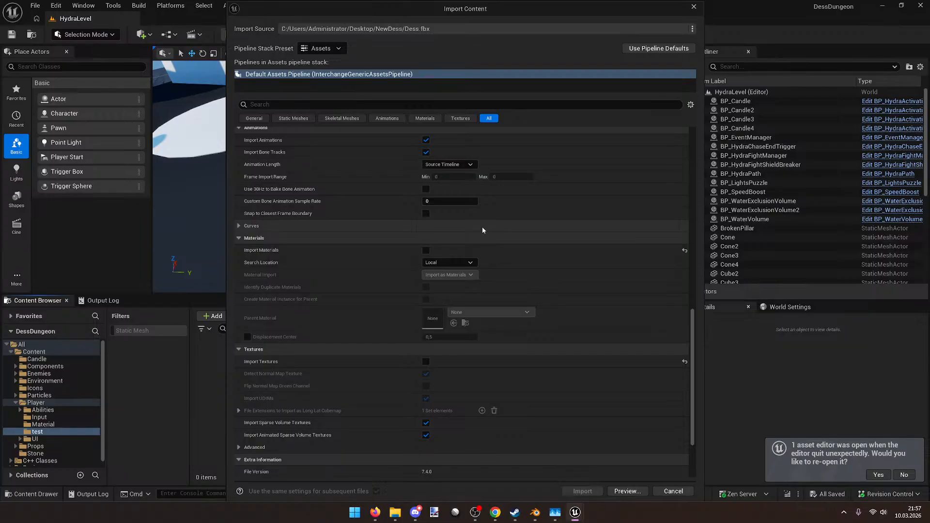
scroll(482, 229, up, 3)
scroll(482, 230, up, 1)
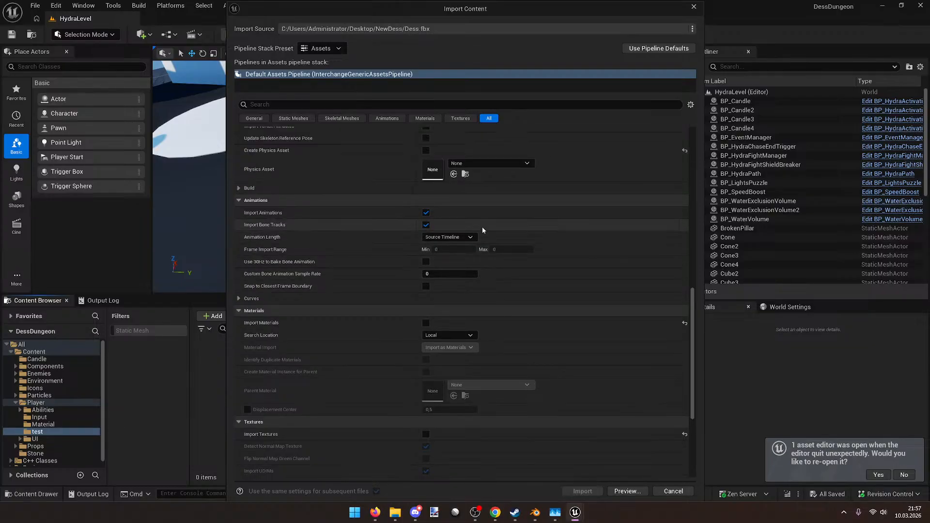
scroll(412, 224, up, 3)
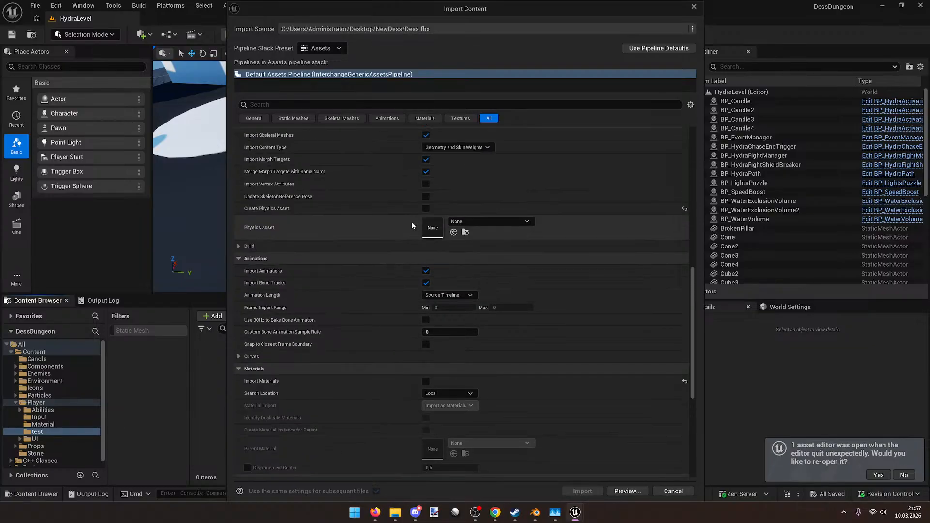
scroll(410, 221, up, 10)
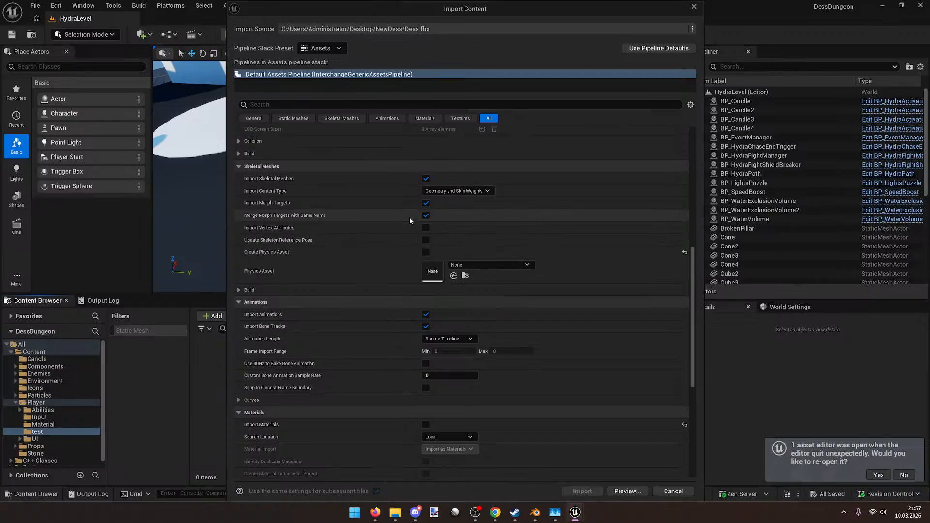
scroll(409, 221, up, 5)
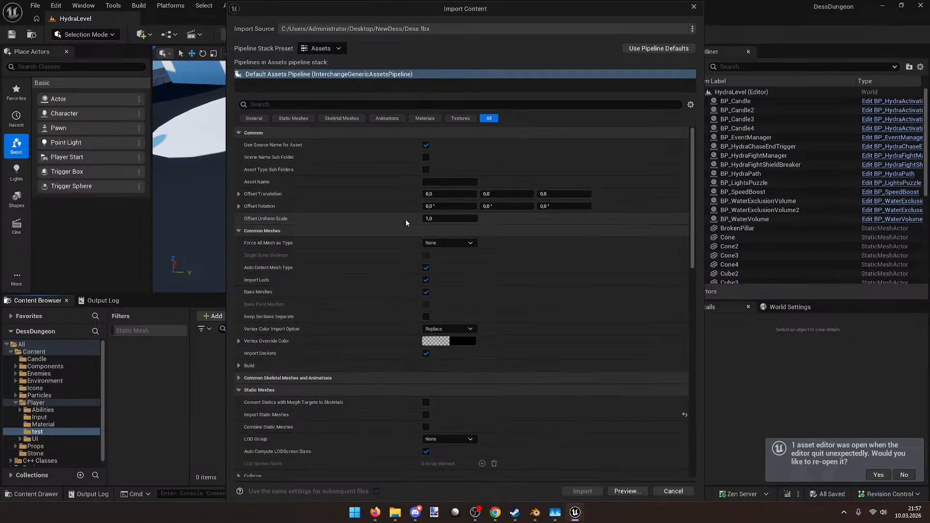
Step: Filter the options by 'import only', uncheck Import Only Animations, and clear the filter
click(312, 105)
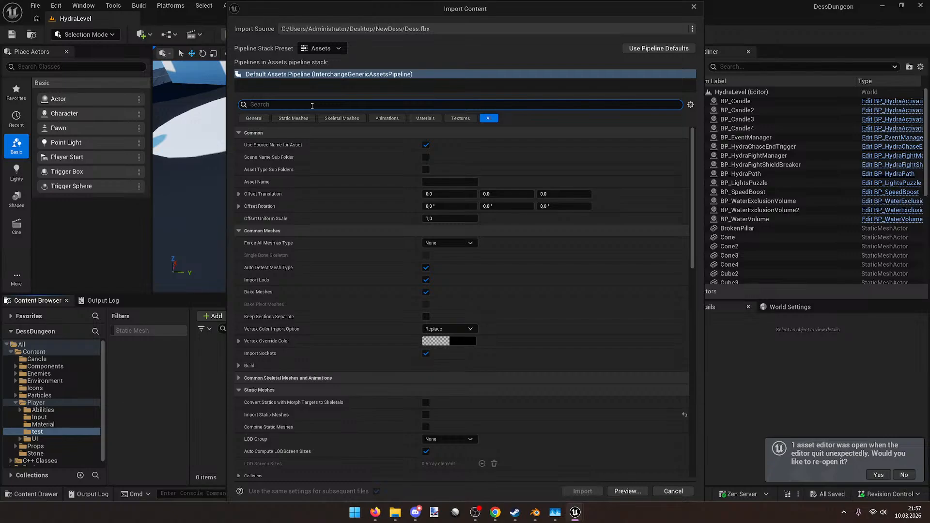
text(import o)
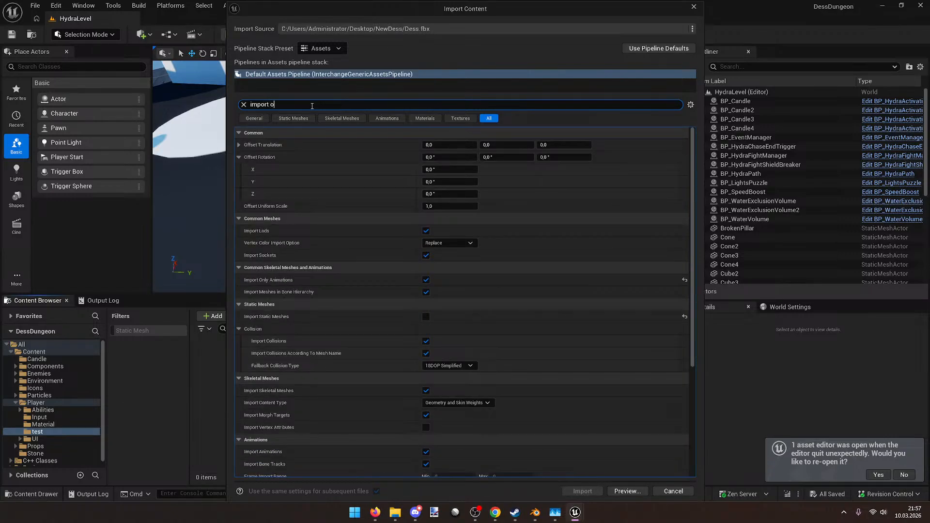
text(nly)
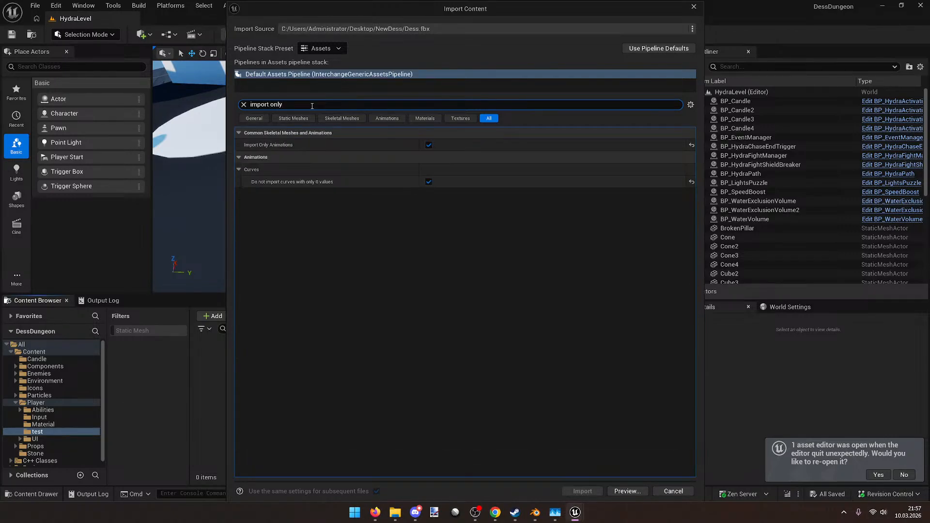
click(429, 145)
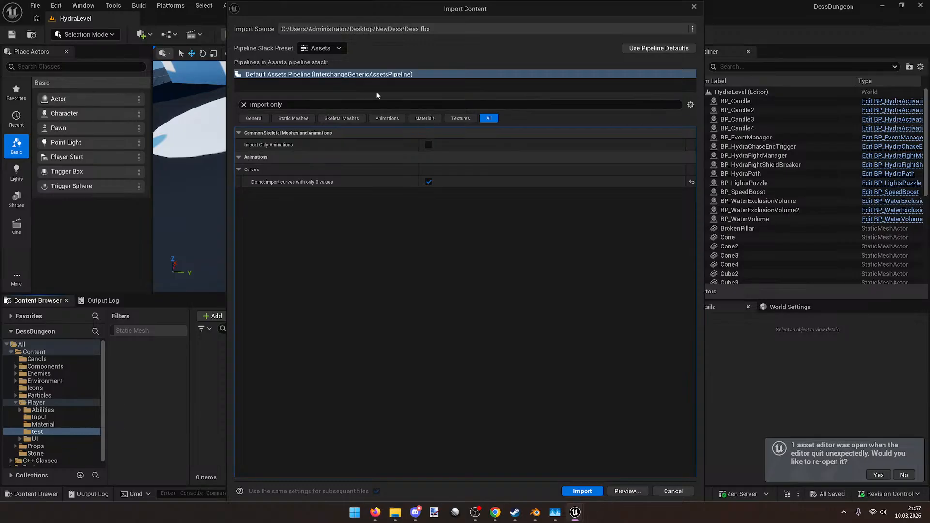
click(244, 105)
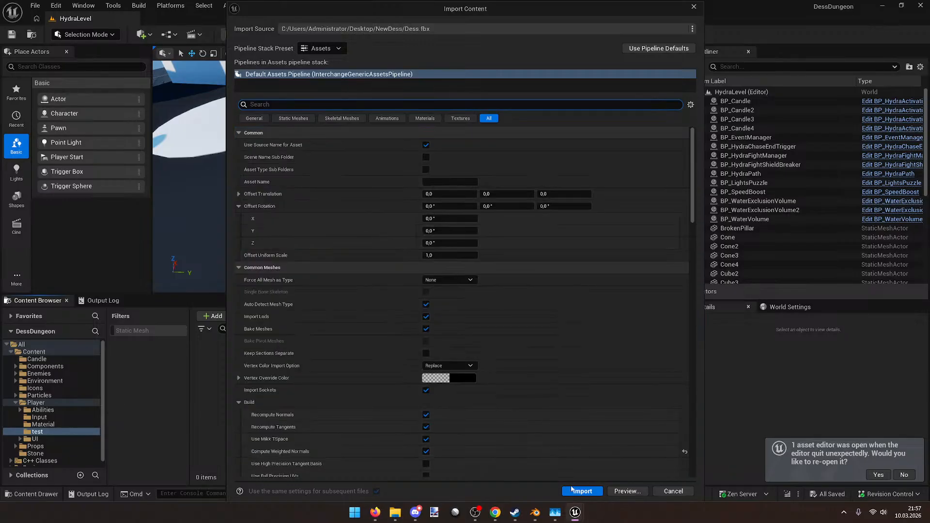
Step: Import Dess.fbx into the test folder and open Dess_Skeleton in a maximized editor
click(582, 491)
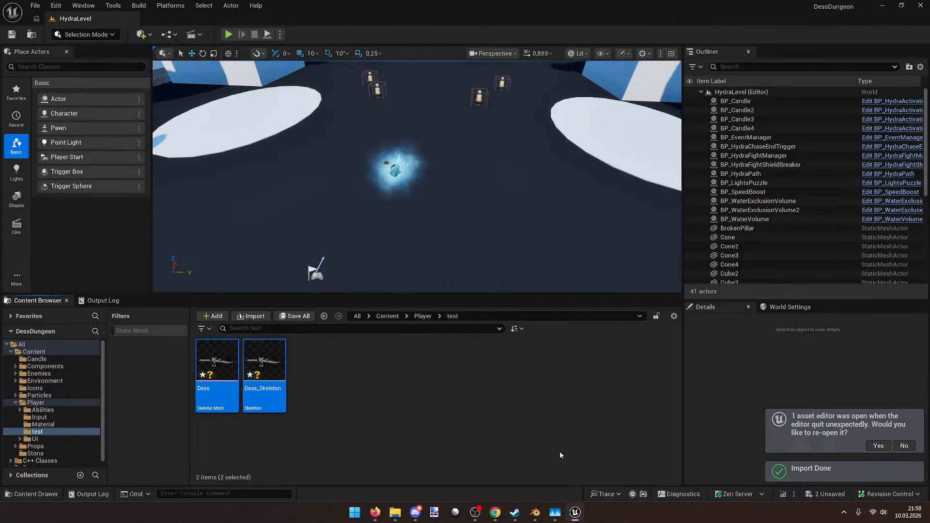
double_click(272, 364)
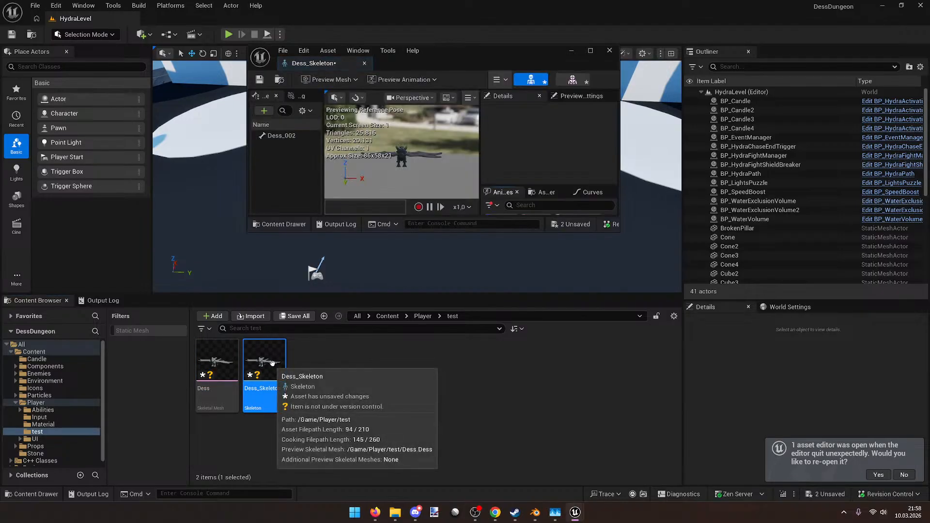
drag(539, 54, 536, 44)
double_click(537, 43)
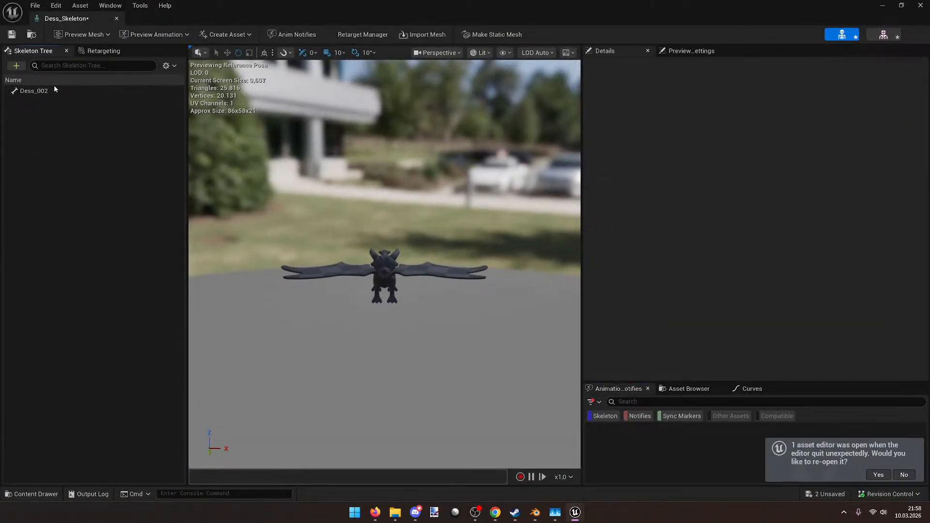
Step: Rotate the Dess_002 bone to test it, reset its rotation to default, and close the editor
click(54, 88)
key(d)
right_drag(387, 271, 281, 269)
key(w)
key(w)
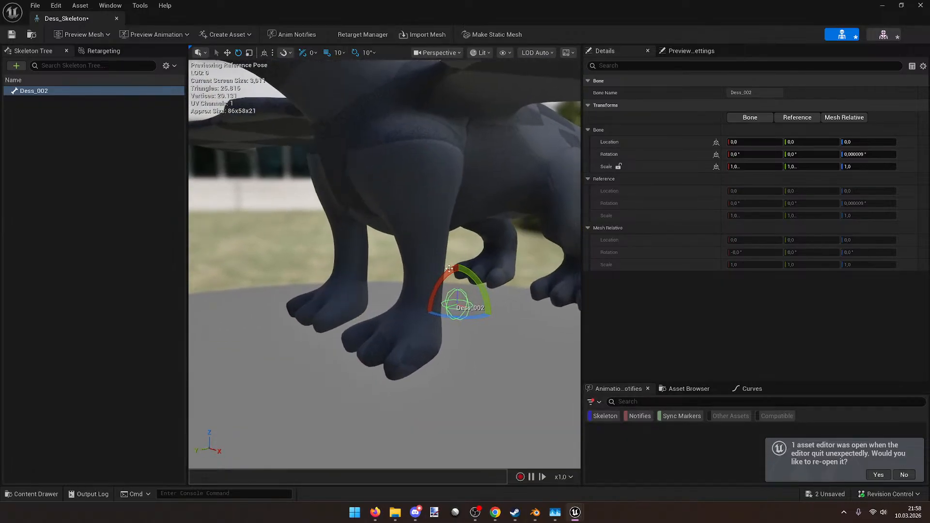
mouse_move(429, 284)
mouse_down()
mouse_move(423, 337)
mouse_move(430, 283)
mouse_up()
key(s)
right_drag(431, 272, 505, 74)
key(w)
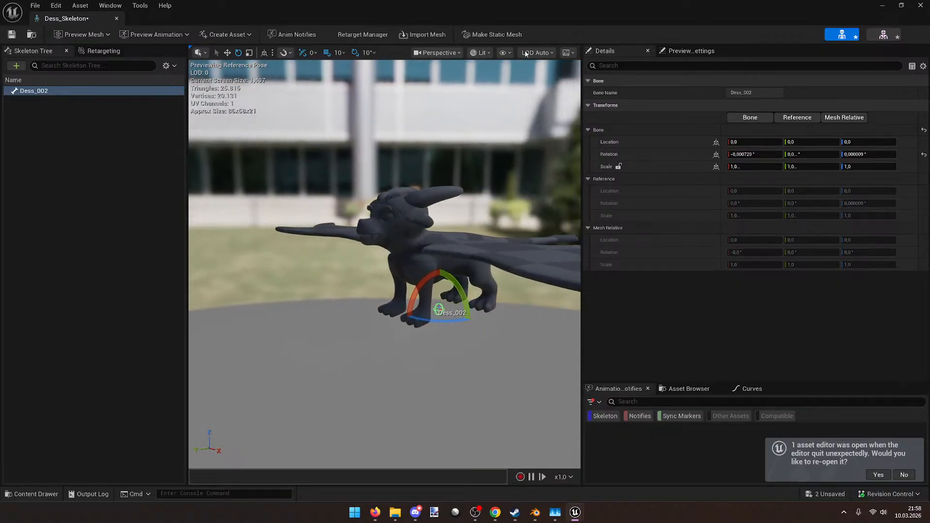
click(922, 153)
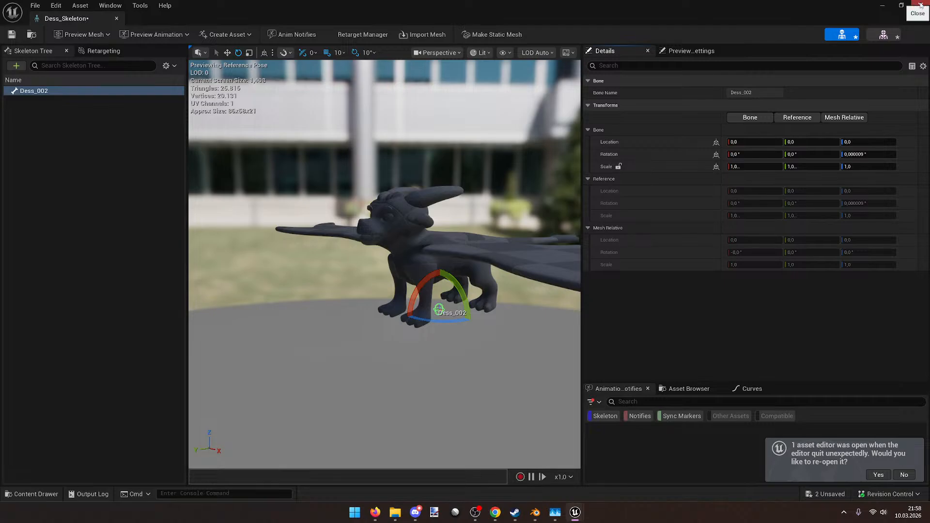
click(920, 5)
Step: Select the Dess.002 dragon mesh together with the armature
click(535, 513)
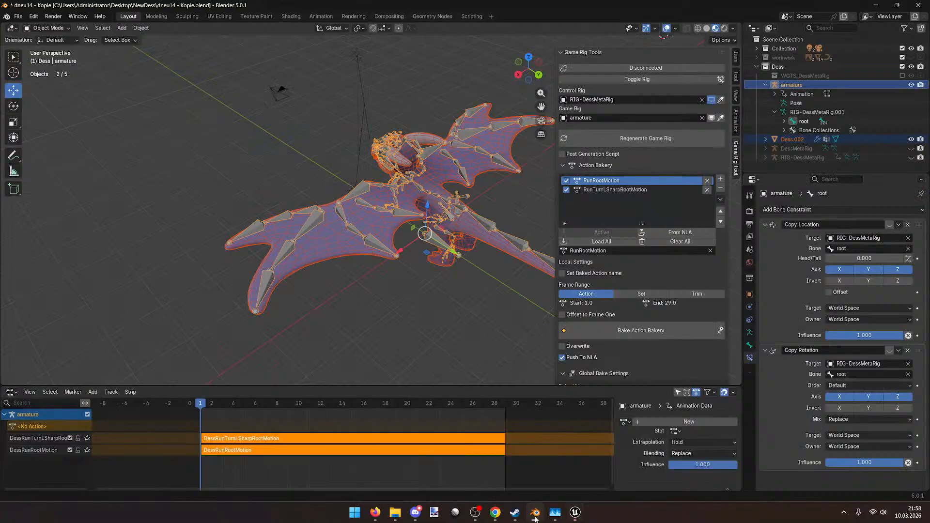
scroll(640, 218, down, 3)
scroll(467, 118, up, 2)
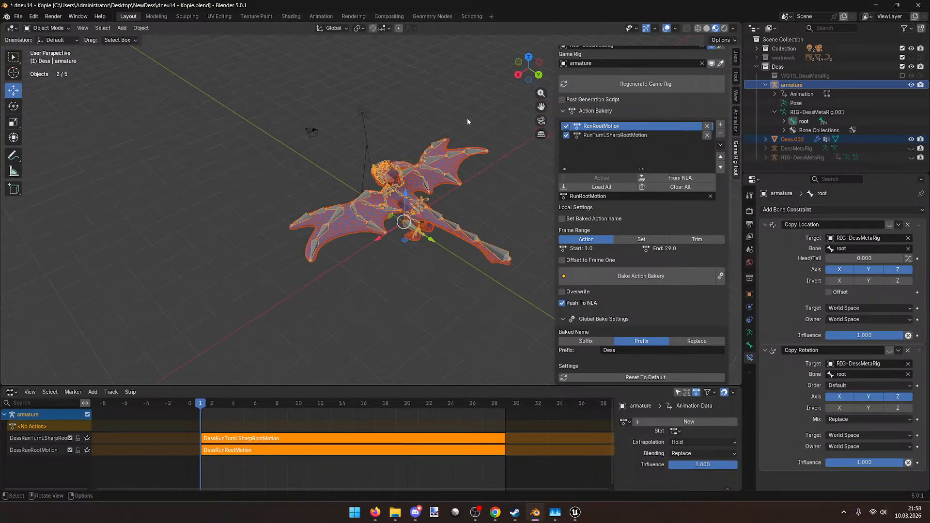
click(380, 171)
click(363, 204)
click(362, 202)
click(360, 202)
click(358, 203)
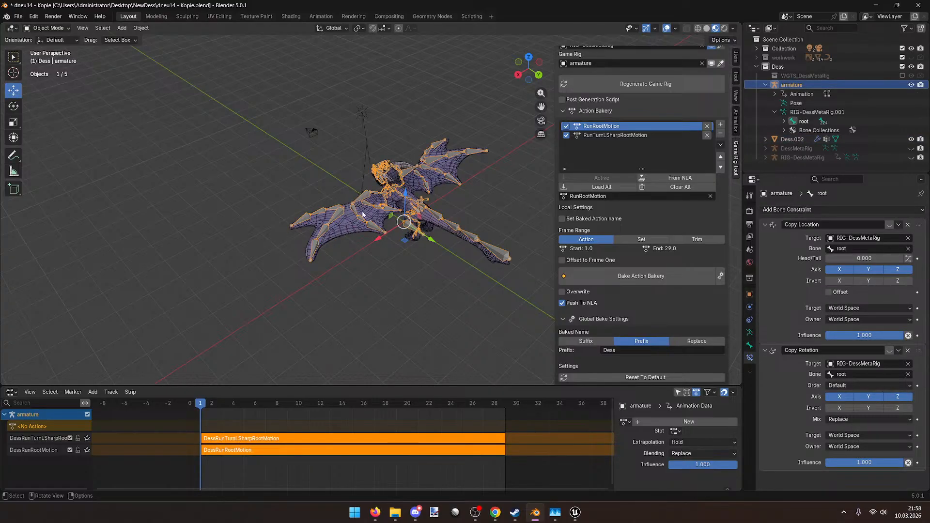
click(364, 214)
click(358, 210)
click(361, 213)
key(super+p)
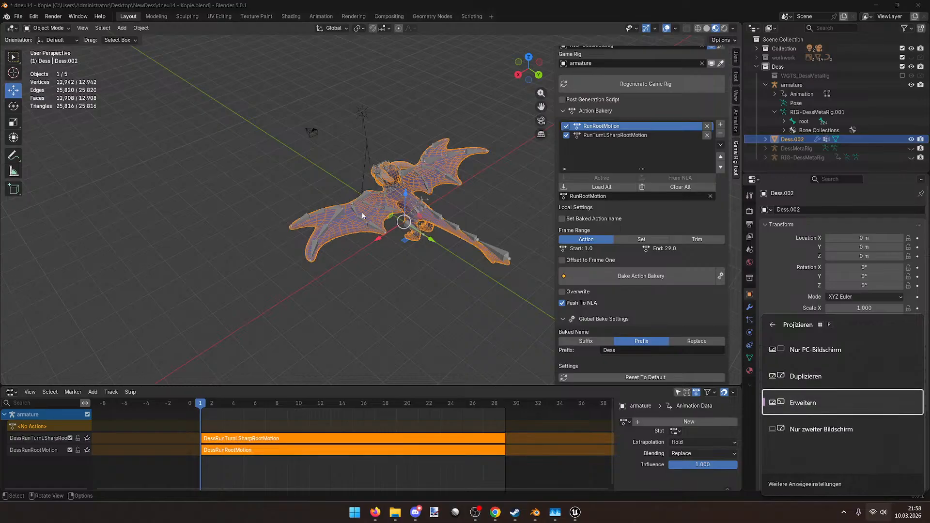
key(Escape)
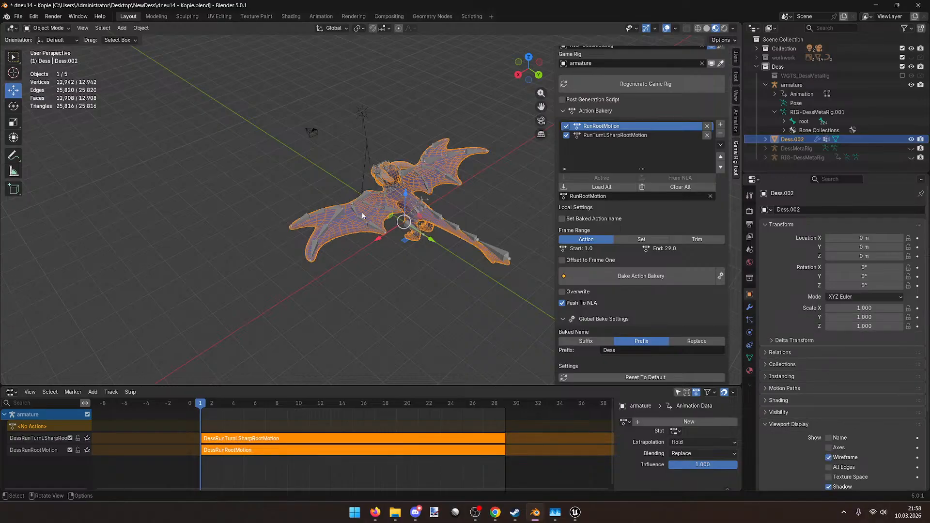
click(358, 206)
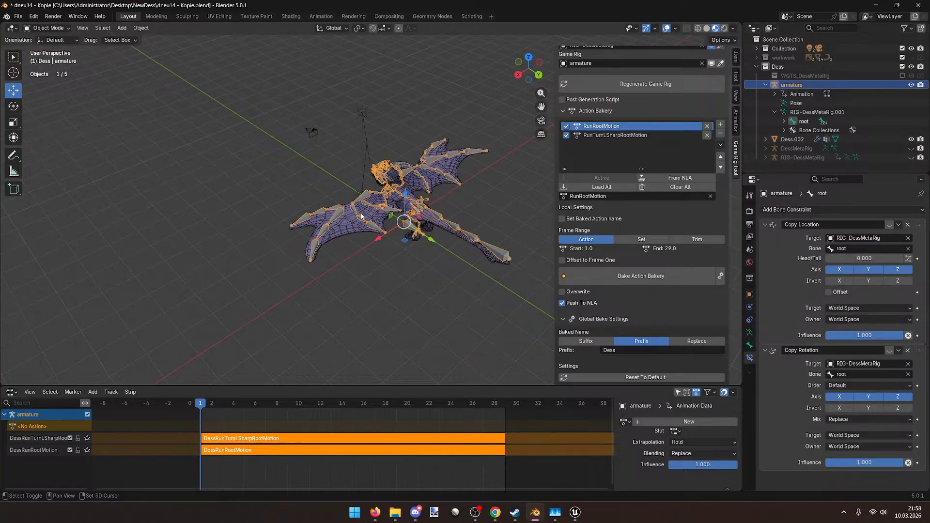
shift+click(364, 215)
Step: With the armature active, parent Dess.002 to it With Automatic Weights
key(ctrl+p)
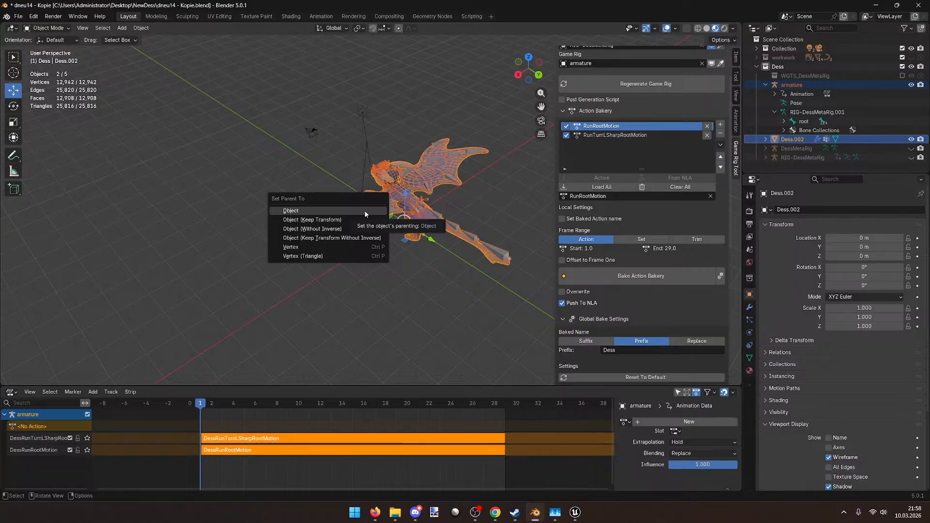
key(Escape)
scroll(359, 224, up, 4)
shift+click(342, 193)
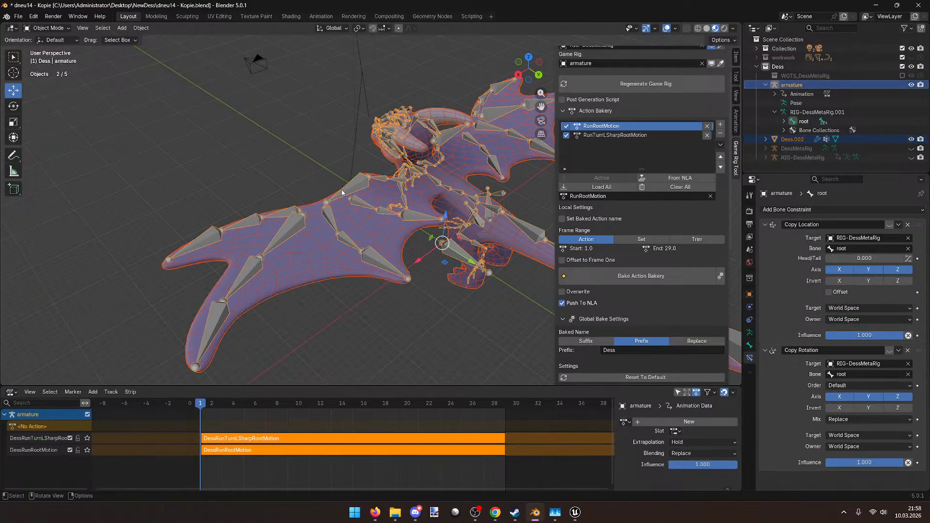
key(ctrl+p)
click(315, 250)
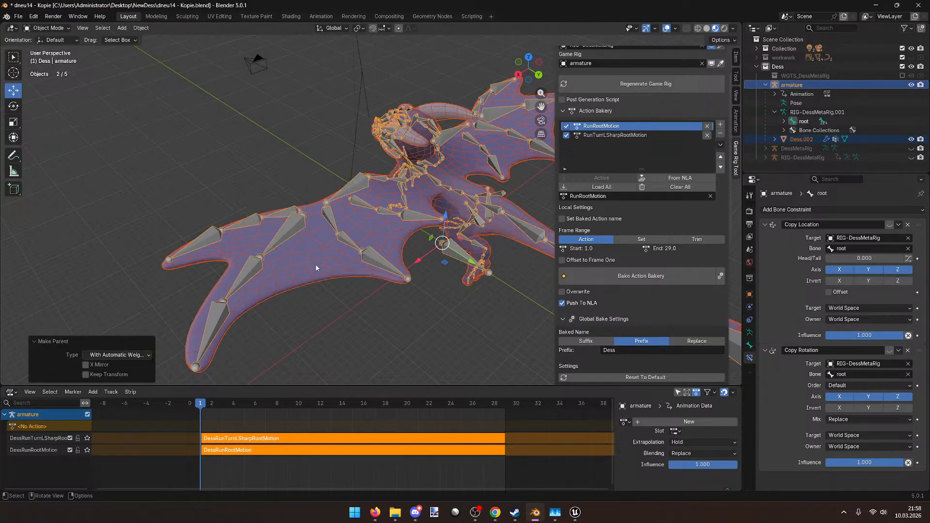
Step: In Pose Mode, clear the bones' transforms with Alt+G, then return to Object Mode
middle_drag(402, 238, 380, 235)
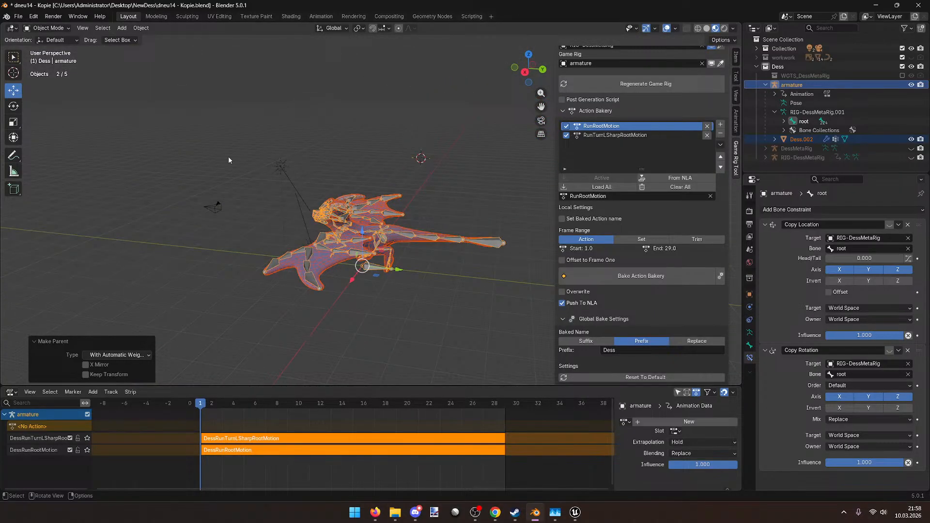
click(47, 27)
click(55, 60)
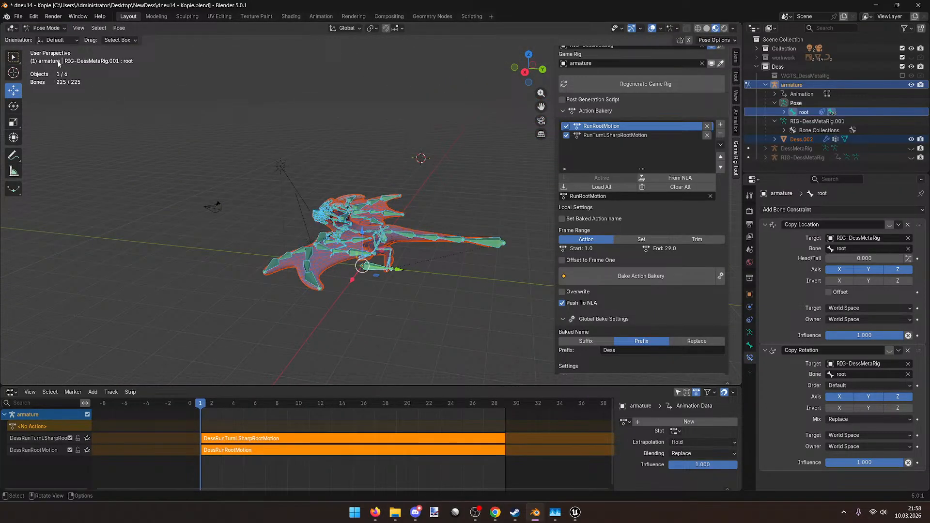
key(alt+g)
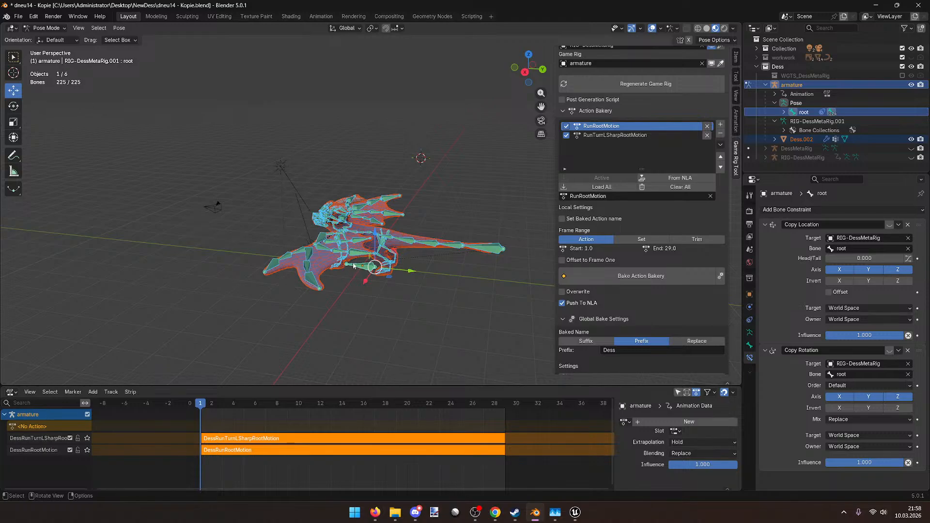
click(422, 305)
click(383, 267)
click(44, 28)
click(51, 38)
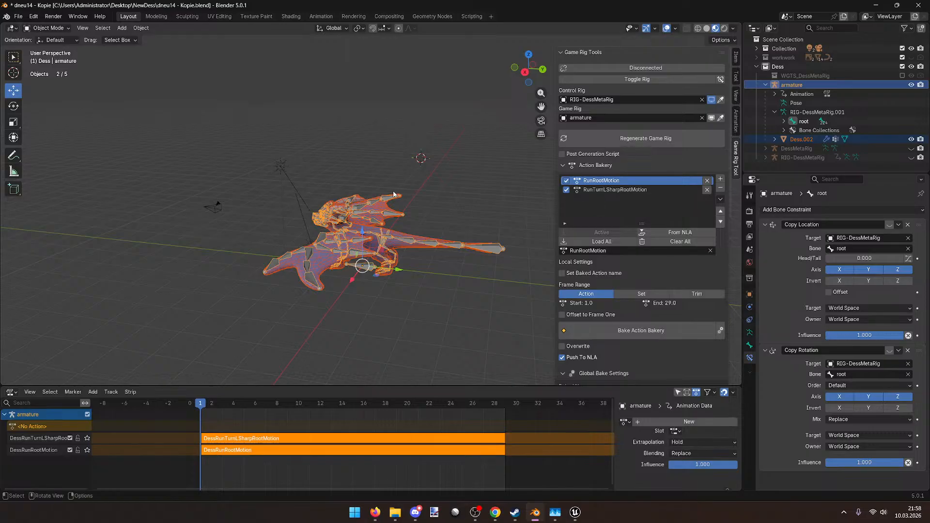
middle_drag(305, 104, 307, 120)
Step: In the Animation workspace, assign and play DessRunTurnLSharpRootMotion, then unlink it
click(327, 18)
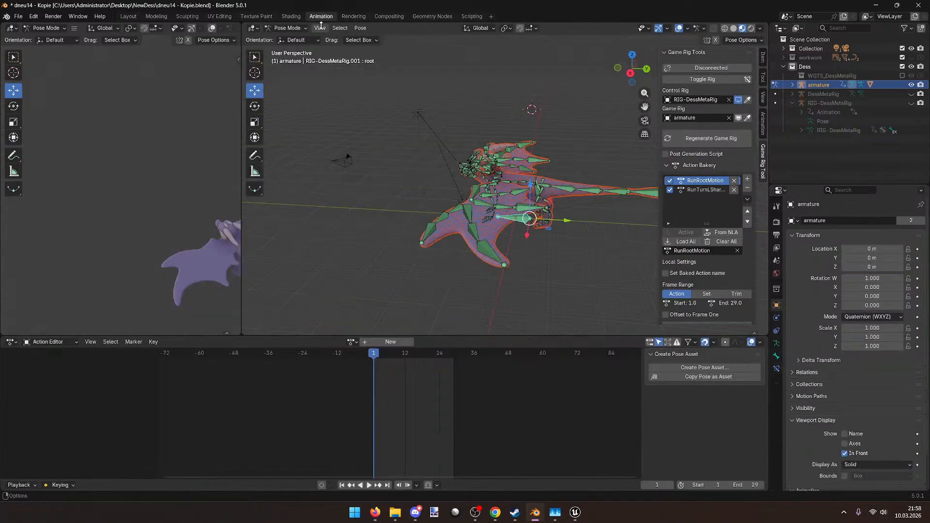
click(351, 342)
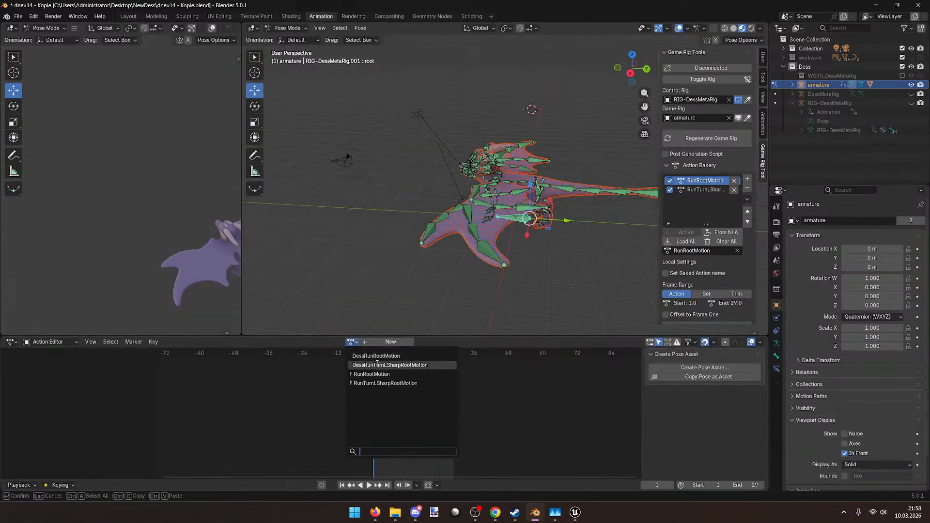
click(403, 366)
key(space)
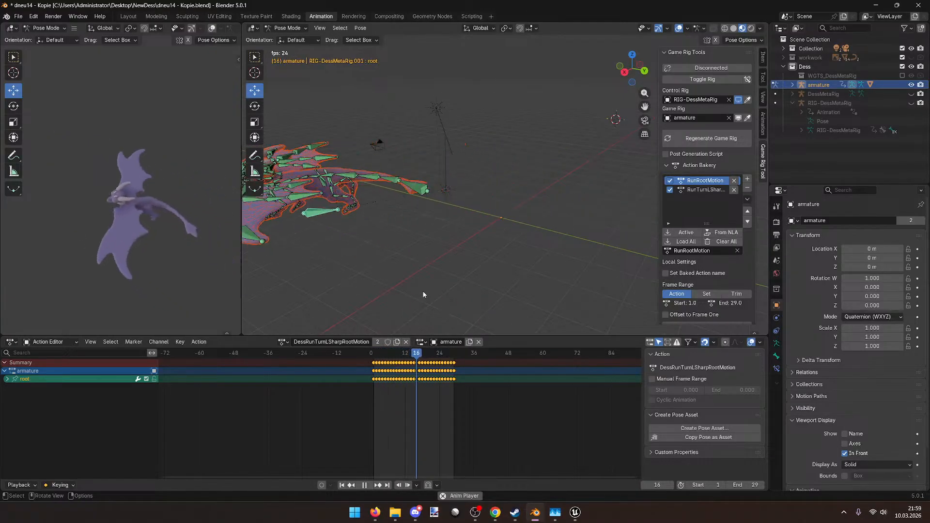
key(space)
drag(396, 354, 373, 354)
click(405, 342)
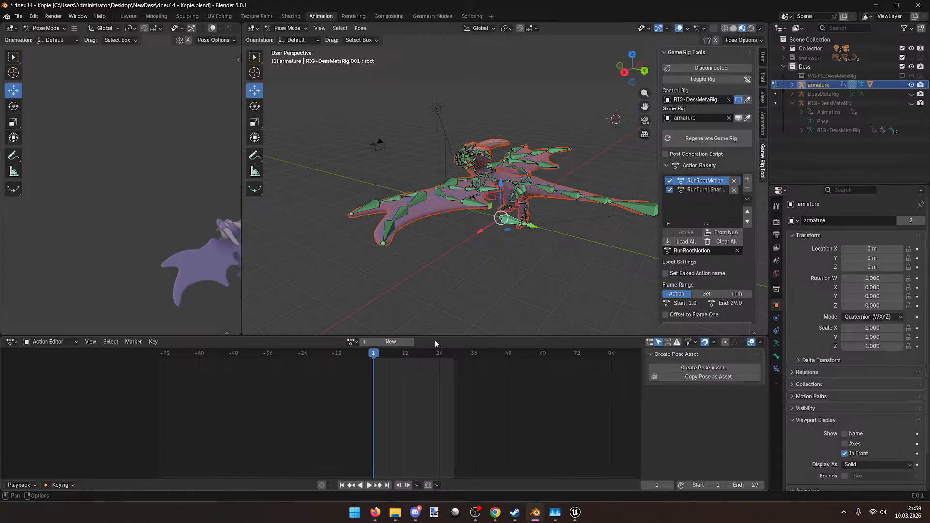
Step: Back in Layout, switch to Pose Mode and save dneu14 - Kopie.blend
click(129, 16)
click(49, 28)
click(47, 58)
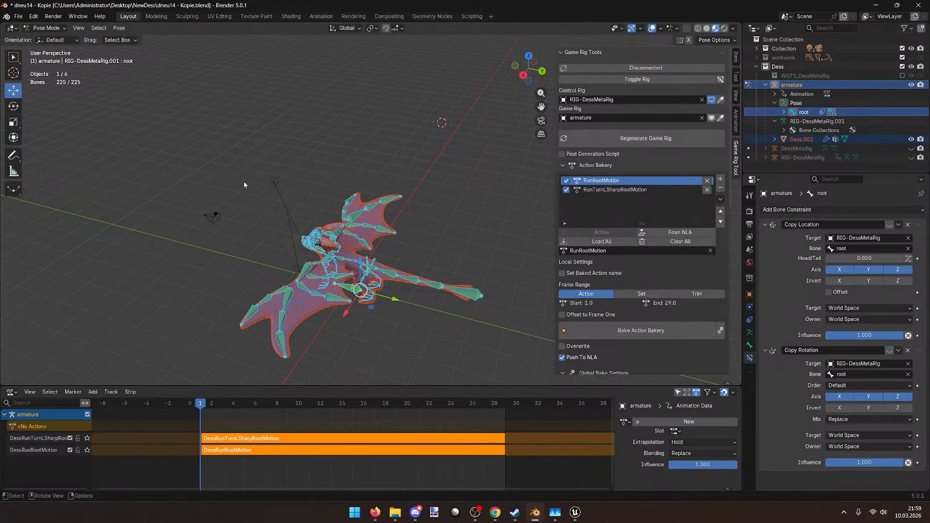
key(ctrl+s)
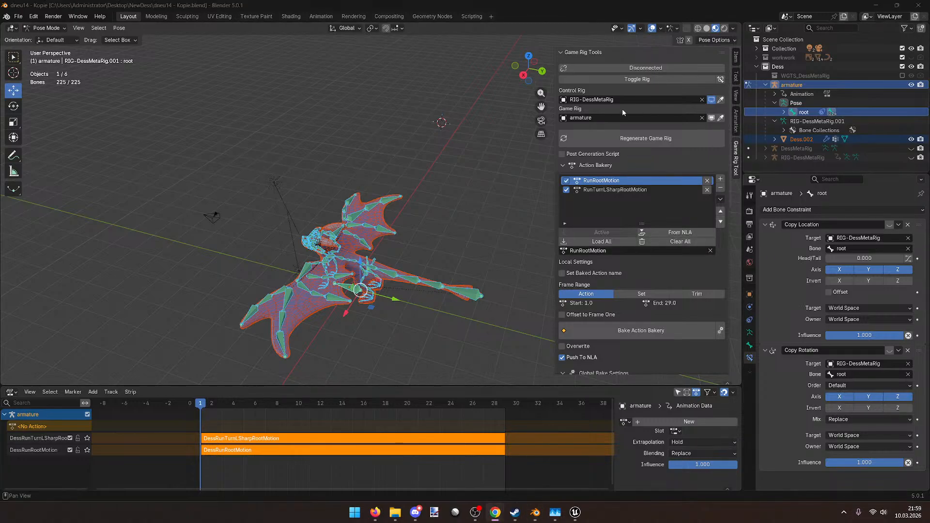
Step: Select both NLA strips, return to Object Mode and box-select the armature and dragon mesh
scroll(439, 218, down, 2)
middle_drag(436, 221, 443, 232)
click(445, 223)
drag(125, 471, 29, 434)
middle_drag(292, 205, 200, 193)
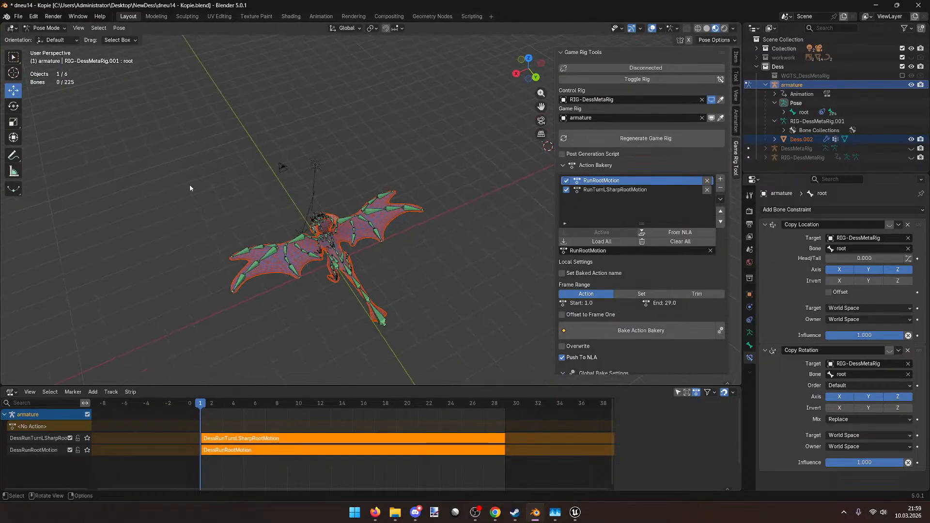
click(46, 27)
click(40, 43)
middle_drag(336, 294, 396, 323)
click(397, 323)
drag(397, 323, 329, 305)
scroll(329, 305, up, 4)
click(19, 16)
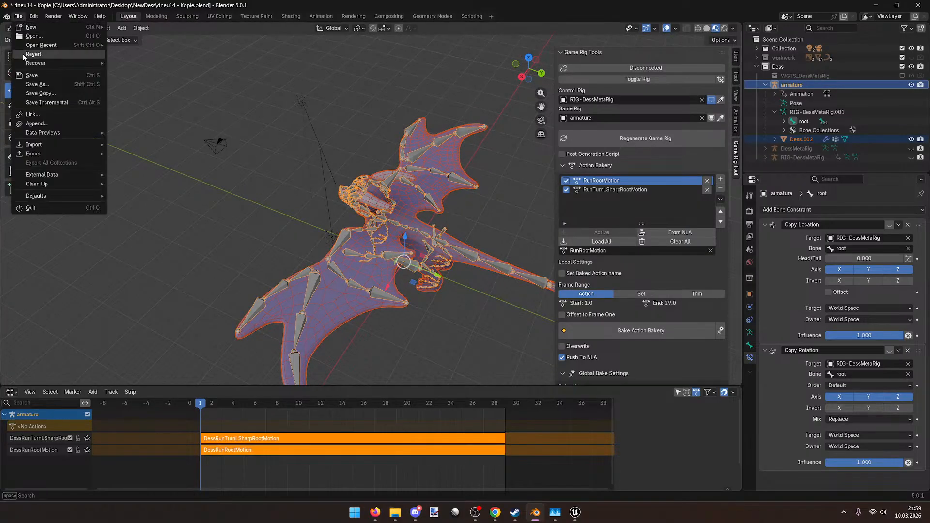
Step: Choose FBX export, pick the existing Dess.fbx in NewDess, and write the file
mouse_move(45, 153)
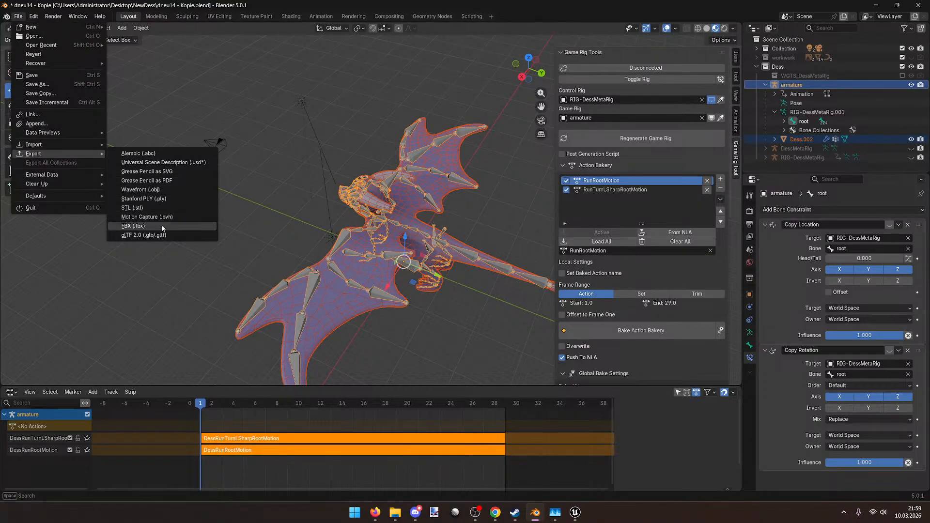
click(162, 227)
click(217, 92)
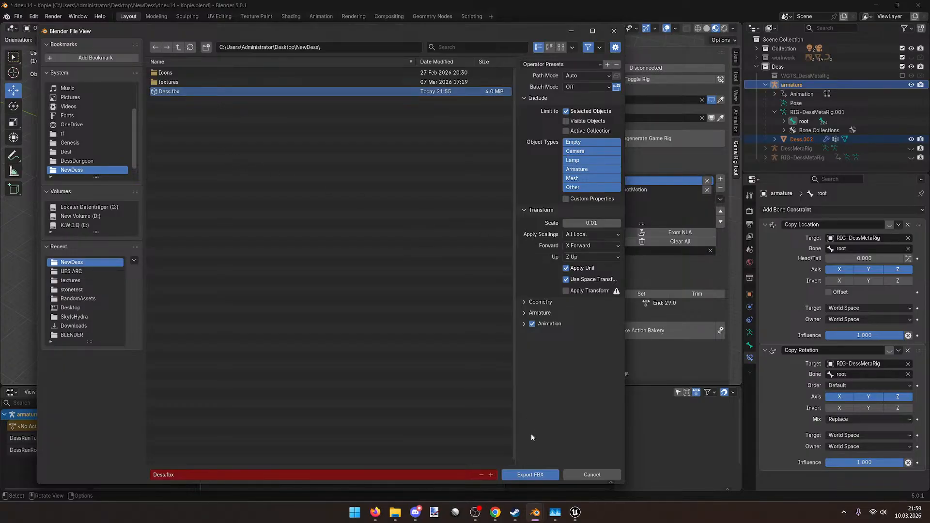
click(529, 473)
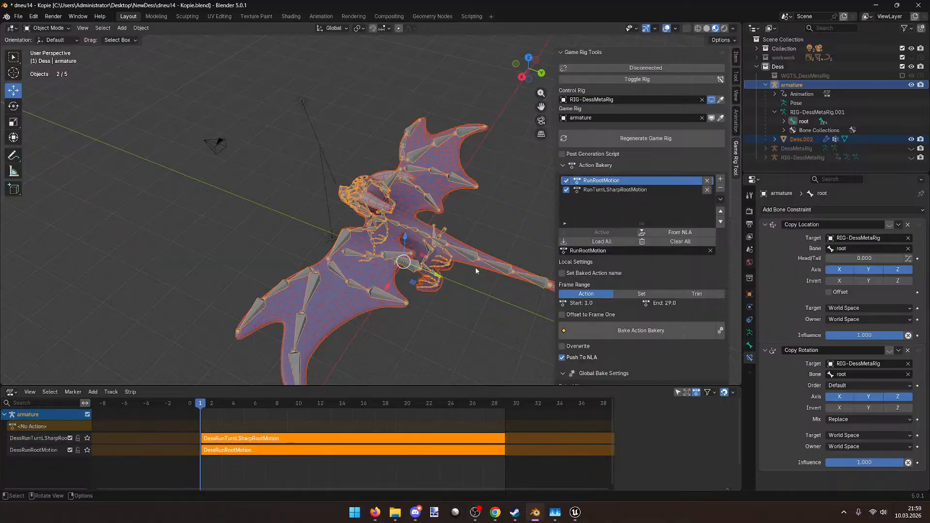
Step: Reselect the dragon mesh and armature and save dneu14 - Kopie.blend
middle_drag(453, 325, 484, 286)
mouse_move(484, 245)
middle_down()
mouse_move(428, 299)
mouse_move(248, 239)
middle_up()
key(ctrl+z)
drag(247, 256, 307, 308)
mouse_move(306, 304)
middle_down()
mouse_move(354, 327)
mouse_move(301, 295)
middle_up()
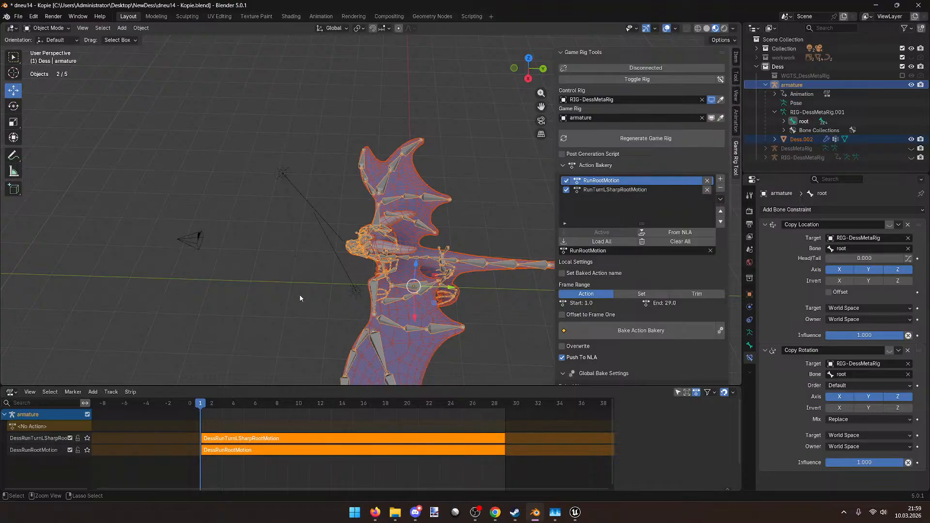
key(ctrl+s)
Step: Select the armature's empty <No Action> NLA track and bring up the File menu
click(19, 16)
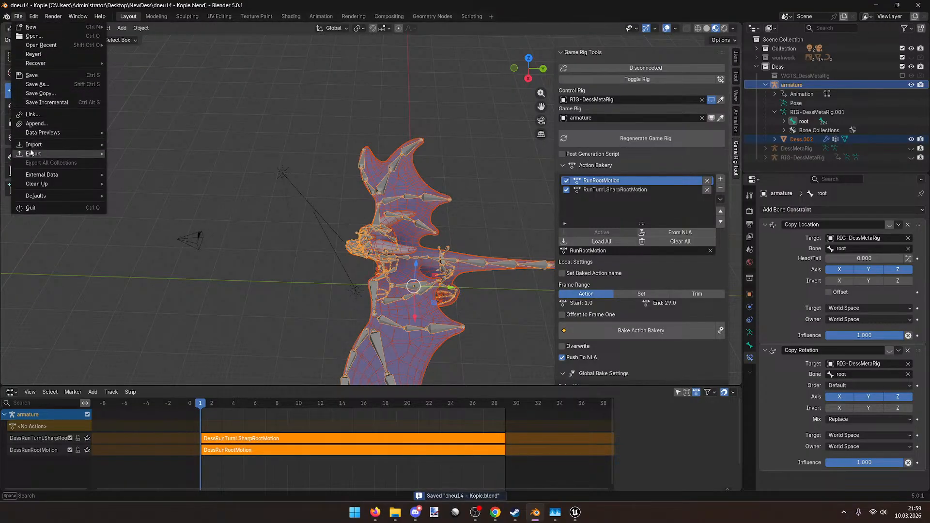
middle_drag(320, 227, 412, 244)
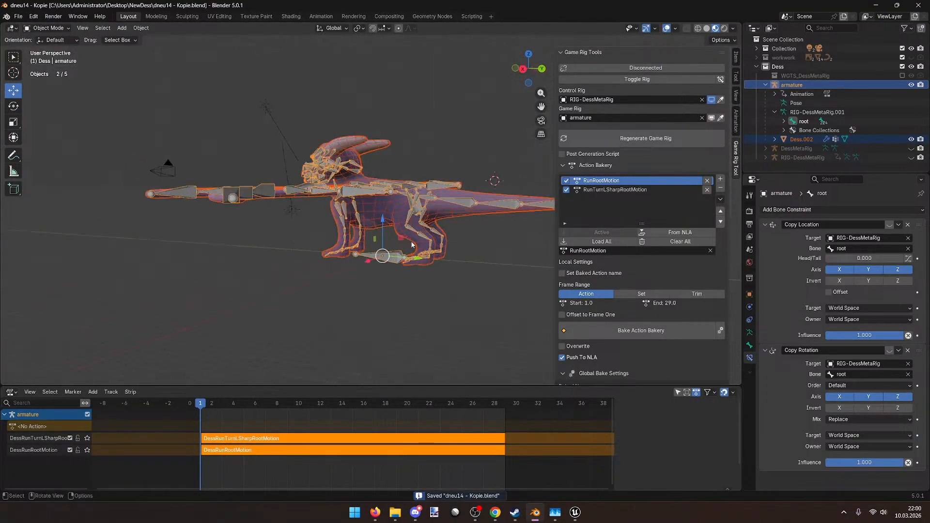
scroll(411, 244, up, 2)
click(34, 426)
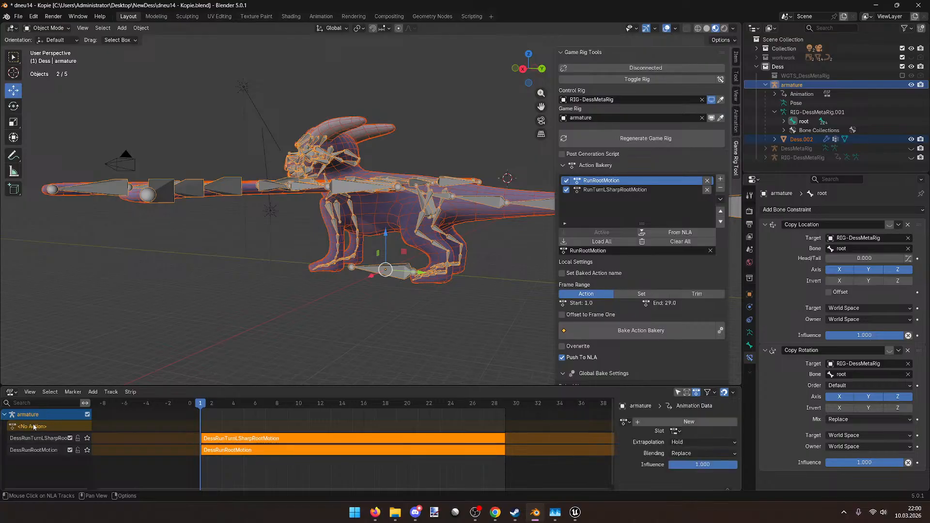
middle_drag(191, 309, 84, 77)
middle_drag(144, 172, 98, 124)
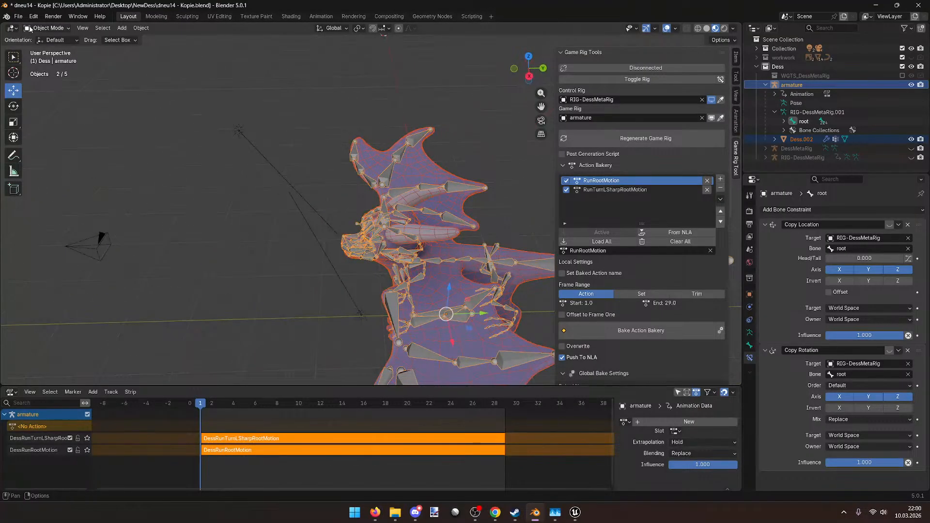
click(18, 16)
Step: Export the rig as FBX to Dess.fbx, then switch to Unreal and select the Dess asset
mouse_move(44, 154)
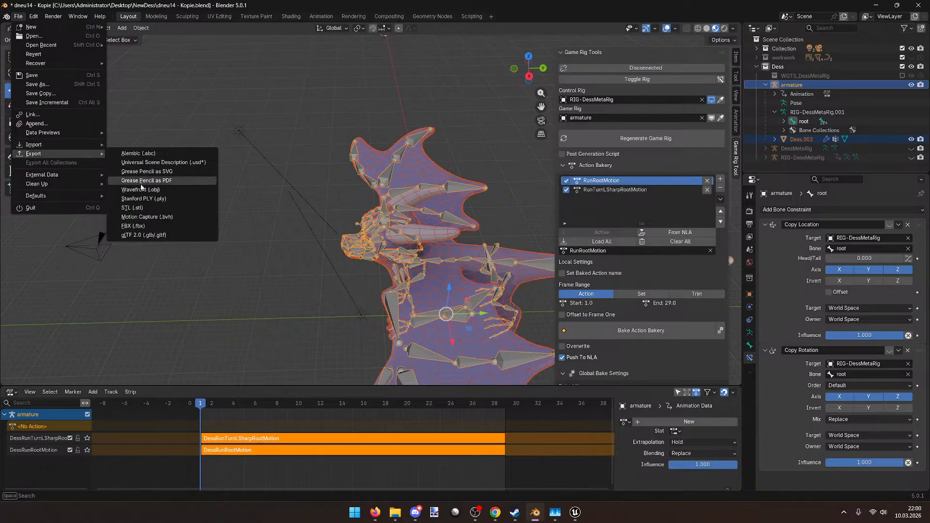
click(156, 228)
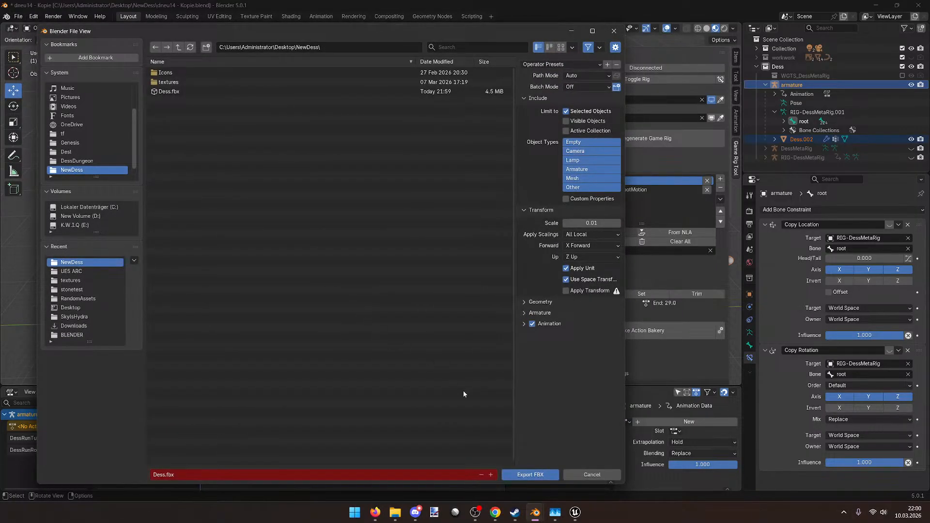
click(523, 476)
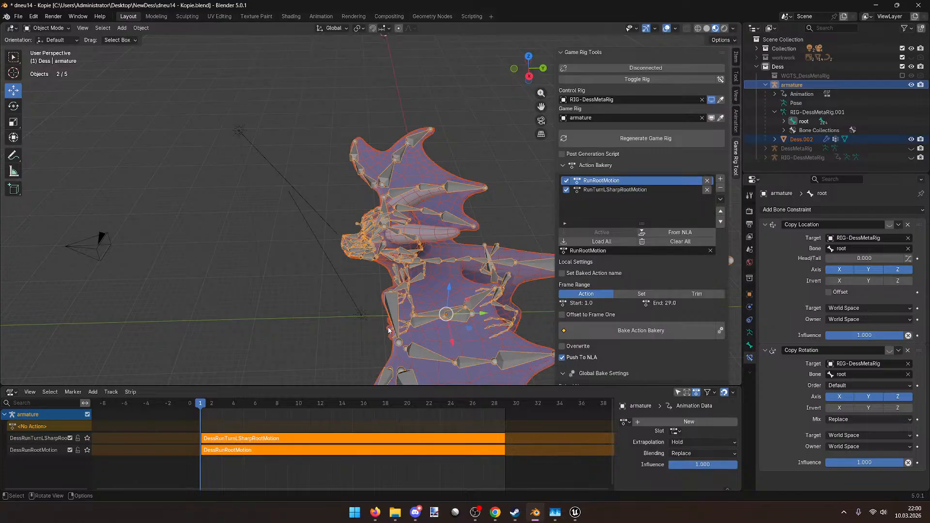
middle_drag(389, 330, 342, 297)
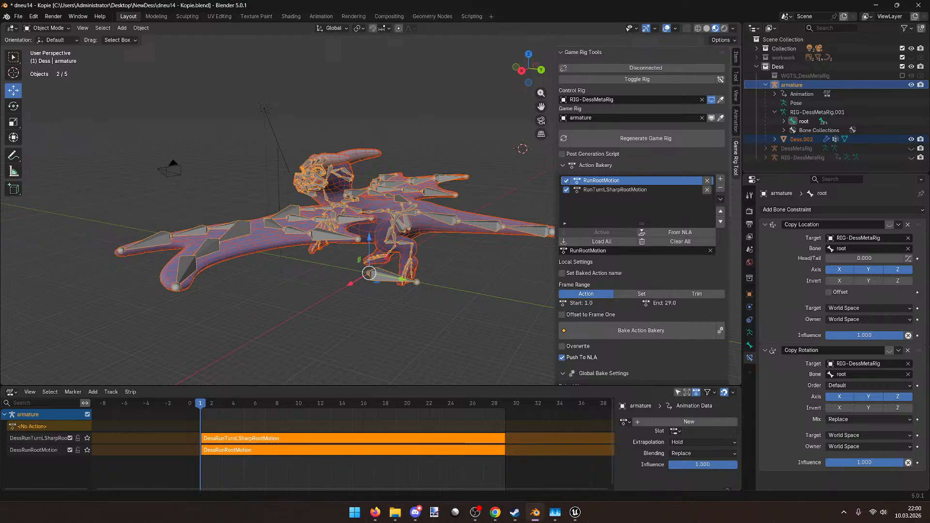
key(alt+Tab)
click(216, 374)
Step: Delete the old Dess and Dess_Skeleton assets and import Dess.fbx with default settings
key(ctrl+a)
key(Delete)
key(Return)
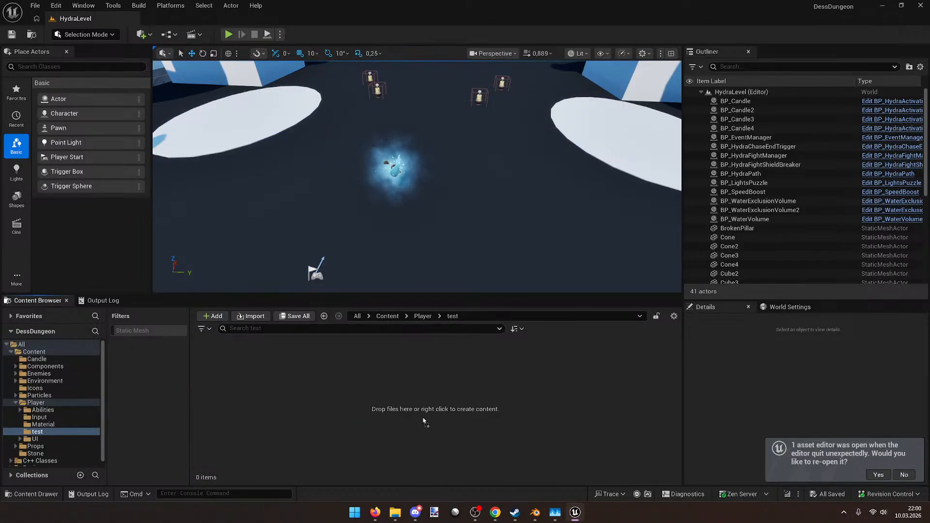
drag(423, 419, 422, 416)
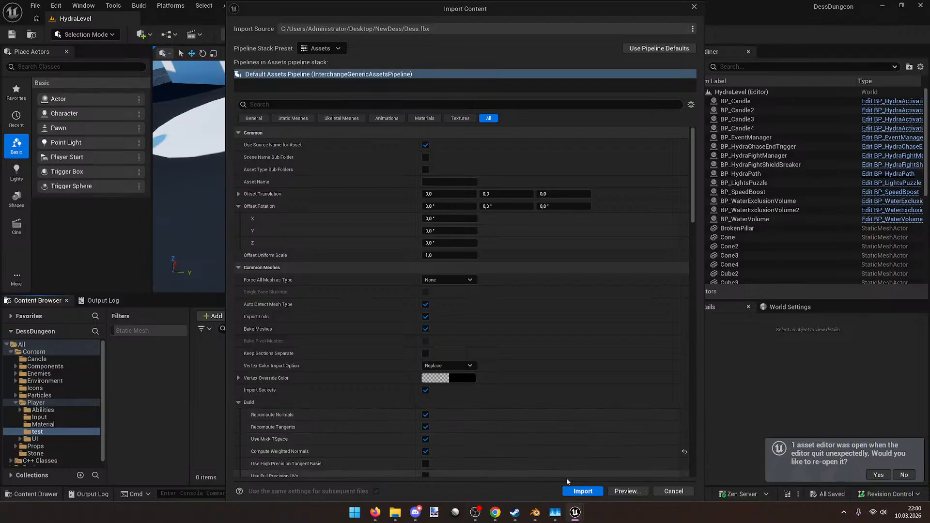
click(581, 490)
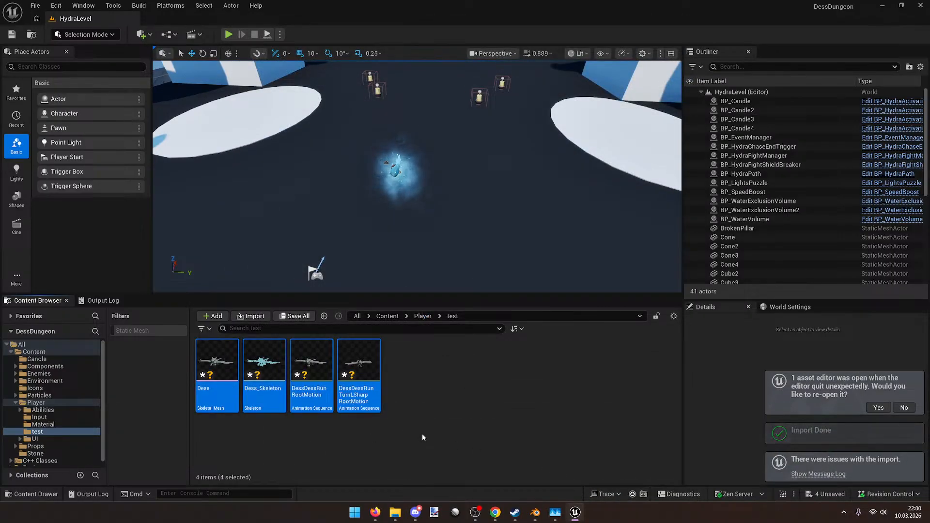
Step: Inspect Dess_Skeleton, then open the DessDessRunTurnLSharpRootMotion animation
double_click(276, 371)
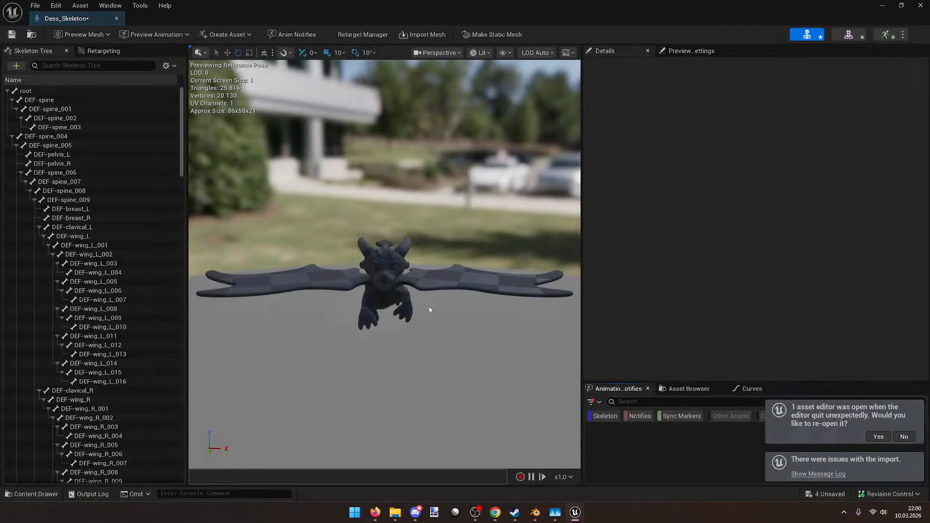
drag(451, 286, 506, 181)
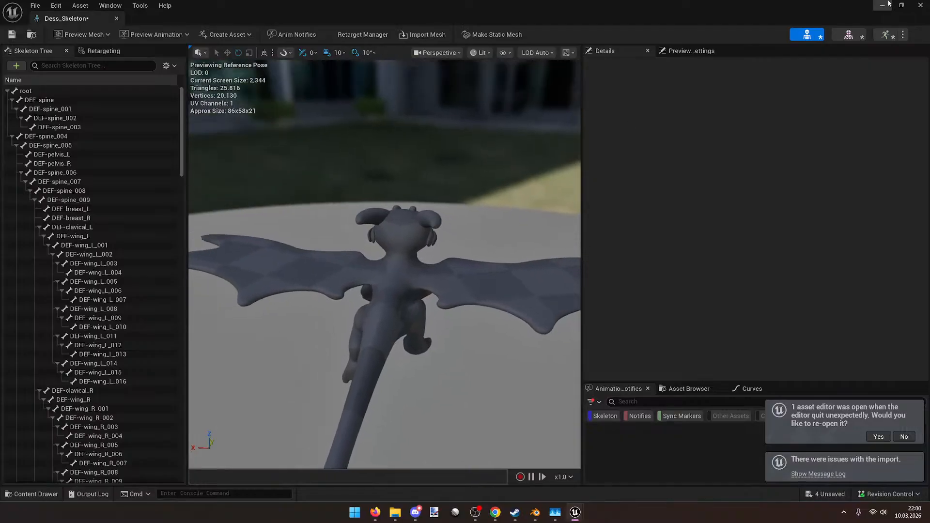
click(919, 4)
double_click(362, 372)
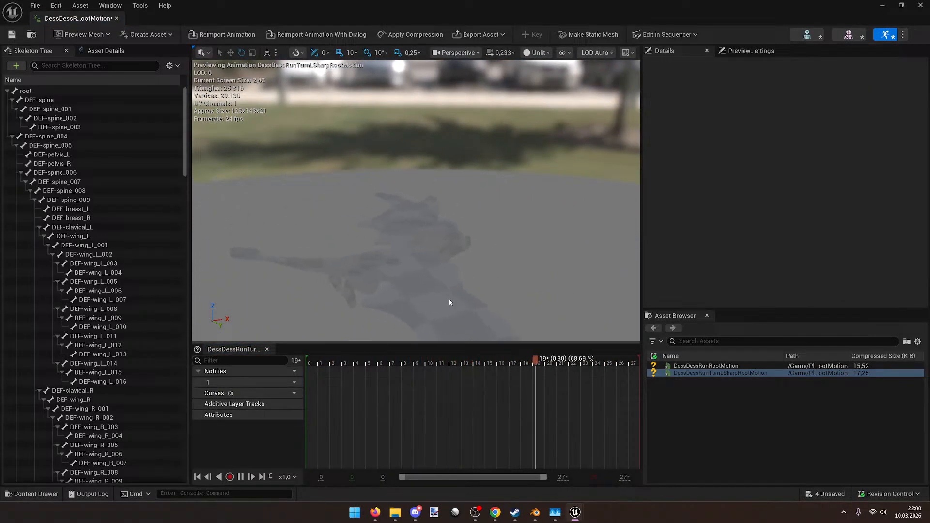
Step: Inspect the root bone in DessDessRunTurnLSharpRootMotion, save the animation and close its editor
click(82, 91)
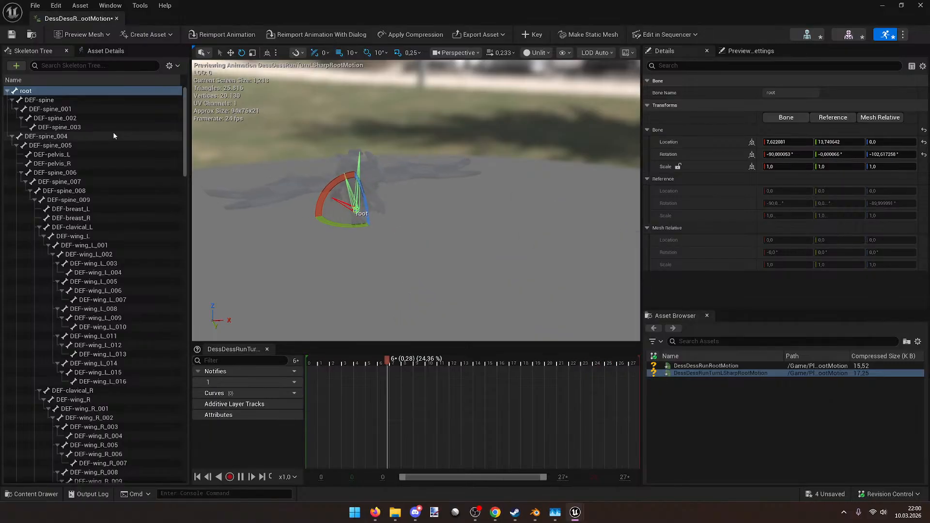
click(12, 99)
click(12, 109)
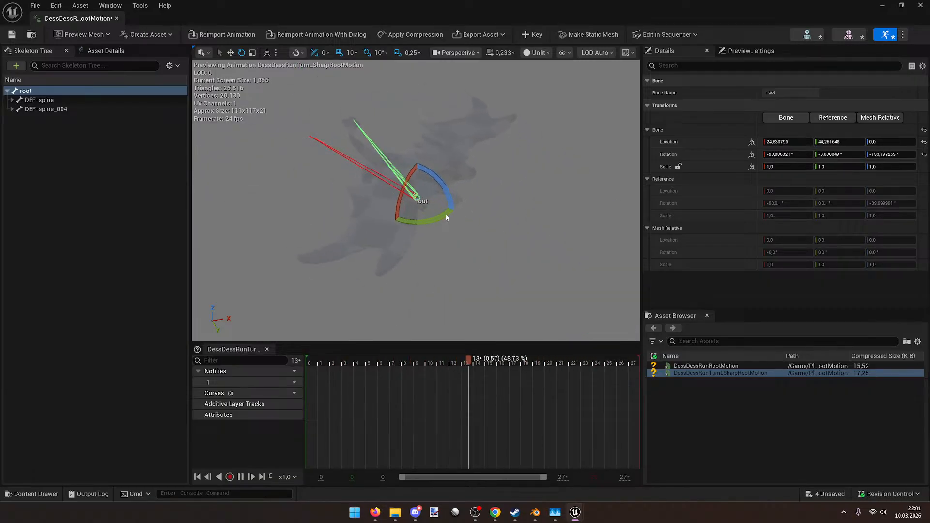
key(ctrl+s)
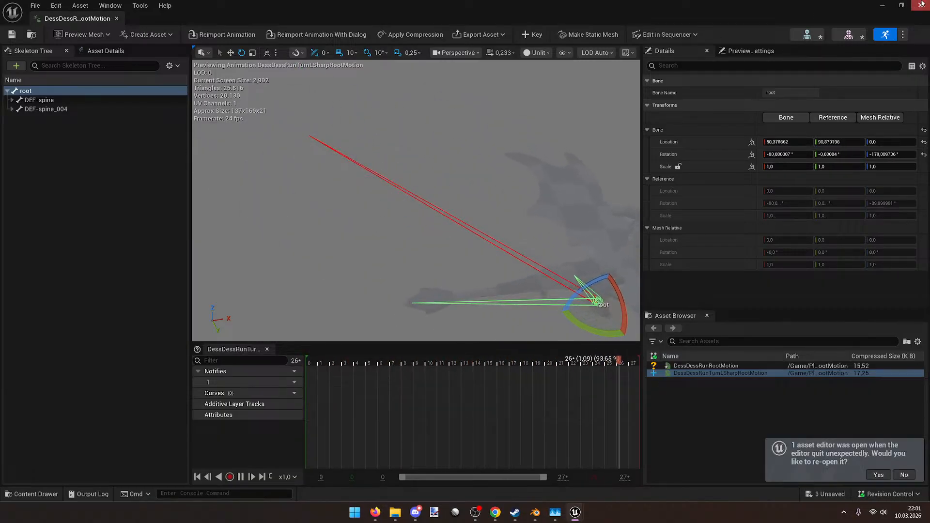
click(921, 6)
click(441, 380)
click(368, 382)
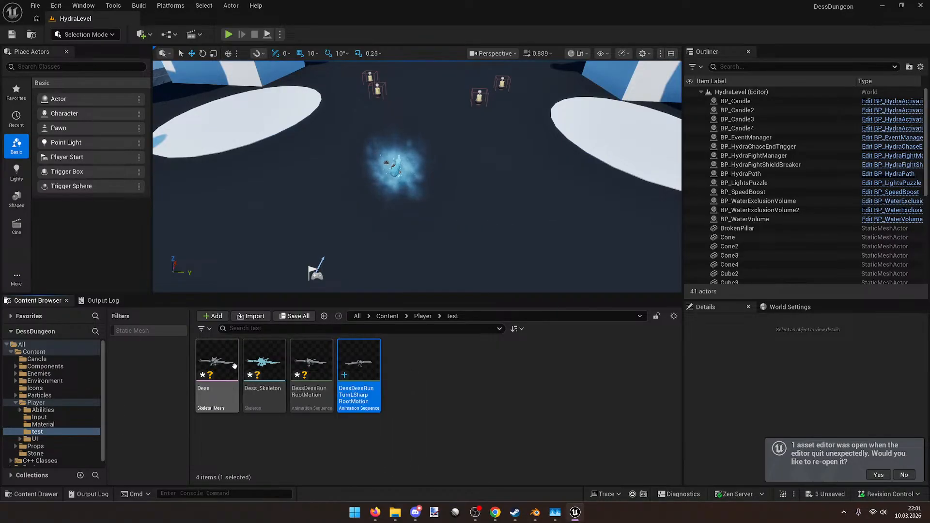
Step: In Blender, re-export Dess.fbx as FBX with the Animation option unchecked
mouse_move(234, 365)
key(alt+Tab)
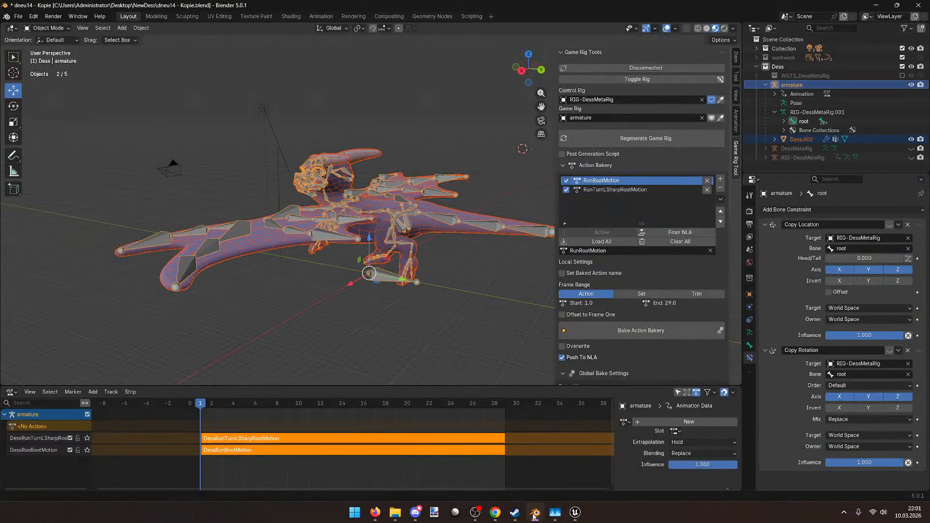
click(18, 16)
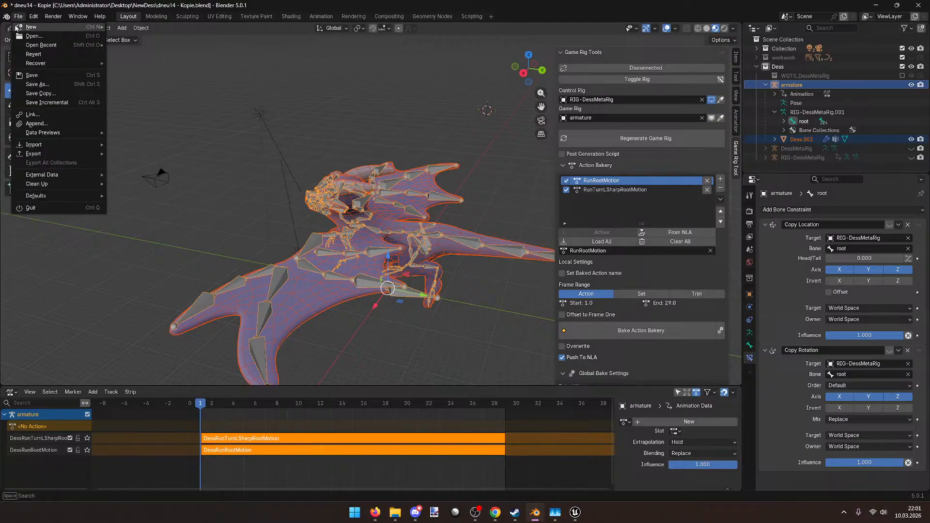
mouse_move(23, 154)
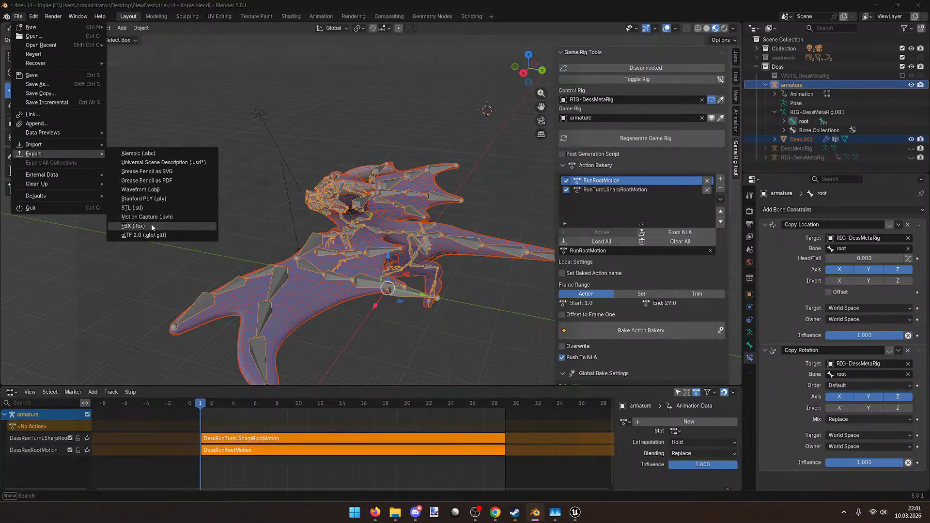
click(152, 226)
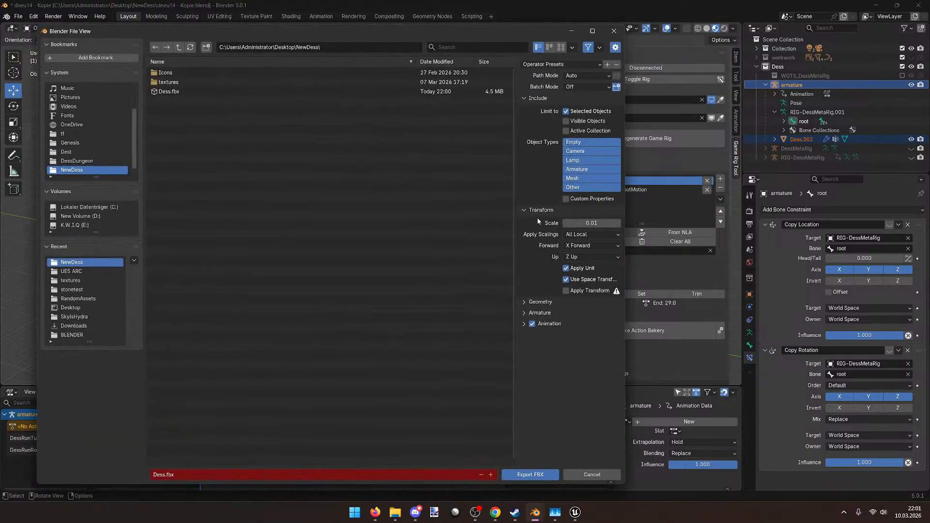
click(532, 324)
click(507, 474)
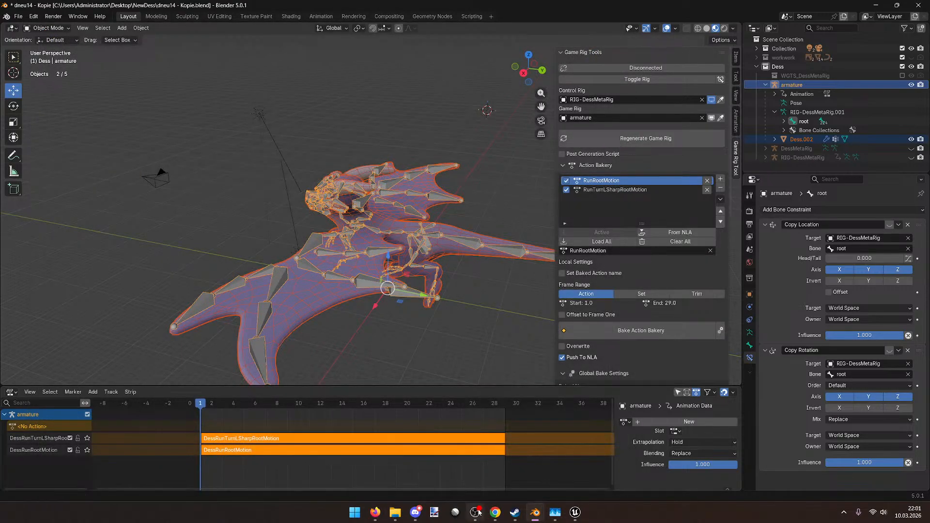
Step: Back in Unreal, clear the asset selection and go up to the Player folder
click(476, 513)
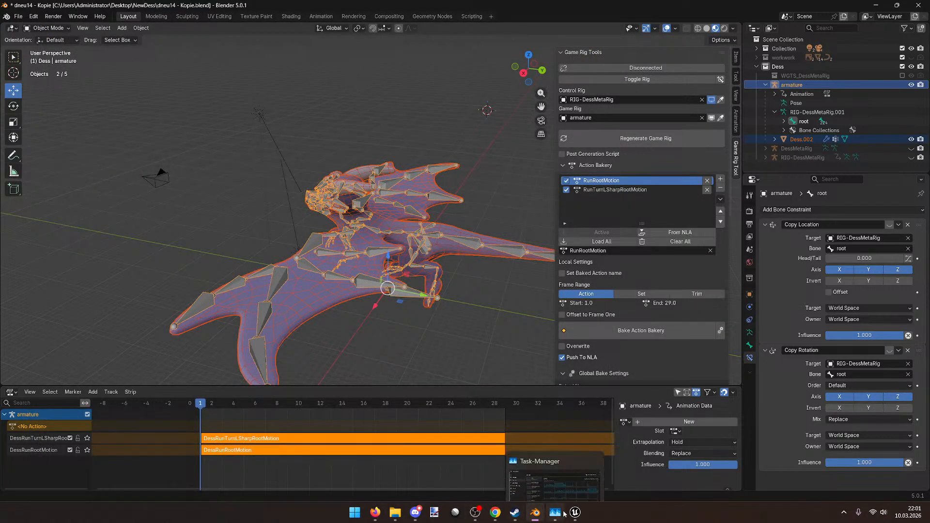
click(575, 513)
click(443, 353)
click(422, 316)
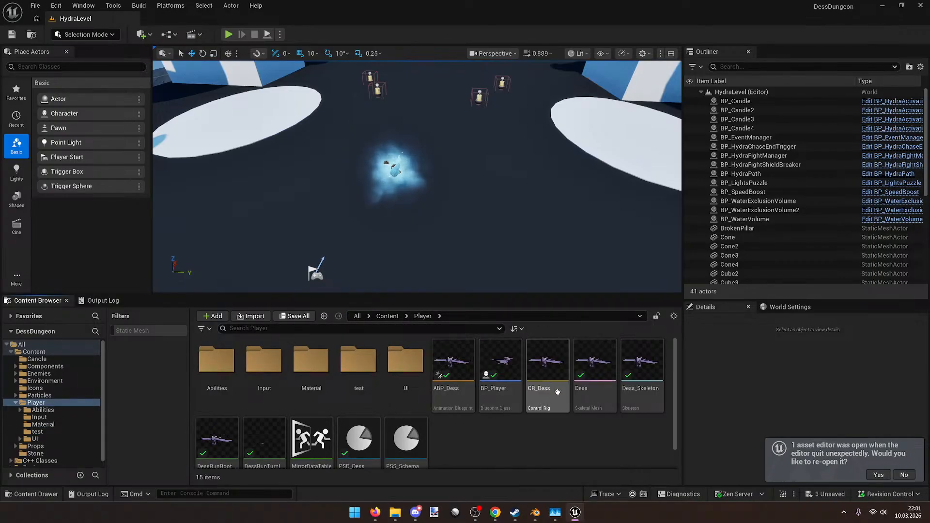
Step: Open Dess_Skeleton, reimport the Dess mesh from source and dismiss the bone-merge failure
scroll(557, 401, down, 1)
scroll(557, 401, up, 1)
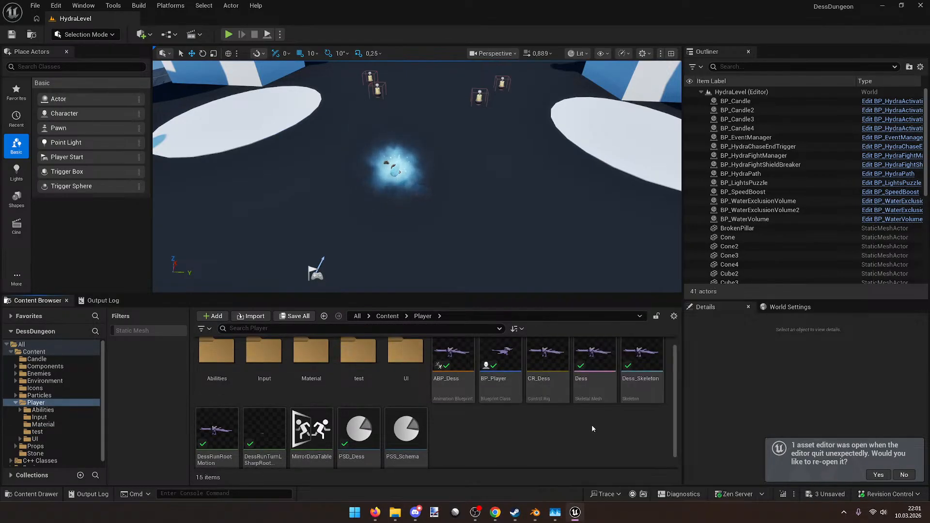
double_click(642, 359)
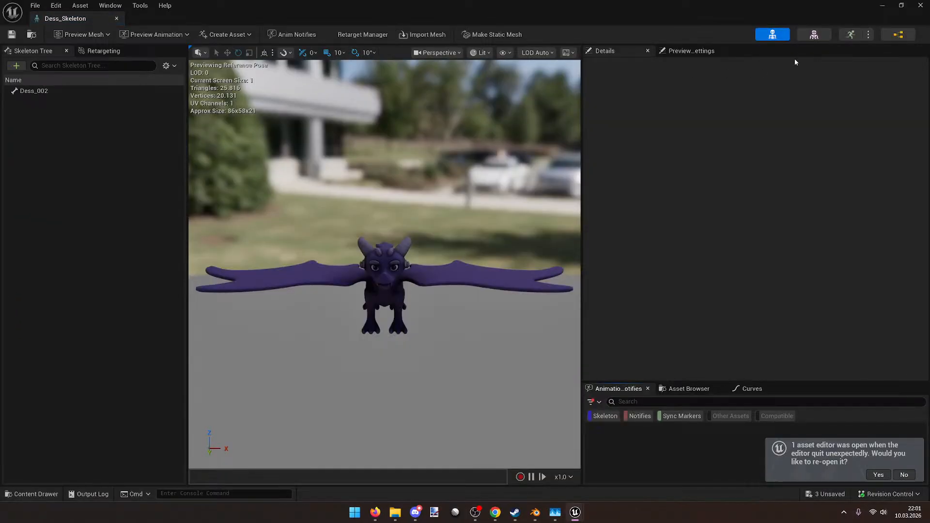
click(814, 34)
click(219, 35)
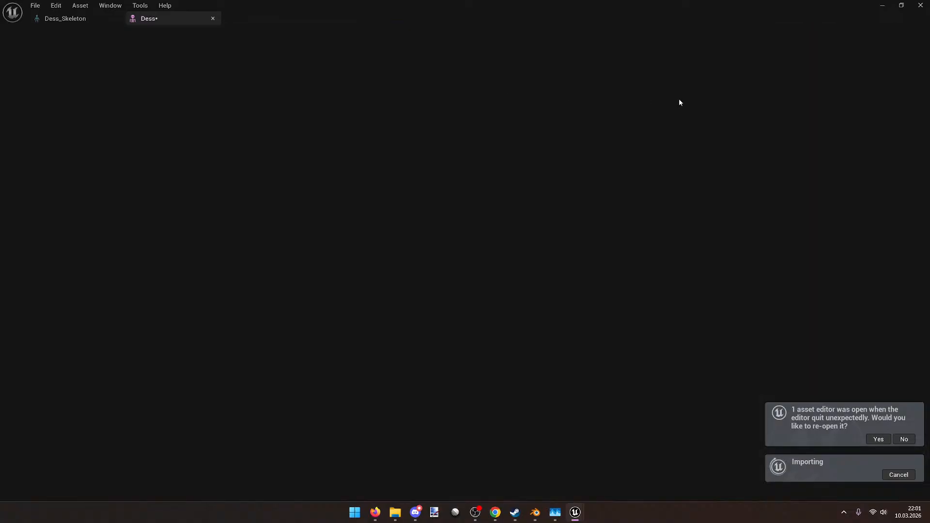
click(532, 297)
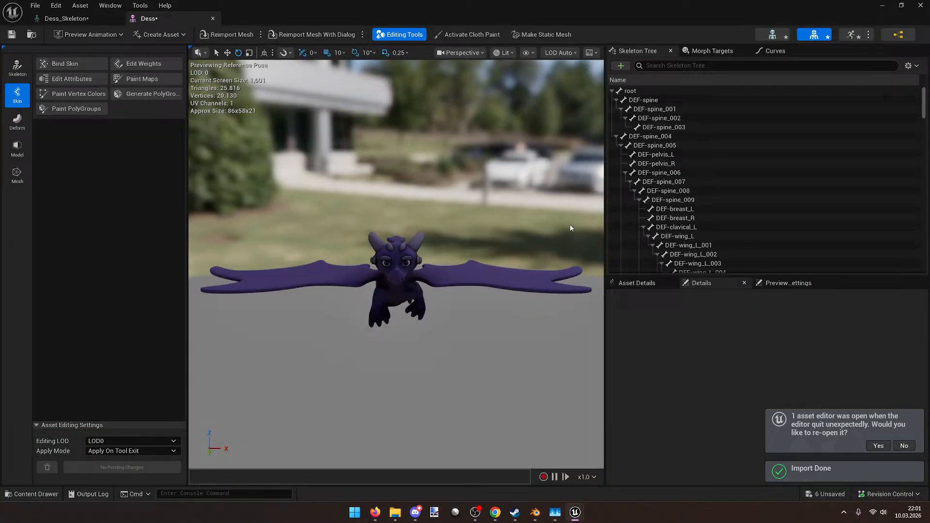
Step: Look around the reimported dragon in the preview, then switch back to Blender
mouse_move(446, 185)
mouse_down()
mouse_move(436, 189)
mouse_move(484, 194)
mouse_move(426, 196)
mouse_move(445, 198)
mouse_up()
mouse_move(444, 185)
right_down()
mouse_move(465, 196)
mouse_move(444, 185)
right_up()
key(w)
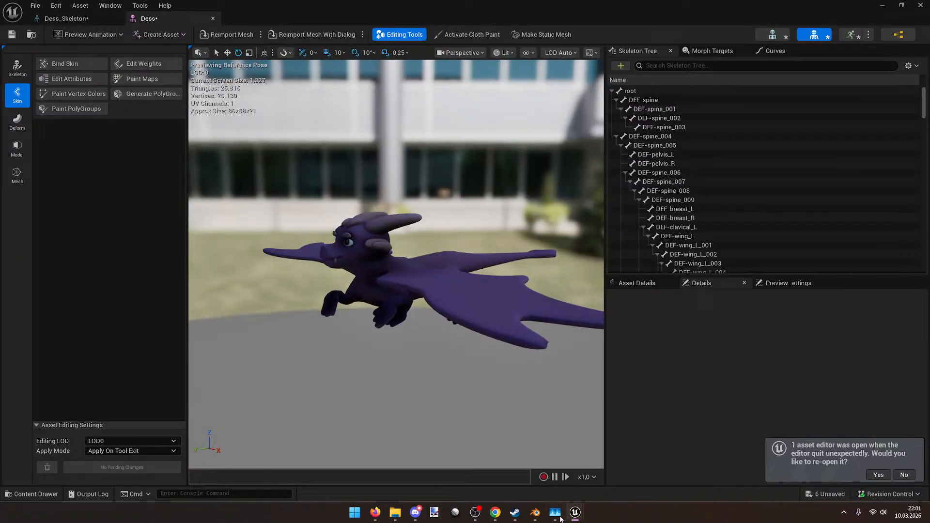
click(534, 513)
middle_drag(363, 284, 145, 207)
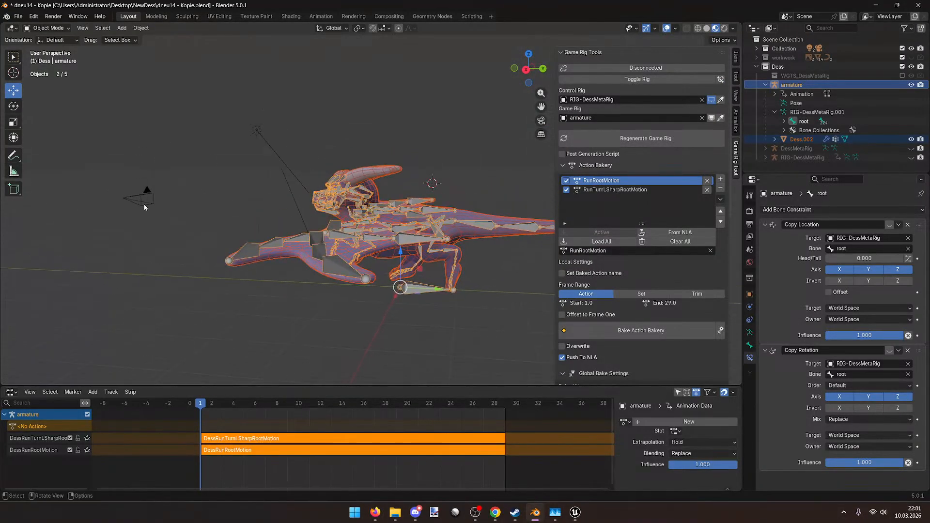
Step: Reselect the armature, return to frame 1 and mute the armature's NLA tracks
click(132, 321)
click(175, 465)
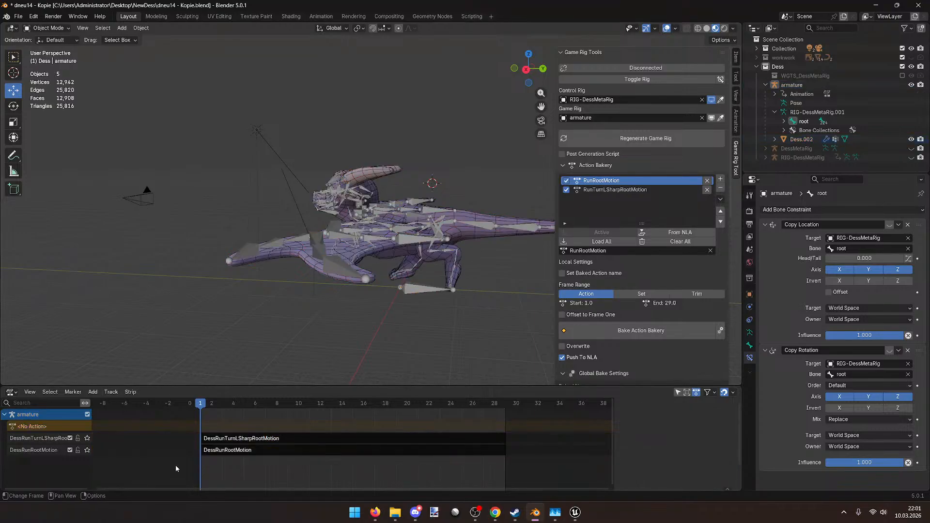
click(348, 229)
click(309, 403)
drag(301, 415, 243, 404)
click(88, 415)
Step: In Pose Mode, clear all bones' location and rotation with Alt+G/Alt+R, and save
click(46, 27)
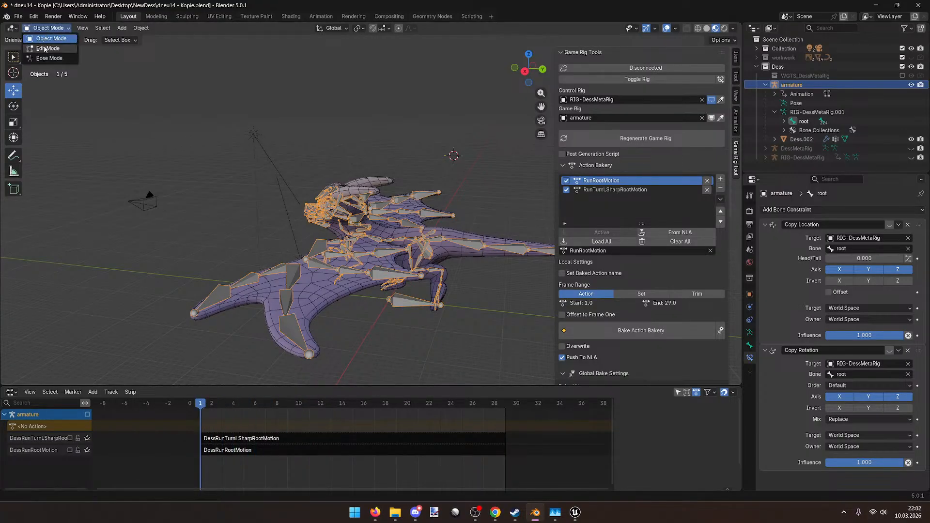
click(44, 57)
key(a)
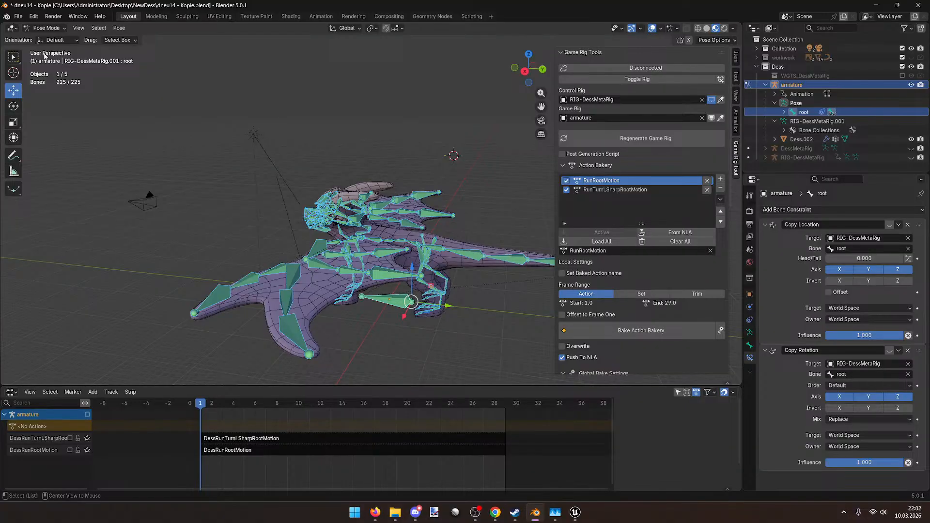
key(alt+g)
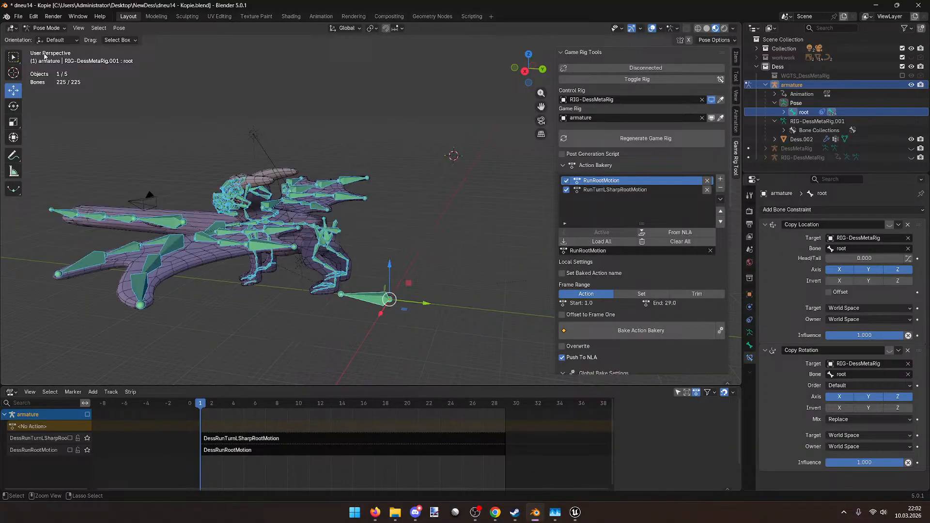
middle_drag(44, 56, 221, 145)
key(alt+r)
scroll(214, 111, down, 2)
key(ctrl+s)
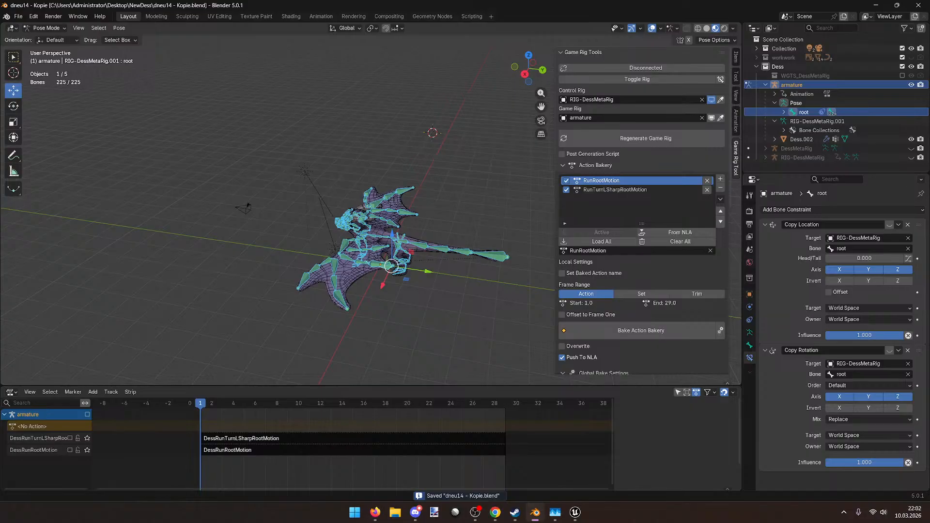
middle_drag(279, 213, 182, 177)
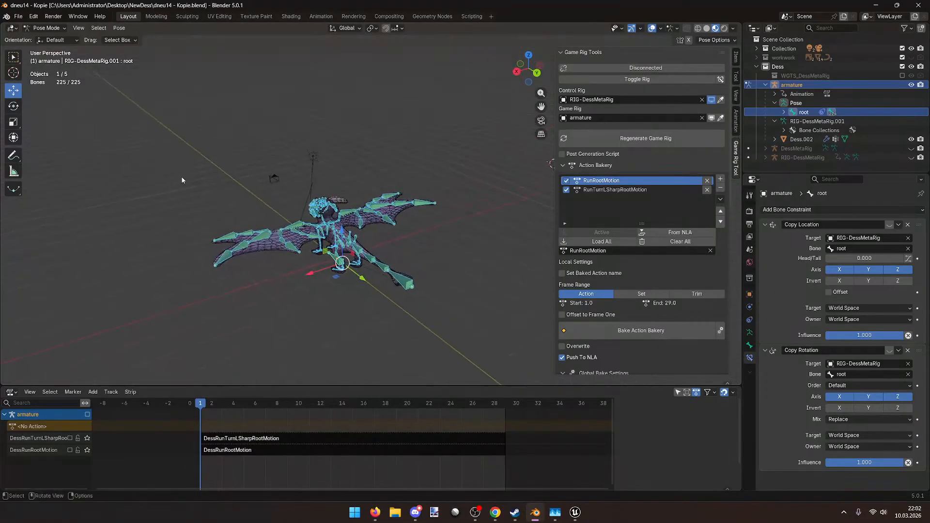
click(18, 16)
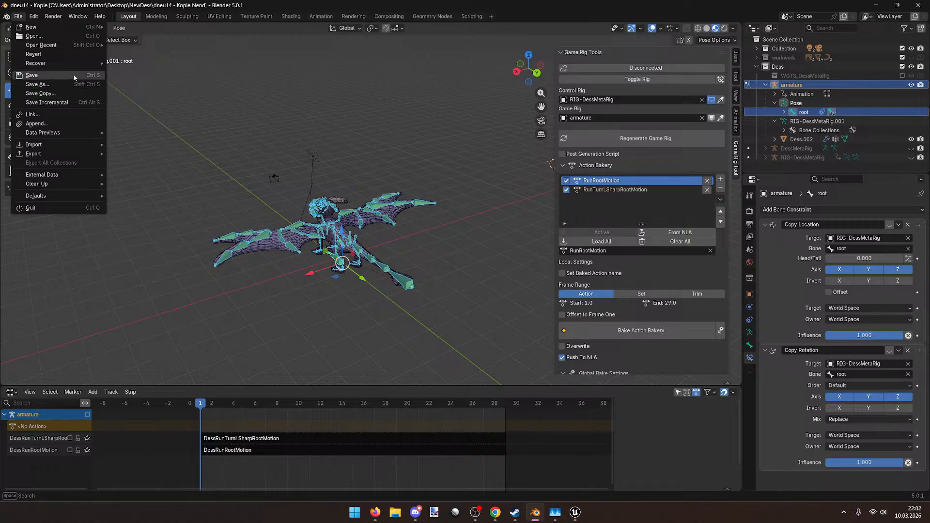
Step: Export the rig alone as an FBX to Dess.fbx
mouse_move(57, 152)
click(157, 226)
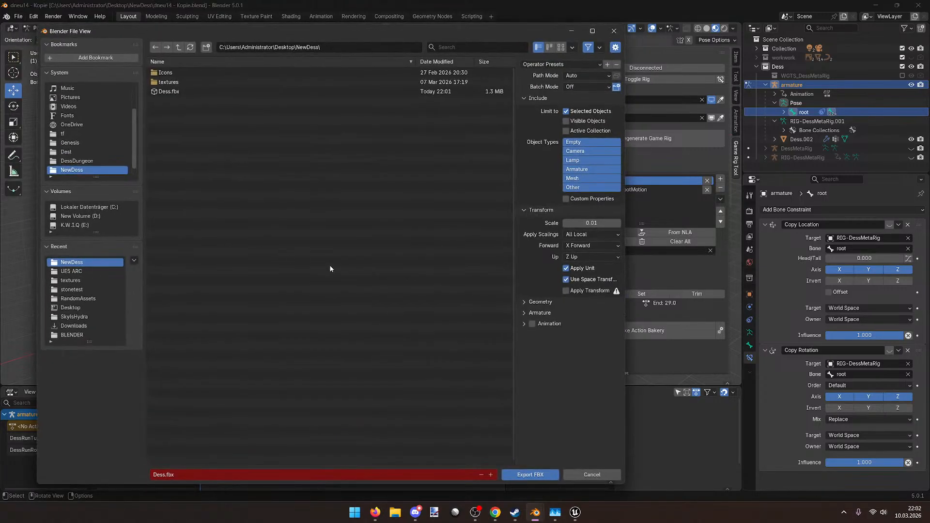
click(523, 475)
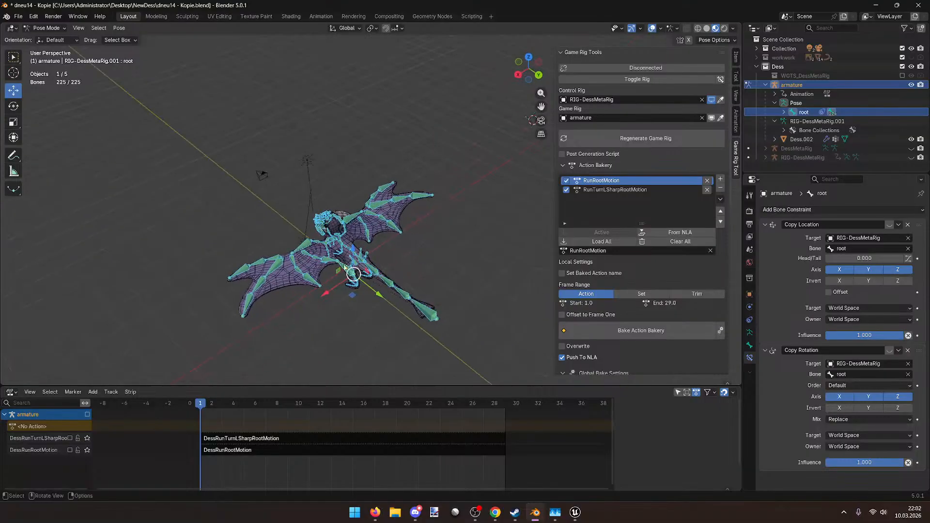
Step: Return the armature to Object Mode and select it together with the Dess.002 mesh
click(310, 258)
click(46, 28)
click(41, 35)
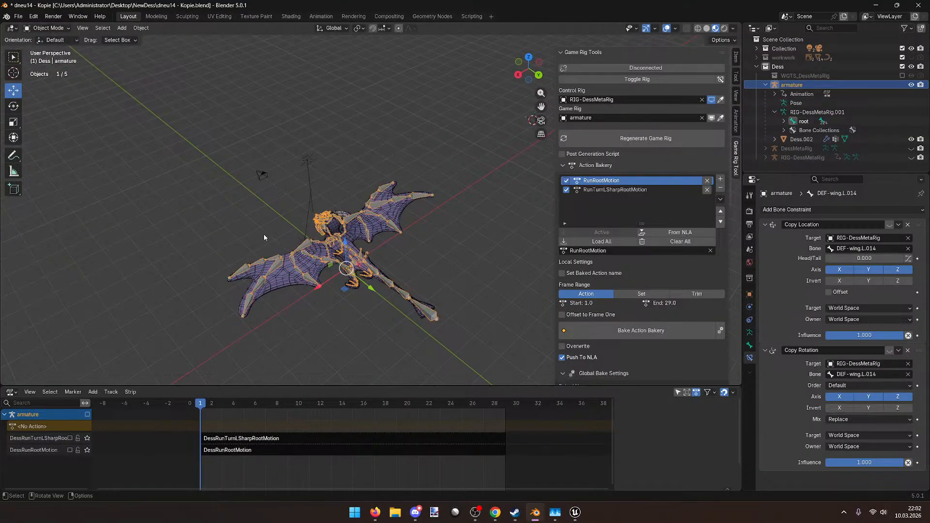
middle_drag(242, 219, 245, 252)
drag(244, 251, 274, 275)
Step: Export the armature and Dess.002 mesh as FBX, overwriting Dess.fbx
click(18, 16)
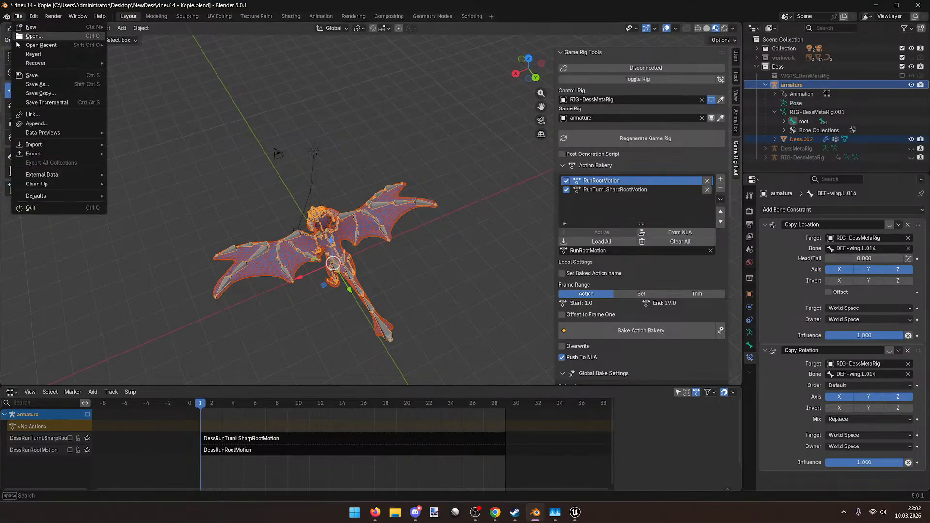
mouse_move(48, 154)
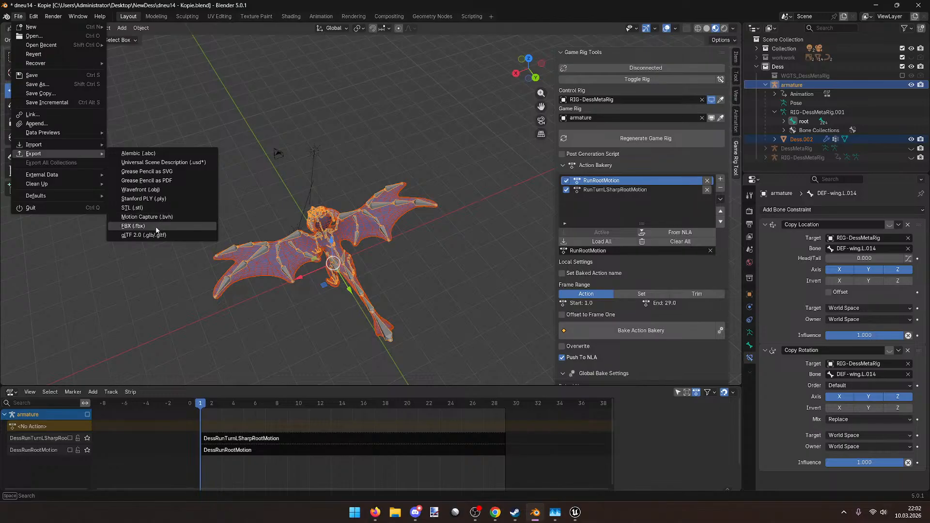
click(135, 226)
click(201, 92)
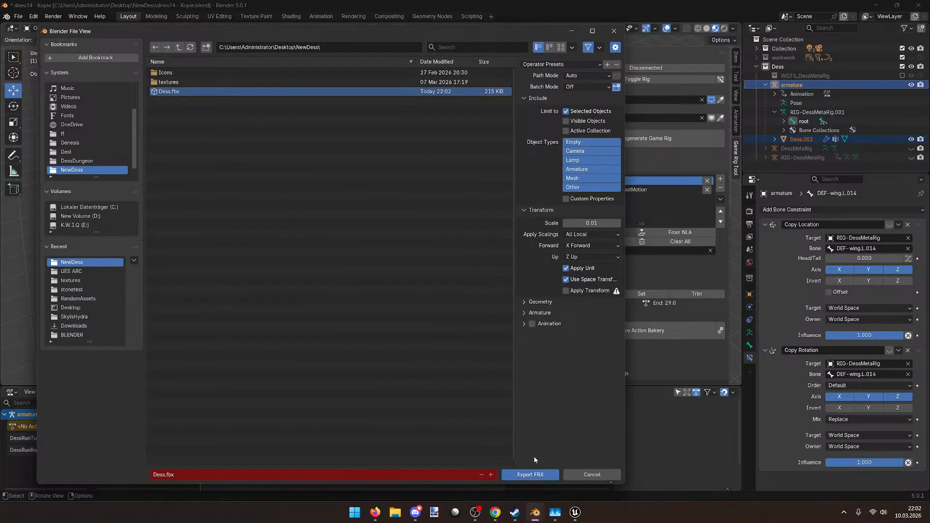
click(530, 474)
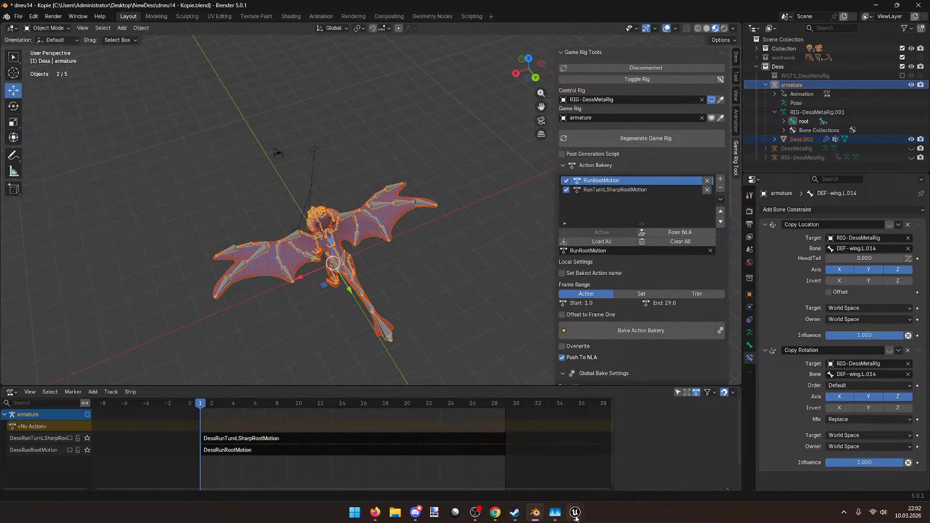
Step: Reimport the Dess mesh from the updated Dess.fbx in its Unreal mesh editor
mouse_move(574, 513)
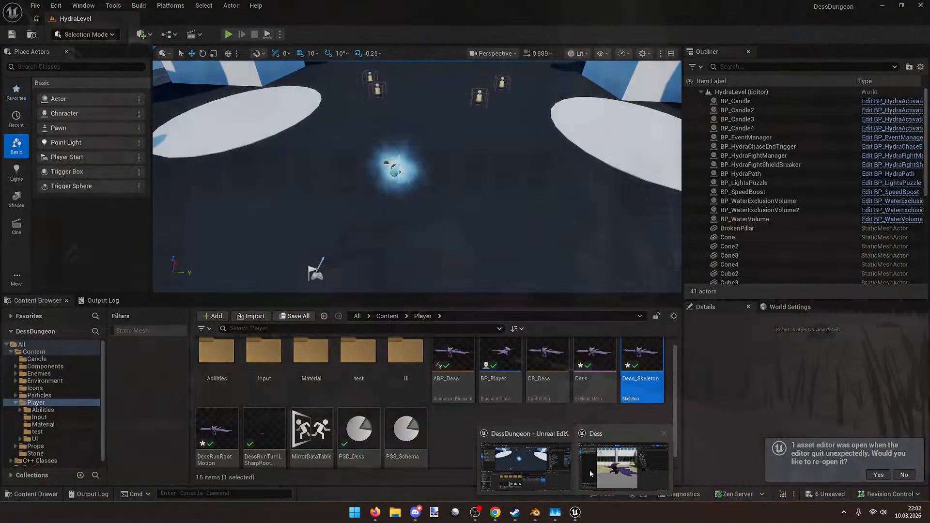
click(600, 462)
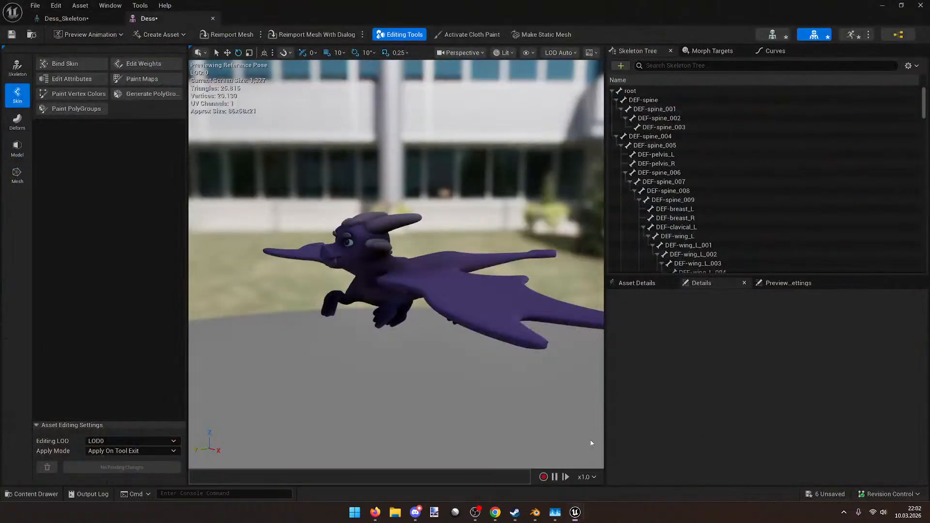
click(232, 34)
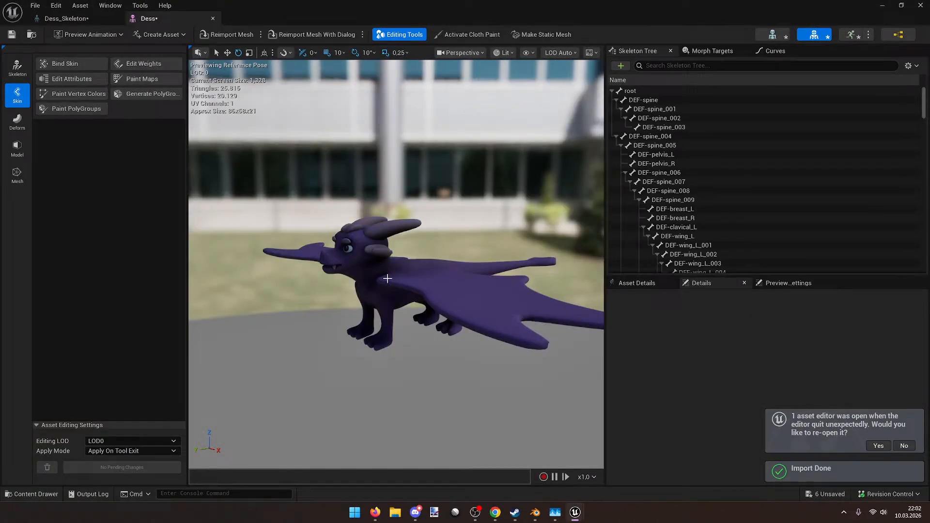
Step: Inspect the root and DEF-spine bones, open Dess_Skeleton, and go back to Blender
click(612, 91)
click(612, 91)
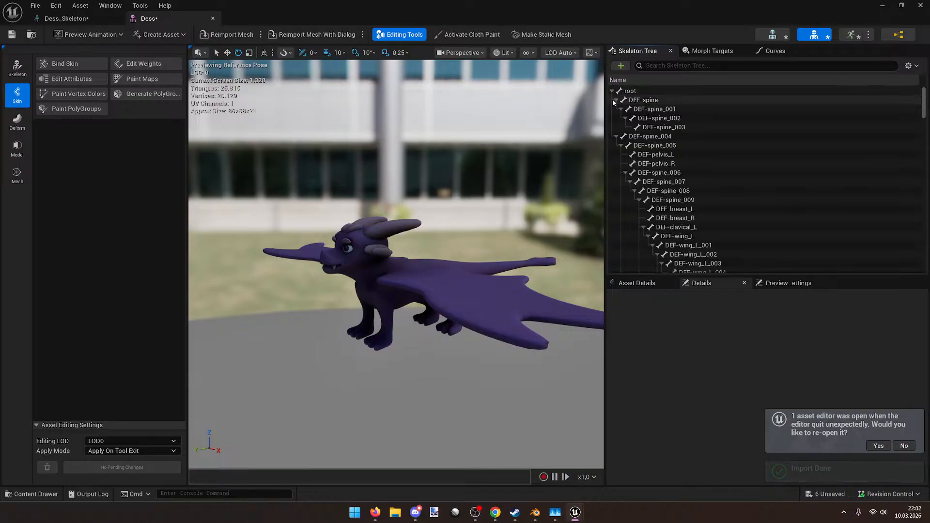
click(616, 100)
click(616, 109)
click(65, 18)
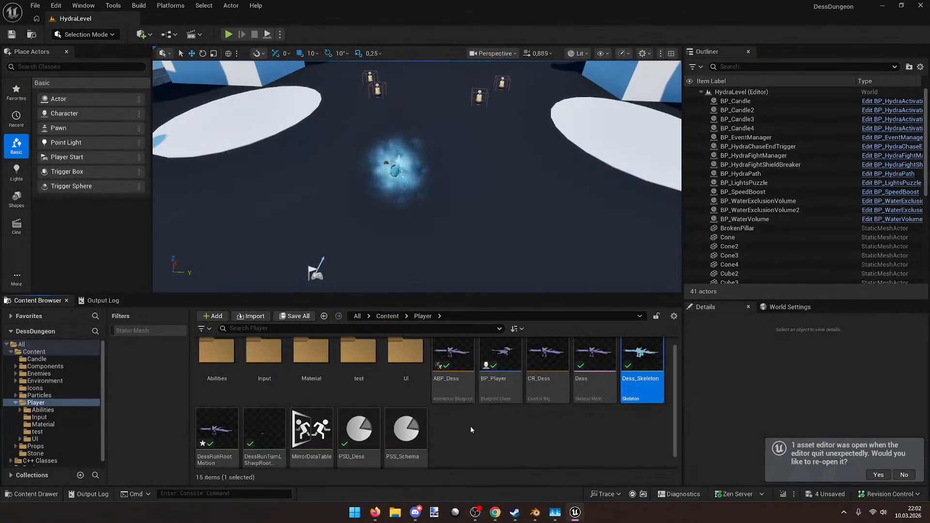
key(alt+Tab)
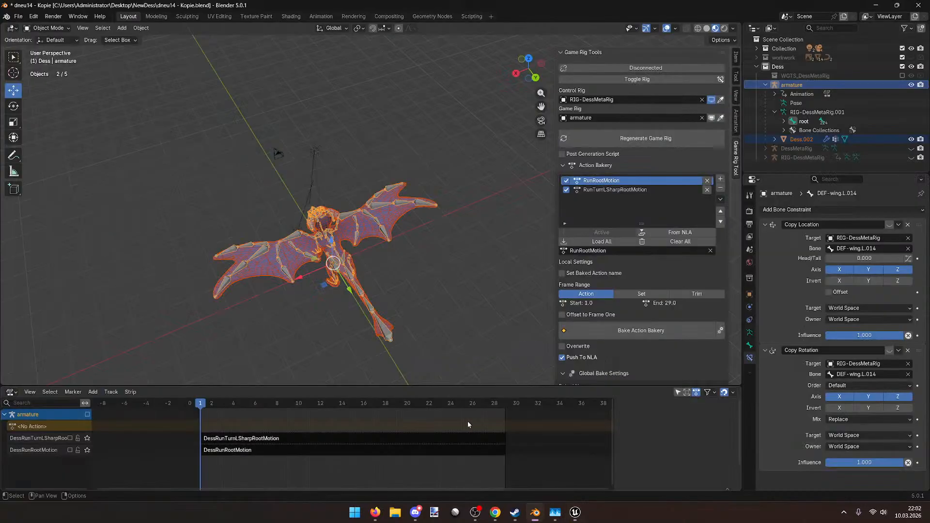
Step: Re-enable the armature's NLA tracks in the NLA editor
middle_drag(395, 314, 427, 324)
scroll(426, 324, up, 3)
click(87, 415)
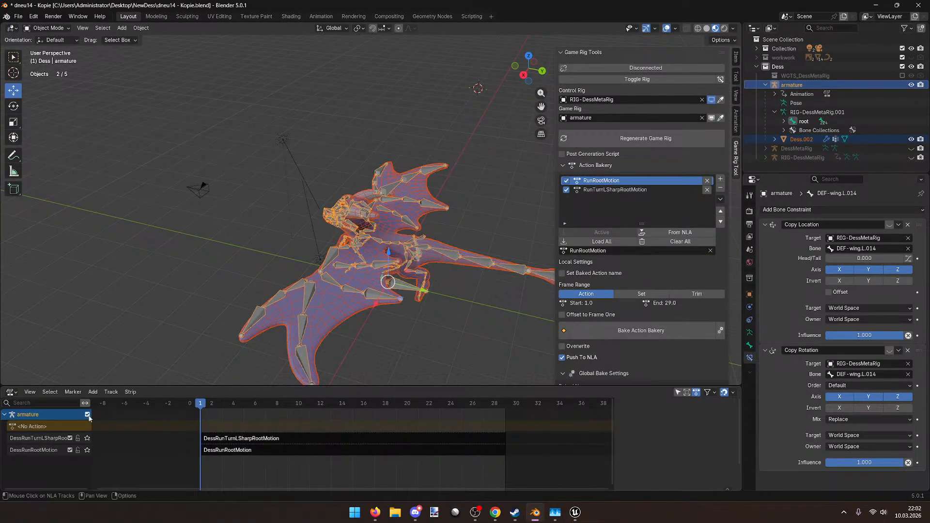
Step: Export the animated rig to Dess.fbx again, then switch to Unreal Editor
click(20, 17)
mouse_move(41, 153)
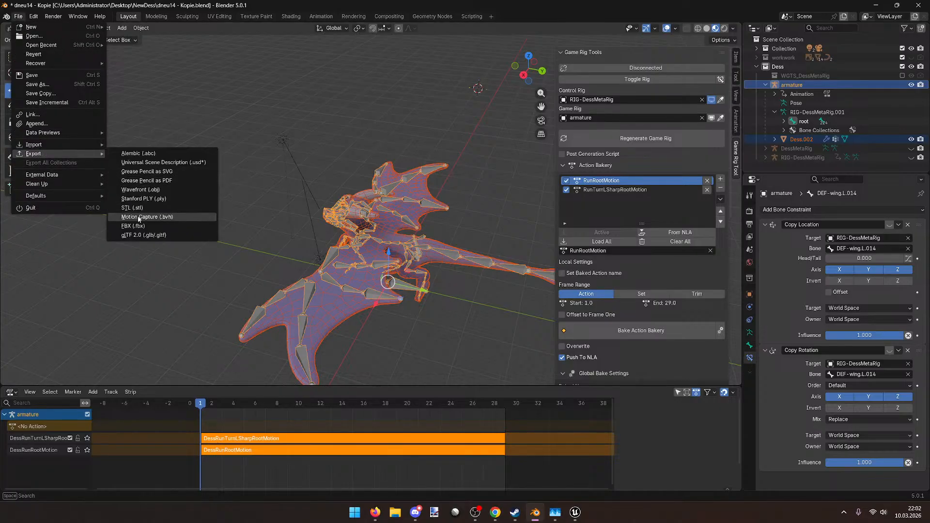
click(133, 225)
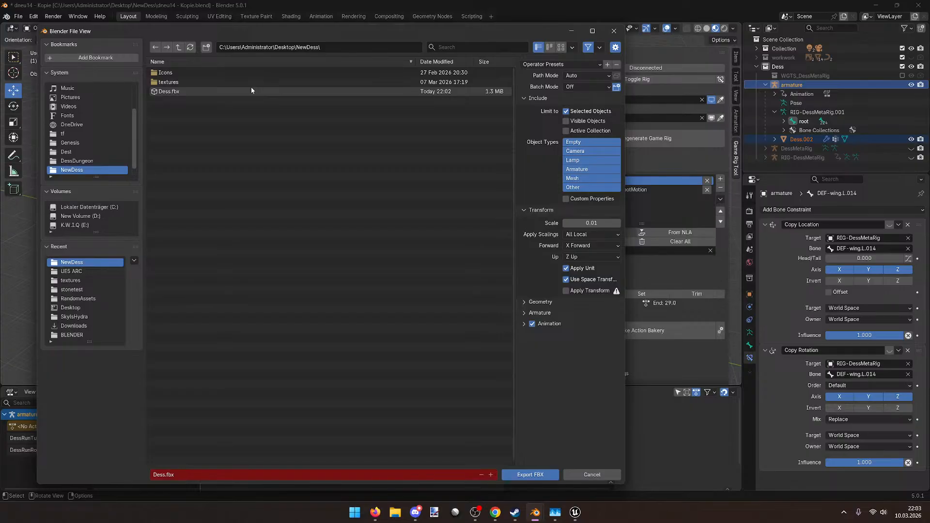
click(529, 474)
click(575, 512)
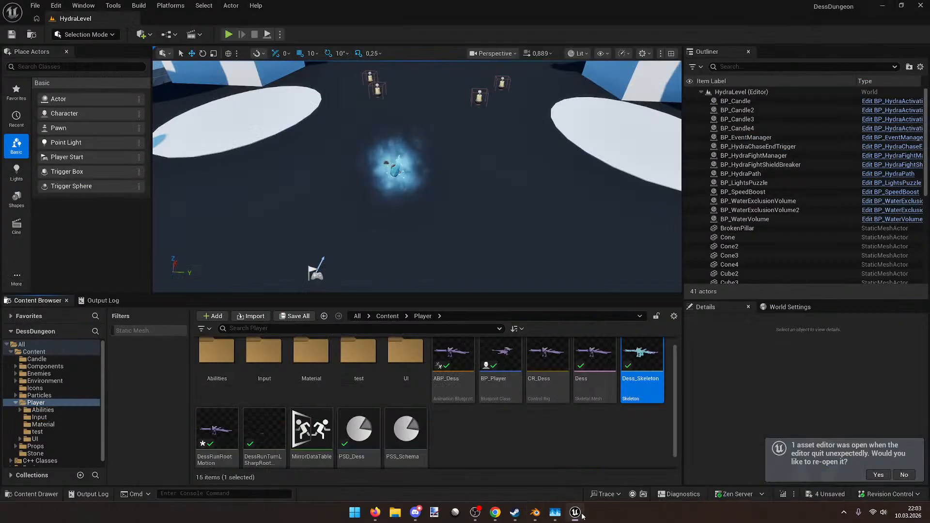
Step: Open and reimport the DessRunRootMotion animation, then minimize its editor
double_click(224, 422)
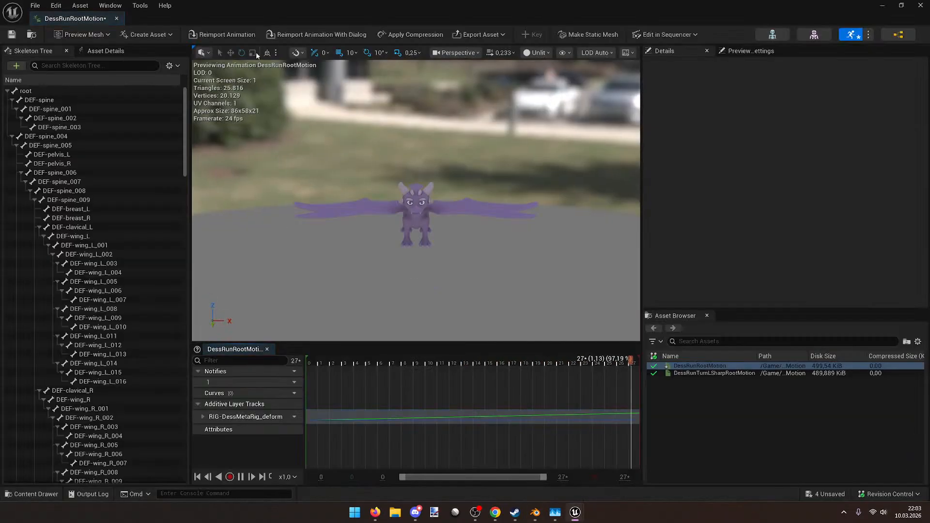
click(237, 36)
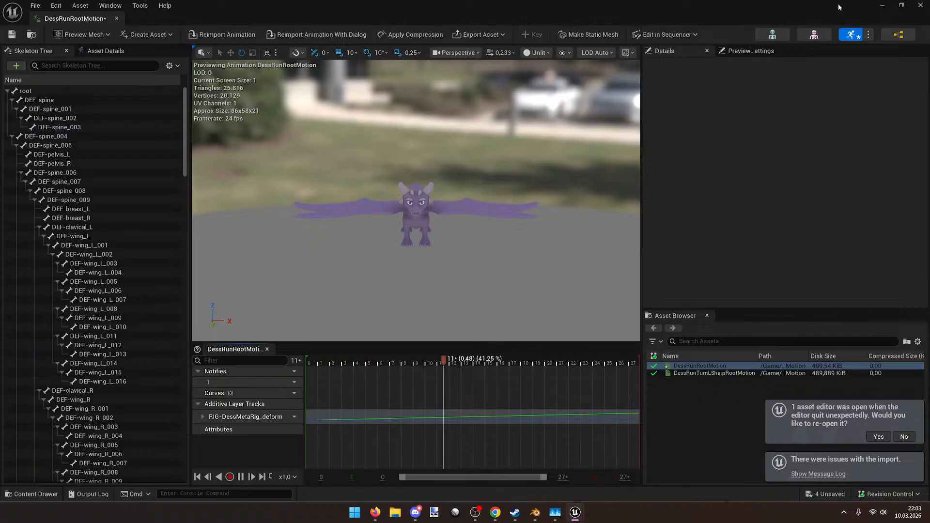
click(883, 5)
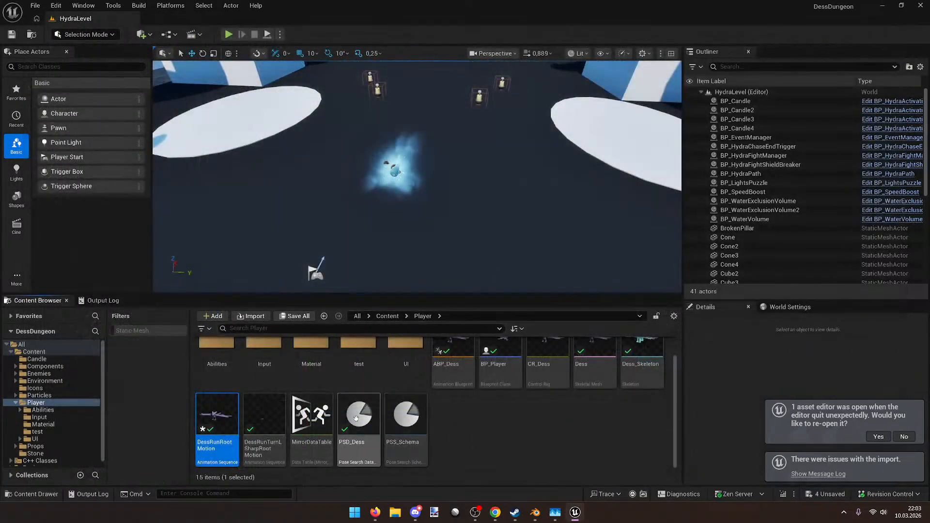
Step: Delete DessRunRootMotion and DessRunTurnLSharpRootMotion, confirming the prompts, then open the test folder
click(275, 419)
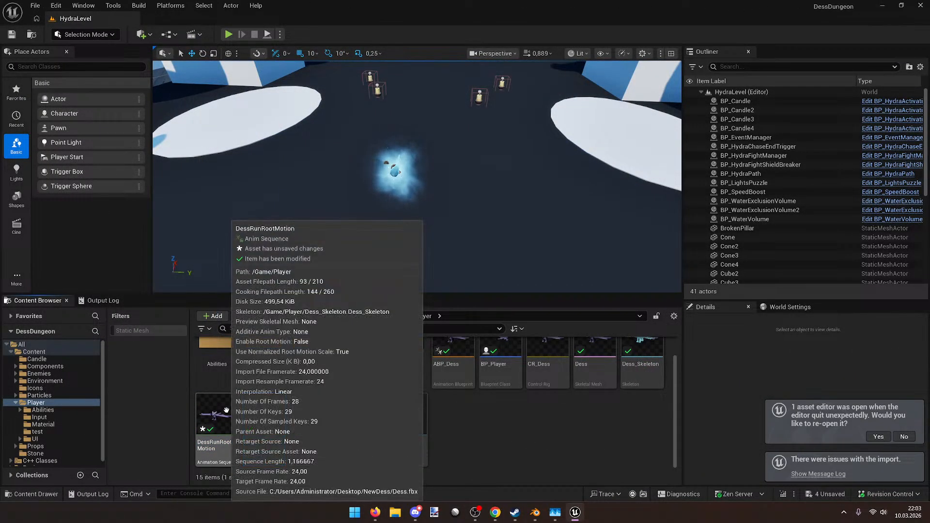
ctrl+click(218, 410)
key(Delete)
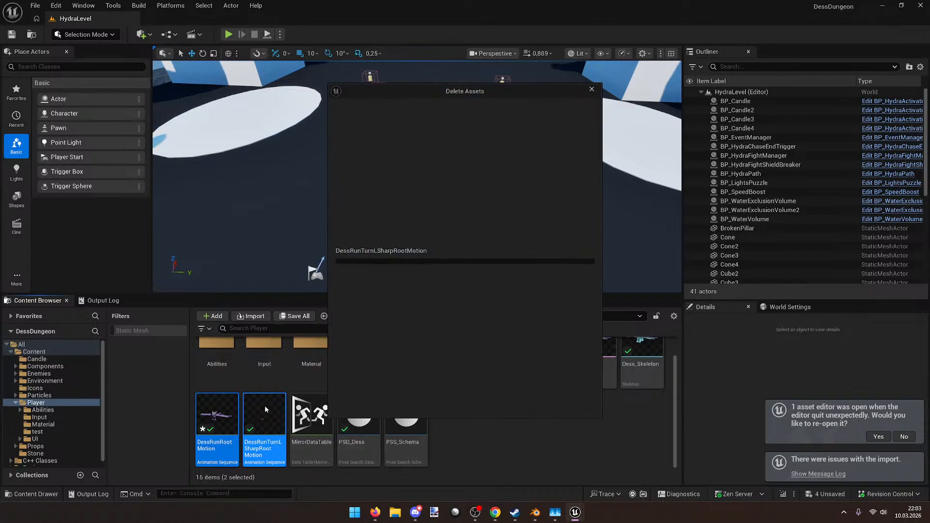
key(Return)
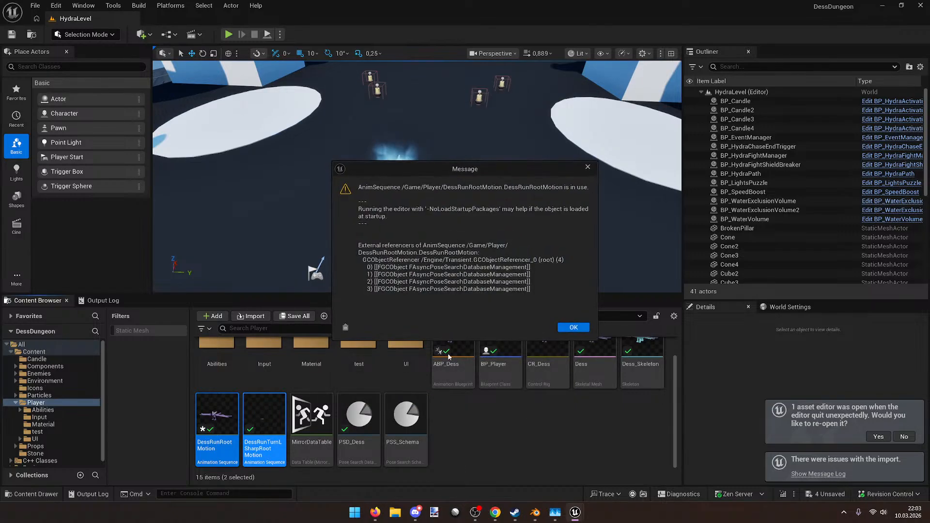
click(572, 326)
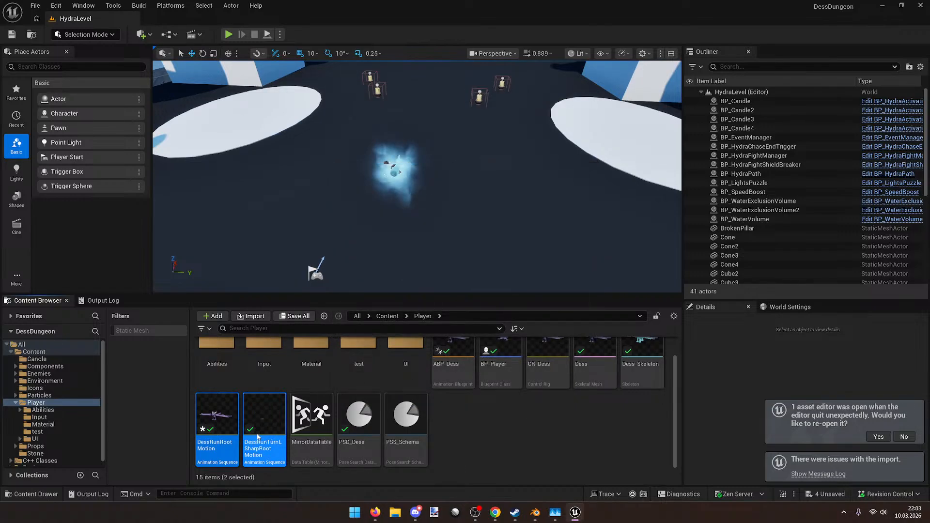
key(Delete)
click(464, 401)
double_click(358, 356)
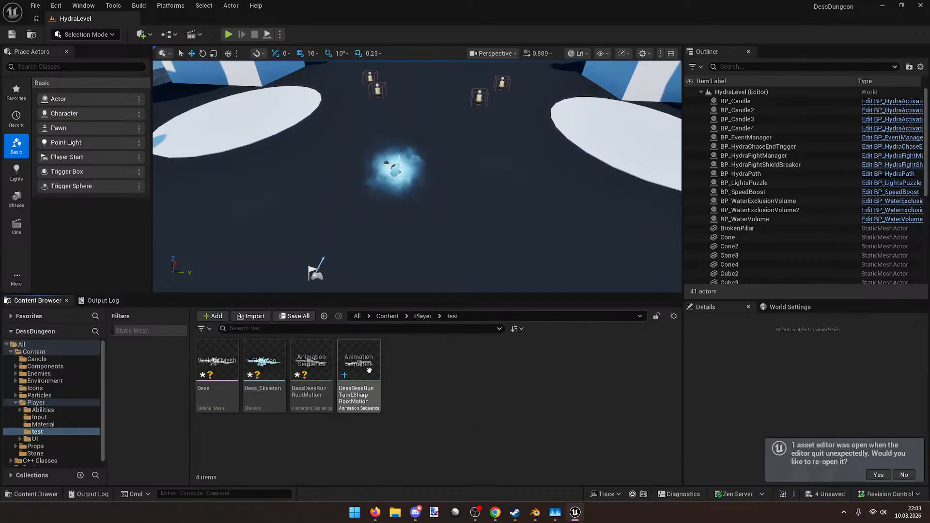
Step: Select all four assets in test, save the pending change, and return to Player
click(369, 370)
shift+click(217, 378)
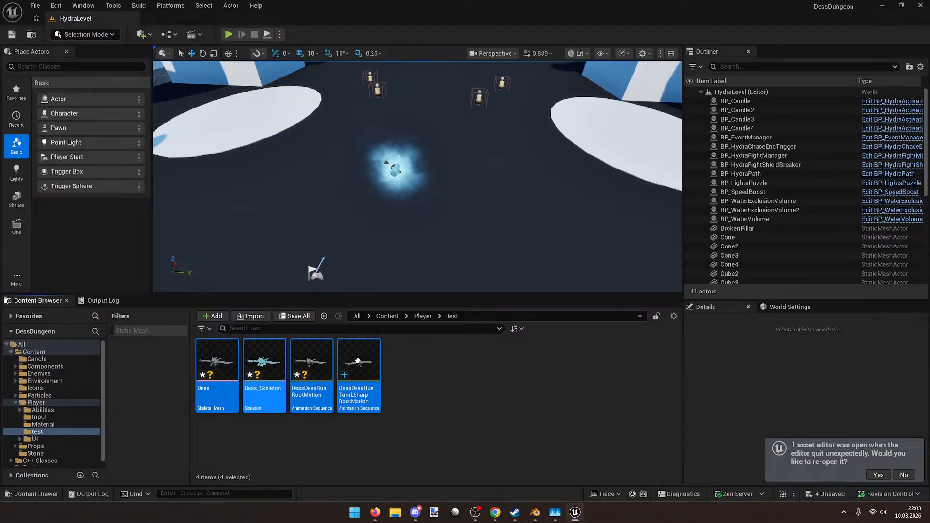
click(816, 494)
click(536, 356)
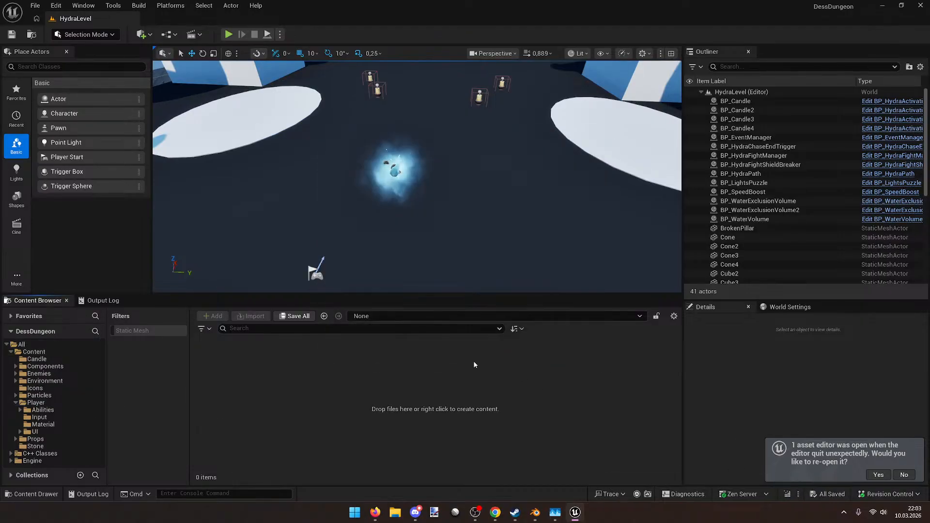
click(419, 317)
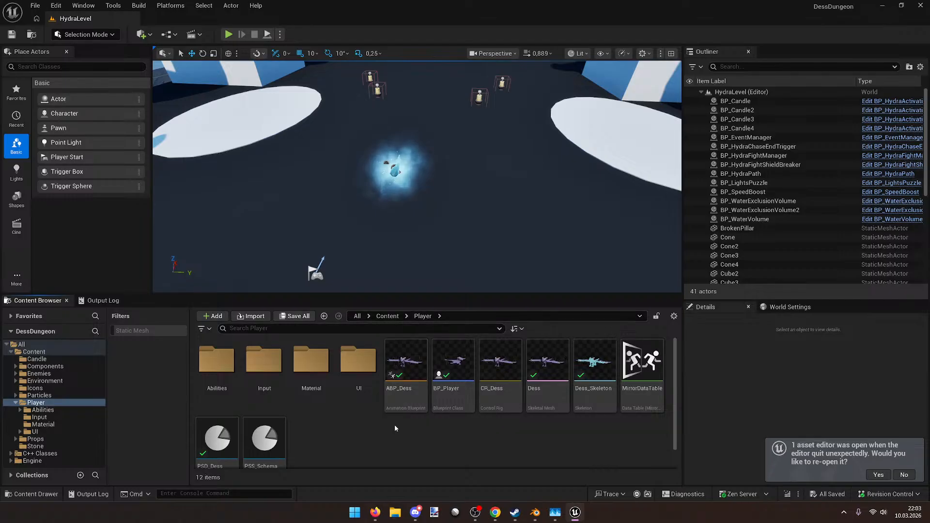
Step: Create a new folder named test in Player
right_click(397, 441)
click(431, 146)
text(test)
key(Return)
key(Return)
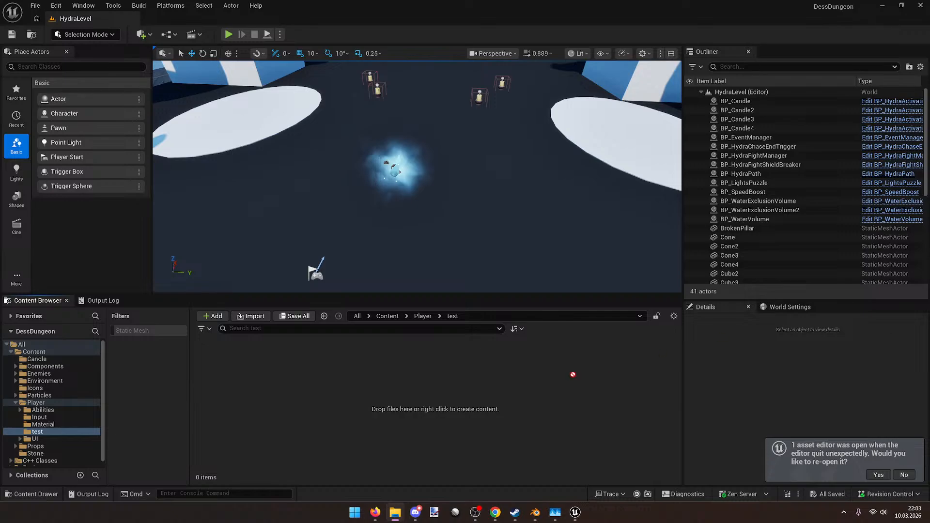
Step: Drop Dess.fbx into test, cancel the import, and return to Player
drag(493, 391, 490, 390)
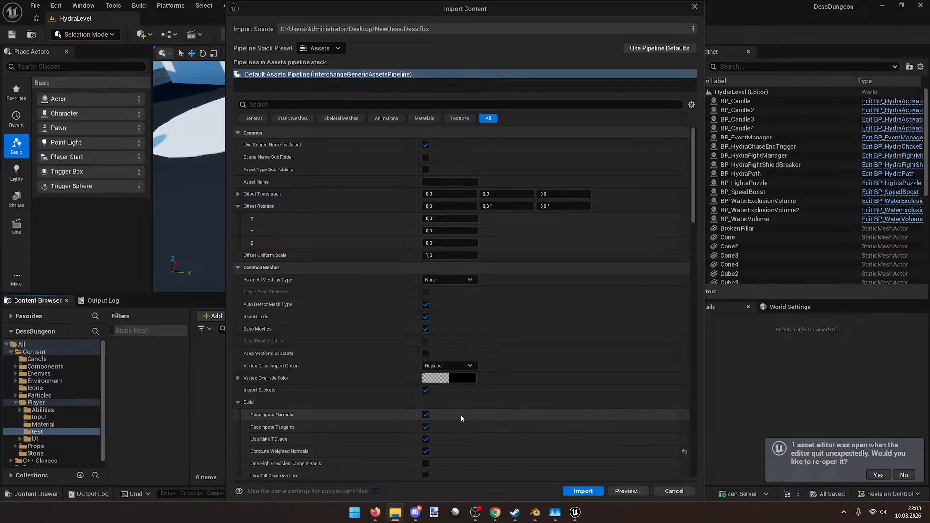
scroll(455, 409, down, 3)
scroll(577, 443, down, 2)
click(674, 491)
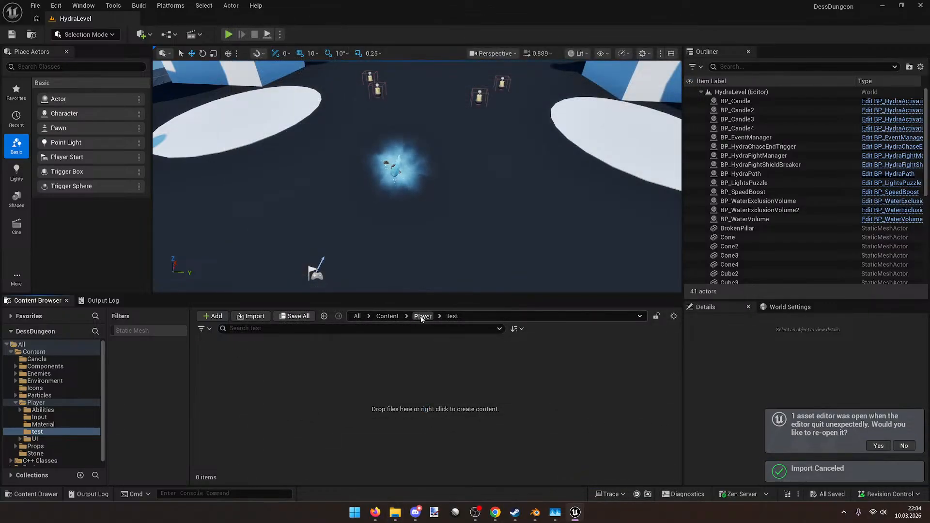
click(422, 316)
Step: Delete the test folder, quit Unreal without saving, and minimize Blender
click(370, 370)
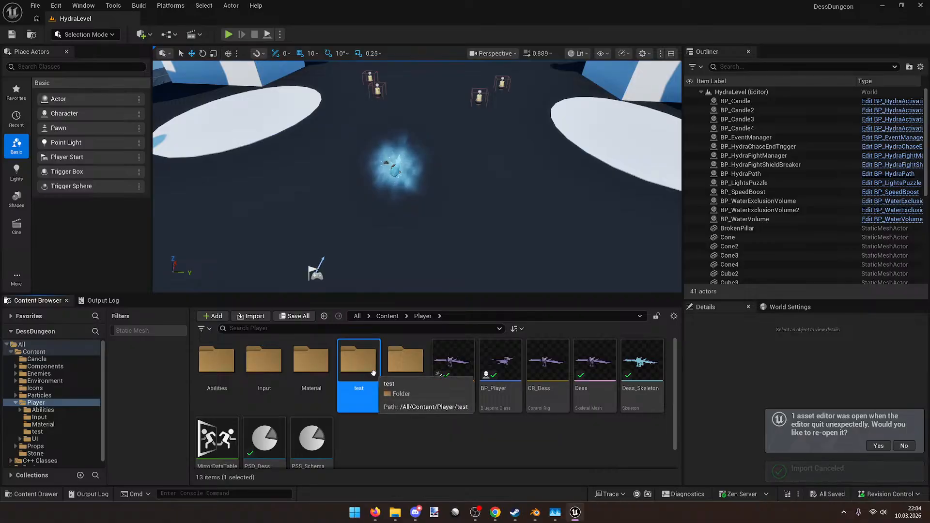
key(Delete)
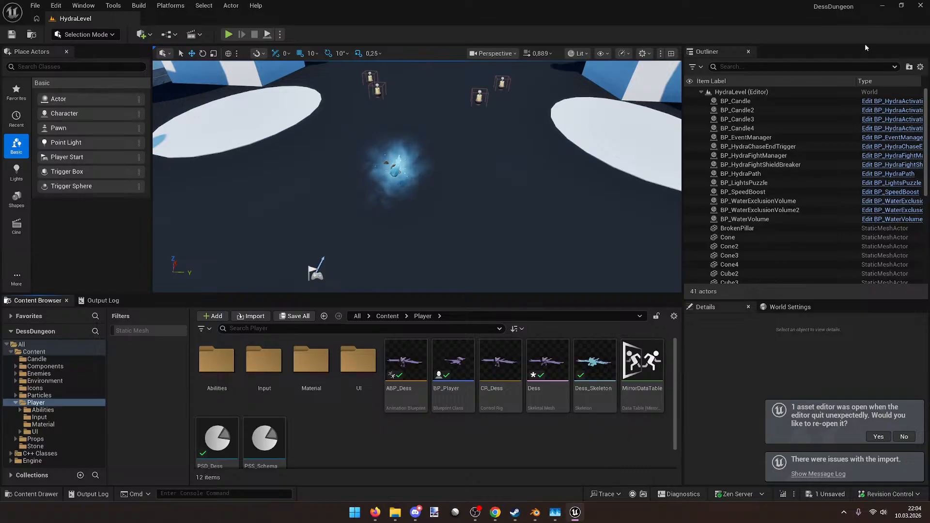
click(920, 5)
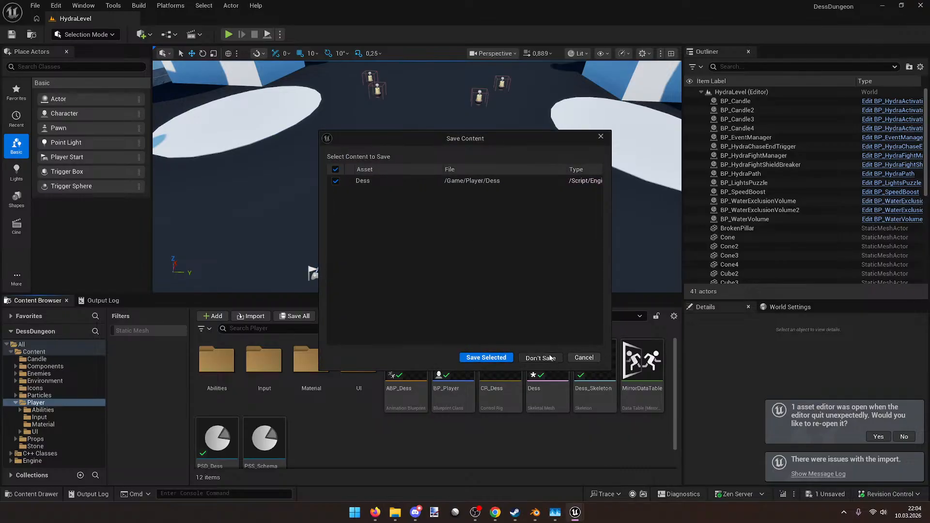
click(547, 358)
click(875, 5)
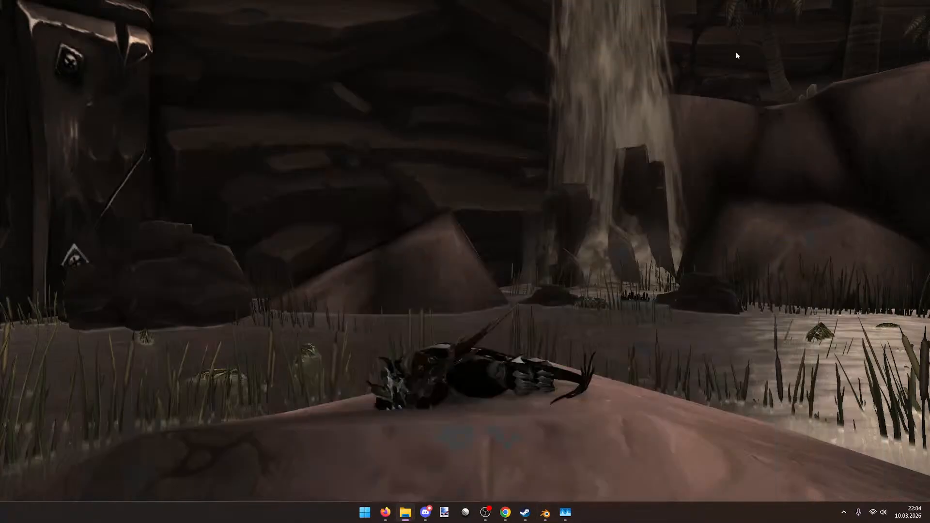
Step: Launch the DessDungeon project via Start search 'dessdu', then bring Blender forward
click(364, 511)
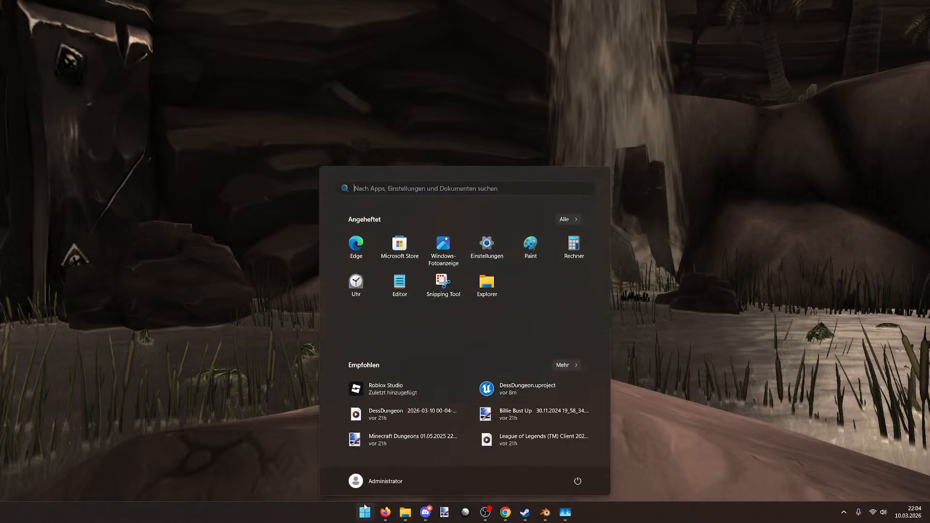
text(dessdungeon.exe)
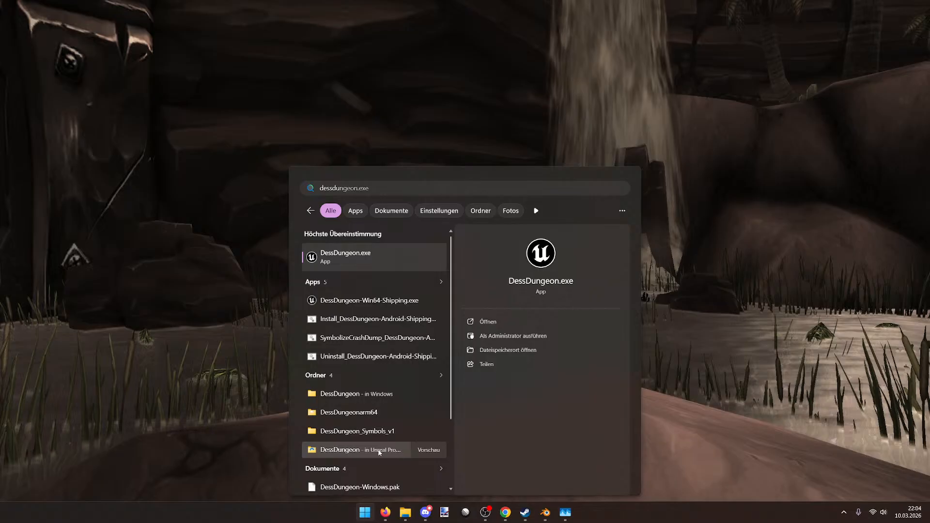
click(379, 450)
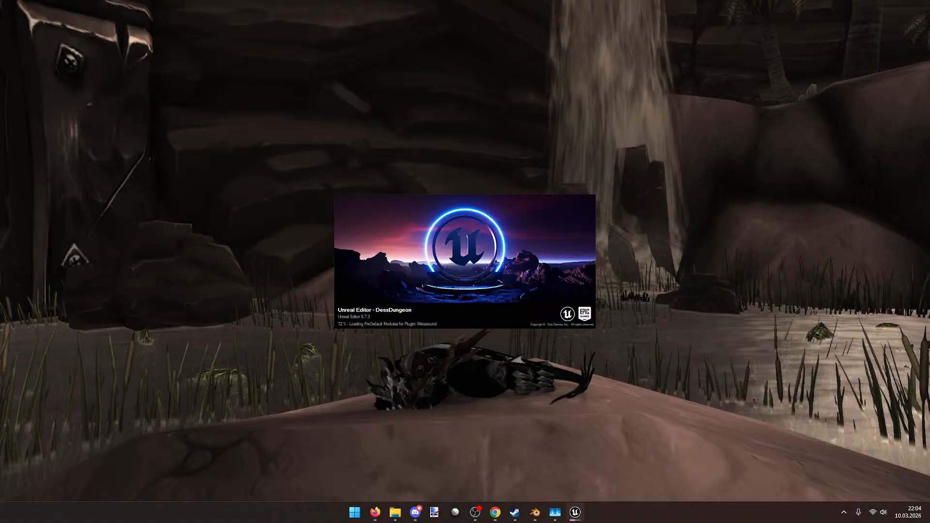
key(alt+Tab)
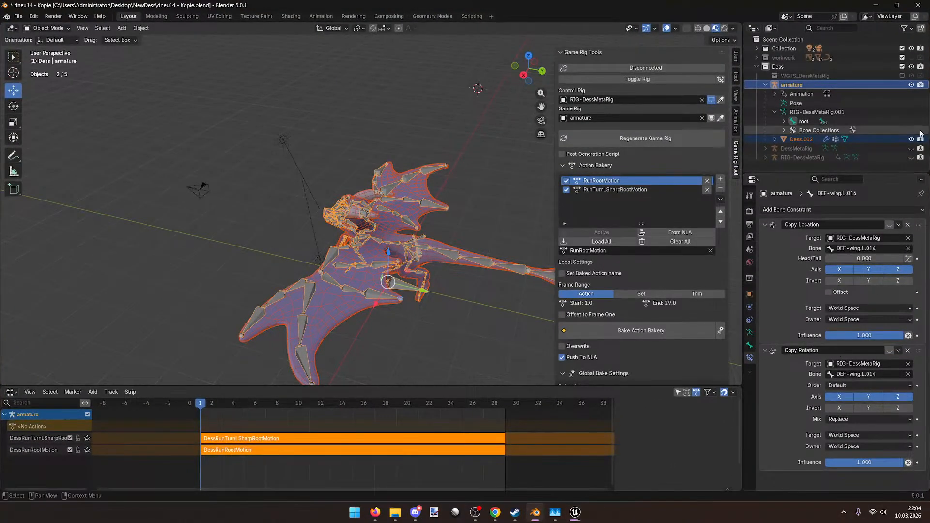
Step: Minimize Blender and bring up Unreal Editor with DessDungeon's HydraLevel loaded
click(876, 5)
click(495, 512)
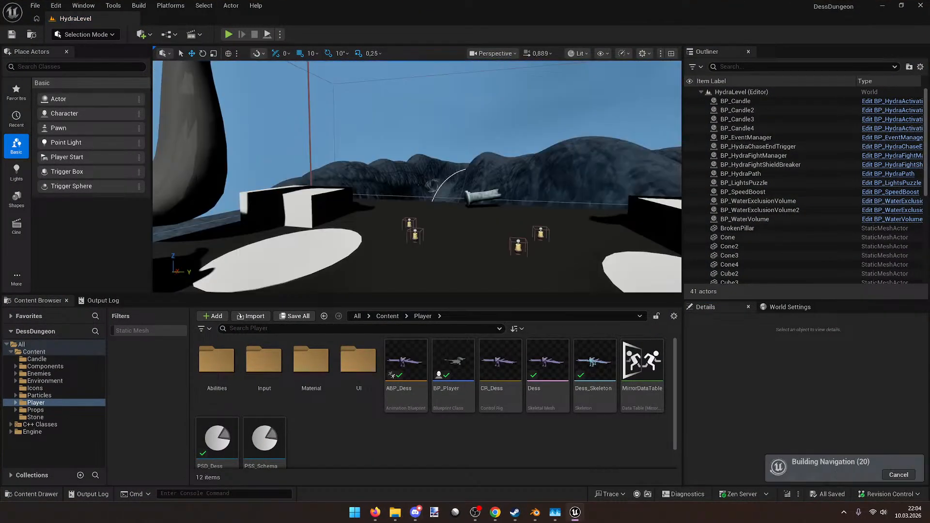
Step: Create an Anims folder in Player and drag Dess.fbx from File Explorer into it
right_drag(417, 176, 382, 148)
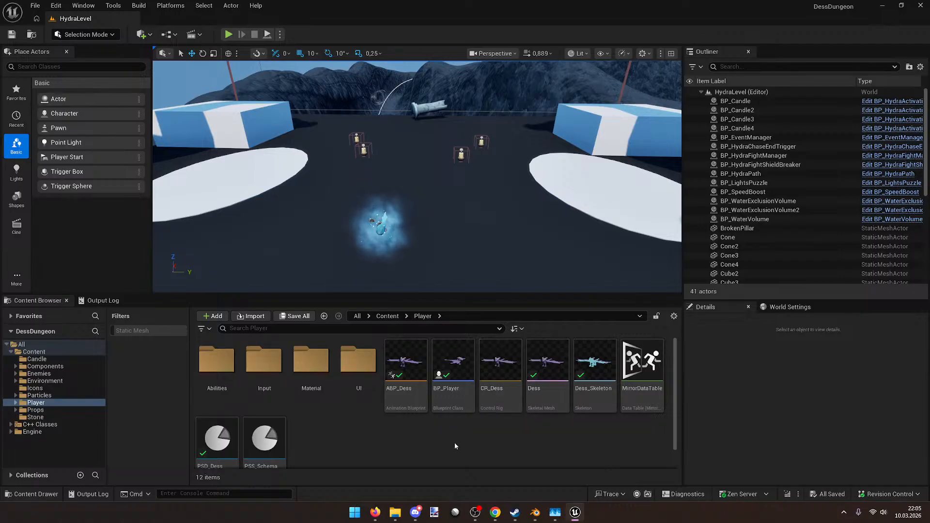
right_click(422, 462)
click(460, 166)
text(Anims)
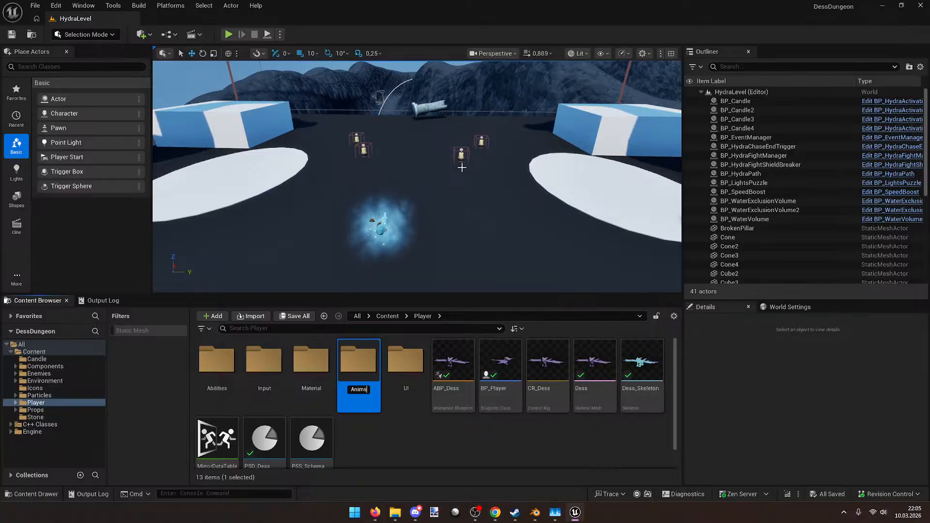
key(Return)
key(Return)
click(396, 512)
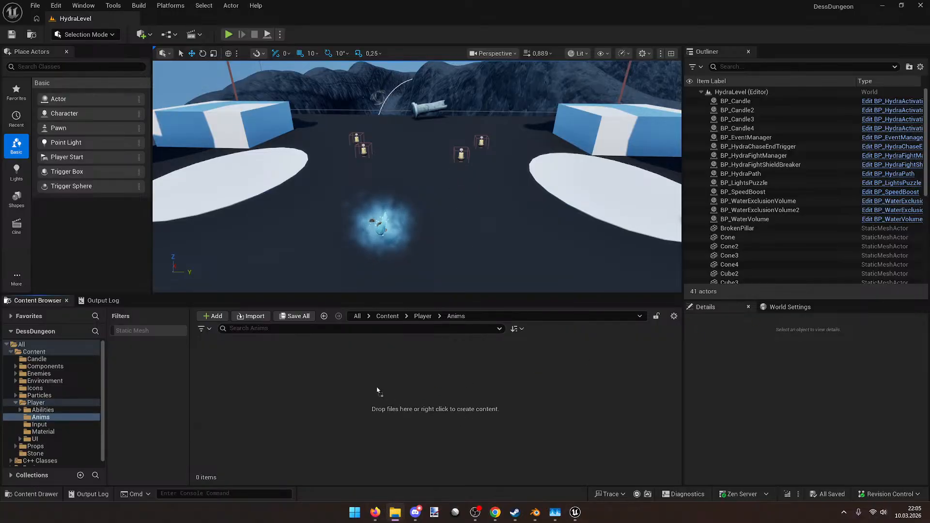
drag(378, 390, 376, 386)
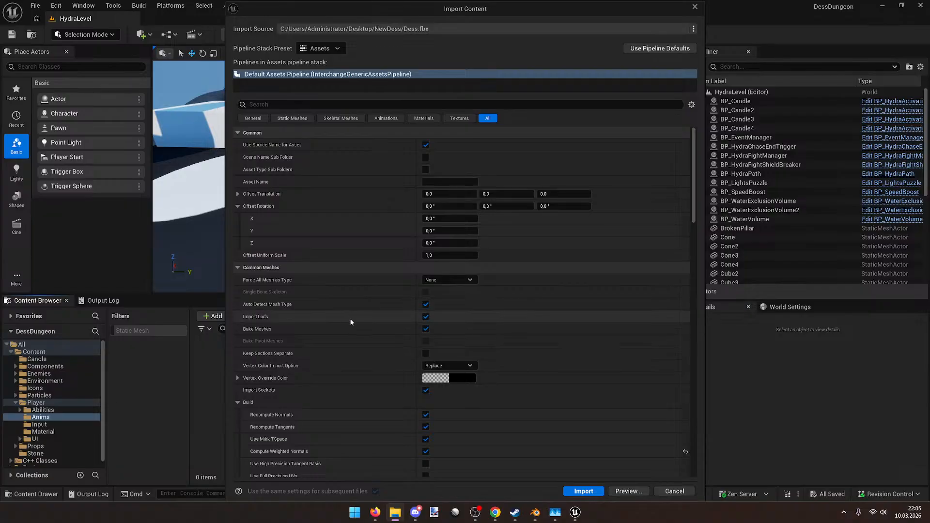
Step: Reset Compute Weighted Normals to its default in the FBX import options
scroll(350, 318, down, 1)
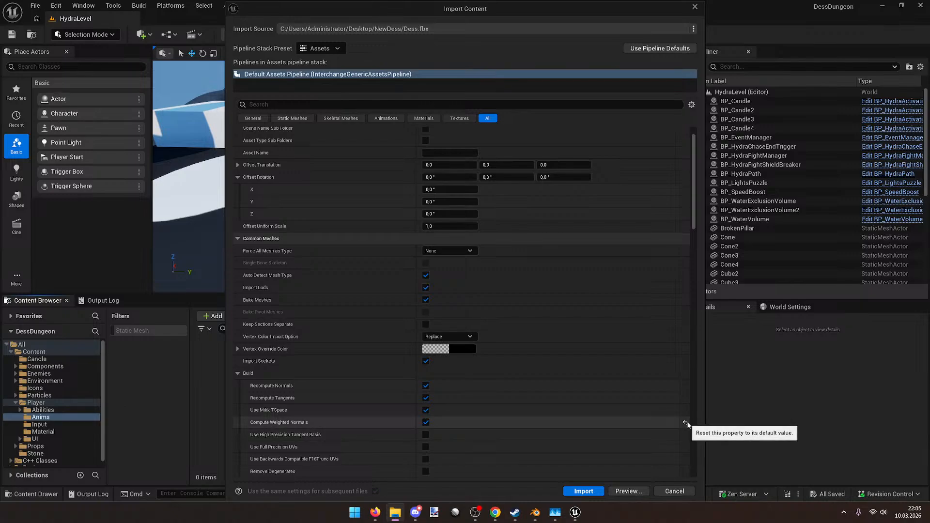
click(686, 423)
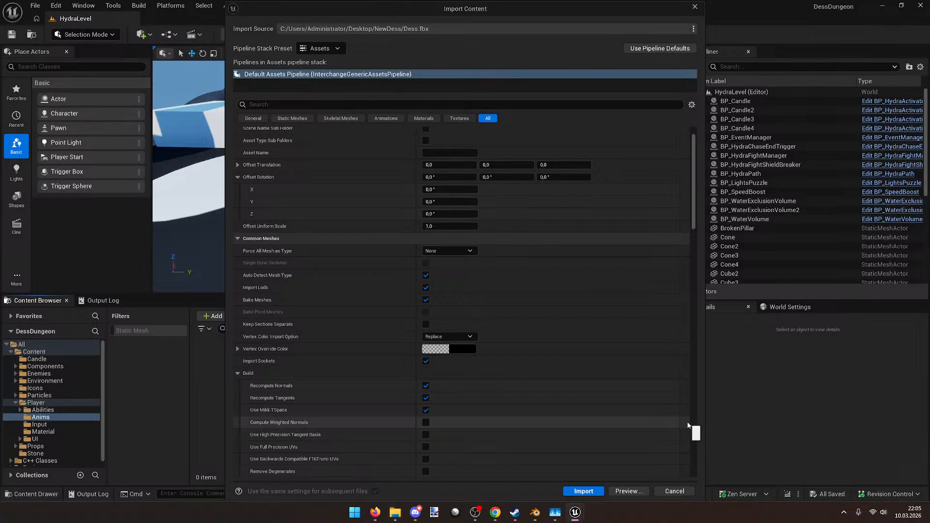
scroll(535, 413, up, 1)
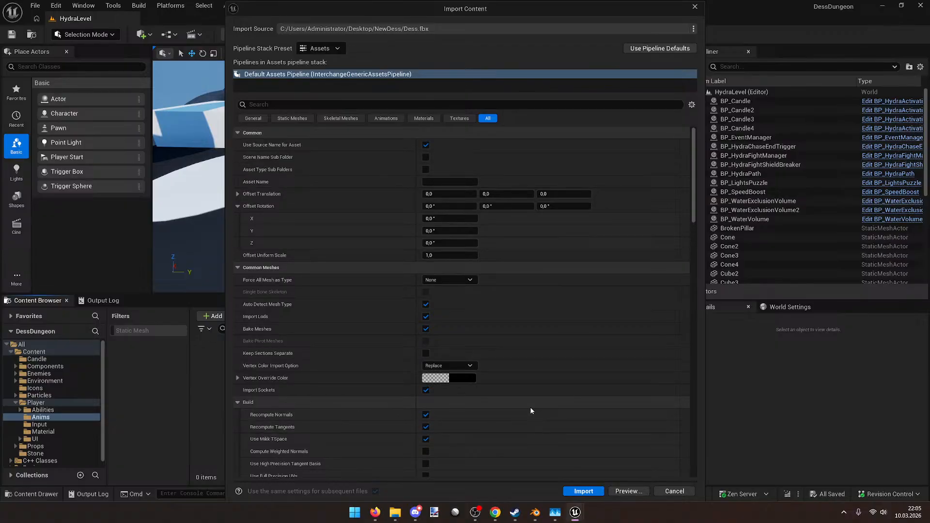
scroll(530, 407, down, 15)
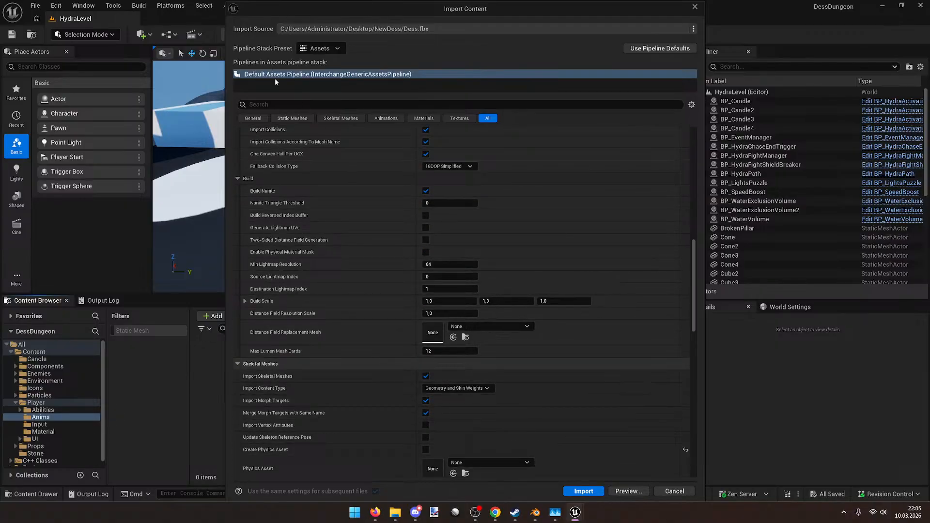
Step: Import only the animations, targeting Dess_Skeleton
click(375, 119)
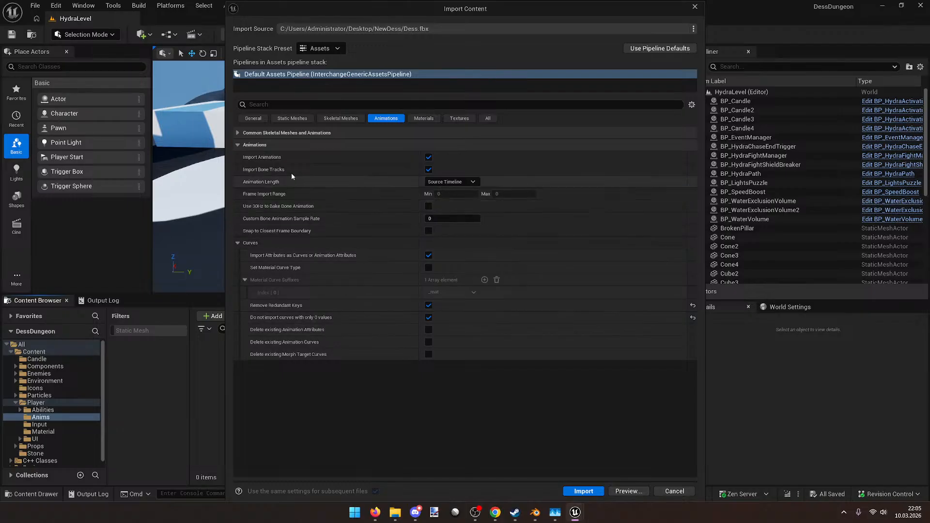
click(238, 132)
click(428, 146)
click(489, 157)
click(504, 257)
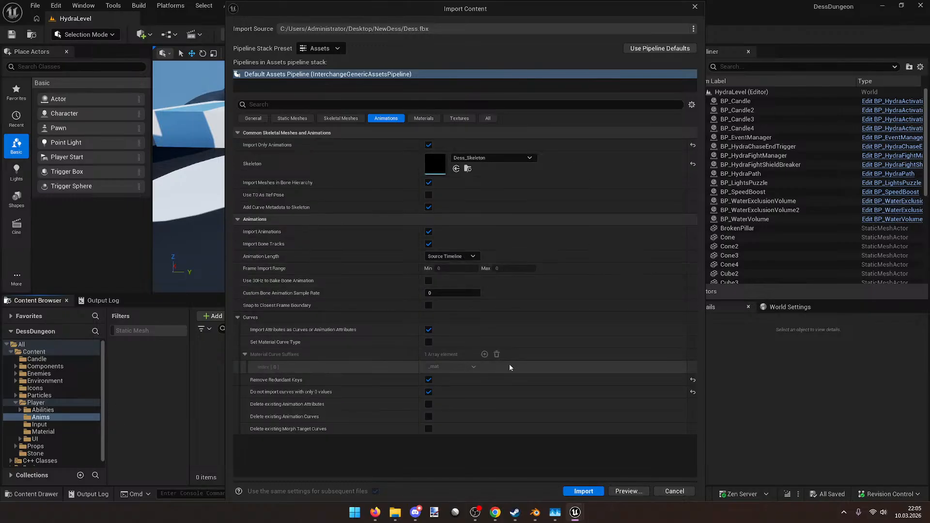
click(584, 491)
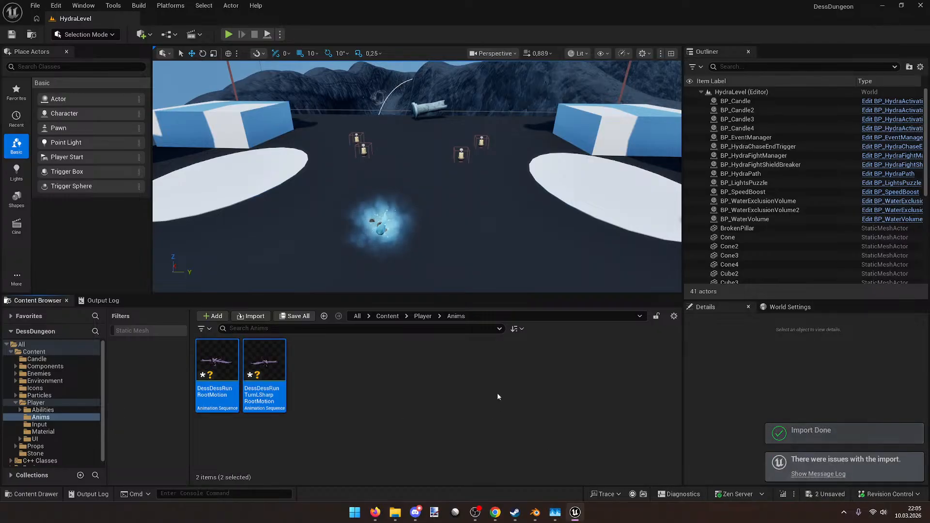
Step: Read the import warnings in the message log, then close it
click(805, 474)
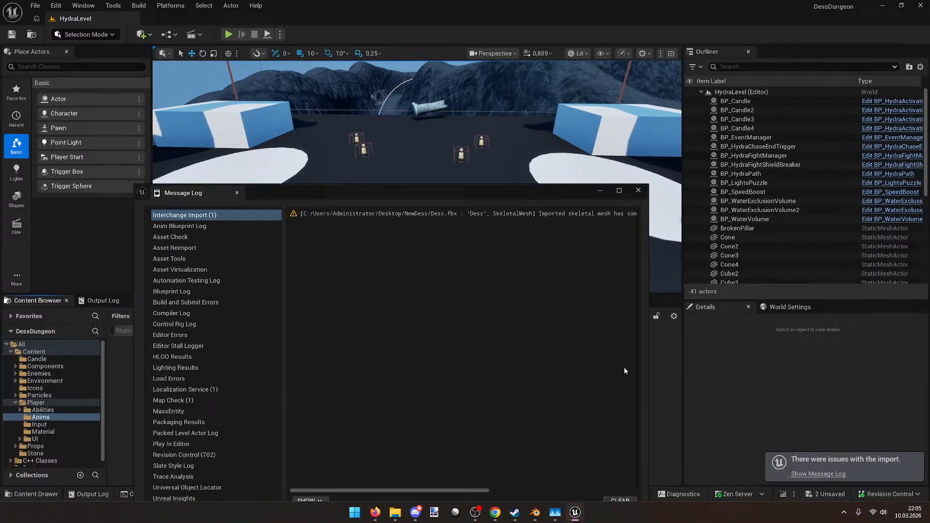
drag(462, 490, 600, 490)
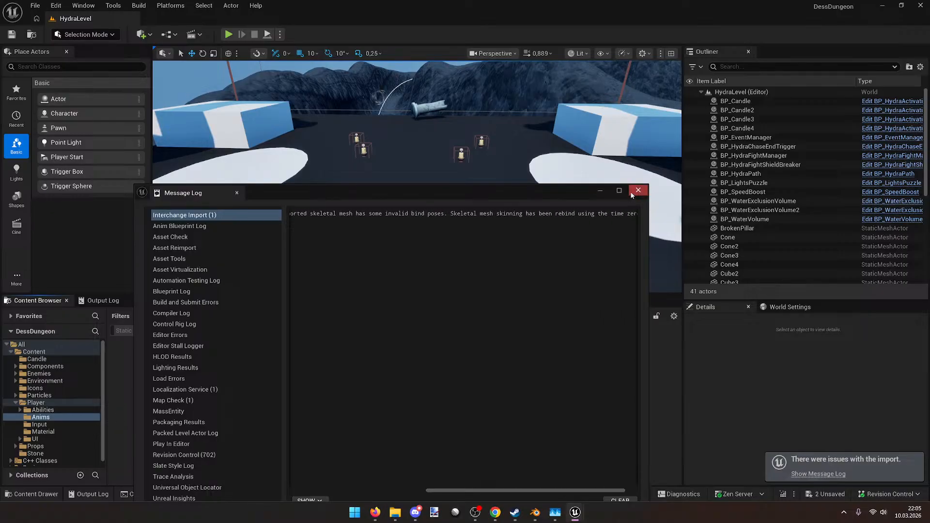
click(638, 190)
Step: Open DessDessRunTurnLSharpRootMotion from Player > Anims, select its root bone, and save it
click(422, 317)
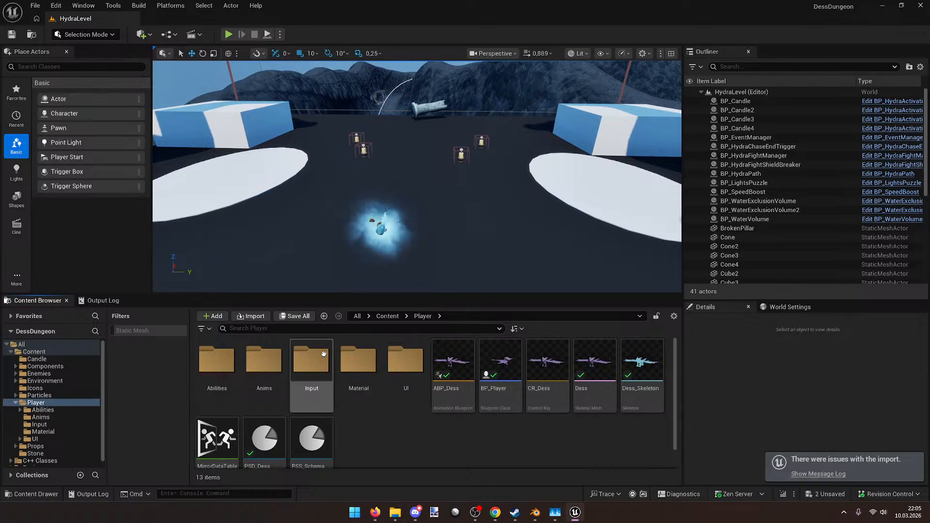
double_click(264, 359)
double_click(262, 357)
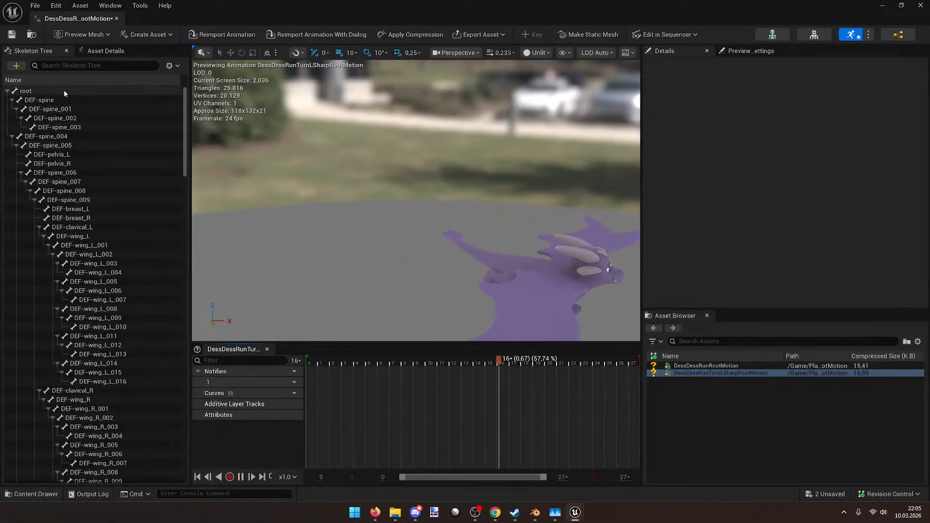
click(64, 90)
key(ctrl+s)
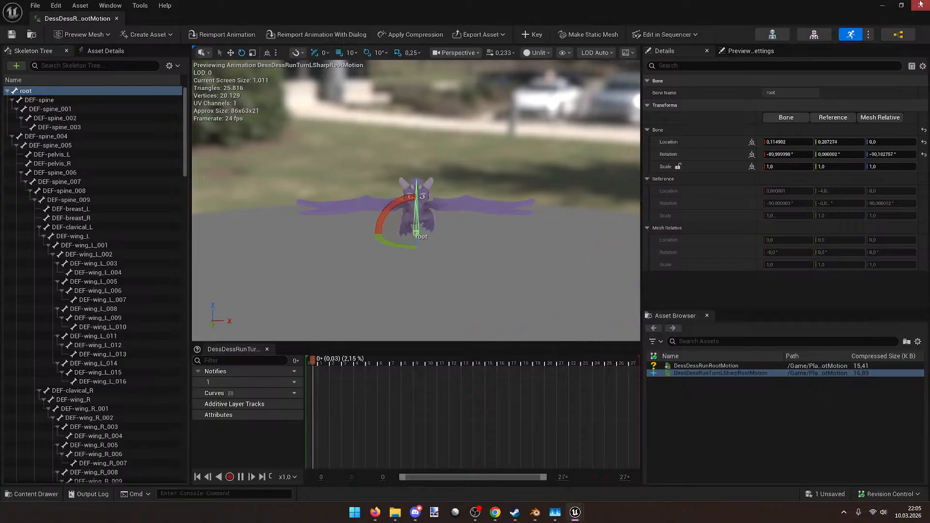
Step: Set PSD_Dess's two Asset List entries to DessDessRunRootMotion and DessDessRunTurnLSharpRootMotion
click(920, 4)
key(alt+Left)
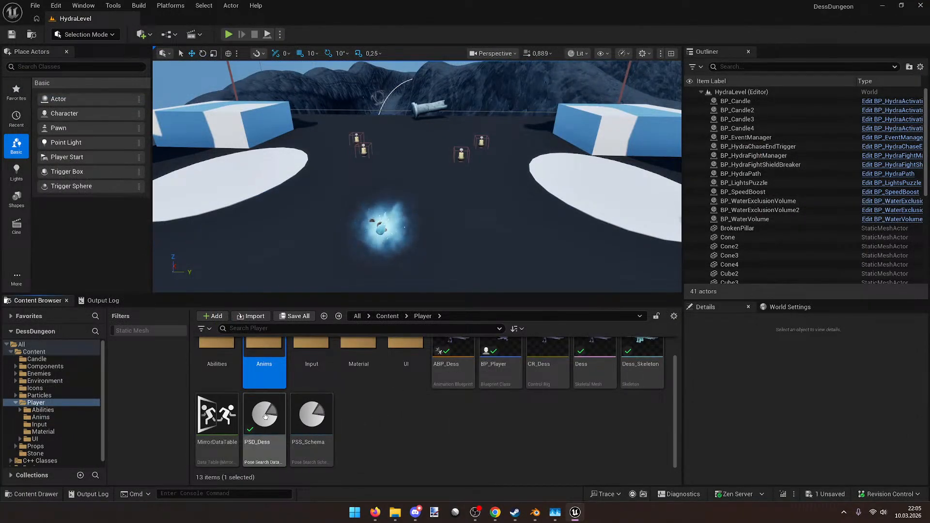
double_click(266, 416)
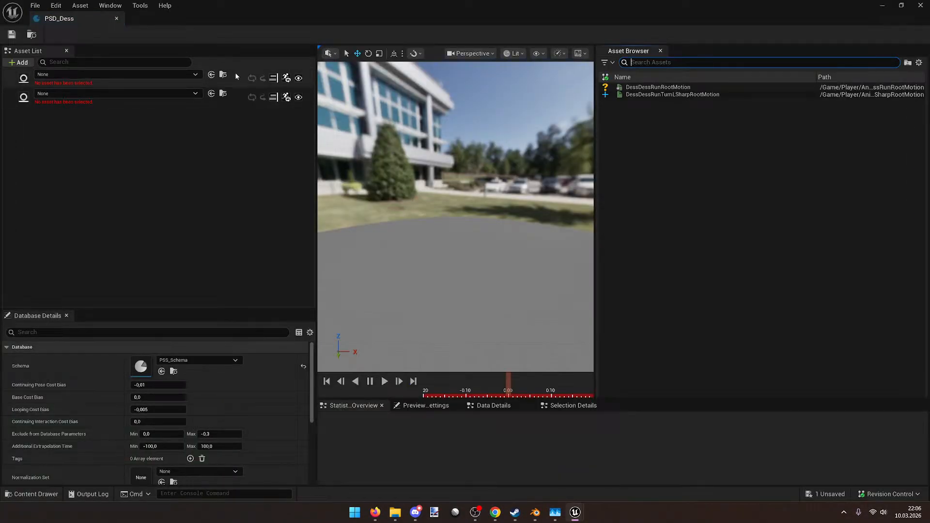
click(171, 74)
click(138, 167)
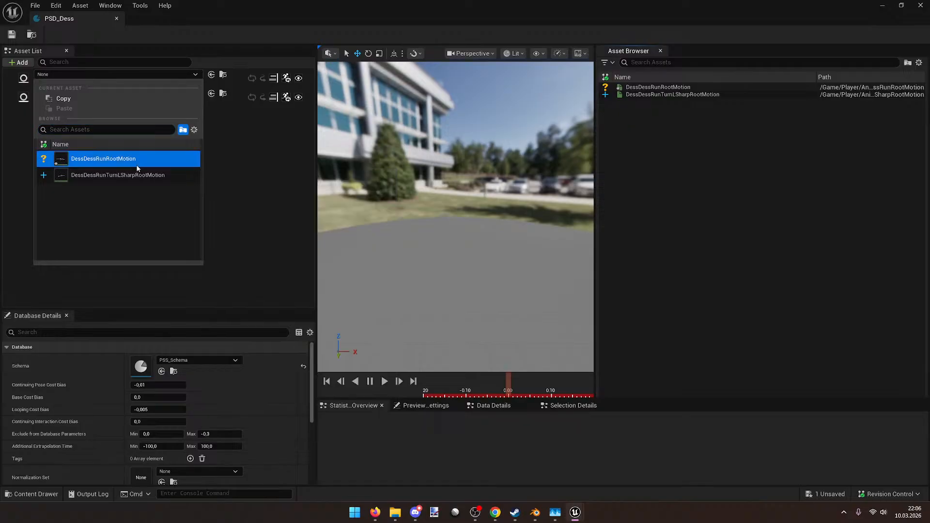
click(104, 87)
click(88, 189)
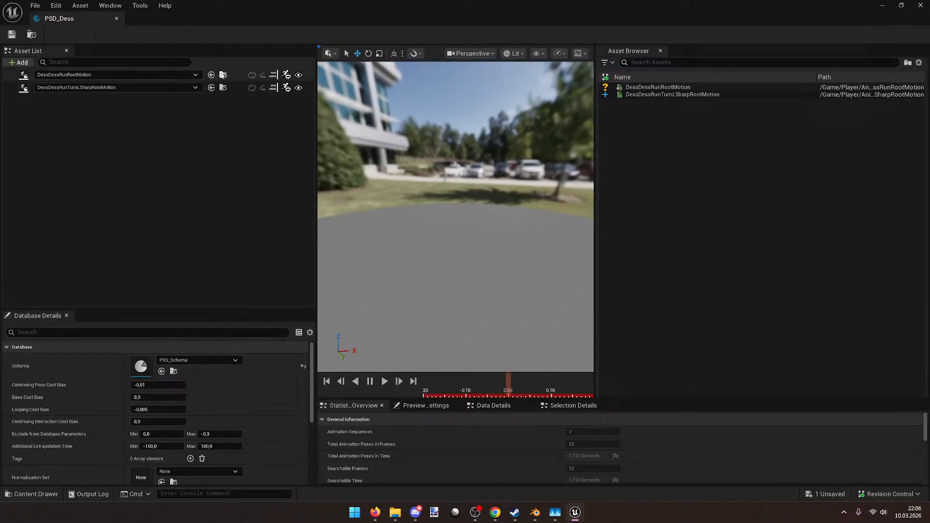
Step: Preview DessDessRunRootMotion, then close its animation editor and clear the asset selection
double_click(236, 73)
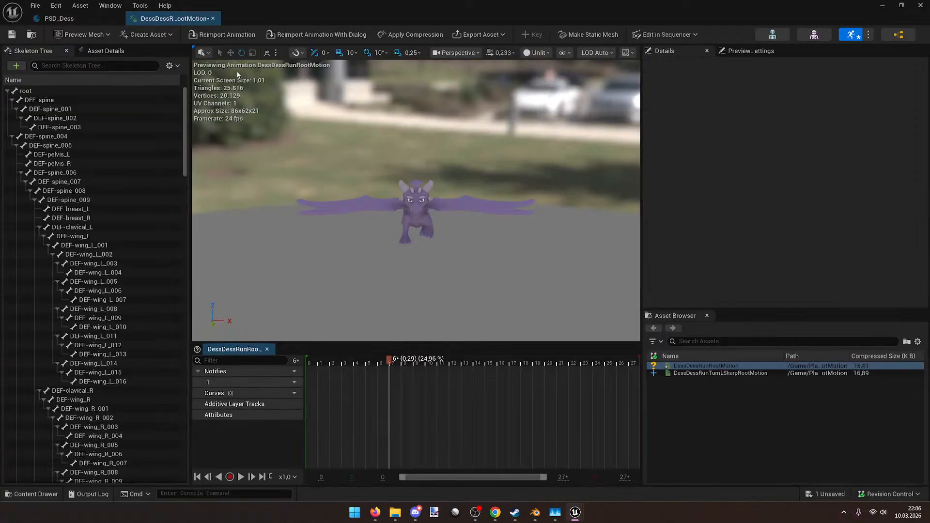
double_click(679, 6)
click(599, 171)
click(425, 356)
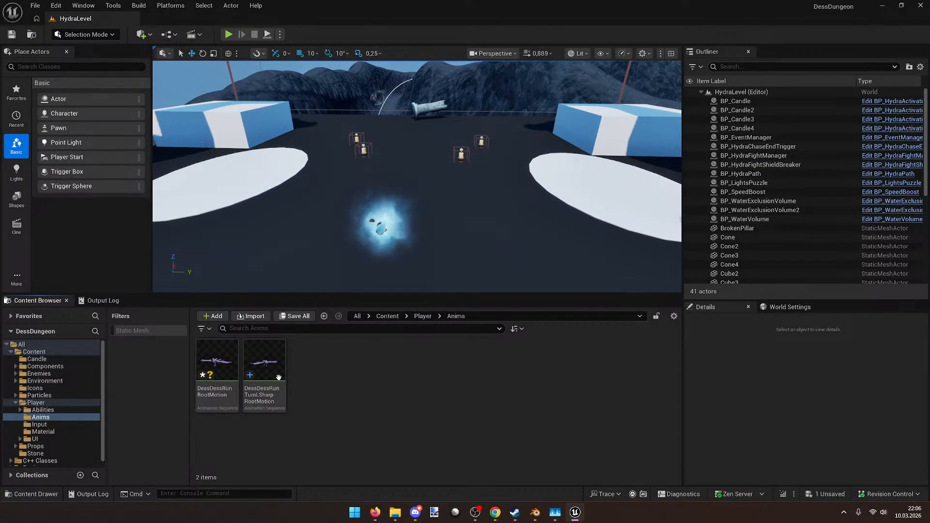
Step: Tick Force Root Lock for both DessDess run animations in the Property Matrix and save them
drag(290, 375, 222, 370)
right_click(223, 371)
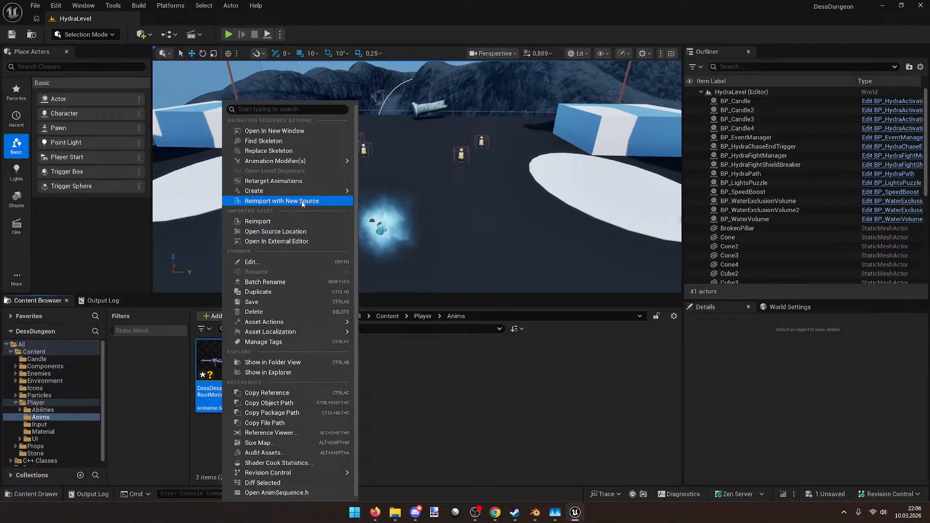
mouse_move(310, 321)
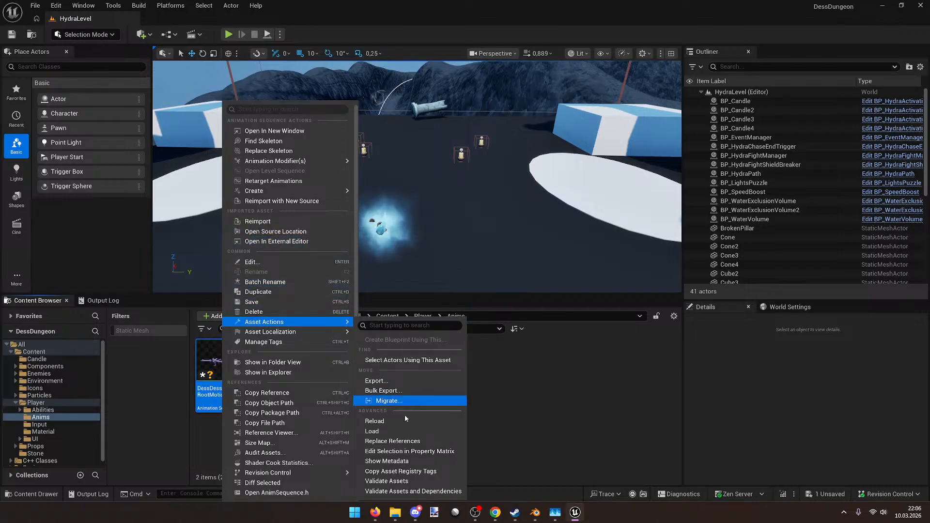
click(426, 451)
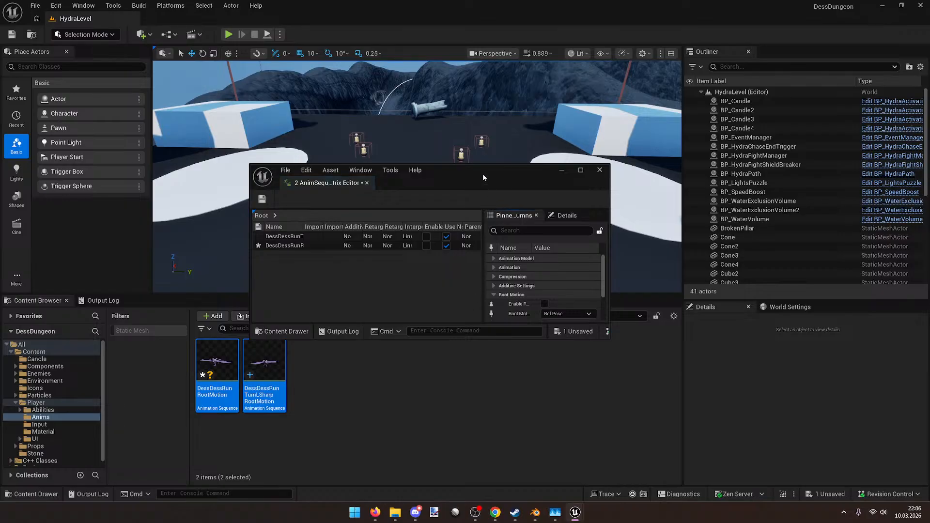
double_click(482, 169)
click(735, 160)
click(614, 104)
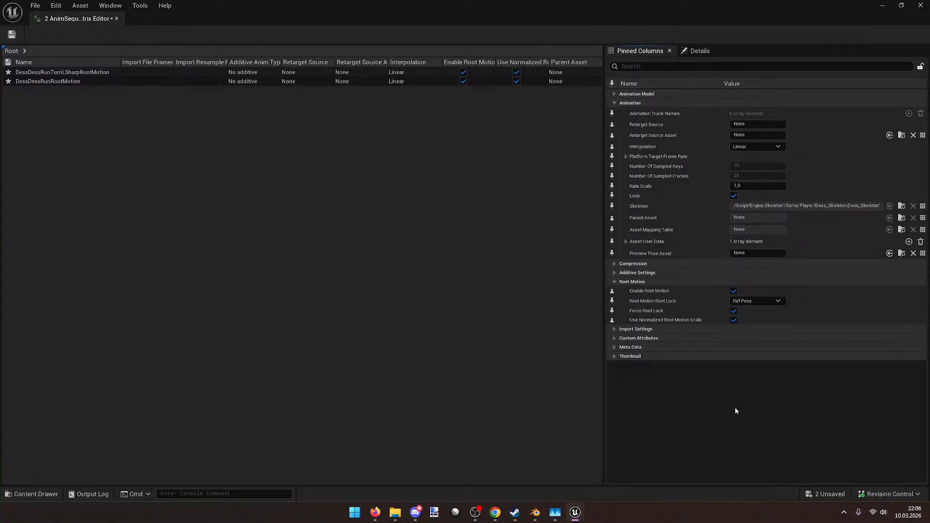
key(ctrl+s)
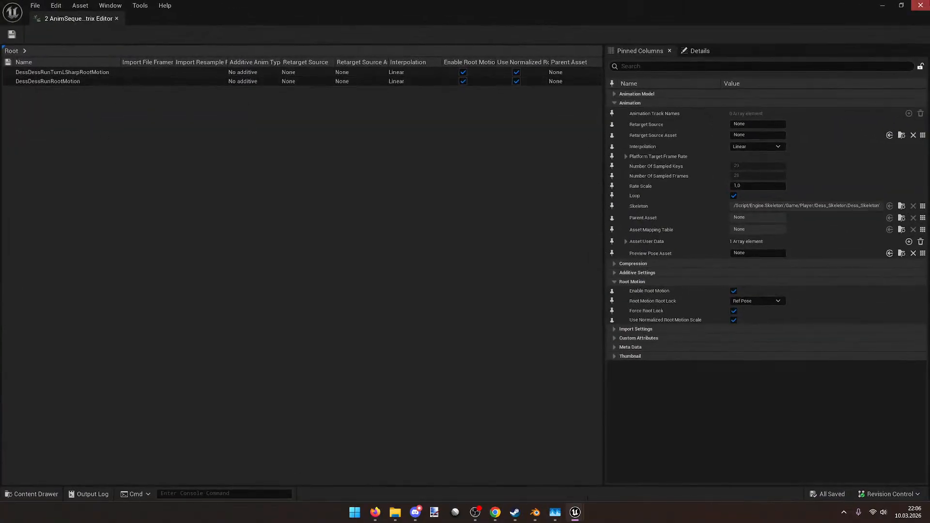
click(921, 5)
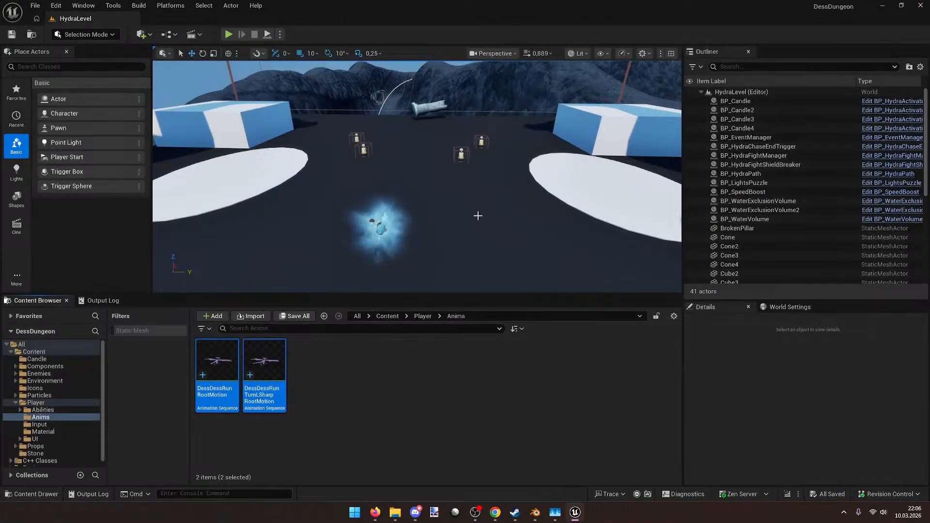
Step: Start a Play session and run the dragon around, turning left and toward the camera
click(227, 35)
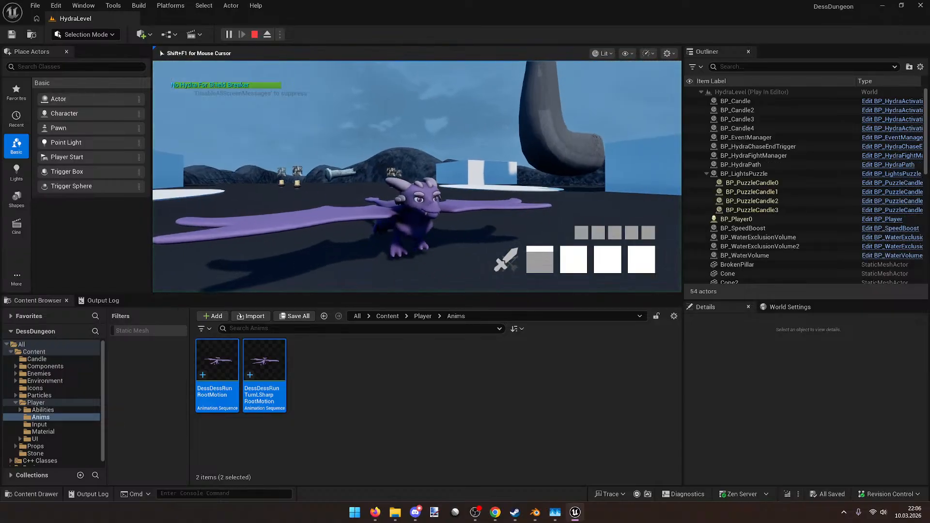
key(a)
key(s)
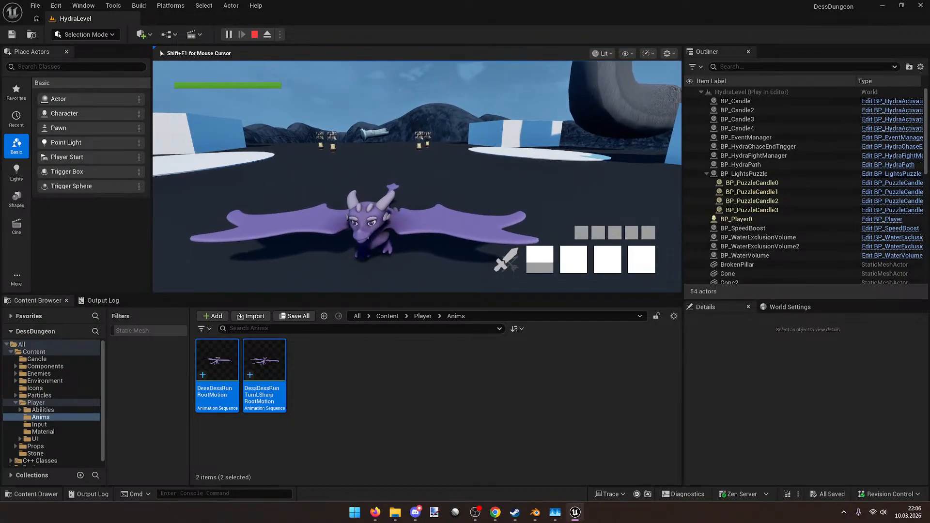
key(a)
key(s)
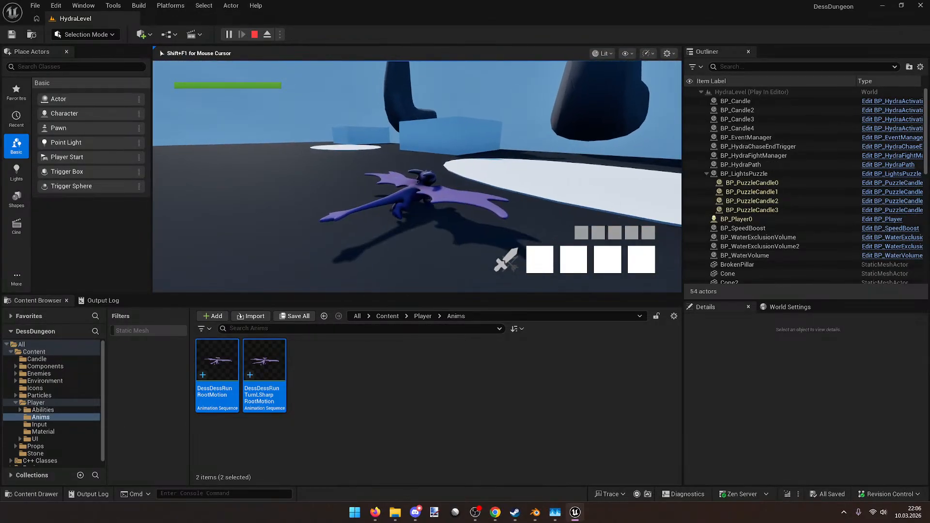
key(a)
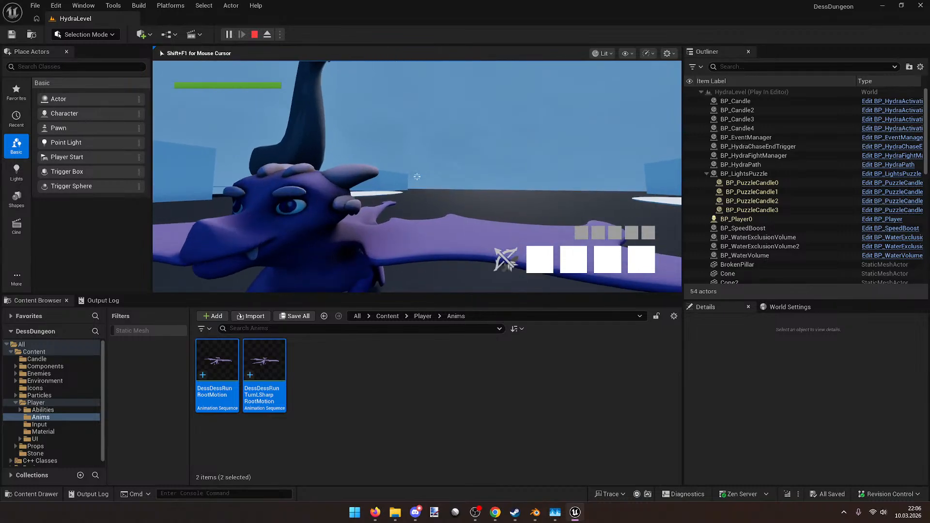
key(shift)
key(a)
key(s)
key(a)
key(s)
Step: Run the dragon to a candle, light it with fire, then stop the session
key(w)
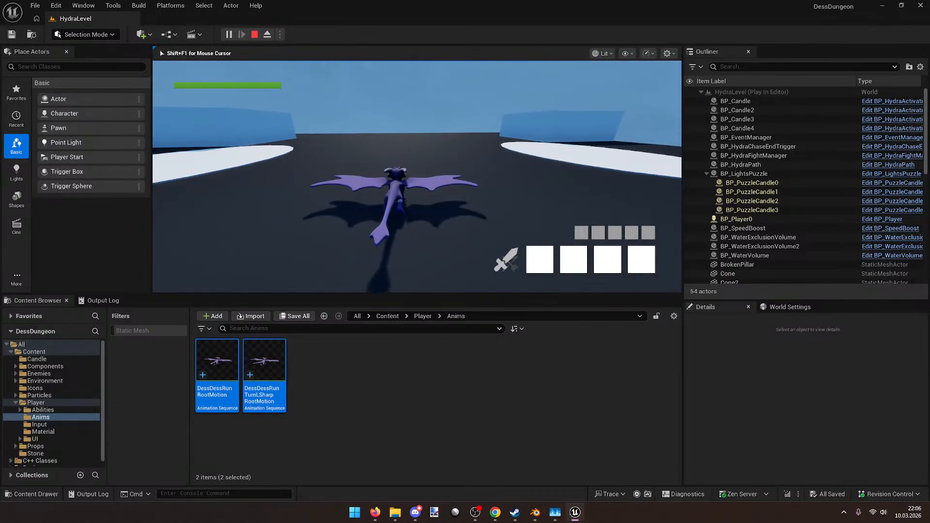
key(d)
key(w)
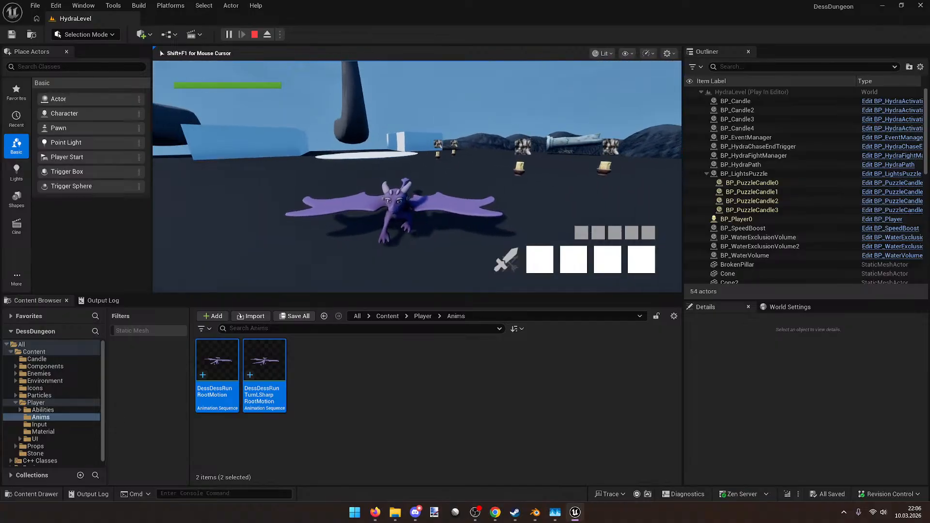
key(s)
key(w)
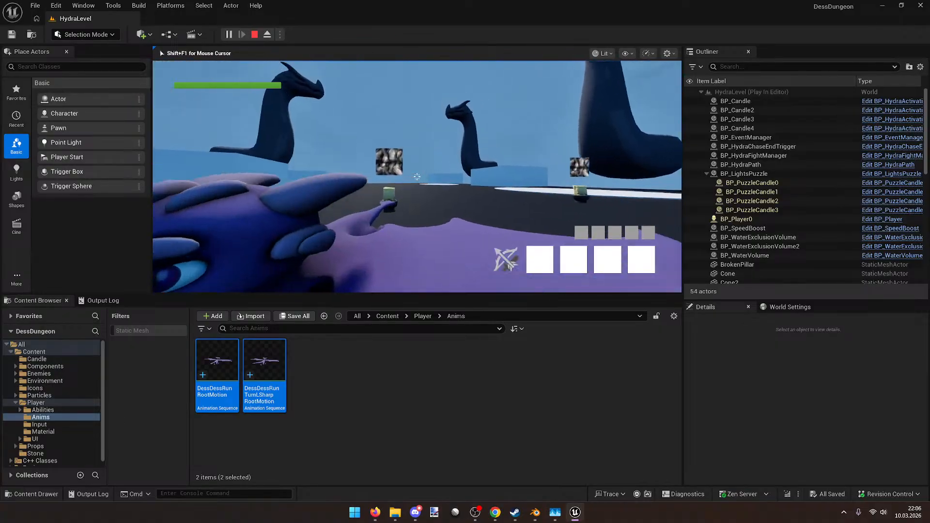
key(e)
key(w)
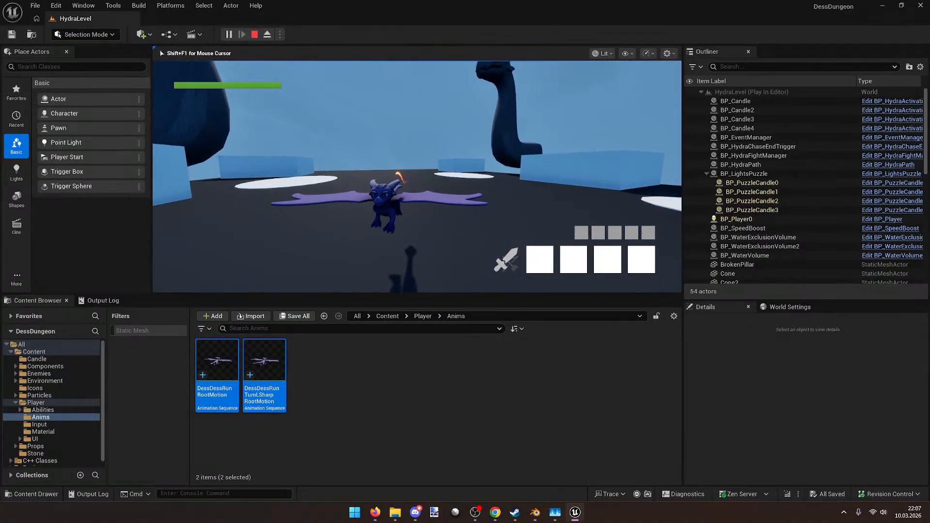
key(a)
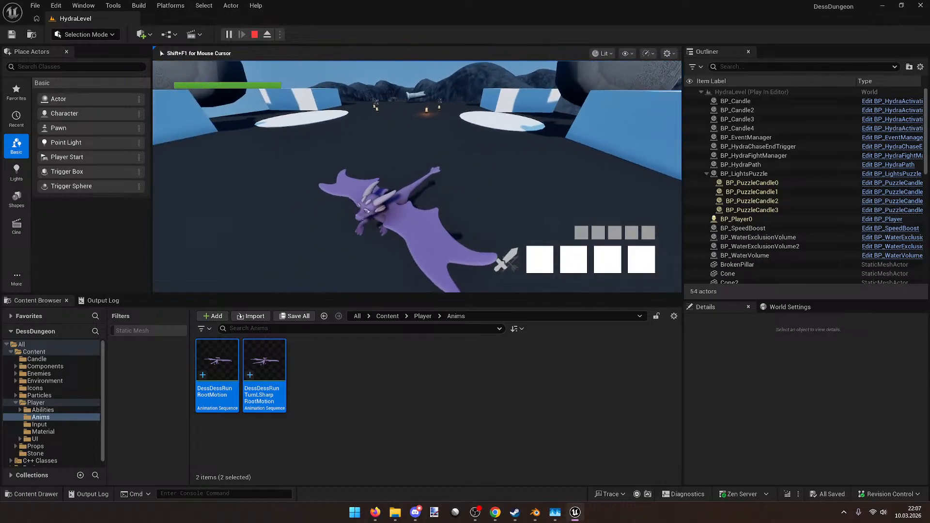
key(Escape)
key(alt+Left)
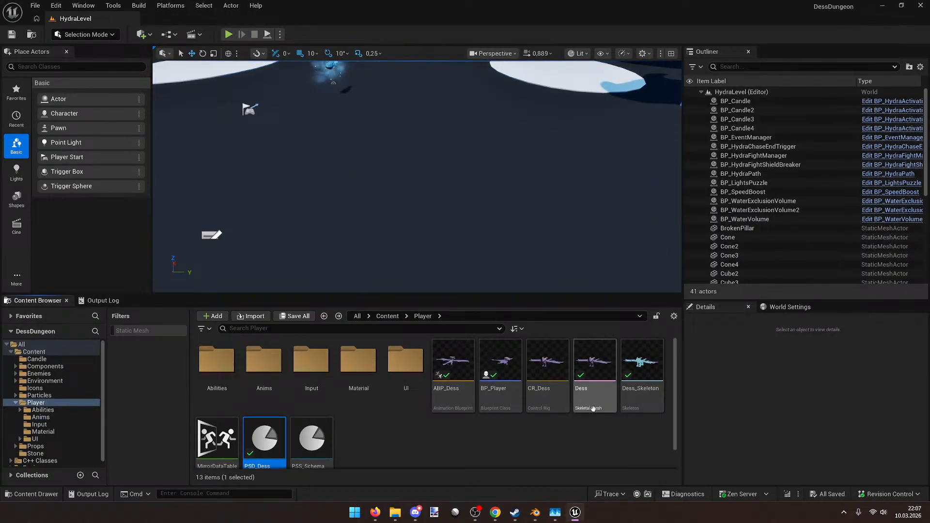
Step: Change the BP_Player Mesh rotation Z from -90 to 90 and save the blueprint
double_click(502, 363)
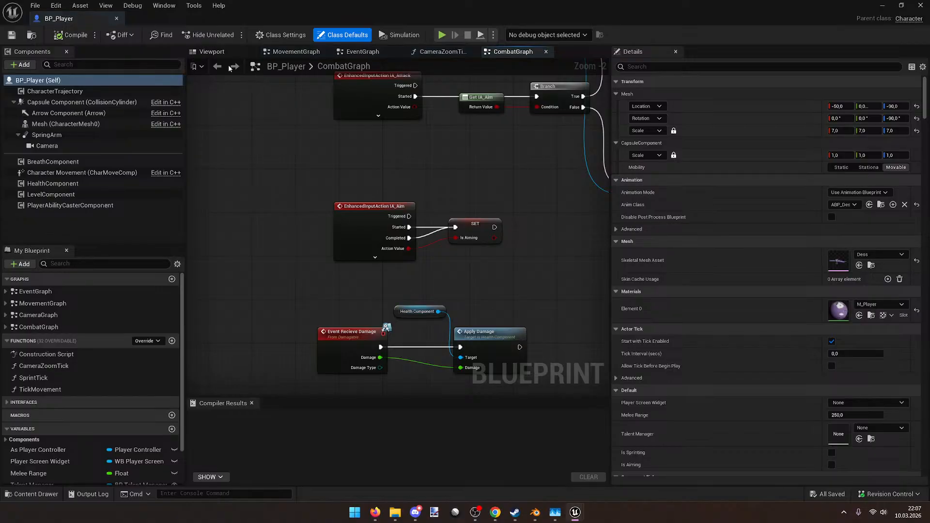
click(214, 55)
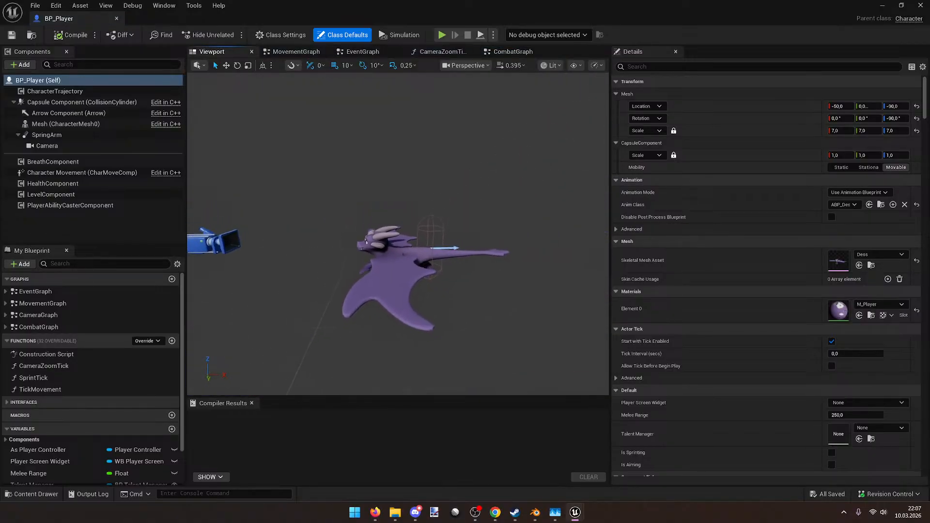
click(402, 272)
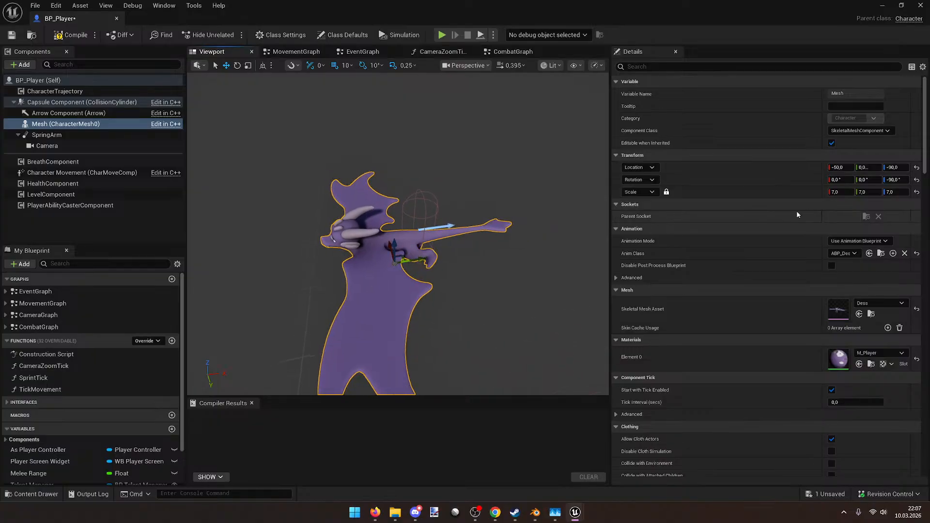
click(892, 180)
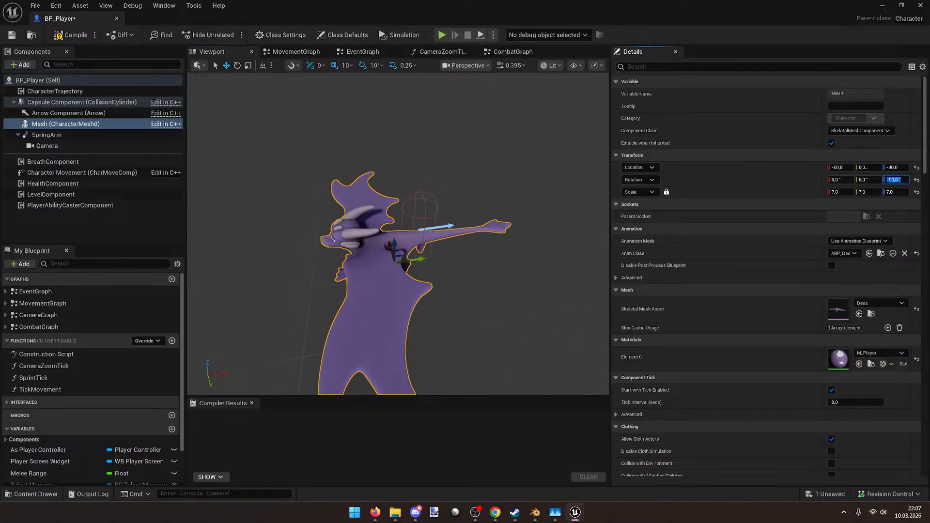
text(0)
key(Return)
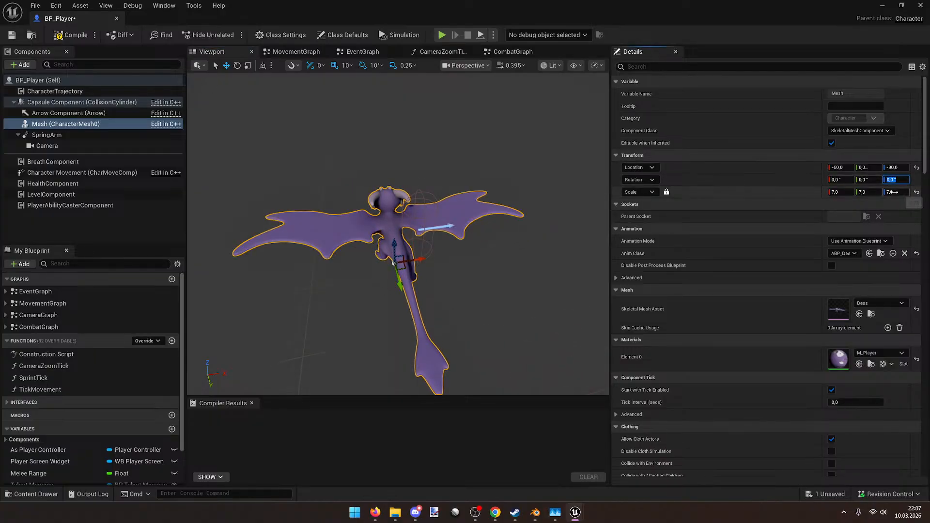
text(90)
key(Return)
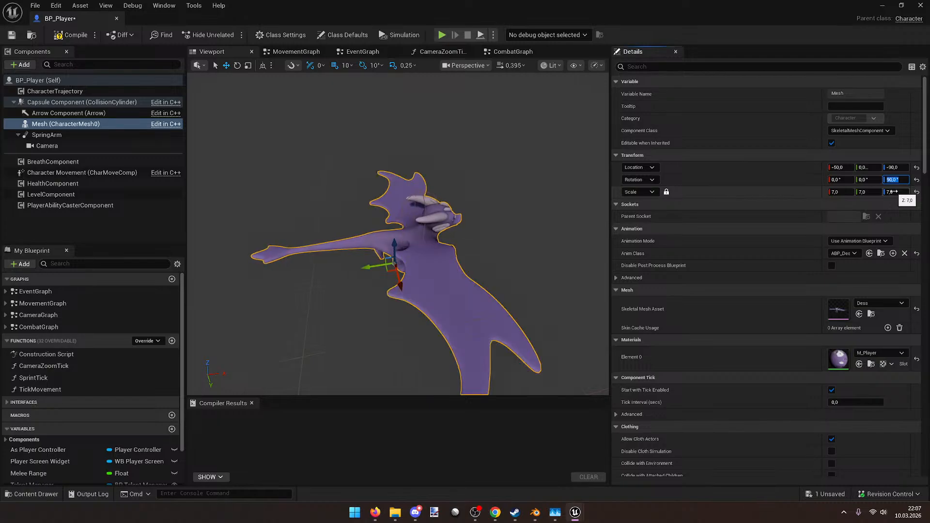
key(ctrl+s)
Step: Compile BP_Player and start a new Play session of HydraLevel
right_drag(393, 199, 393, 198)
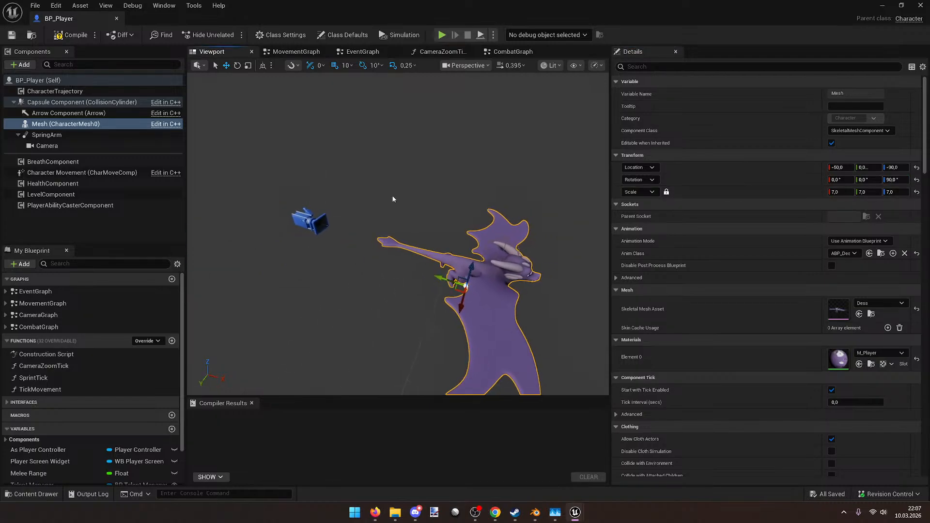
click(76, 35)
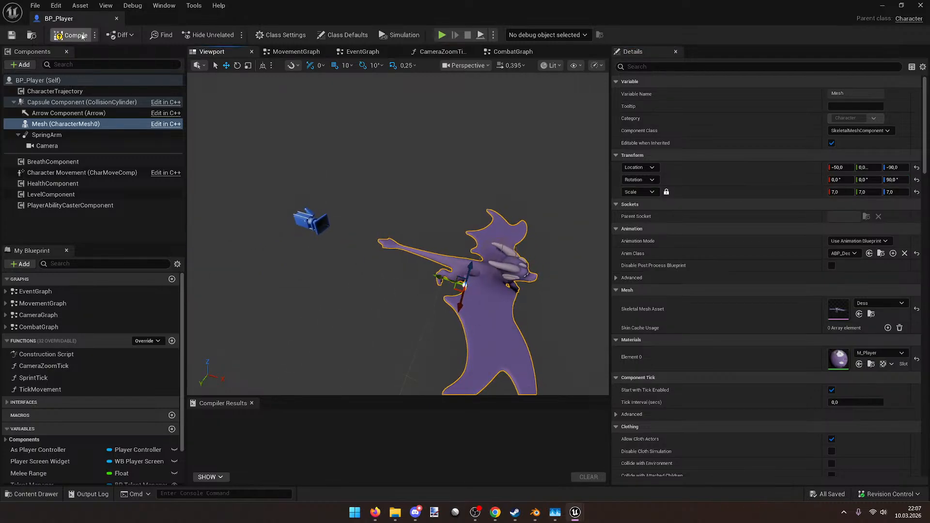
key(alt+Tab)
click(229, 34)
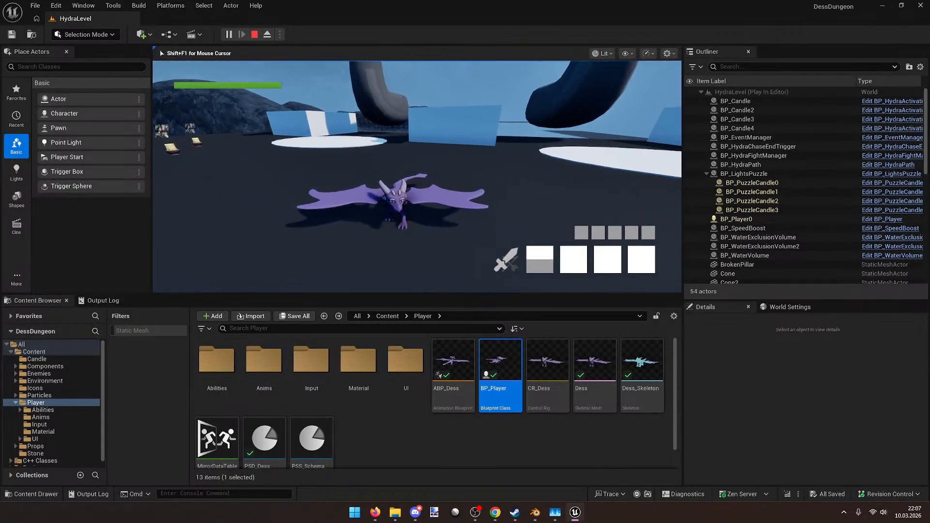
Step: Stop the playtest, preview DessDessRunRootMotion from Player/Anims, and return to Blender
key(w)
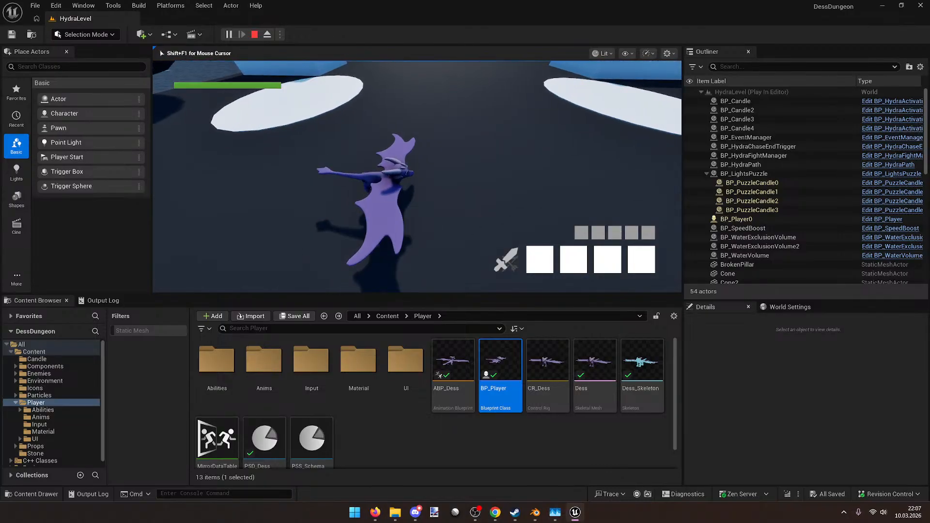
key(Escape)
click(554, 440)
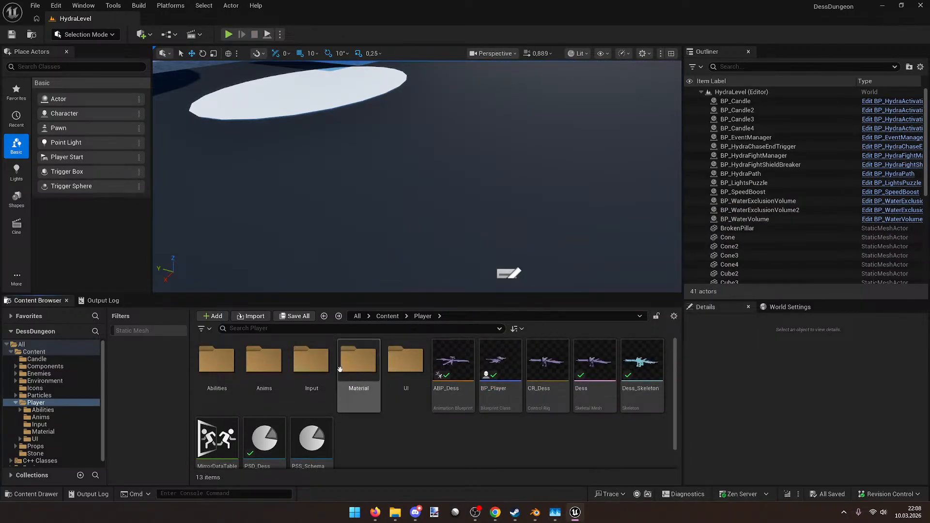
double_click(263, 361)
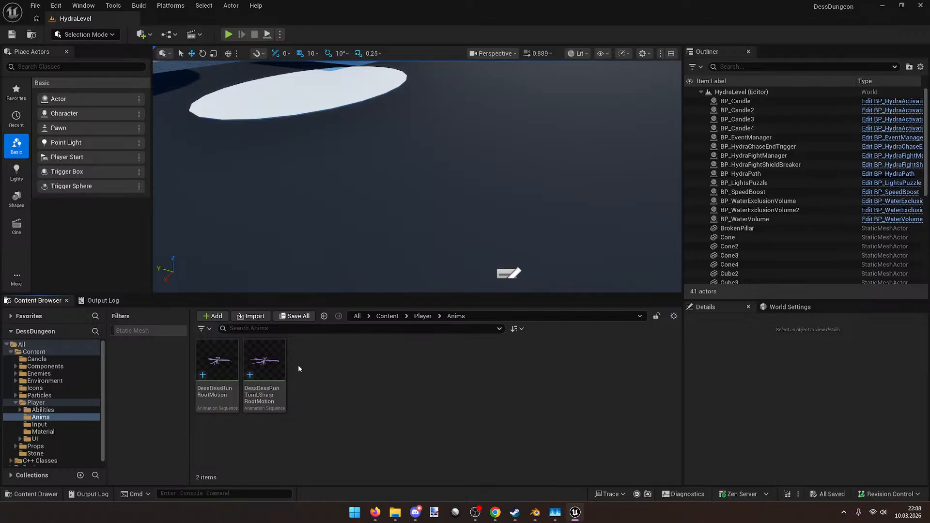
double_click(226, 350)
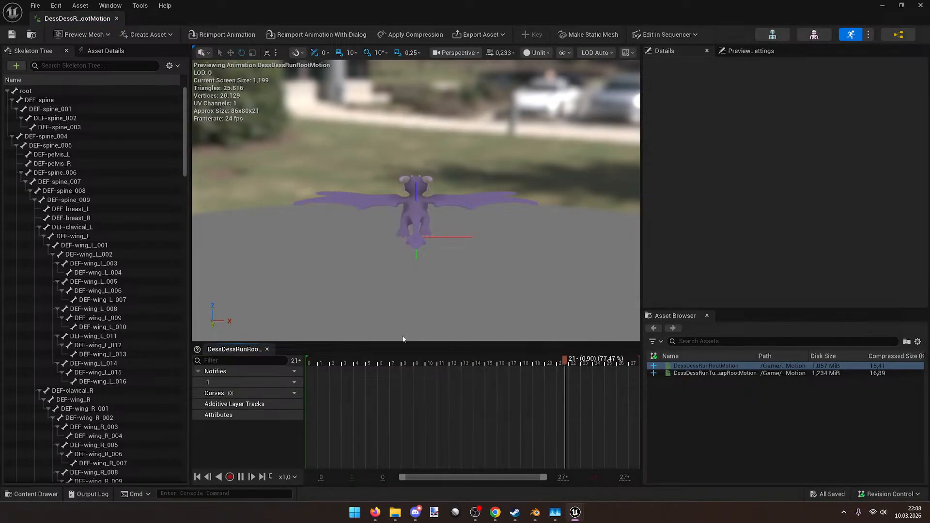
click(536, 512)
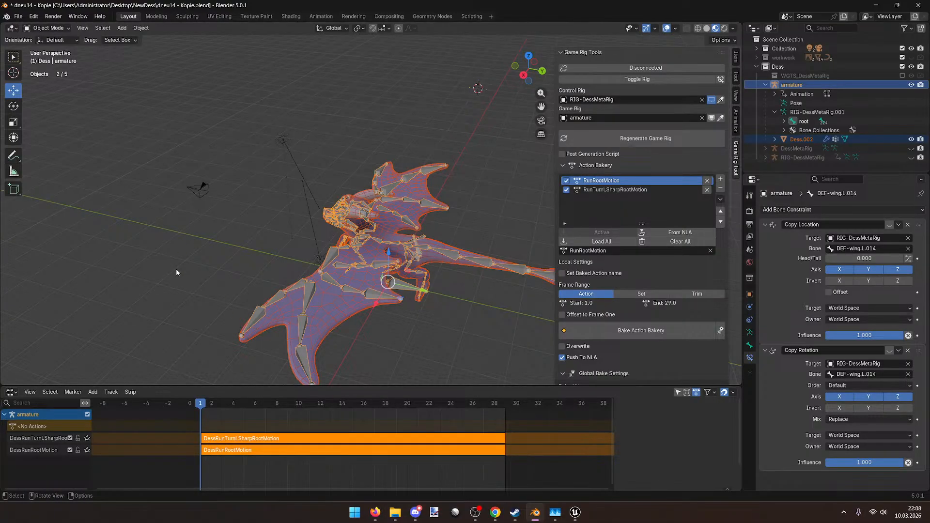
Step: Toggle to the control rig and assign the RunRootMotion action in the Animation workspace
click(628, 79)
middle_drag(432, 118, 445, 170)
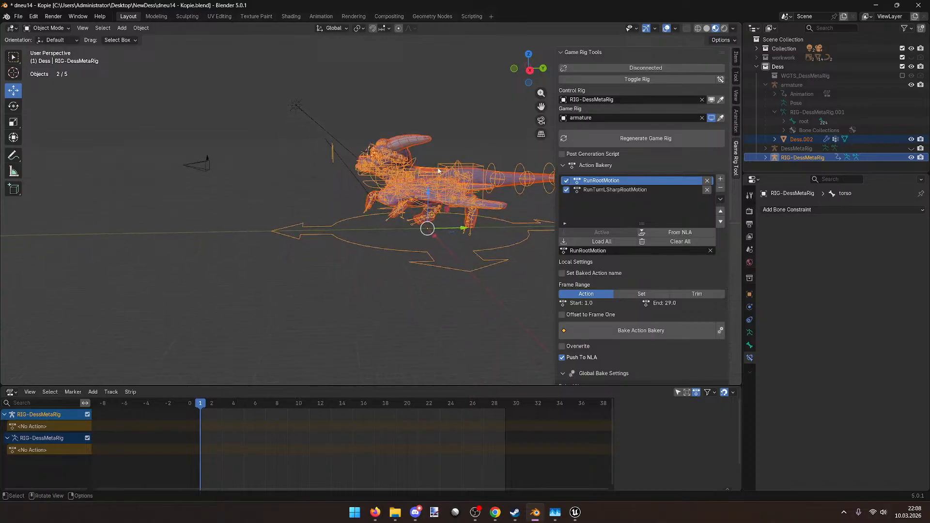
click(314, 17)
click(352, 342)
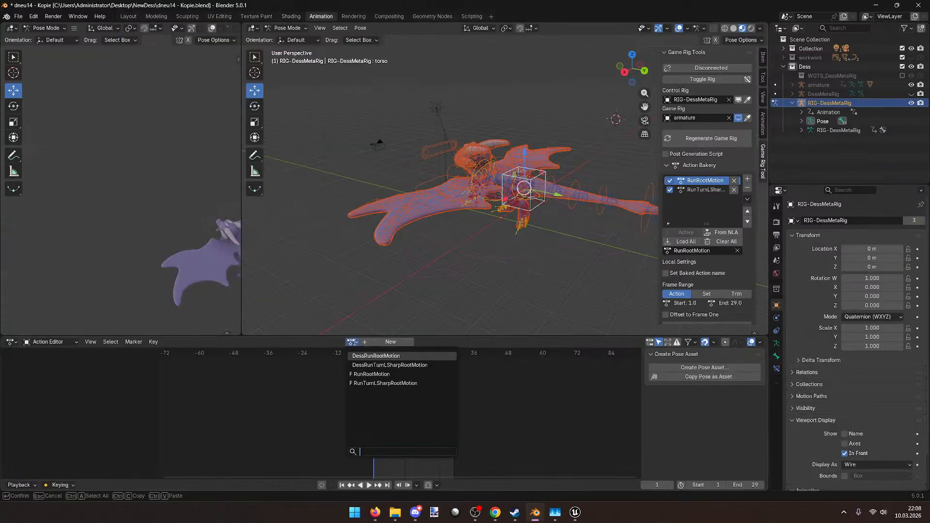
click(418, 356)
middle_drag(428, 312, 483, 307)
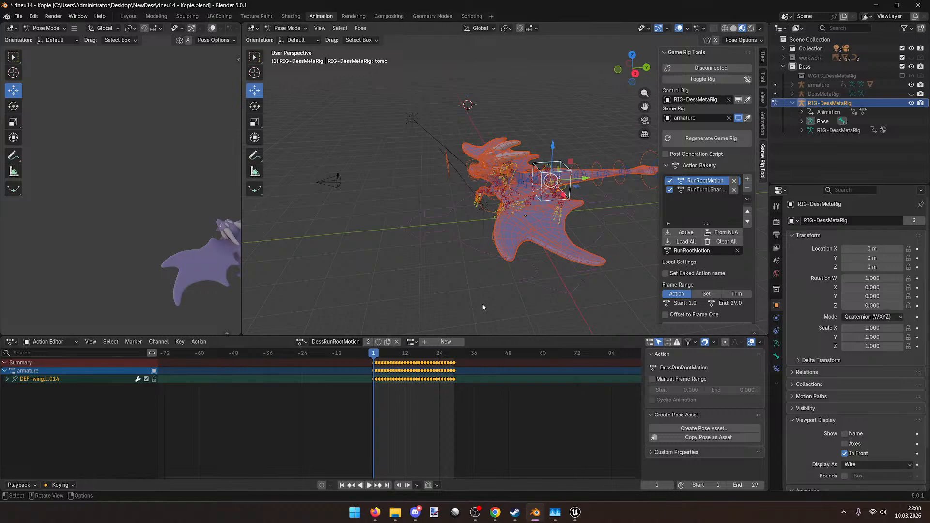
click(397, 342)
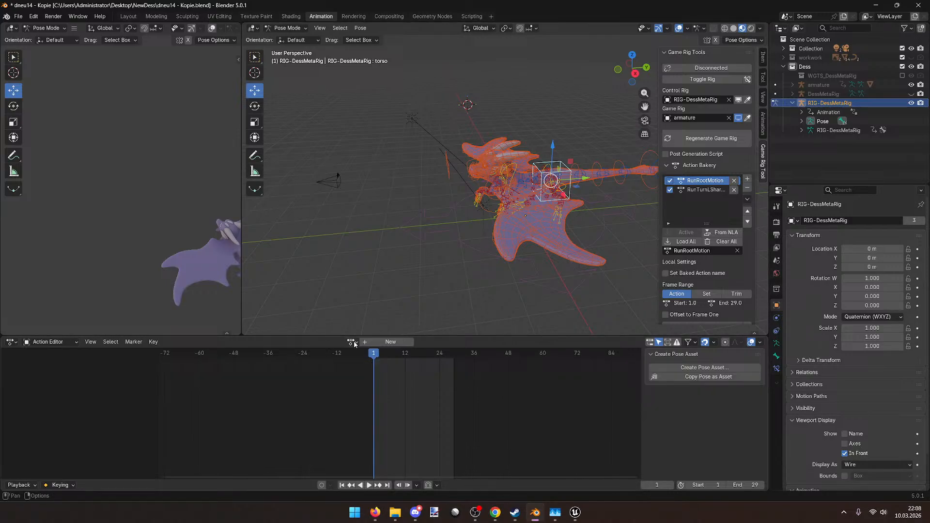
click(352, 342)
click(426, 372)
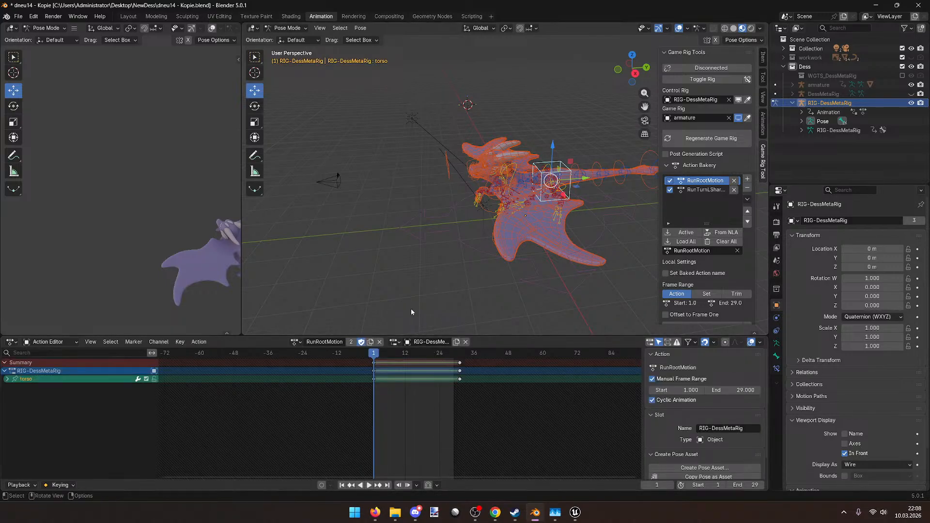
Step: Play and scrub the RunRootMotion cycle, keeping RunRootMotion as the assigned action
key(space)
key(space)
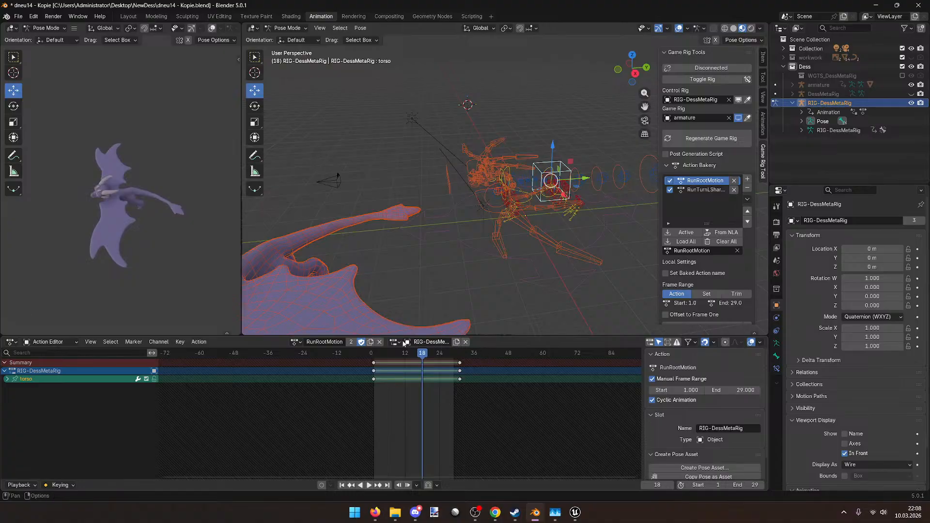
drag(428, 362, 354, 354)
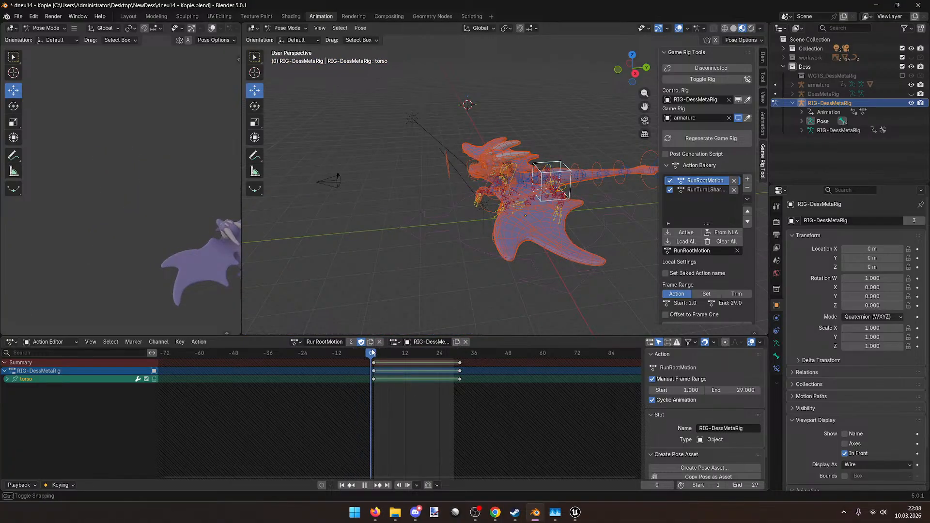
click(295, 342)
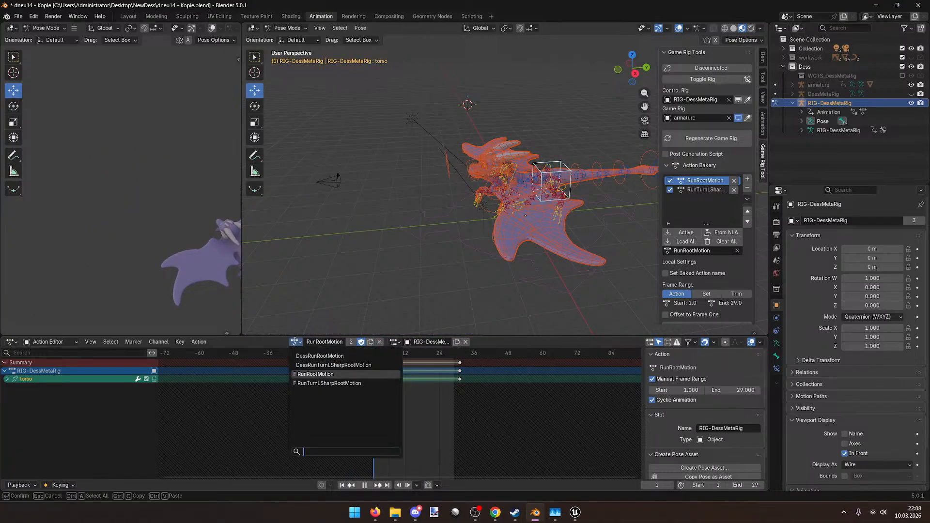
click(320, 375)
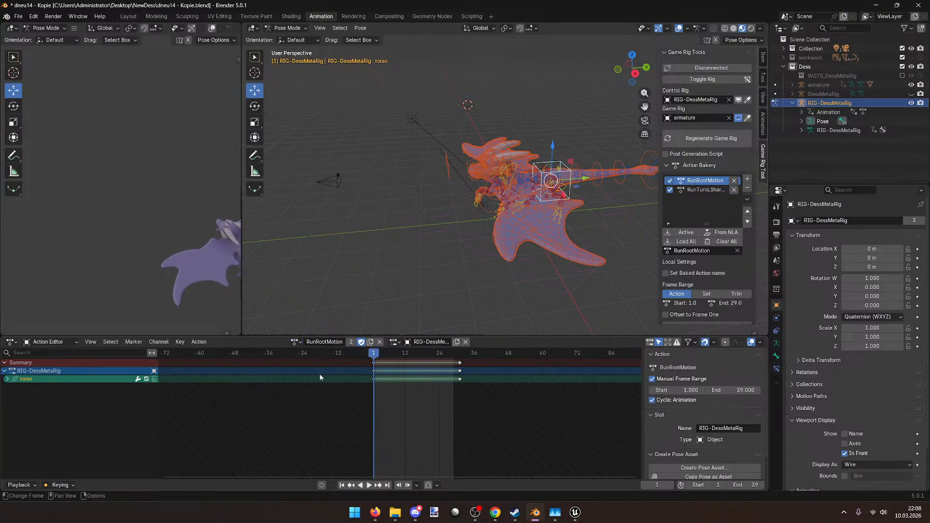
click(299, 345)
key(Escape)
key(space)
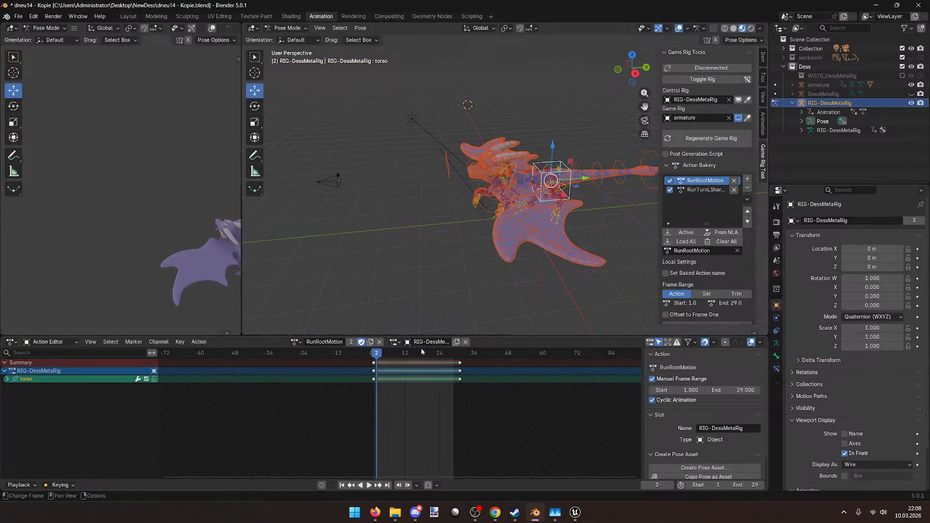
middle_drag(431, 322, 370, 285)
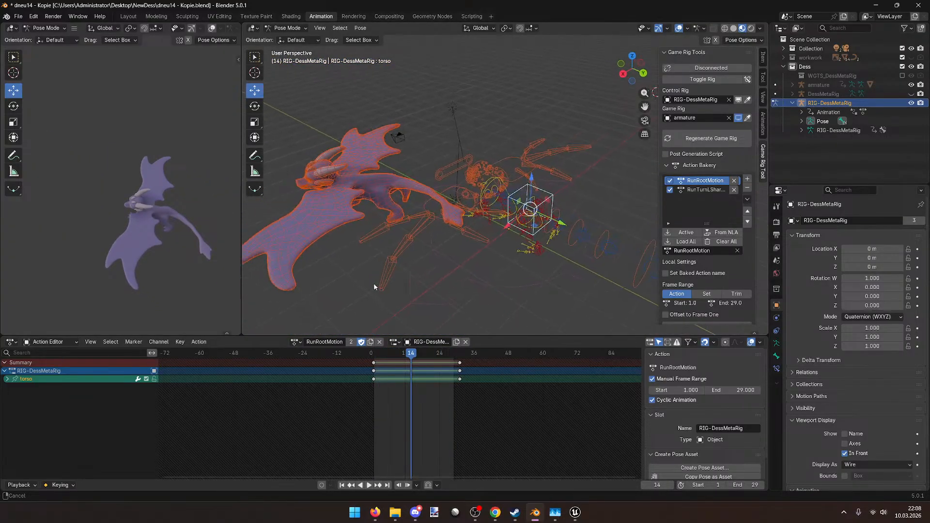
drag(428, 356, 383, 349)
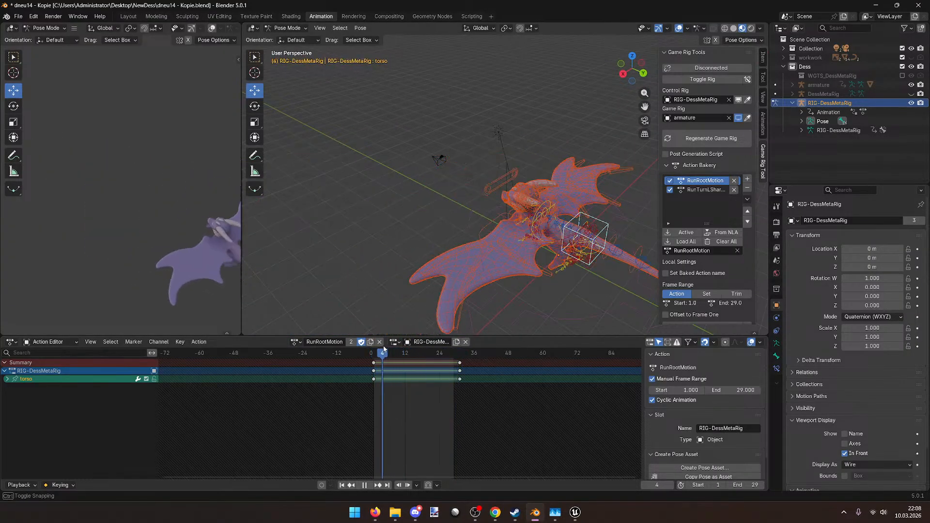
Step: Connect the game rig, test and undo a torso move, and select the root control
click(700, 68)
key(space)
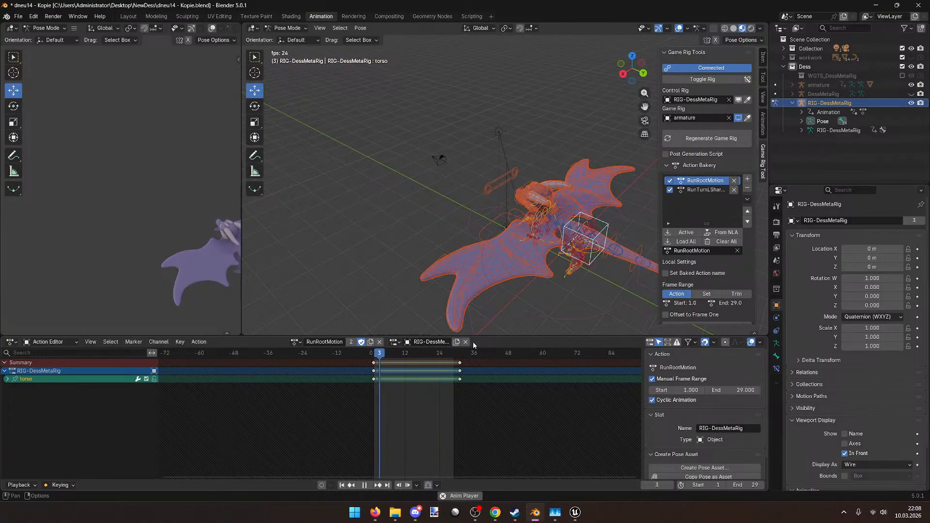
drag(452, 354, 462, 357)
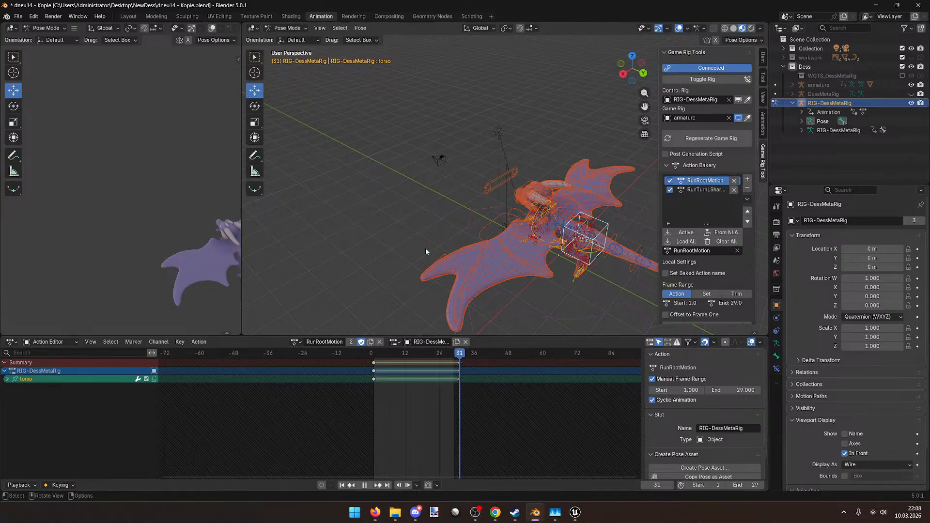
click(459, 363)
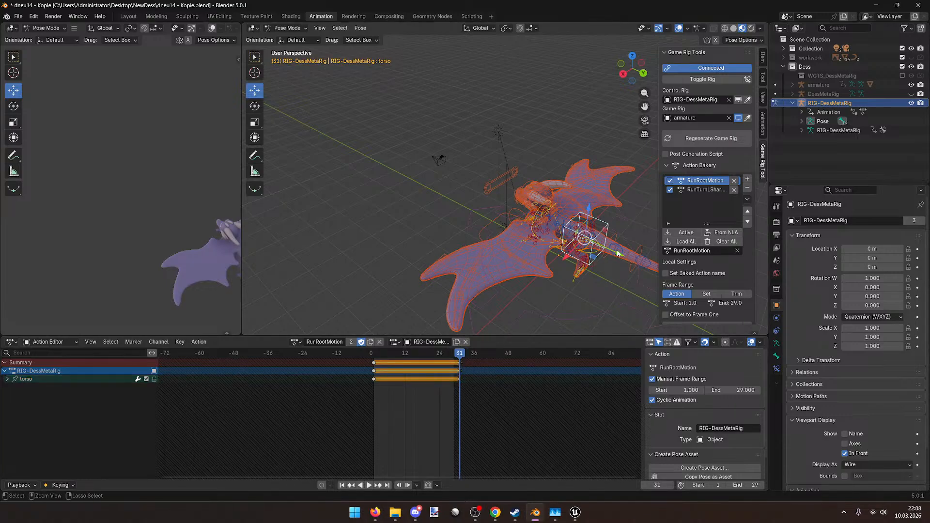
drag(618, 253, 446, 205)
click(446, 205)
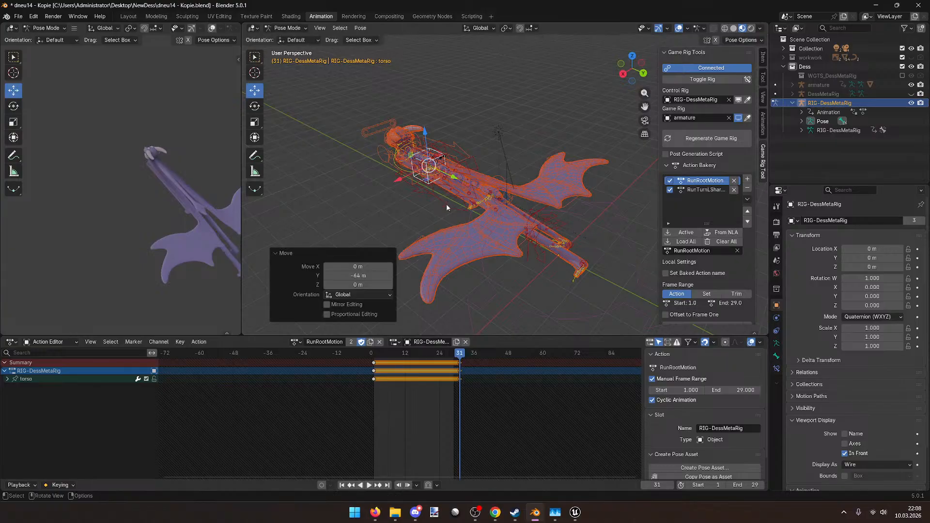
key(ctrl+z)
key(ctrl+z)
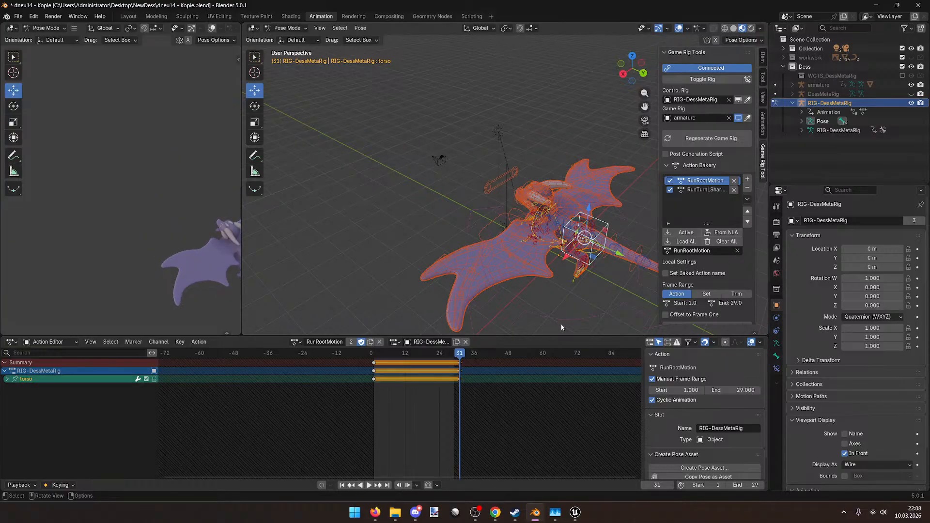
click(505, 328)
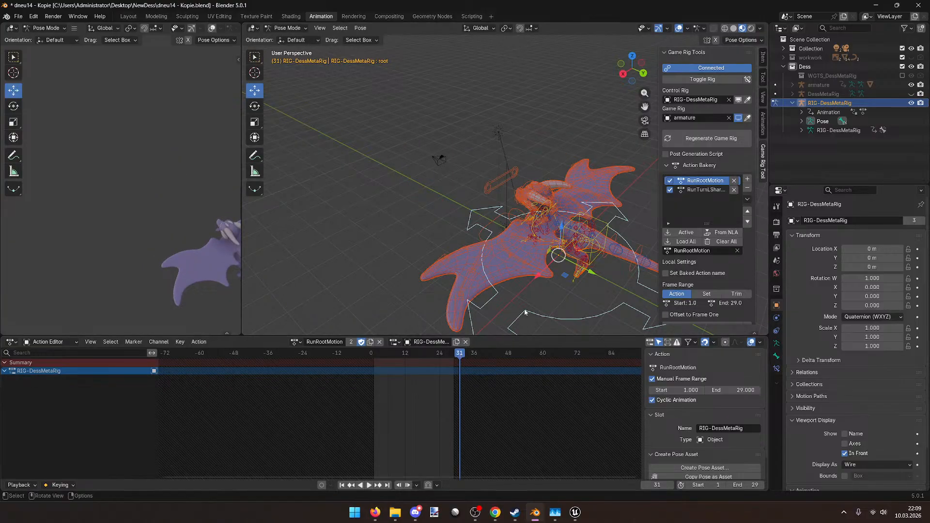
Step: Key the root 90 m forward along Y at frame 31 and at the origin on frame 1
drag(593, 275, 390, 222)
key(i)
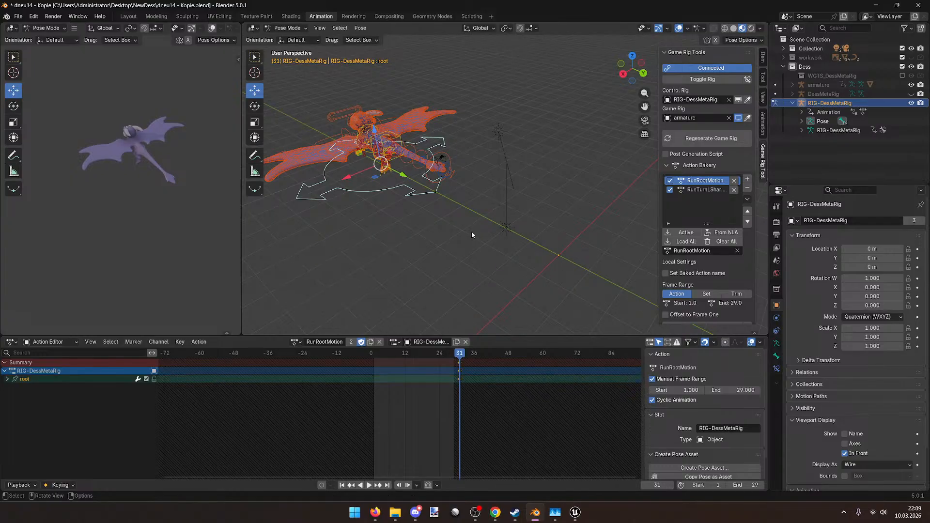
drag(459, 353, 374, 353)
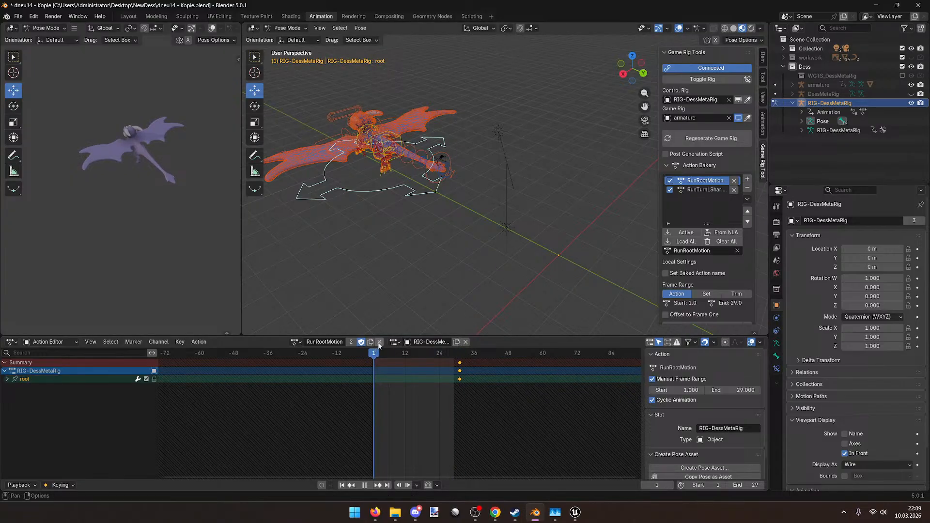
key(alt+g)
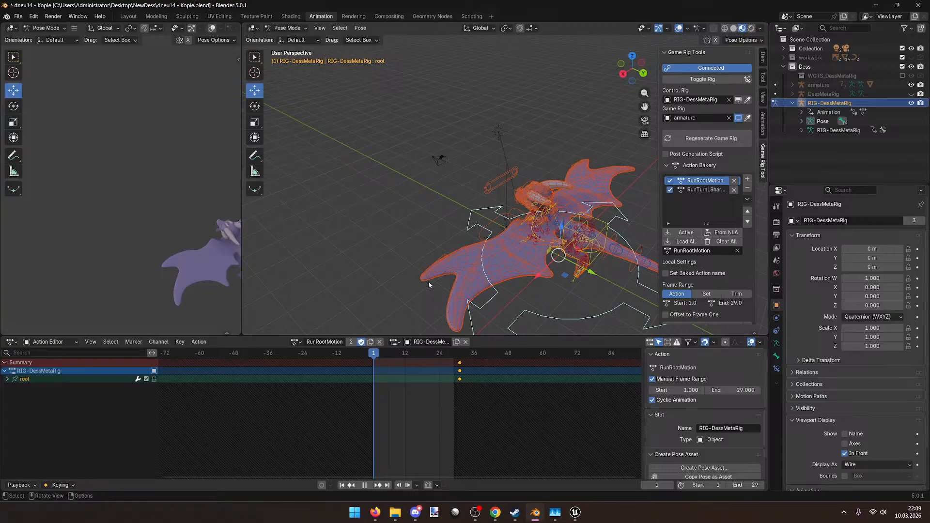
key(i)
key(space)
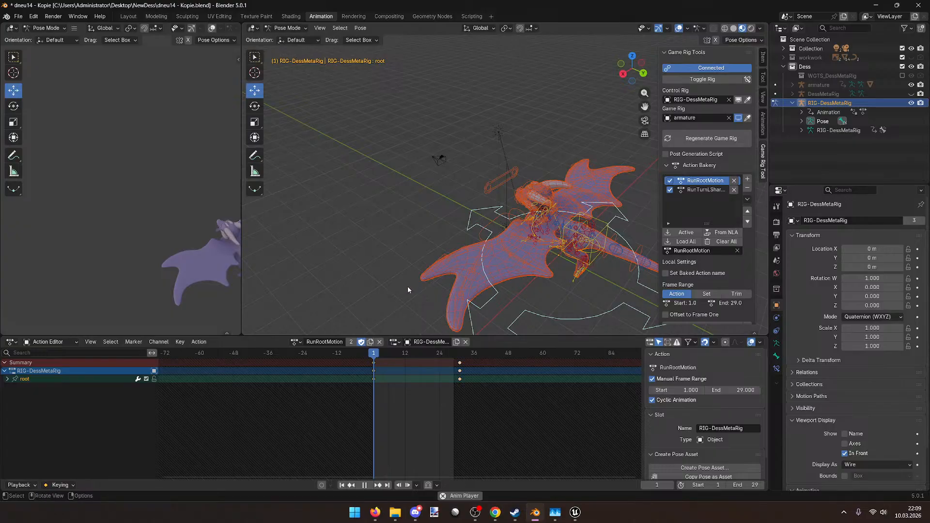
key(space)
Step: Set the root keys at frames 1 and 31 to linear interpolation and play
drag(496, 401, 330, 355)
right_click(404, 369)
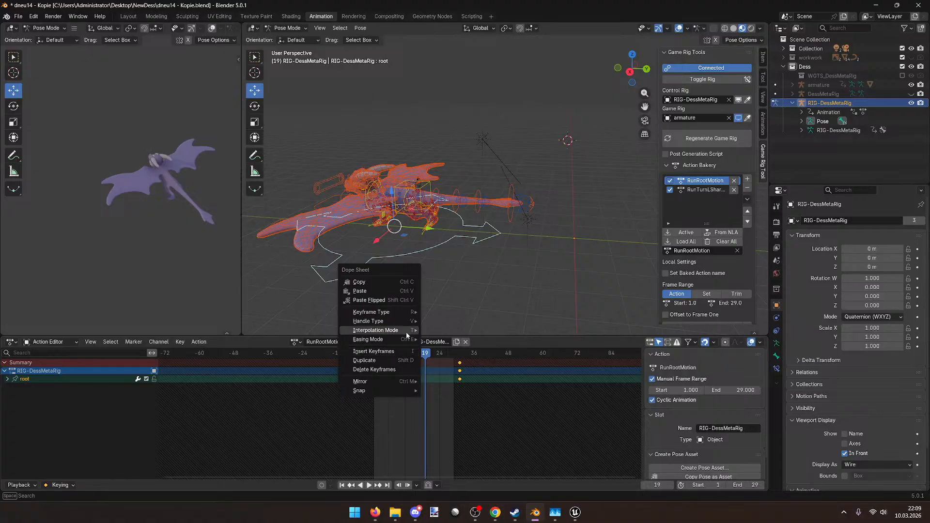
mouse_move(408, 341)
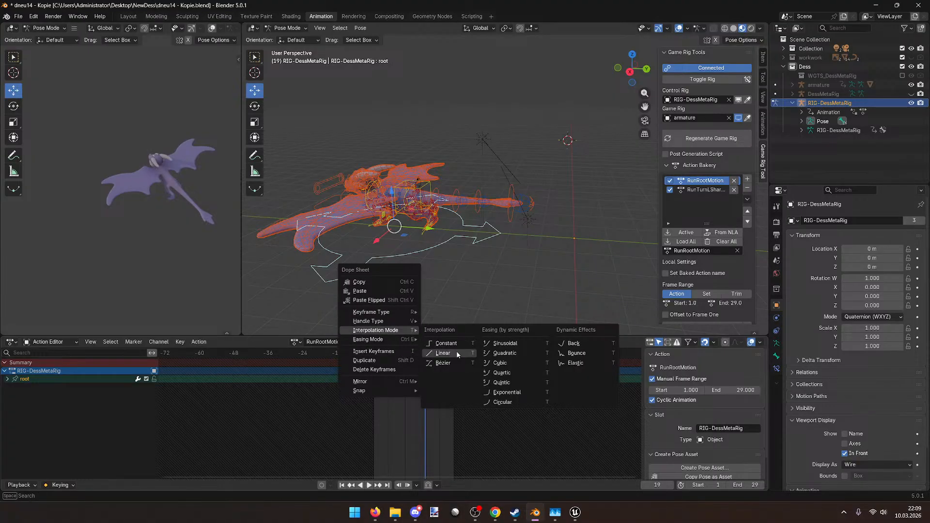
click(457, 353)
key(space)
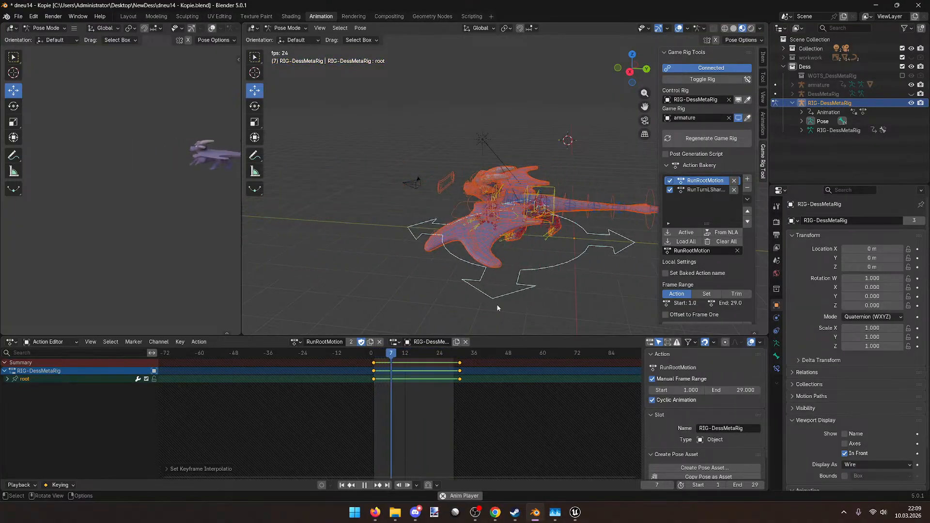
Step: Adjust and rekey the root's end position at frame 31, then replay and stop the cycle
drag(422, 357, 459, 359)
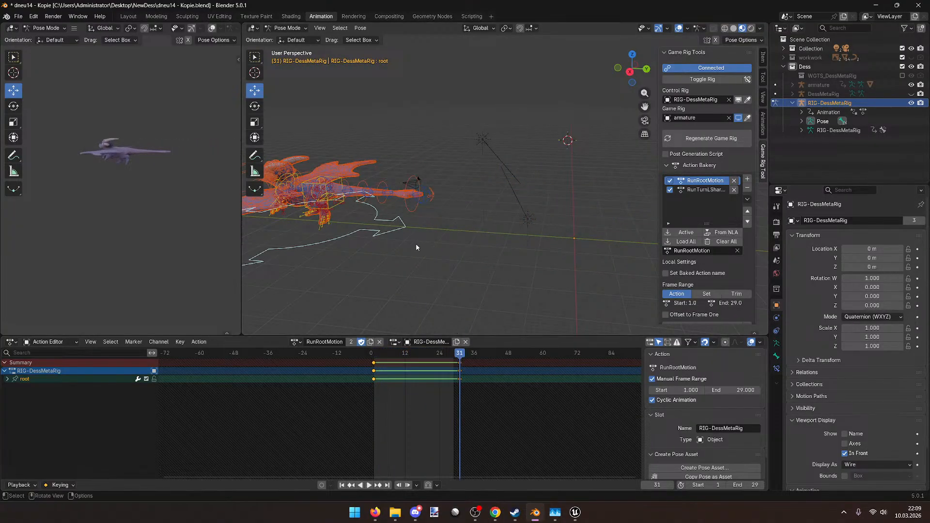
middle_drag(421, 244, 357, 244)
drag(391, 204, 430, 219)
key(i)
drag(464, 355, 371, 354)
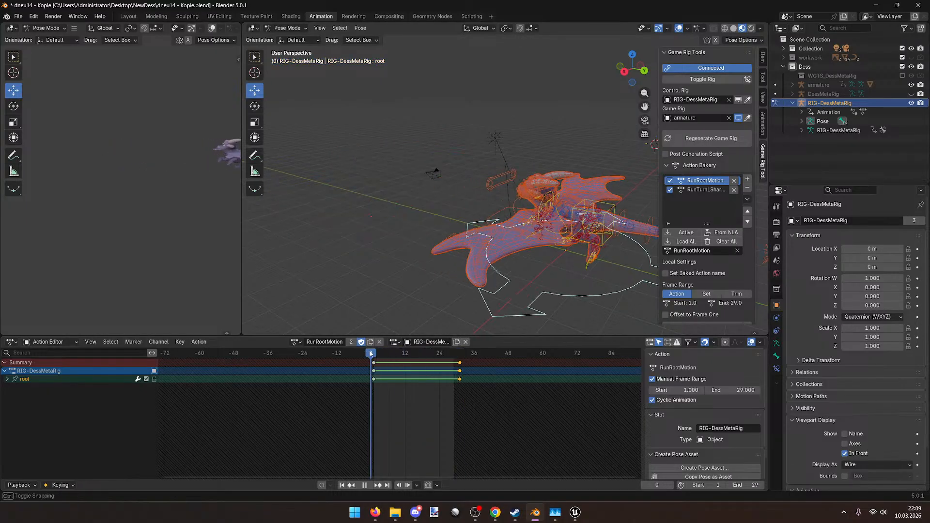
key(space)
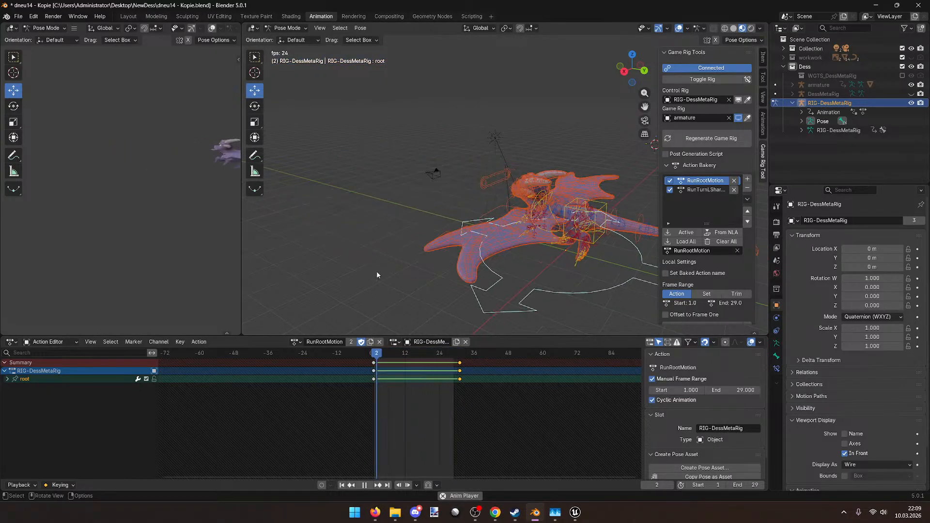
middle_drag(387, 273, 441, 251)
key(space)
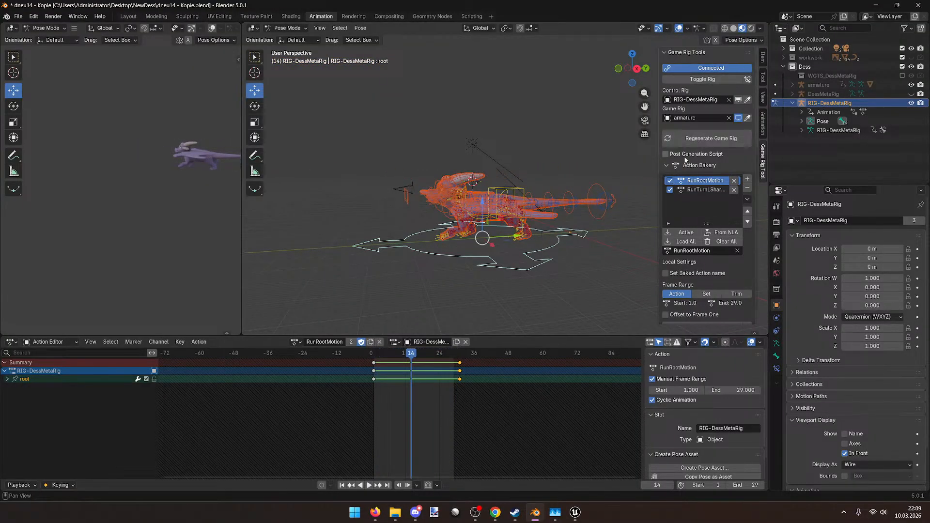
middle_drag(399, 160, 364, 233)
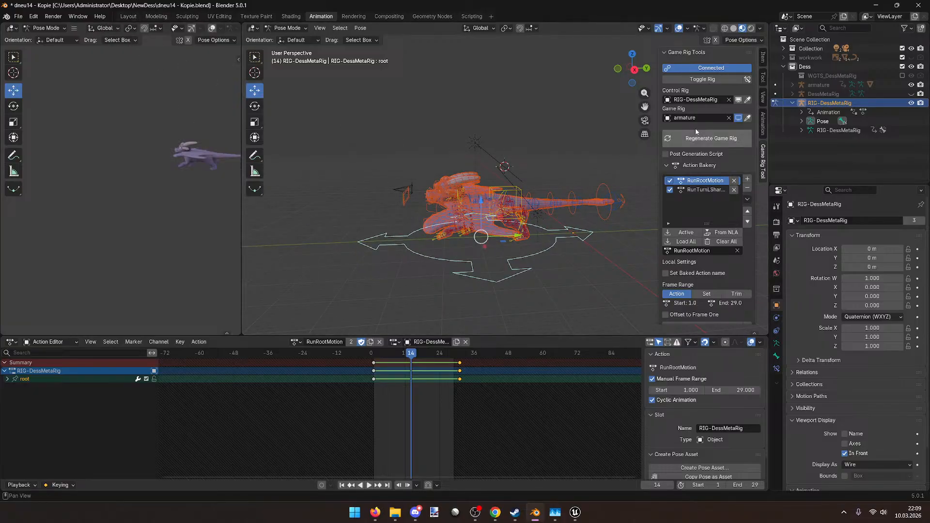
Step: Disconnect the game rig, switch back to the game armature, and return to frame 1
click(720, 70)
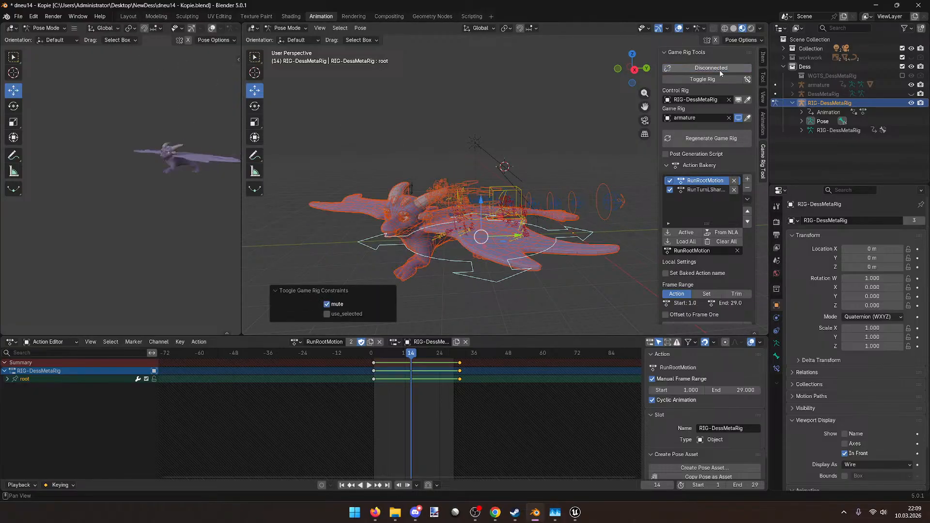
middle_drag(571, 133, 509, 185)
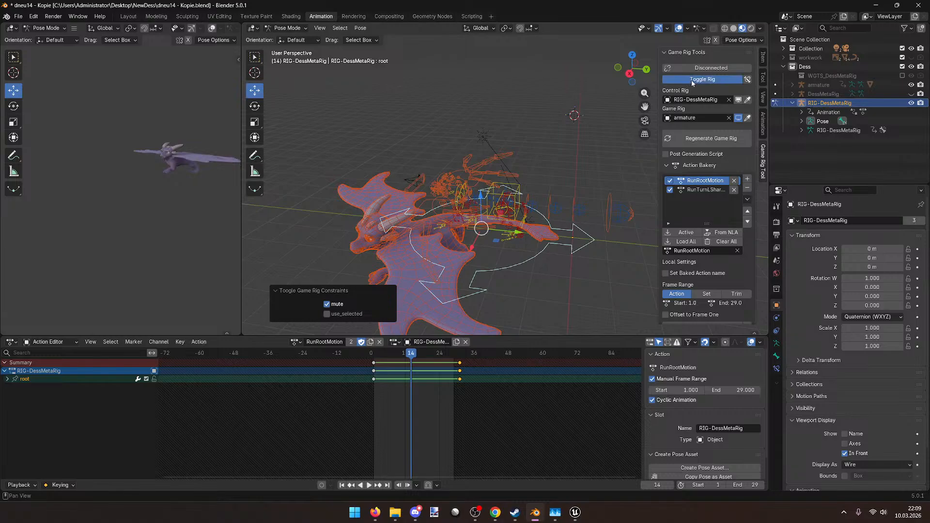
click(692, 81)
key(space)
drag(405, 353, 375, 354)
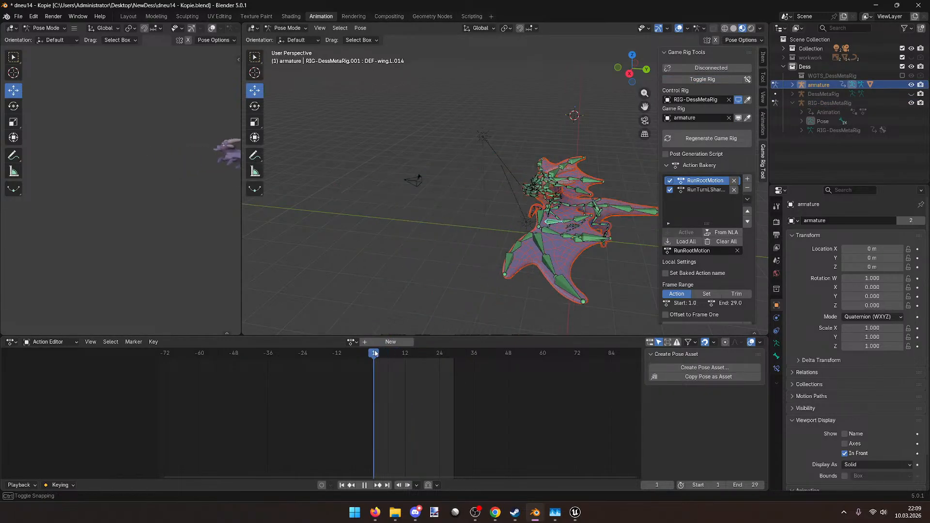
Step: Remove RunTurnLSharpRootMotion from the Action Bakery and delete the DessRunRootMotion NLA strip
click(127, 17)
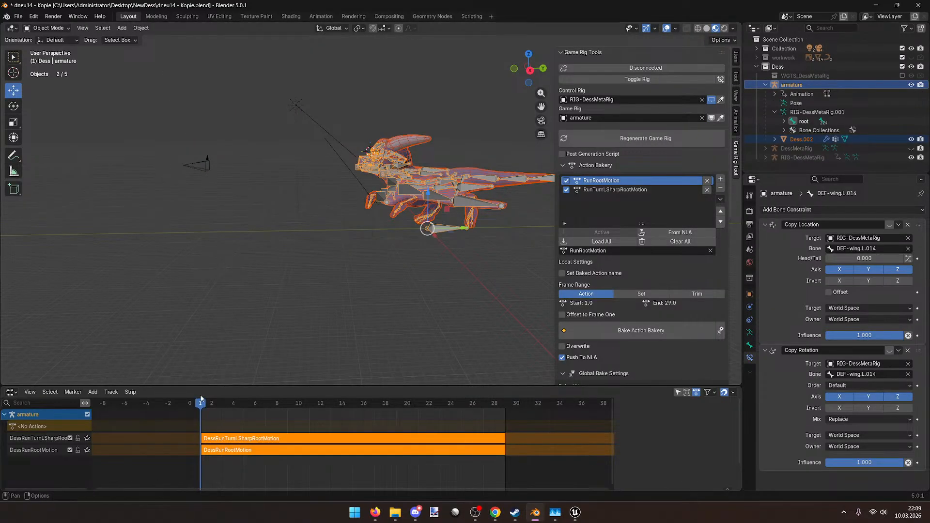
click(238, 434)
key(n)
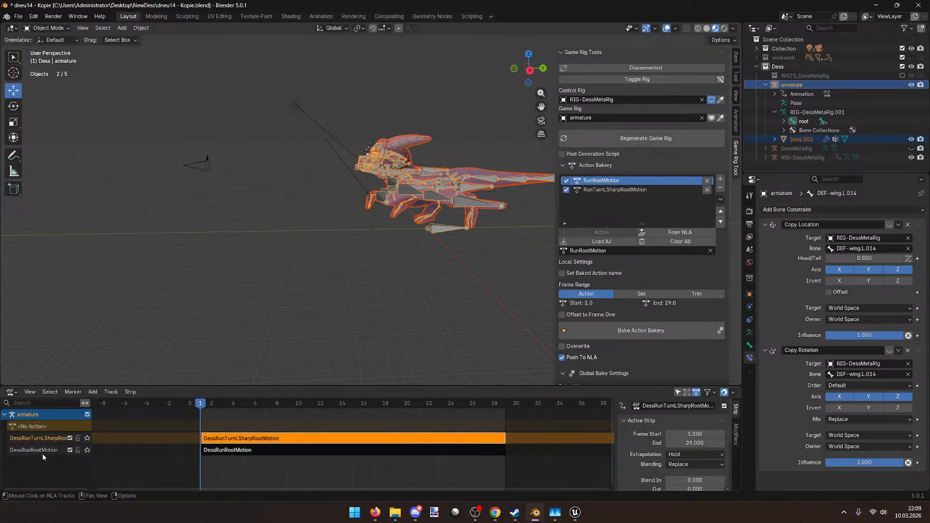
click(43, 452)
key(n)
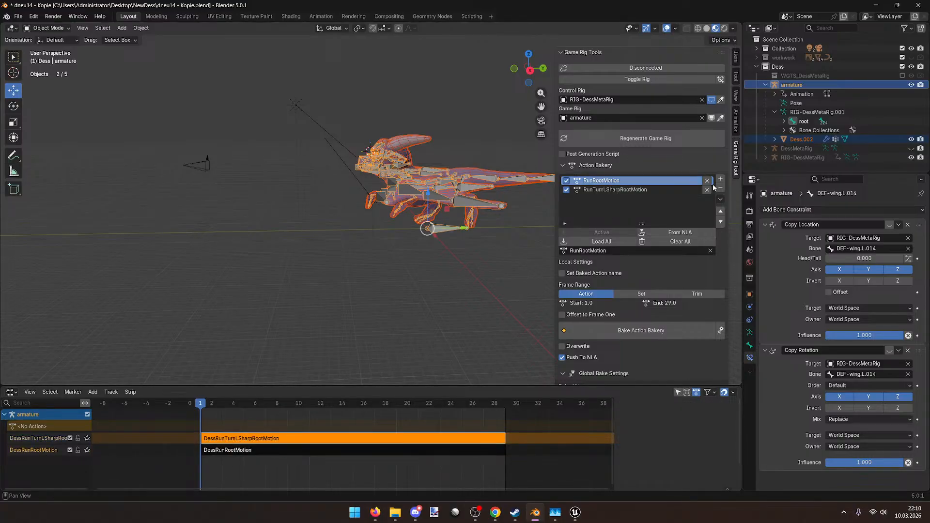
click(707, 190)
click(258, 449)
key(n)
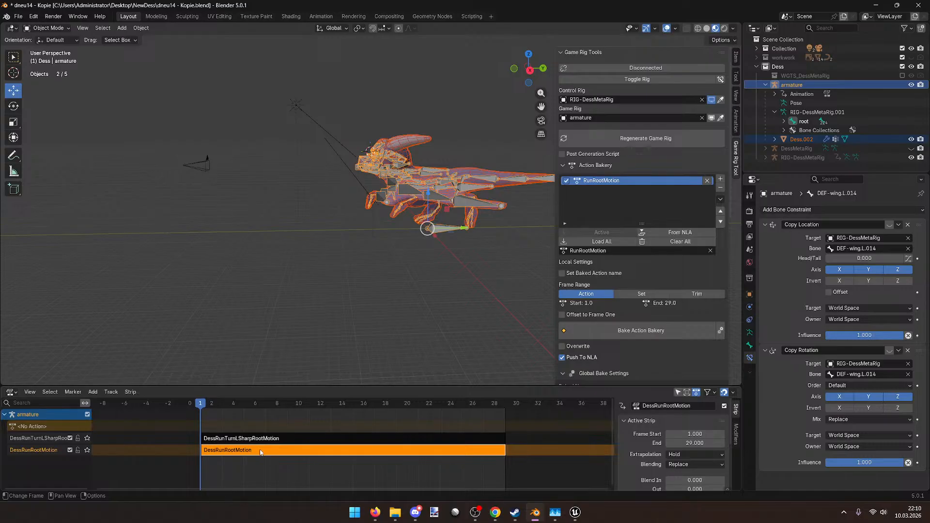
key(x)
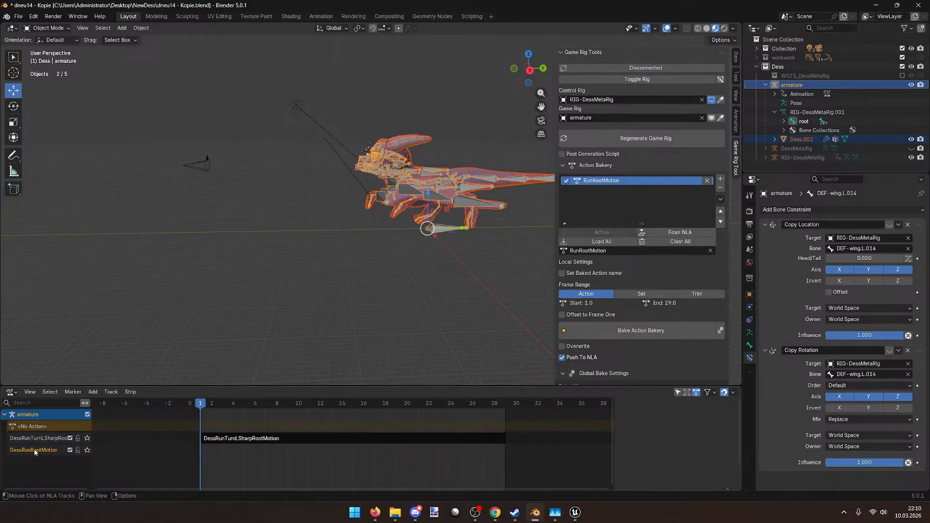
Step: Purge the unused action from the file through Clean Up > Purge Unused Data
click(18, 16)
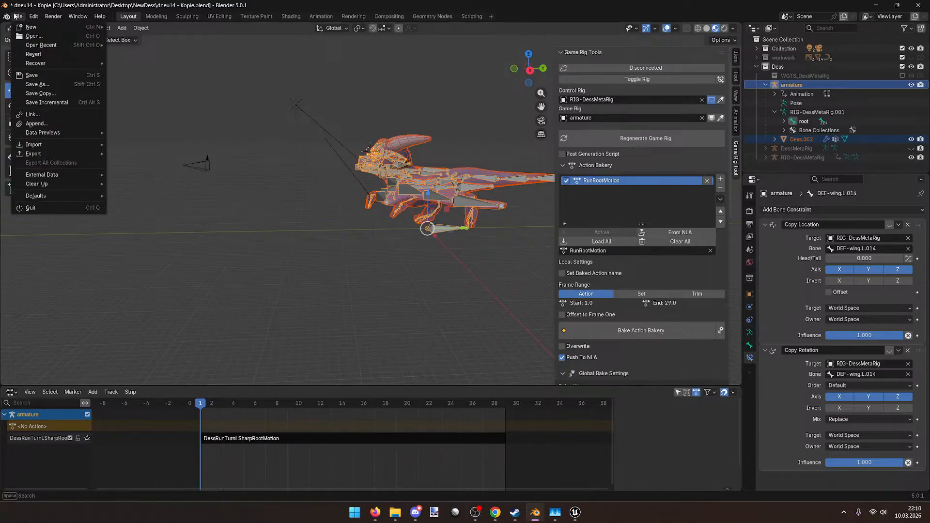
mouse_move(52, 177)
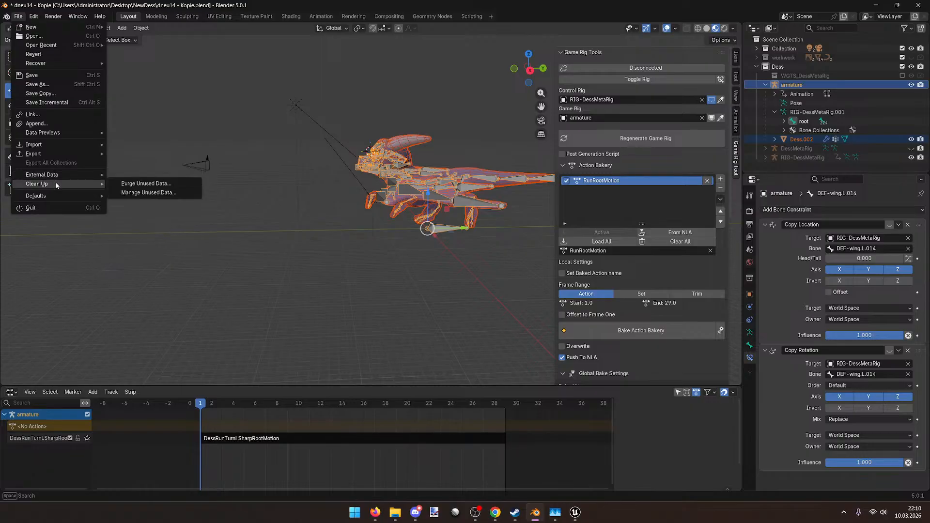
click(145, 184)
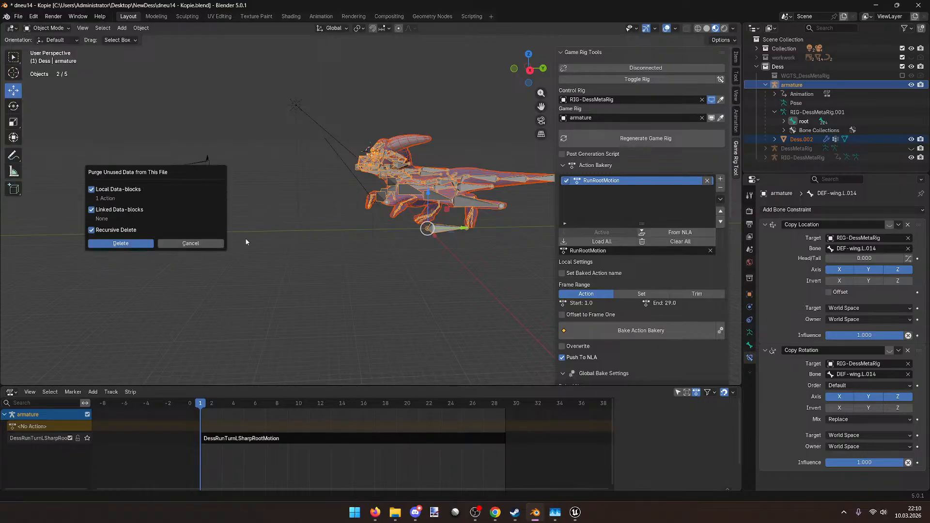
click(120, 244)
Step: Rebake RunRootMotion into the NLA as a frame 1–29 strip and select both run strips
click(616, 334)
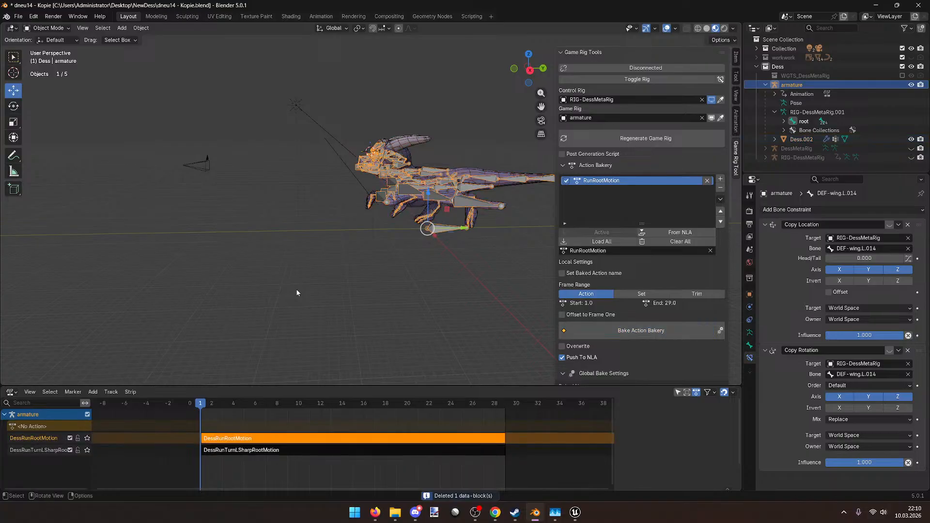
mouse_move(207, 405)
mouse_down()
mouse_move(498, 406)
mouse_move(201, 404)
mouse_up()
drag(278, 480, 185, 426)
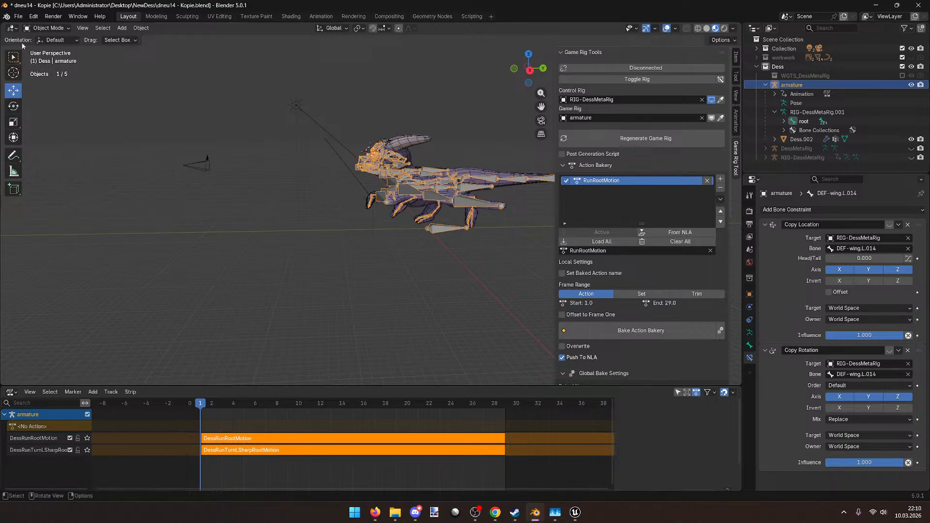
Step: Export the rig and both run animations to Dess.fbx
click(18, 17)
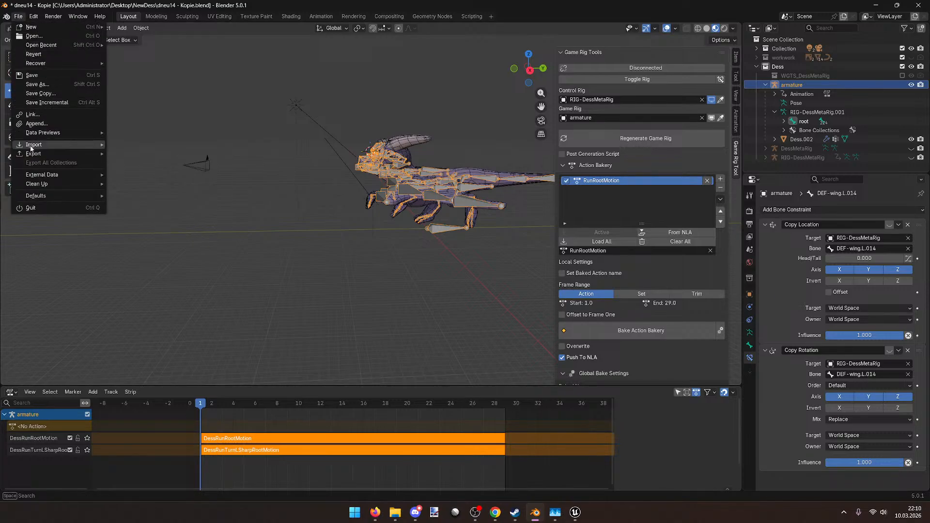
mouse_move(34, 153)
click(158, 222)
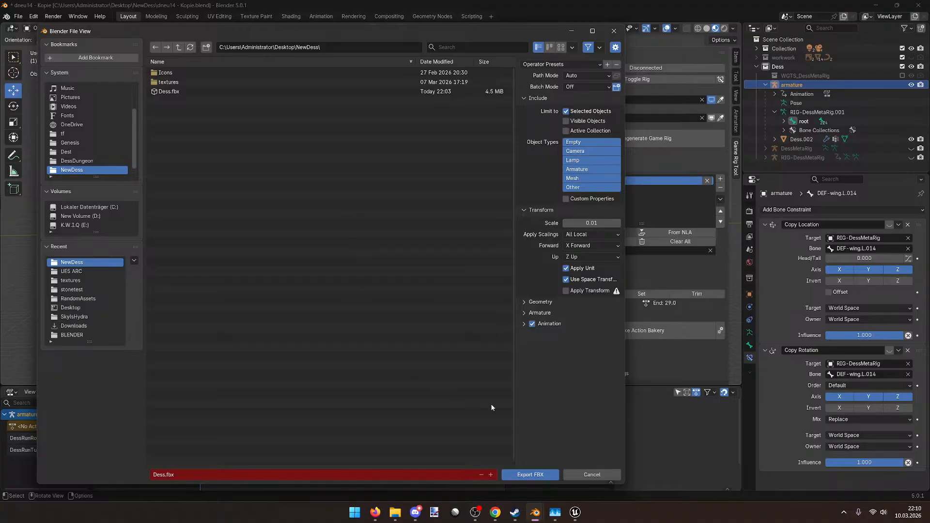
click(530, 474)
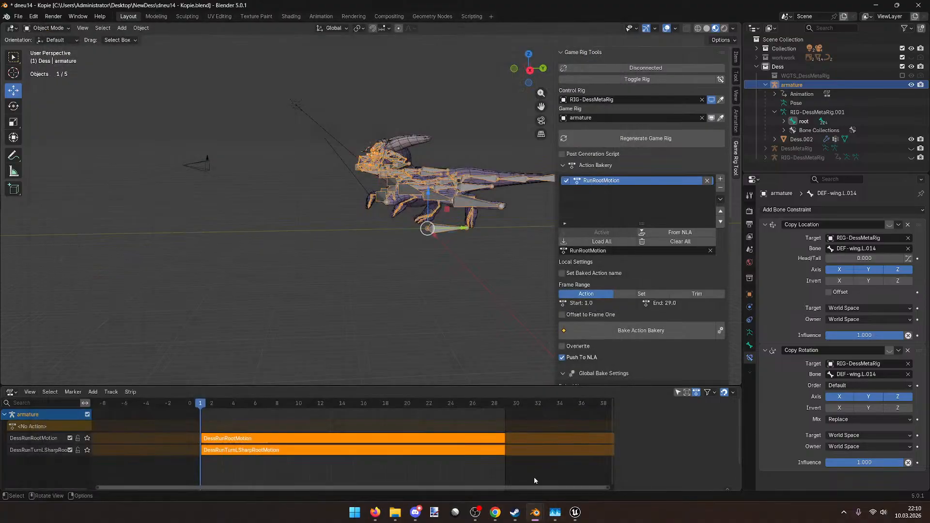
mouse_move(501, 513)
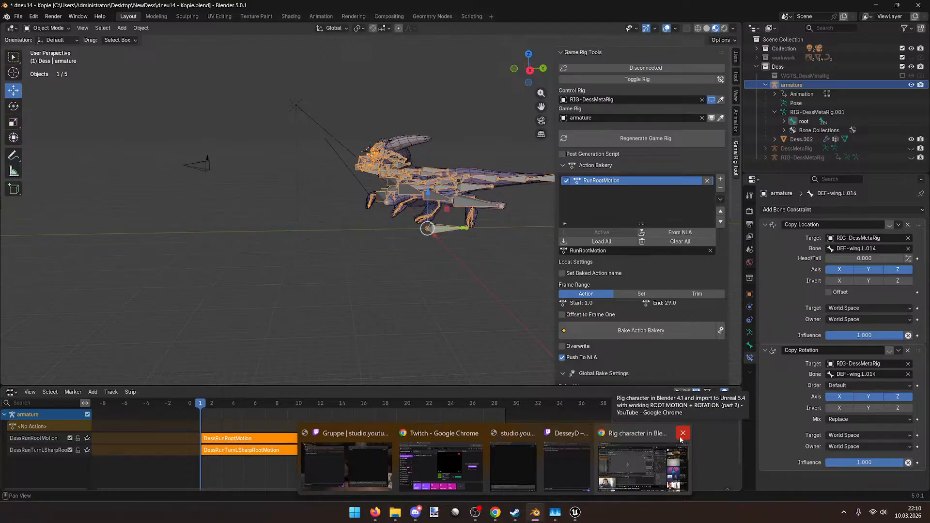
Step: Reimport DessDessRunRootMotion from the new FBX in Unreal's animation editor and orbit the preview
mouse_move(575, 512)
click(608, 461)
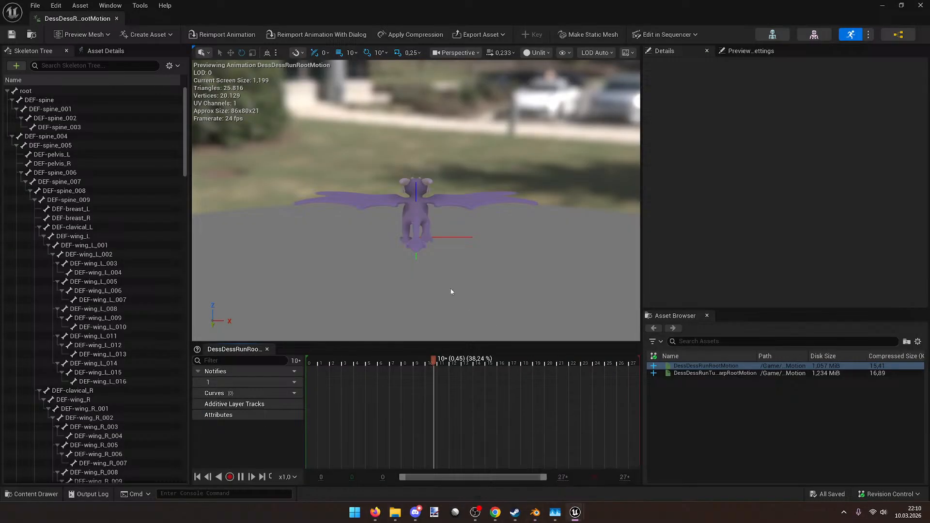
click(247, 38)
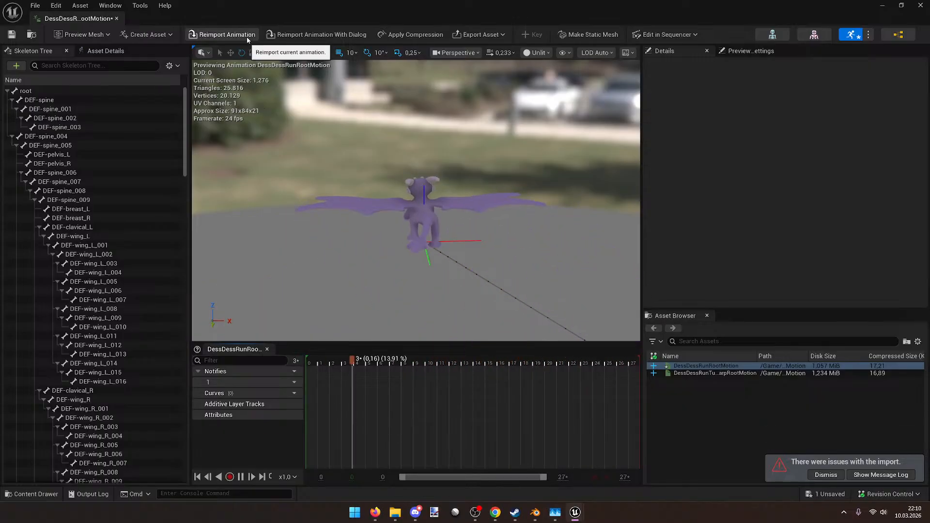
right_drag(387, 184, 487, 196)
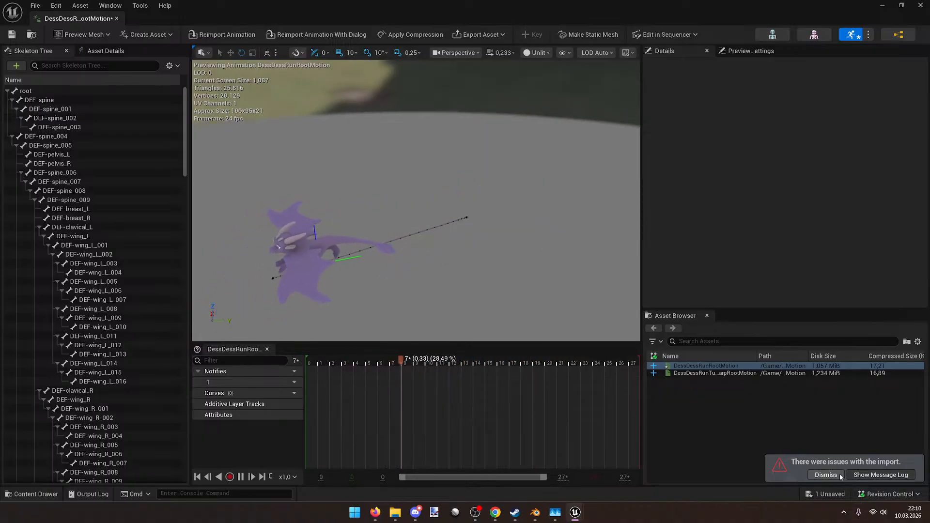
Step: Review the import warnings in the Message Log, then close the log and animation editor
click(855, 473)
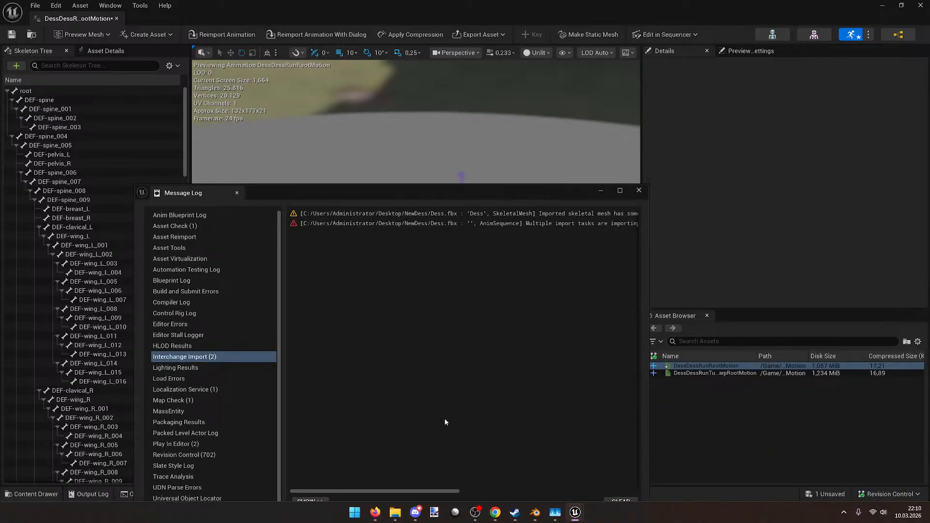
drag(438, 492, 559, 492)
click(639, 190)
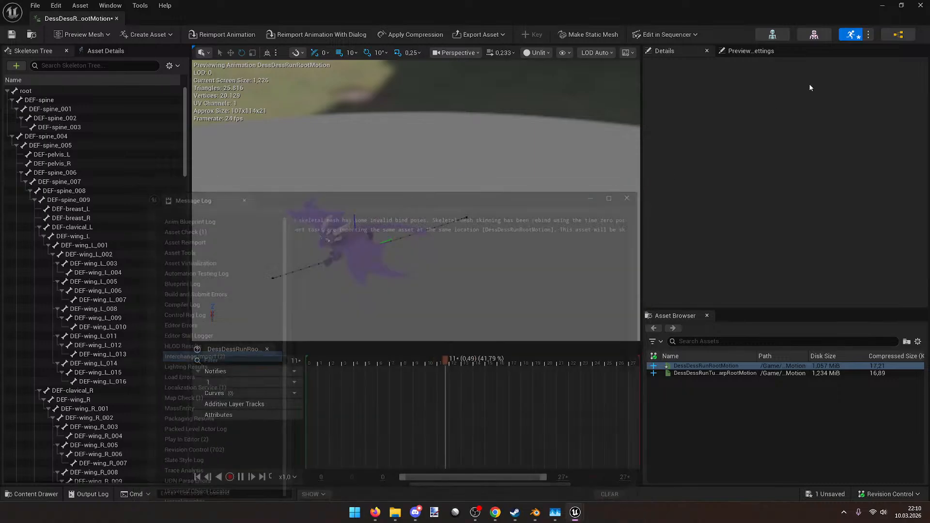
click(920, 5)
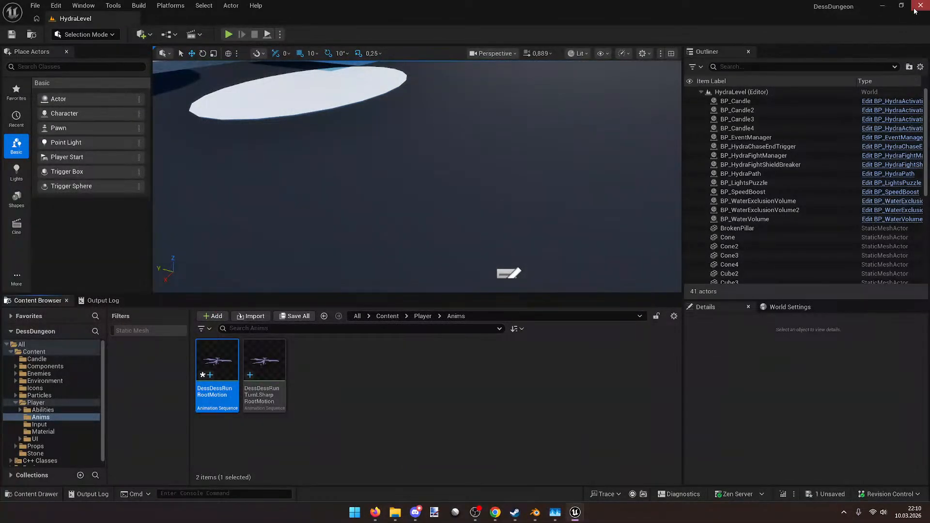
click(914, 9)
Step: Quit Unreal without saving and play the DessRunTurnLSharpRootMotion strip in Blender
click(556, 358)
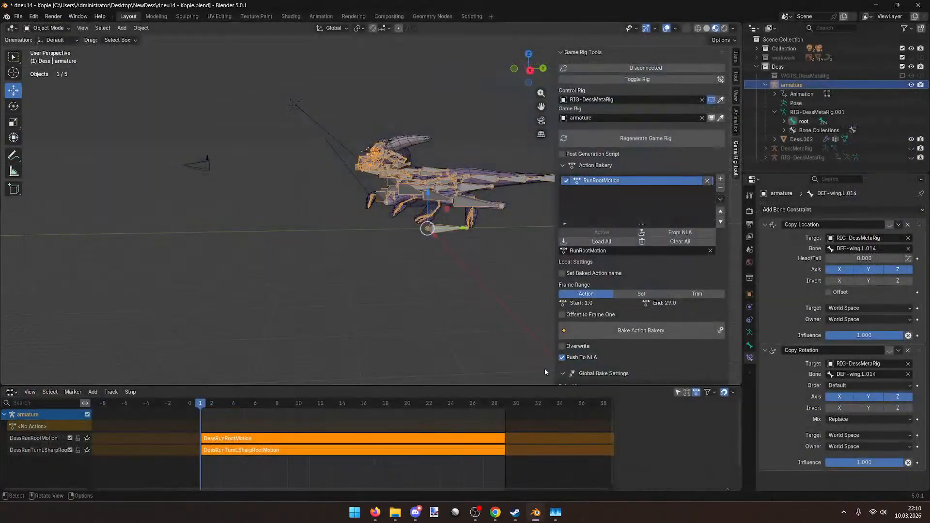
click(217, 449)
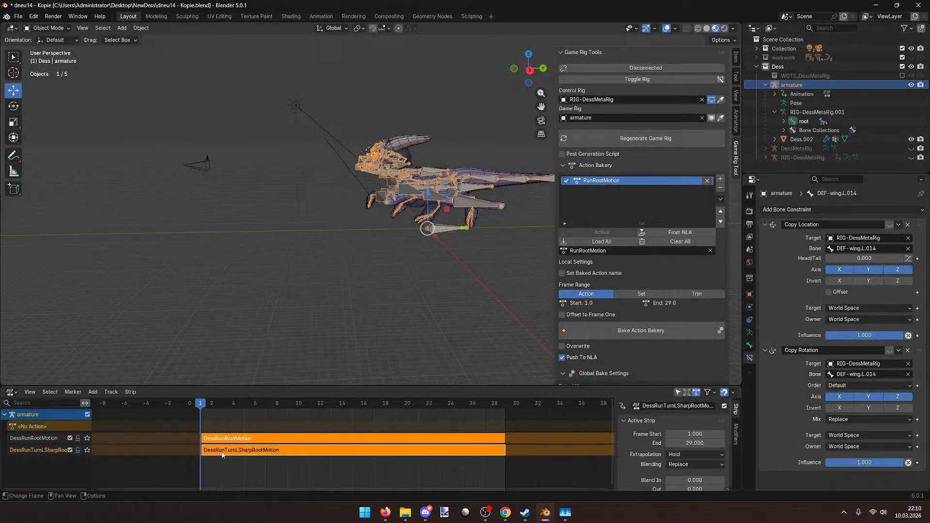
key(space)
Step: Play the DessRunRootMotion strip, then scrub the playhead back to frame 2
key(space)
click(213, 439)
key(space)
key(Escape)
key(space)
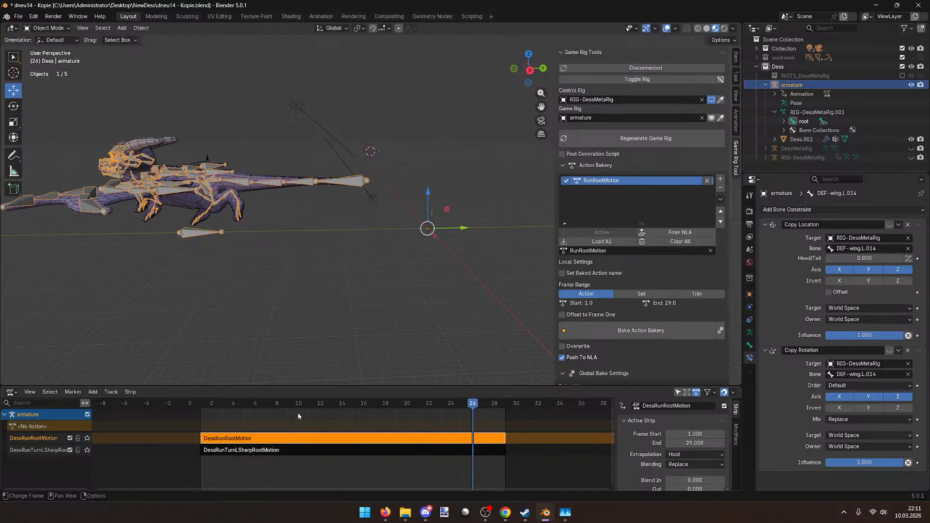
drag(469, 410, 210, 410)
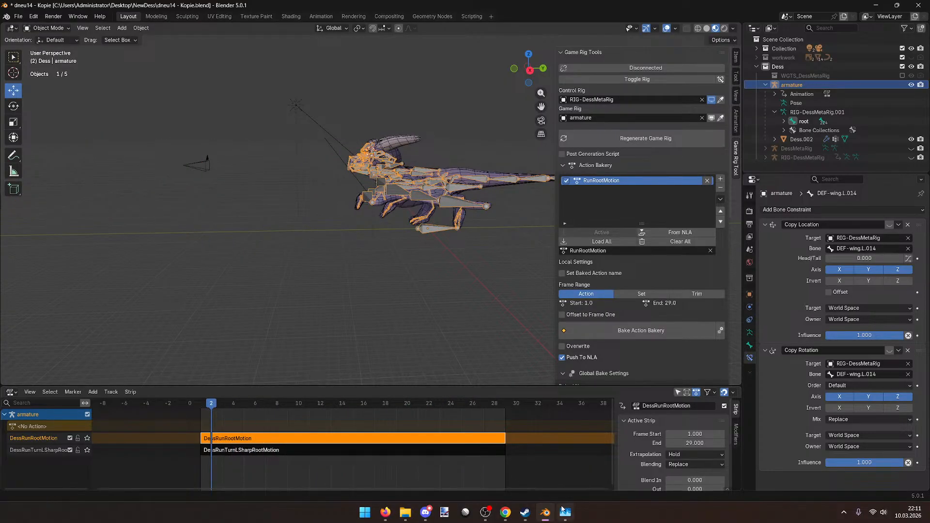
mouse_move(477, 509)
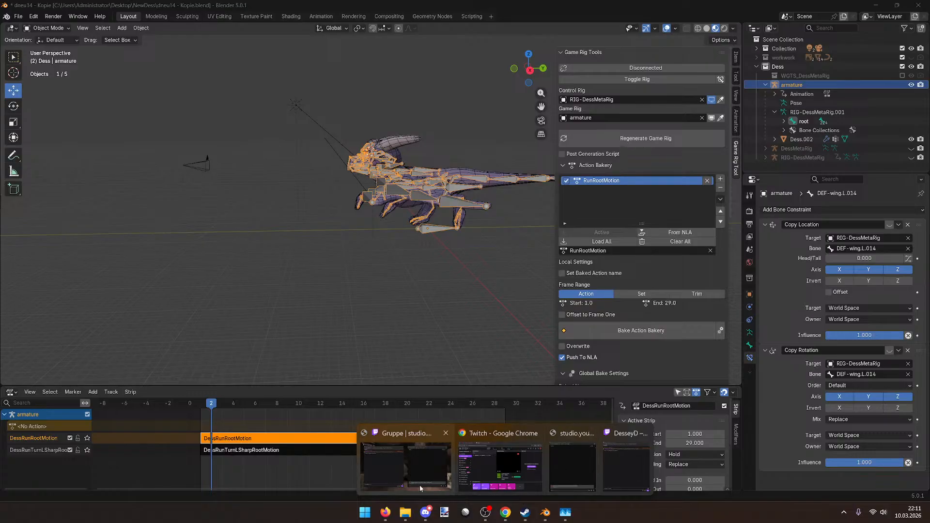
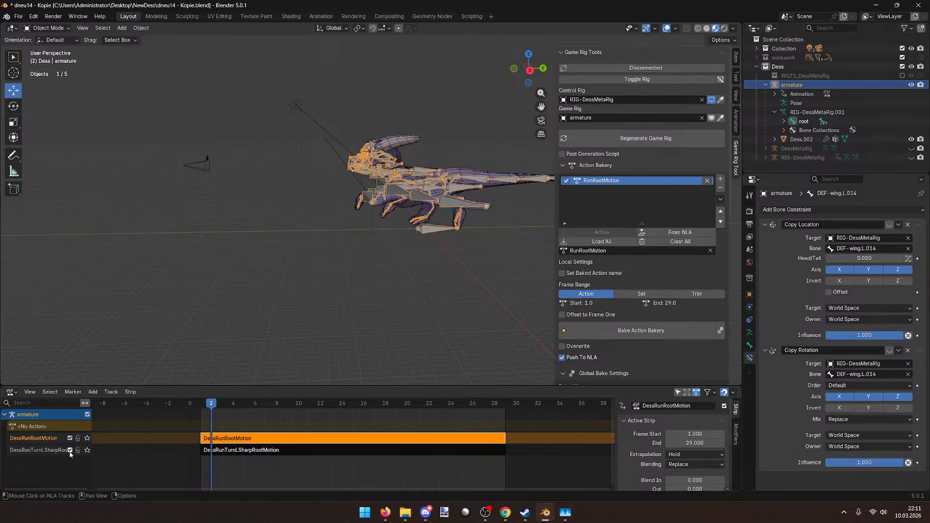
Step: Play the DessRunRootMotion animation and open the DessDungeon Unreal project folder via Windows search
key(space)
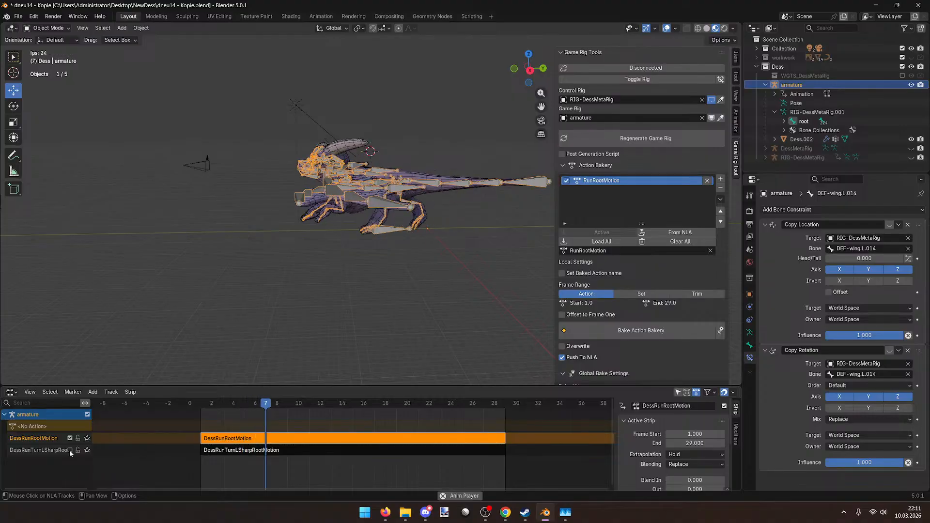
key(space)
click(365, 512)
text(dess)
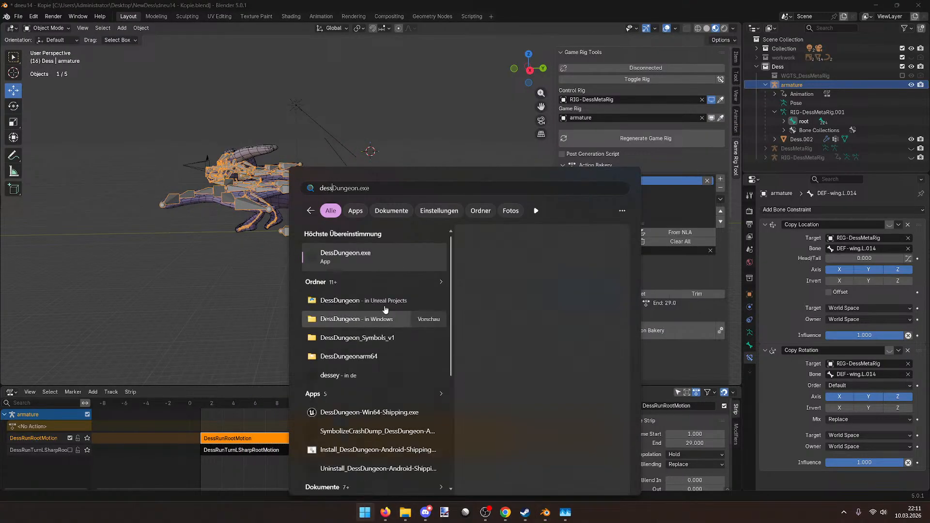
click(386, 262)
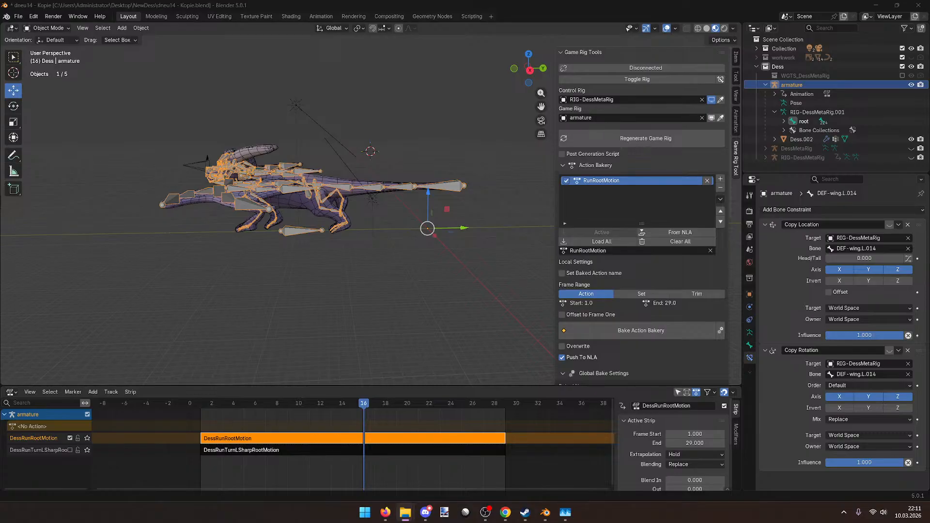
Step: Replay the animation from the start, return to frame 0 and save dneu14 - Kopie.blend
drag(364, 415, 202, 409)
key(space)
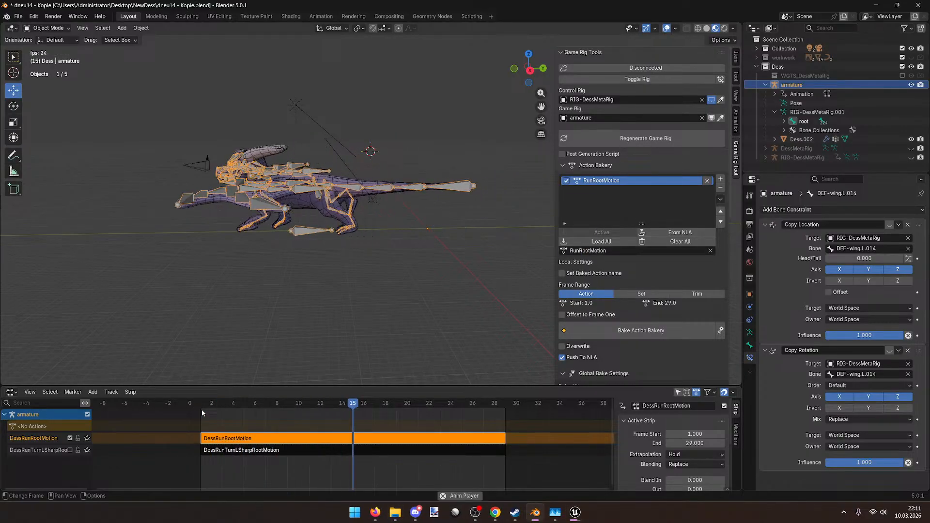
key(space)
drag(223, 406, 191, 403)
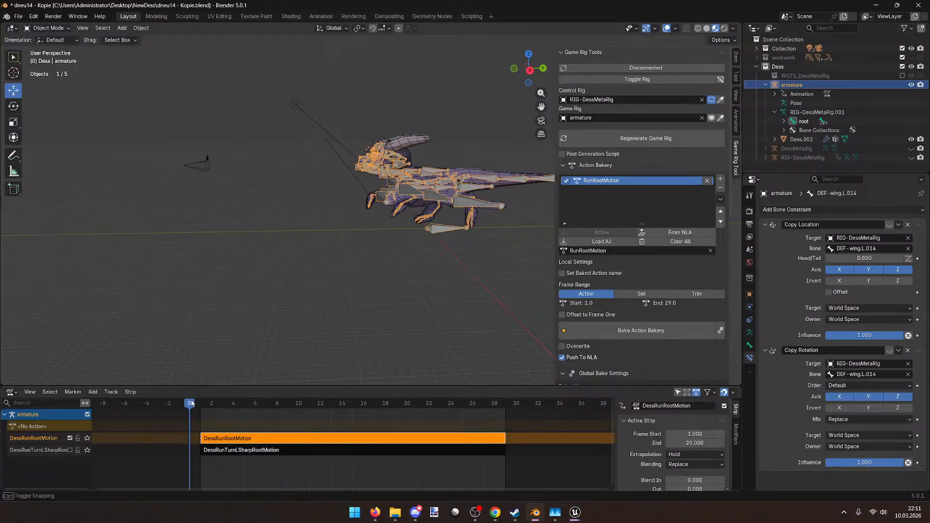
key(ctrl+s)
Step: Export the dragon armature to Dess.fbx in the NewDess folder
click(17, 16)
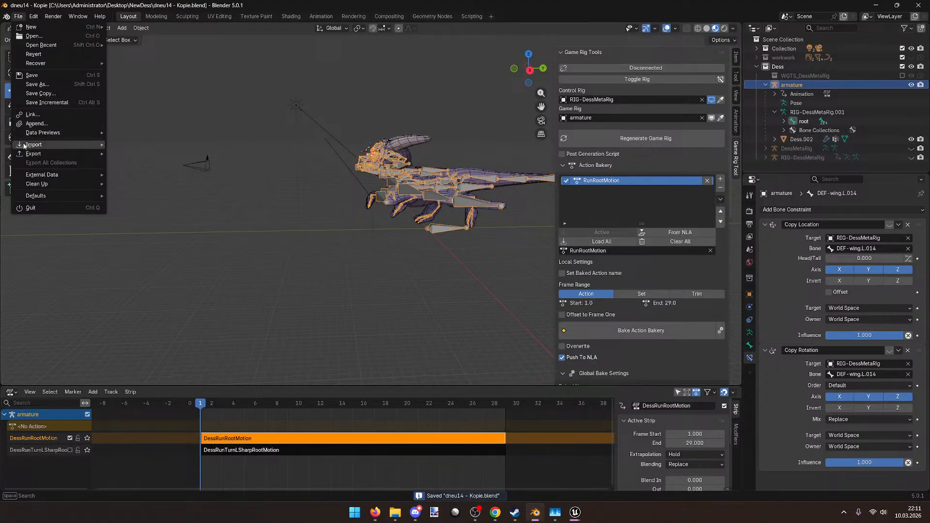
mouse_move(34, 154)
click(168, 226)
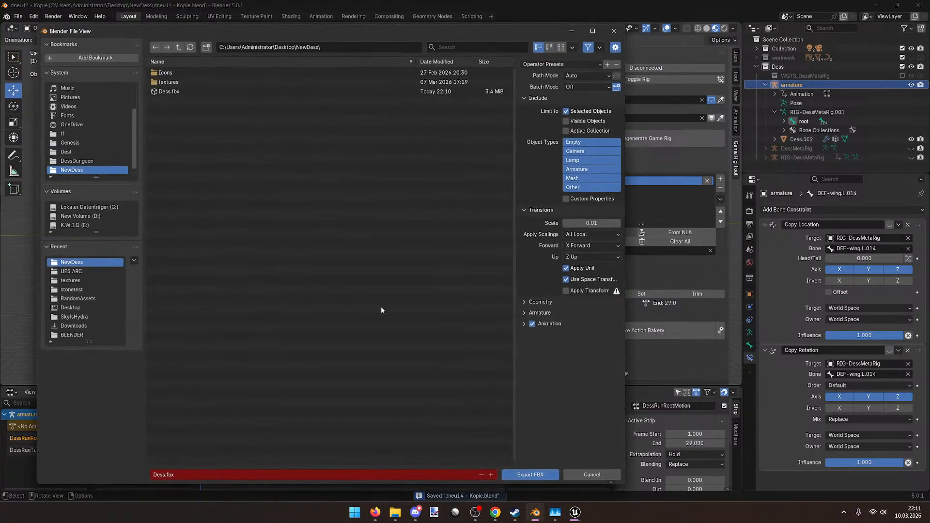
click(315, 91)
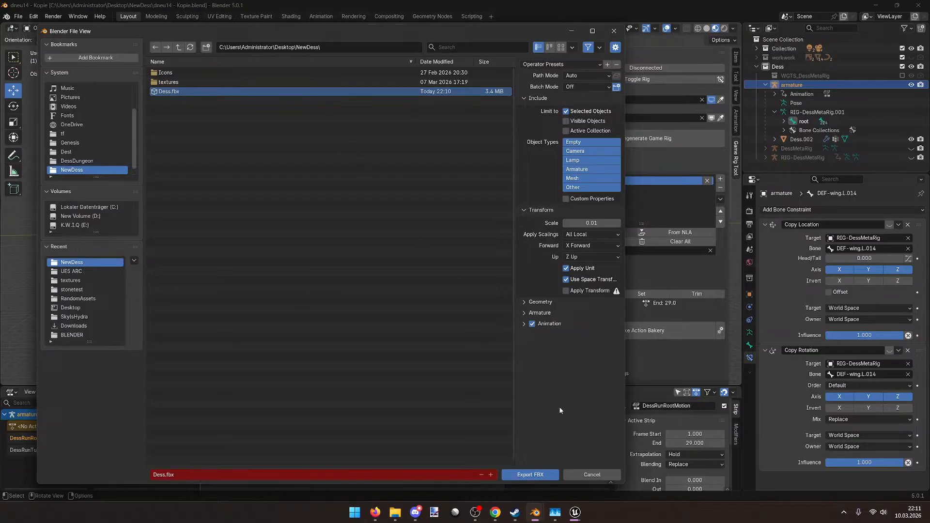
click(531, 475)
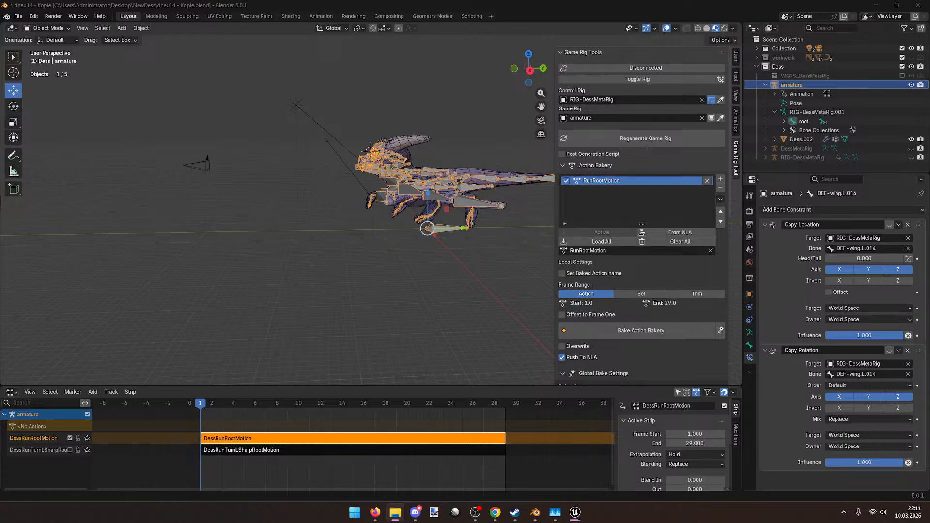
Step: Add the Dess.002 mesh to the selection and re-export both, overwriting Dess.fbx
middle_drag(403, 236, 377, 280)
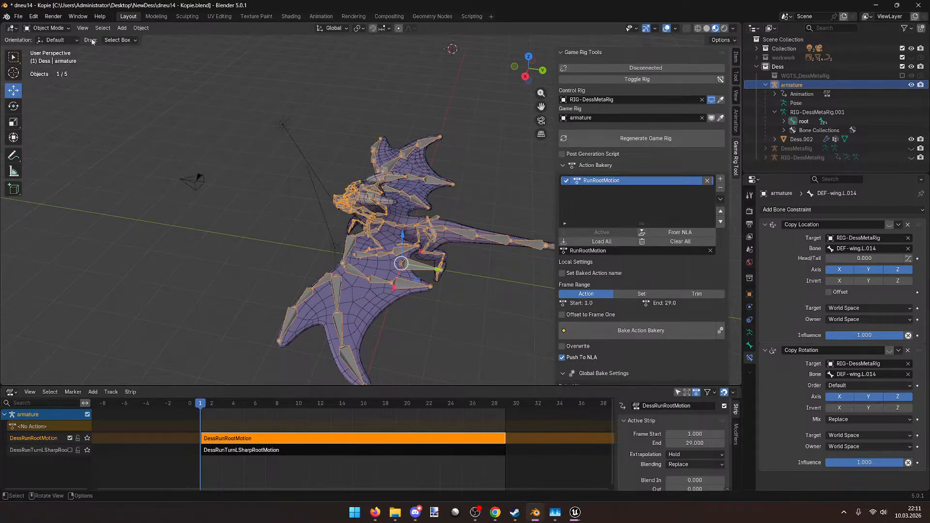
shift+click(349, 298)
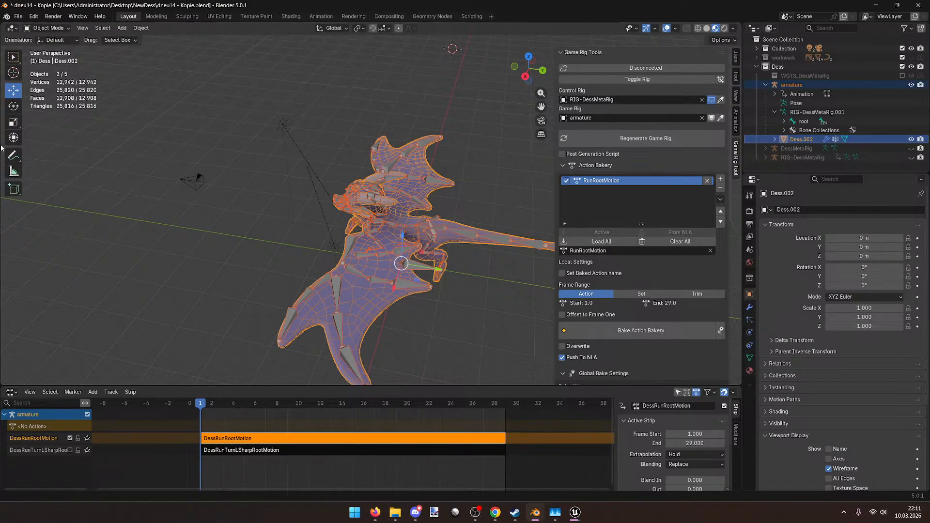
click(16, 17)
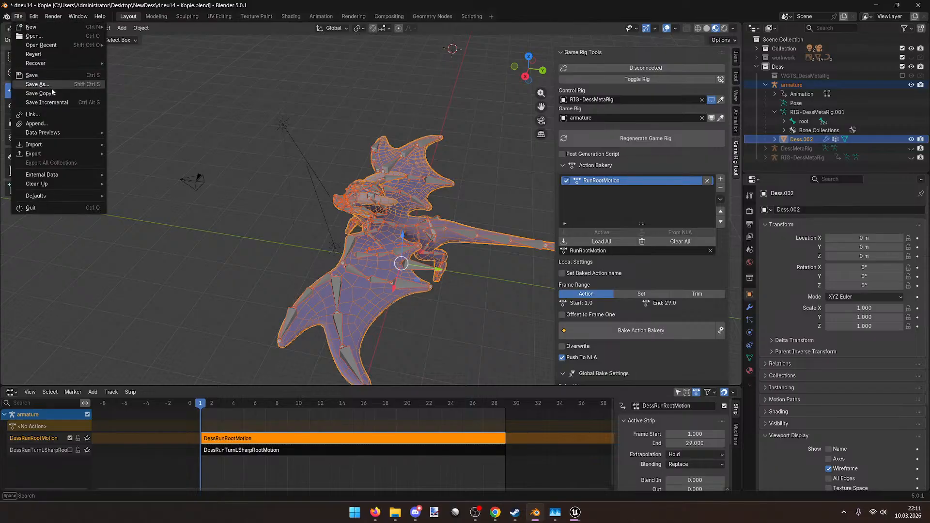
mouse_move(43, 154)
click(177, 225)
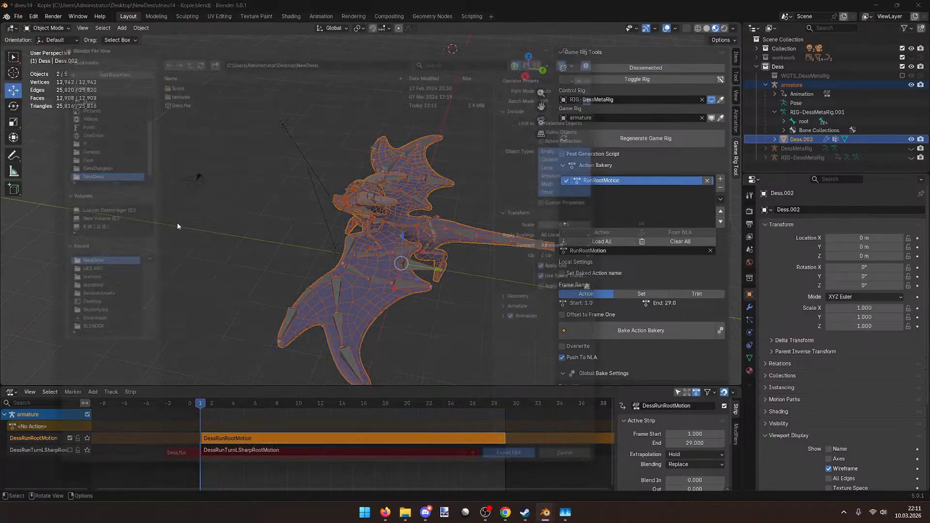
click(208, 91)
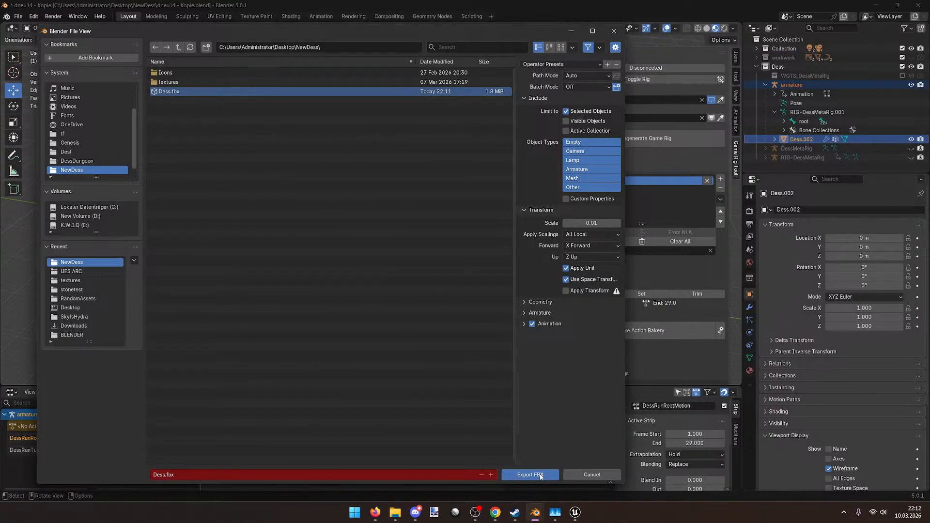
click(530, 475)
click(375, 513)
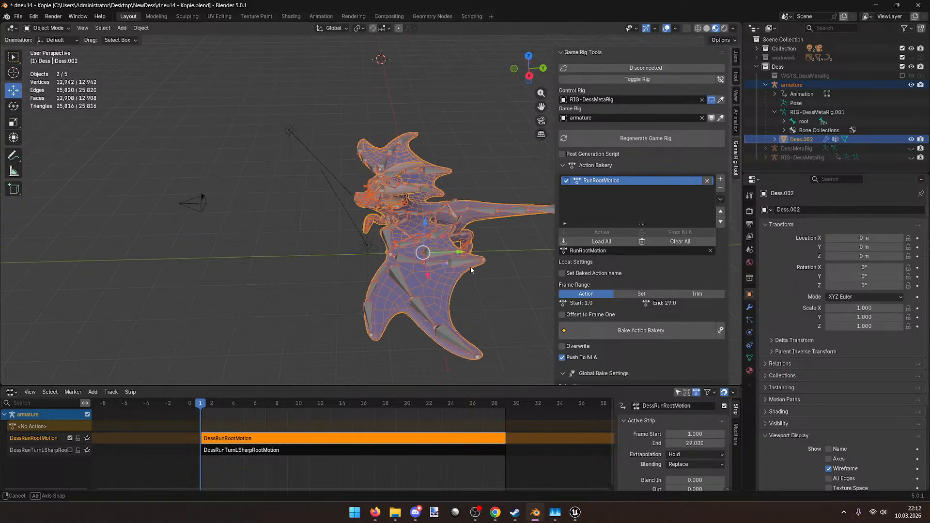
click(575, 512)
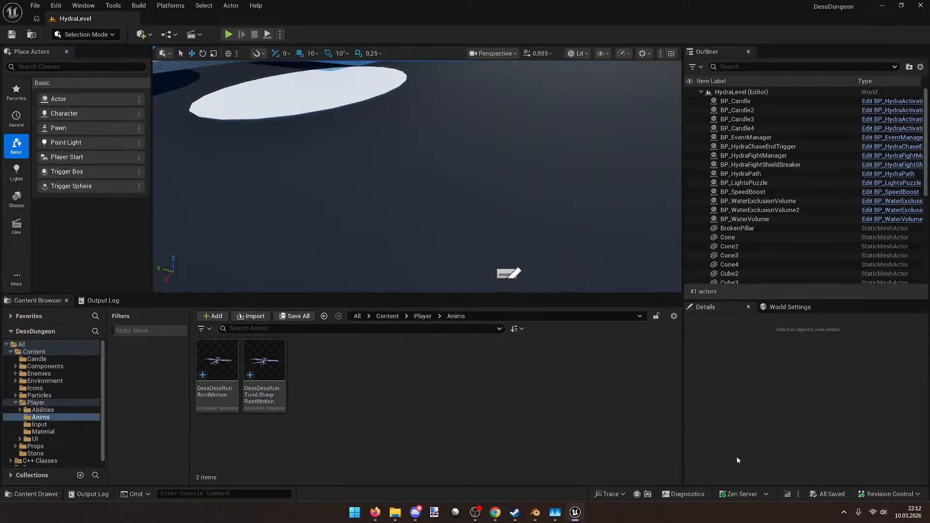
Step: Reimport DessDessRunRootMotion from the new FBX and inspect its root bone's -90° roll
double_click(283, 371)
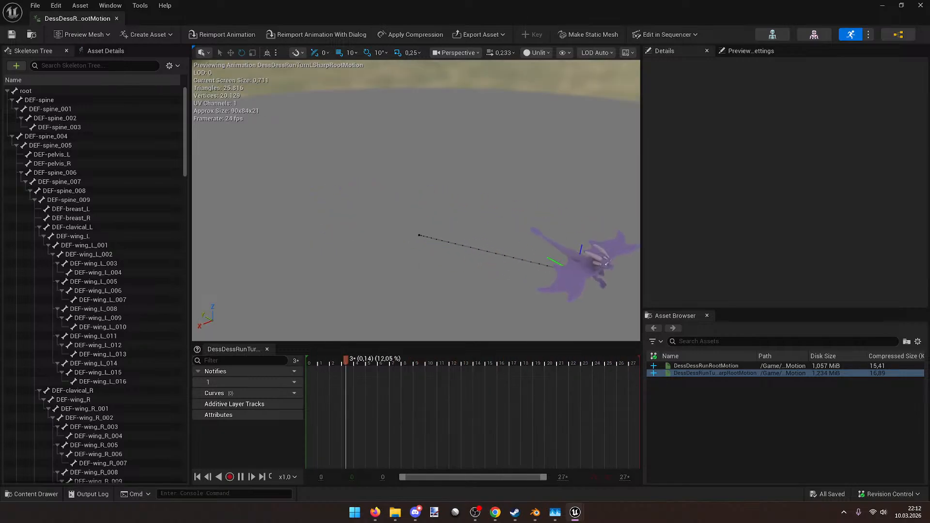
click(920, 5)
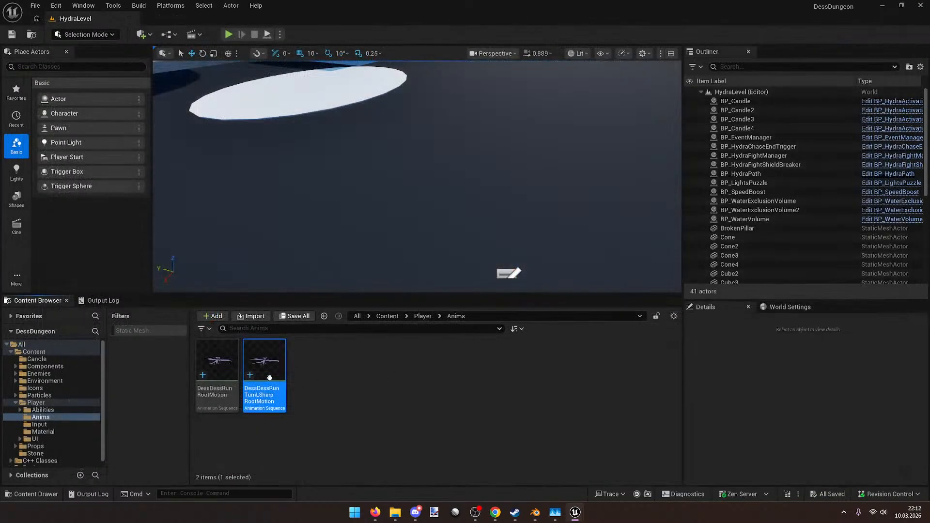
double_click(224, 363)
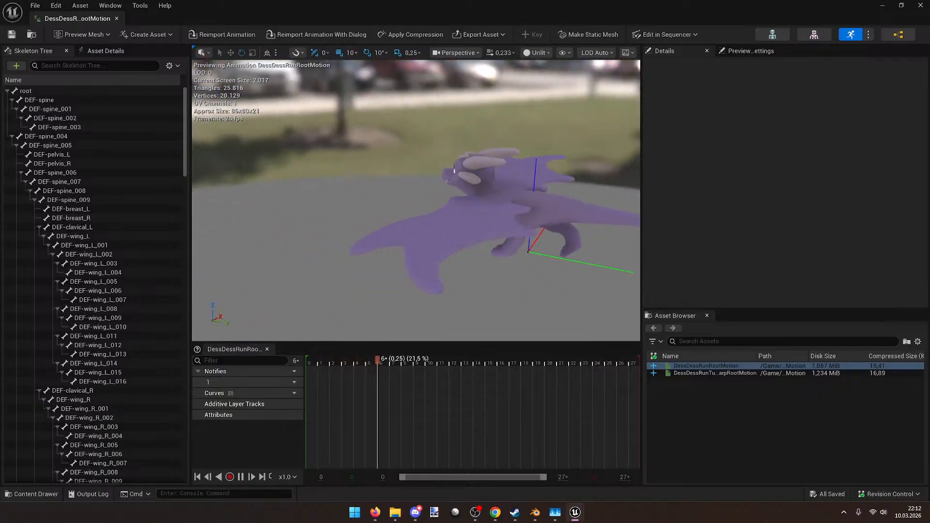
click(238, 37)
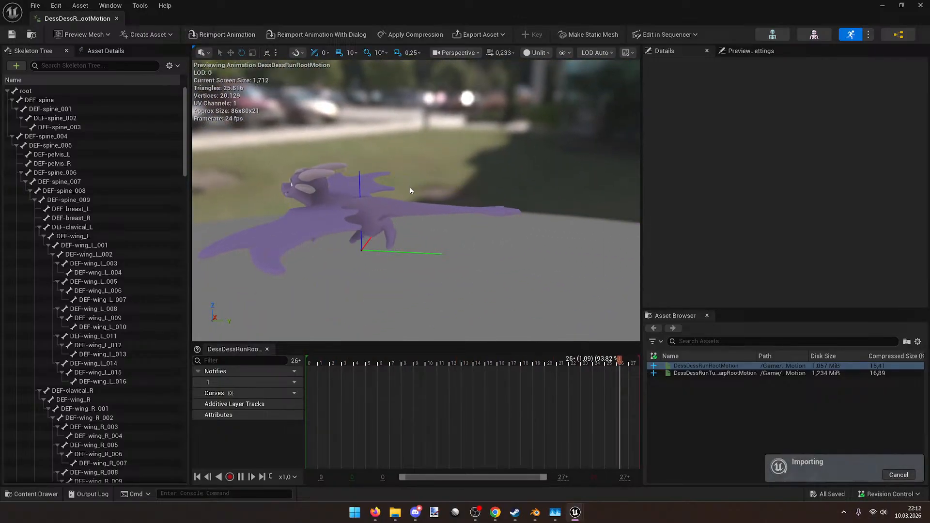
mouse_move(429, 194)
right_down()
mouse_move(394, 184)
mouse_move(429, 195)
right_up()
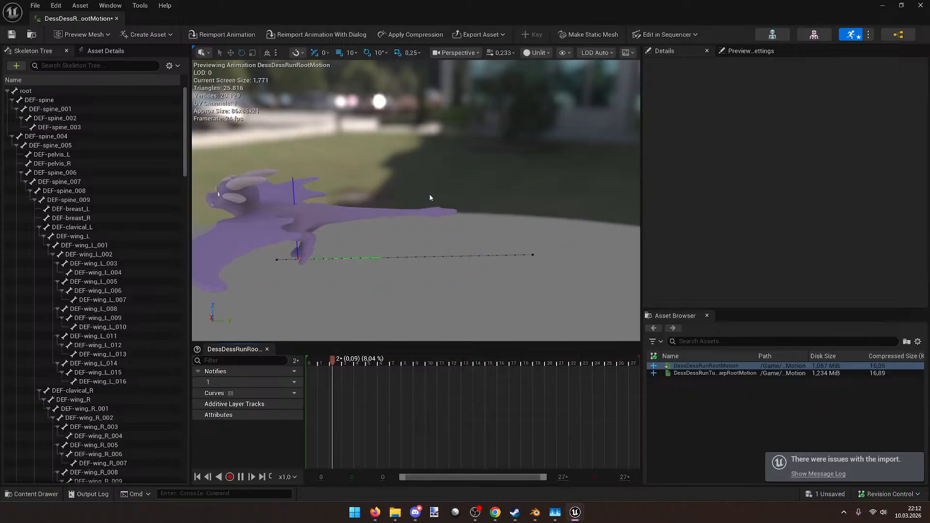
right_drag(404, 229, 426, 252)
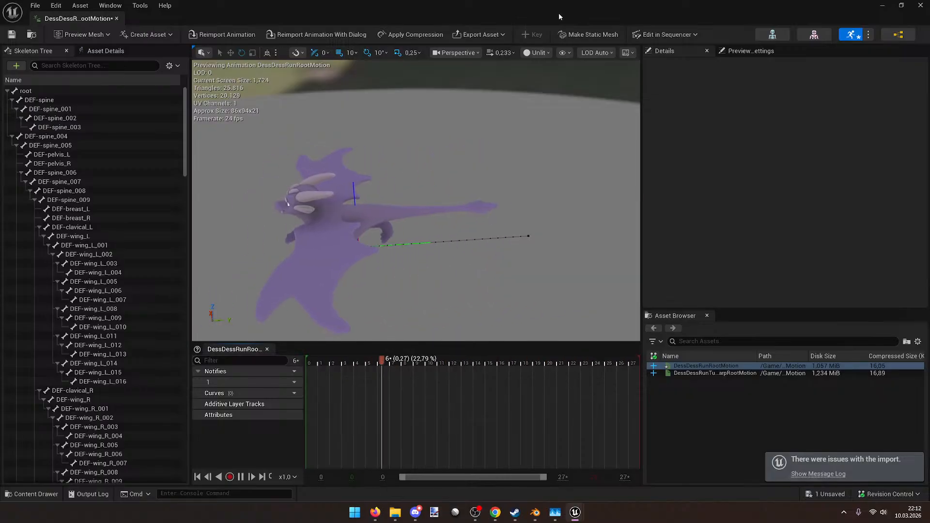
click(111, 92)
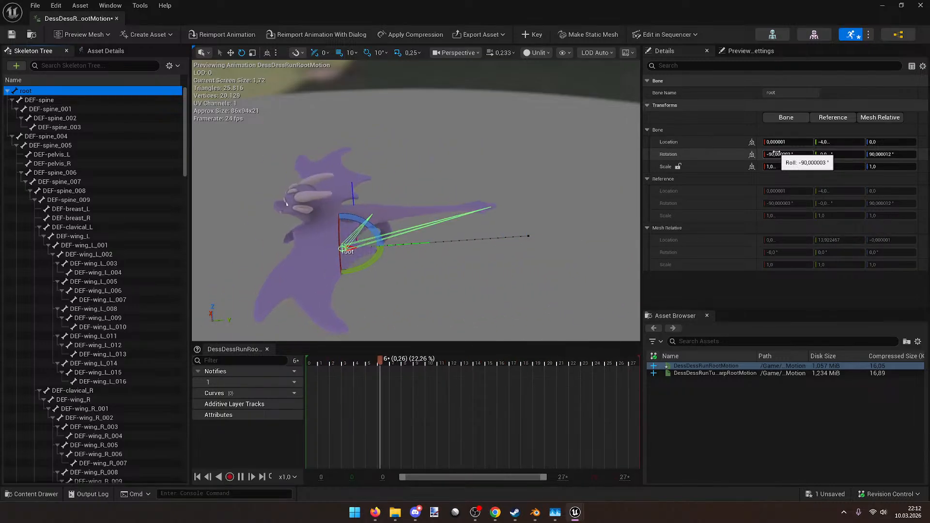
double_click(319, 5)
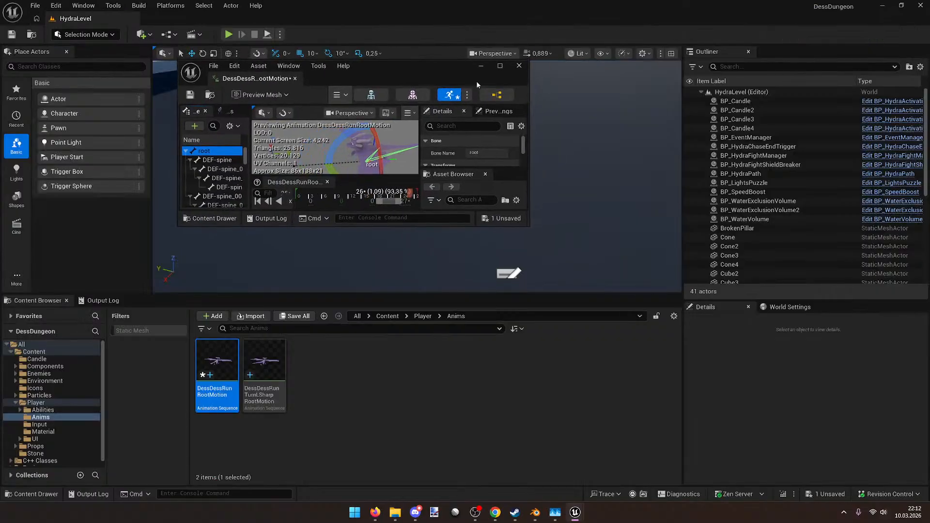
Step: Preview the DessDessRunTurnLSharpRootMotion animation in a maximised editor
click(517, 65)
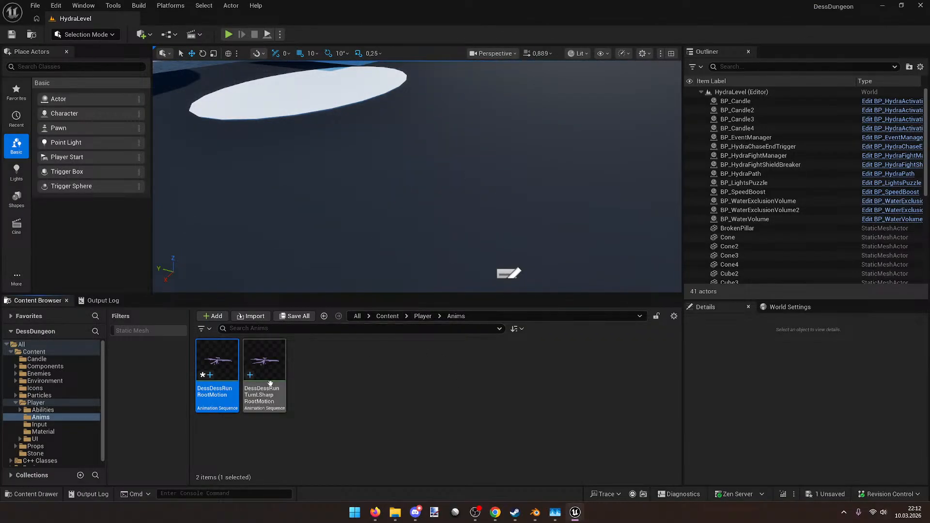
double_click(266, 361)
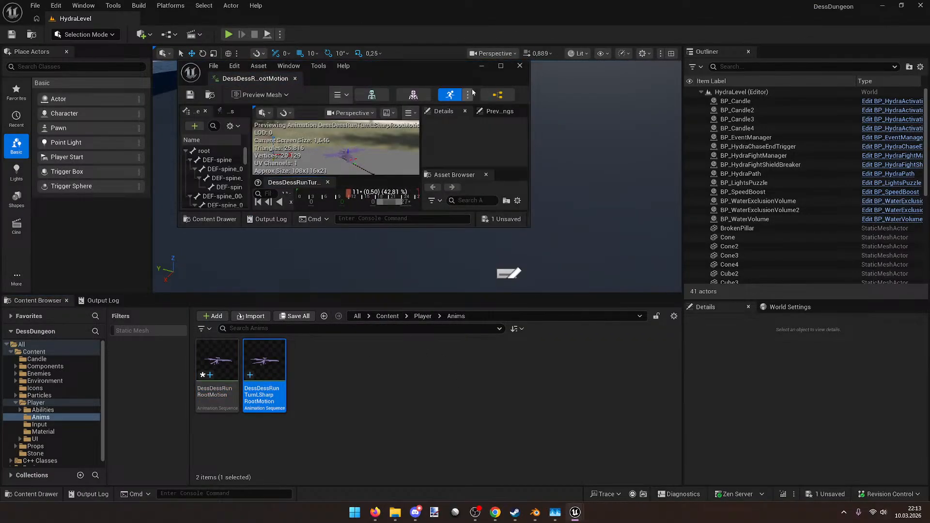
double_click(461, 67)
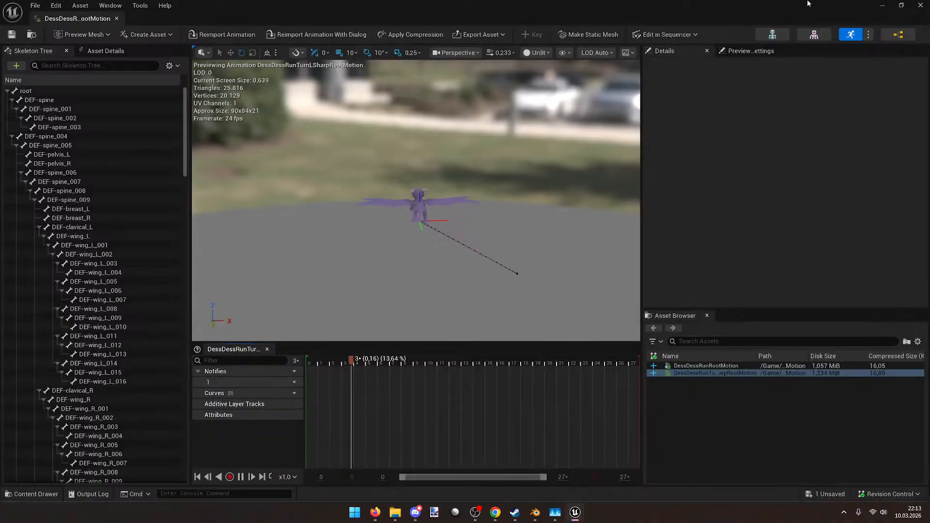
click(922, 6)
Step: Play-test the level with the dragon running forward, then stop
click(229, 35)
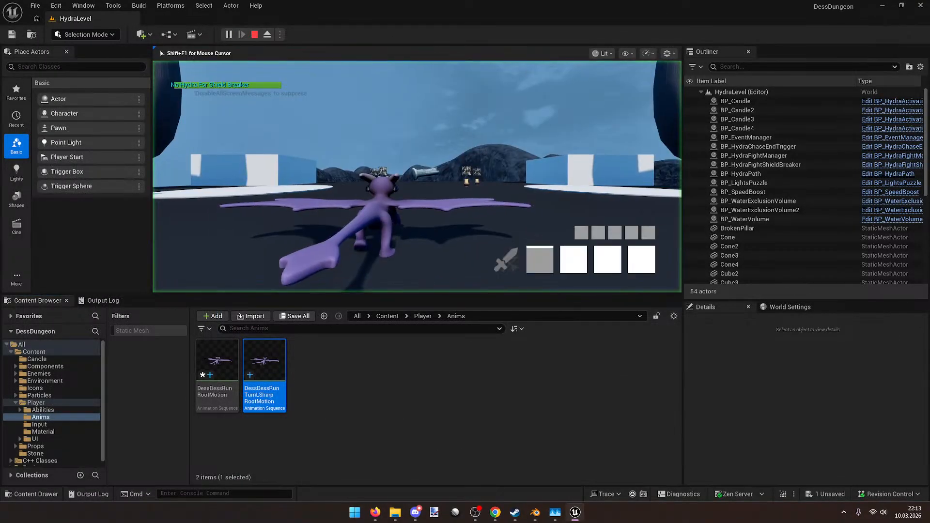
key(w)
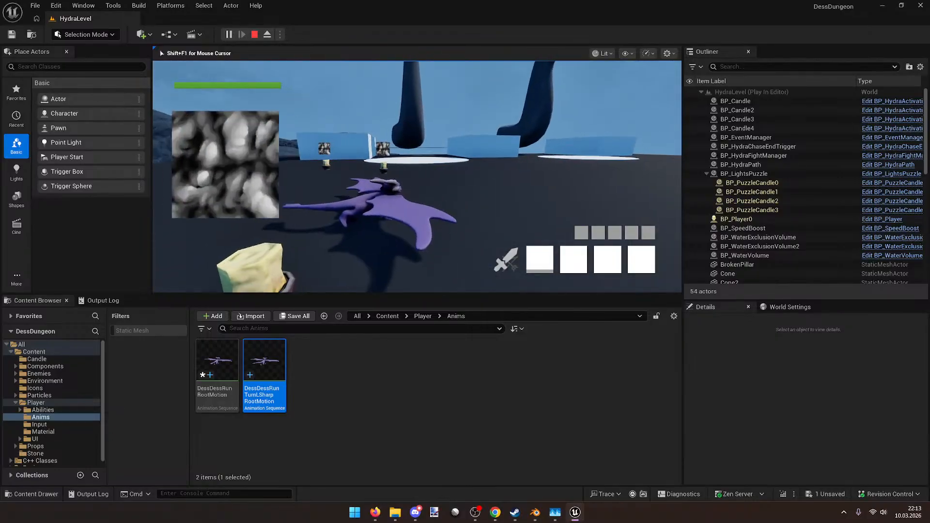
key(Escape)
Step: Preview DessDessRunRootMotion in Unreal, then return to Blender
click(355, 432)
double_click(227, 369)
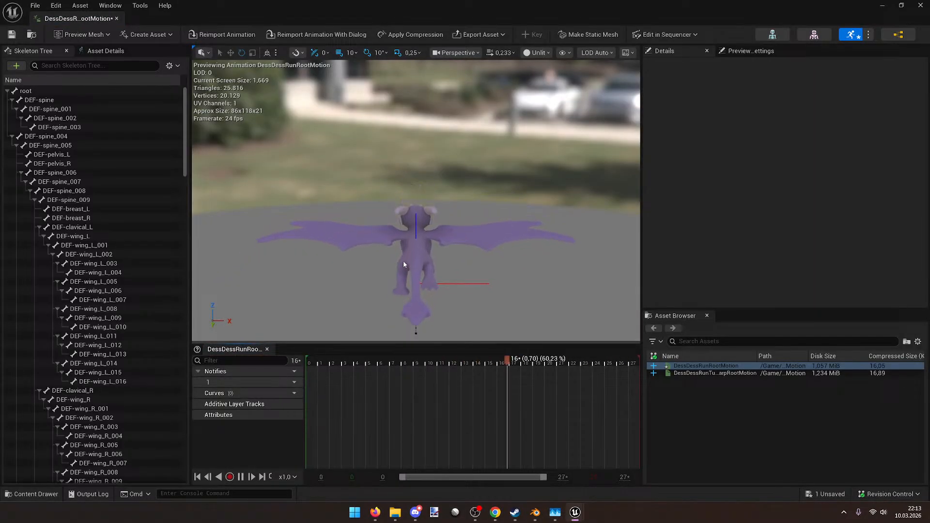
click(535, 513)
middle_drag(435, 361, 414, 347)
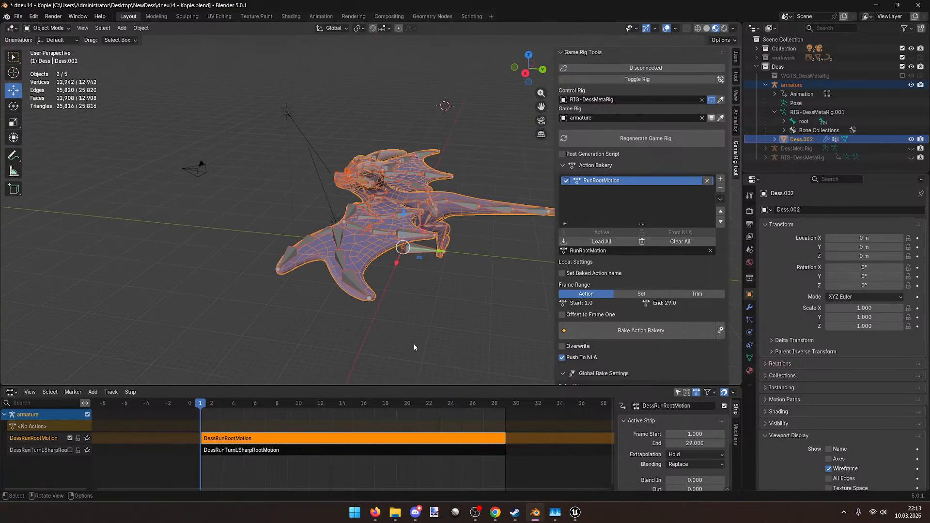
Step: Play the DessRunTurnLSharpRootMotion strip and scrub back to the start
click(72, 452)
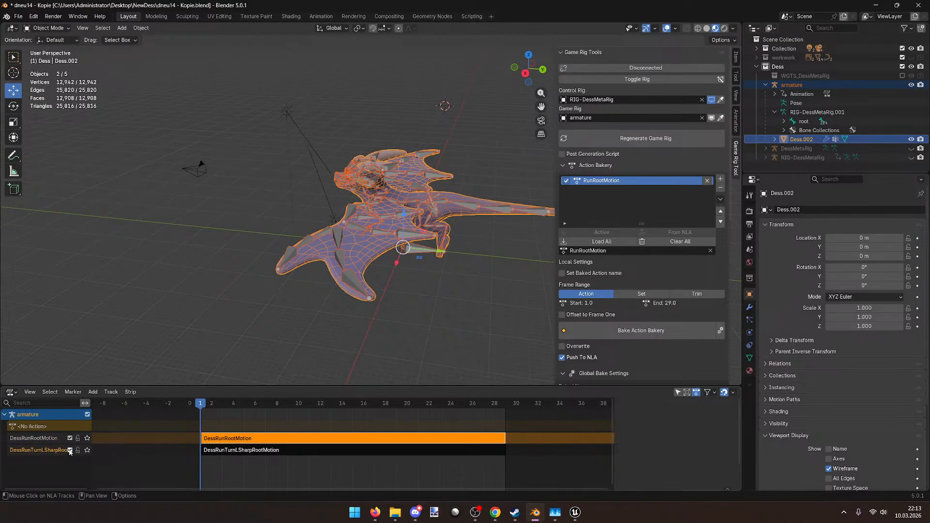
key(space)
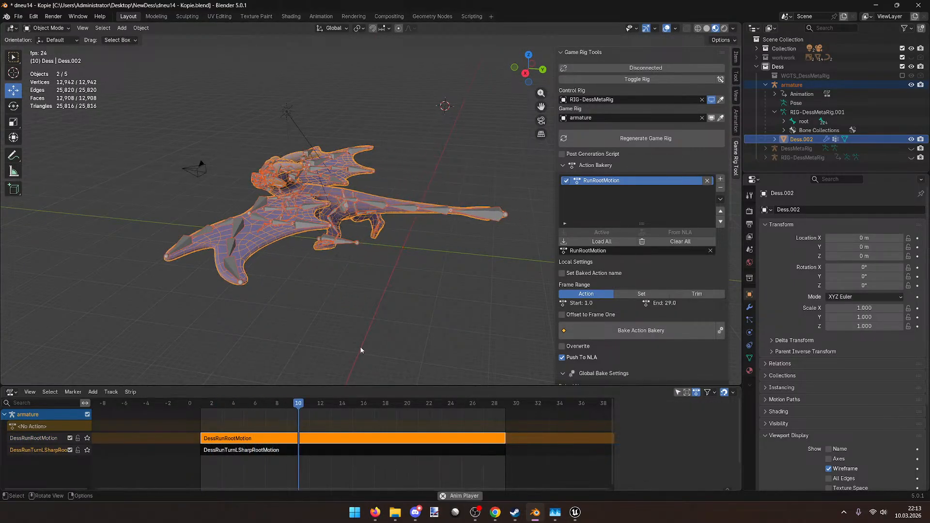
key(space)
drag(238, 405, 197, 407)
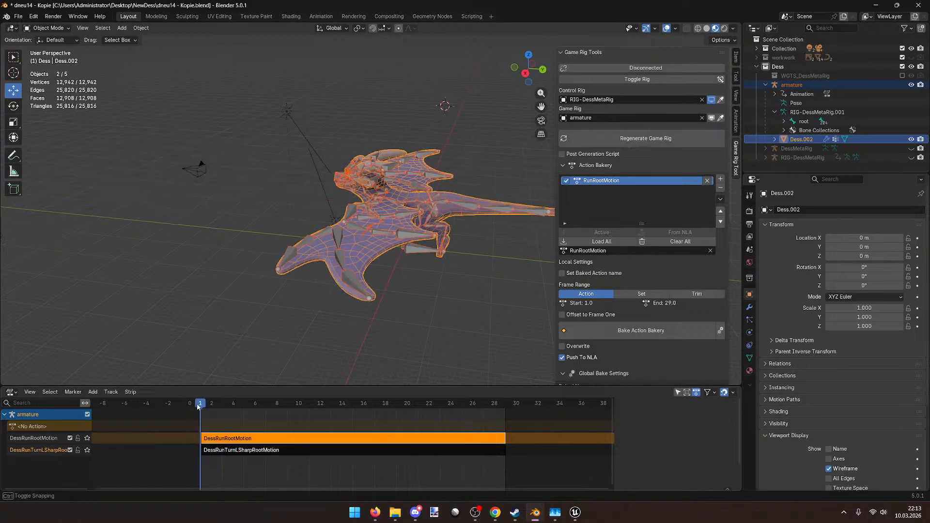
Step: Select the armature's root bone in Edit Mode to show its Copy Location and Copy Rotation constraints
click(426, 254)
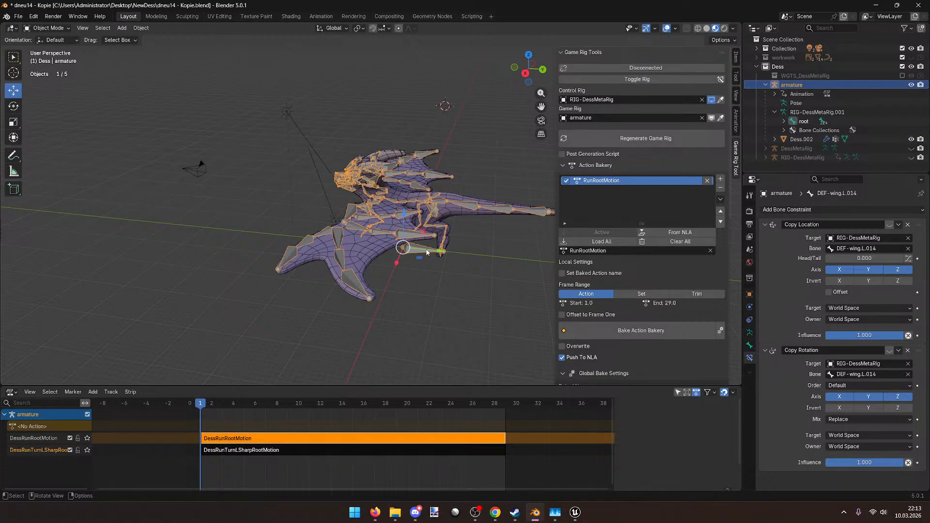
key(Tab)
middle_drag(426, 252, 418, 284)
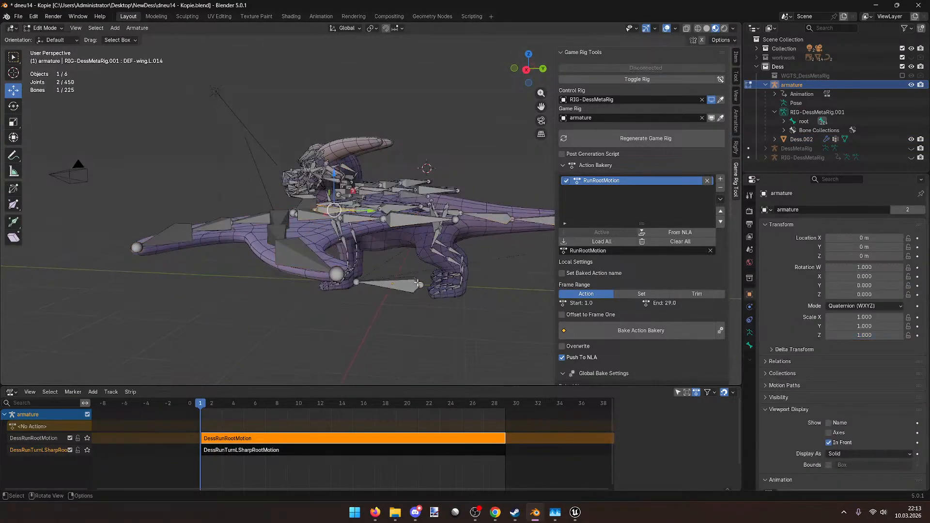
key(Tab)
key(Tab)
key(Tab)
key(Tab)
key(Tab)
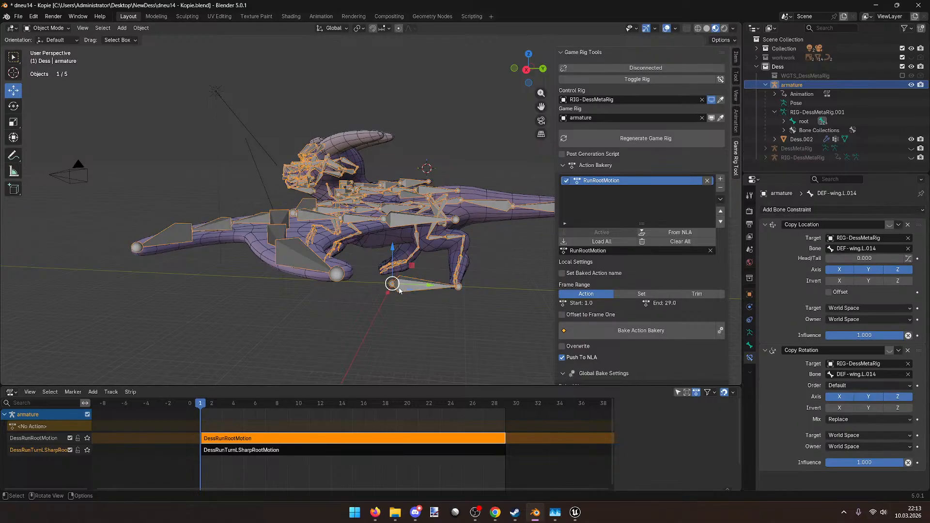
key(Tab)
key(Tab)
key(Tab)
key(Tab)
key(Tab)
key(Tab)
key(Tab)
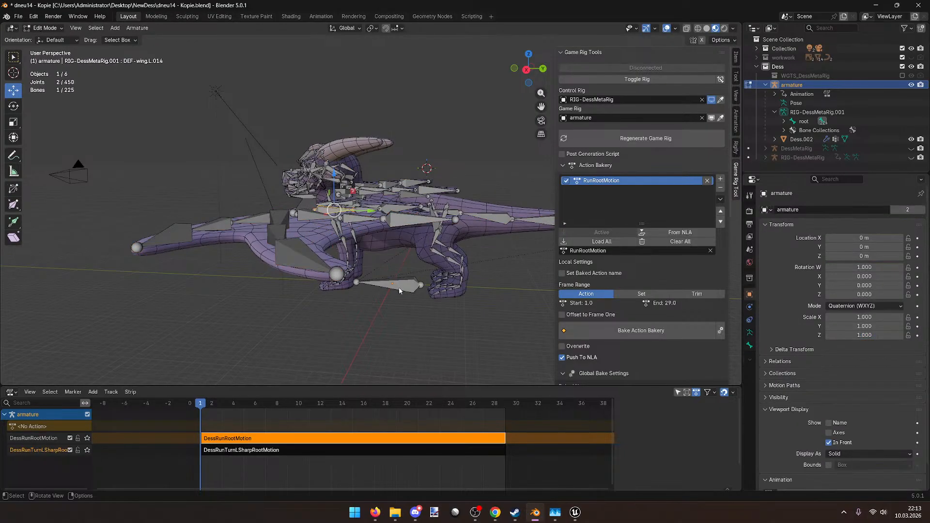
click(399, 284)
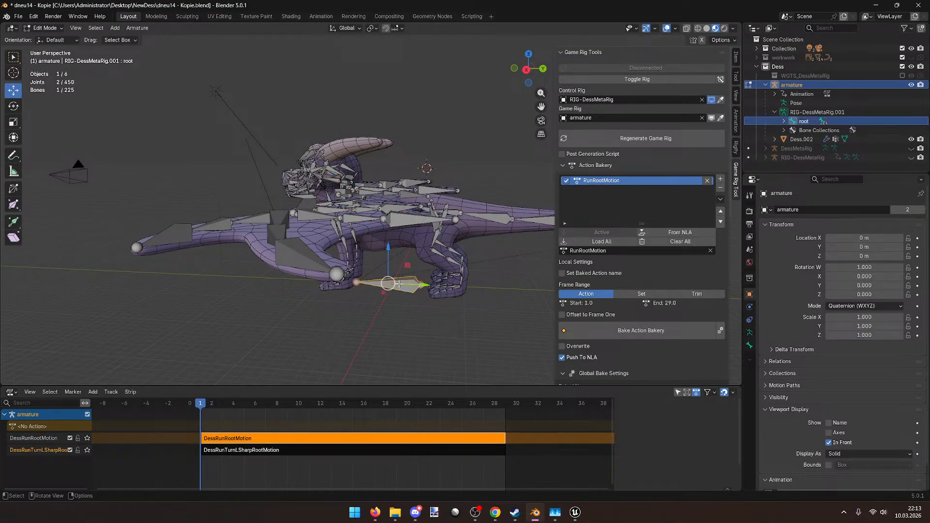
key(Tab)
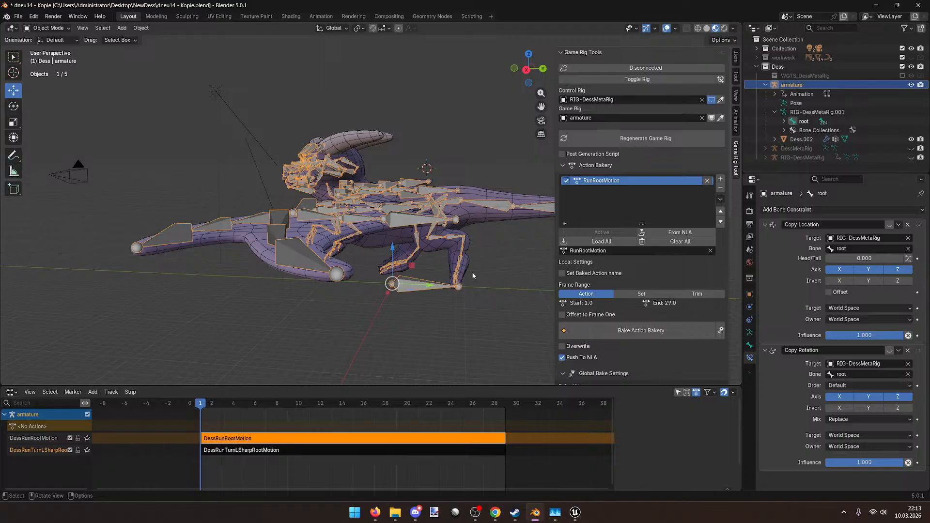
Step: Replay the baked run from a side view and scrub back to frame 1
mouse_move(467, 270)
middle_down()
mouse_move(384, 284)
mouse_move(454, 282)
middle_up()
middle_drag(472, 281, 420, 257)
key(space)
key(space)
drag(211, 411, 205, 414)
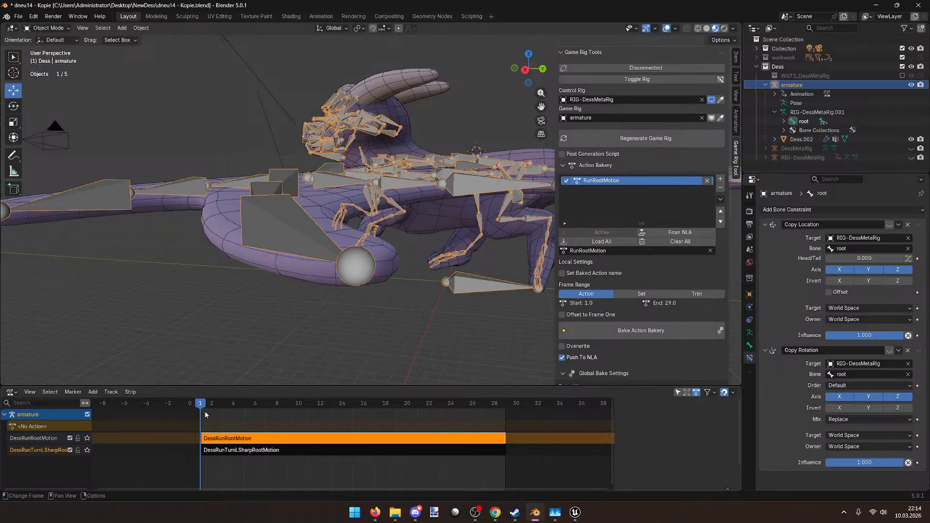
Step: Delete both run animation strips and their DessRunRootMotion and turn tracks from the NLA editor
key(a)
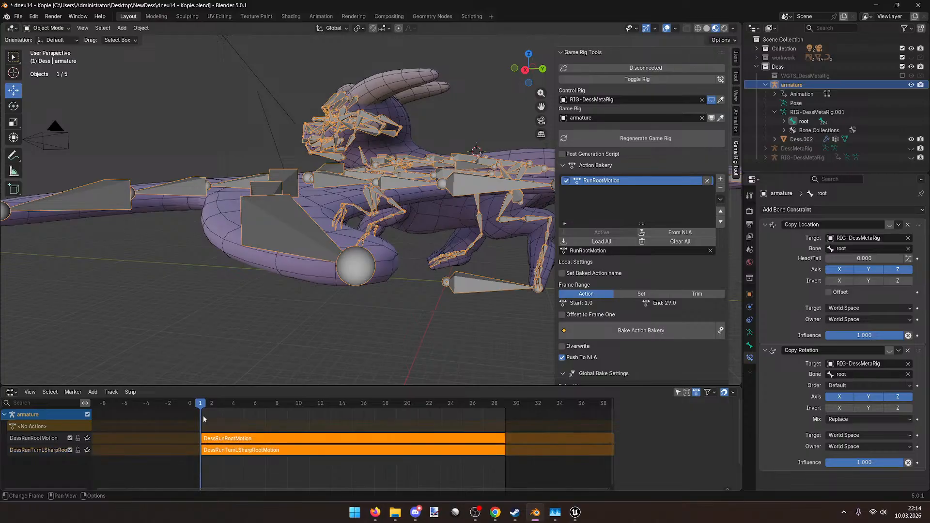
key(x)
click(30, 438)
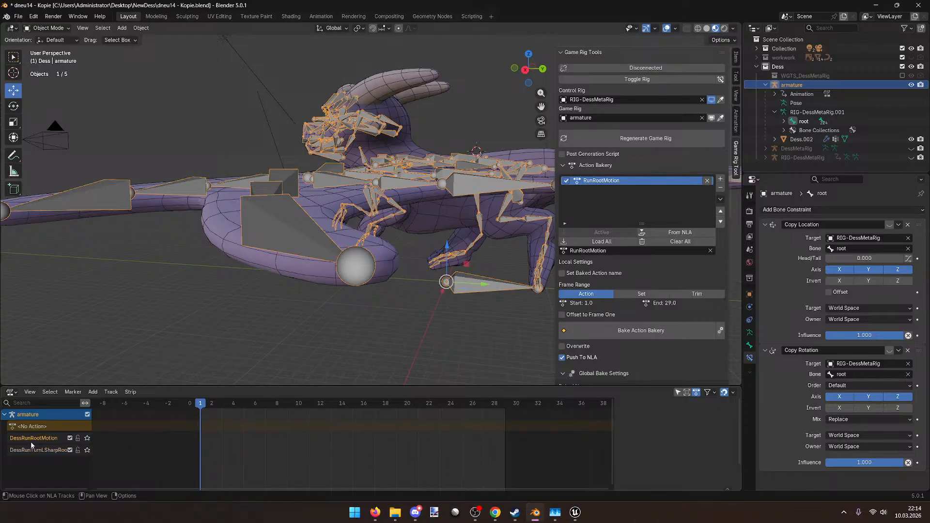
key(x)
click(30, 438)
key(x)
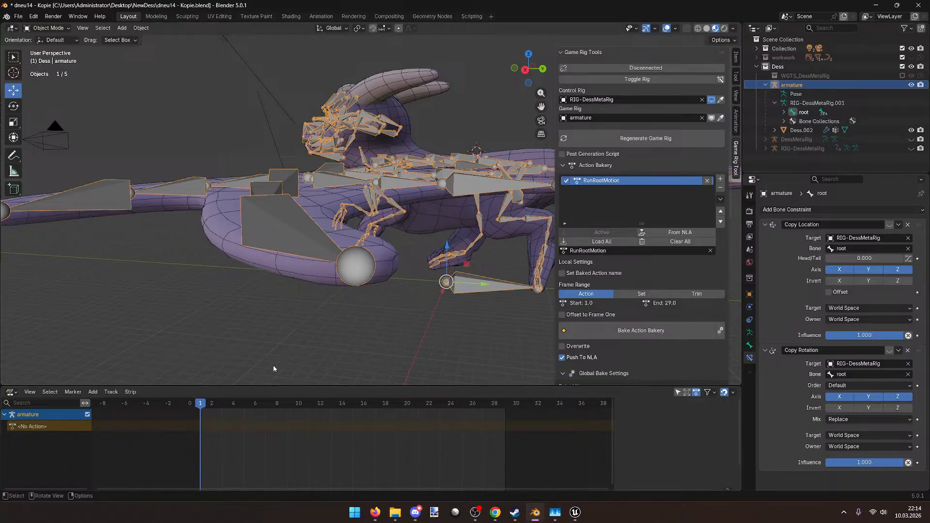
Step: Switch the armature to Pose Mode and clear all bone locations and rotations to rest
middle_drag(415, 297, 379, 287)
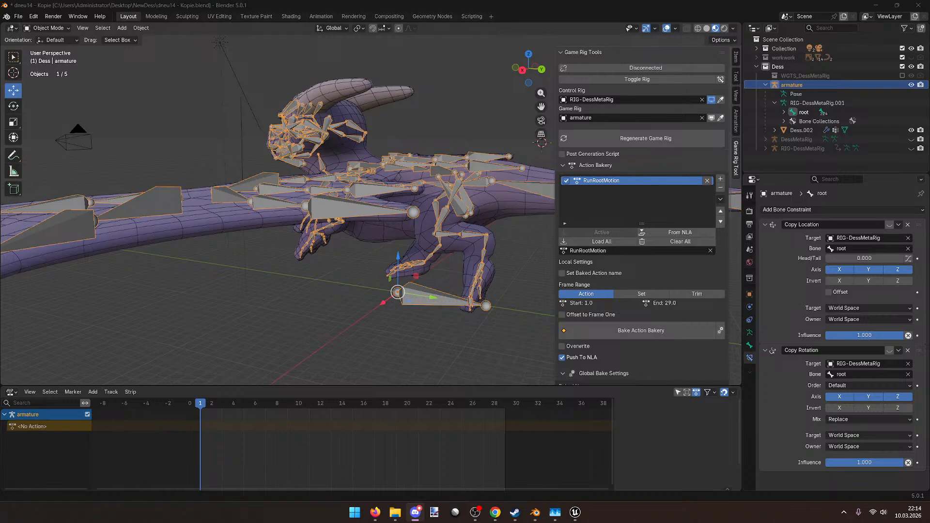
middle_drag(465, 300, 423, 263)
key(Tab)
key(Tab)
click(49, 28)
click(49, 58)
key(alt+g)
key(alt+r)
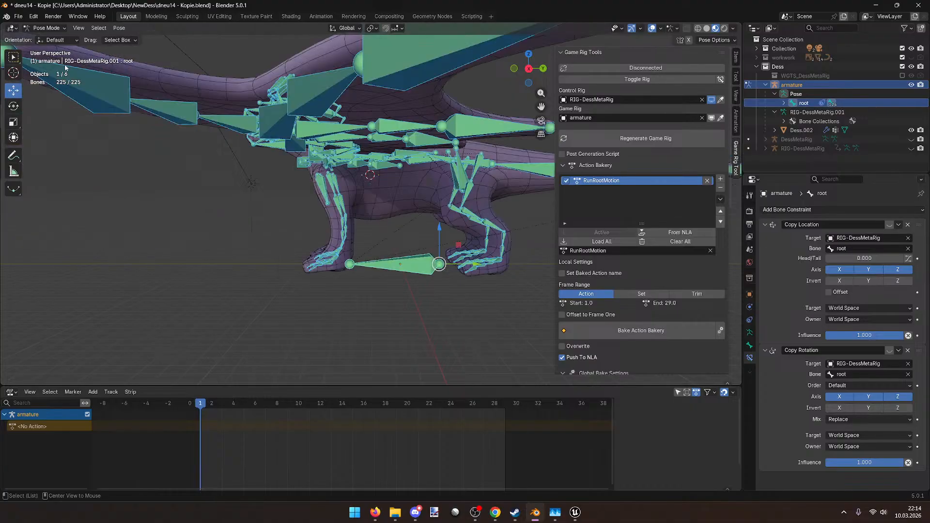
Step: Select only the root bone and save the blend file
key(alt+a)
click(415, 266)
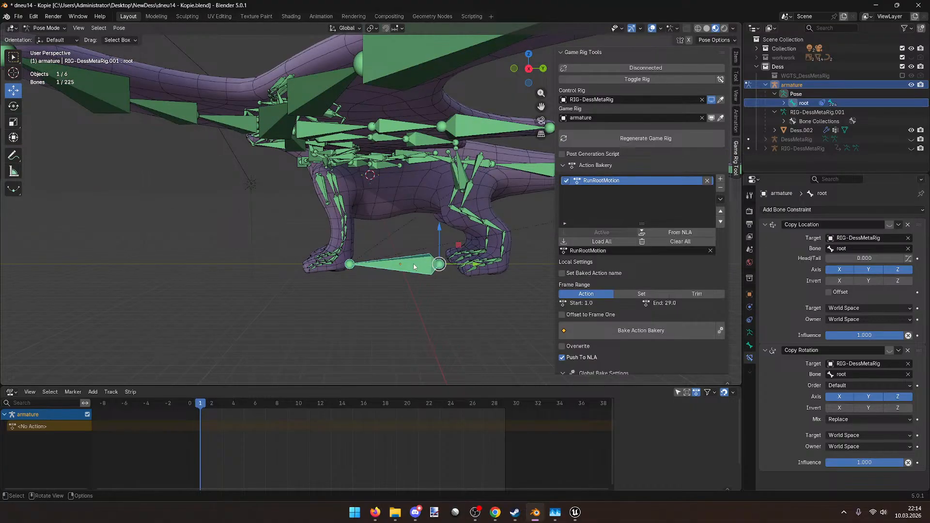
scroll(396, 263, up, 1)
key(ctrl+s)
scroll(396, 263, up, 1)
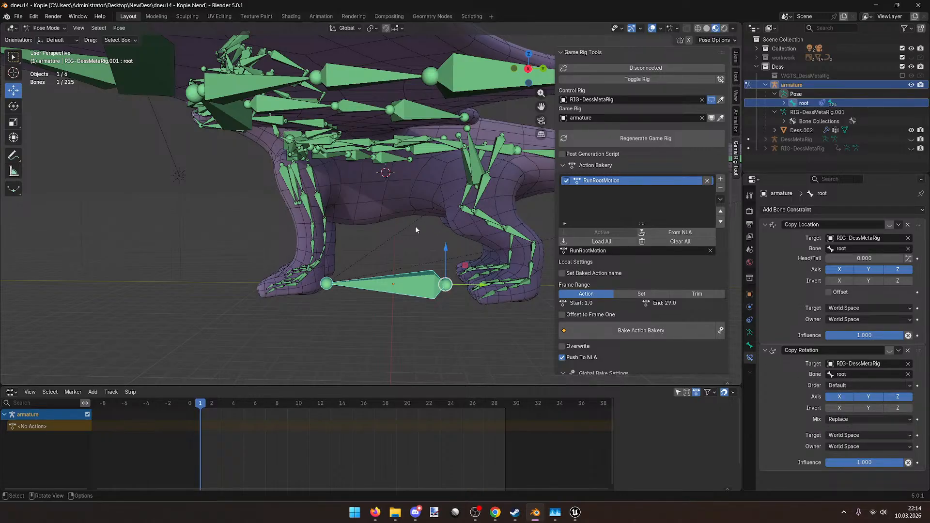
Step: Connect the game rig to the control rig in Game Rig Tools
middle_drag(383, 246, 373, 260)
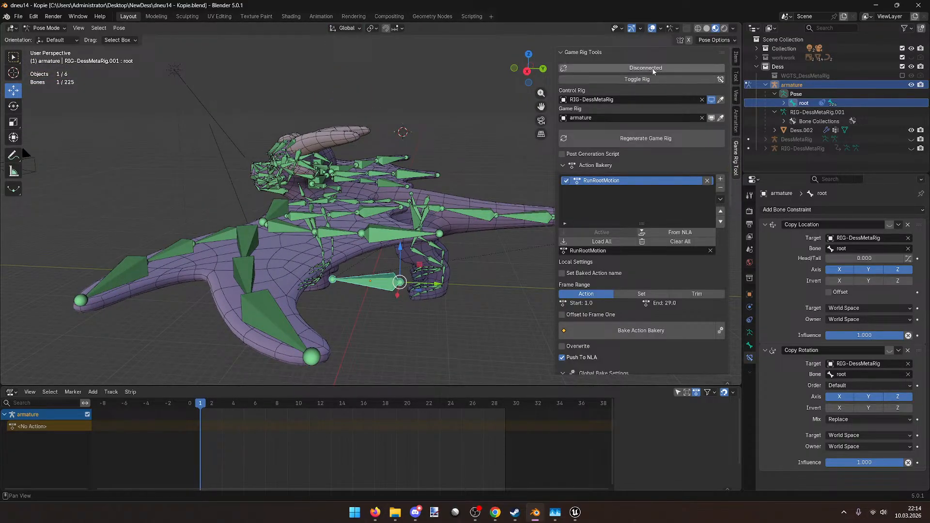
click(642, 68)
middle_drag(431, 169, 412, 194)
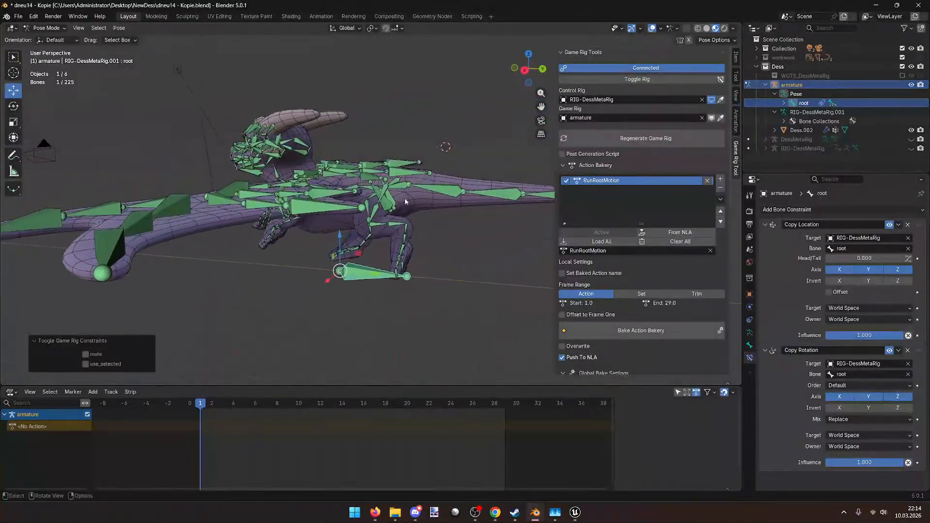
middle_drag(376, 305, 386, 263)
scroll(399, 259, down, 4)
scroll(386, 264, up, 5)
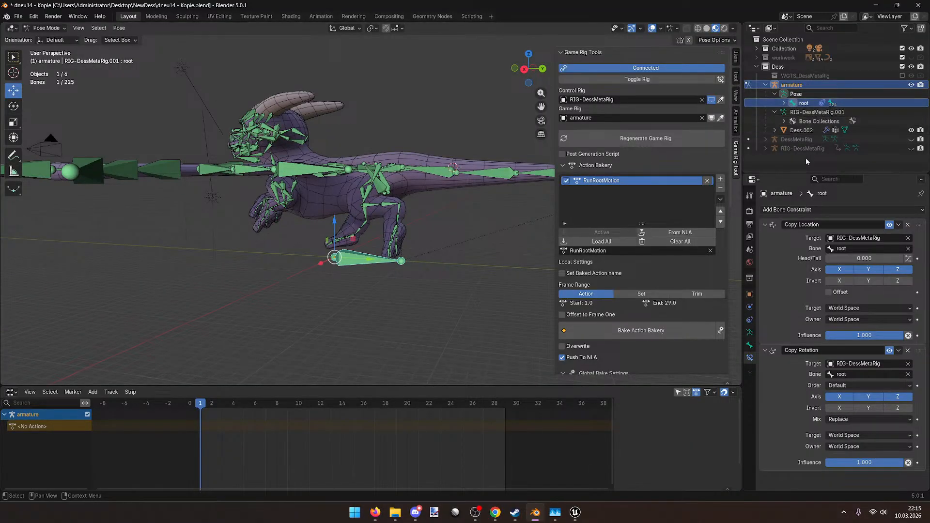
Step: Try the Invert X/Y/Z toggles on the Copy Location and Copy Rotation constraints
click(834, 280)
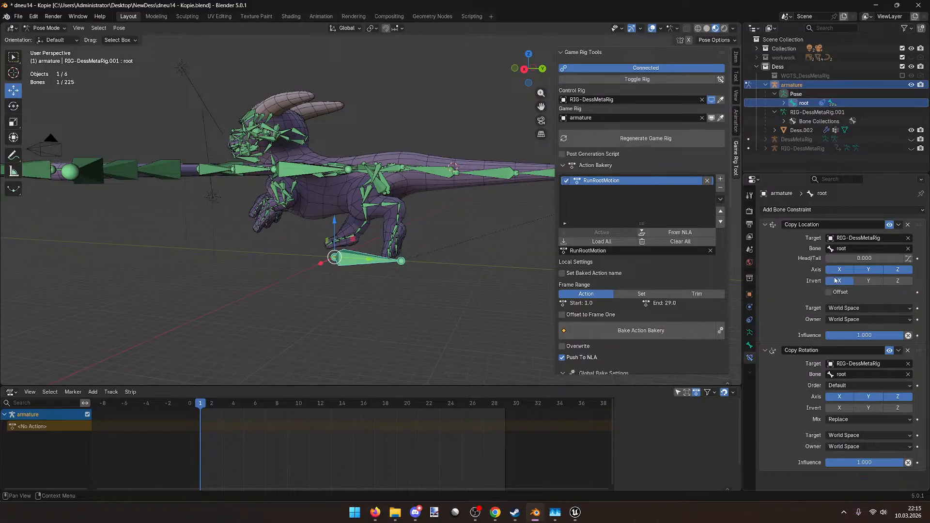
click(839, 408)
click(868, 409)
click(895, 281)
click(840, 407)
click(868, 408)
click(900, 408)
click(836, 386)
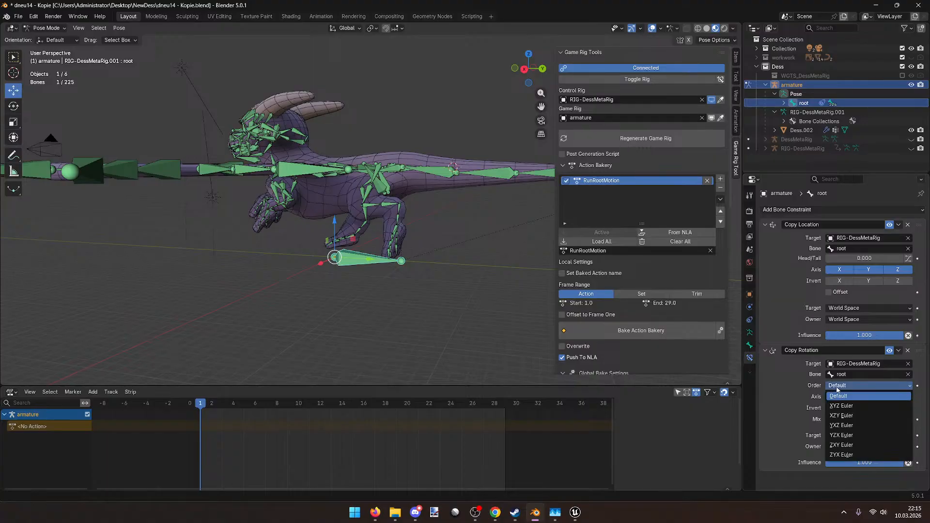
Step: Switch over to the RIG-DessMetaRig control rig with Toggle Rig
middle_drag(358, 236, 405, 240)
scroll(407, 240, up, 3)
scroll(417, 246, up, 3)
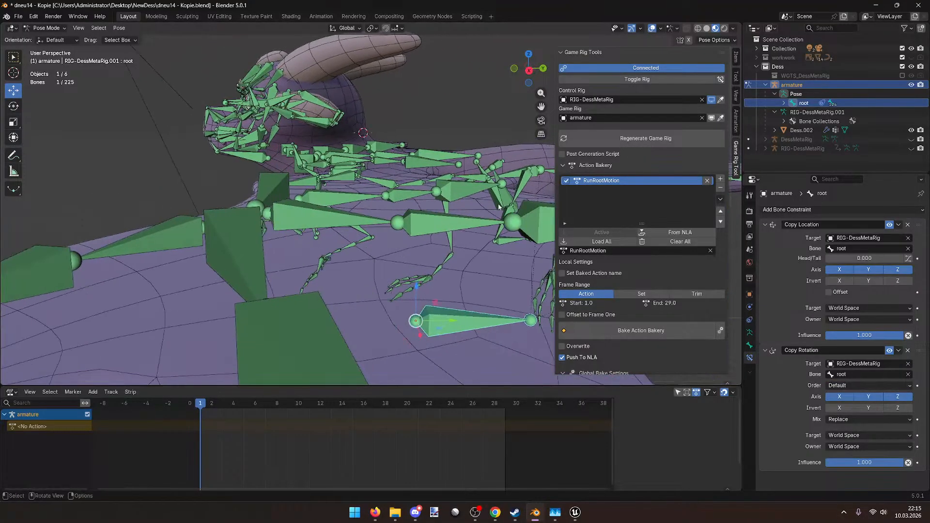
click(653, 79)
Step: Try moving the root bone's tail joint in Edit Mode, then undo the move
scroll(491, 184, down, 6)
middle_drag(436, 195, 401, 196)
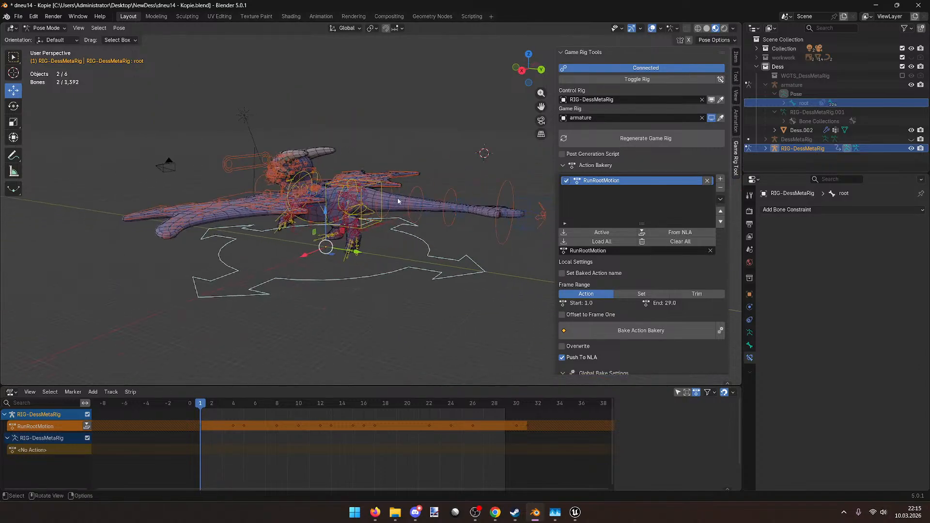
click(351, 284)
click(46, 28)
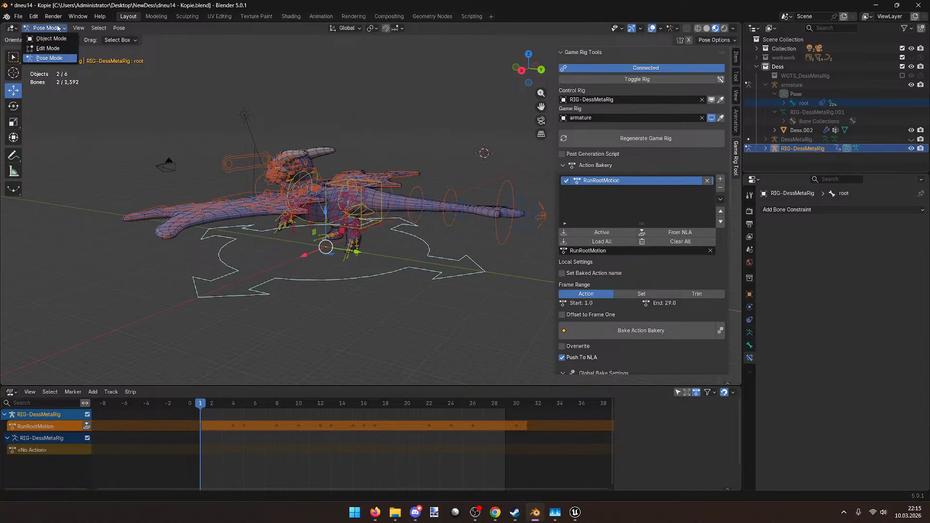
key(alt)
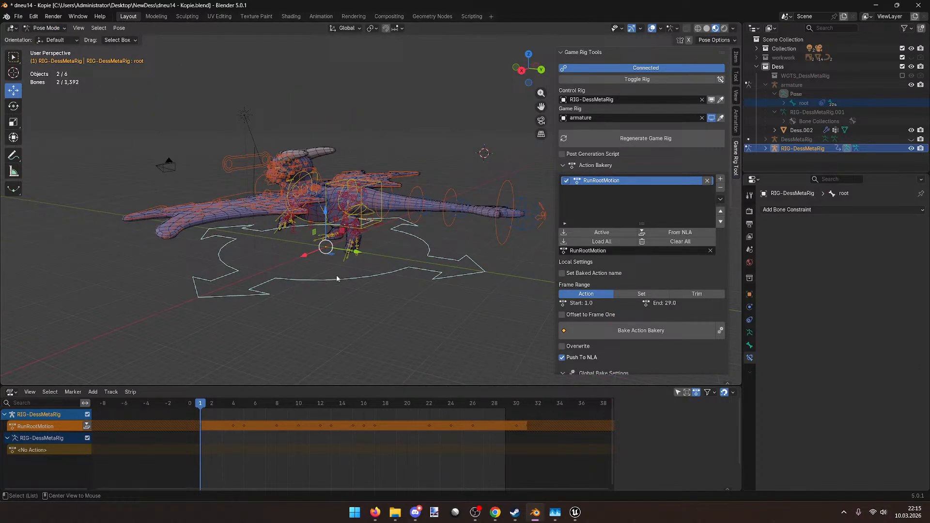
middle_drag(350, 263, 387, 276)
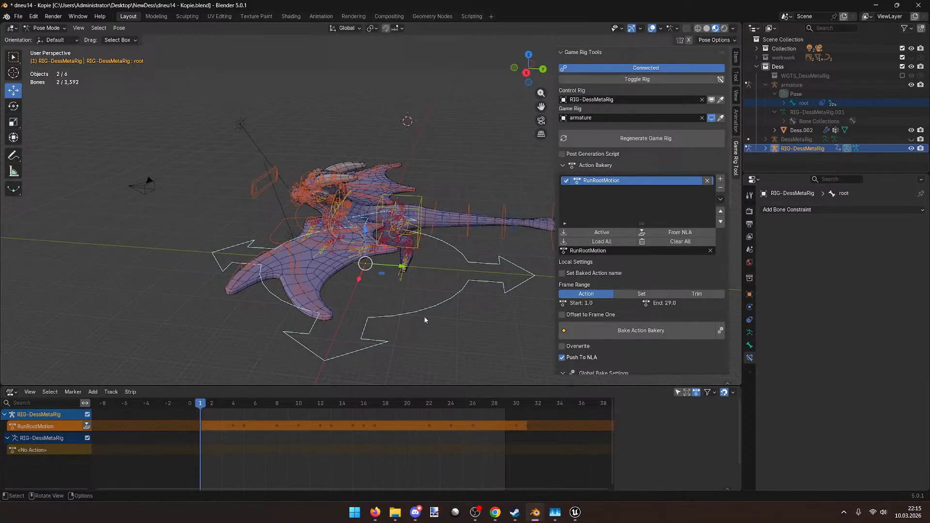
middle_drag(425, 317, 394, 201)
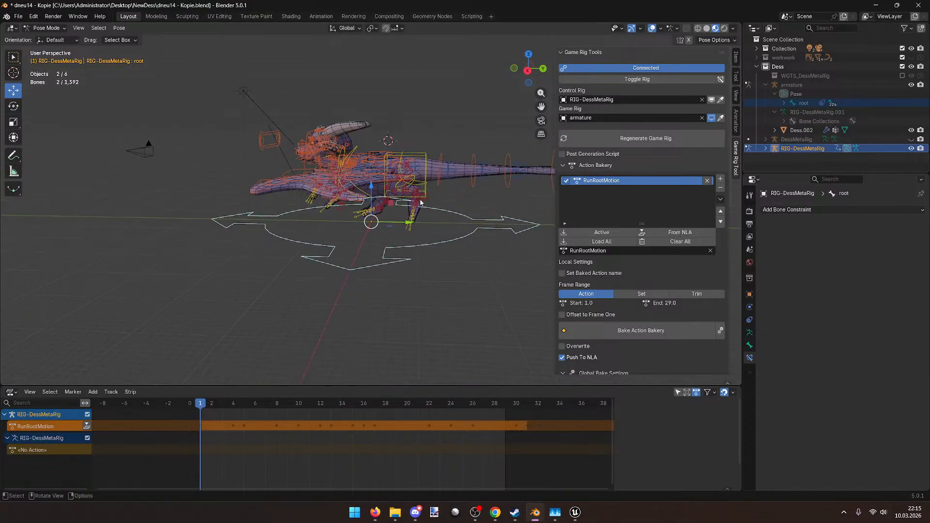
key(Tab)
middle_drag(436, 236, 423, 257)
click(457, 246)
drag(454, 249, 392, 244)
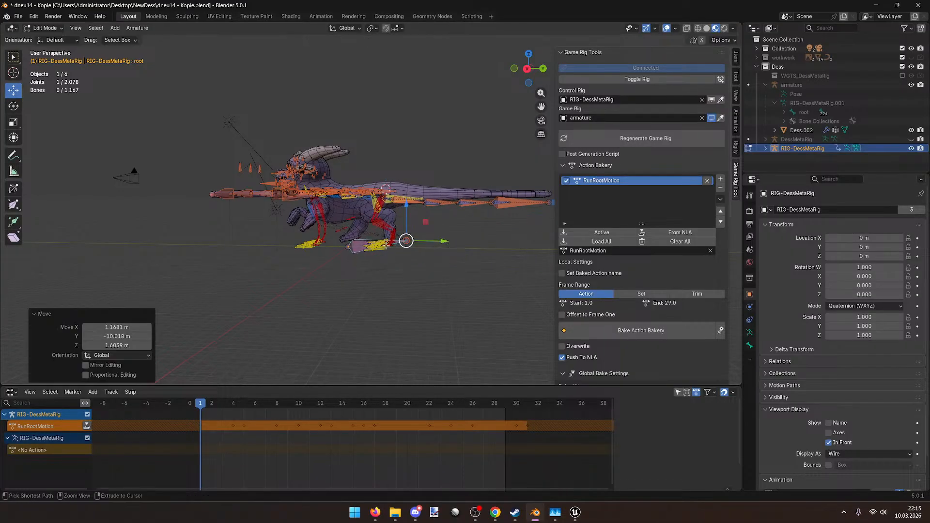
key(ctrl+z)
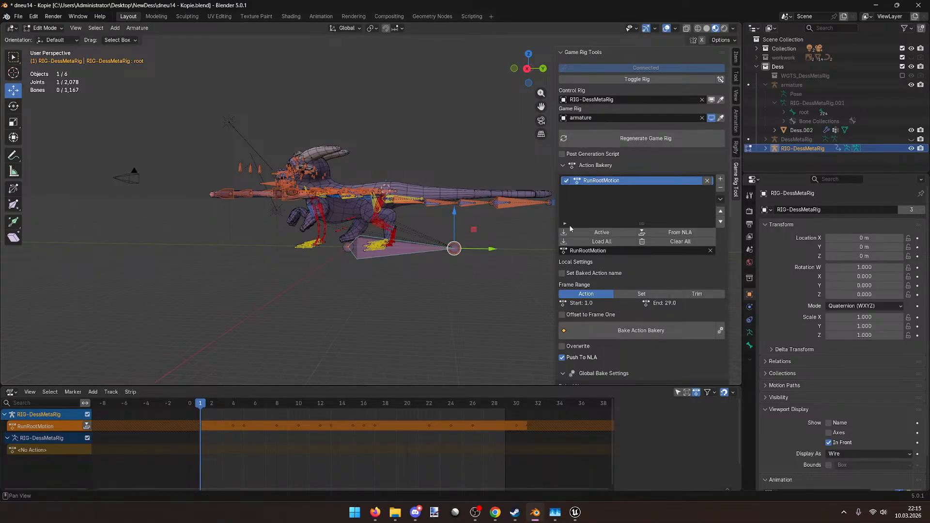
Step: Return to Object Mode and hand control back to the game armature with Toggle Rig
middle_drag(467, 181, 391, 194)
key(ctrl+Tab)
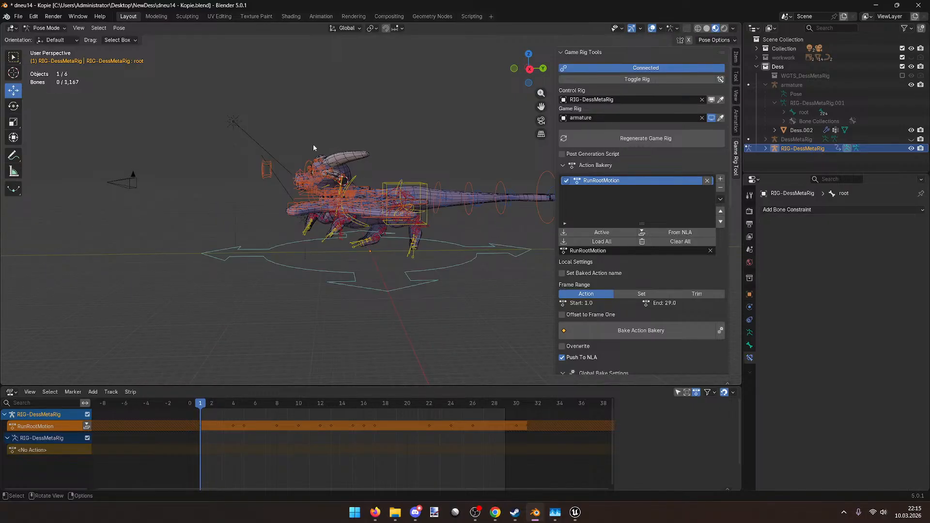
click(47, 28)
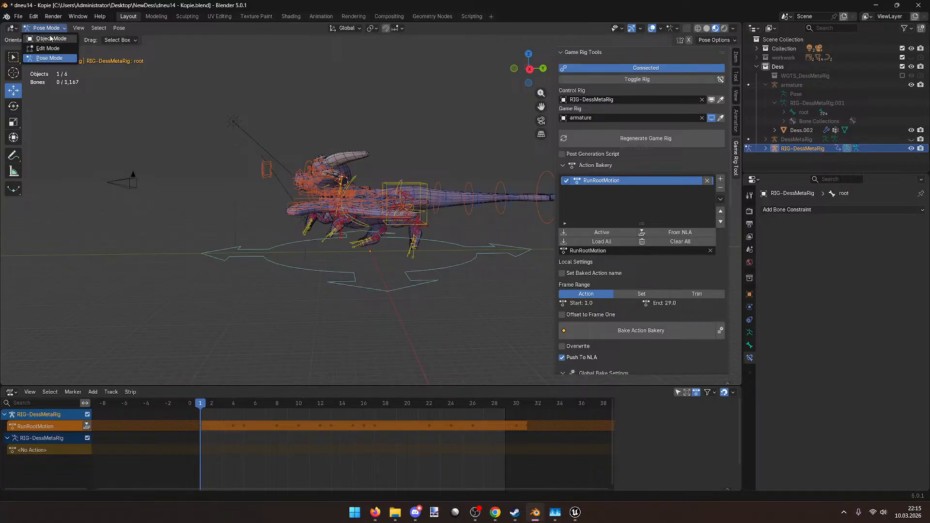
click(51, 38)
click(623, 82)
middle_drag(335, 245, 370, 270)
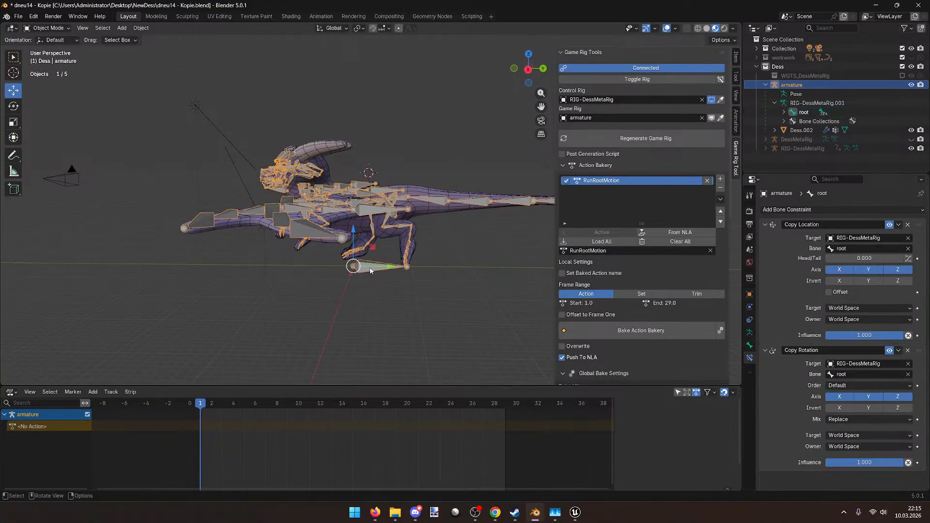
Step: Move the game armature's root bone 9 m back along Y and save the blend file
key(Tab)
right_click(362, 269)
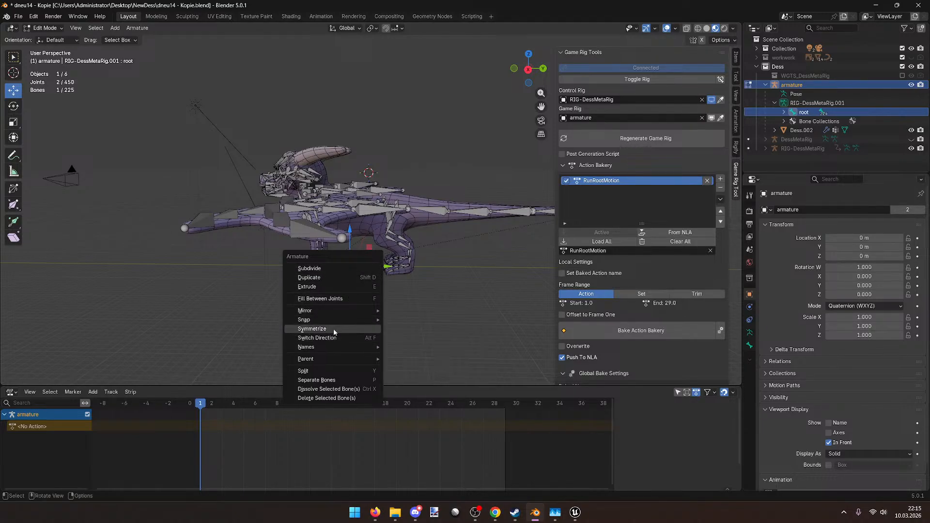
mouse_move(381, 310)
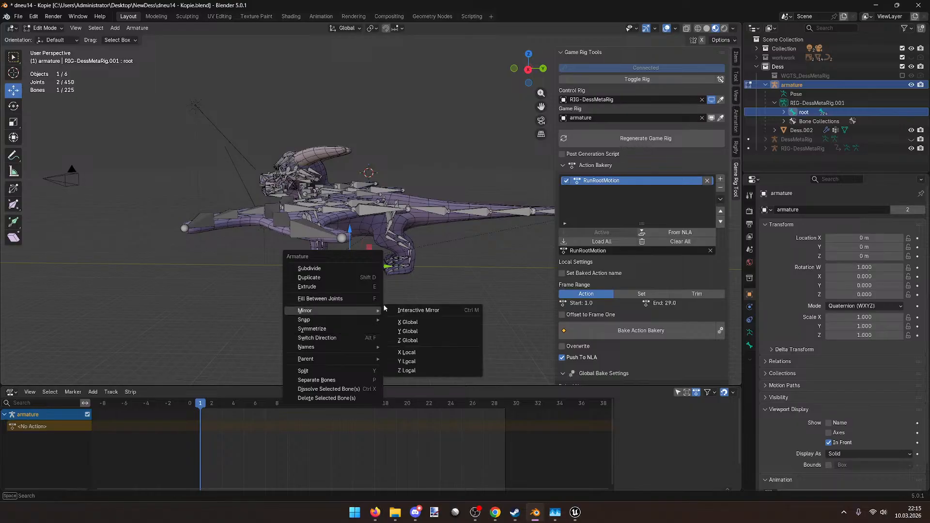
key(Escape)
middle_drag(381, 293, 339, 242)
click(328, 236)
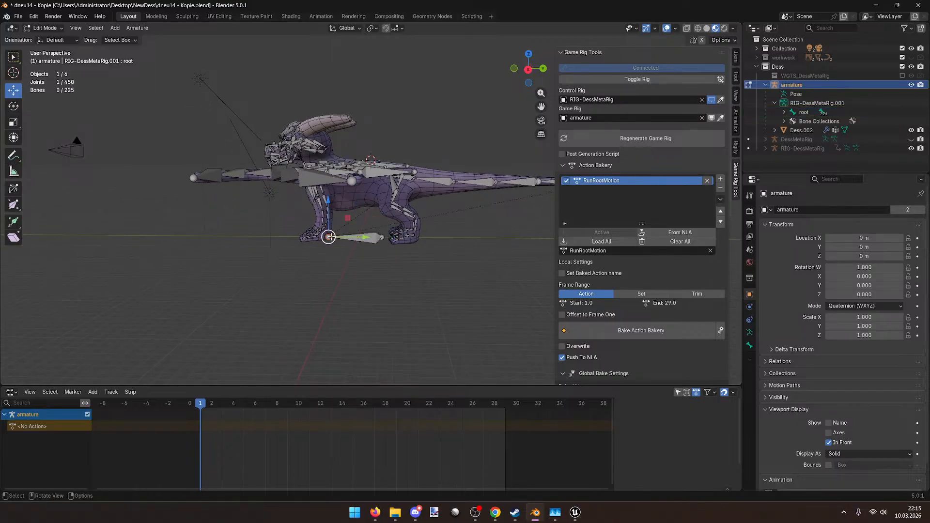
drag(366, 237, 499, 275)
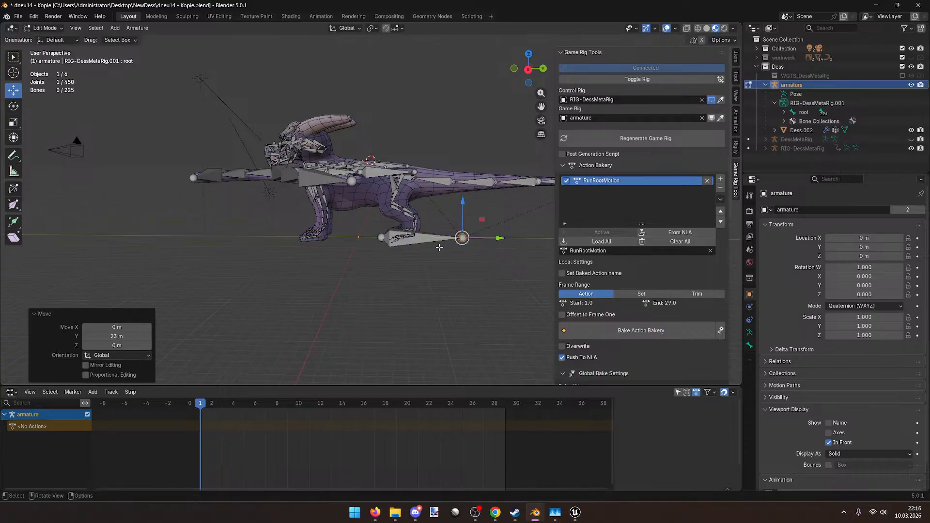
click(436, 241)
key(g)
key(y)
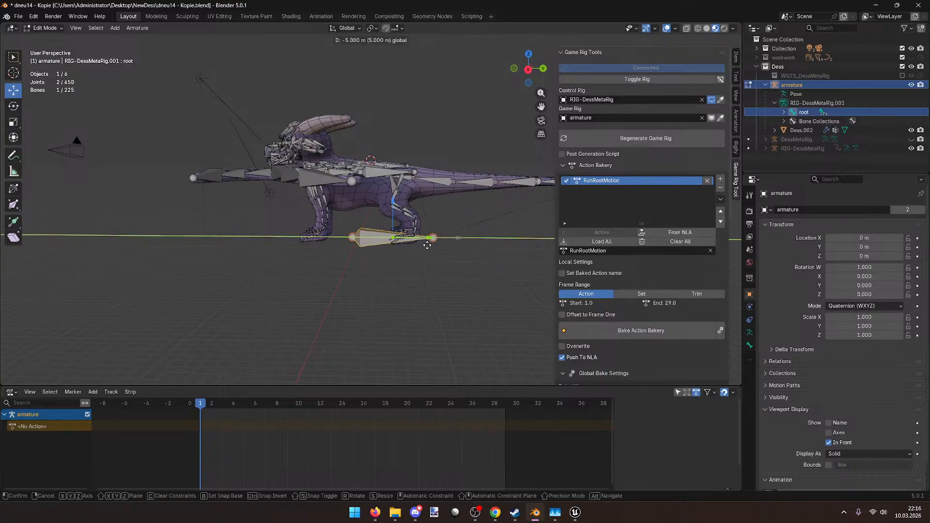
click(402, 249)
scroll(423, 225, up, 3)
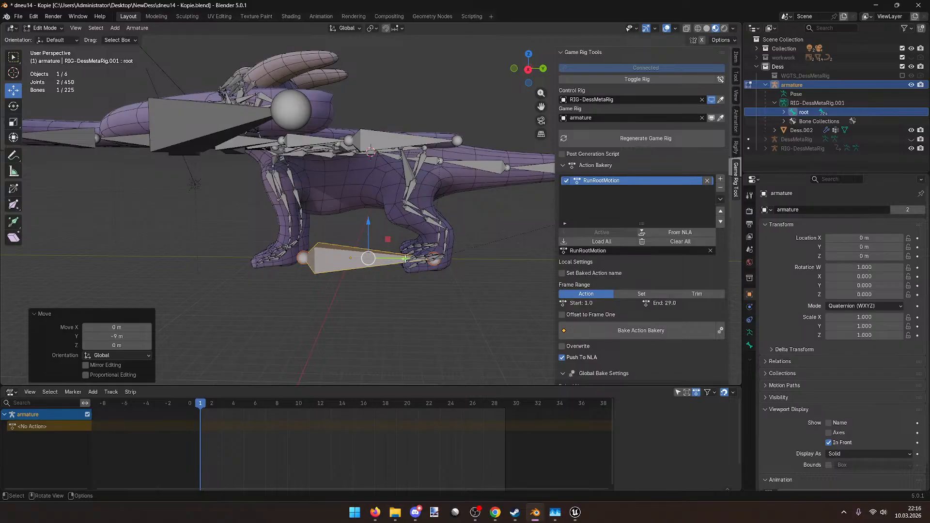
key(ctrl+s)
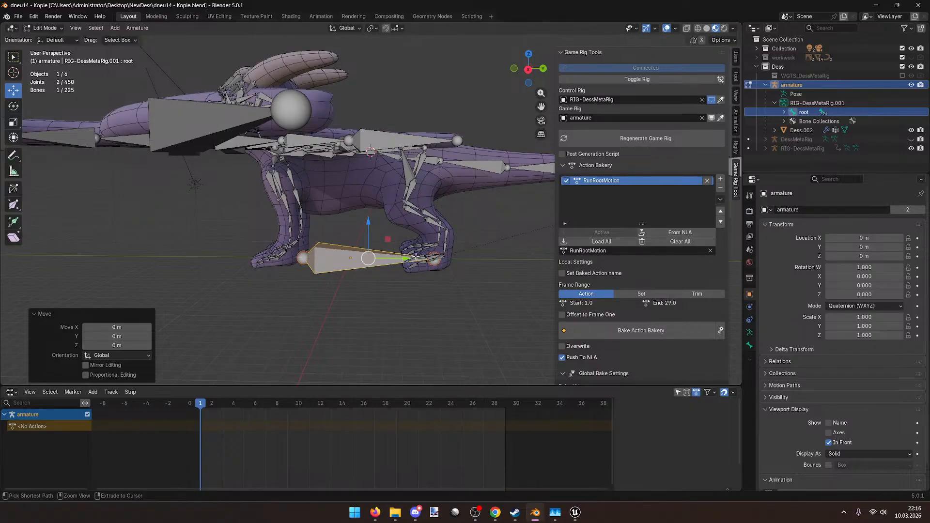
Step: Select all bones of the game armature in Pose Mode and disconnect it from the control rig
scroll(607, 104, down, 1)
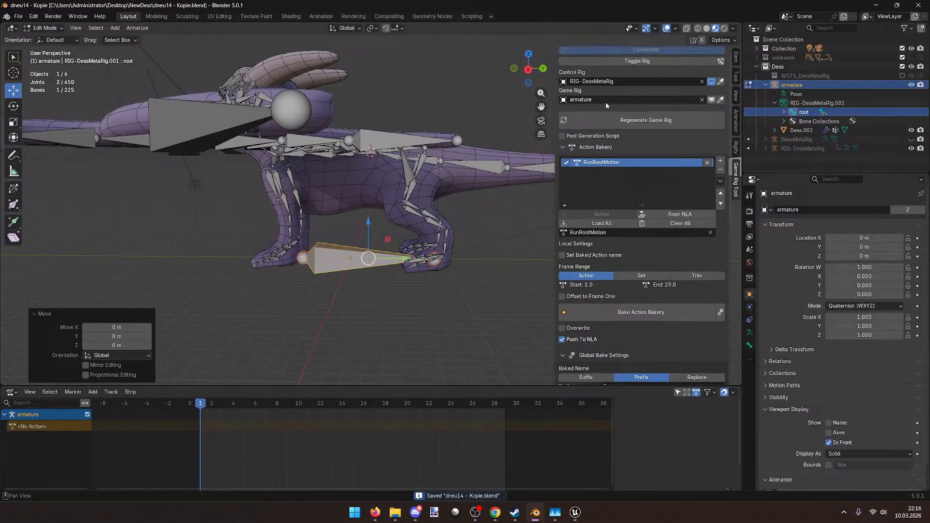
scroll(607, 104, down, 2)
key(Tab)
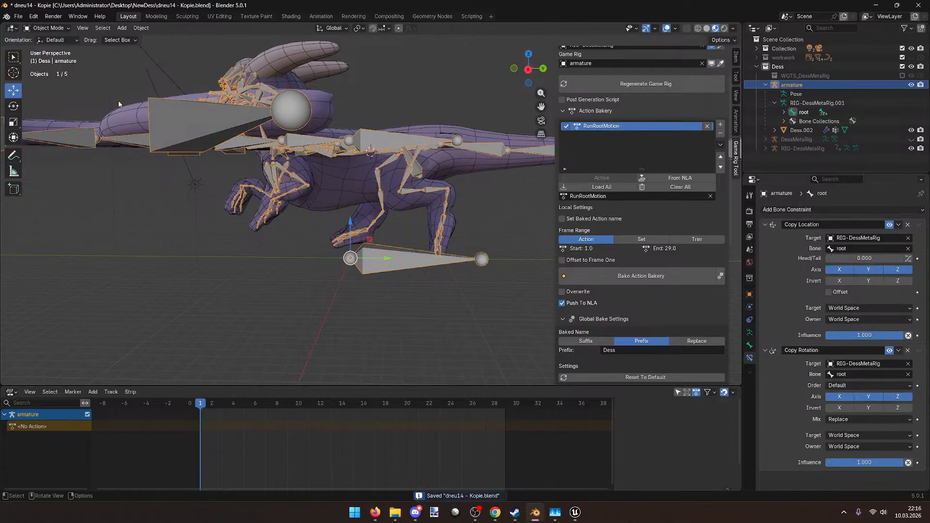
scroll(350, 237, down, 5)
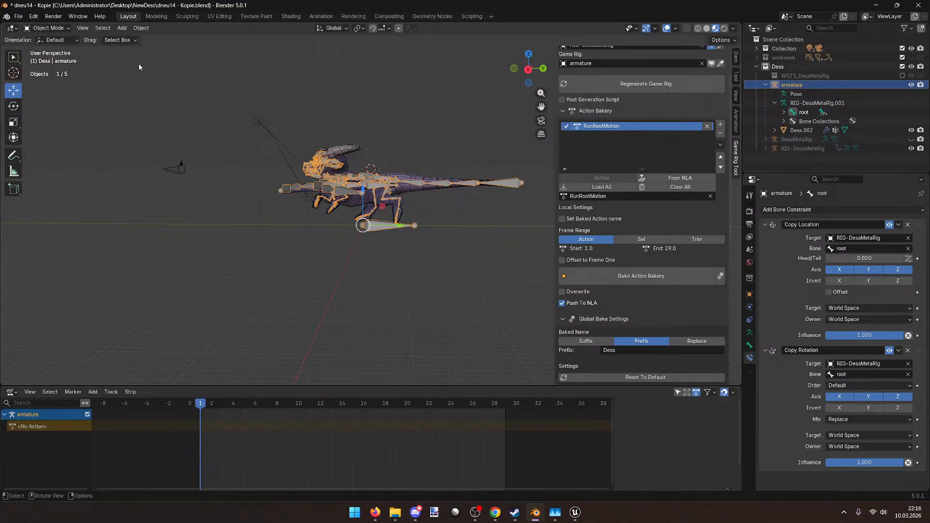
click(47, 28)
click(44, 59)
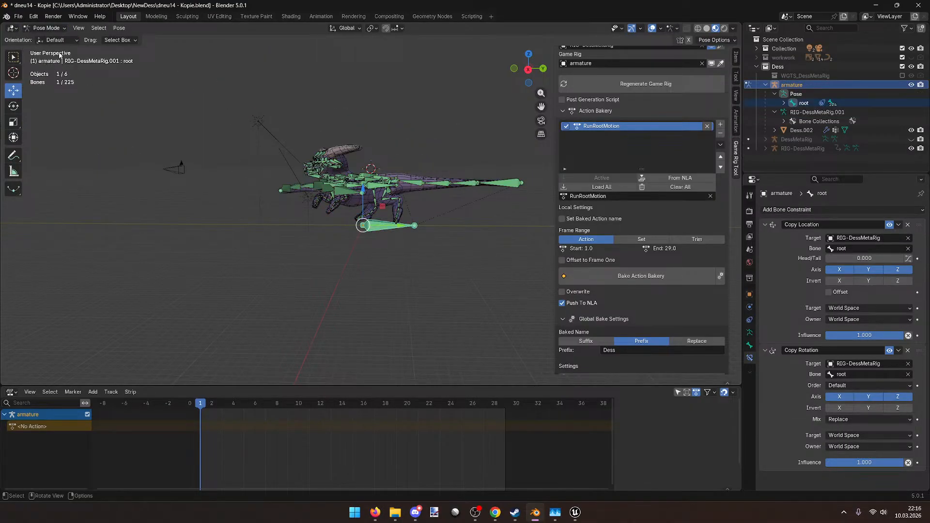
key(a)
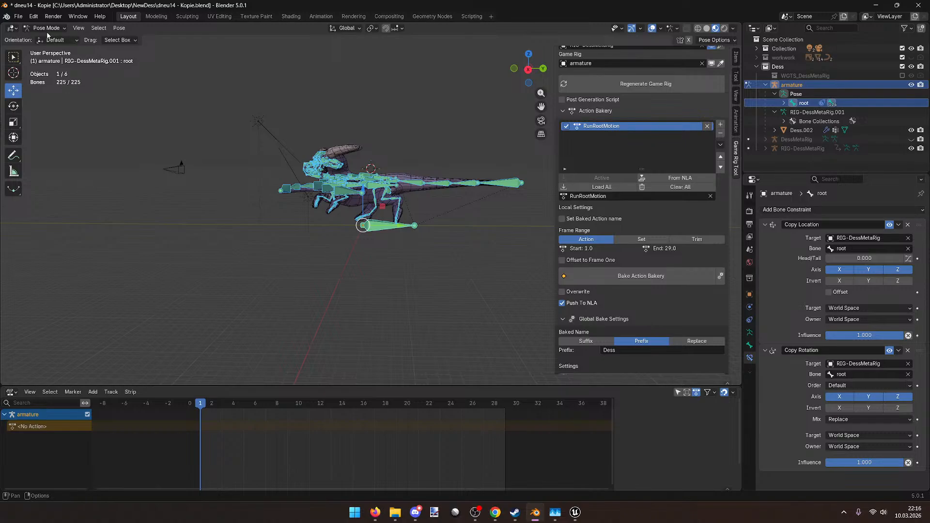
scroll(581, 130, up, 3)
click(640, 68)
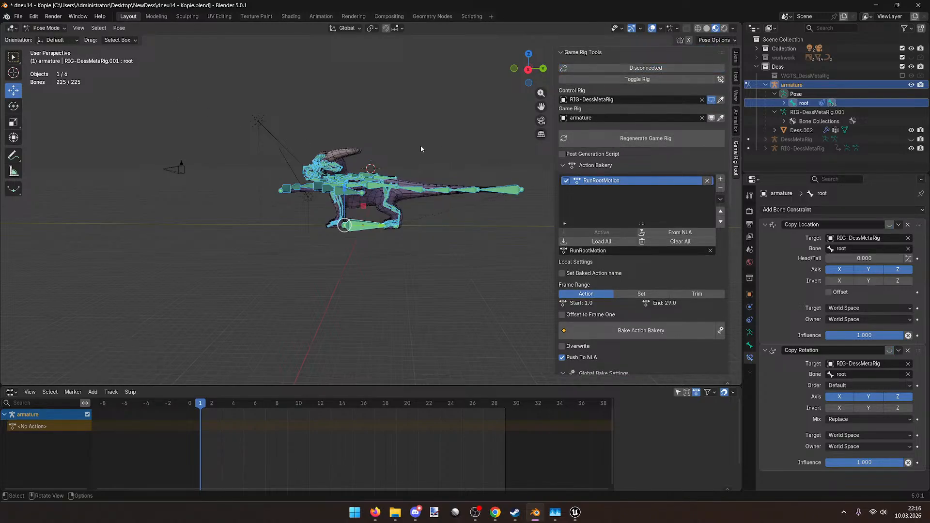
Step: Delete the root bone in Edit Mode, leaving 224 bones topped by DEF-spine and DEF-spine.004
ctrl+middle_drag(421, 150, 409, 183)
scroll(414, 188, up, 2)
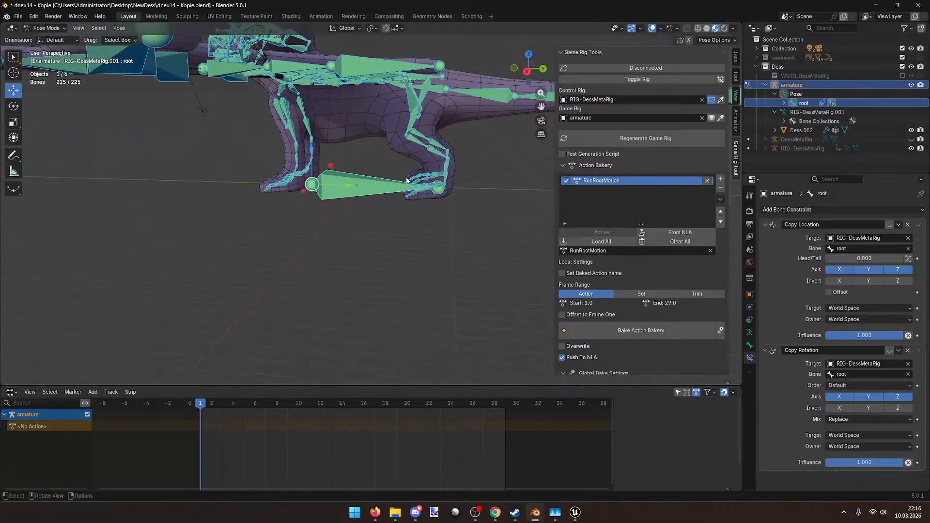
click(356, 184)
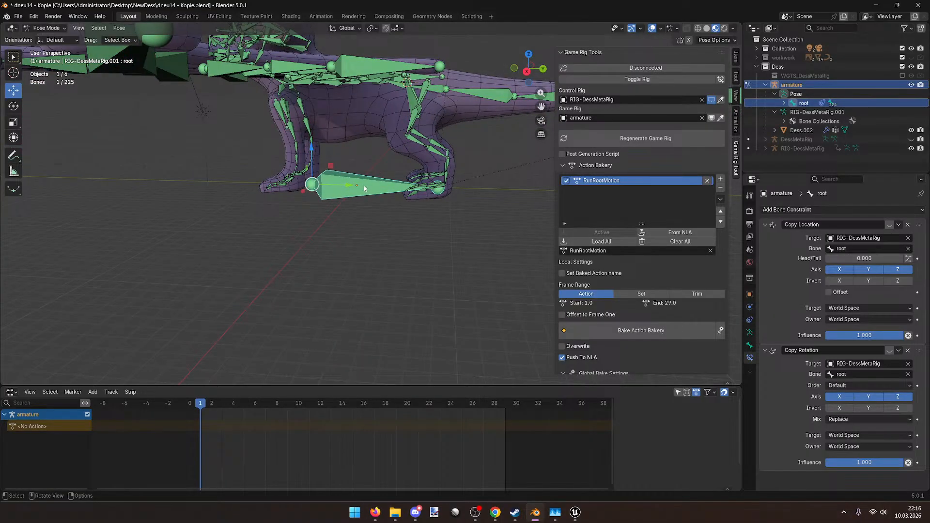
key(Tab)
mouse_move(411, 186)
mouse_down()
mouse_move(434, 190)
mouse_move(419, 188)
mouse_up()
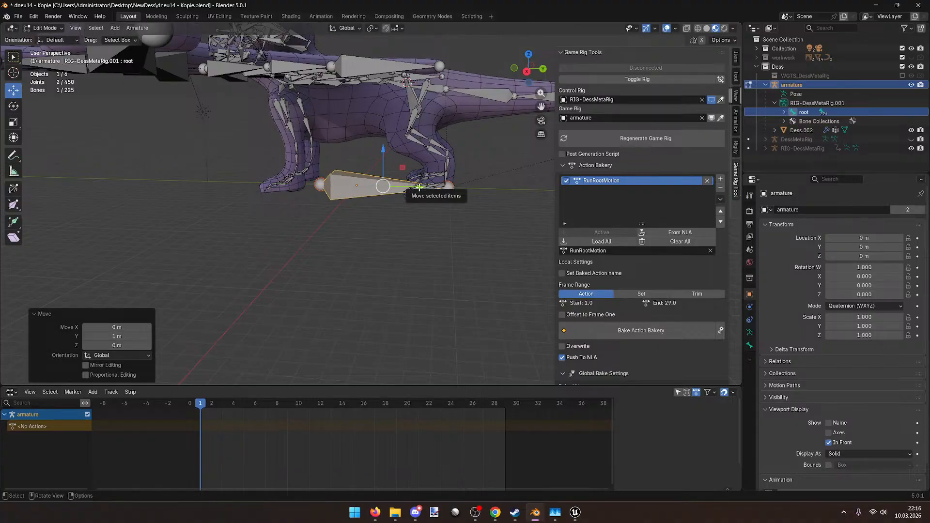
key(x)
click(419, 187)
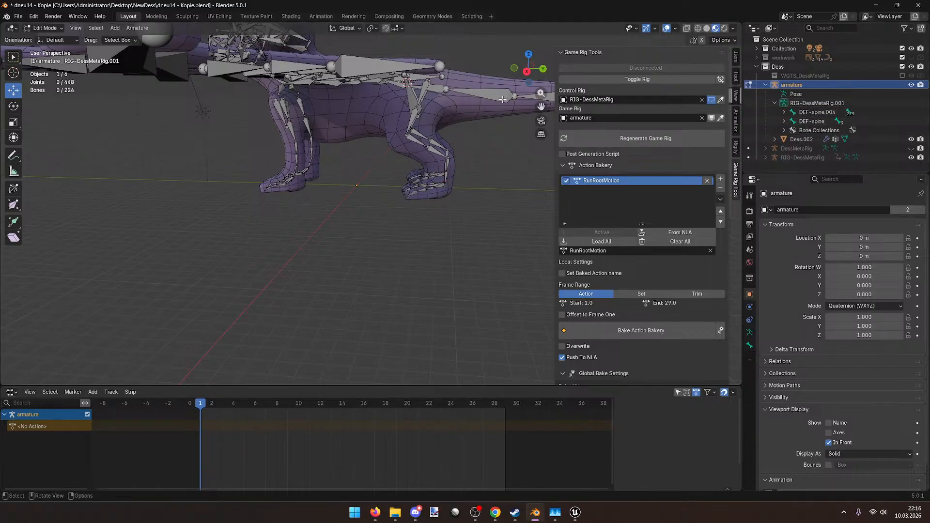
scroll(503, 117, down, 2)
Step: Select the RIG-DessMetaRig control rig in Pose Mode and copy its current pose
click(711, 99)
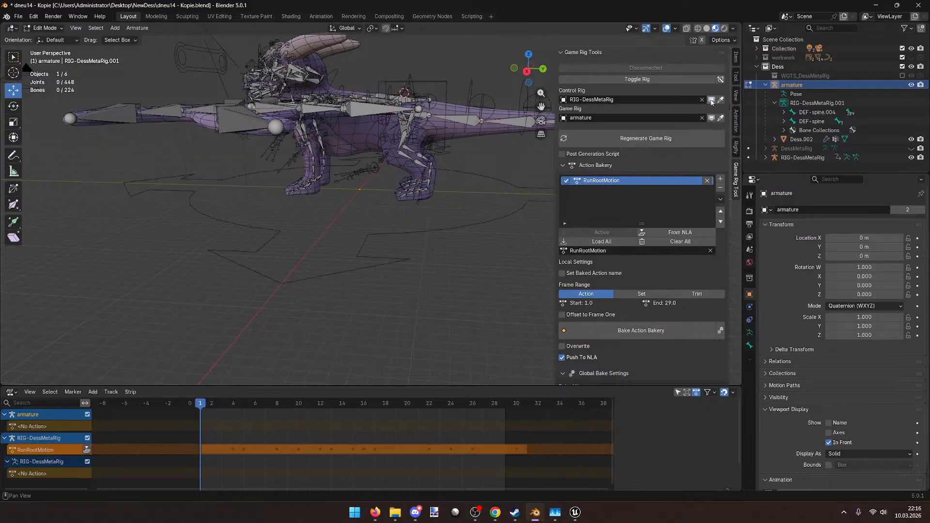
middle_drag(349, 271, 374, 295)
click(44, 28)
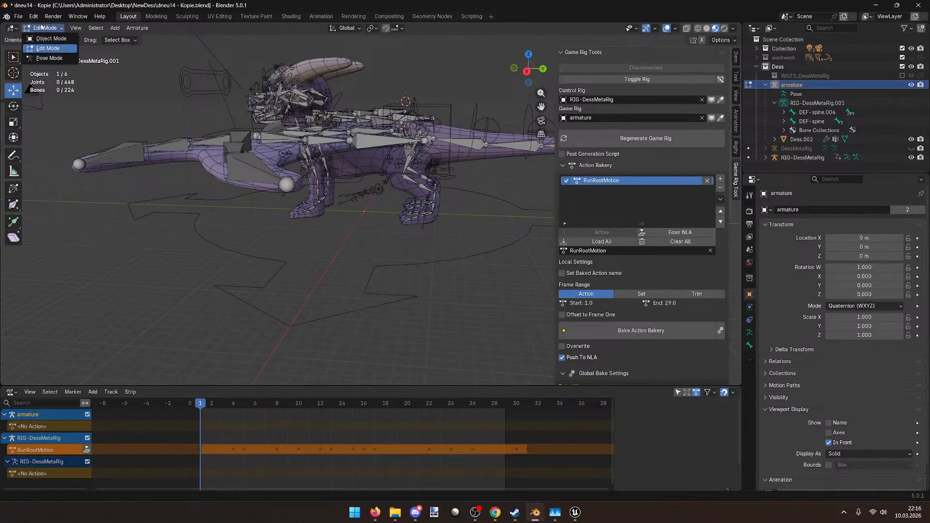
click(46, 38)
click(384, 269)
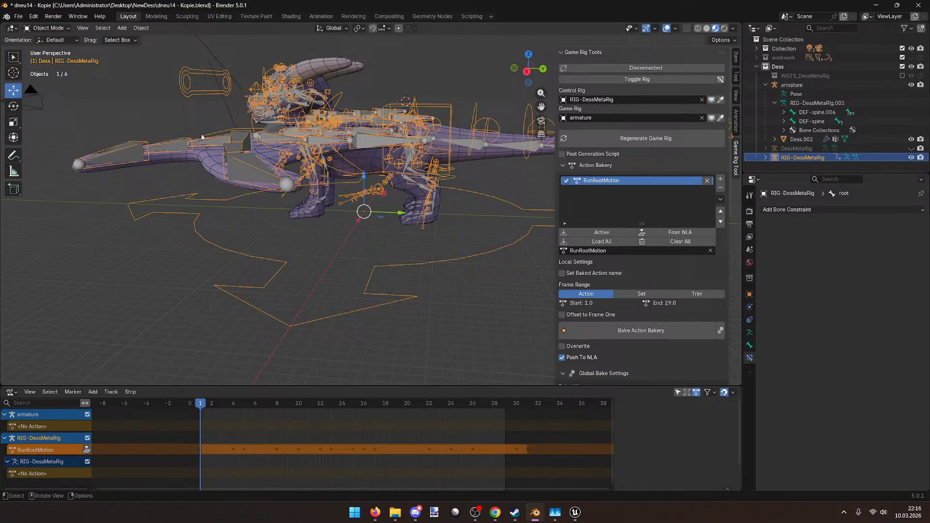
click(44, 28)
click(46, 59)
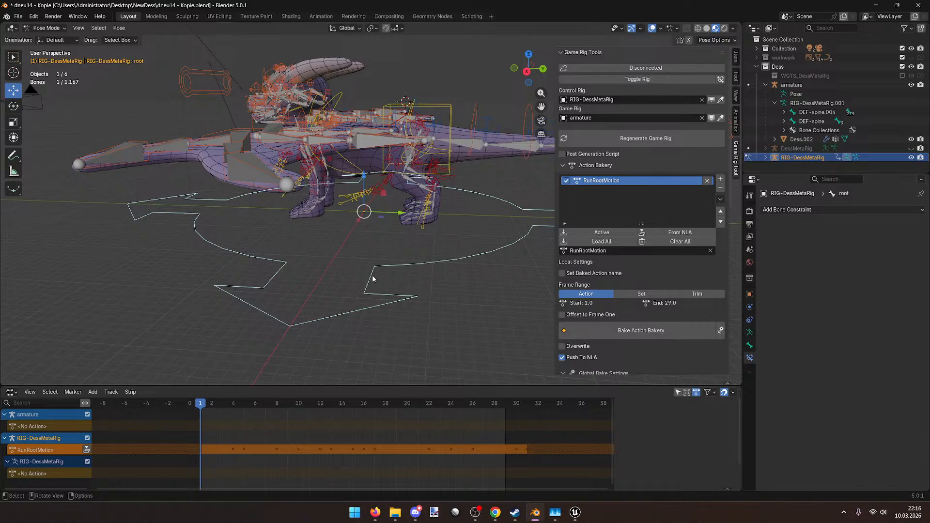
key(ctrl+c)
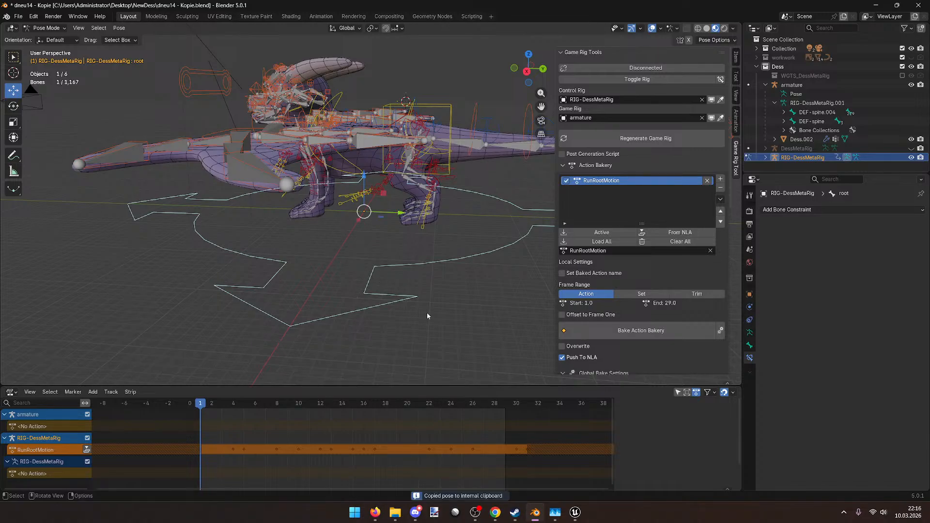
Step: Switch the control rig to Edit Mode and box-select its root bone under the dragon
right_click(368, 286)
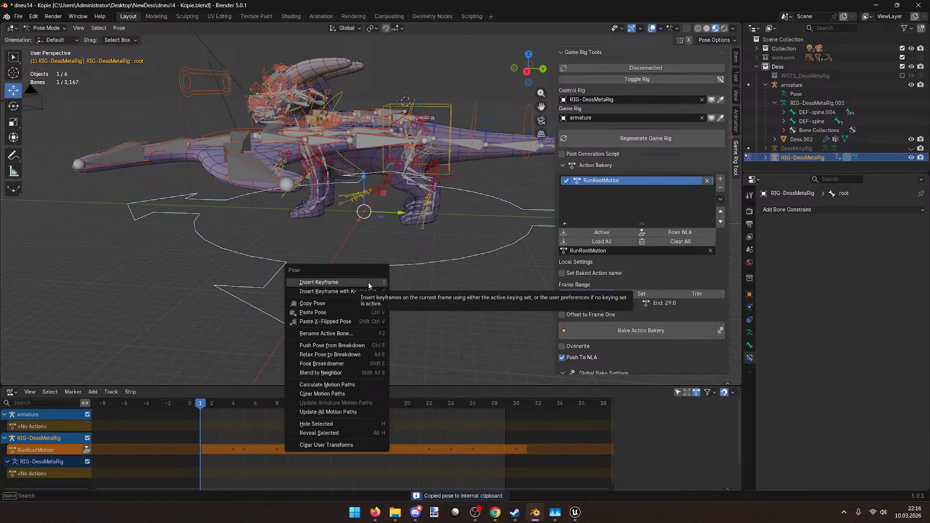
middle_drag(454, 273, 415, 263)
scroll(415, 266, down, 1)
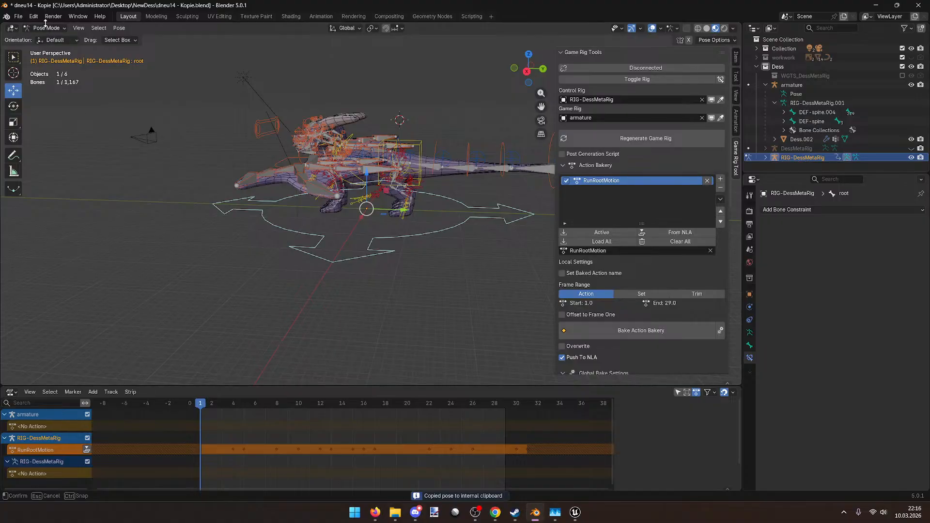
click(46, 28)
click(45, 48)
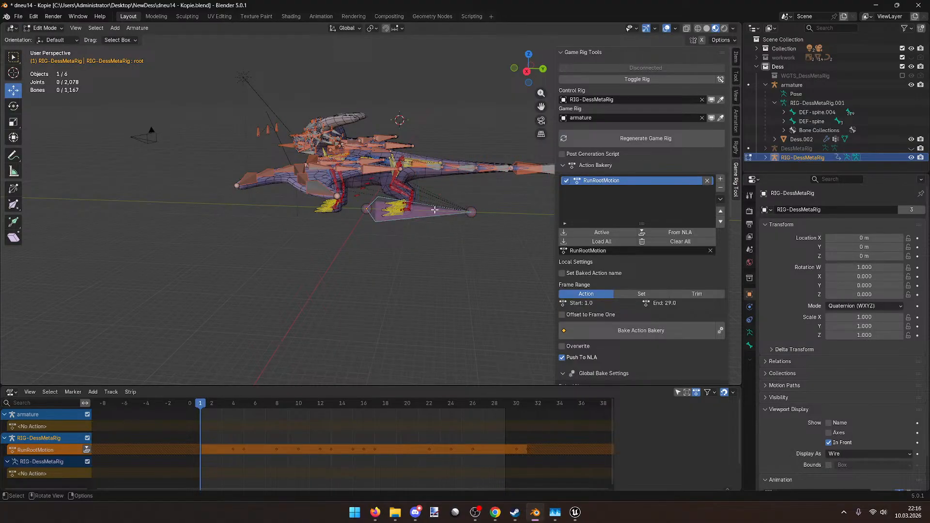
key(ctrl+c)
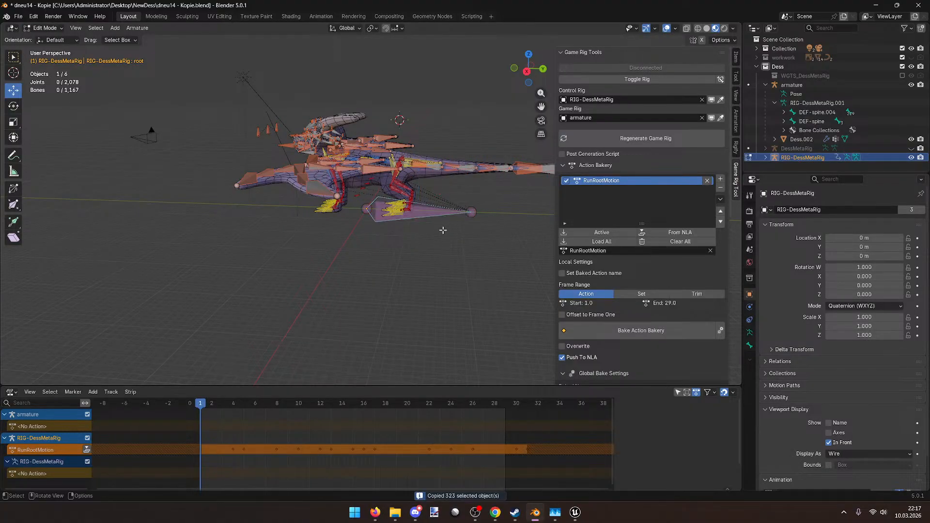
right_click(433, 213)
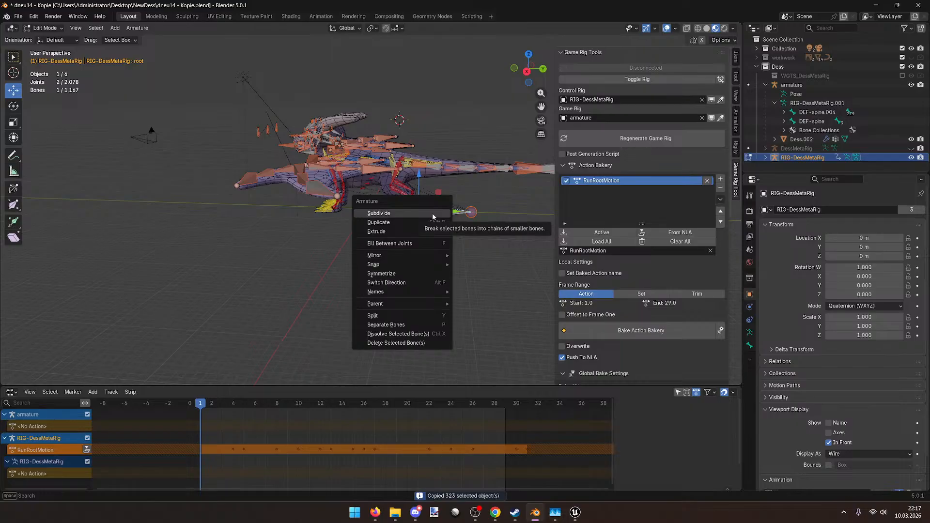
scroll(451, 242, up, 5)
right_click(378, 205)
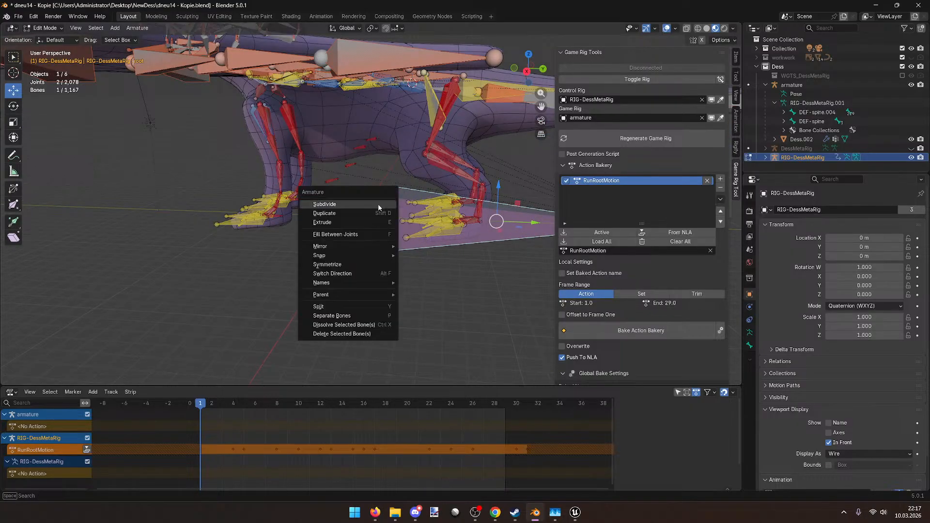
key(Escape)
key(b)
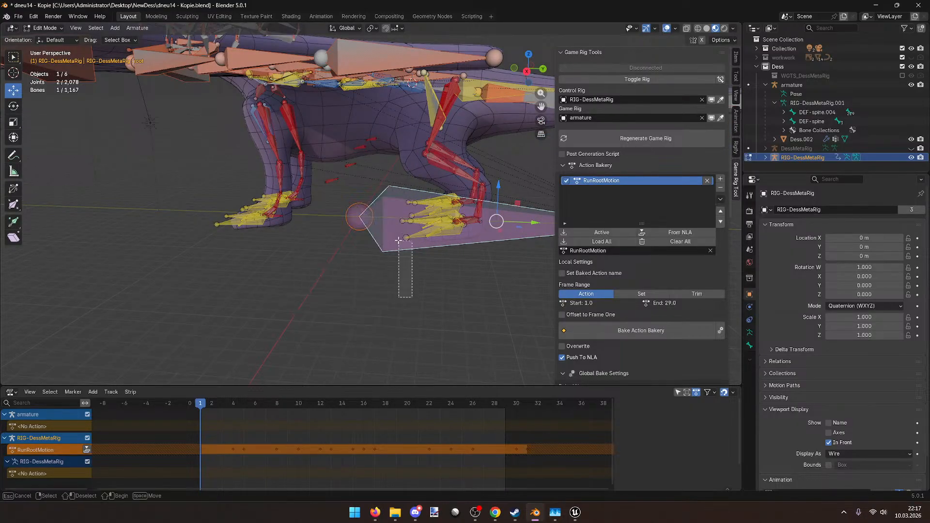
drag(404, 253, 379, 205)
Step: Duplicate the root bone in place and separate it into its own armature, returning to Object Mode
key(shift+d)
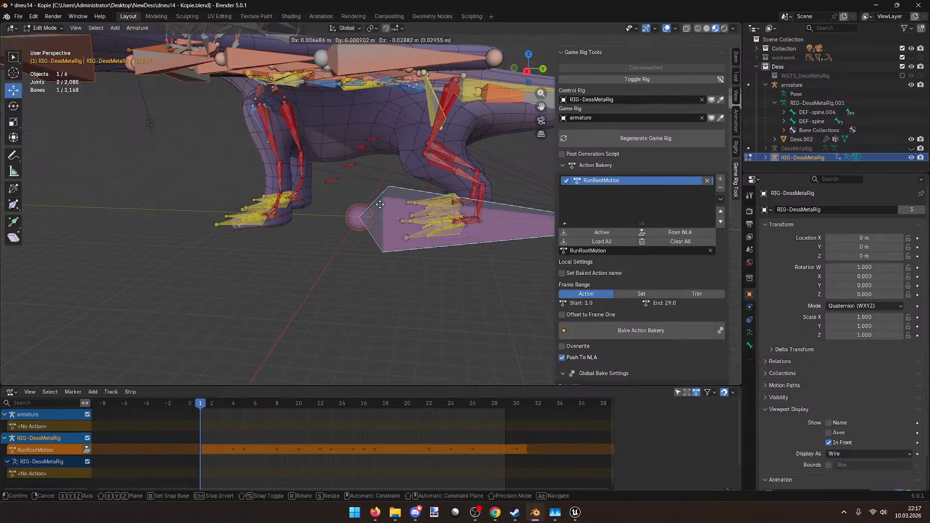
right_click(380, 204)
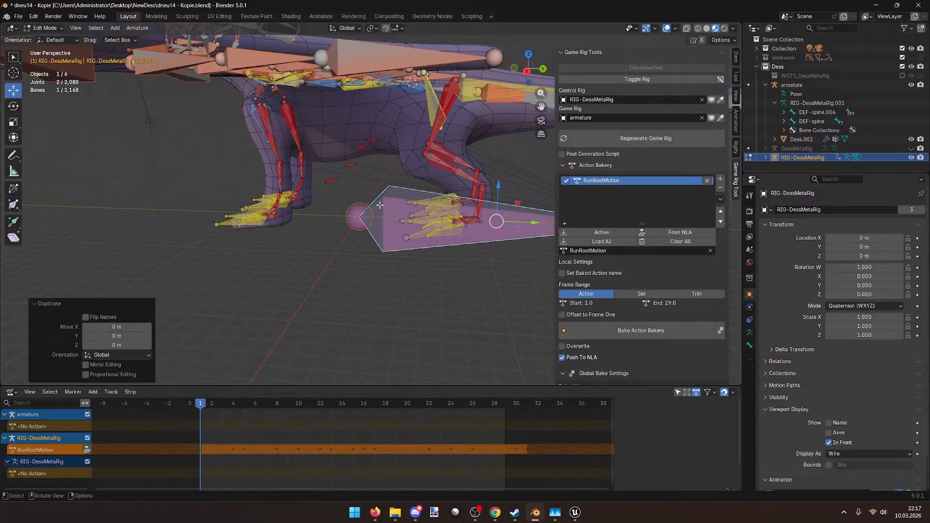
key(p)
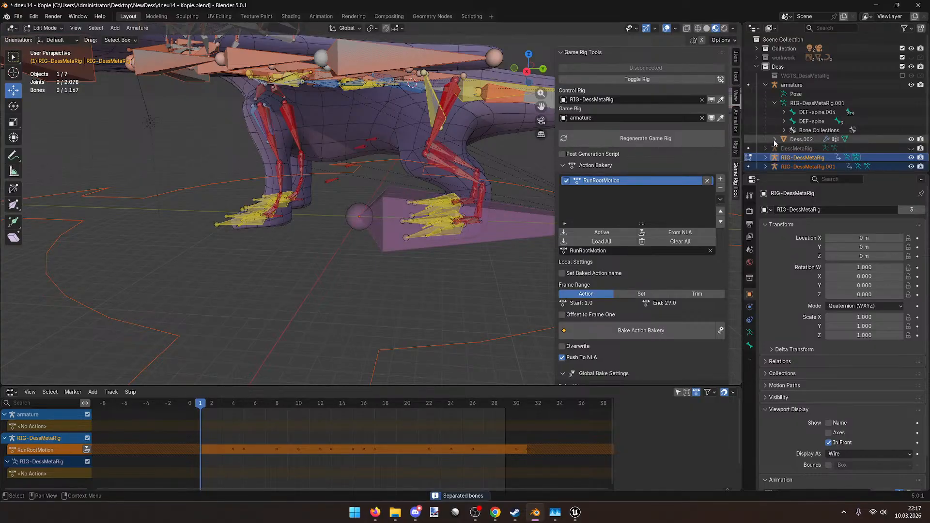
scroll(379, 204, down, 5)
scroll(369, 181, down, 1)
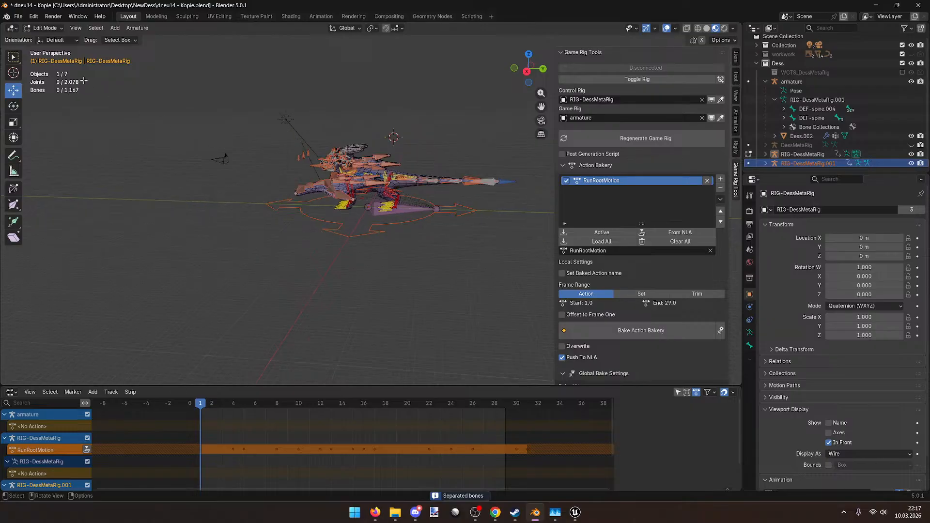
click(44, 28)
click(46, 37)
Step: Select the new RIG-DessMetaRig.001 object, undoing a trial vertical move
click(384, 242)
click(374, 226)
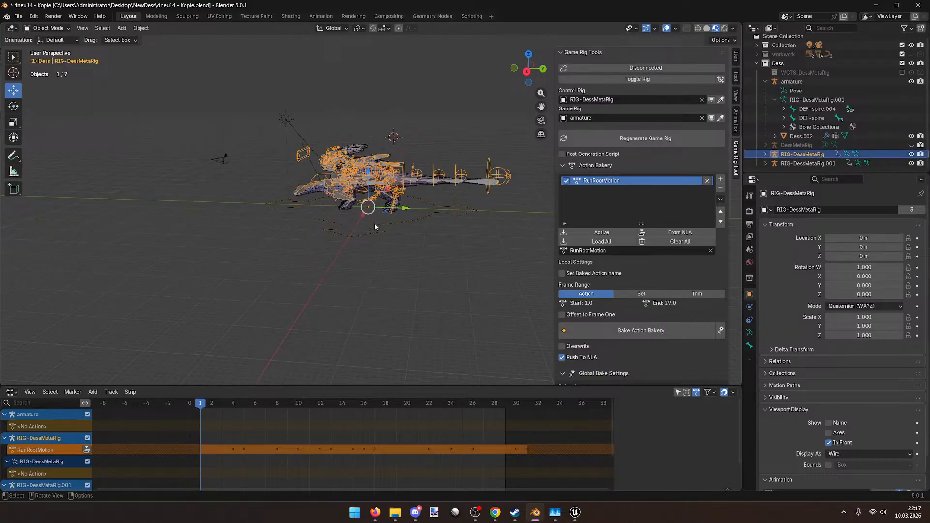
drag(387, 267, 354, 232)
click(823, 163)
key(g)
key(z)
click(367, 85)
key(ctrl+z)
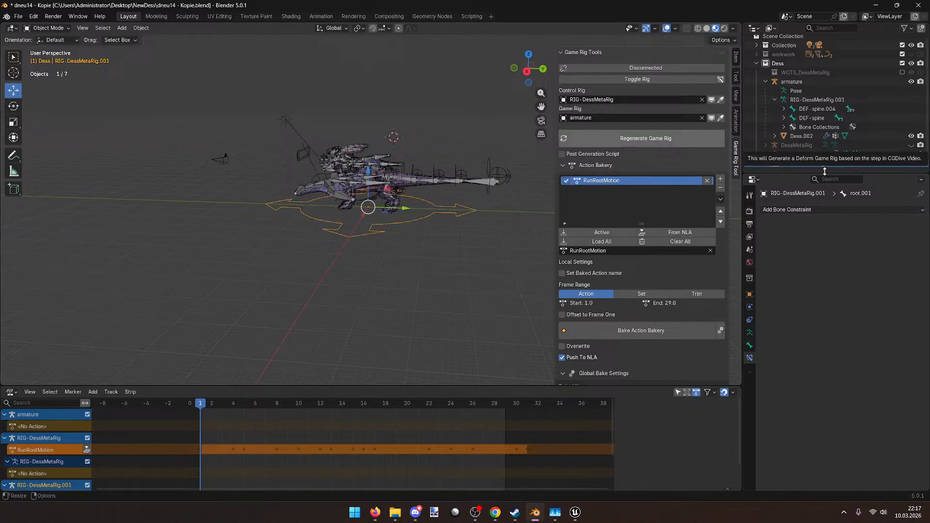
Step: Try renaming RIG-DessMetaRig.001 to Root, then cancel and keep the old name
double_click(815, 165)
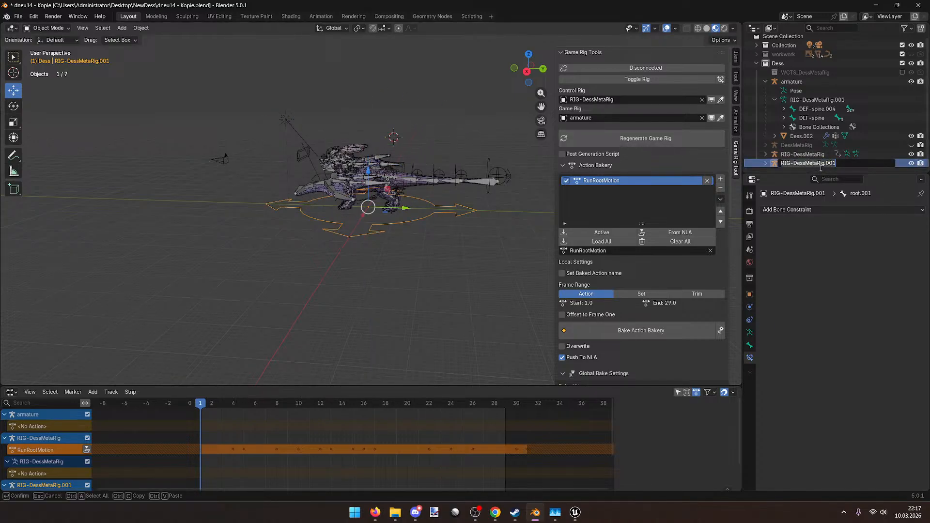
text(Root)
key(ctrl+BackSpace)
text(r)
key(Escape)
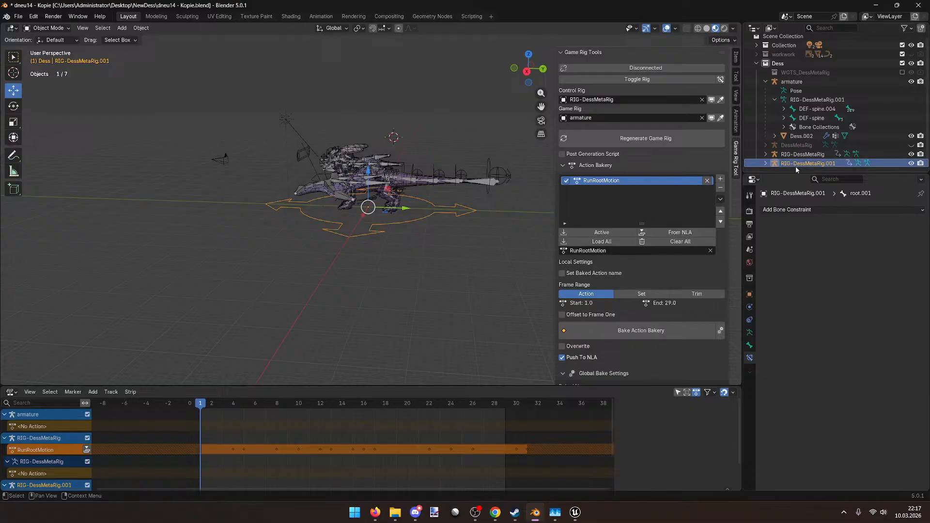
Step: Expand RIG-DessMetaRig.001 to reveal root.001 and hide the original RIG-DessMetaRig rig
click(765, 163)
scroll(775, 162, down, 2)
click(775, 163)
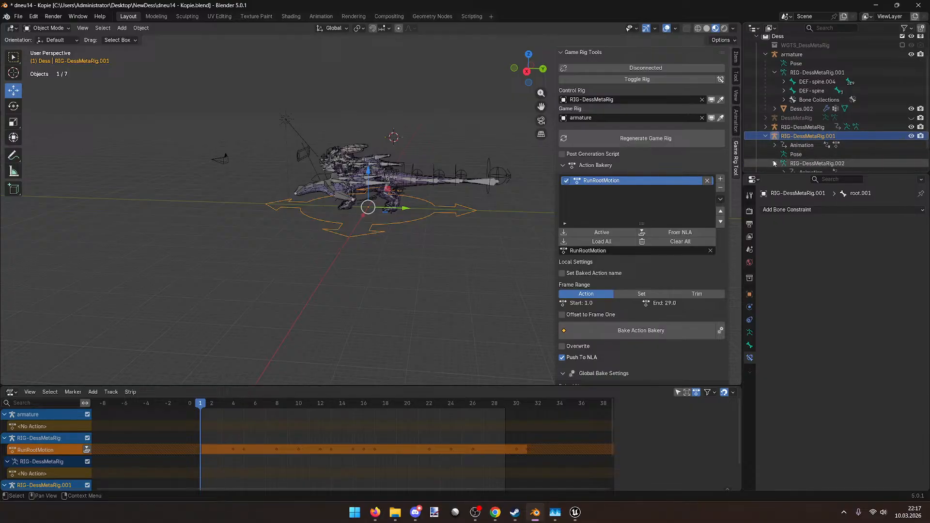
scroll(780, 157, down, 3)
click(802, 154)
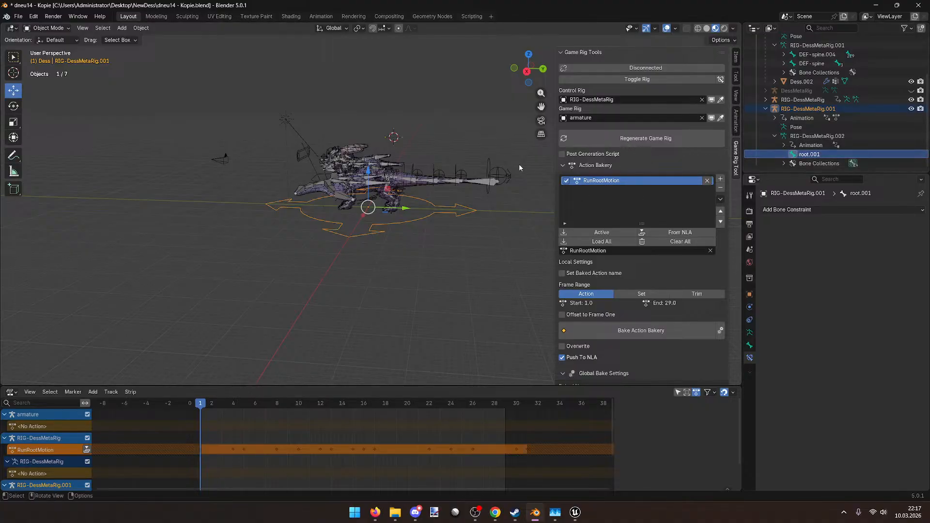
click(489, 167)
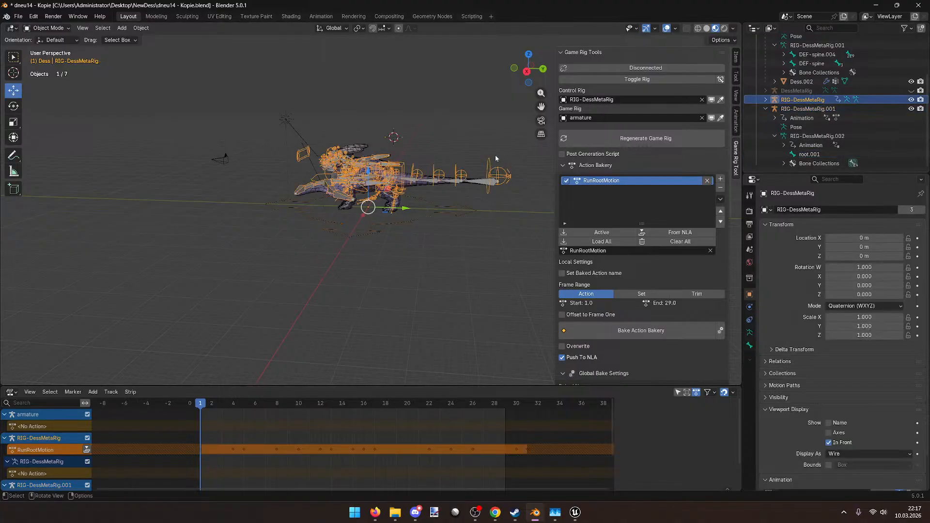
click(911, 100)
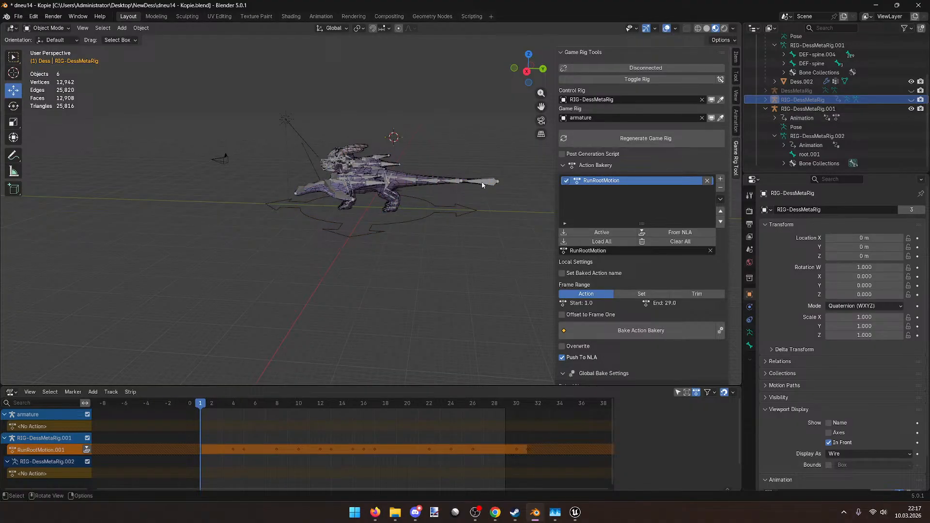
Step: Copy root.001's data into the game armature, then delete the unwanted pasted RIG-DessMetaRig.002 and widget copies
click(711, 118)
scroll(823, 112, up, 5)
scroll(814, 126, down, 5)
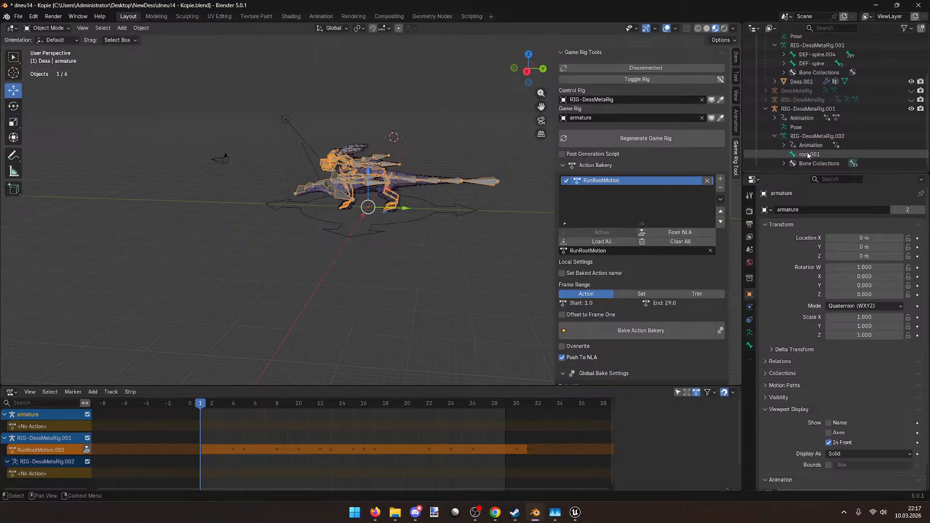
right_click(808, 155)
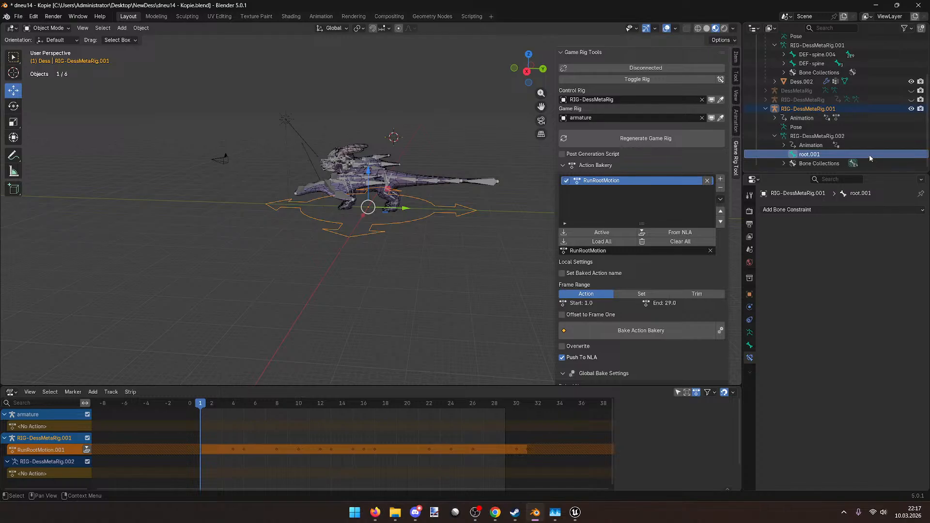
key(ctrl+c)
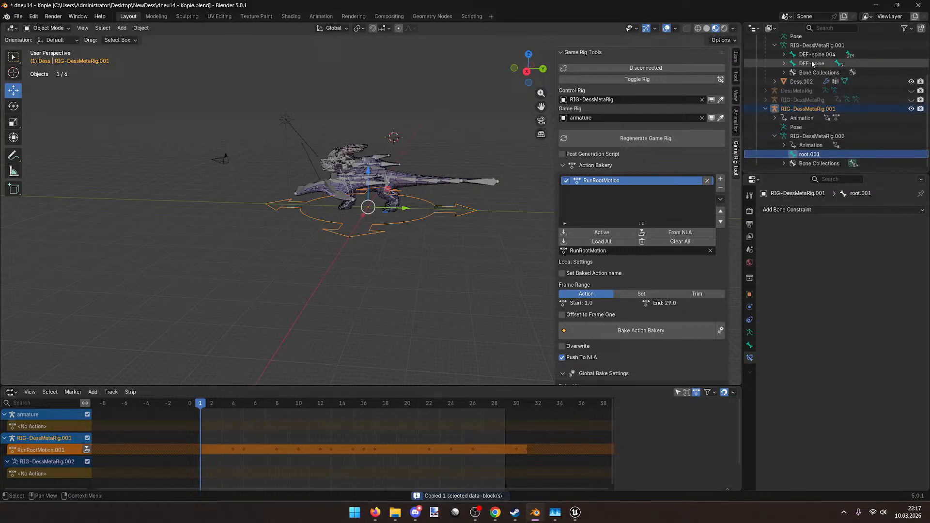
scroll(812, 62, up, 2)
click(814, 63)
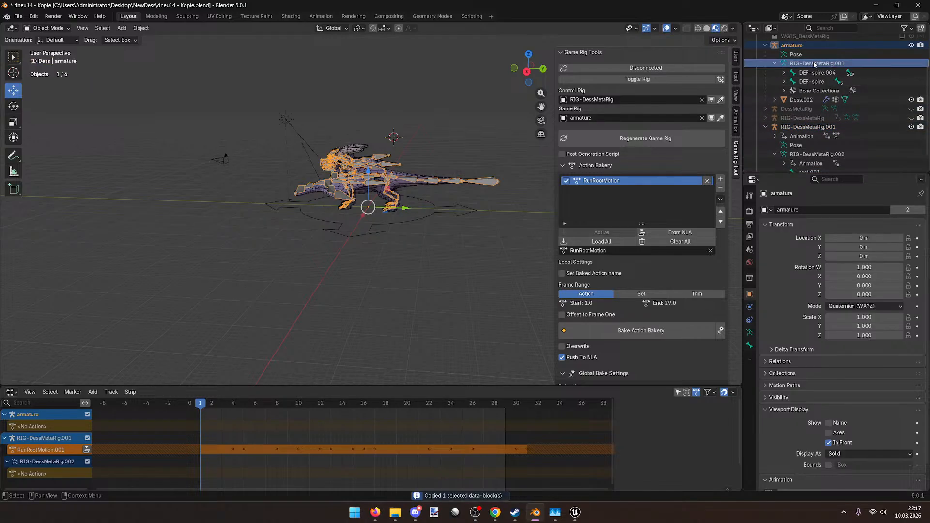
key(ctrl+v)
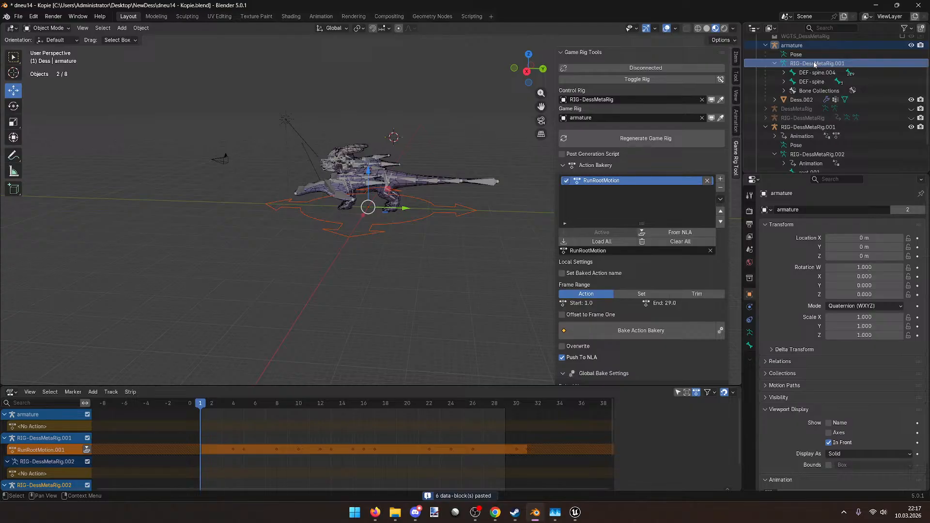
scroll(813, 107, down, 3)
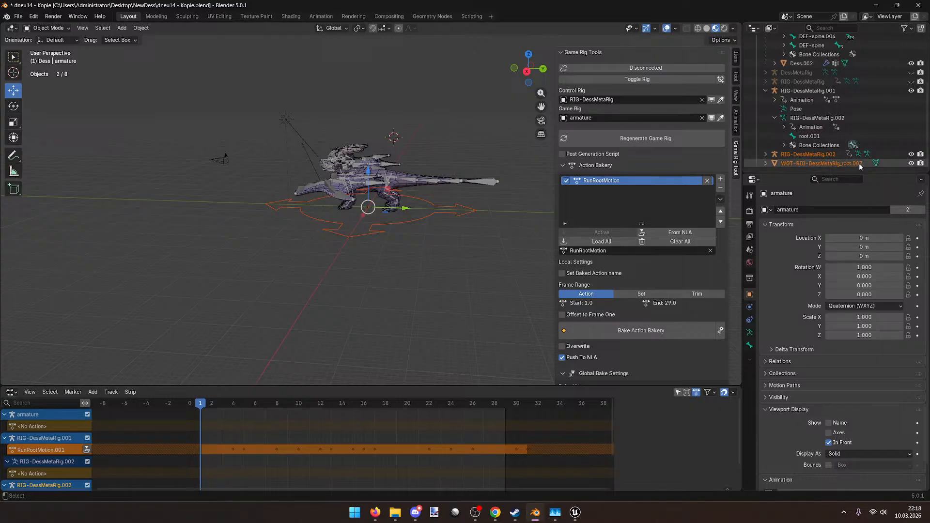
key(Delete)
Step: Reselect the root.001 bone and then the game armature
click(829, 154)
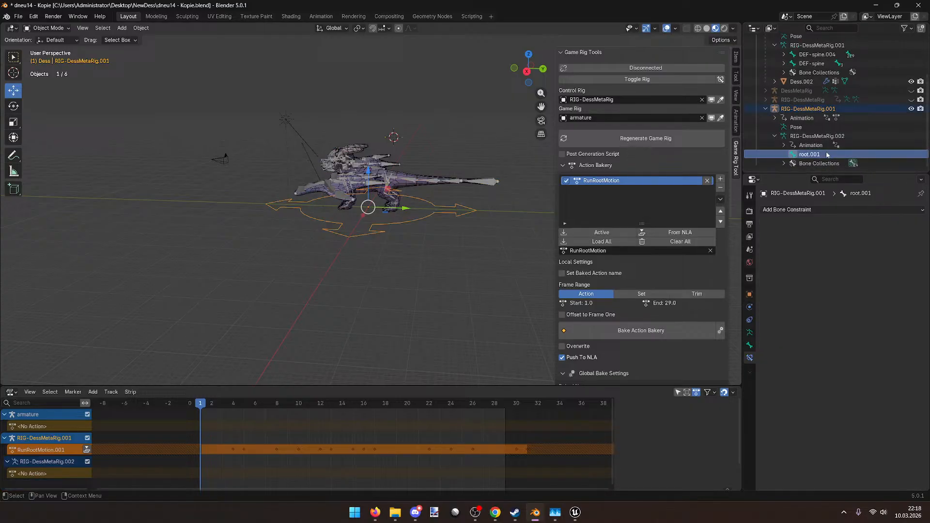
right_click(826, 154)
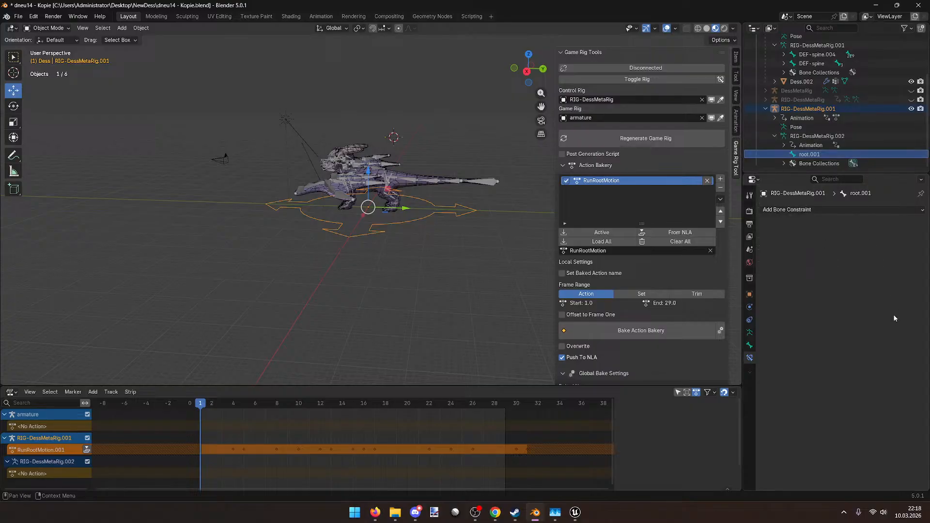
scroll(433, 207, up, 2)
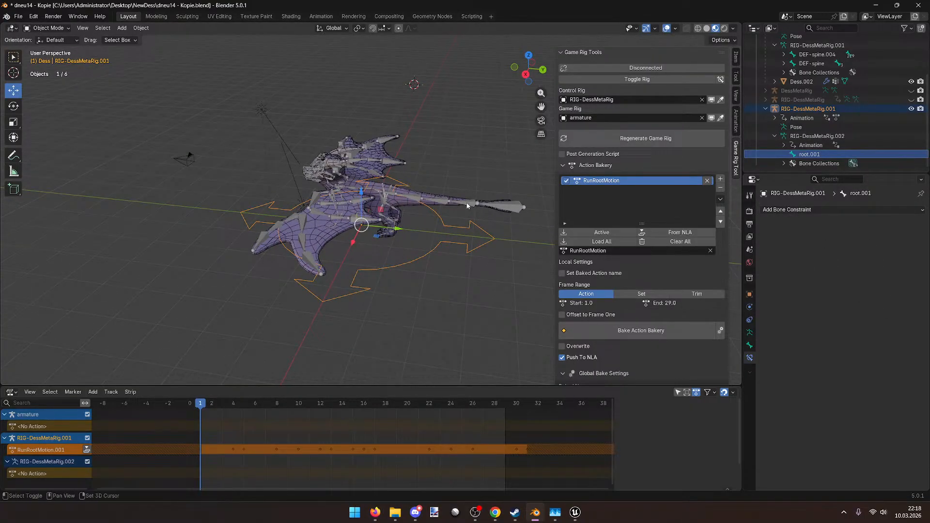
click(468, 206)
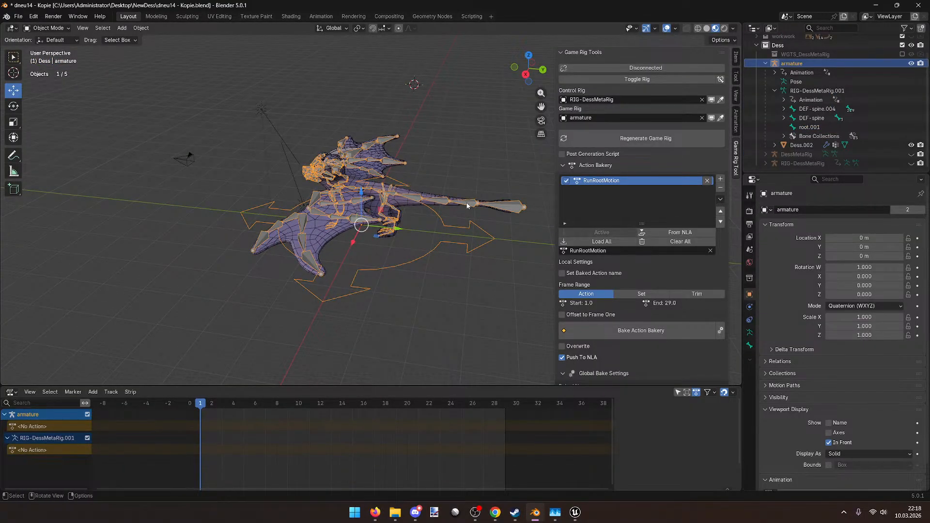
Step: Select root.001, switch the game armature to Pose Mode, and open the Add Bone Constraint list
click(820, 128)
middle_drag(426, 233, 358, 254)
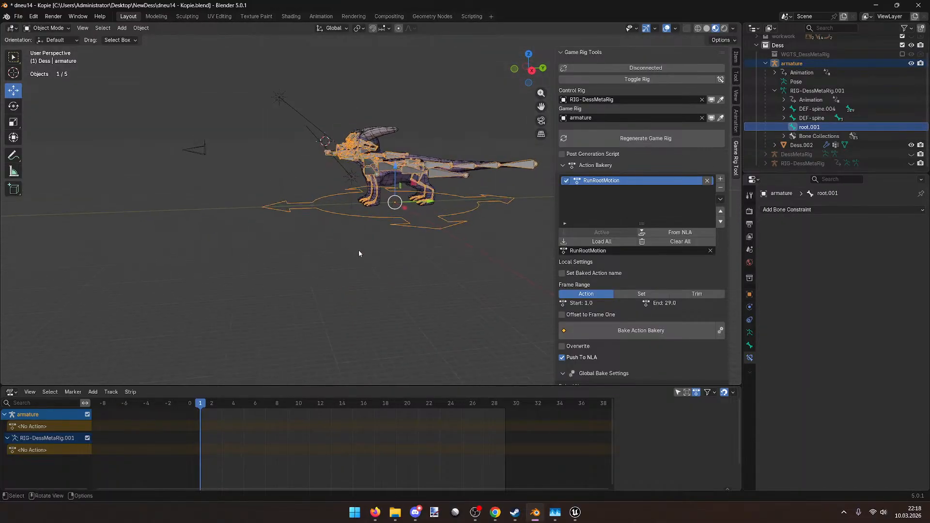
click(750, 346)
click(751, 357)
click(47, 28)
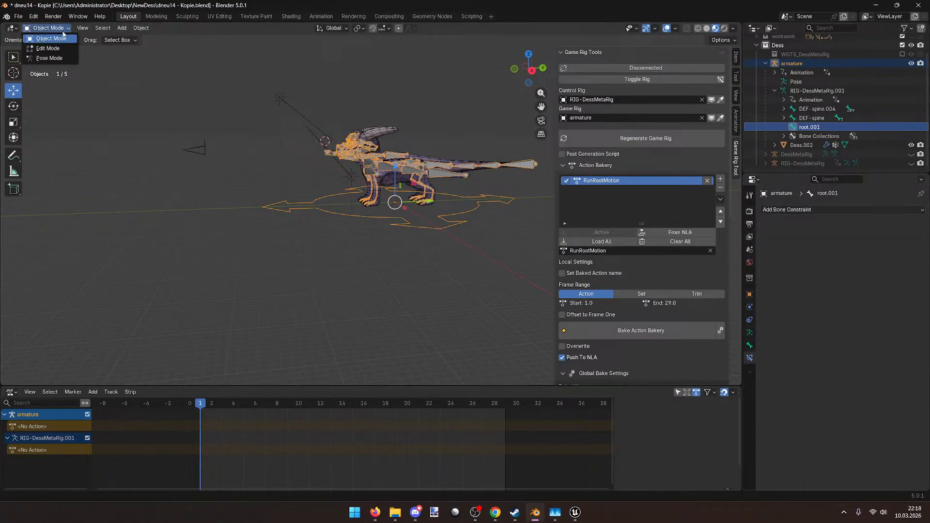
click(51, 58)
scroll(445, 146, up, 6)
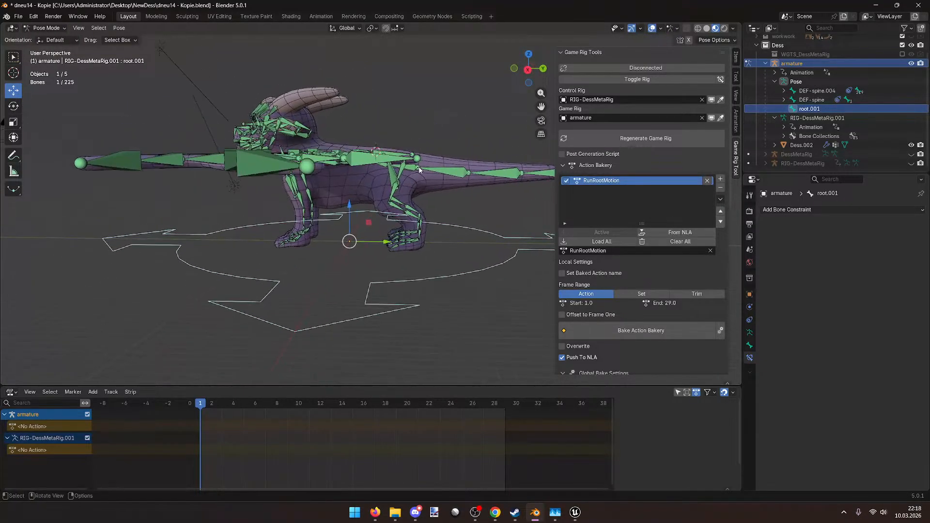
click(749, 345)
click(749, 358)
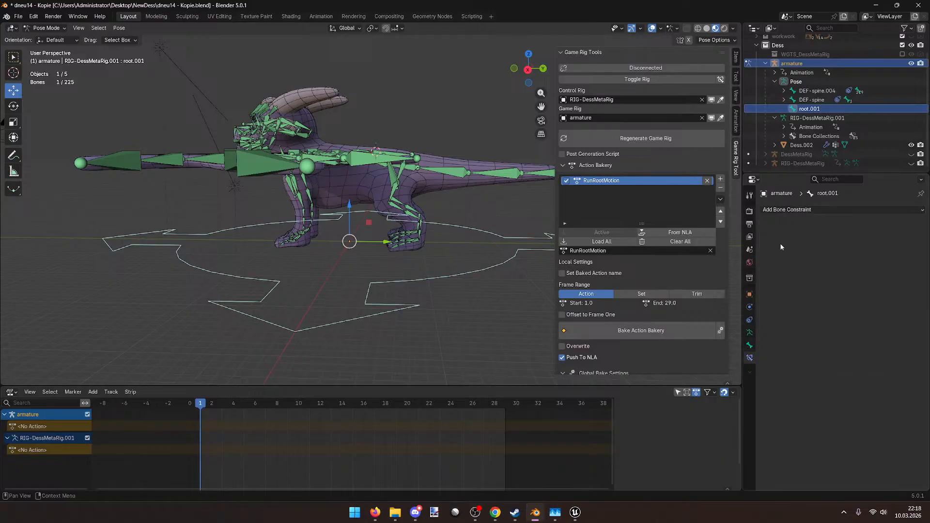
click(797, 210)
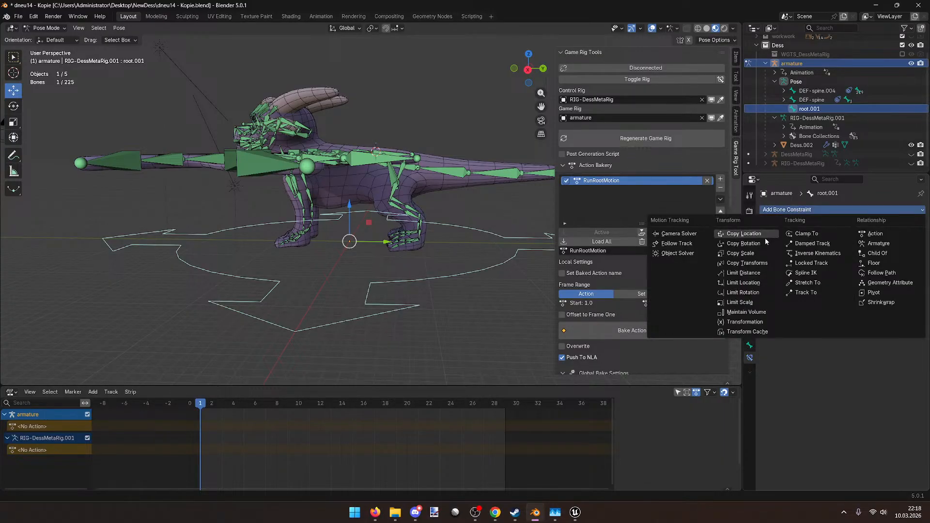
Step: Add a Copy Transforms constraint to root.001 targeting the unhidden RIG-DessMetaRig
click(755, 265)
click(864, 239)
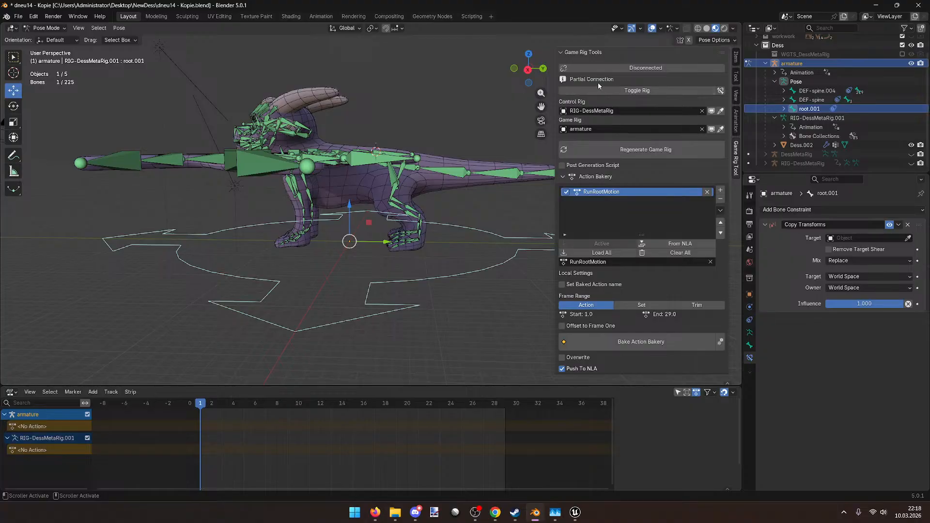
middle_drag(488, 110, 452, 148)
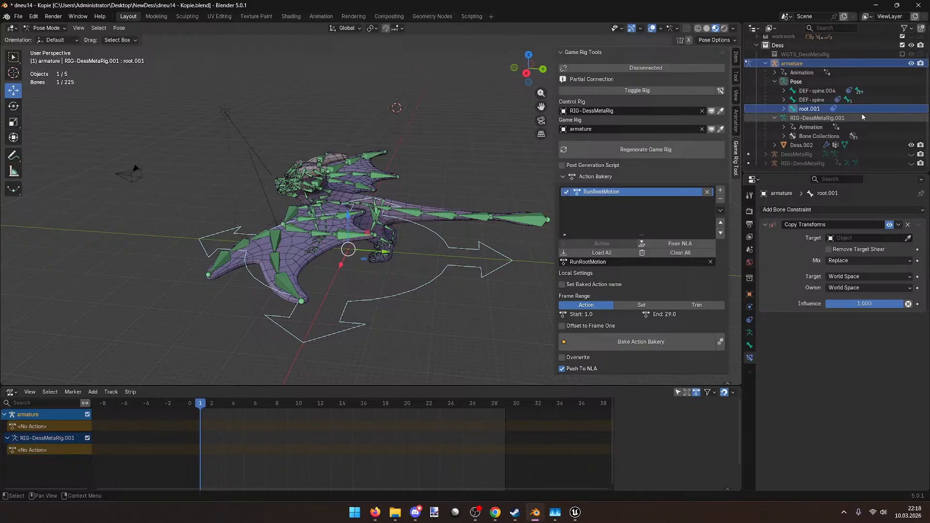
click(910, 164)
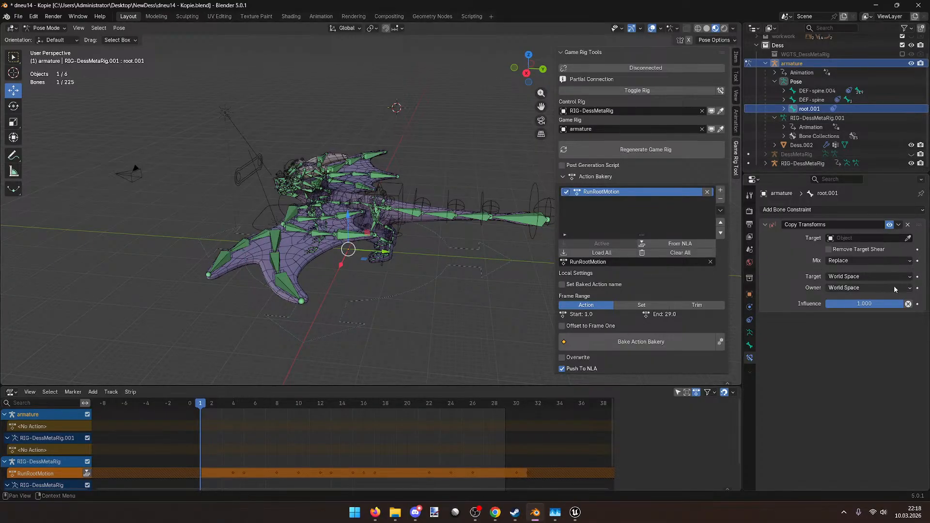
click(909, 237)
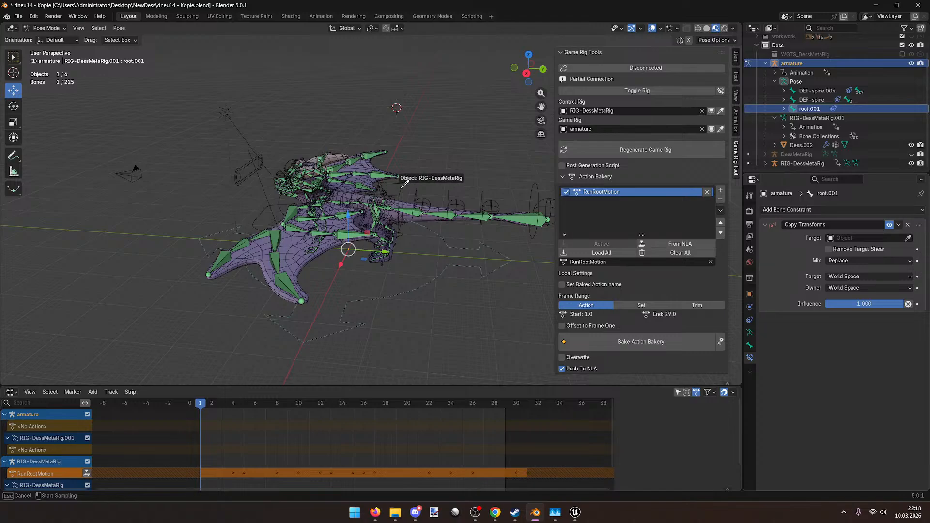
click(427, 191)
Step: Set the constraint's target bone to root and save the file
middle_drag(400, 235, 438, 255)
click(855, 249)
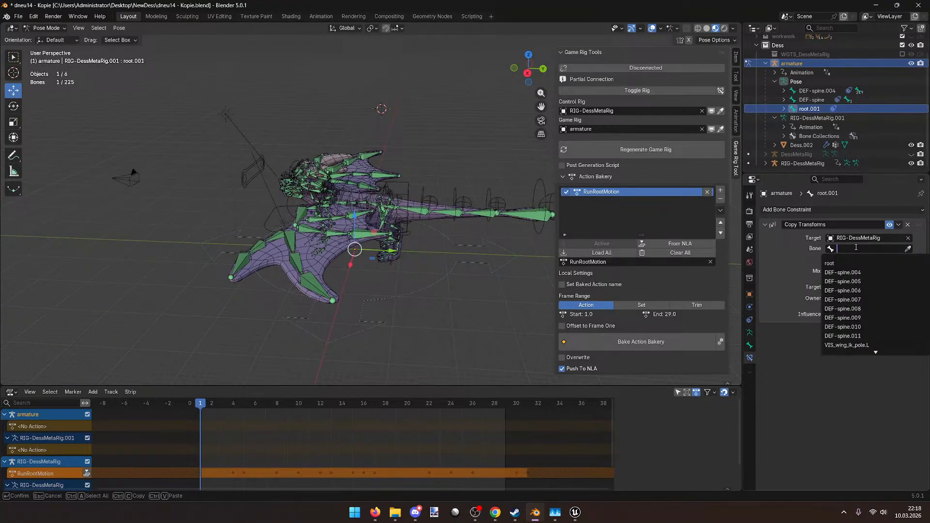
click(854, 264)
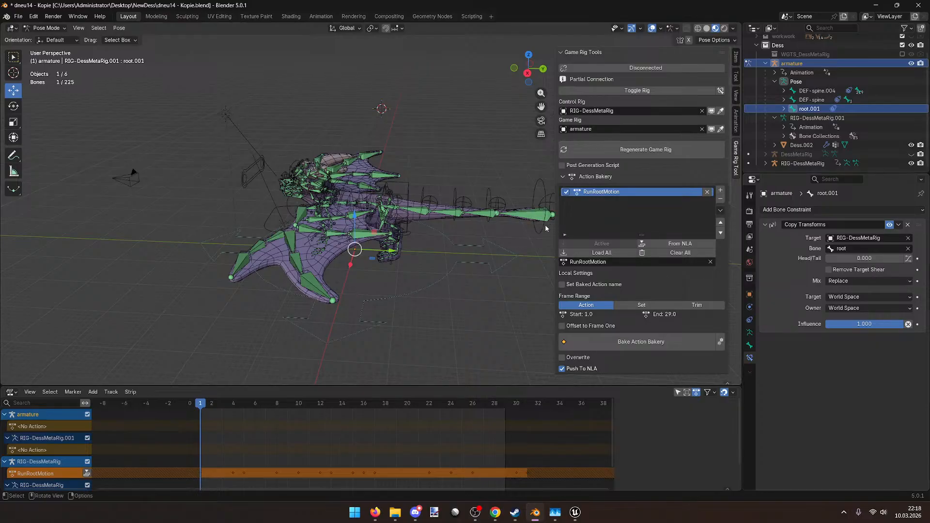
middle_drag(471, 218, 477, 210)
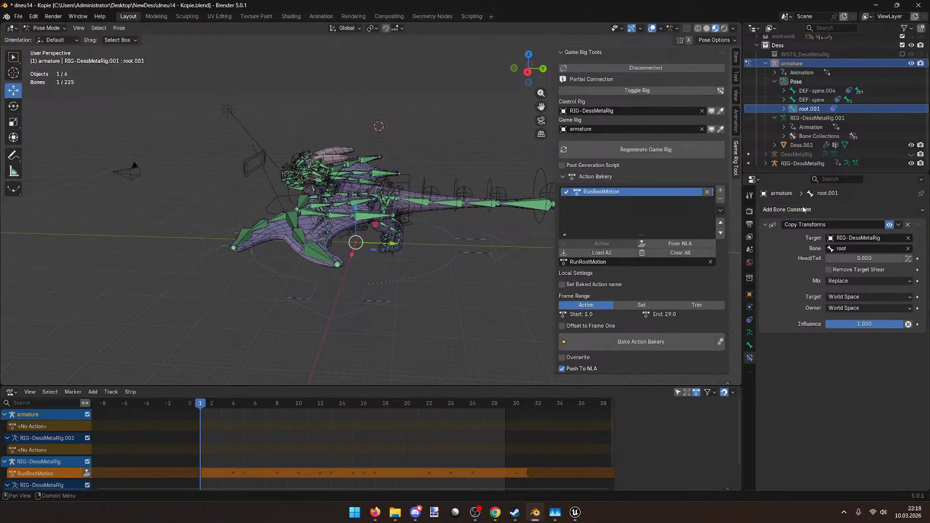
middle_drag(407, 188, 433, 188)
key(ctrl+s)
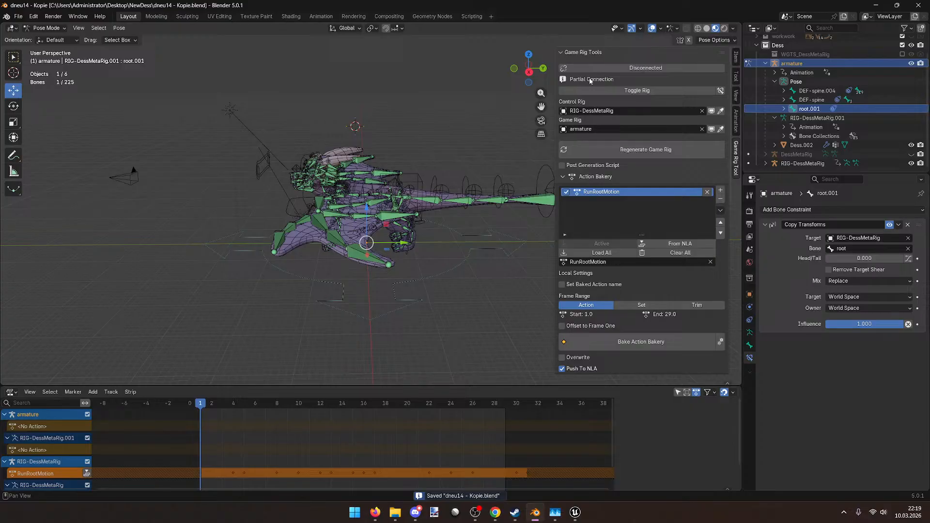
Step: Replace the Copy Transforms constraint with Copy Location and Copy Rotation constraints
click(907, 226)
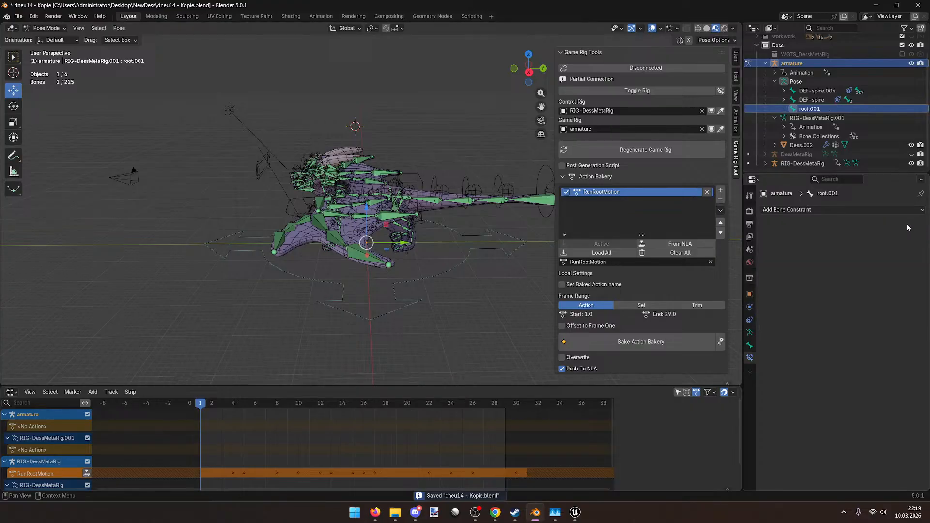
click(807, 203)
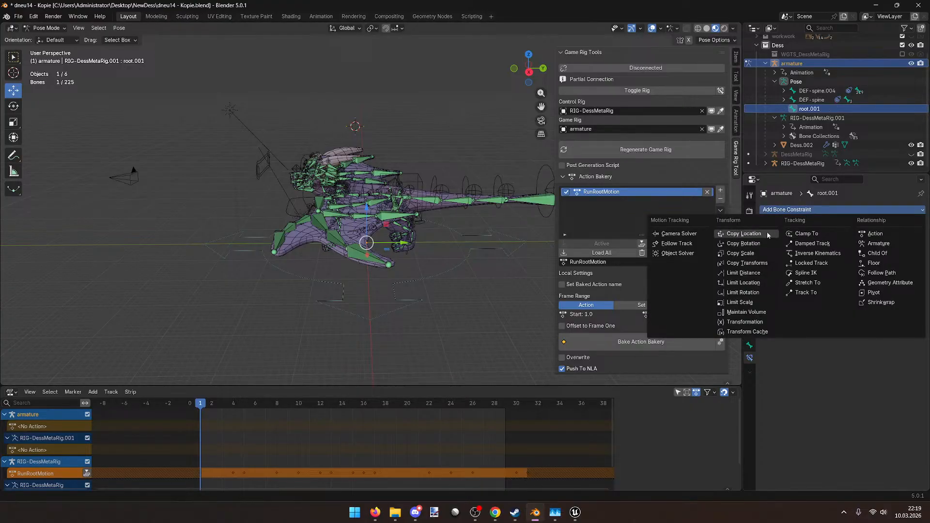
click(766, 231)
click(798, 219)
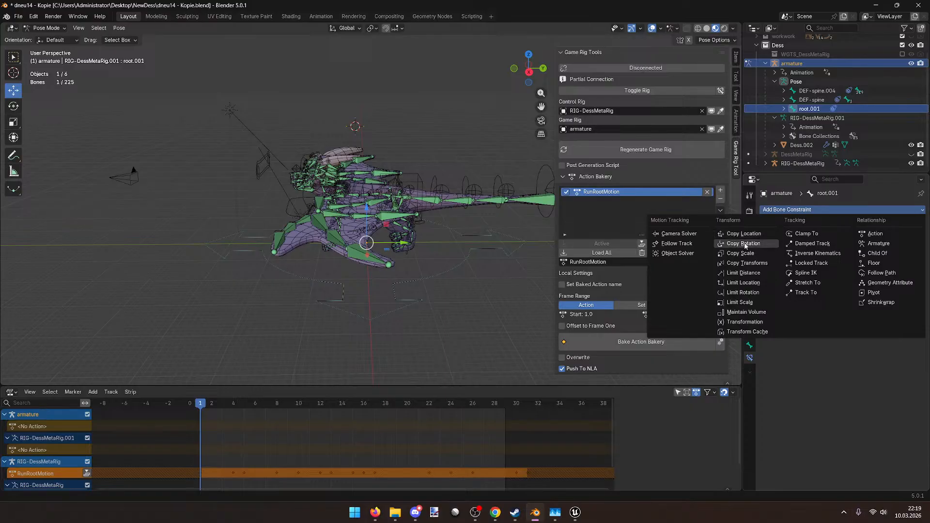
click(746, 245)
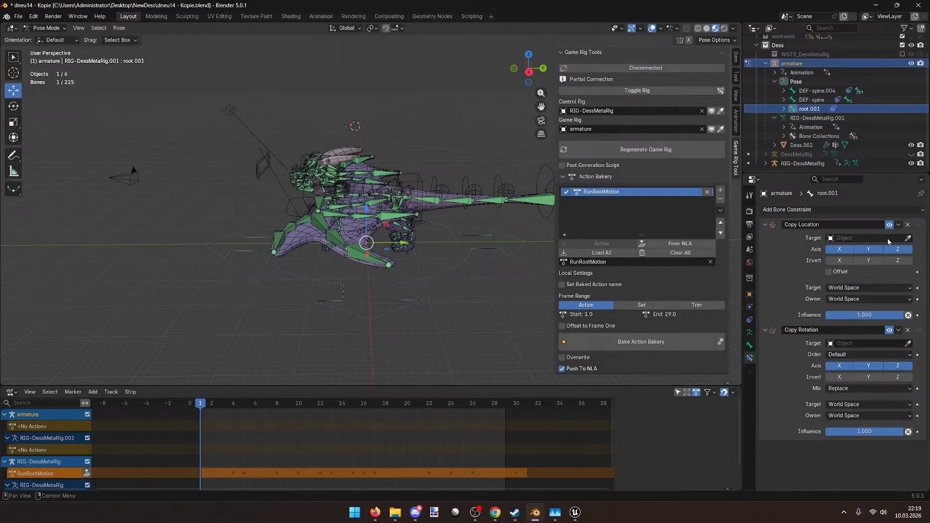
Step: Point both constraints at RIG-DessMetaRig's root bone and save the file
click(907, 237)
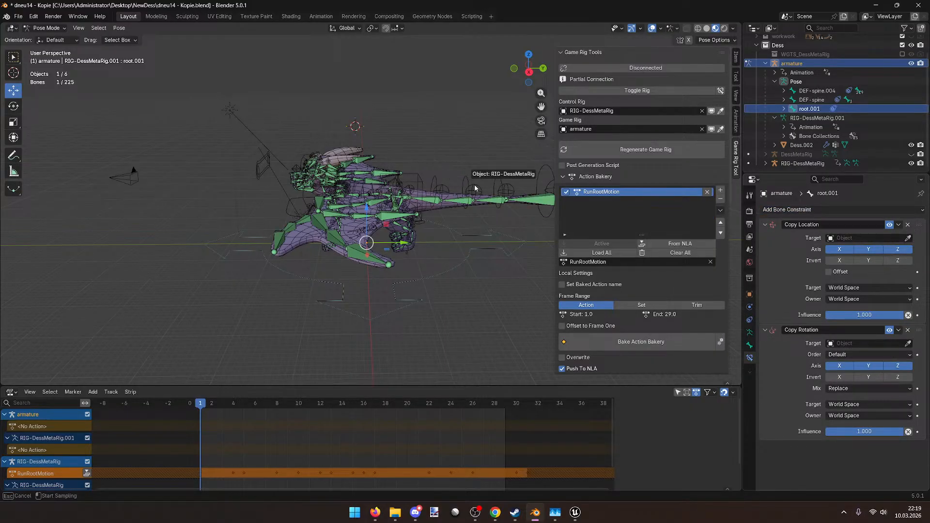
click(473, 188)
click(909, 354)
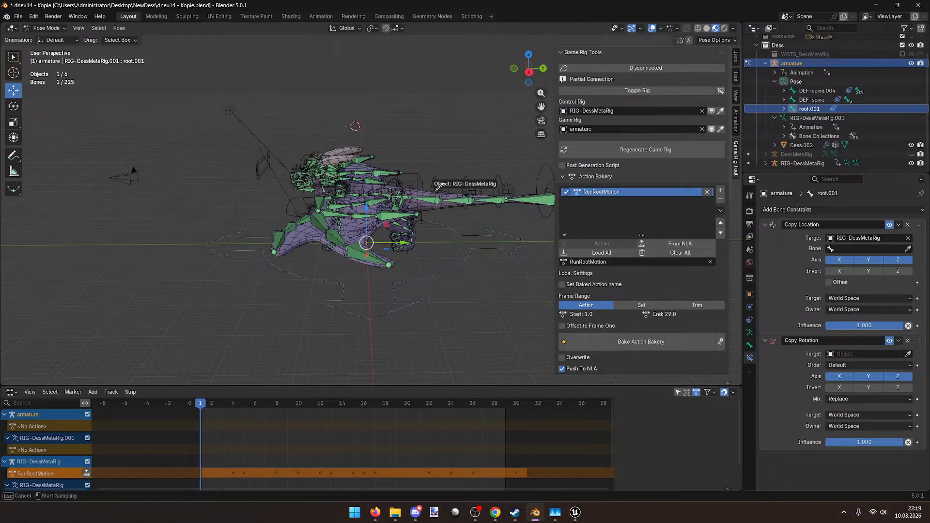
click(425, 175)
click(854, 248)
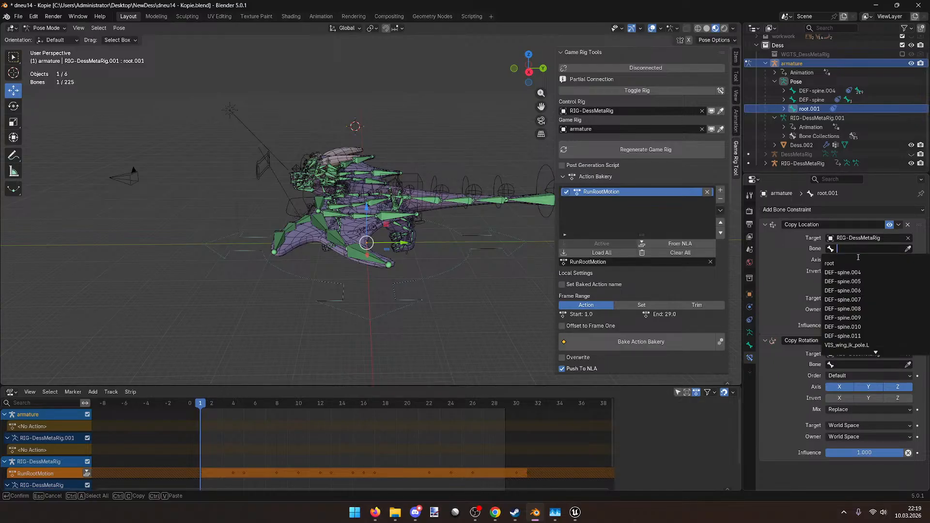
click(843, 263)
click(852, 375)
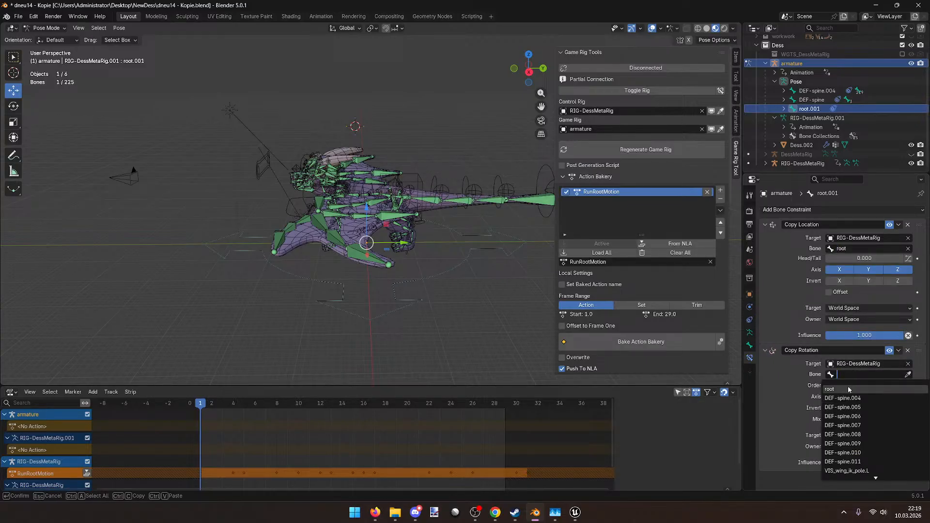
click(848, 389)
key(ctrl+s)
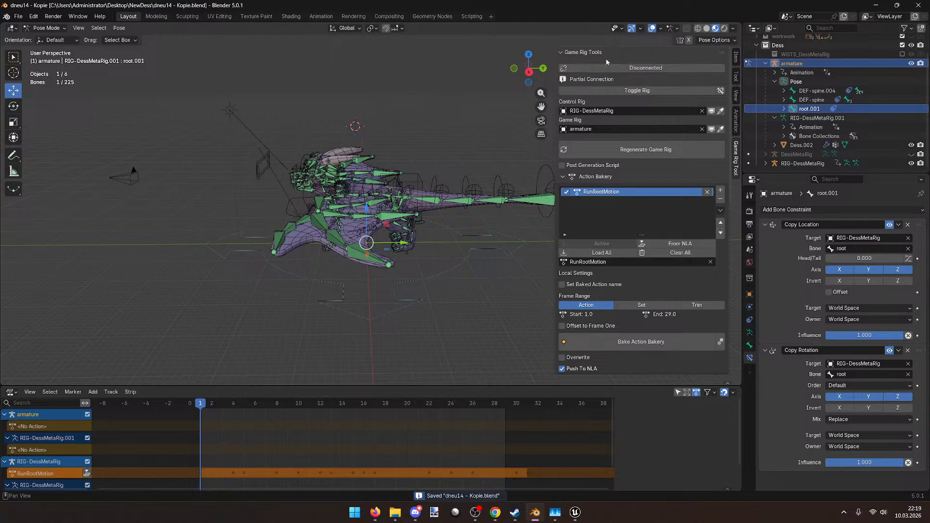
Step: Rename the root.001 bone to root
middle_drag(382, 136, 421, 191)
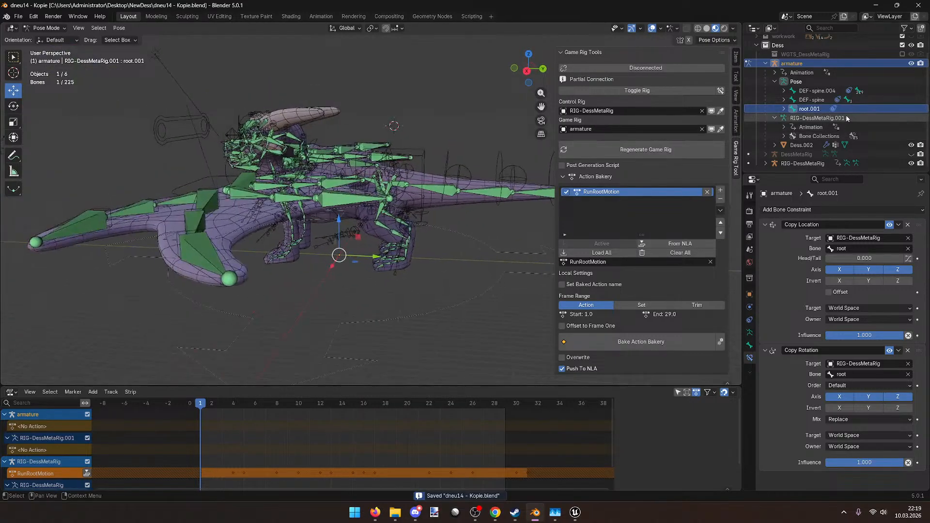
key(F2)
key(BackSpace)
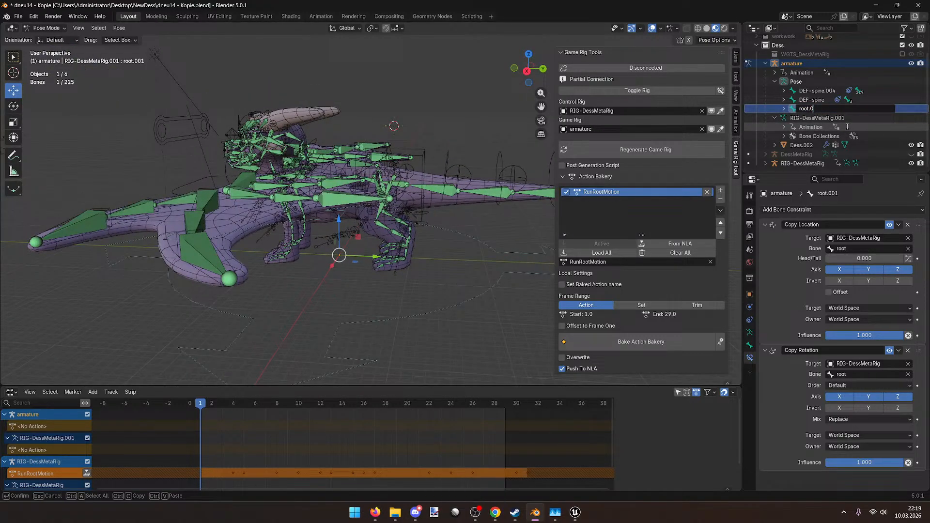
key(Return)
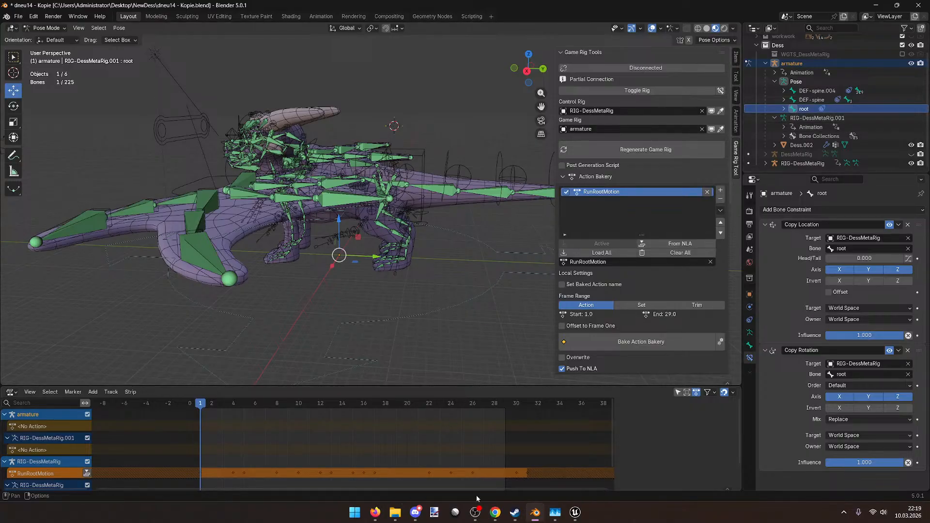
middle_drag(441, 309, 452, 227)
Step: Select DEF-spine and root, then switch the armature into Edit Mode
click(816, 101)
shift+click(812, 110)
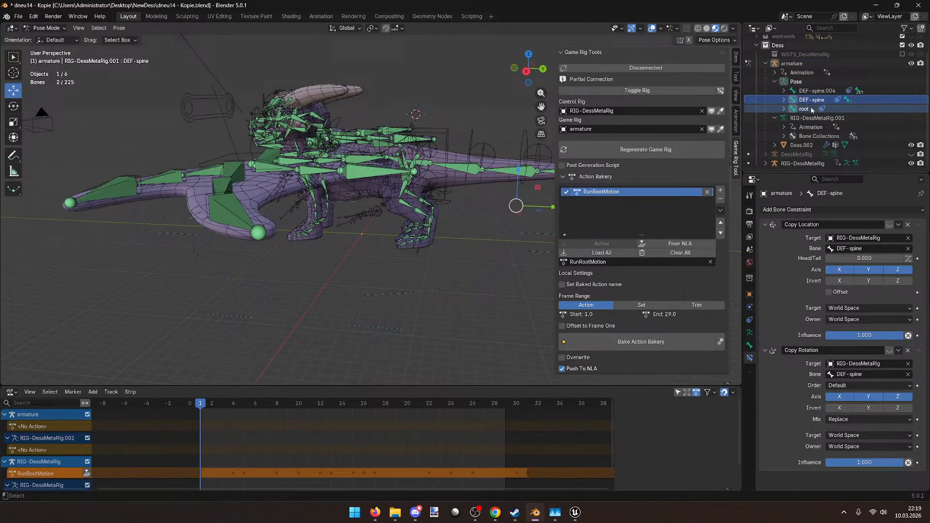
middle_drag(388, 255, 368, 257)
key(ctrl+p)
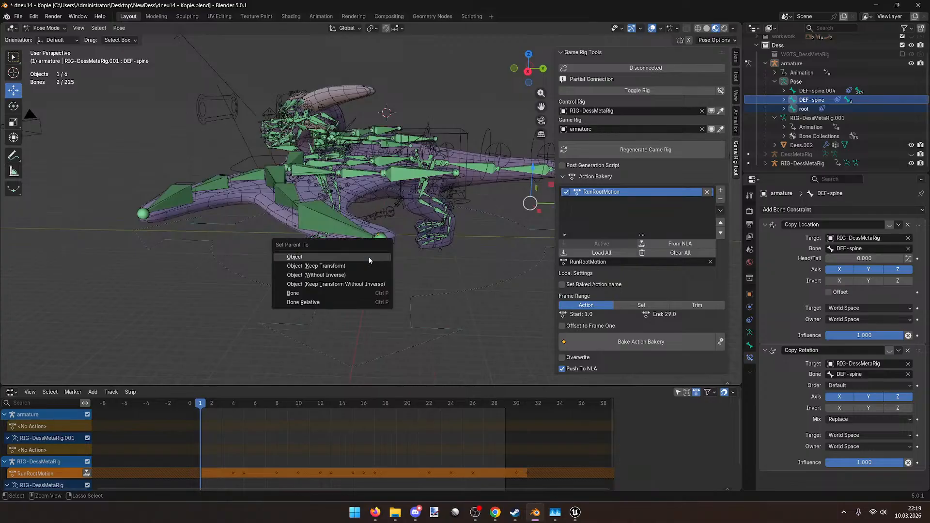
click(50, 33)
click(50, 29)
click(48, 47)
middle_drag(387, 184, 410, 192)
Step: Parent DEF-spine.004 to the root bone with Keep Offset
click(818, 118)
click(398, 239)
middle_drag(413, 234, 363, 257)
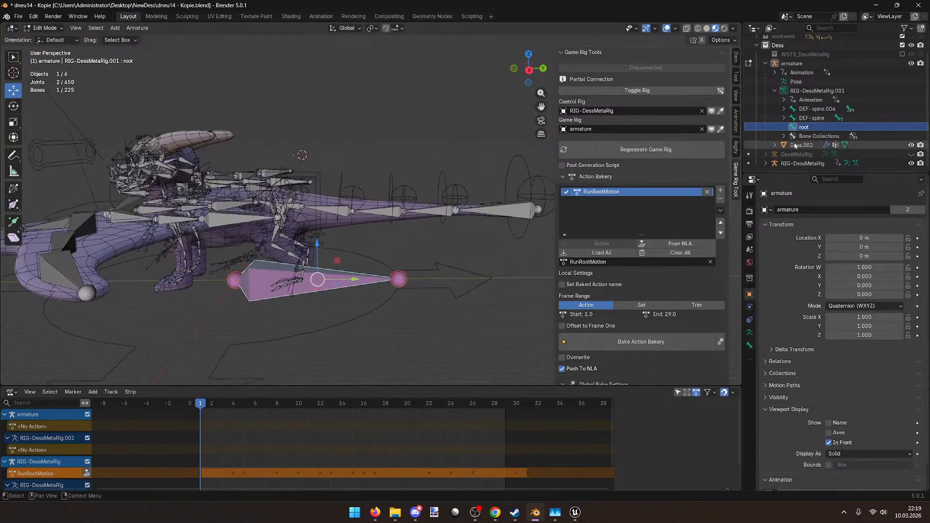
ctrl+click(818, 109)
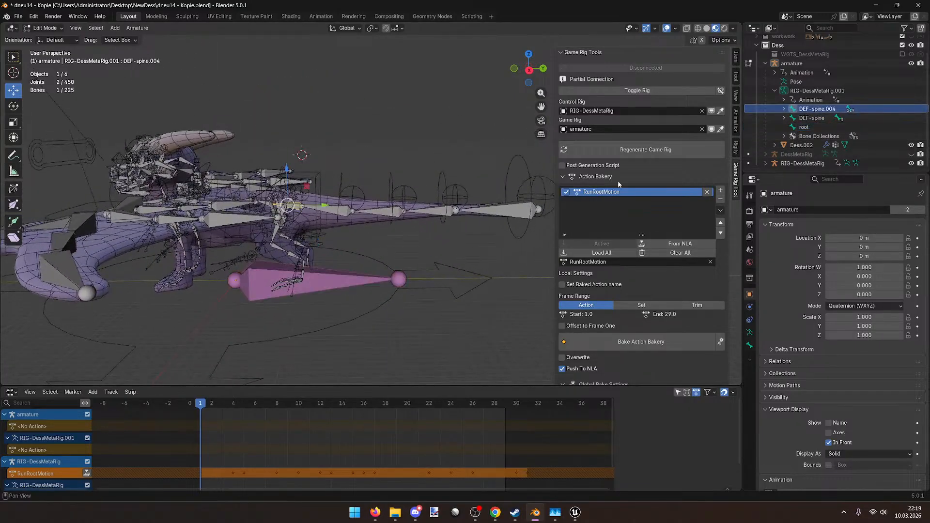
key(ctrl+p)
click(330, 273)
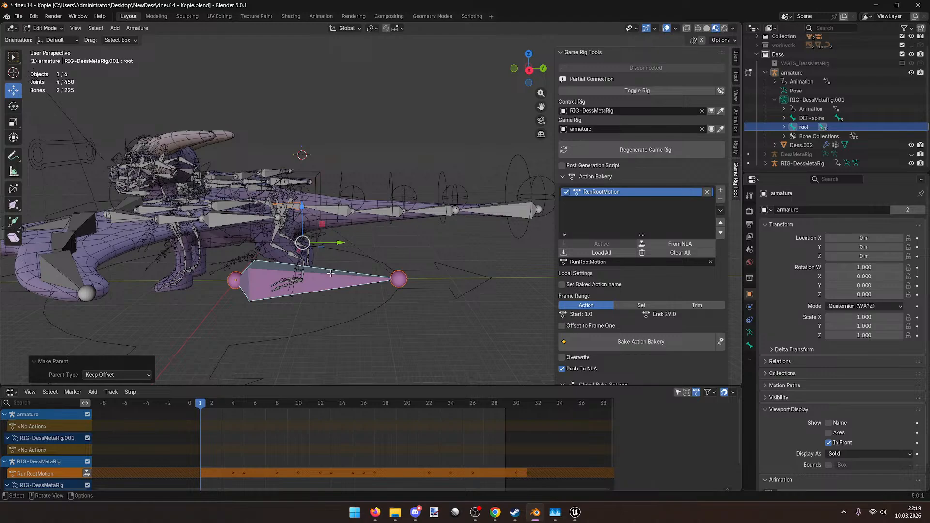
Step: Parent DEF-spine to the root bone with Keep Offset
click(811, 118)
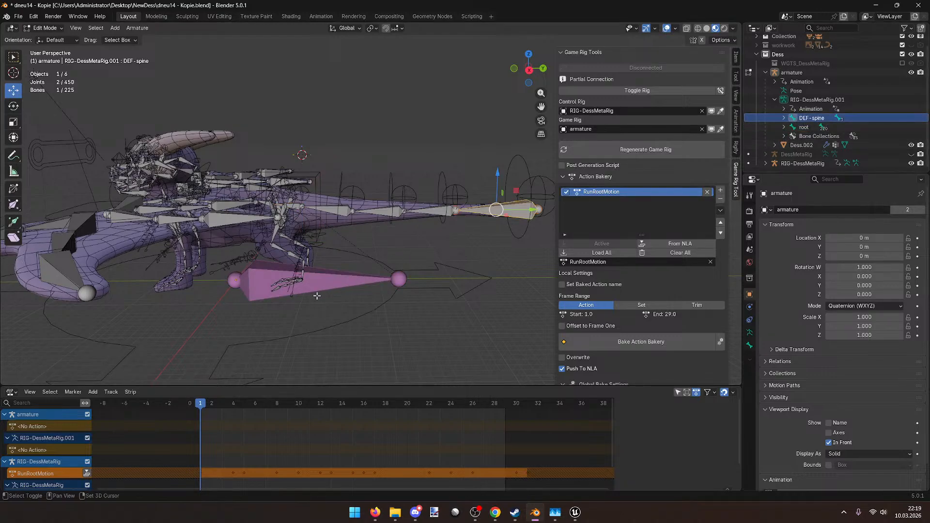
shift+click(323, 279)
key(ctrl+p)
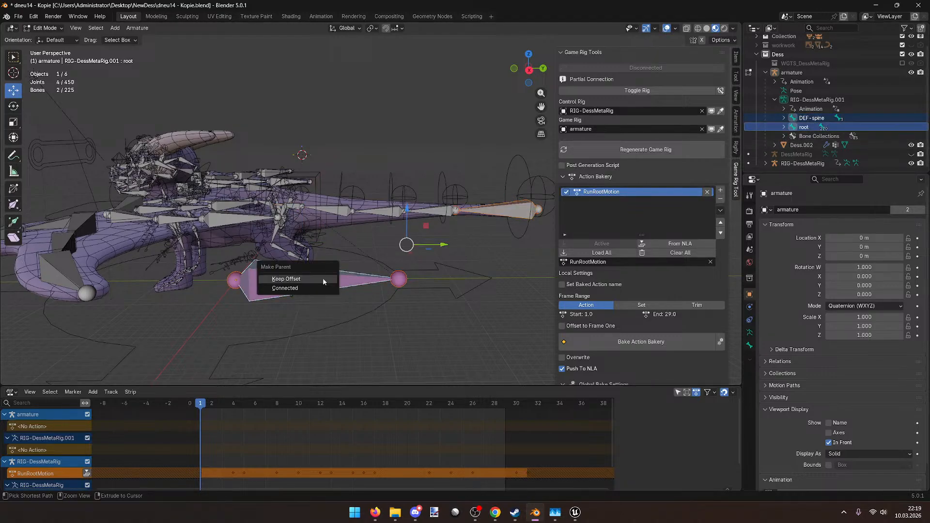
click(323, 281)
scroll(323, 278, down, 3)
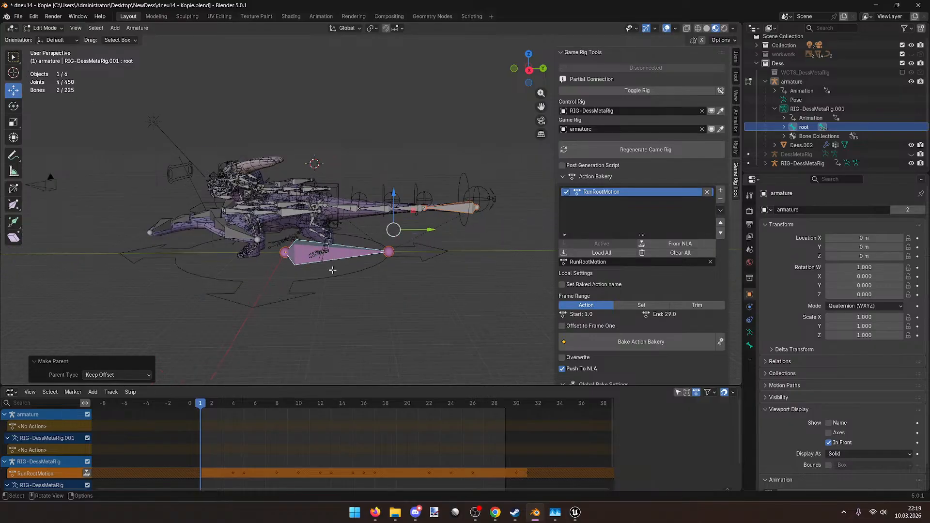
middle_drag(323, 270, 343, 268)
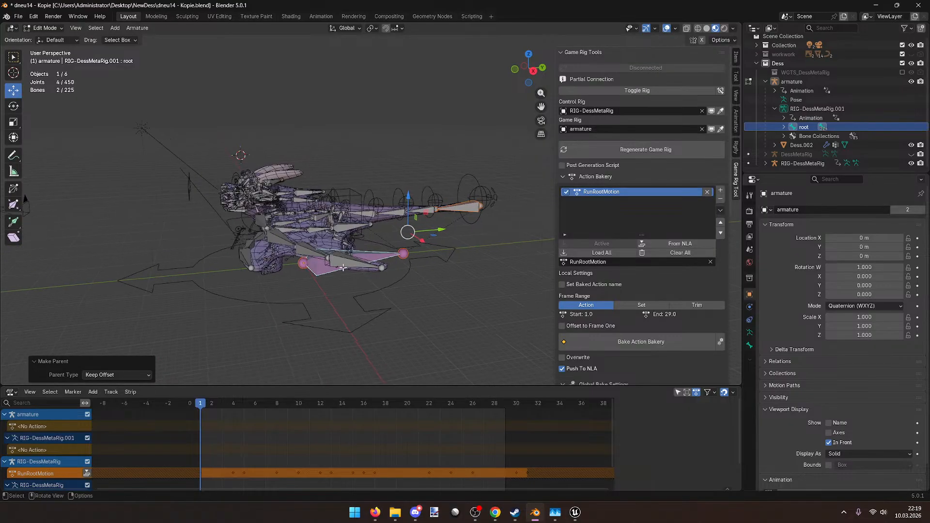
Step: Collapse the armature's track in the NLA editor
click(48, 415)
right_click(48, 416)
click(47, 415)
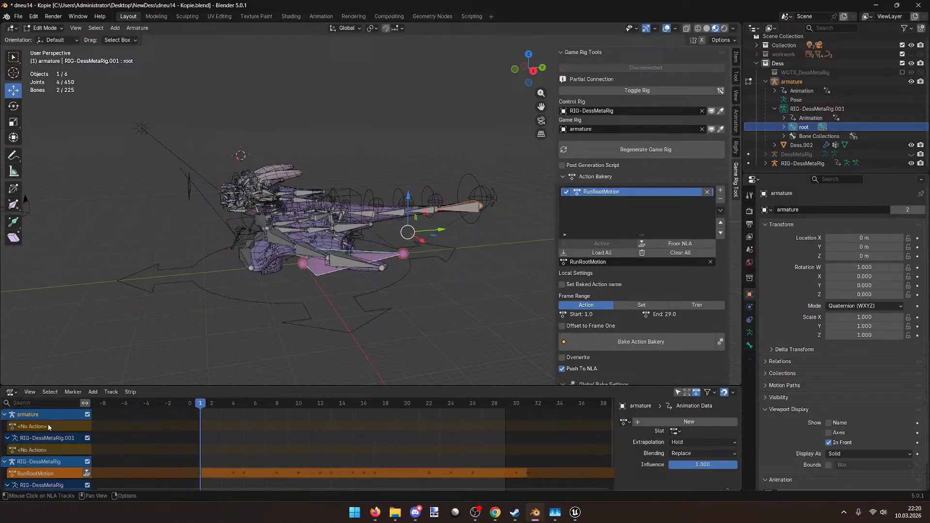
click(5, 414)
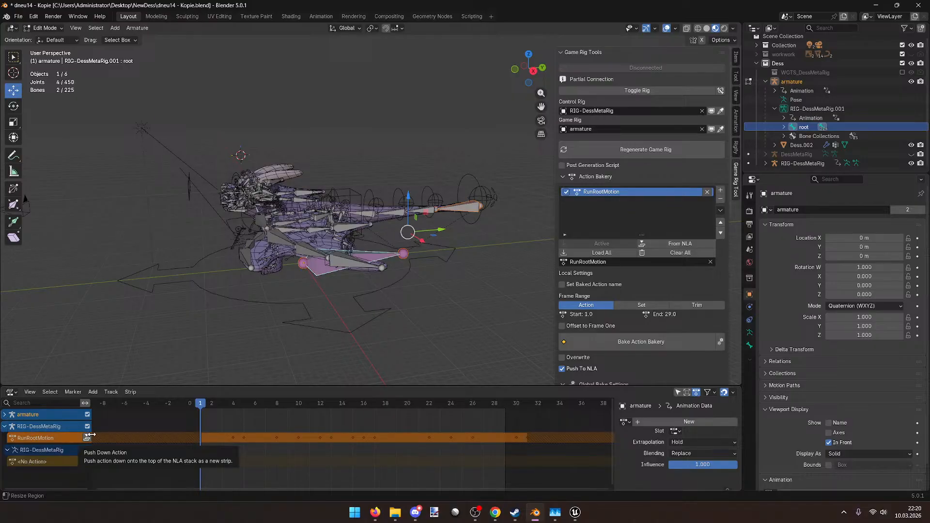
Step: Select only the root bone and show its Object Constraints properties
scroll(378, 253, up, 7)
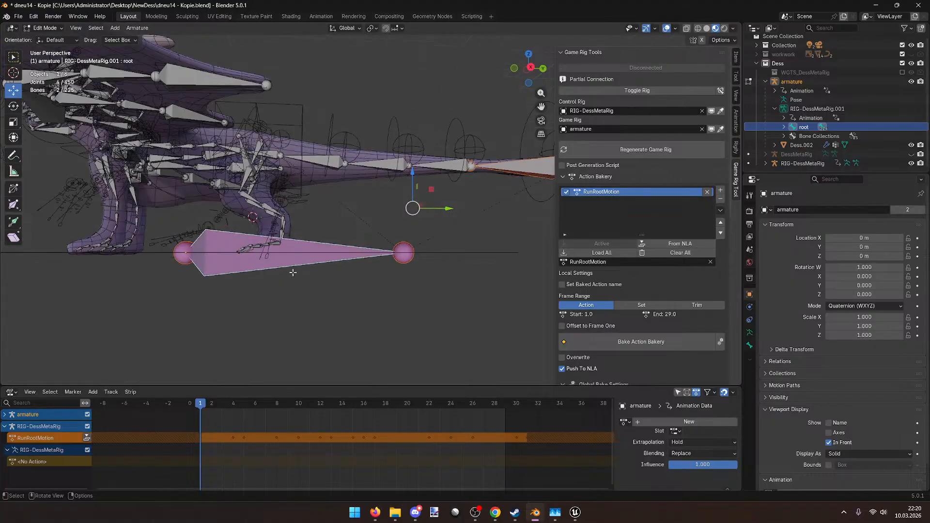
middle_drag(379, 253, 372, 267)
click(371, 262)
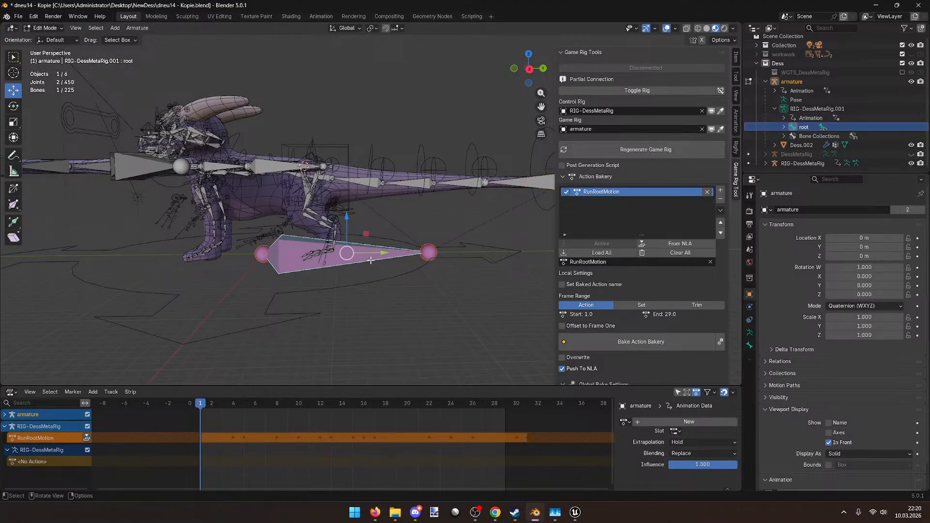
click(750, 320)
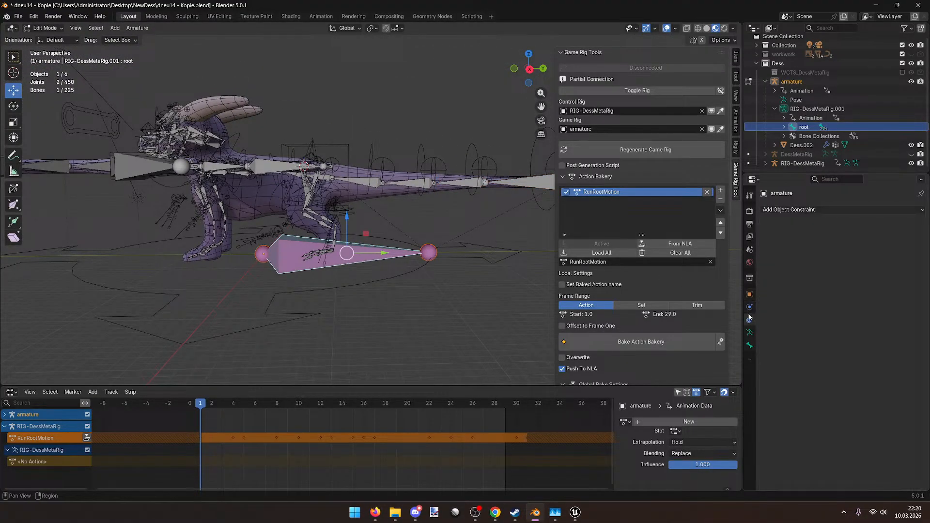
click(44, 28)
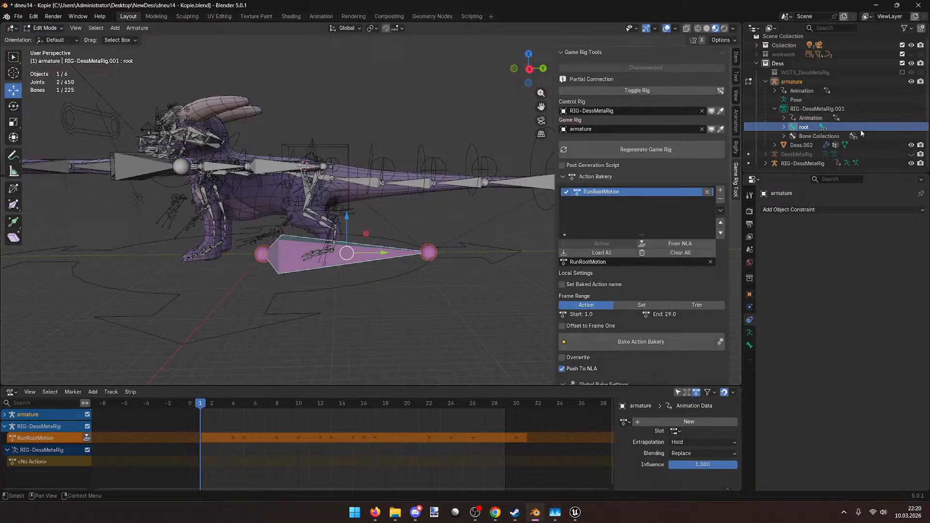
middle_drag(135, 111, 664, 130)
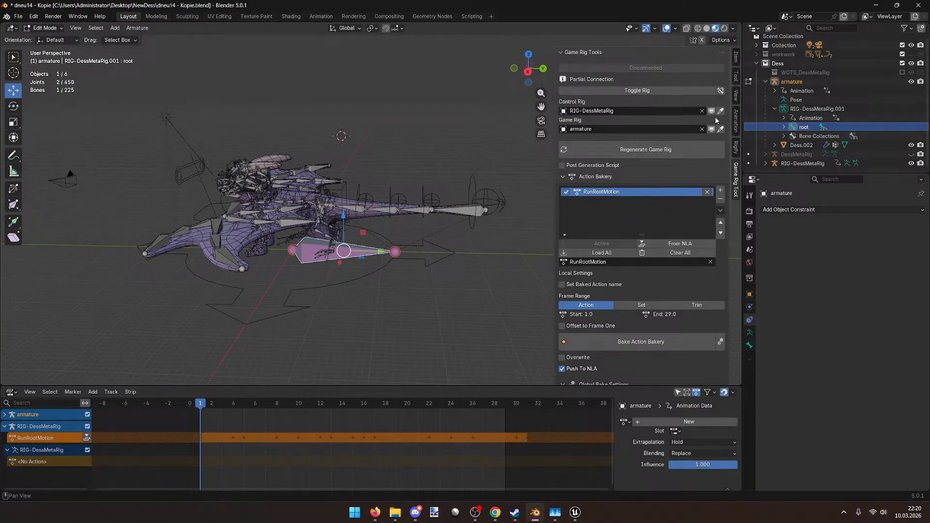
click(637, 90)
middle_drag(514, 145, 630, 132)
Step: Toggle the game rig between connected and disconnected, ending disconnected with constraints muted
click(594, 91)
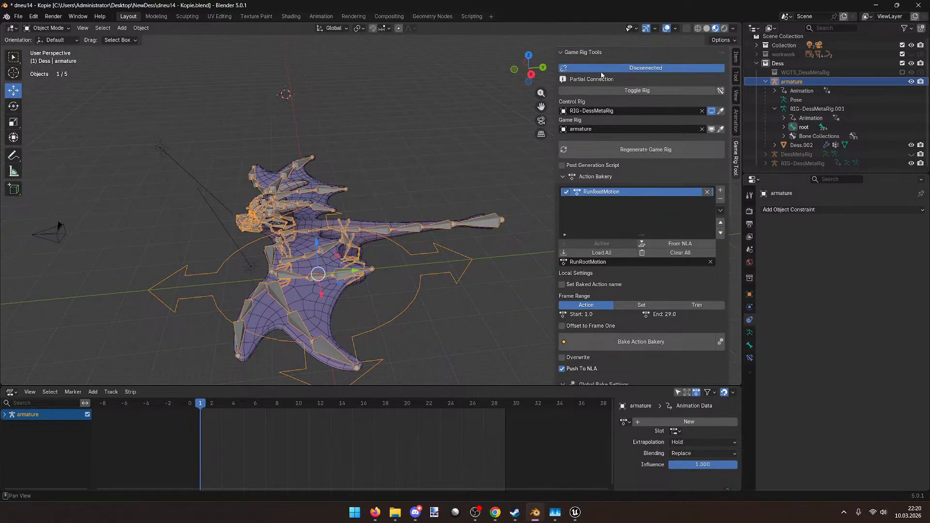
middle_drag(500, 134, 611, 73)
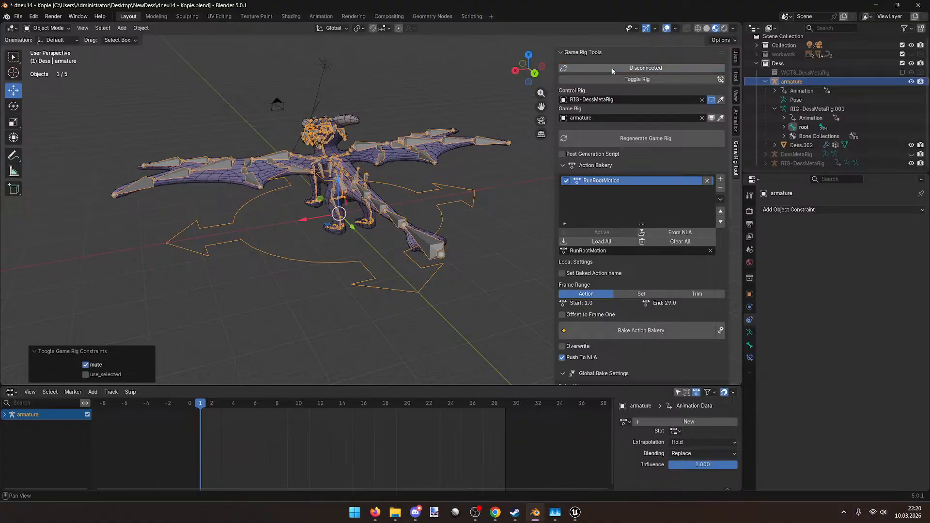
click(638, 68)
click(637, 68)
middle_drag(387, 155, 397, 173)
scroll(493, 161, up, 3)
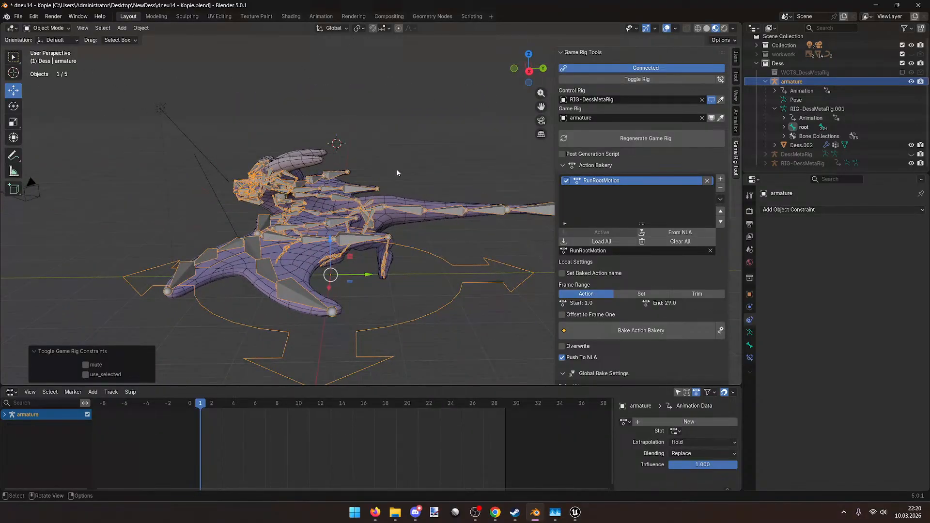
click(640, 68)
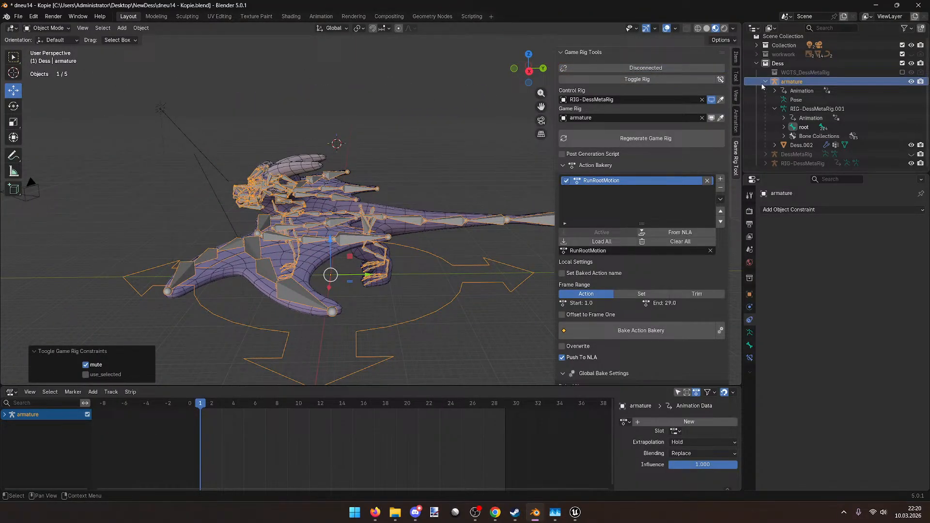
click(765, 81)
scroll(416, 203, down, 3)
middle_drag(416, 203, 387, 247)
scroll(412, 228, up, 4)
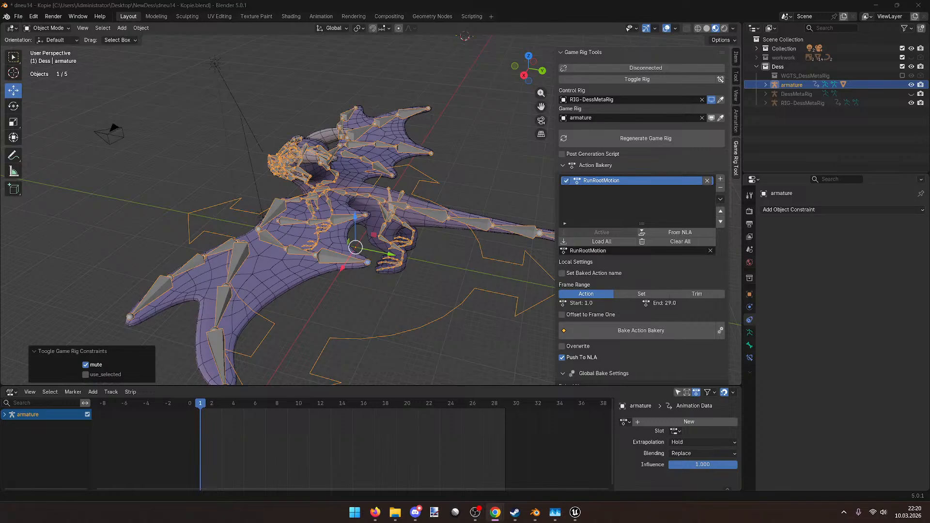
Step: Select the armature and Dess.002 mesh, then load all actions into the Action Bakery
click(363, 312)
middle_drag(362, 312, 457, 317)
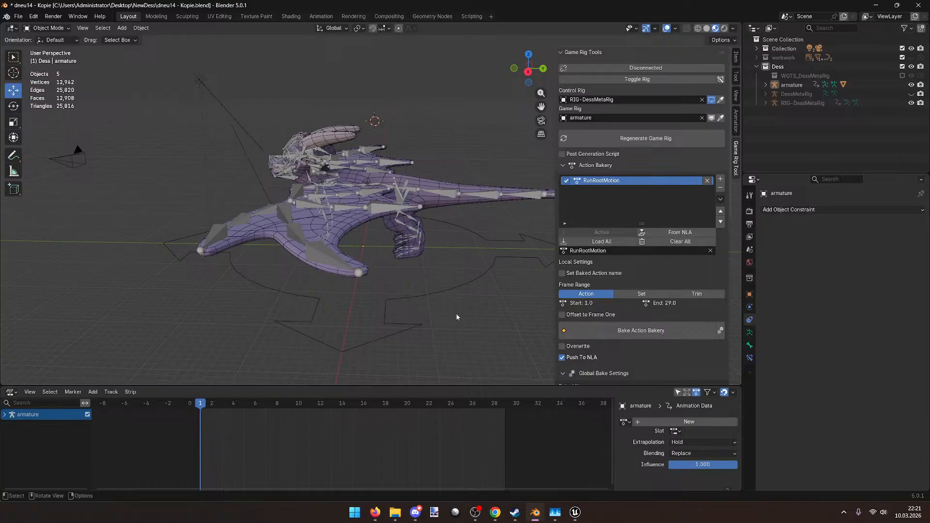
click(434, 286)
middle_drag(447, 287, 414, 129)
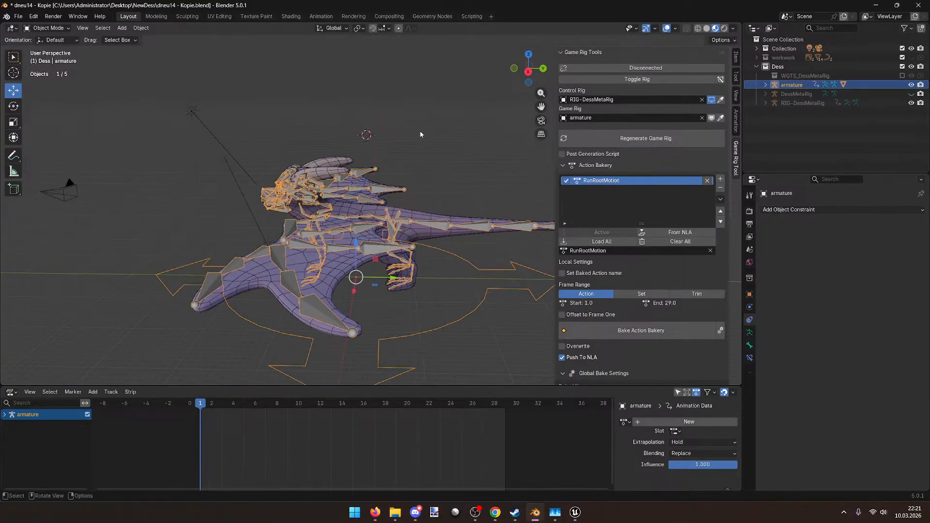
middle_drag(489, 141, 305, 257)
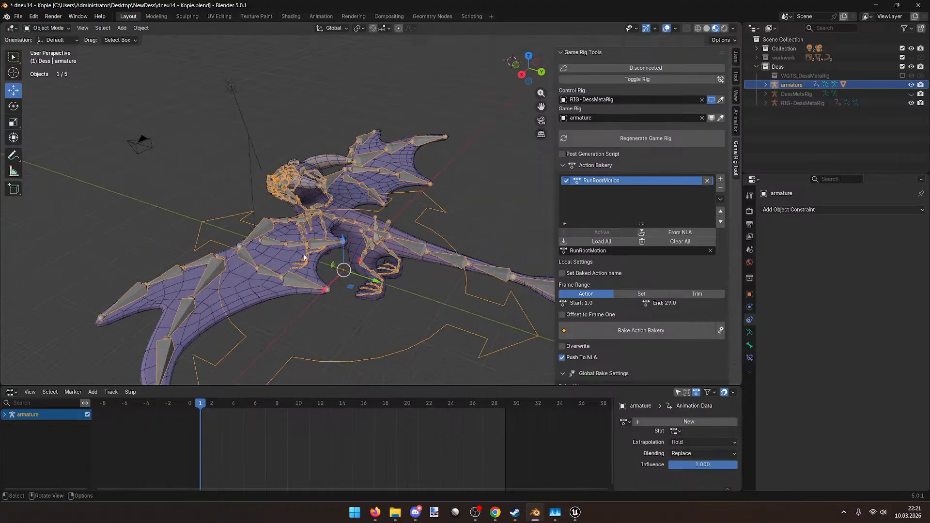
click(327, 331)
click(270, 237)
click(272, 248)
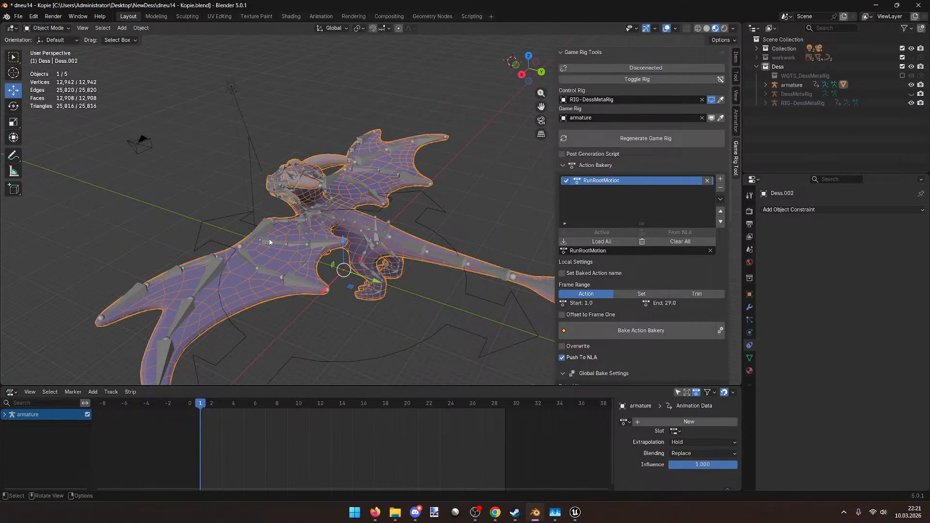
middle_drag(439, 169, 463, 162)
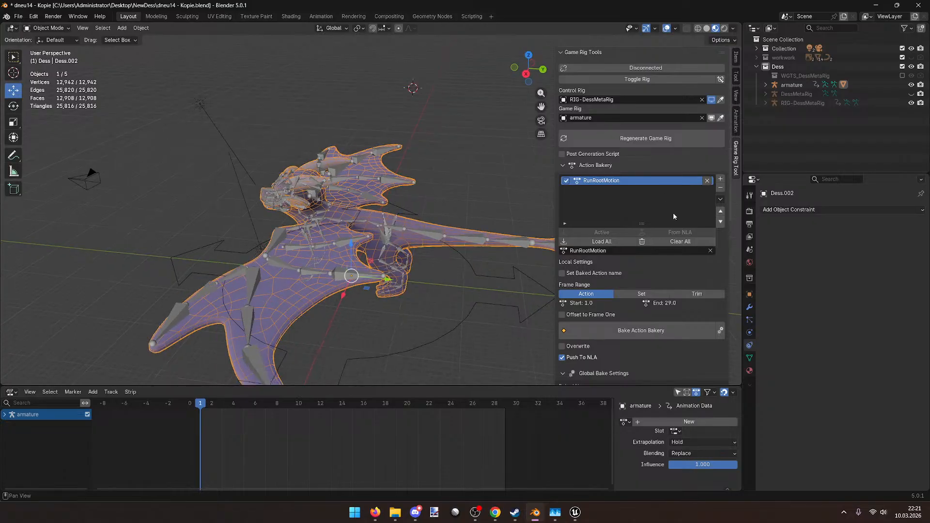
click(601, 241)
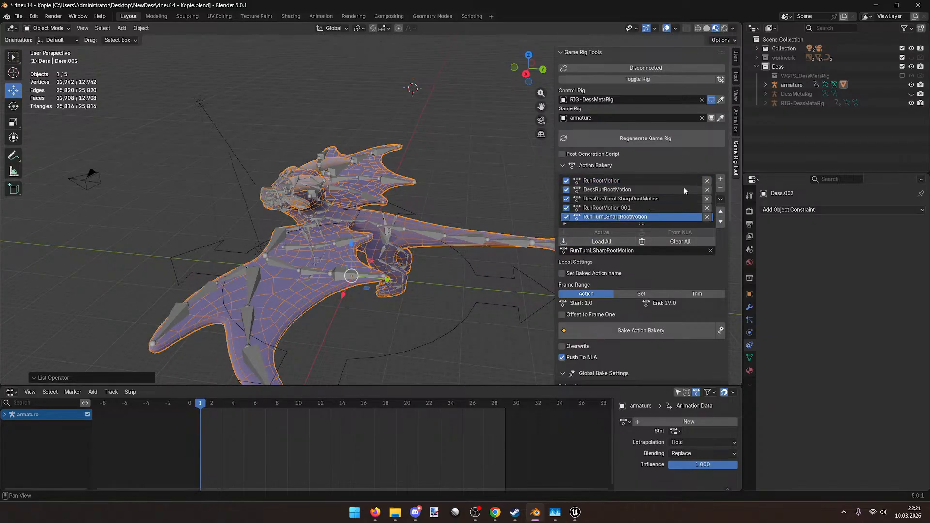
Step: Remove the four entries from the Action Bakery list
click(706, 180)
click(707, 181)
click(707, 180)
click(707, 181)
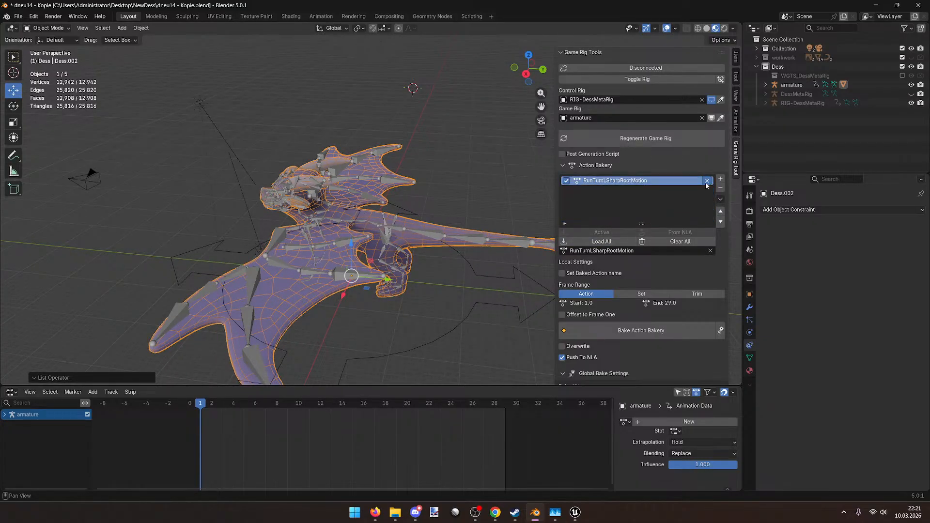
click(707, 180)
Step: Purge unused data via File > Clean Up and reload the Action Bakery list
click(19, 17)
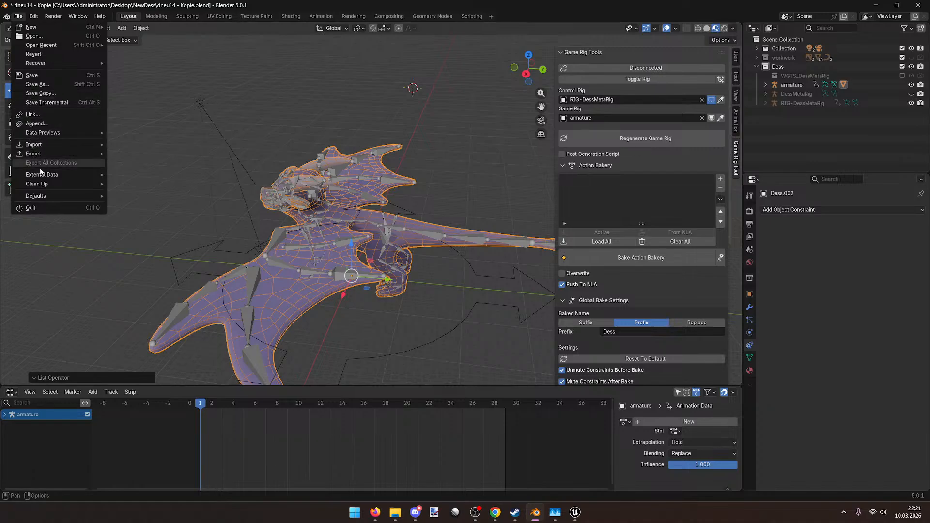
mouse_move(46, 177)
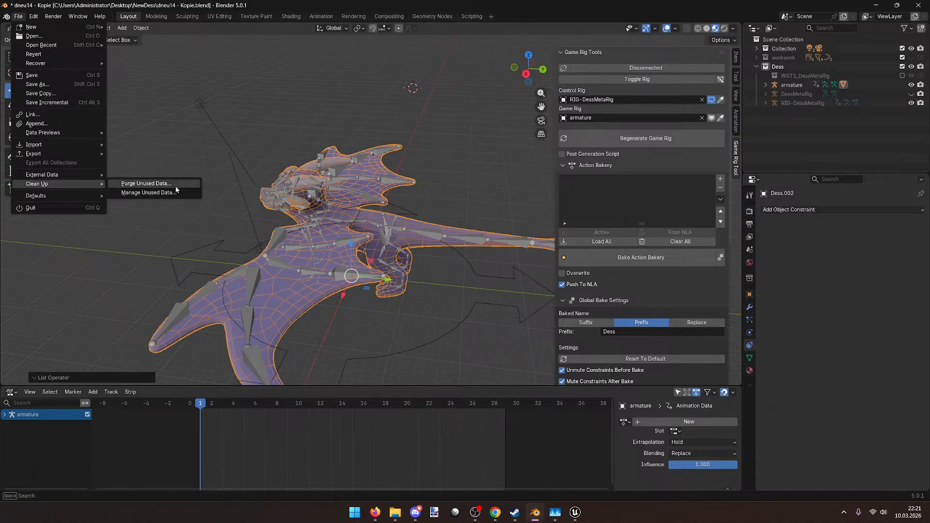
click(175, 186)
click(154, 243)
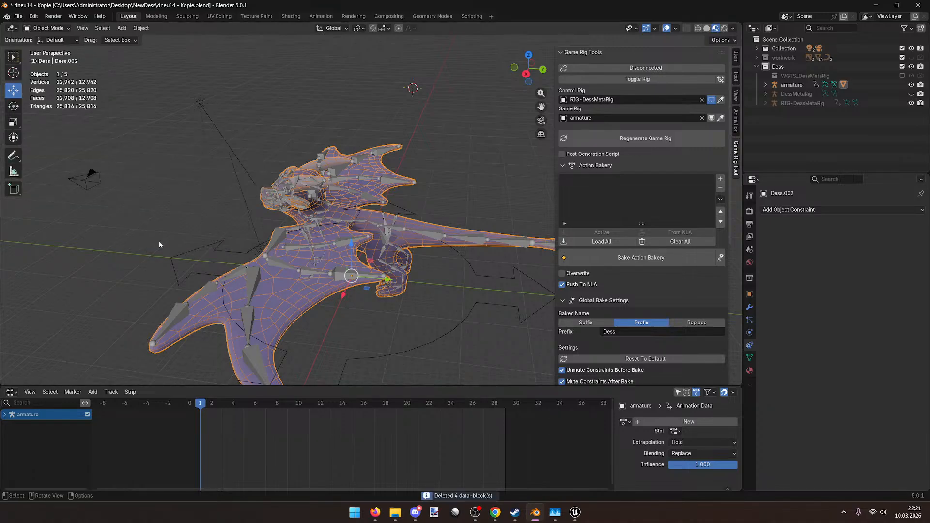
click(607, 241)
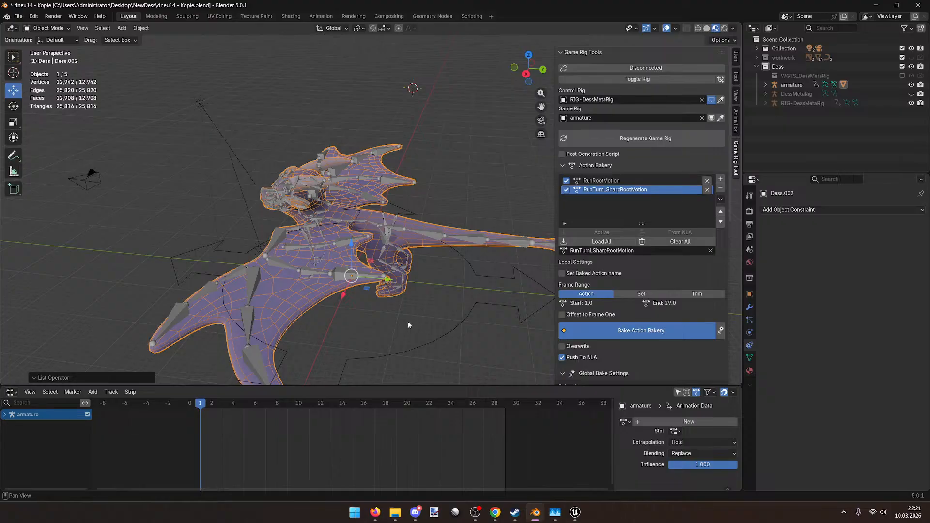
middle_drag(408, 321, 212, 348)
Step: Expand the armature's NLA track and play back the baked run and sharp-turn strips
click(6, 414)
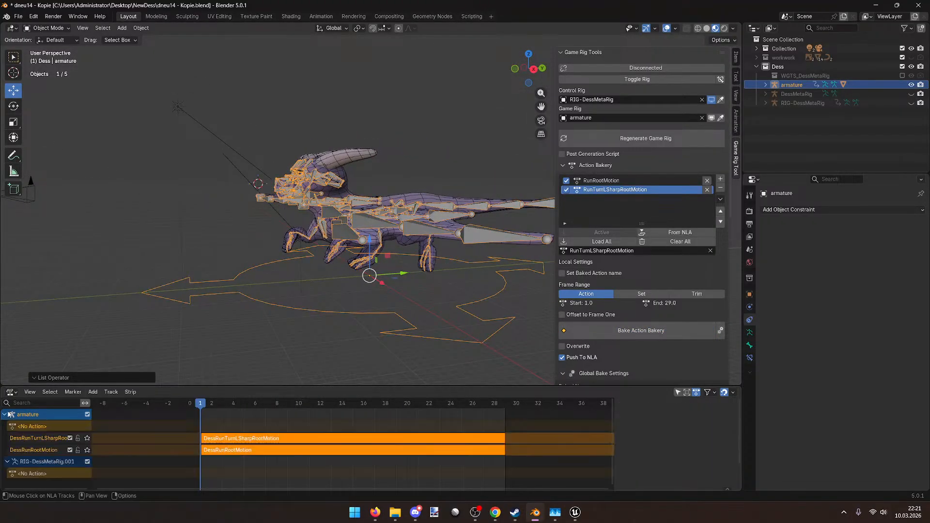
key(n)
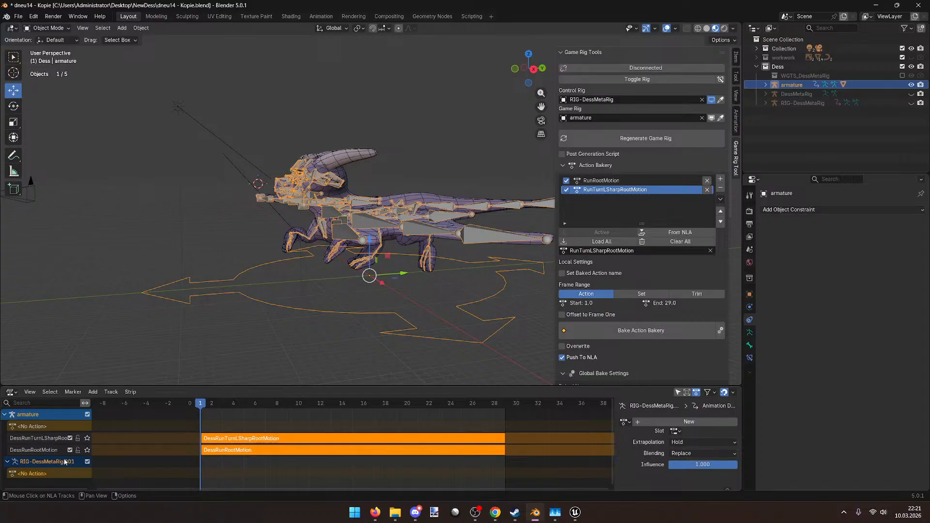
drag(91, 412, 135, 413)
key(space)
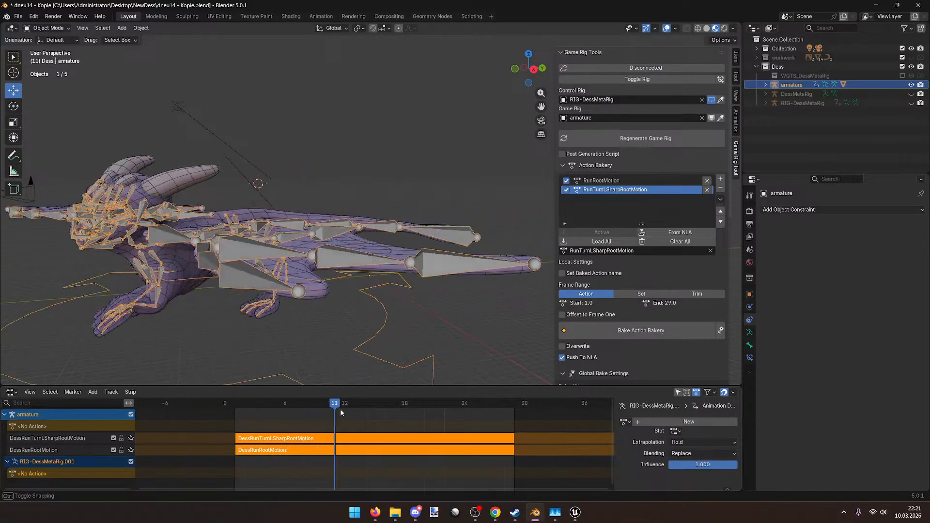
key(space)
drag(236, 406, 236, 408)
middle_drag(276, 324, 236, 330)
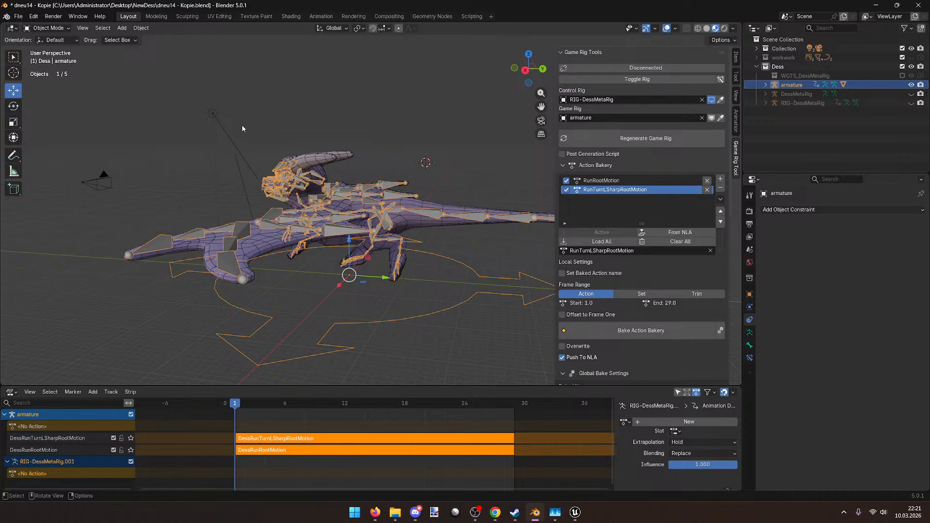
scroll(430, 228, down, 1)
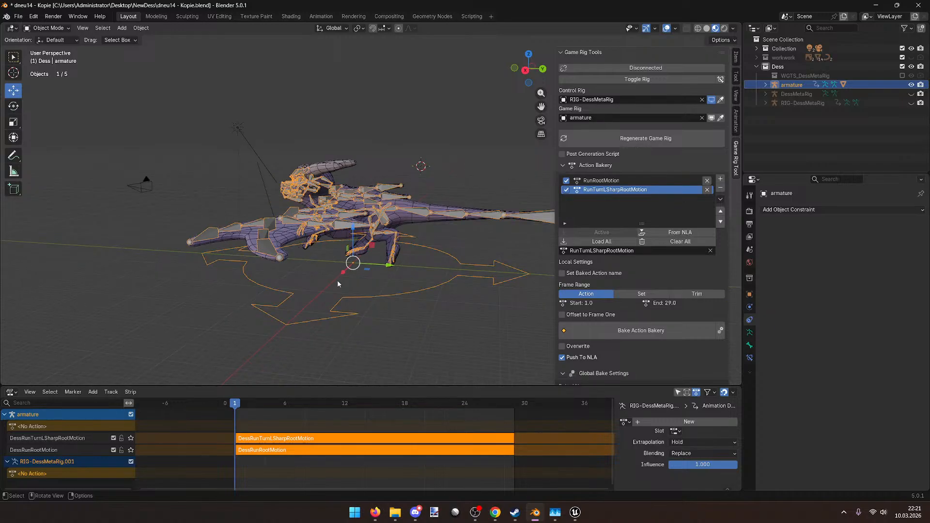
middle_drag(344, 304, 430, 297)
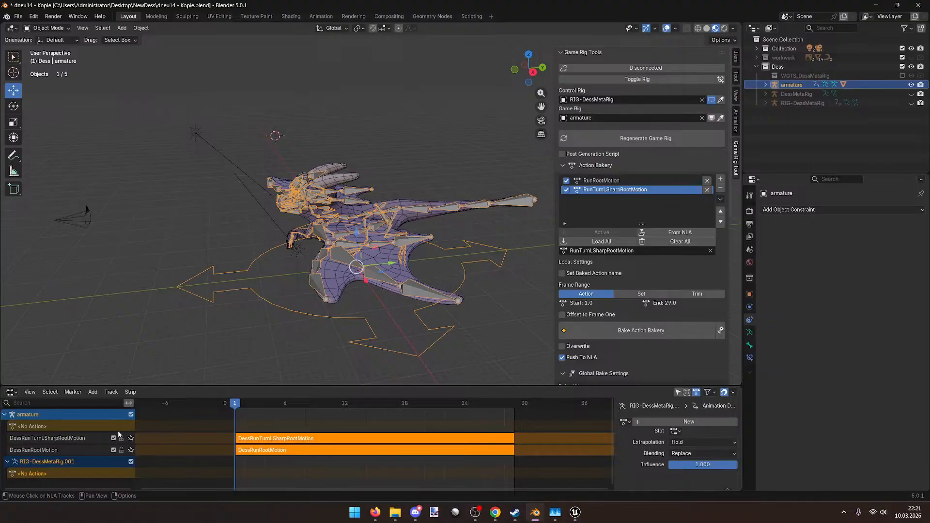
click(132, 415)
Step: Save dneu14 - Kopie.blend, return to Object Mode and add Dess.002 to the selection
click(43, 29)
click(48, 58)
mouse_move(362, 237)
middle_down()
mouse_move(315, 231)
mouse_move(284, 242)
mouse_move(325, 230)
mouse_move(347, 241)
middle_up()
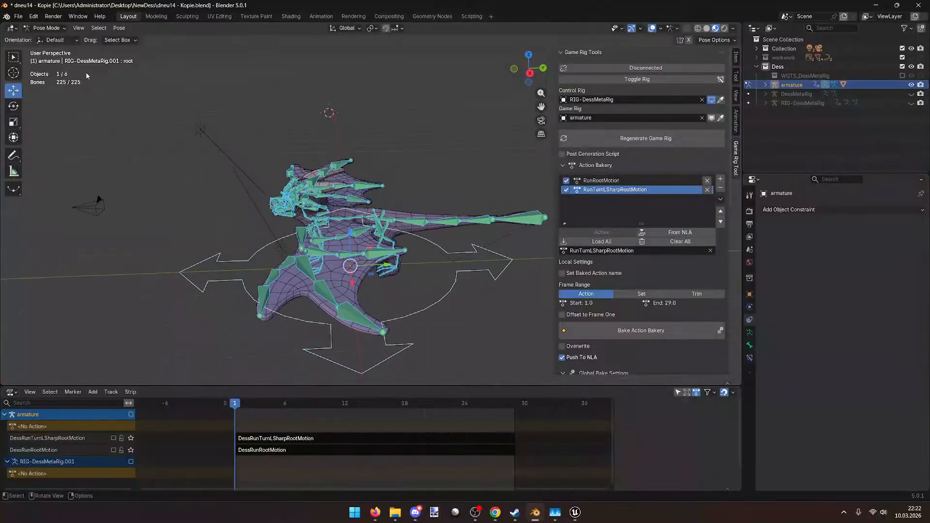
key(ctrl+s)
click(43, 28)
click(46, 39)
middle_drag(145, 203, 191, 218)
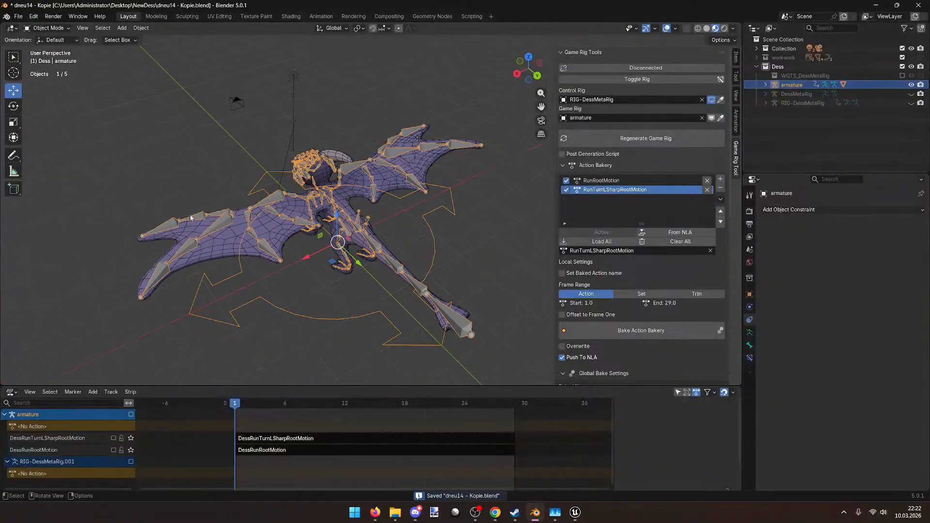
shift+click(235, 240)
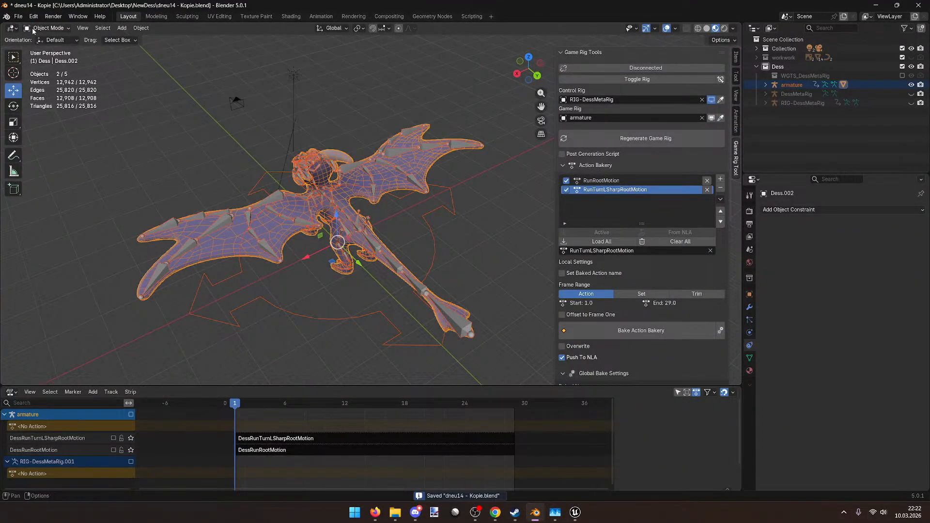
Step: Export the rig and mesh as FBX, overwriting Dess.fbx in the NewDess folder
click(18, 16)
mouse_move(45, 155)
click(149, 222)
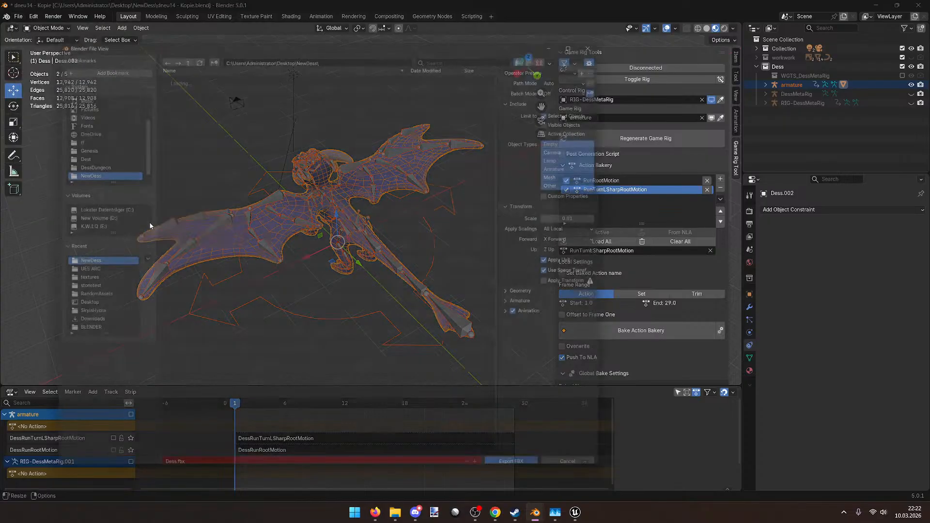
click(200, 91)
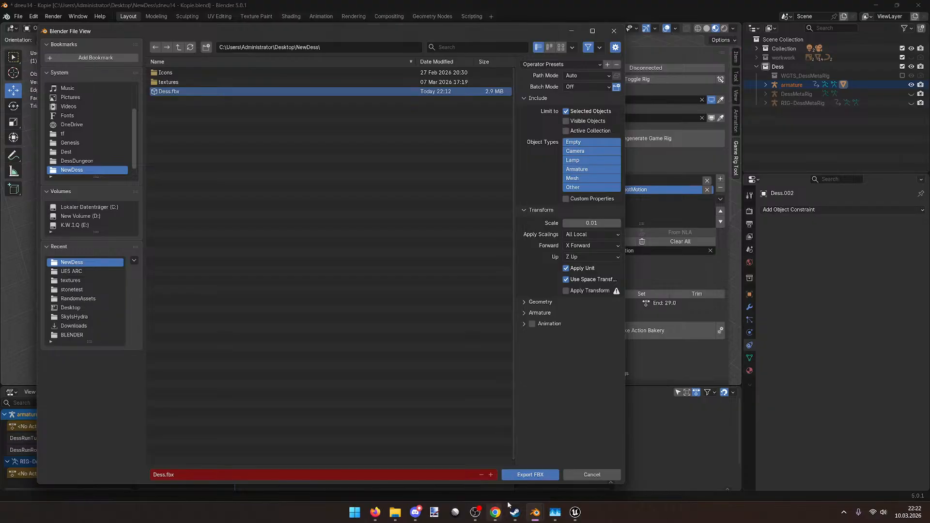
click(524, 476)
Step: Open the Dess skeletal mesh from the Player folder, reimport it and select the root bone
mouse_move(575, 512)
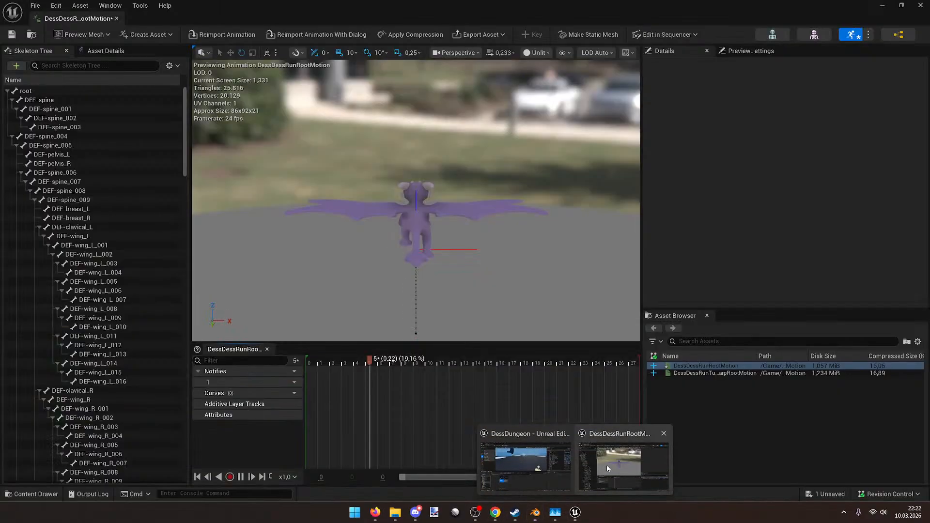
click(608, 468)
drag(363, 5, 425, 58)
click(422, 316)
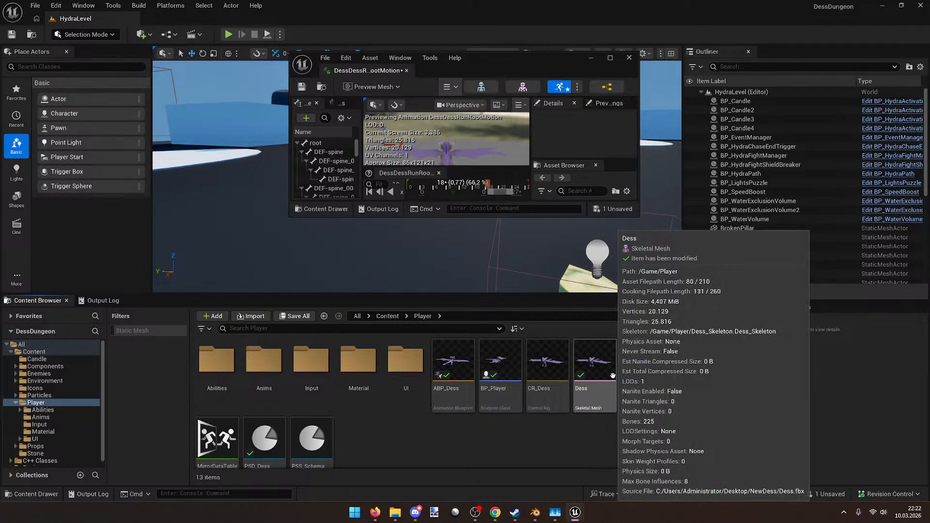
double_click(594, 366)
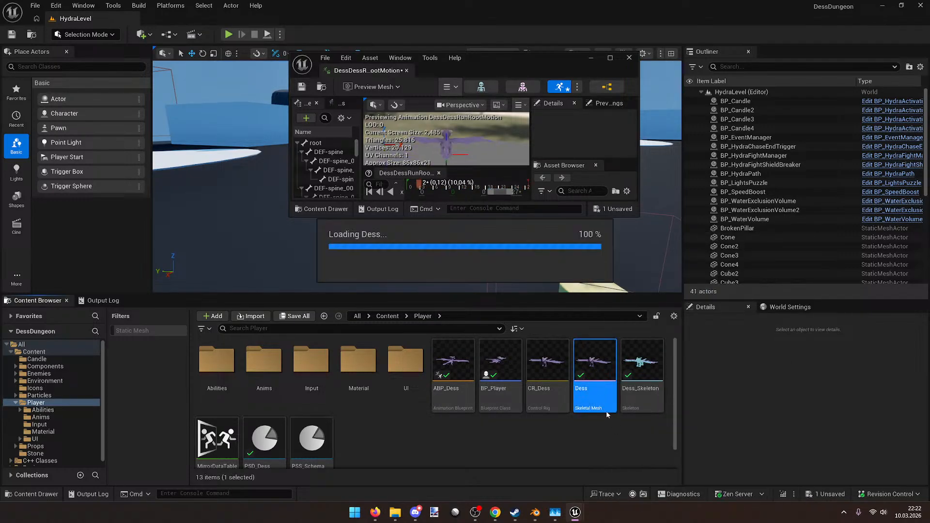
double_click(526, 66)
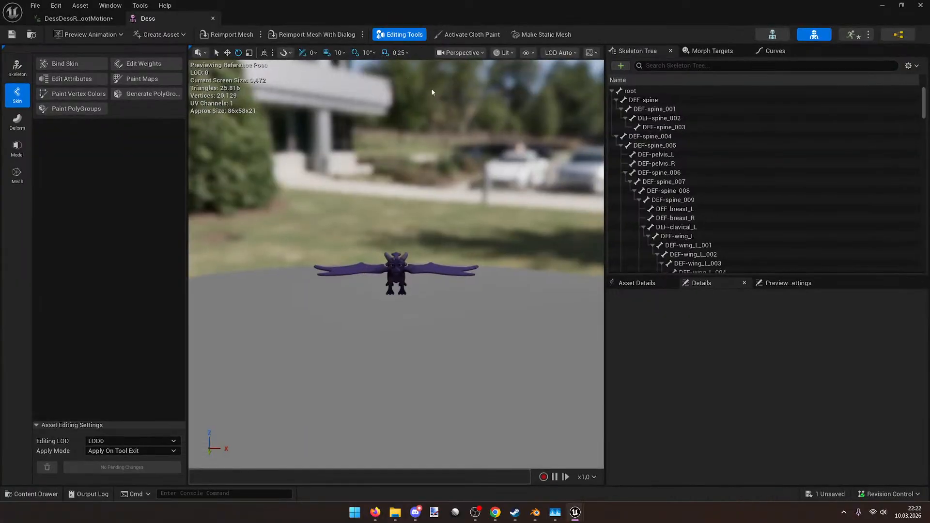
click(241, 34)
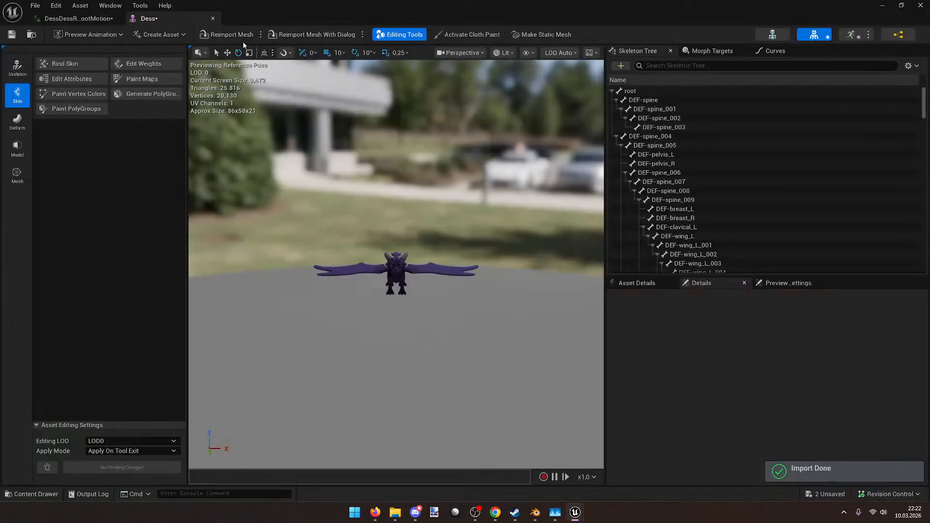
click(630, 91)
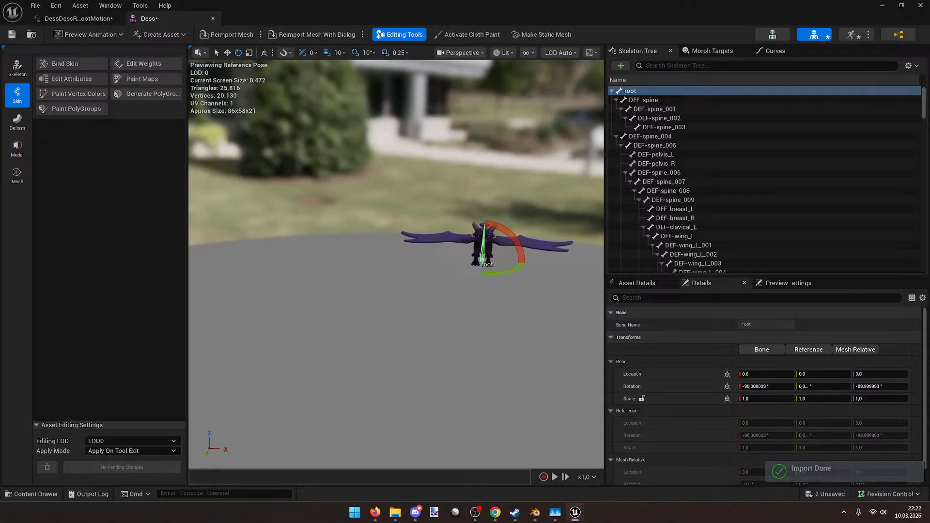
Step: Inspect the reimported dragon from all sides and save the Dess mesh
mouse_move(396, 264)
right_down()
mouse_move(310, 261)
mouse_move(417, 272)
mouse_move(378, 261)
mouse_move(411, 249)
mouse_move(375, 257)
mouse_move(397, 267)
right_up()
key(w)
key(a)
key(s)
key(d)
key(w)
key(ctrl+s)
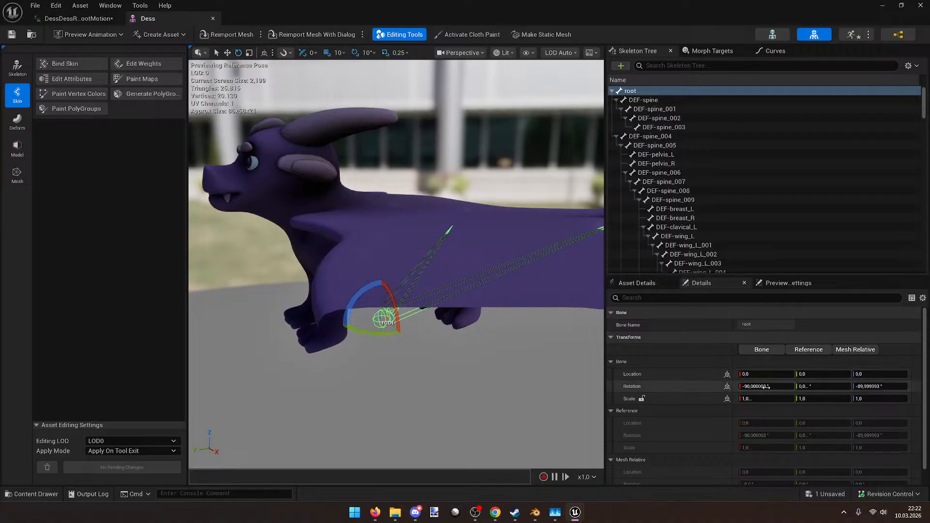
key(s)
right_drag(396, 271, 496, 234)
key(a)
key(w)
key(d)
key(s)
key(d)
key(a)
key(d)
key(a)
key(d)
key(a)
key(w)
key(w)
key(w)
key(s)
key(s)
key(d)
key(w)
key(e)
Step: Save the DessRunRootMotion animation
click(78, 18)
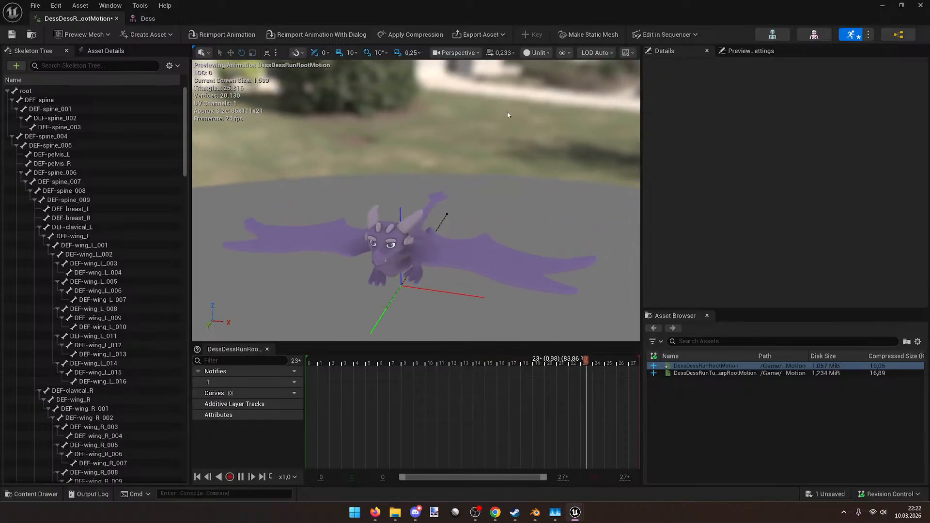
key(ctrl+s)
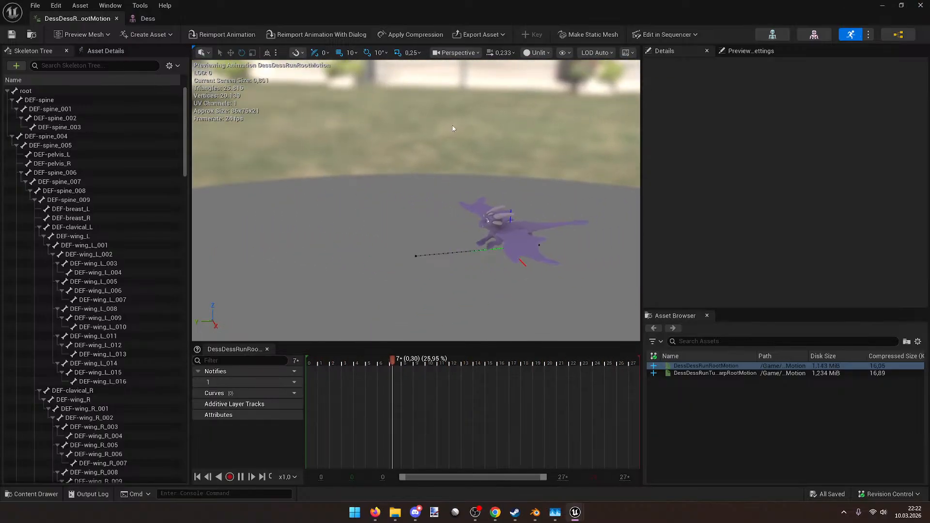
drag(457, 6, 552, 57)
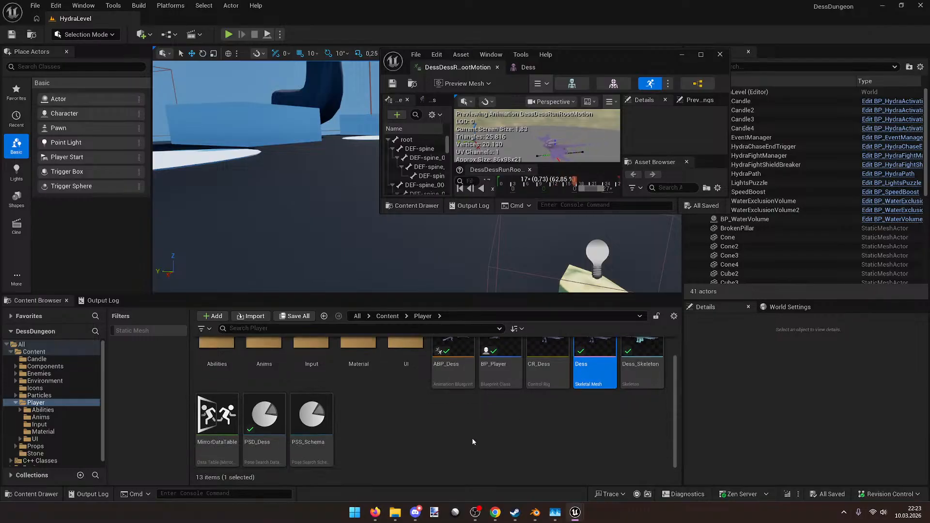
Step: Set the BP_Player Mesh component's yaw rotation to -90 and close the blueprint
double_click(500, 368)
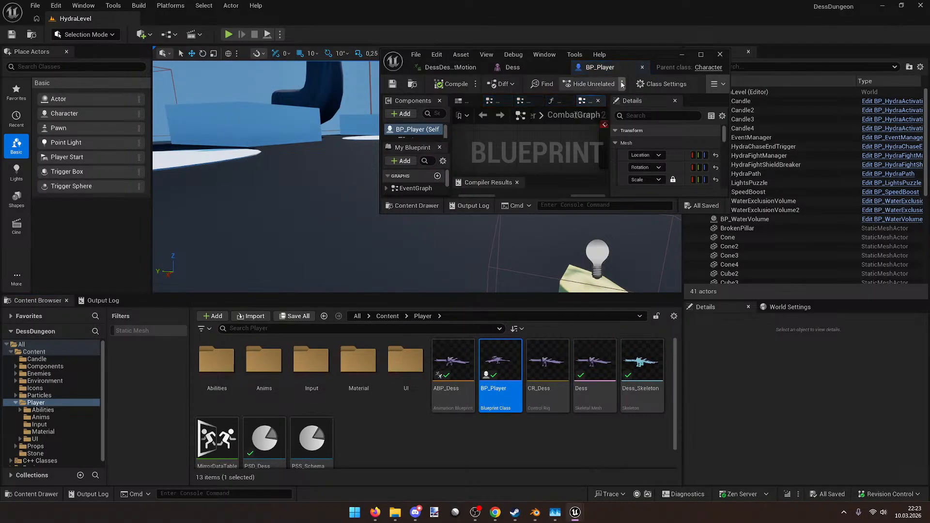
click(486, 101)
drag(679, 60, 644, 2)
right_drag(347, 135, 320, 304)
click(385, 261)
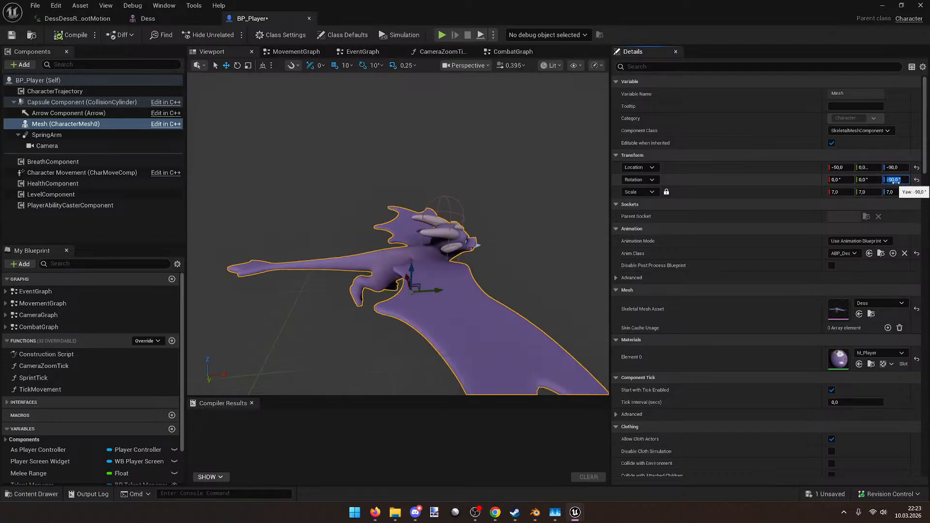
text(-)
key(Return)
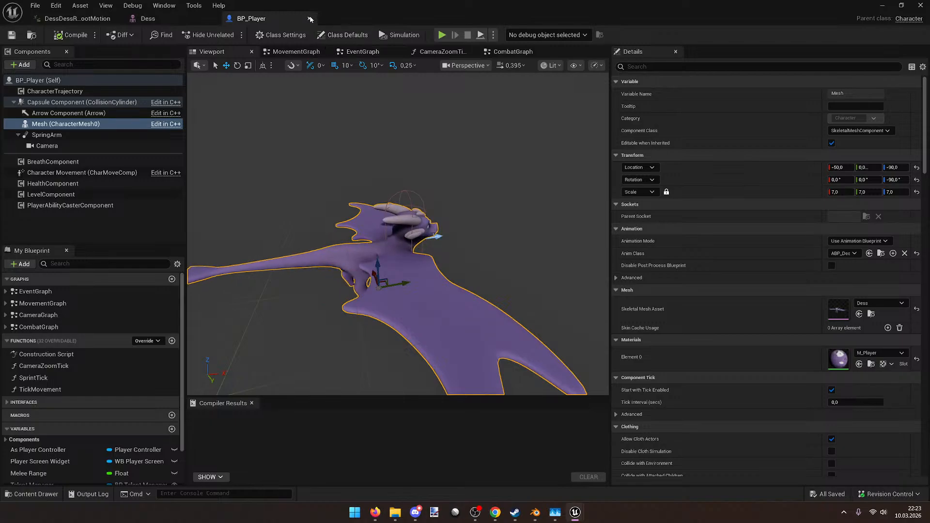
click(309, 18)
drag(390, 8, 379, 70)
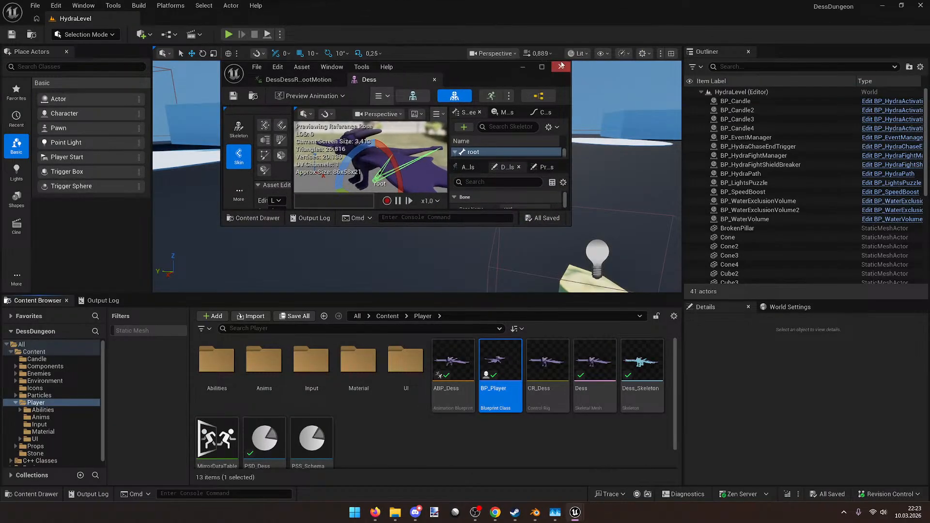
Step: Close the Dess mesh editor and open DessDessRunRootMotion from the Anims folder
click(562, 67)
scroll(405, 409, down, 1)
scroll(405, 409, up, 1)
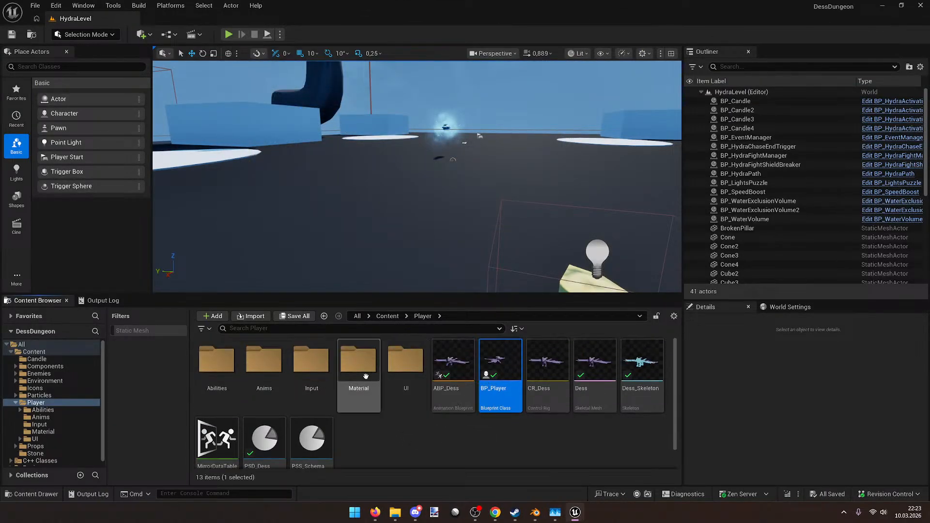
double_click(284, 379)
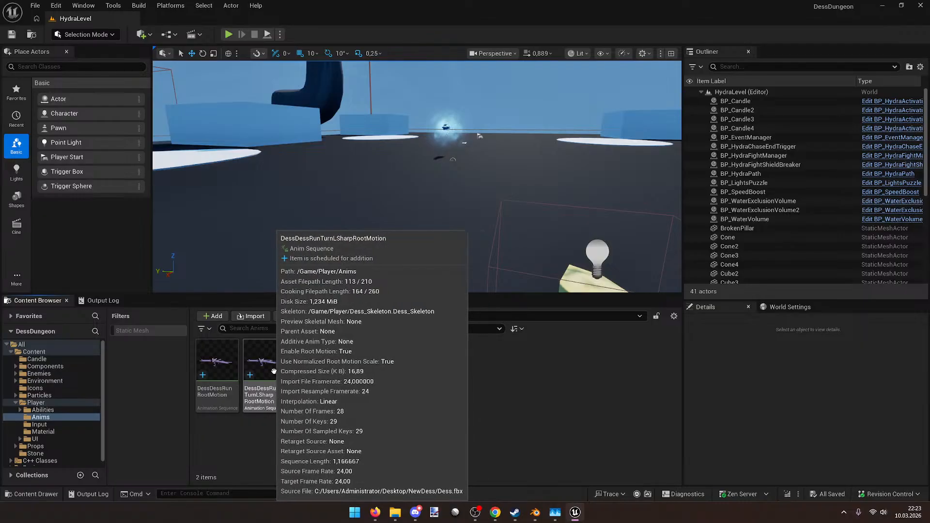
double_click(217, 361)
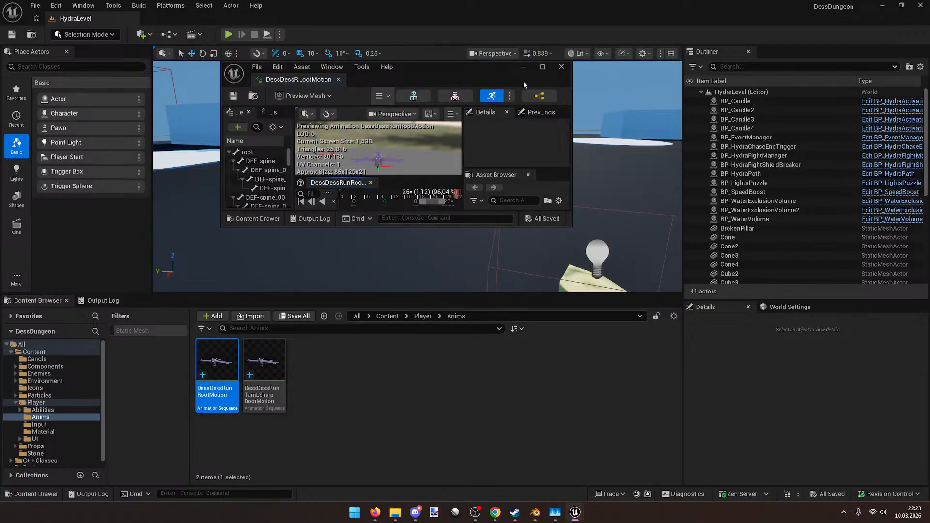
Step: Check the run animation's root bone motion, then preview DessDessRunTurnLSharpRootMotion and close it
click(542, 67)
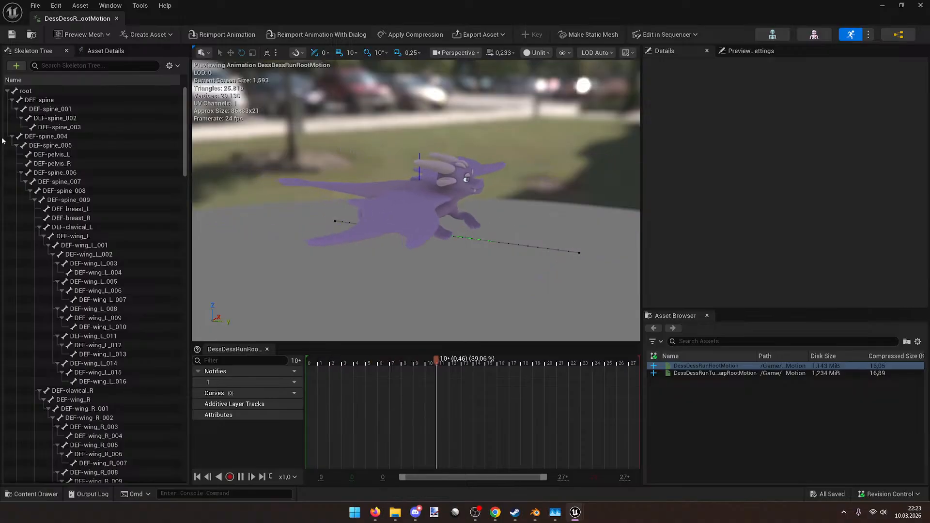
click(25, 91)
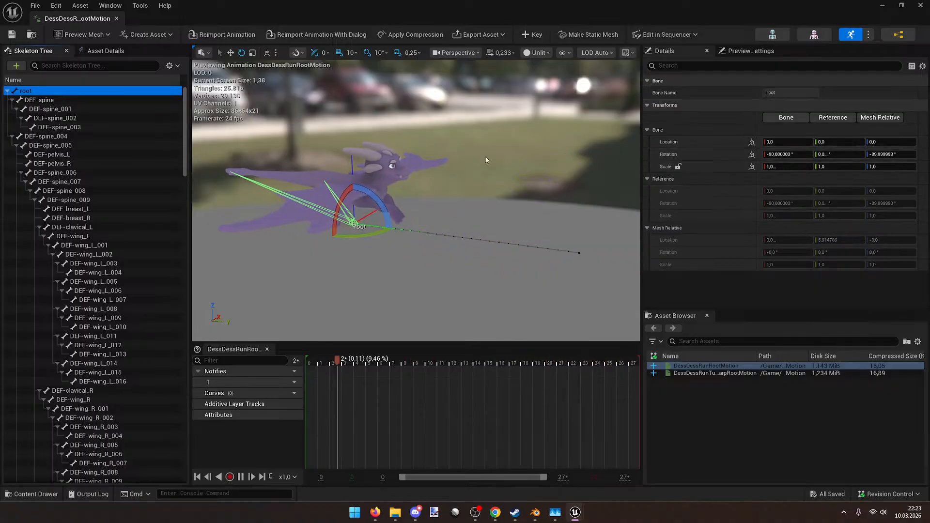
right_drag(453, 153, 460, 153)
drag(486, 12, 426, 92)
click(589, 82)
double_click(264, 363)
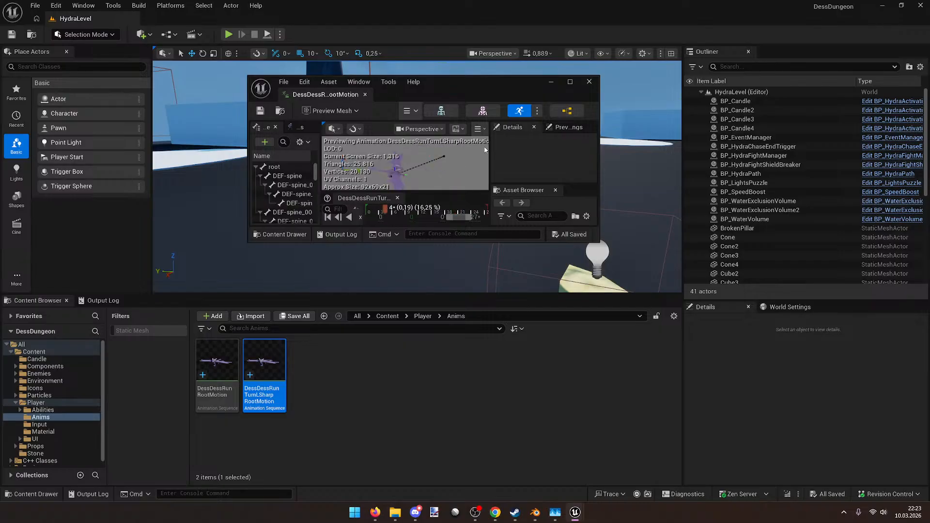
click(588, 83)
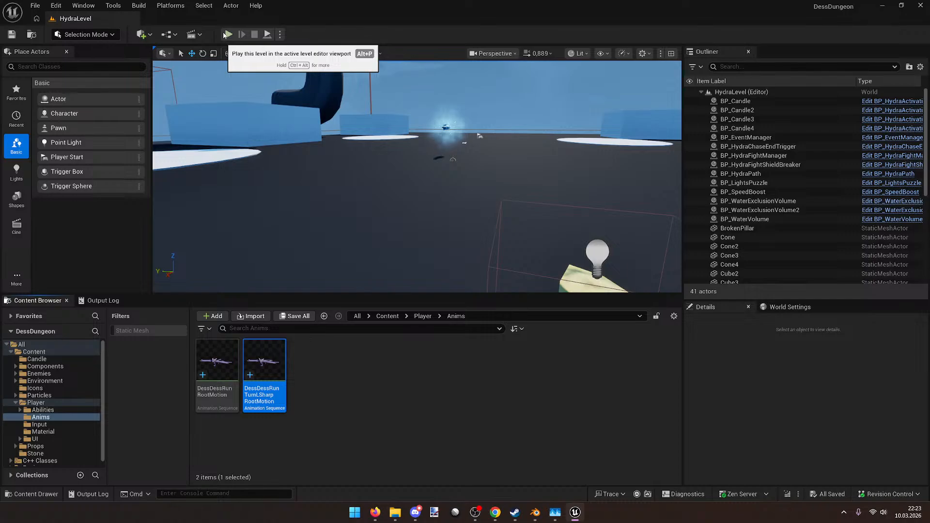
click(226, 34)
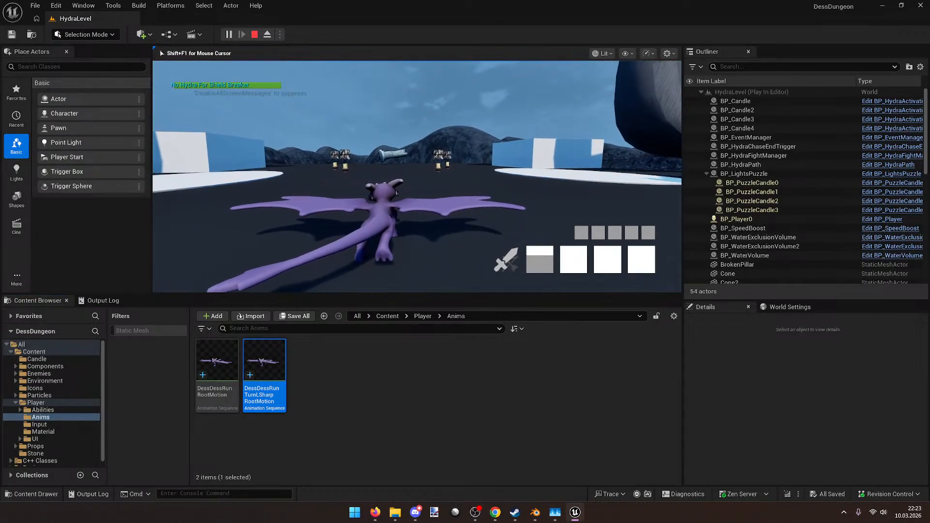
key(w)
key(s)
key(w)
key(w)
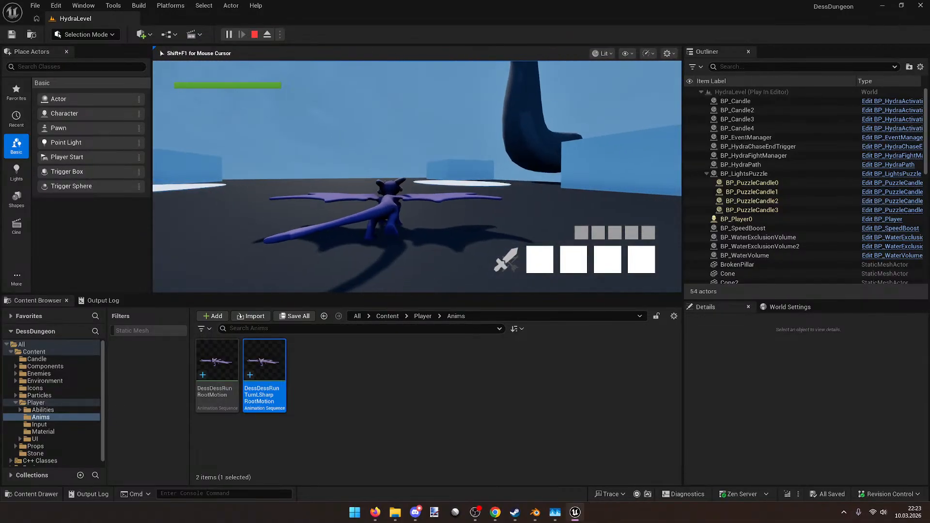
key(w)
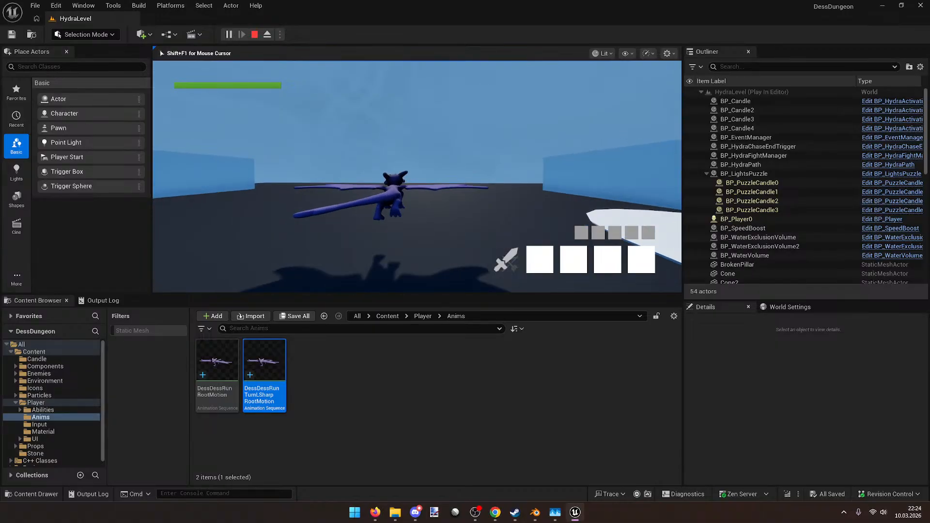
key(w)
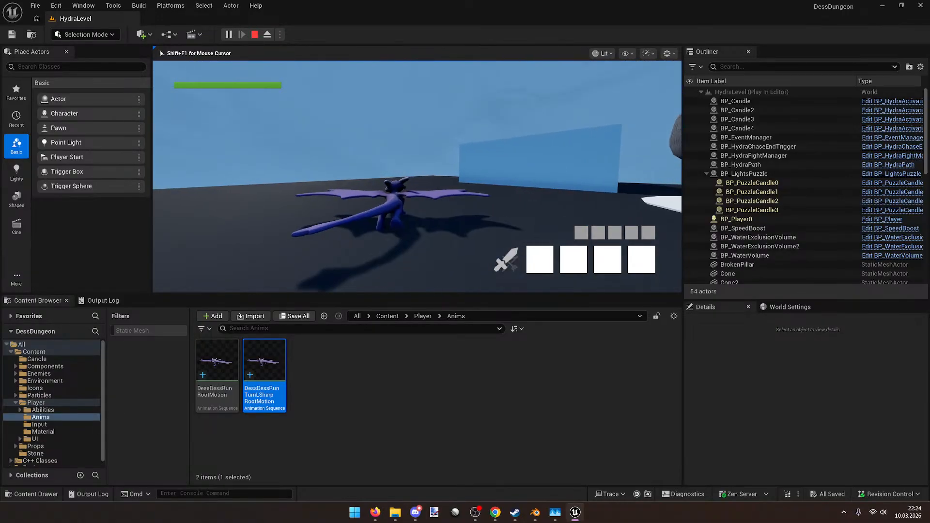
key(w)
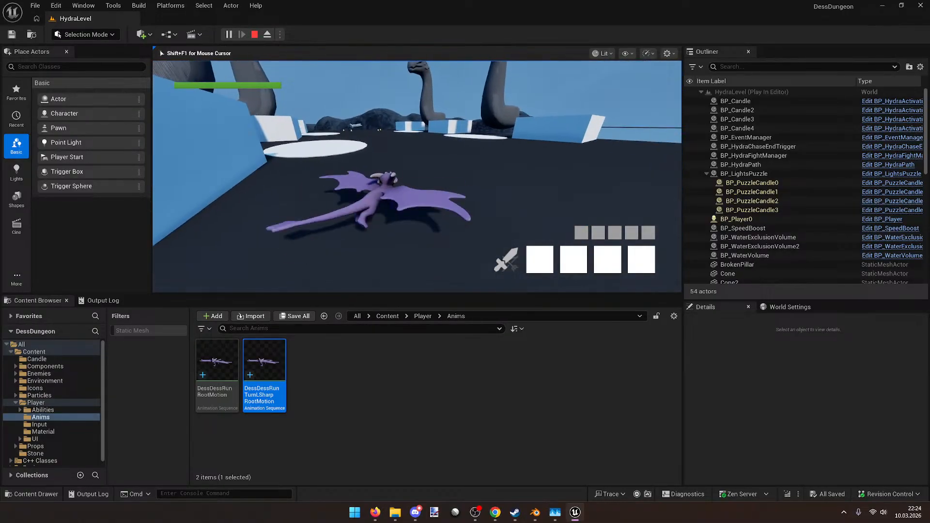
key(Escape)
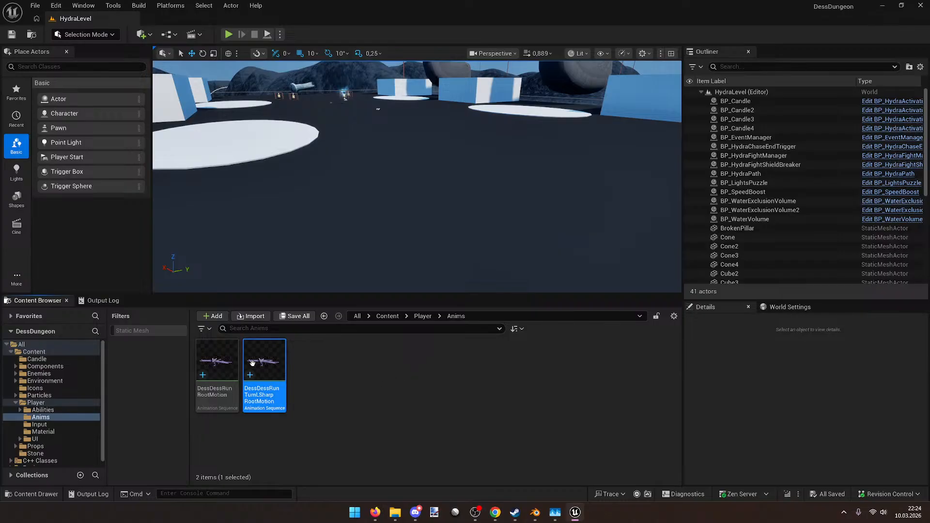
Step: Open both run animations together in the Property Matrix, enlarged to full screen
ctrl+click(228, 363)
right_click(233, 368)
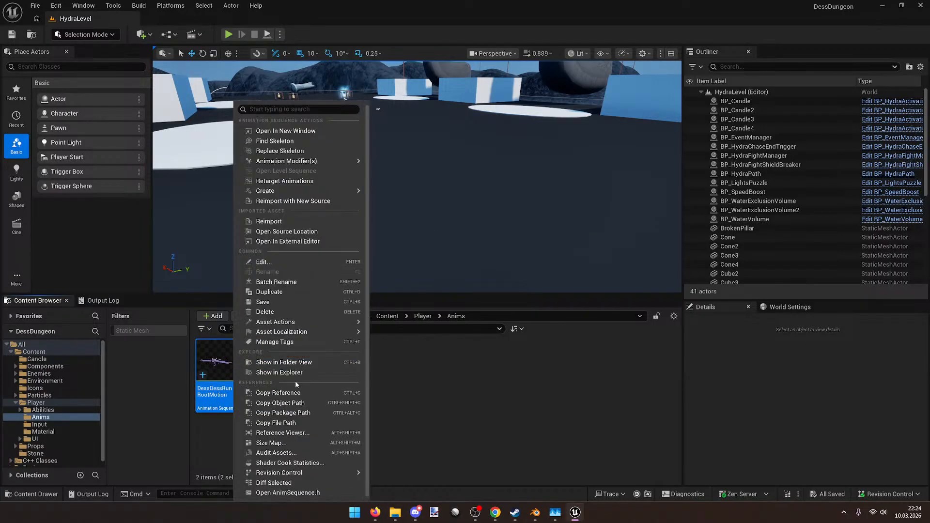
mouse_move(295, 334)
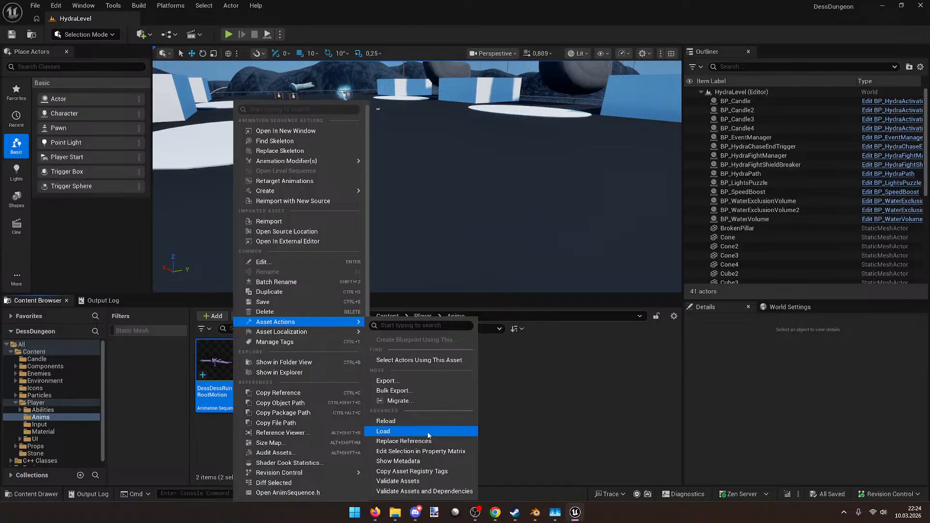
click(441, 452)
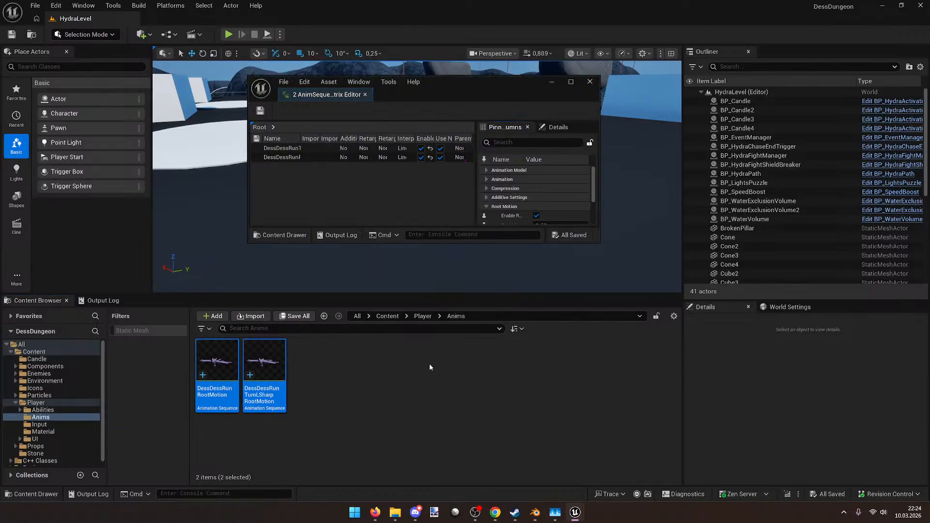
double_click(460, 101)
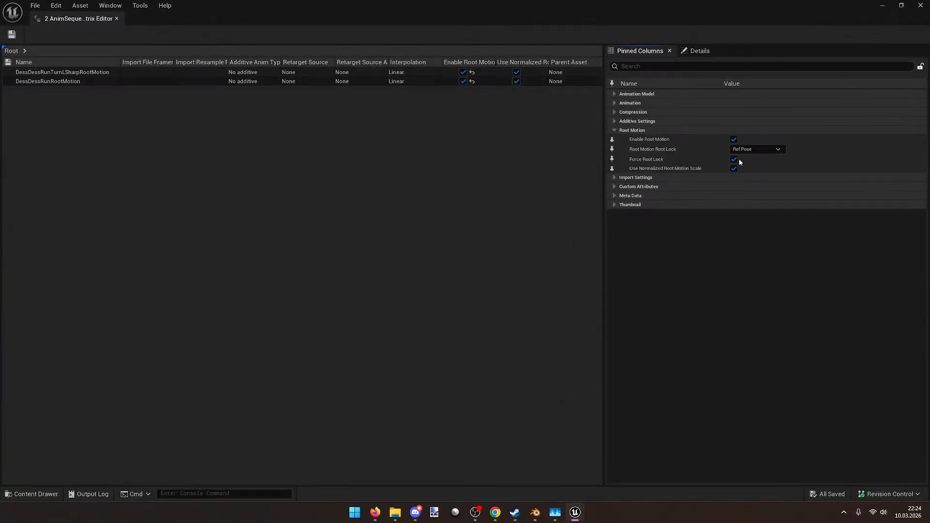
Step: Inspect the Compression and Animation settings, close the matrix, and return to the Player folder
click(614, 113)
click(612, 108)
click(613, 103)
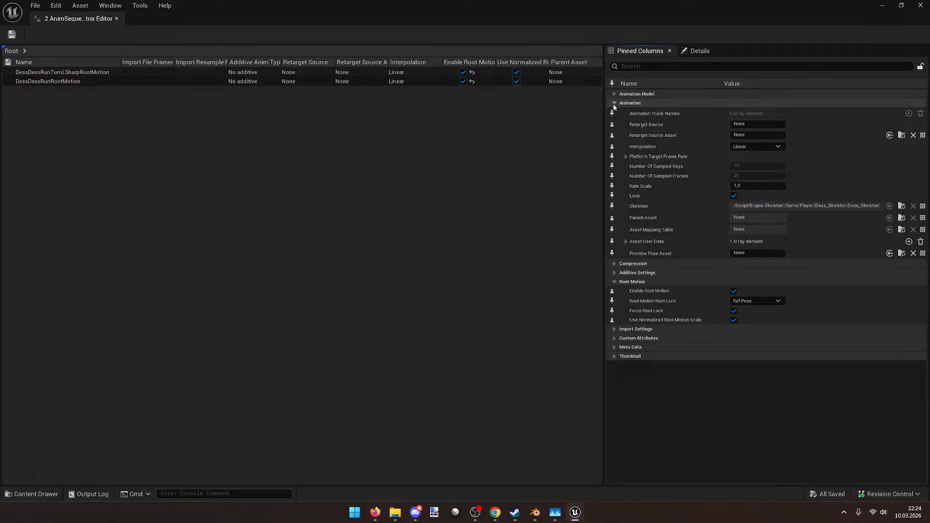
click(614, 104)
click(920, 5)
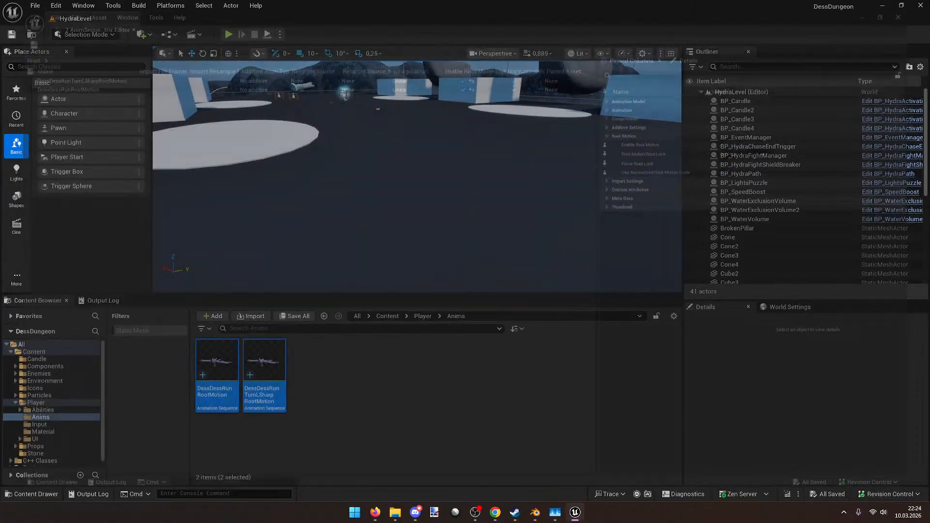
key(alt+Left)
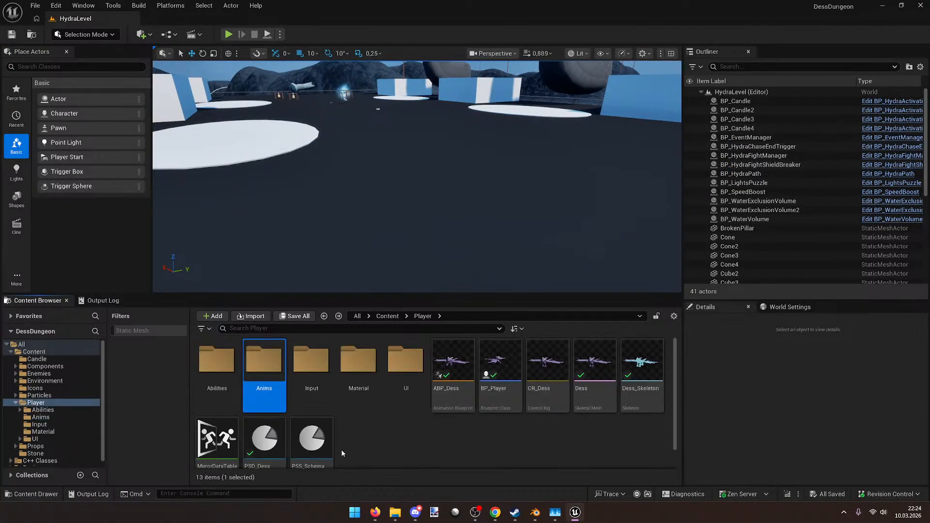
Step: Open the PSD_Dess pose search database and widen its preview area
scroll(349, 446, down, 1)
click(271, 412)
double_click(271, 412)
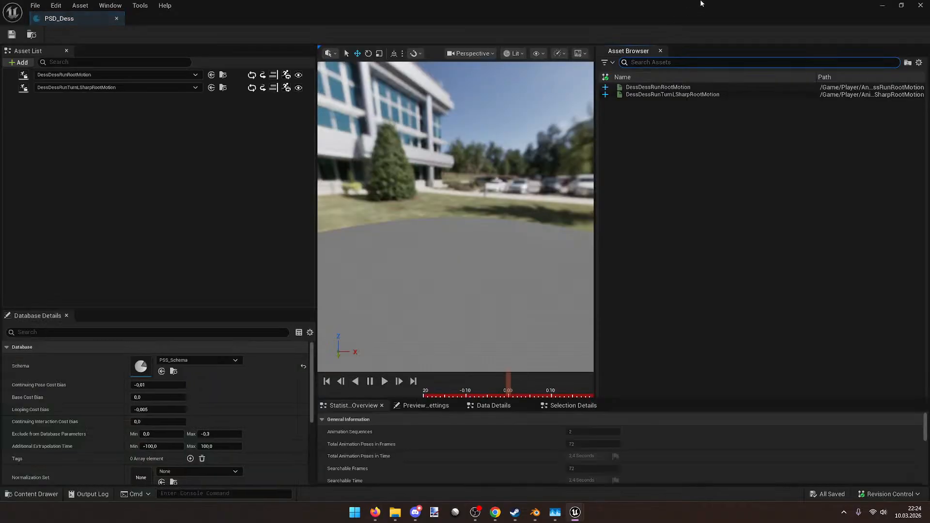
drag(595, 199, 723, 199)
Step: Preview DessDessRunRootMotion and the sharp turn animation together in the database viewport
click(228, 77)
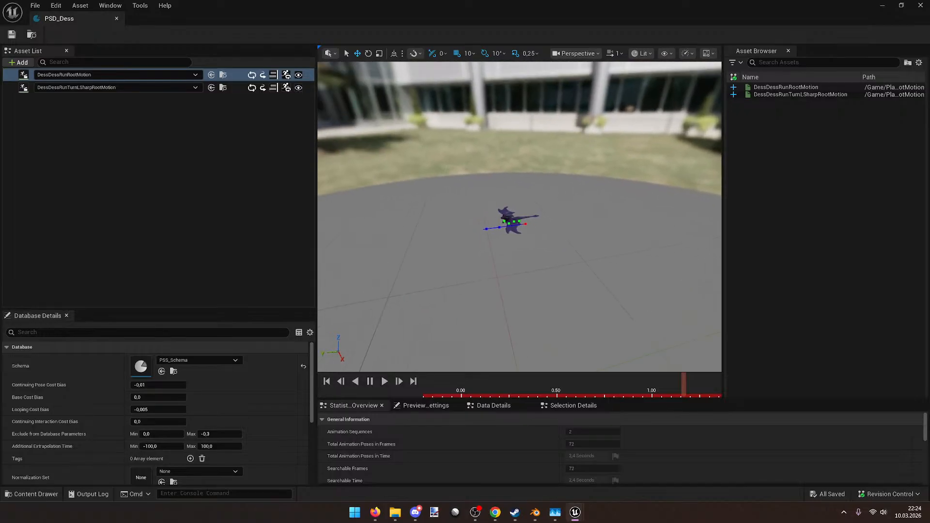
shift+click(235, 88)
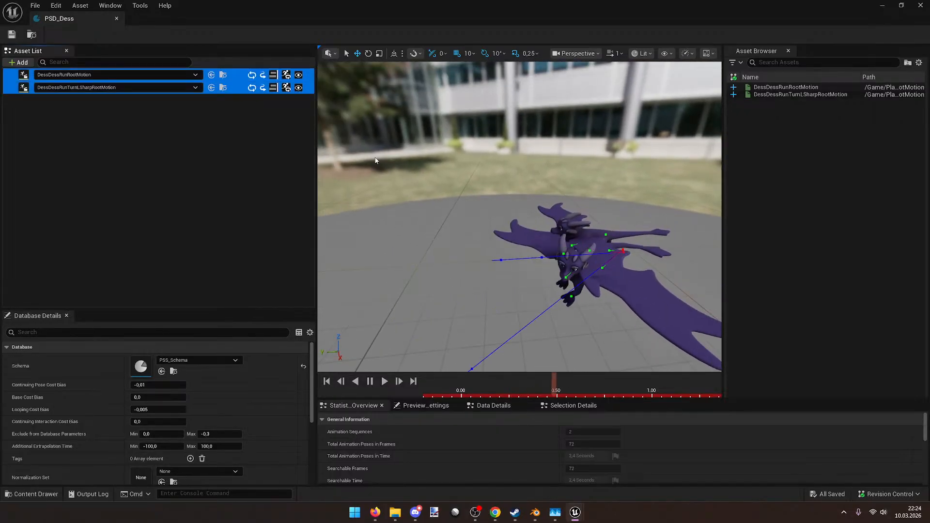
right_drag(497, 202, 470, 186)
key(space)
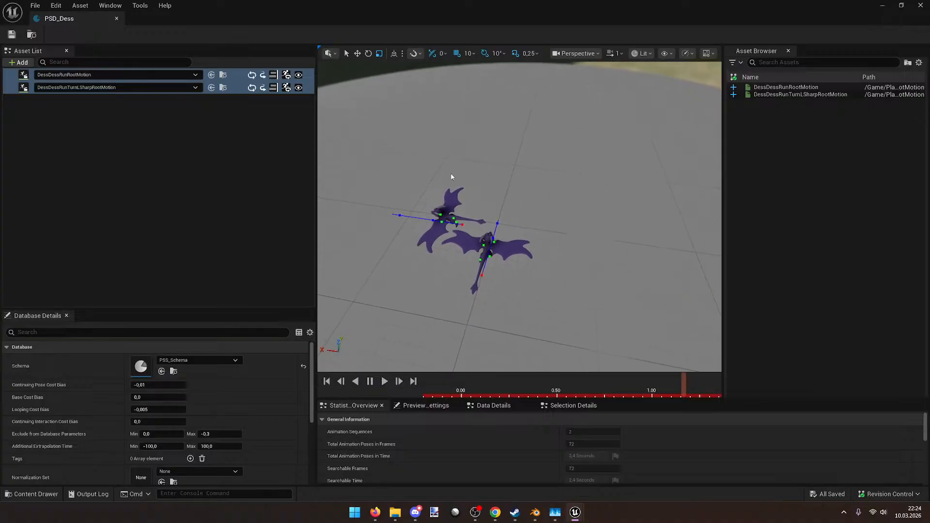
Step: Repeatedly clear and re-show the sharp turn and straight run previews side by side, then switch to Blender
ctrl+click(230, 87)
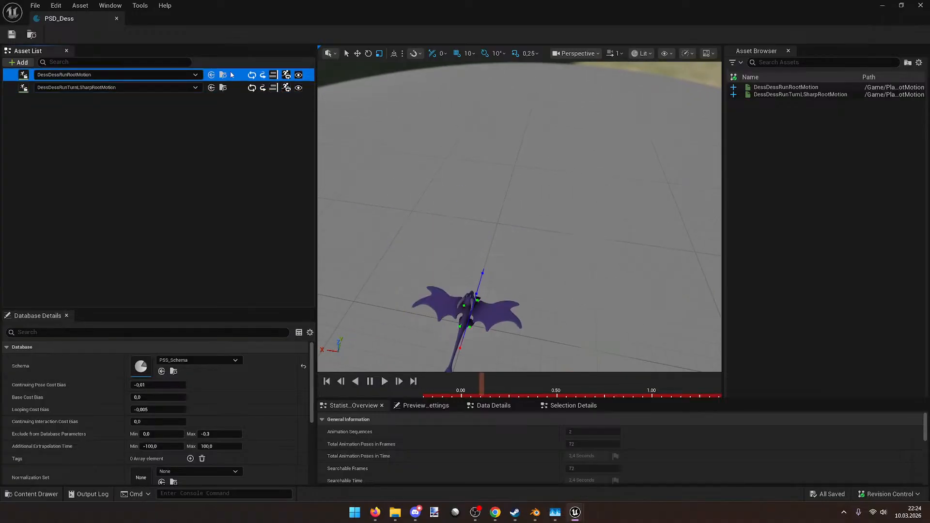
ctrl+click(232, 87)
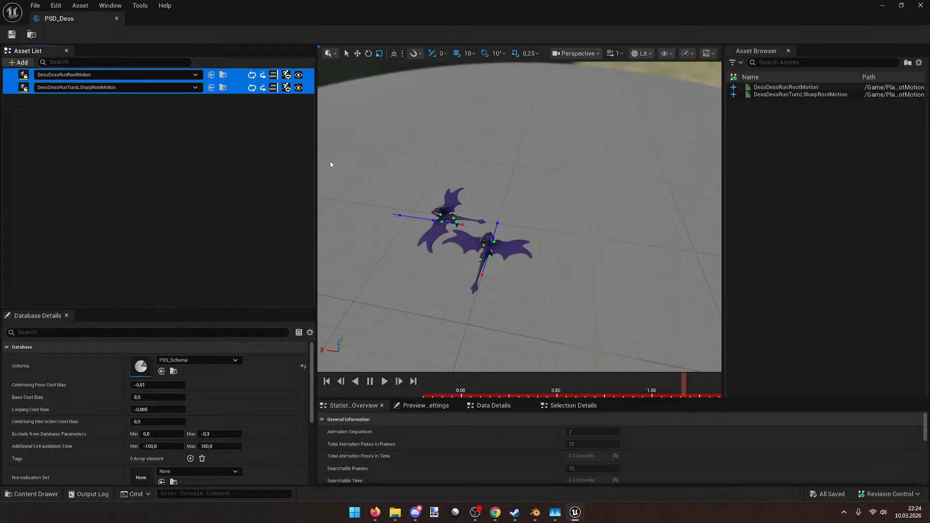
click(238, 104)
click(233, 87)
ctrl+click(234, 75)
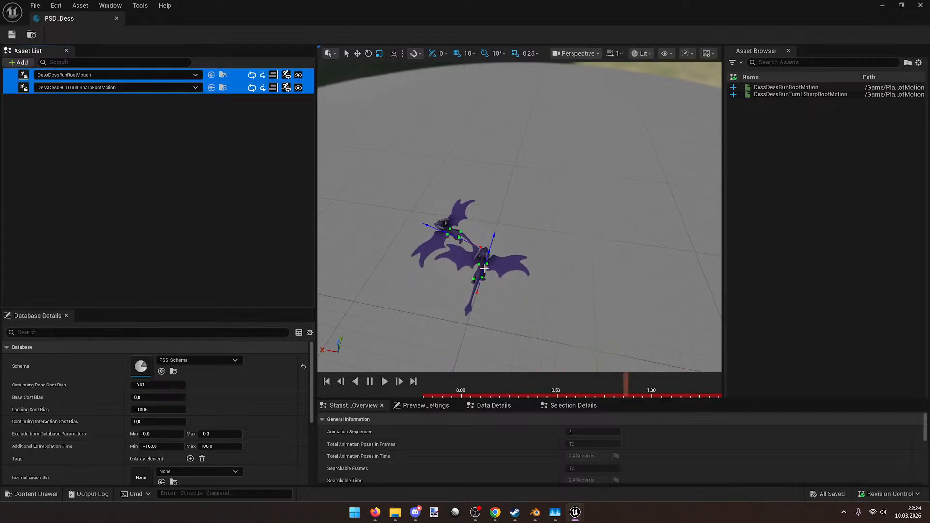
click(240, 120)
click(233, 87)
ctrl+click(233, 75)
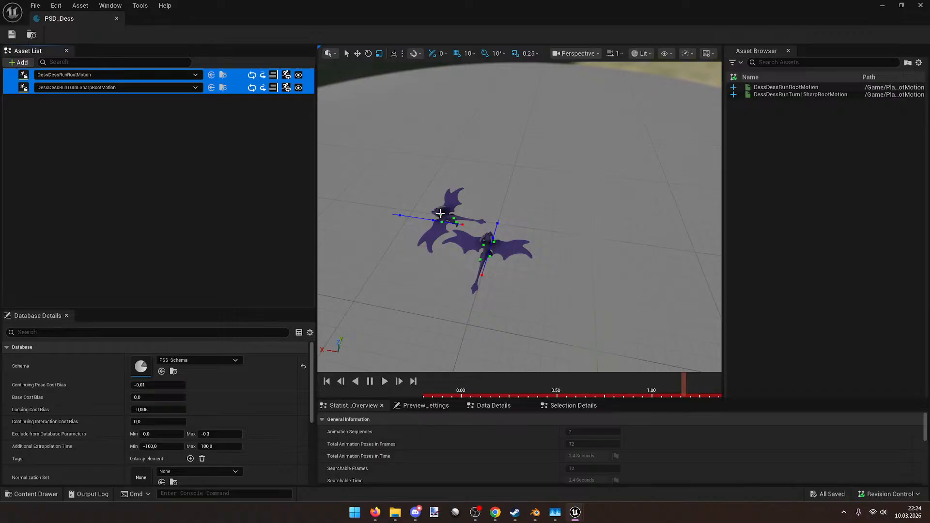
click(227, 120)
click(233, 87)
ctrl+click(234, 74)
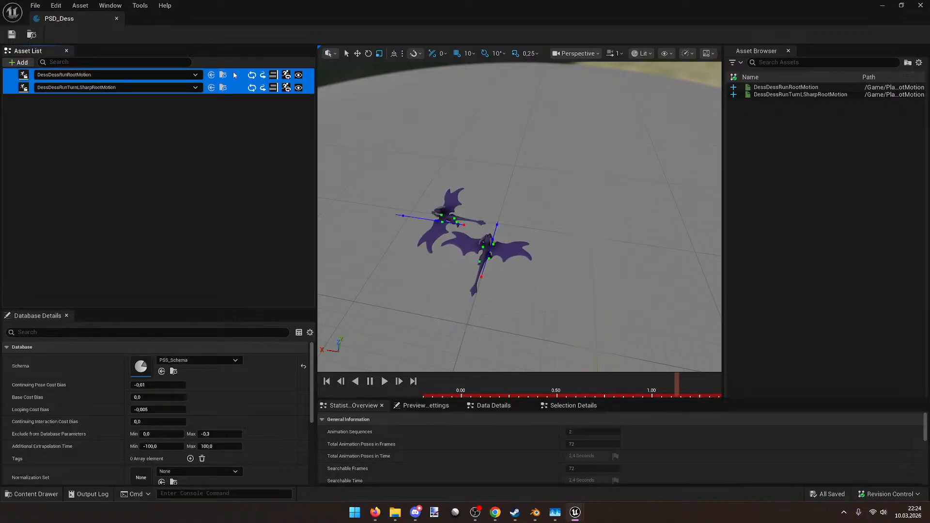
click(234, 109)
click(234, 88)
ctrl+click(235, 75)
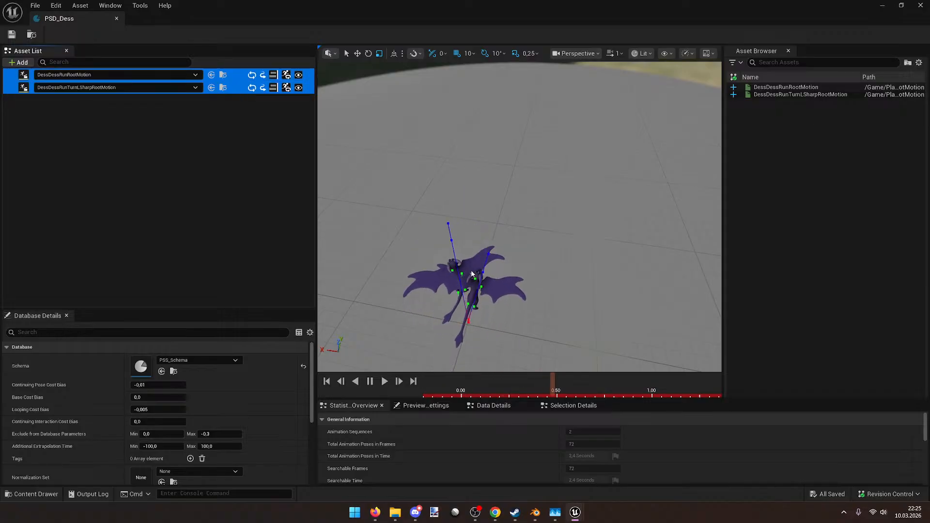
click(532, 513)
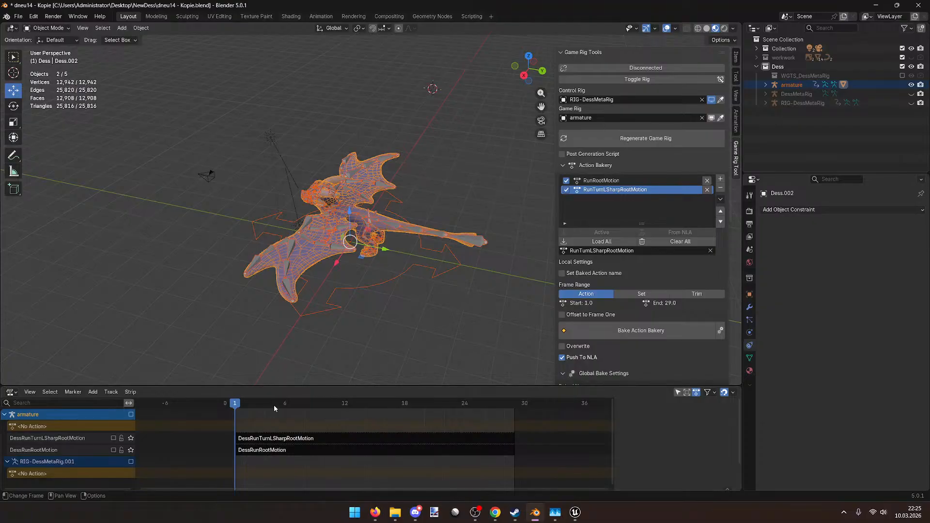
Step: With the armature selected, delete RunTurnLSharpRootMotion from the Action Bakery list
click(377, 287)
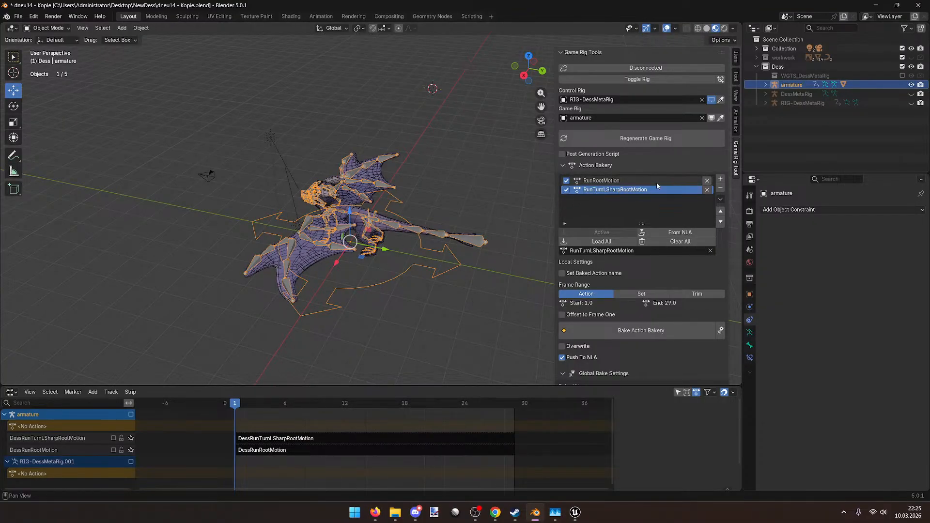
click(707, 190)
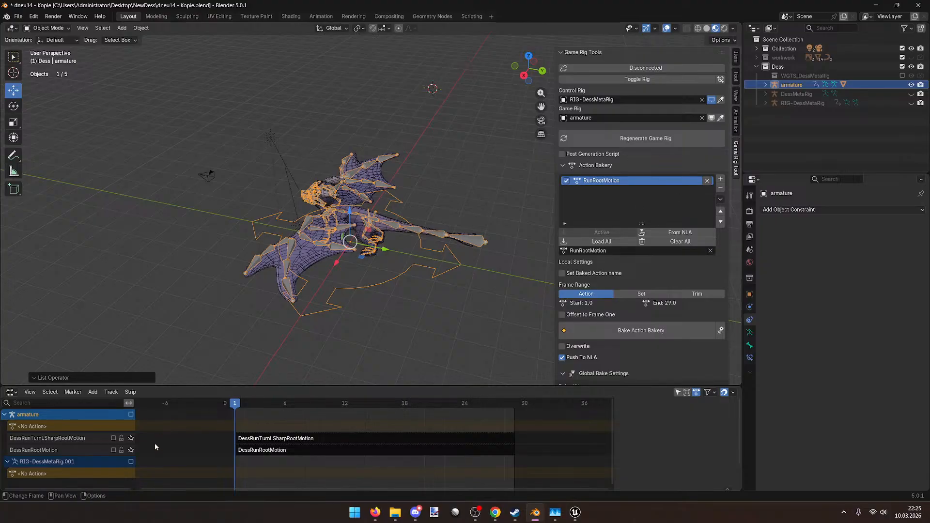
Step: Switch to the control rig in the Animation workspace and play back the run animation
click(630, 81)
click(320, 17)
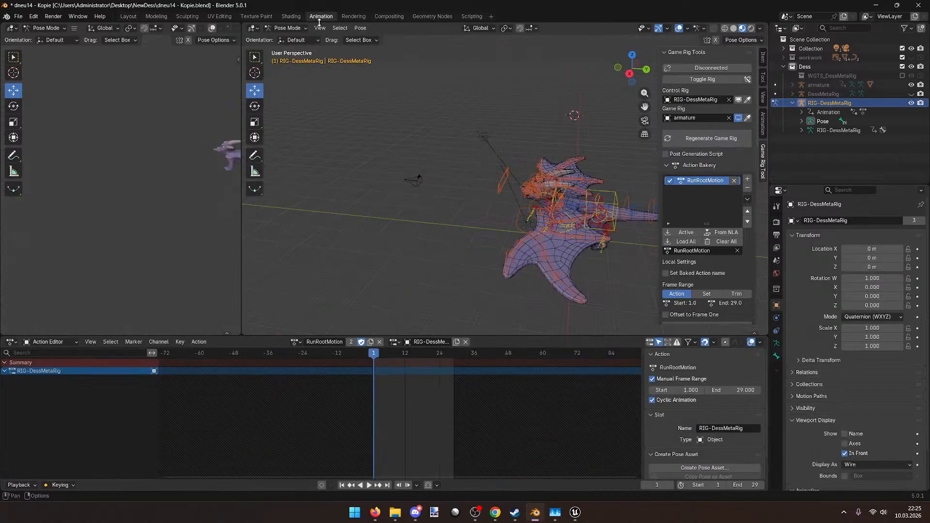
shift+middle_drag(420, 167, 379, 172)
middle_drag(390, 211, 443, 243)
scroll(345, 216, up, 3)
key(space)
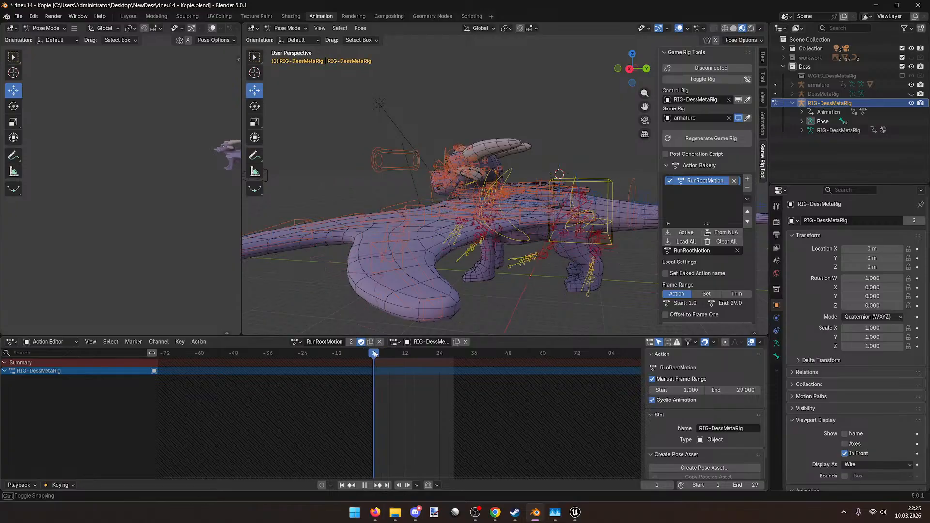
key(space)
click(702, 79)
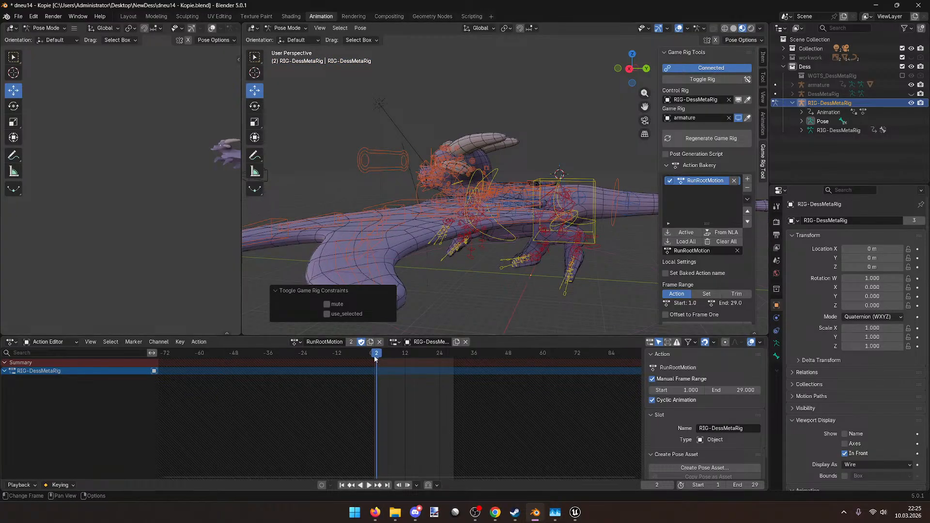
click(374, 354)
key(space)
middle_drag(417, 271, 434, 306)
key(space)
Step: At frame 31, move the root bone to -94 m along Y and keyframe it
click(354, 256)
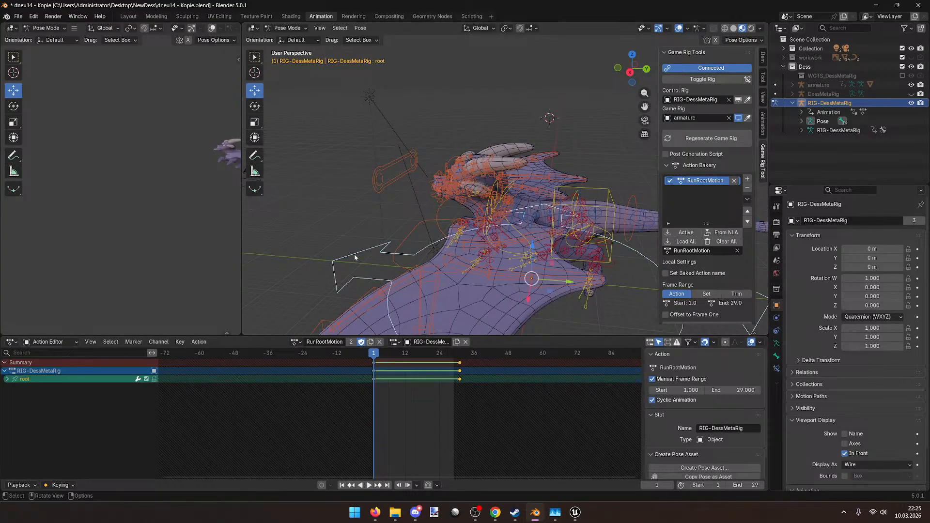
drag(373, 358, 461, 359)
scroll(348, 257, down, 3)
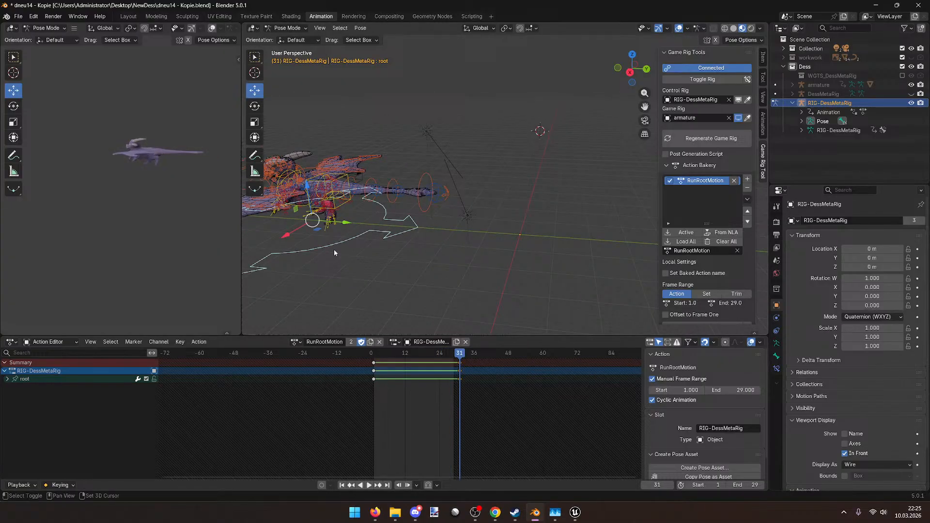
shift+middle_drag(333, 249, 505, 254)
drag(516, 240, 383, 248)
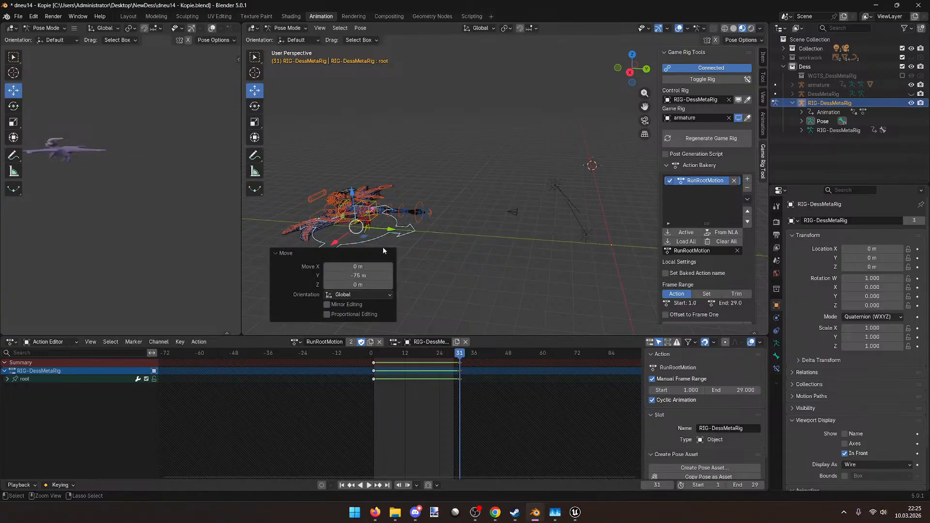
key(space)
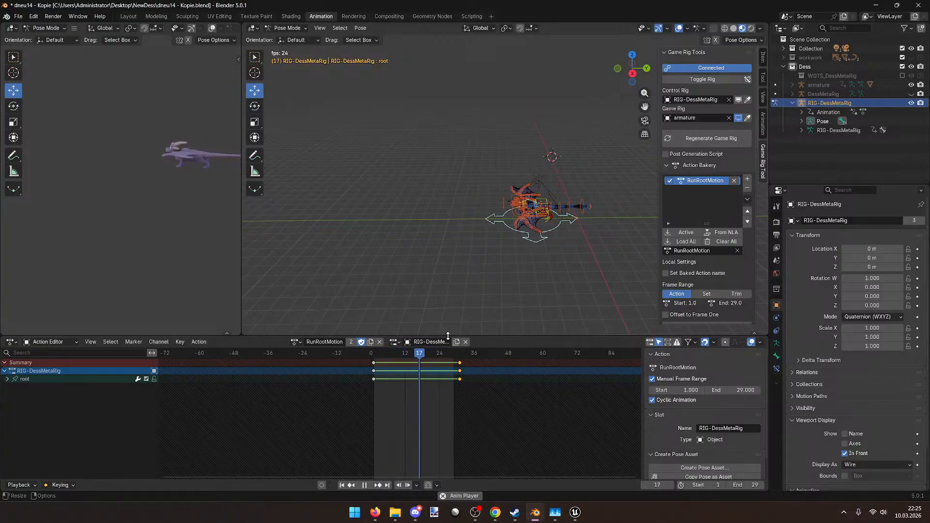
key(space)
drag(399, 355, 460, 356)
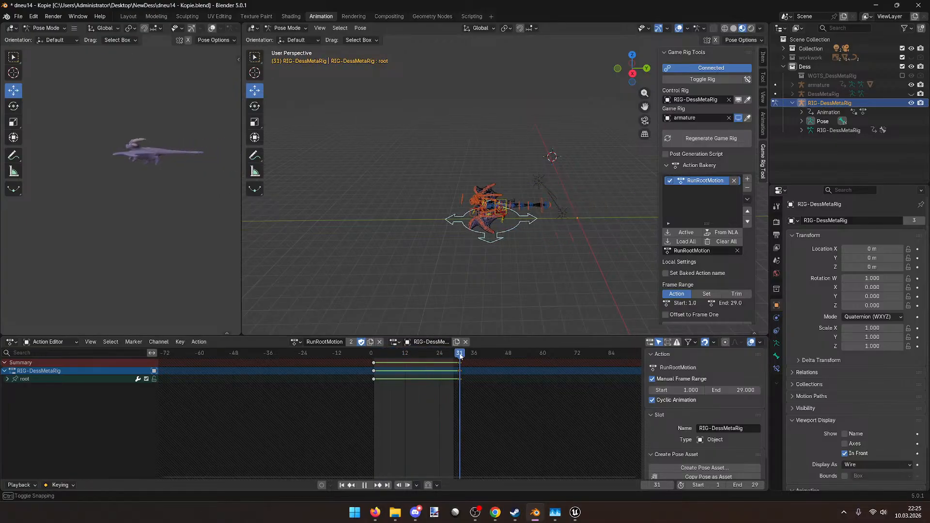
drag(524, 220, 407, 233)
middle_drag(480, 235, 477, 236)
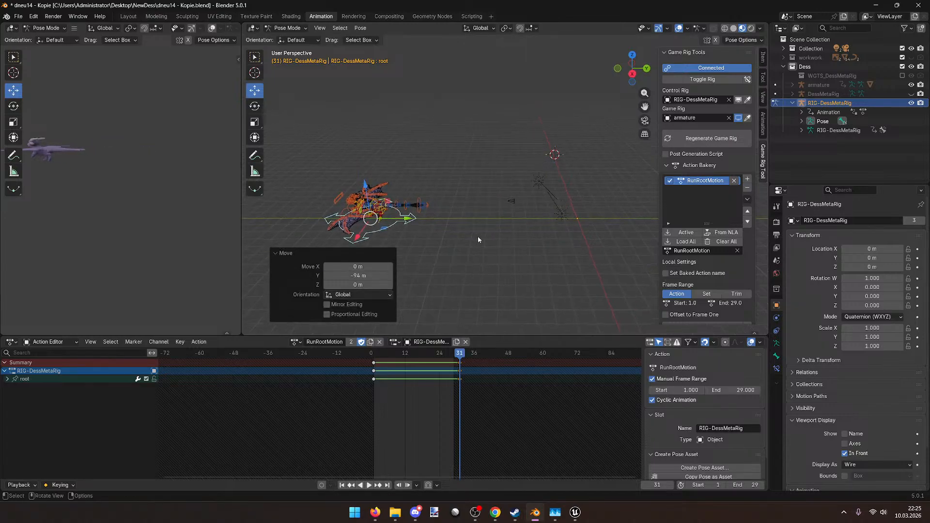
key(i)
Step: Check the new travel, save the file, and unlink the RunRootMotion action
key(space)
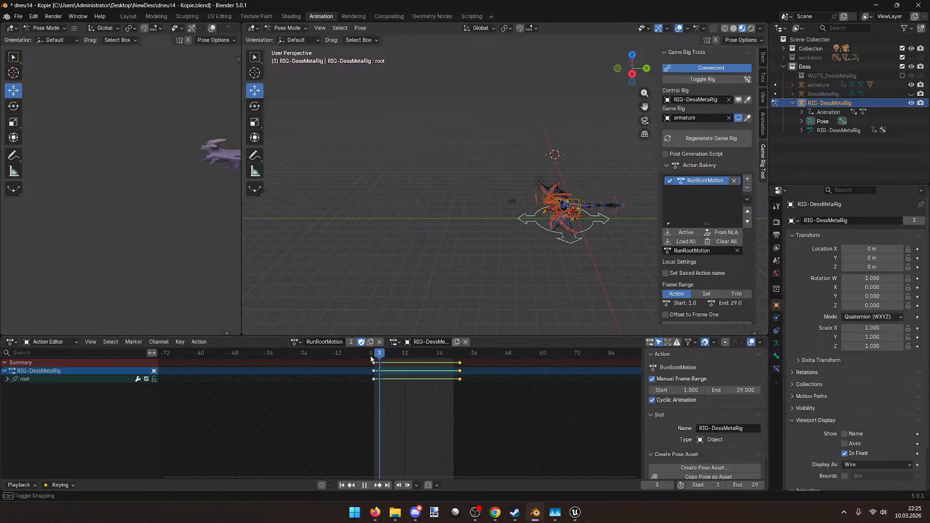
drag(422, 353, 459, 354)
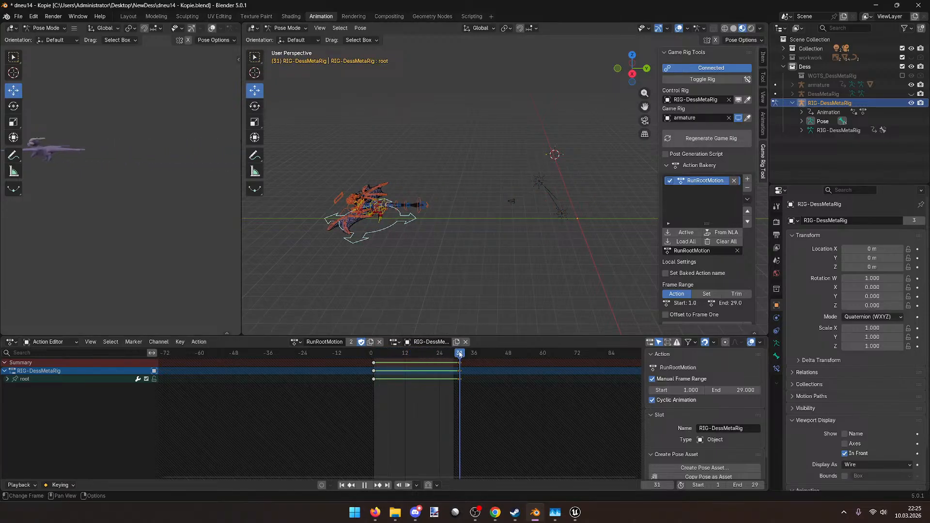
key(ctrl+s)
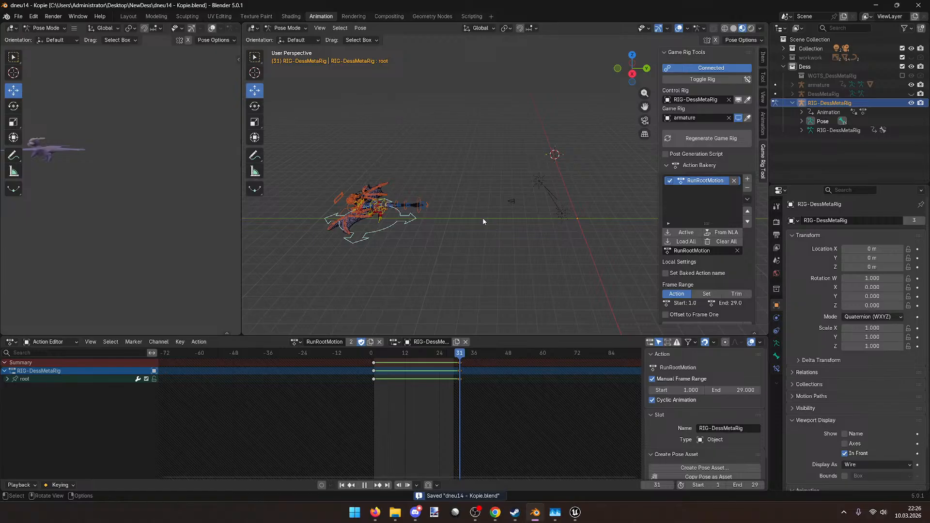
click(379, 342)
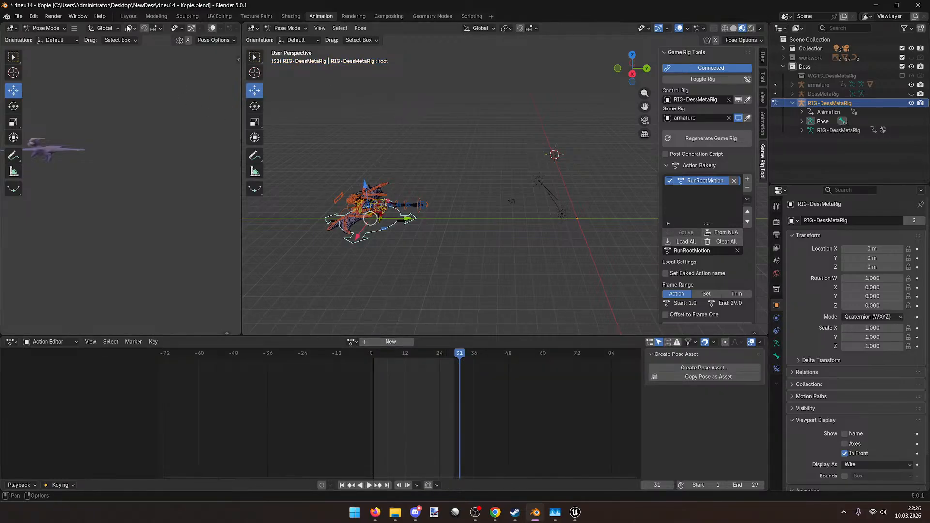
Step: Back in Layout at frame 1, disconnect the game rig and save the file
click(122, 17)
click(236, 404)
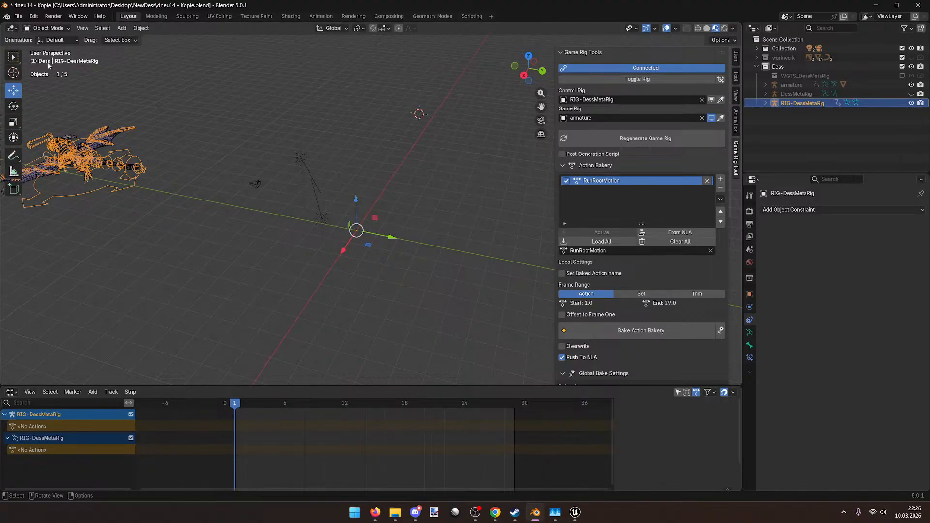
click(57, 29)
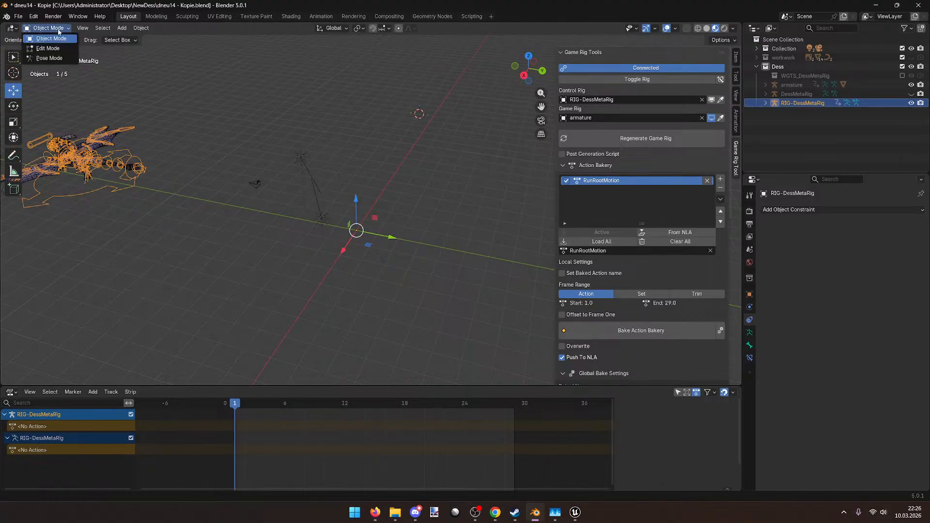
click(663, 68)
click(58, 28)
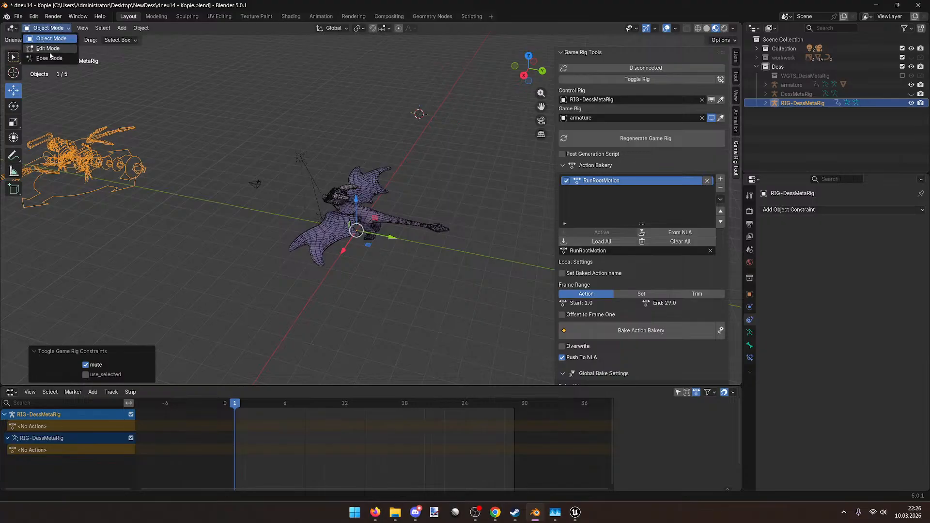
click(50, 54)
key(ctrl+s)
click(58, 28)
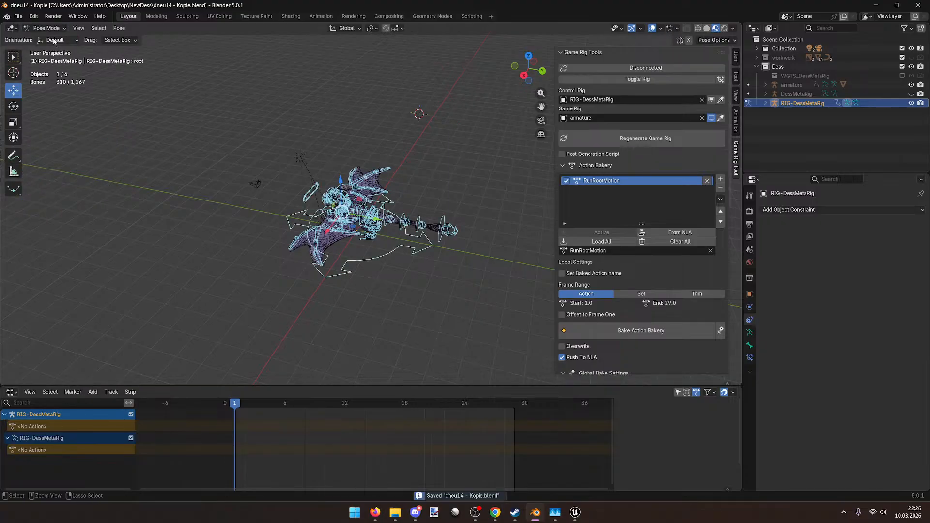
click(48, 37)
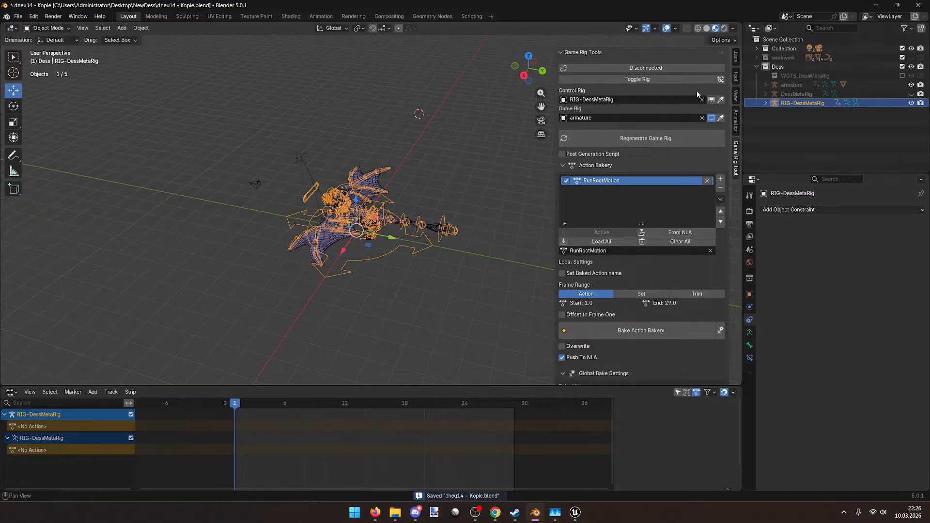
Step: On the game rig armature, delete the DessRunRootMotion NLA strip and its empty track
click(668, 78)
click(667, 77)
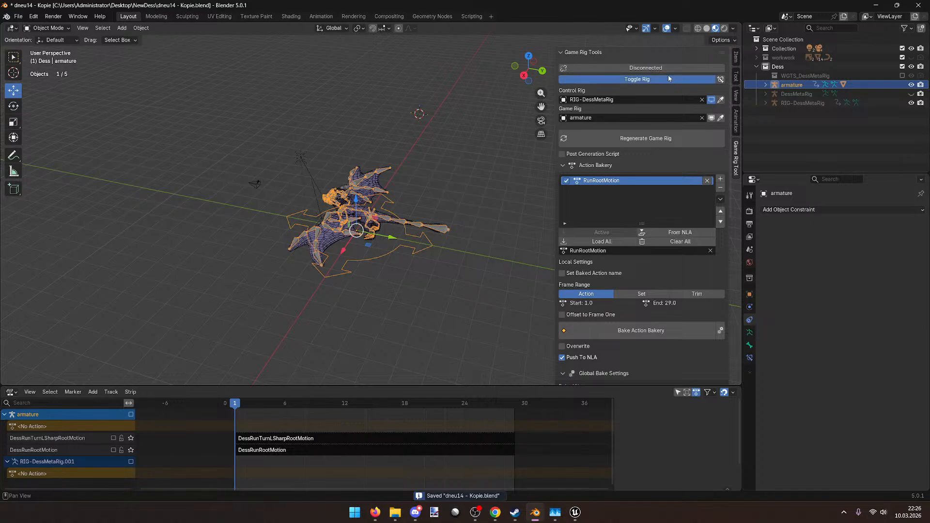
click(668, 77)
scroll(379, 258, up, 2)
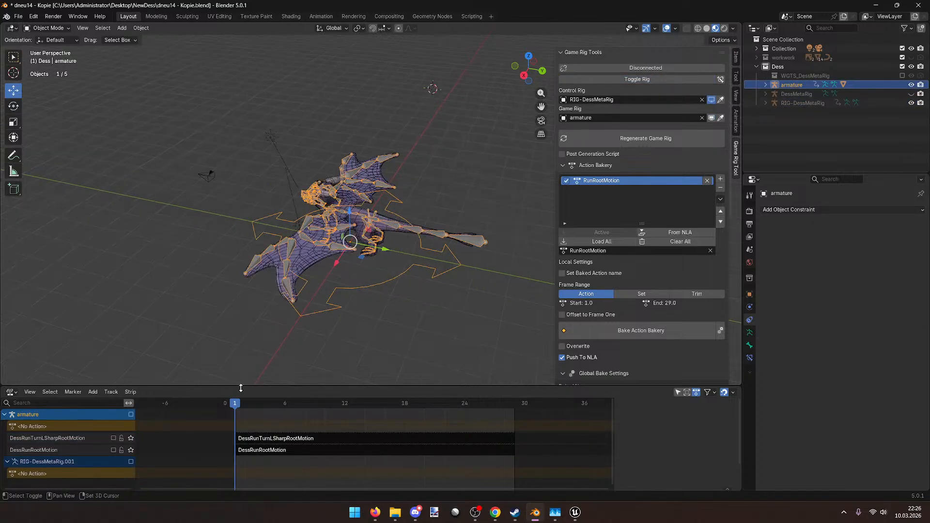
click(286, 449)
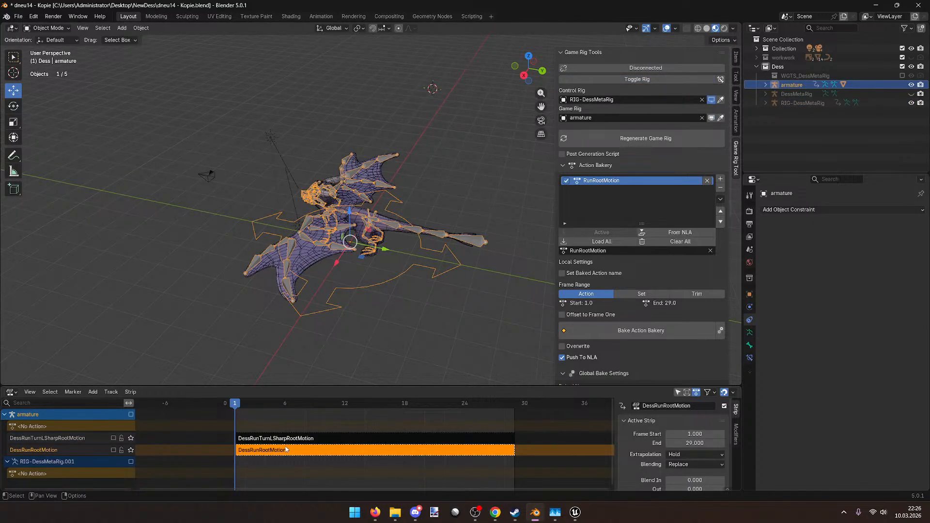
key(x)
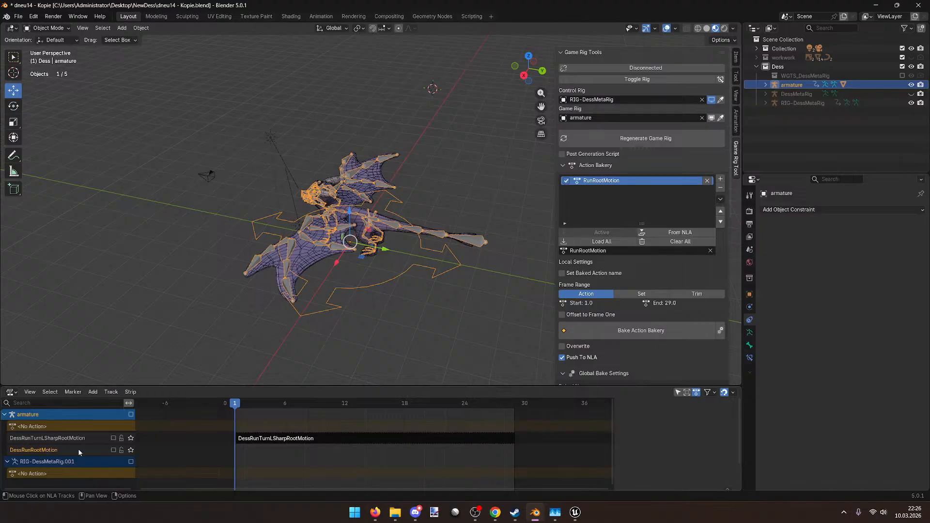
key(x)
middle_drag(52, 55, 116, 78)
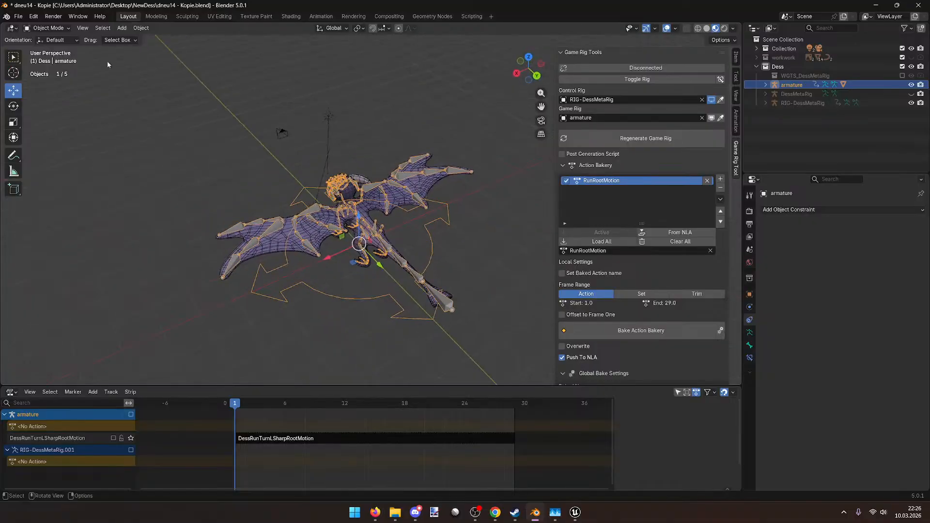
Step: Purge unused data via File > Clean Up
click(18, 19)
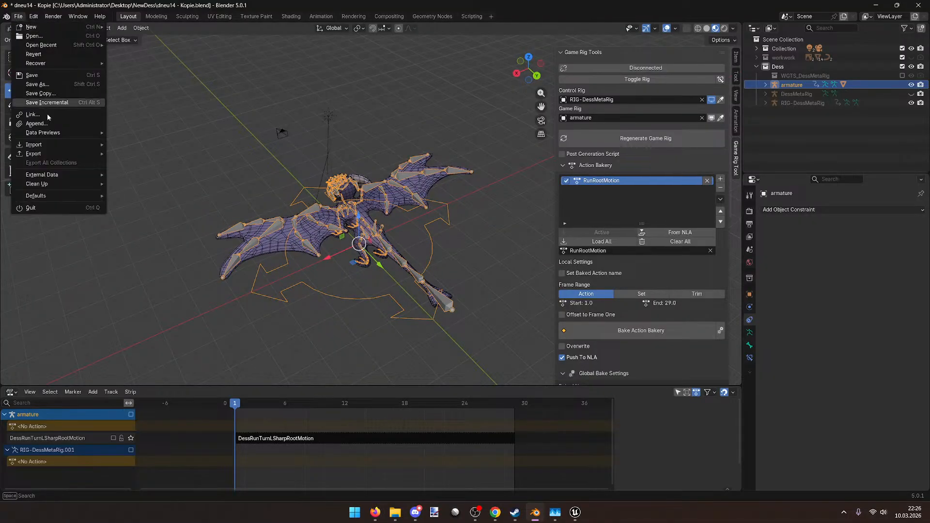
click(64, 179)
click(21, 17)
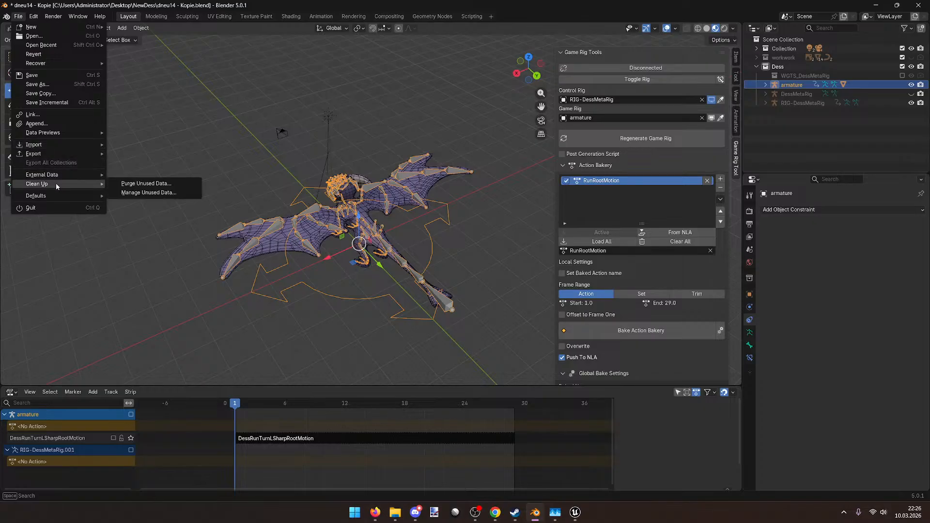
click(138, 184)
click(113, 246)
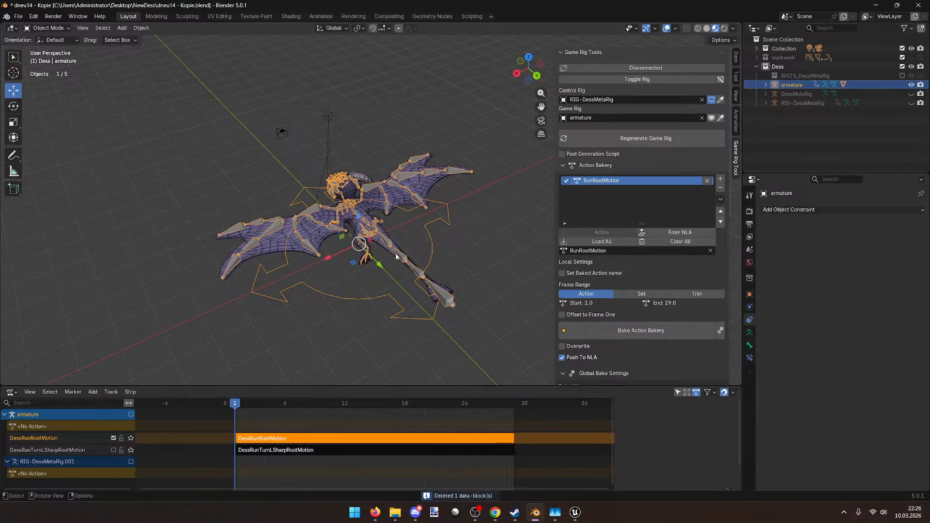
Step: Play the NLA run animation to check it, then save the file
key(space)
middle_drag(393, 247, 421, 315)
drag(256, 405, 257, 409)
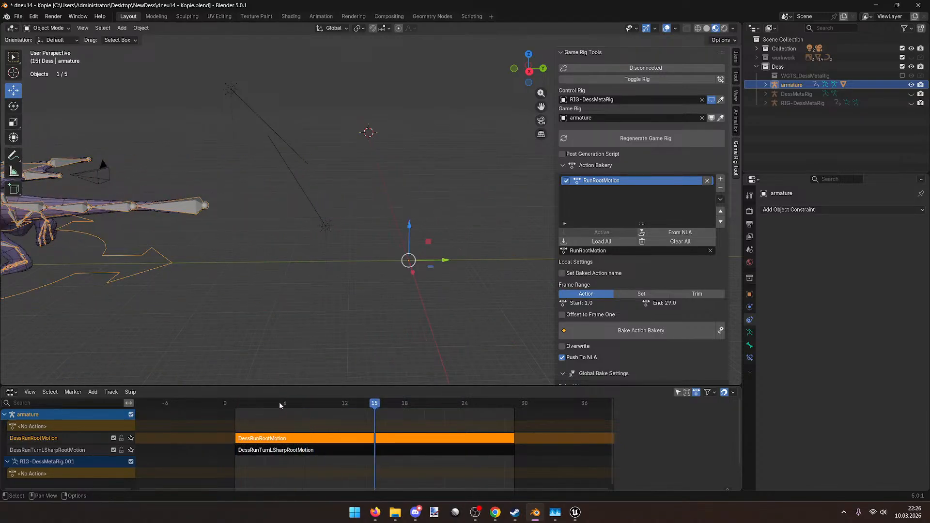
drag(260, 406, 239, 409)
mouse_move(259, 363)
middle_down()
mouse_move(304, 345)
mouse_move(242, 341)
mouse_move(349, 348)
mouse_move(245, 371)
middle_up()
key(ctrl+s)
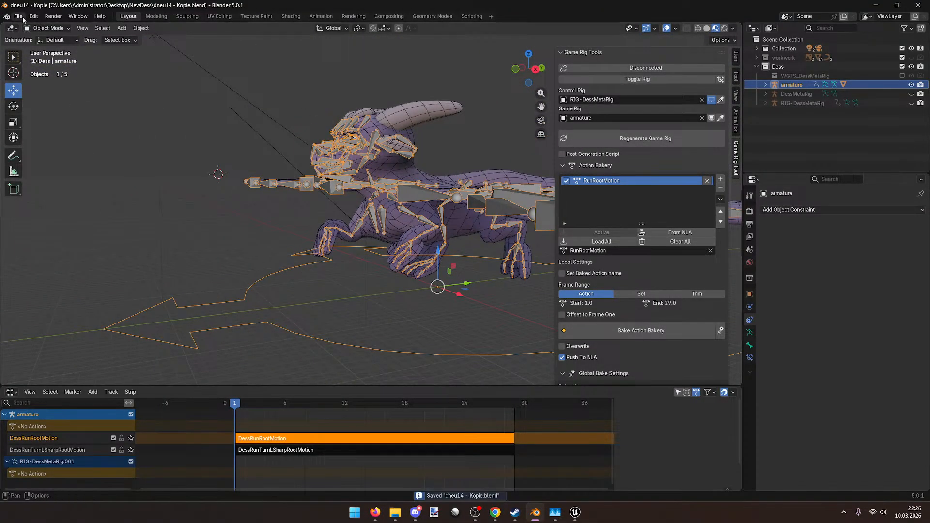
Step: Export the dragon as FBX, overwriting Dess.fbx in the NewDess folder
click(24, 17)
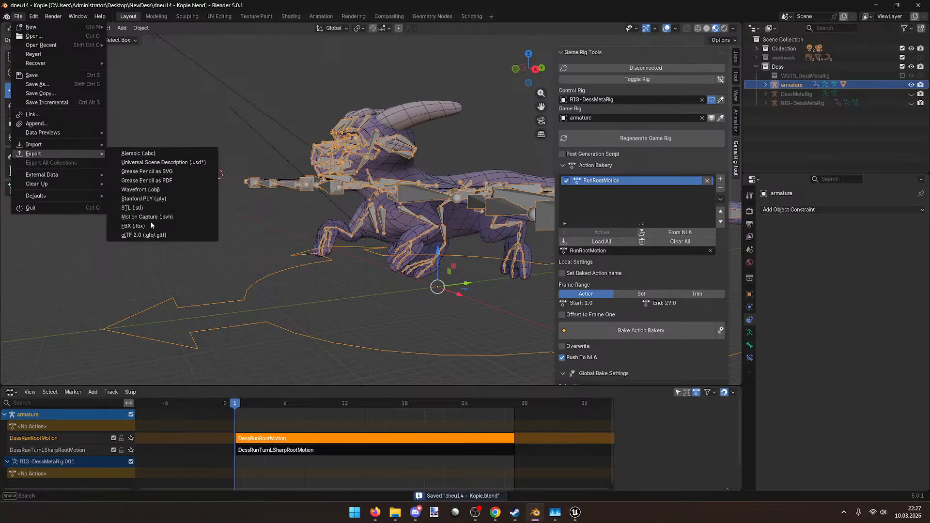
click(150, 224)
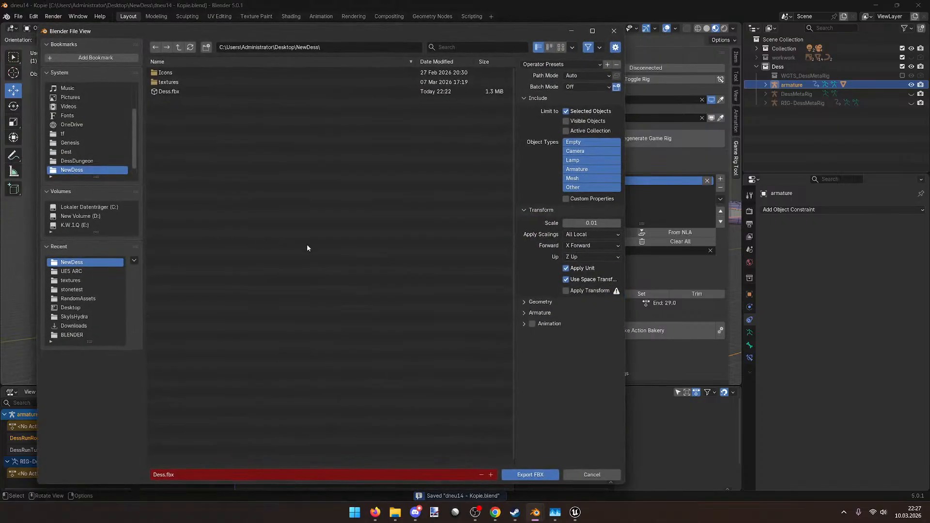
click(235, 92)
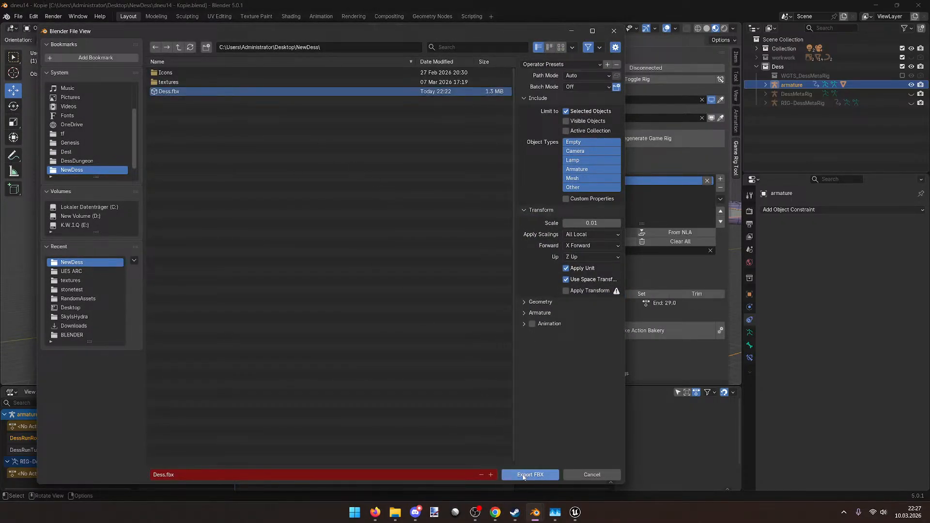
click(522, 475)
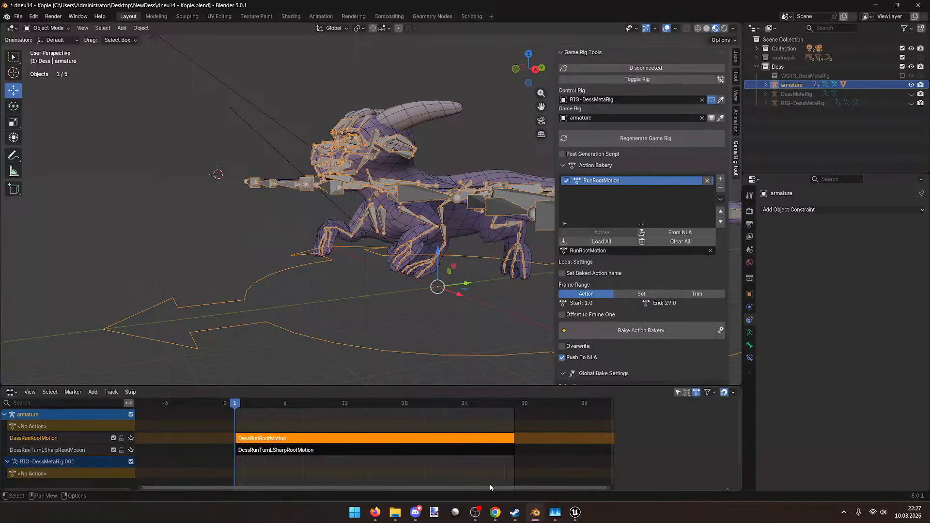
Step: Bring the Unreal Engine PSD_Dess database editor to the front
click(474, 514)
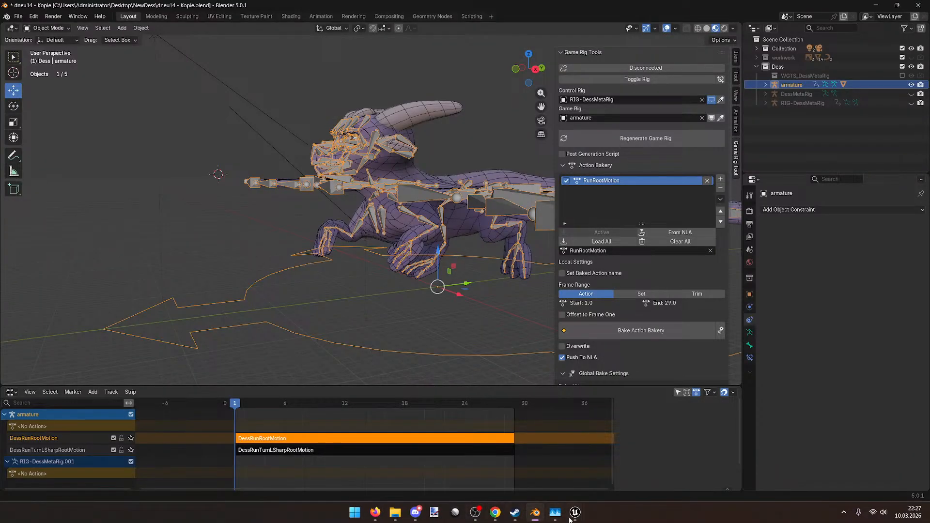
mouse_move(571, 515)
click(634, 467)
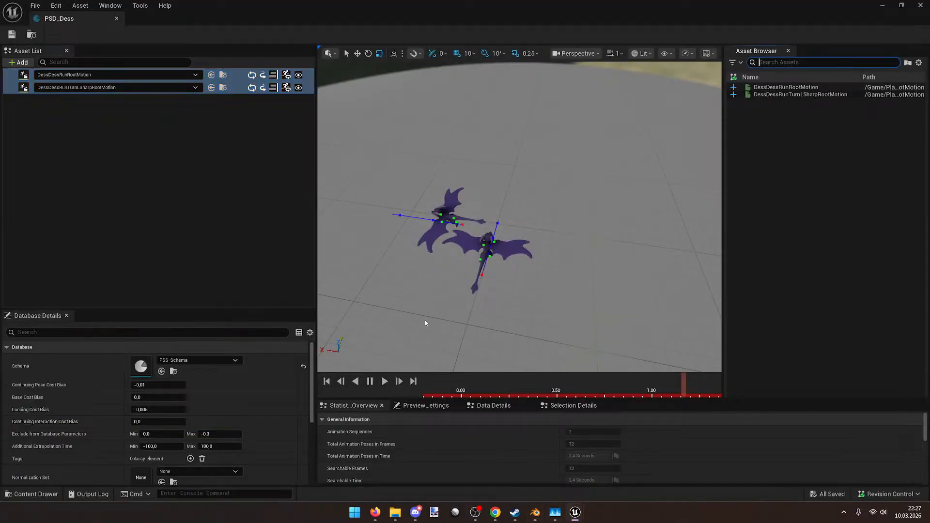
Step: Reimport the DessDessRunRootMotion animation and check the message log for the failure
click(232, 77)
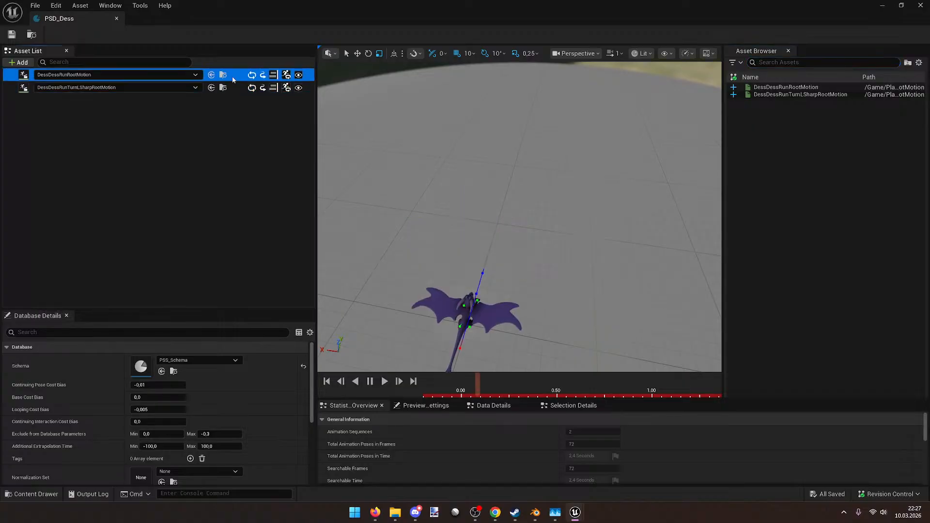
double_click(233, 77)
click(244, 37)
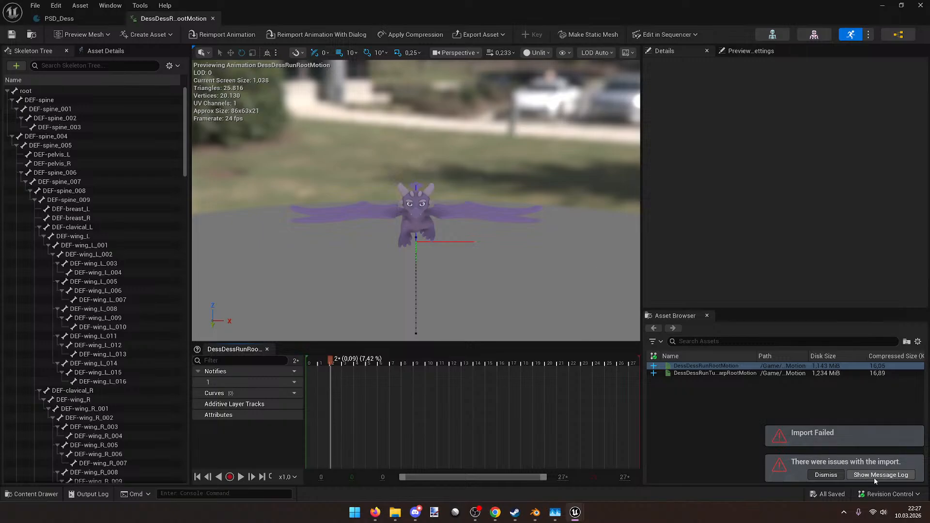
click(879, 475)
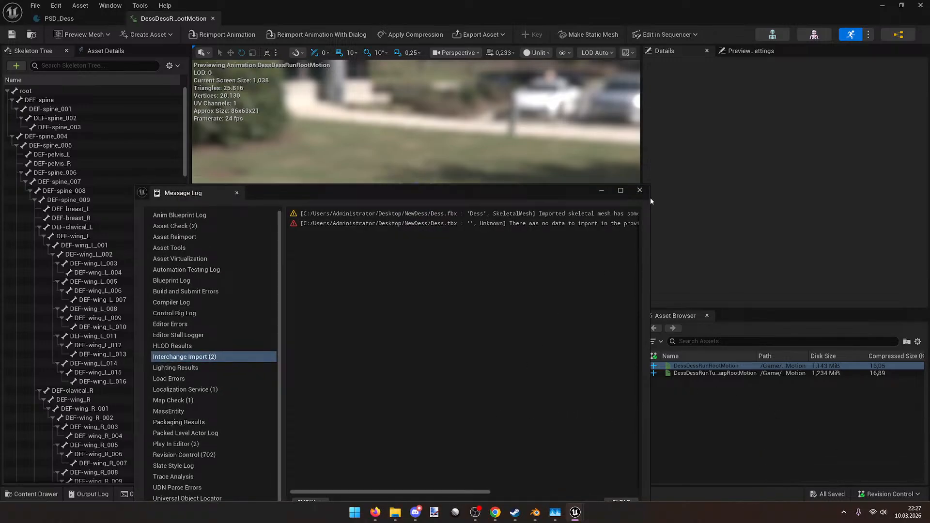
click(639, 190)
Step: Close the animation editor, open the Anims folder, retry the import, and return to Blender
drag(659, 10, 612, 129)
click(661, 125)
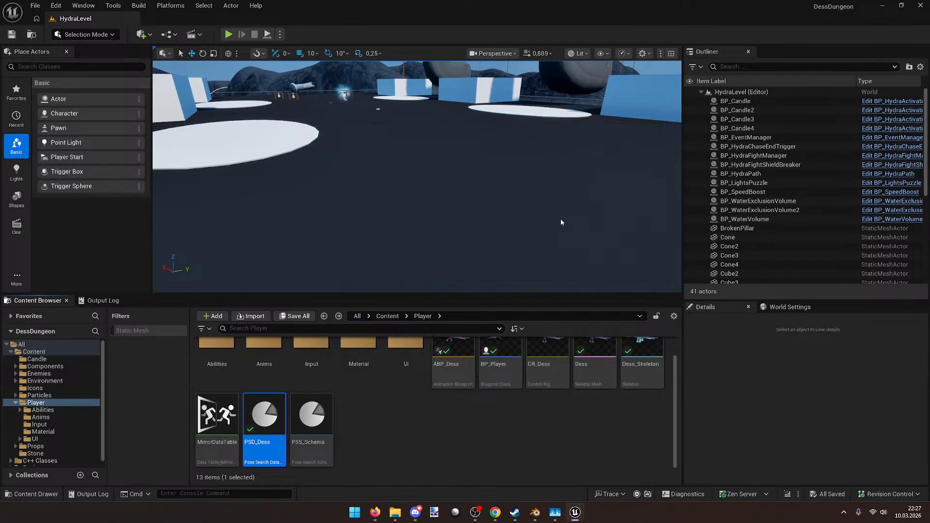
double_click(263, 346)
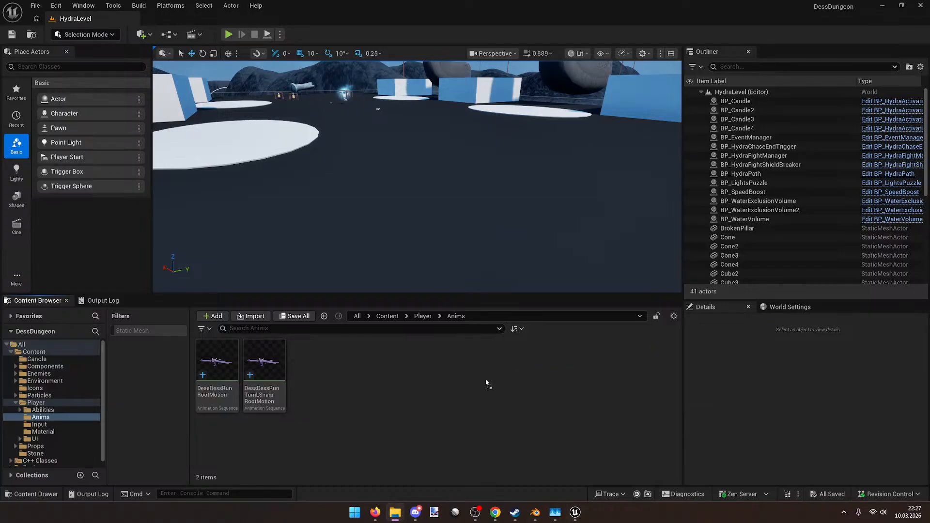
click(582, 490)
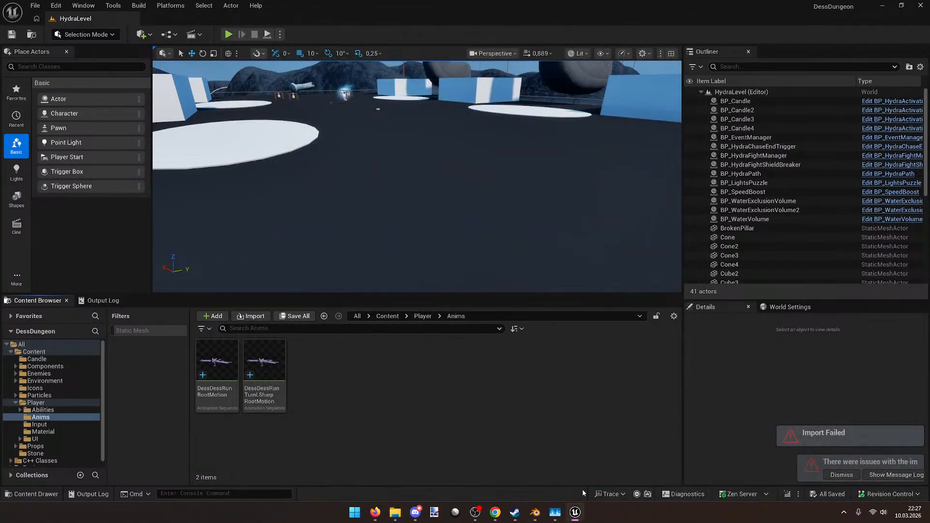
click(535, 512)
Step: Select both run strips and the dragon mesh, then export them as FBX to Dess.fbx
middle_drag(379, 305, 292, 371)
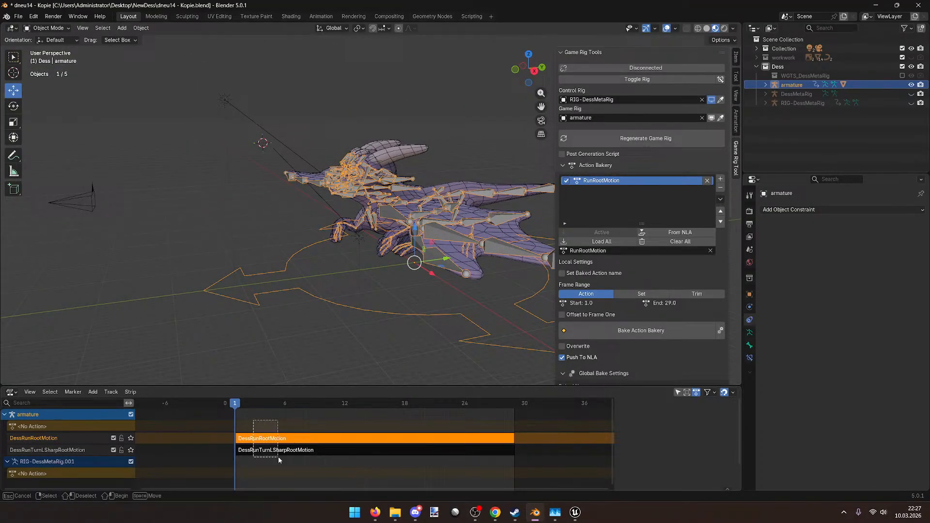
drag(279, 460, 278, 460)
middle_drag(284, 333, 131, 207)
click(19, 16)
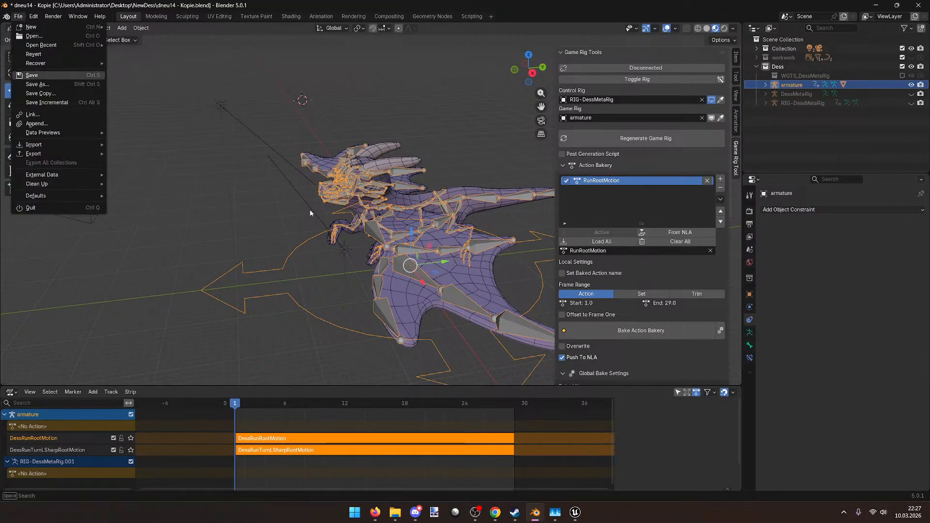
middle_drag(318, 260, 60, 55)
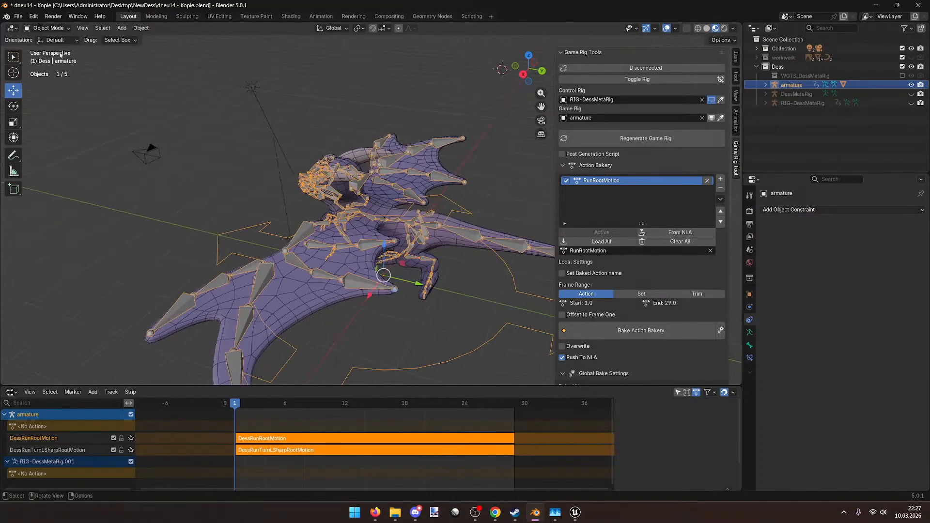
click(277, 294)
click(19, 16)
mouse_move(34, 154)
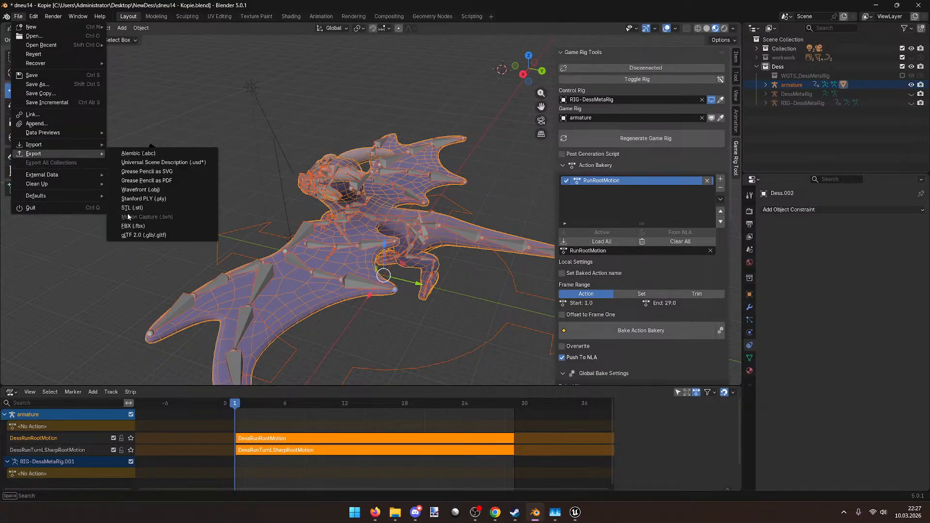
click(132, 225)
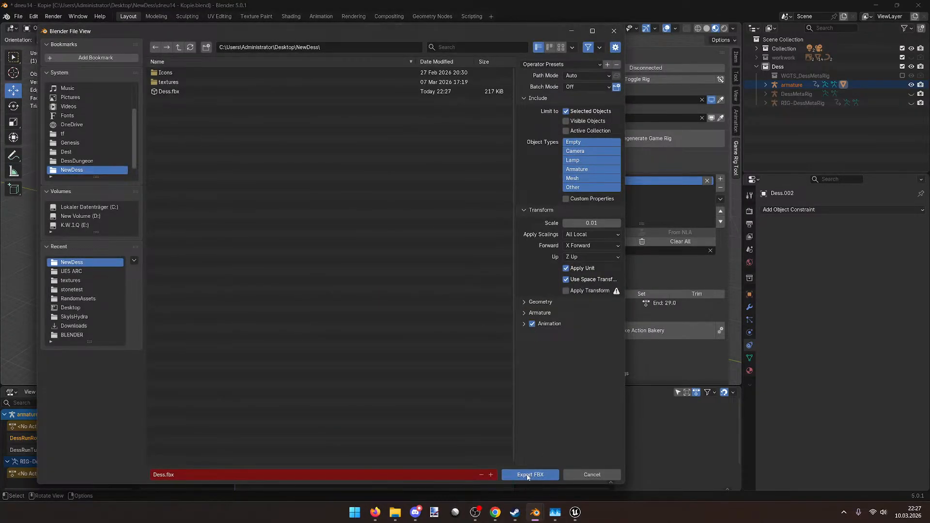
click(528, 475)
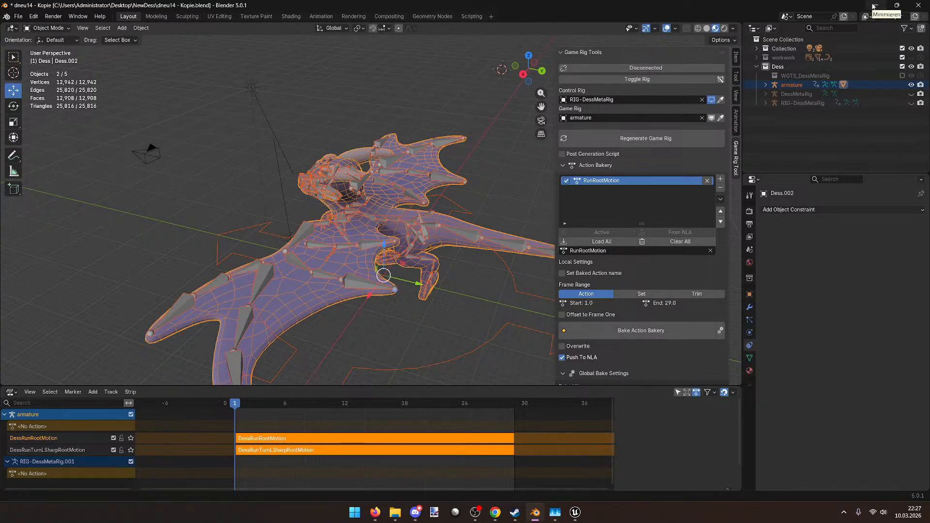
Step: Import Dess.fbx into Unreal, confirming overwrites of the turn and run animations
click(874, 6)
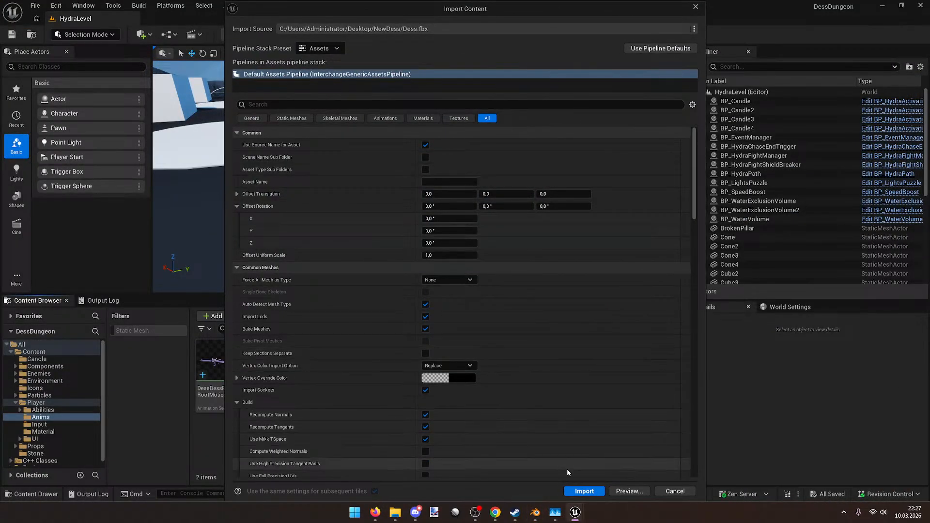
click(577, 492)
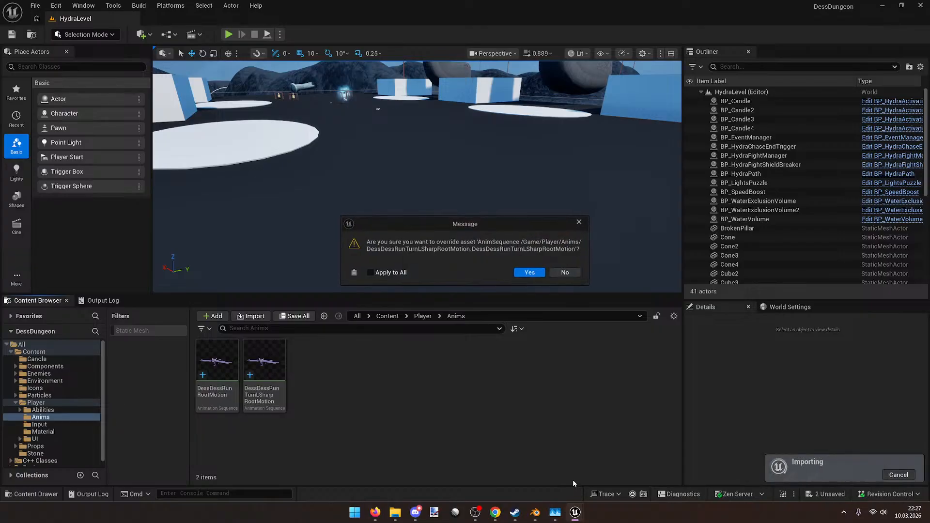
click(531, 273)
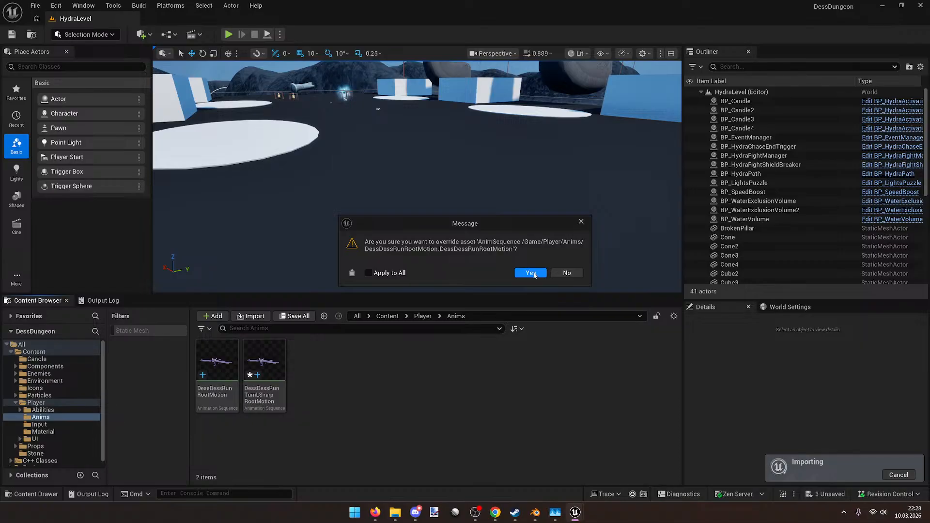
click(531, 273)
Step: Force-delete the duplicate Dess mesh and Dess_Skeleton assets
click(317, 421)
click(257, 356)
ctrl+click(223, 361)
key(Delete)
click(383, 400)
Step: Assign Dess_Skeleton as the replacement skeleton for the run and turn animations
double_click(215, 363)
click(535, 273)
click(438, 190)
click(493, 351)
double_click(264, 361)
click(535, 272)
click(429, 196)
click(492, 344)
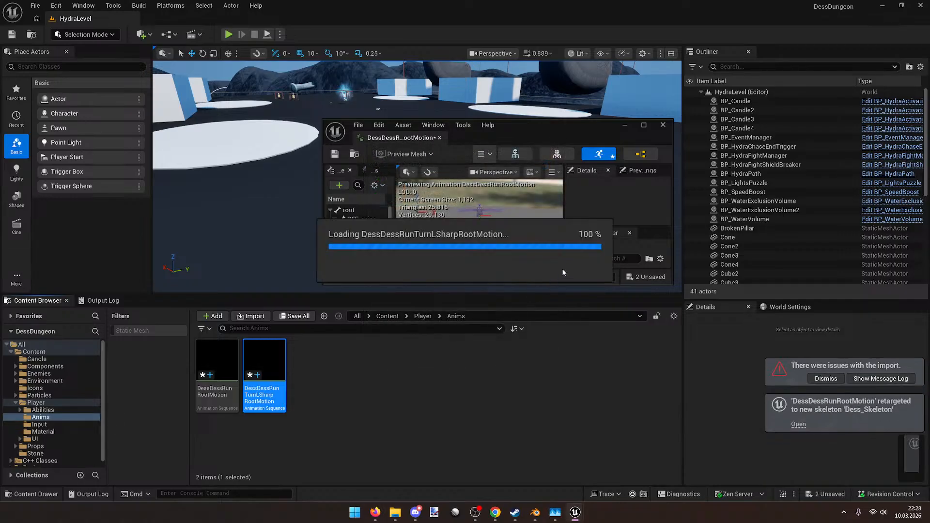
click(662, 124)
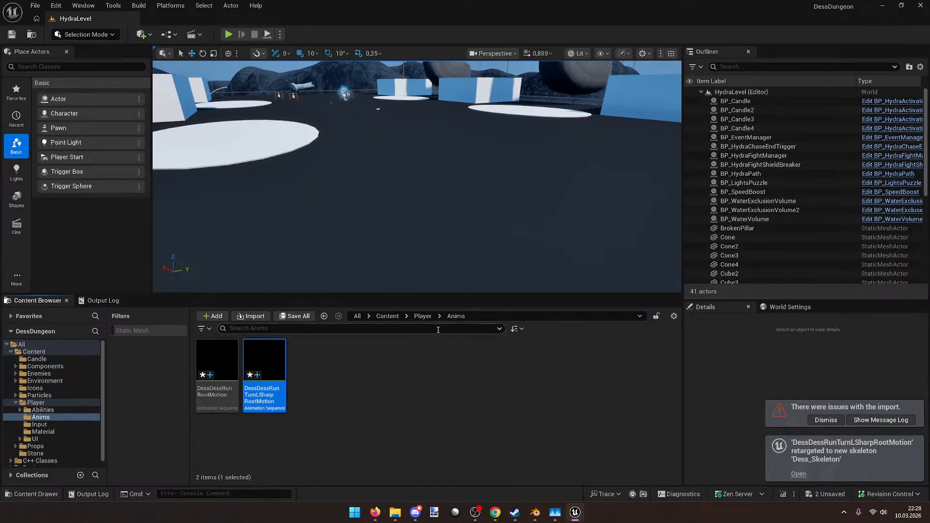
Step: Open PSD_Dess from the Player folder, maximized, with both animations selected for preview
click(422, 315)
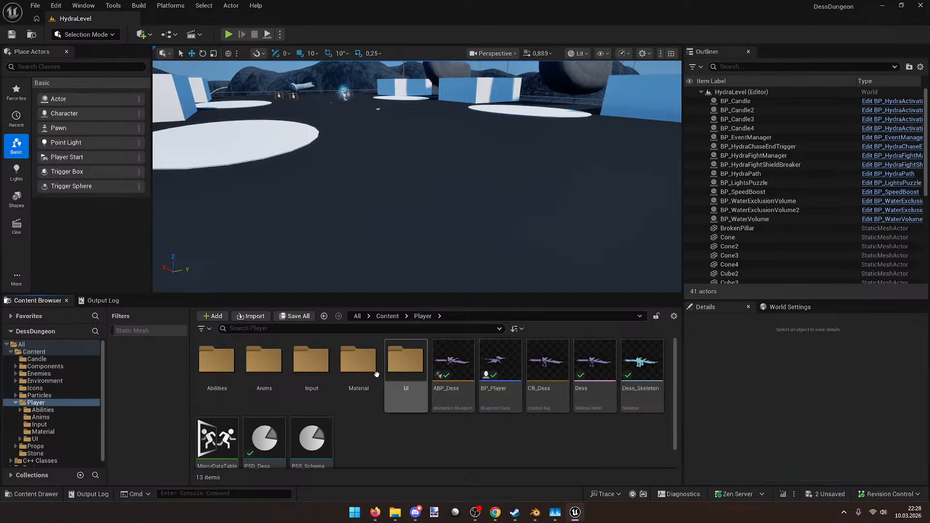
scroll(383, 373, down, 1)
double_click(264, 414)
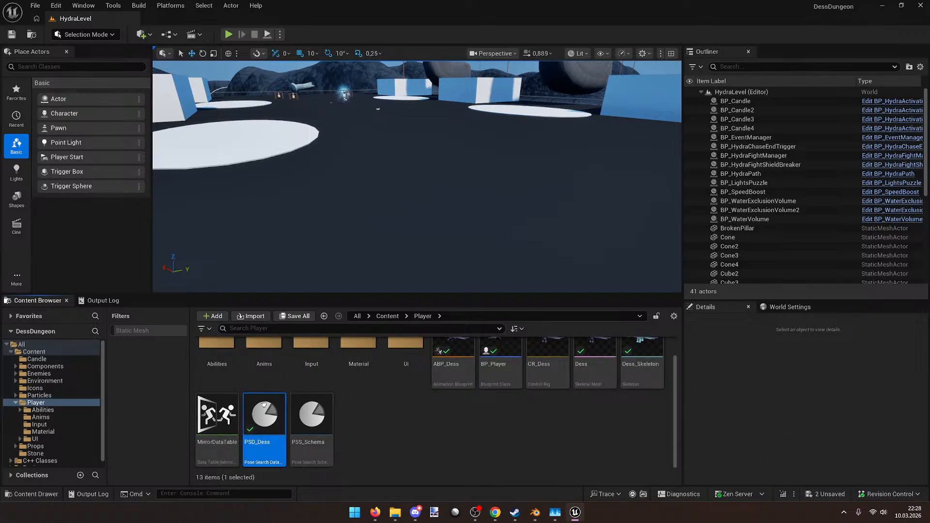
drag(569, 145, 523, 1)
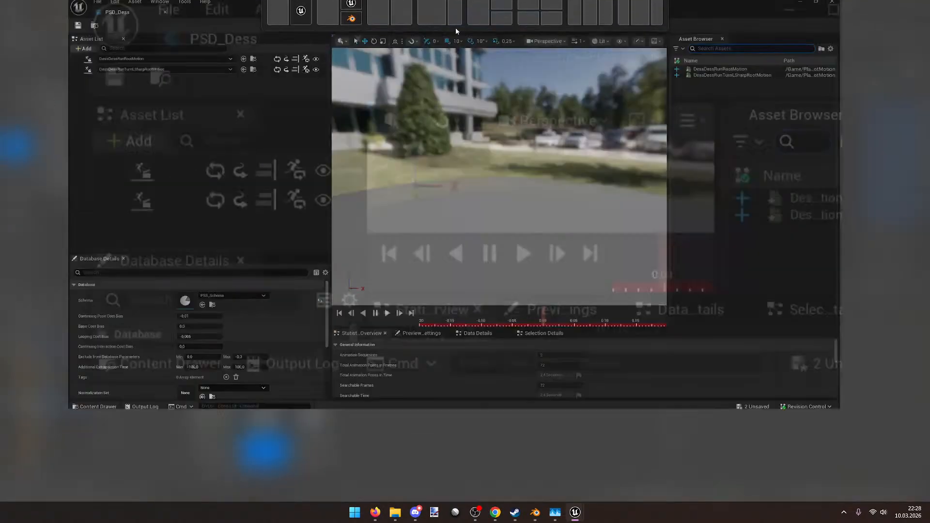
click(233, 75)
shift+click(236, 88)
Step: Play and scrub both animations in the preview, then close the database editor
right_drag(451, 193, 681, 251)
key(e)
click(459, 393)
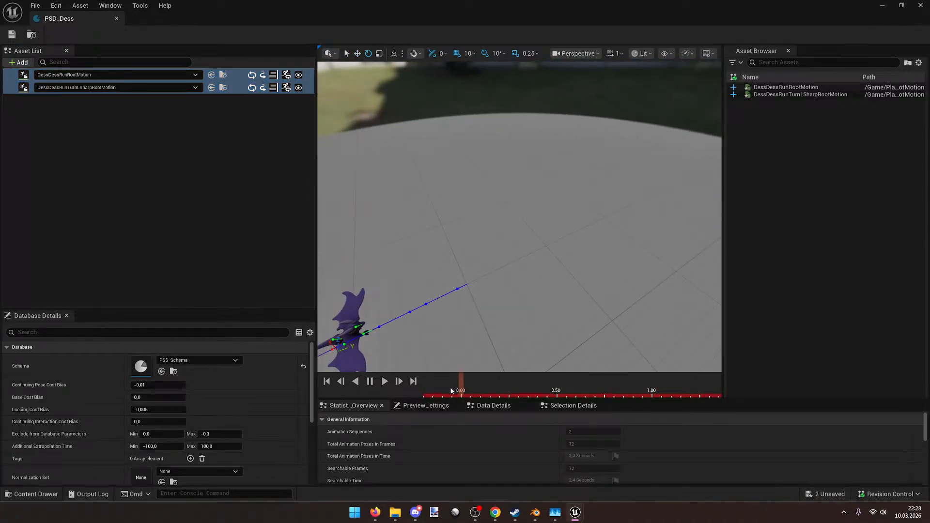
click(384, 382)
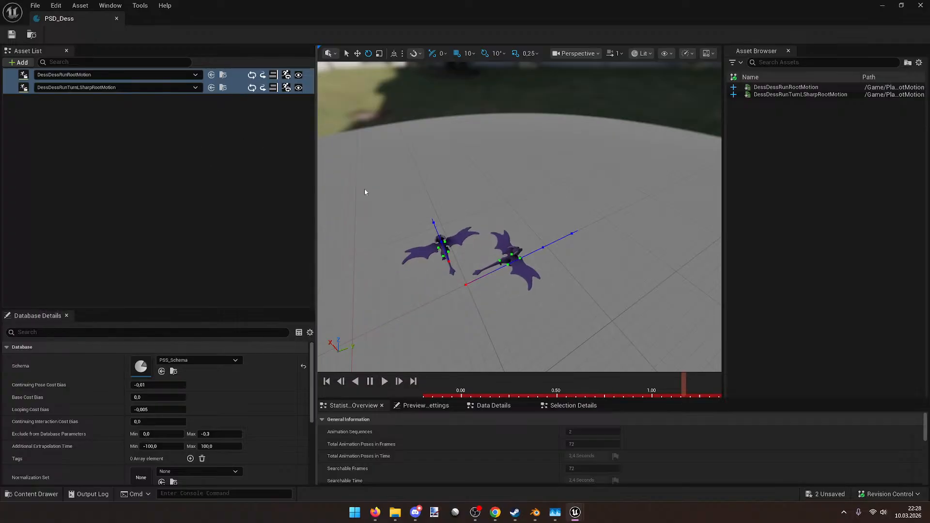
right_drag(532, 291, 663, 272)
key(space)
drag(555, 389, 633, 369)
right_drag(571, 306, 590, 324)
drag(589, 387, 446, 390)
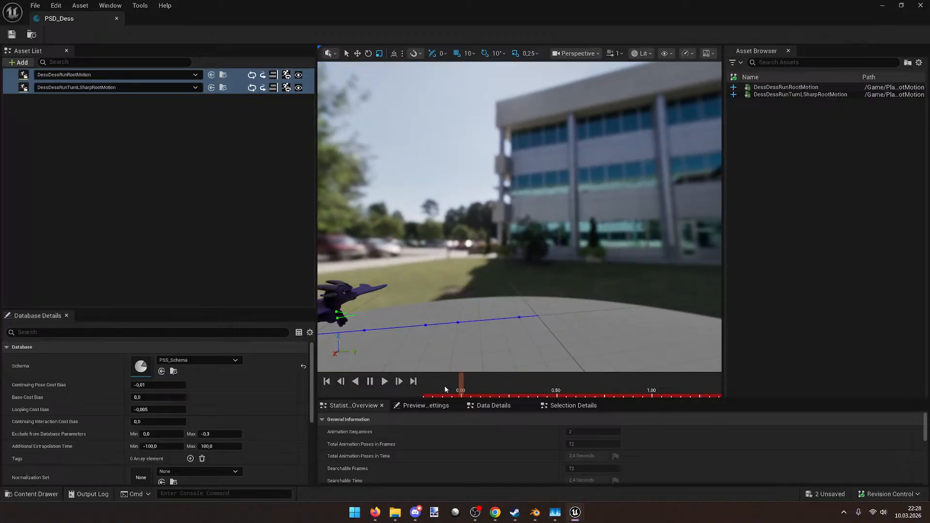
click(385, 381)
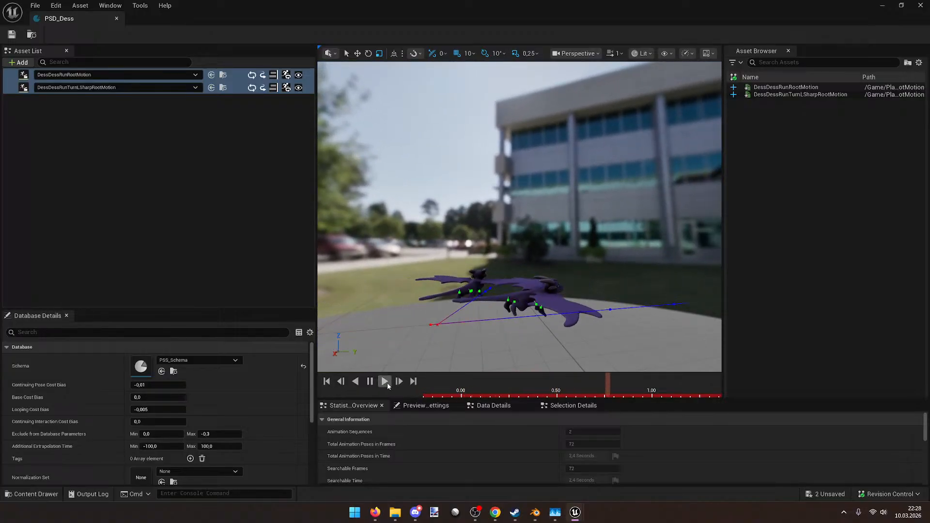
click(921, 6)
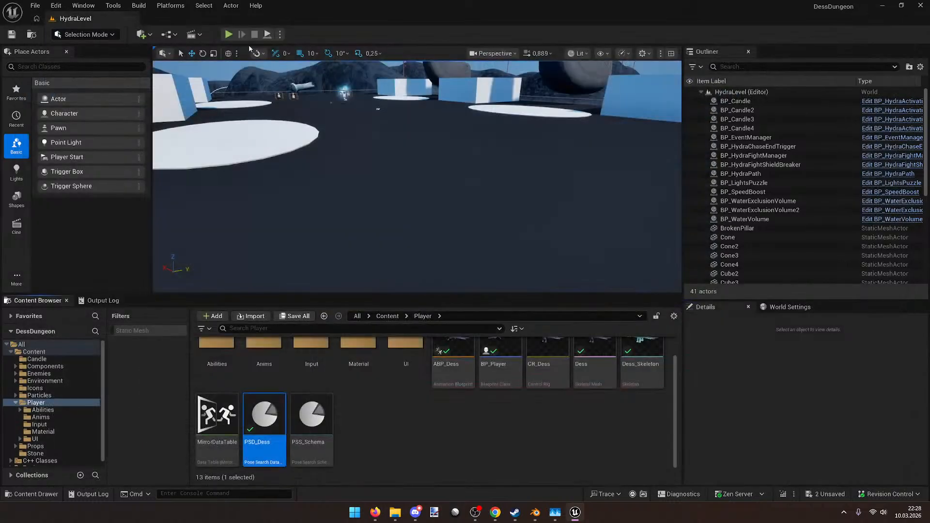
Step: Play-test the level, running and turning the dragon around the arena
click(229, 35)
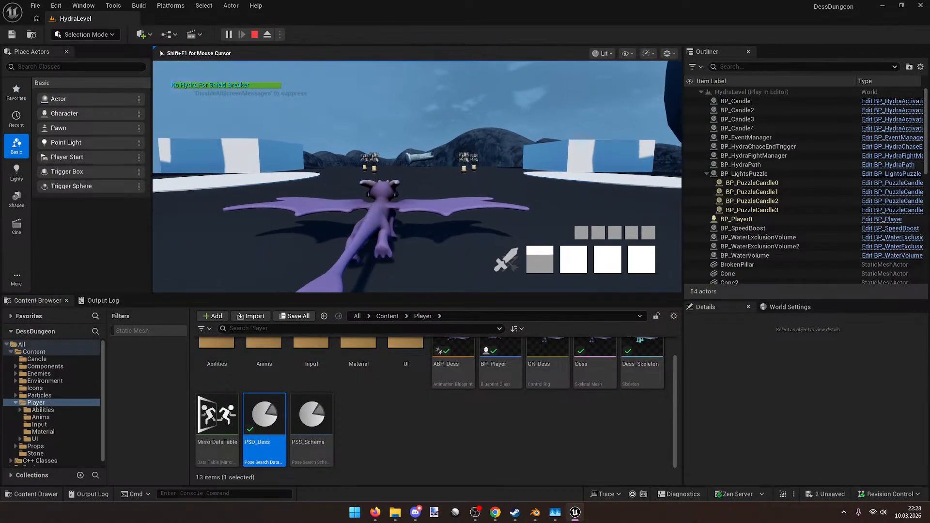
key(w)
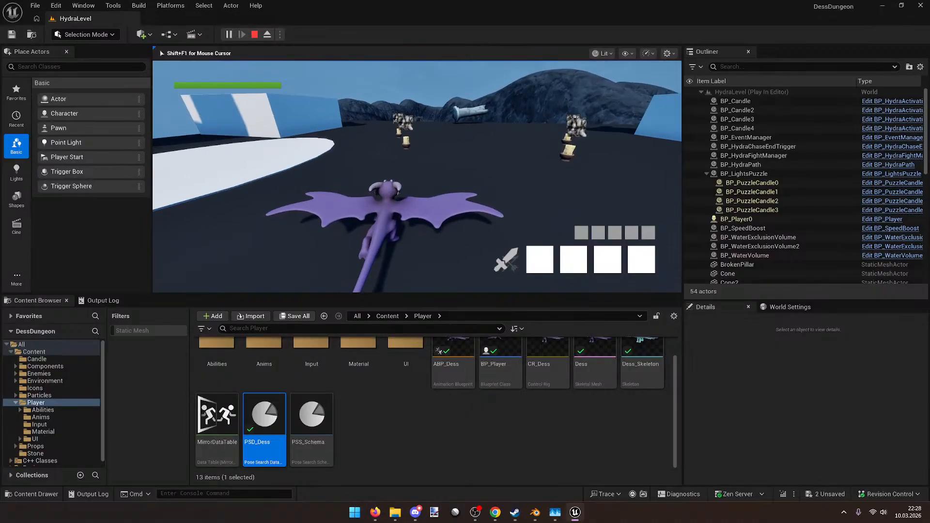
key(a)
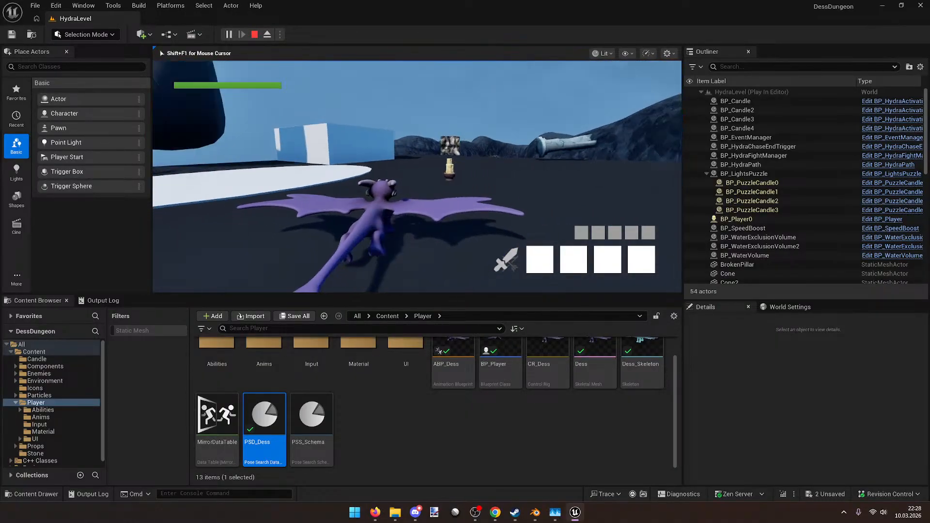
key(w)
key(w)
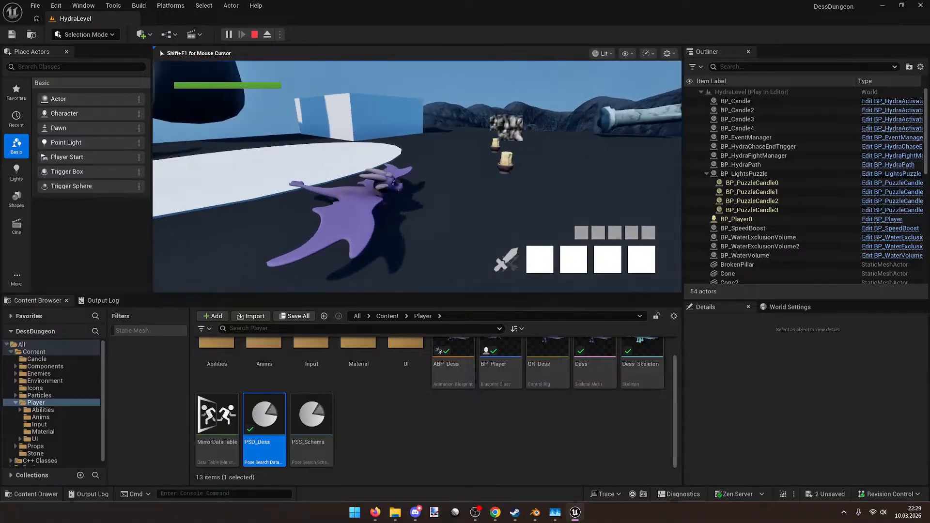
key(w)
key(w)
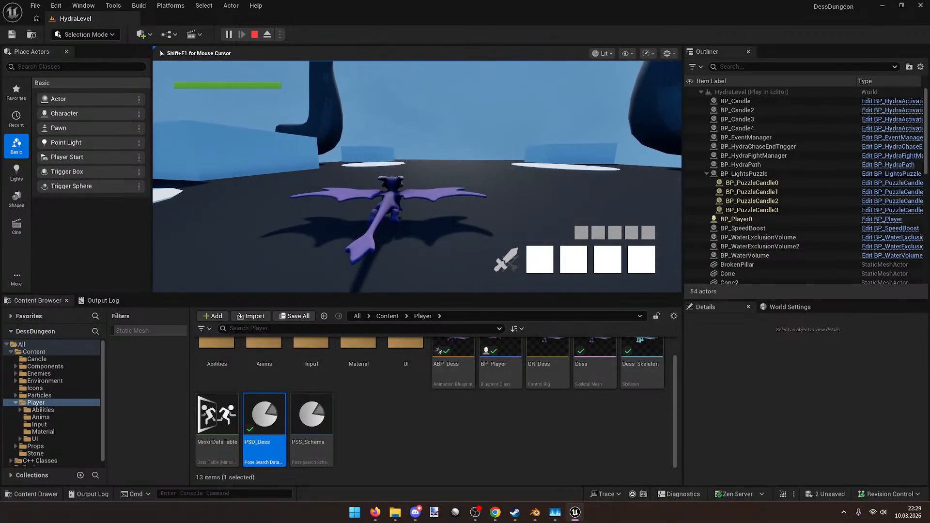
key(w)
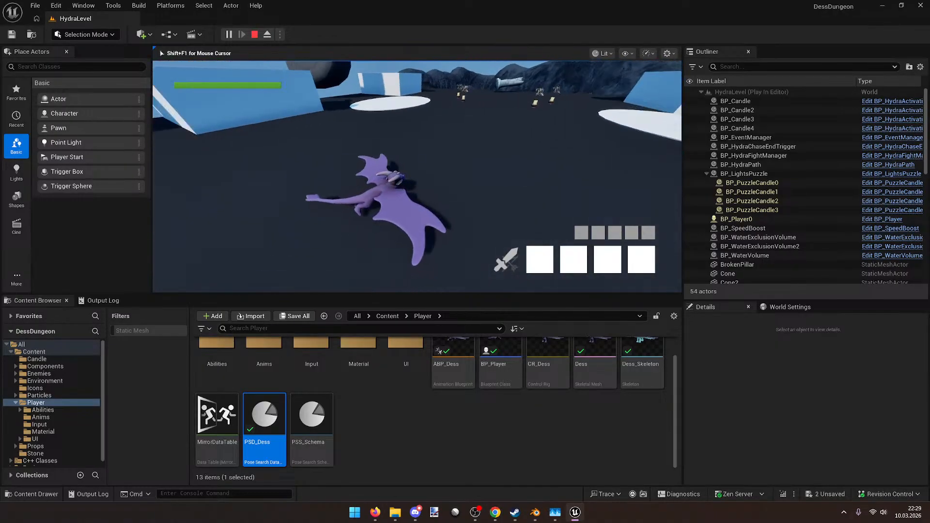
key(w)
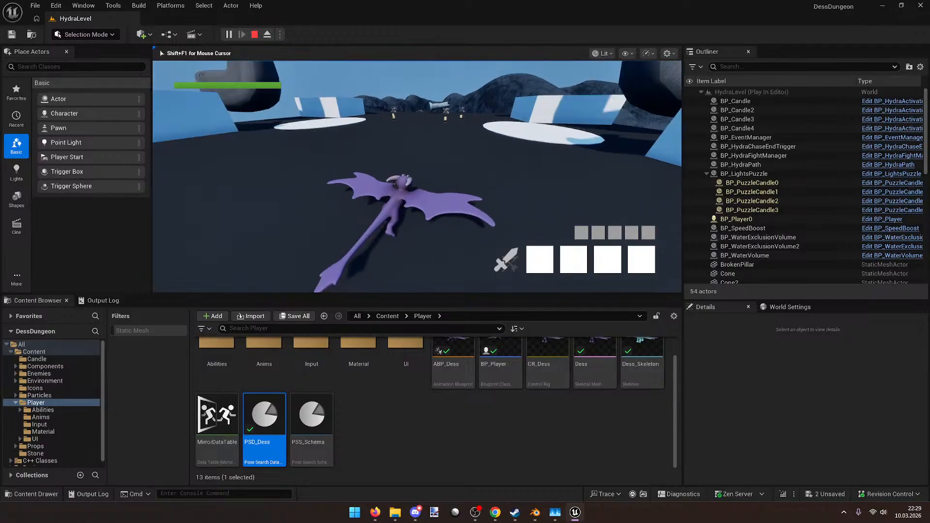
key(w)
key(d)
key(w)
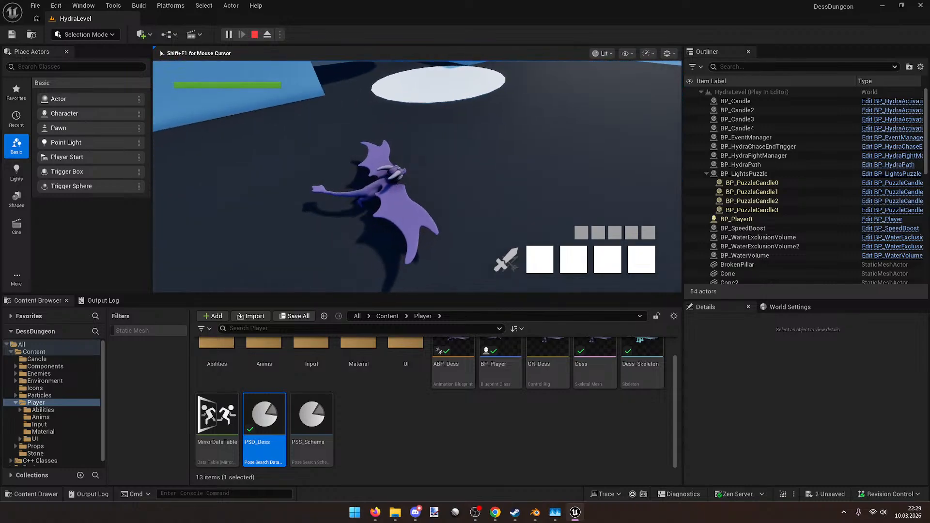
Step: Steer the dragon across the white disc toward the hydra necks, then stop the session
key(w)
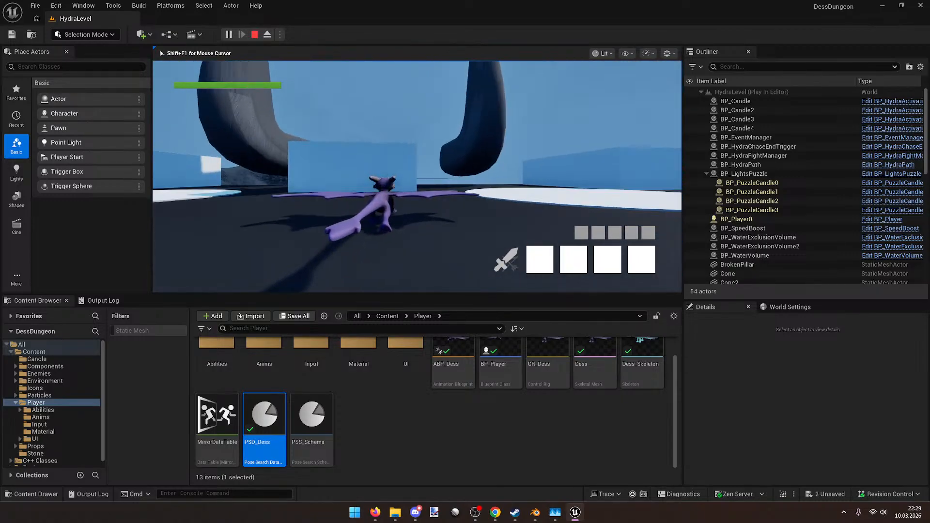
key(d)
key(w)
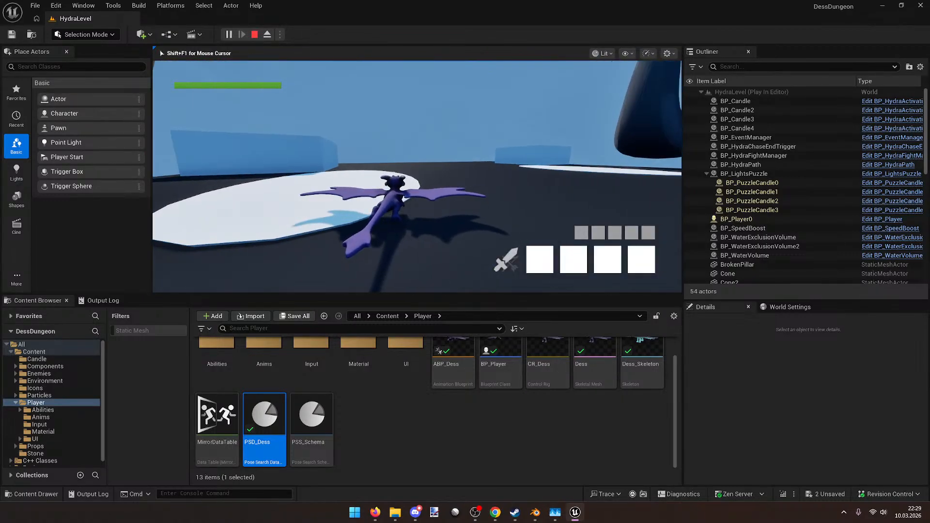
key(d)
key(w)
key(d)
key(w)
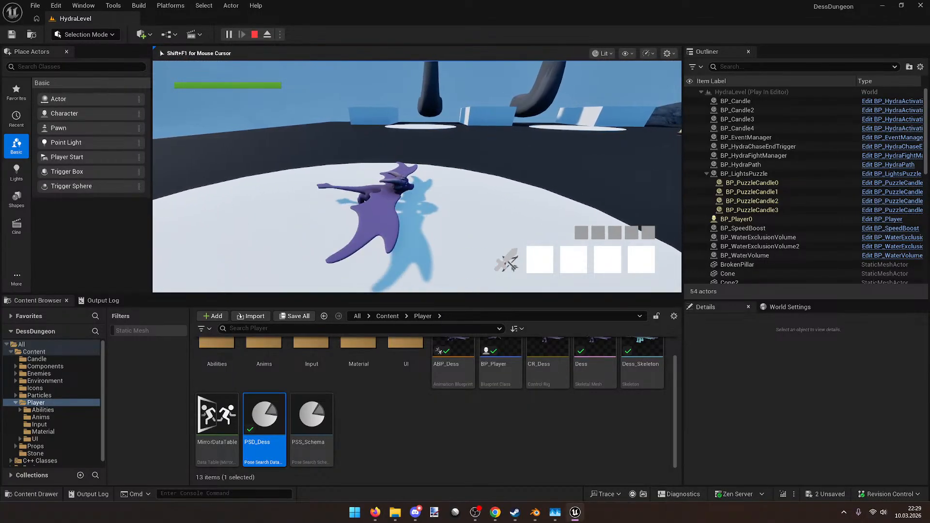
key(w)
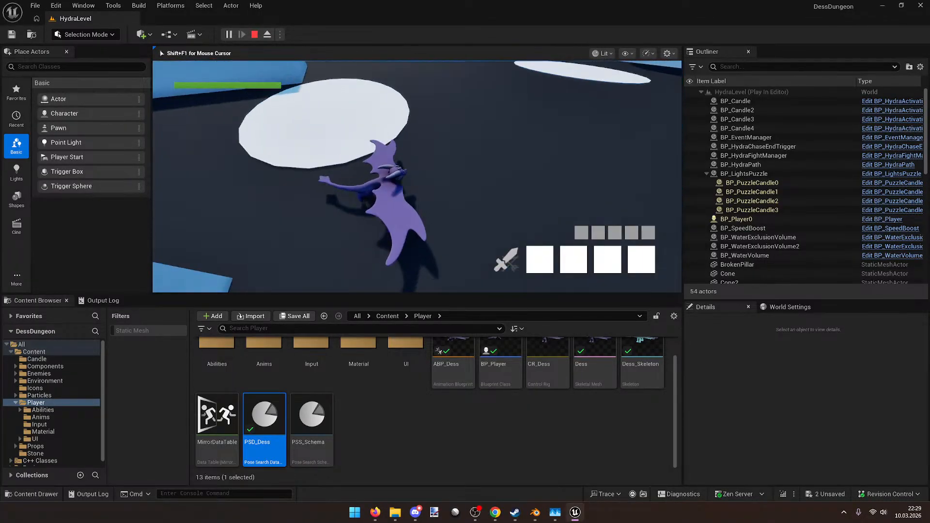
key(w)
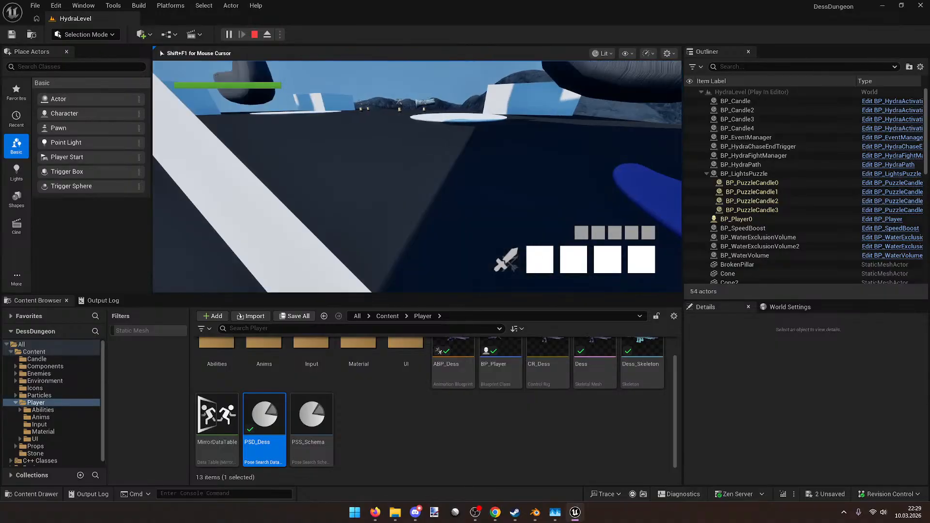
key(Escape)
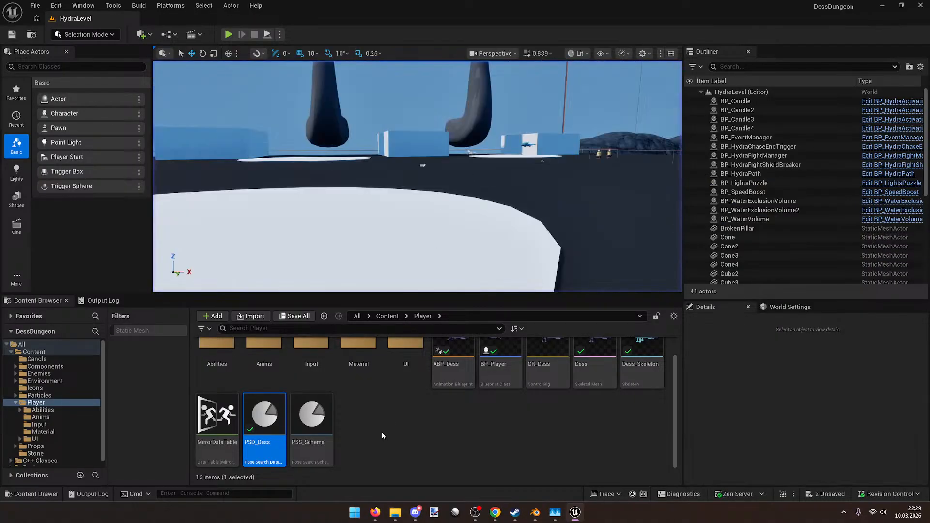
Step: Open PSD_Dess and preview the DessDessRunTurnLSharpRootMotion animation, flying the camera around the dragon
double_click(265, 400)
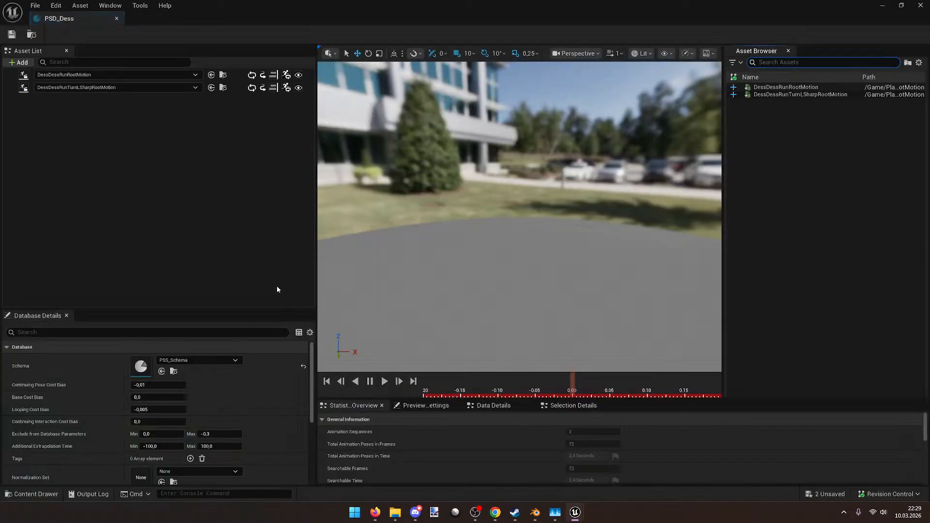
click(233, 88)
key(w)
right_drag(519, 218, 584, 246)
key(s)
key(w)
Step: Set the sharp-turn animation to Mirrored Only and preview both dragons playing
click(272, 88)
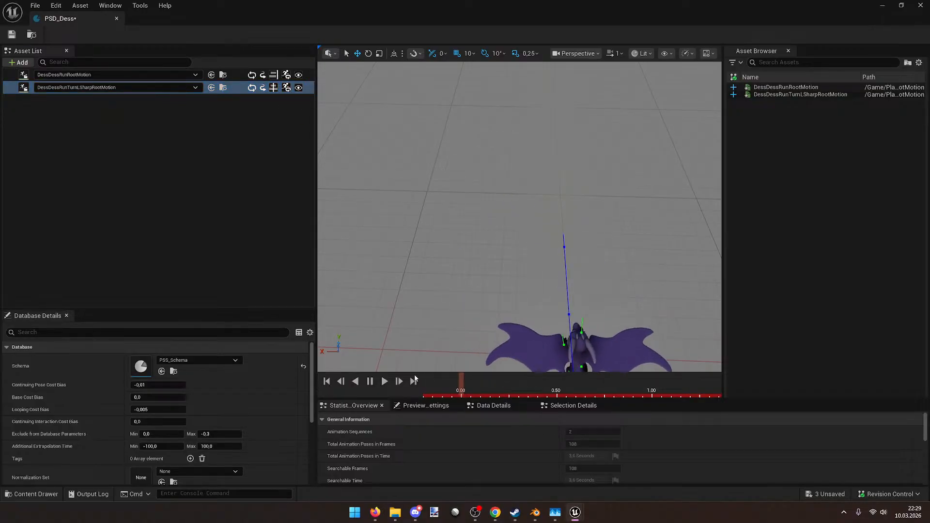
key(s)
right_drag(504, 290, 421, 240)
click(235, 76)
click(235, 87)
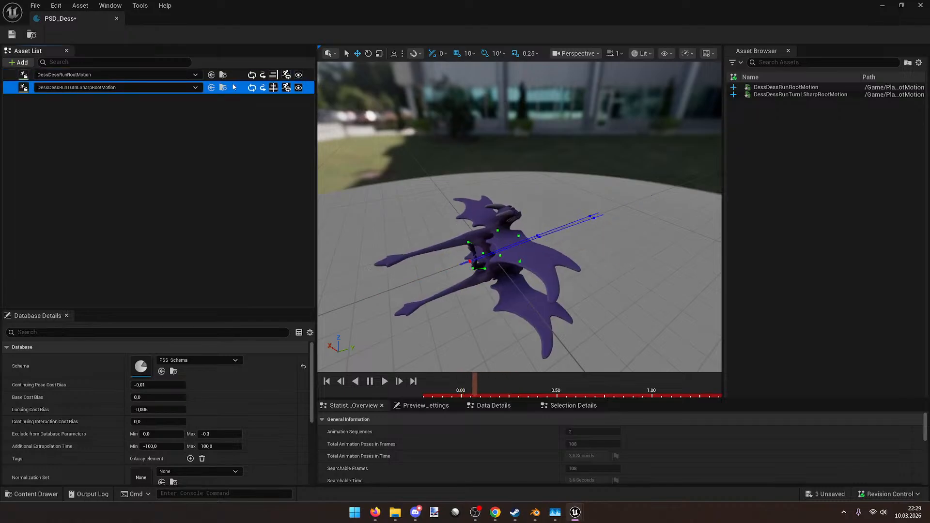
key(a)
right_drag(416, 193, 507, 162)
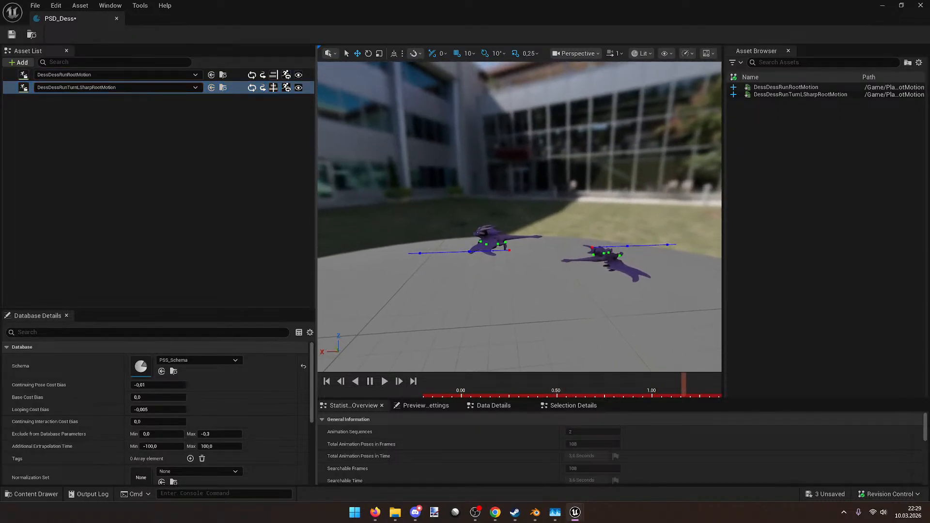
right_drag(368, 170, 409, 179)
Step: Compare the straight run with the mirrored sharp turn, float the editor, and open MirrorDataTable
click(234, 76)
click(236, 88)
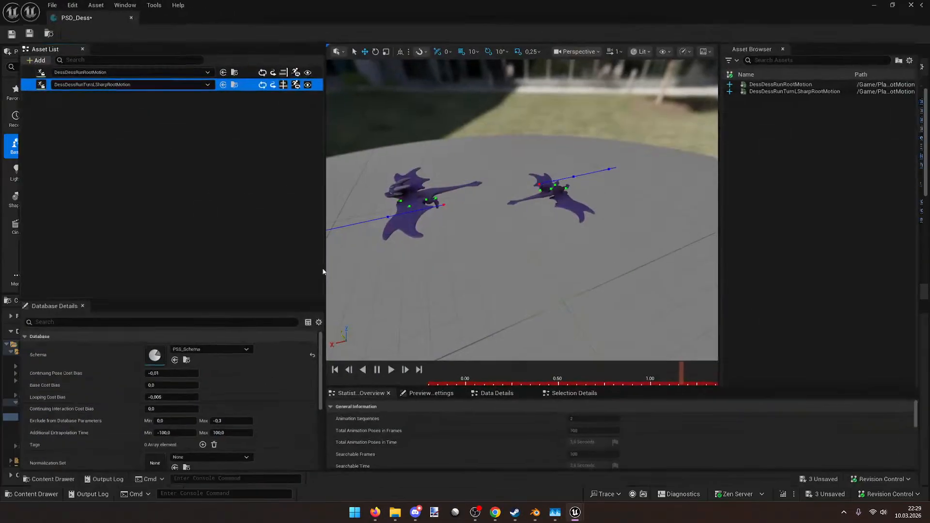
double_click(570, 4)
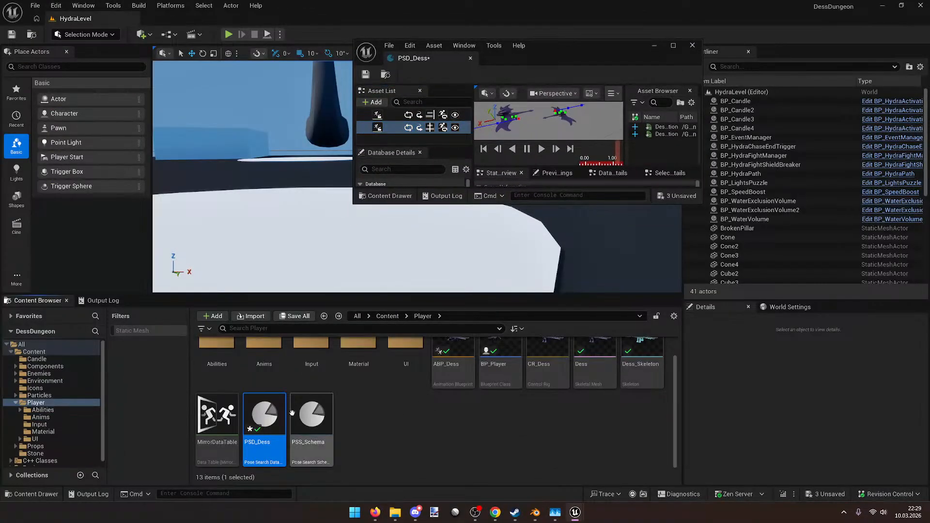
double_click(226, 408)
Step: Maximize and save MirrorDataTable, then preview the sharp-turn animation in PSD_Dess
drag(595, 52, 519, 2)
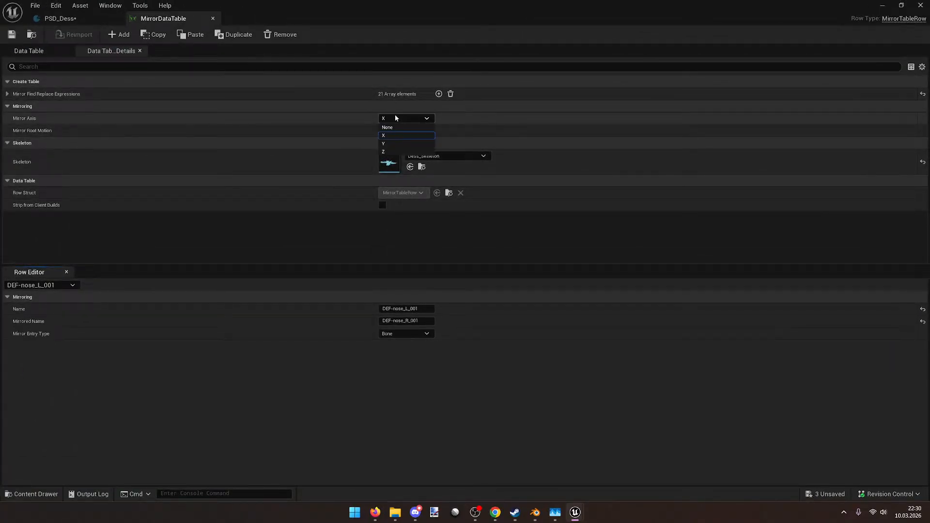
key(ctrl+s)
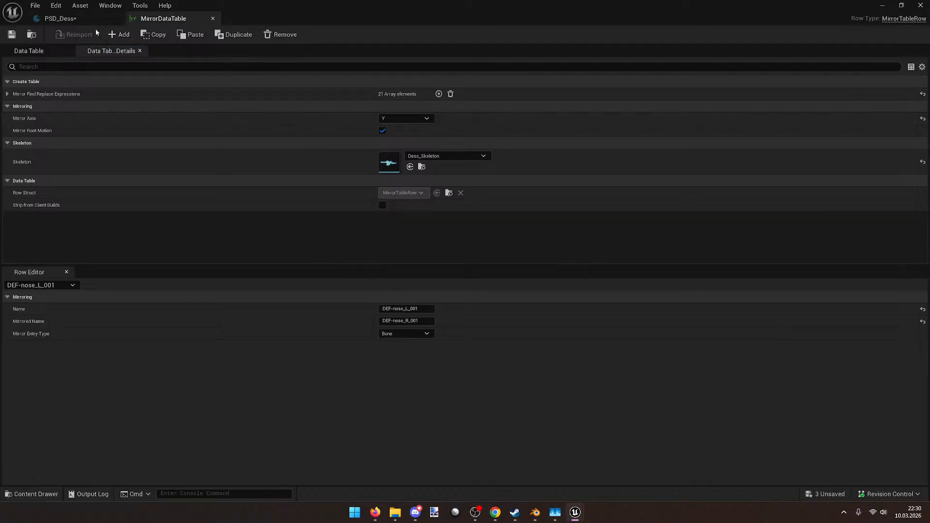
click(57, 18)
click(235, 87)
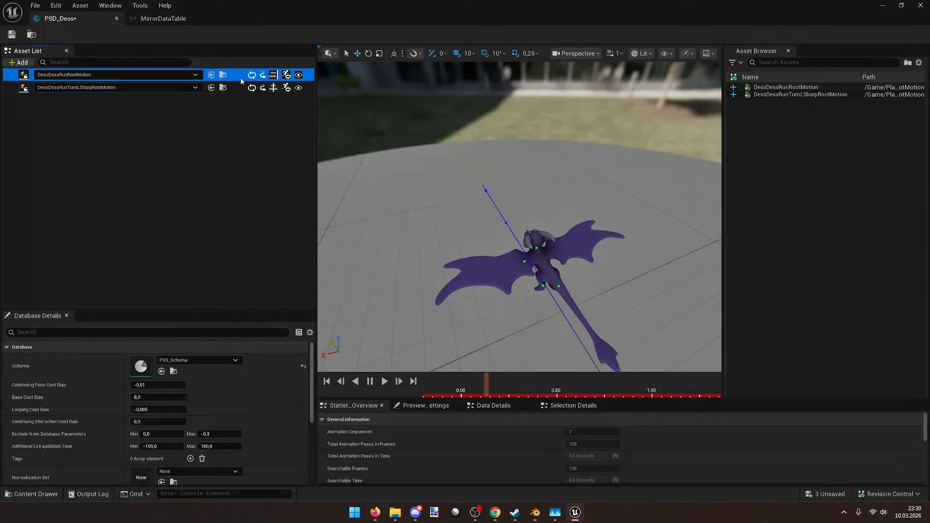
Step: Set the mirror axis to Z, save, and preview DessDessRunRootMotion
click(148, 19)
click(412, 118)
click(402, 145)
key(ctrl+s)
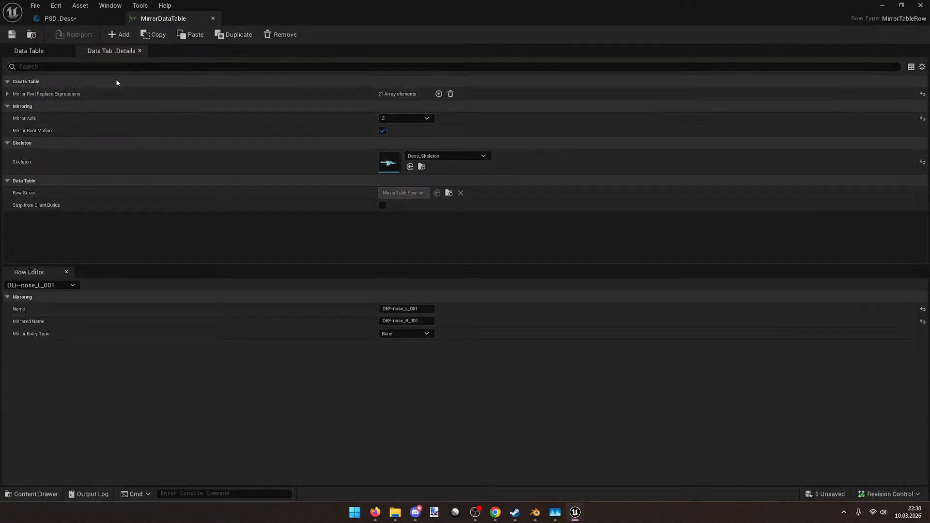
click(83, 20)
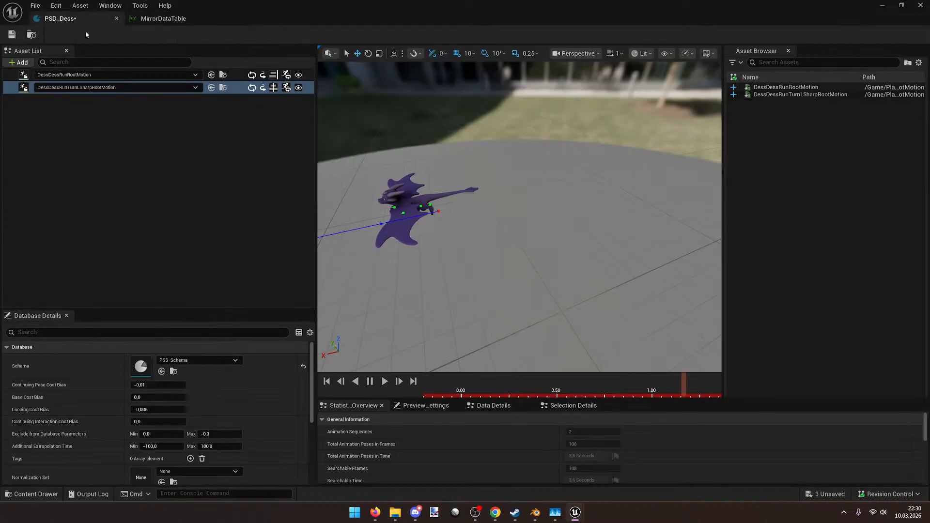
key(Up)
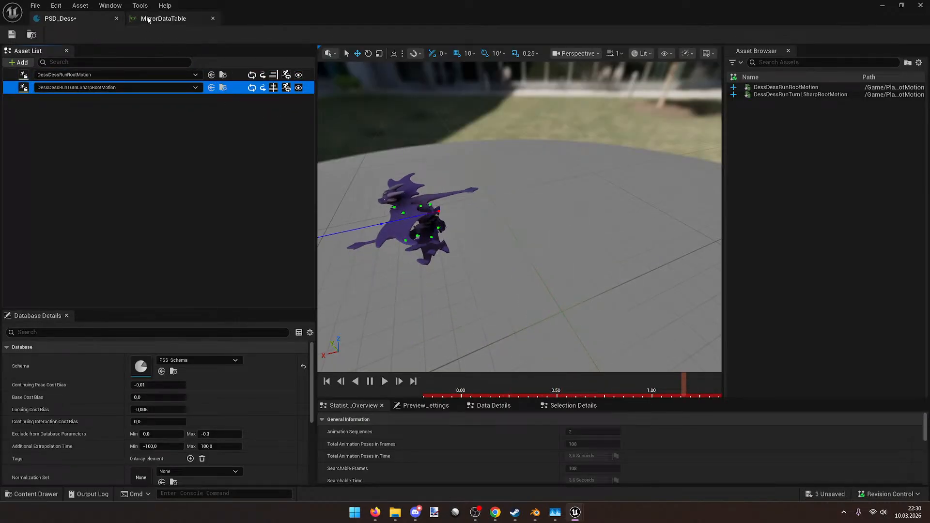
Step: Set the mirror axis to None and preview the straight run together with the sharp turn
click(163, 19)
click(400, 119)
click(398, 127)
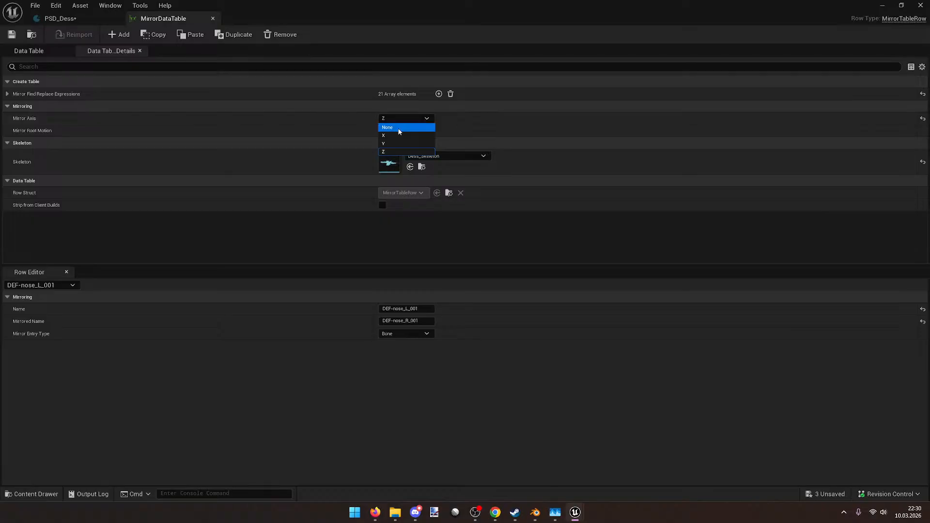
click(72, 19)
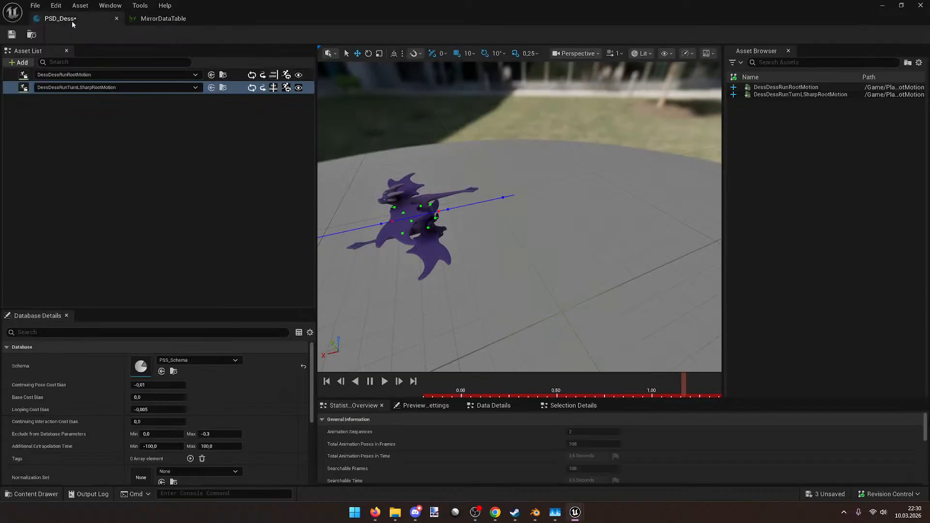
click(240, 87)
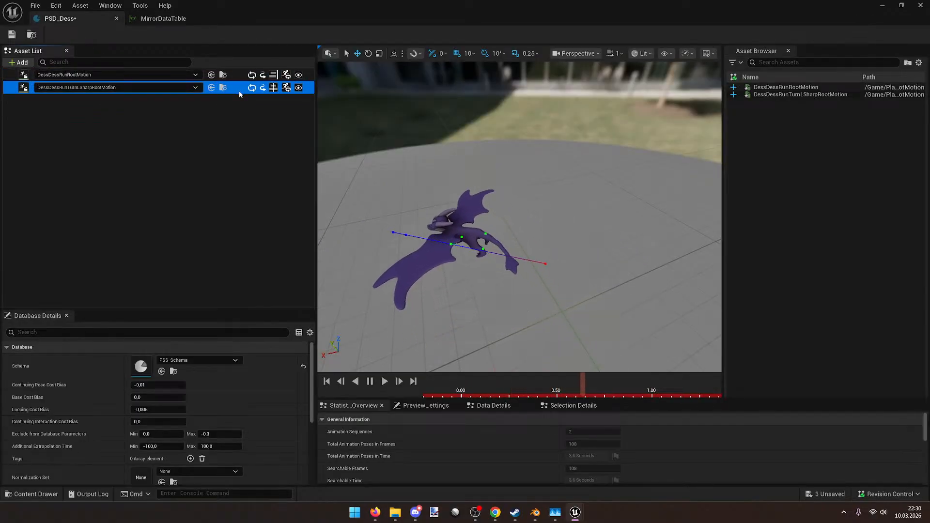
click(239, 76)
ctrl+click(234, 91)
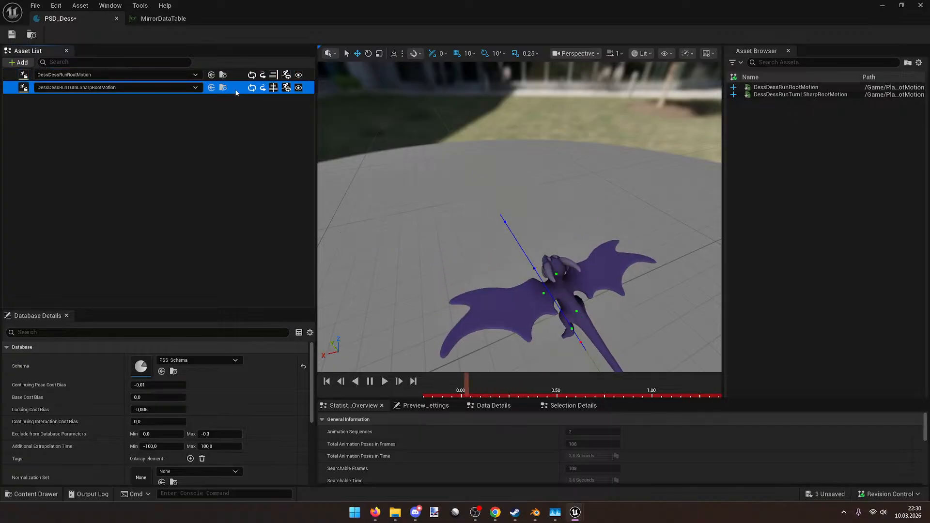
Step: Set the mirror axis to X, keep DEF-nose_L_001 as a Bone entry, save, and preview the sharp left turn
click(157, 20)
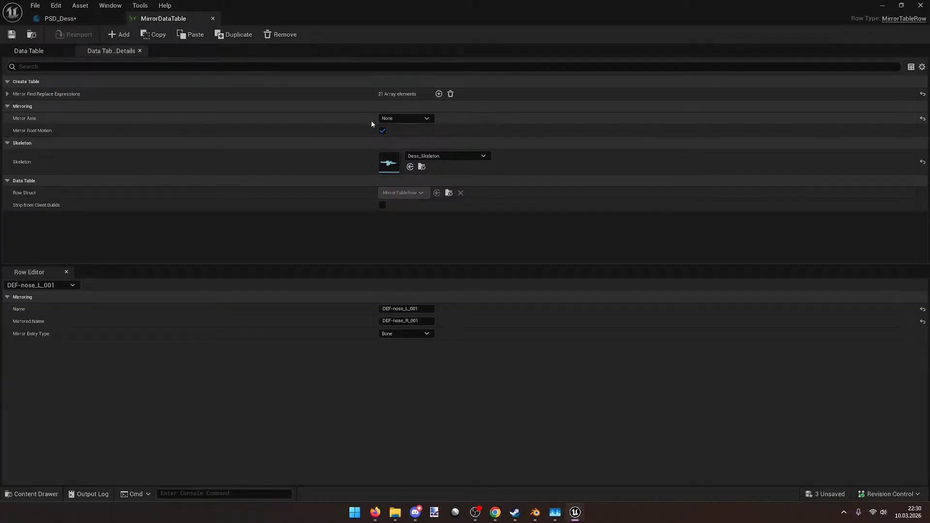
click(392, 119)
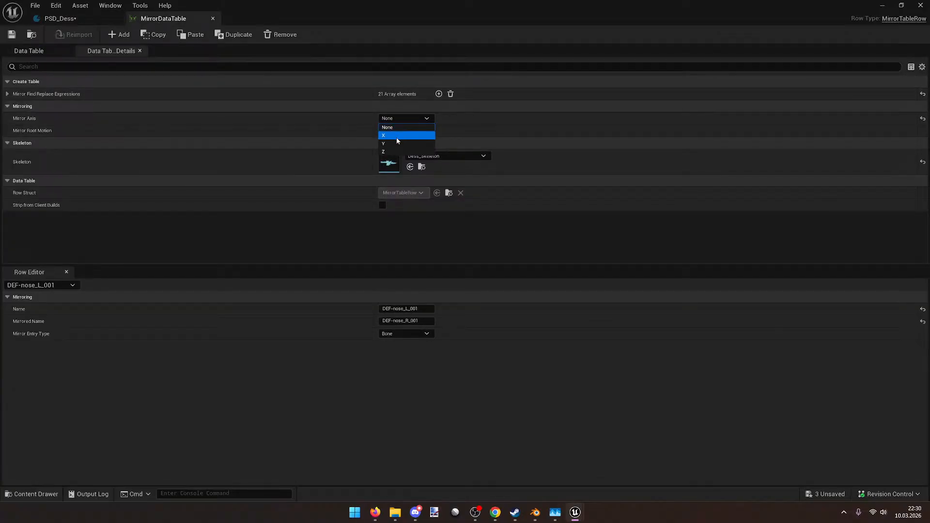
click(396, 136)
click(61, 285)
click(61, 285)
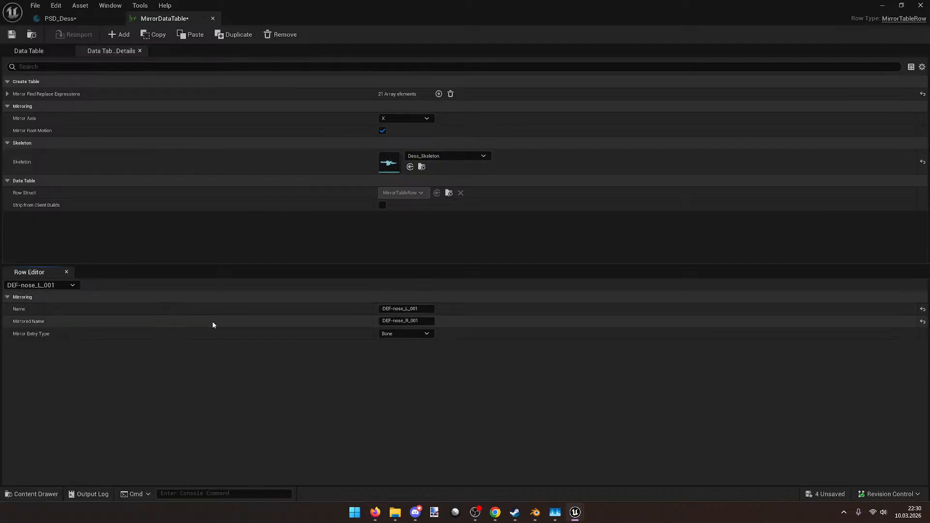
click(409, 335)
click(429, 339)
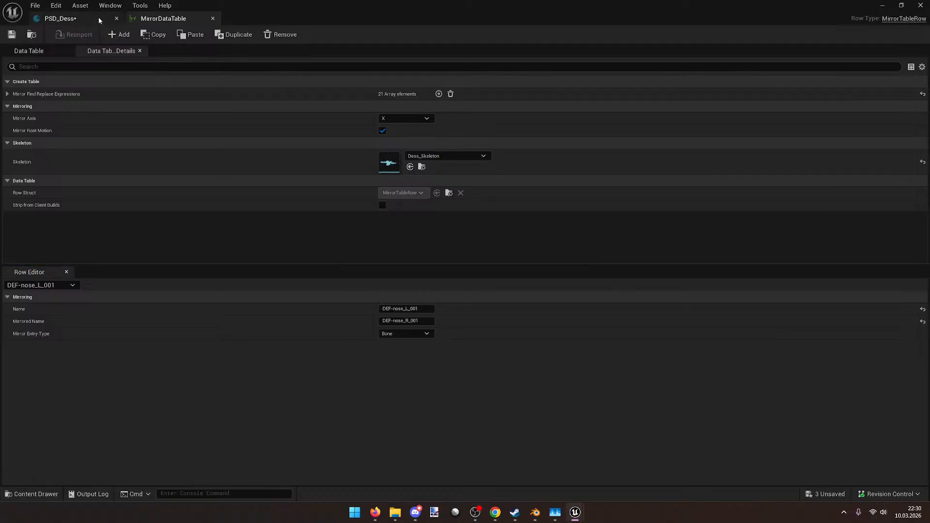
key(ctrl+s)
click(61, 18)
click(235, 88)
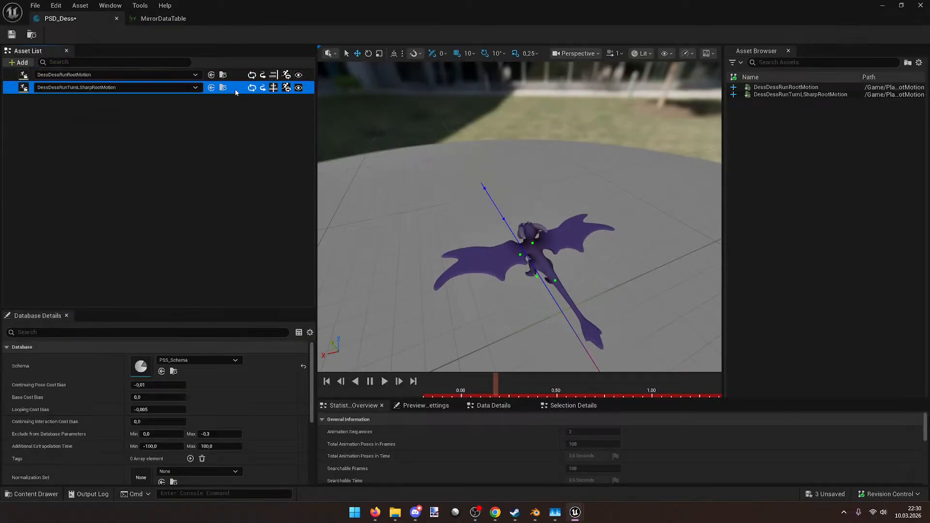
mouse_move(549, 229)
right_down()
mouse_move(530, 155)
mouse_move(533, 242)
mouse_move(518, 208)
mouse_move(518, 232)
mouse_move(499, 213)
mouse_move(509, 208)
mouse_move(553, 233)
right_up()
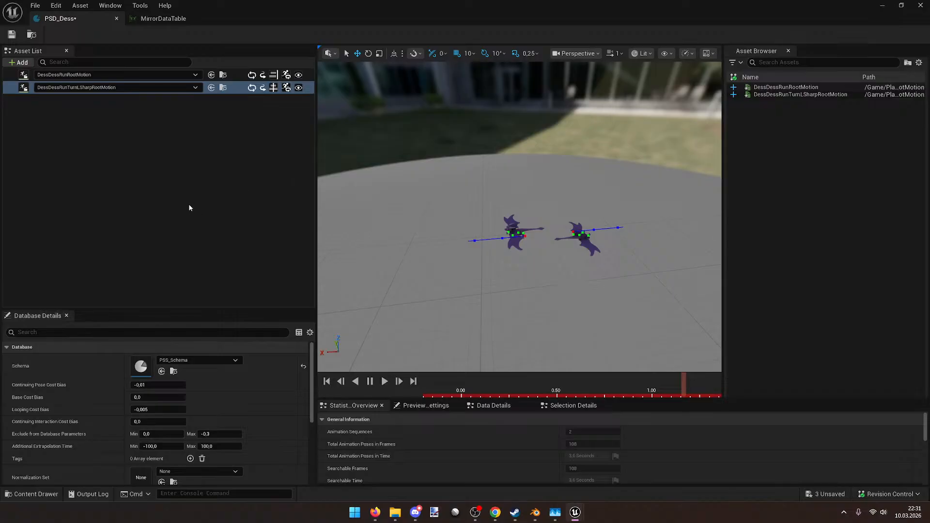
scroll(272, 414, down, 5)
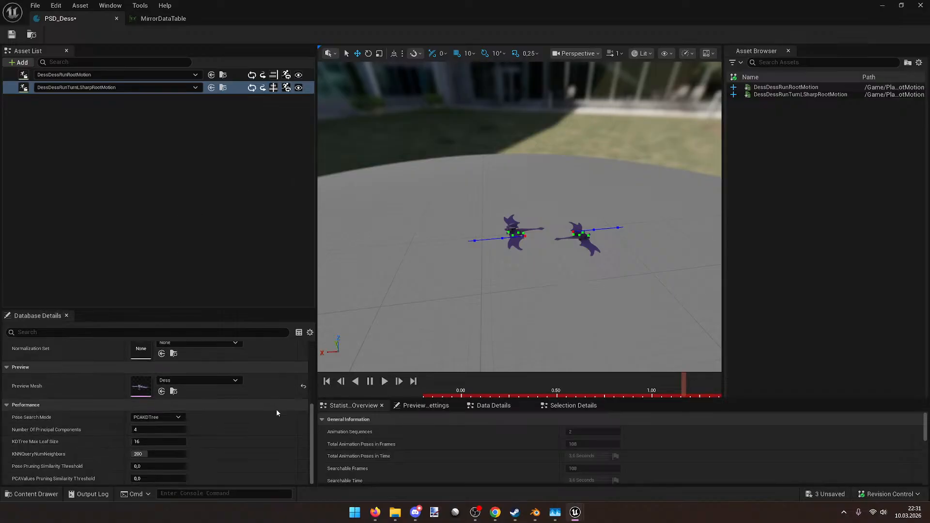
Step: Turn off Mirror Root Motion in MirrorDataTable and preview the result in PSD_Dess
click(167, 19)
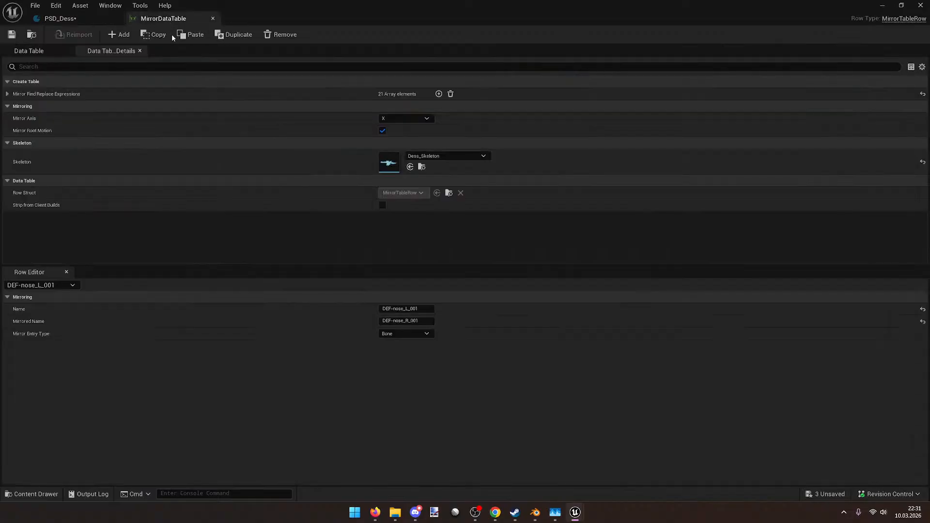
click(49, 52)
click(112, 51)
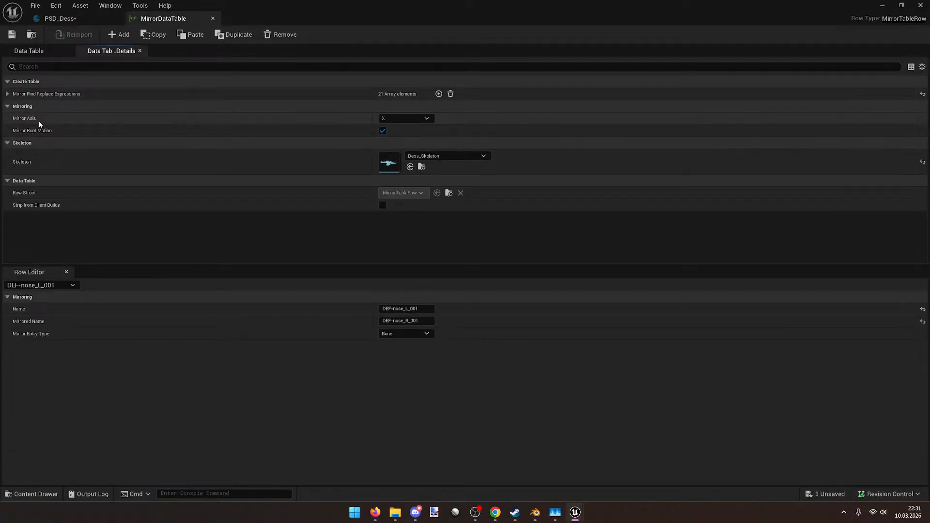
click(382, 130)
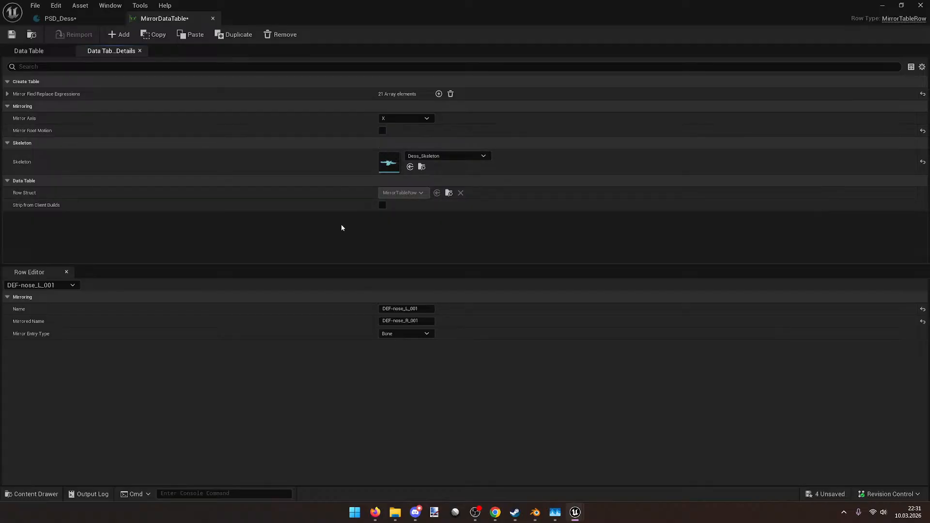
click(60, 19)
click(239, 88)
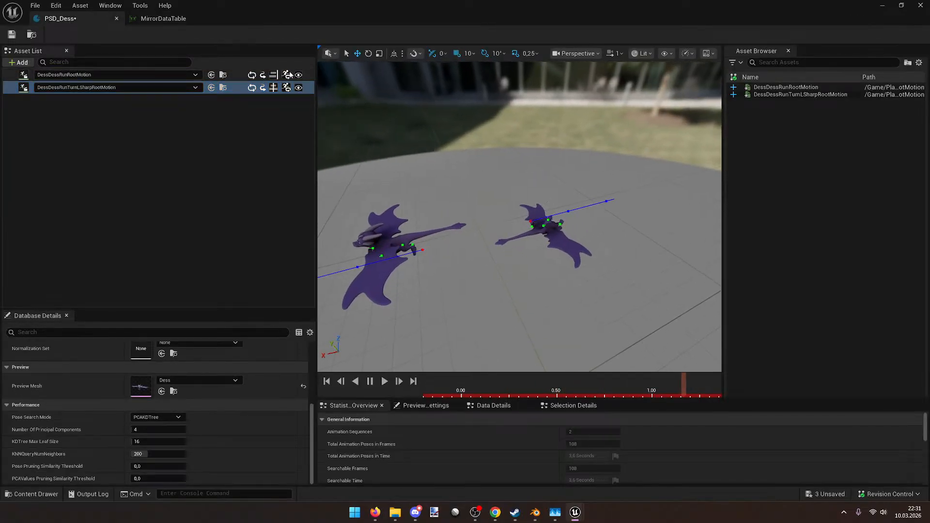
Step: Re-enable Mirror Root Motion, then shrink PSD_Dess to reveal the Player folder
click(163, 18)
click(382, 130)
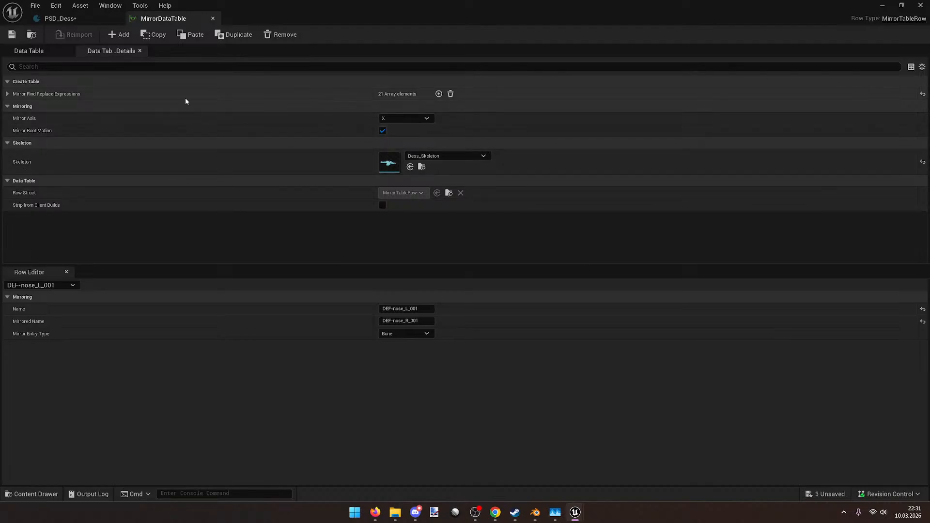
click(12, 93)
click(12, 94)
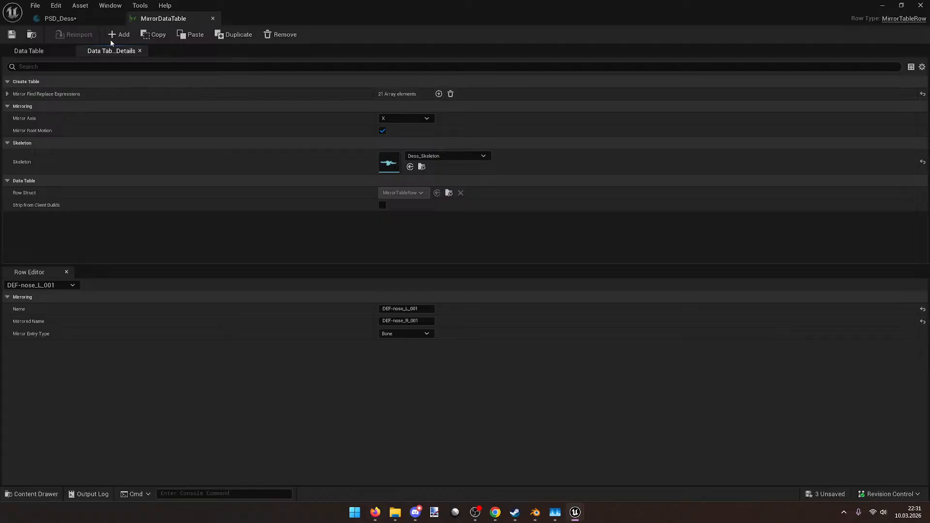
click(63, 20)
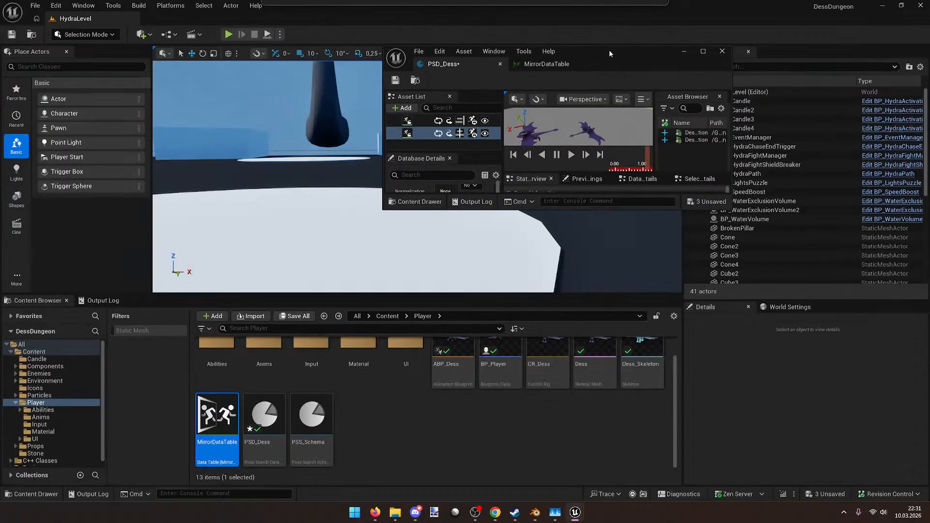
drag(605, 6, 609, 49)
click(482, 456)
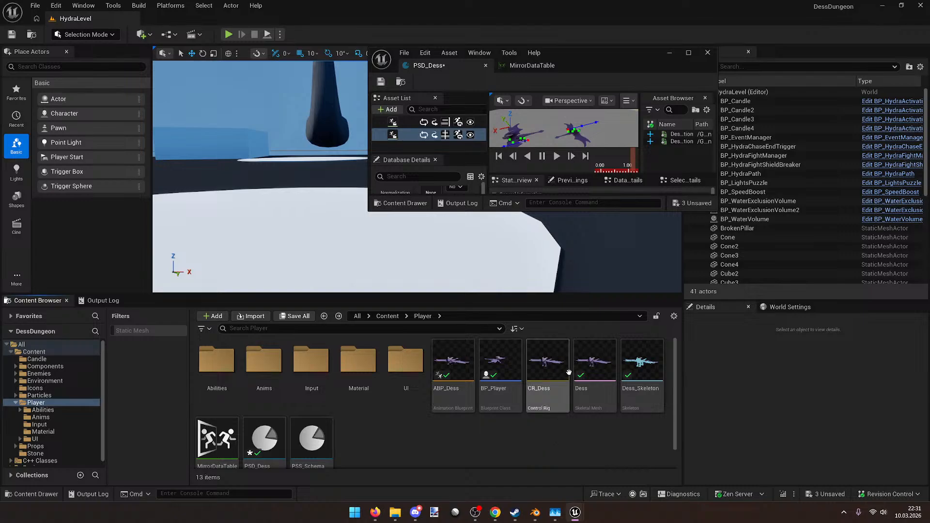
Step: Open the Dess skeletal mesh editor full screen and select the root bone, viewing the dragon from the side
click(592, 372)
double_click(580, 371)
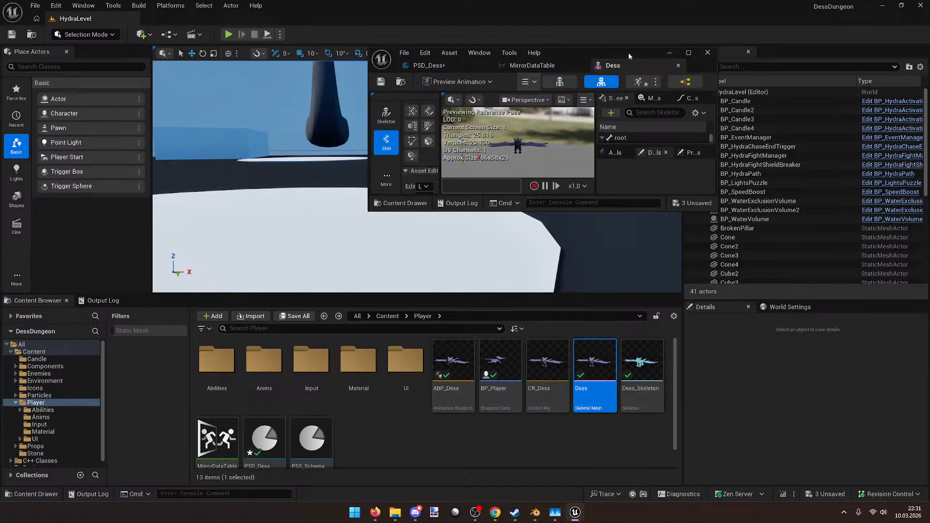
double_click(628, 52)
click(629, 91)
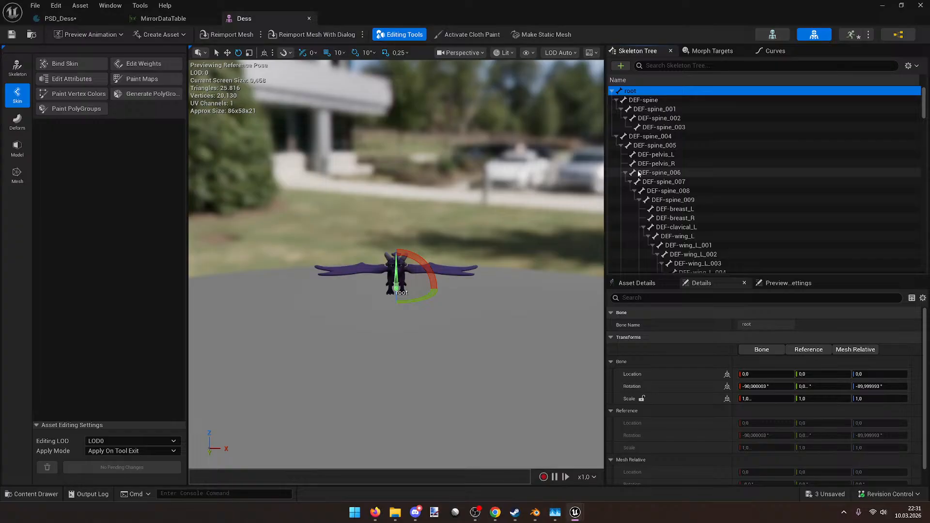
click(879, 386)
key(w)
right_drag(532, 238, 358, 243)
scroll(490, 236, down, 5)
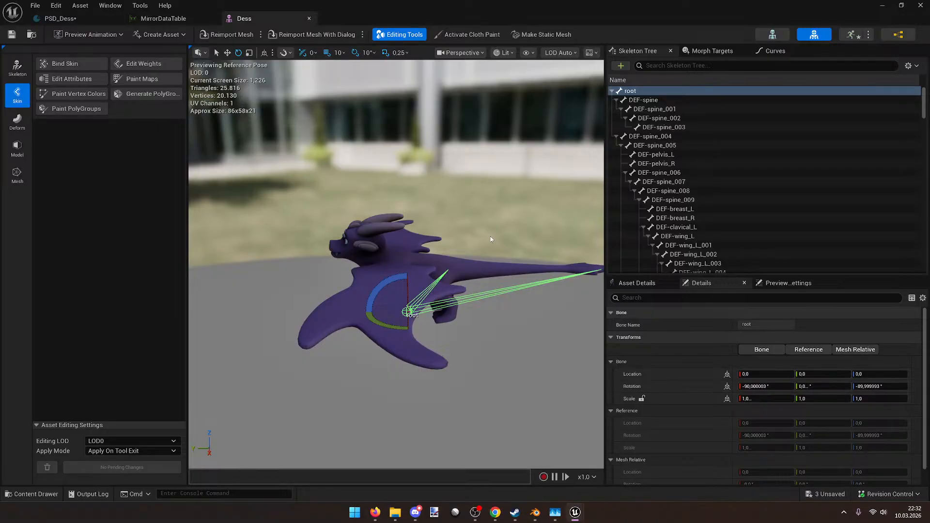
right_drag(474, 230, 397, 303)
key(w)
key(d)
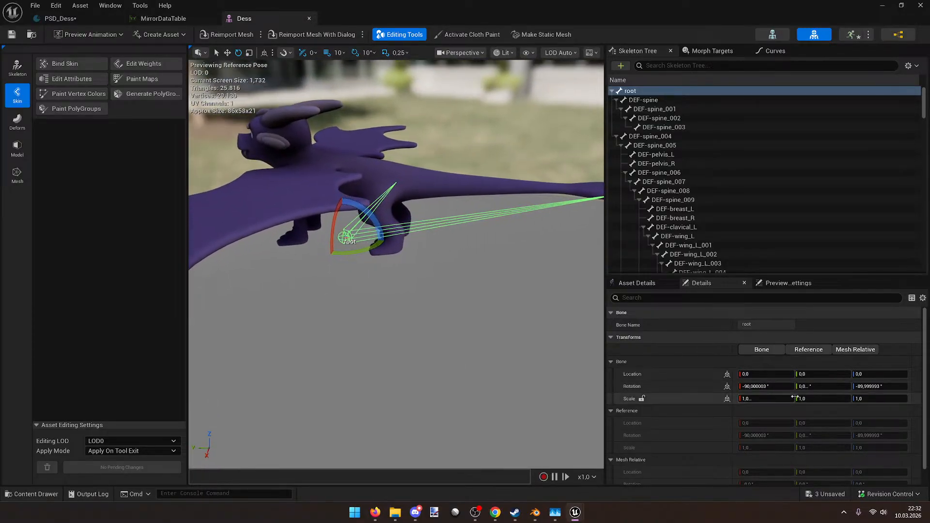
Step: Try setting the root bone's yaw and roll to 0, resetting each back to original
click(875, 386)
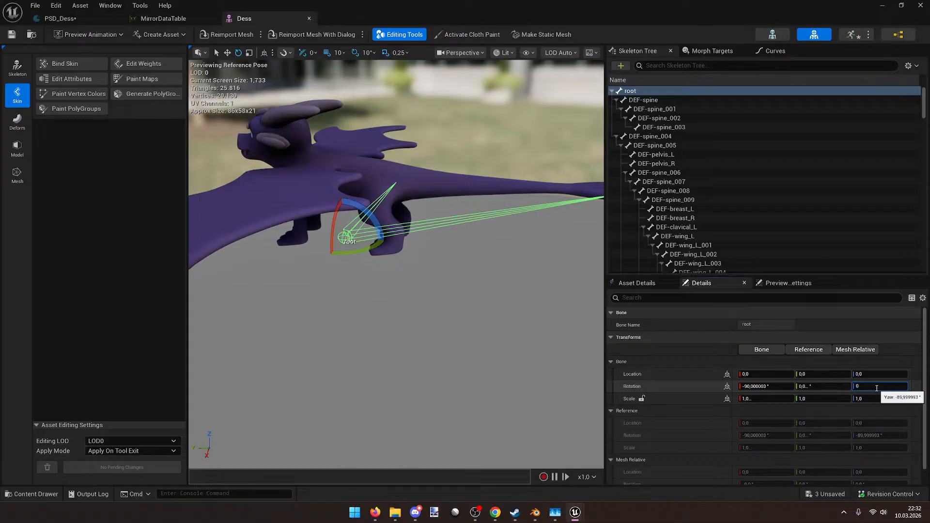
key(Return)
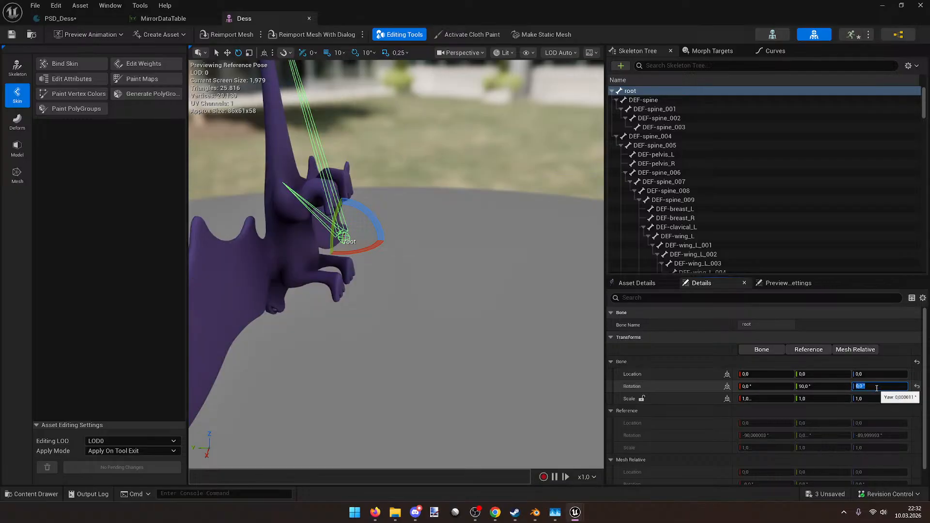
click(917, 386)
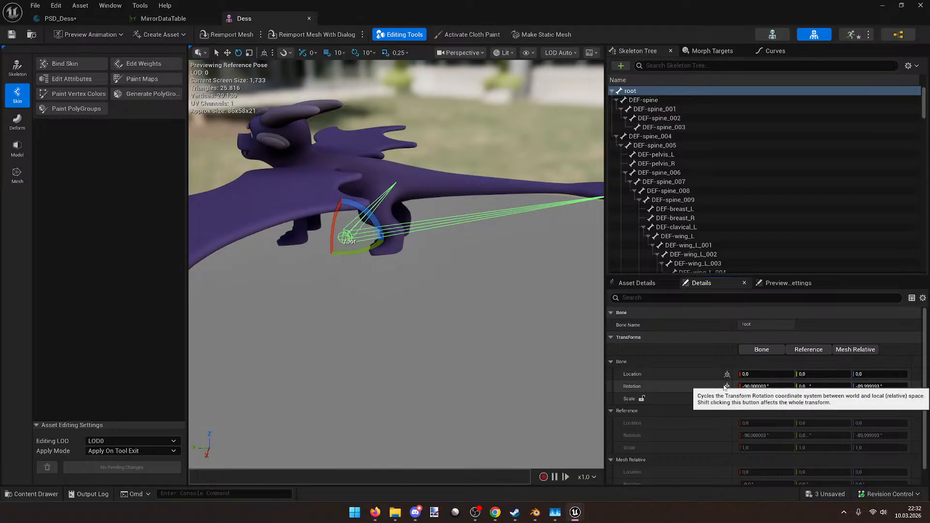
click(768, 386)
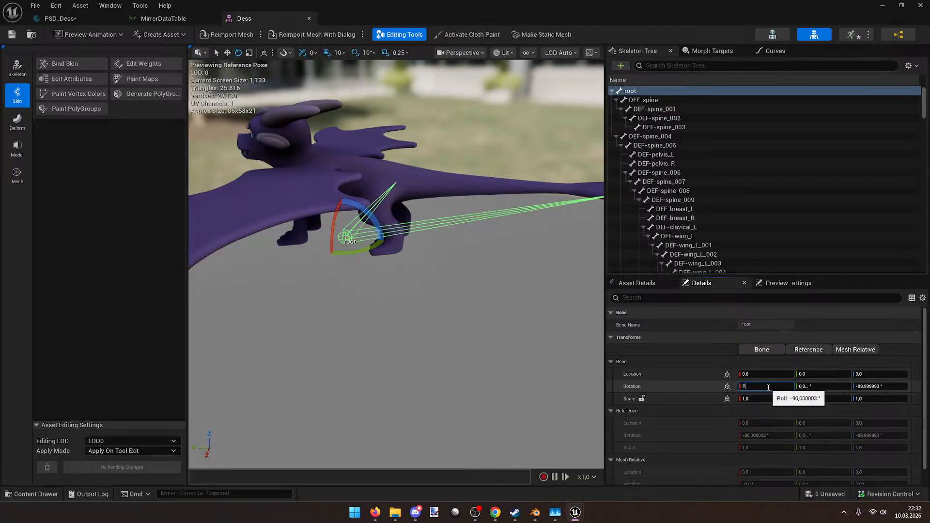
text(0)
key(Return)
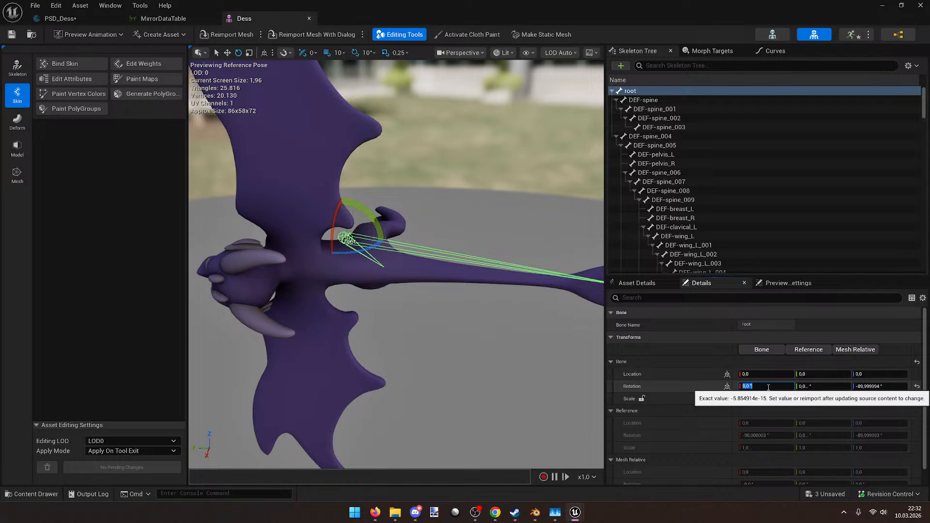
click(917, 386)
drag(898, 386, 895, 387)
click(895, 387)
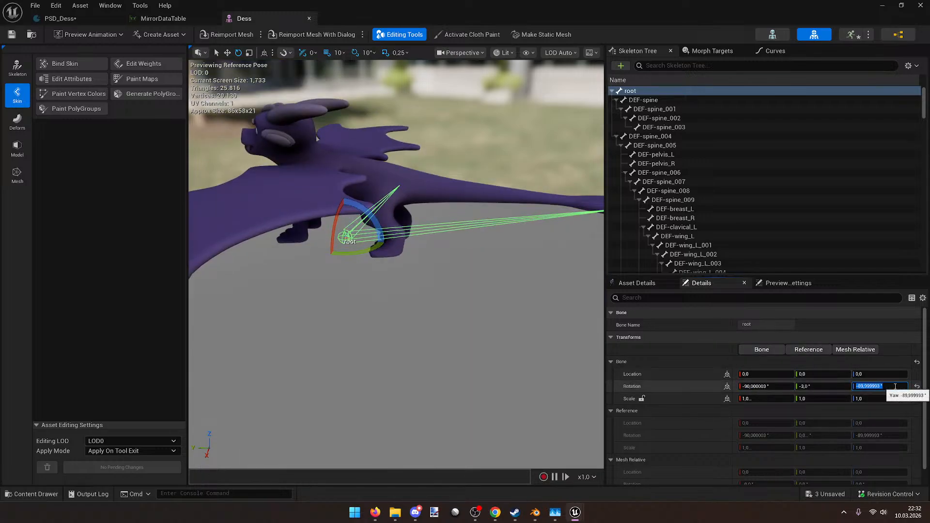
key(Return)
Step: Zero the root bone's pitch, roll and yaw rotation values
click(832, 386)
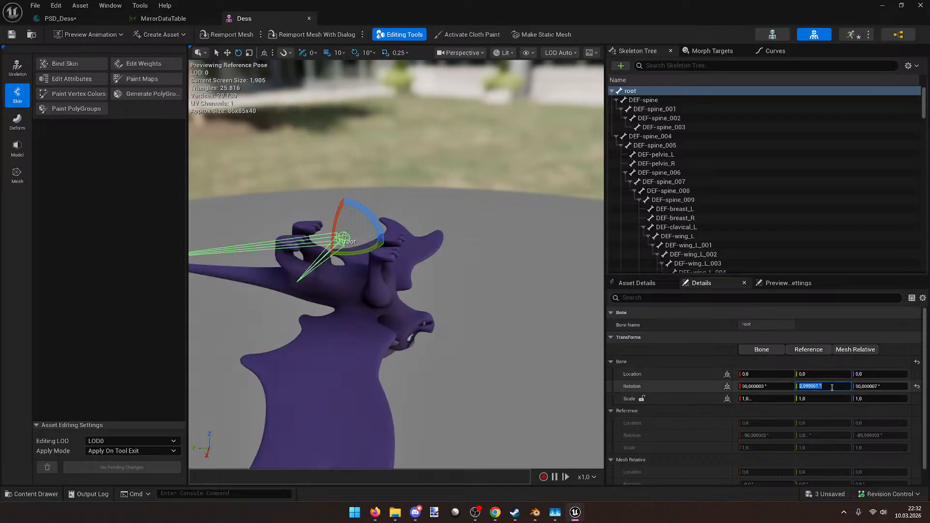
text(0)
click(774, 387)
text(0)
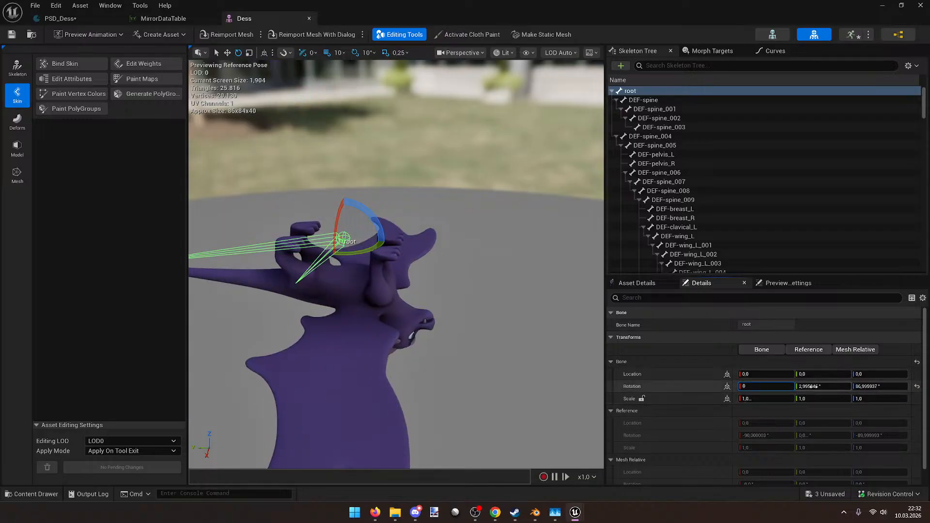
click(814, 387)
text(0)
click(857, 386)
text(0)
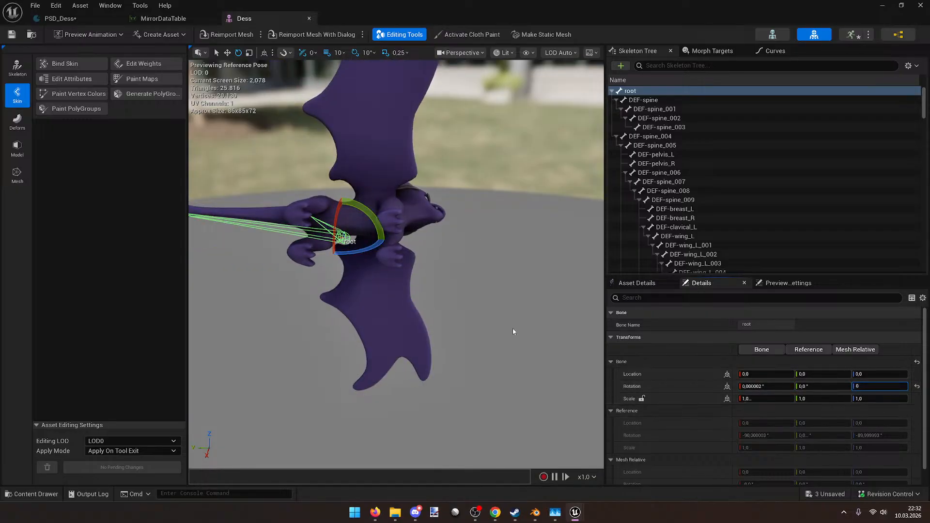
key(Return)
right_drag(436, 261, 402, 261)
click(873, 386)
text(0)
click(510, 293)
right_drag(510, 293, 622, 301)
Step: Reselect the root bone and reset its rotation to the original values
click(343, 222)
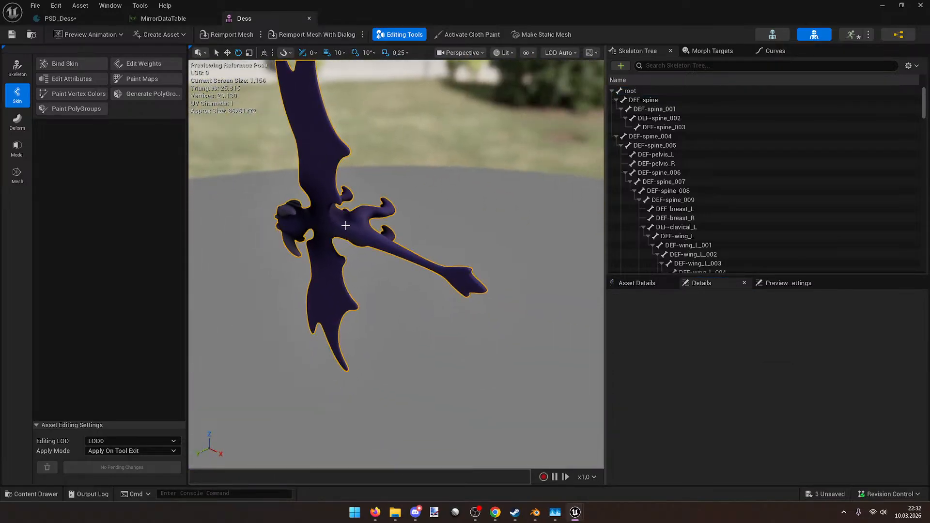
click(631, 92)
click(917, 387)
click(918, 386)
right_drag(398, 271, 454, 260)
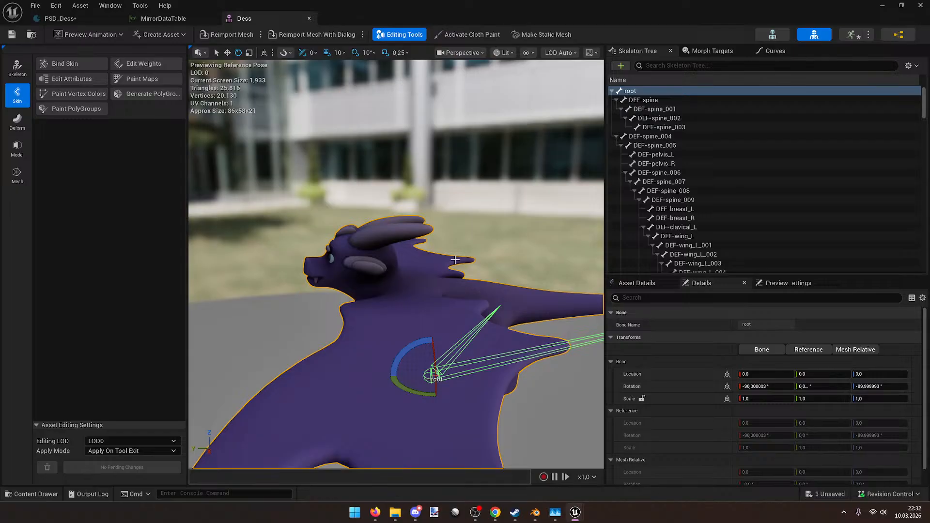
right_drag(449, 257, 421, 238)
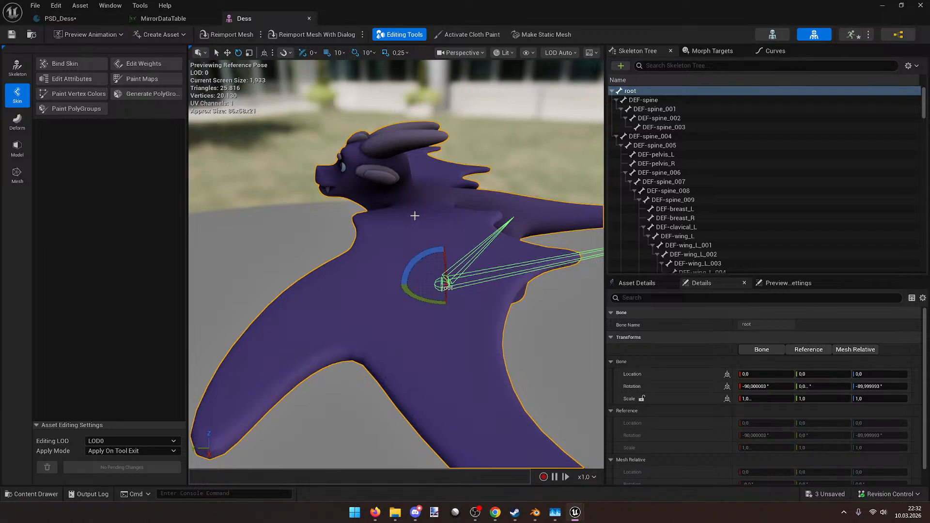
Step: Inspect the DEF-spine and DEF-spine_001 bone transforms, then close the Dess mesh editor
click(673, 99)
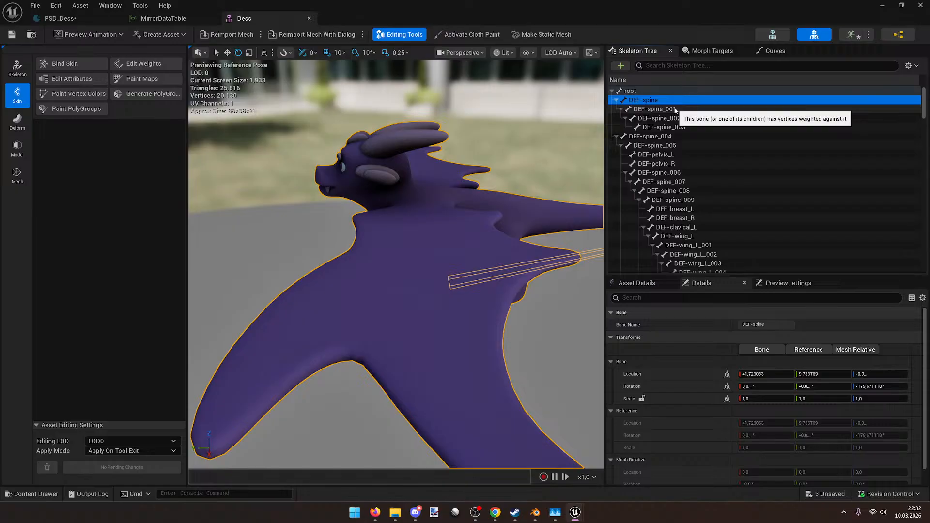
click(674, 110)
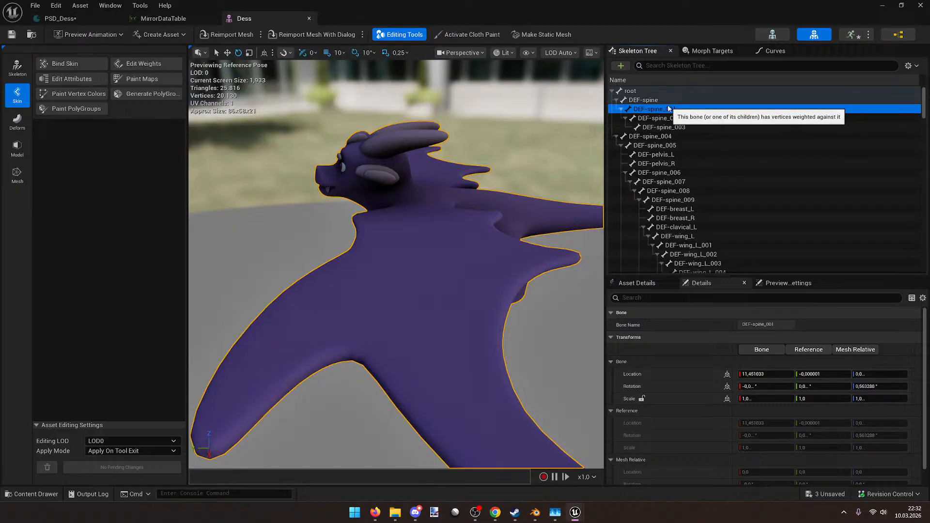
click(662, 100)
click(659, 91)
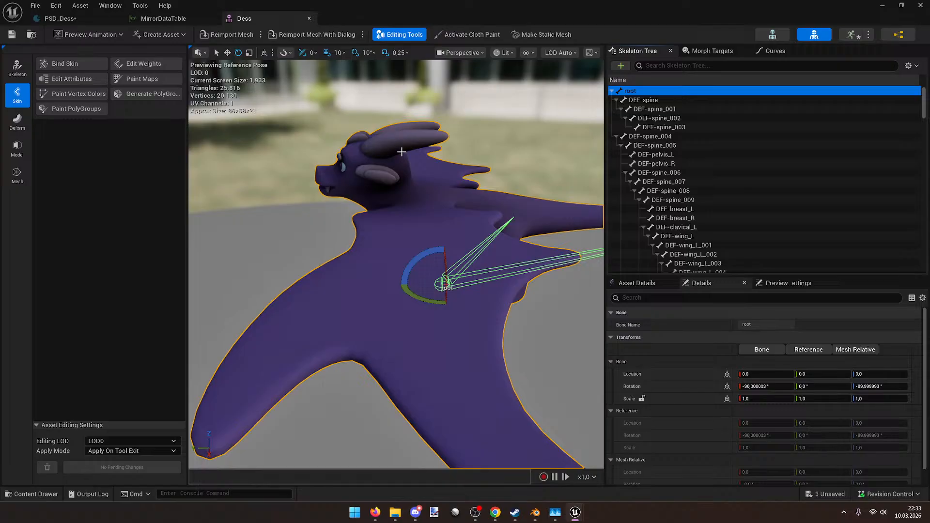
right_drag(407, 202, 407, 217)
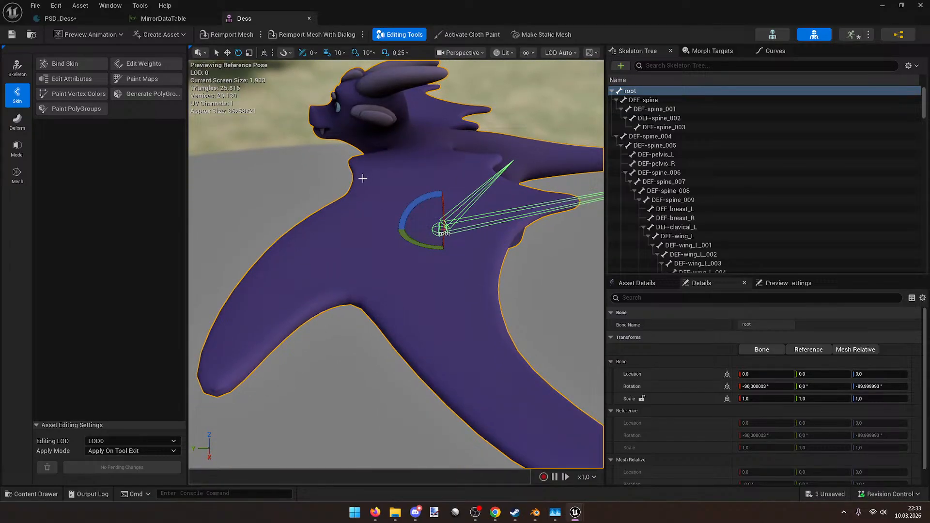
click(309, 19)
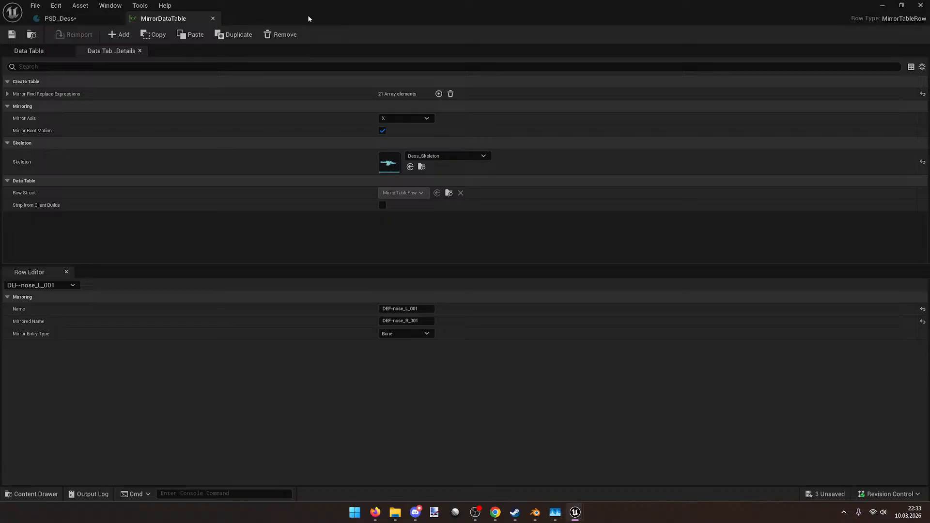
Step: Close MirrorDataTable and change the sharp-turn run's mirror option, starting with Mirrored Only
click(213, 18)
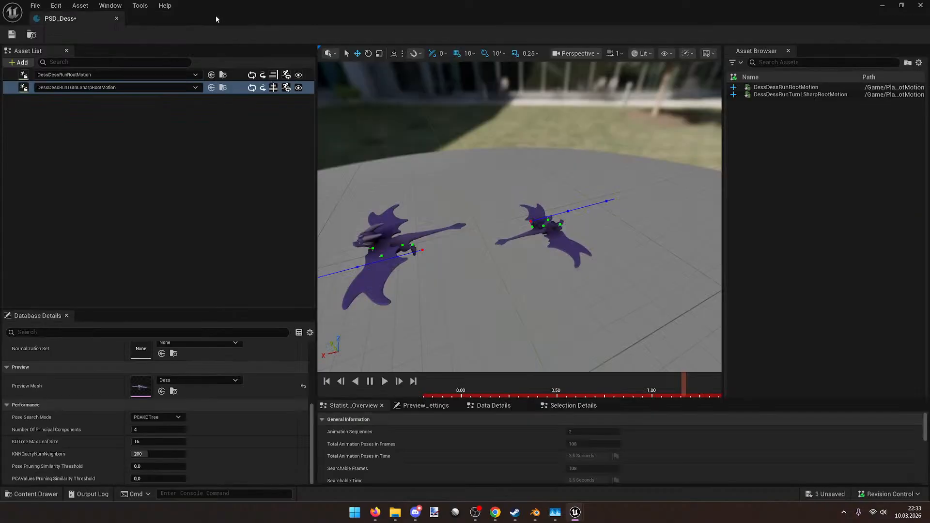
click(272, 88)
click(273, 88)
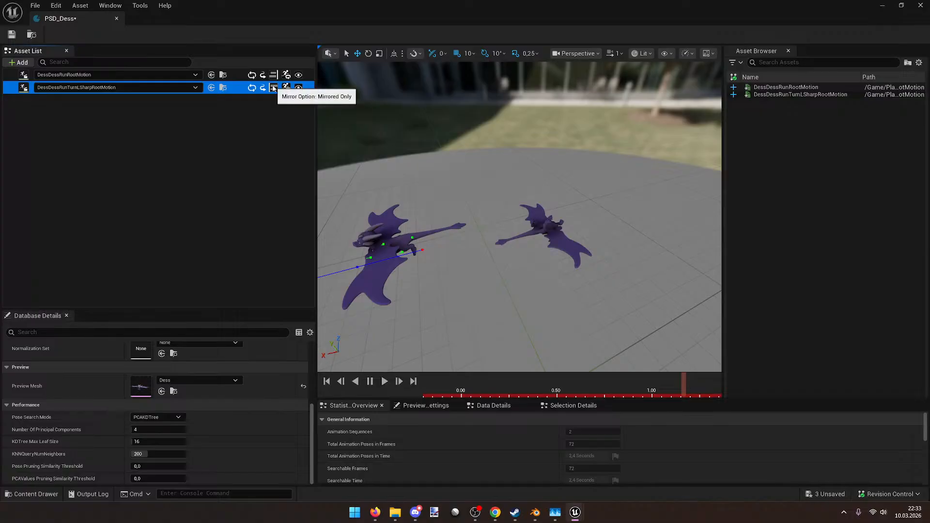
Step: Preview both dragons, restore original plus mirrored poses for the sharp turn, and close PSD_Dess
right_drag(563, 233, 600, 259)
key(w)
key(s)
key(w)
key(w)
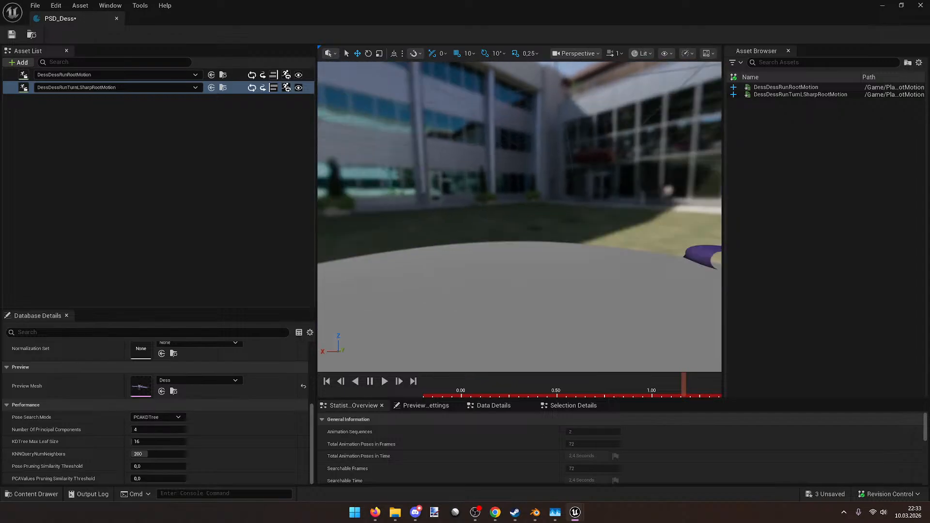
click(274, 91)
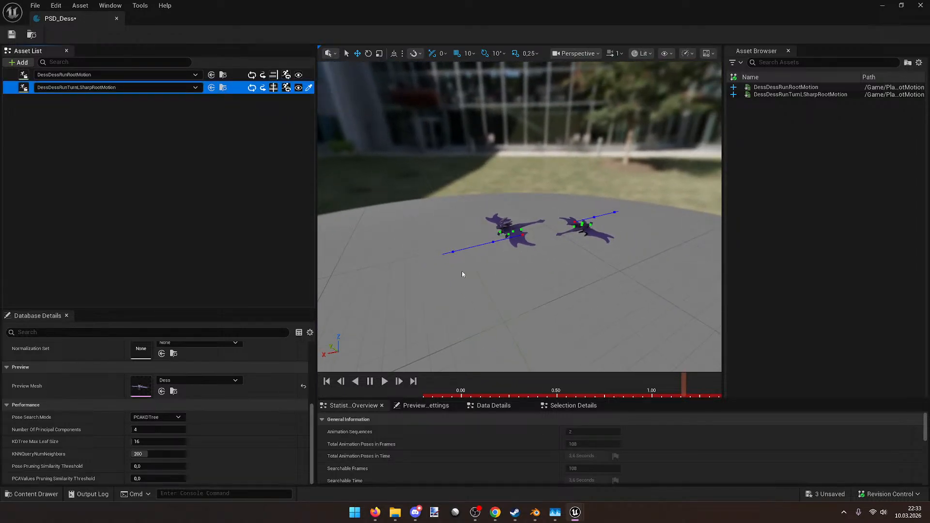
click(921, 5)
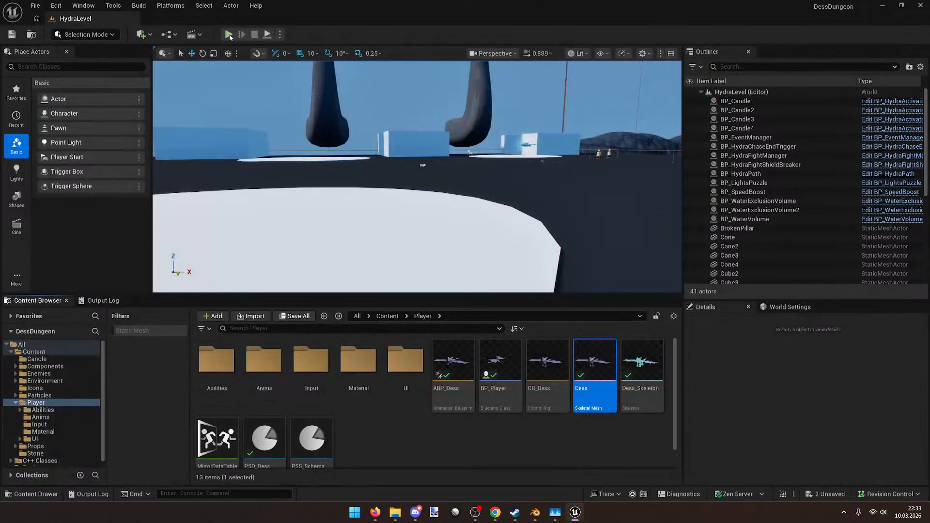
Step: Start Play In Editor and run the dragon Dess forward, turning through the arena
click(228, 34)
key(w)
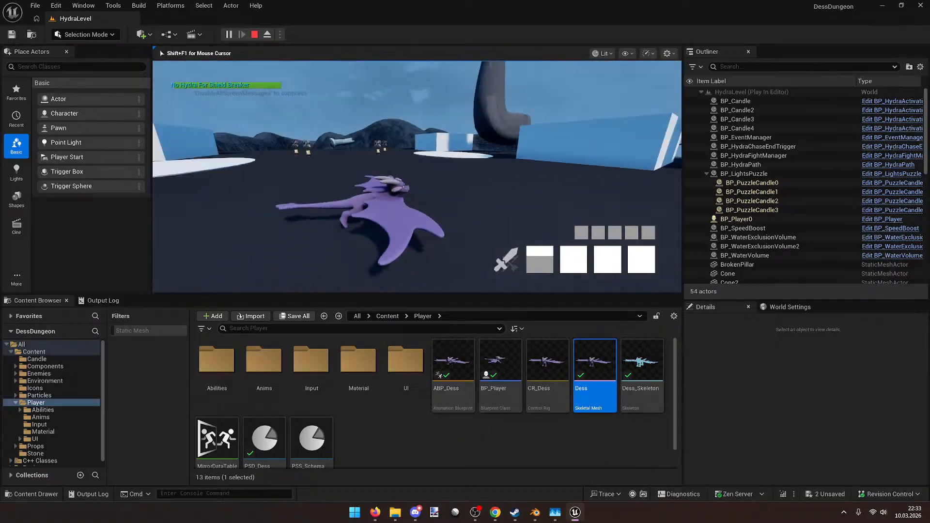
key(w)
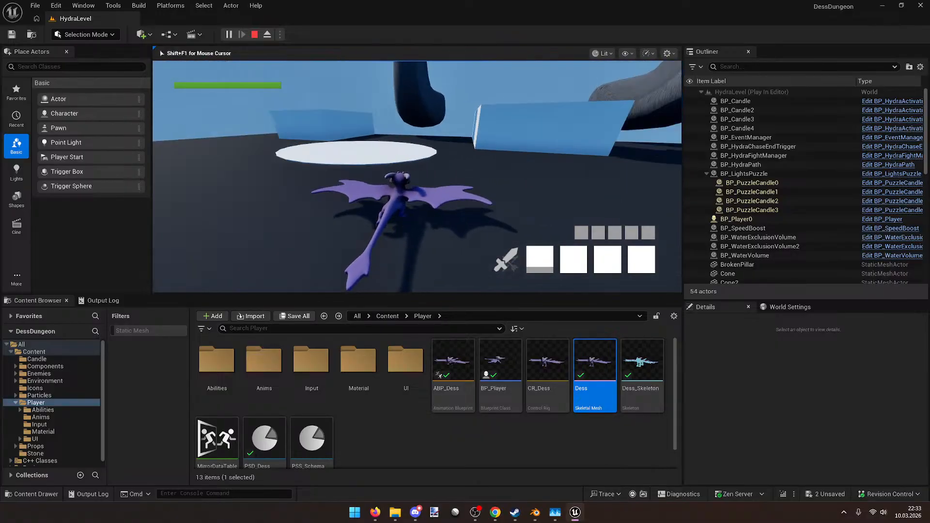
key(w)
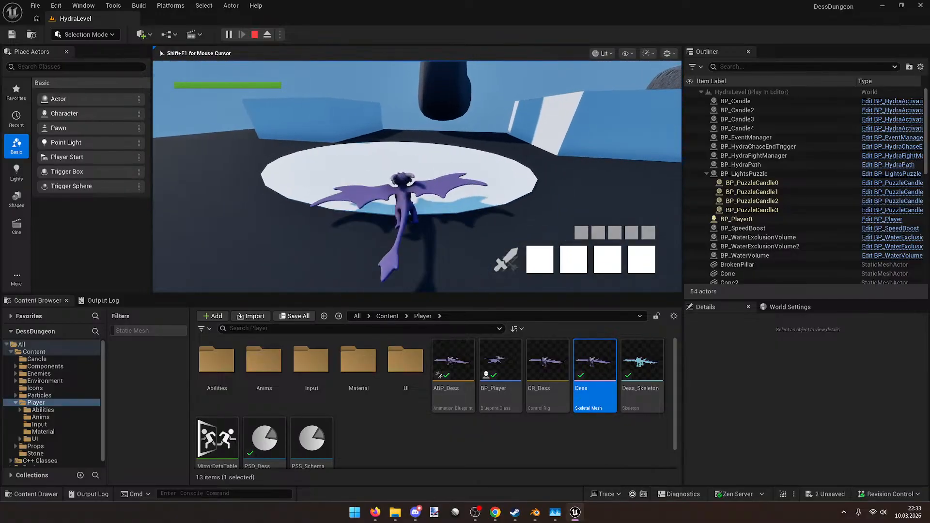
Step: Glance at the Blender dragon rig between stretches of flying Dess toward the hydra
key(w)
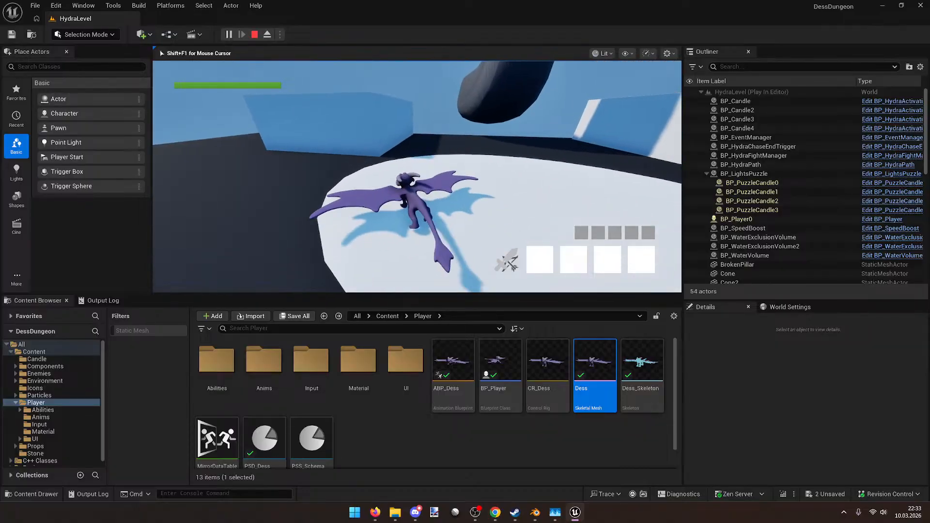
key(alt+Tab)
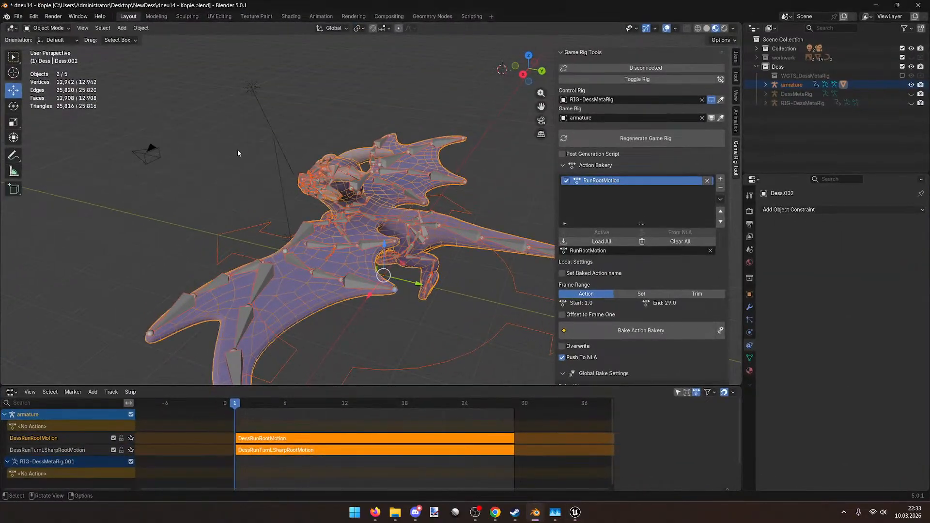
key(alt+Tab)
key(w)
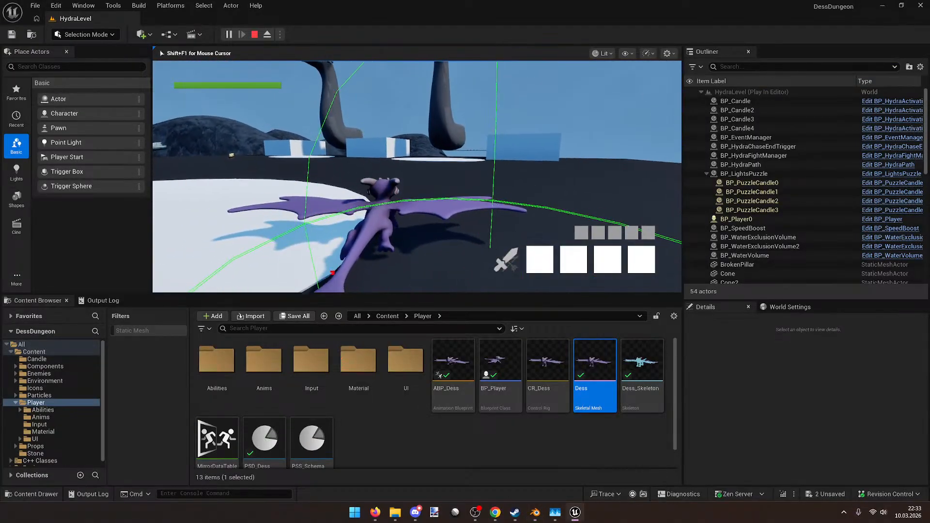
key(alt+Tab)
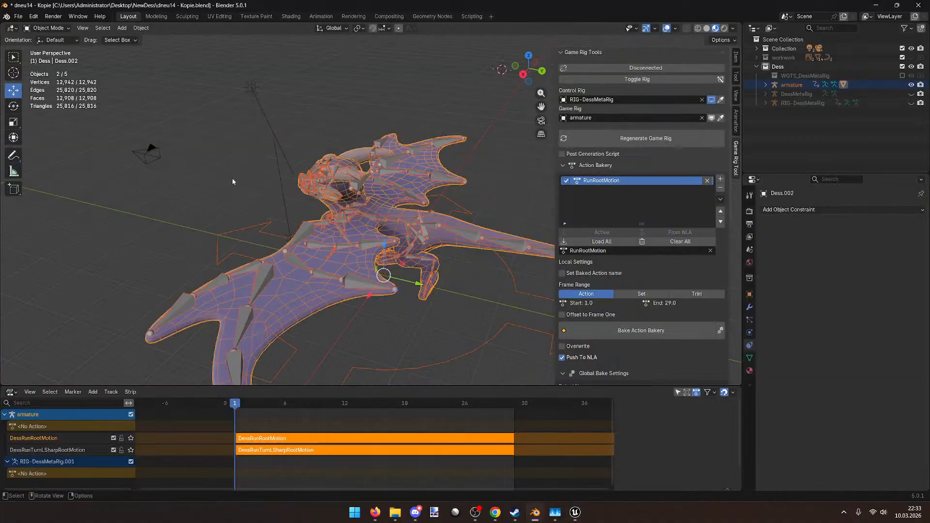
key(alt+Tab)
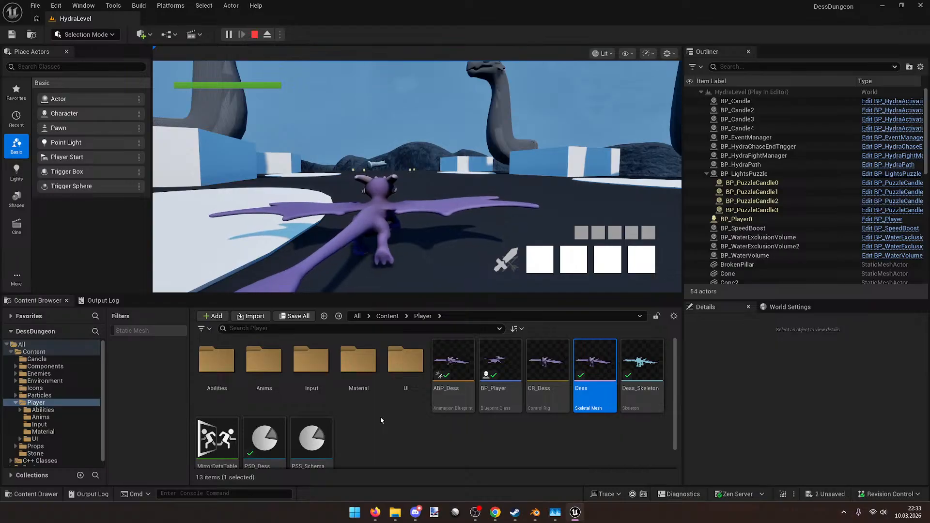
Step: Open the PSD_Dess pose search database, close it, and return control to the game
scroll(368, 417, down, 1)
double_click(281, 411)
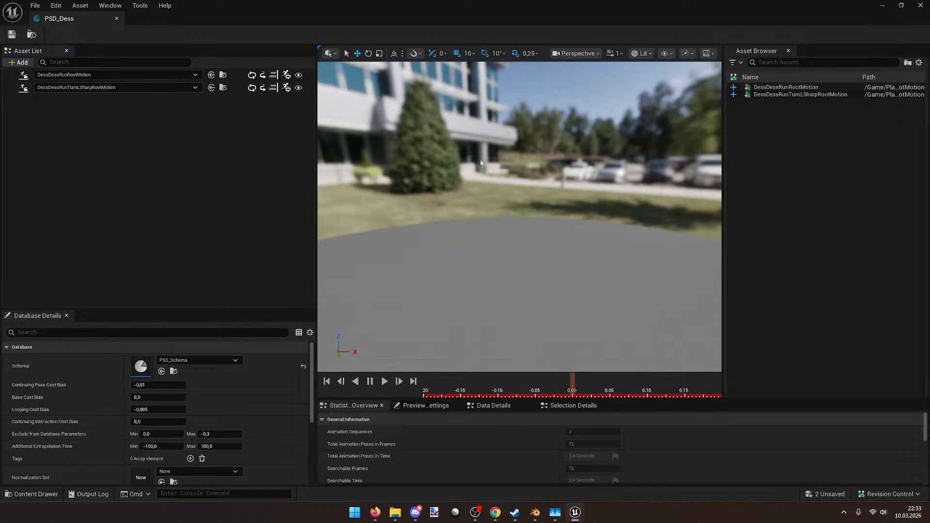
click(920, 5)
click(407, 142)
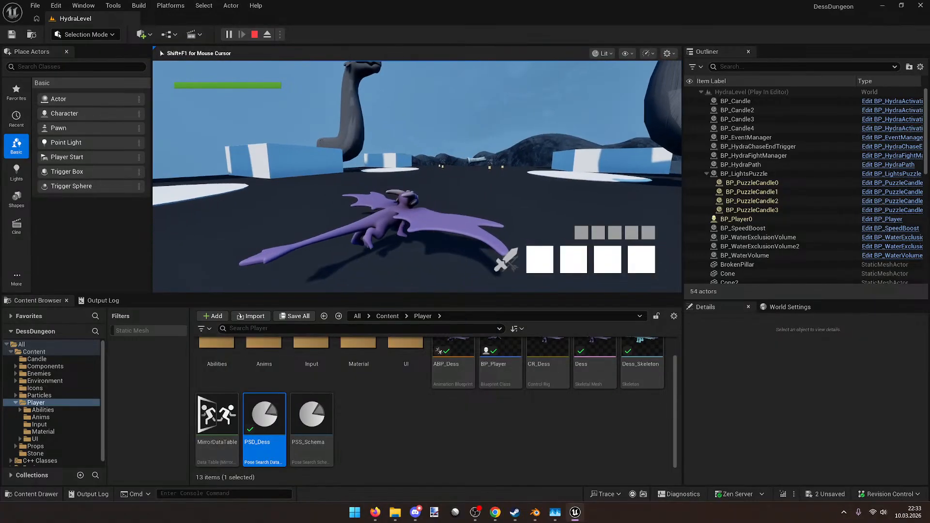
Step: Fly the dragon toward the hydra heads, banking left toward the white pillar
key(w)
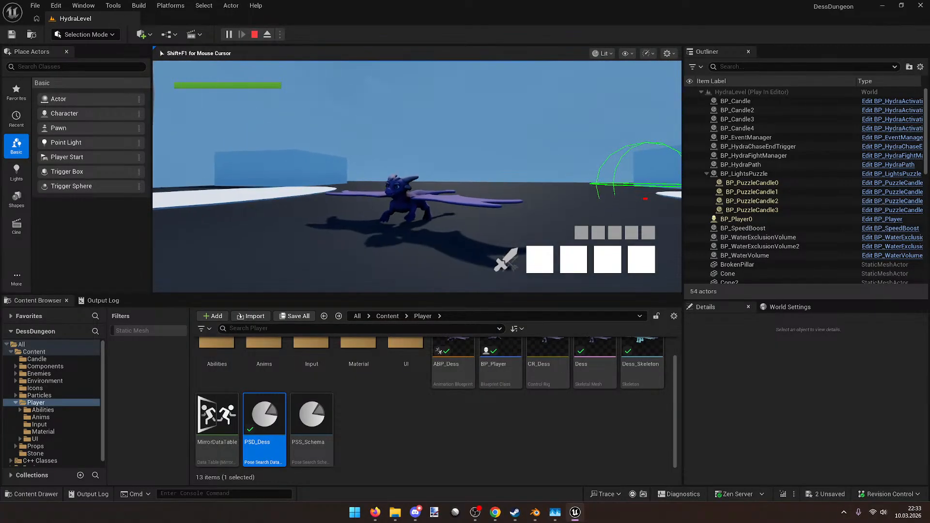
key(w)
key(w)
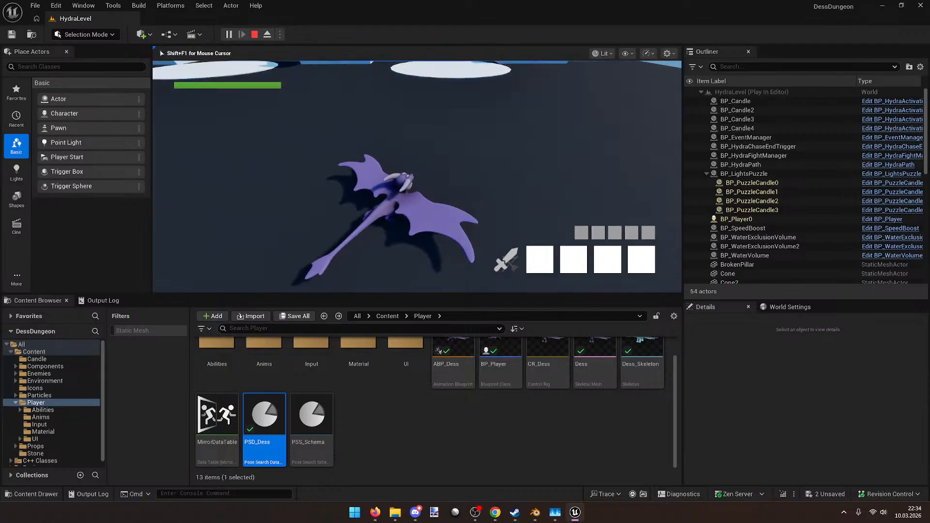
key(w)
key(w)
key(w)
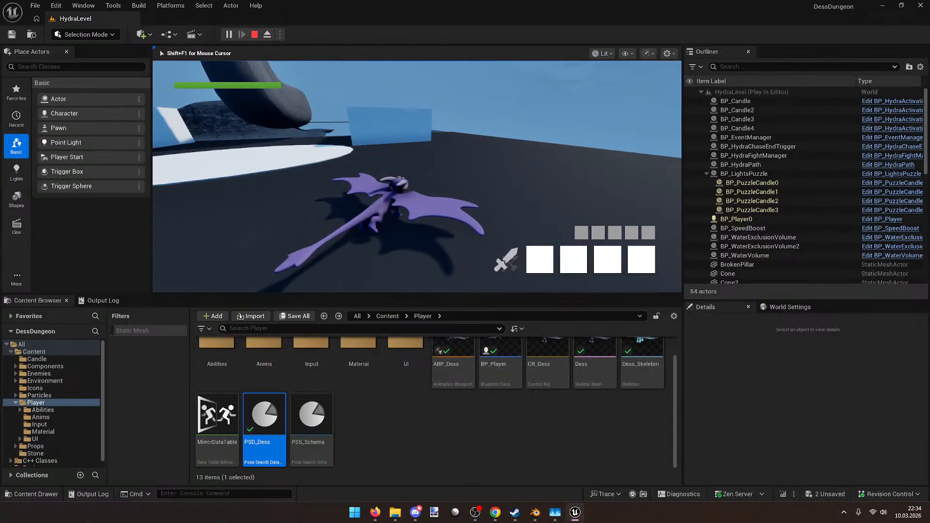
key(w)
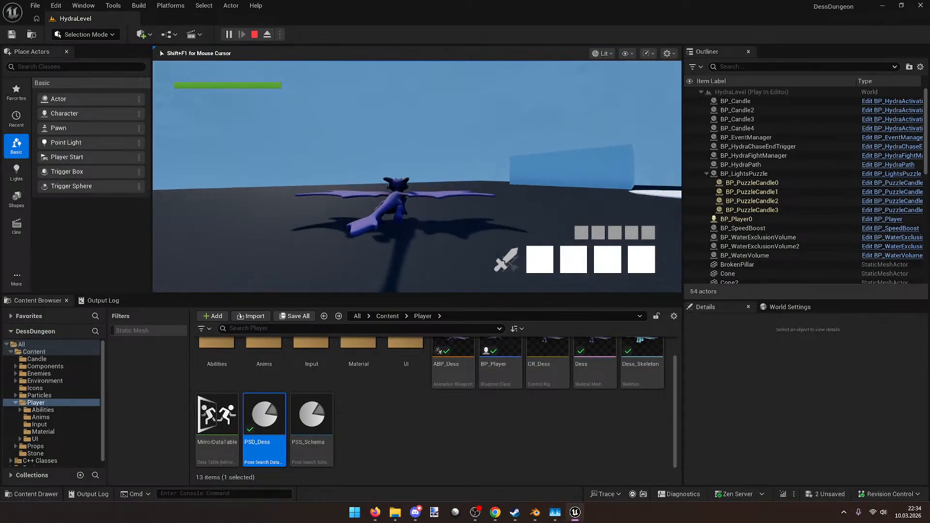
key(a)
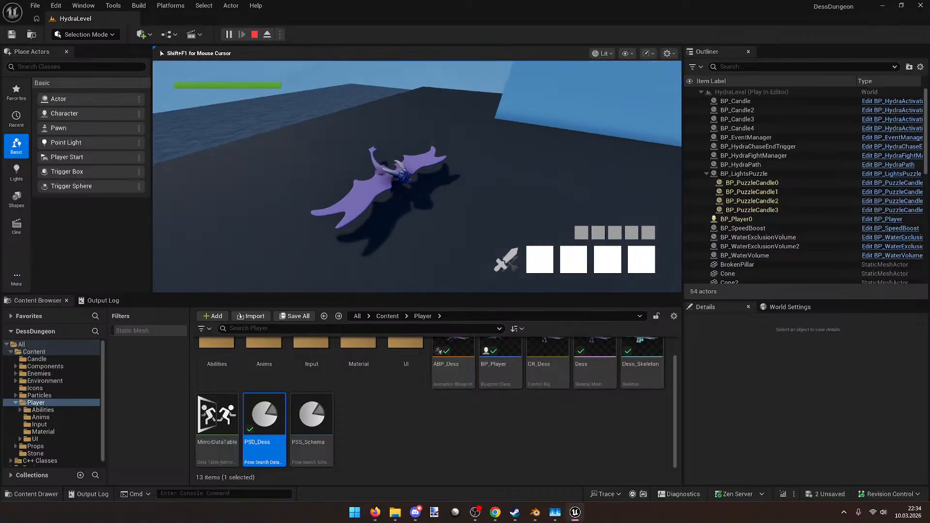
key(w)
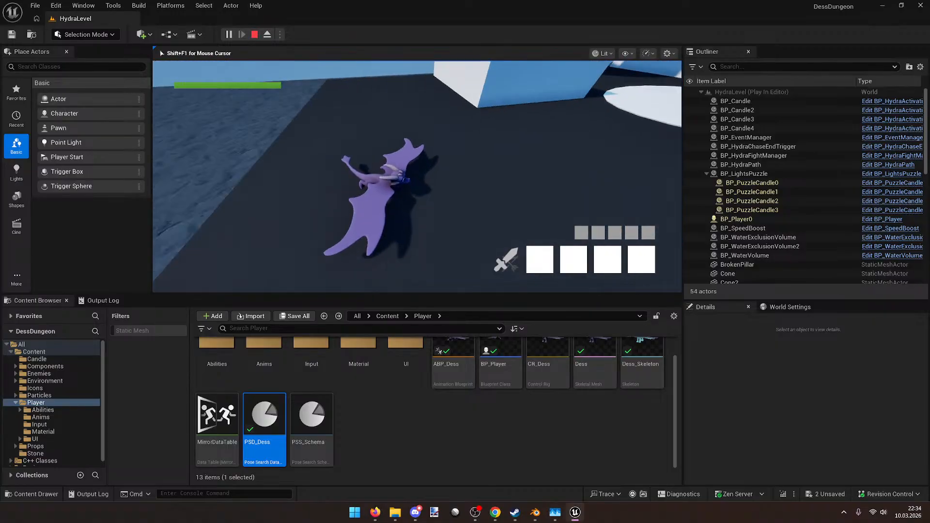
Step: Bank left past the blocks, turn toward the sea, then back to the hydra necks
key(w)
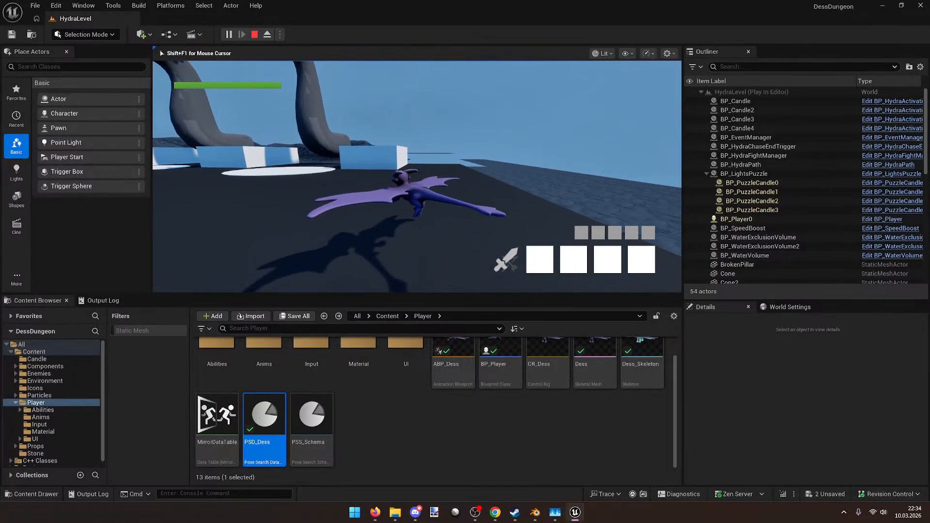
key(w)
key(a)
key(w)
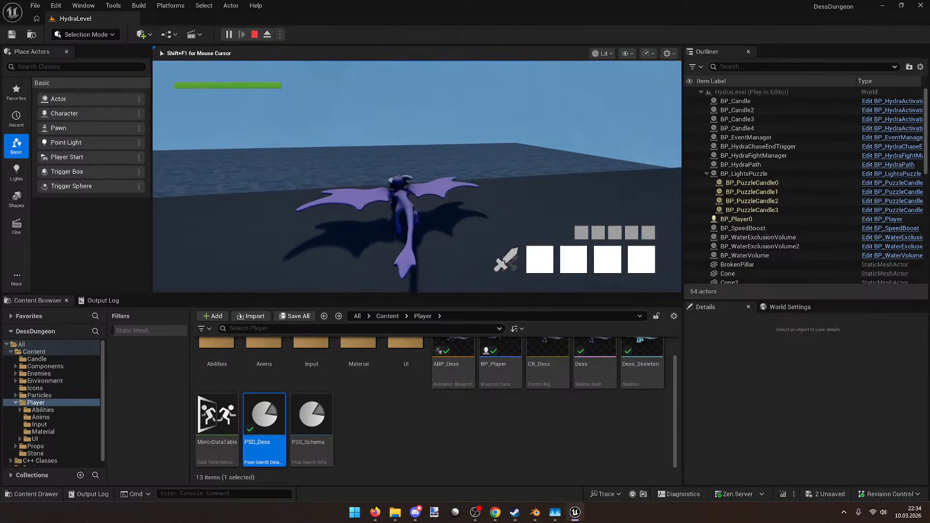
key(w)
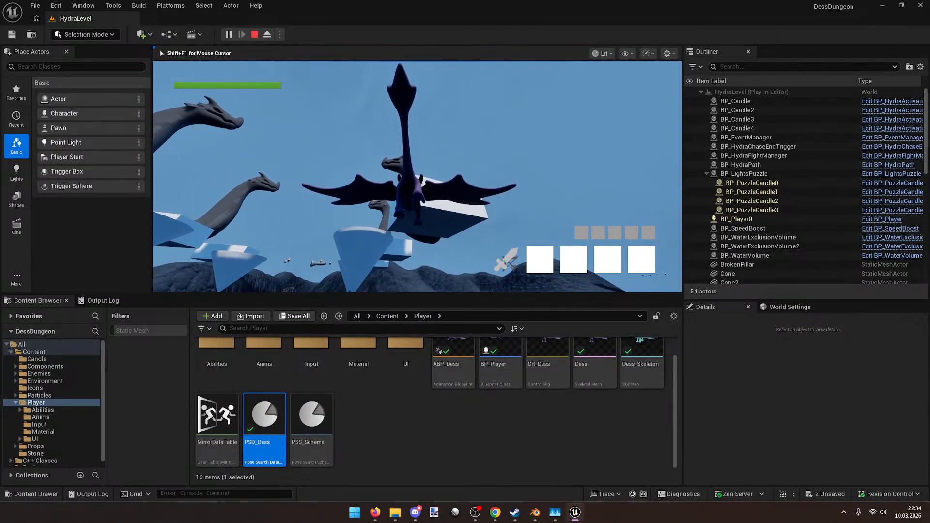
key(w)
key(w)
key(w)
key(super)
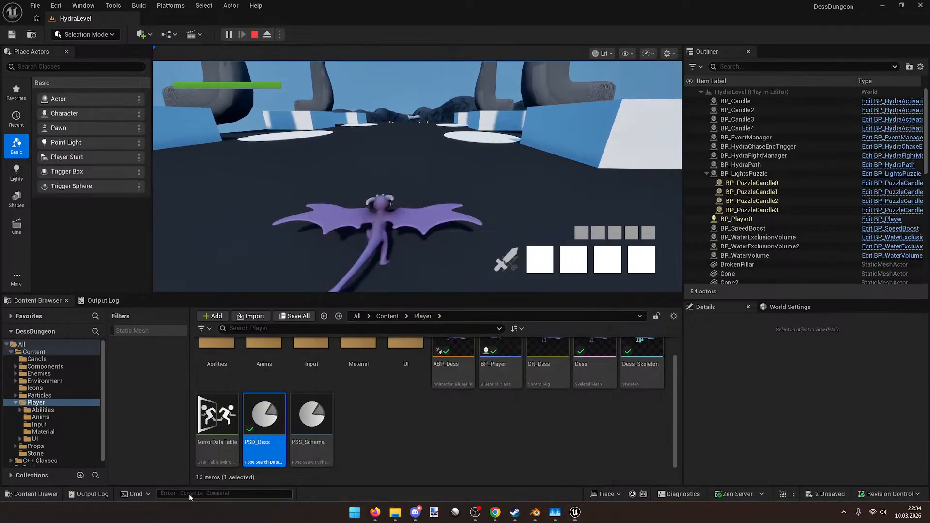
Step: Run the console command a.CharacterTrajectory.Debug 1, then return focus to the game viewport
click(192, 492)
text(tak)
key(BackSpace)
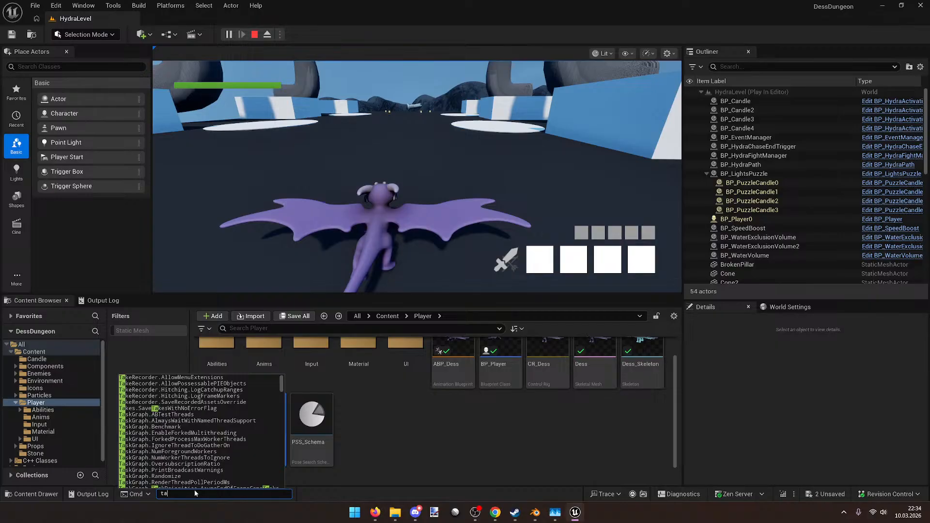
text(c)
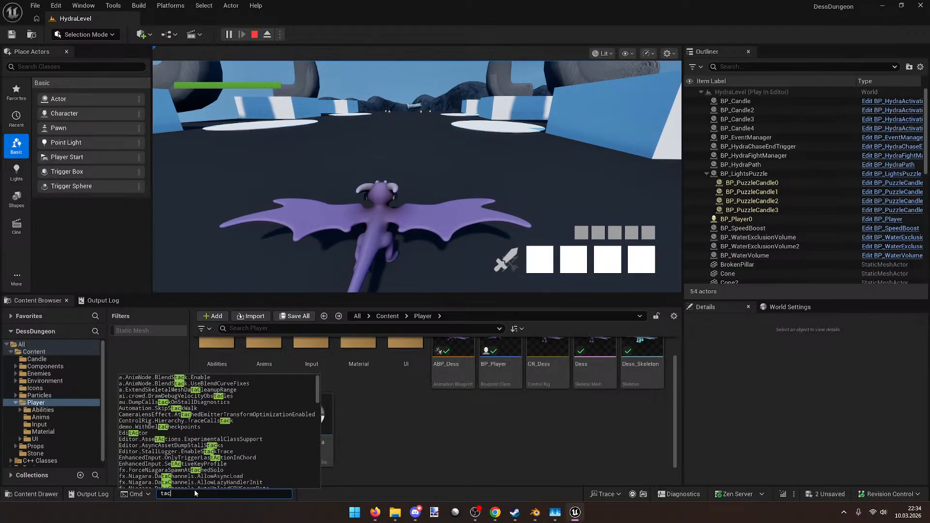
key(BackSpace)
key(BackSpace)
key(BackSpace)
text(tr)
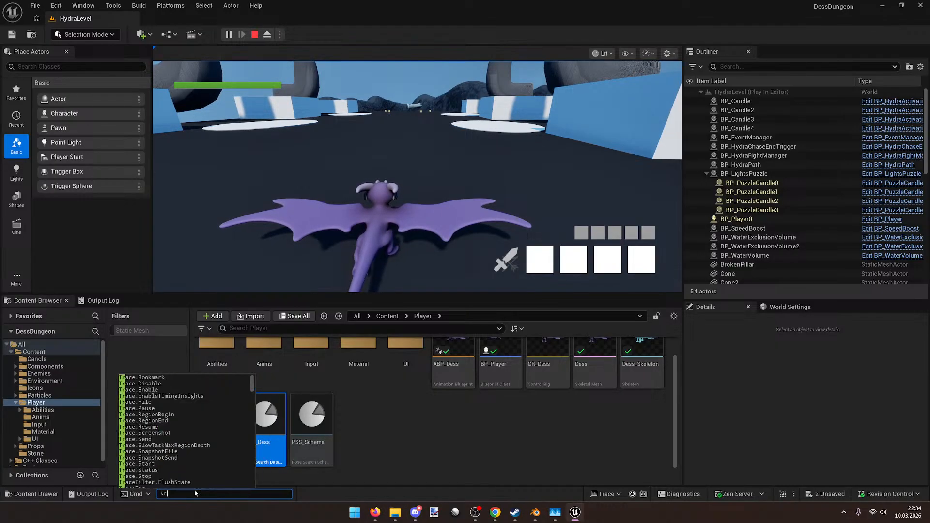
text(ac)
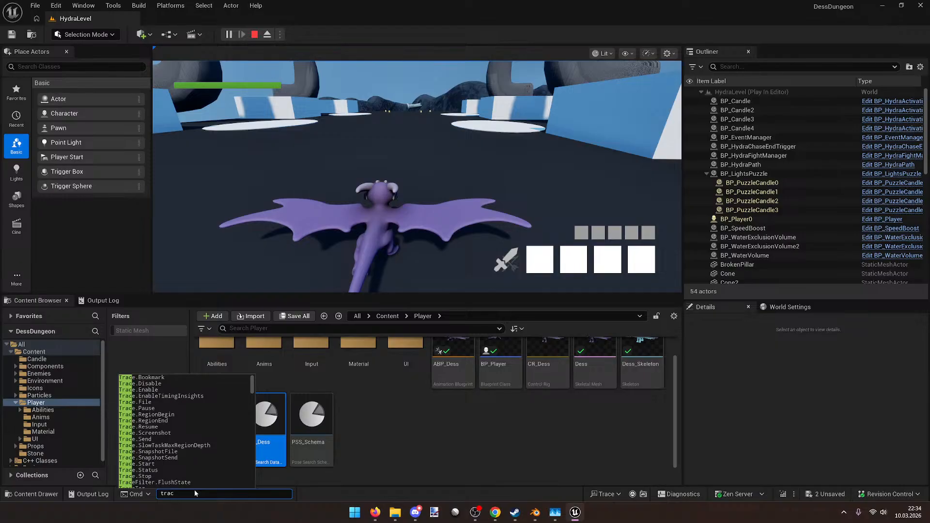
key(BackSpace)
text(j)
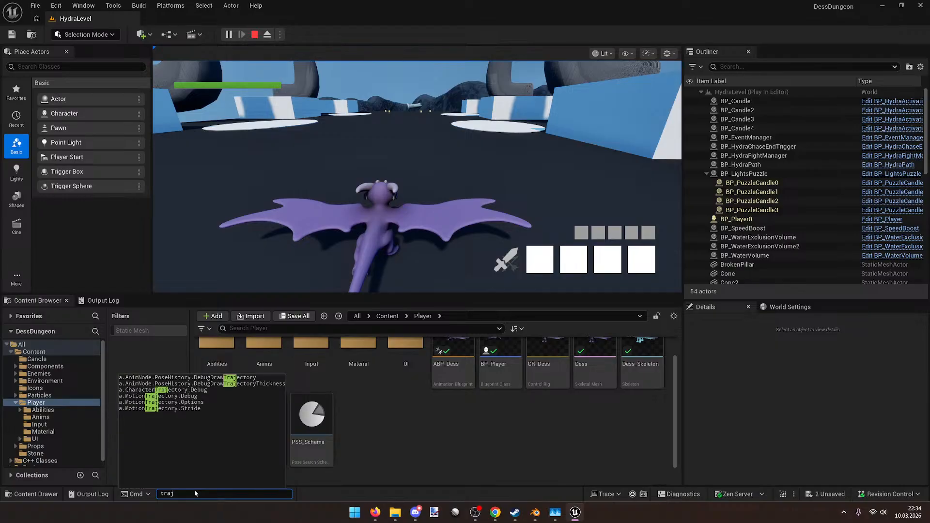
key(Down)
key(Down)
key(Down)
text(1)
key(Return)
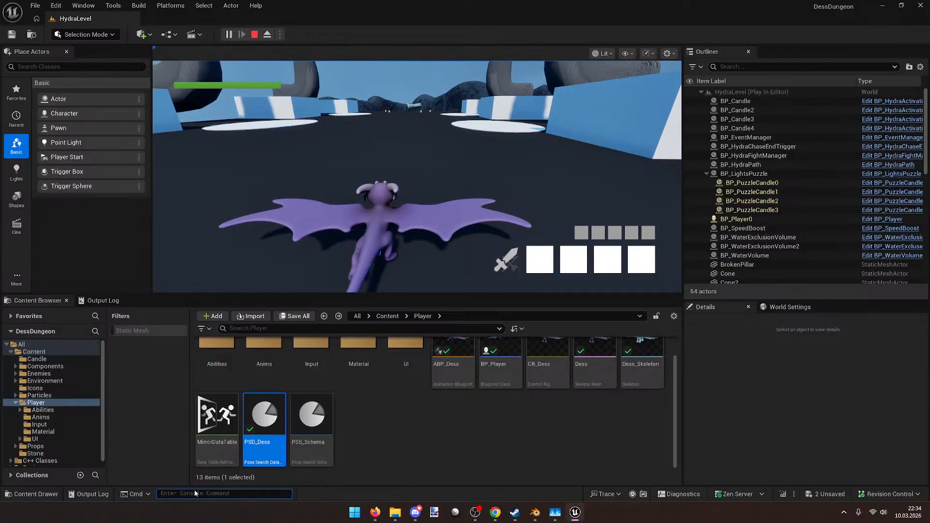
click(317, 209)
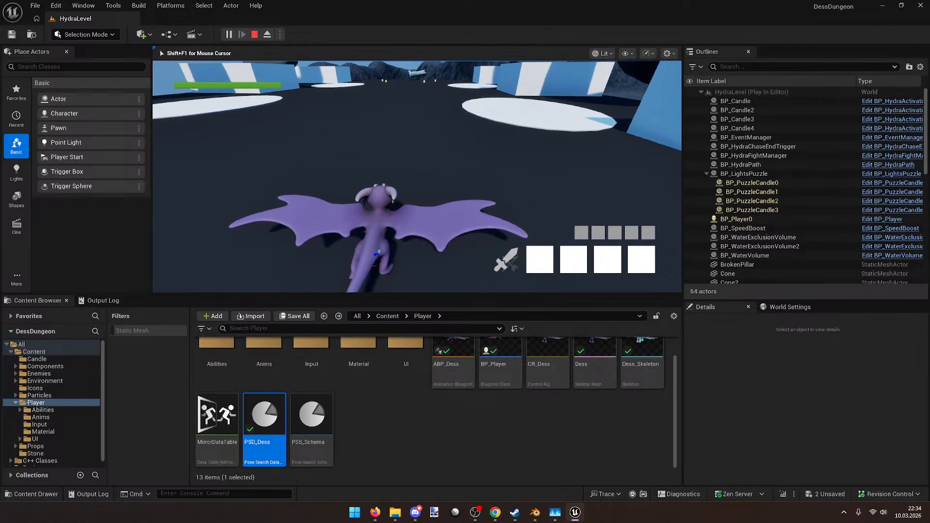
Step: Run the dragon around the level, over the white platform and past the candles
key(w)
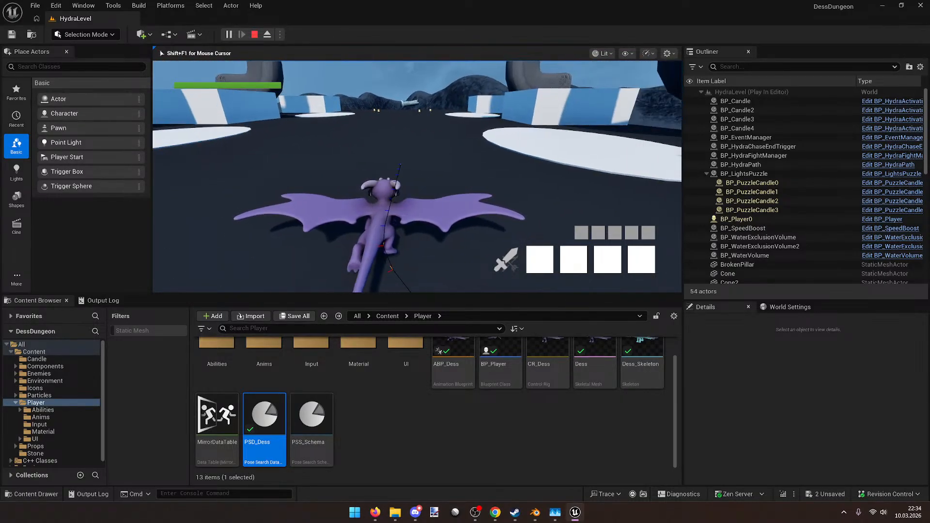
key(w)
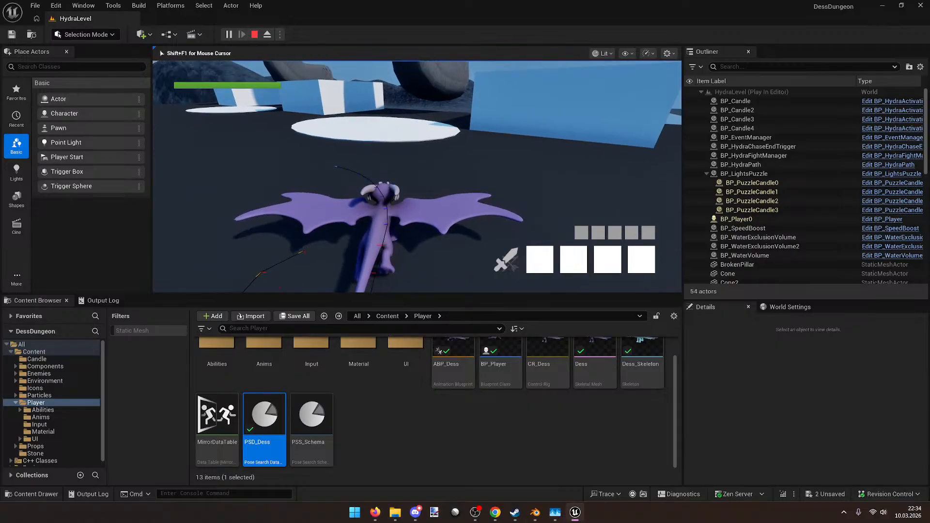
key(w)
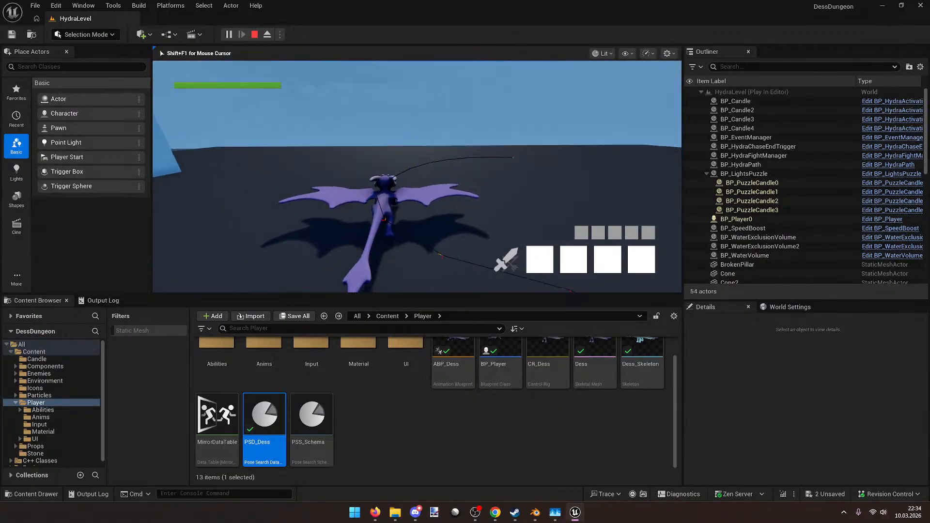
key(w)
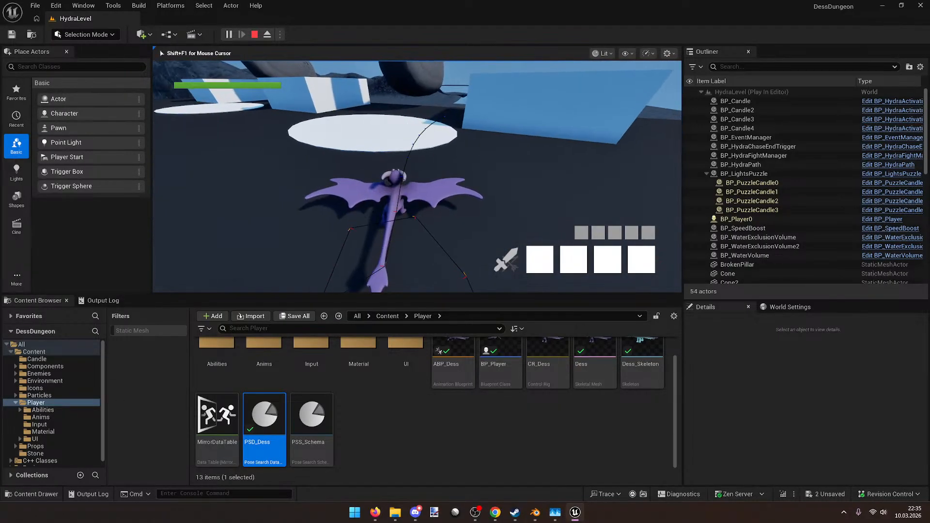
key(w)
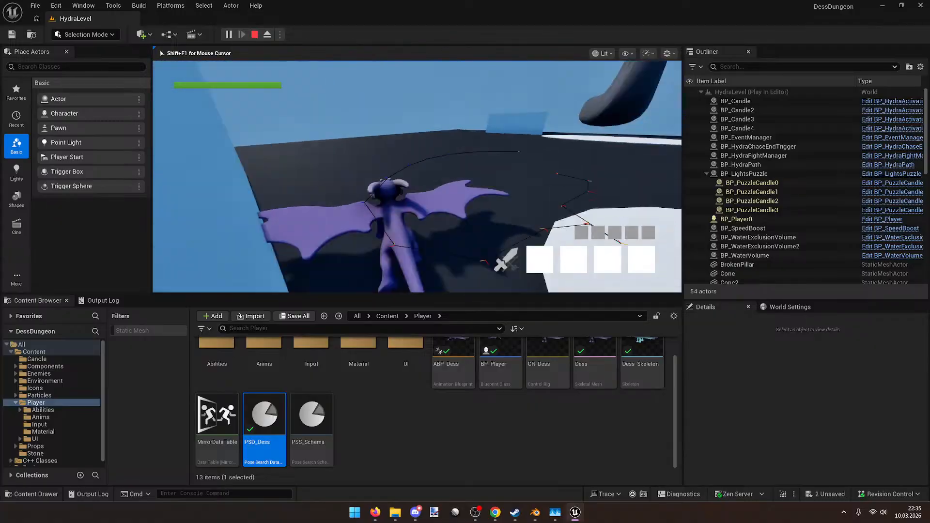
key(w)
key(w)
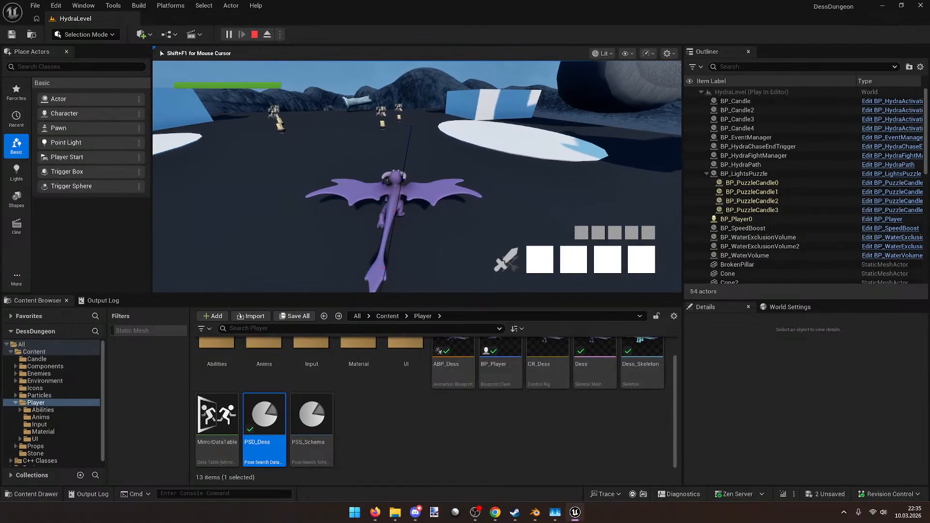
key(w)
key(w)
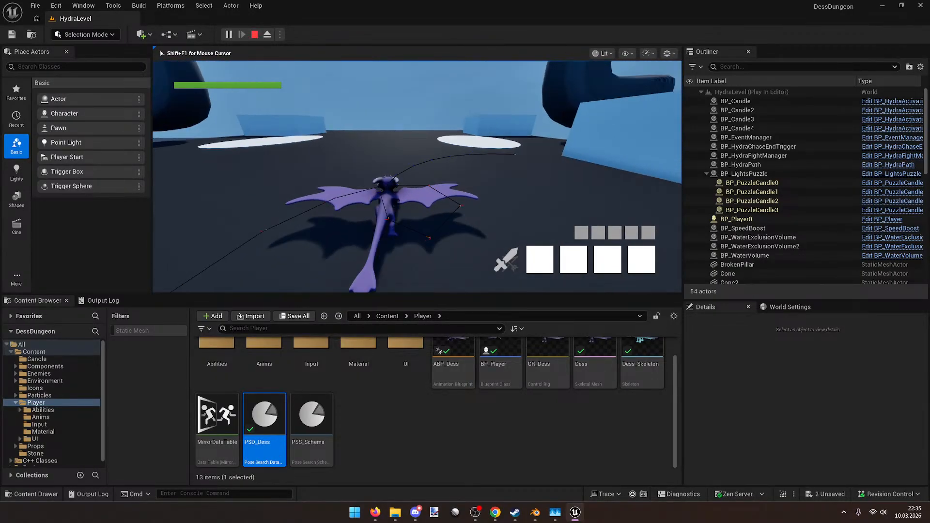
Step: Turn the dragon right and run it toward the far platforms and the pillar
key(d)
key(w)
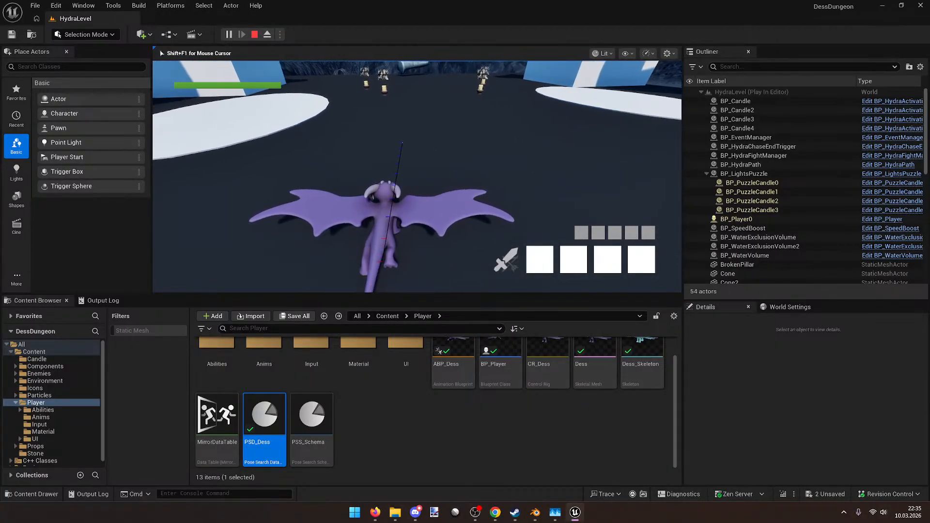
key(w)
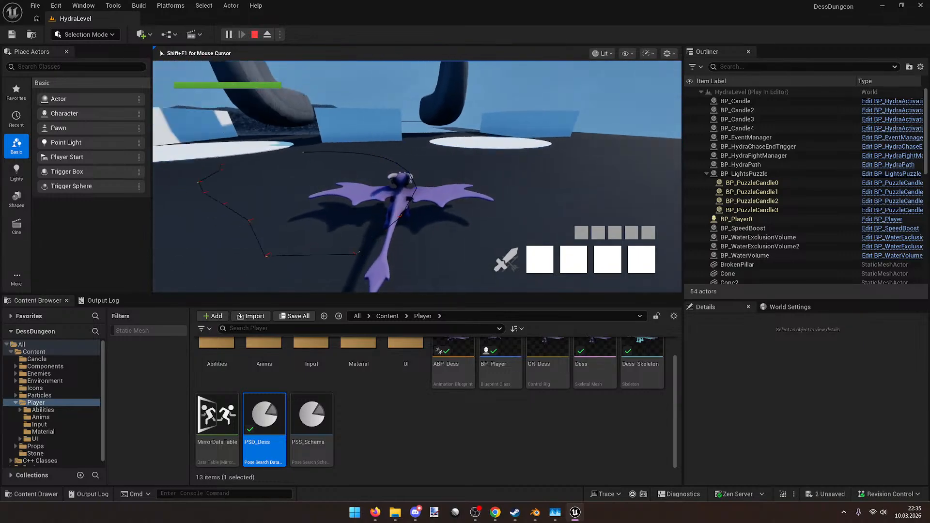
key(w)
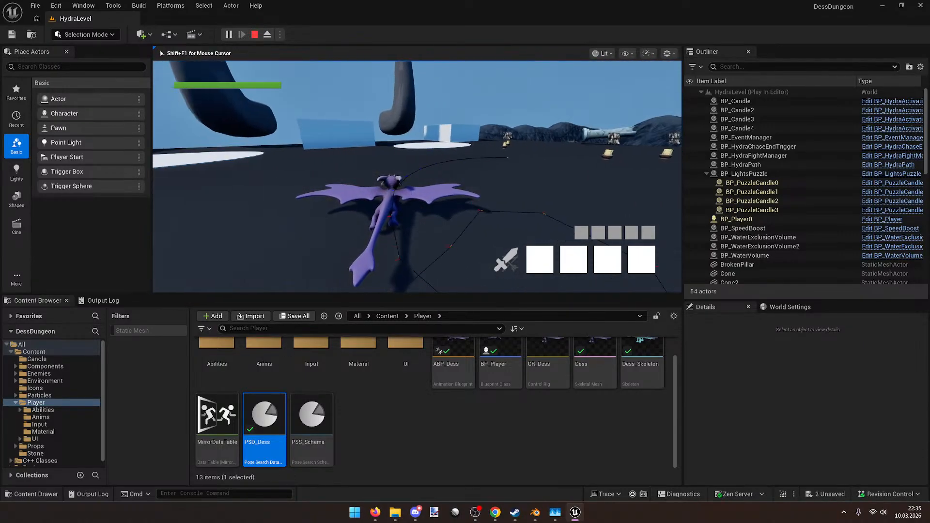
key(w)
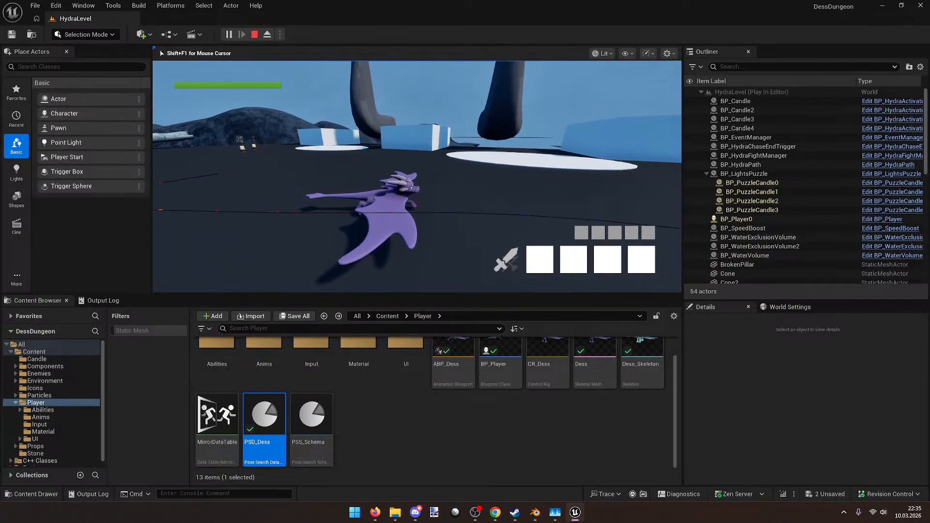
key(w)
key(w)
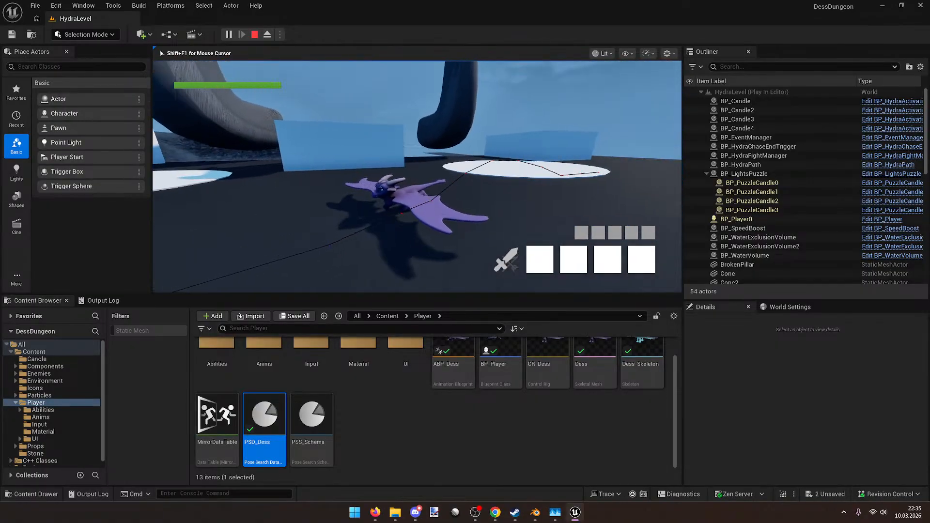
key(w)
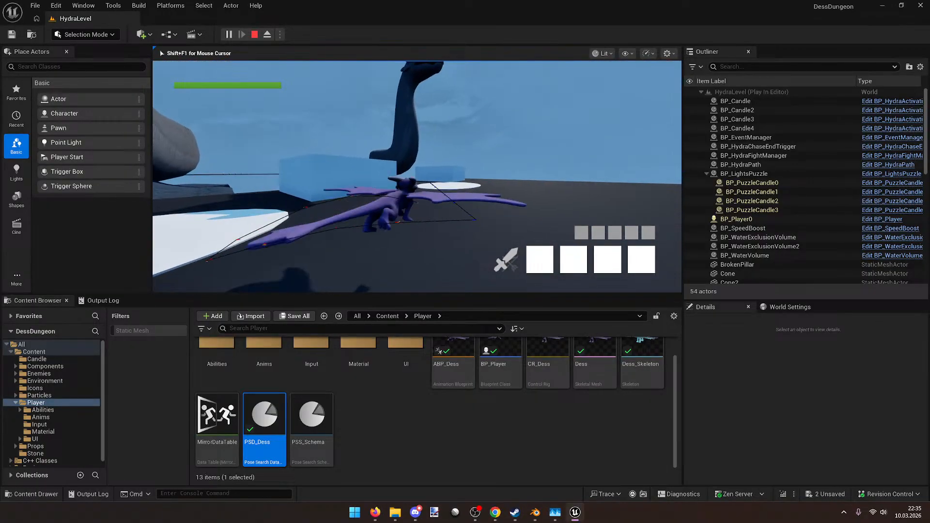
key(w)
key(d)
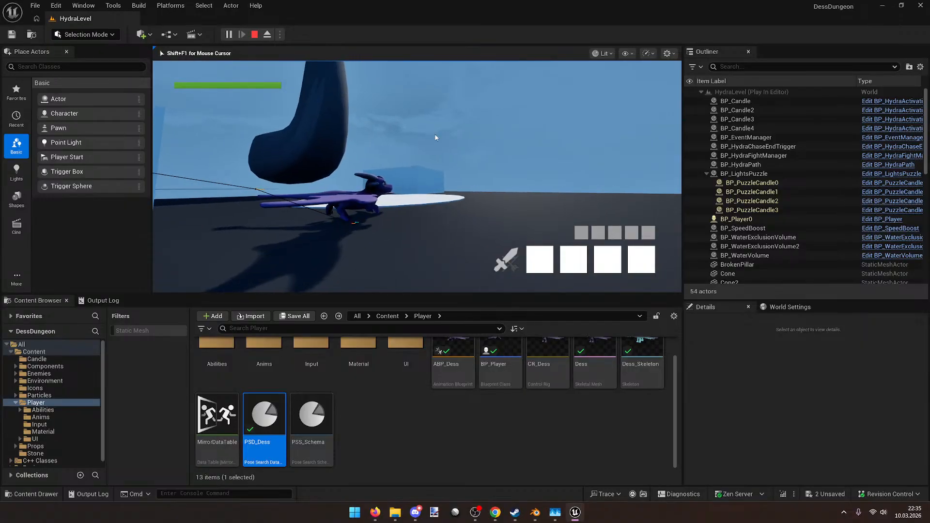
Step: Glance at the Blender Dess rig, then clear the asset selection in the Player folder
key(alt+Tab)
click(875, 8)
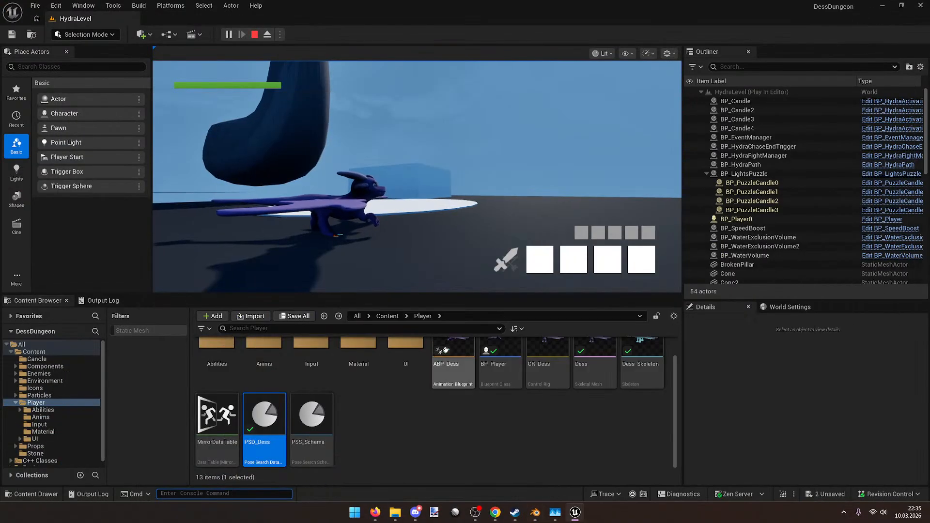
click(400, 428)
scroll(495, 452, up, 1)
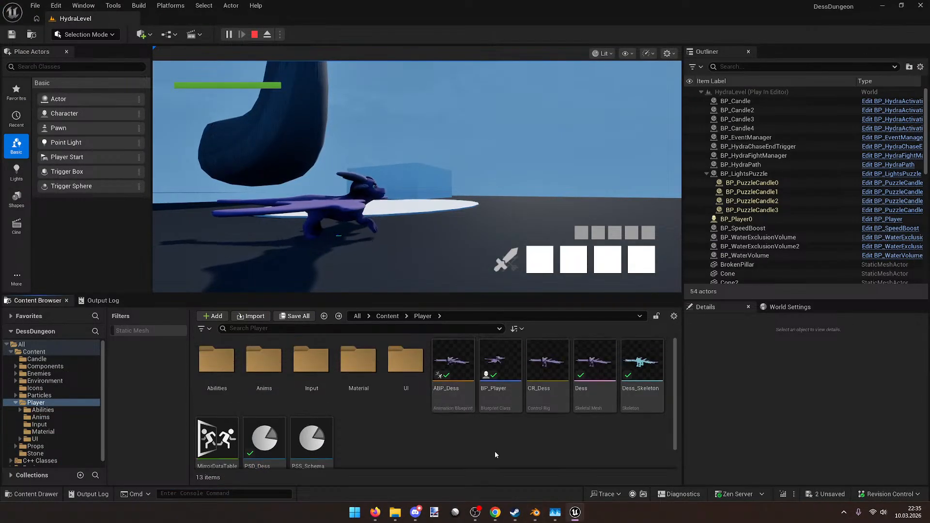
Step: Open BP_Player and browse its MovementGraph, including the water enter/leave nodes
double_click(509, 366)
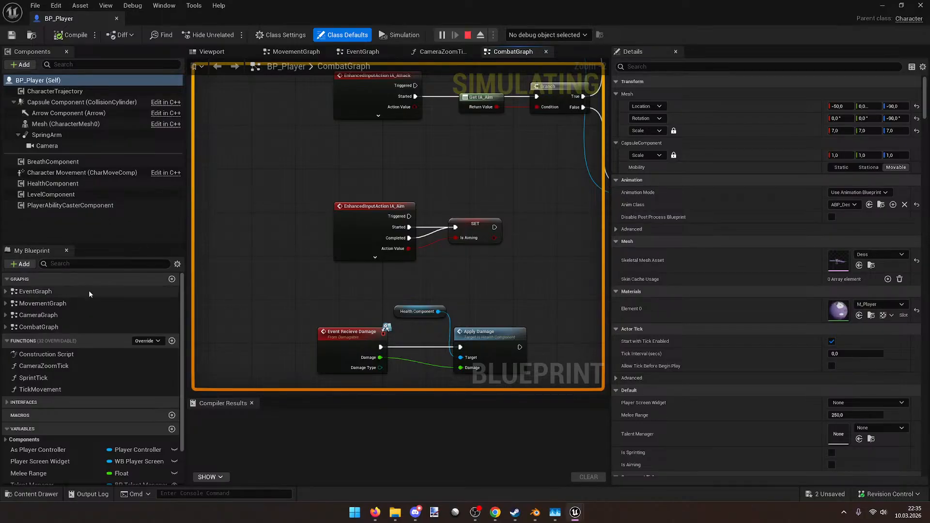
double_click(80, 303)
scroll(284, 262, up, 6)
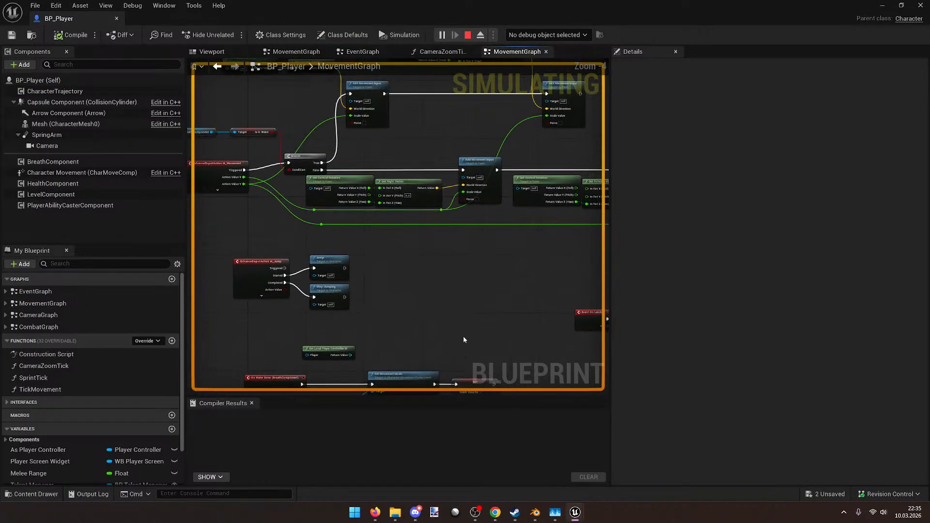
right_drag(562, 388, 471, 126)
right_drag(549, 267, 442, 315)
scroll(429, 218, down, 1)
right_drag(430, 218, 463, 289)
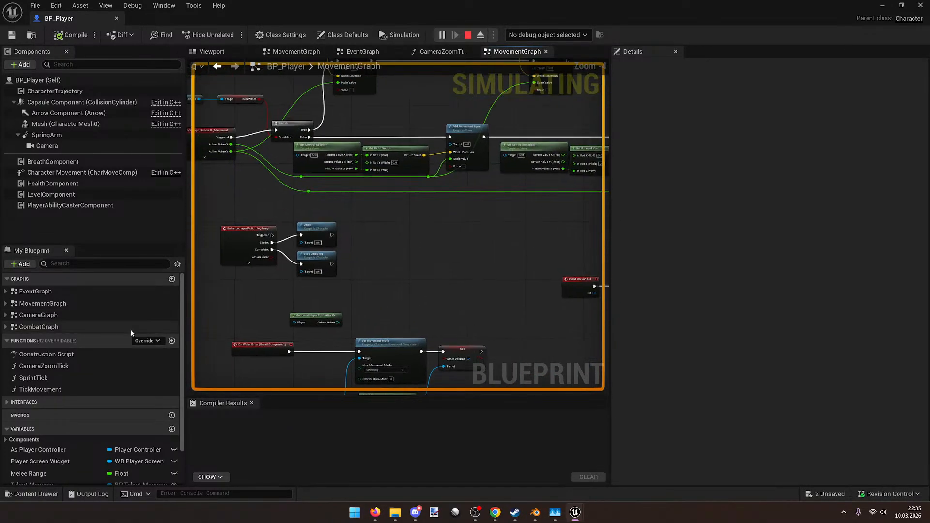
Step: Inspect the TickMovement and SprintTick graphs and the SprintSpeed default, then move the window aside
double_click(85, 390)
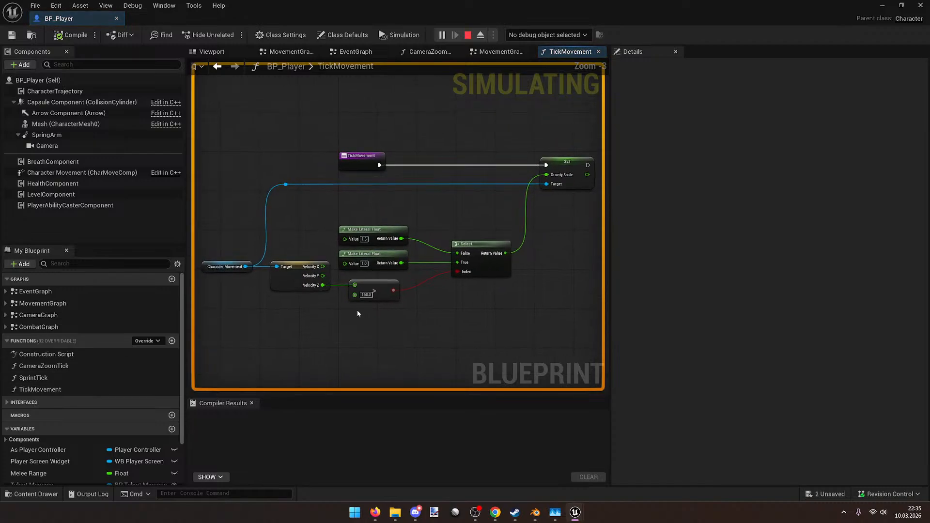
right_drag(358, 310, 443, 296)
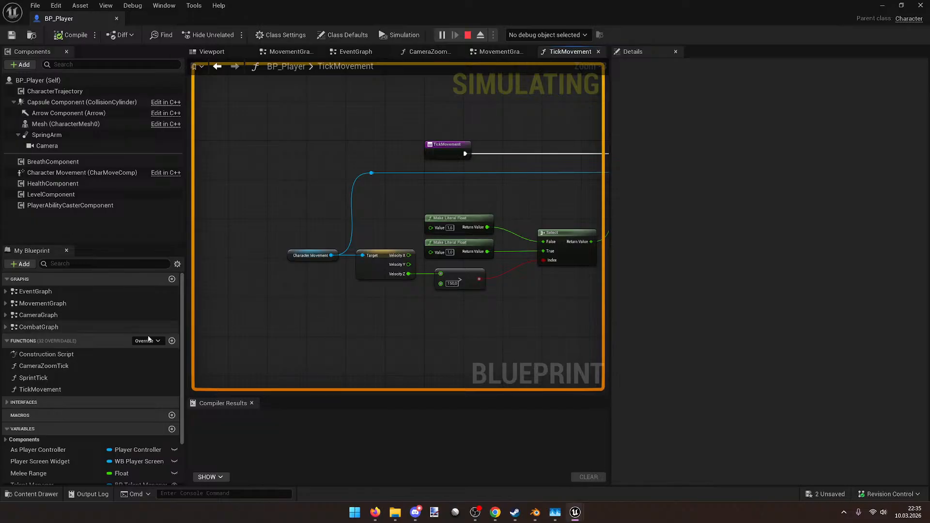
double_click(81, 378)
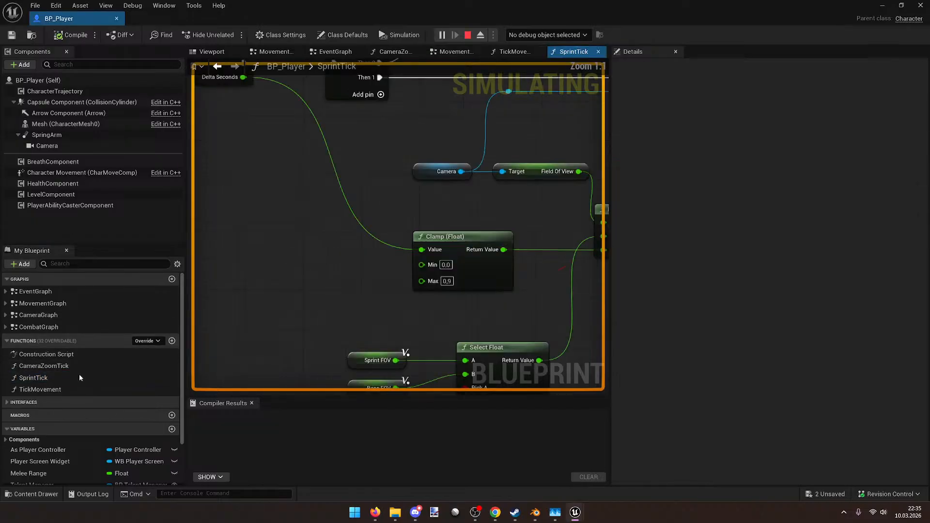
right_drag(351, 358, 243, 349)
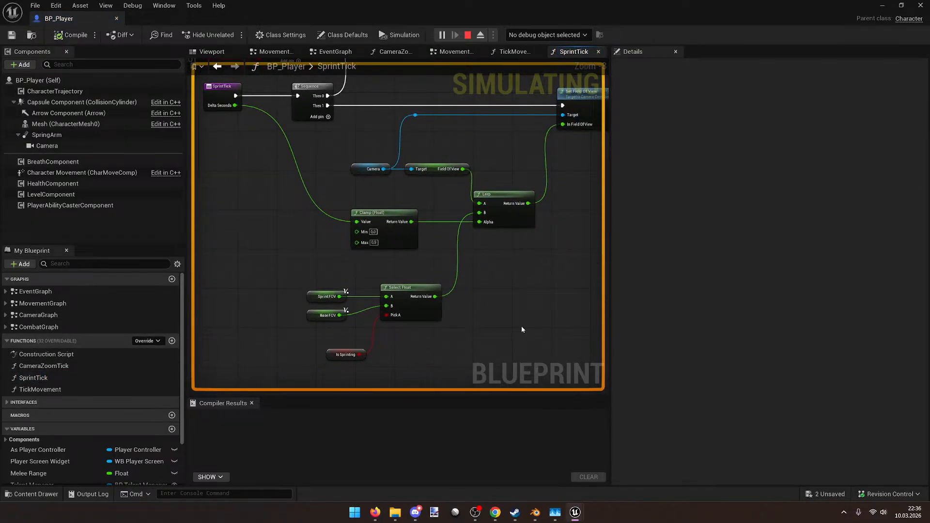
right_drag(512, 320, 528, 393)
scroll(116, 413, down, 3)
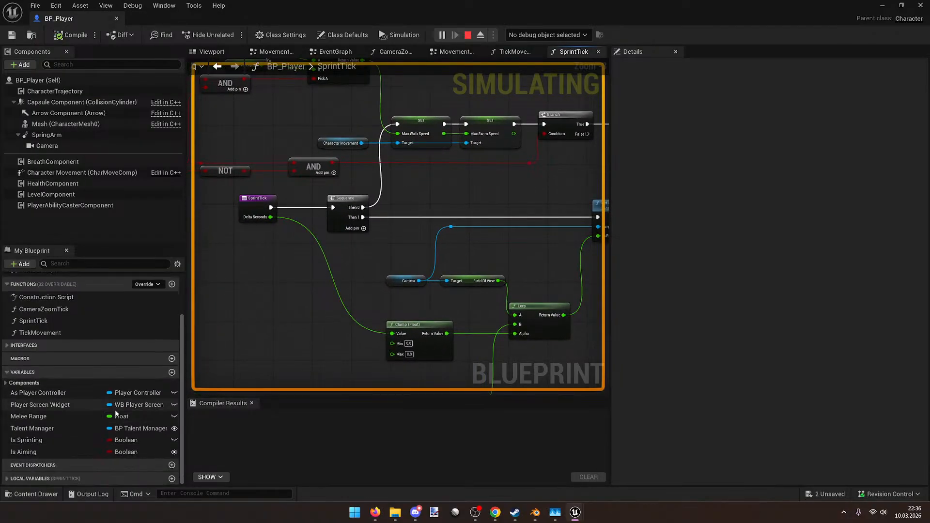
scroll(34, 472, down, 2)
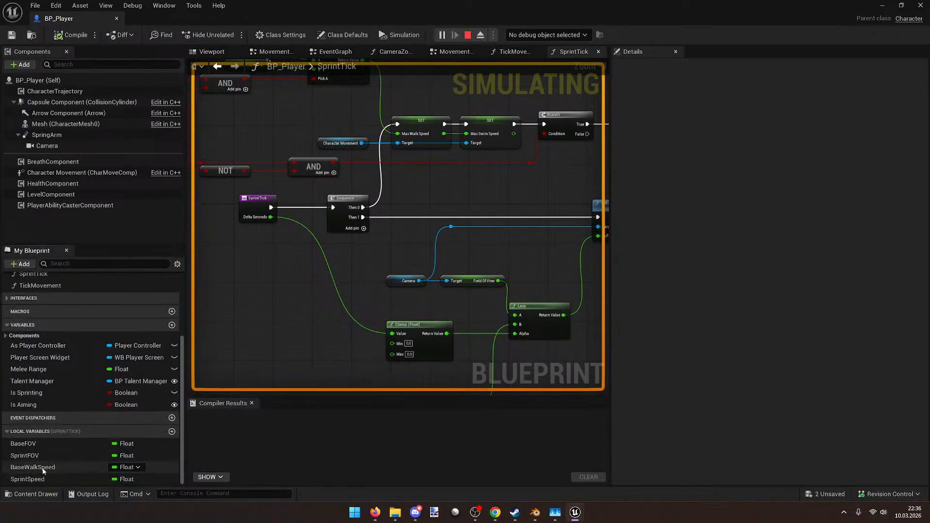
click(65, 478)
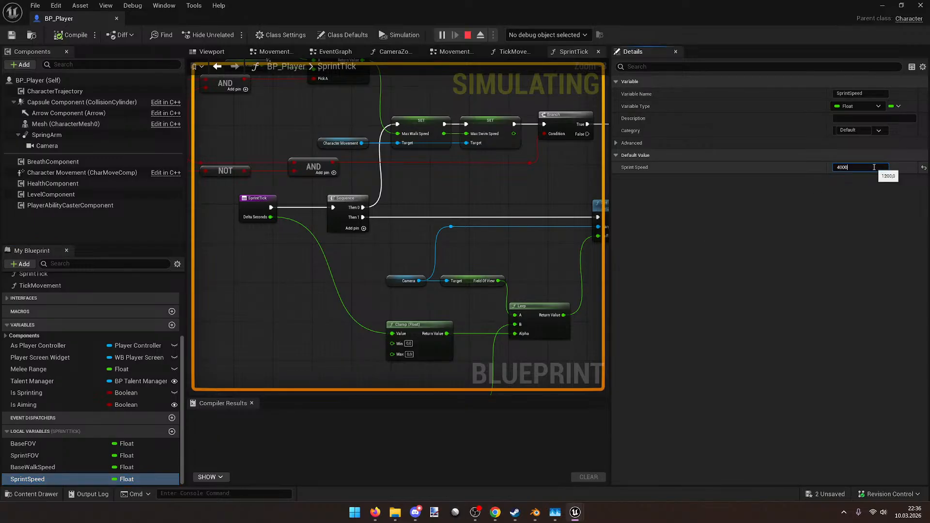
drag(529, 3, 929, 141)
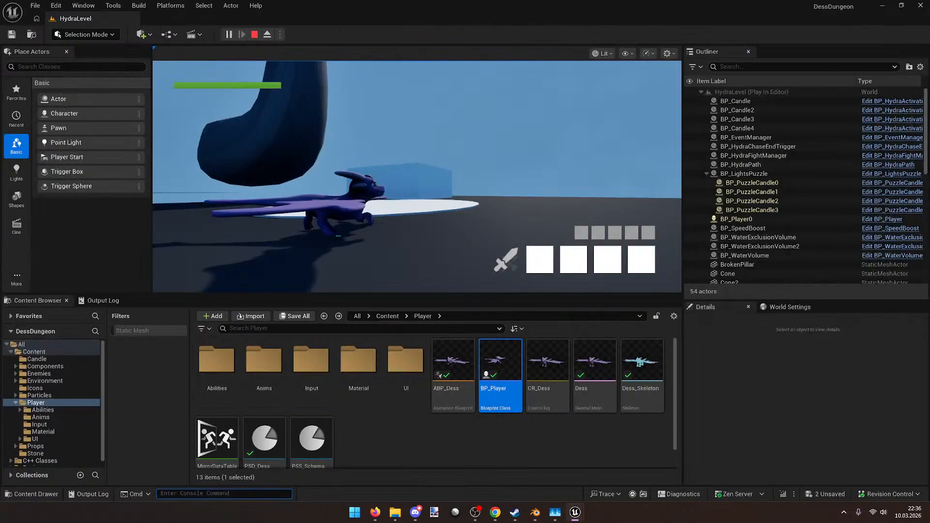
Step: Stop the play session, dismiss the runtime error log, and start Play In Editor again
key(Escape)
key(Escape)
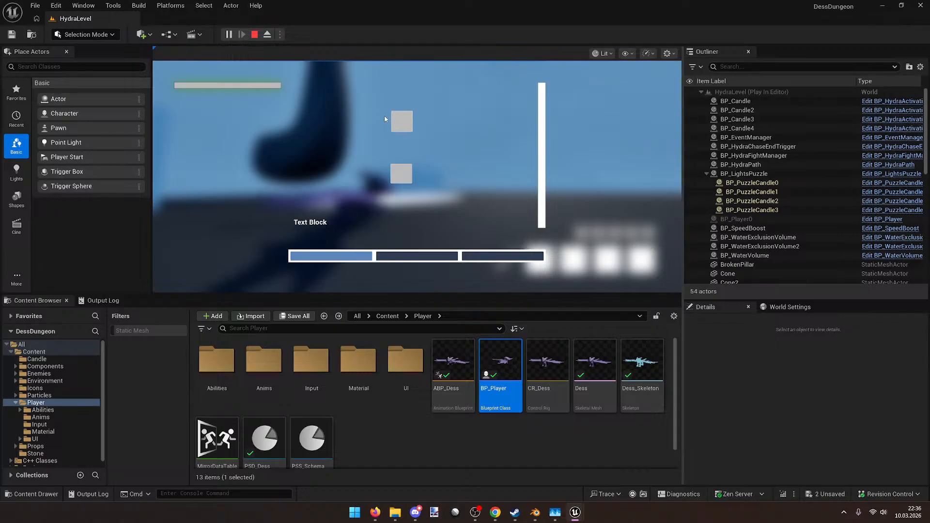
click(255, 35)
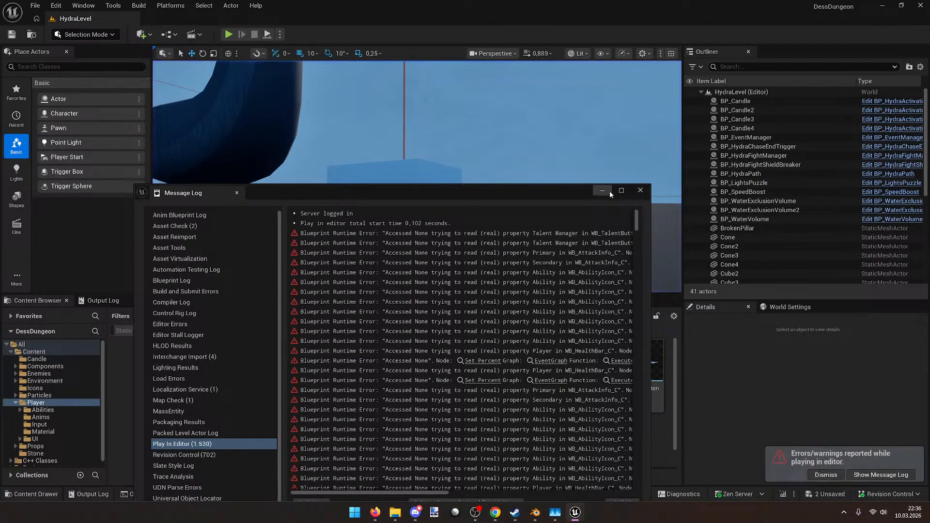
click(642, 191)
click(227, 34)
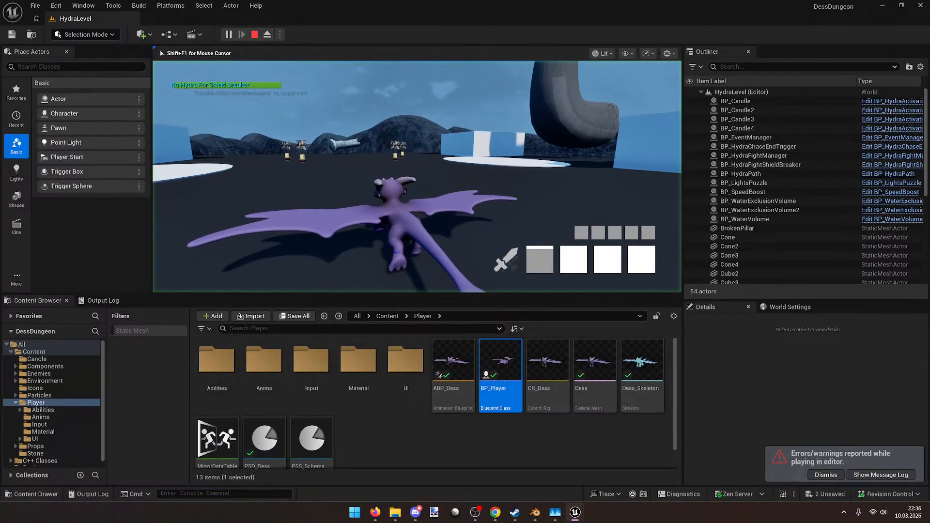
Step: Run Dess past the candles and stones, turning sharply right and then left
key(w)
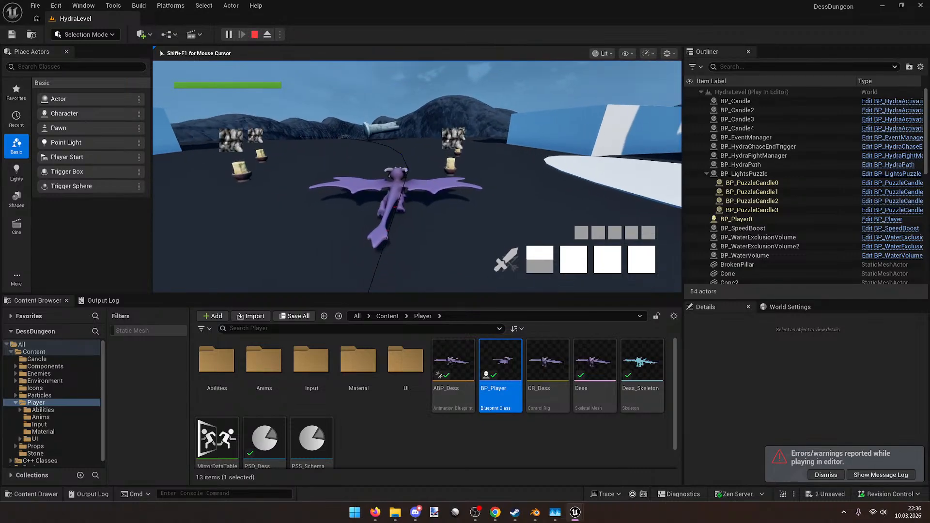
key(w)
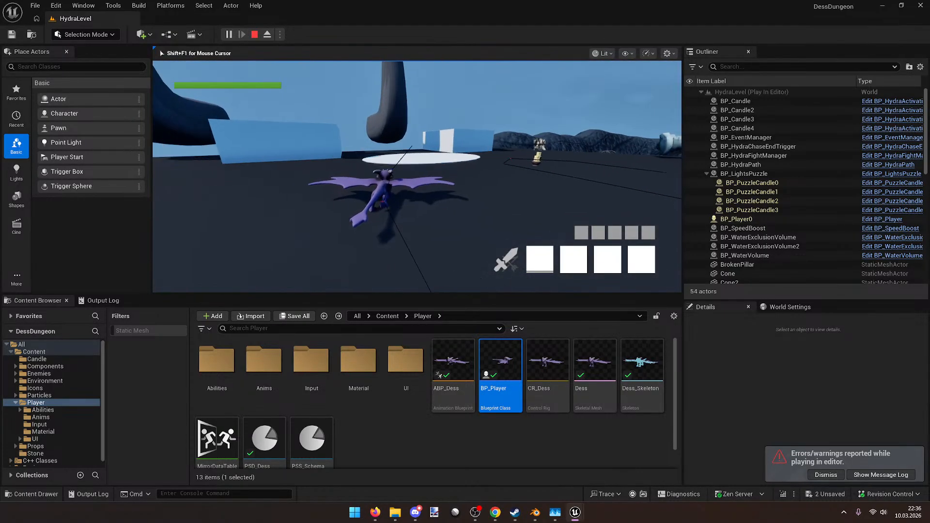
key(w)
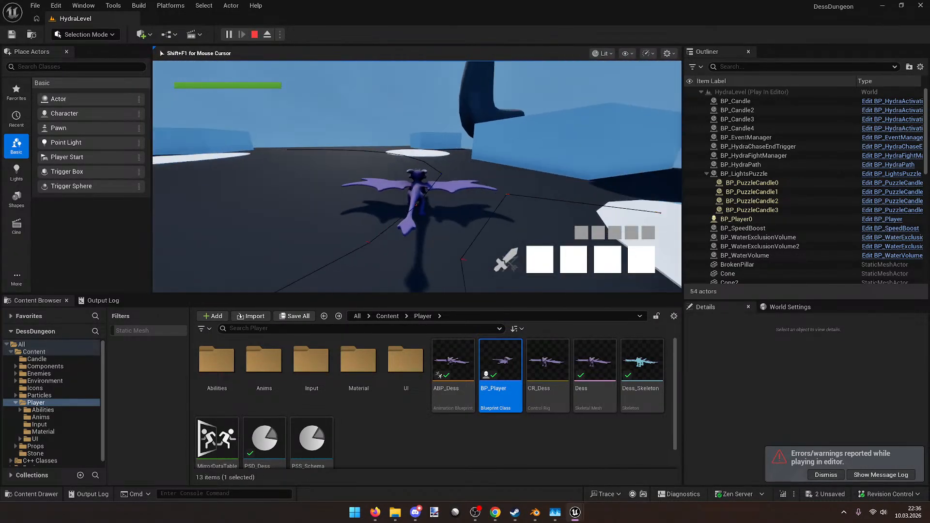
key(d)
key(w)
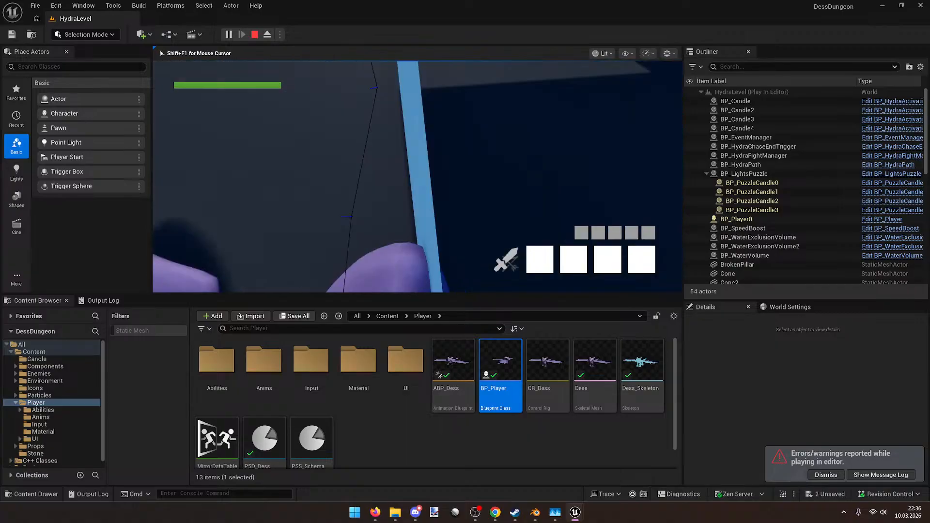
key(w)
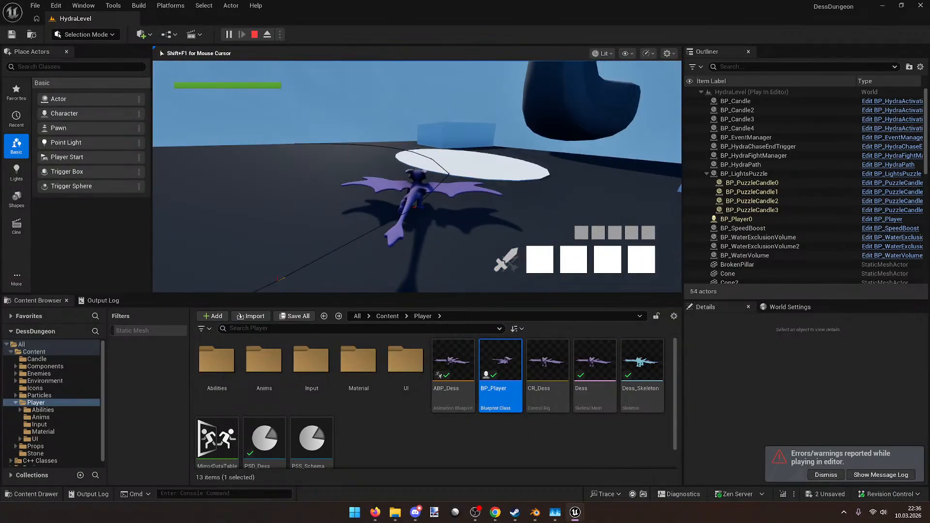
key(w)
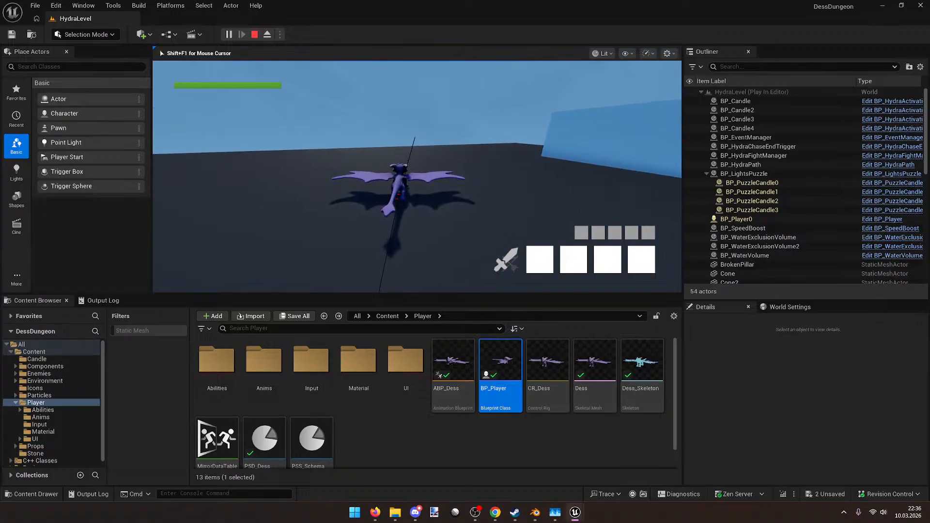
key(w)
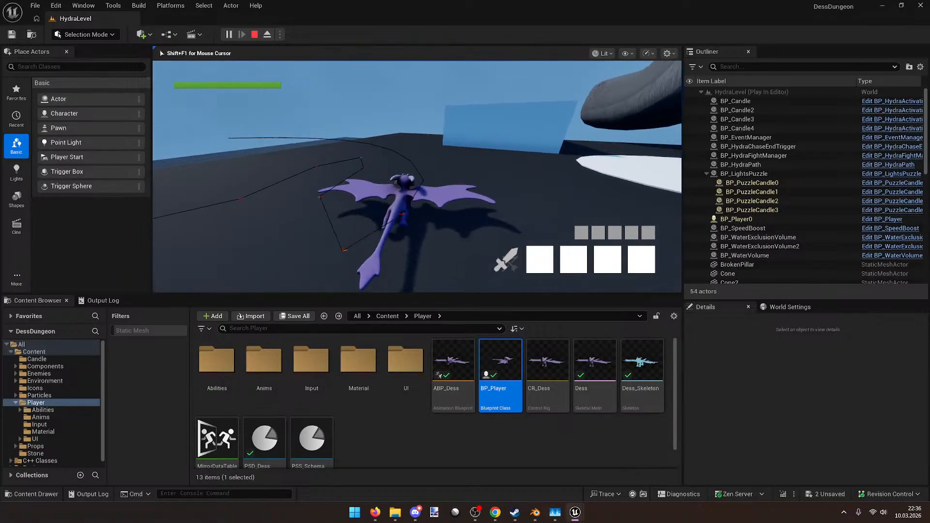
key(w)
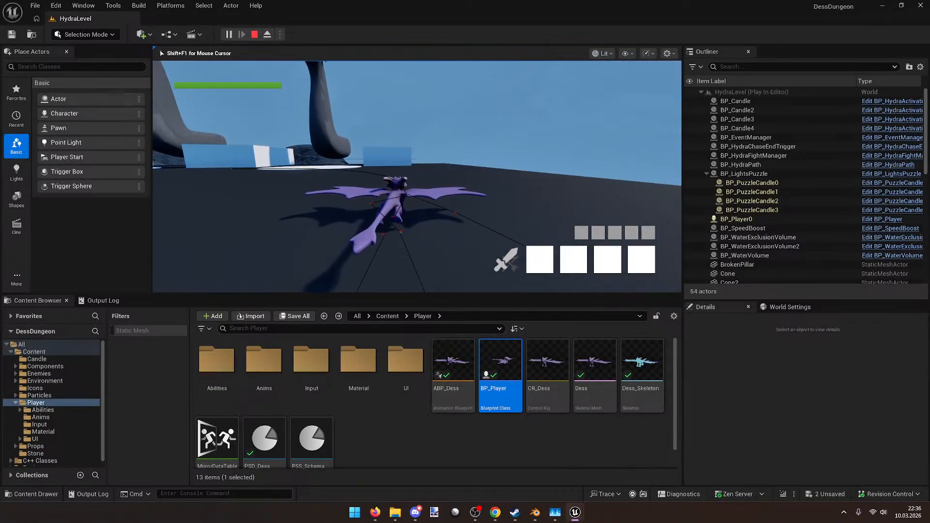
key(a)
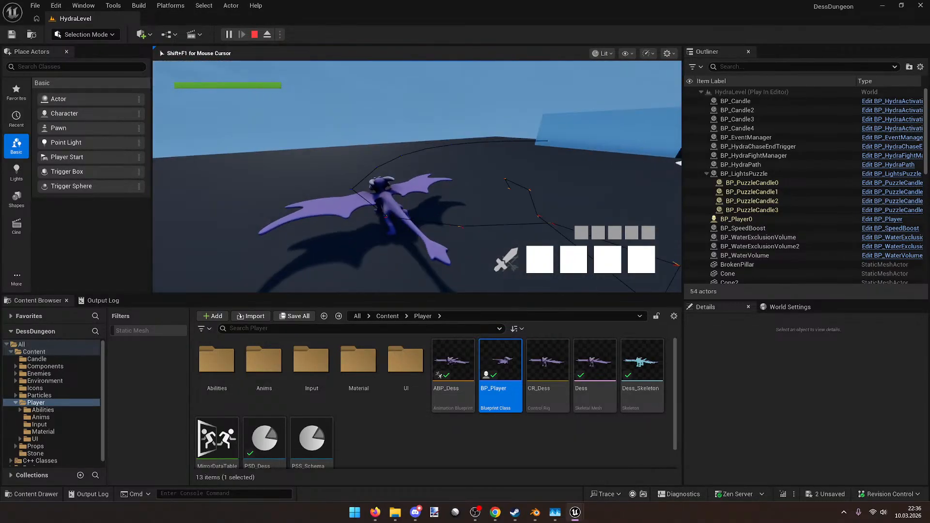
key(w)
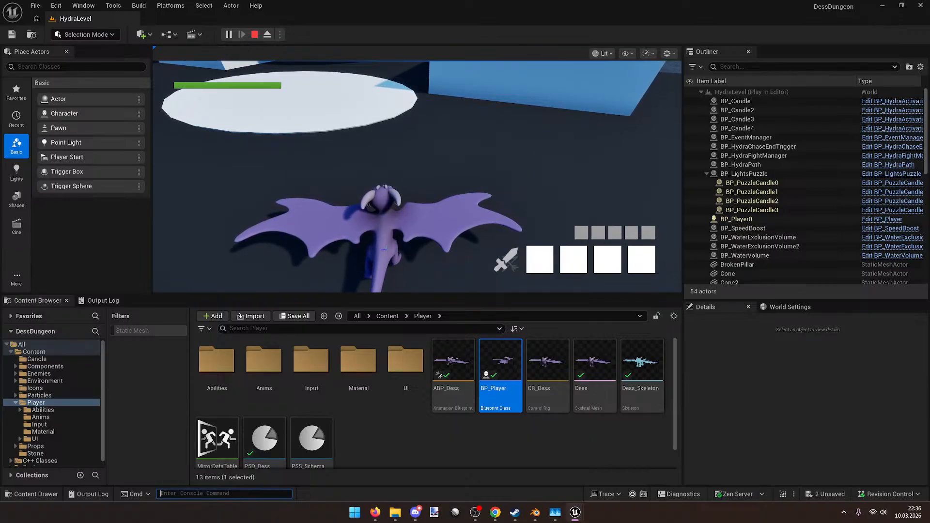
Step: Restart the play-test and fly the dragon onto the rocky terrain, levelling out
key(Escape)
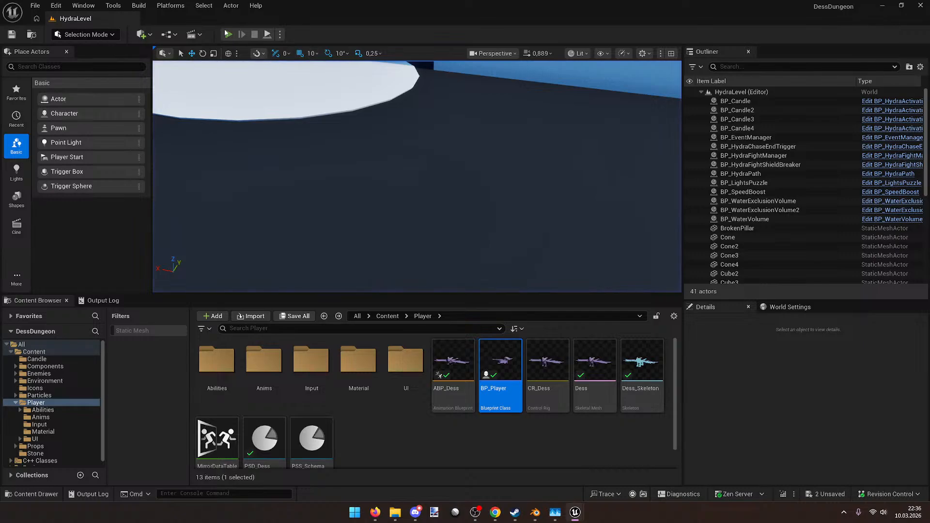
click(227, 34)
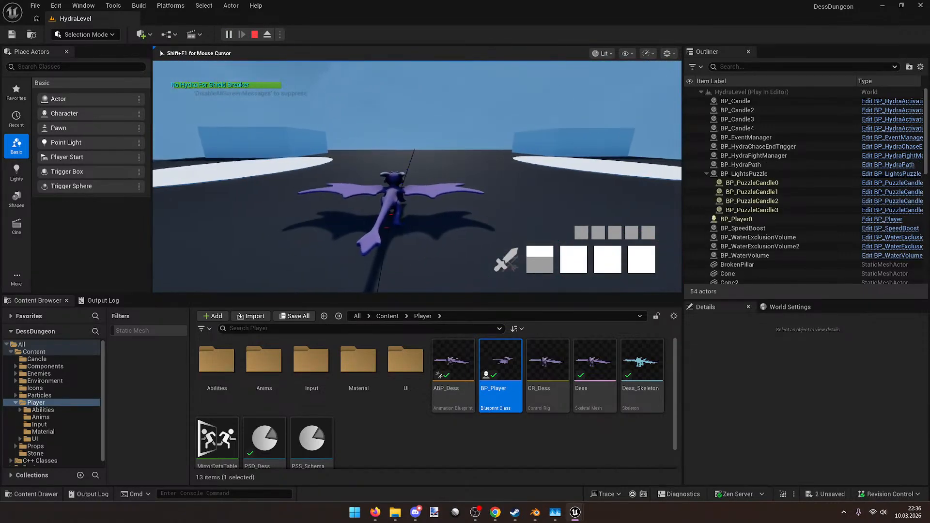
key(w)
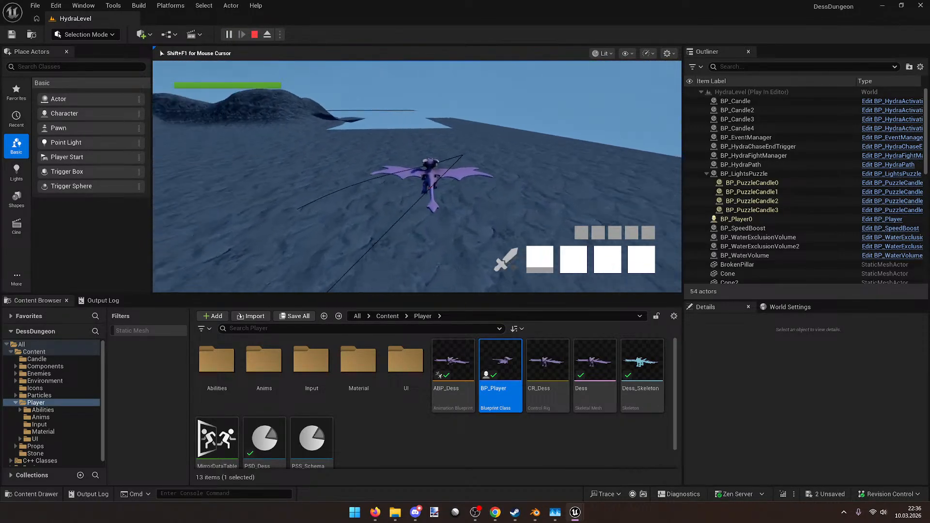
key(w)
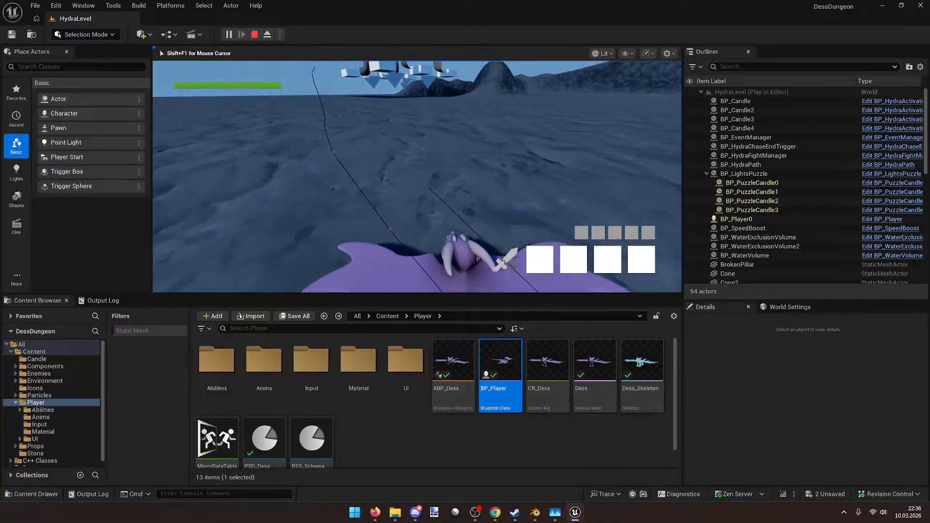
key(w)
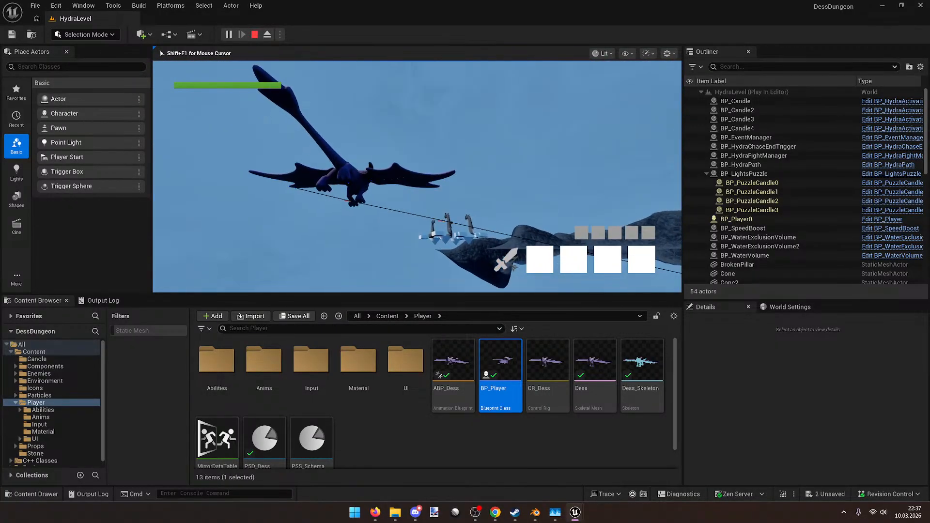
key(w)
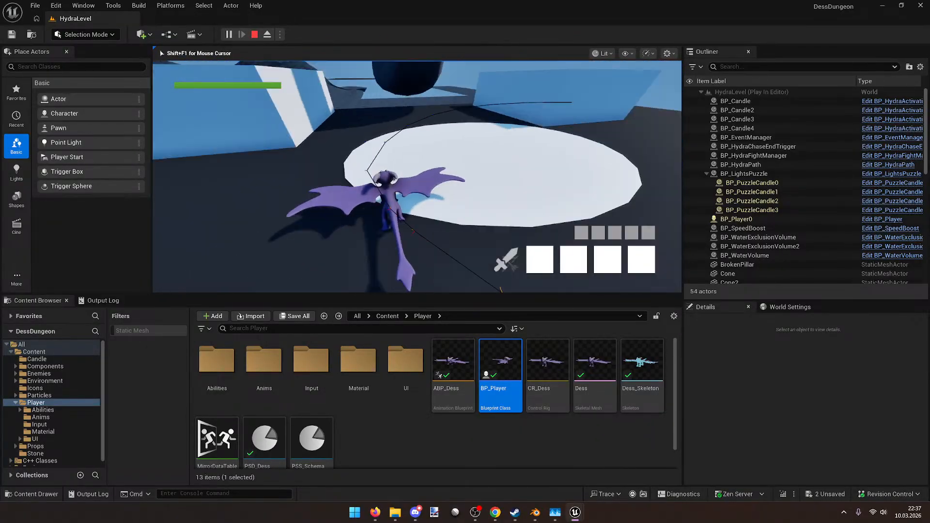
Step: Take off and fly Dess around the light-blue walls and open floor
key(w)
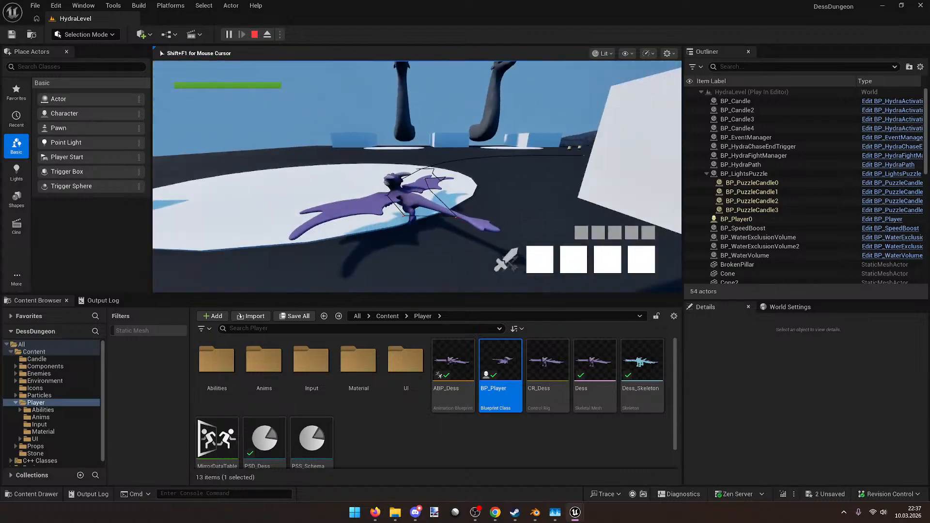
key(w)
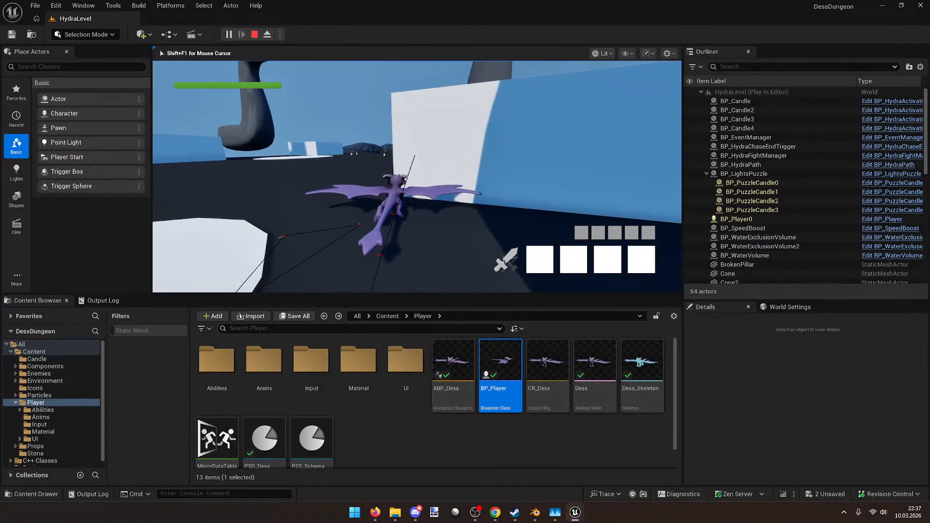
key(w)
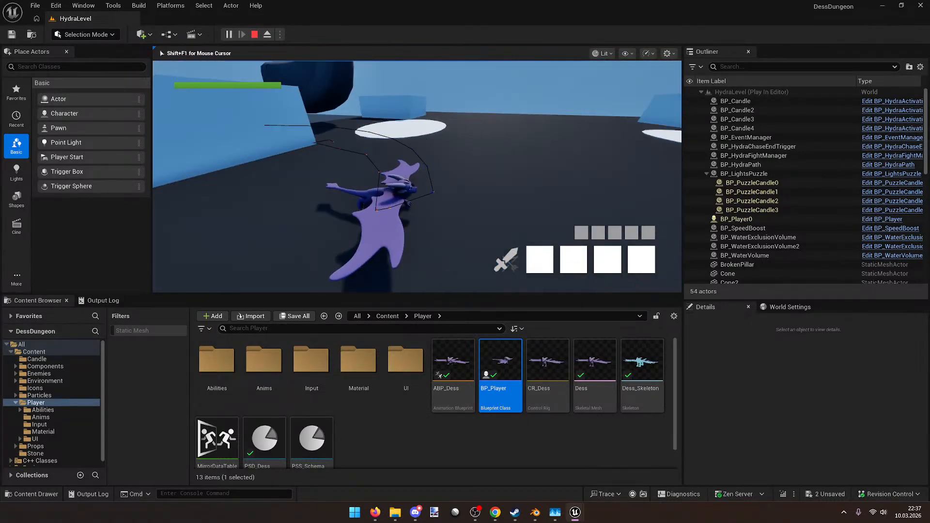
key(w)
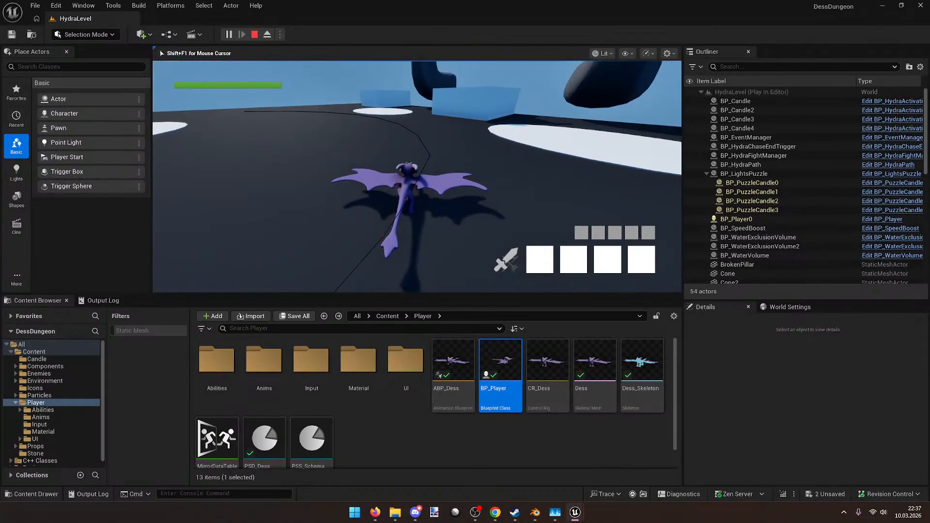
key(w)
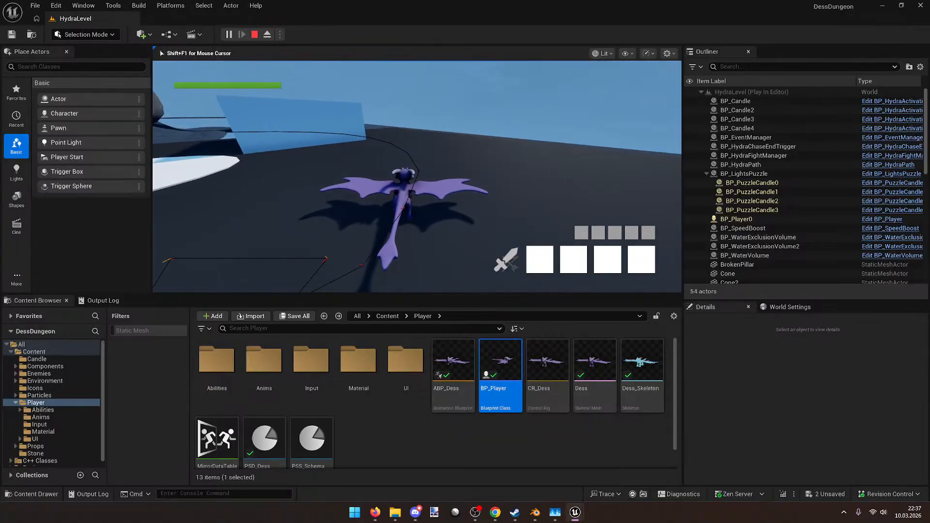
key(w)
key(w)
key(w)
key(w)
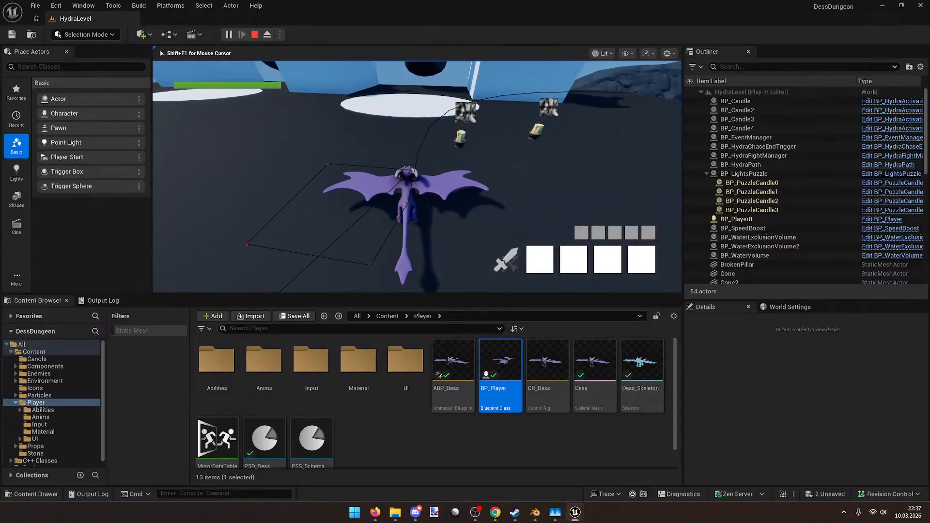
key(w)
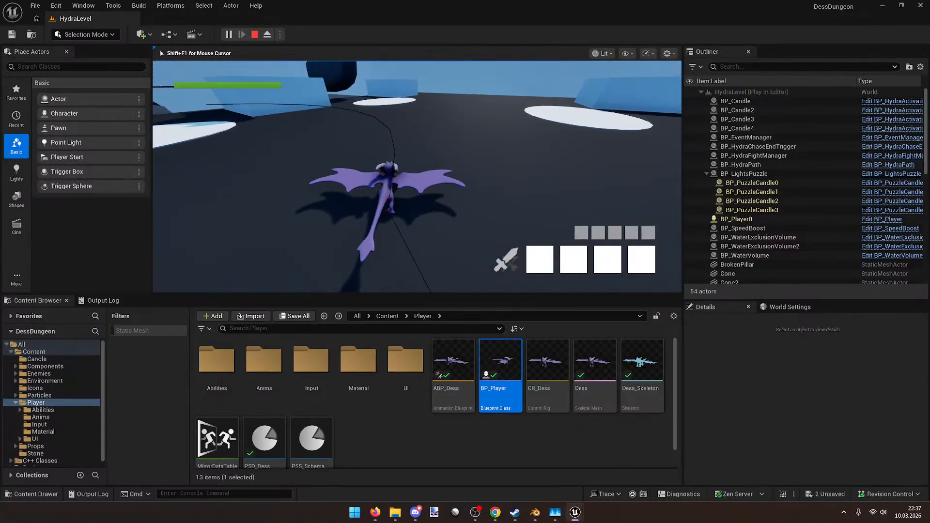
key(w)
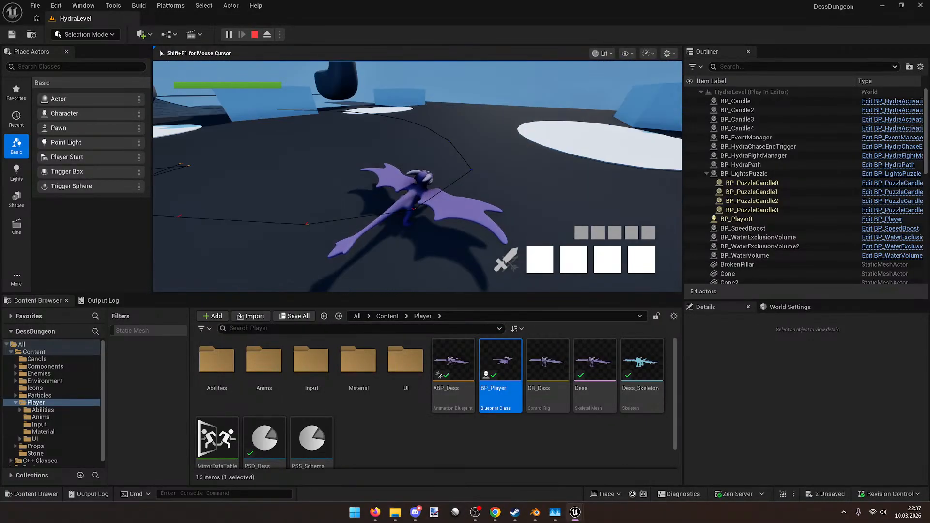
Step: Steer the dragon right then left, and switch its weapon from sword to bow
key(d)
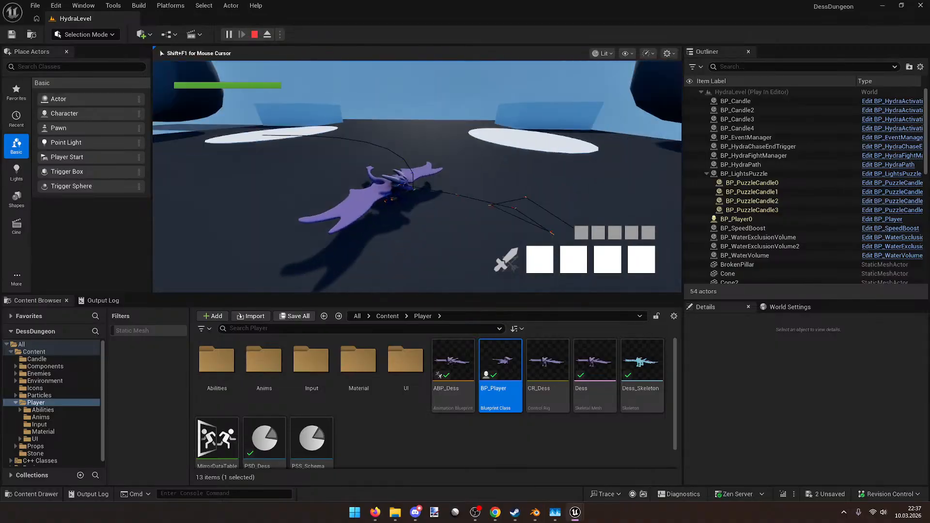
key(w)
key(a)
key(w)
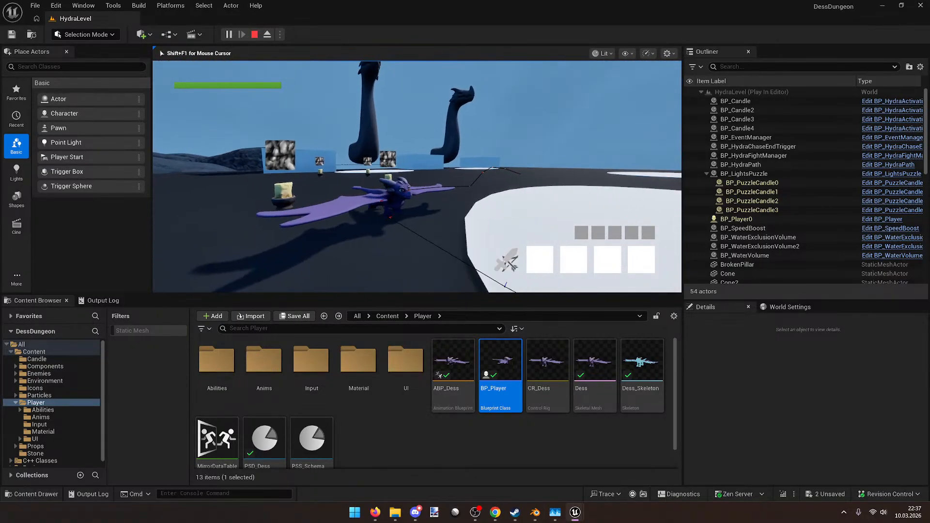
key(w)
key(q)
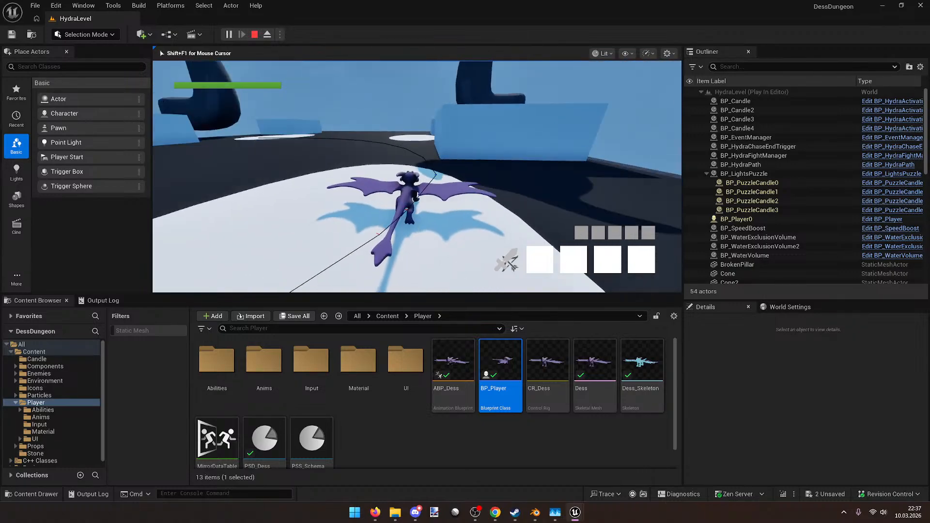
Step: Move the dragon around and off the white platform, turning left then right
key(w)
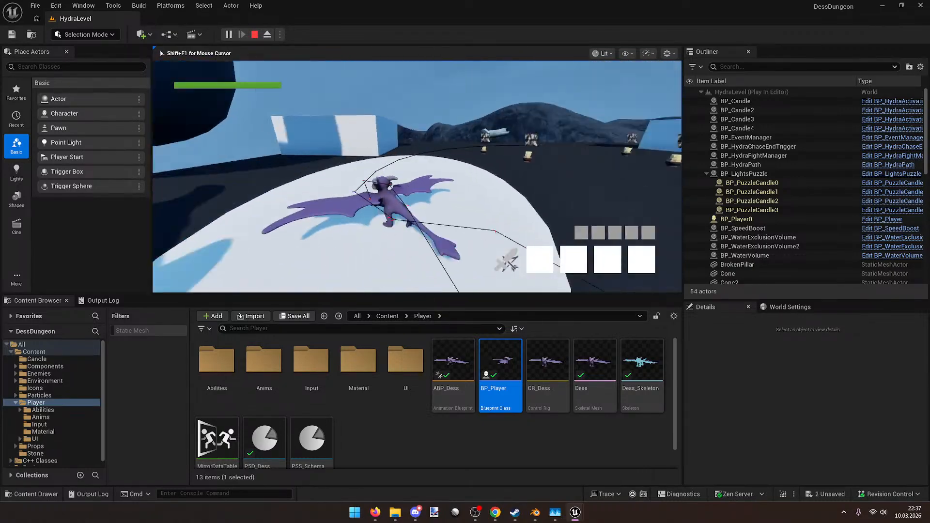
key(w)
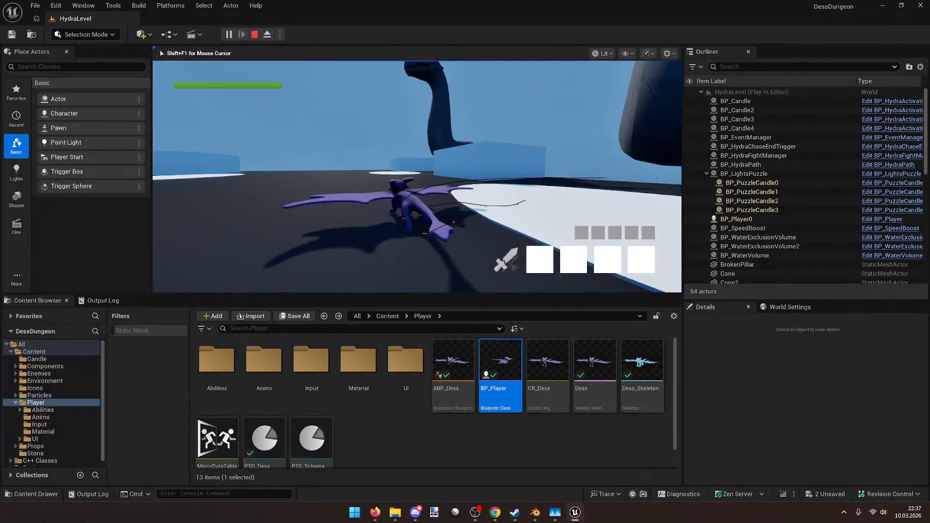
key(w)
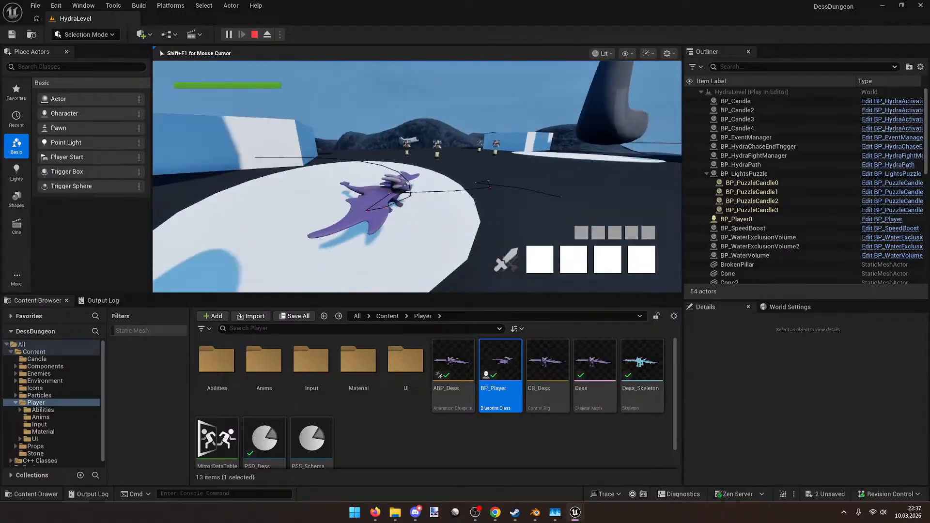
key(w)
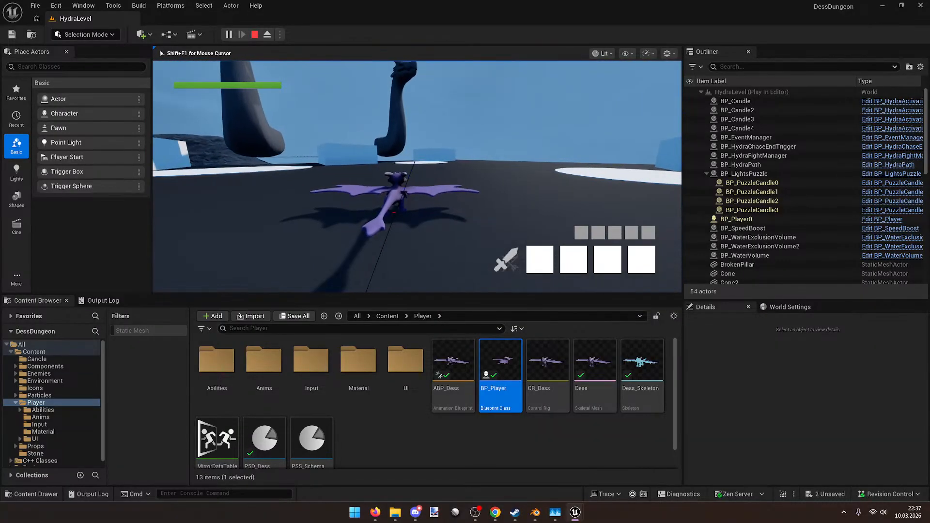
key(a)
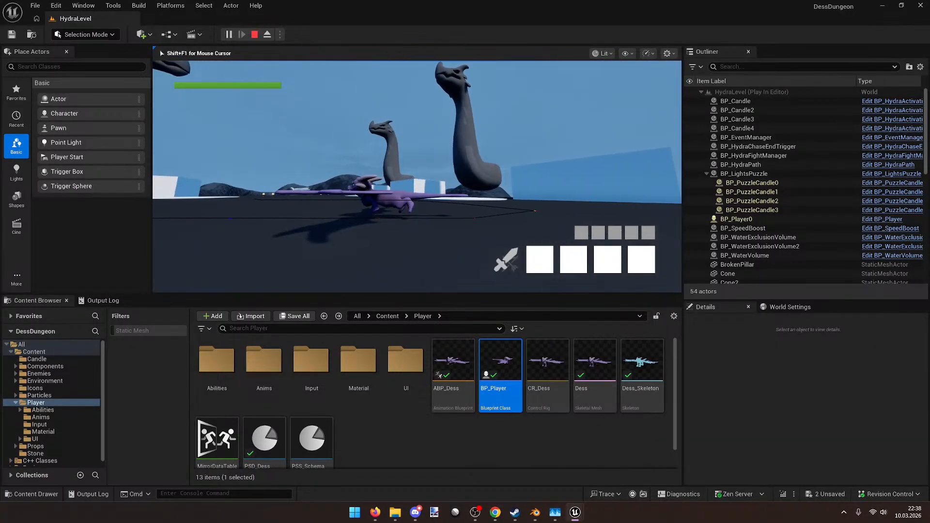
key(d)
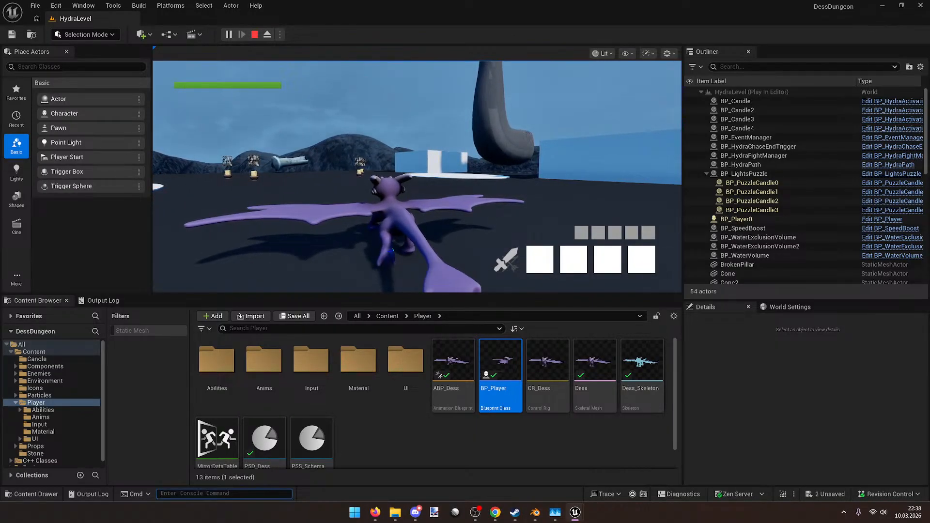
Step: Restart Play In Editor, run and bank Dess across the level, then end the session
click(254, 34)
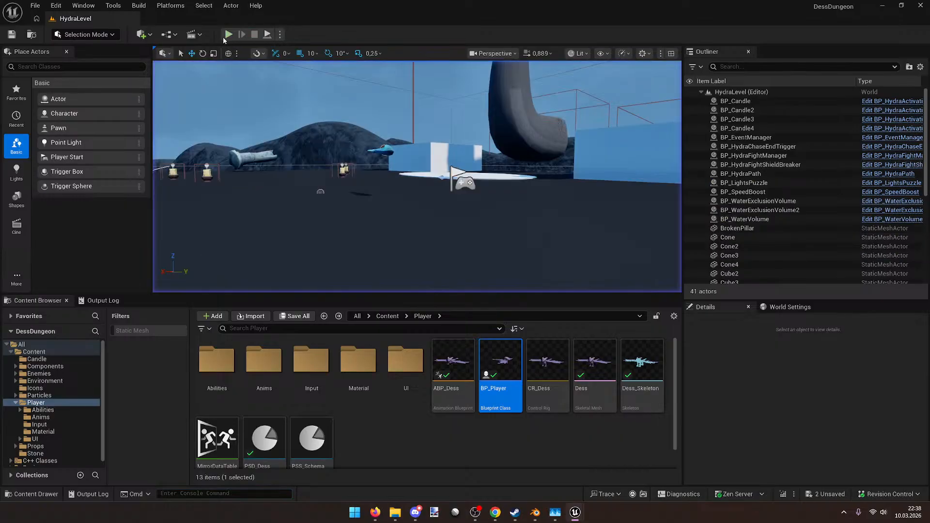
click(228, 35)
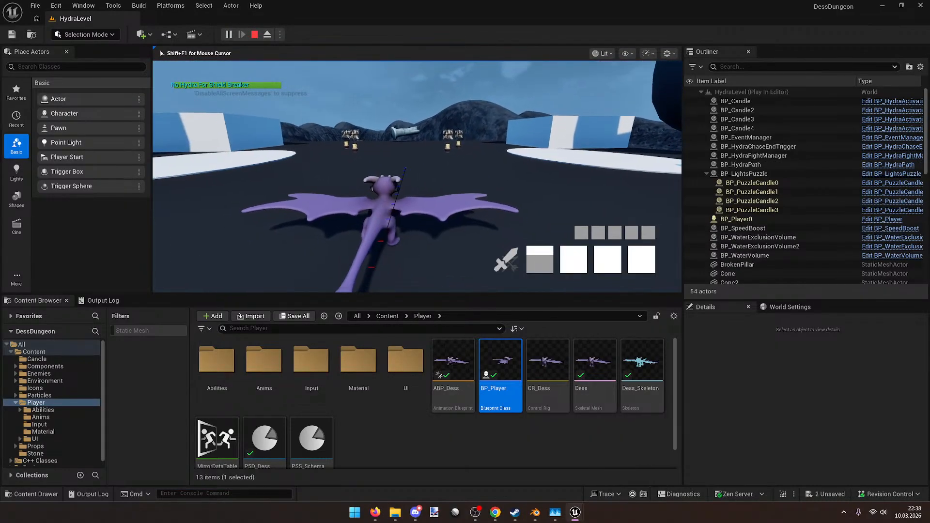
key(w)
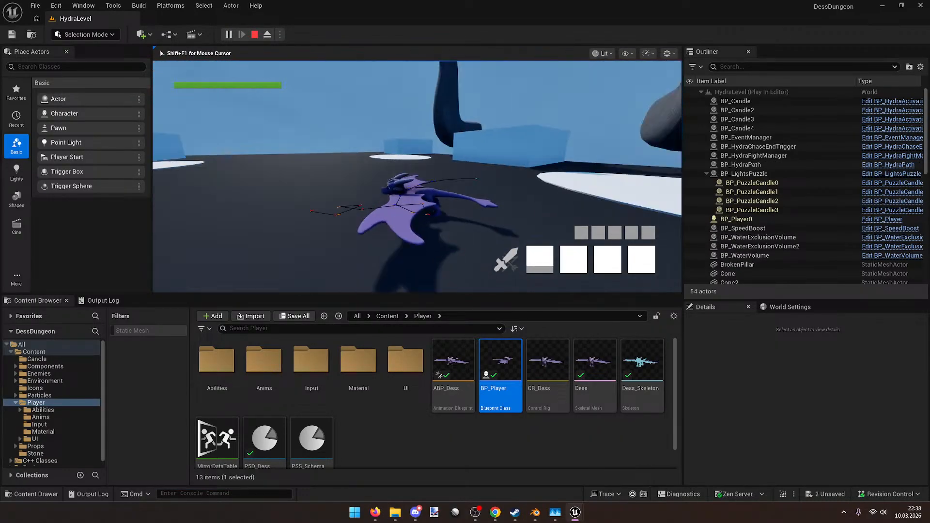
key(w)
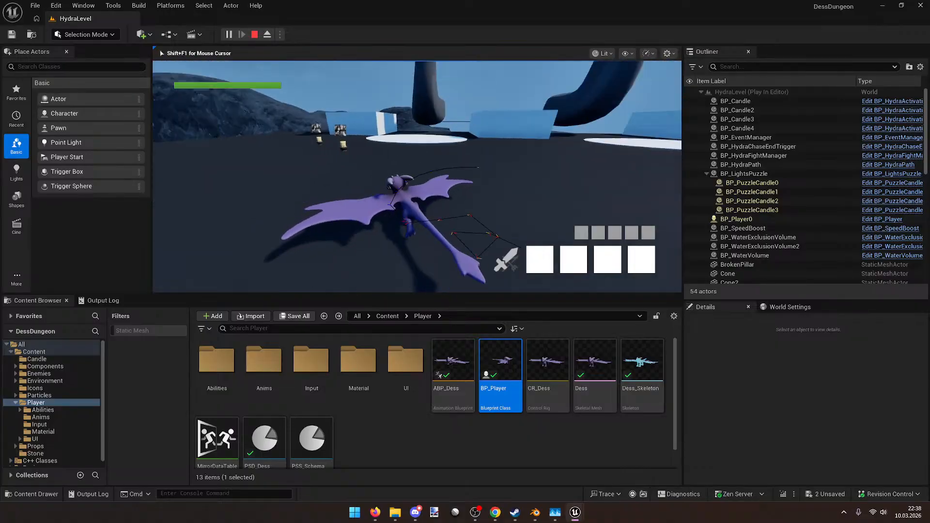
key(w)
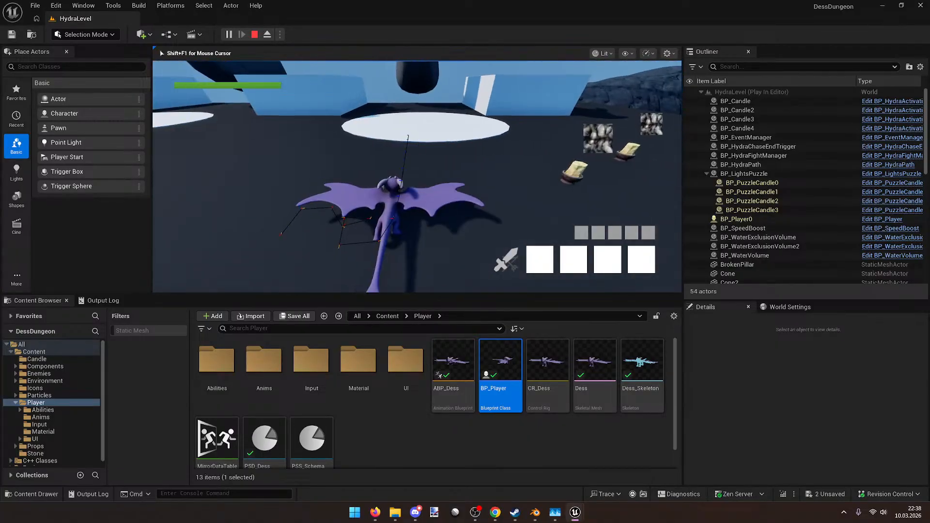
key(w)
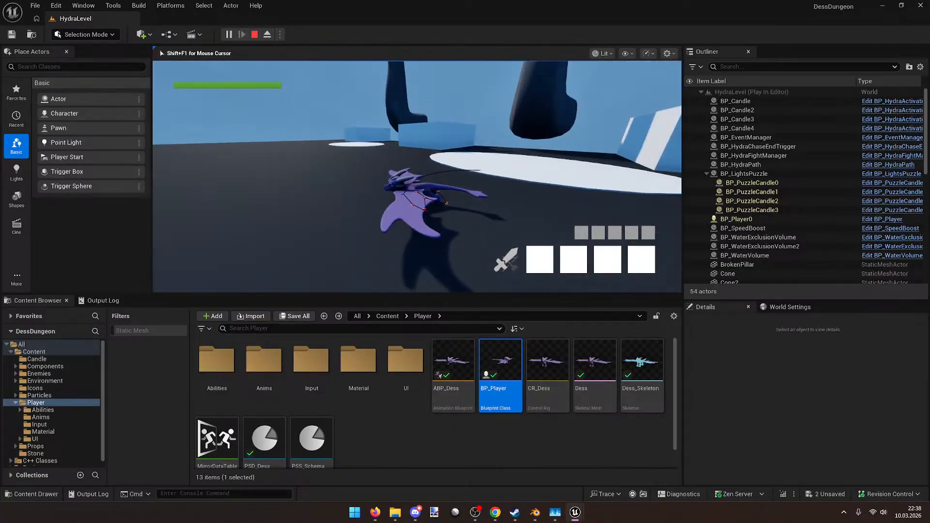
key(w)
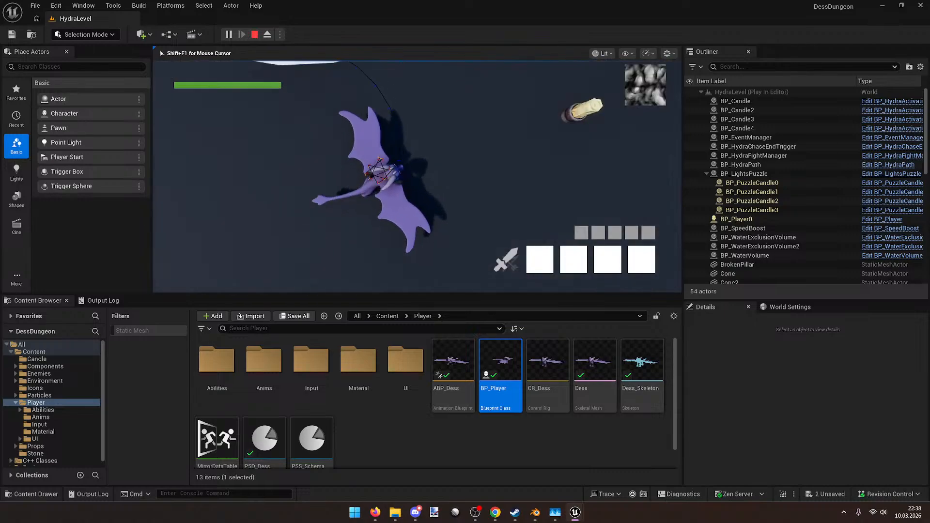
key(w)
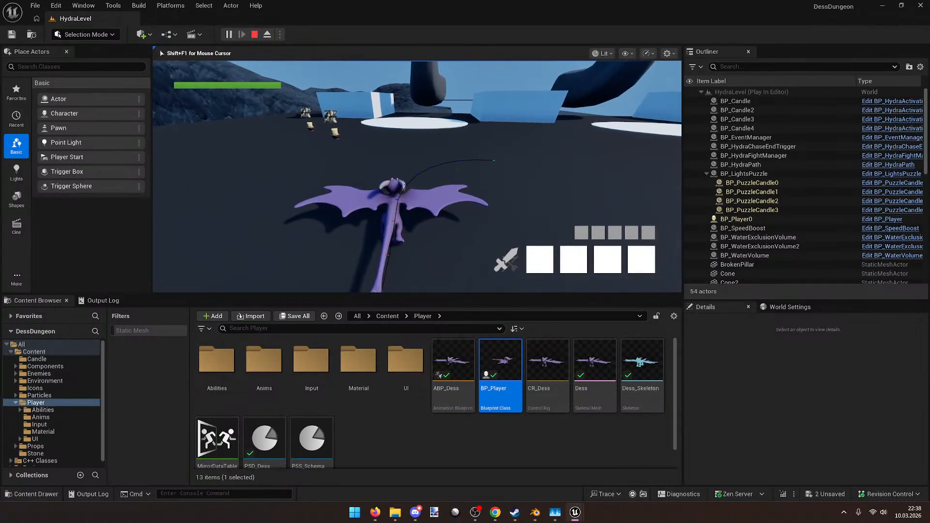
key(w)
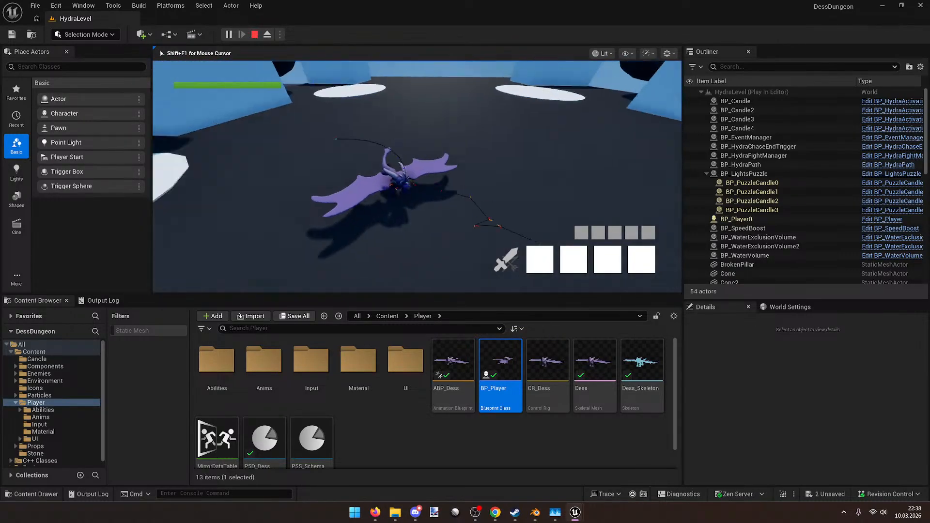
key(Escape)
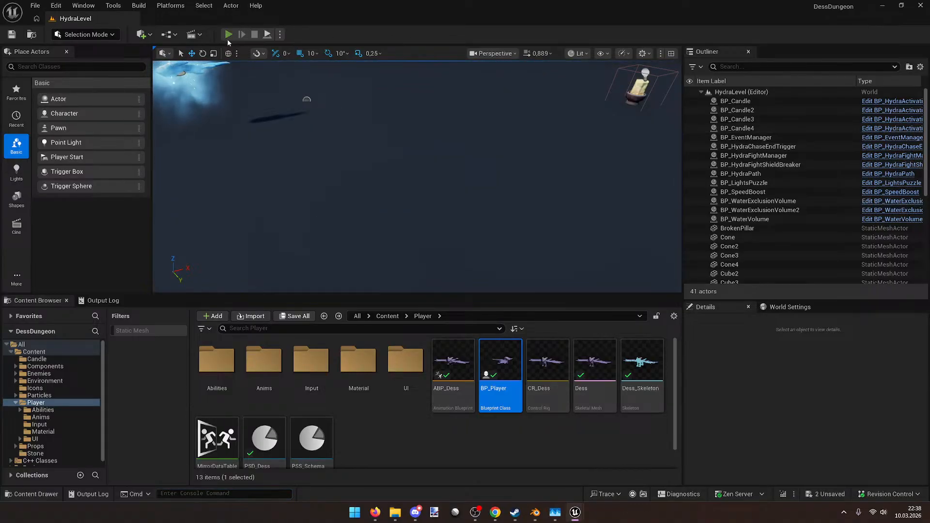
Step: Start a new play session and run Dess forward, swinging her left and right
click(228, 34)
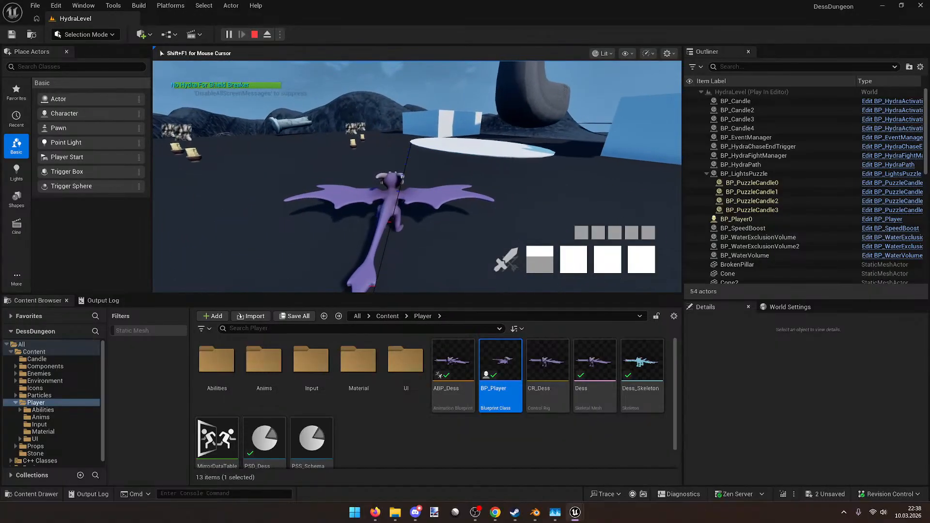
key(w)
key(w)
key(w)
key(w)
key(w)
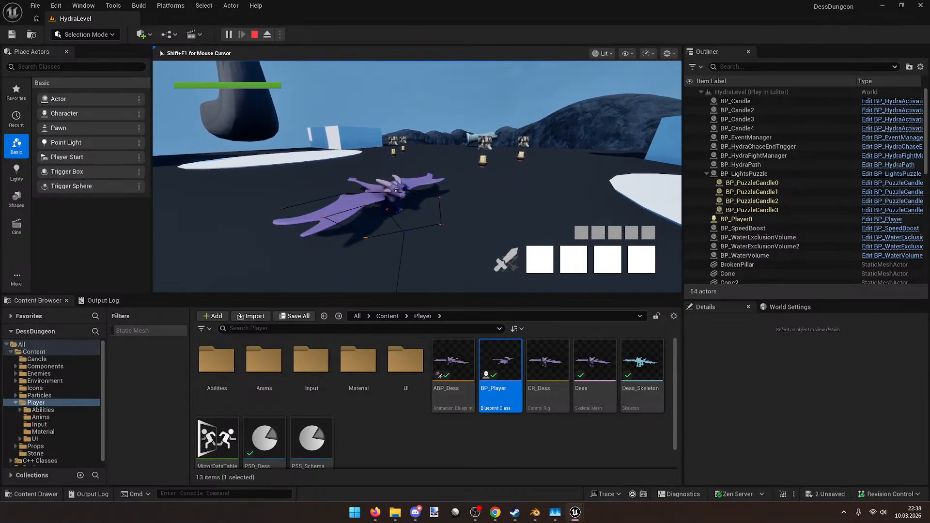
key(w)
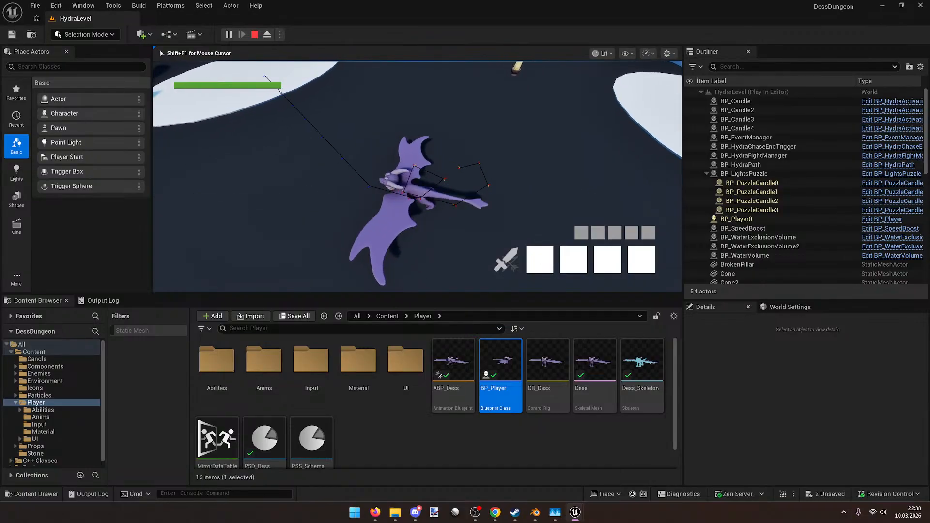
key(d)
key(a)
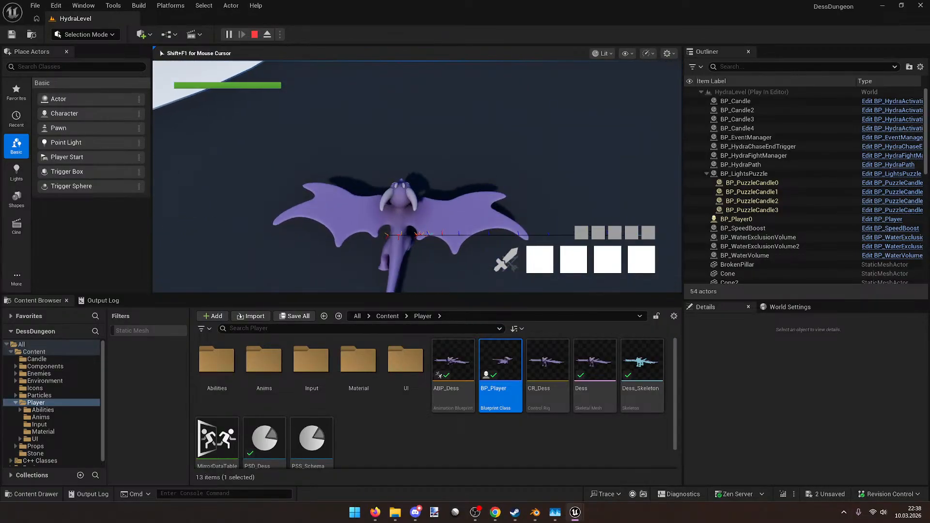
key(a)
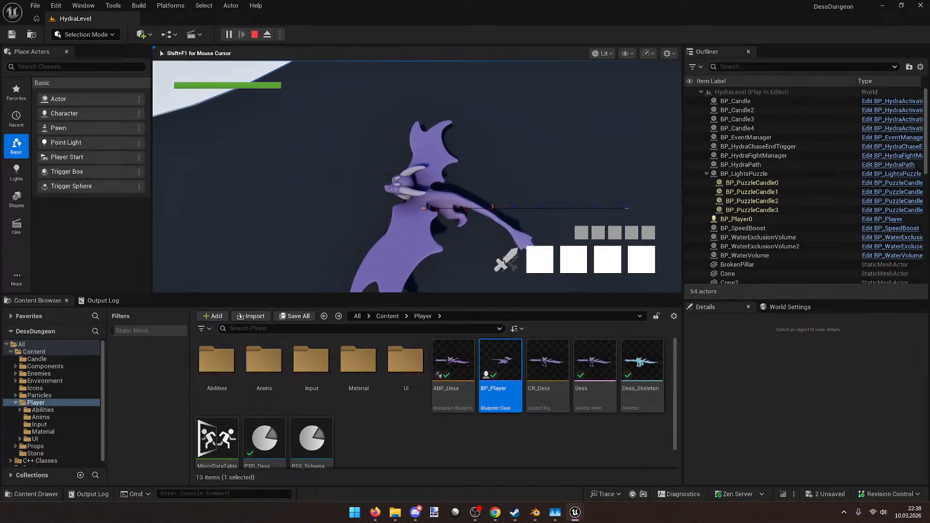
Step: Snap Dess's heading rapidly between left and right while watching her trajectory line
key(d)
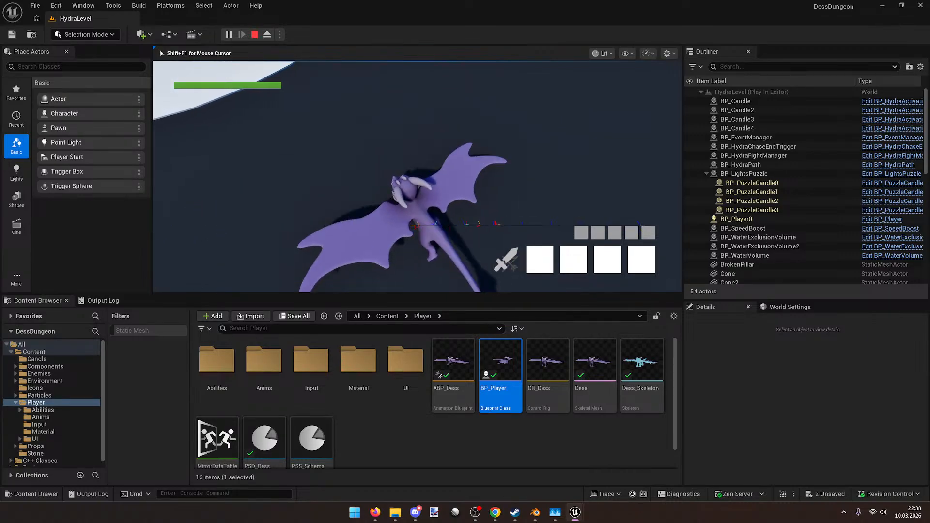
key(a)
key(d)
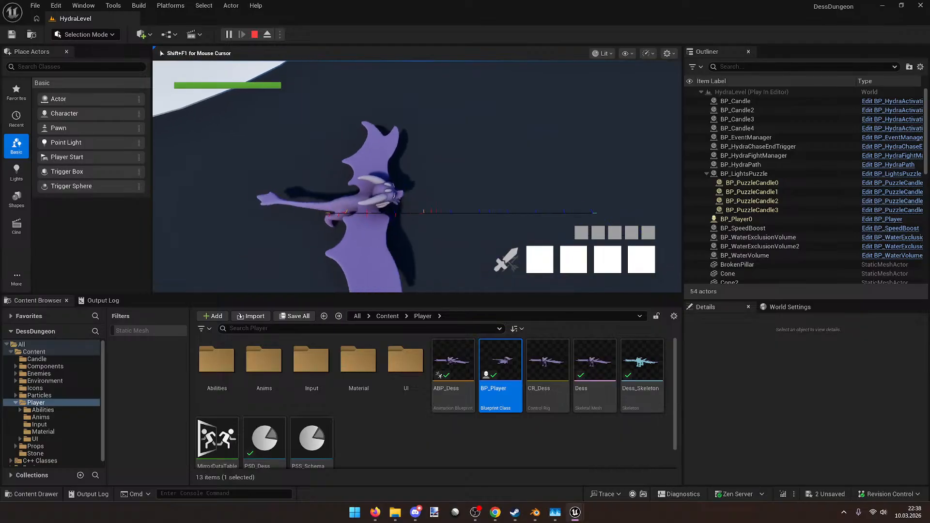
key(a)
key(a)
key(d)
key(a)
key(d)
key(a)
key(d)
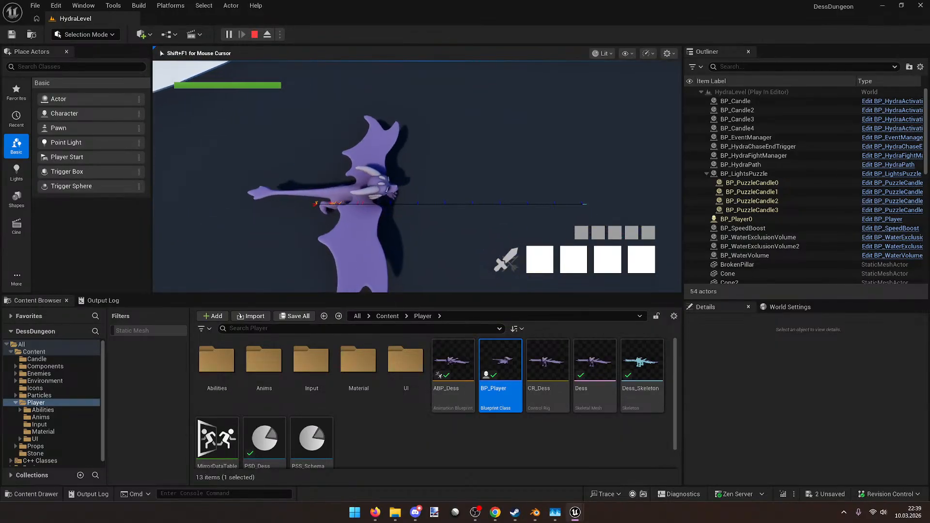
key(a)
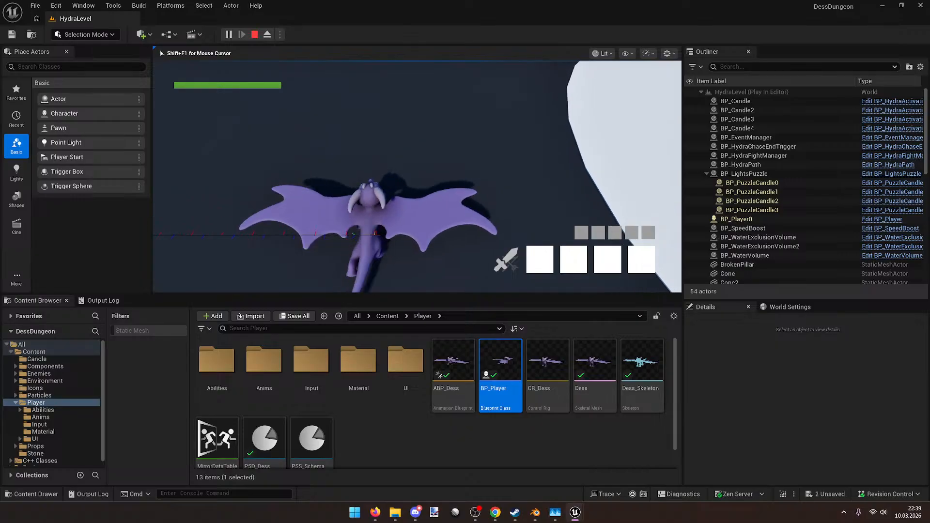
Step: Turn Dess to face down, up-left, right and down again
key(s)
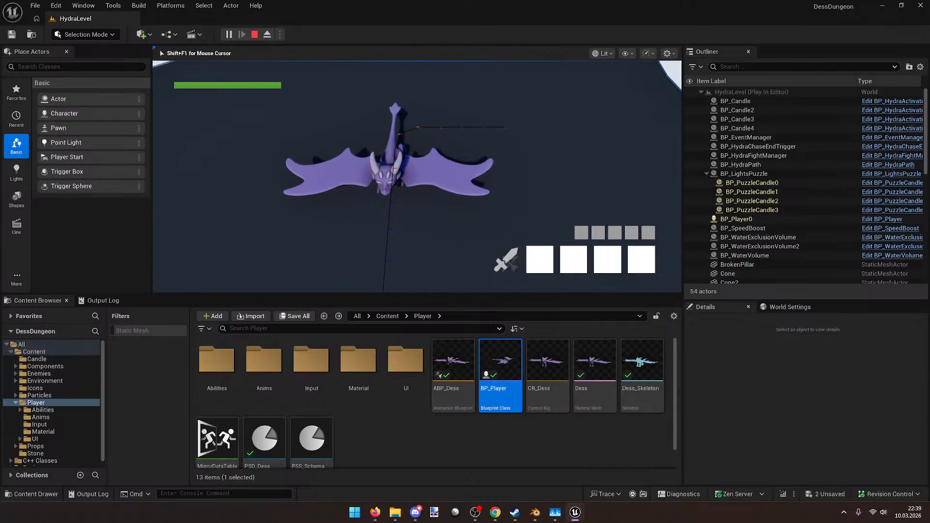
key(w)
key(d)
key(s)
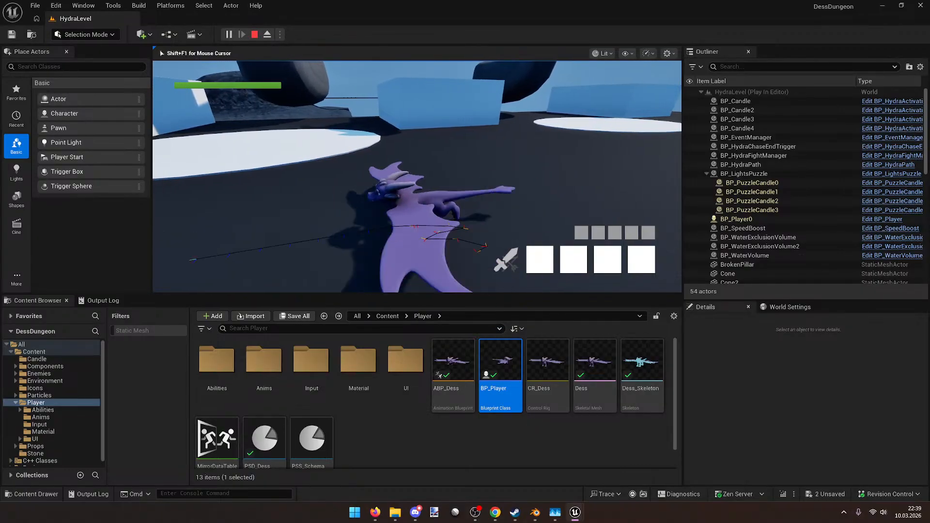
Step: Swing Dess quickly left and right again, then face the camera, away, and left
key(a)
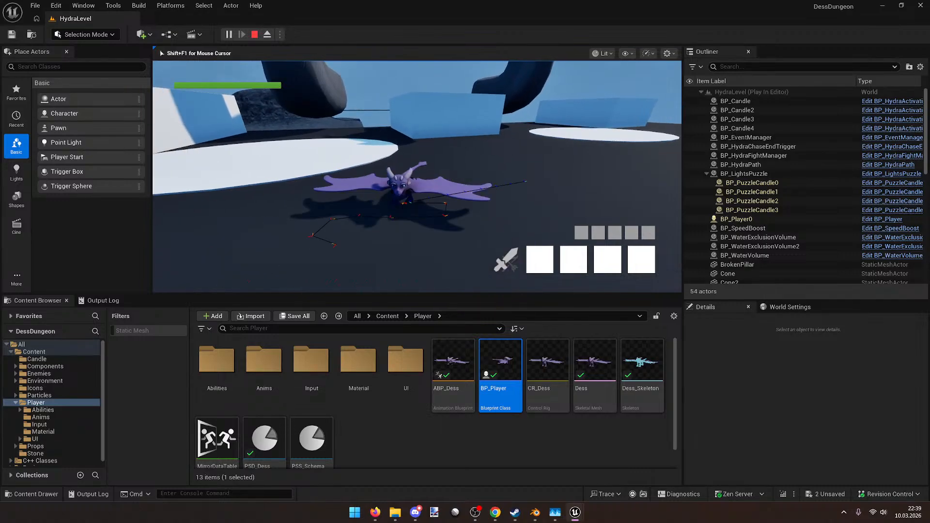
key(a)
key(a)
key(d)
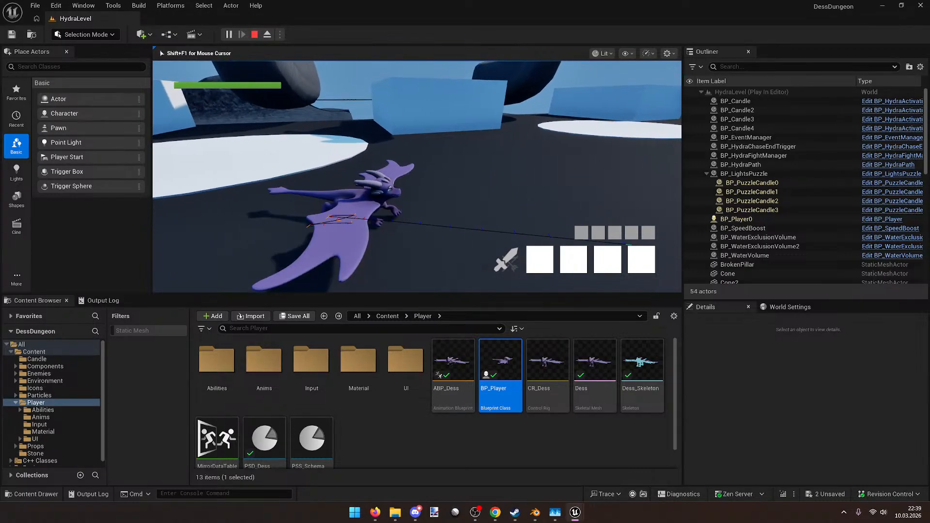
key(a)
key(d)
key(a)
key(d)
key(s)
key(w)
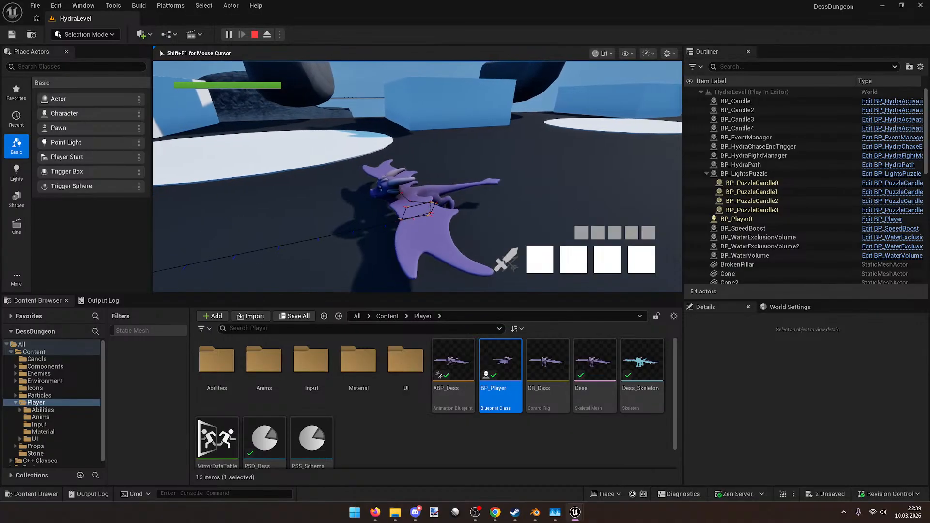
key(a)
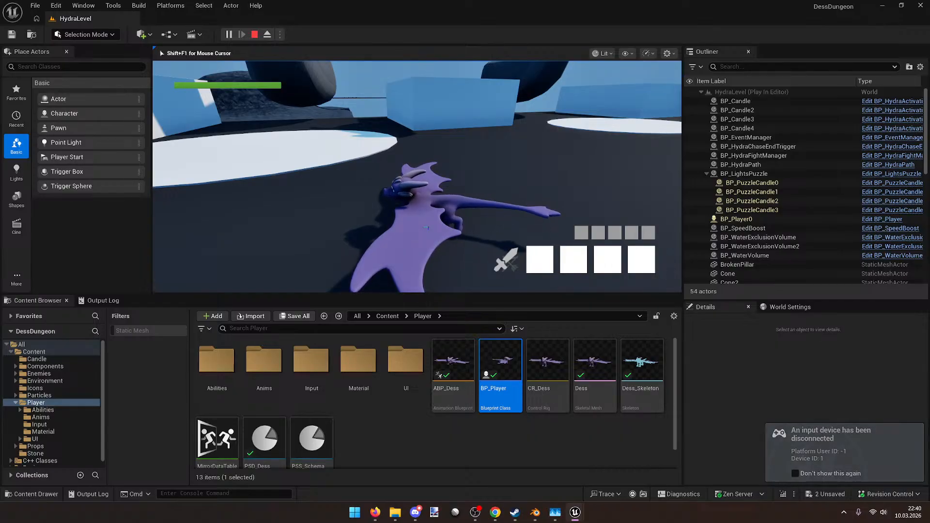
Step: Launch a fire attack and run Dess past the candles and hydra necks
key(w)
click(416, 176)
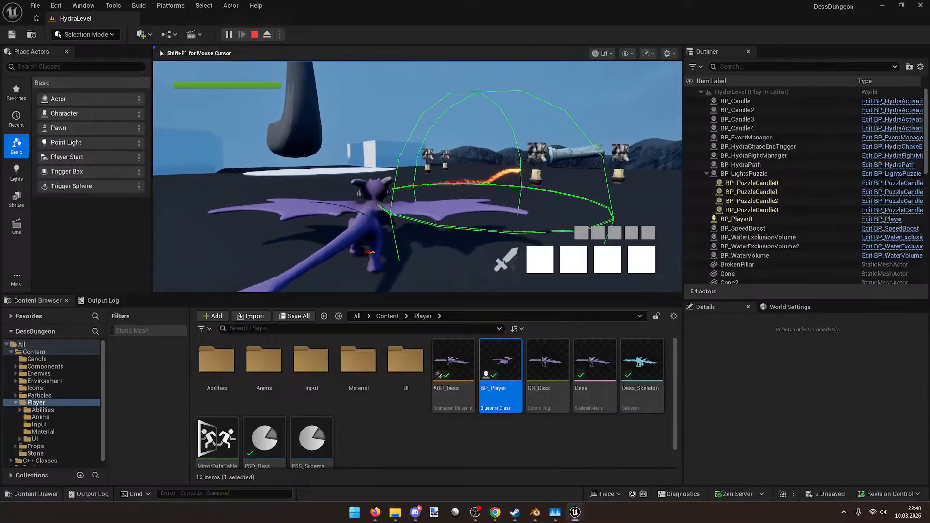
key(w)
key(w)
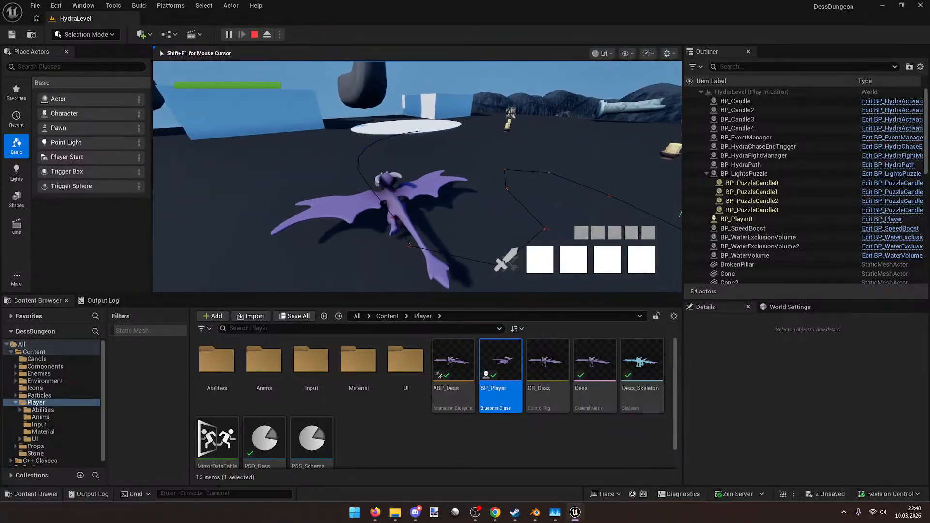
key(w)
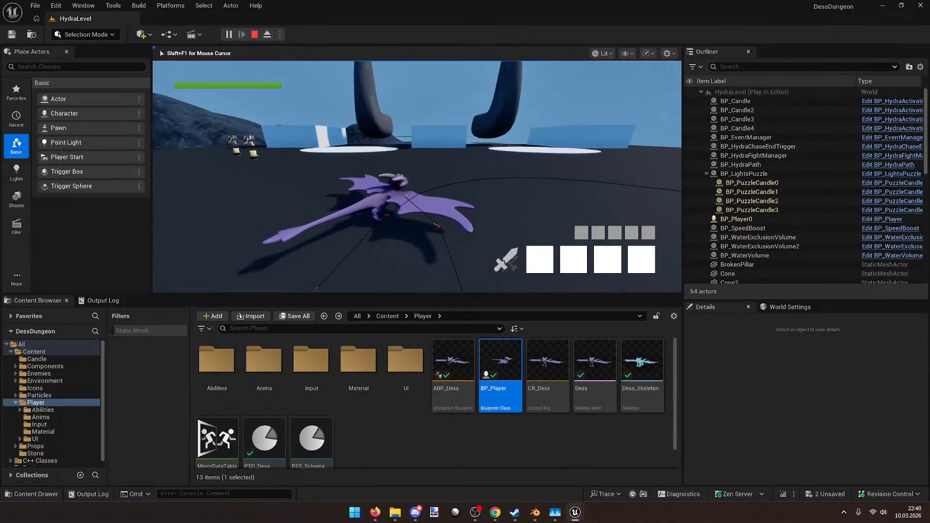
key(w)
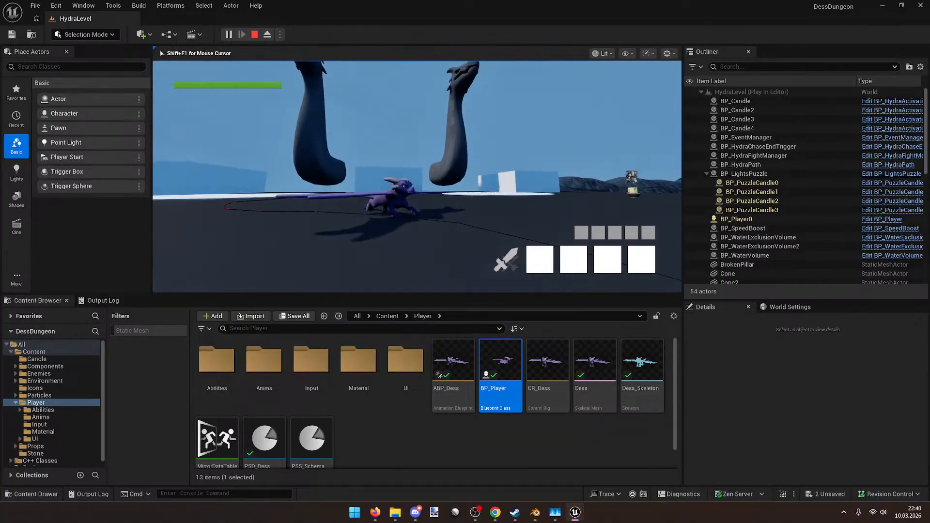
key(d)
key(d)
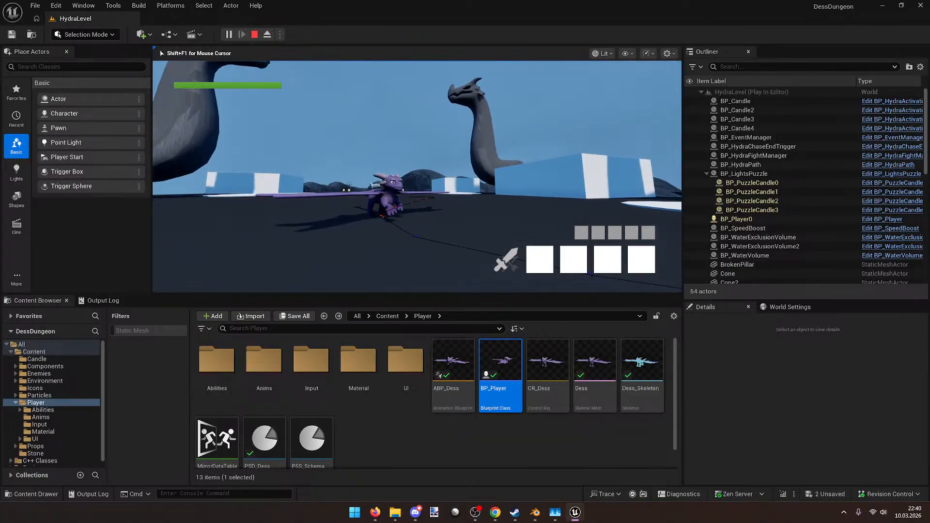
key(d)
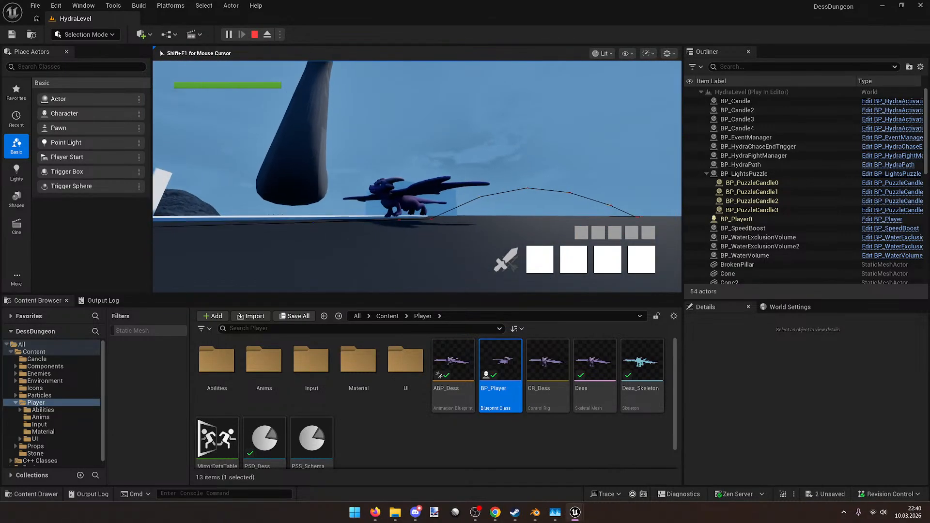
key(d)
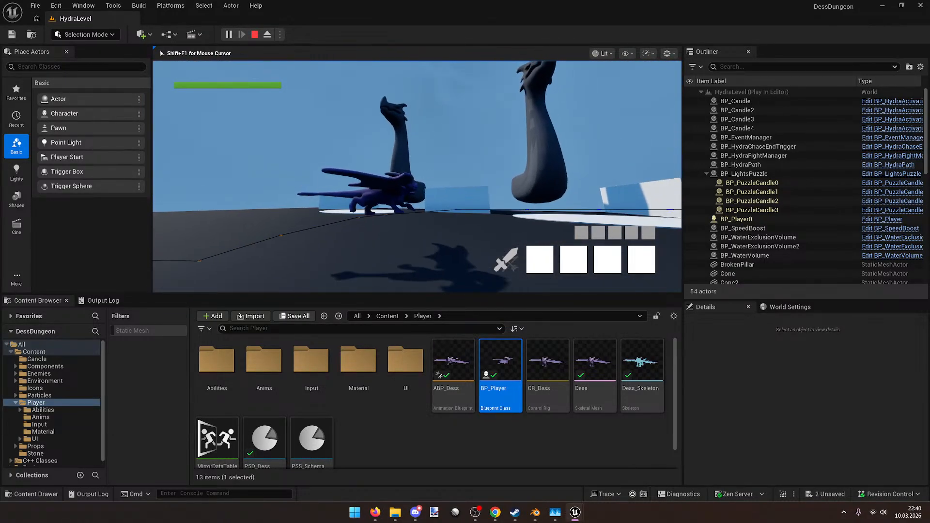
Step: Take off into the air and steer Dess through turns across the arena
key(space)
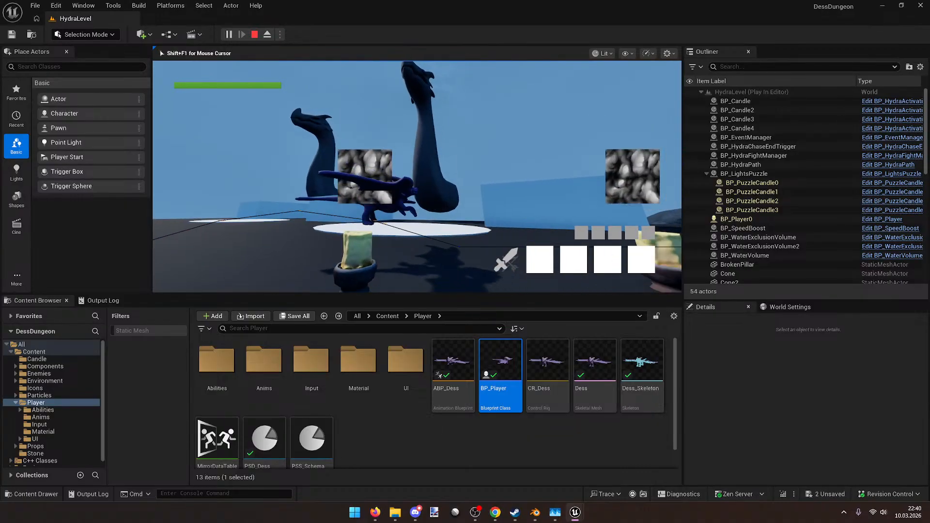
key(w)
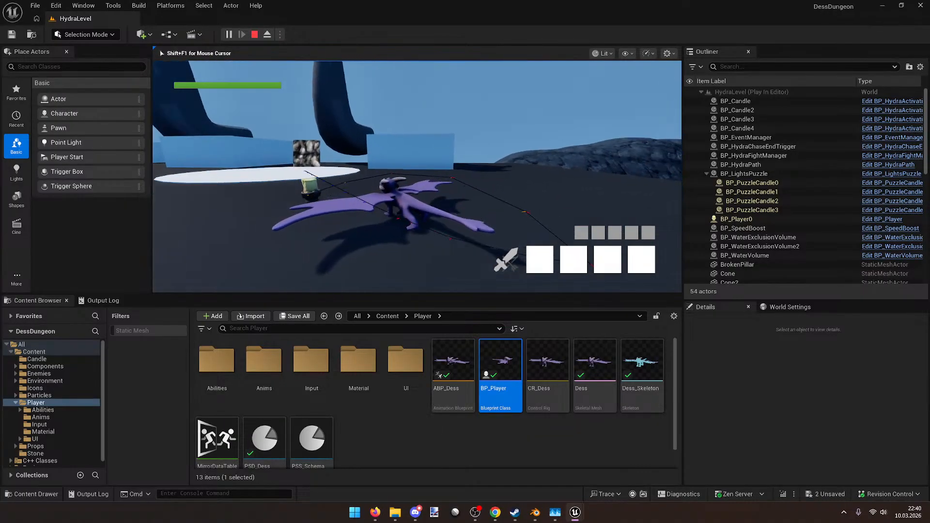
key(space)
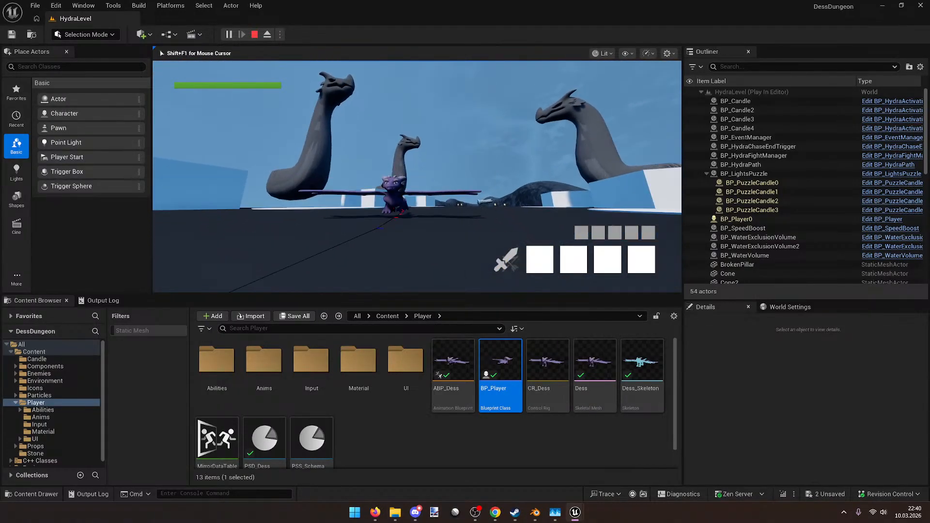
key(w)
key(w)
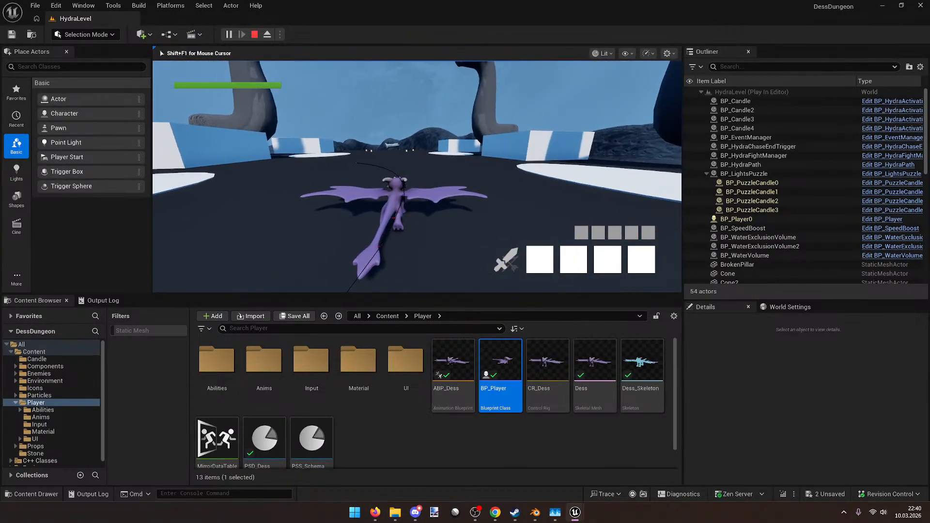
key(w)
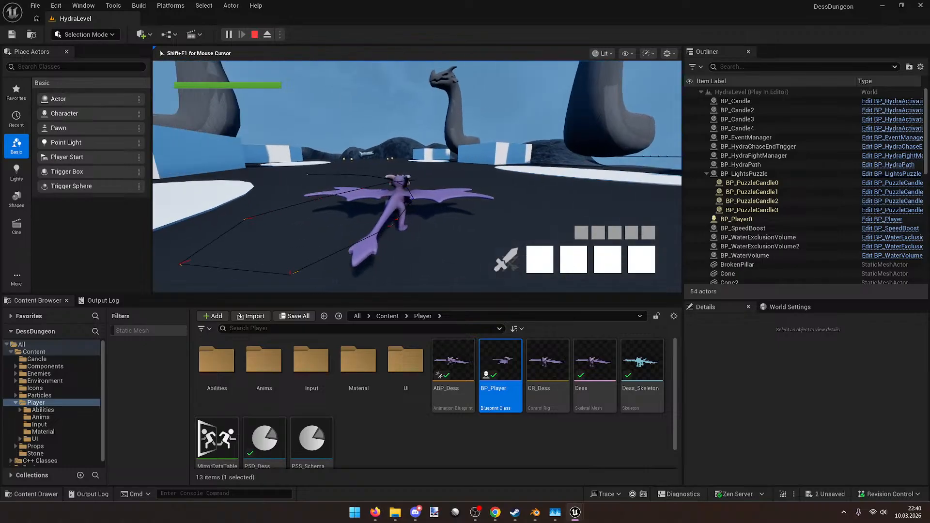
key(w)
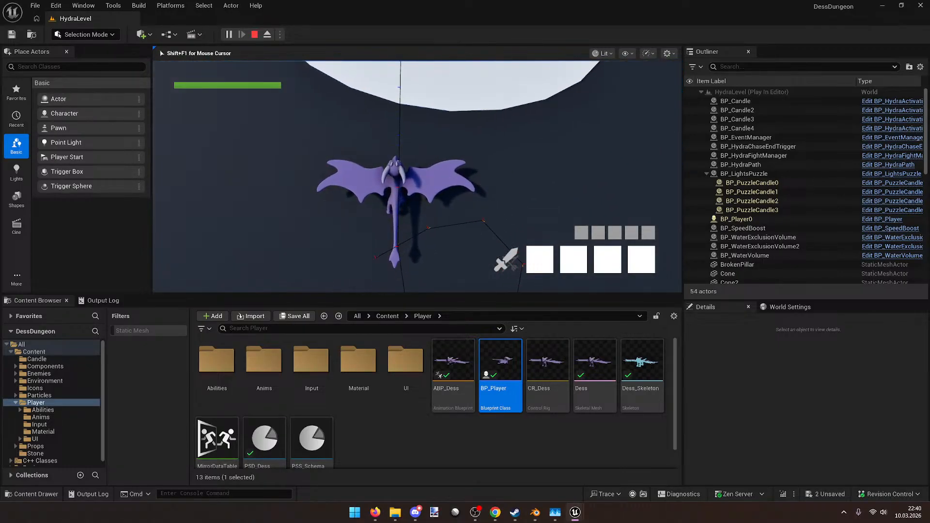
key(w)
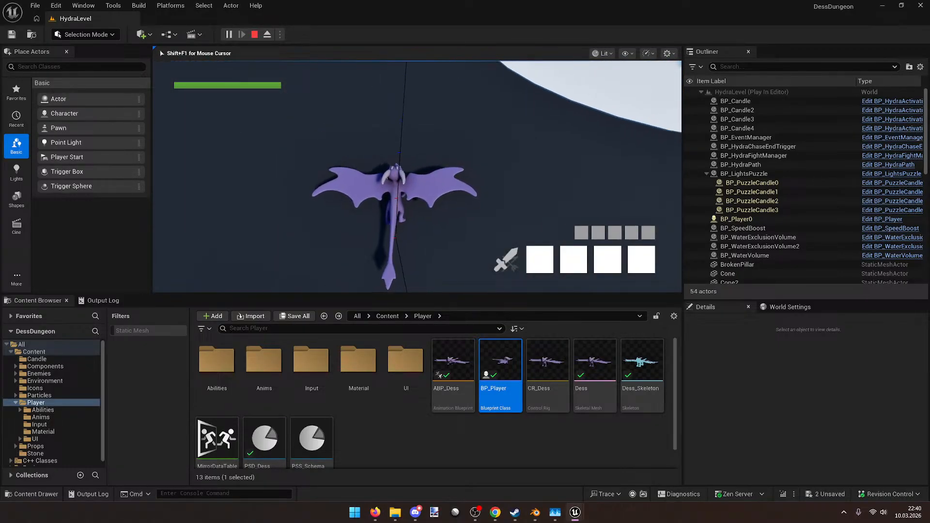
key(w)
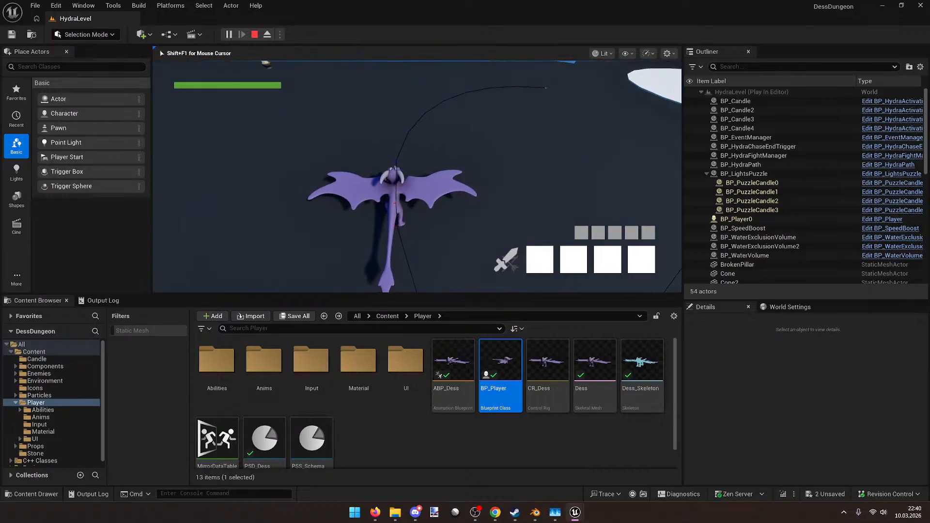
key(w)
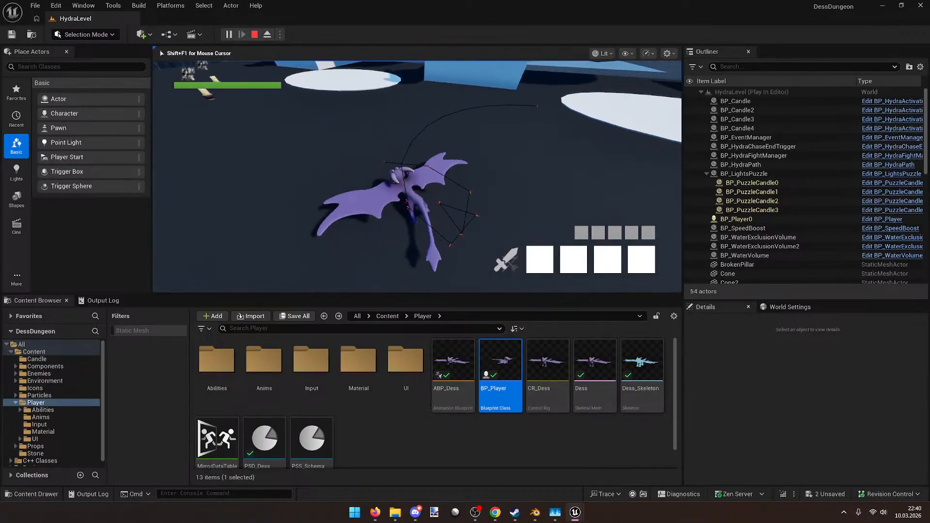
key(w)
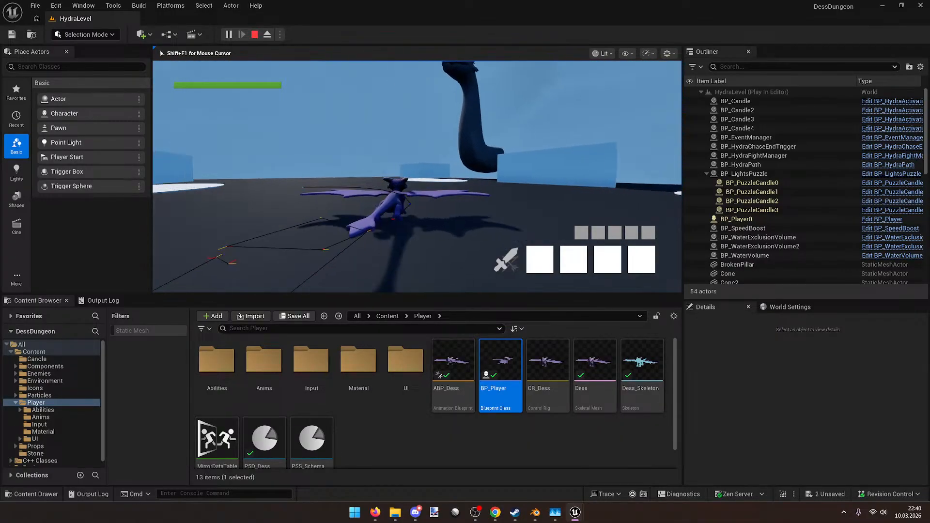
key(w)
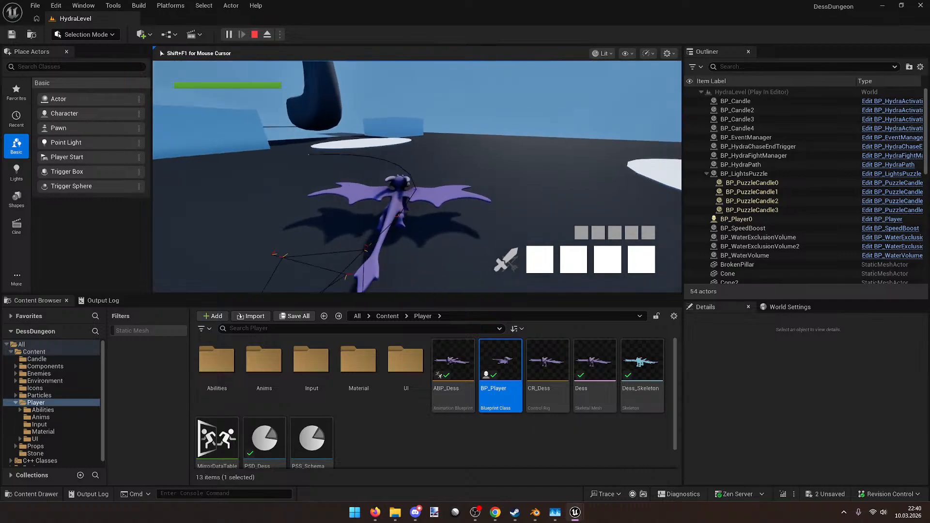
key(w)
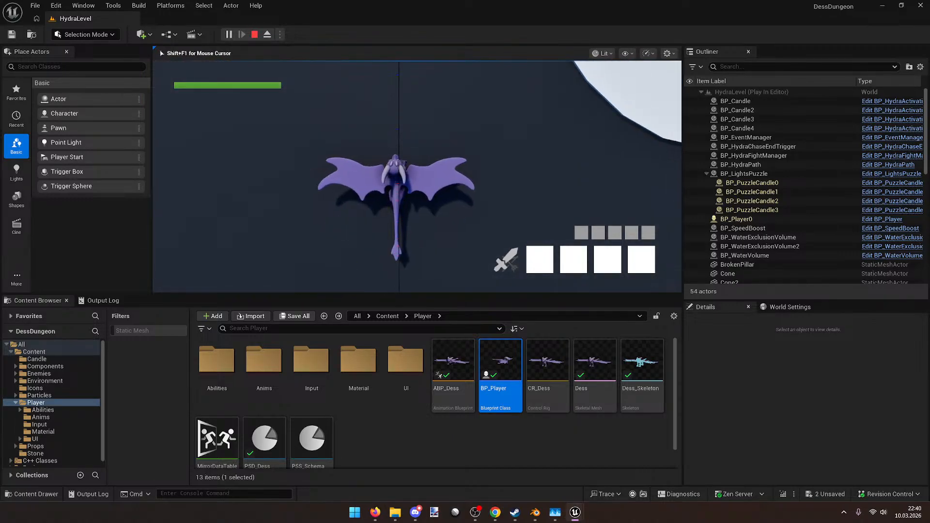
Step: Swerve the flying dragon toward the hydras and down the corridor, then stop play and switch to Blender
key(w)
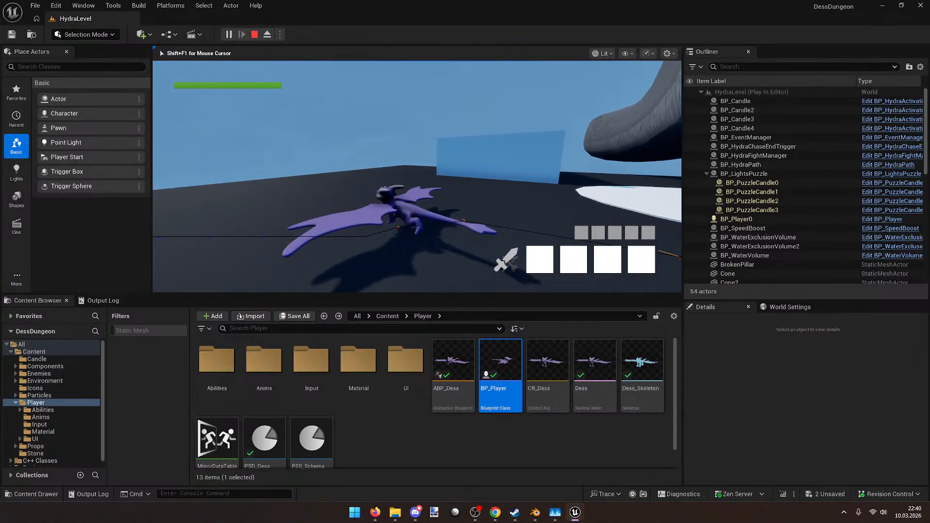
key(a)
key(d)
key(w)
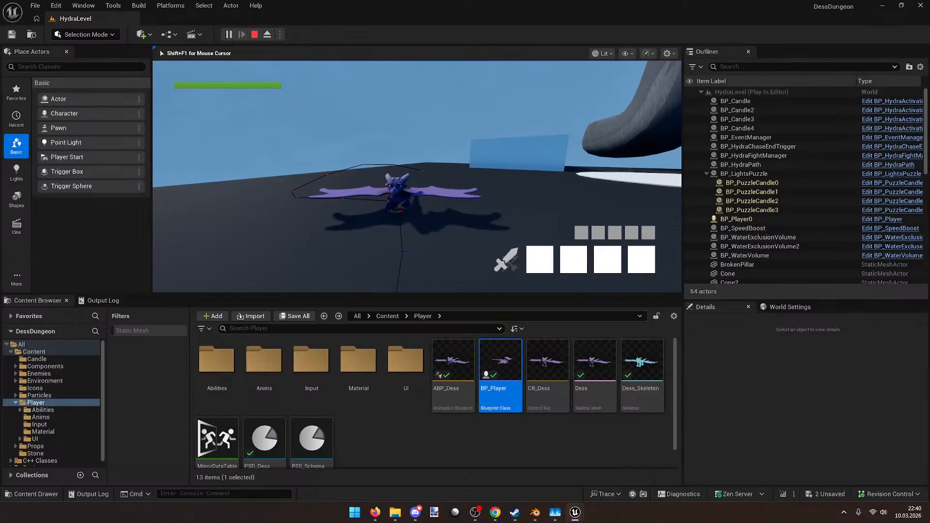
key(s)
key(w)
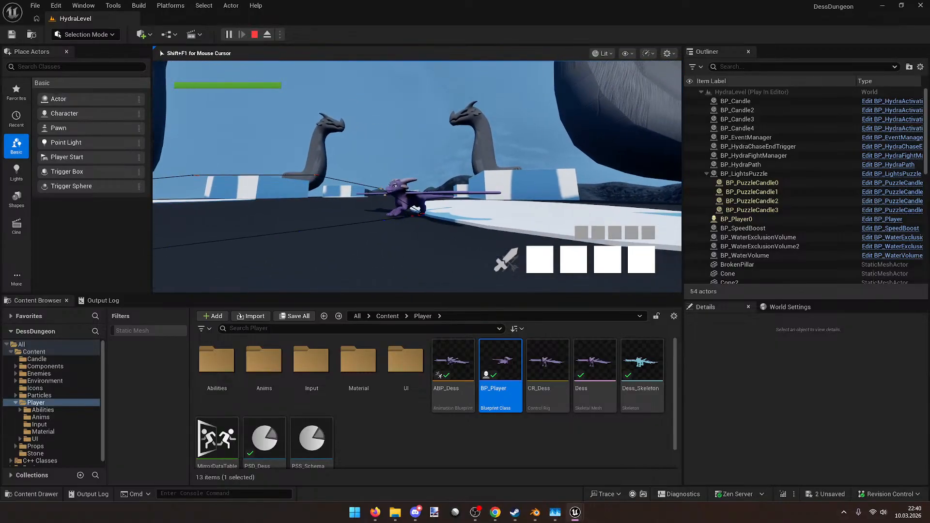
key(w)
key(d)
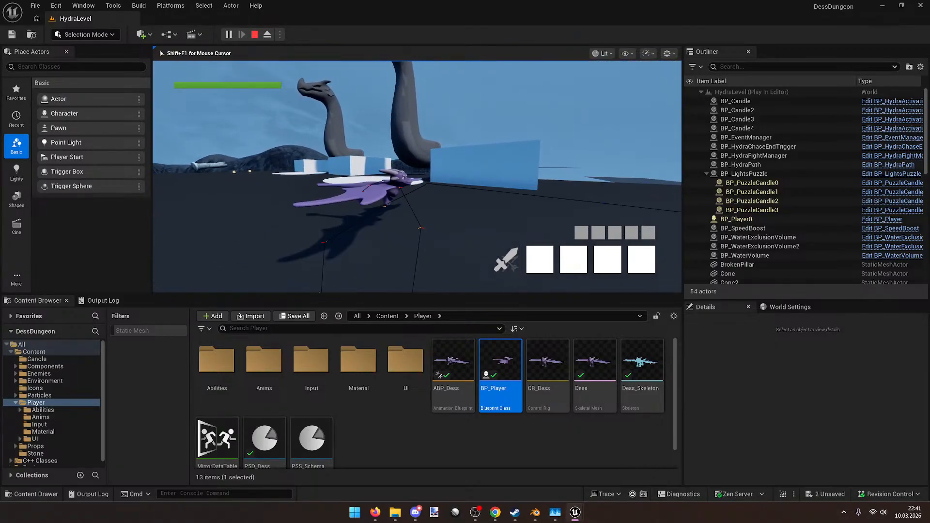
key(a)
key(w)
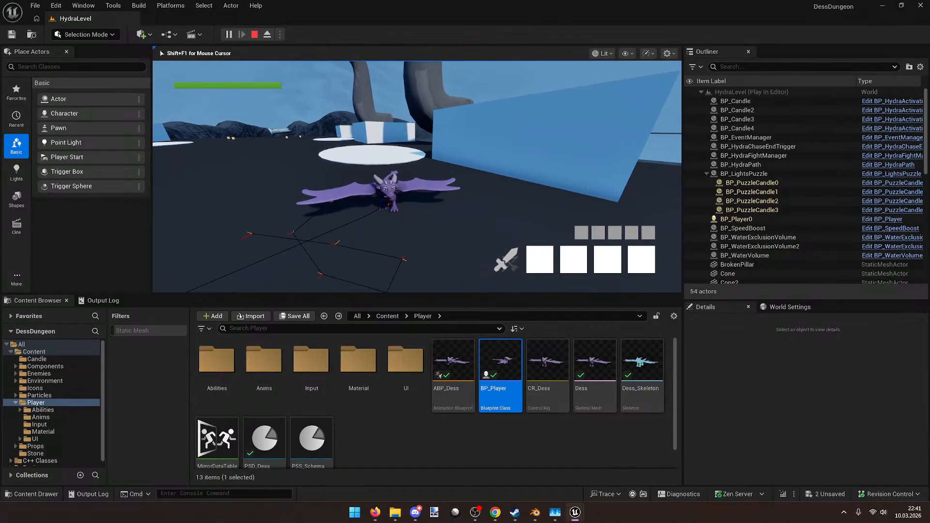
key(w)
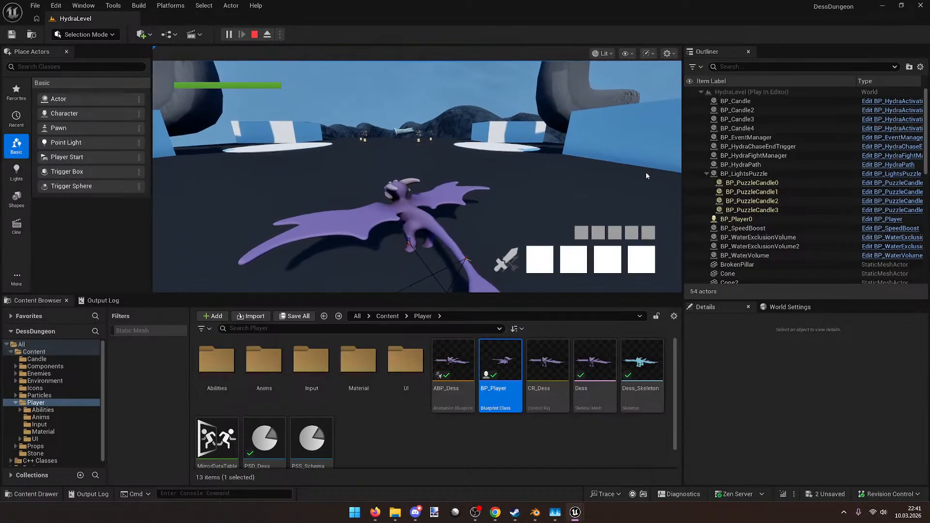
key(Escape)
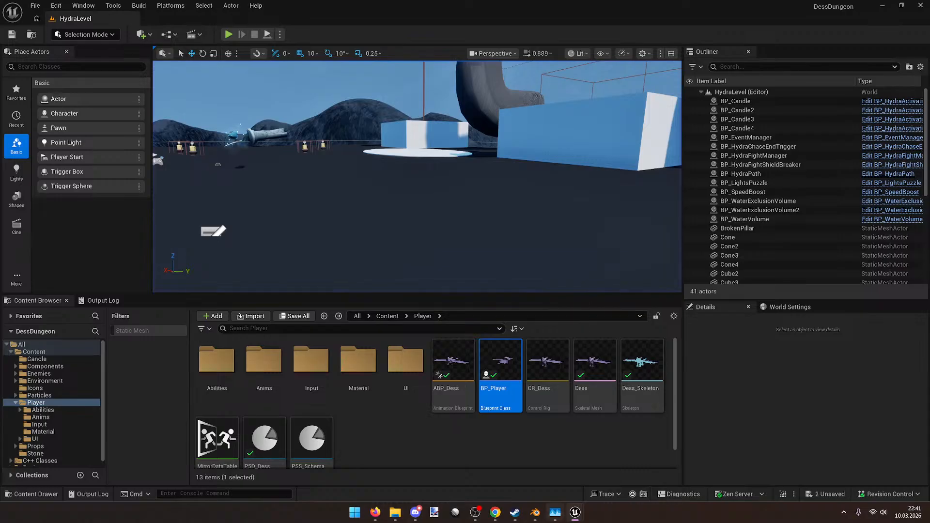
click(498, 423)
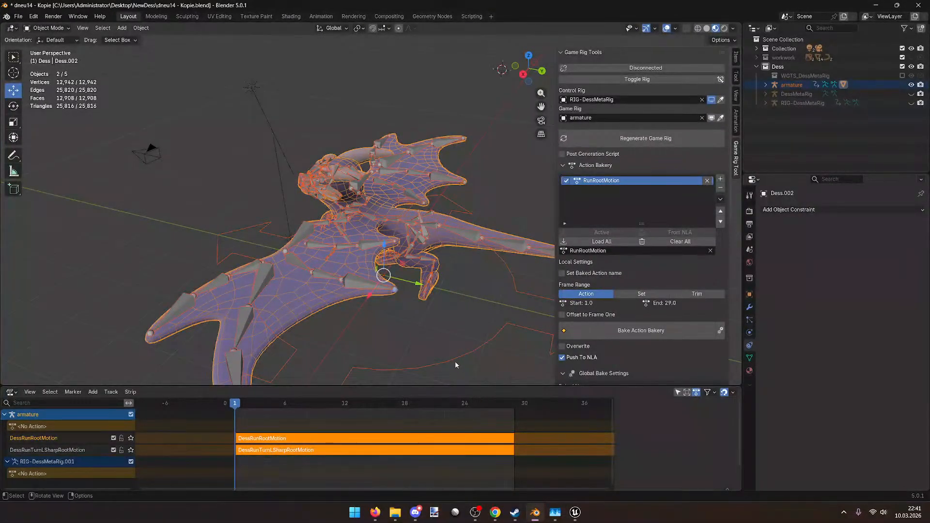
Step: Select the dragon armature, switch it through Pose Mode into Edit Mode, and pick the root bone
scroll(455, 362, down, 2)
middle_drag(455, 362, 428, 287)
click(470, 345)
click(417, 280)
click(47, 27)
click(48, 58)
click(40, 28)
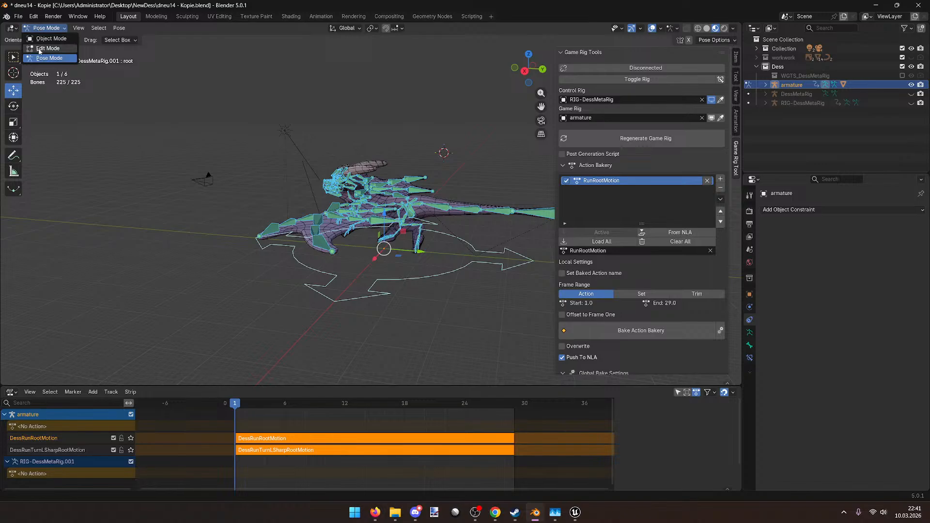
click(47, 48)
click(431, 261)
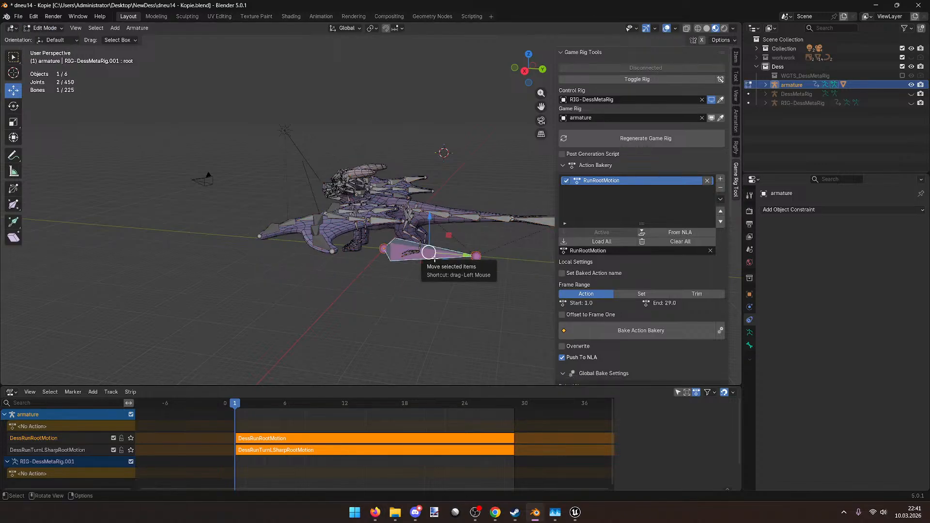
Step: Show the root bone's transform in the Item tab, test Roll at -9.6°, and cancel to keep 0°
click(735, 118)
click(735, 58)
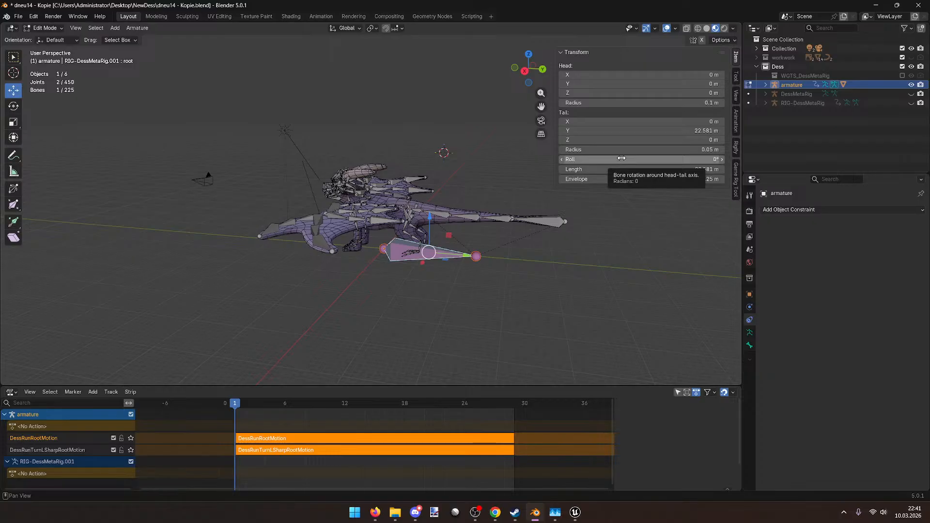
middle_drag(489, 206, 417, 204)
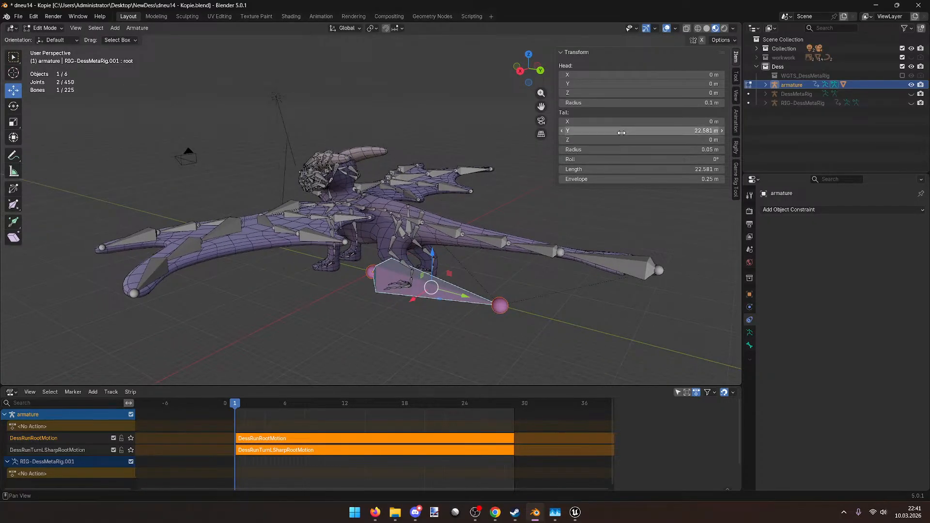
mouse_move(615, 160)
mouse_down()
mouse_move(594, 159)
mouse_move(626, 155)
mouse_up()
click(626, 155)
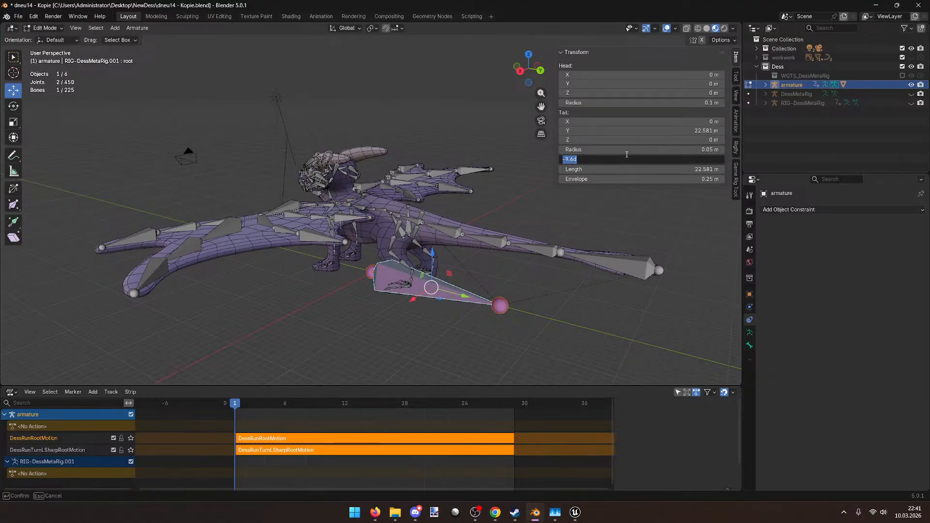
key(Return)
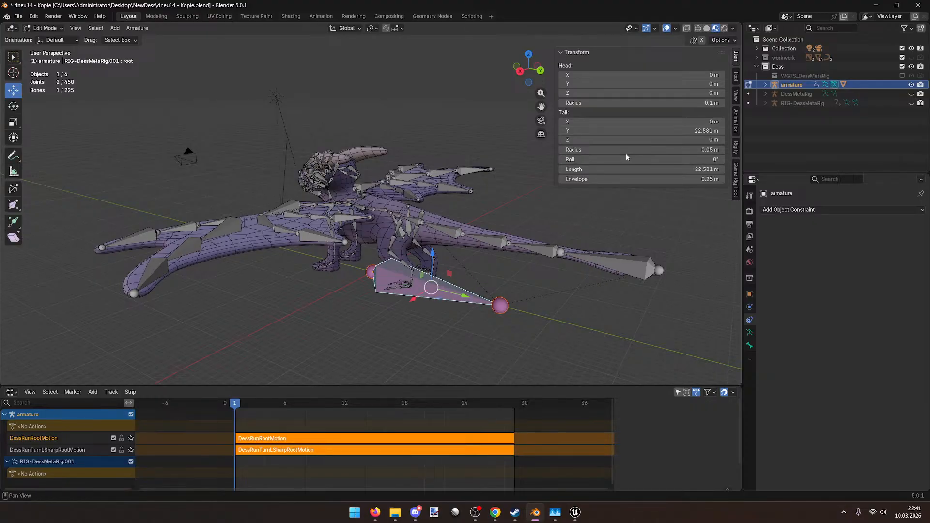